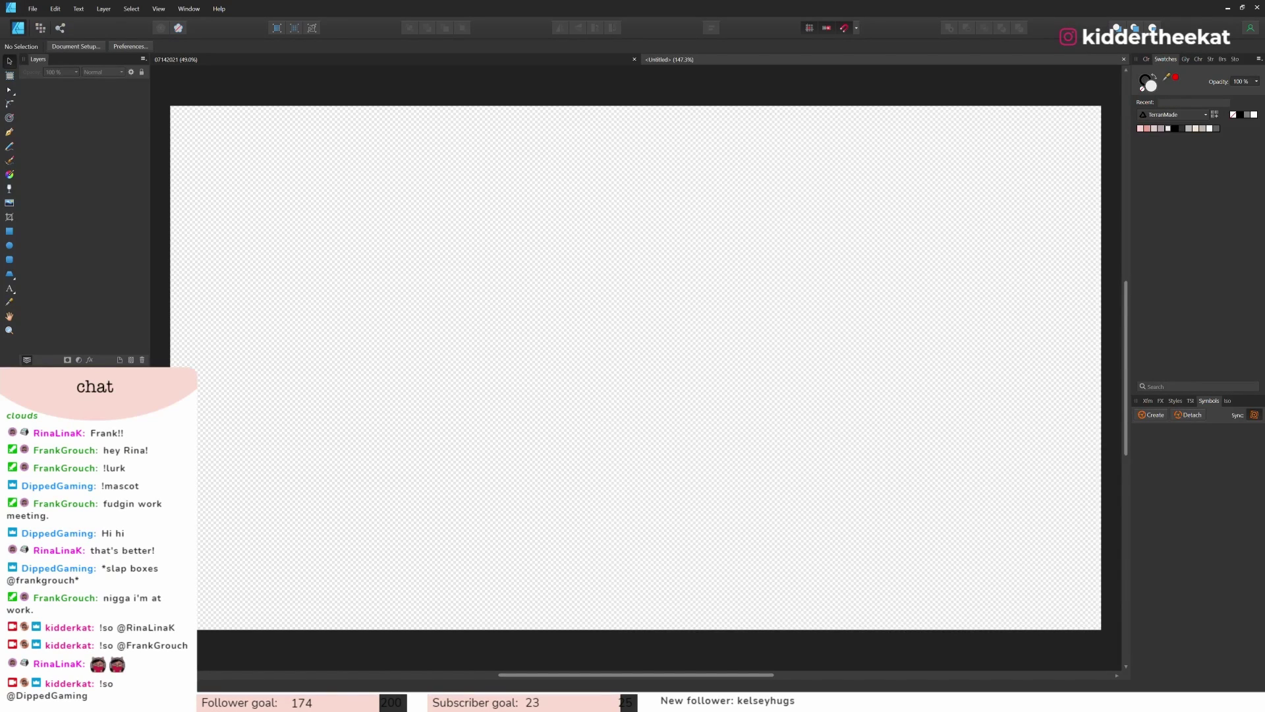
pyautogui.click(503, 320)
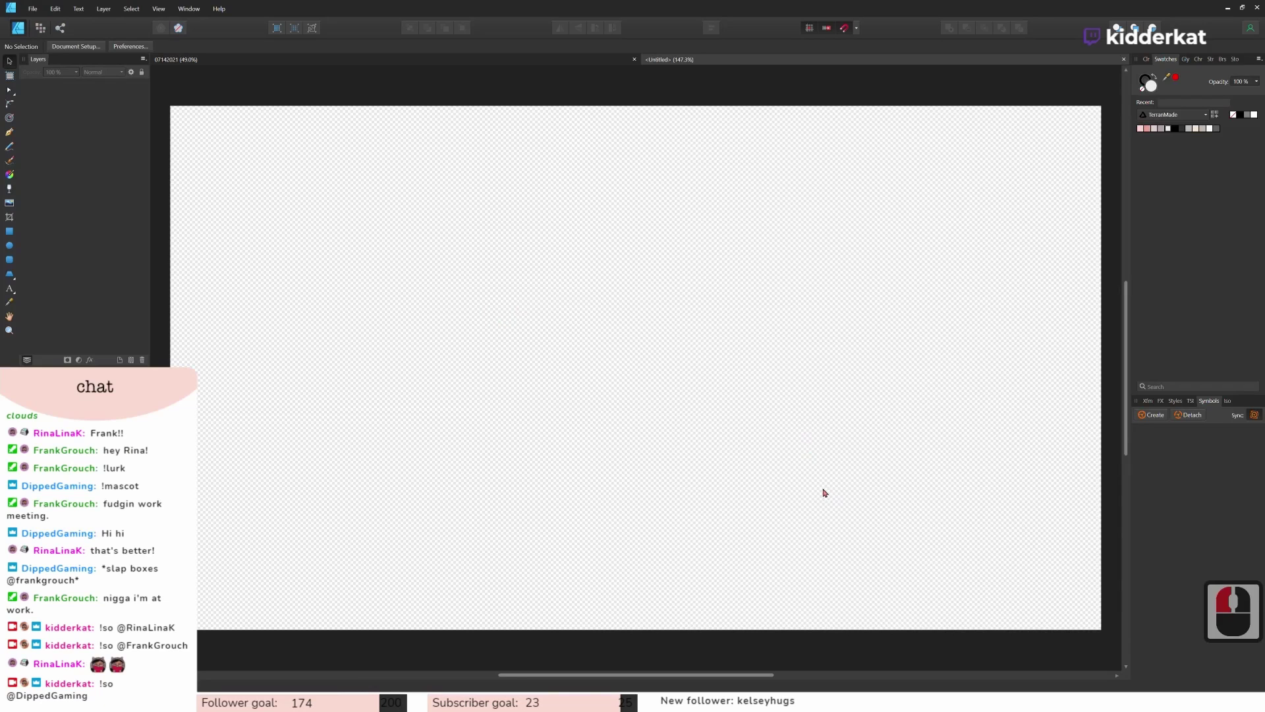
pyautogui.click(1191, 616)
pyautogui.click(1197, 591)
pyautogui.click(1168, 545)
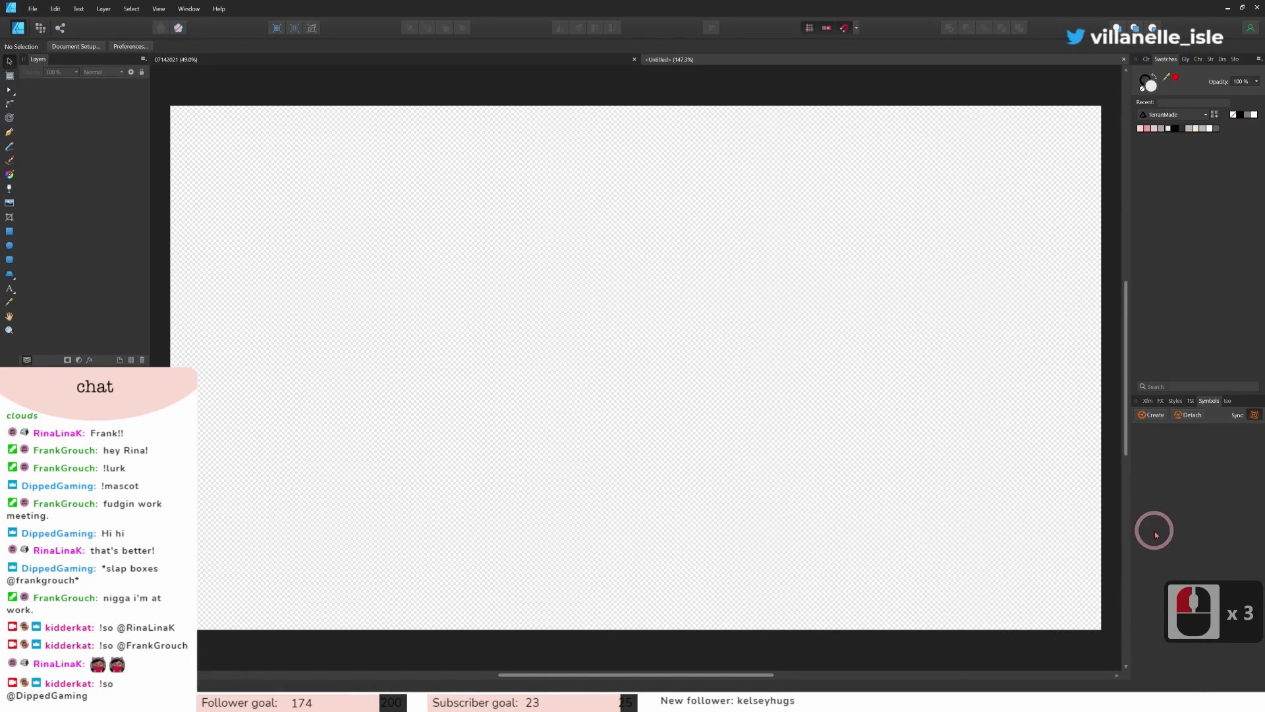
# Step: Draw a large ellipse on the blank canvas with a dark grey fill and duplicate it in place
pyautogui.click(11, 243)
pyautogui.moveTo(326, 240); pyautogui.dragTo(726, 516)
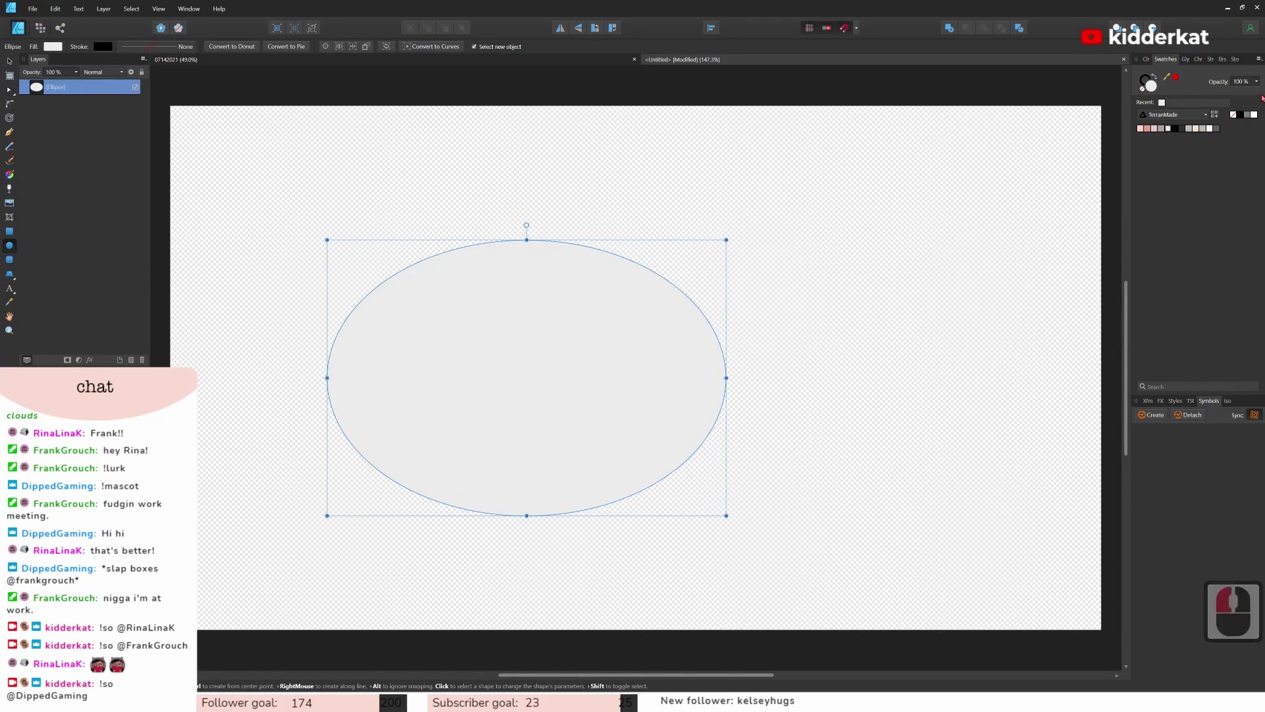
pyautogui.moveTo(1262, 97); pyautogui.dragTo(1059, 231)
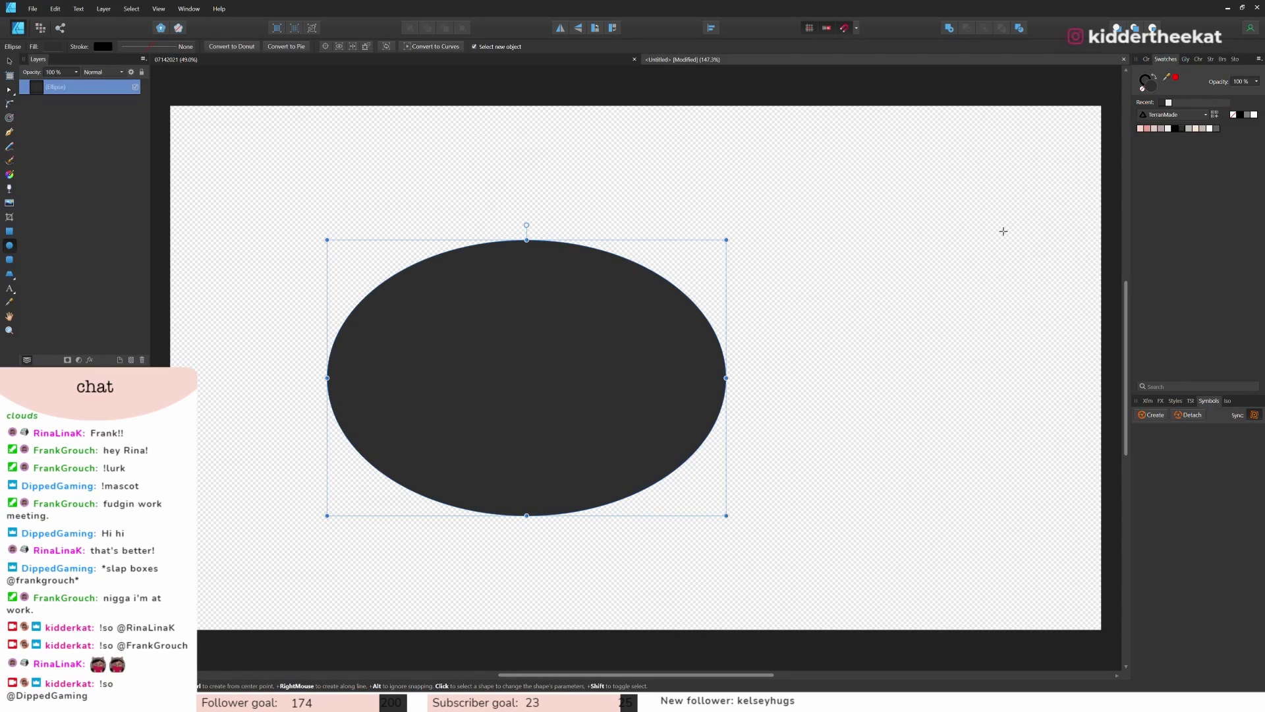
pyautogui.hotkey('ctrl', 'j')
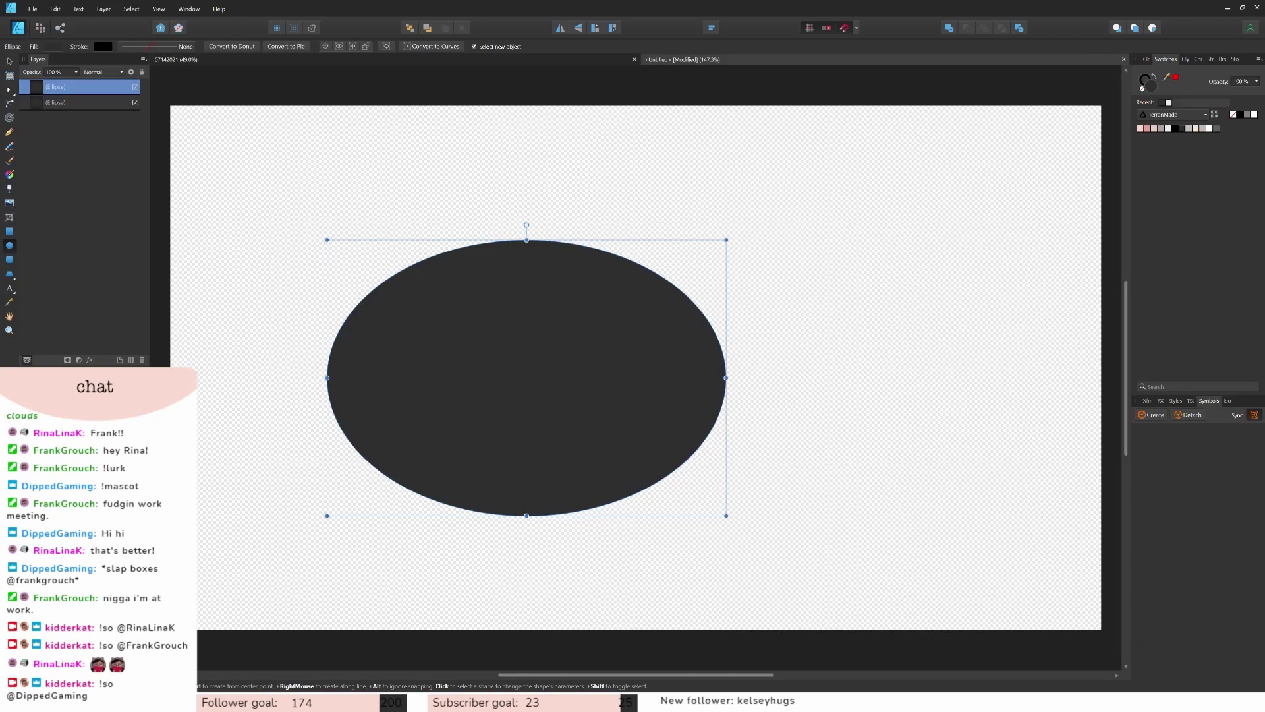
pyautogui.click(1143, 685)
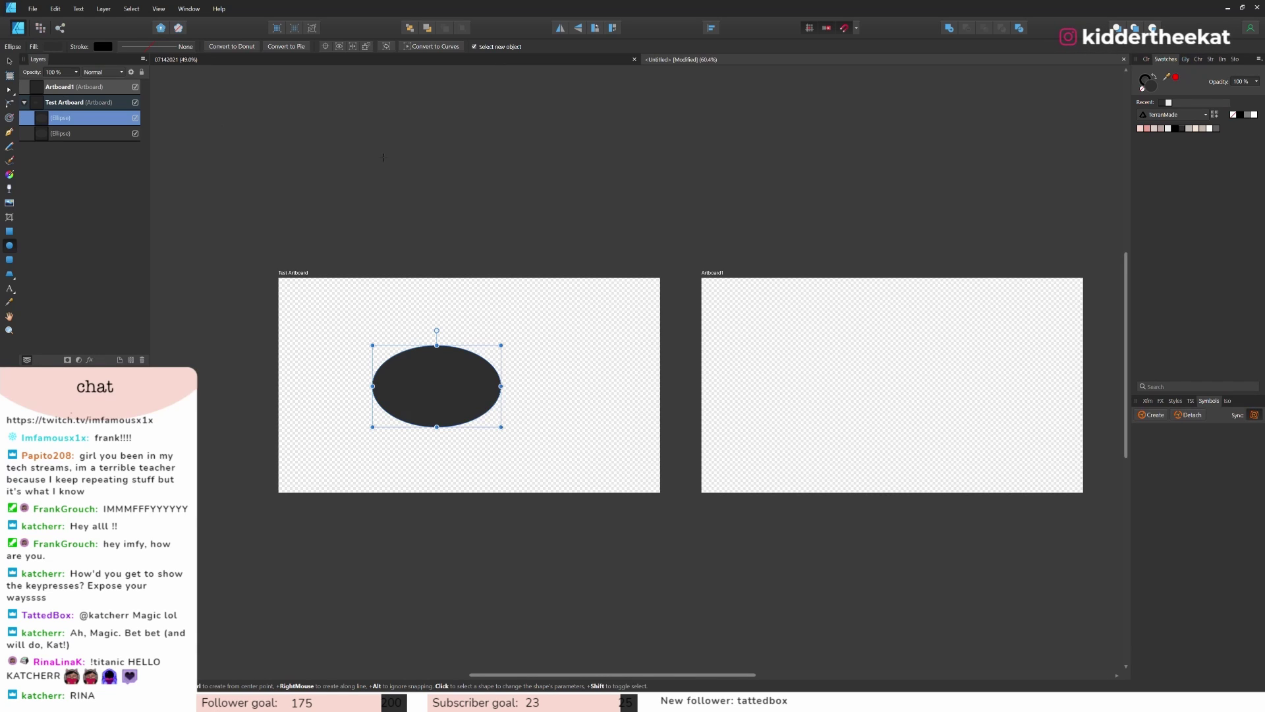
# Step: Close the untitled test document without saving its changes
pyautogui.click(1124, 59)
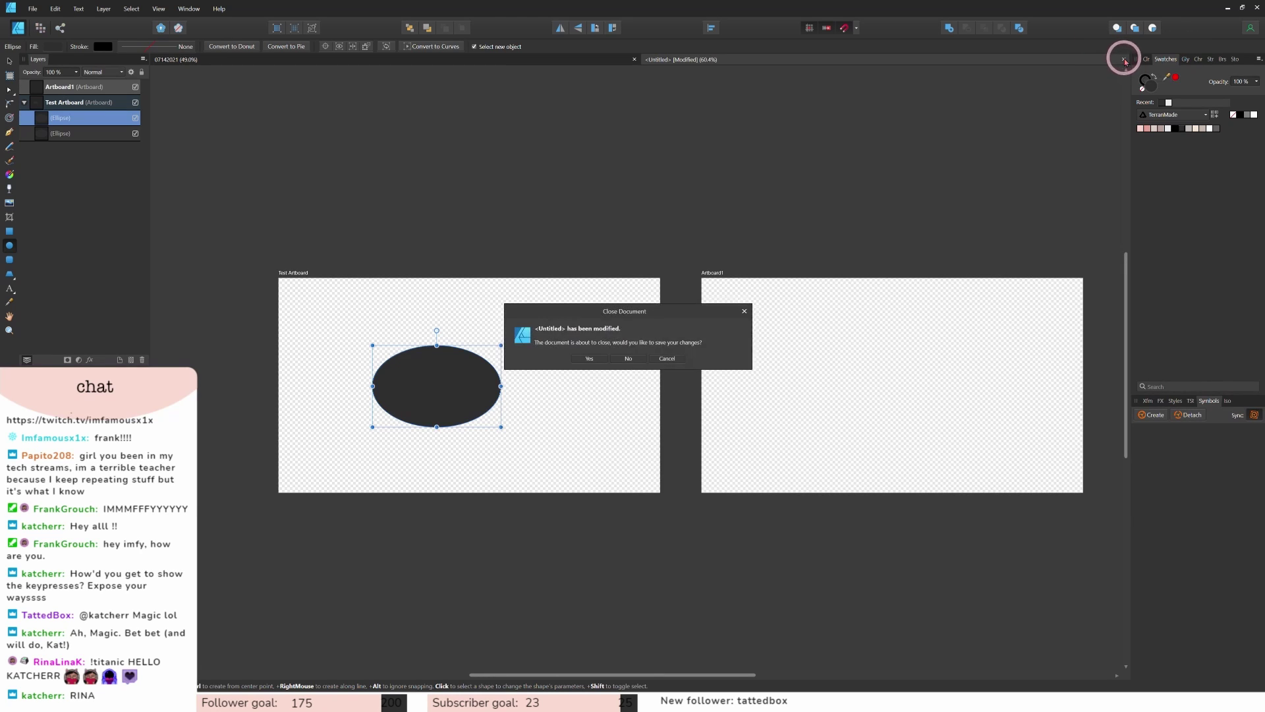
pyautogui.click(628, 359)
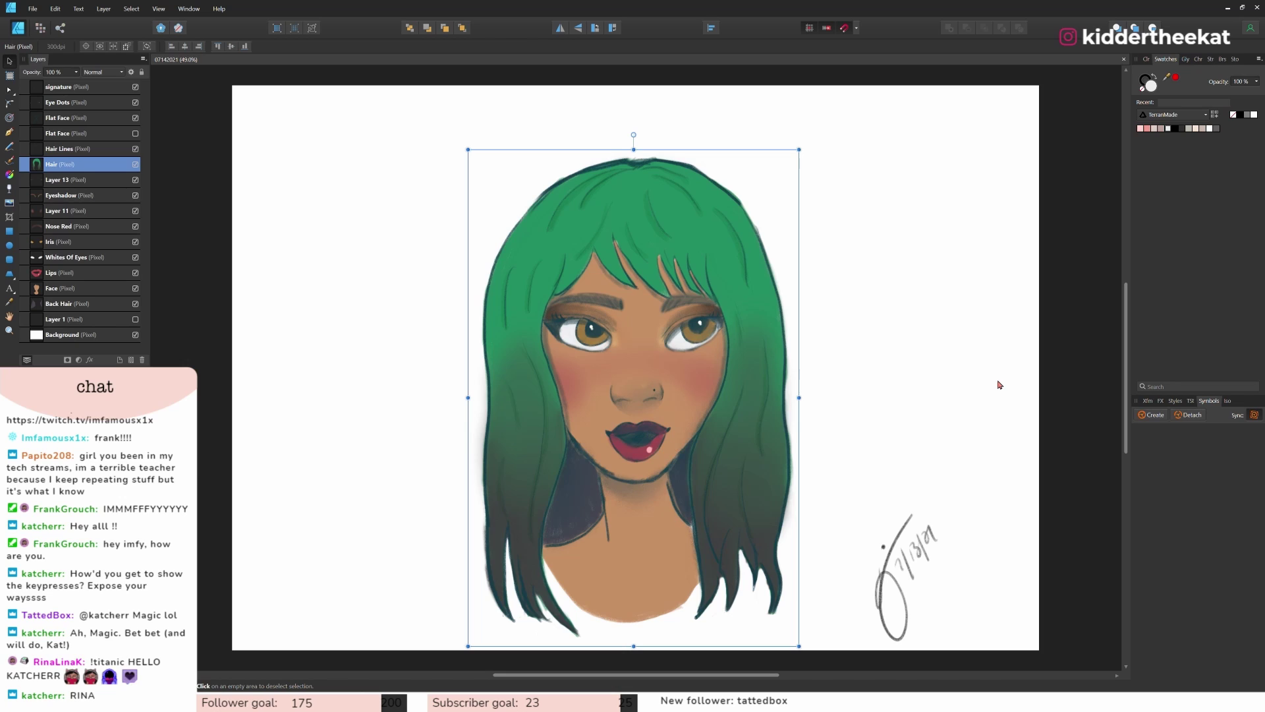
# Step: Rename the portrait's artboard as Reference
pyautogui.scroll(-2, 1000, 385)
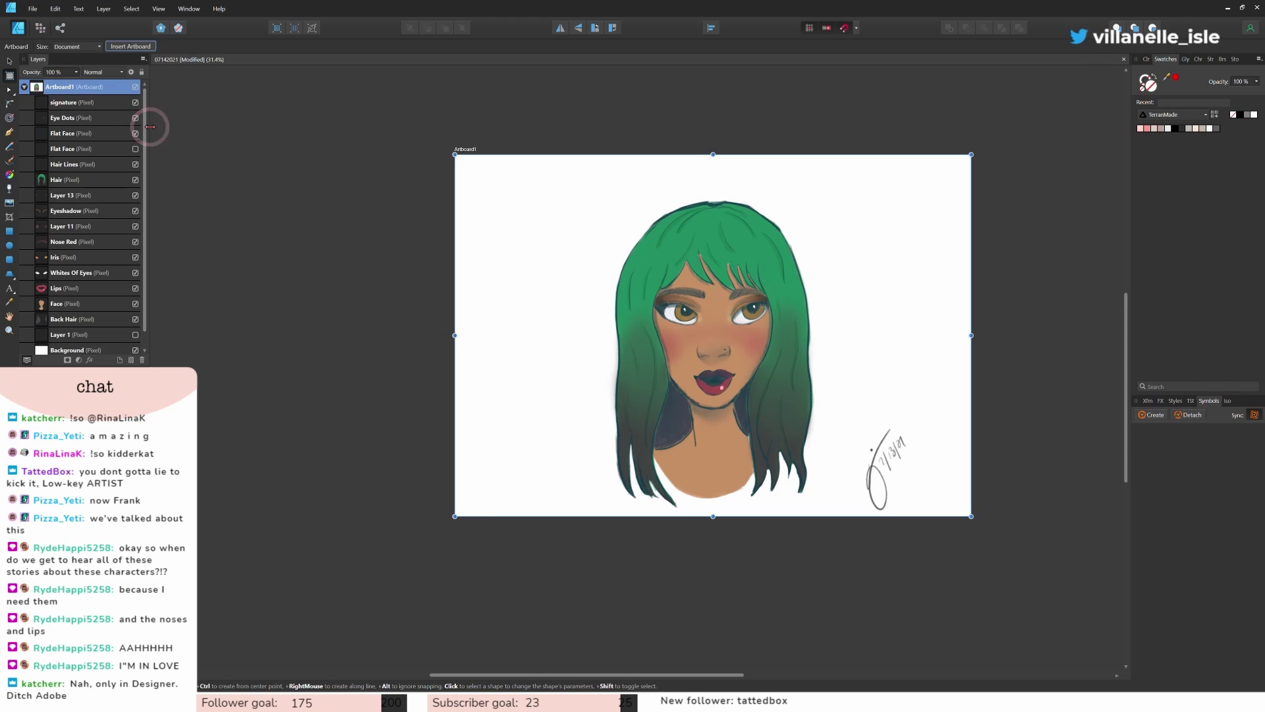
pyautogui.doubleClick(61, 87)
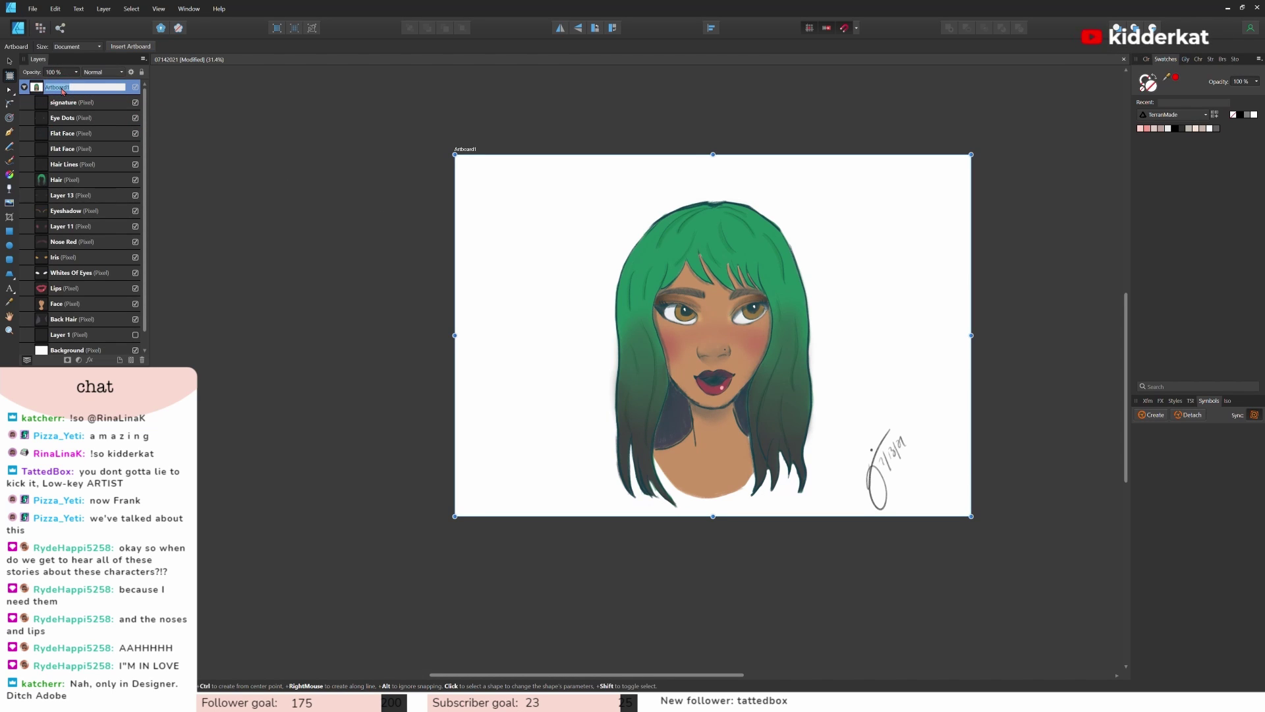
pyautogui.click(65, 109)
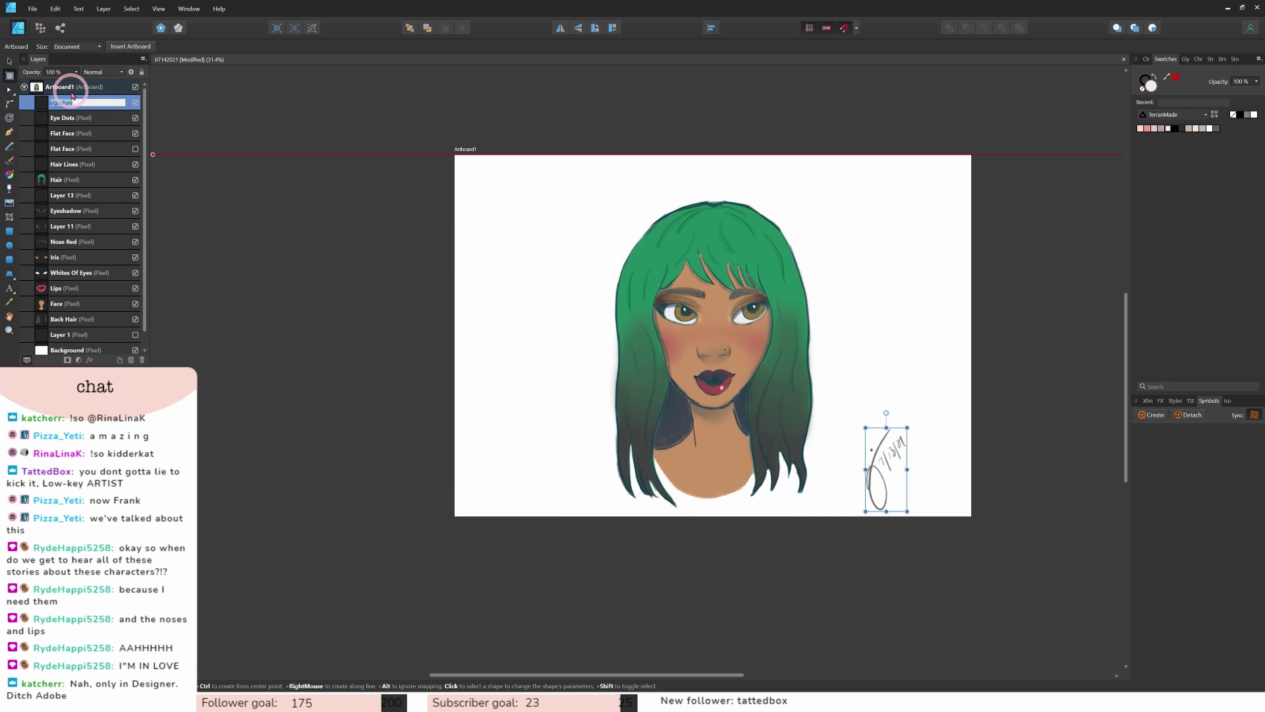
pyautogui.doubleClick(69, 87)
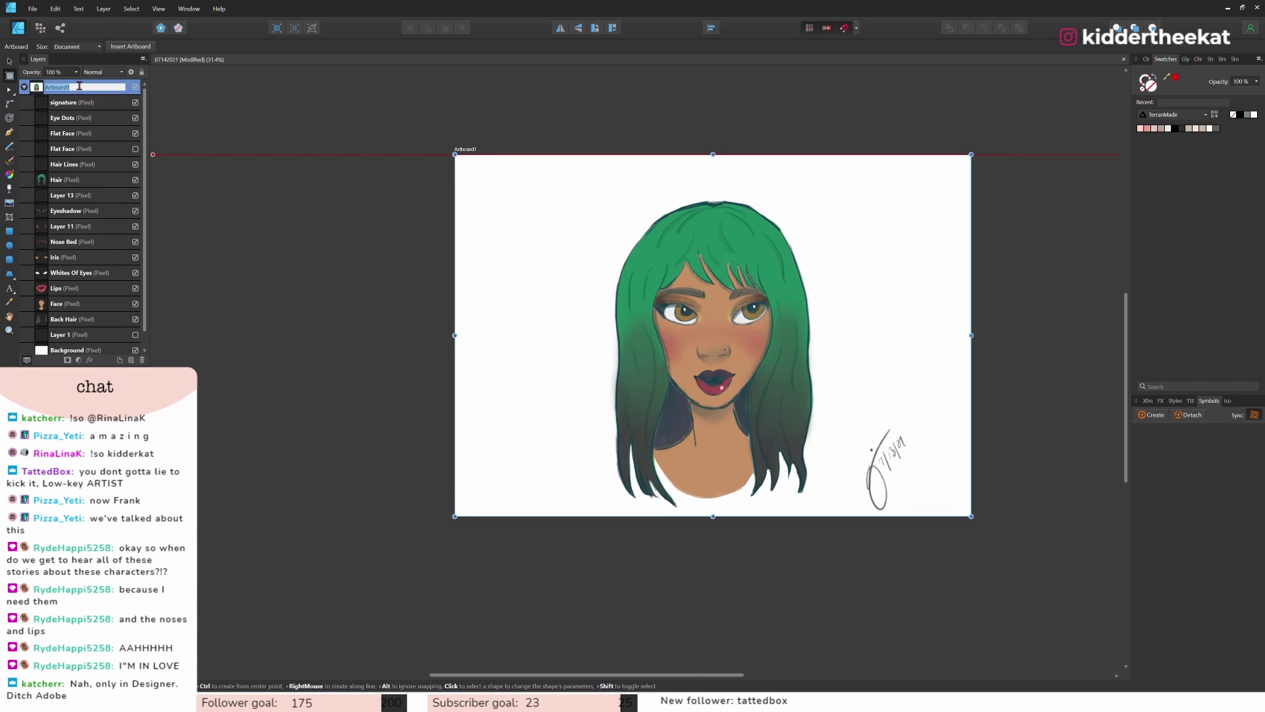
pyautogui.write('Referenc')
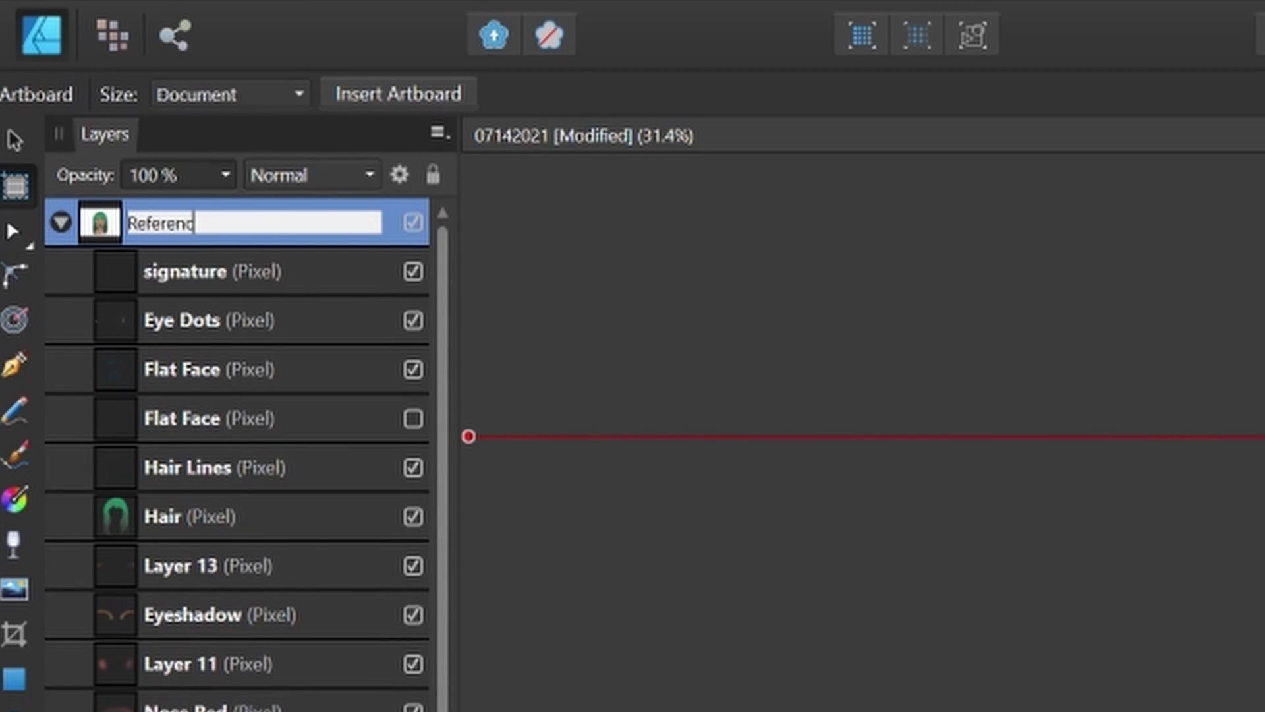
pyautogui.write('e')
pyautogui.press('Return')
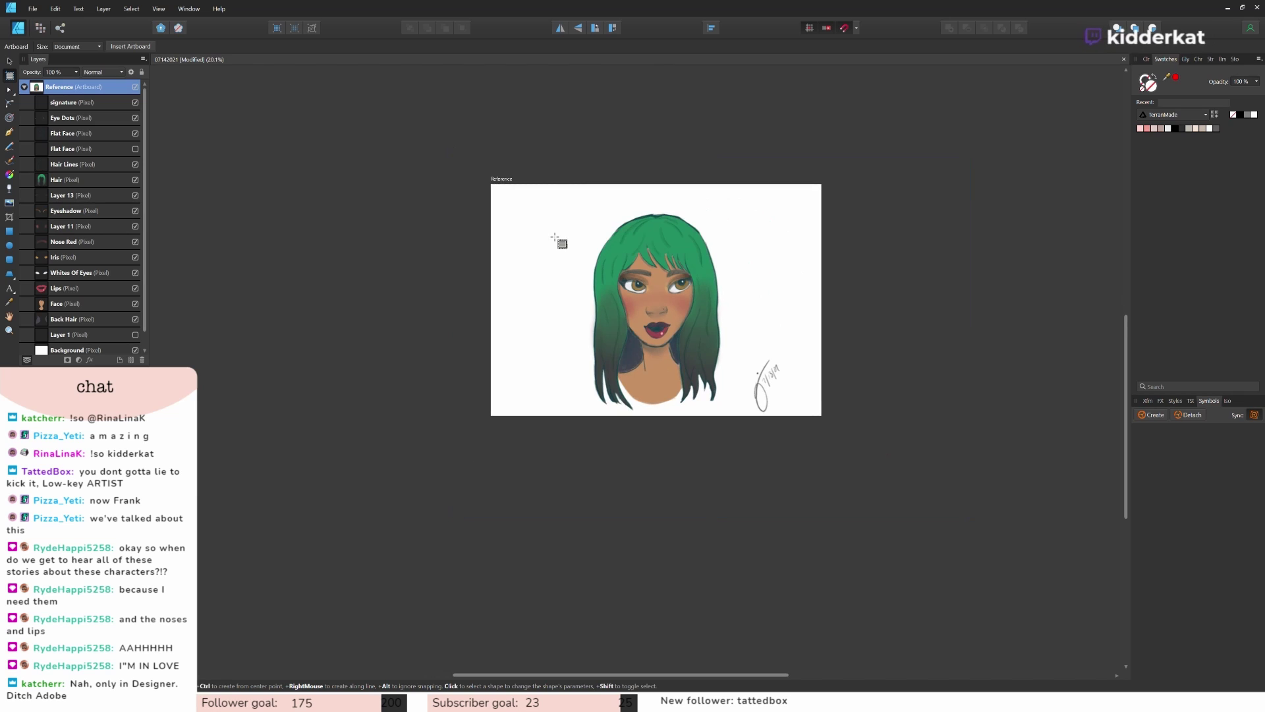
# Step: Collapse the Reference artboard's layers, duplicate the artboard, and place the copy just to the left of the original with a small gap
pyautogui.click(555, 237)
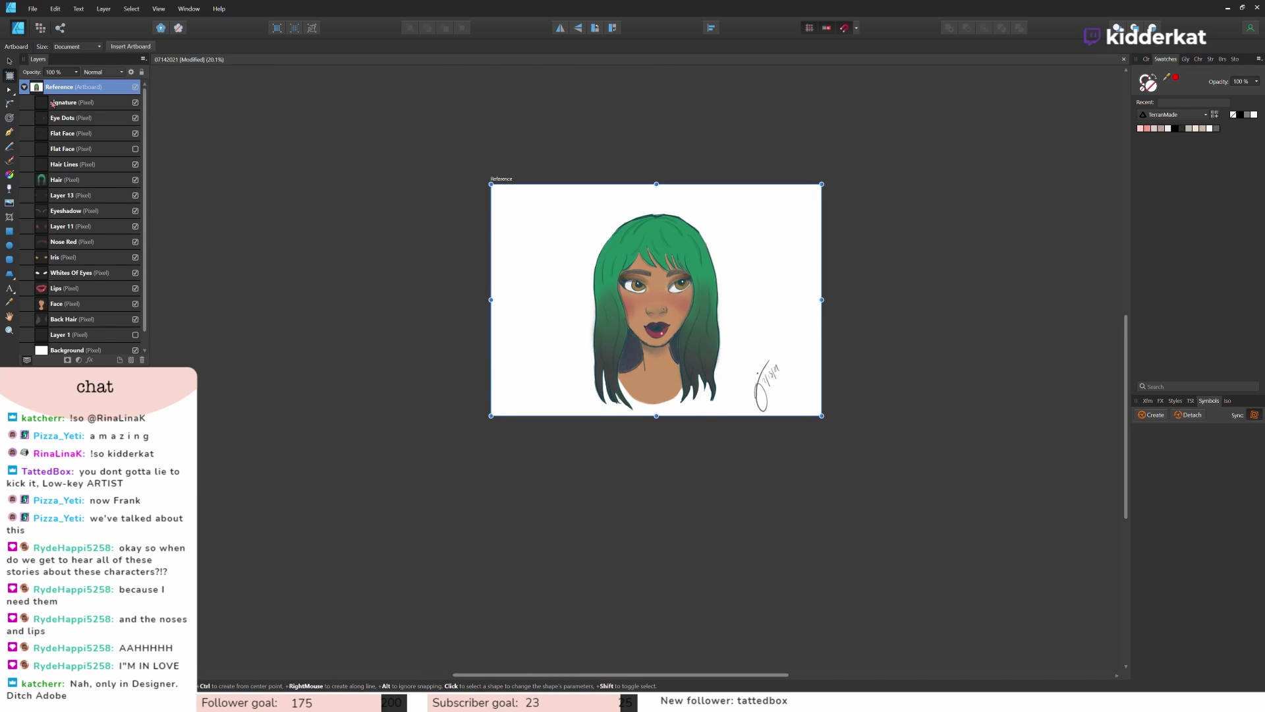
pyautogui.click(24, 87)
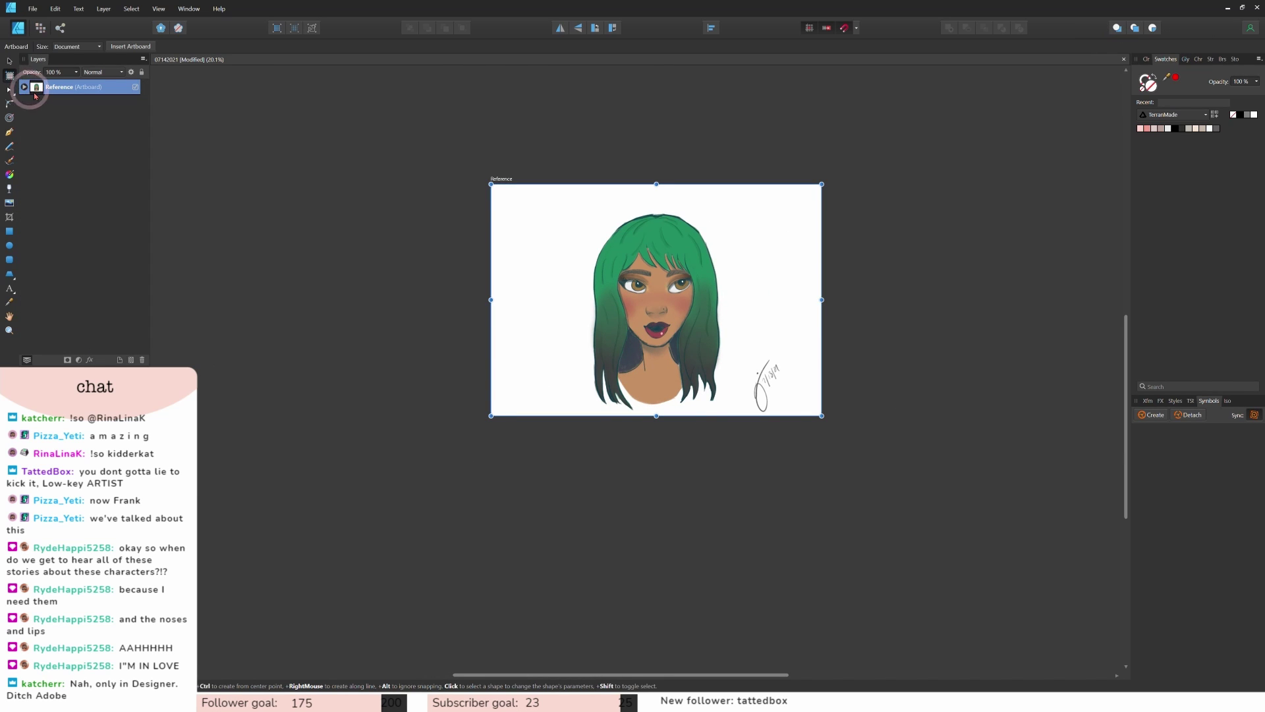
pyautogui.hotkey('ctrl', 'j')
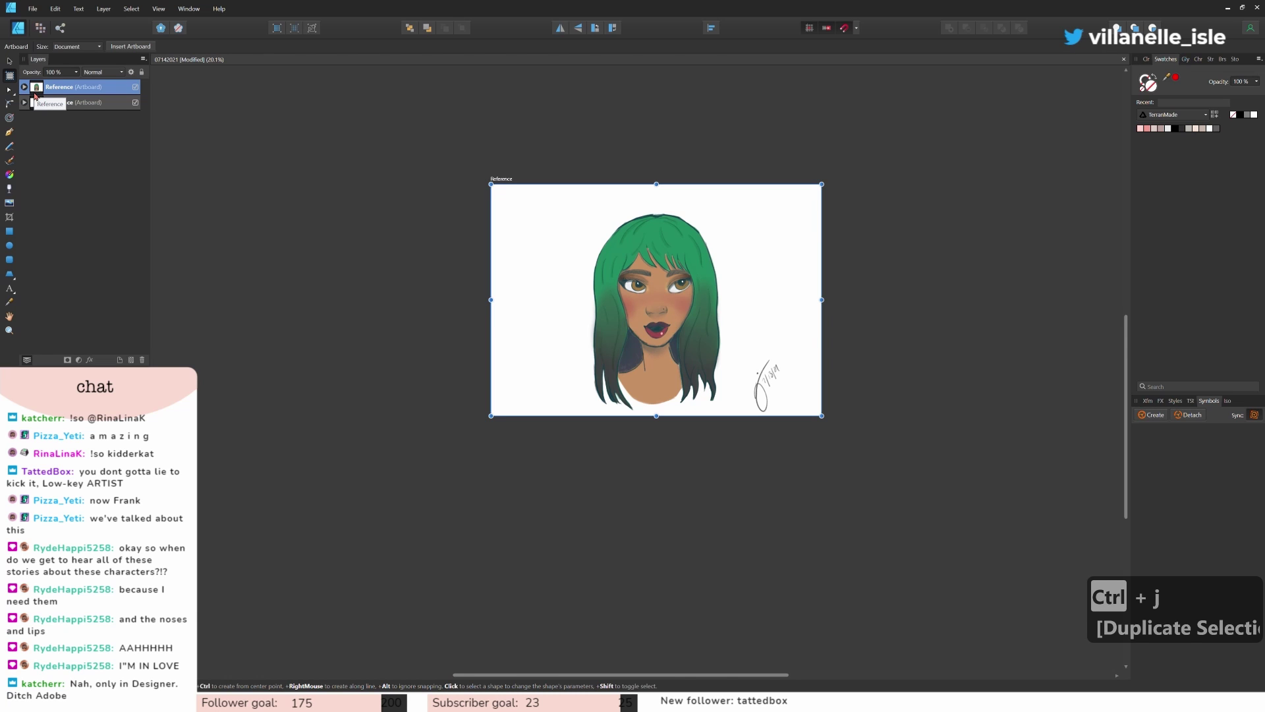
pyautogui.click(10, 60)
pyautogui.moveTo(791, 291); pyautogui.dragTo(436, 301)
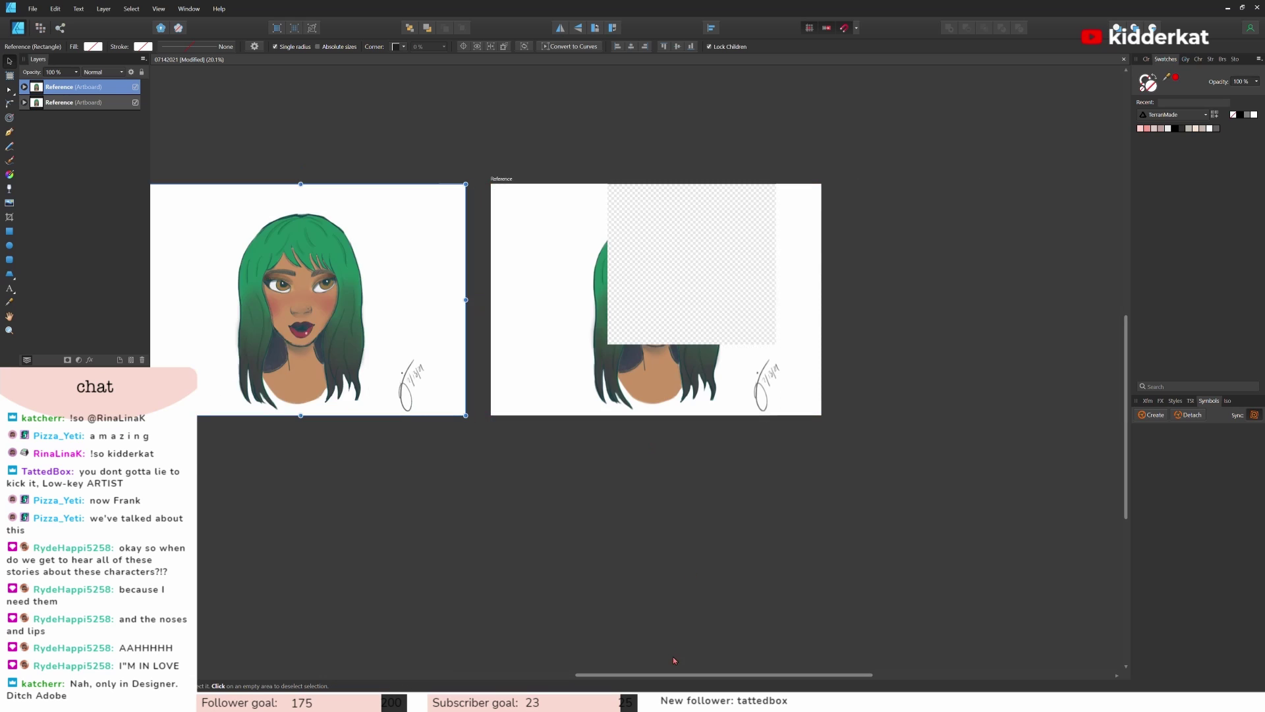
pyautogui.moveTo(668, 675); pyautogui.dragTo(587, 676)
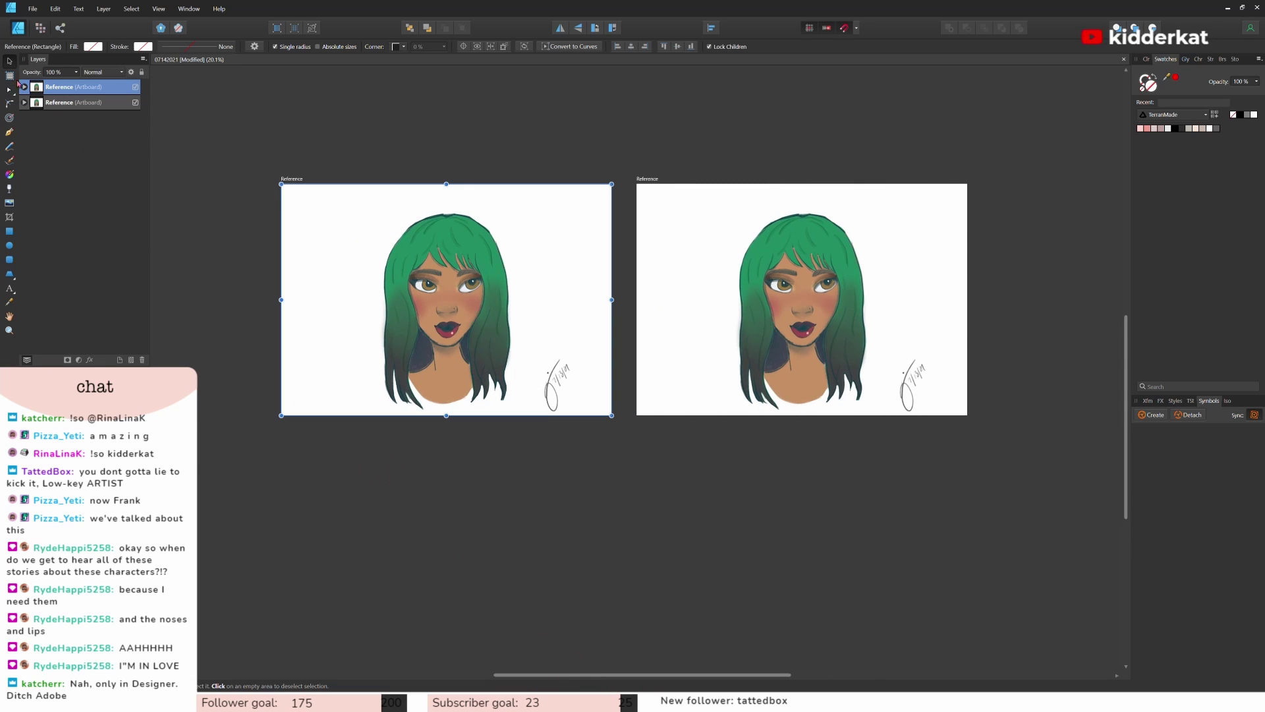
# Step: Rename the duplicated artboard as New and expand its layer list
pyautogui.doubleClick(58, 87)
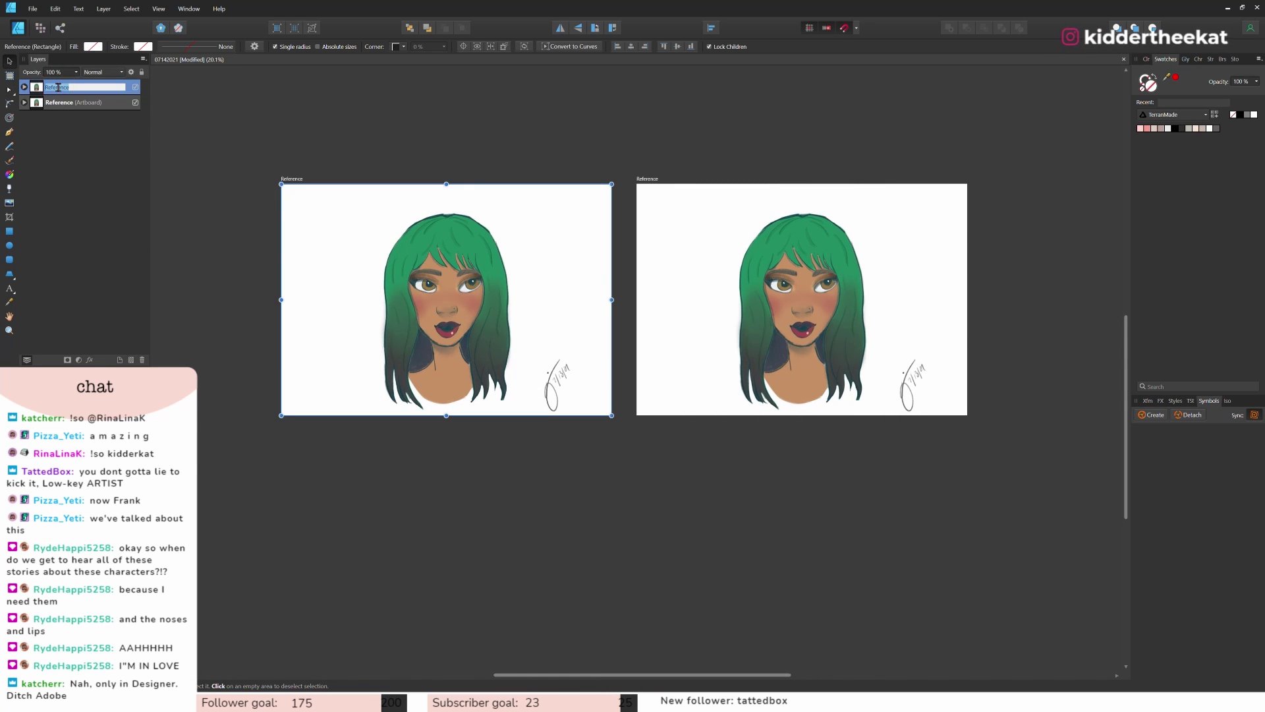
pyautogui.write('new')
pyautogui.press('Return')
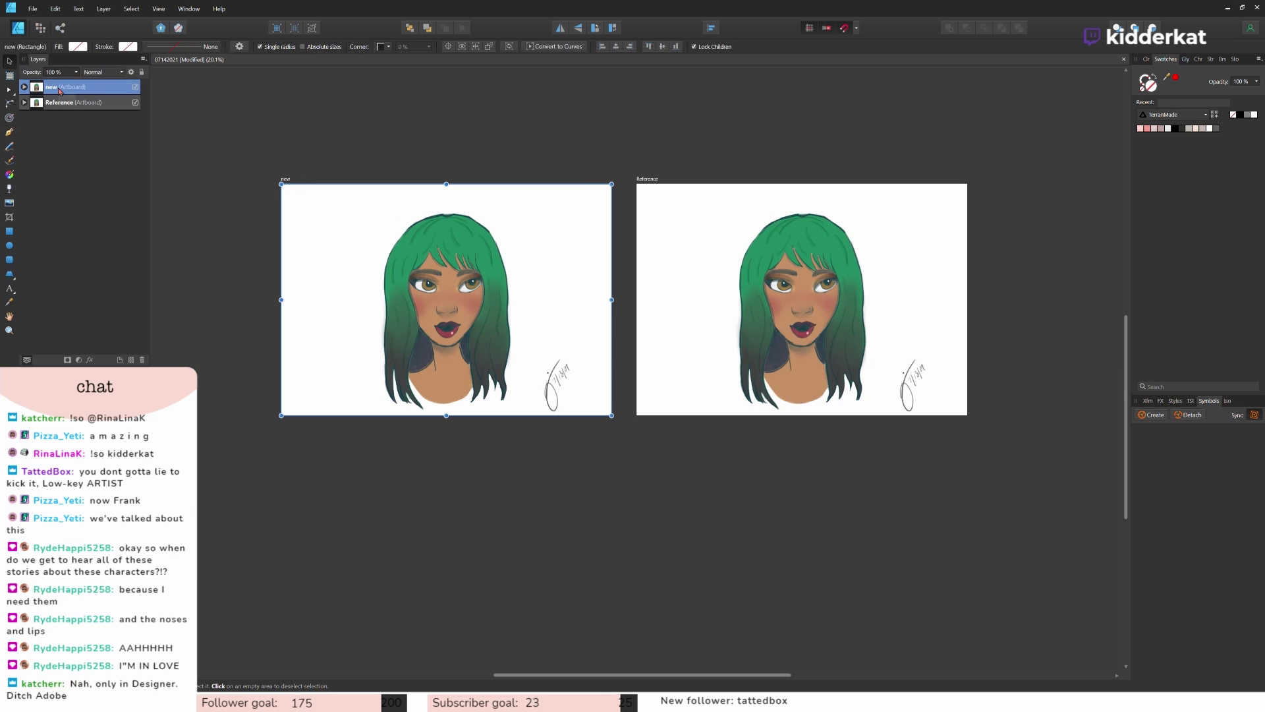
pyautogui.doubleClick(58, 89)
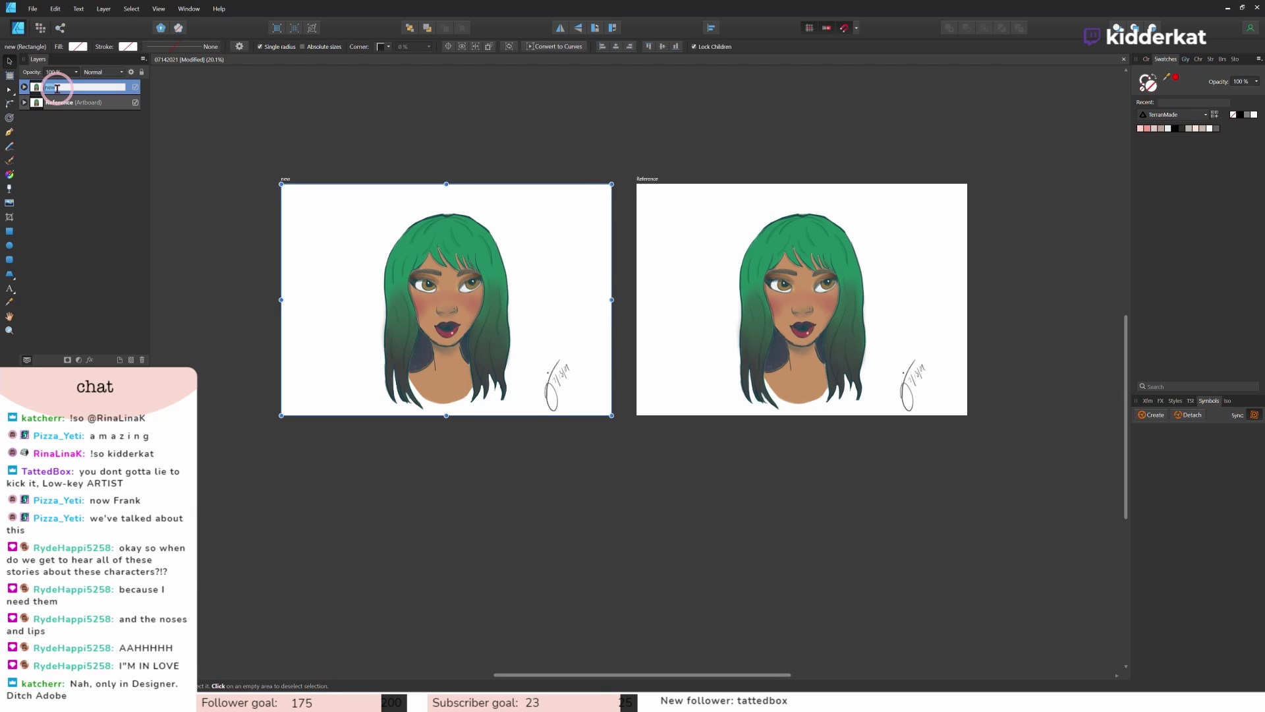
pyautogui.write('New')
pyautogui.press('Return')
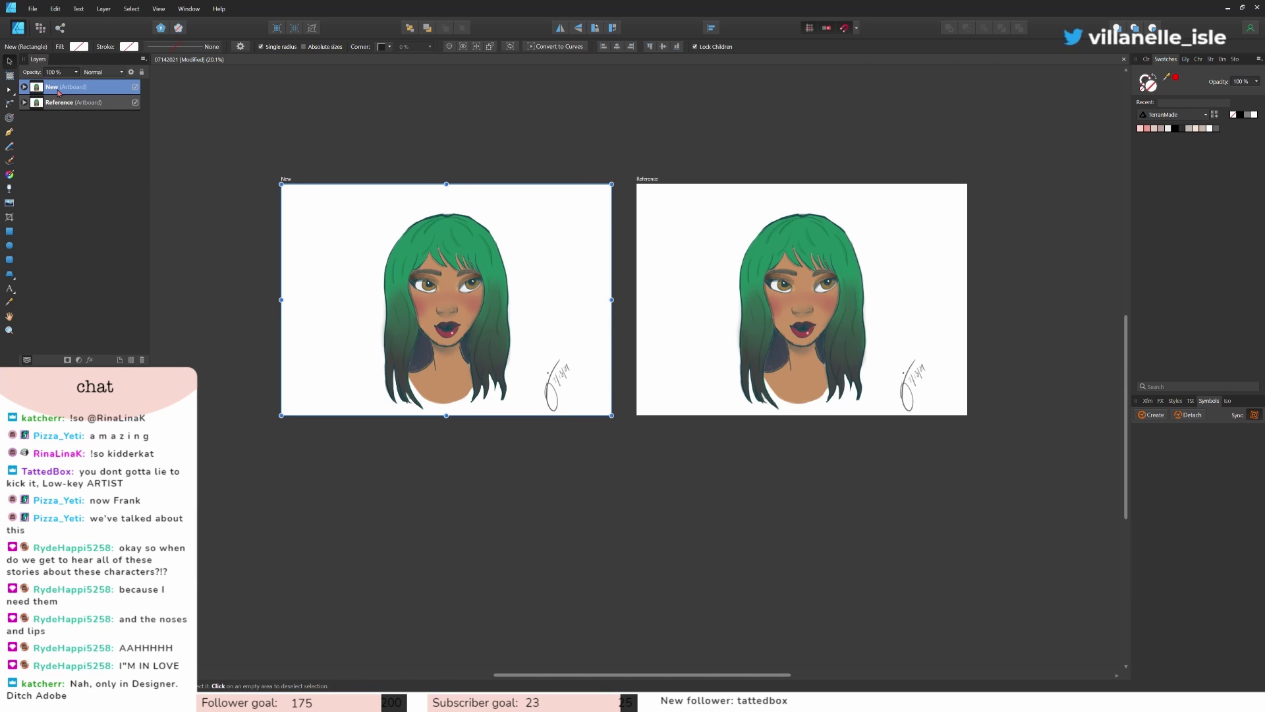
pyautogui.click(24, 87)
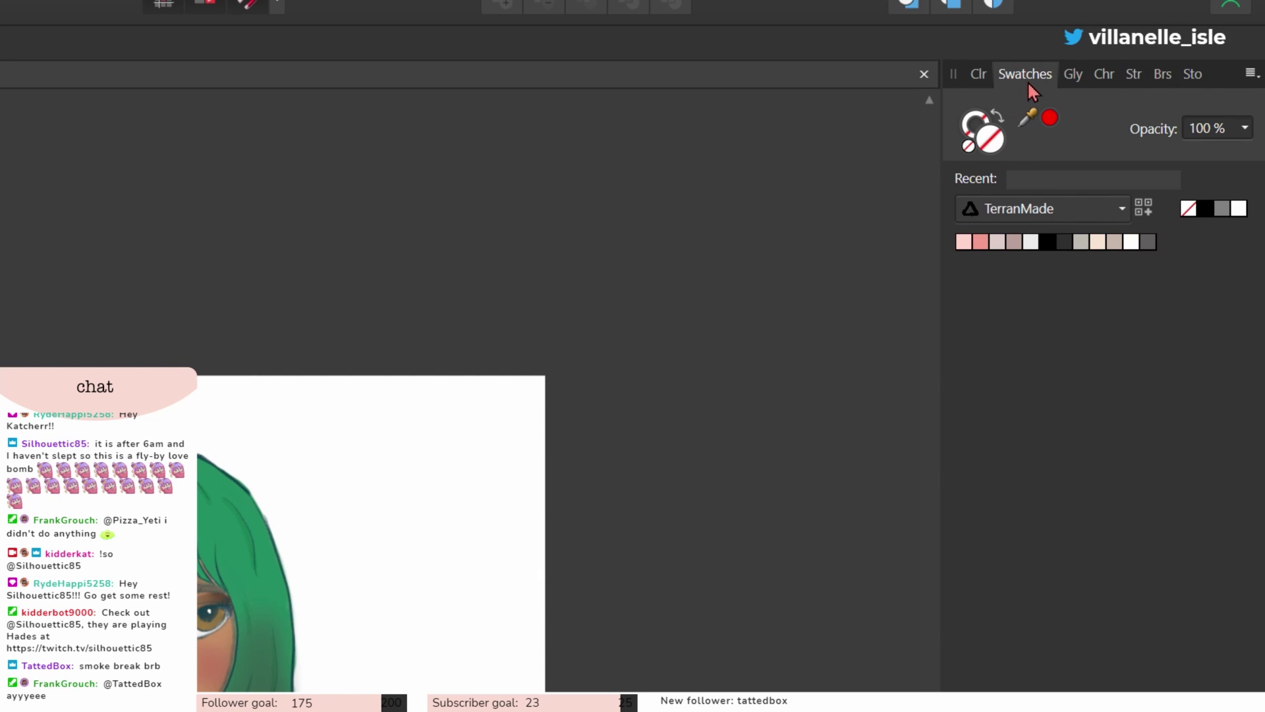
# Step: View the Skin Tones swatch palette, followed by the fenty-beauty-foundation-240x300 palette
pyautogui.click(1076, 216)
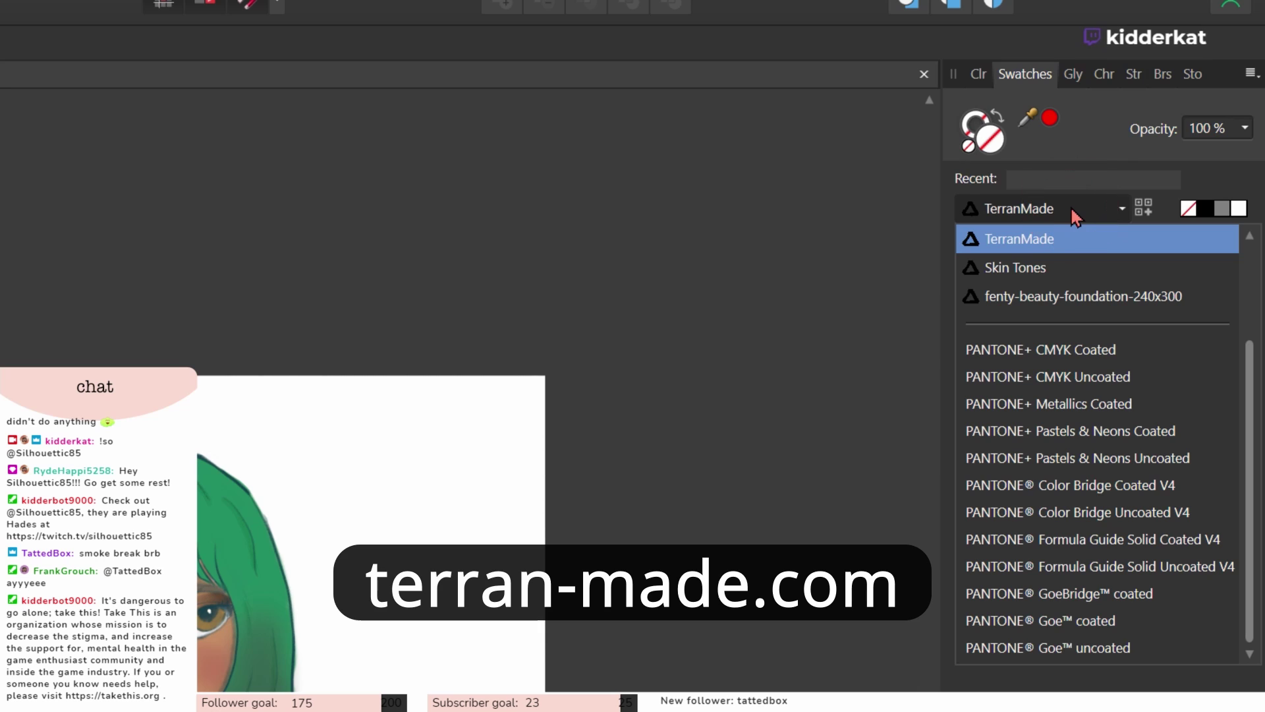
pyautogui.click(1054, 266)
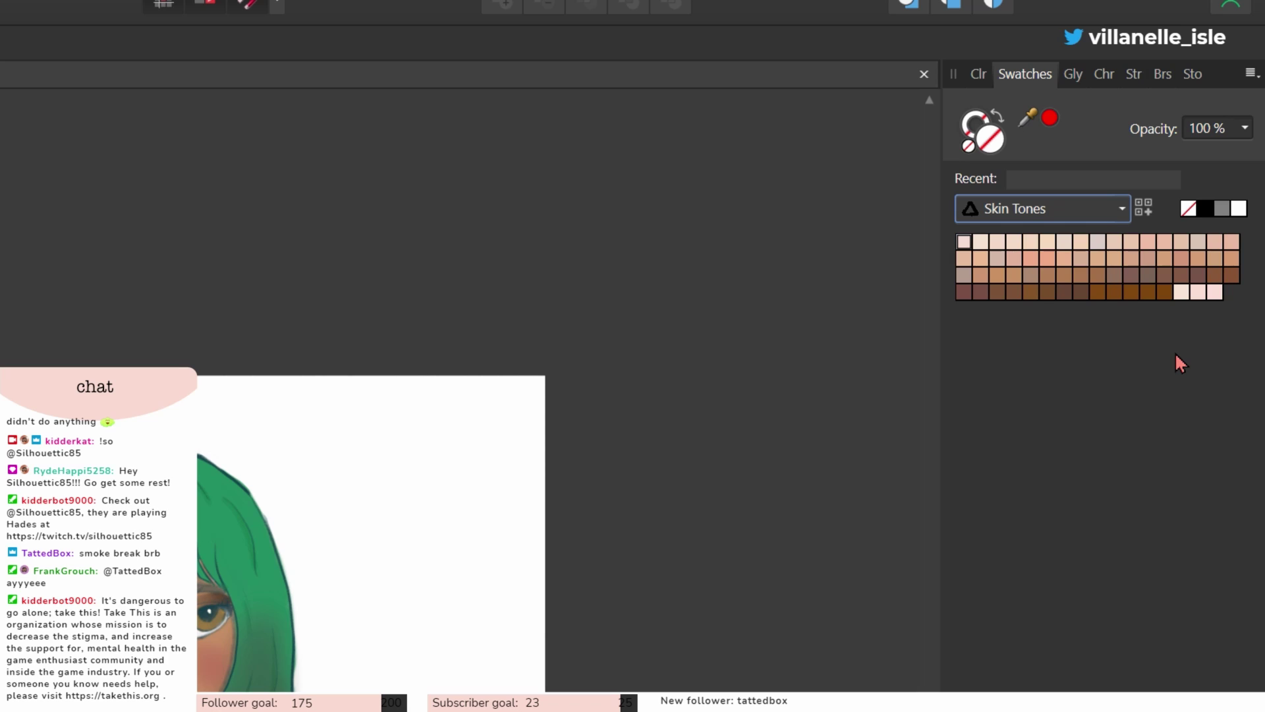
pyautogui.press('Down')
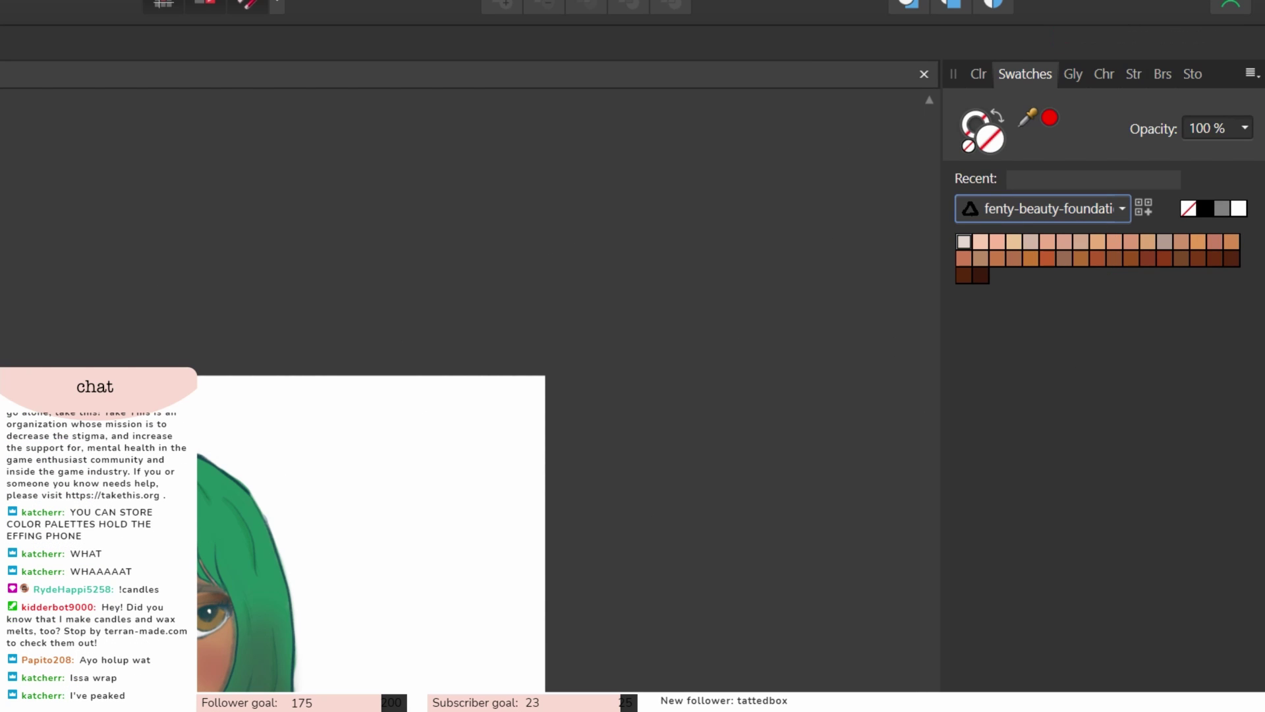
# Step: Create a new blank document with the current settings and draw a light grey rectangle on its canvas
pyautogui.hotkey('ctrl', 'n')
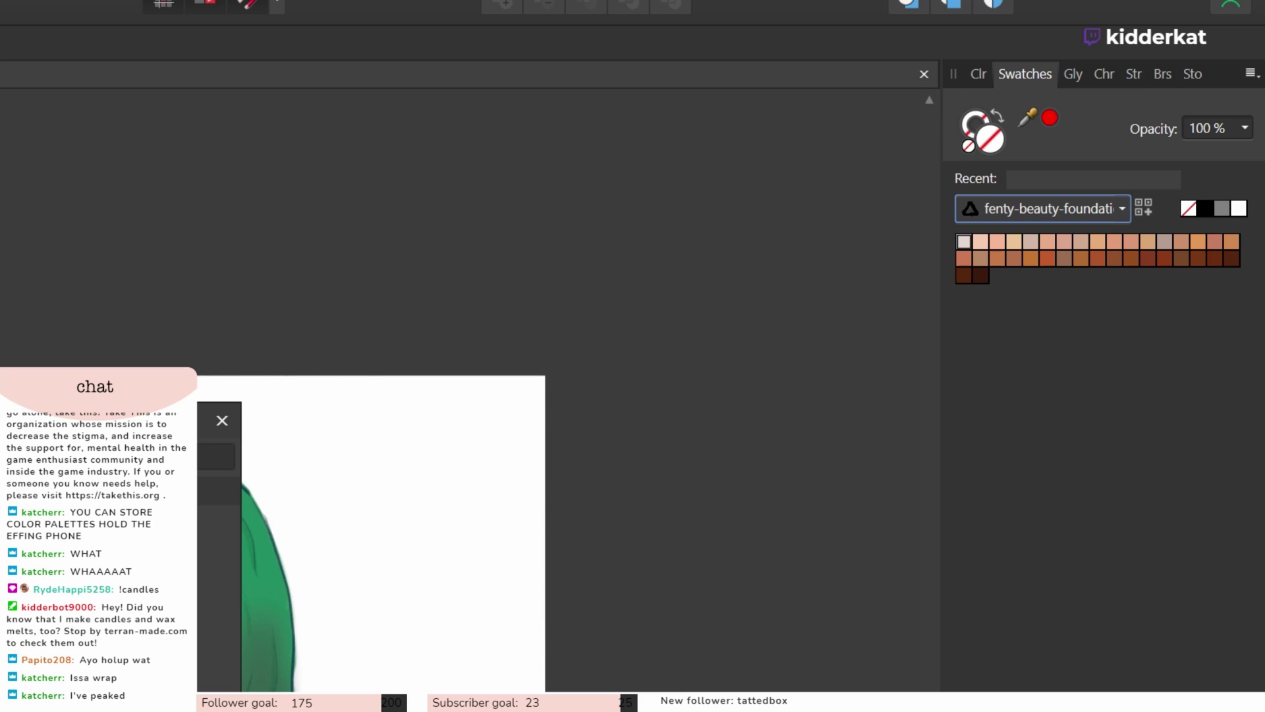
pyautogui.press('Return')
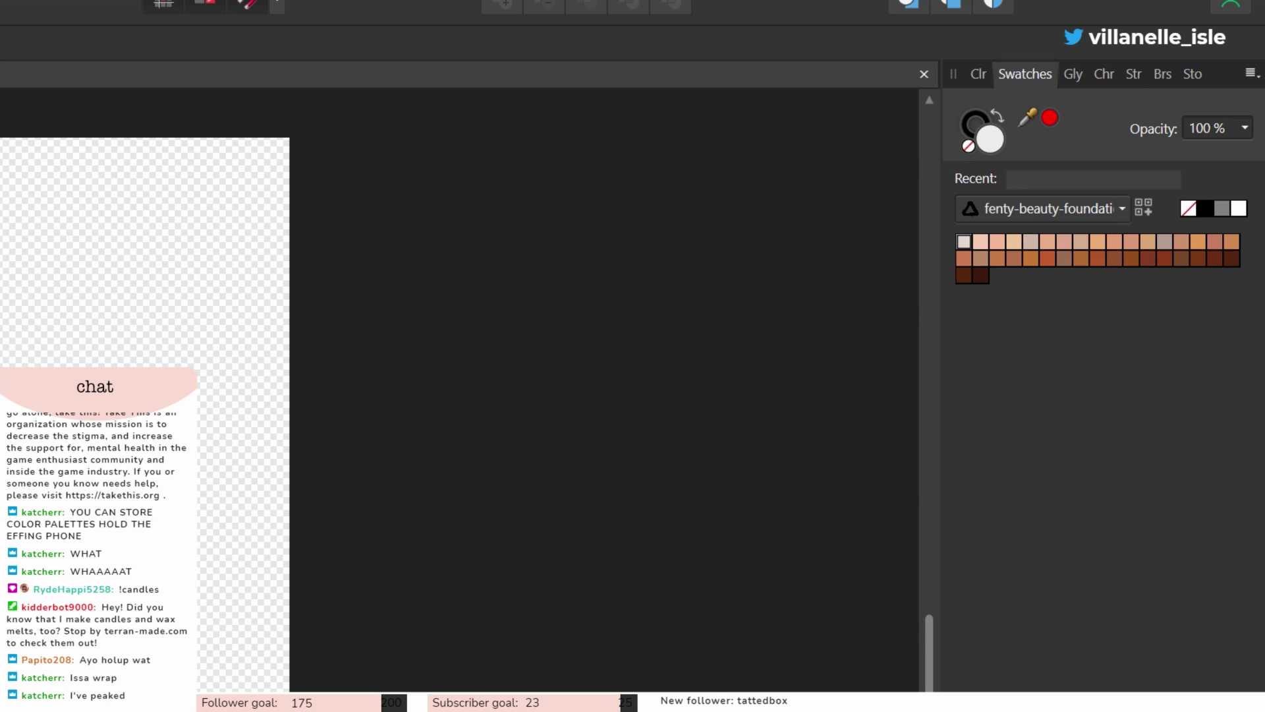
pyautogui.moveTo(79, 487); pyautogui.dragTo(185, 603)
pyautogui.moveTo(79, 560); pyautogui.dragTo(99, 501)
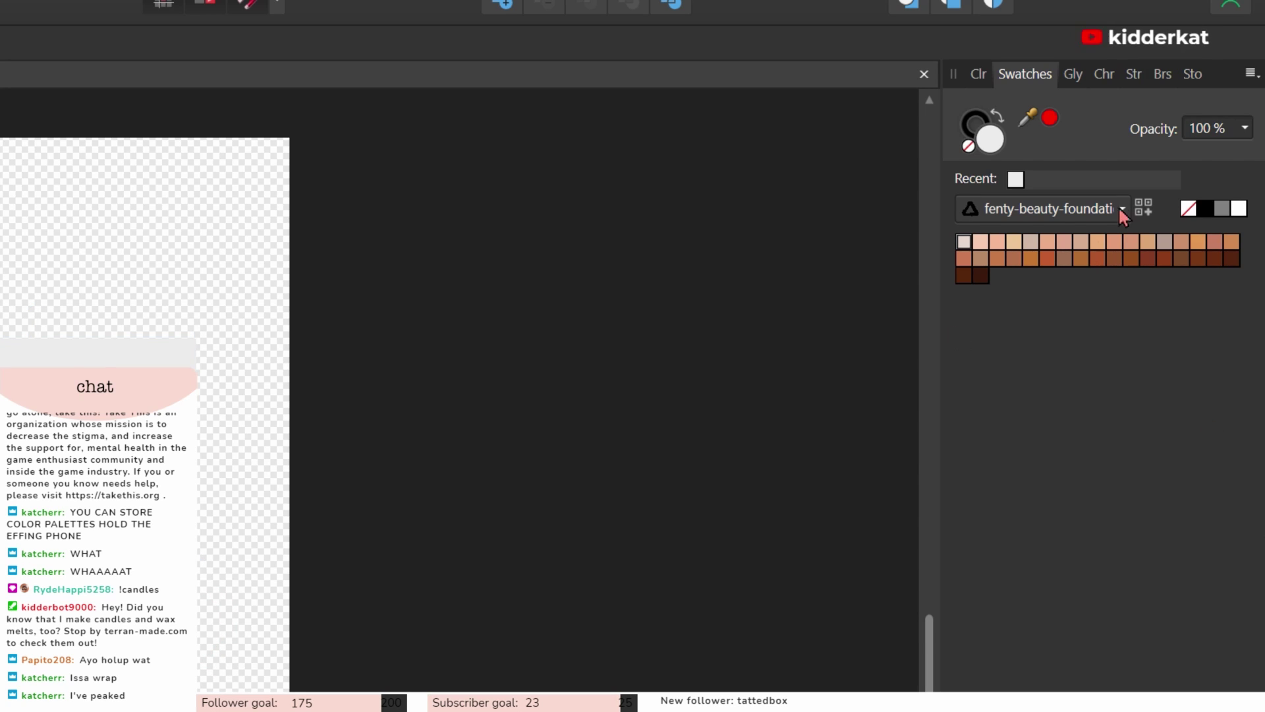
# Step: Switch the swatch palette to PANTONE+ CMYK Coated, followed by the Colors palette
pyautogui.click(1065, 209)
pyautogui.click(1039, 351)
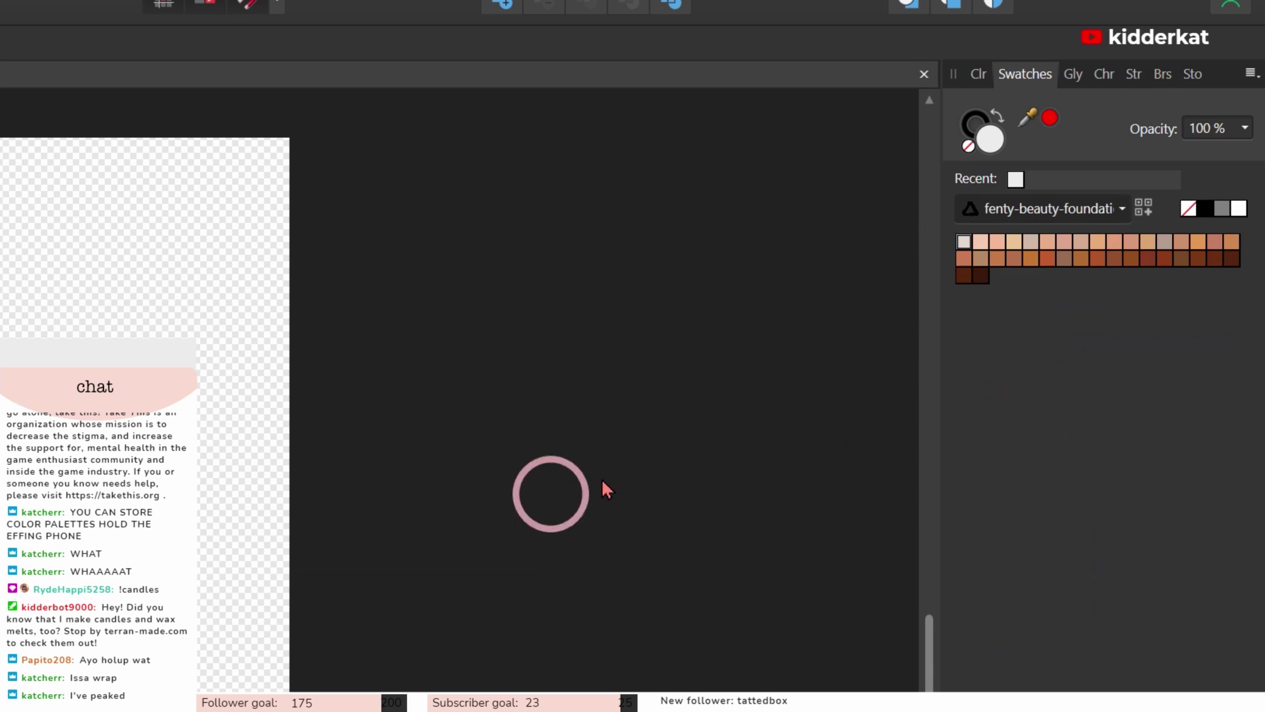
pyautogui.click(1042, 209)
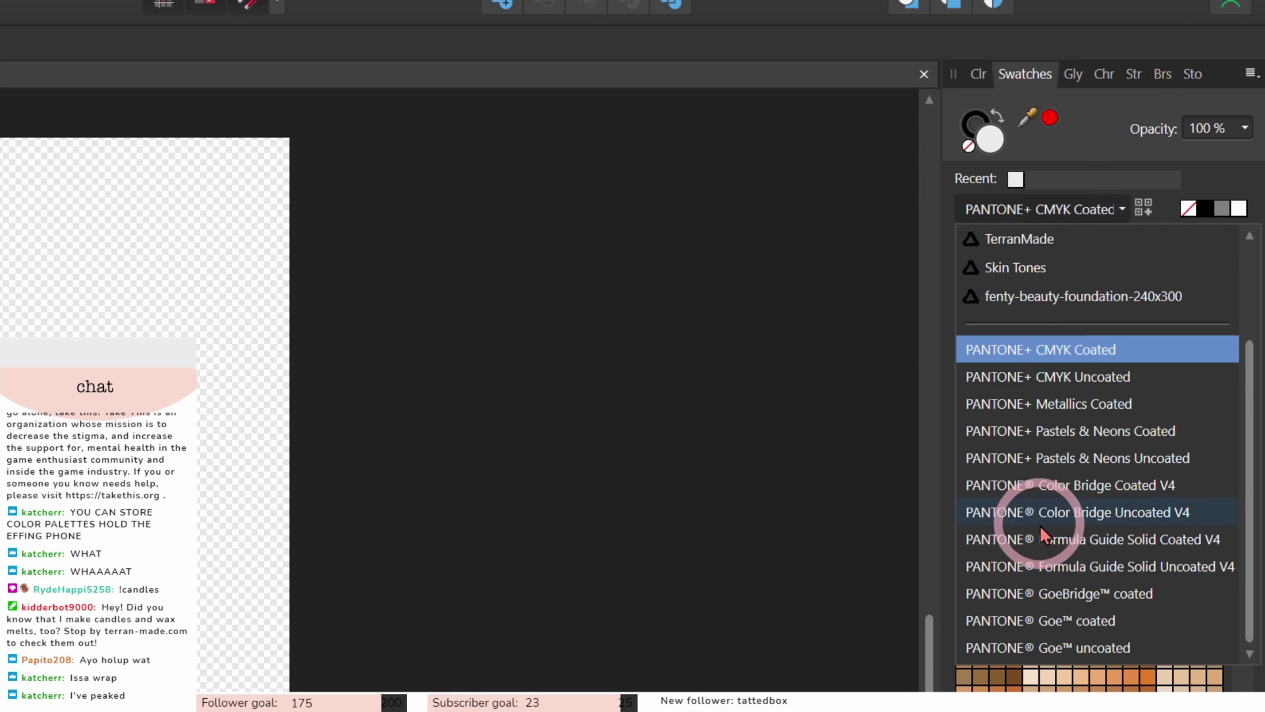
pyautogui.click(1054, 269)
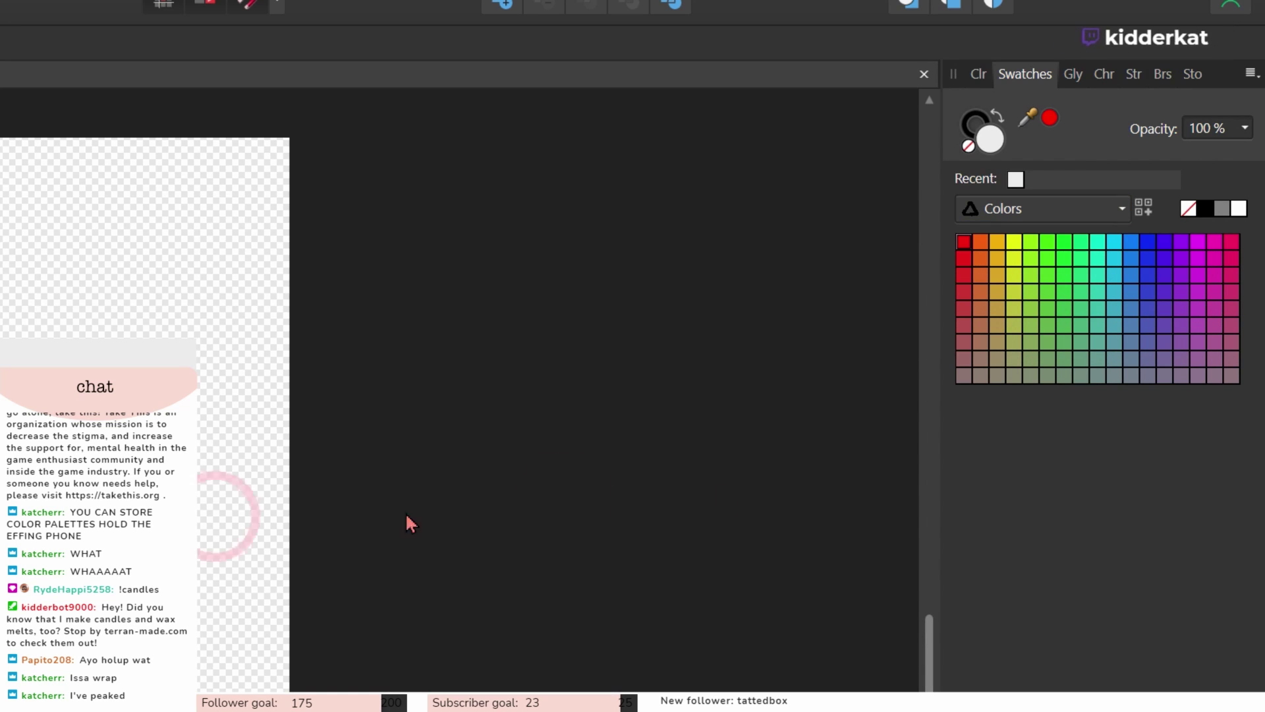
# Step: Fill the rectangle with a blue swatch from the Colors palette, deselect it, and pick a muted purple as the fill colour
pyautogui.click(962, 243)
pyautogui.click(99, 351)
pyautogui.click(1155, 276)
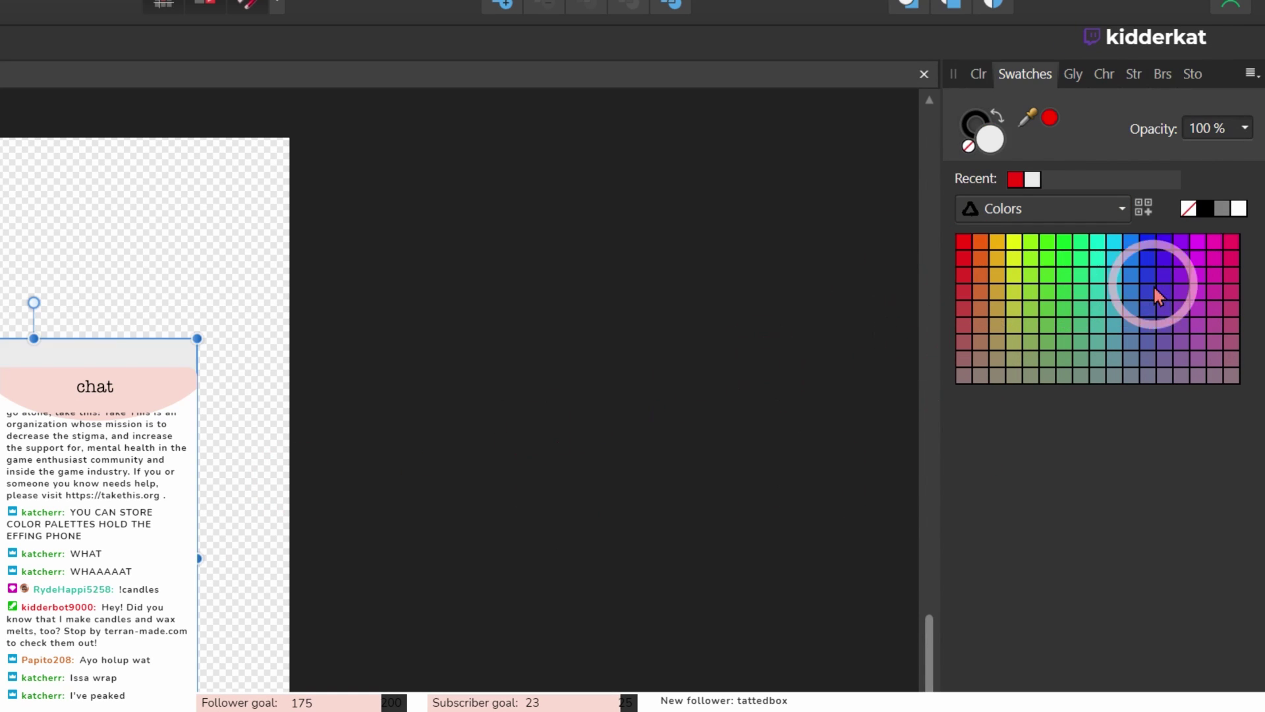
pyautogui.click(373, 707)
pyautogui.click(1211, 340)
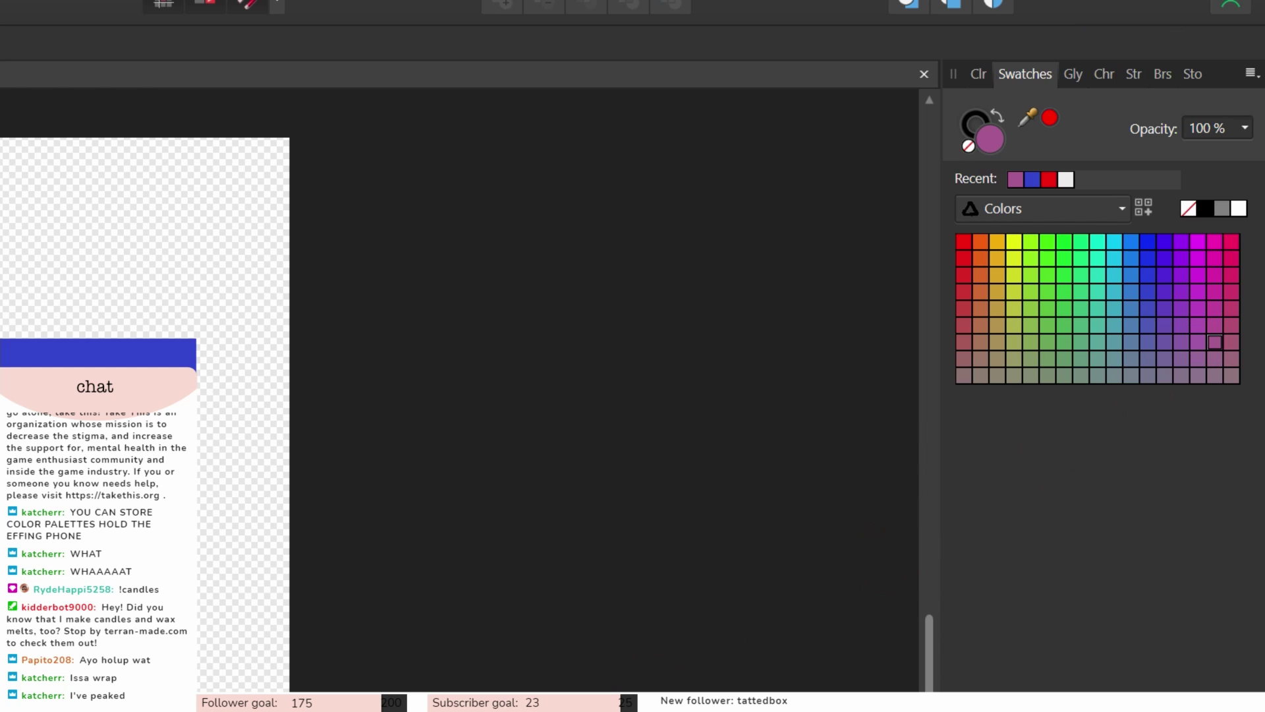
# Step: Pick a muted olive green fill from the Colors palette and add a new application palette
pyautogui.click(1054, 705)
pyautogui.click(1019, 361)
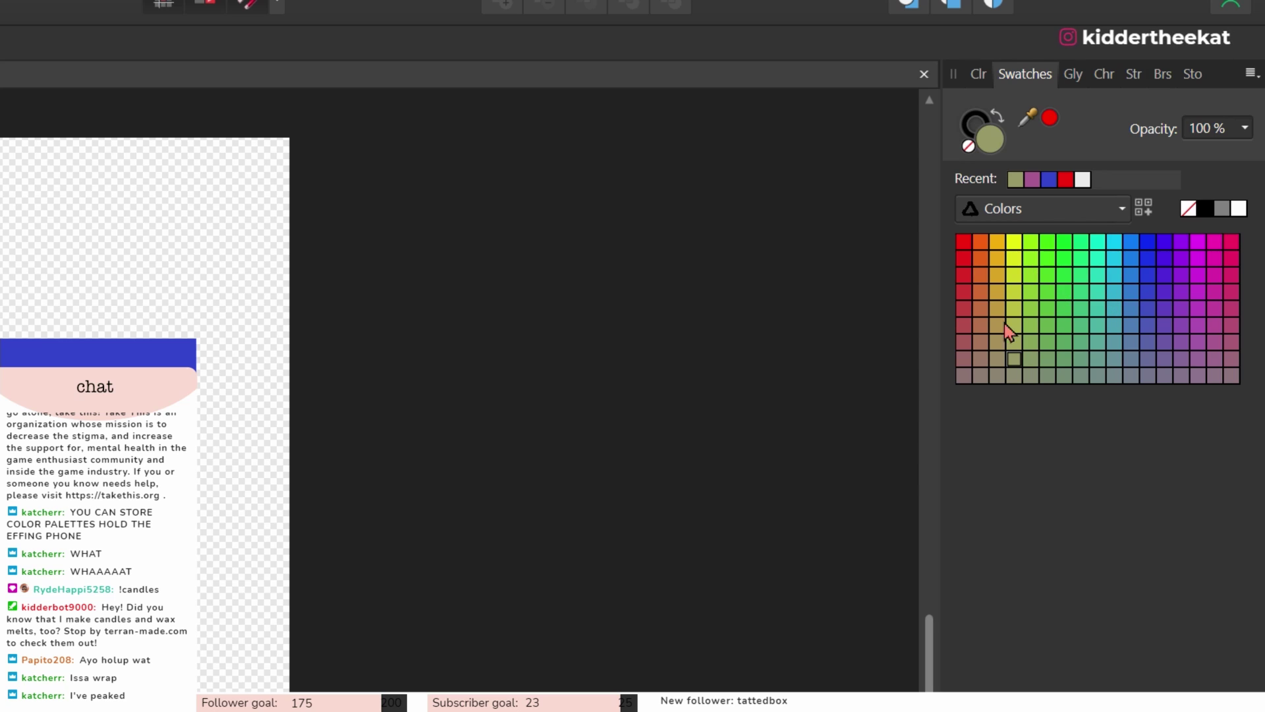
pyautogui.click(1252, 75)
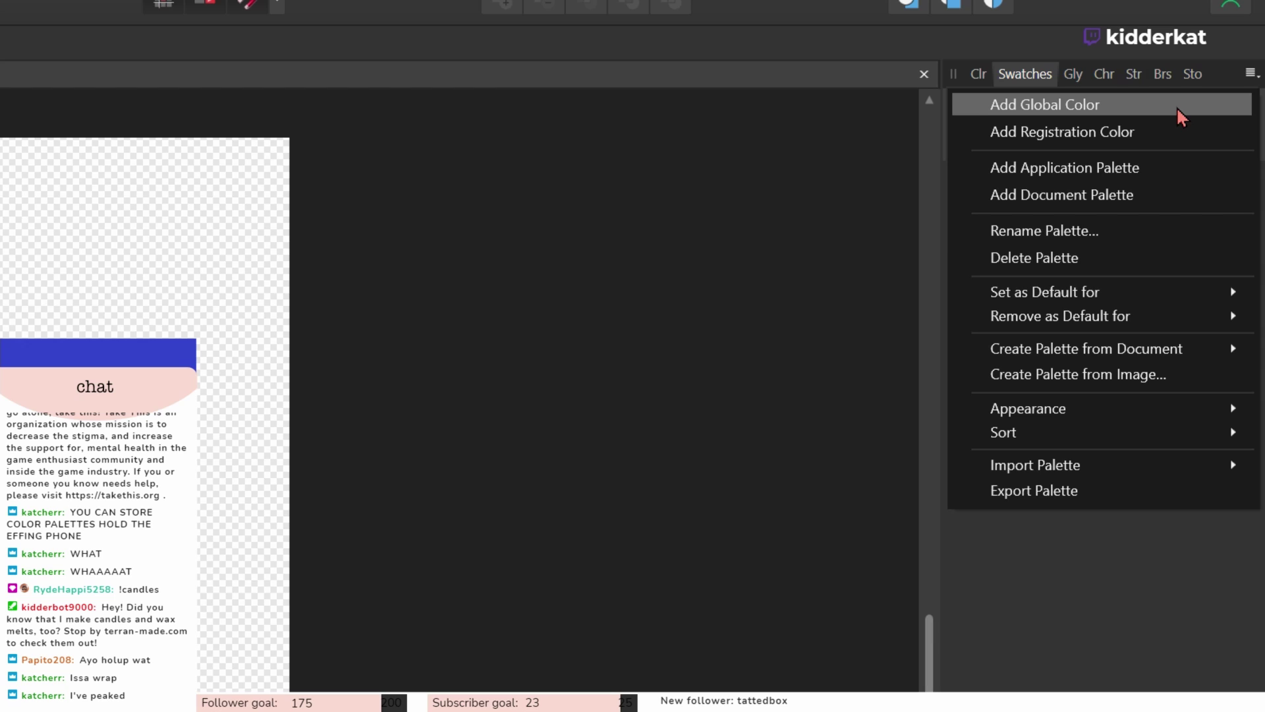
pyautogui.click(1150, 176)
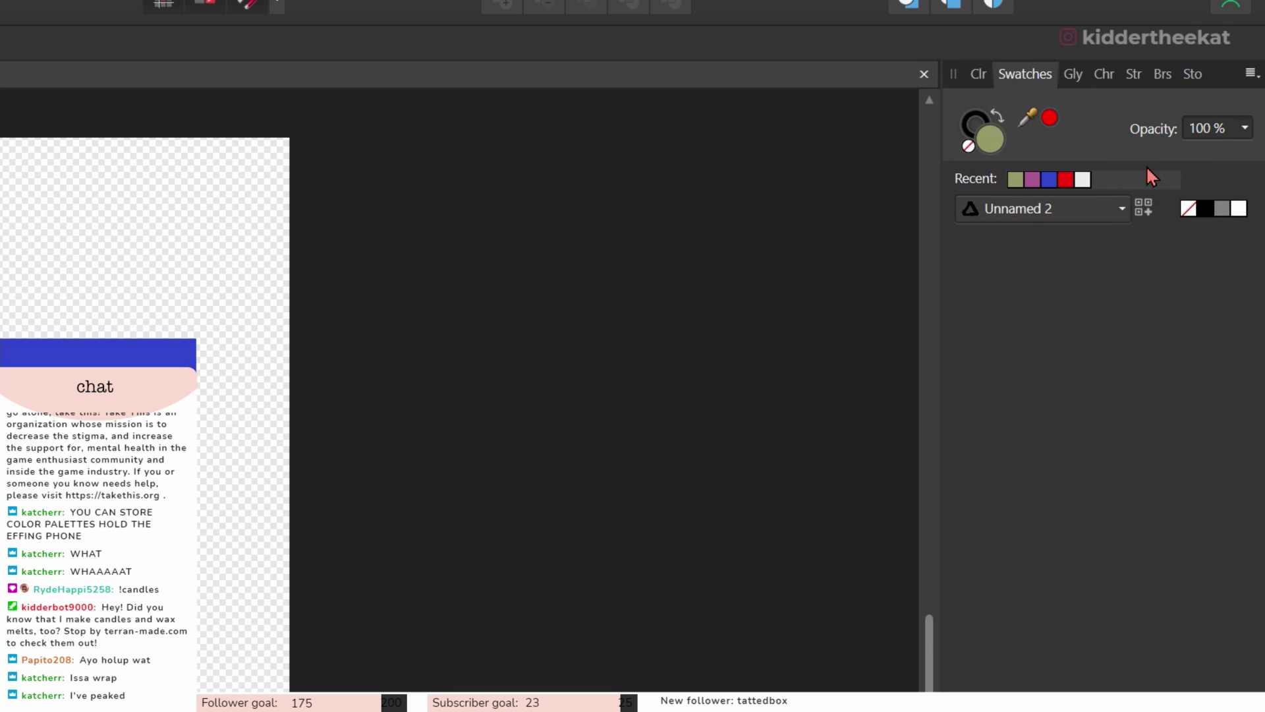
# Step: Rename the new application palette as Whatever
pyautogui.click(1250, 72)
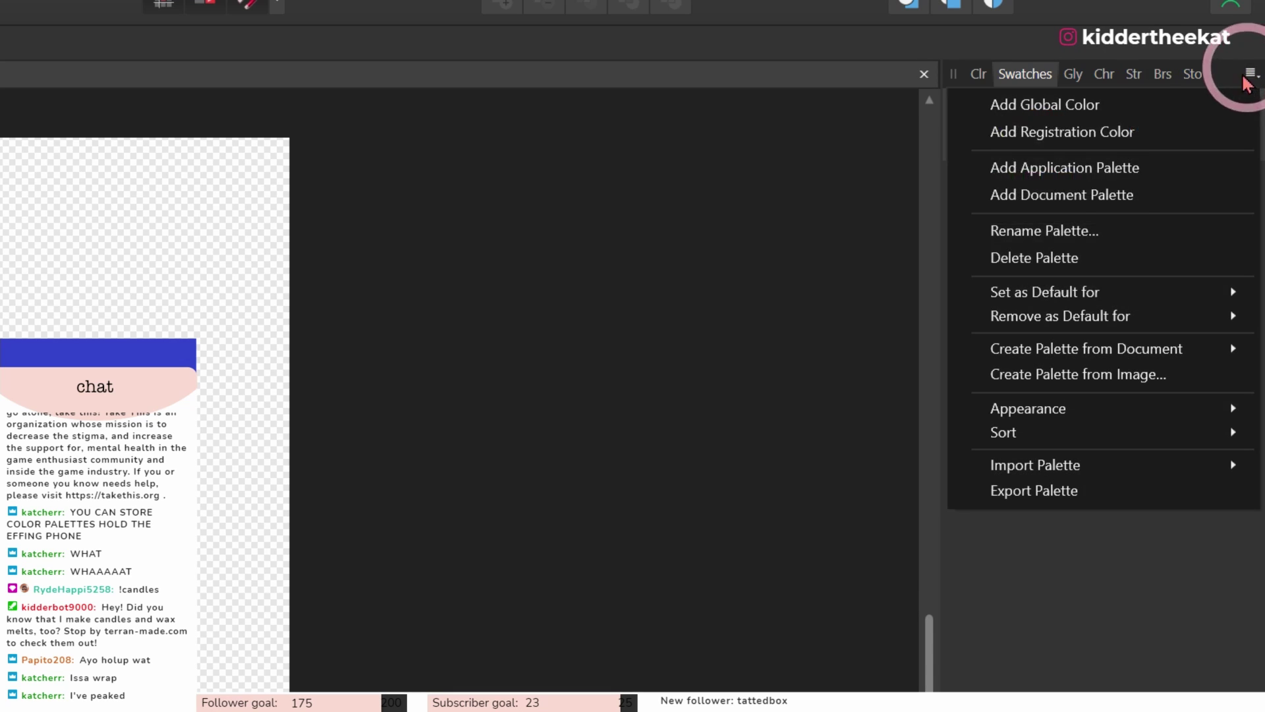
pyautogui.click(1056, 234)
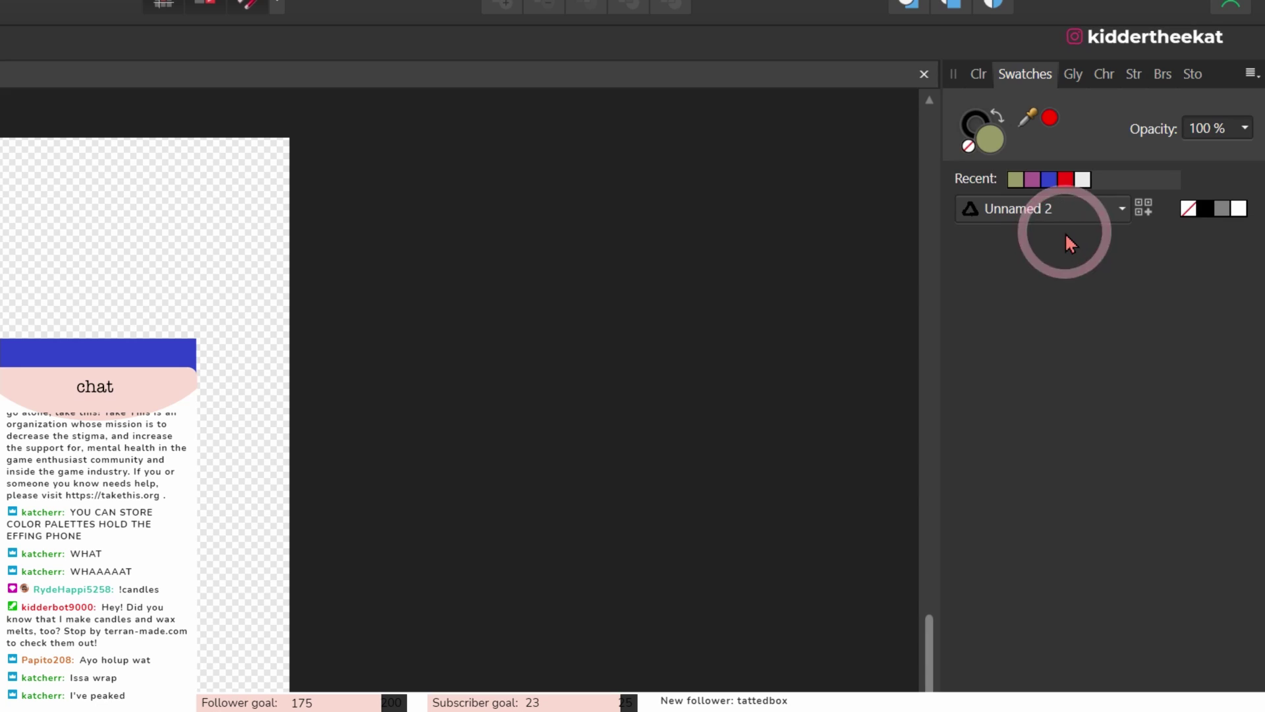
pyautogui.write('Whatever')
pyautogui.press('Return')
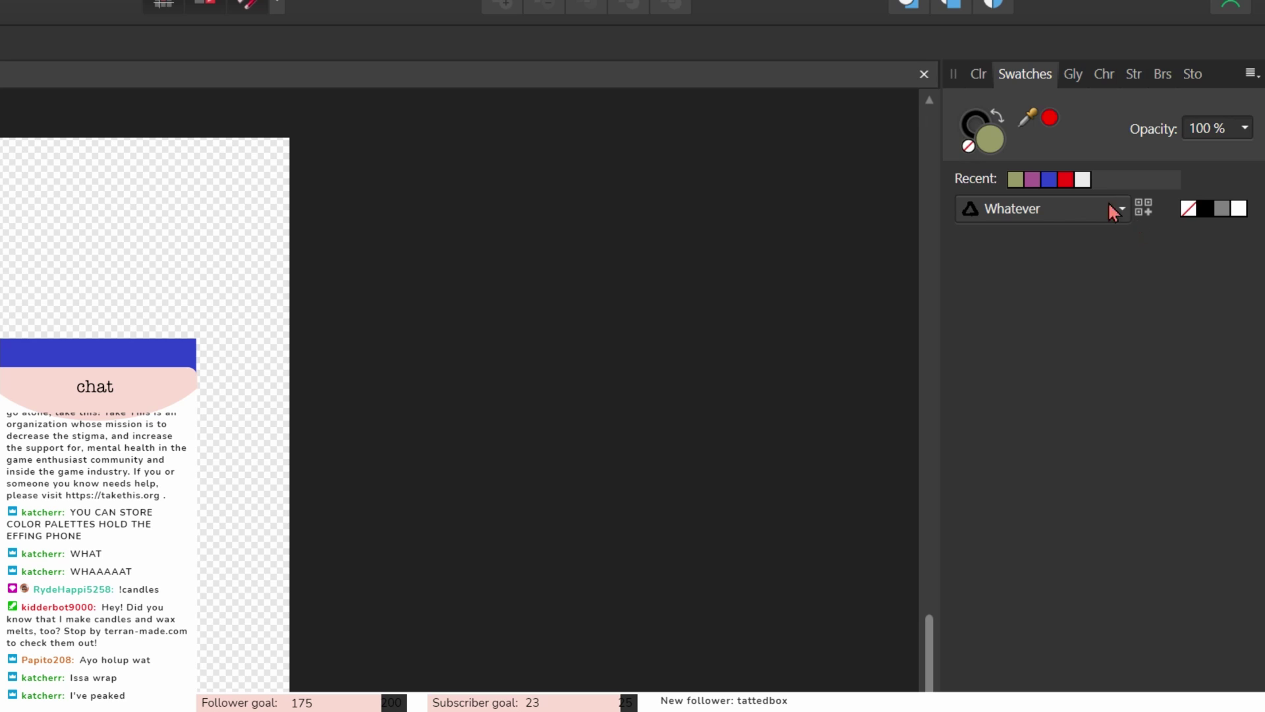
# Step: Add red, the rectangle's blue and the muted purple as swatches to the Whatever palette
pyautogui.click(1050, 118)
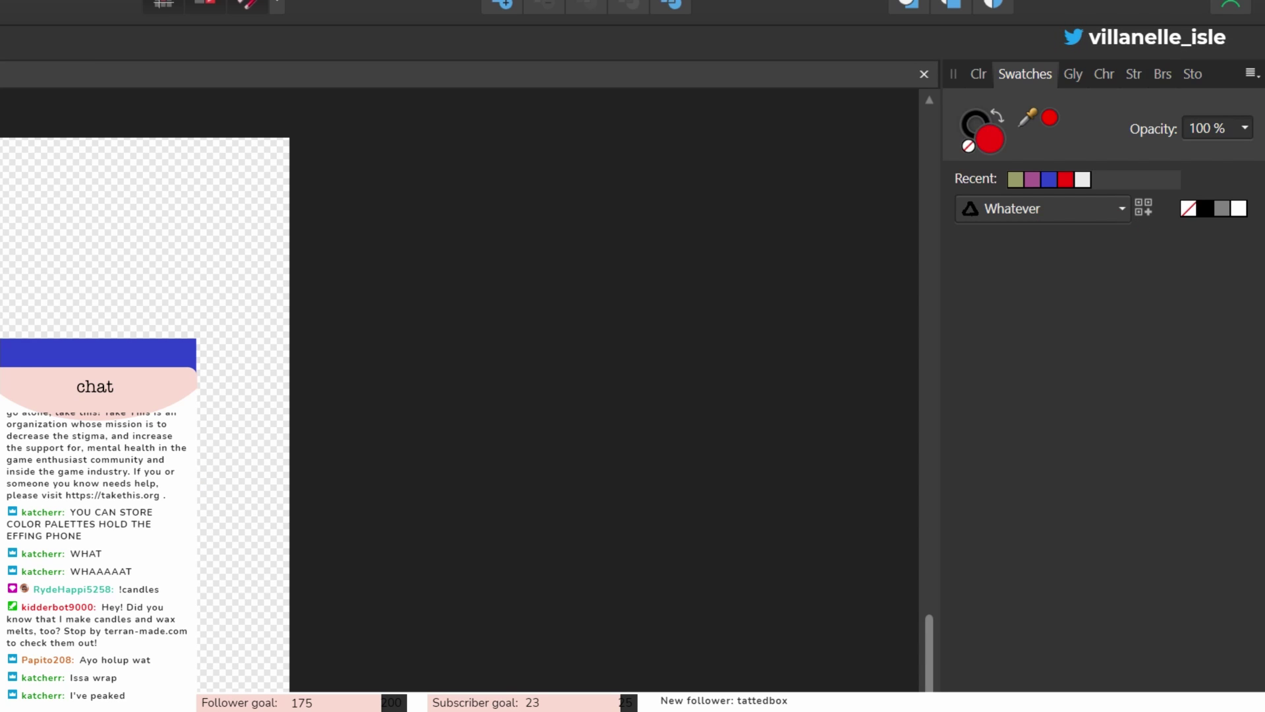
pyautogui.click(1142, 209)
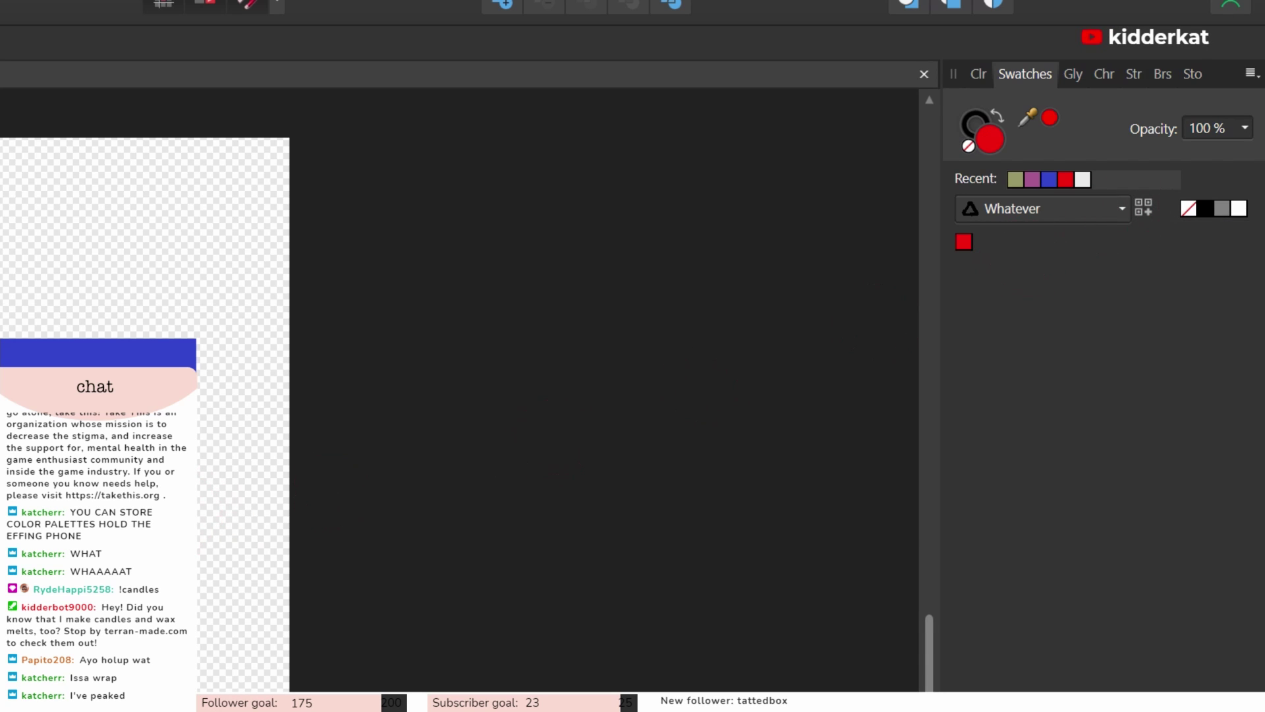
pyautogui.click(98, 352)
pyautogui.click(1143, 210)
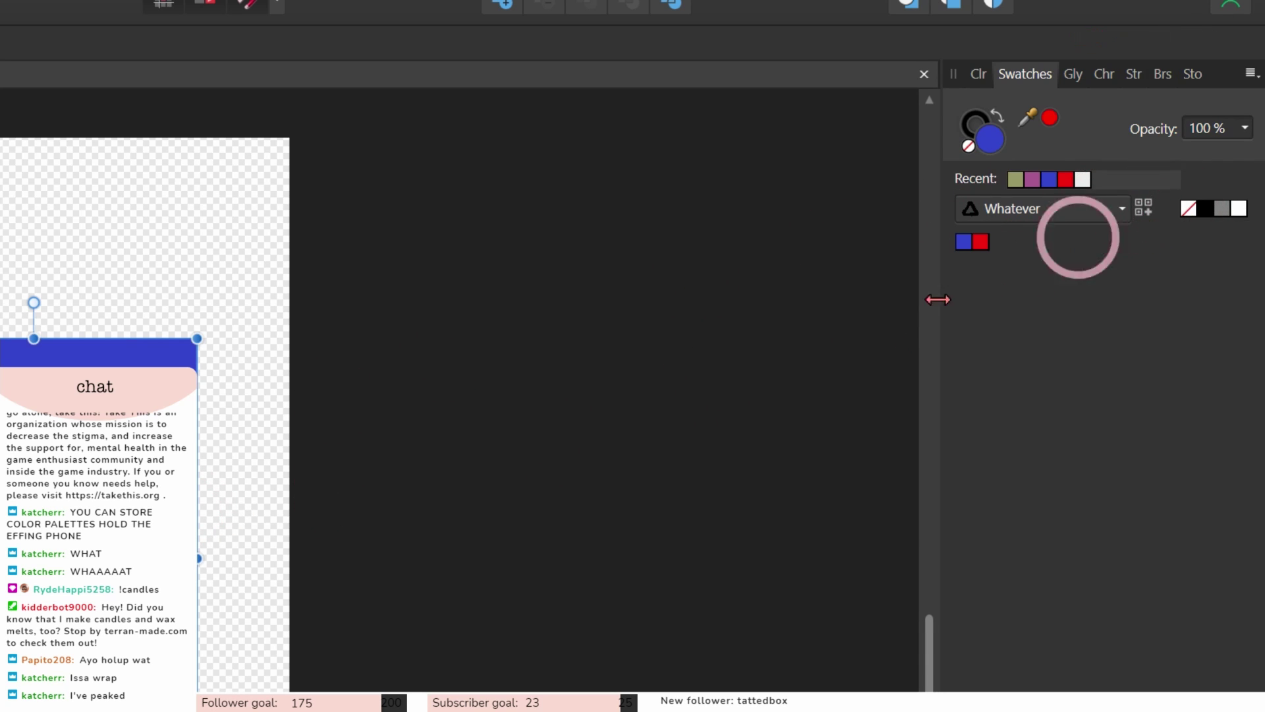
pyautogui.hotkey('ctrl', 'd')
pyautogui.click(1141, 210)
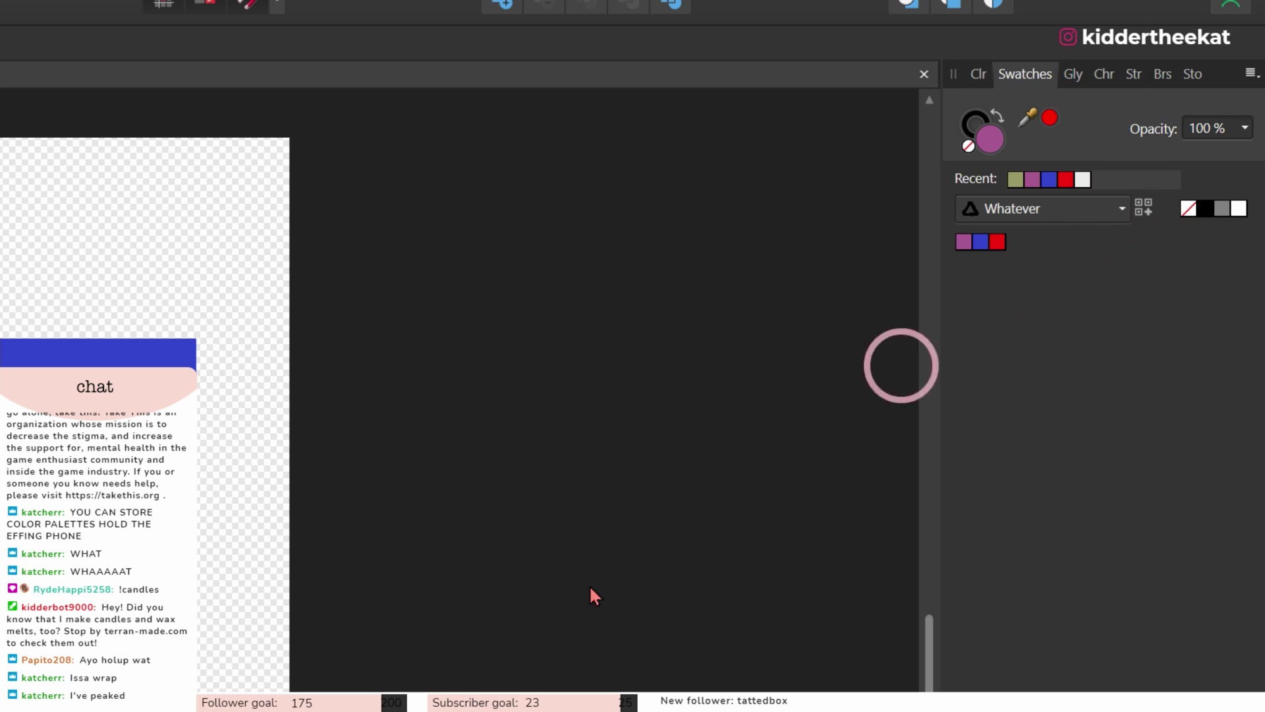
# Step: Look through the list of available swatch palettes while keeping Grays selected
pyautogui.click(395, 705)
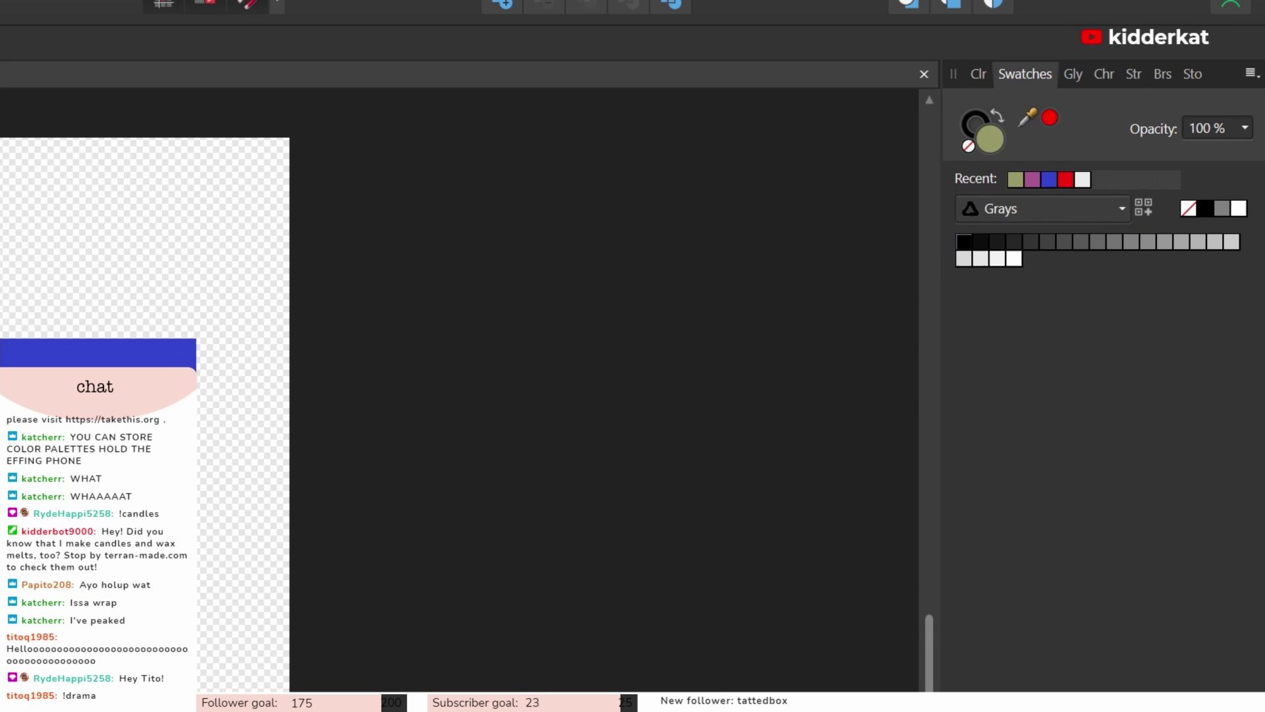
pyautogui.click(1048, 211)
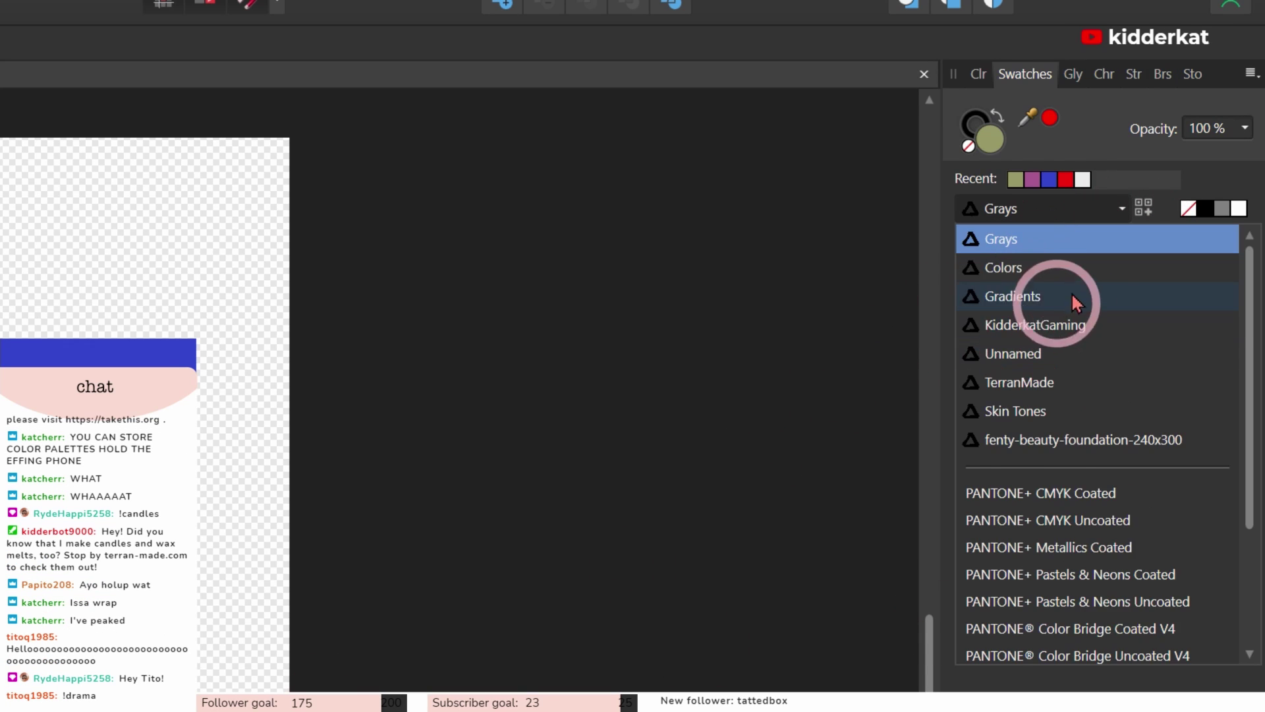
pyautogui.scroll(-2, 1081, 297)
pyautogui.scroll(4, 1015, 580)
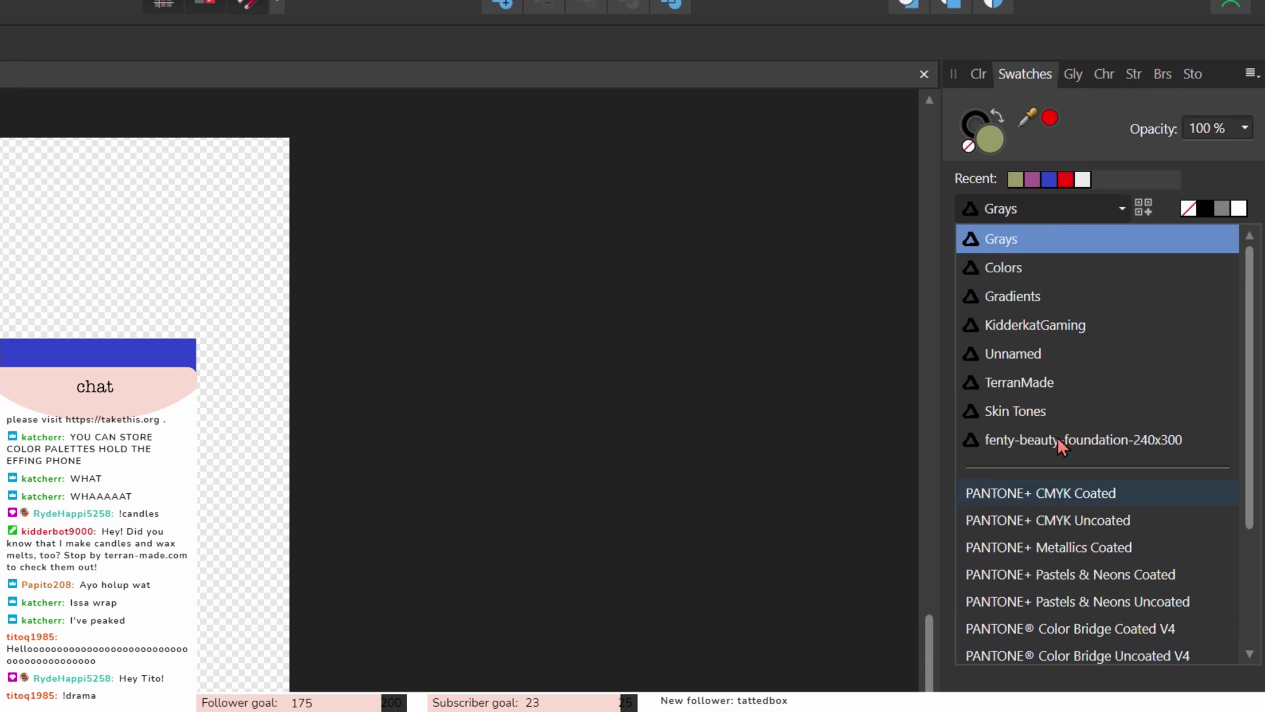
pyautogui.click(1045, 216)
pyautogui.click(1242, 105)
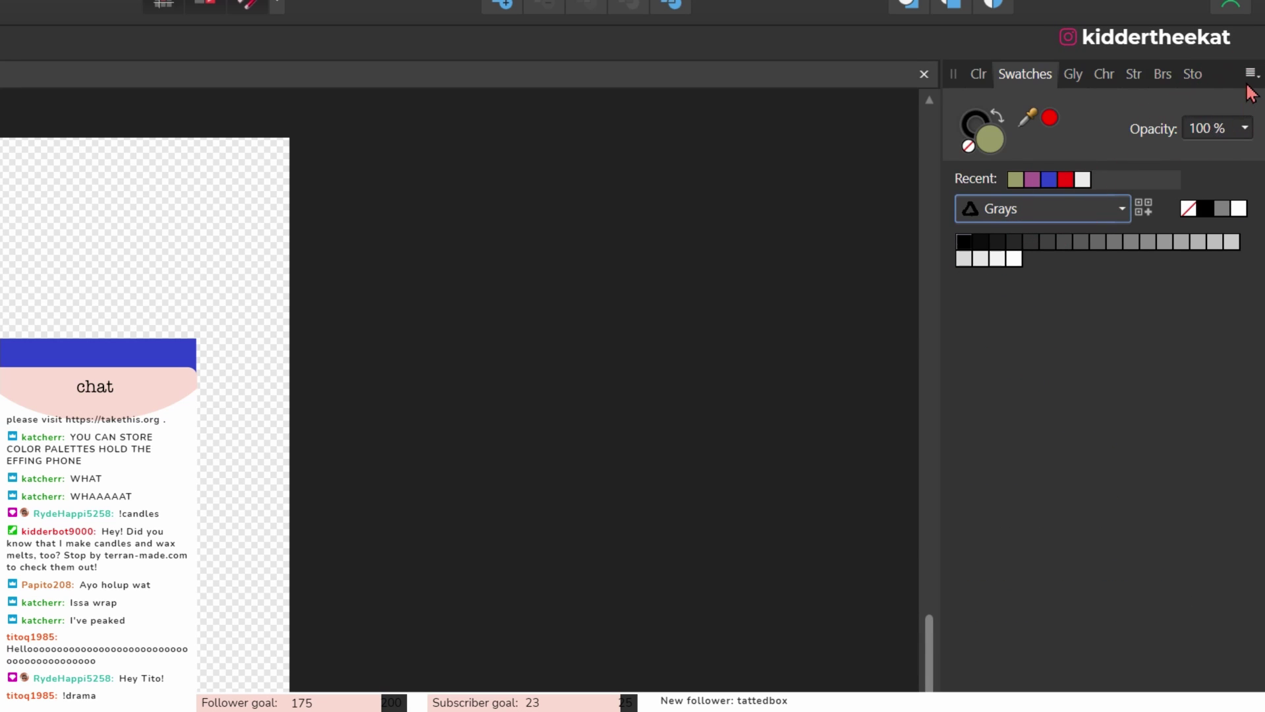
# Step: Show the options for creating a palette from the document, and view fenty-beauty-foundation-240x300.png in Photos before closing it
pyautogui.click(1252, 76)
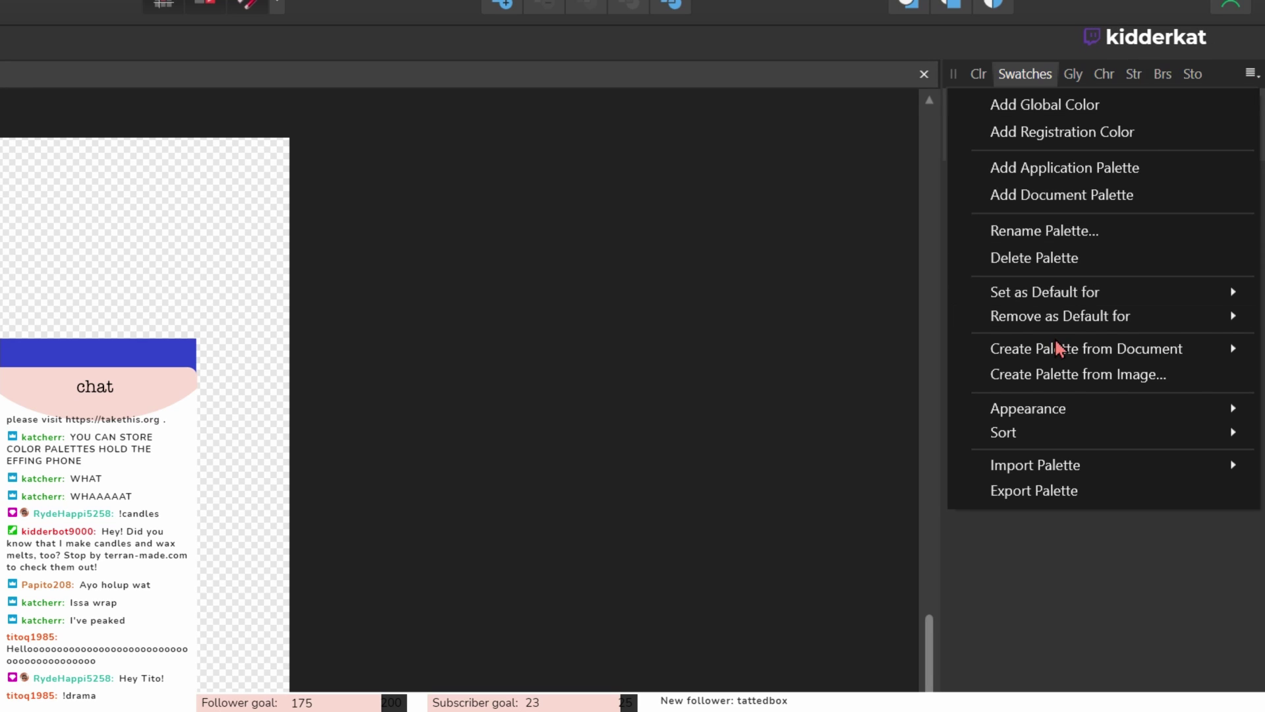
pyautogui.moveTo(1059, 349)
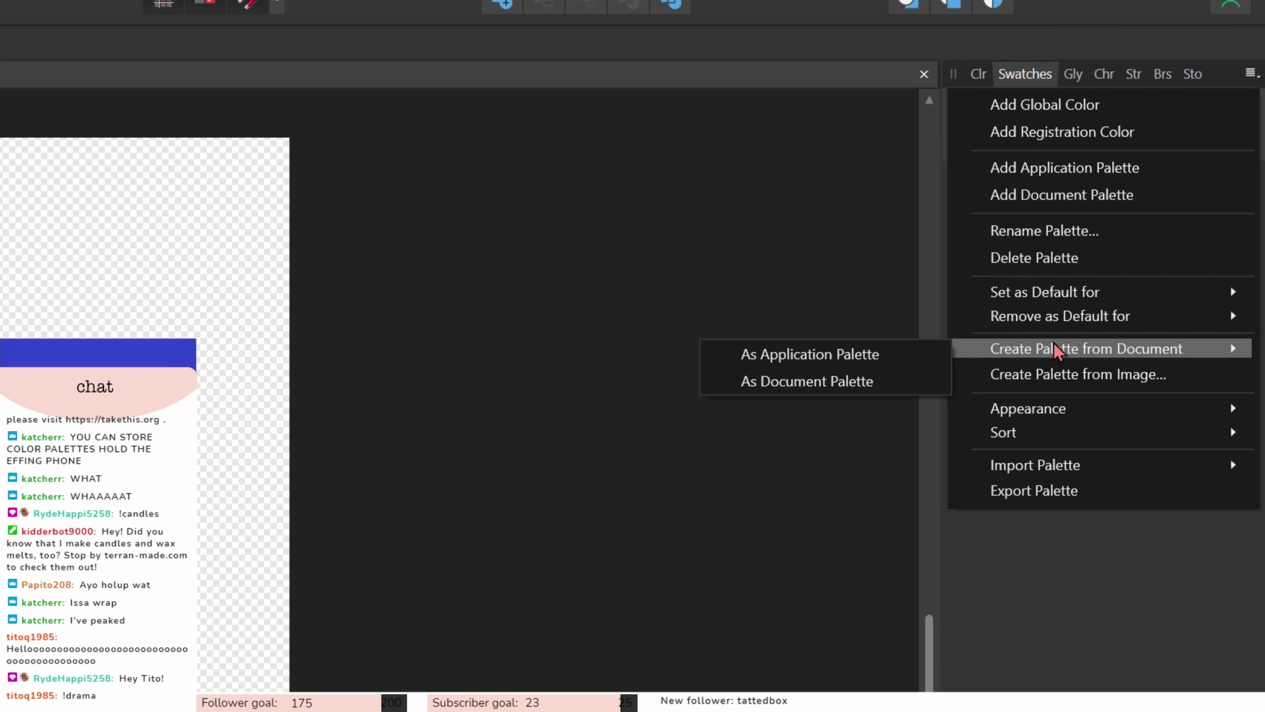
pyautogui.click(829, 356)
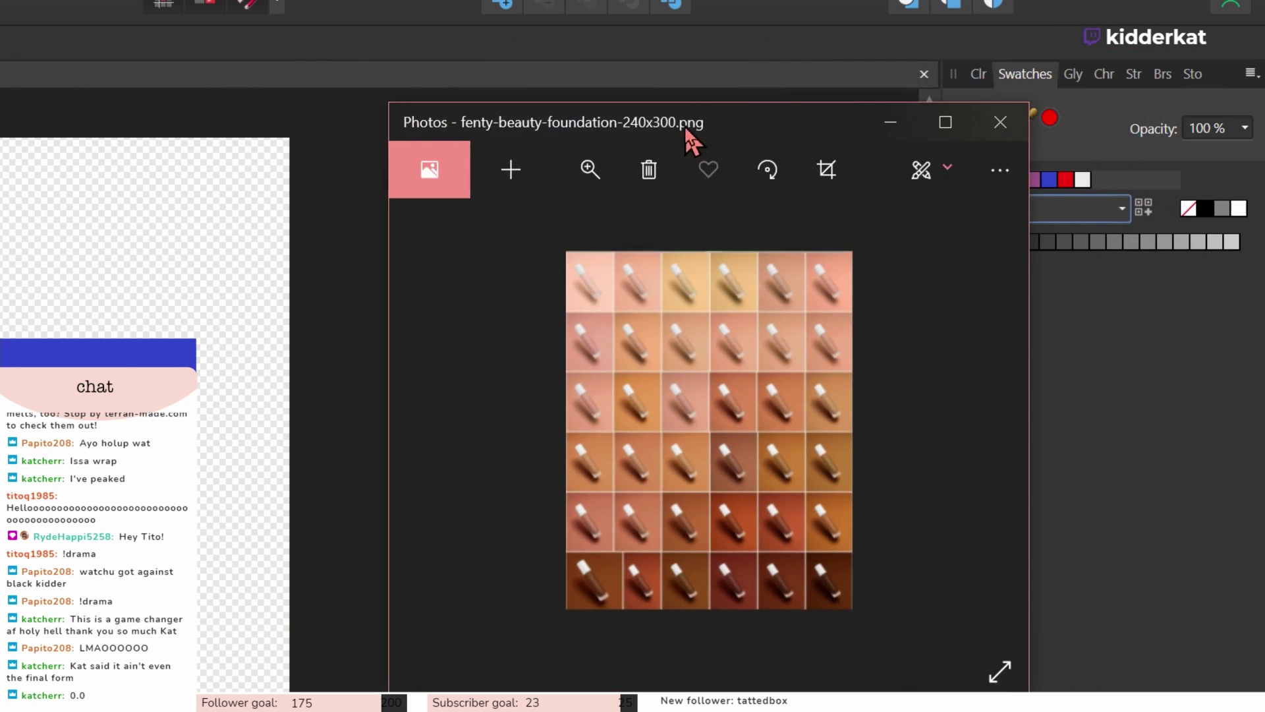
pyautogui.moveTo(687, 128); pyautogui.dragTo(645, 84)
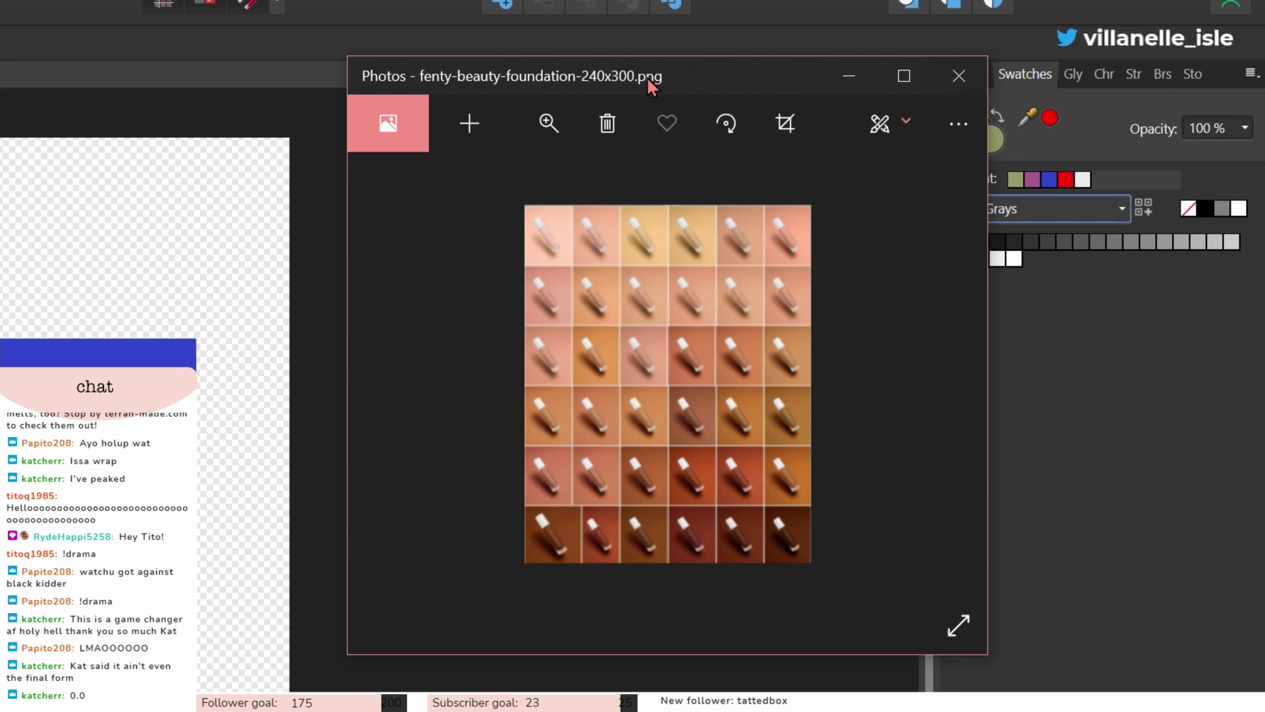
pyautogui.click(962, 87)
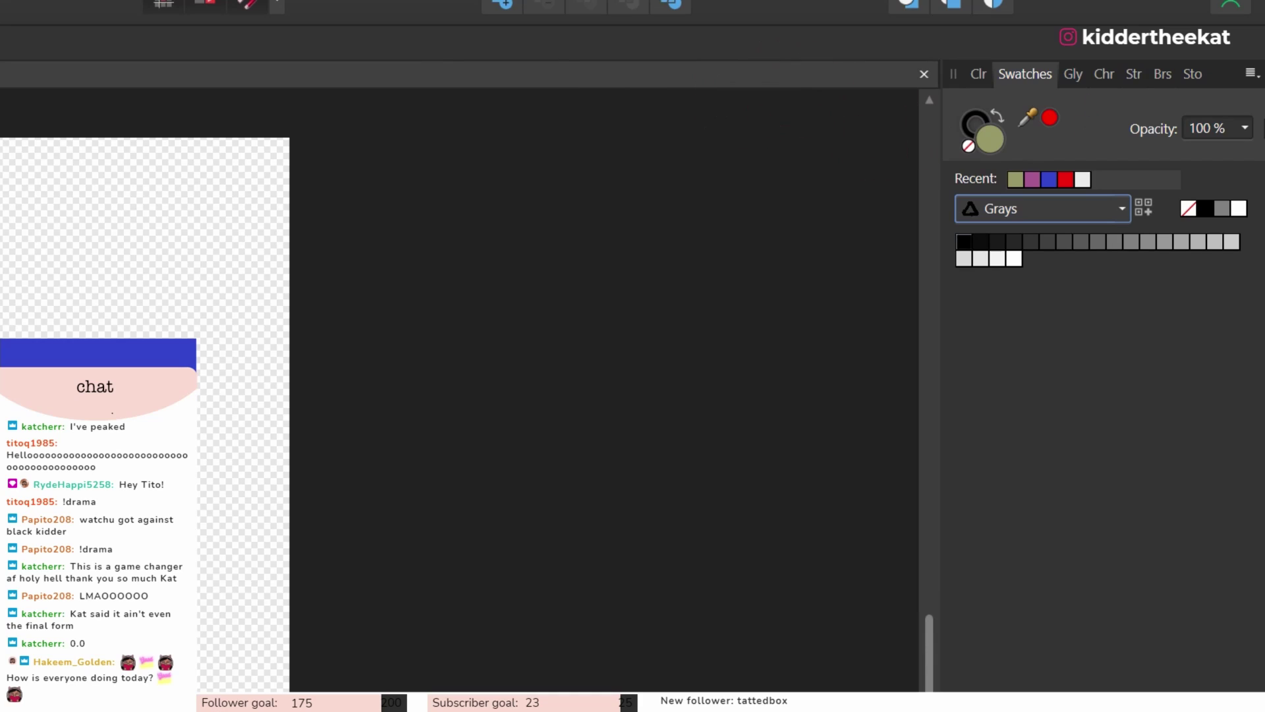
# Step: Start creating a palette from an image and load fenty-beauty-foundation-240x300.png from the On Stream Designs folder
pyautogui.click(1251, 74)
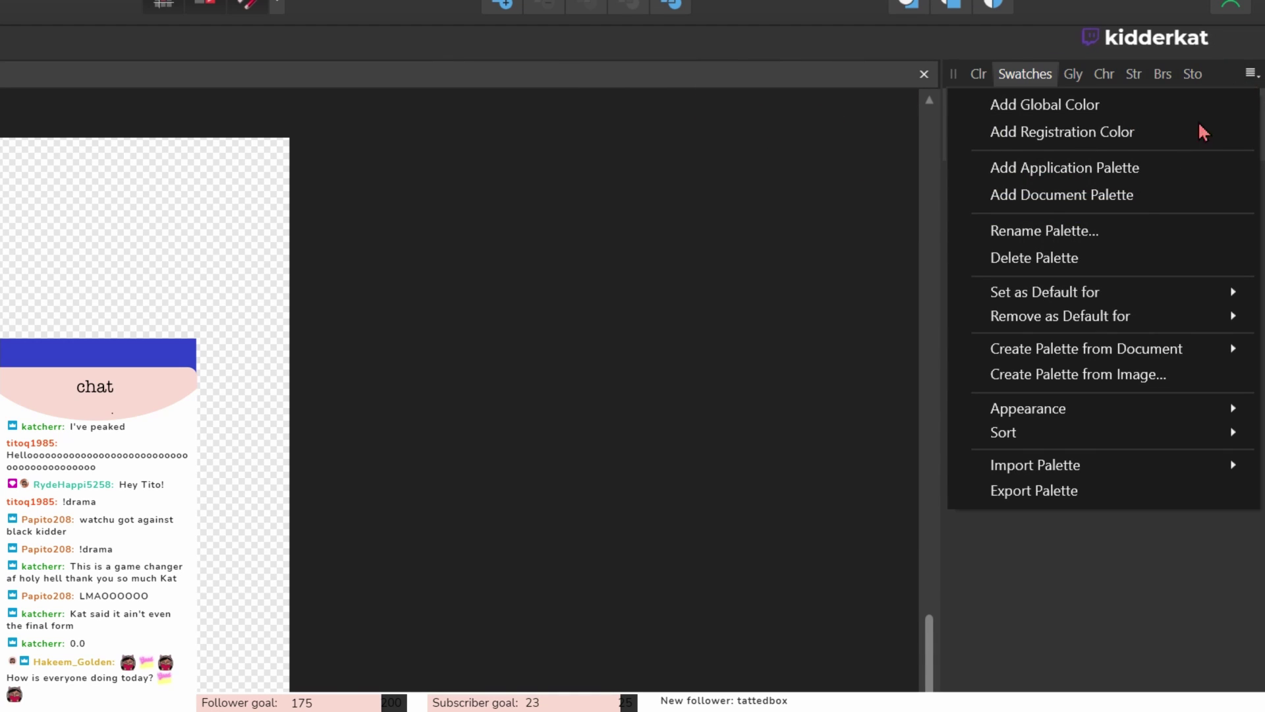
pyautogui.click(1099, 375)
pyautogui.moveTo(591, 204); pyautogui.dragTo(643, 92)
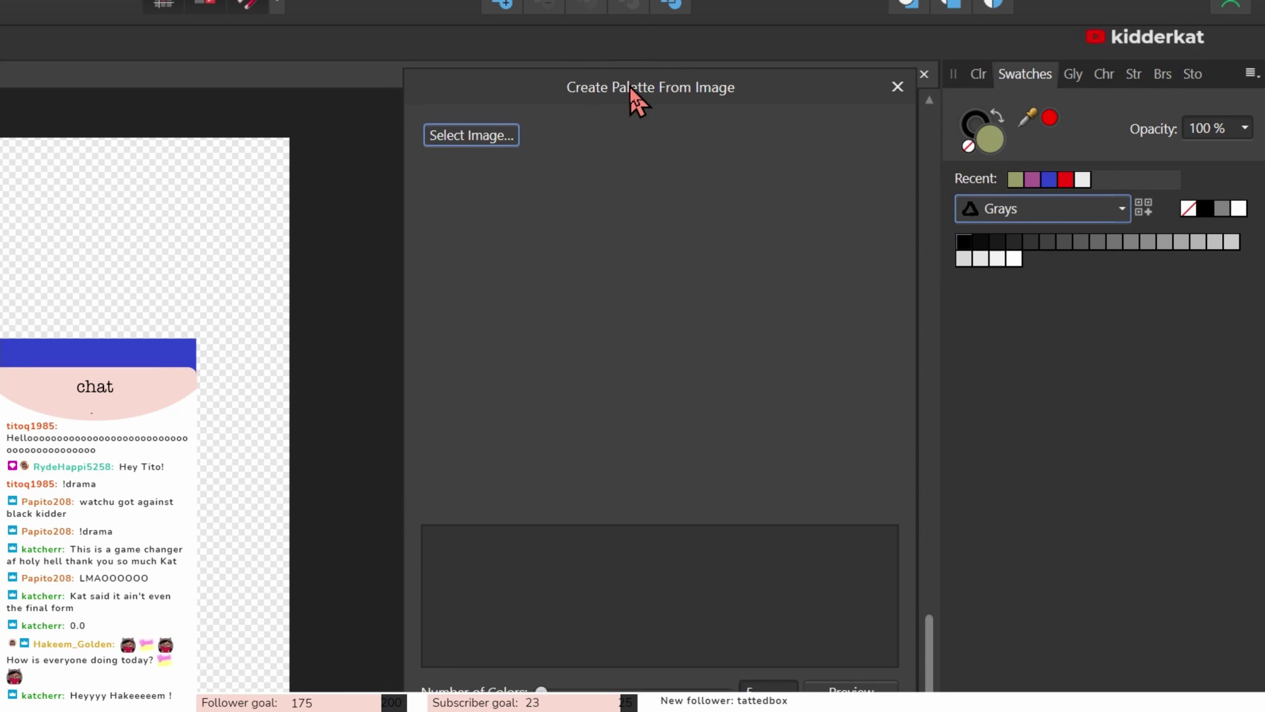
pyautogui.click(489, 140)
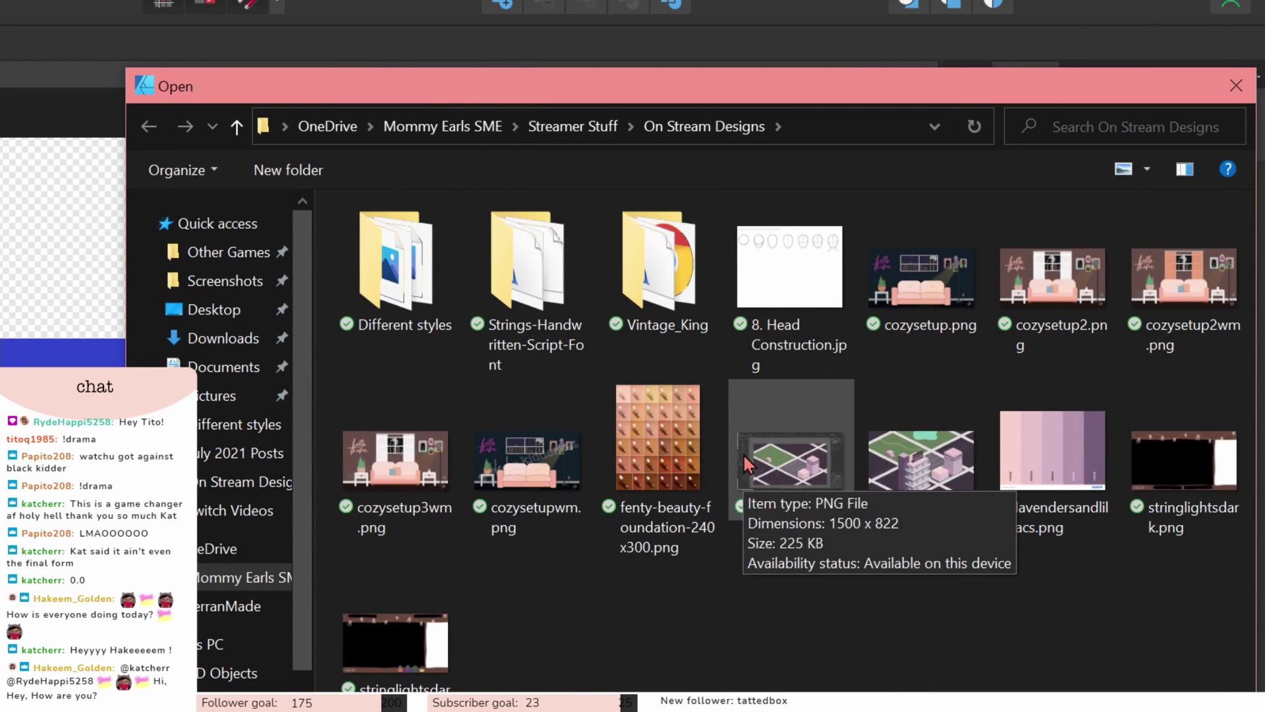
pyautogui.click(662, 473)
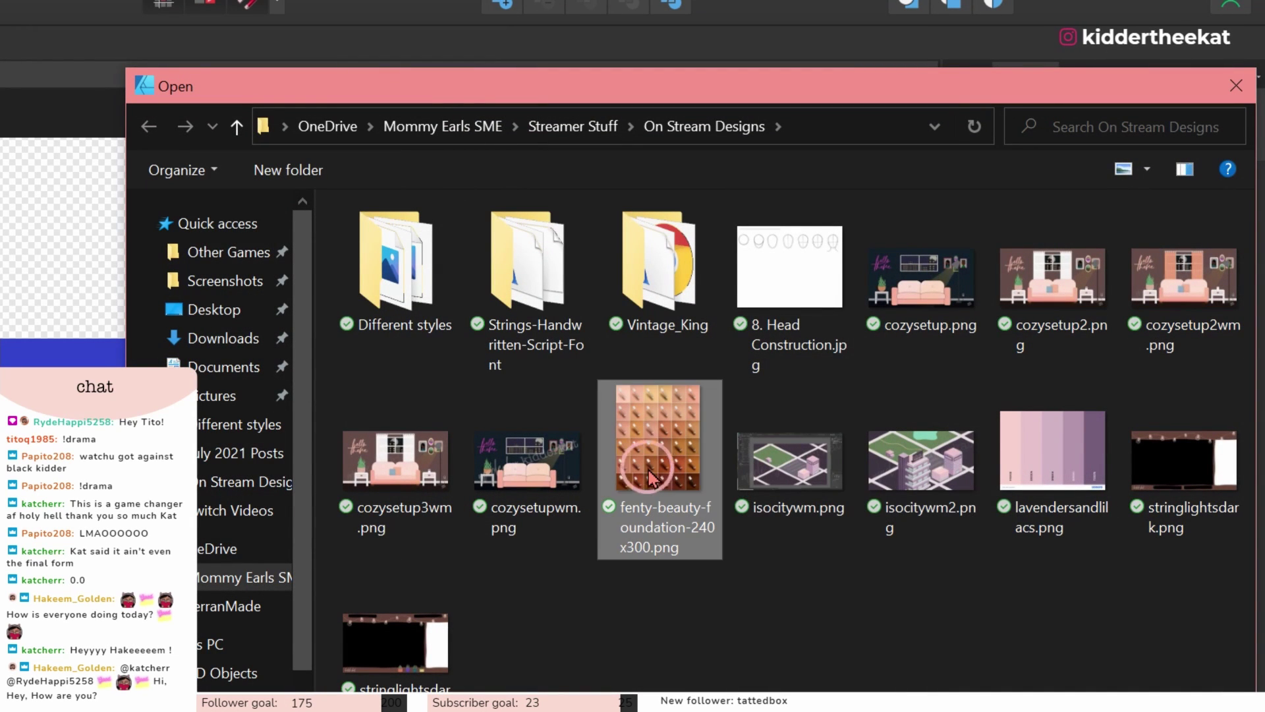
pyautogui.doubleClick(663, 473)
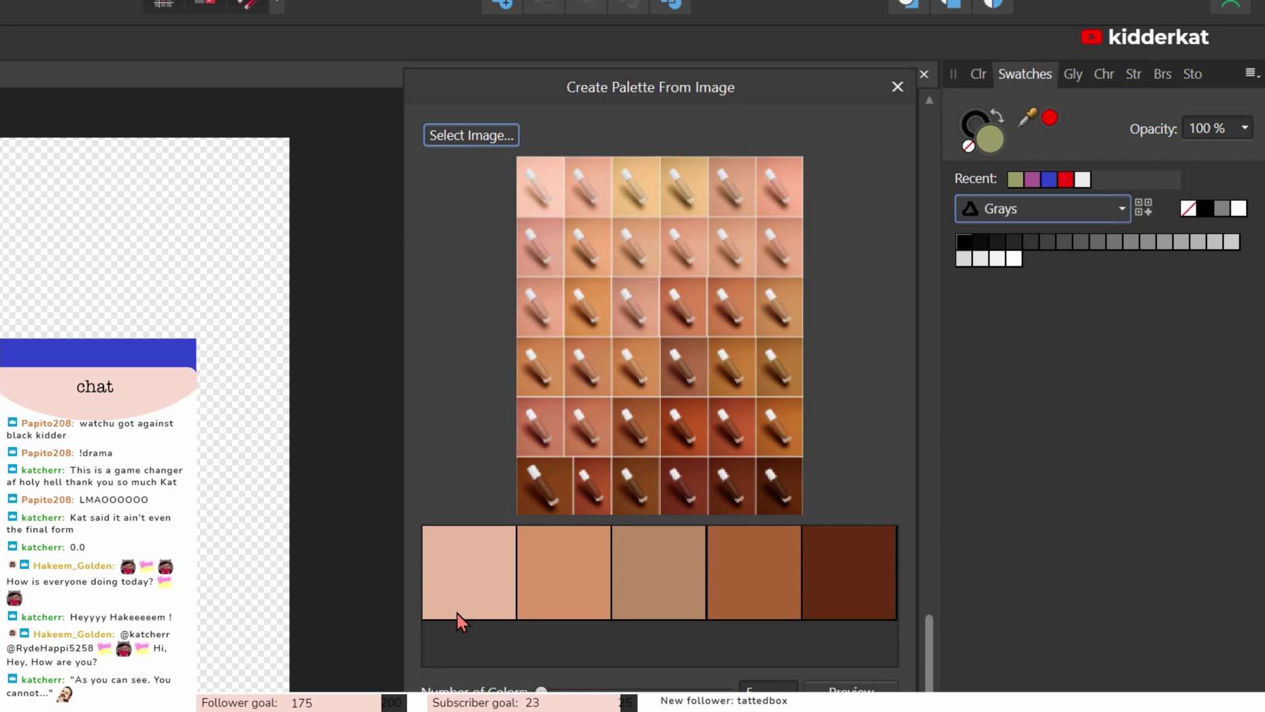
# Step: Set the image palette's number of colours to 36 and preview the extracted swatches
pyautogui.moveTo(666, 92); pyautogui.dragTo(642, 0)
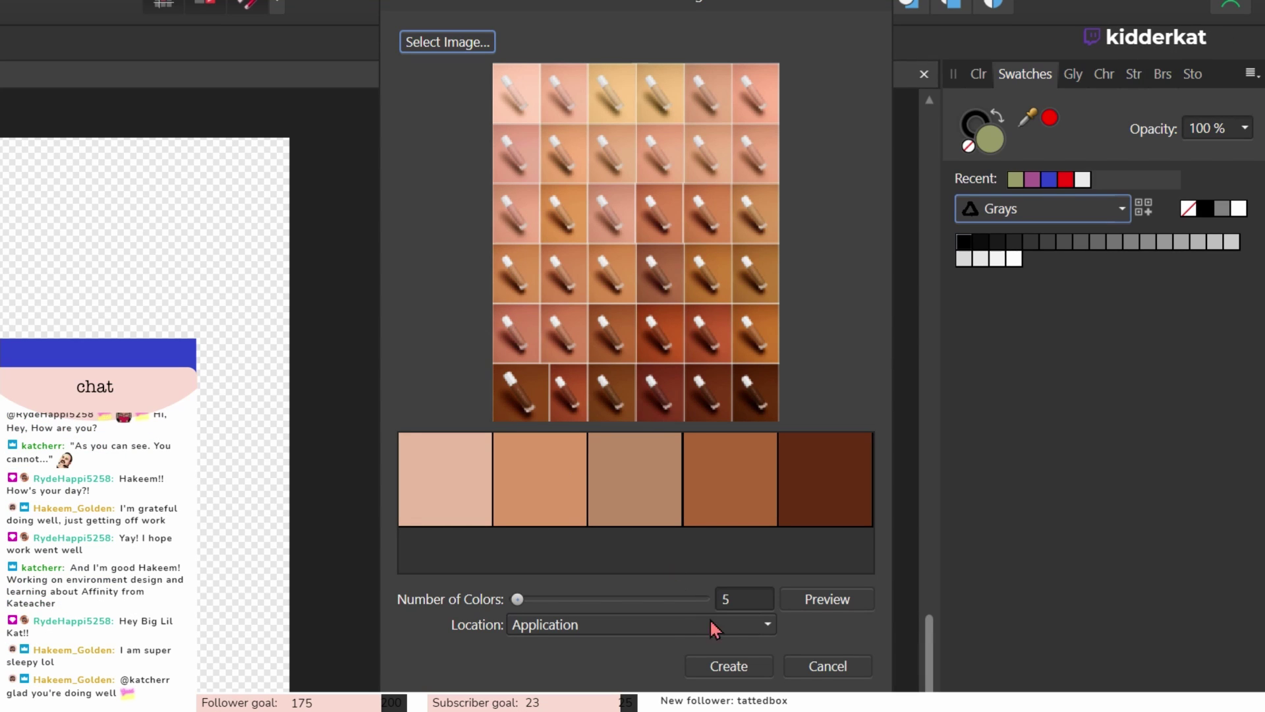
pyautogui.doubleClick(734, 599)
pyautogui.write('36')
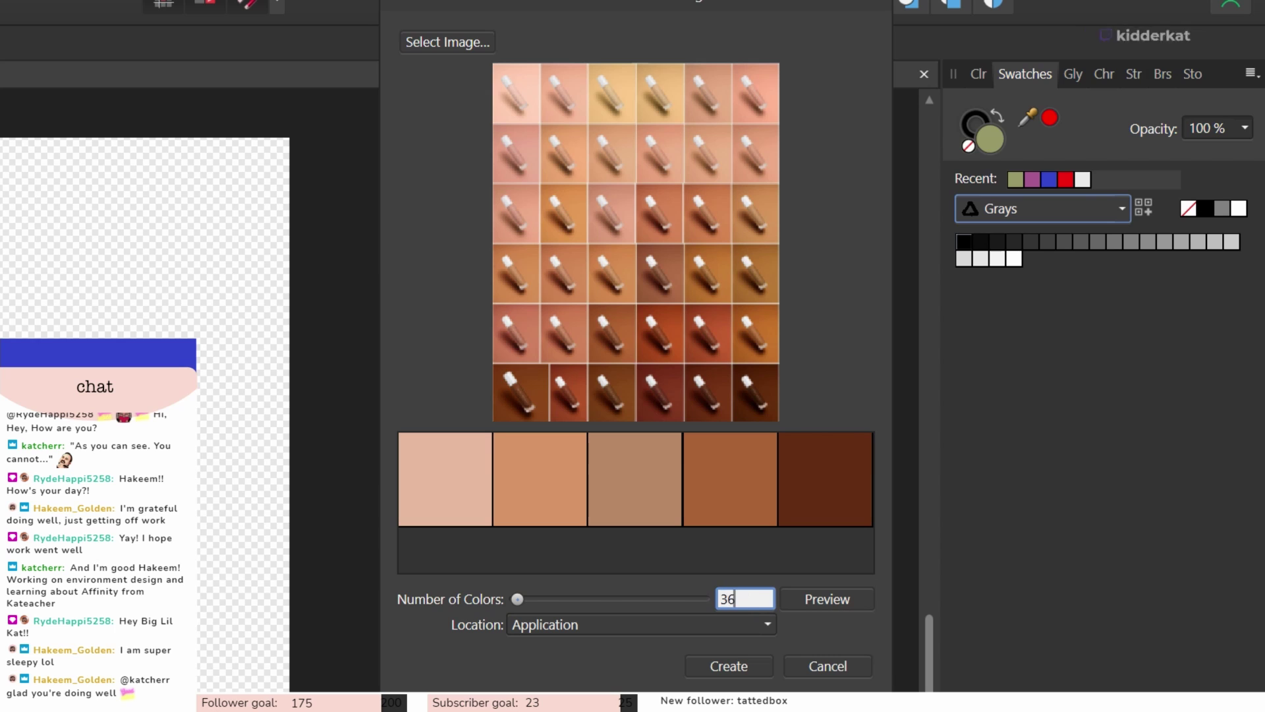
pyautogui.click(836, 602)
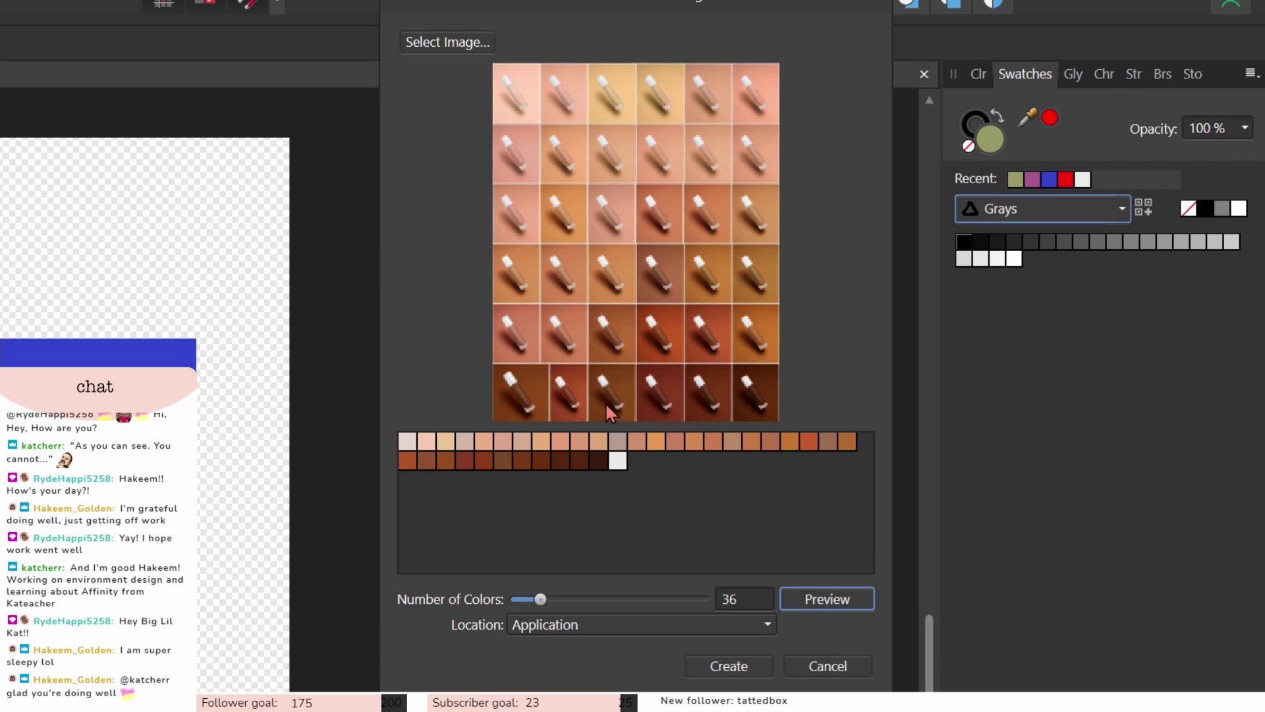
# Step: Preview the image palette with 38 colours, followed by 50 colours
pyautogui.click(731, 599)
pyautogui.write('38')
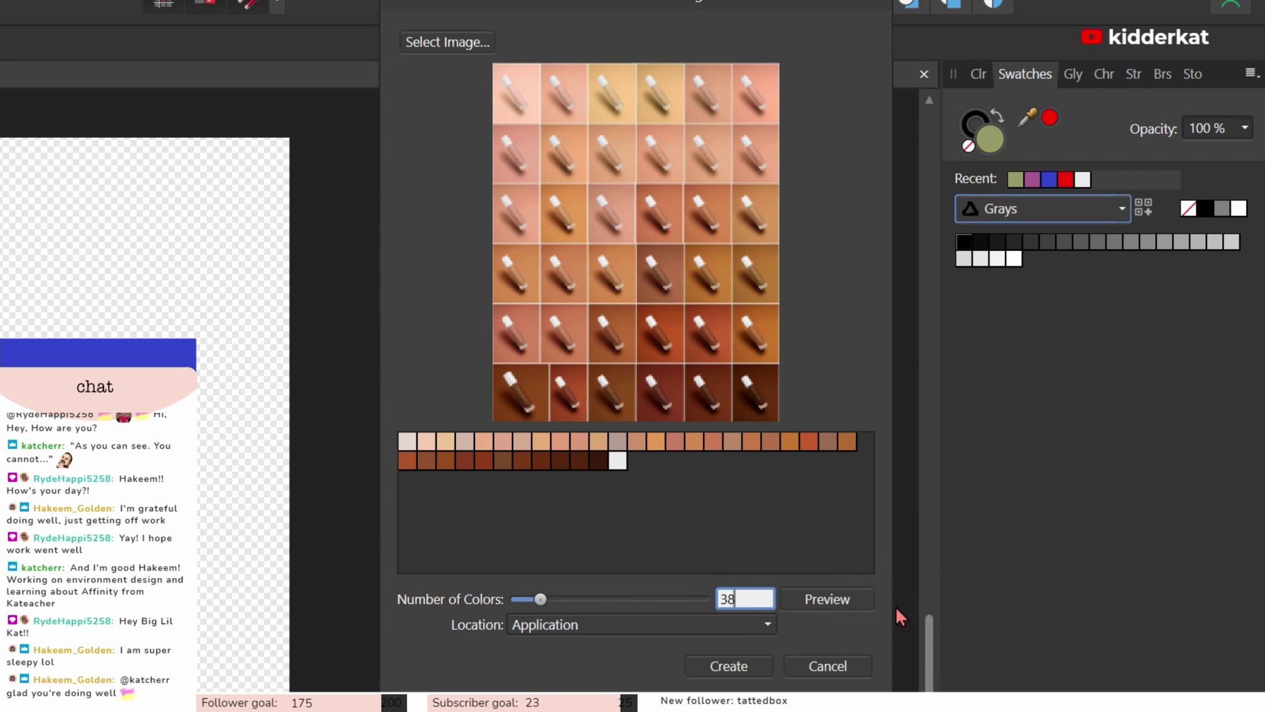
pyautogui.click(831, 601)
pyautogui.click(732, 599)
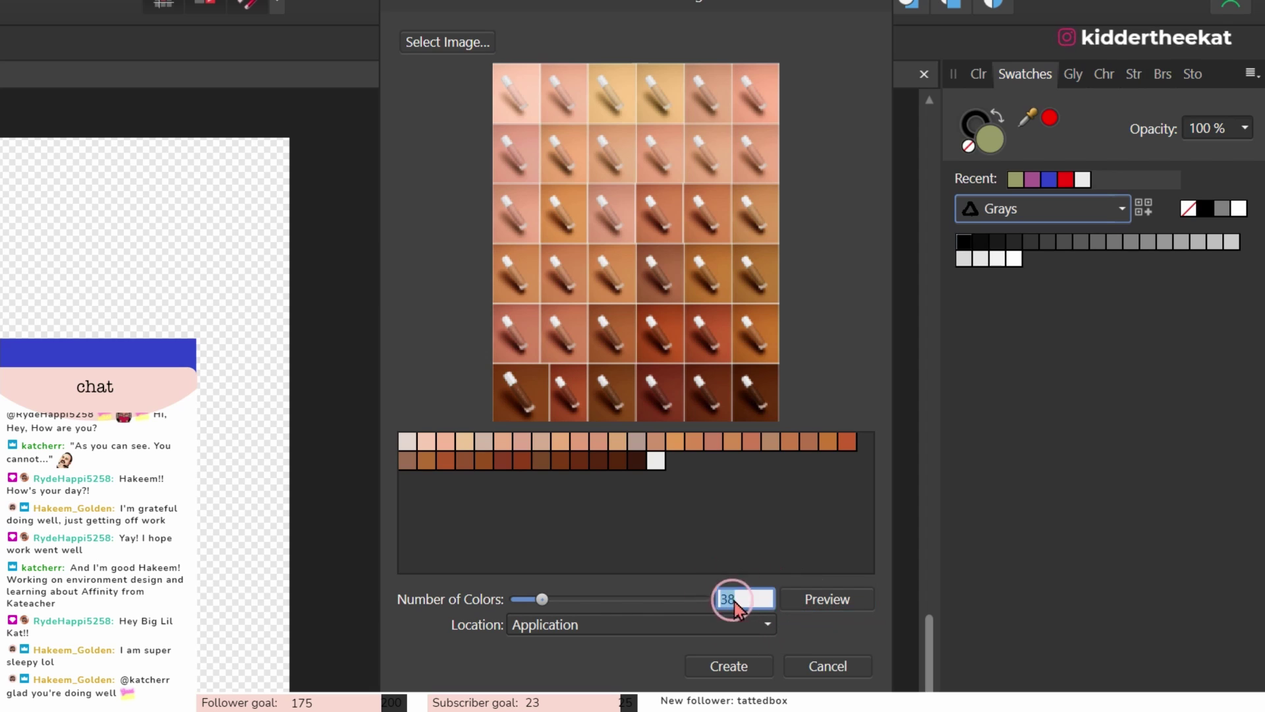
pyautogui.write('50')
pyautogui.click(835, 606)
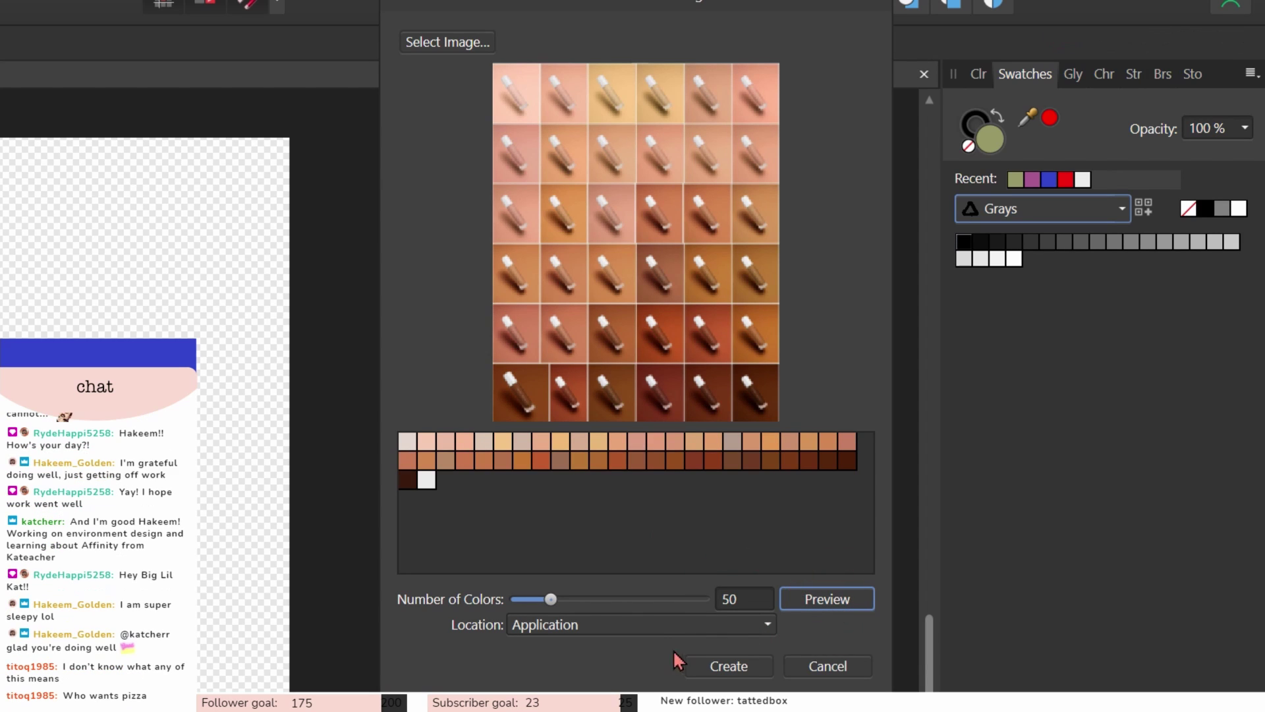
# Step: Check the location choices for the image palette, keep Application, and close the dialog without creating the palette
pyautogui.click(659, 627)
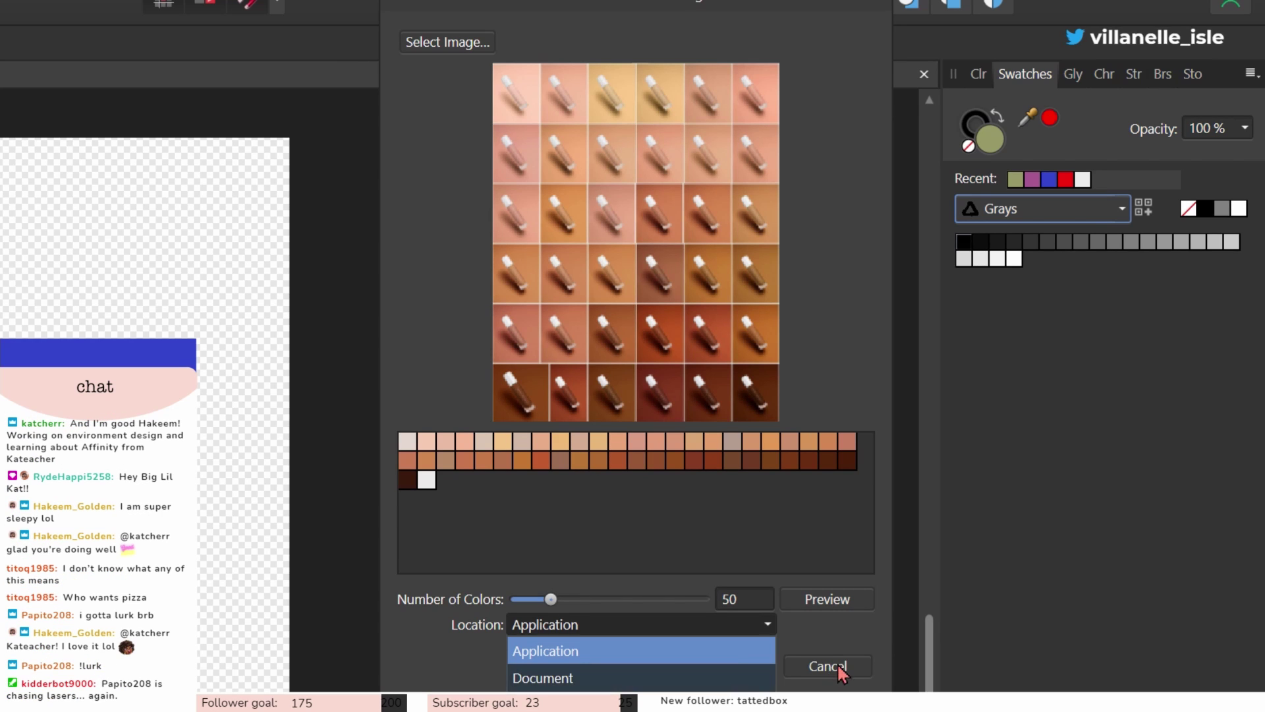
pyautogui.click(735, 479)
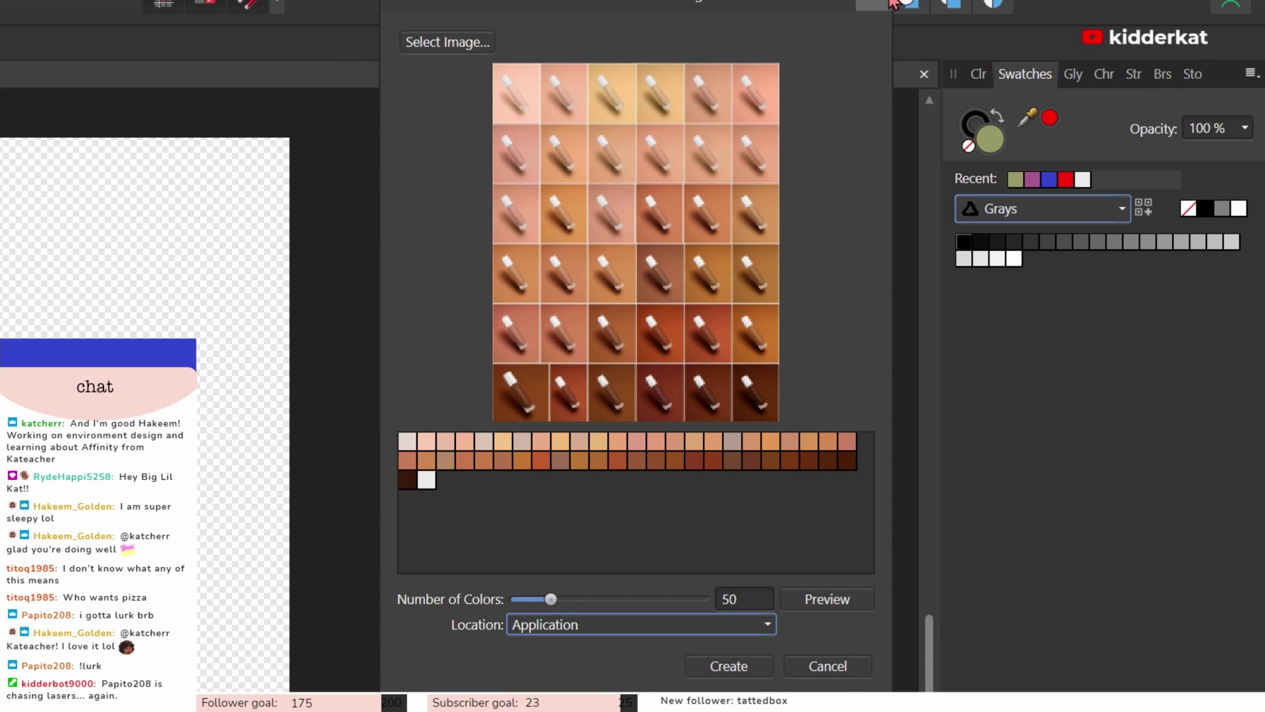
pyautogui.click(869, 4)
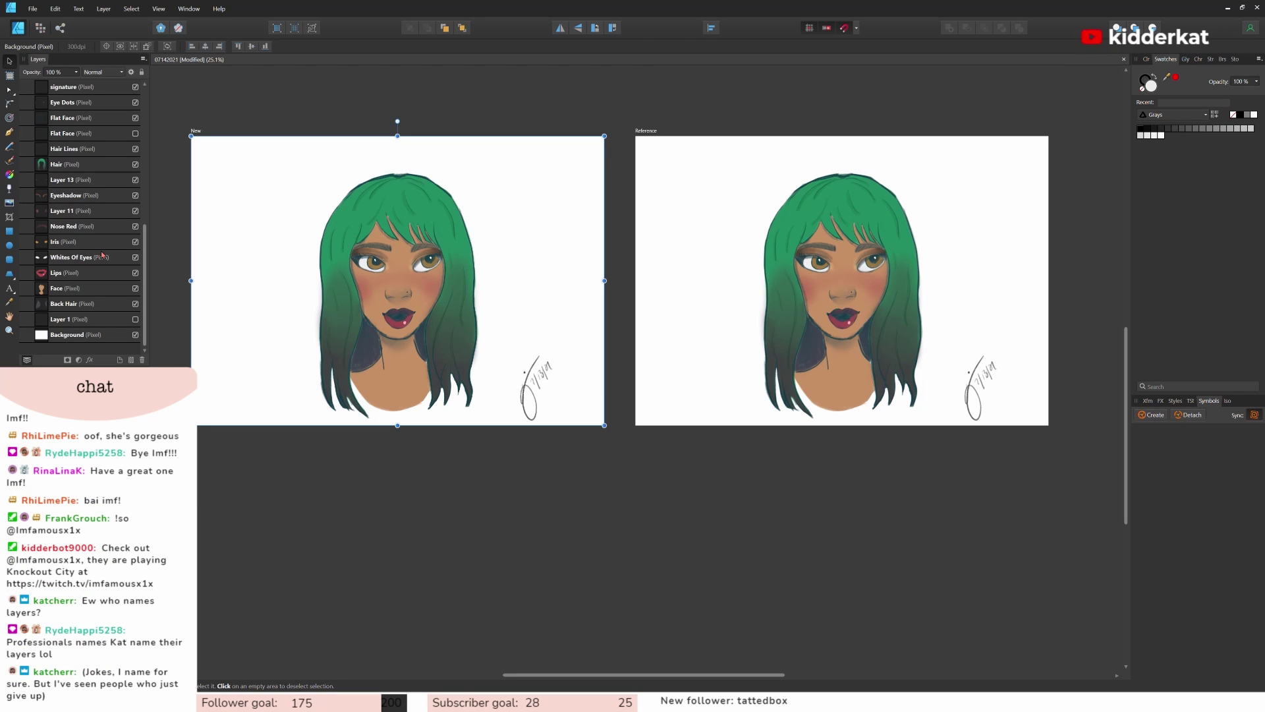
# Step: Select Layer 13 and Layer 11 in turn within the Reference artboard to see what each contains
pyautogui.scroll(-3, 102, 255)
pyautogui.scroll(-2, 82, 270)
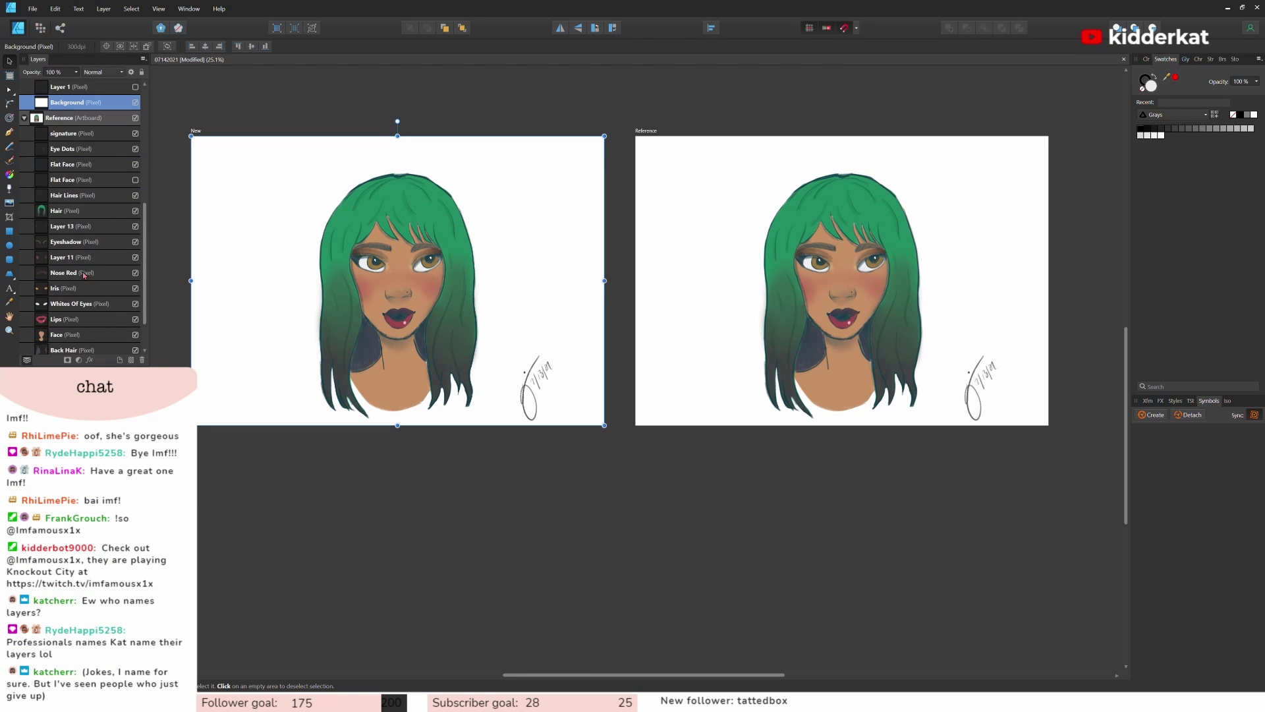
pyautogui.click(83, 228)
pyautogui.click(87, 258)
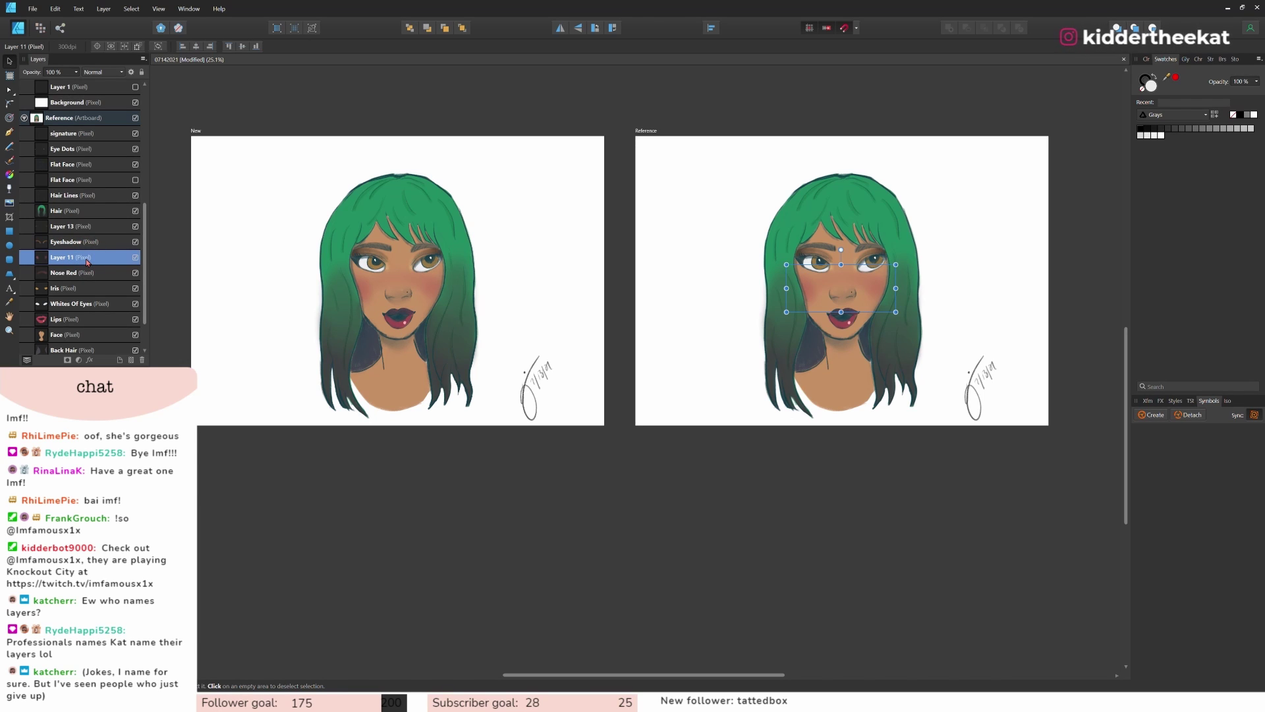
# Step: Select the signature layer in the New artboard and look through the layer lists of both artboards
pyautogui.scroll(-1, 87, 261)
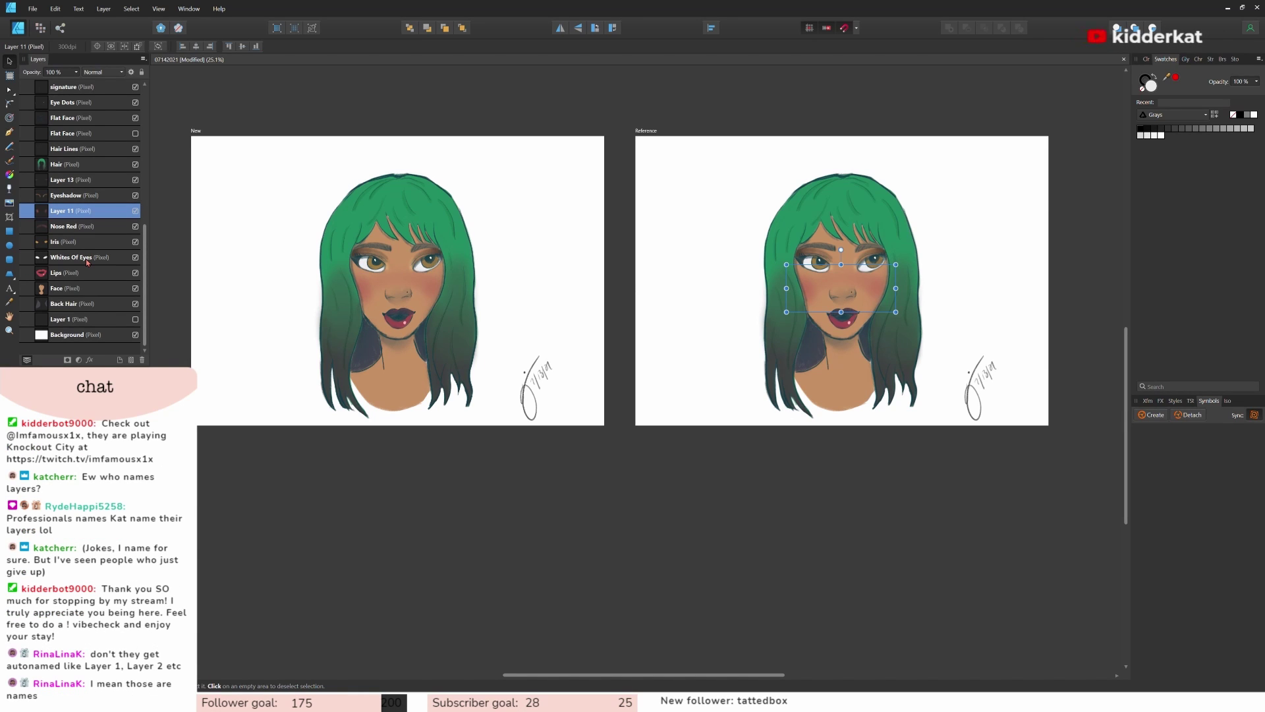
pyautogui.scroll(1, 88, 262)
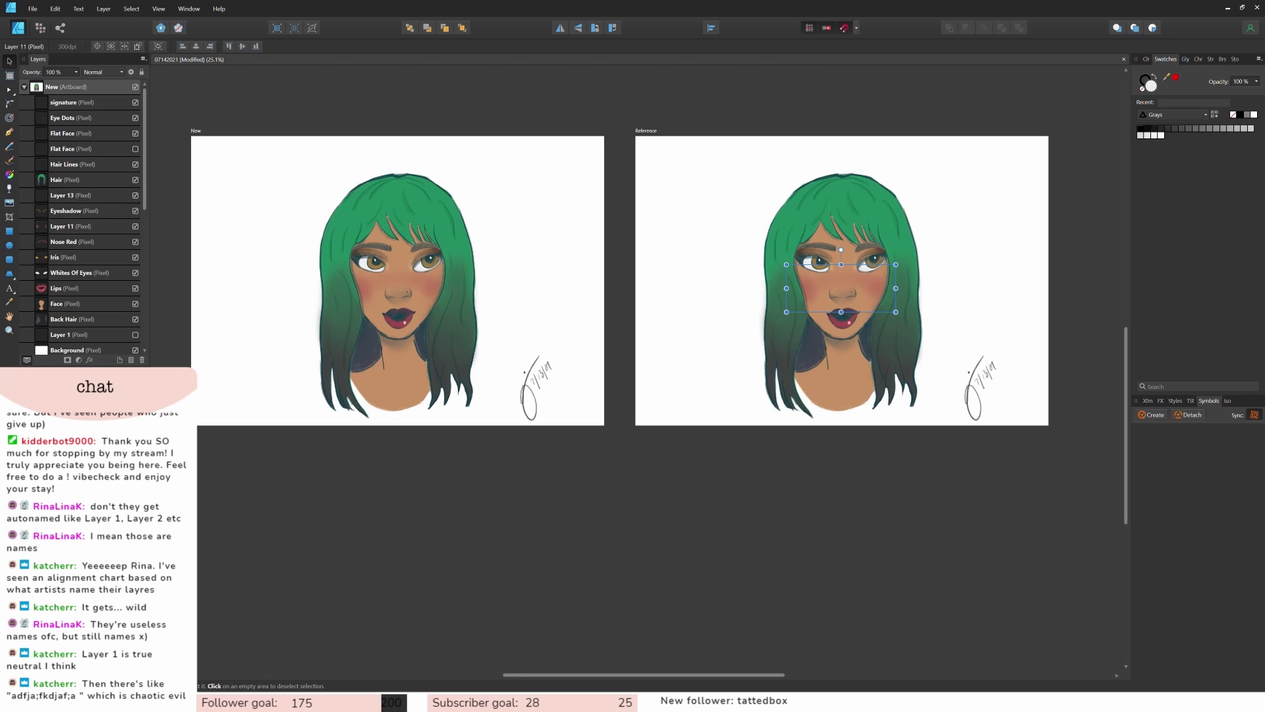
pyautogui.click(99, 104)
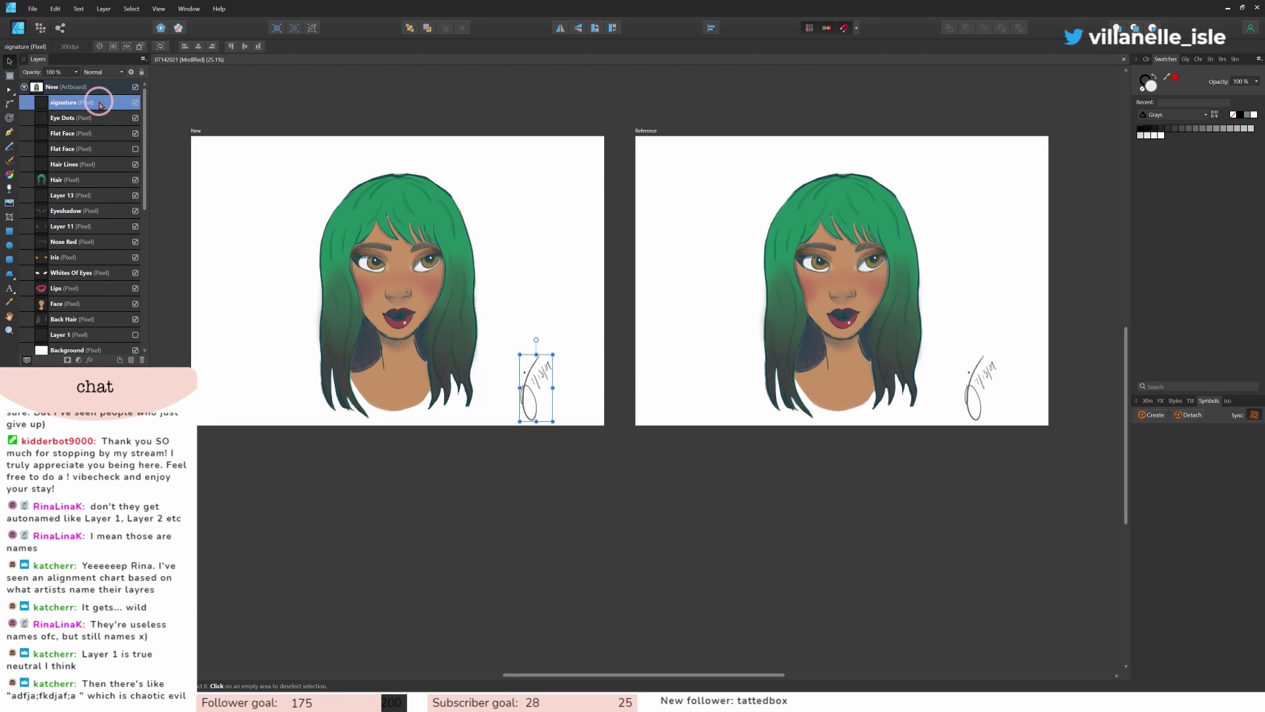
pyautogui.scroll(-3, 99, 103)
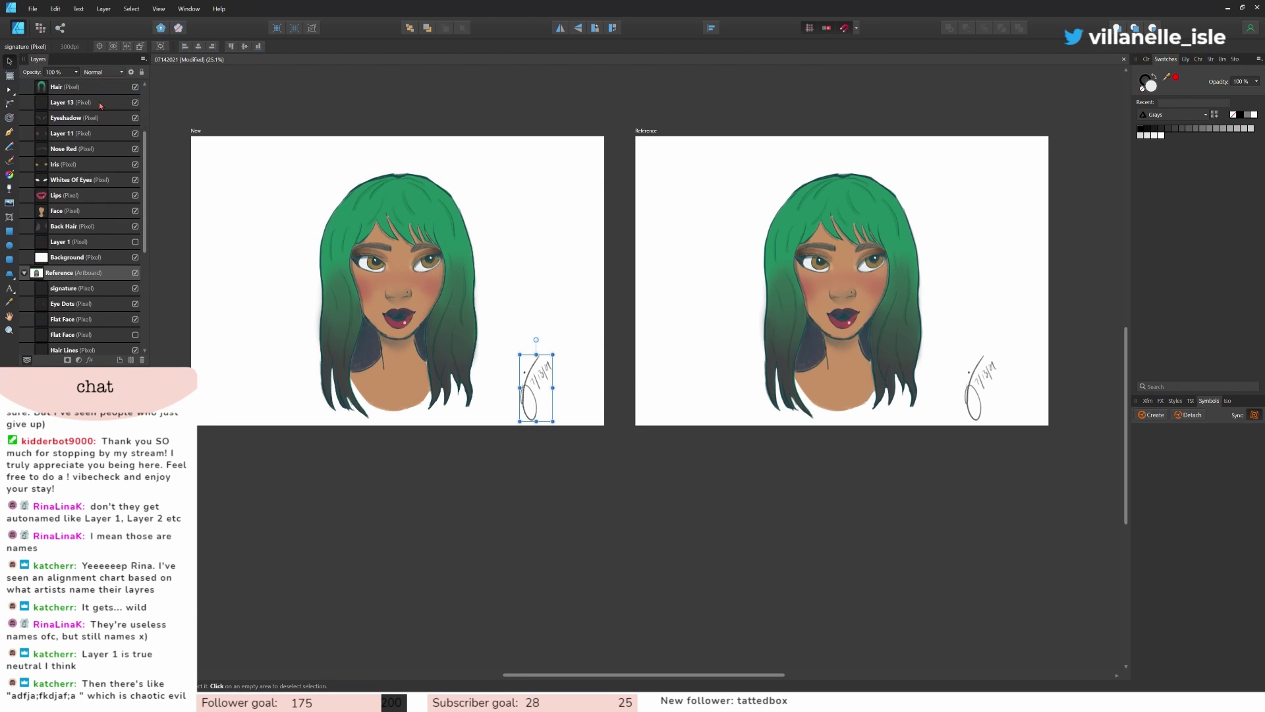
pyautogui.scroll(3, 99, 103)
pyautogui.scroll(-7, 98, 109)
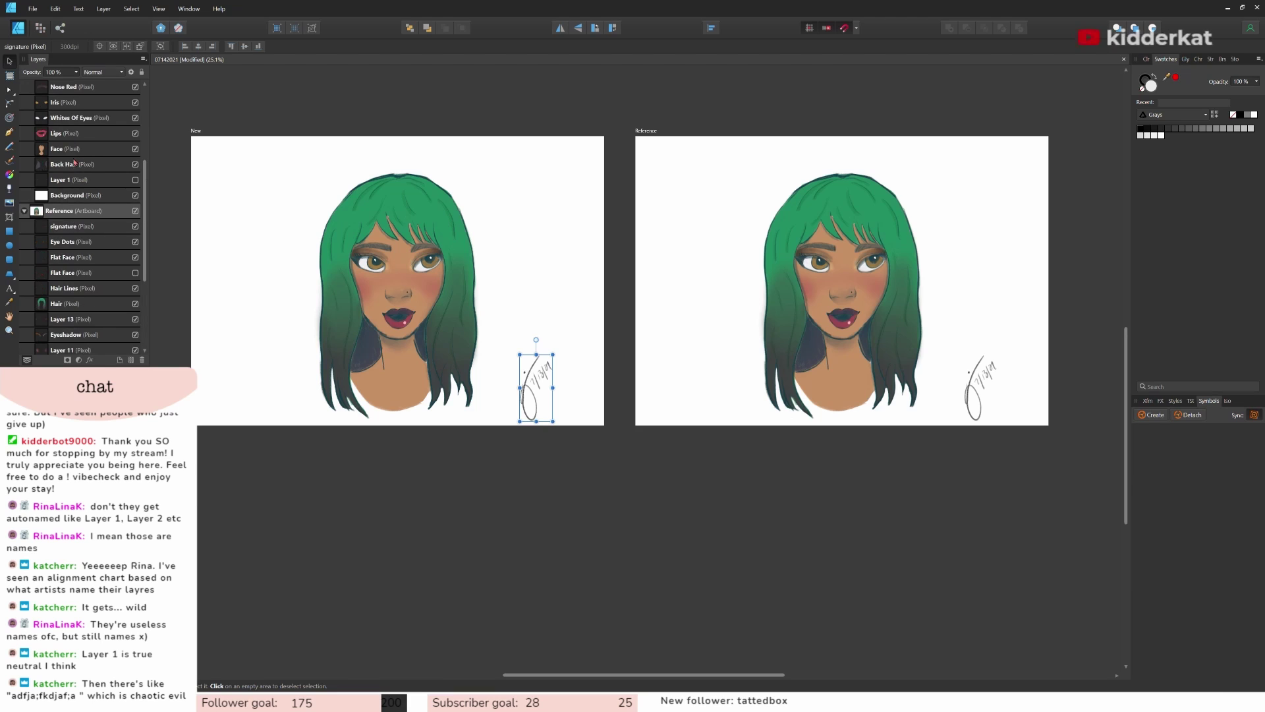
# Step: Collapse and lock the Reference artboard, and clear the selection
pyautogui.scroll(-1, 81, 331)
pyautogui.click(80, 333)
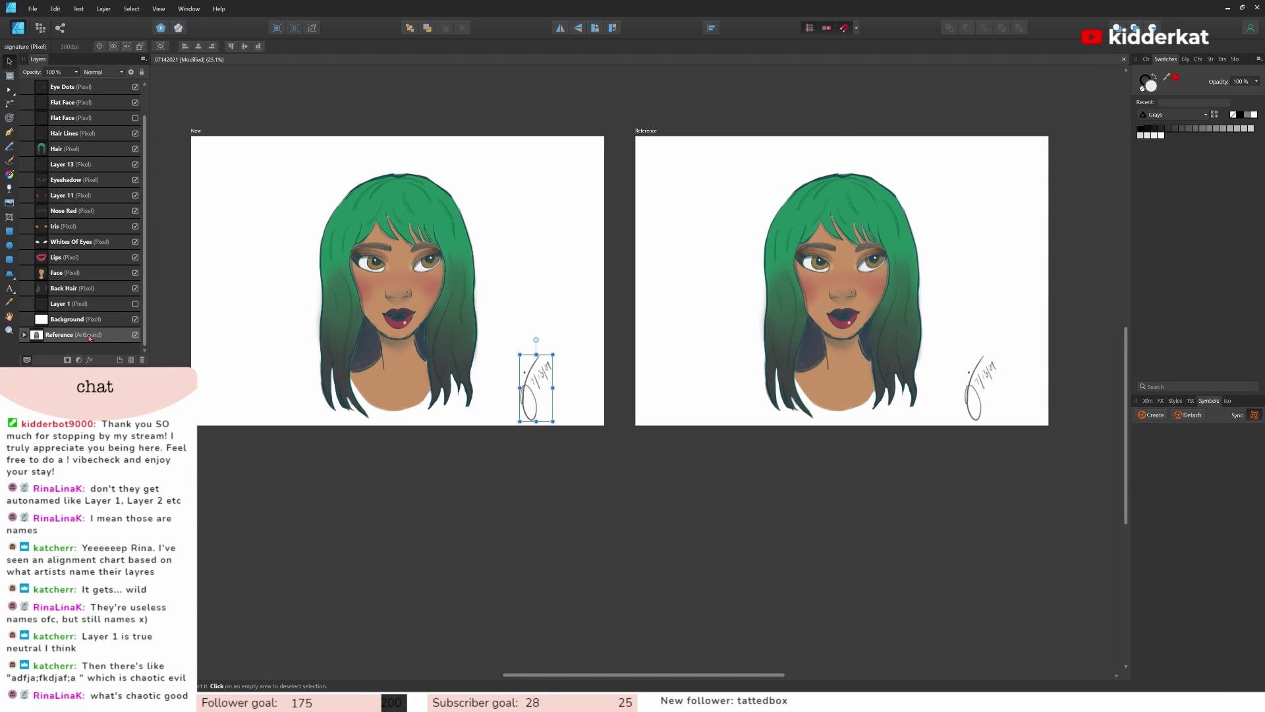
pyautogui.click(142, 73)
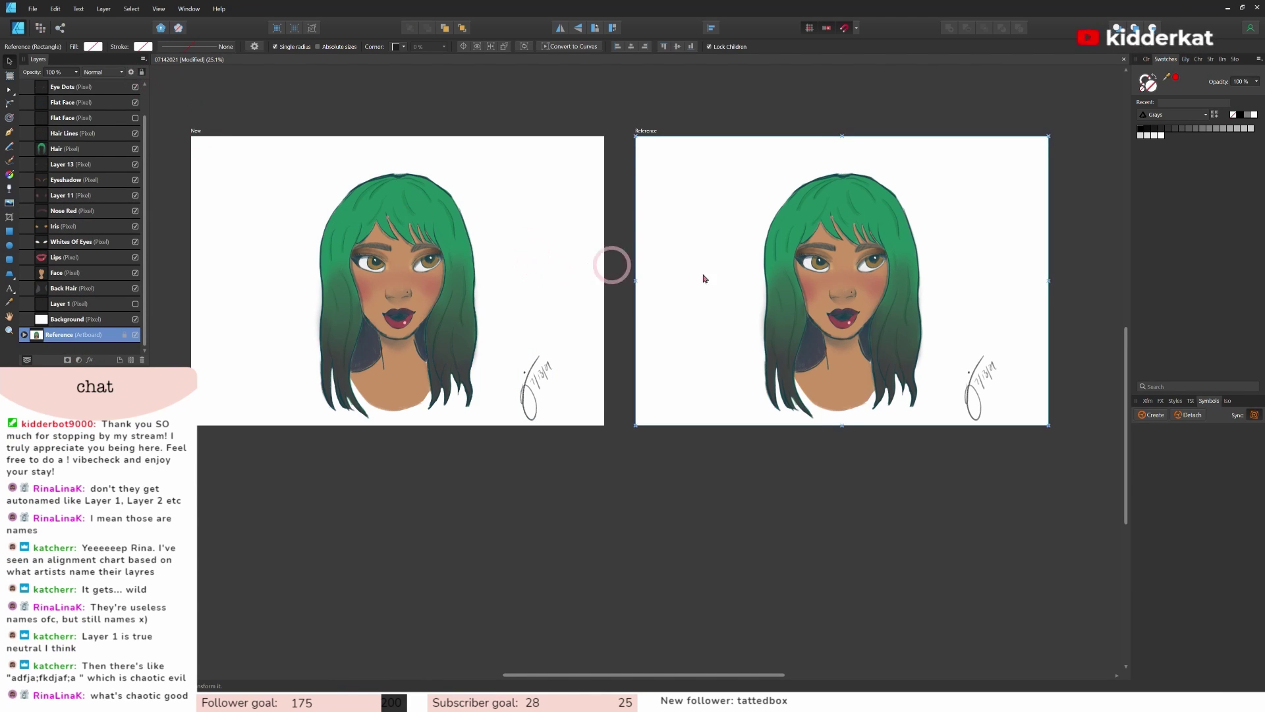
pyautogui.moveTo(837, 277); pyautogui.dragTo(953, 188)
pyautogui.moveTo(779, 266); pyautogui.dragTo(780, 265)
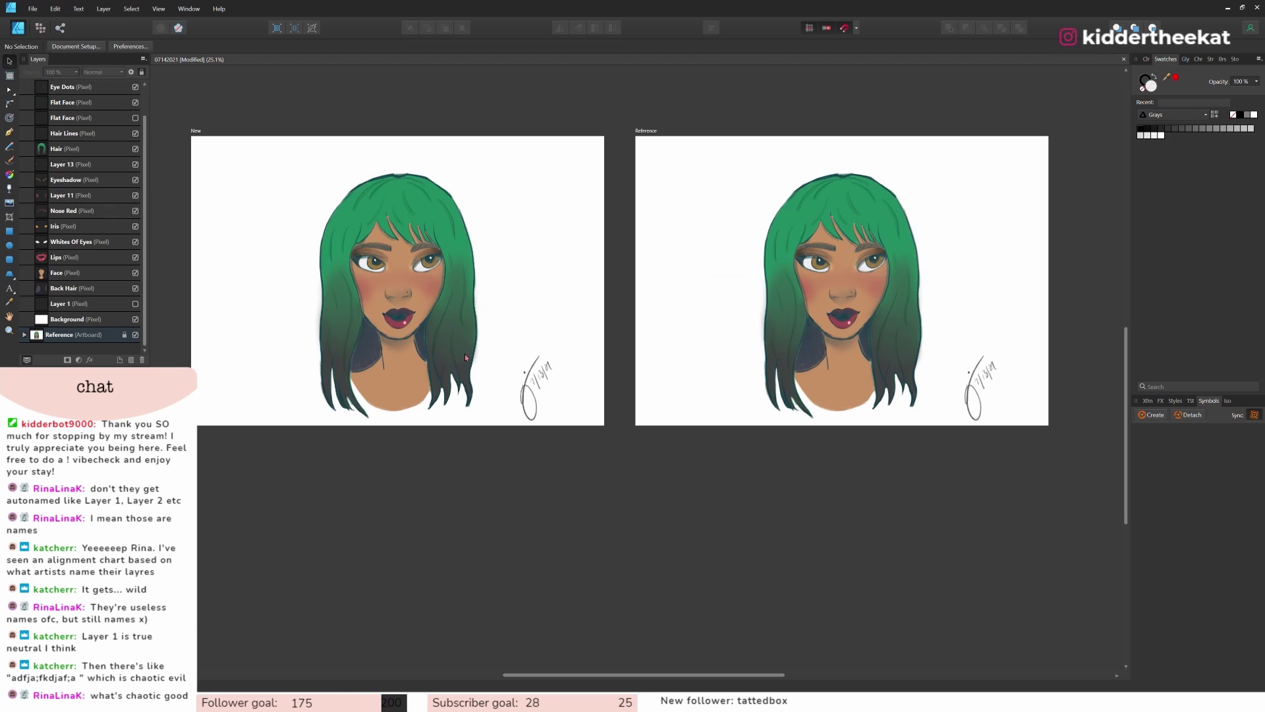
# Step: Group all the New artboard's layers, from the signature layer through the Background layer
pyautogui.moveTo(556, 674); pyautogui.dragTo(544, 674)
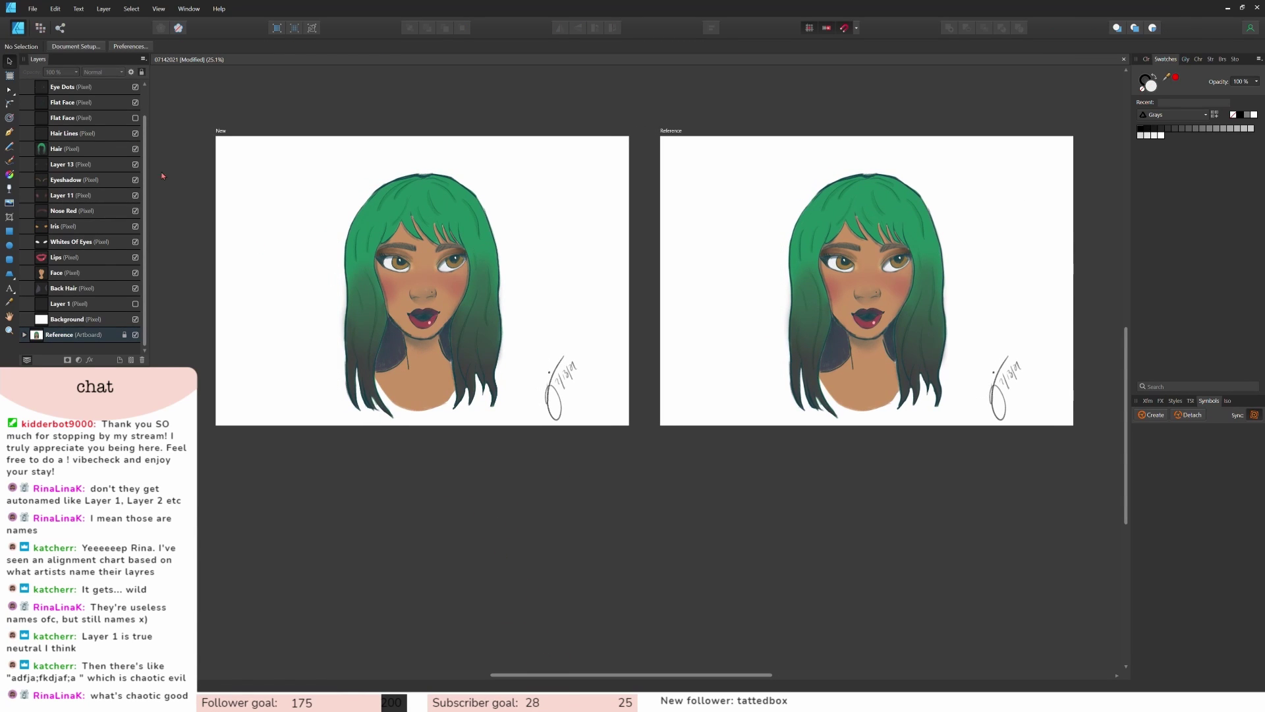
pyautogui.scroll(1, 79, 119)
pyautogui.click(76, 104)
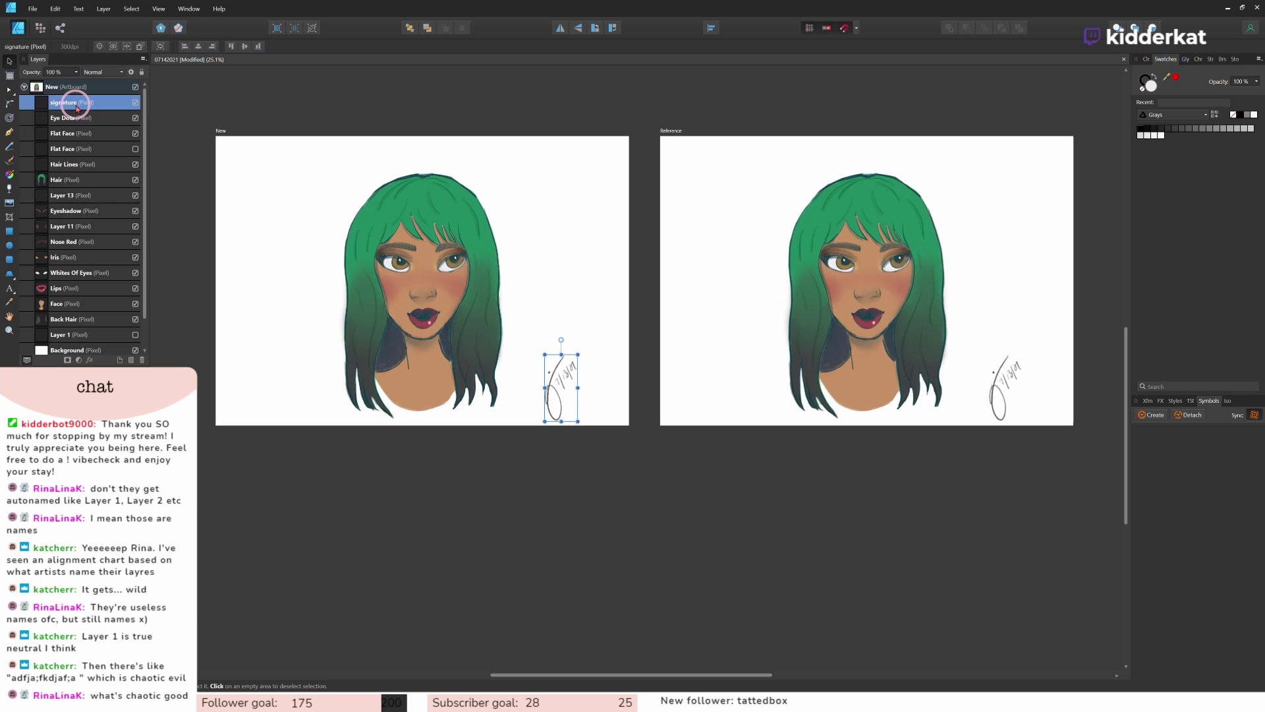
pyautogui.scroll(-1, 84, 152)
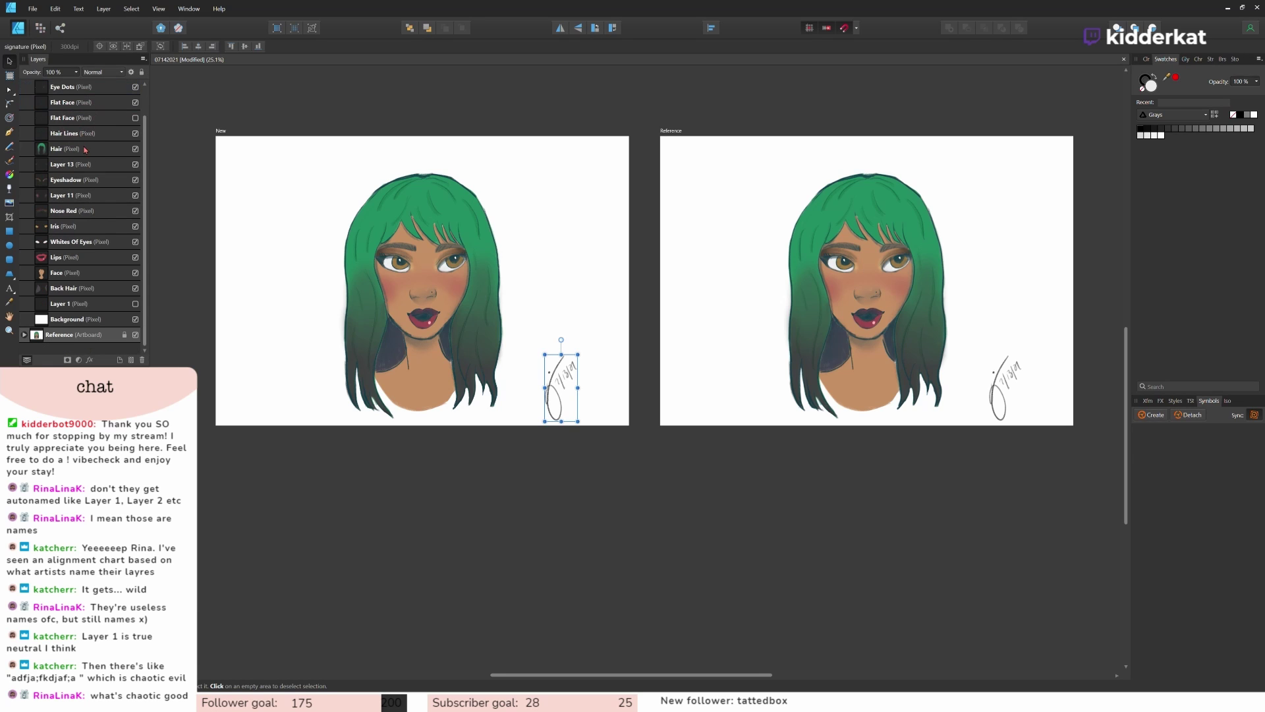
pyautogui.keyDown('shift'); pyautogui.click(88, 321); pyautogui.keyUp('shift')
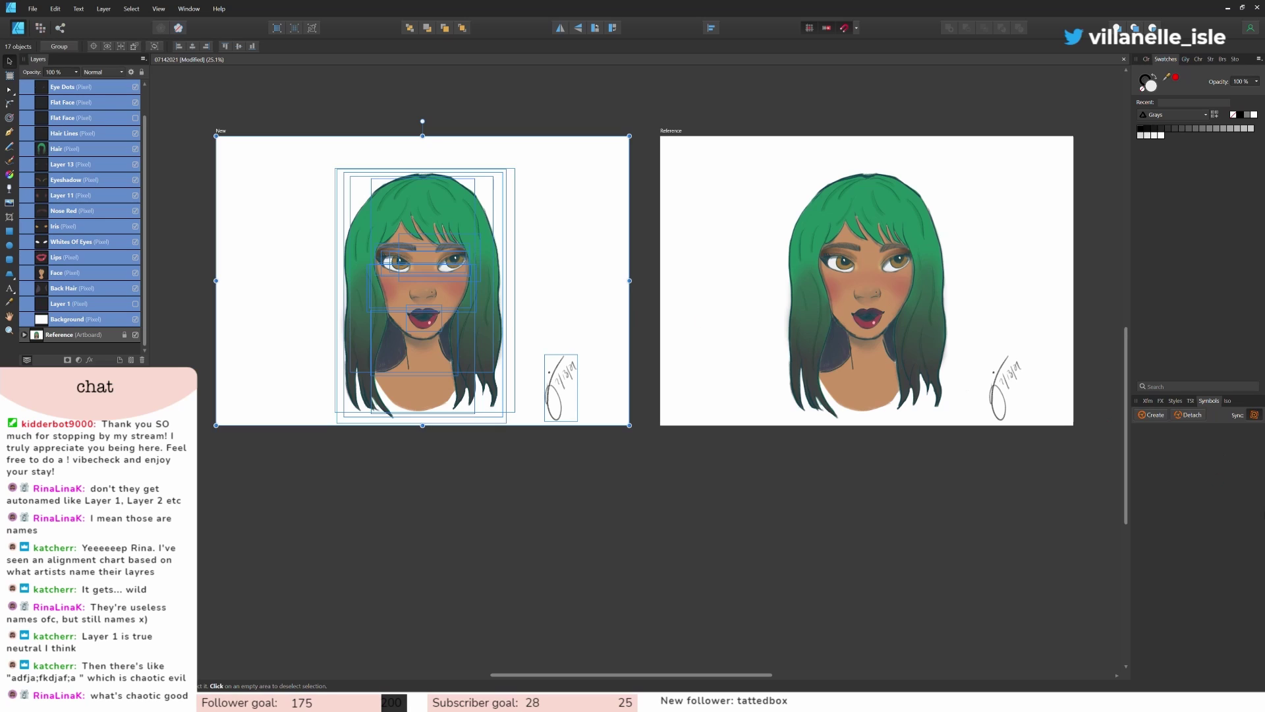
pyautogui.hotkey('ctrl', 'g')
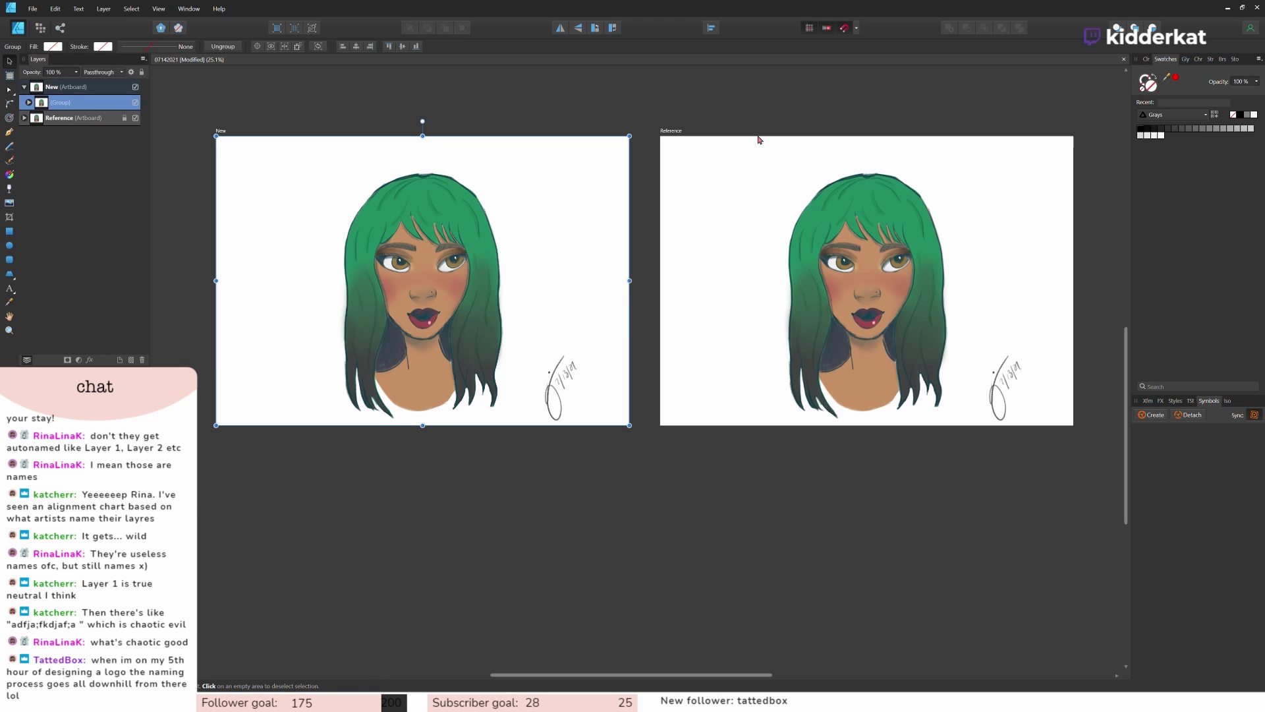
# Step: Move the Background layer out of the New artboard's group and set the group's opacity to 25%
pyautogui.click(28, 103)
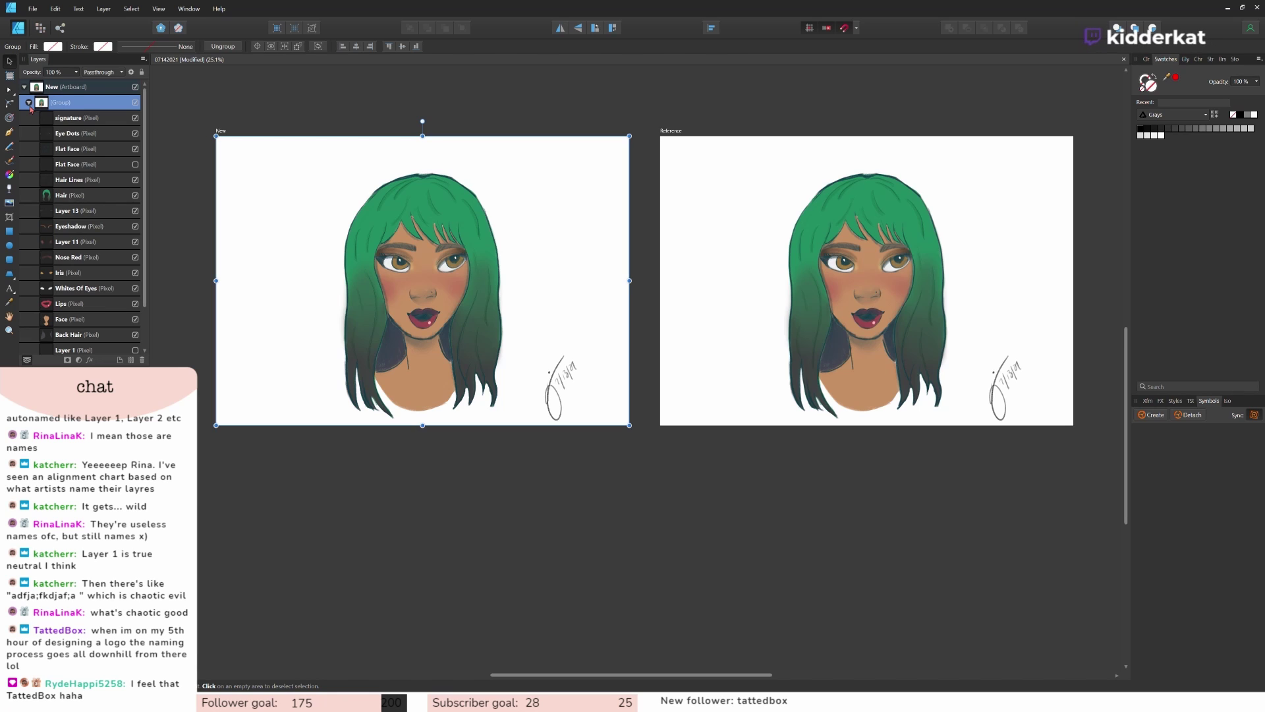
pyautogui.click(28, 104)
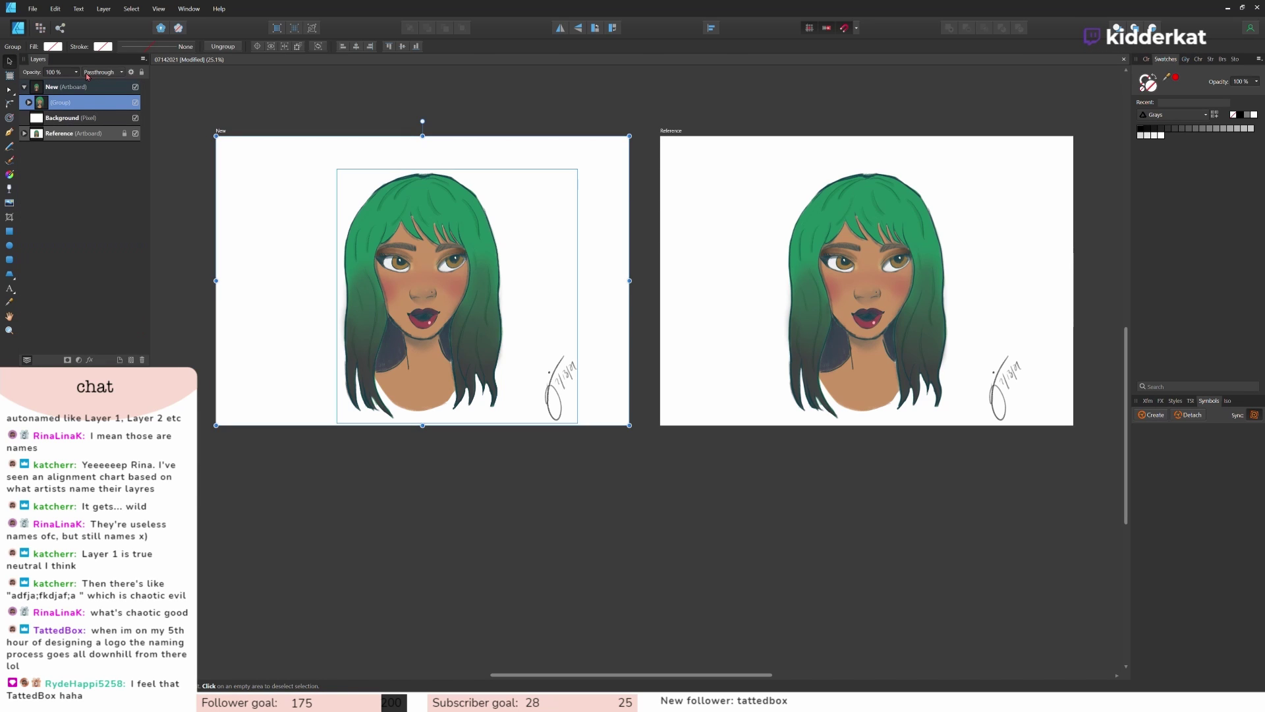
pyautogui.click(75, 72)
pyautogui.click(78, 83)
pyautogui.moveTo(77, 83); pyautogui.dragTo(26, 87)
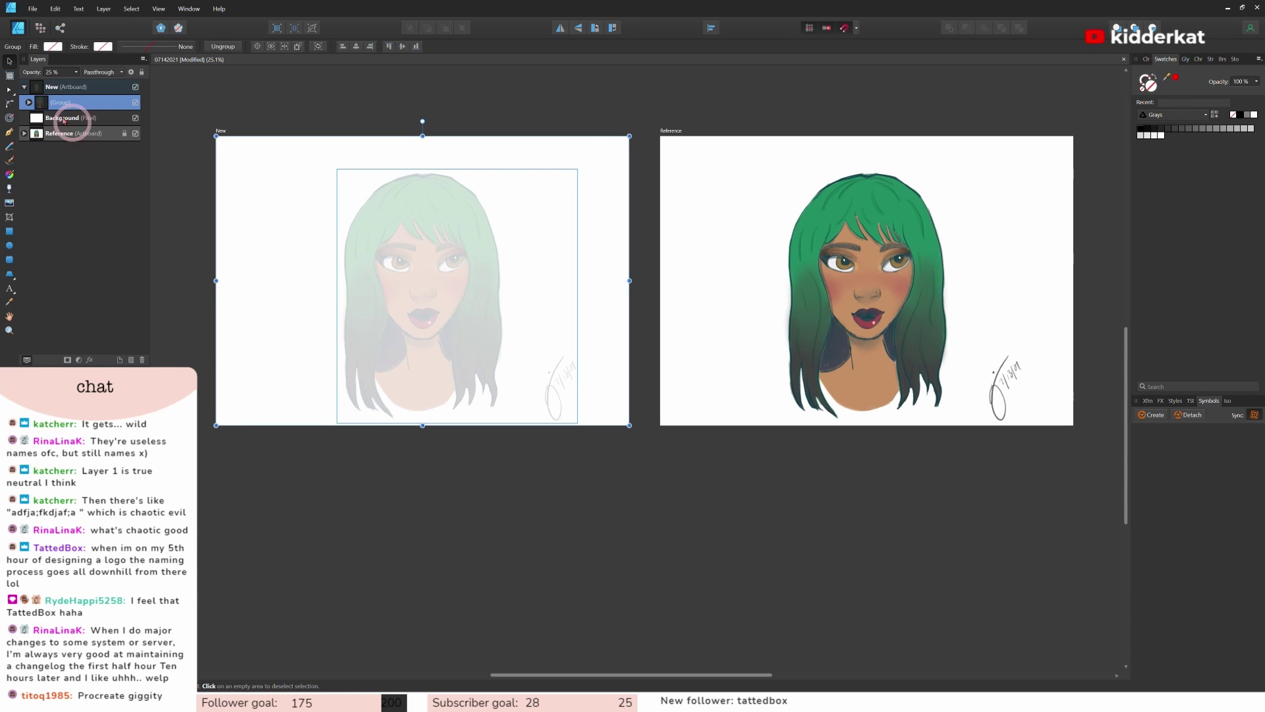
# Step: Delete the signature layer from the faded group in the New artboard
pyautogui.click(29, 102)
pyautogui.click(116, 118)
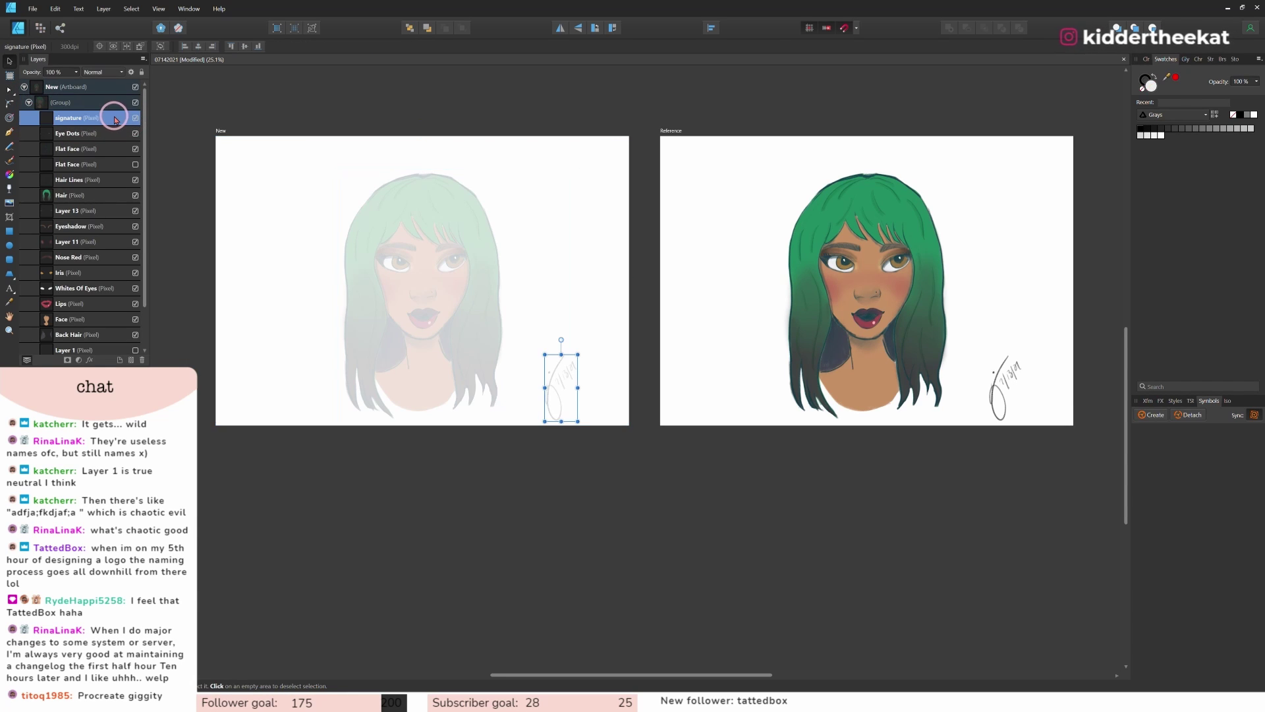
pyautogui.press('Delete')
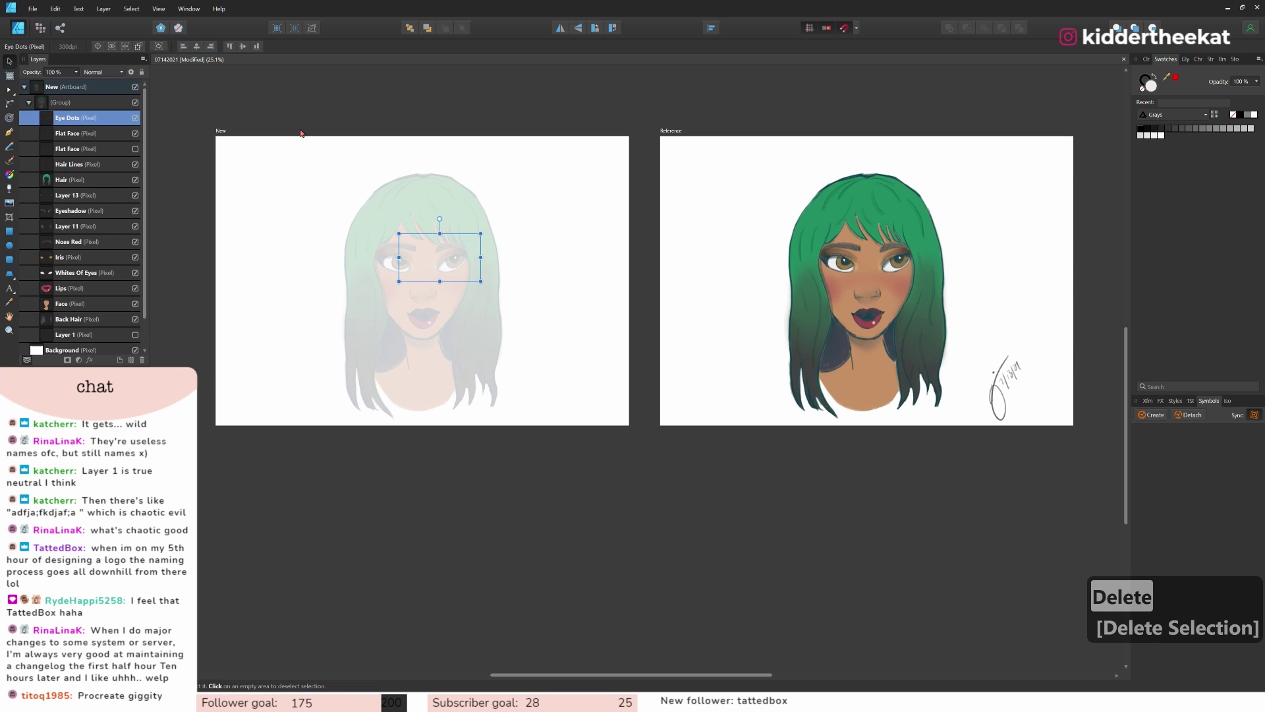
# Step: Collapse and lock the faded portrait group, and select the New artboard
pyautogui.click(79, 102)
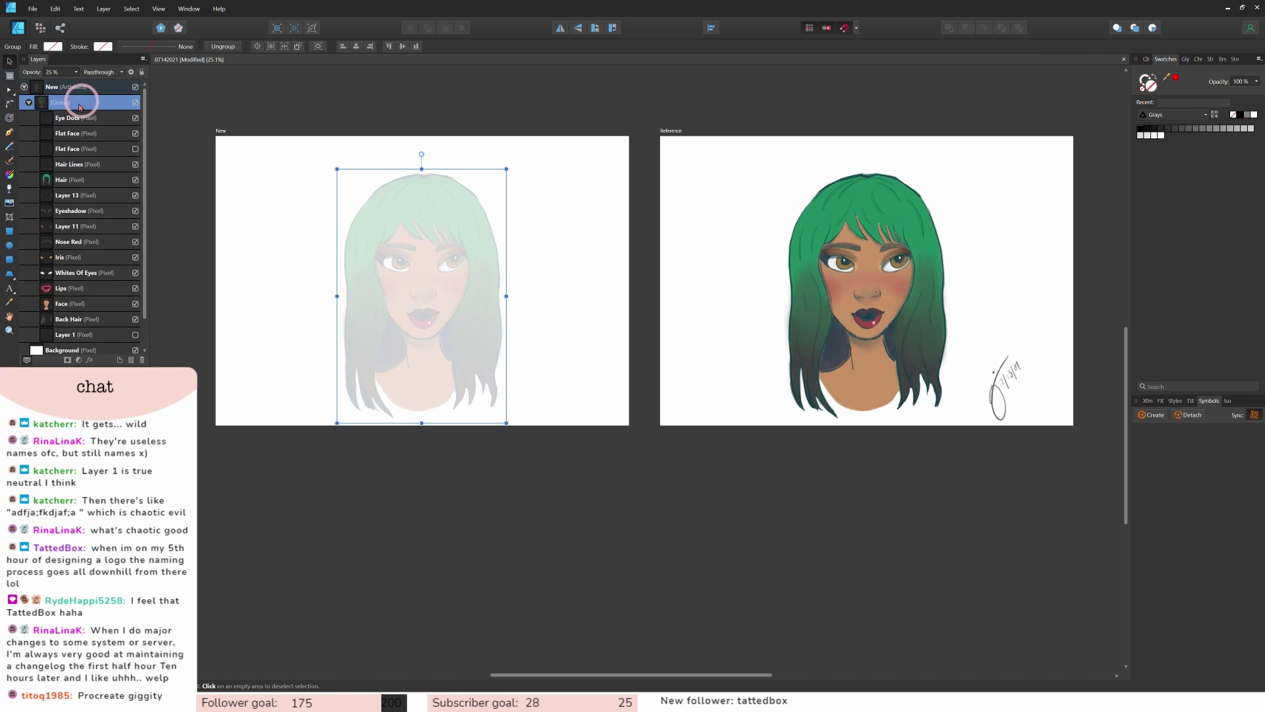
pyautogui.click(29, 102)
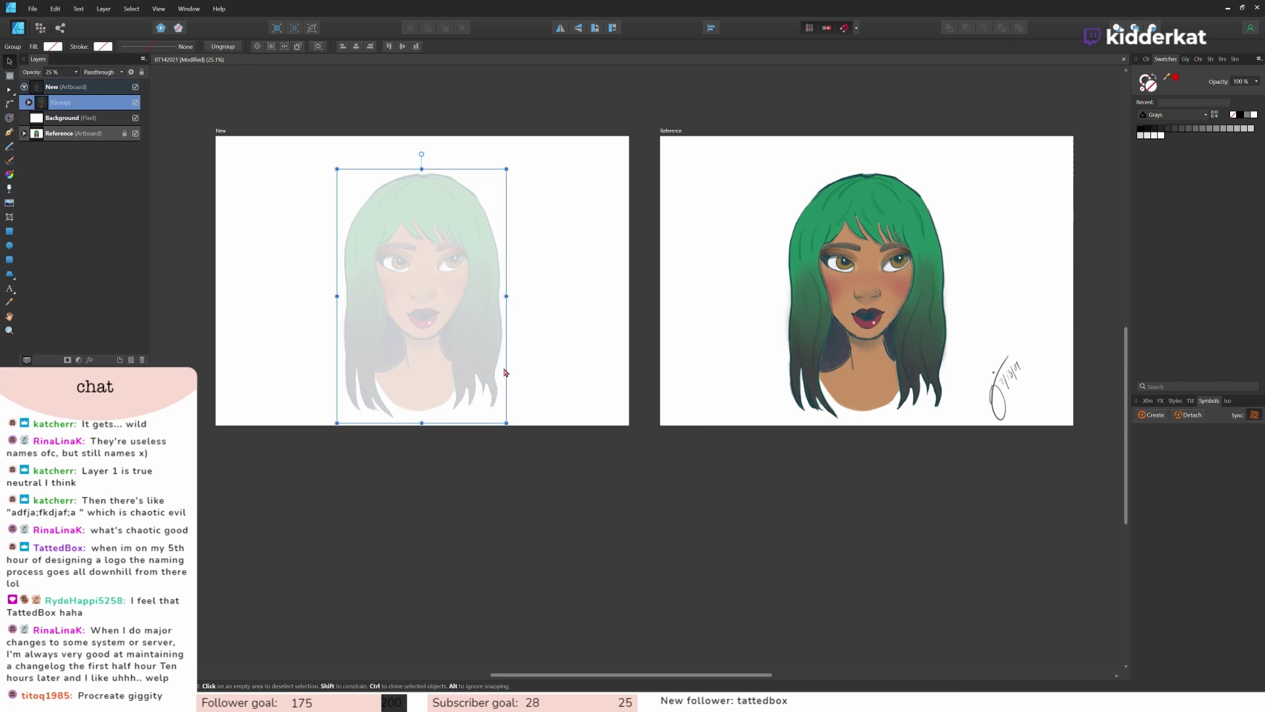
pyautogui.click(141, 72)
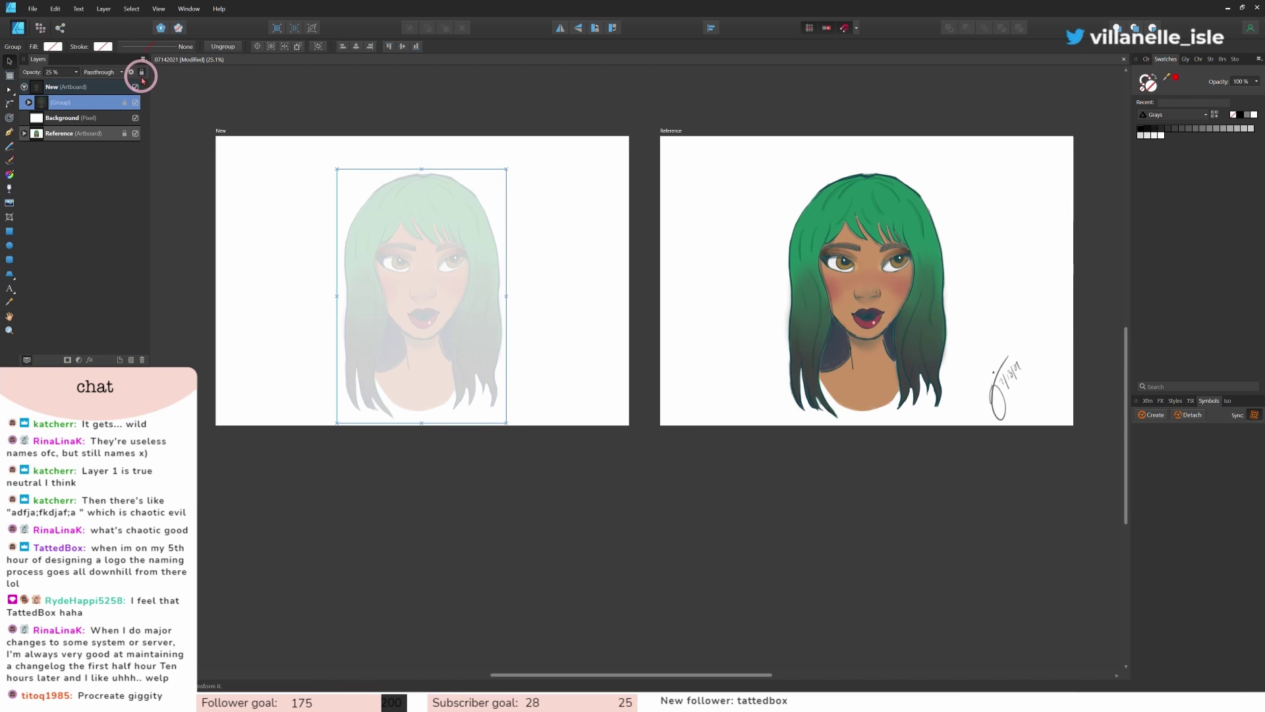
pyautogui.click(92, 87)
pyautogui.click(755, 366)
pyautogui.click(698, 333)
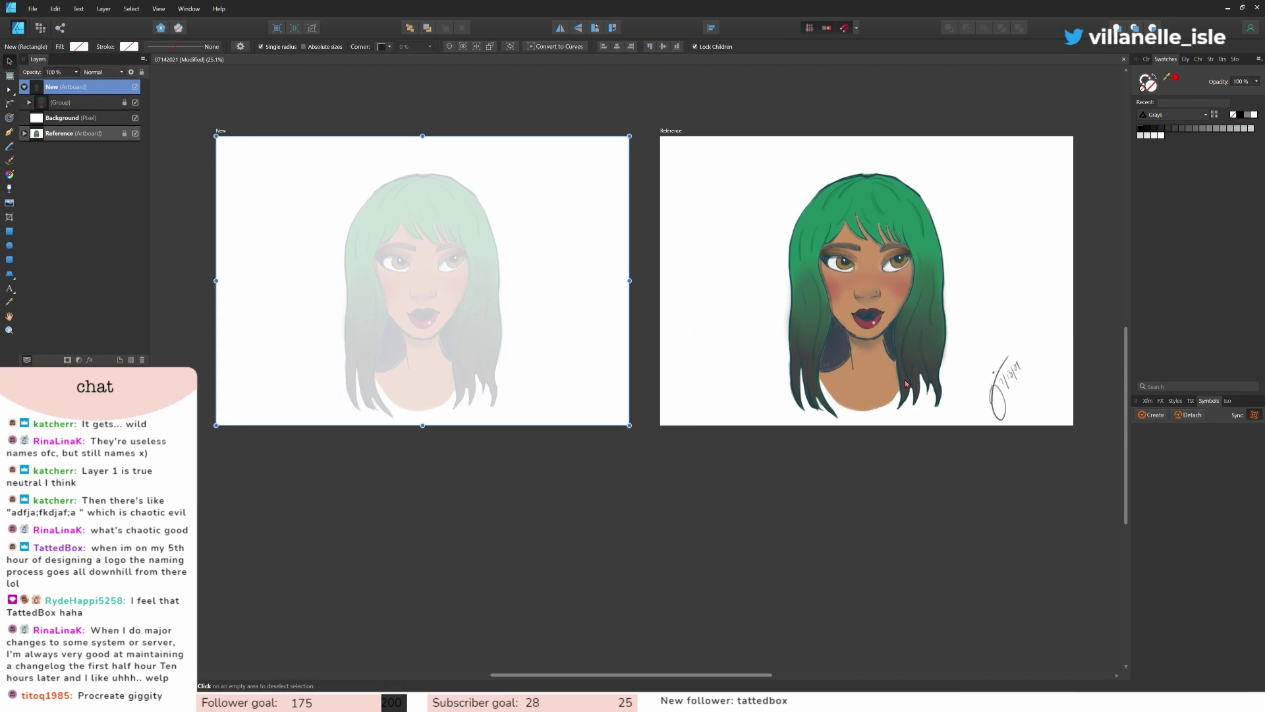
# Step: Start a Pen tool curve on the New artboard that traces the pointed strand tips at the lower left of the hair
pyautogui.scroll(5, 816, 357)
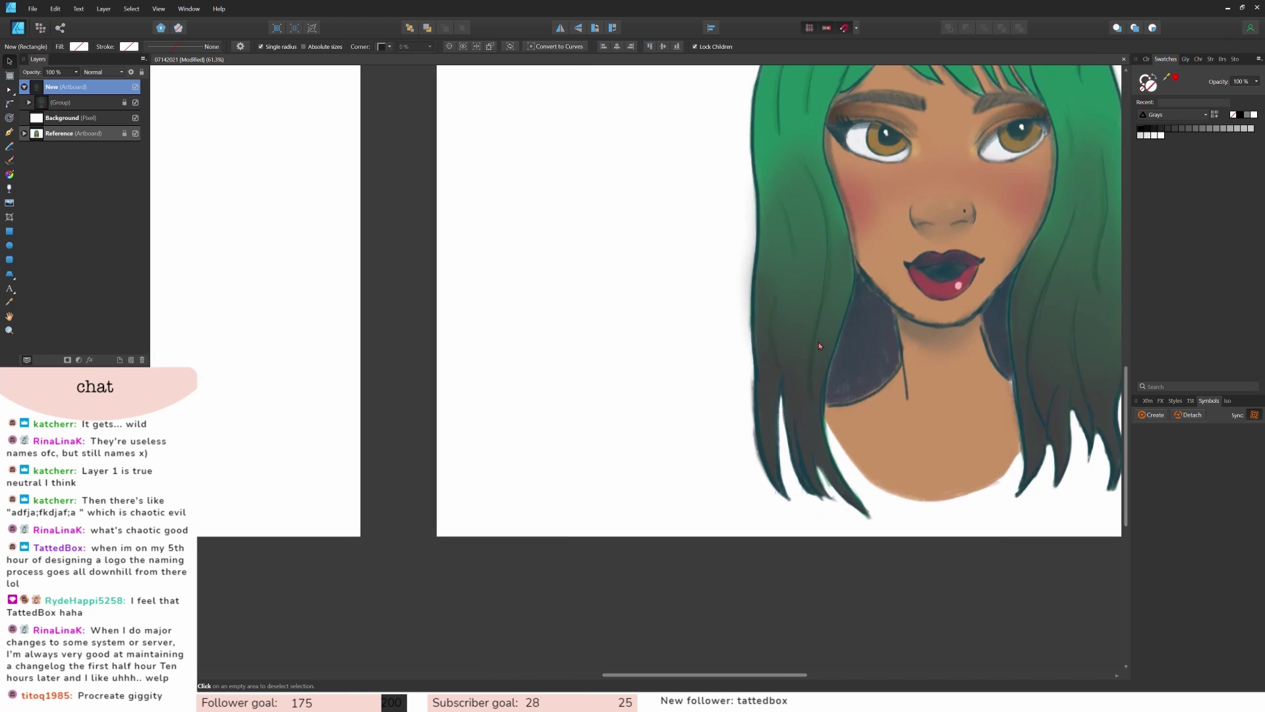
pyautogui.moveTo(714, 674); pyautogui.dragTo(505, 672)
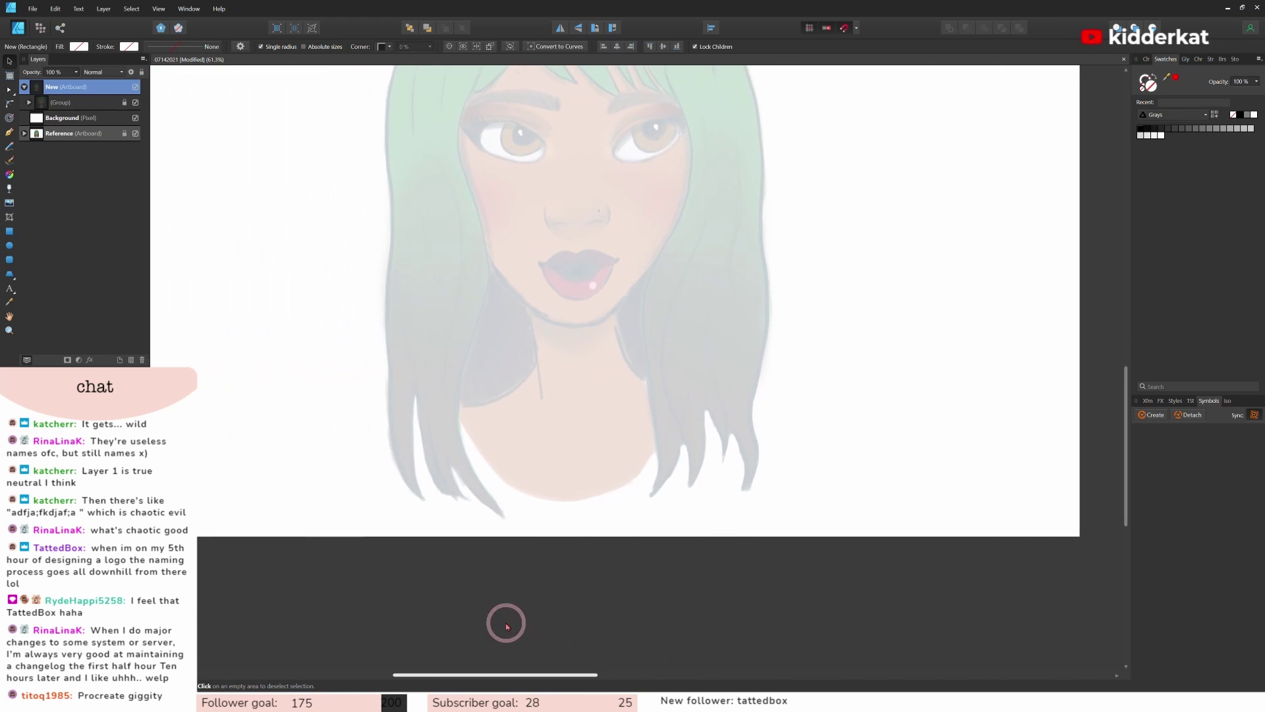
pyautogui.scroll(4, 697, 517)
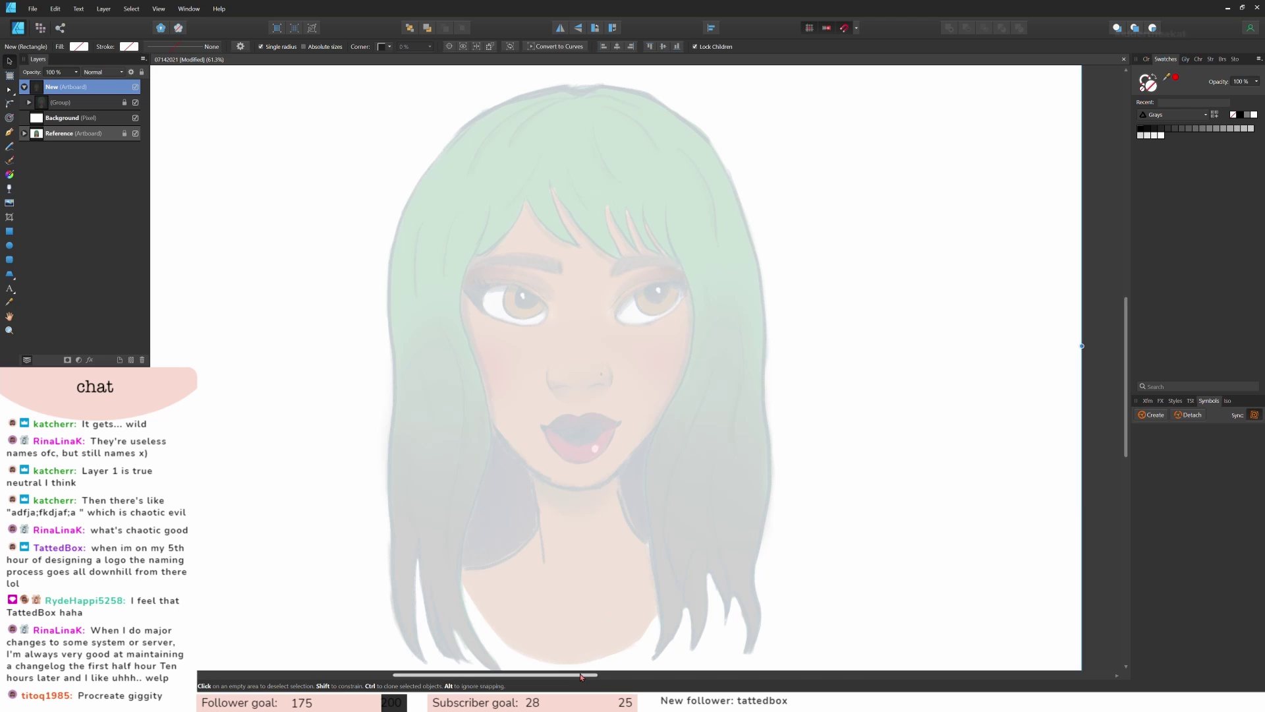
pyautogui.moveTo(583, 674); pyautogui.dragTo(573, 676)
pyautogui.scroll(-1, 931, 476)
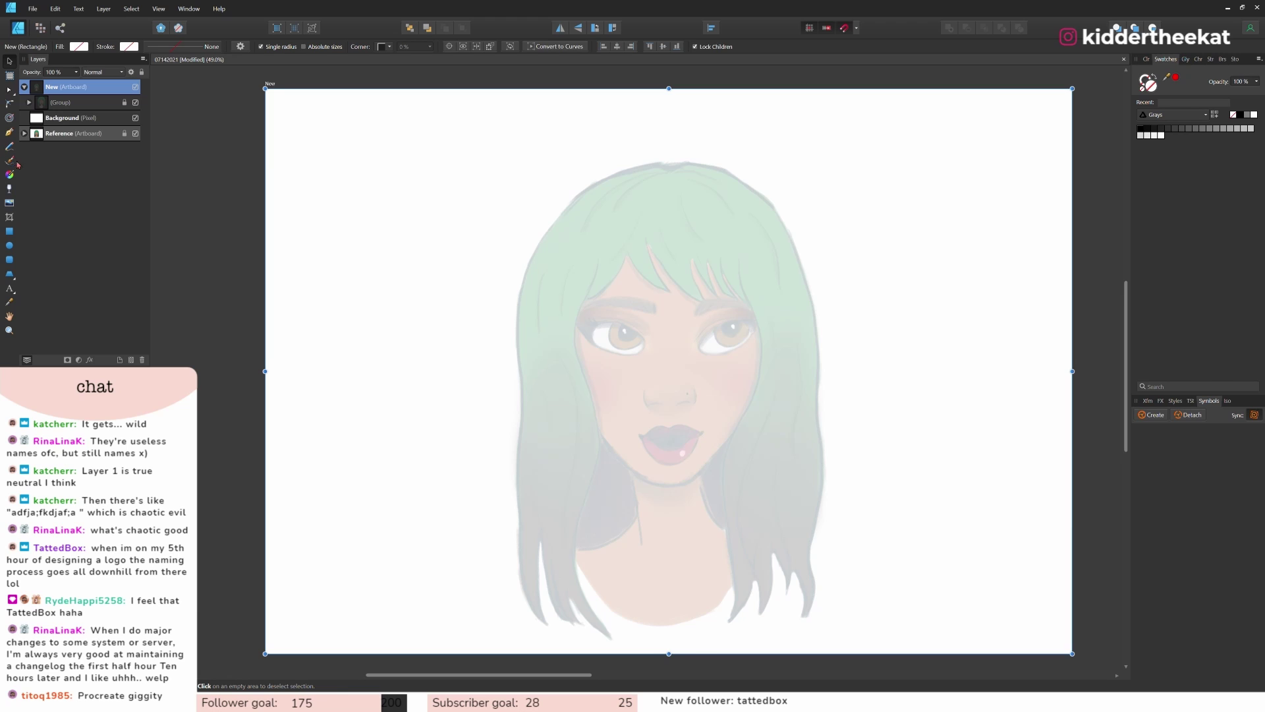
pyautogui.click(10, 132)
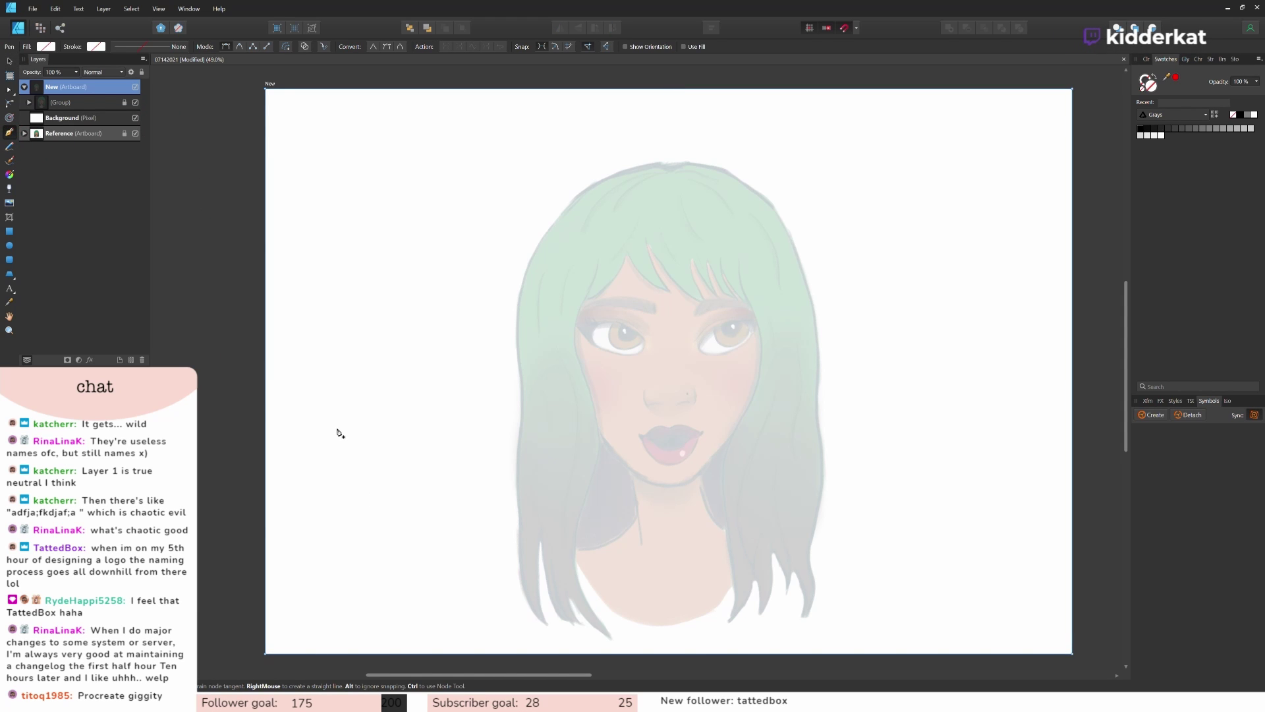
pyautogui.click(611, 637)
pyautogui.click(581, 623)
pyautogui.click(570, 597)
pyautogui.click(556, 590)
pyautogui.click(547, 623)
pyautogui.click(540, 539)
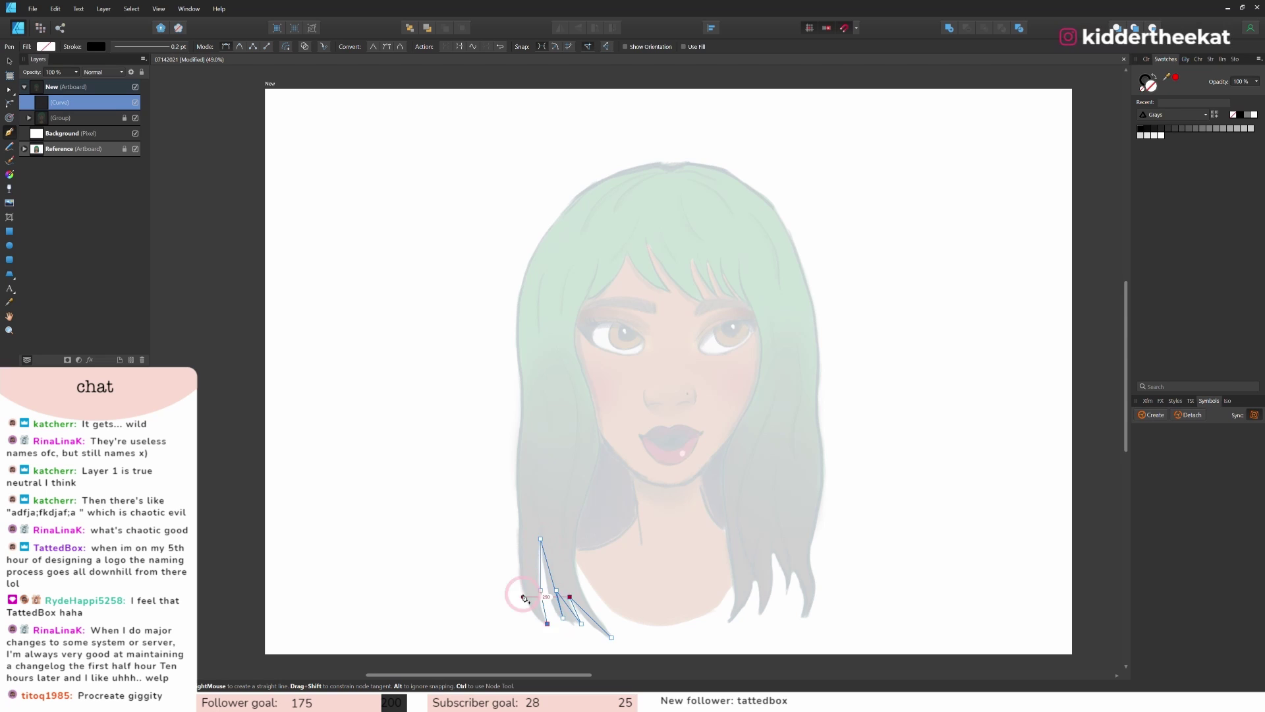
# Step: Continue the hair curve up the left outer edge, over the crown and down to the middle of the right outer edge
pyautogui.click(523, 590)
pyautogui.click(523, 401)
pyautogui.click(519, 308)
pyautogui.click(611, 175)
pyautogui.click(683, 163)
pyautogui.click(726, 168)
pyautogui.click(796, 250)
pyautogui.click(818, 401)
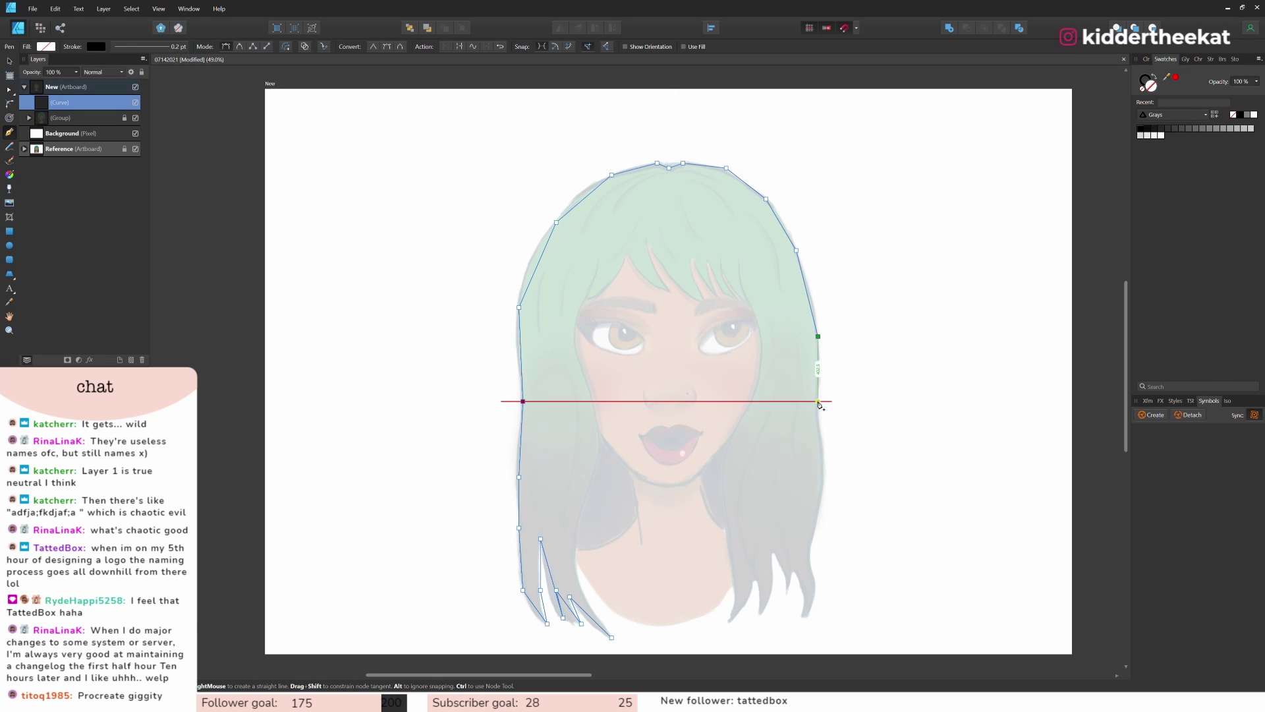
# Step: Extend the hair curve down the lower right outer edge and around the first strand tips at the lower right
pyautogui.click(818, 452)
pyautogui.click(819, 498)
pyautogui.click(810, 550)
pyautogui.click(806, 617)
pyautogui.click(796, 566)
pyautogui.click(773, 550)
pyautogui.click(760, 611)
# Step: Turn off snapping and trace the last right strand tips and the right inner hair edge up to the bangs
pyautogui.click(844, 27)
pyautogui.click(826, 27)
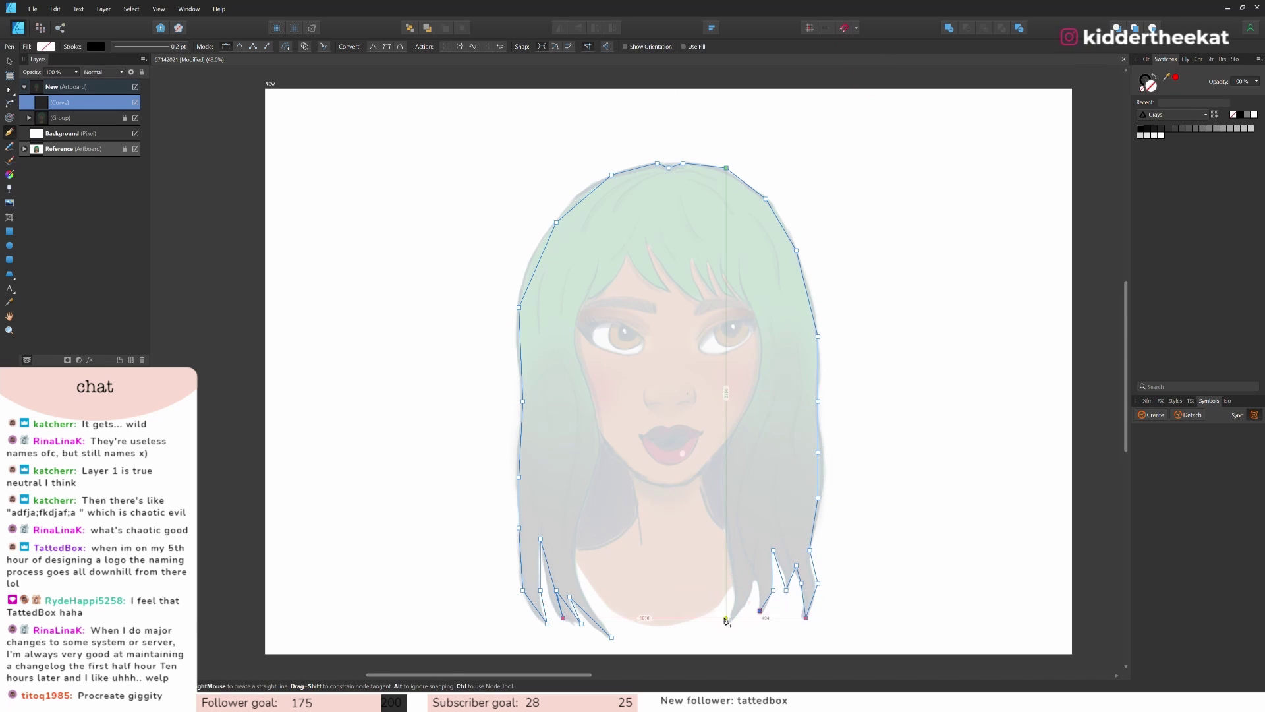
pyautogui.click(856, 27)
pyautogui.click(755, 583)
pyautogui.click(731, 618)
pyautogui.click(726, 535)
pyautogui.click(760, 375)
pyautogui.click(755, 307)
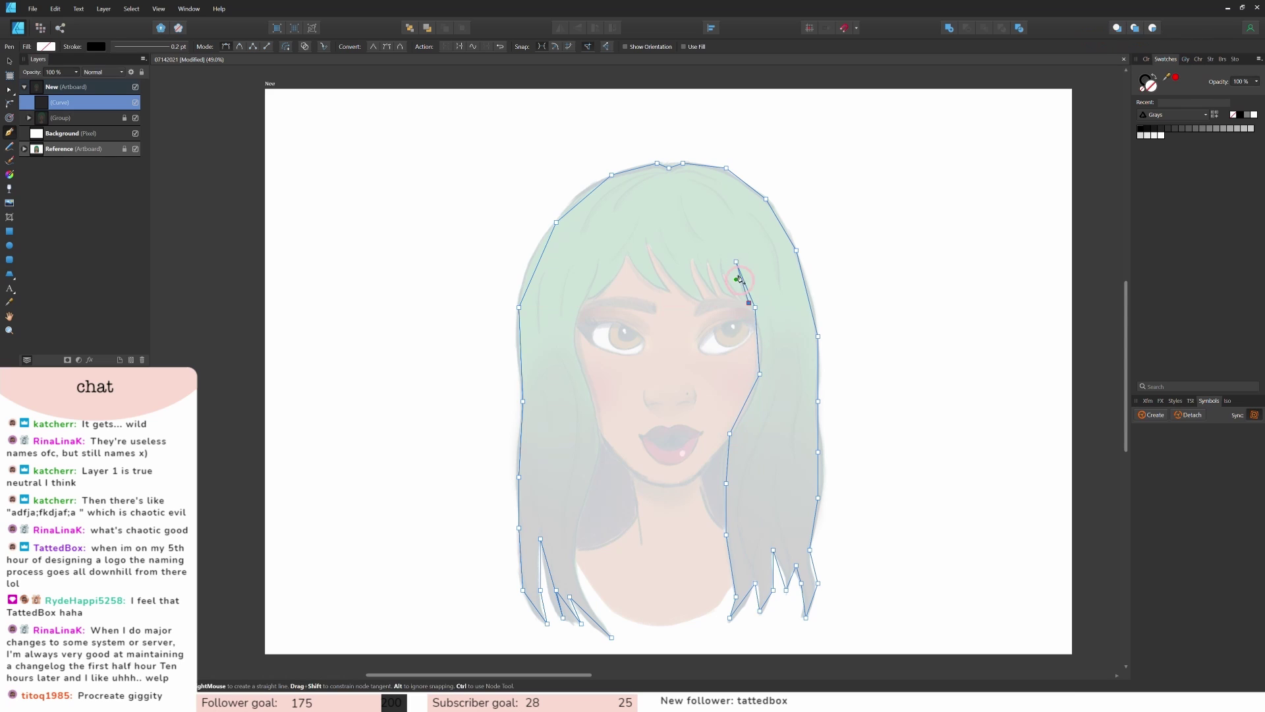
# Step: Trace the zigzag bangs across the forehead from the right side to the left temple
pyautogui.click(721, 262)
pyautogui.click(736, 297)
pyautogui.click(708, 262)
pyautogui.click(720, 298)
pyautogui.click(692, 261)
pyautogui.click(668, 289)
pyautogui.click(646, 237)
pyautogui.click(629, 250)
pyautogui.click(611, 279)
pyautogui.click(586, 303)
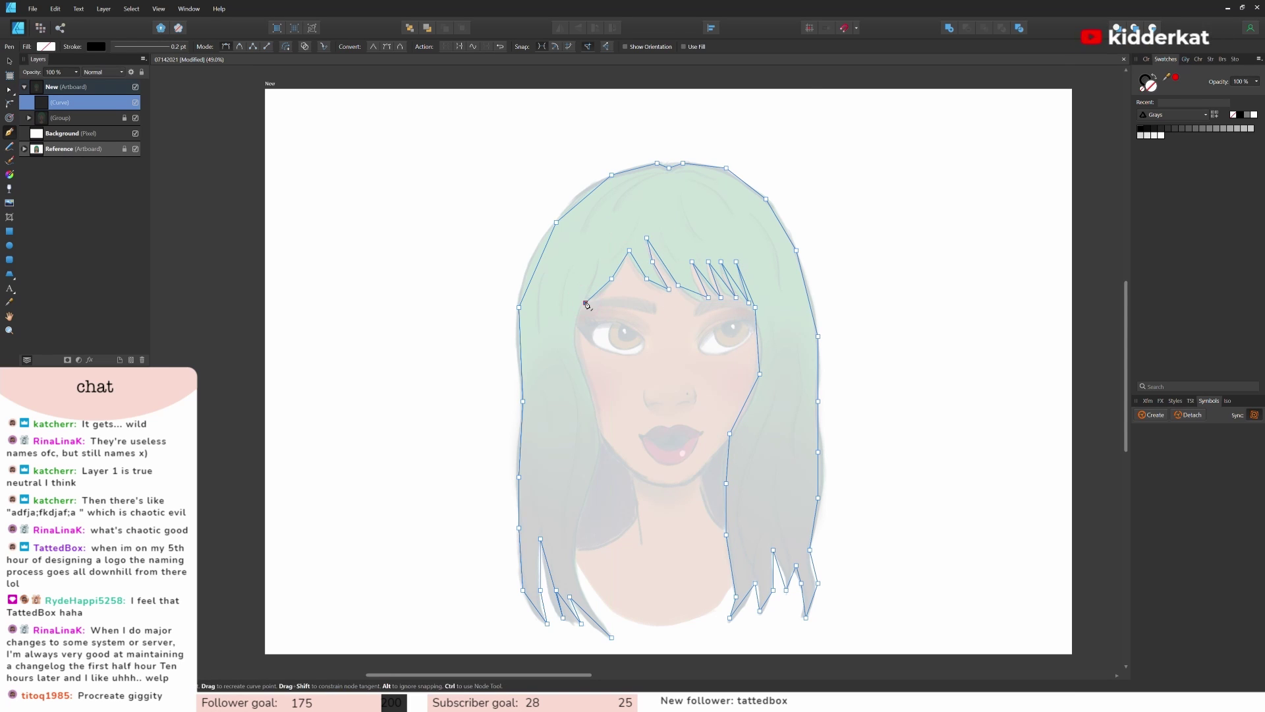
# Step: Trace the left inner hair edge down past the face and neck, and close the hair curve at its starting point
pyautogui.click(577, 358)
pyautogui.click(592, 400)
pyautogui.click(600, 452)
pyautogui.click(577, 527)
pyautogui.click(577, 580)
pyautogui.click(611, 637)
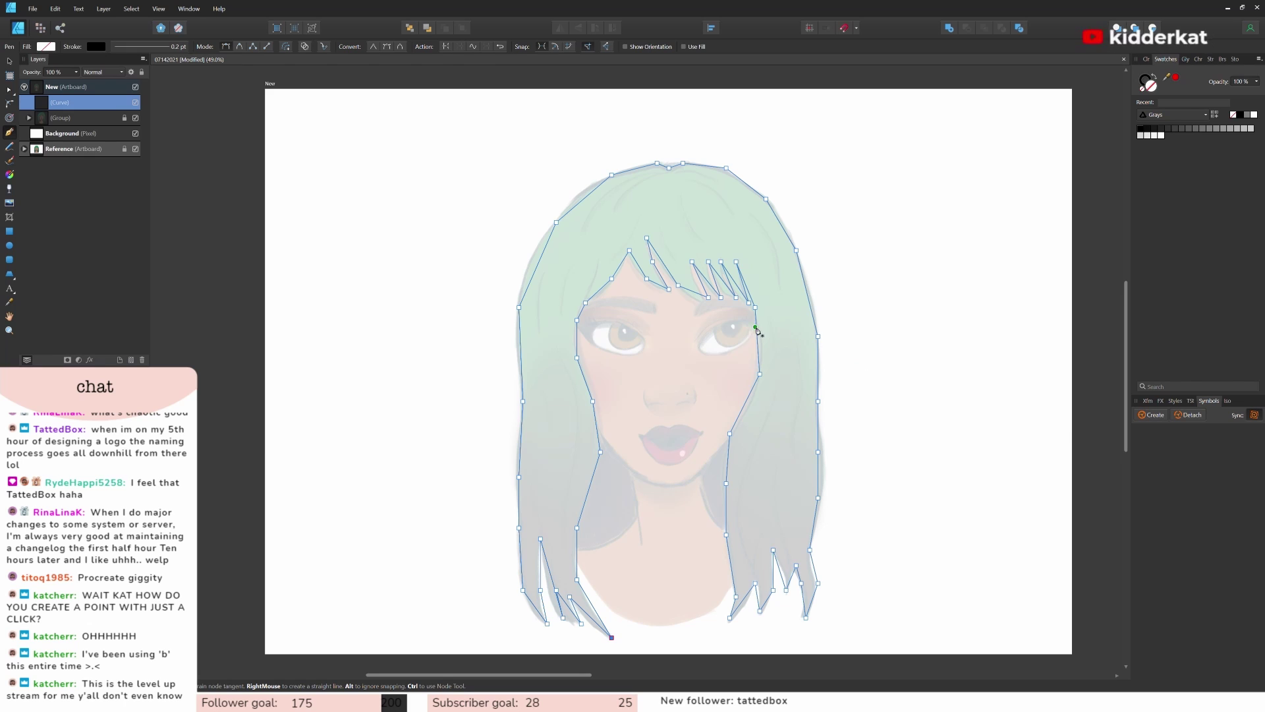
# Step: Move the hair curve's node at the upper left of the crown slightly outward with the Node tool
pyautogui.click(8, 89)
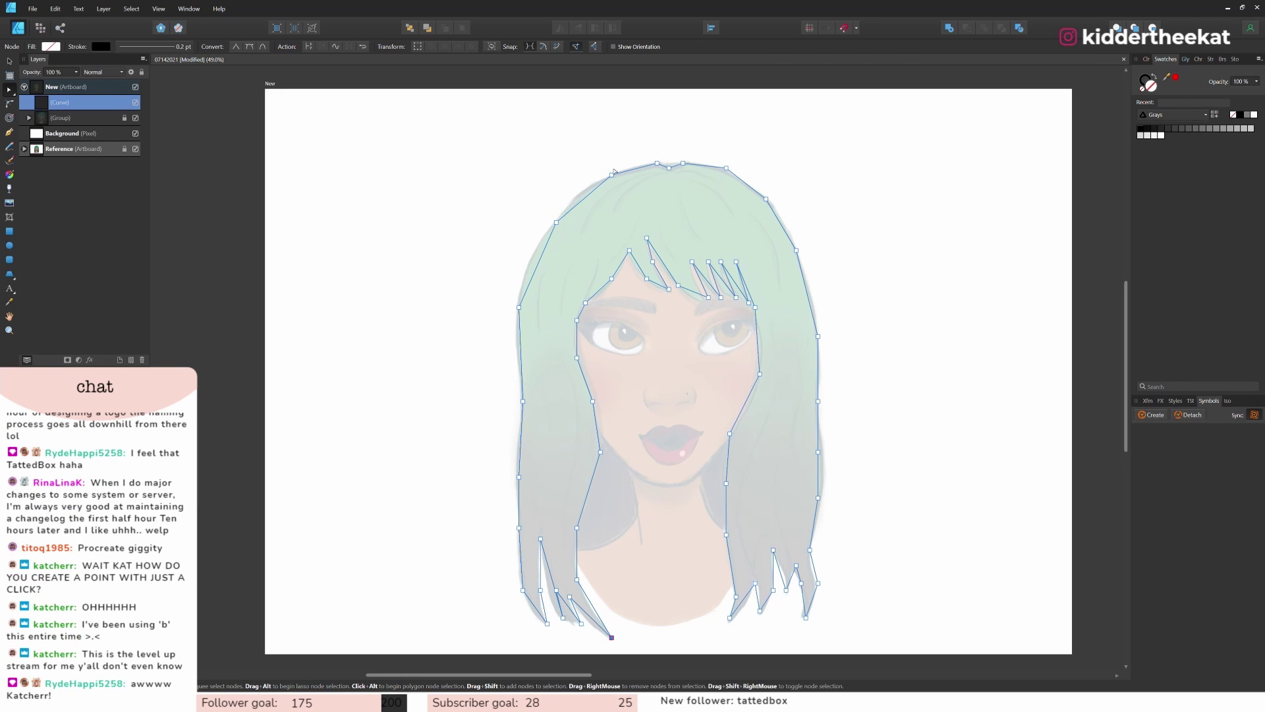
pyautogui.moveTo(613, 173)
pyautogui.mouseDown()
pyautogui.moveTo(600, 129)
pyautogui.moveTo(610, 178)
pyautogui.mouseUp()
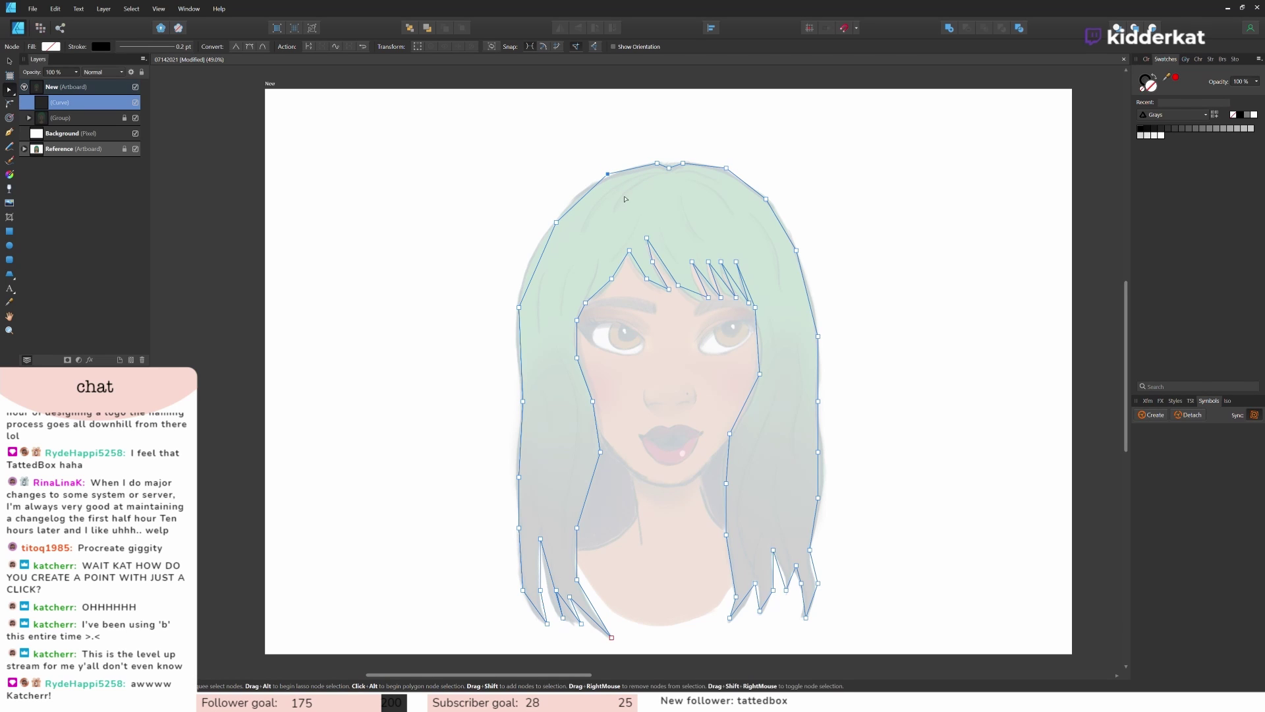
# Step: Set the hair curve's stroke width to 0.9 pt and check the outline with the tracing guide temporarily hidden
pyautogui.scroll(3, 624, 187)
pyautogui.scroll(-3, 596, 174)
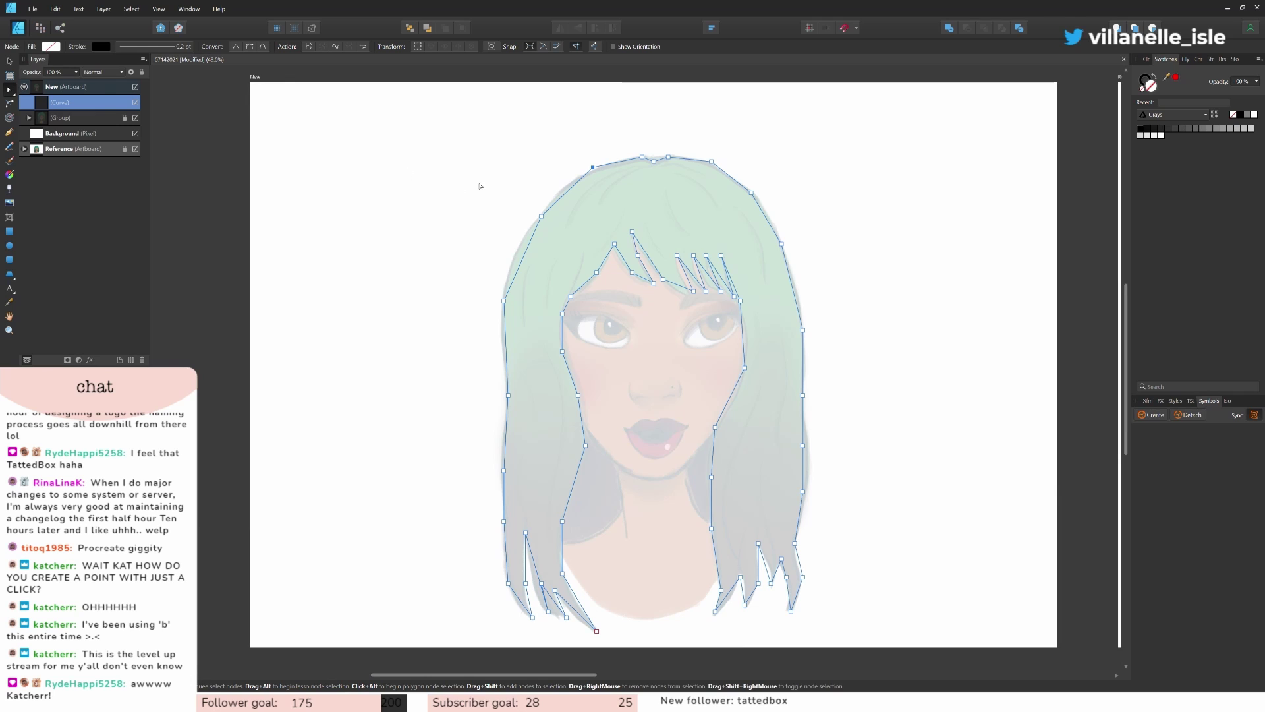
pyautogui.click(147, 46)
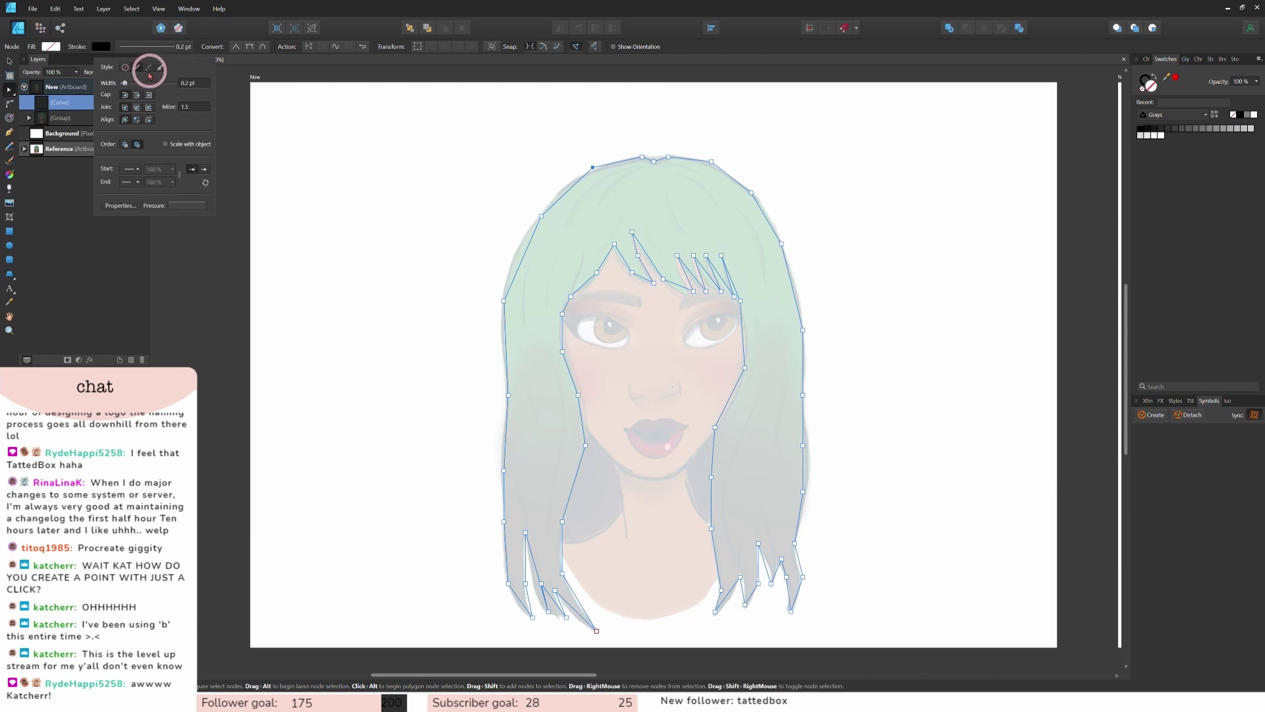
pyautogui.moveTo(128, 83); pyautogui.dragTo(132, 83)
pyautogui.click(304, 143)
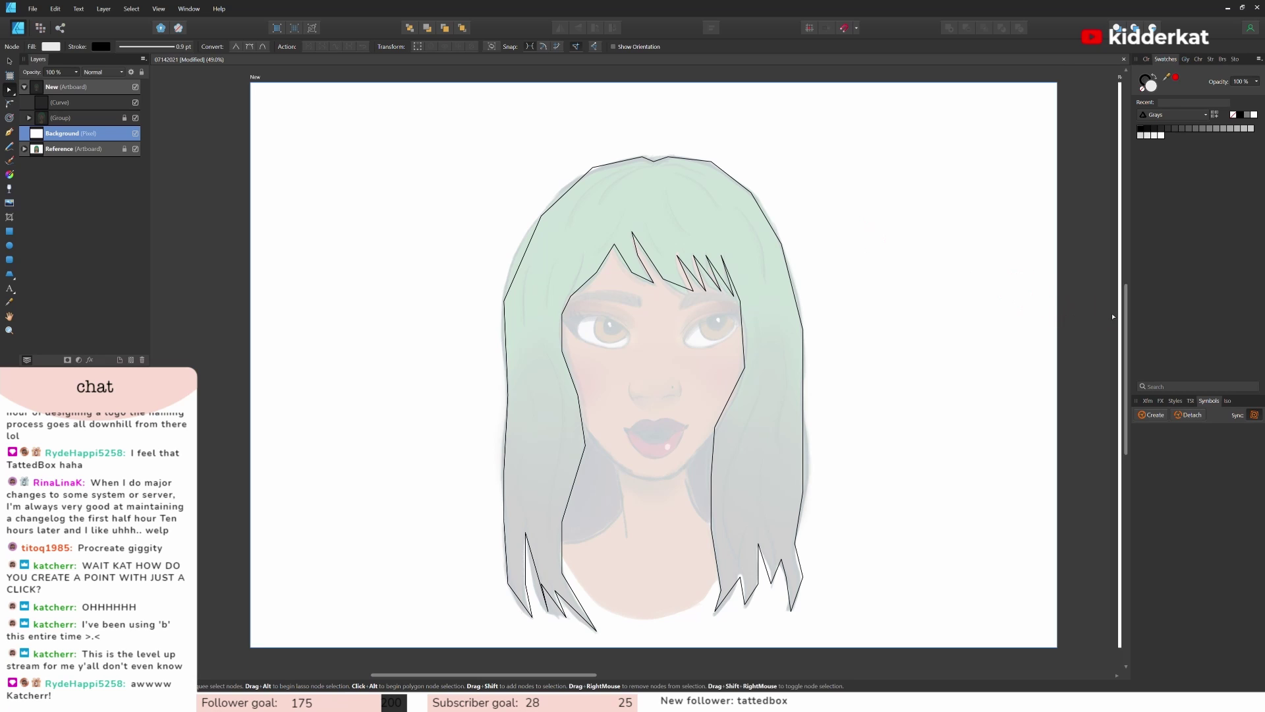
pyautogui.click(135, 118)
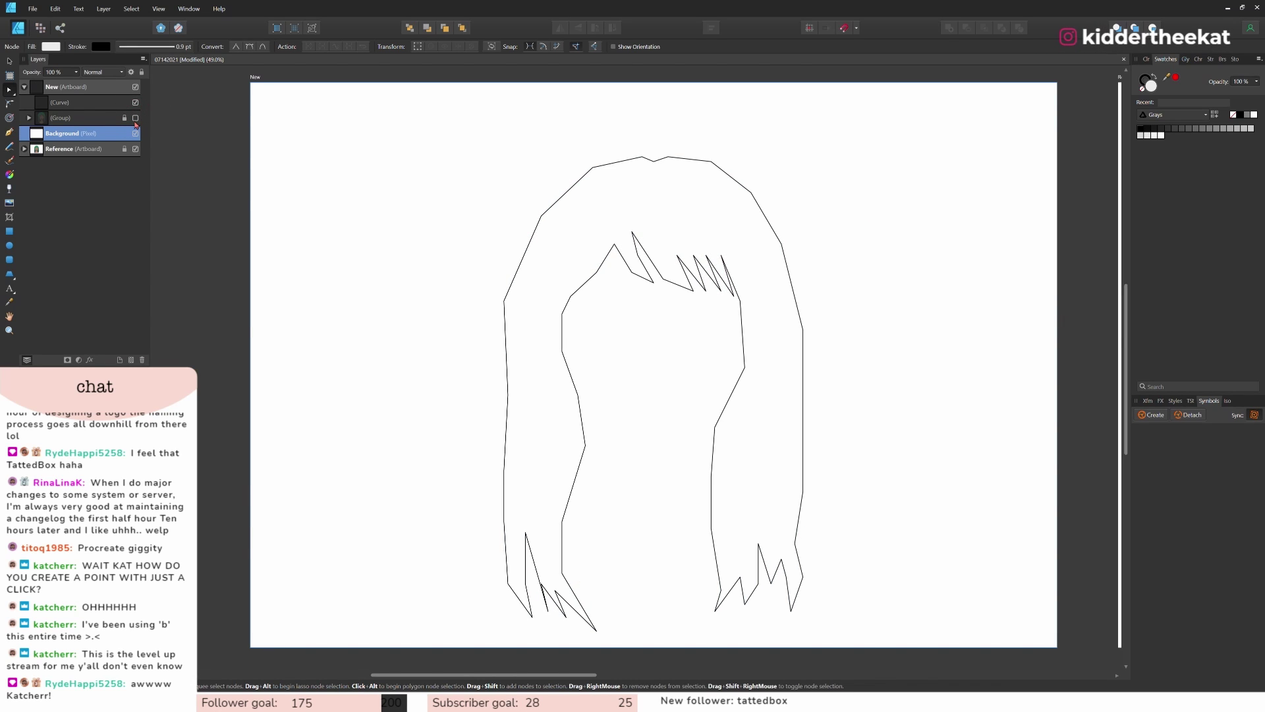
pyautogui.click(135, 119)
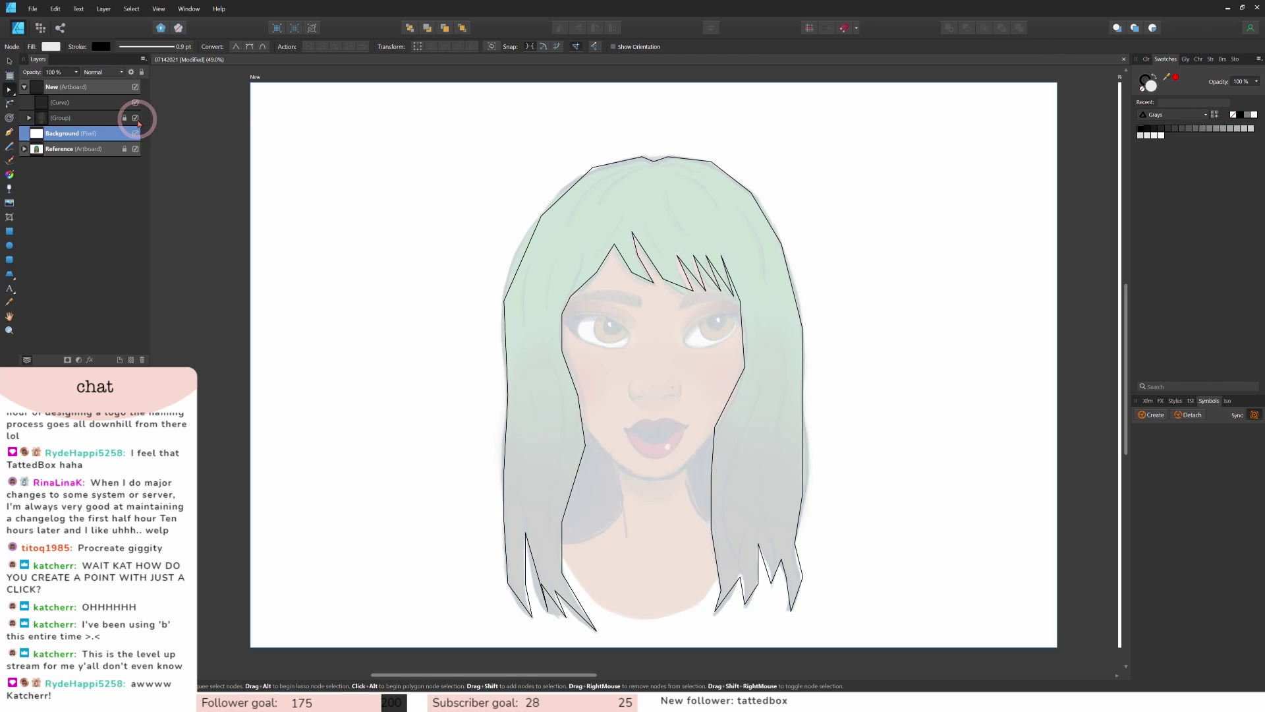
# Step: Convert the hair curve's nodes across the crown to smooth
pyautogui.click(92, 103)
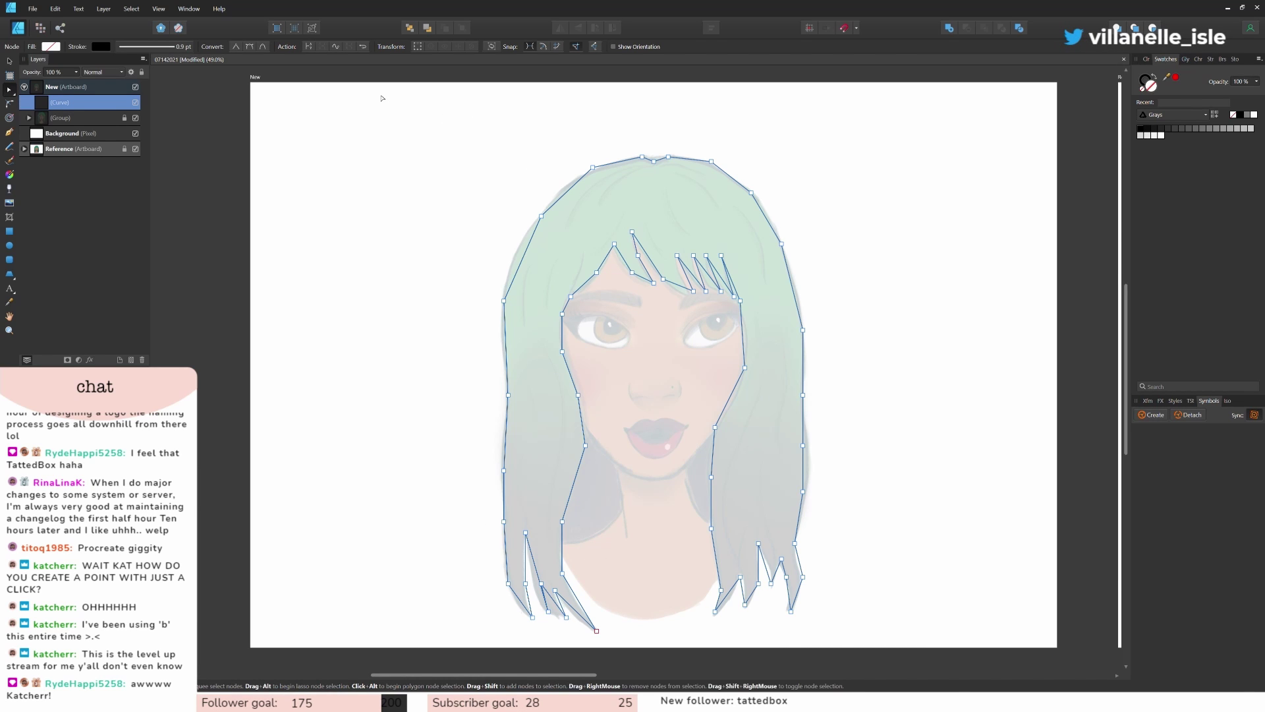
pyautogui.moveTo(512, 120); pyautogui.dragTo(817, 225)
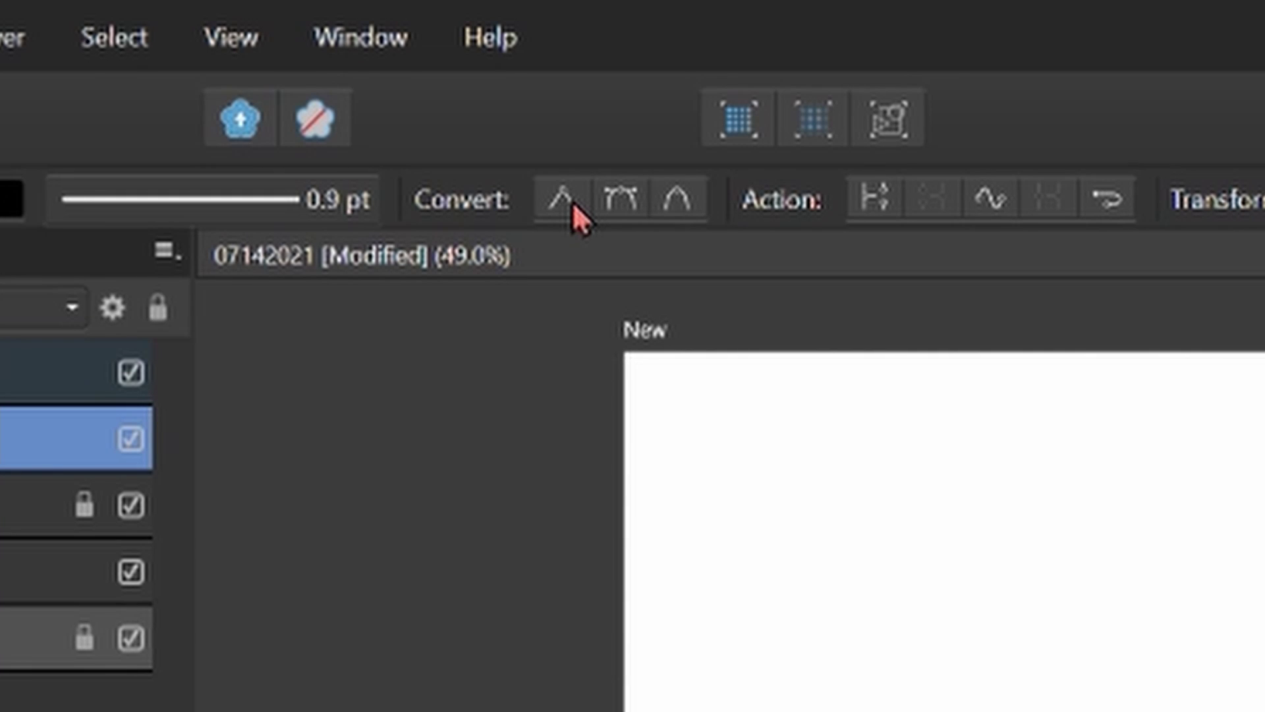
pyautogui.click(616, 208)
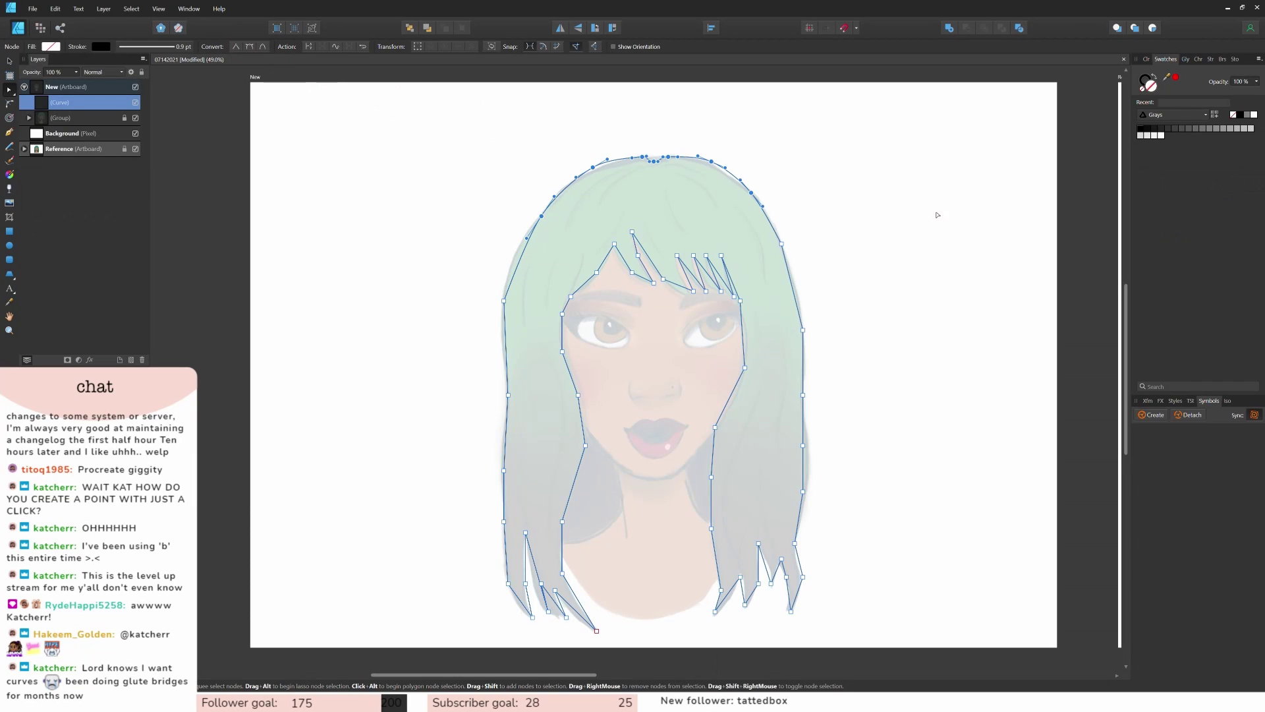
pyautogui.click(938, 213)
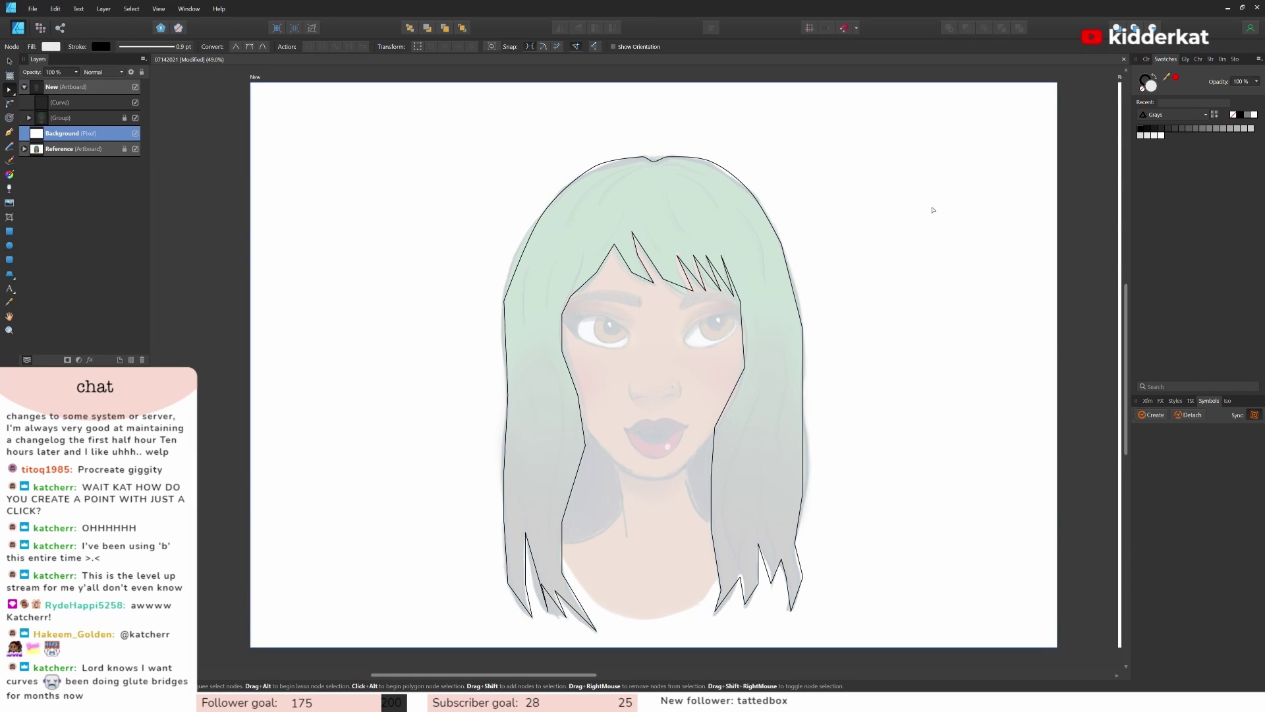
# Step: Convert the nodes along the left outer hair edge and the left inner edge beside the face to smooth
pyautogui.moveTo(480, 273); pyautogui.dragTo(517, 599)
pyautogui.click(249, 46)
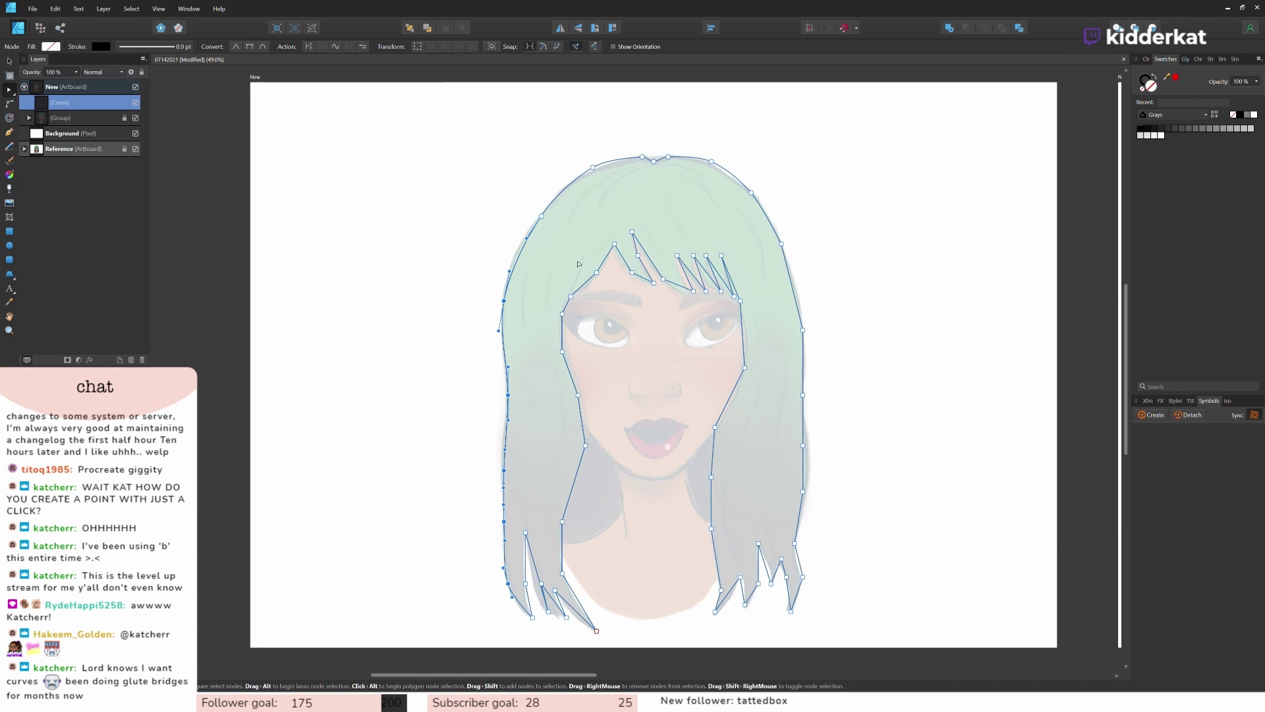
pyautogui.moveTo(600, 248); pyautogui.dragTo(557, 584)
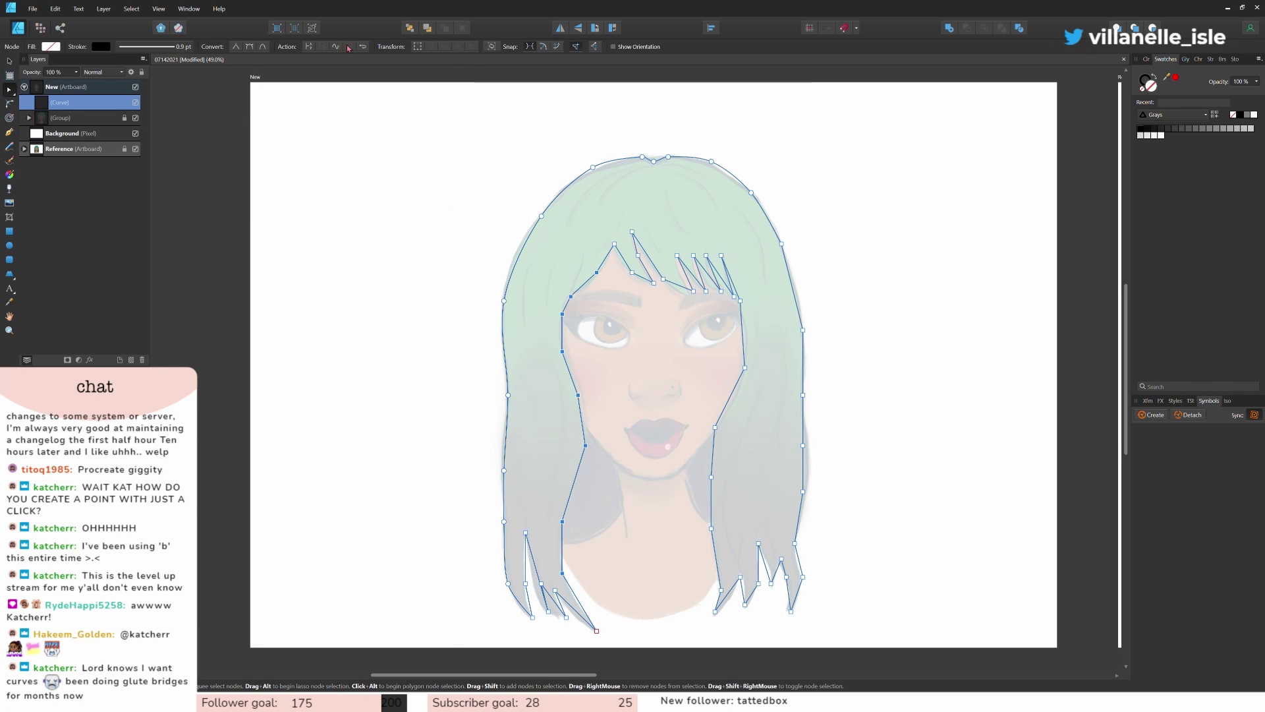
pyautogui.click(249, 46)
pyautogui.click(856, 330)
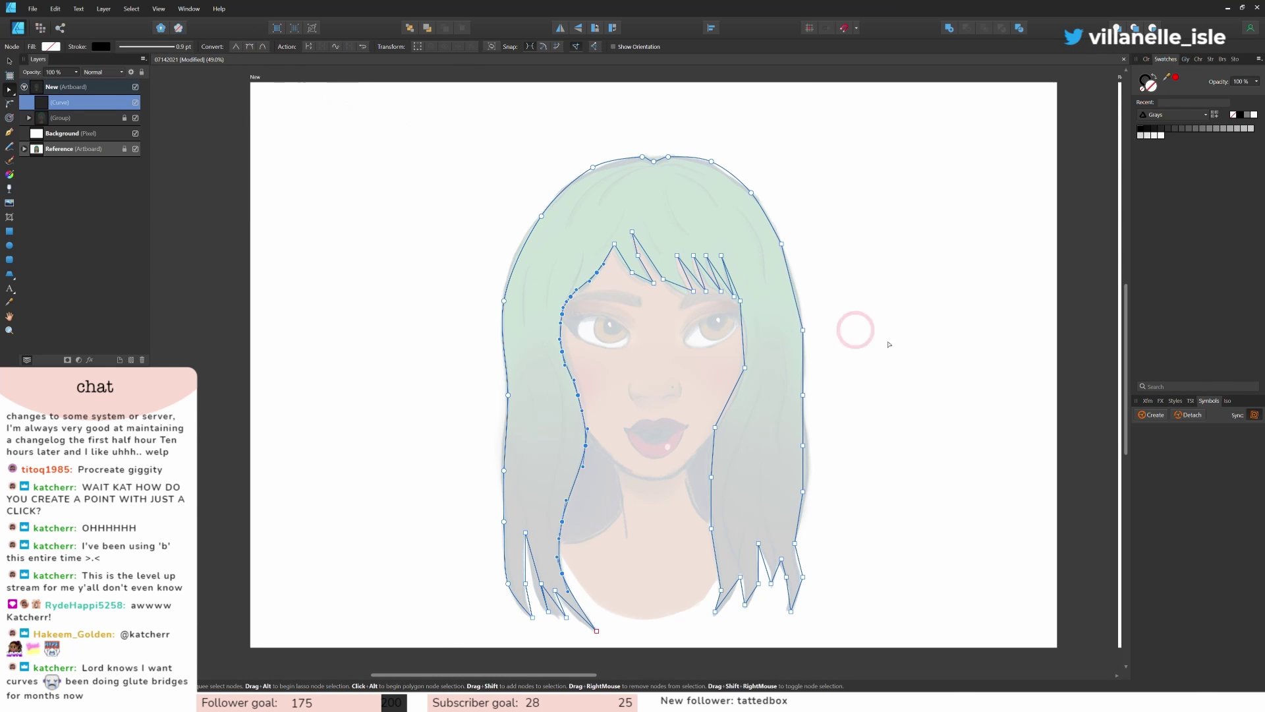
pyautogui.click(924, 361)
# Step: Convert the nodes along the right inner edge beside the face and the right outer hair edge to smooth
pyautogui.click(747, 370)
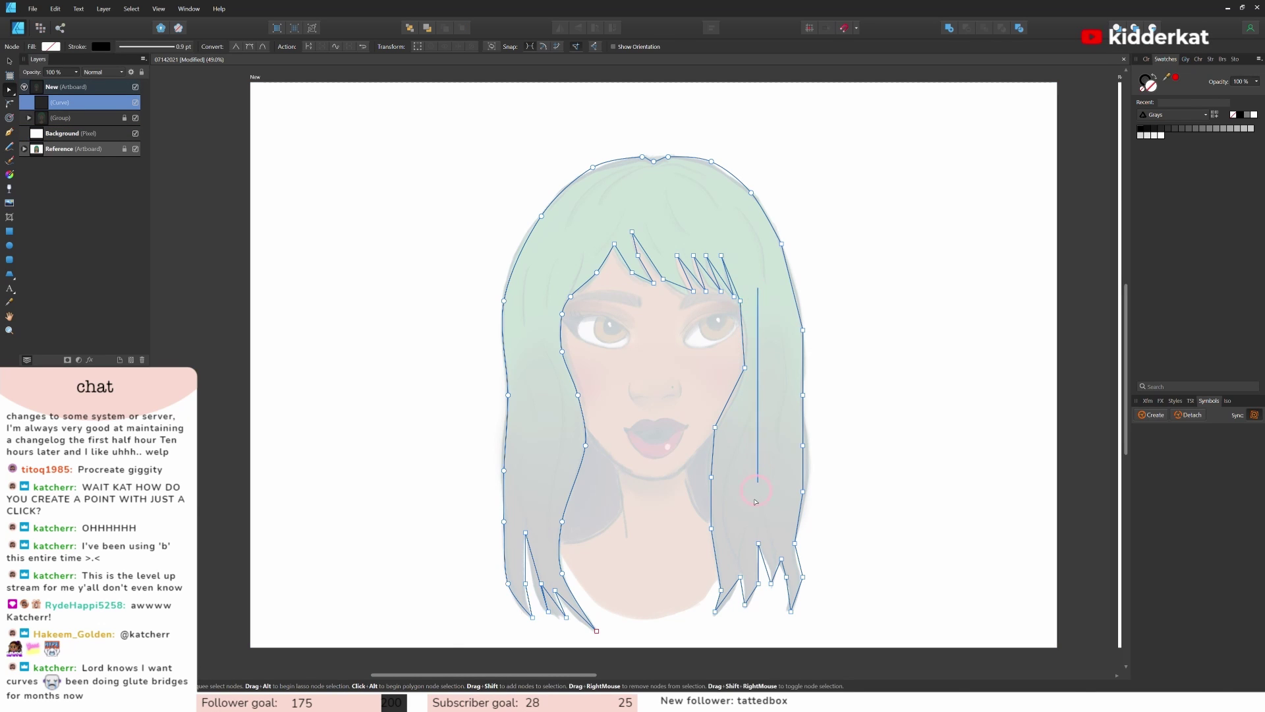
pyautogui.moveTo(756, 502); pyautogui.dragTo(709, 543)
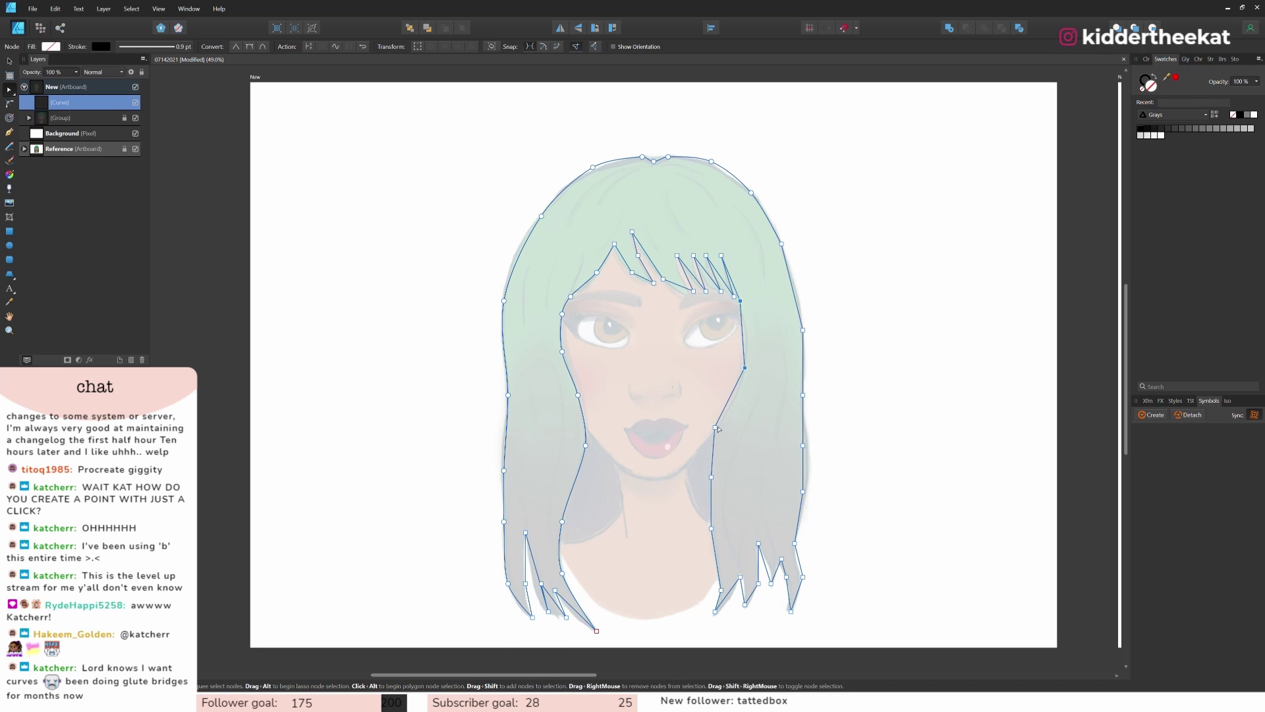
pyautogui.keyDown('shift'); pyautogui.click(715, 428); pyautogui.keyUp('shift')
pyautogui.keyDown('shift'); pyautogui.click(712, 476); pyautogui.keyUp('shift')
pyautogui.keyDown('shift'); pyautogui.click(711, 528); pyautogui.keyUp('shift')
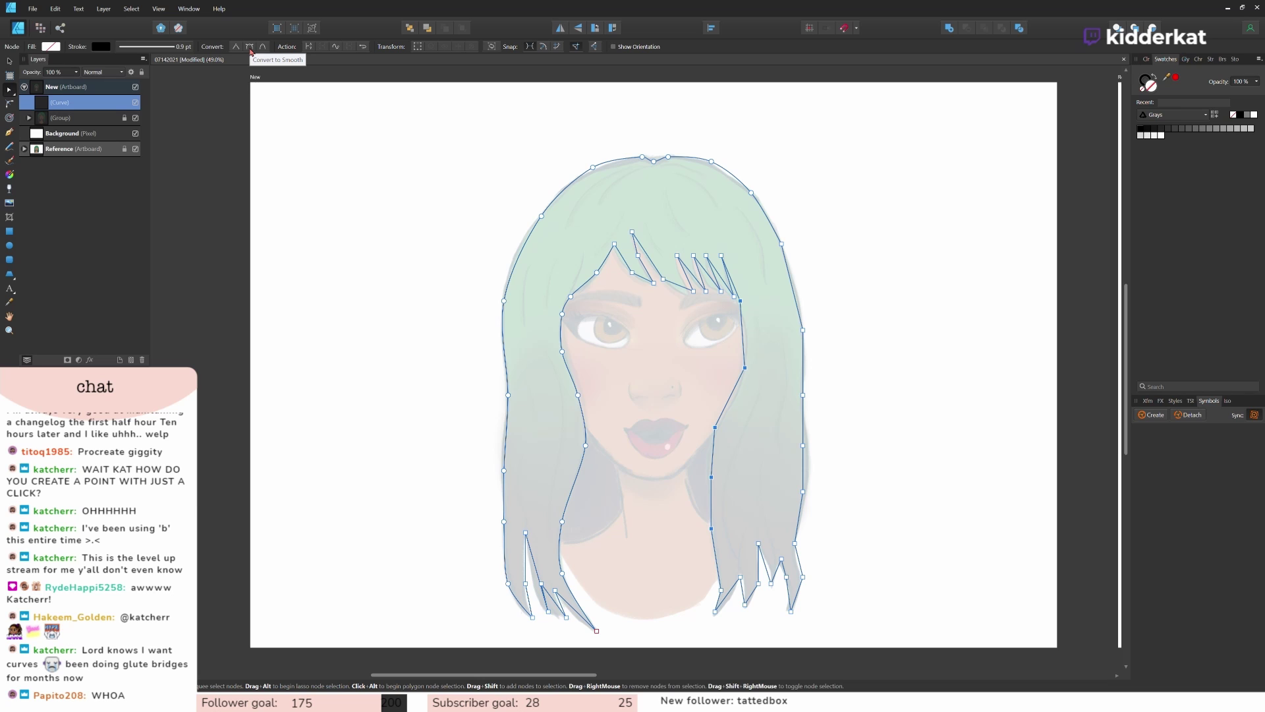
pyautogui.click(249, 48)
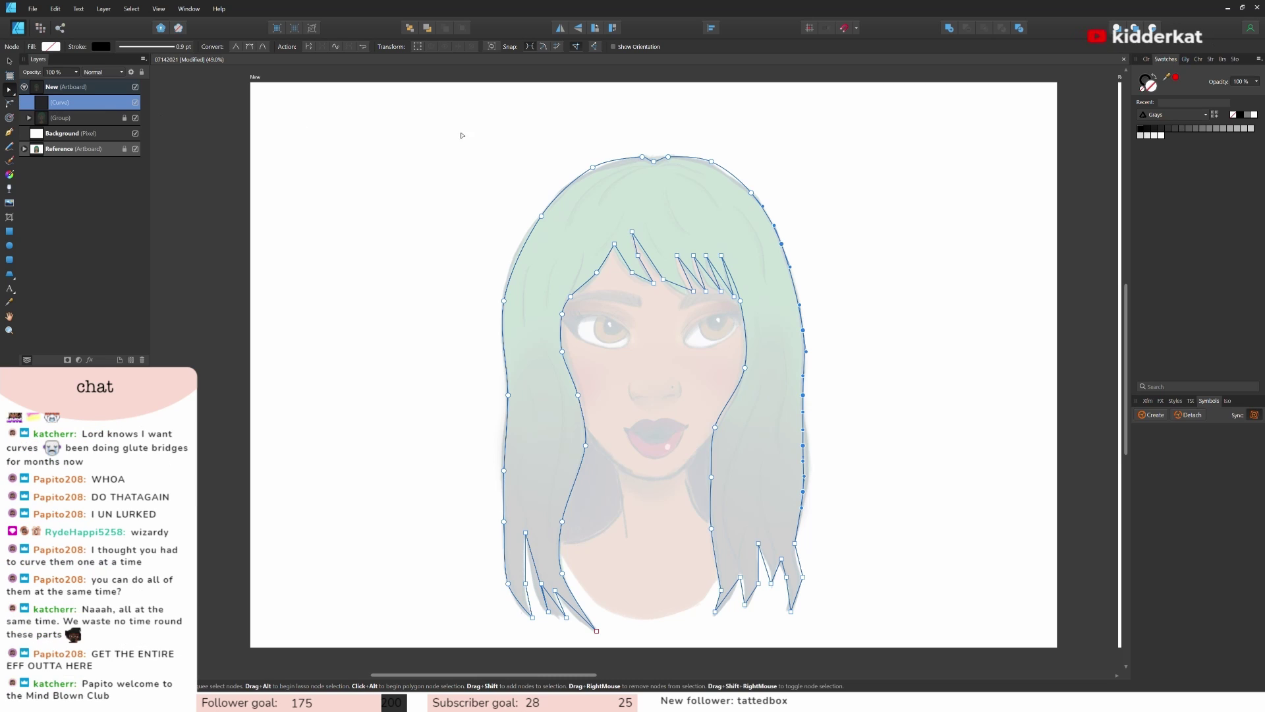
pyautogui.click(850, 277)
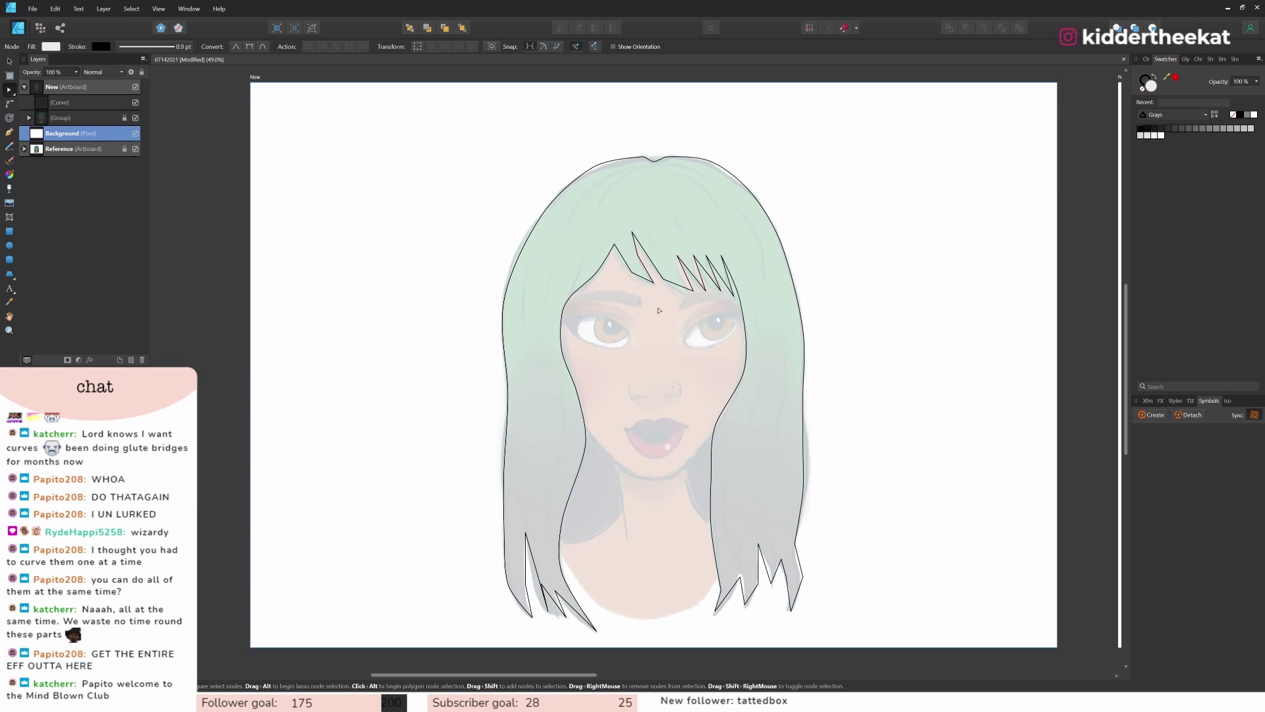
# Step: Smooth the two side nodes of the left bang strand and refit the upper left hair edge to the guide
pyautogui.click(643, 159)
pyautogui.scroll(4, 656, 186)
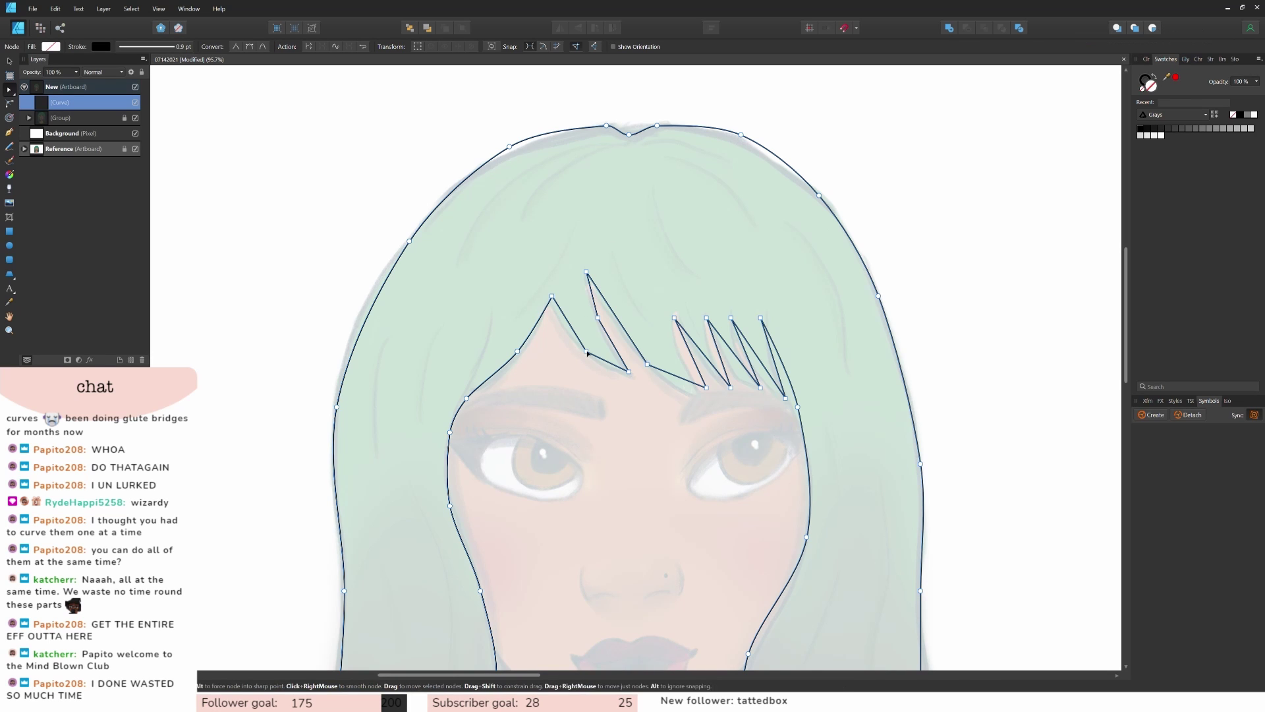
pyautogui.moveTo(607, 315); pyautogui.dragTo(539, 392)
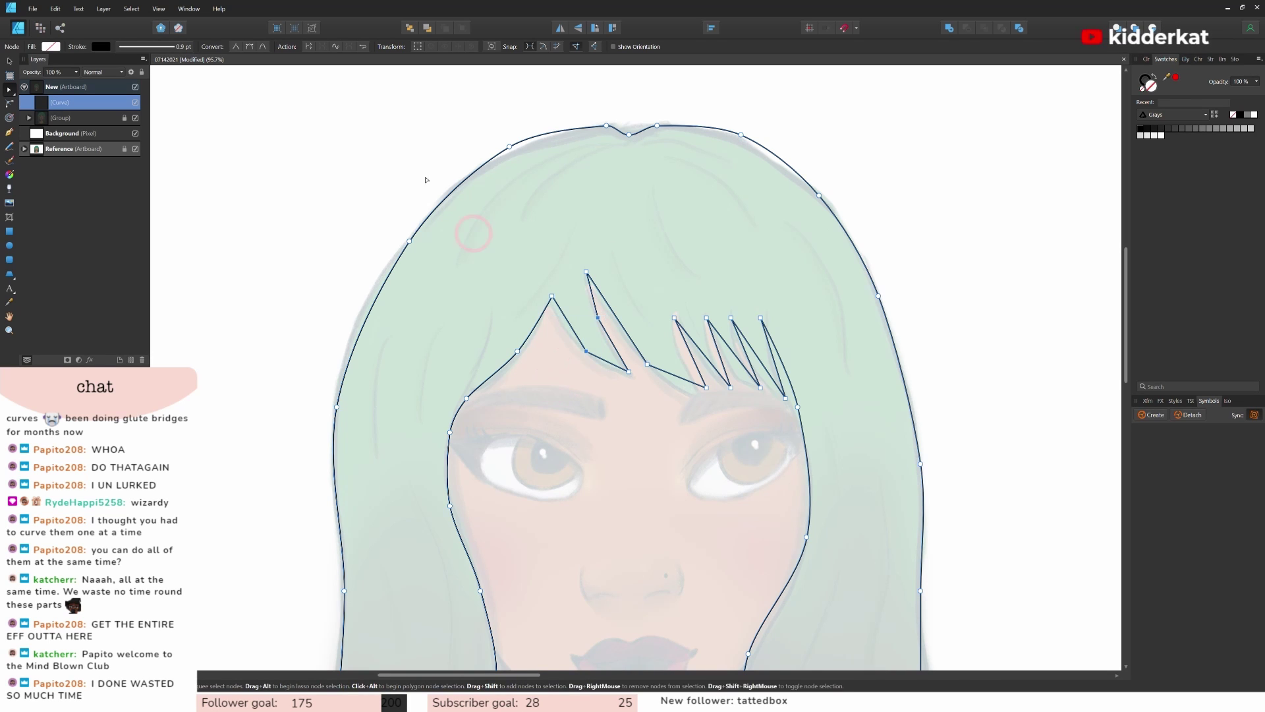
pyautogui.click(250, 47)
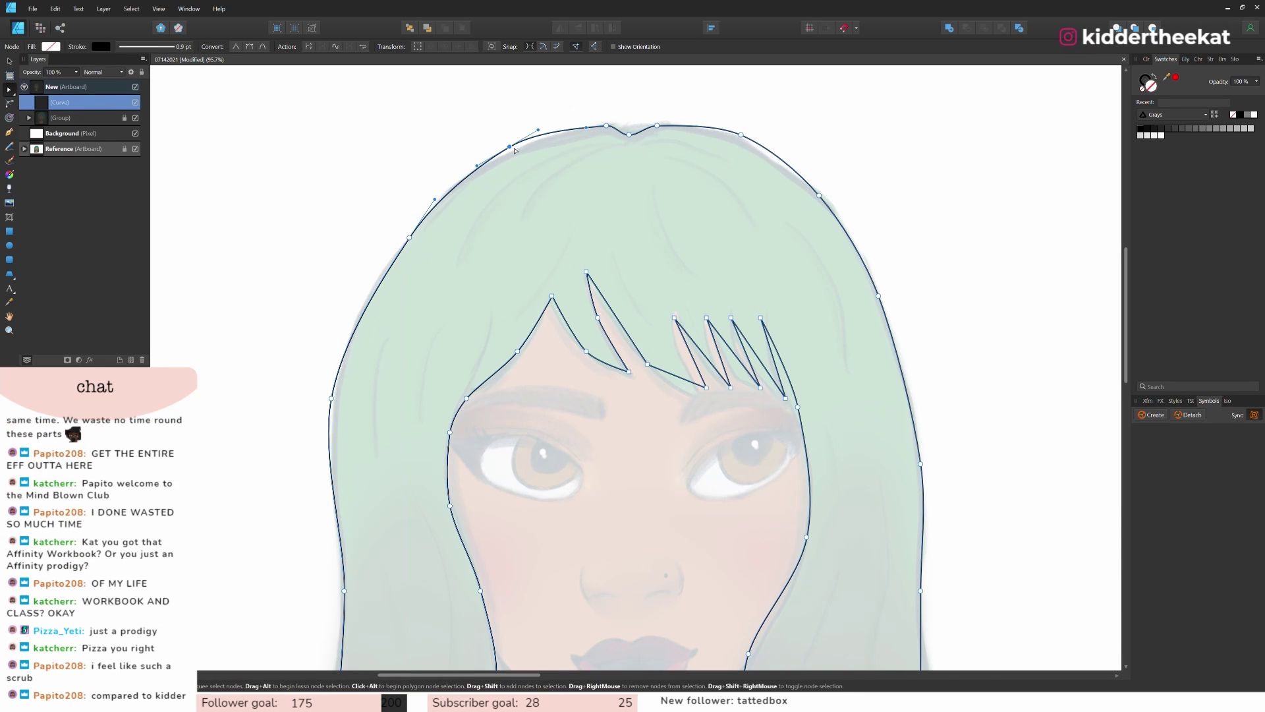
pyautogui.click(373, 283)
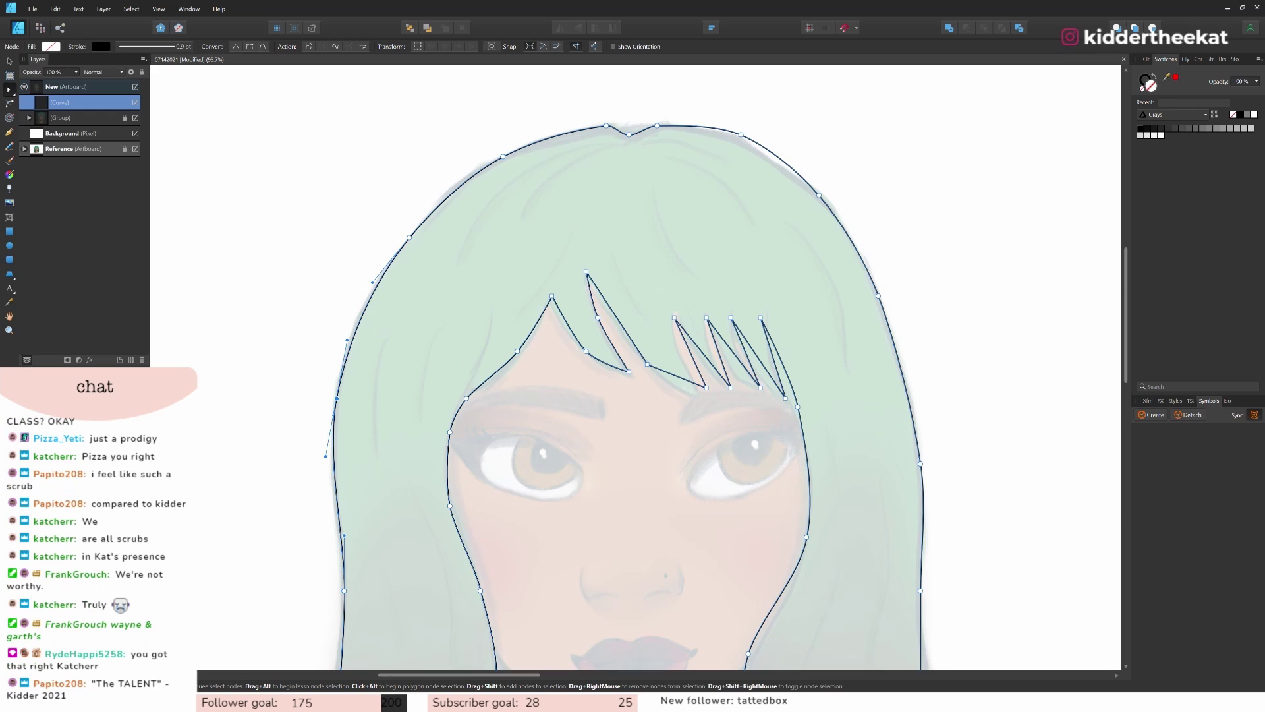
# Step: Smooth the nodes around the first gap in the lower left strands and bend its edges along the guide
pyautogui.scroll(-6, 192, 336)
pyautogui.click(379, 548)
pyautogui.click(249, 47)
pyautogui.scroll(2, 395, 528)
pyautogui.moveTo(363, 565); pyautogui.dragTo(392, 574)
pyautogui.click(409, 537)
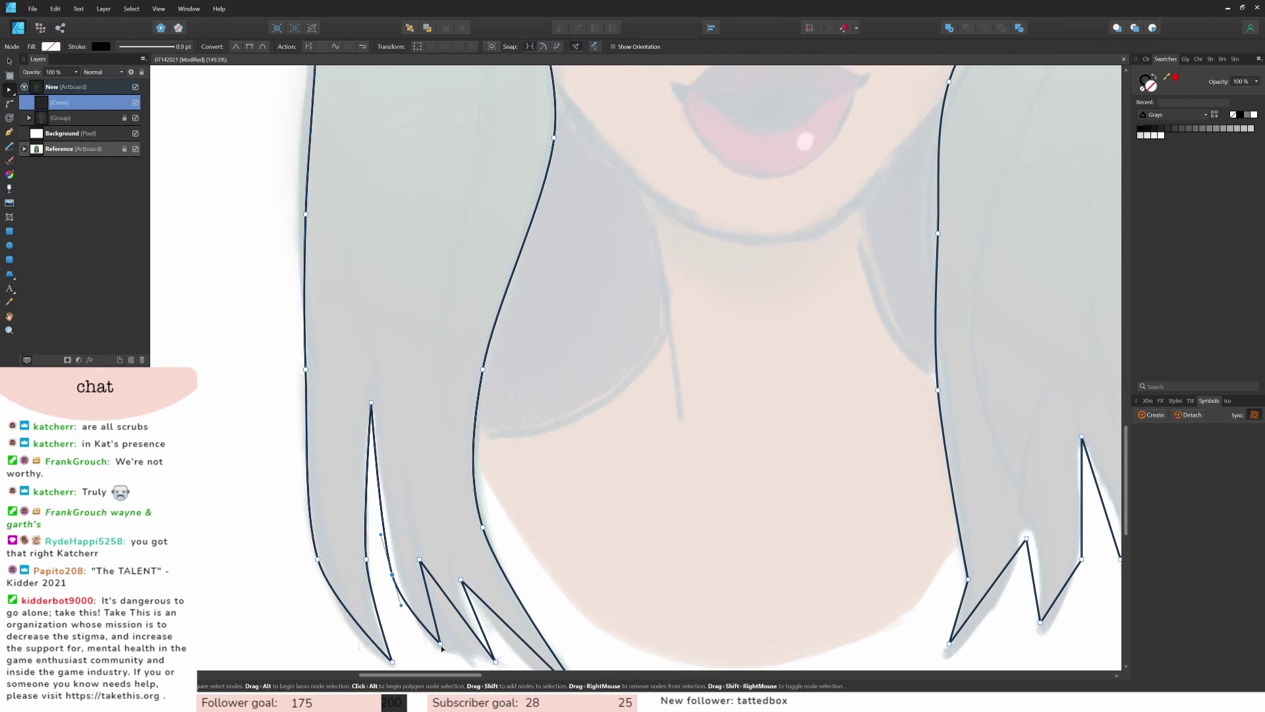
# Step: Move the second lower left strand tip and its notch onto the guide, curving the notch edge with a smooth node
pyautogui.scroll(-1, 409, 574)
pyautogui.moveTo(440, 625); pyautogui.dragTo(470, 640)
pyautogui.moveTo(428, 597); pyautogui.dragTo(415, 624)
pyautogui.click(437, 589)
pyautogui.moveTo(420, 542); pyautogui.dragTo(429, 530)
# Step: Reshape the last notch and the innermost strand of the lower left hair to follow the guide's curved edges
pyautogui.scroll(4, 438, 600)
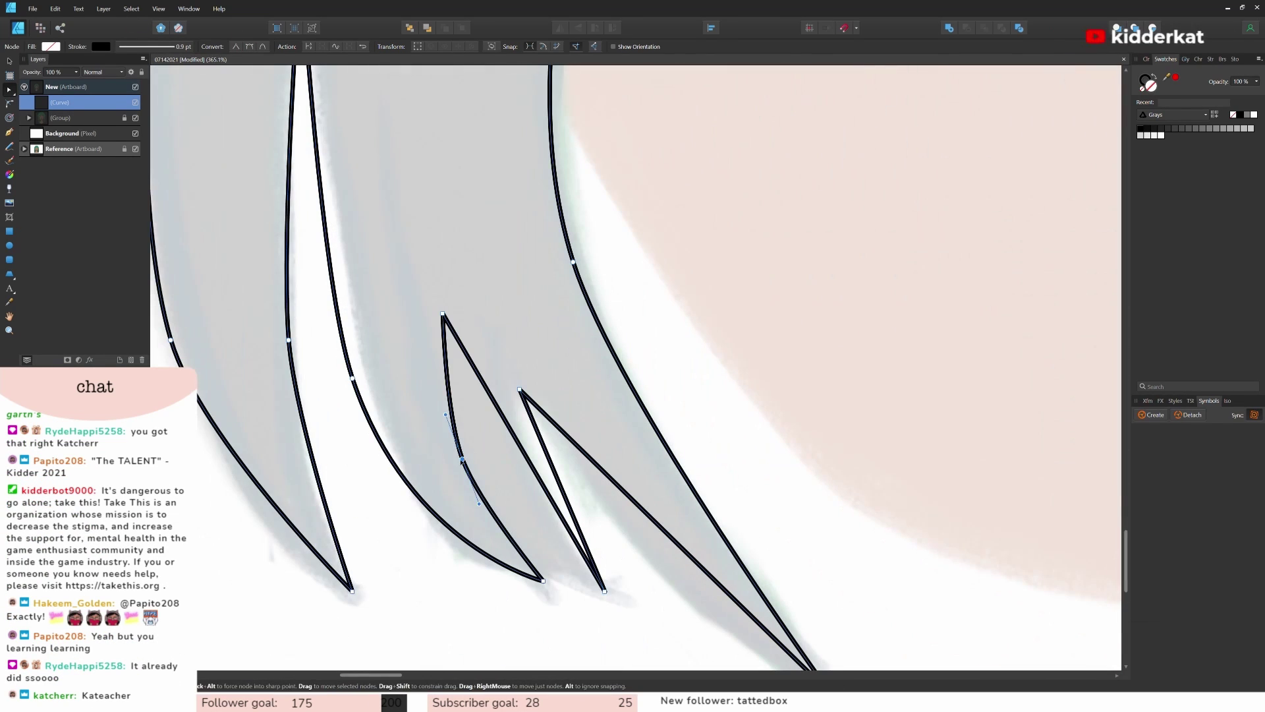
pyautogui.moveTo(564, 495); pyautogui.dragTo(543, 495)
pyautogui.moveTo(520, 389); pyautogui.dragTo(512, 355)
pyautogui.click(639, 494)
pyautogui.moveTo(639, 494); pyautogui.dragTo(667, 520)
pyautogui.scroll(-3, 654, 416)
pyautogui.moveTo(500, 505); pyautogui.dragTo(493, 505)
# Step: Refit the left bangs' peak, side nodes and strand tip to the guide, and smooth the node after the first gap
pyautogui.scroll(-5, 507, 633)
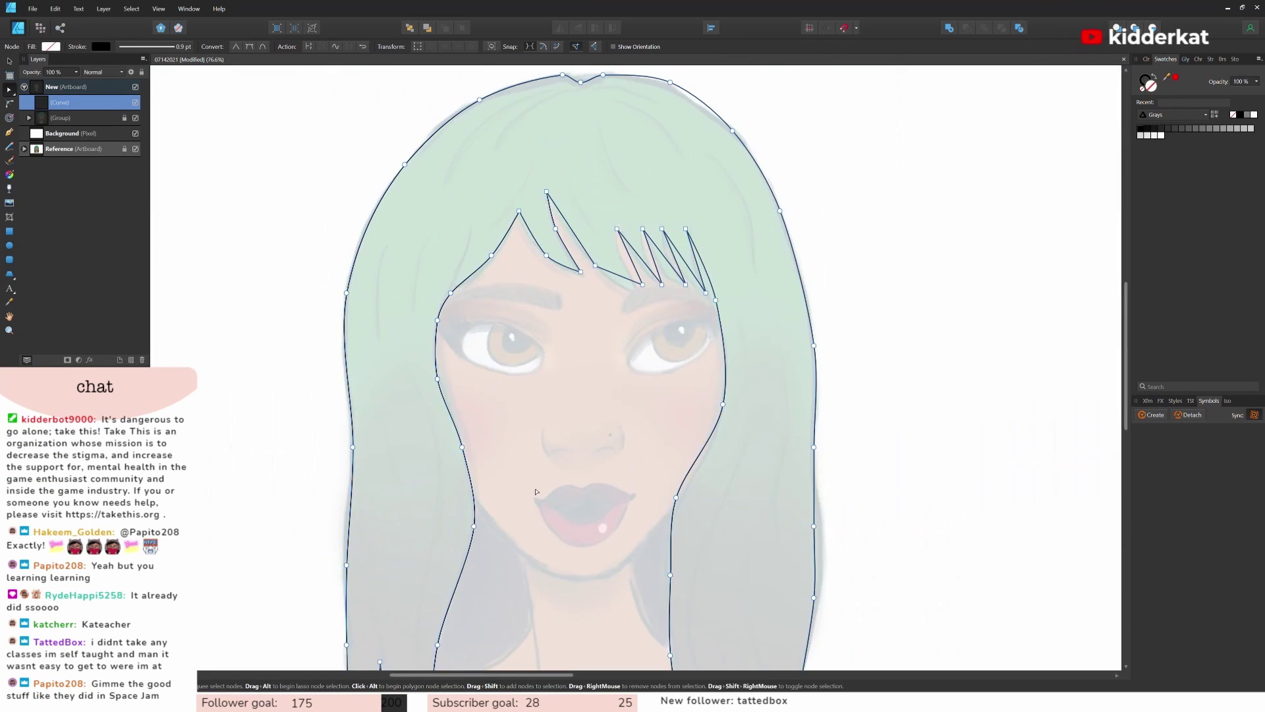
pyautogui.scroll(2, 479, 444)
pyautogui.scroll(8, 520, 207)
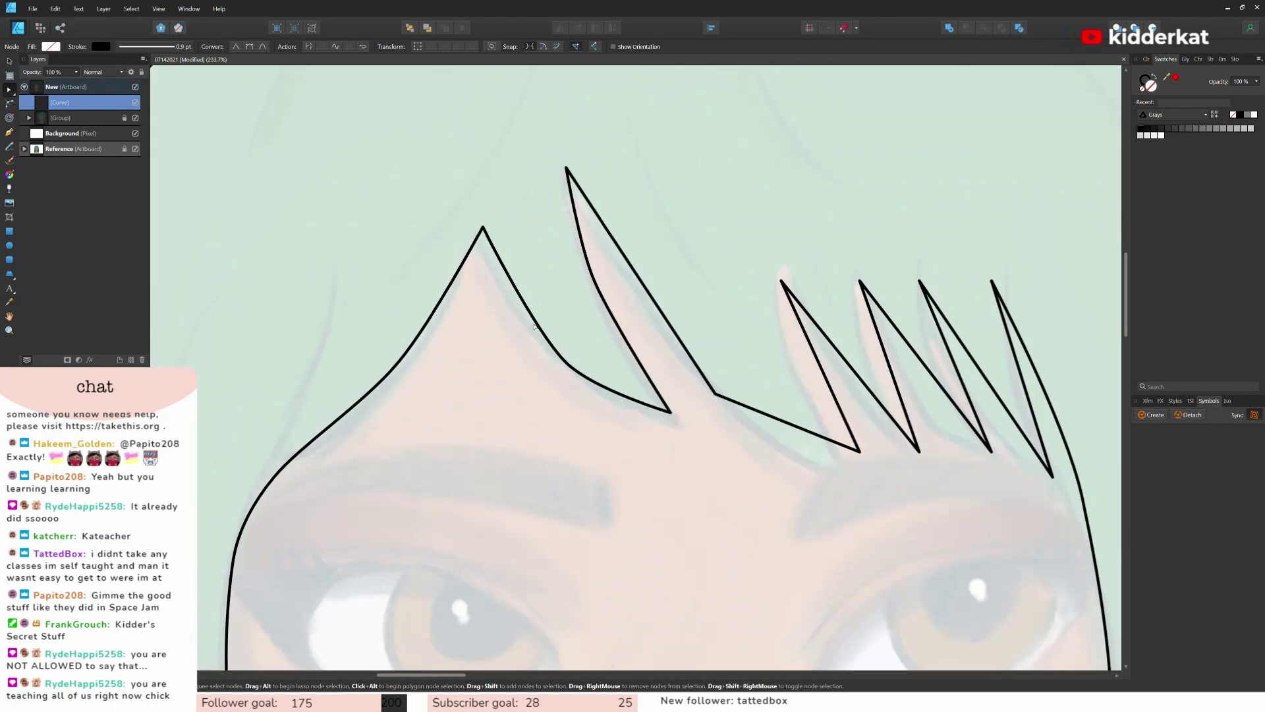
pyautogui.moveTo(483, 272); pyautogui.dragTo(479, 287)
pyautogui.moveTo(398, 407); pyautogui.dragTo(398, 417)
pyautogui.moveTo(564, 407); pyautogui.dragTo(559, 412)
pyautogui.moveTo(670, 457); pyautogui.dragTo(670, 467)
pyautogui.click(715, 438)
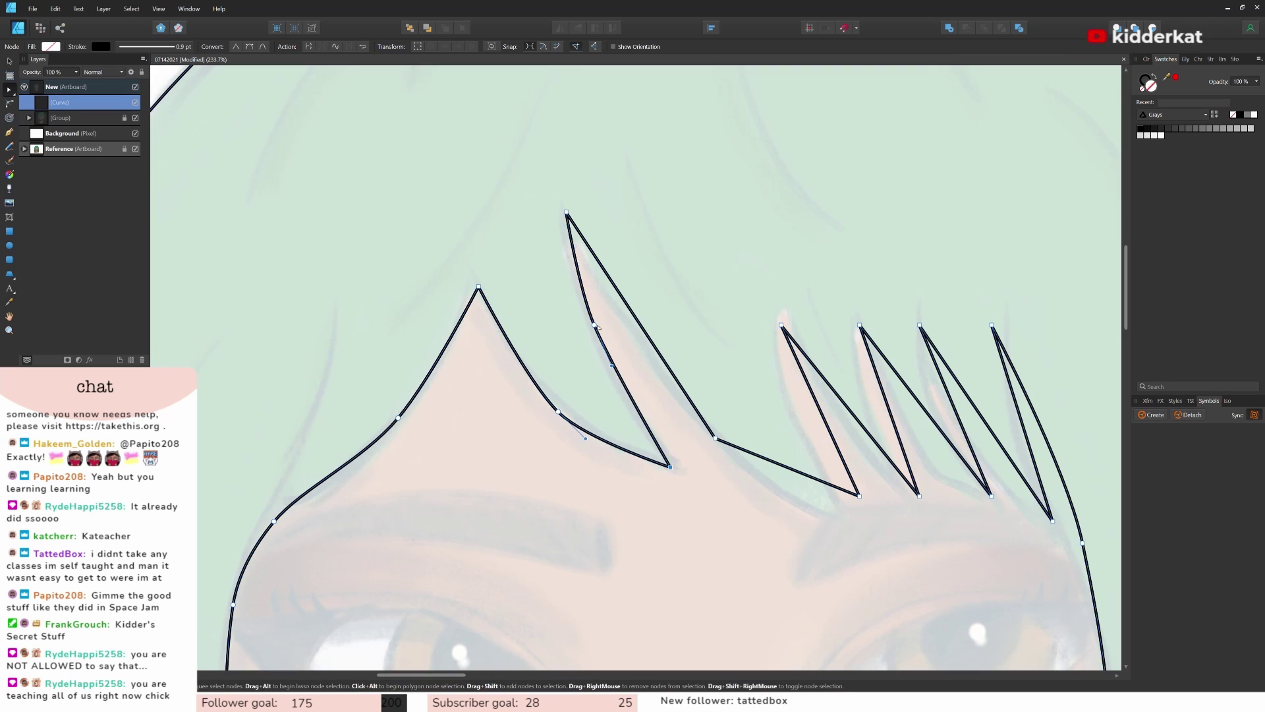
pyautogui.click(249, 47)
# Step: Move the middle bang strand's tip and the adjoining notch onto the guide, and add a smooth node on the edge between them
pyautogui.moveTo(859, 495); pyautogui.dragTo(837, 520)
pyautogui.moveTo(781, 325); pyautogui.dragTo(778, 310)
pyautogui.moveTo(804, 405); pyautogui.dragTo(787, 404)
pyautogui.click(249, 47)
# Step: Curve the second gap's right edge with a node, and shift the next bang tip and notch slightly left
pyautogui.click(850, 405)
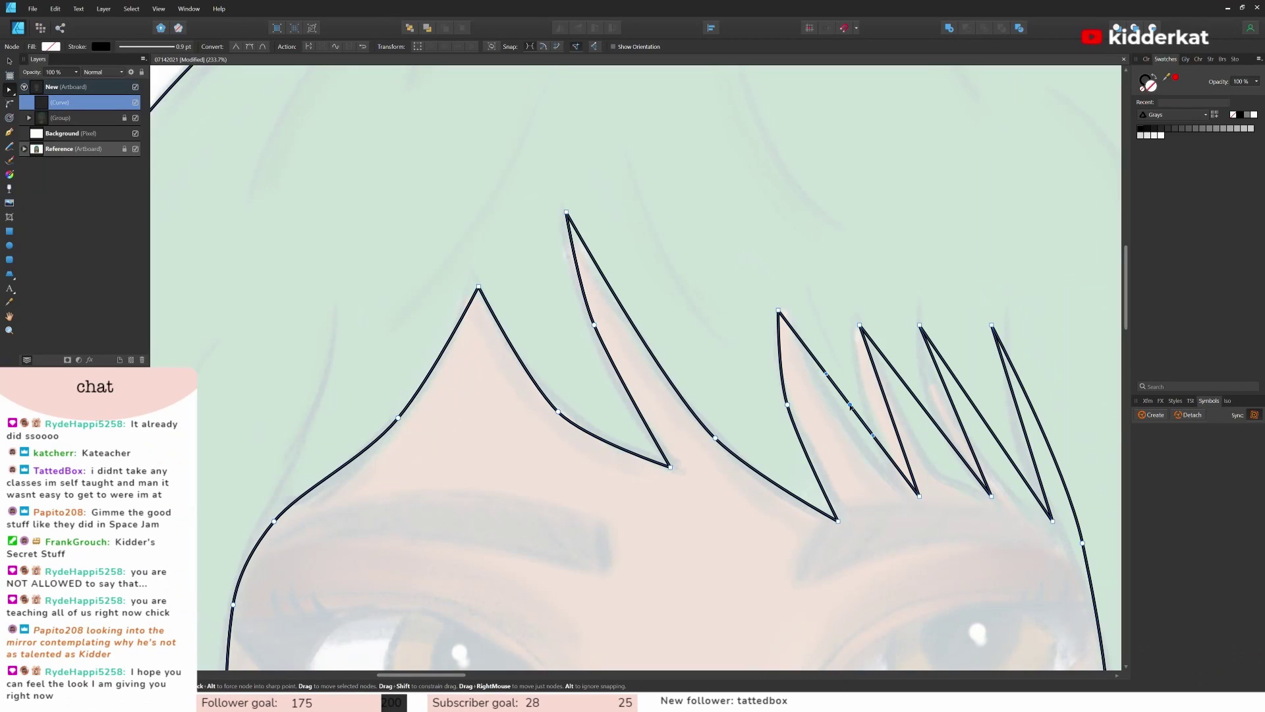
pyautogui.moveTo(832, 410); pyautogui.dragTo(849, 426)
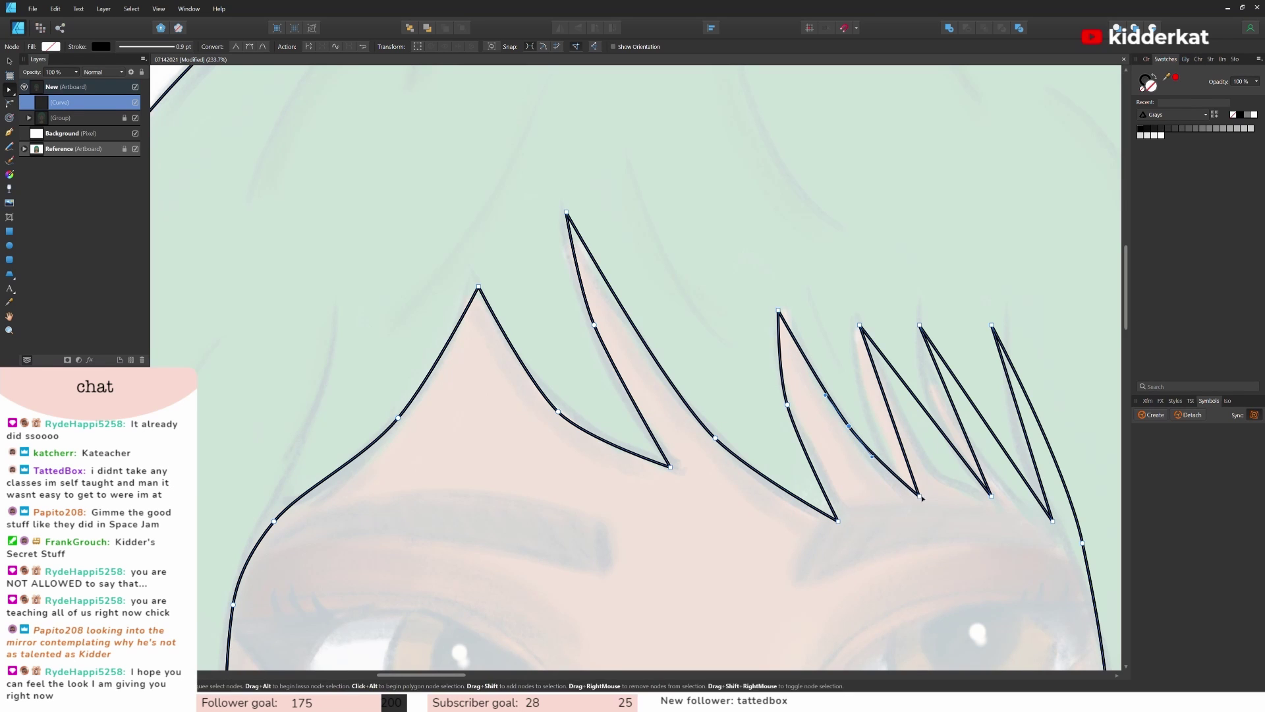
pyautogui.moveTo(922, 498); pyautogui.dragTo(904, 498)
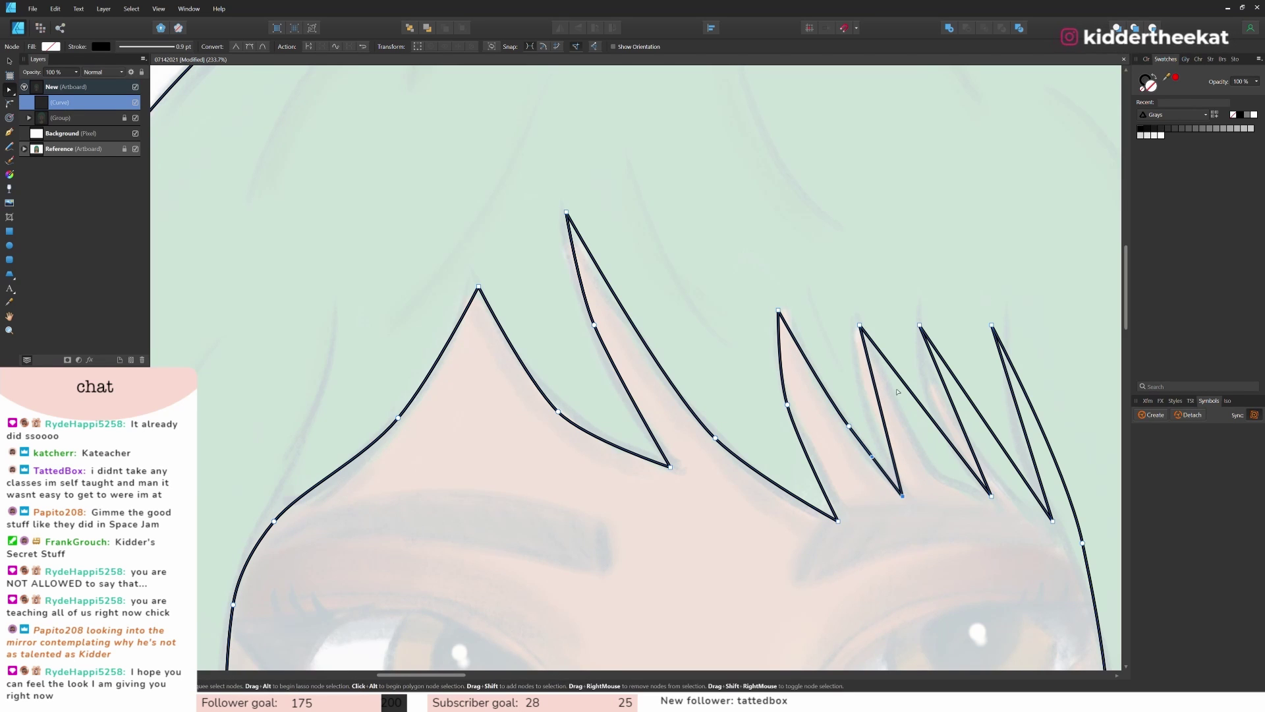
pyautogui.moveTo(860, 325); pyautogui.dragTo(850, 322)
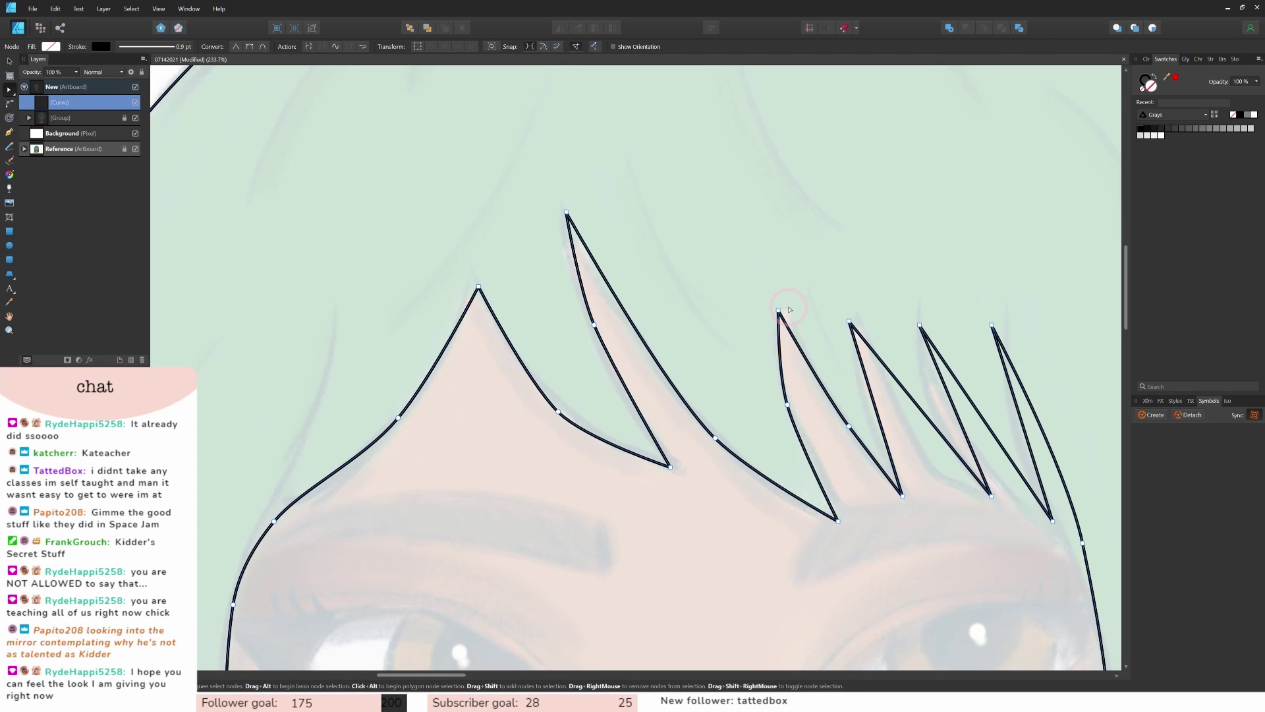
# Step: Fine-tune the tops of the first two bang gaps and the lower curve of the left bang strand to match the guide
pyautogui.click(780, 310)
pyautogui.moveTo(779, 310); pyautogui.dragTo(781, 296)
pyautogui.moveTo(565, 212); pyautogui.dragTo(559, 211)
pyautogui.click(558, 412)
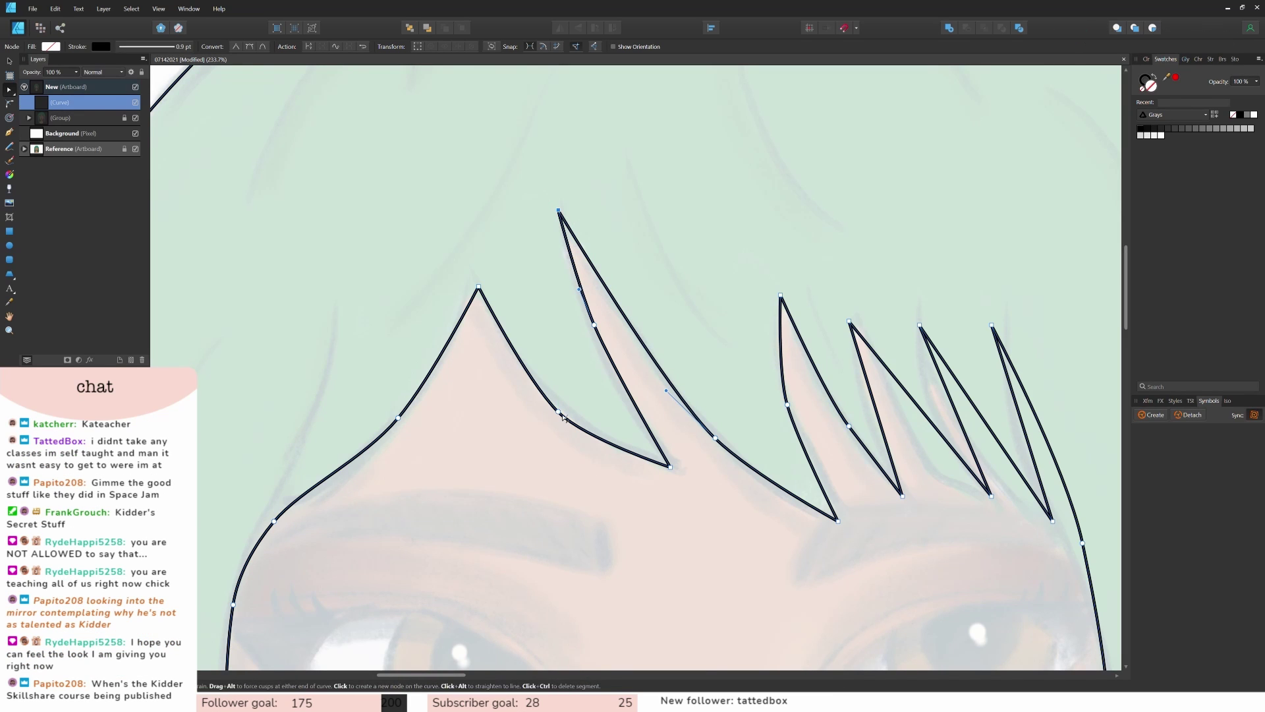
pyautogui.moveTo(585, 439); pyautogui.dragTo(564, 407)
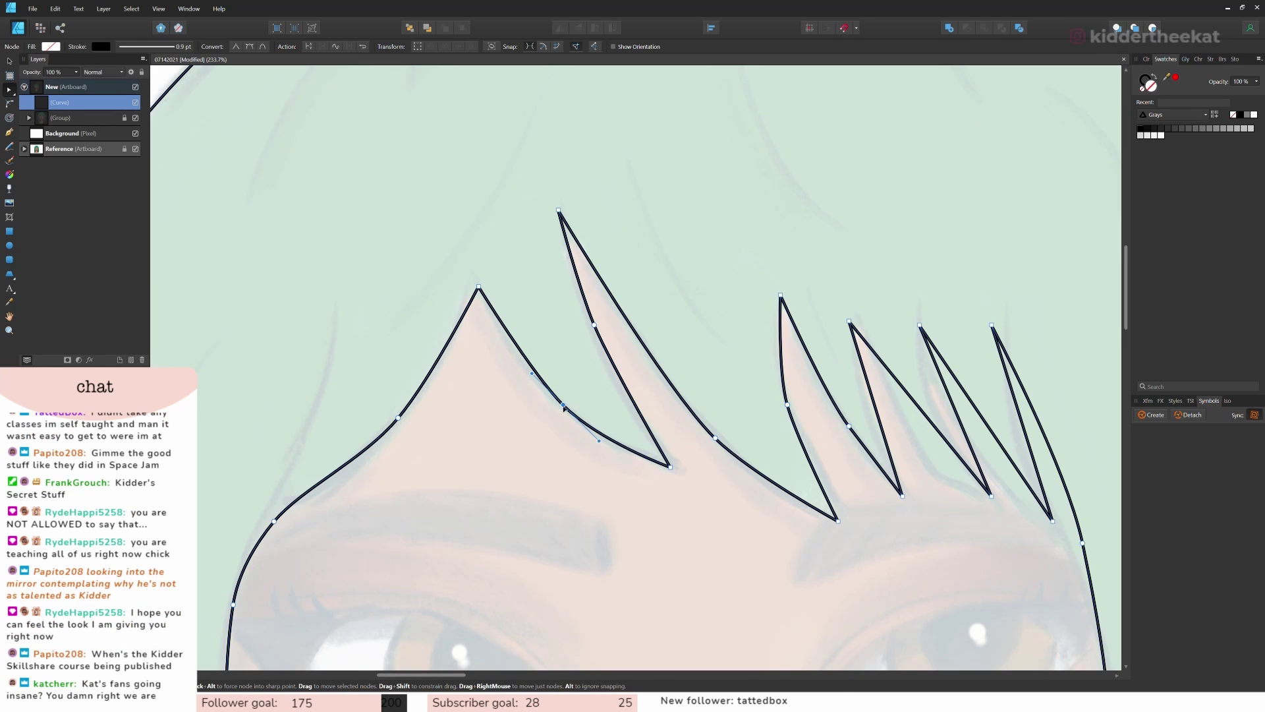
# Step: Add nodes along the edges of the remaining right bang strands and bend them into curves
pyautogui.hscroll(5, 563, 406)
pyautogui.click(532, 410)
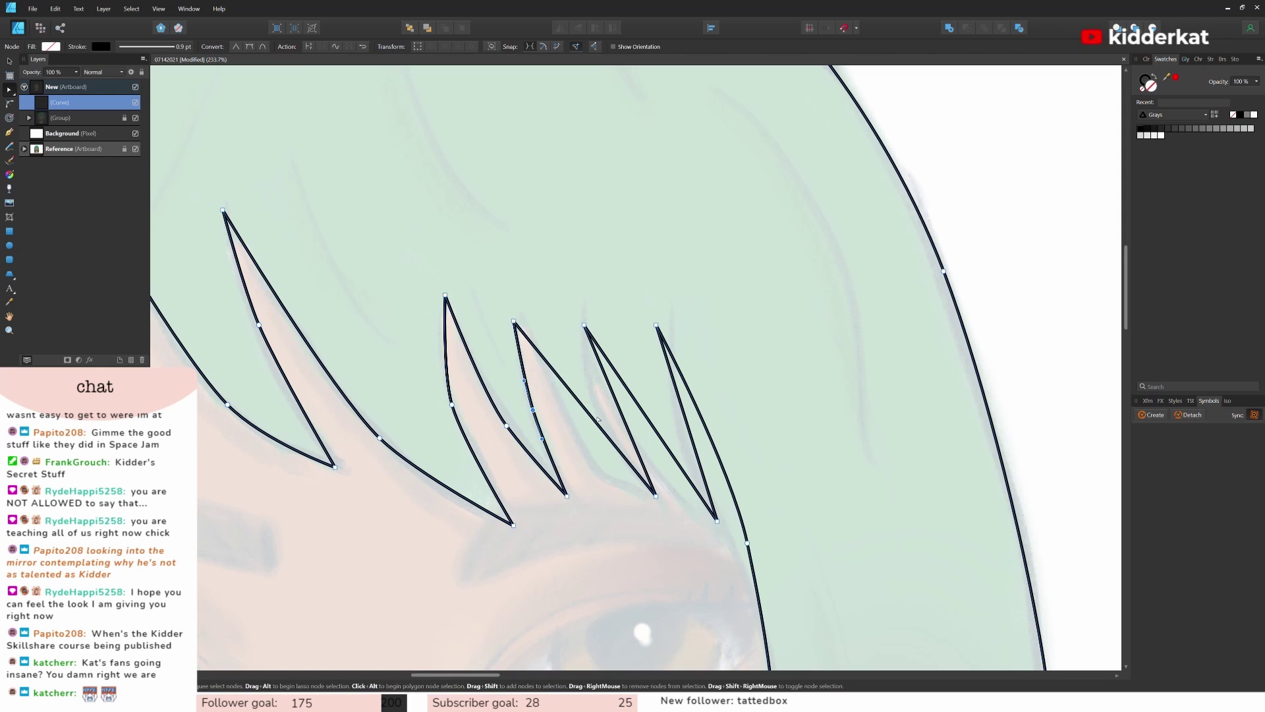
pyautogui.moveTo(598, 419); pyautogui.dragTo(670, 425)
pyautogui.click(656, 430)
pyautogui.click(687, 426)
# Step: Nudge the hair outline's crown peak and the node on its upper right curve onto the guide
pyautogui.scroll(-6, 667, 379)
pyautogui.scroll(3, 586, 260)
pyautogui.moveTo(531, 239); pyautogui.dragTo(532, 232)
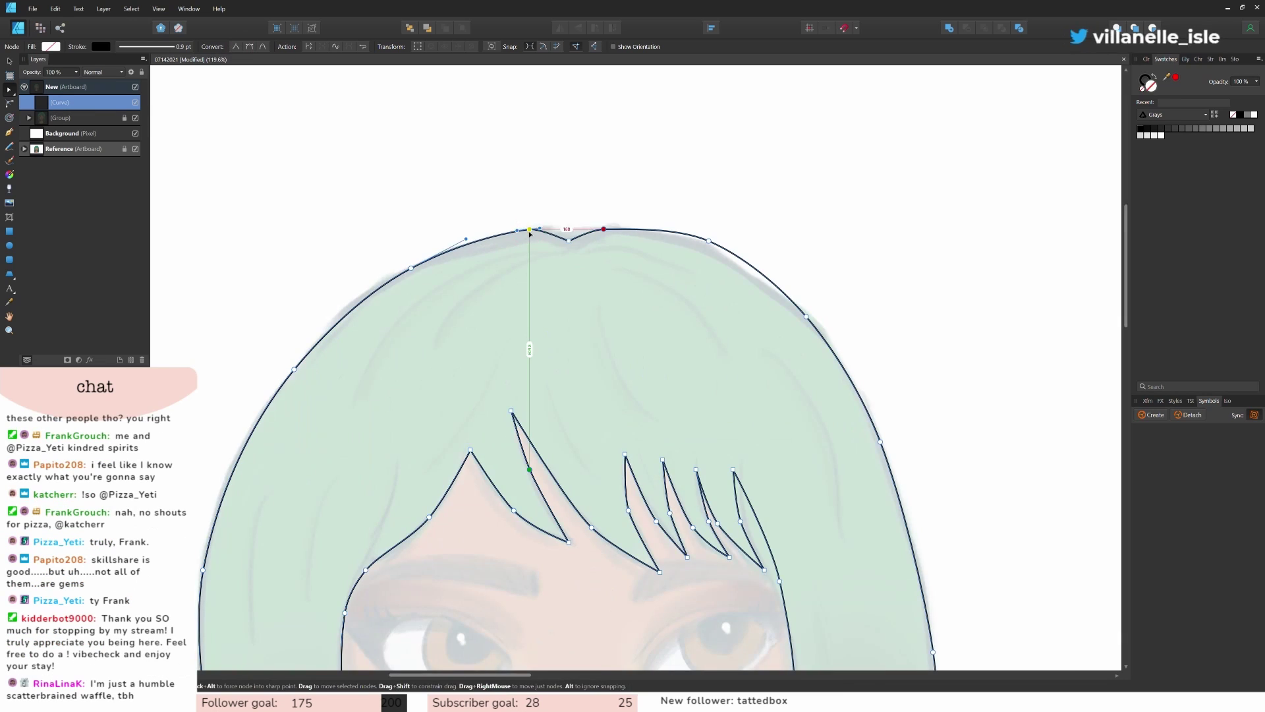
pyautogui.moveTo(713, 239); pyautogui.dragTo(706, 248)
pyautogui.scroll(-4, 961, 122)
pyautogui.scroll(5, 842, 418)
pyautogui.scroll(-3, 642, 587)
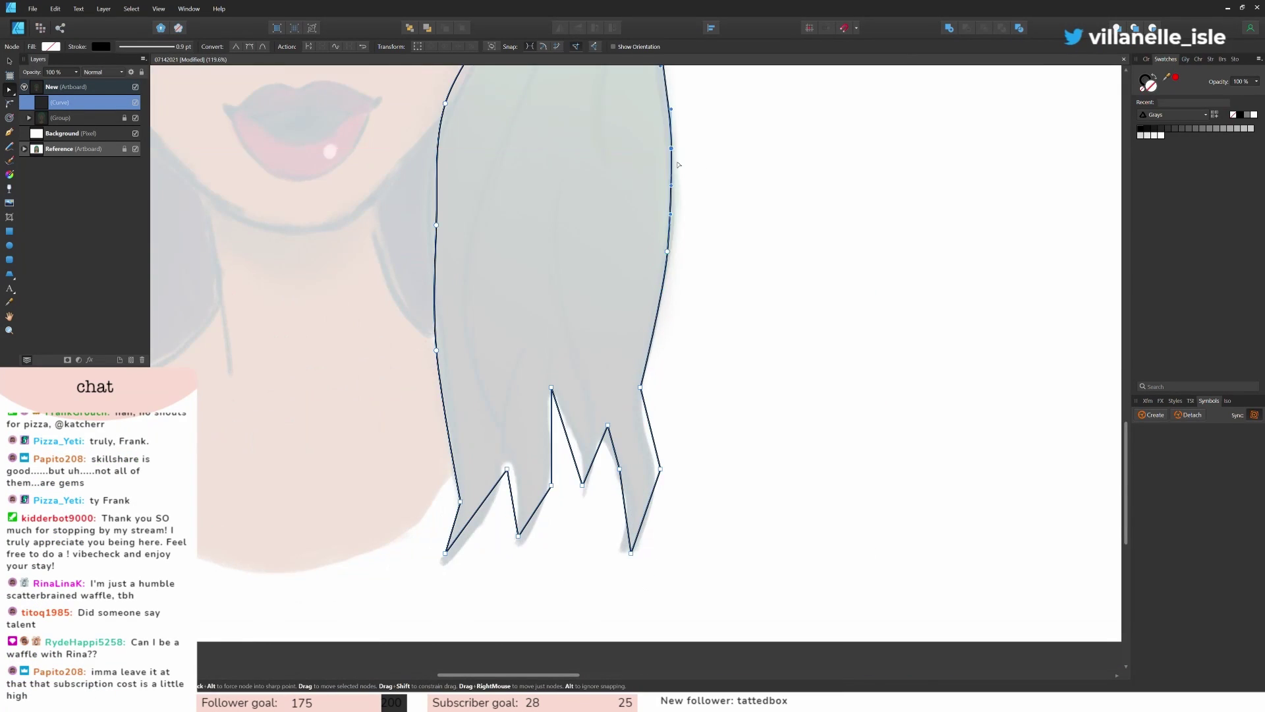
pyautogui.scroll(3, 462, 395)
pyautogui.click(428, 447)
pyautogui.click(841, 292)
pyautogui.scroll(-4, 841, 291)
pyautogui.scroll(4, 835, 457)
# Step: Curve the two inner strands at the end of the right-hand hair section with smooth nodes, and raise the notch beside them
pyautogui.click(486, 397)
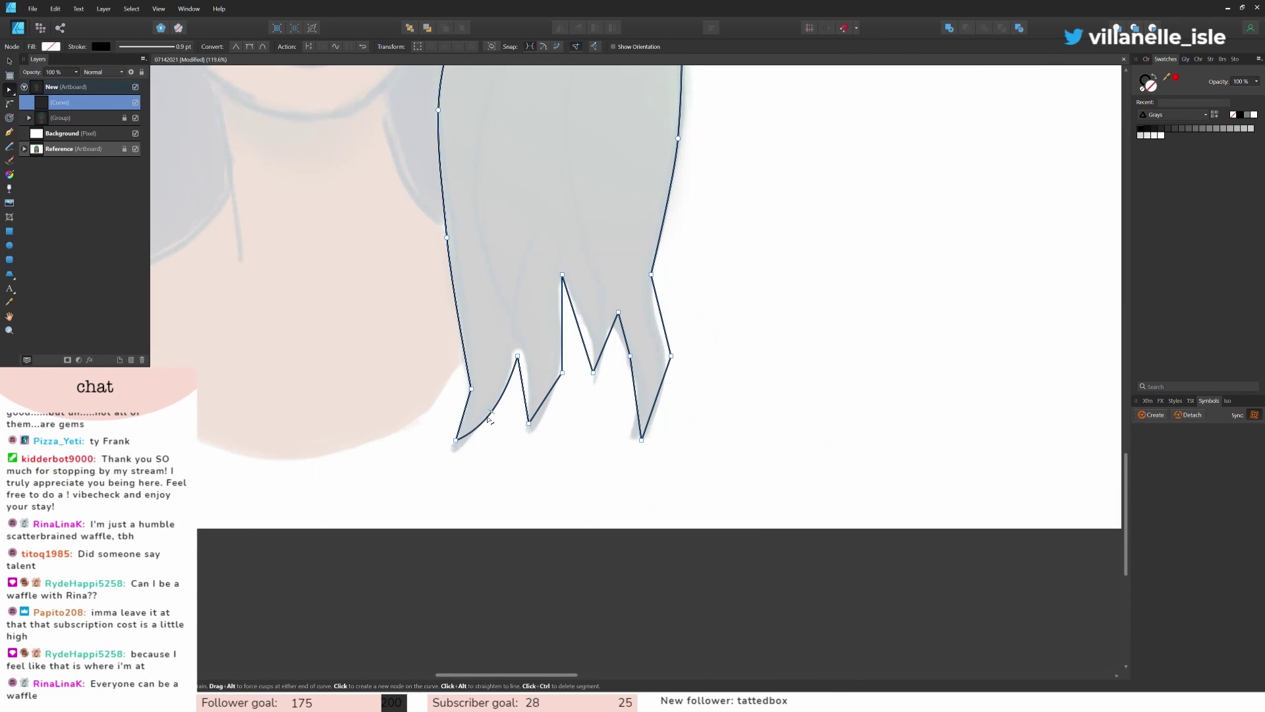
pyautogui.moveTo(484, 399); pyautogui.dragTo(529, 385)
pyautogui.click(562, 373)
pyautogui.click(249, 47)
pyautogui.moveTo(562, 274); pyautogui.dragTo(562, 261)
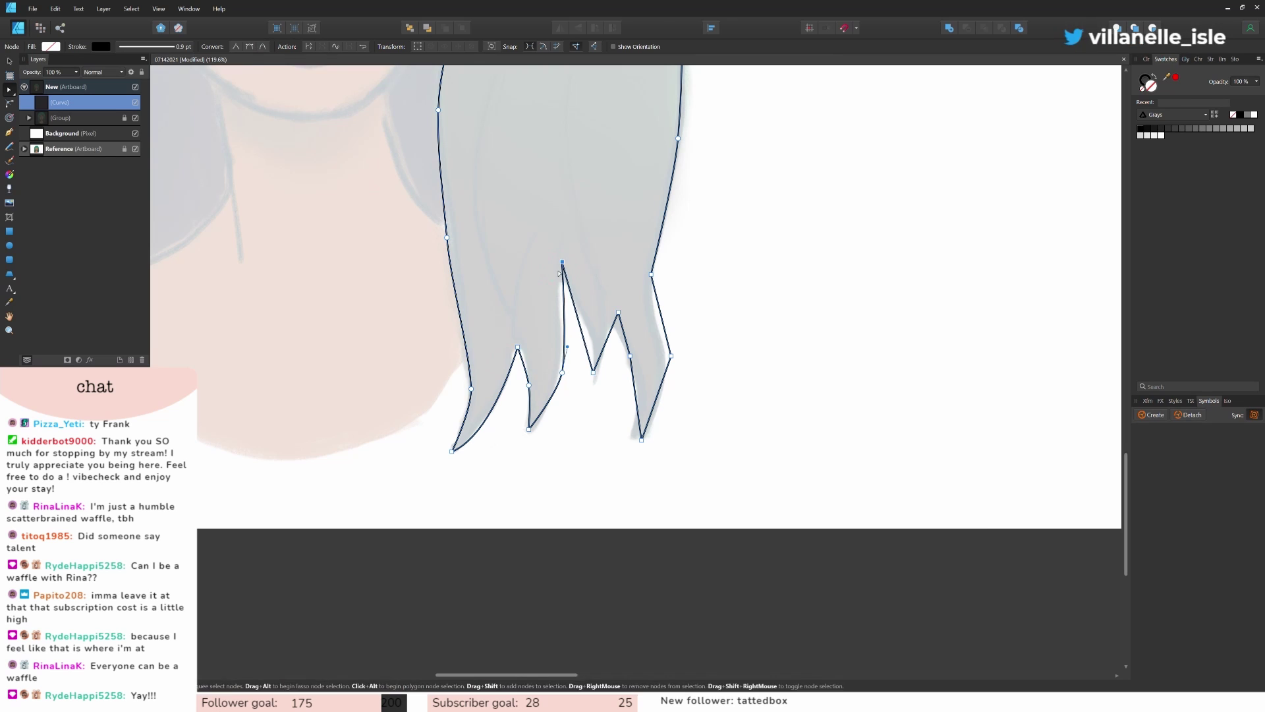
pyautogui.moveTo(562, 373); pyautogui.dragTo(558, 372)
# Step: Bend the edges of the short middle strand with added nodes, lower its tip and shift the neighbouring notch onto the guide
pyautogui.moveTo(582, 329); pyautogui.dragTo(588, 329)
pyautogui.moveTo(593, 373); pyautogui.dragTo(593, 385)
pyautogui.moveTo(618, 313); pyautogui.dragTo(612, 307)
pyautogui.click(605, 341)
pyautogui.click(250, 47)
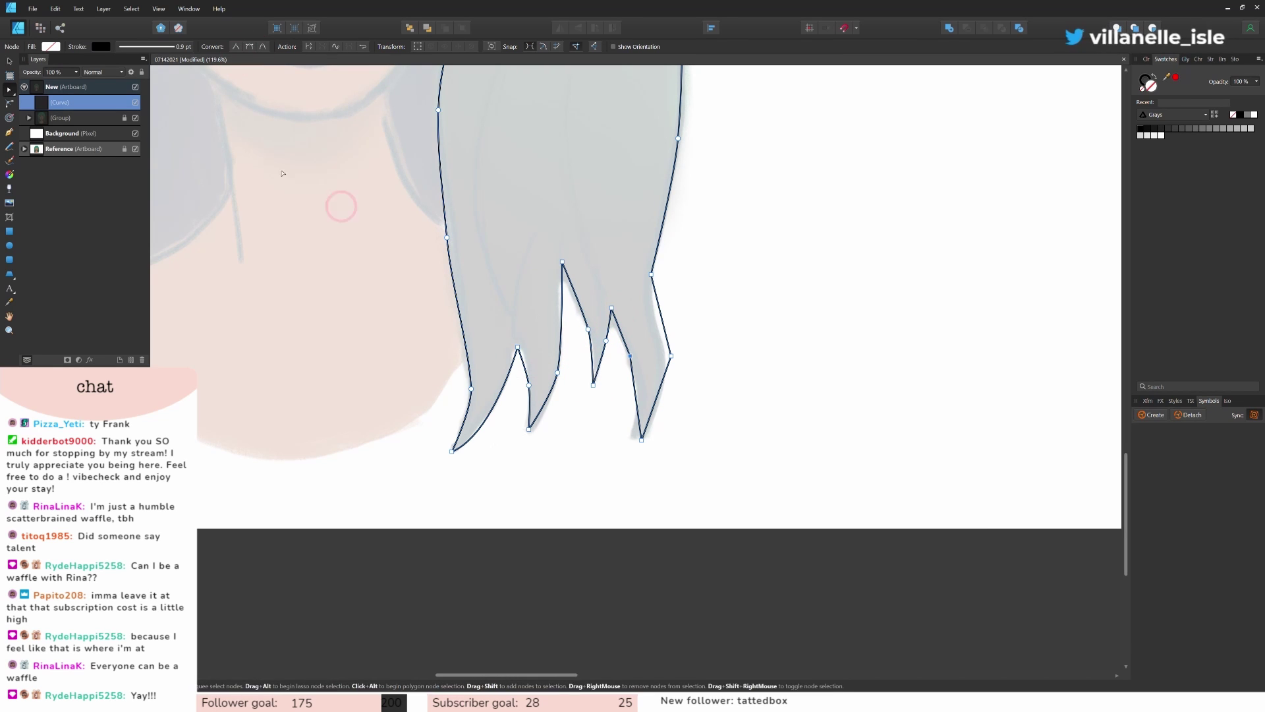
pyautogui.click(249, 47)
pyautogui.hotkey('ctrl', 'z')
# Step: Reposition the outermost strand's tip and outer nodes on the guide, and smooth its outer edge into a curve
pyautogui.moveTo(641, 439); pyautogui.dragTo(637, 435)
pyautogui.moveTo(642, 259); pyautogui.dragTo(651, 287)
pyautogui.click(249, 47)
pyautogui.moveTo(671, 367); pyautogui.dragTo(666, 373)
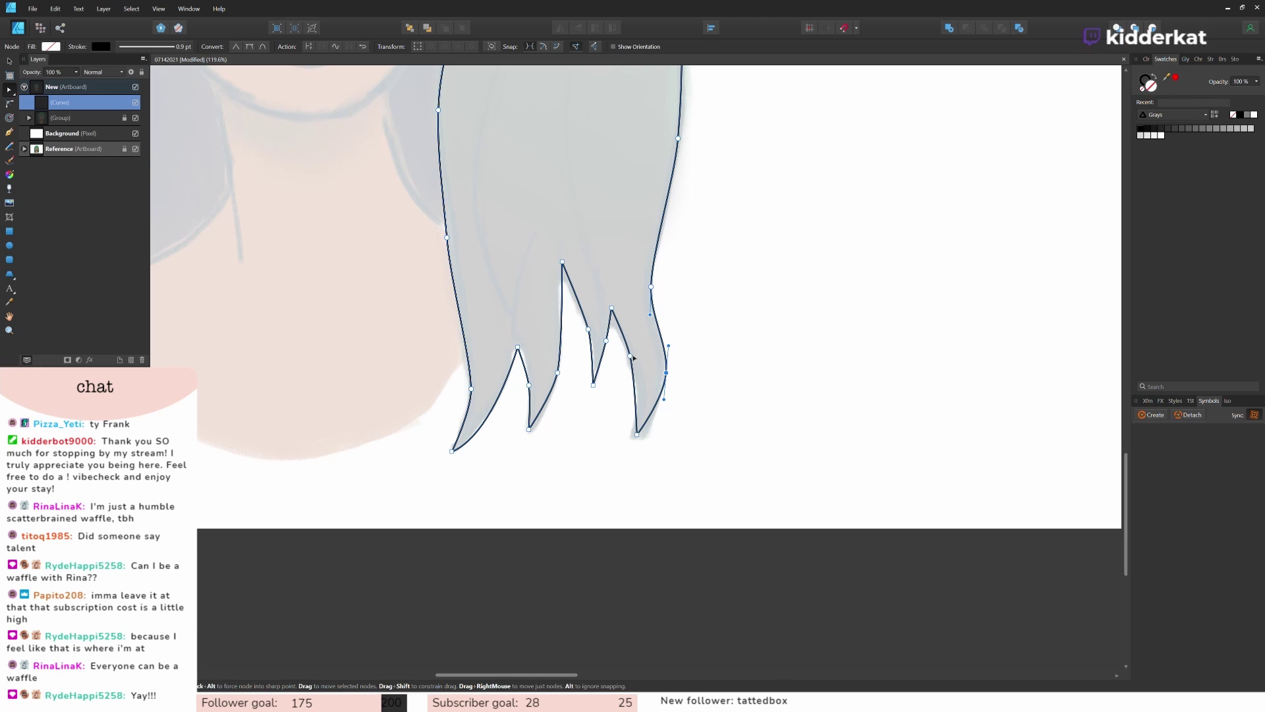
# Step: Pull a thin pointed gap up at the left end of the bangs and curve its edges with added nodes
pyautogui.scroll(-4, 678, 330)
pyautogui.scroll(4, 703, 337)
pyautogui.scroll(6, 469, 321)
pyautogui.moveTo(361, 274); pyautogui.dragTo(402, 132)
pyautogui.click(249, 46)
pyautogui.click(362, 266)
pyautogui.click(236, 46)
pyautogui.moveTo(426, 173); pyautogui.dragTo(359, 274)
pyautogui.click(236, 46)
pyautogui.moveTo(381, 203); pyautogui.dragTo(381, 216)
pyautogui.hotkey('ctrl', 'z')
pyautogui.moveTo(452, 207); pyautogui.dragTo(453, 212)
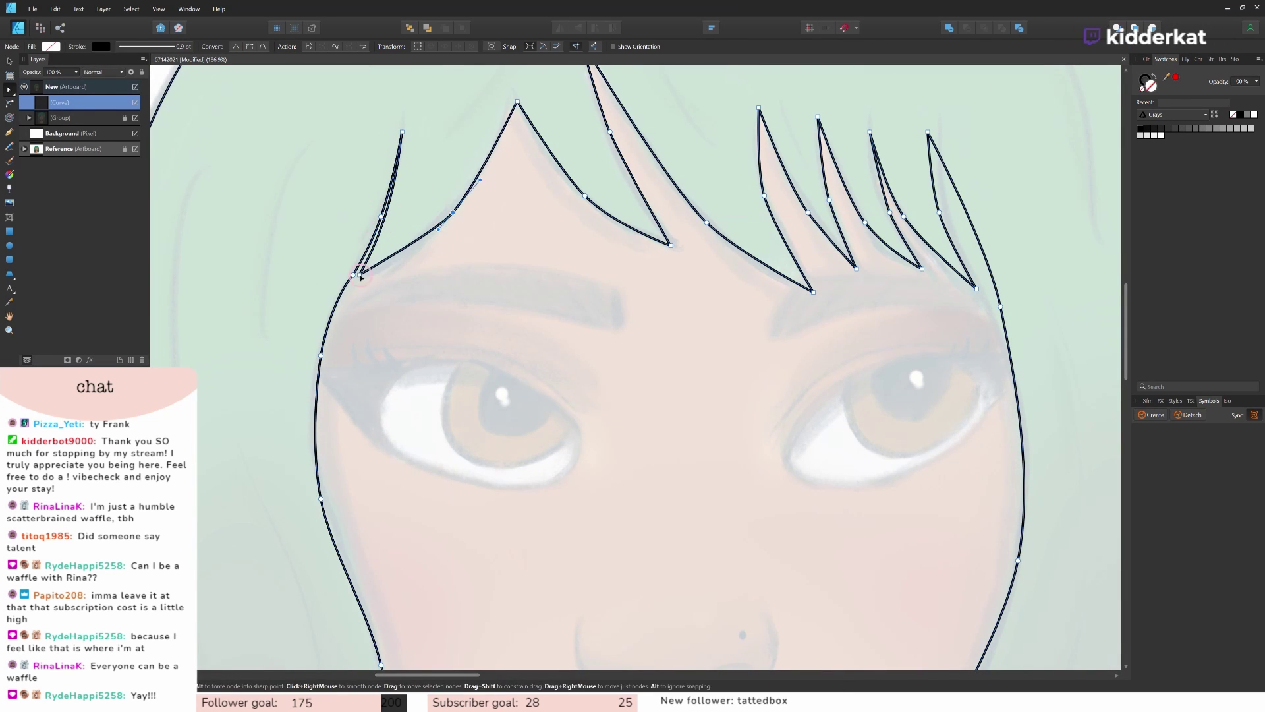
# Step: Check the hair outline with the tracing group hidden, show the group again, and rename the hair curve's layer as hair
pyautogui.scroll(-6, 622, 330)
pyautogui.click(98, 133)
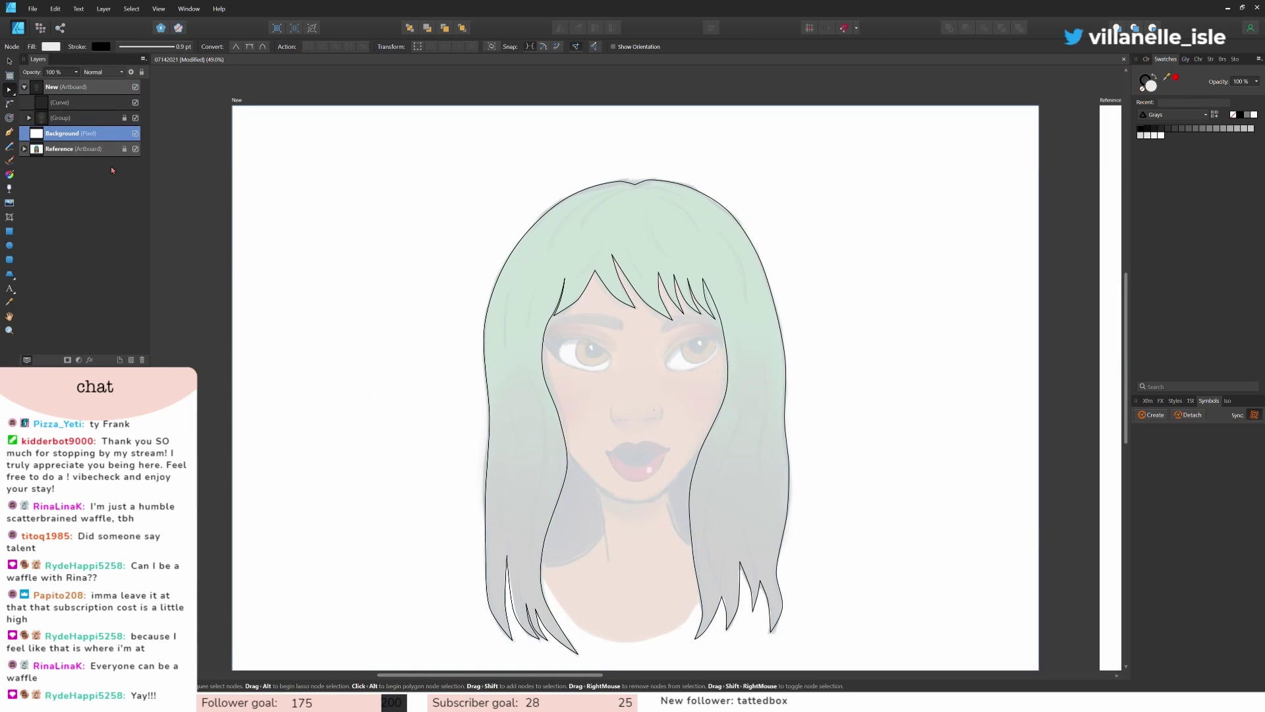
pyautogui.click(136, 118)
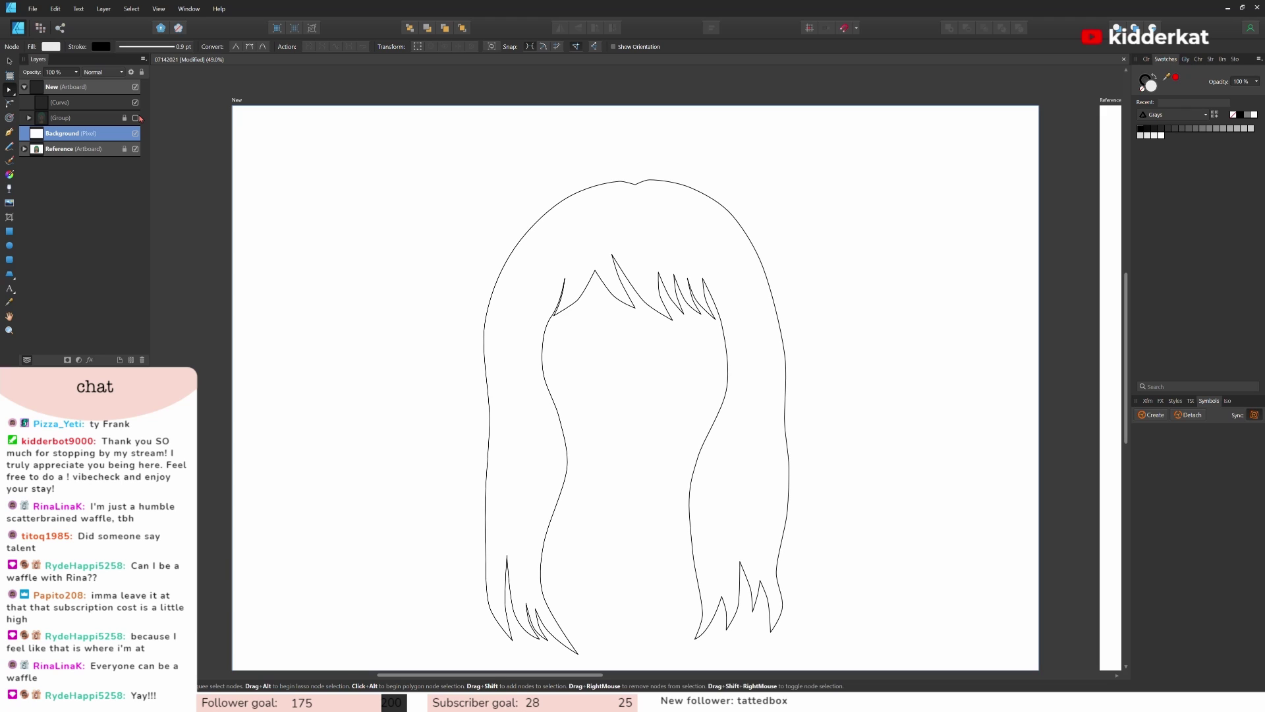
pyautogui.click(136, 118)
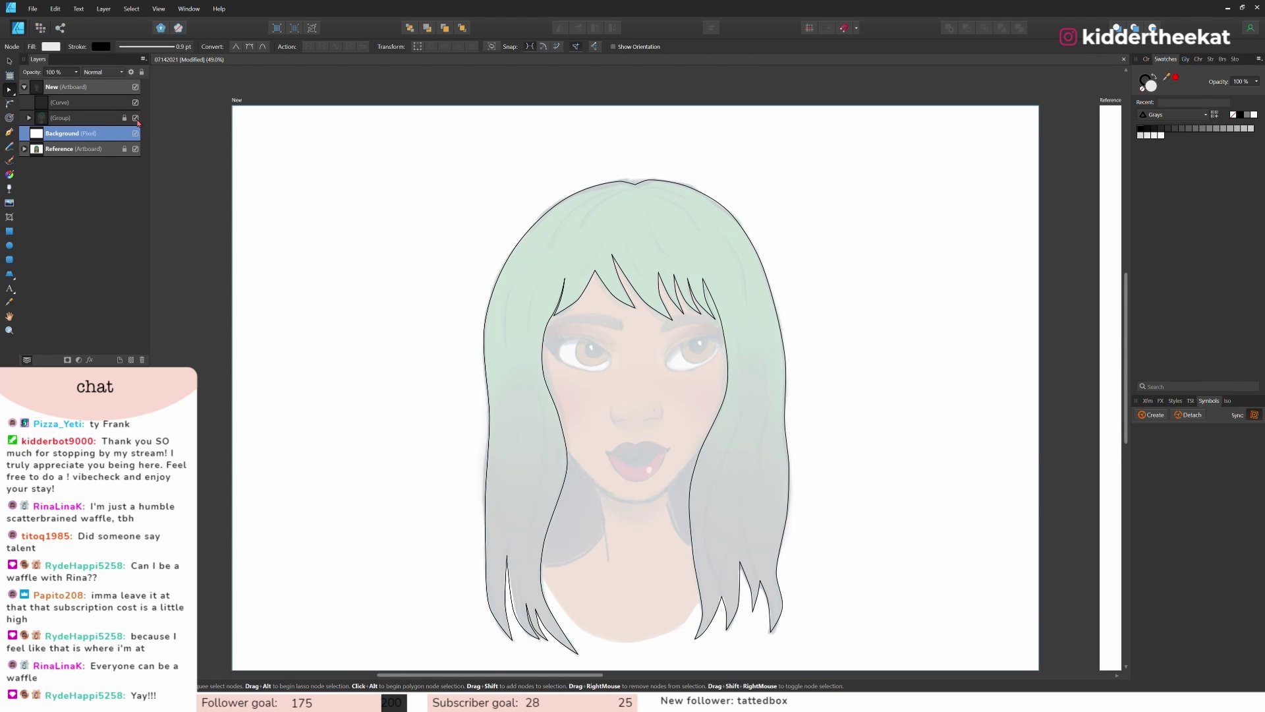
pyautogui.doubleClick(69, 103)
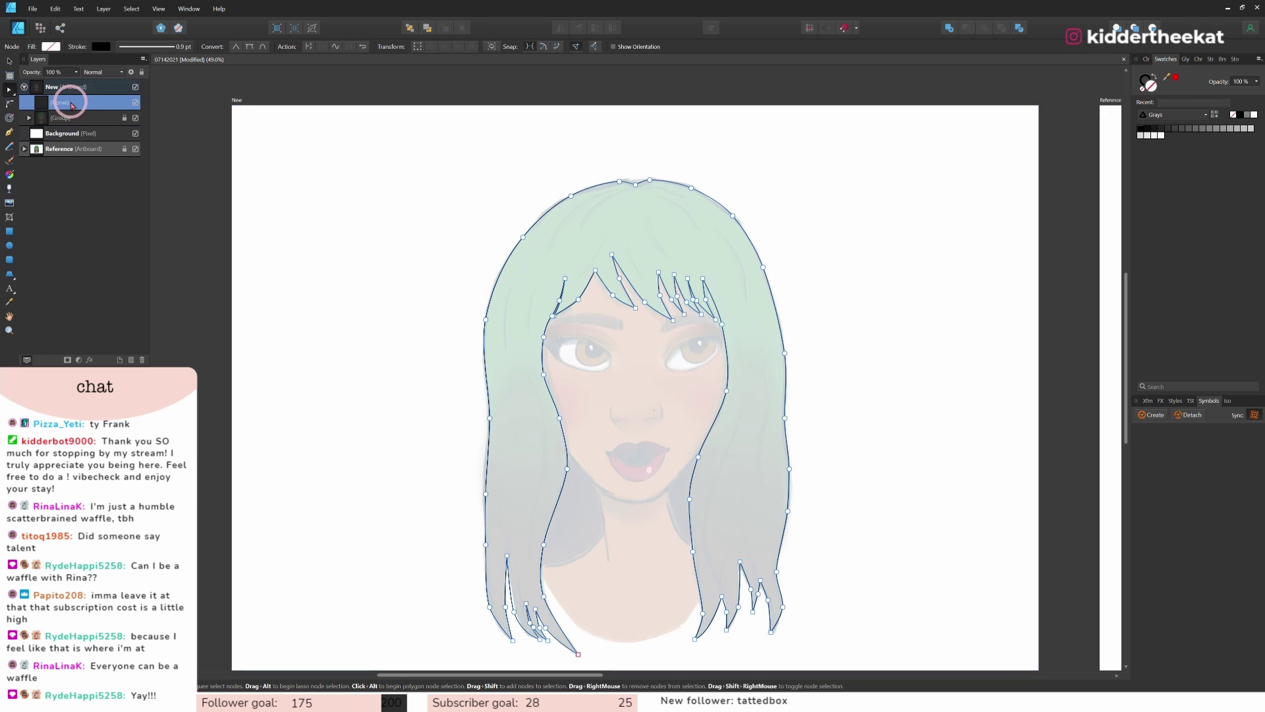
pyautogui.write('hair')
pyautogui.press('Return')
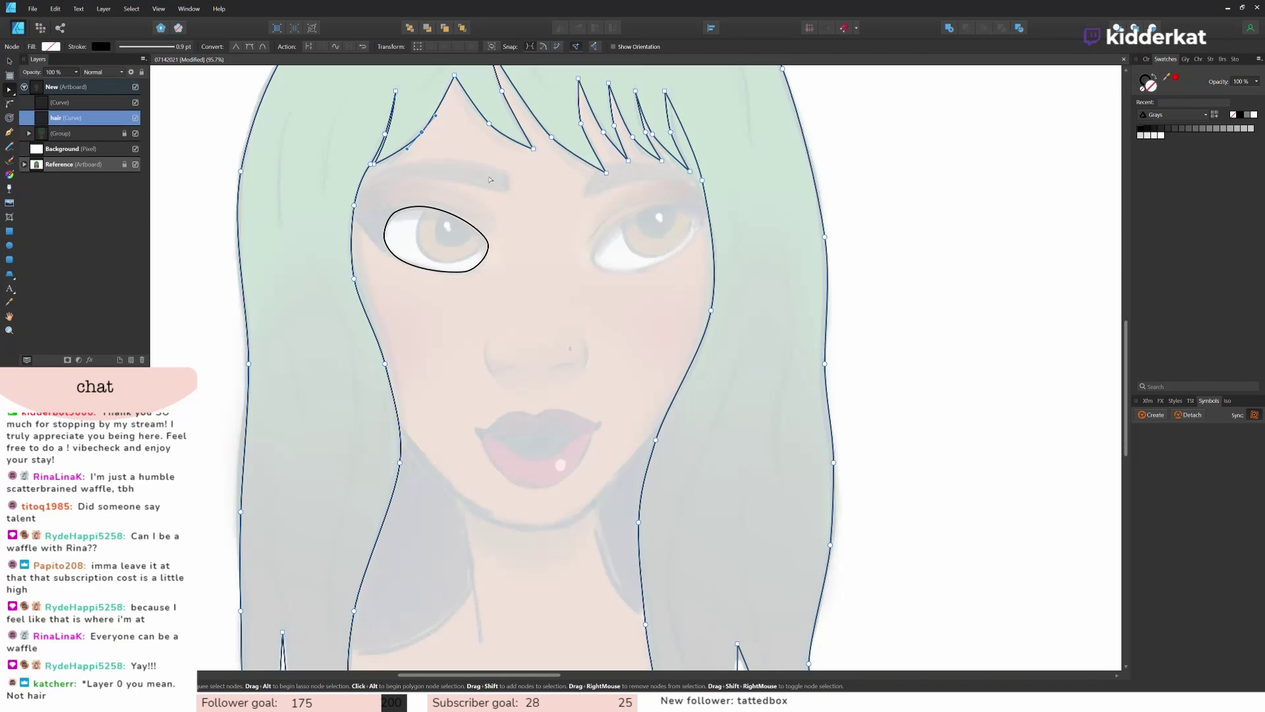
pyautogui.click(510, 208)
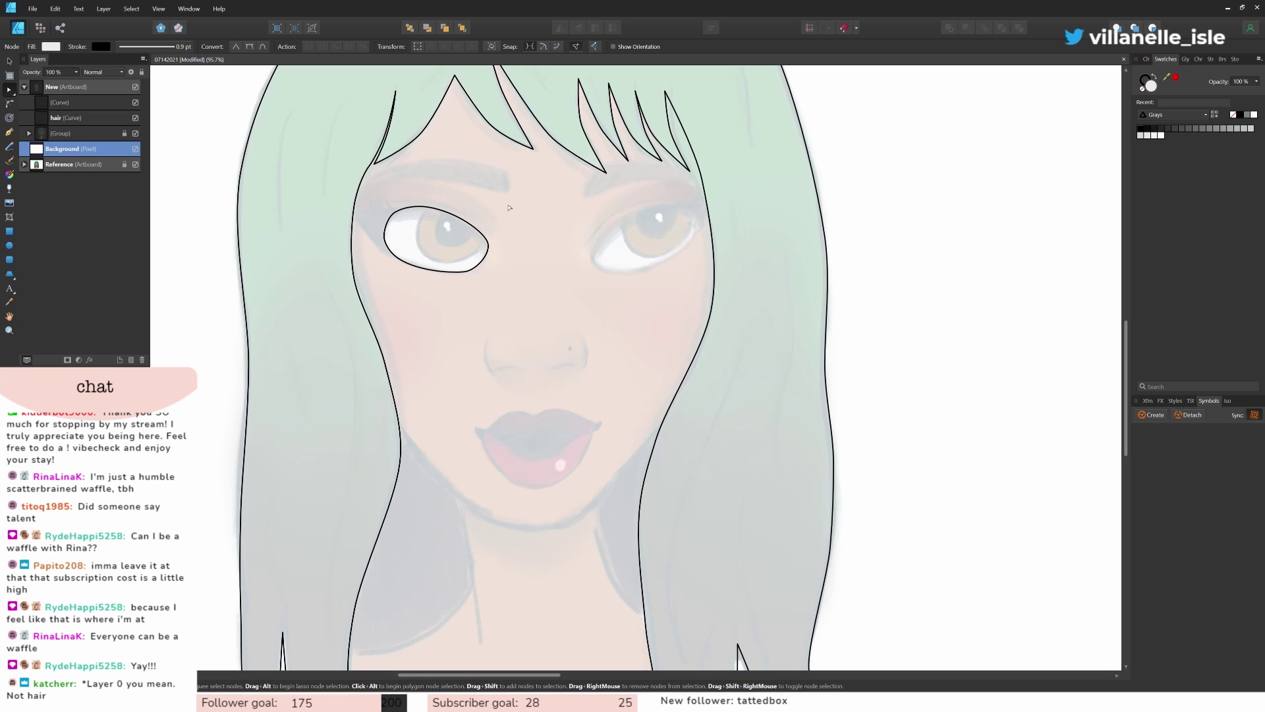
pyautogui.click(9, 245)
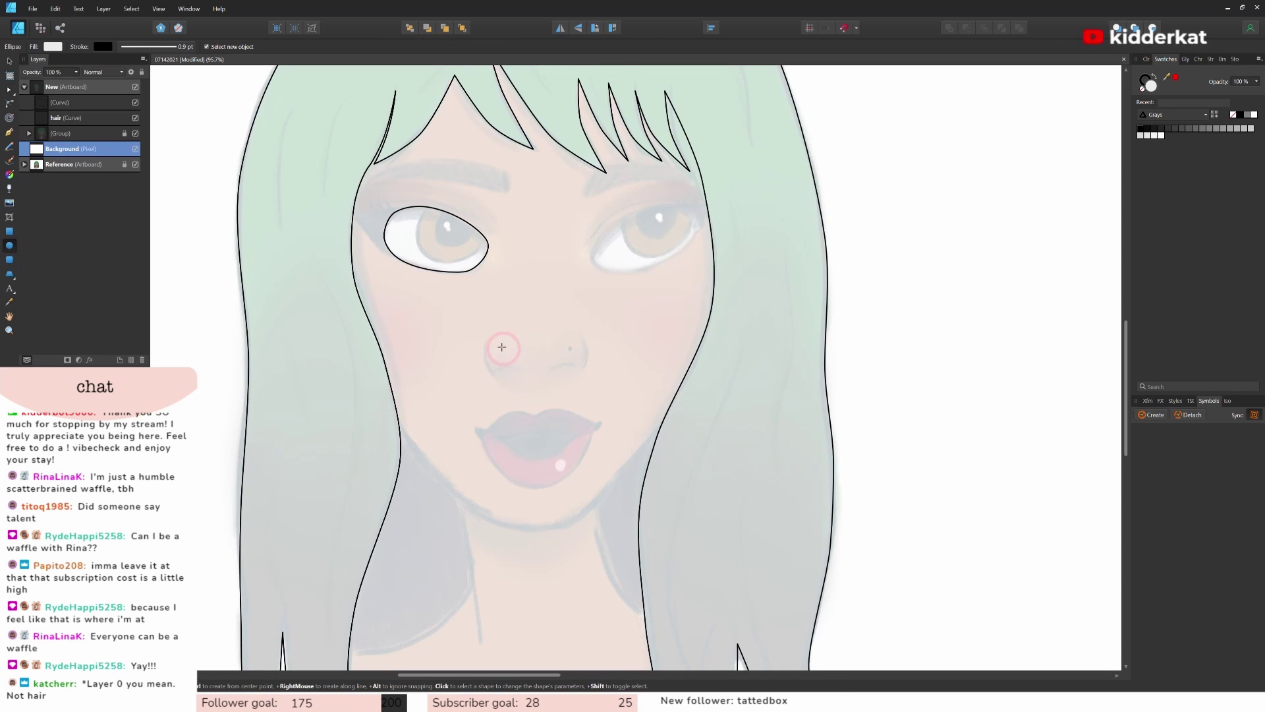
pyautogui.moveTo(469, 297); pyautogui.dragTo(572, 408)
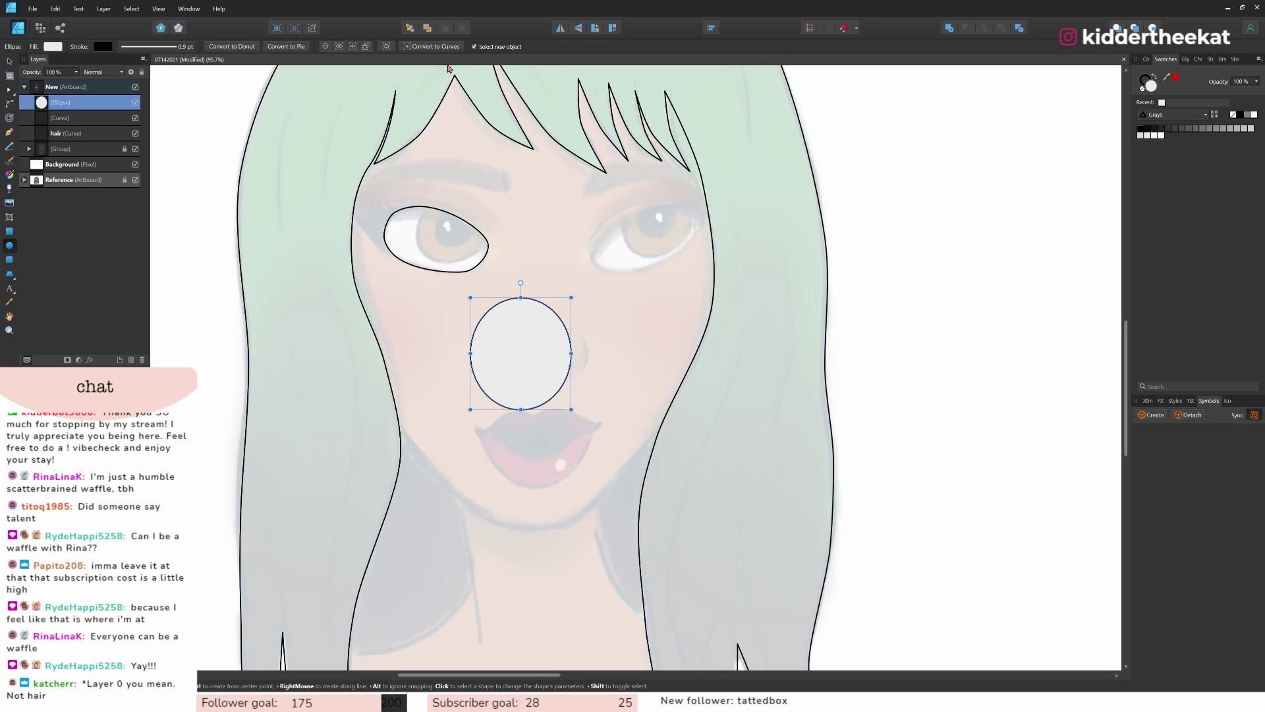
pyautogui.click(431, 47)
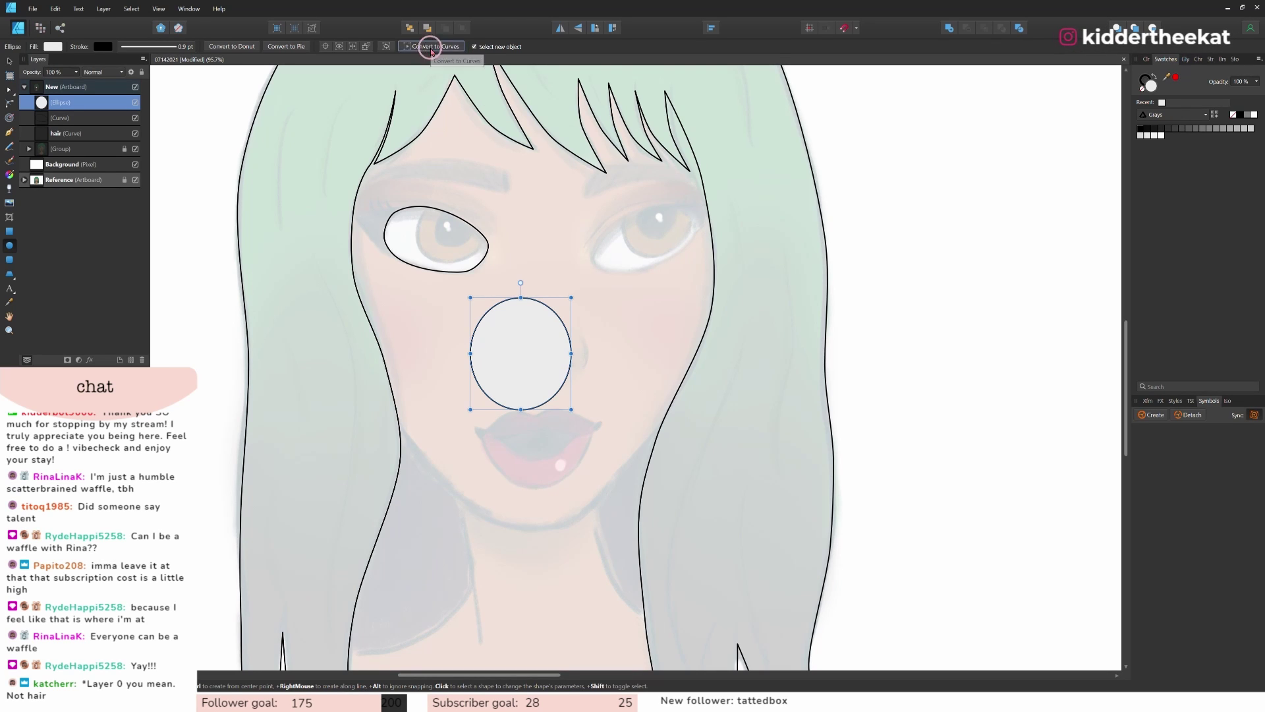
pyautogui.click(10, 88)
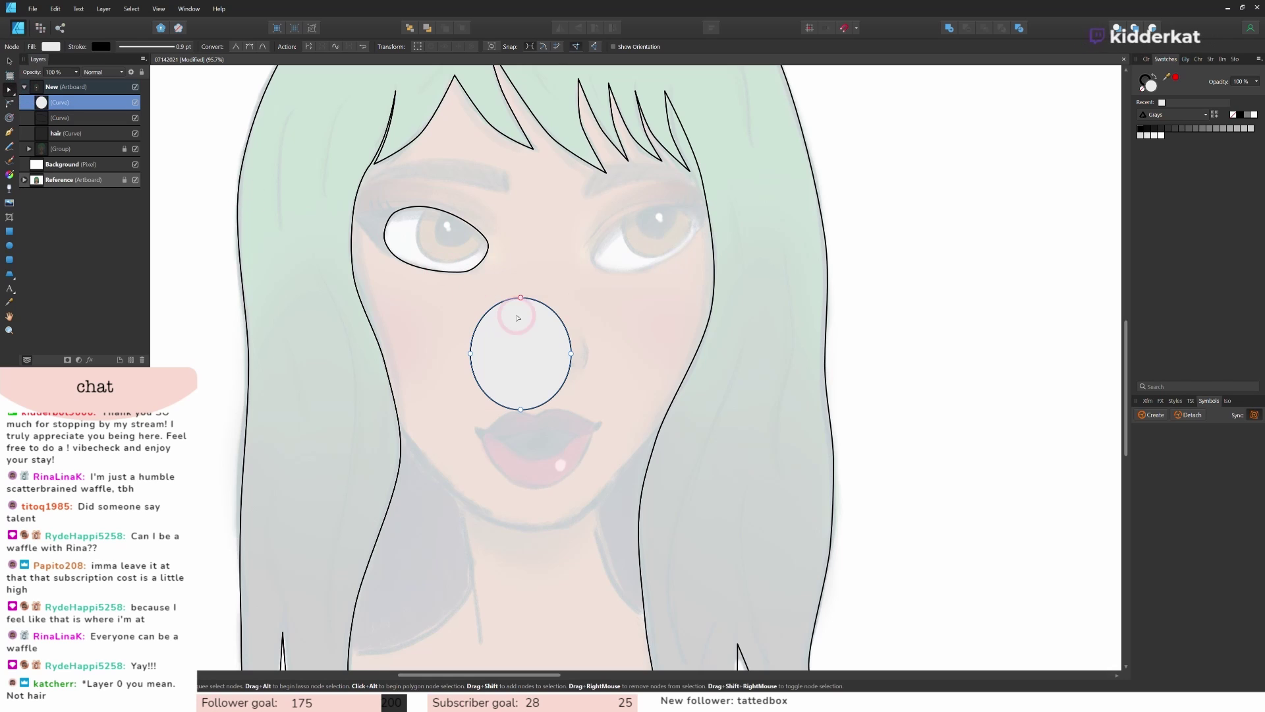
pyautogui.moveTo(520, 297)
pyautogui.mouseDown()
pyautogui.moveTo(525, 361)
pyautogui.moveTo(528, 307)
pyautogui.mouseUp()
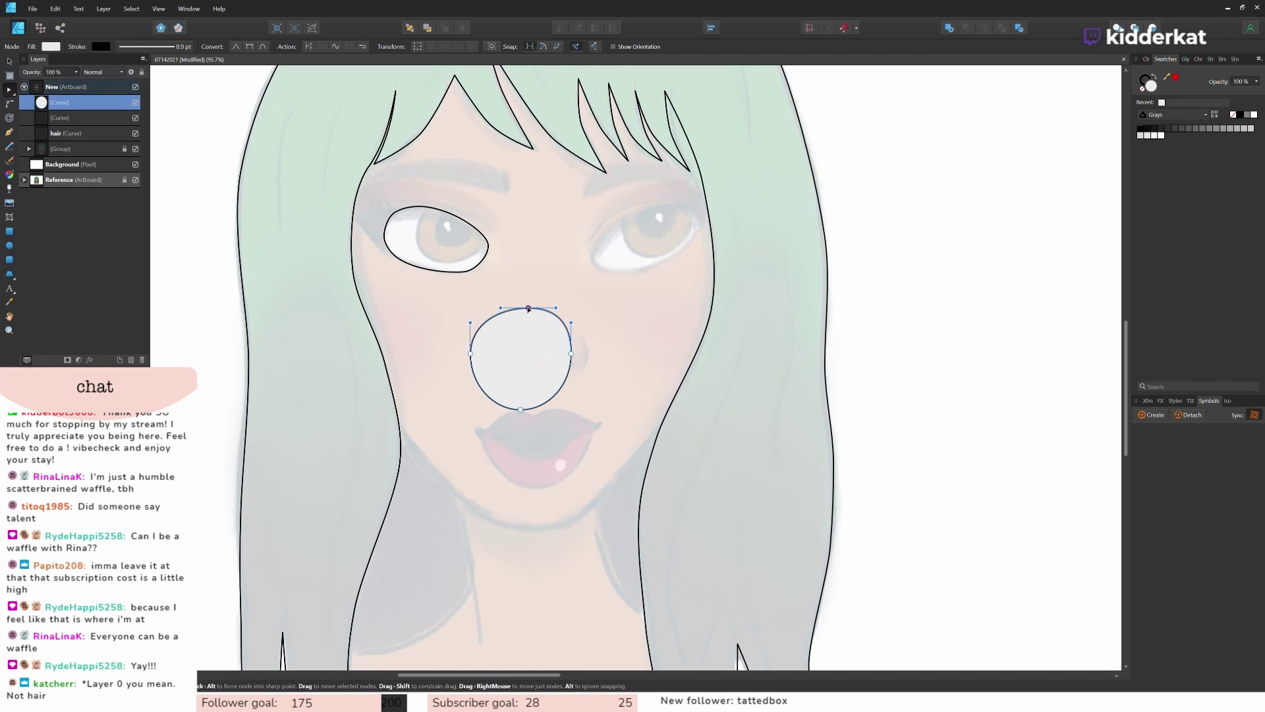
pyautogui.moveTo(506, 354); pyautogui.dragTo(493, 354)
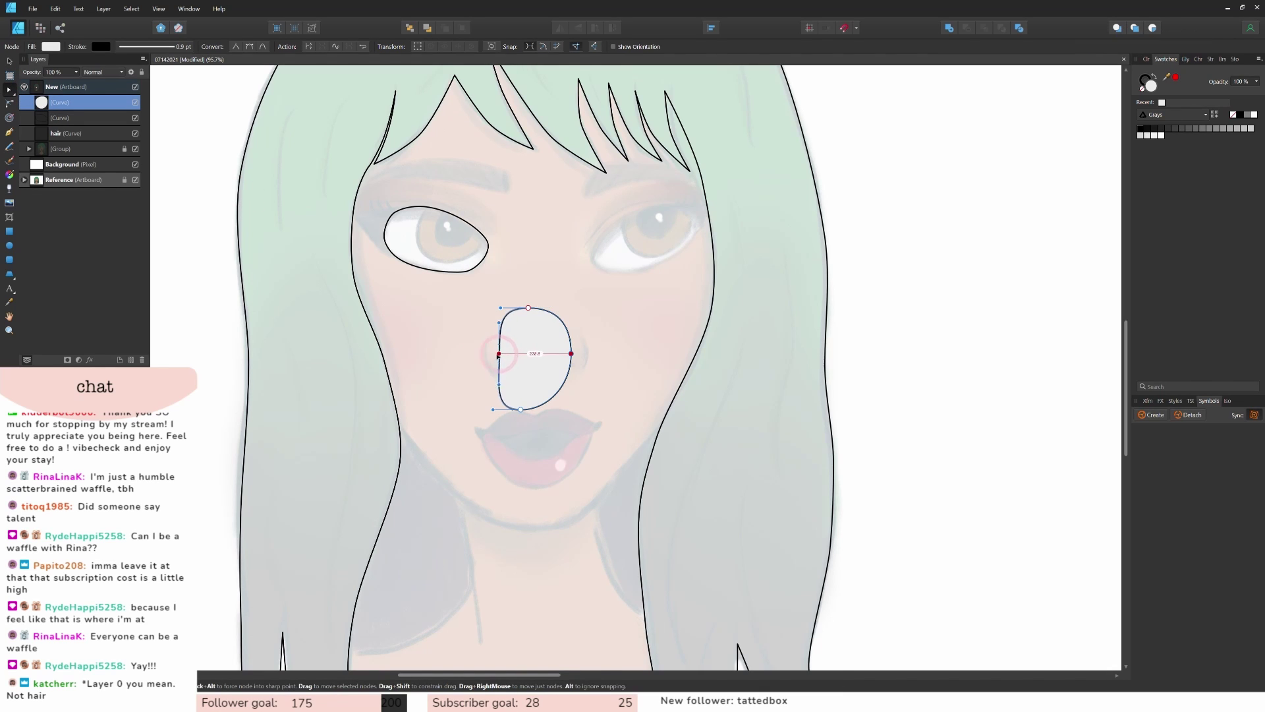
pyautogui.click(96, 108)
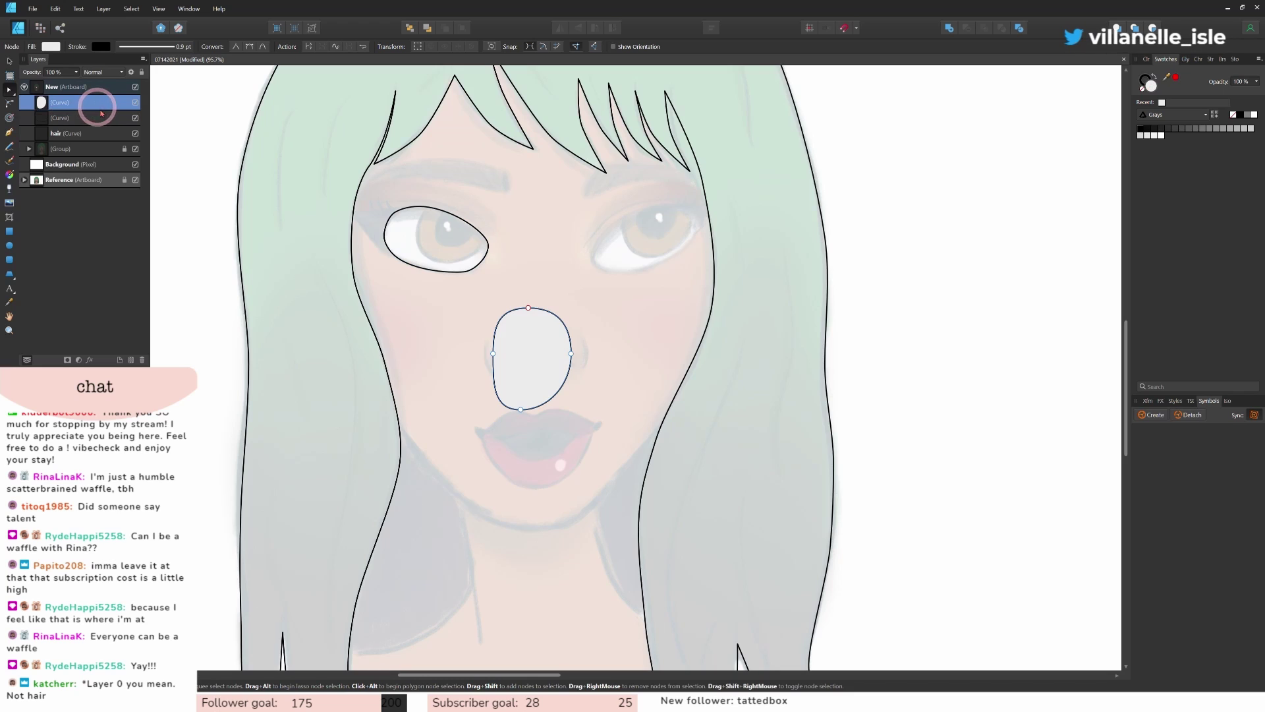
pyautogui.press('Delete')
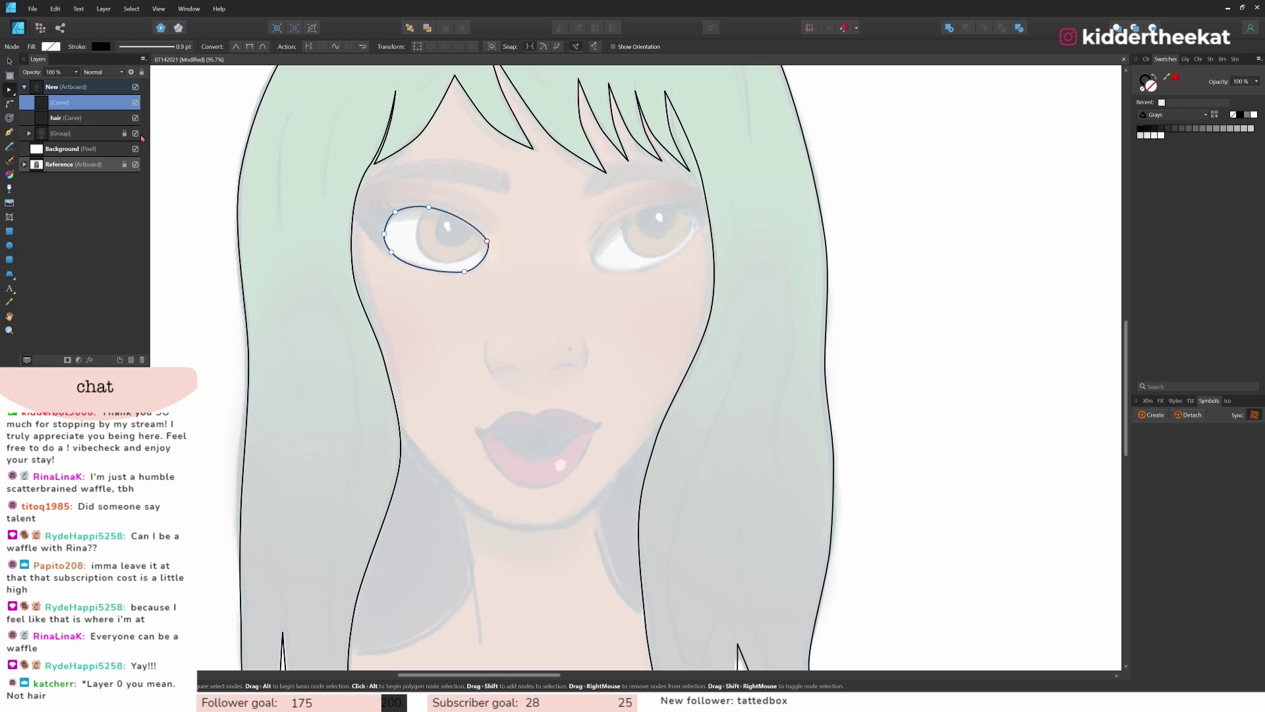
# Step: Refine the left eye outline by lowering its upper lid node and lengthening the handle of the lower lid node near the inner corner
pyautogui.scroll(3, 444, 249)
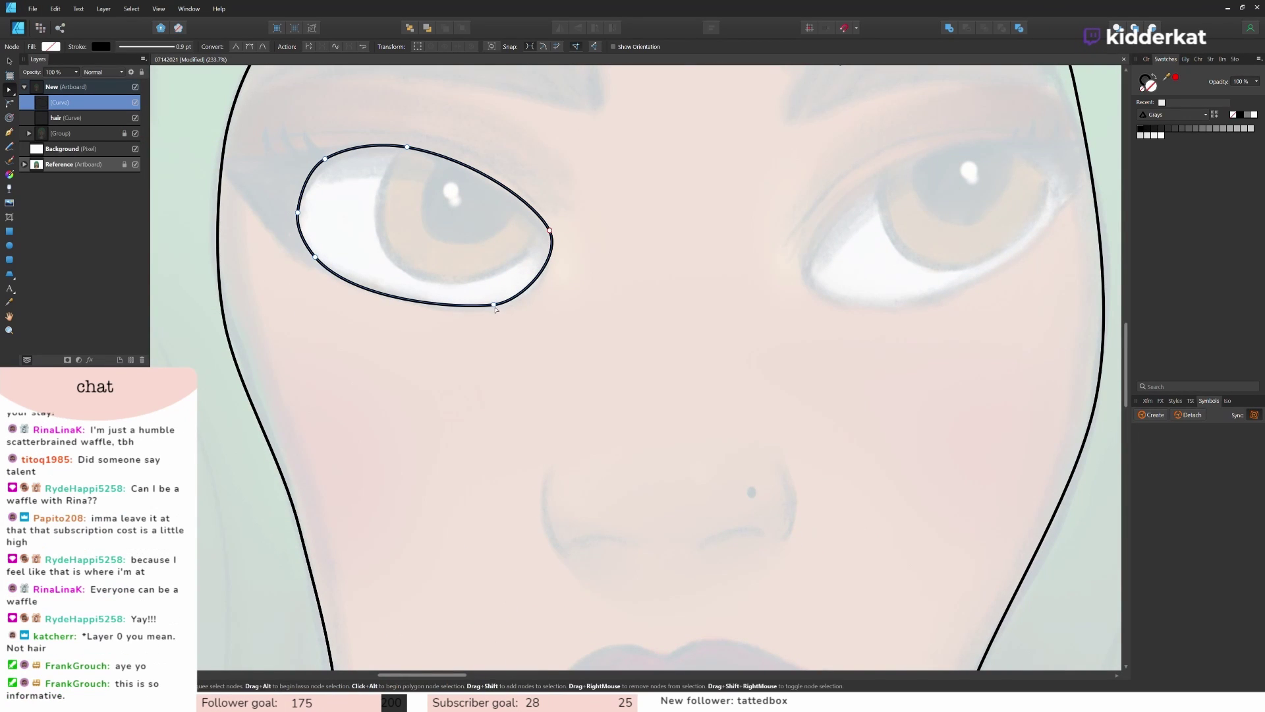
pyautogui.click(493, 305)
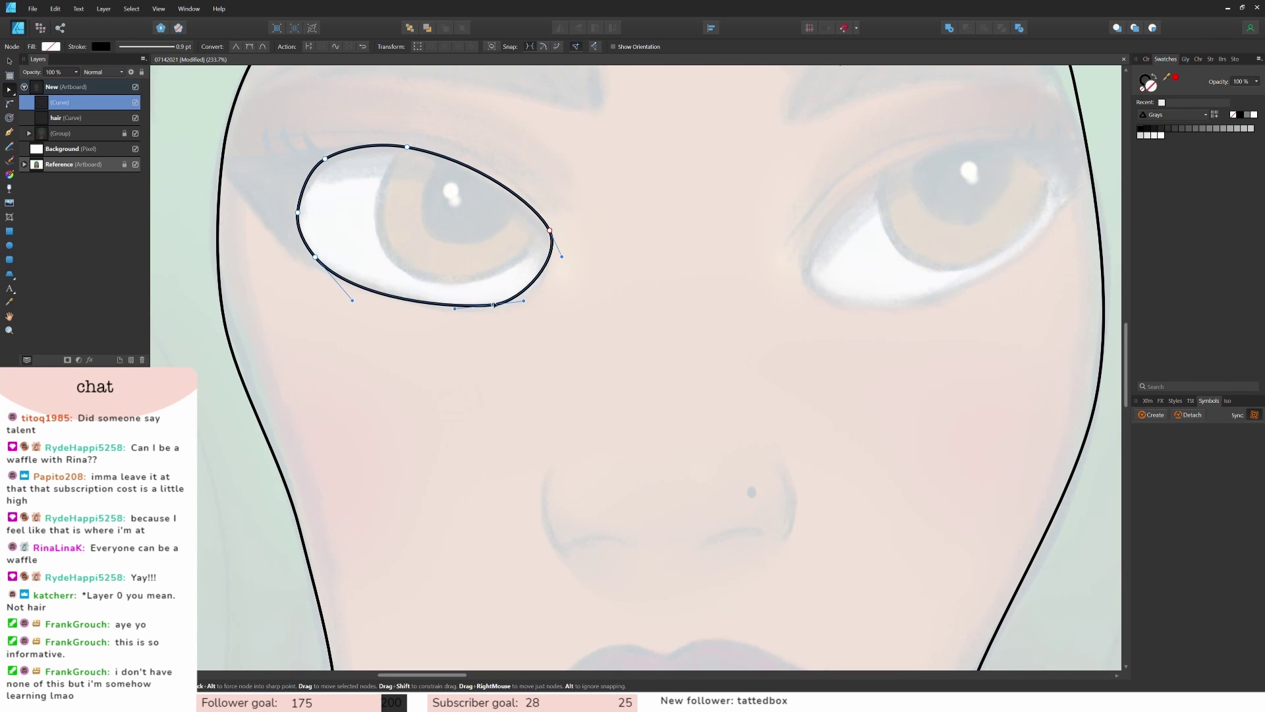
pyautogui.moveTo(407, 146); pyautogui.dragTo(407, 151)
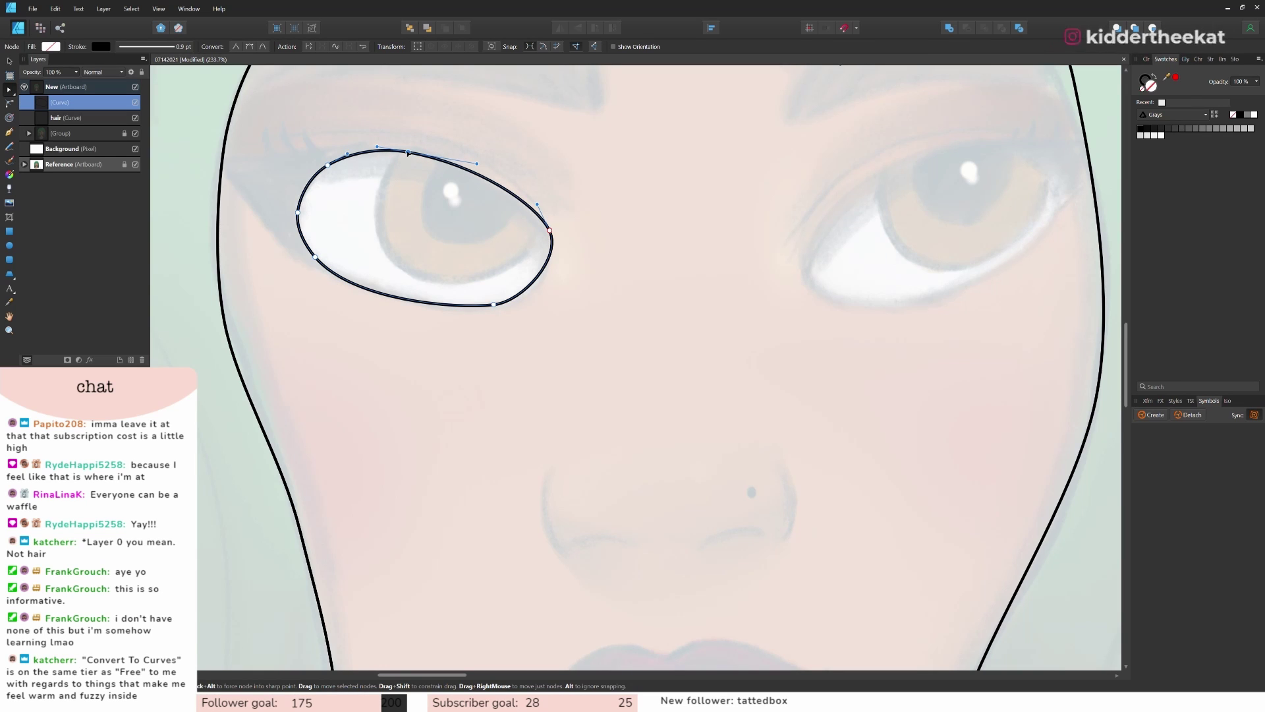
pyautogui.click(494, 306)
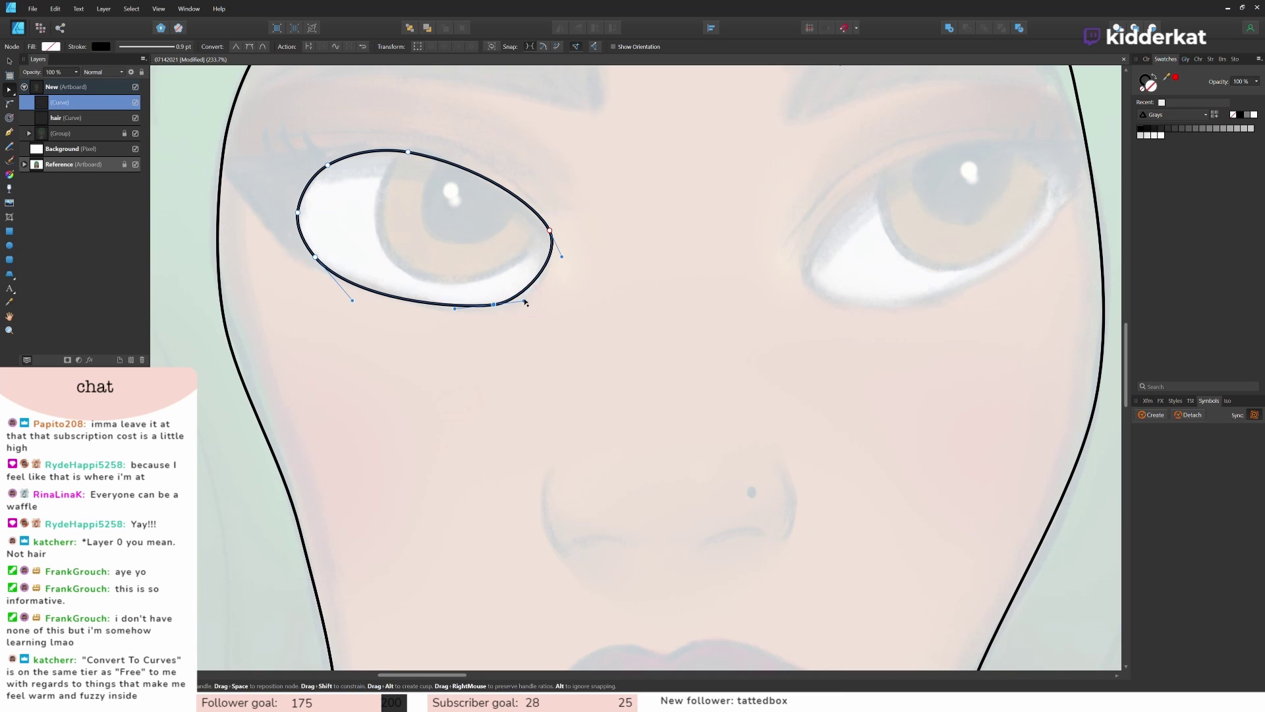
pyautogui.moveTo(526, 302); pyautogui.dragTo(497, 307)
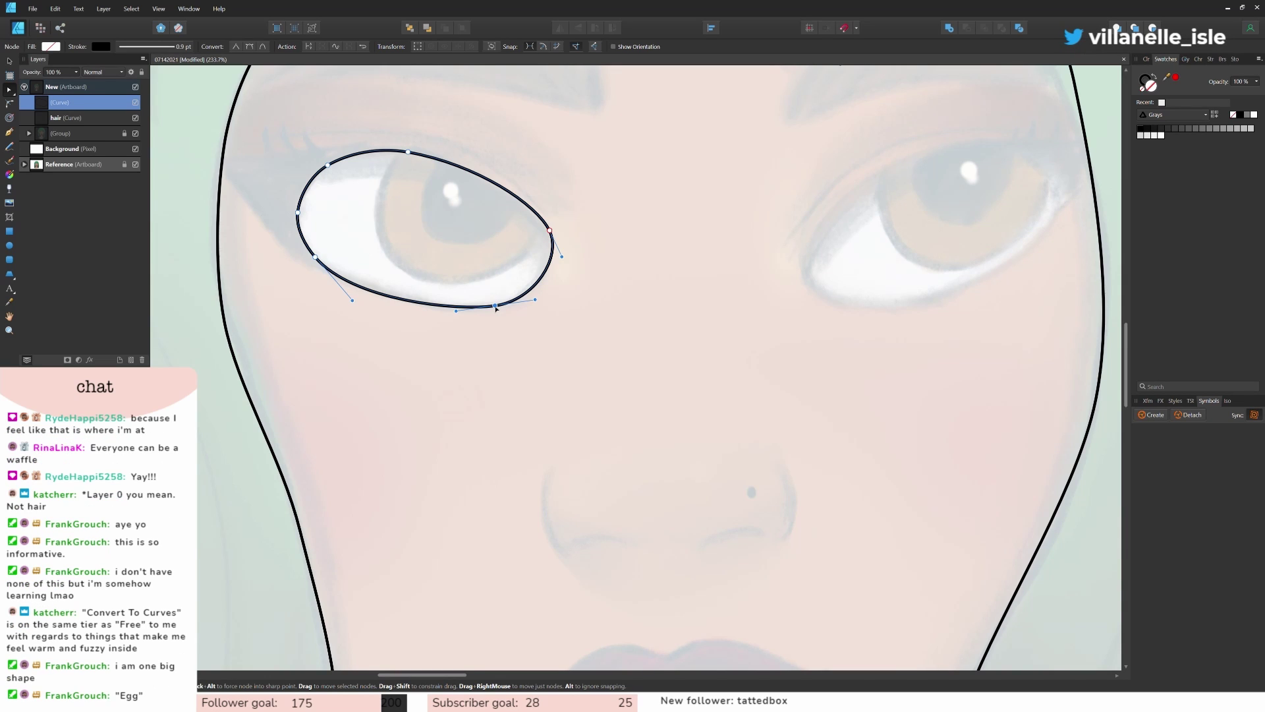
pyautogui.click(712, 346)
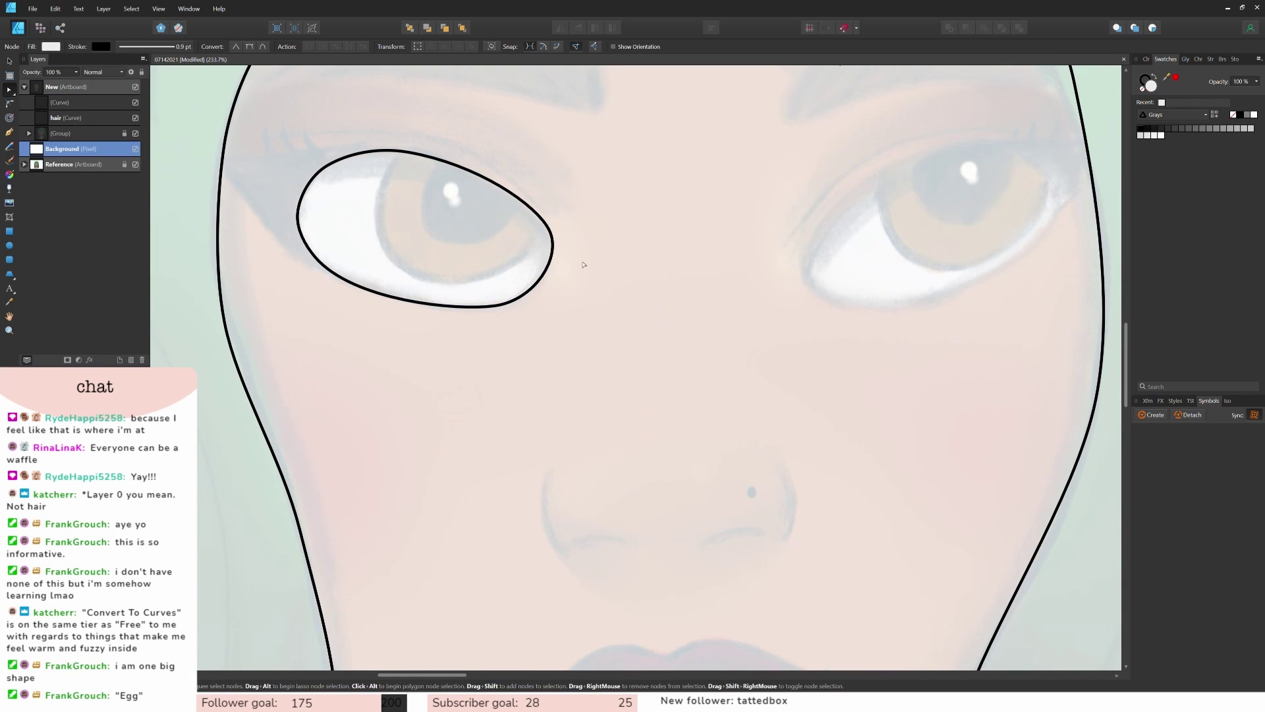
pyautogui.click(136, 101)
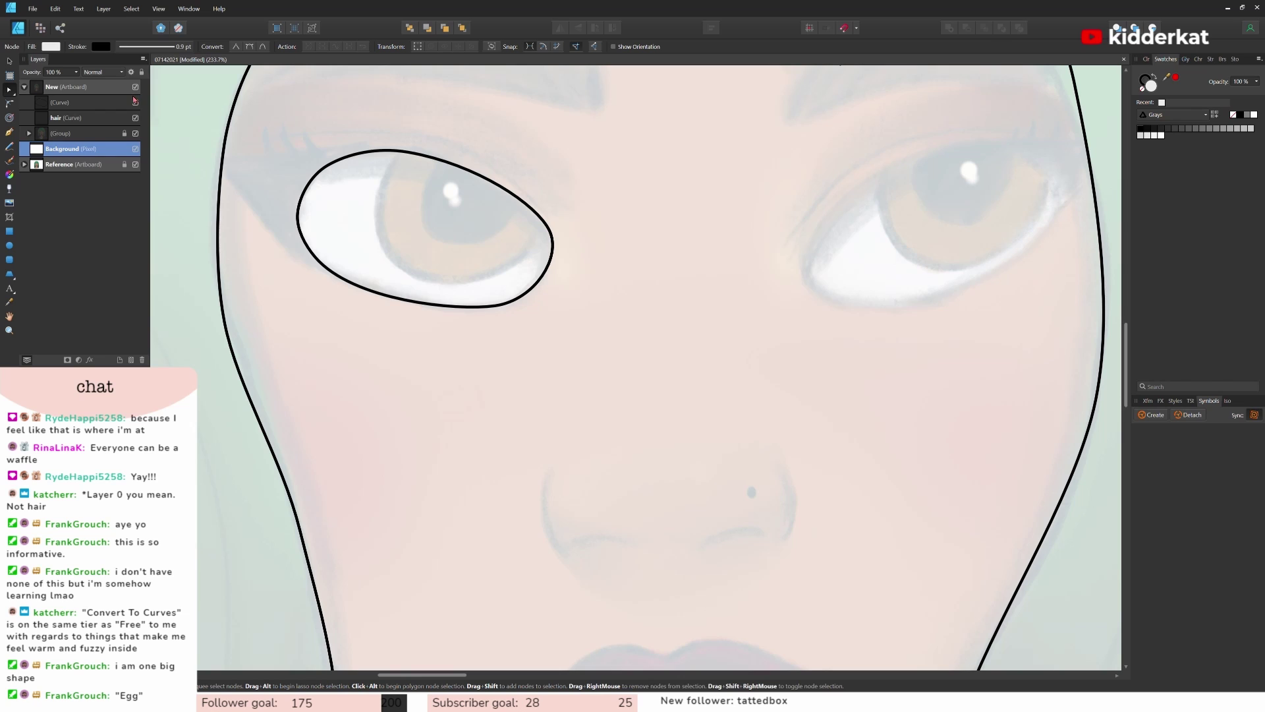
# Step: Delete the iris curve's top node above the upper lid so that its upper edge fits inside the eye outline
pyautogui.click(73, 104)
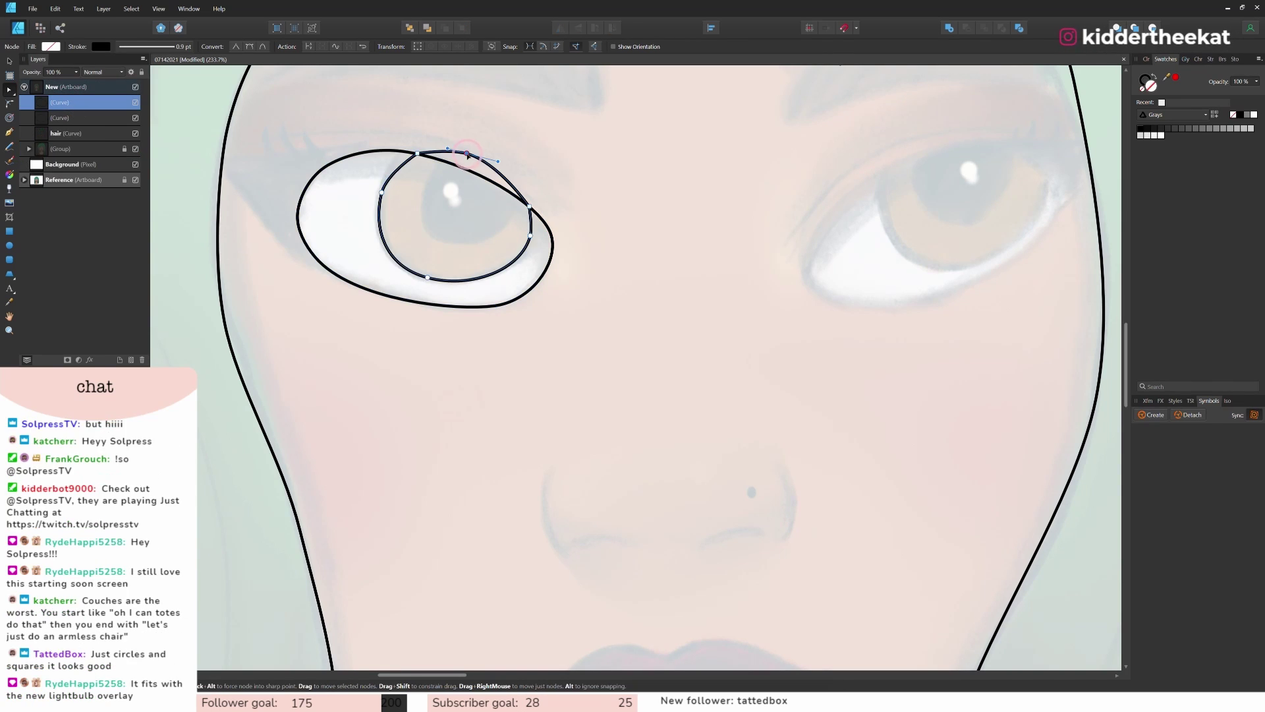
pyautogui.press('Delete')
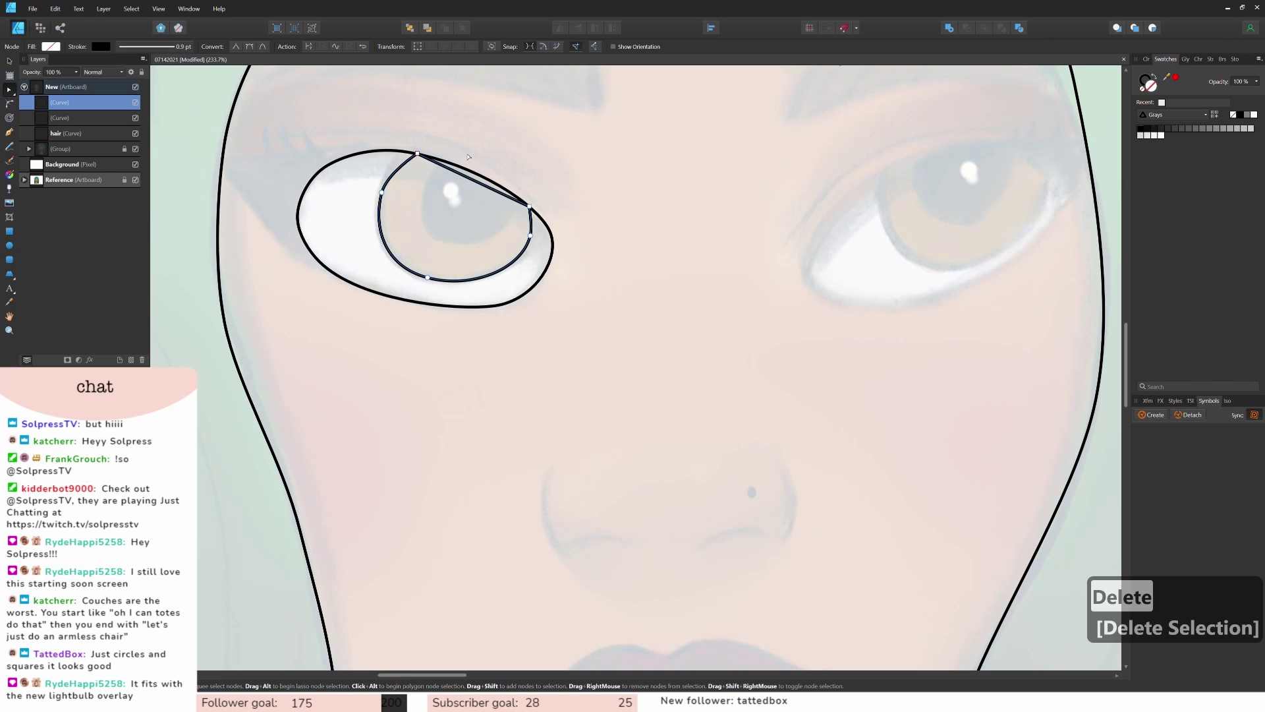
pyautogui.click(385, 174)
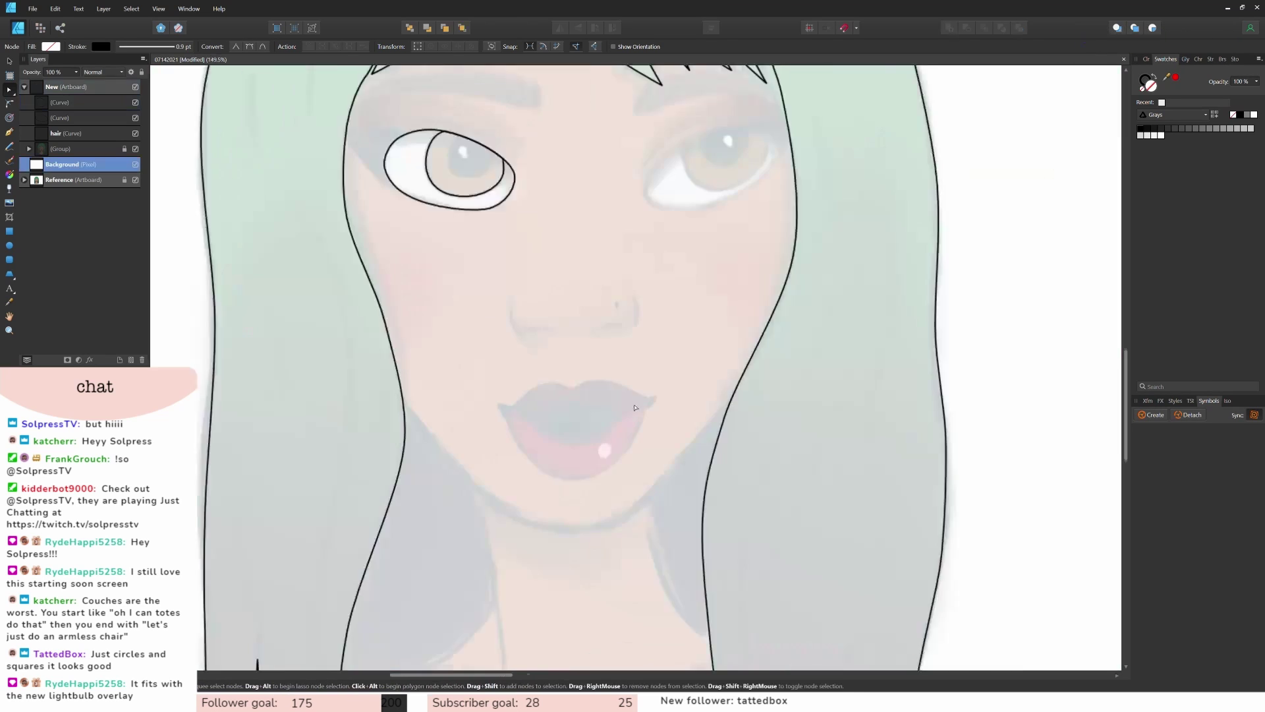
# Step: Shift the left eye's pupil ellipse slightly left and stretch its upper edge past the lid line into a rounder shape
pyautogui.scroll(1, 636, 404)
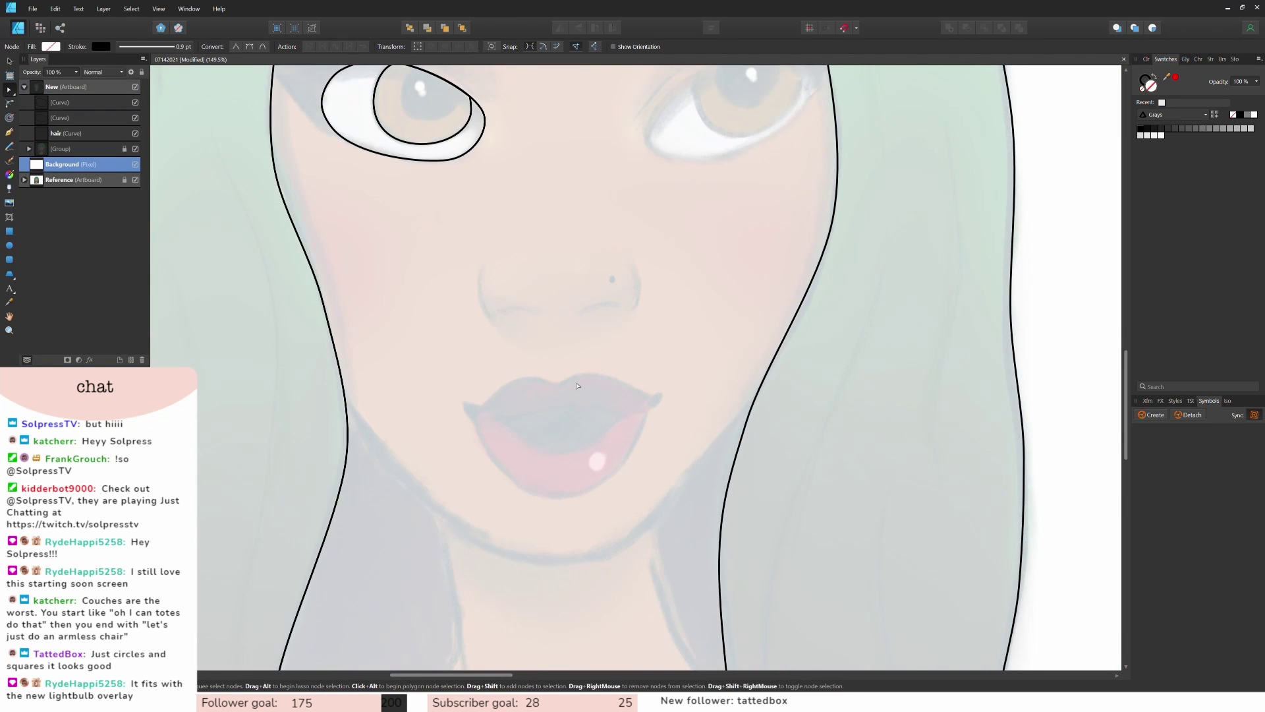
pyautogui.scroll(5, 570, 325)
pyautogui.scroll(2, 481, 309)
pyautogui.click(463, 304)
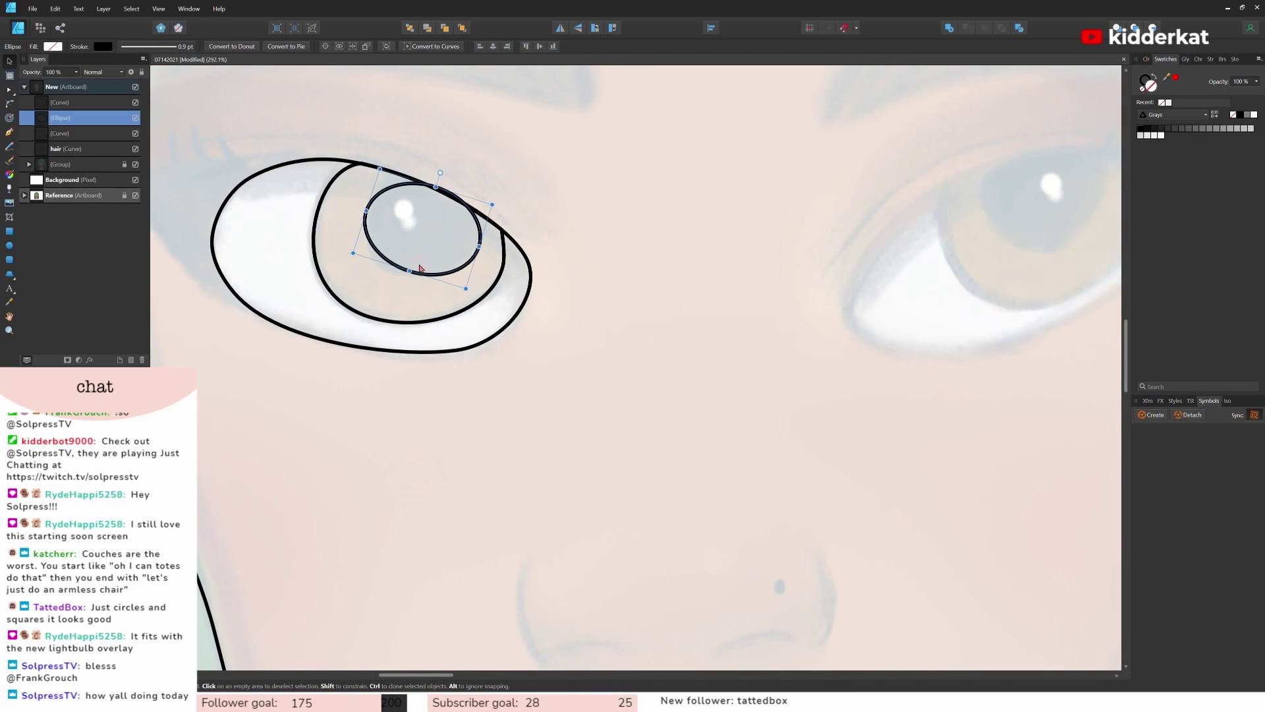
pyautogui.moveTo(420, 269); pyautogui.dragTo(414, 270)
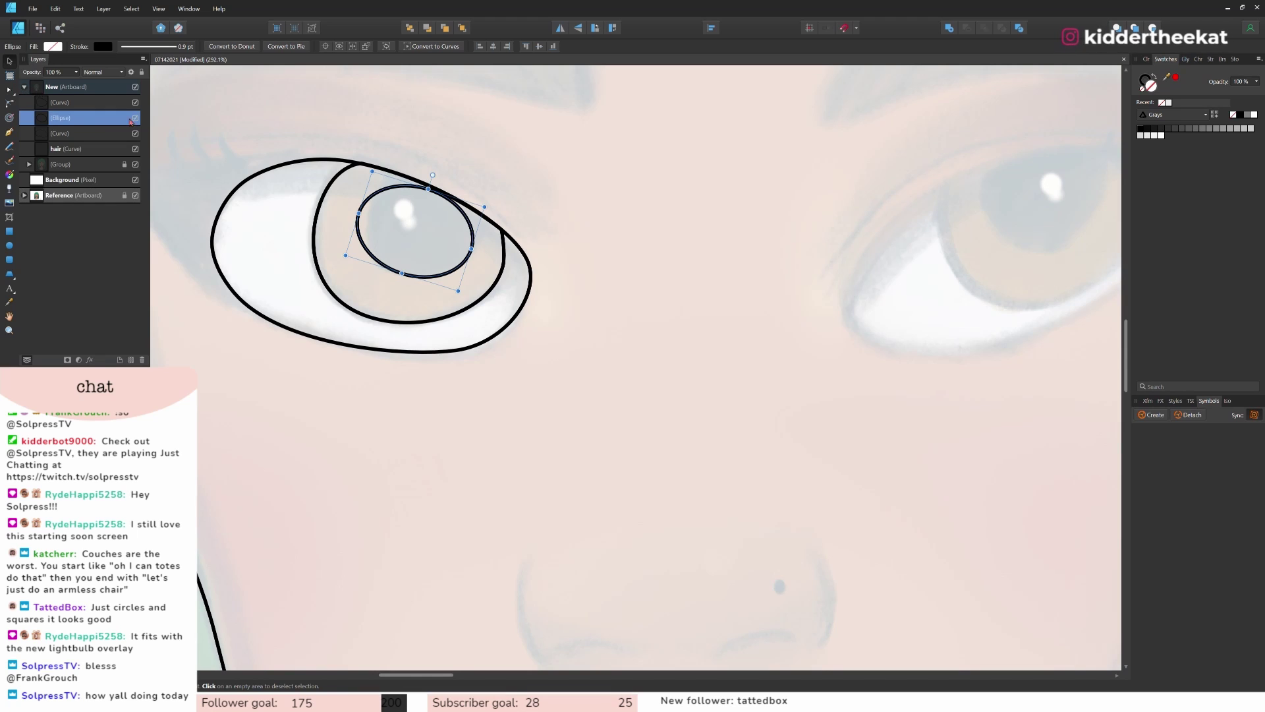
pyautogui.moveTo(428, 188); pyautogui.dragTo(438, 172)
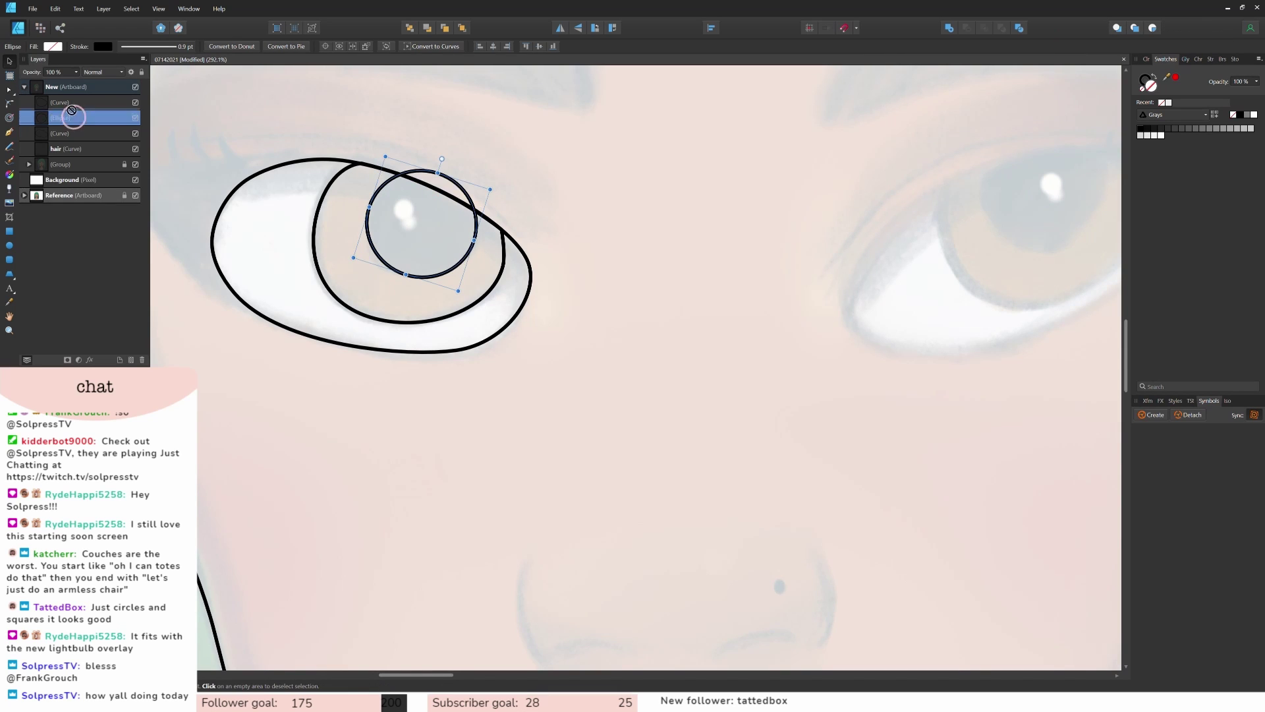
# Step: Move the left pupil ellipse above the other eye curves, convert it to curves, and trim its top at the lid line by adding and deleting nodes
pyautogui.moveTo(62, 117); pyautogui.dragTo(62, 102)
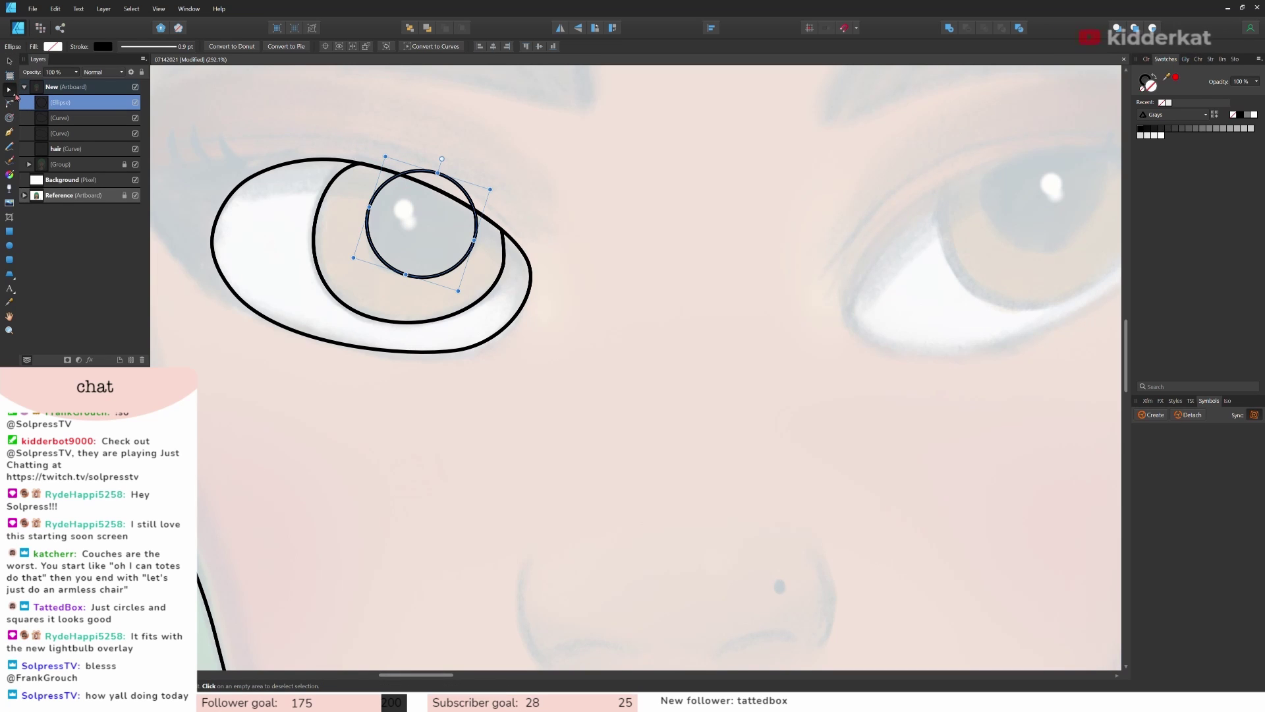
pyautogui.click(437, 48)
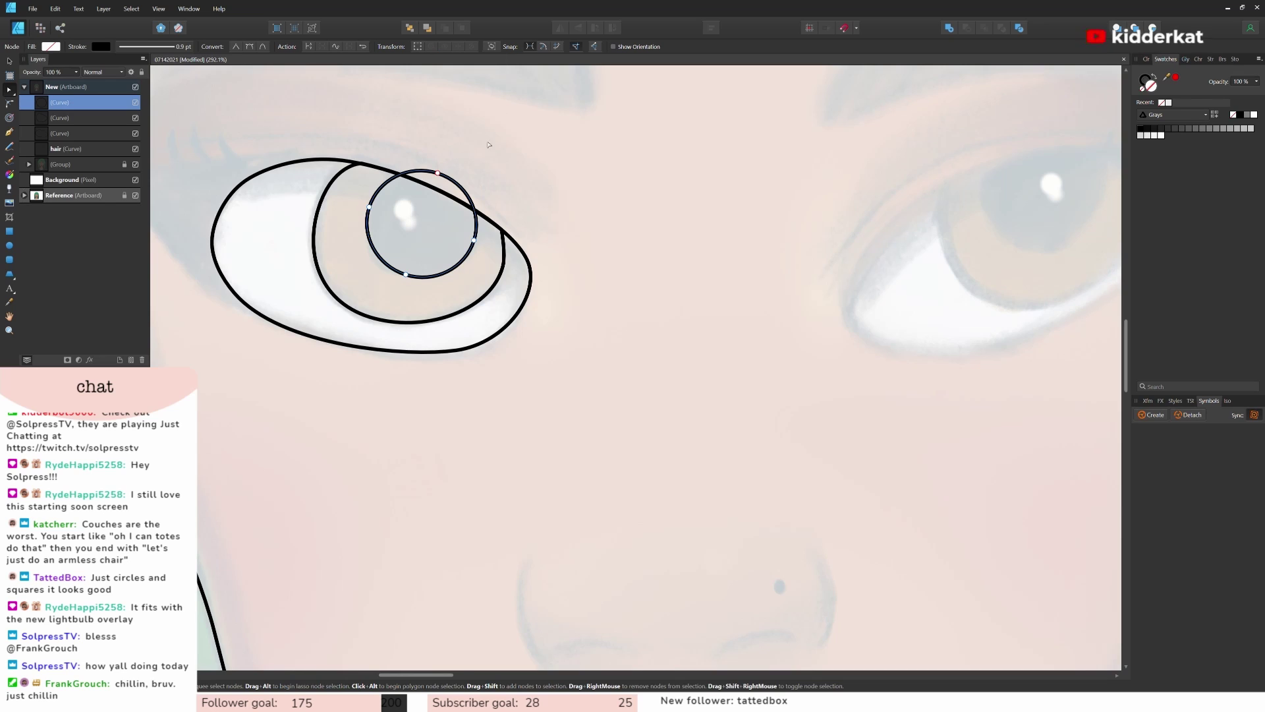
pyautogui.click(399, 175)
pyautogui.click(474, 209)
pyautogui.click(438, 174)
pyautogui.press('Delete')
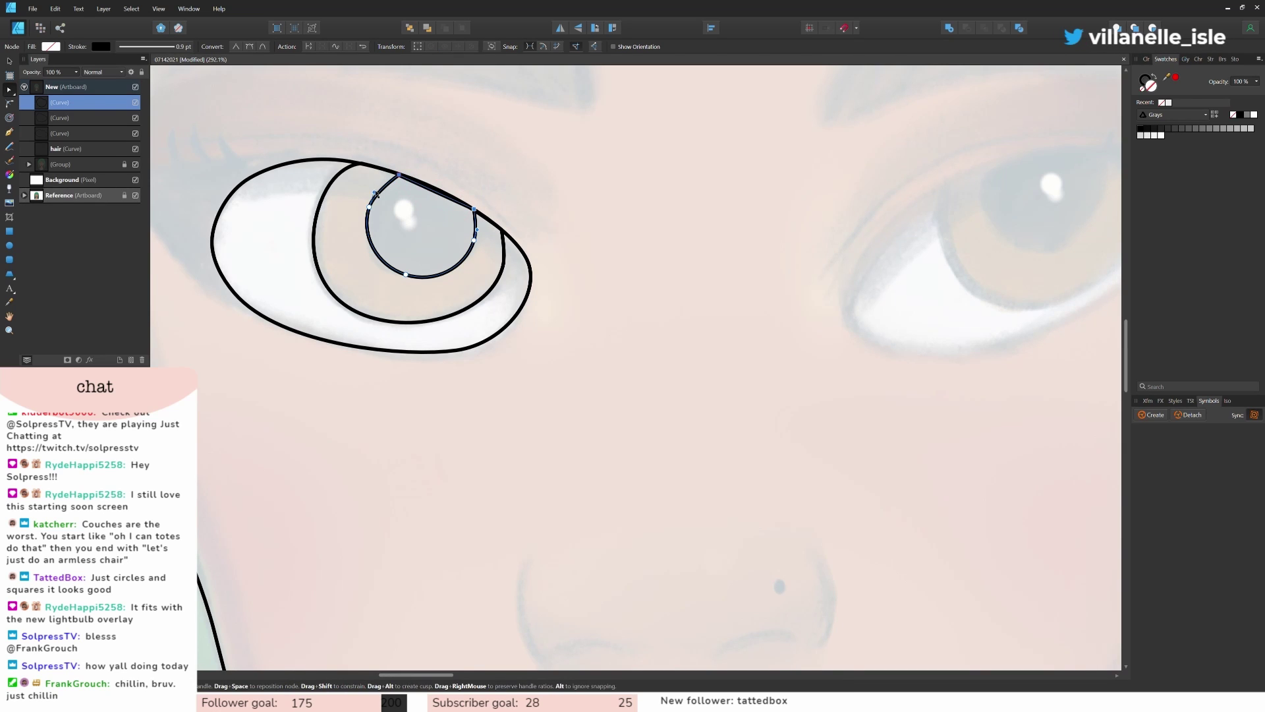
# Step: Round the left side of the left eye's pupil by adjusting its node and handles, and fit its upper edge to the lid line
pyautogui.moveTo(374, 193); pyautogui.dragTo(377, 174)
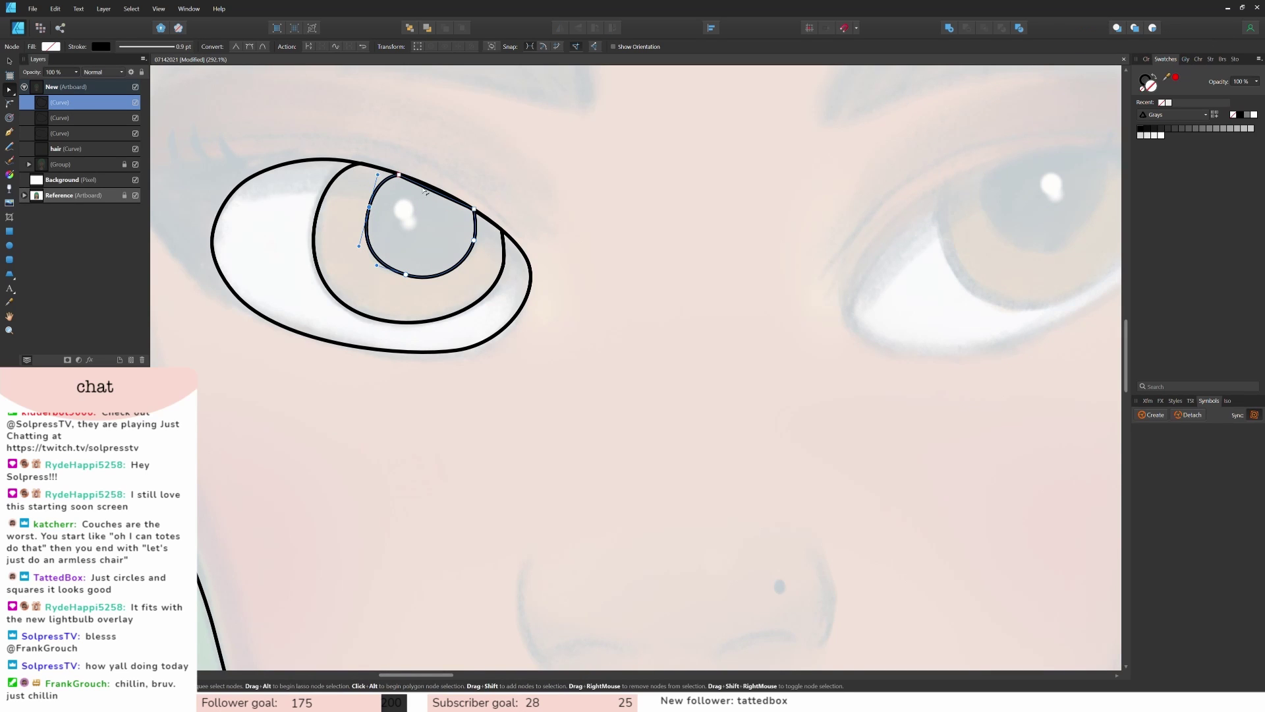
pyautogui.click(473, 226)
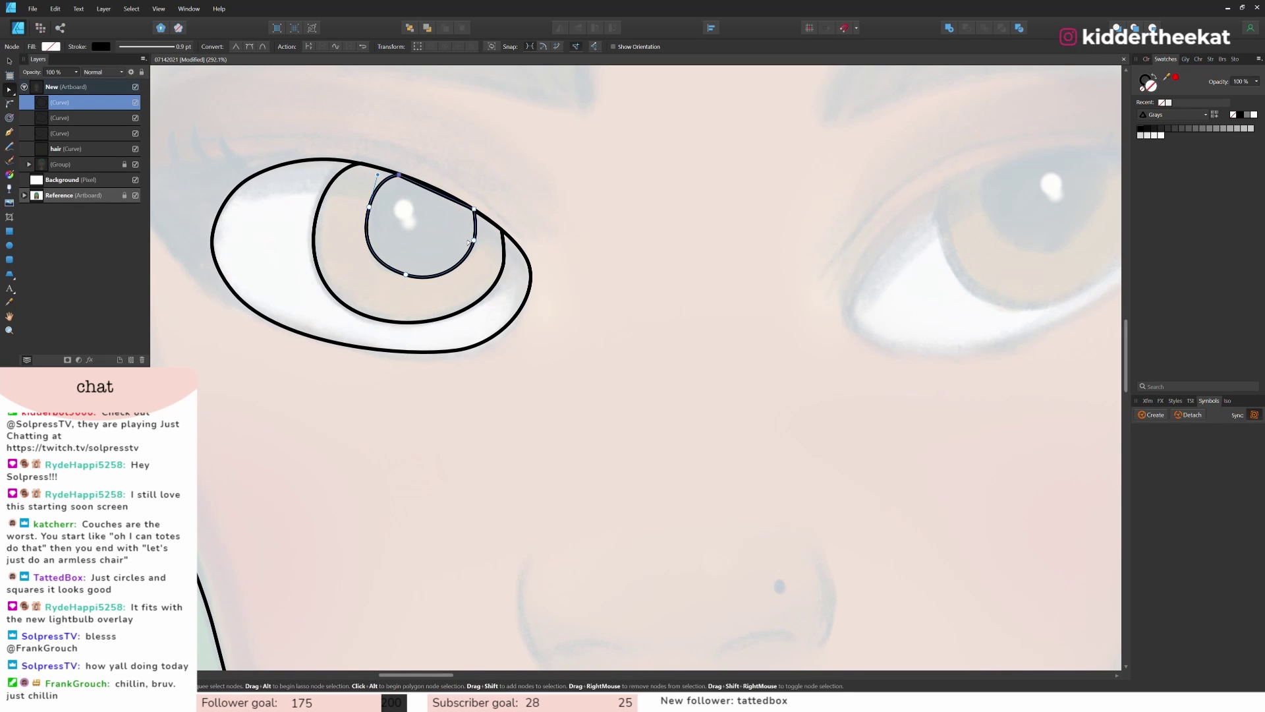
pyautogui.click(598, 307)
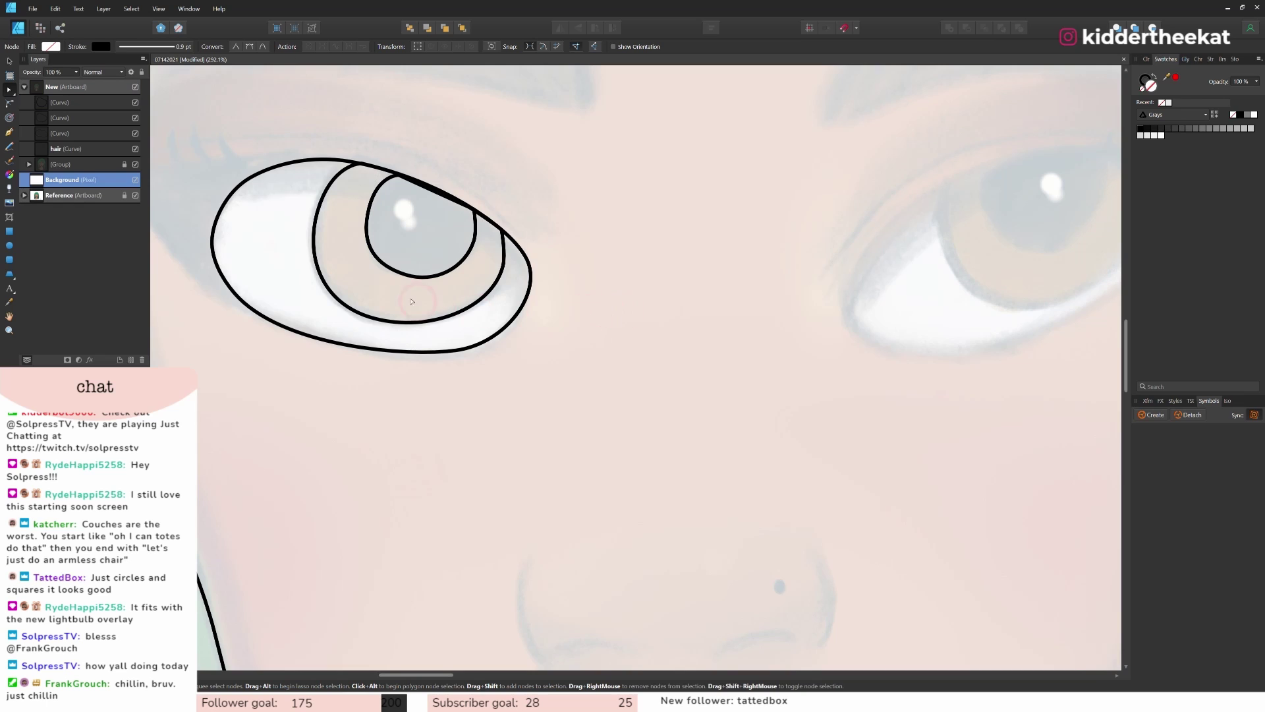
pyautogui.click(390, 272)
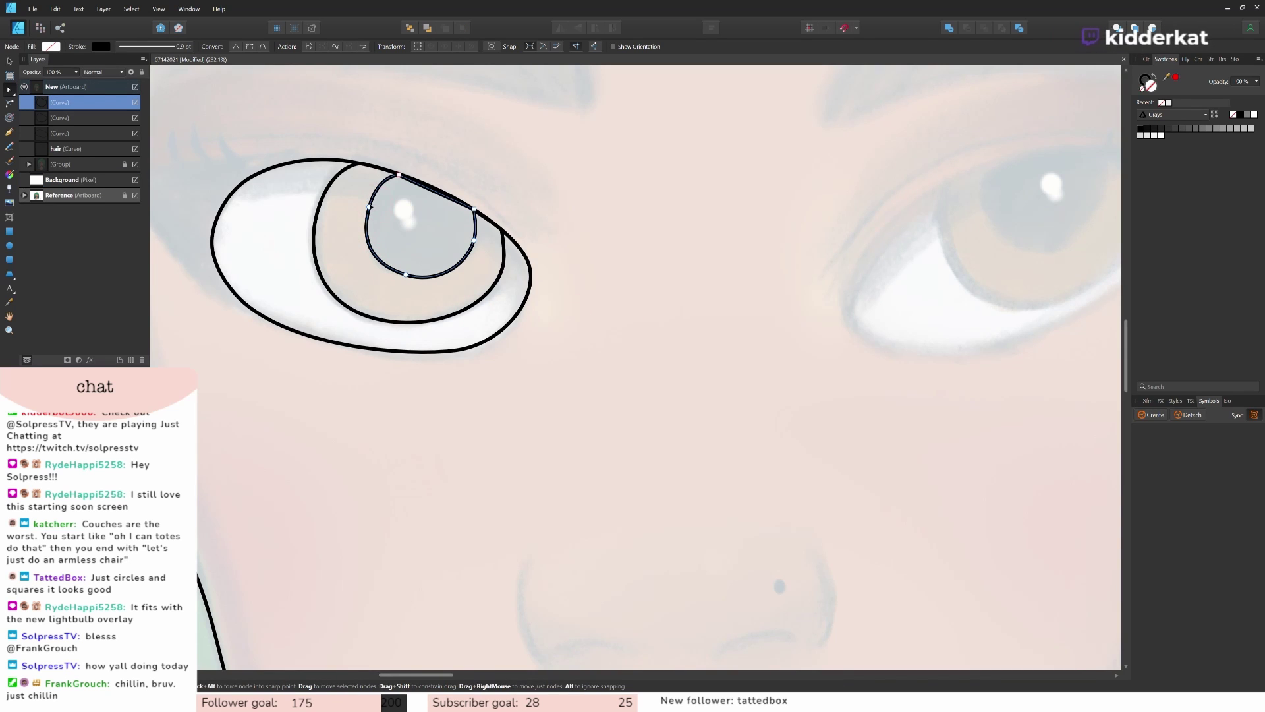
pyautogui.moveTo(367, 209); pyautogui.dragTo(357, 254)
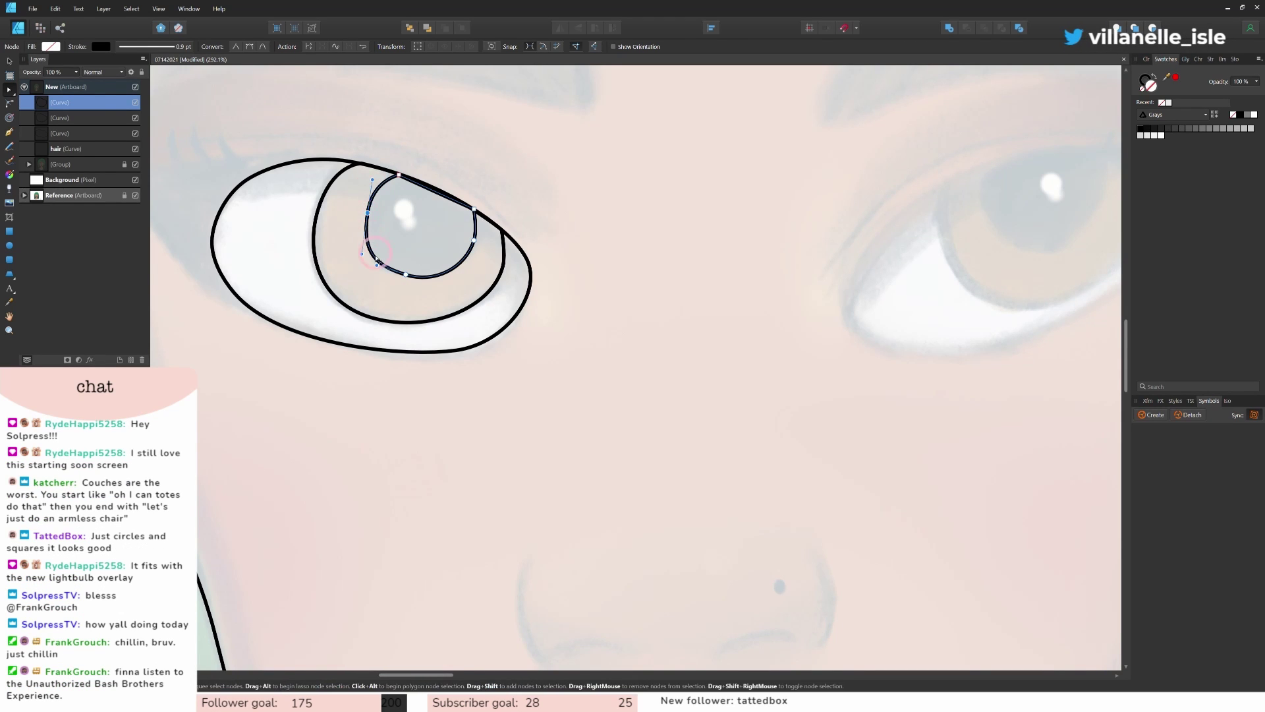
pyautogui.click(595, 321)
pyautogui.click(435, 191)
pyautogui.scroll(3, 448, 170)
pyautogui.moveTo(423, 212); pyautogui.dragTo(428, 205)
pyautogui.click(535, 374)
# Step: Check the left eye and hair line work with the tracing group hidden, and show the group again
pyautogui.scroll(-8, 535, 374)
pyautogui.click(135, 165)
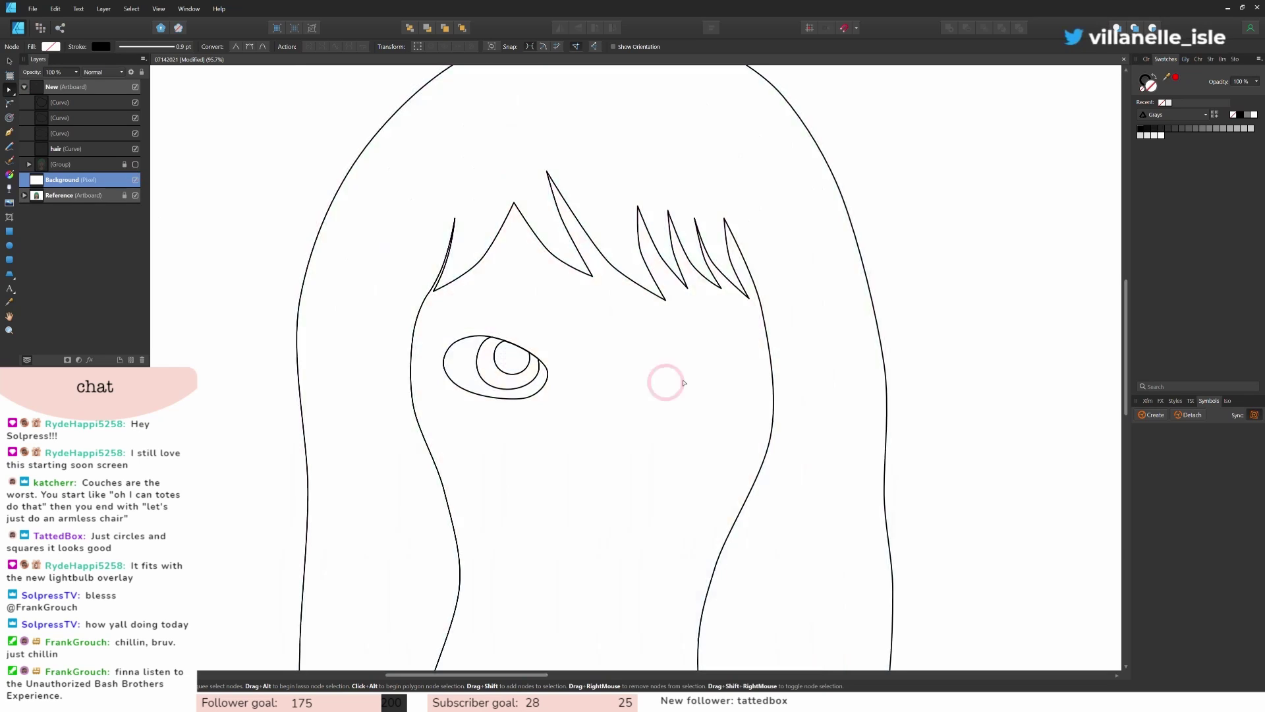
pyautogui.scroll(-3, 435, 240)
pyautogui.click(135, 165)
# Step: Rename the eye curves as small, color and big, and group them as left eye
pyautogui.click(66, 102)
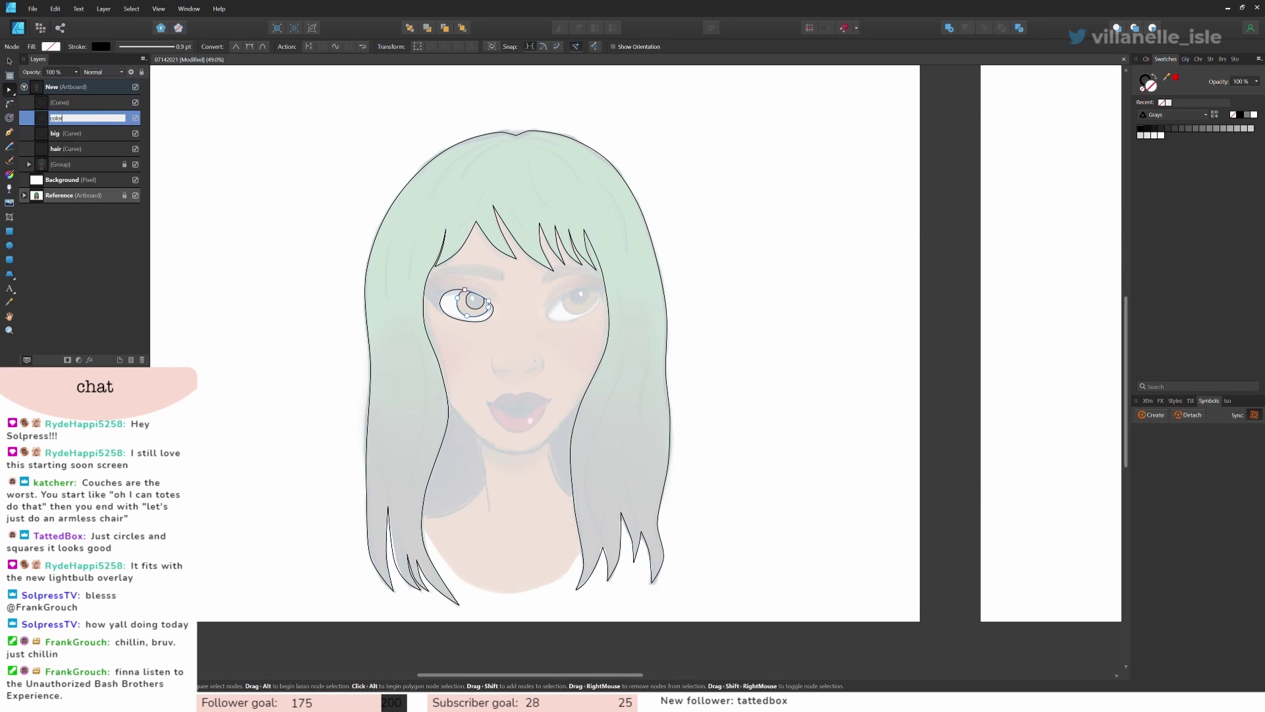
pyautogui.keyDown('shift'); pyautogui.click(99, 135); pyautogui.keyUp('shift')
pyautogui.hotkey('ctrl', 'g')
pyautogui.doubleClick(66, 102)
pyautogui.write('left eye')
pyautogui.press('Return')
pyautogui.hotkey('ctrl', 'j')
pyautogui.moveTo(468, 307); pyautogui.dragTo(572, 306)
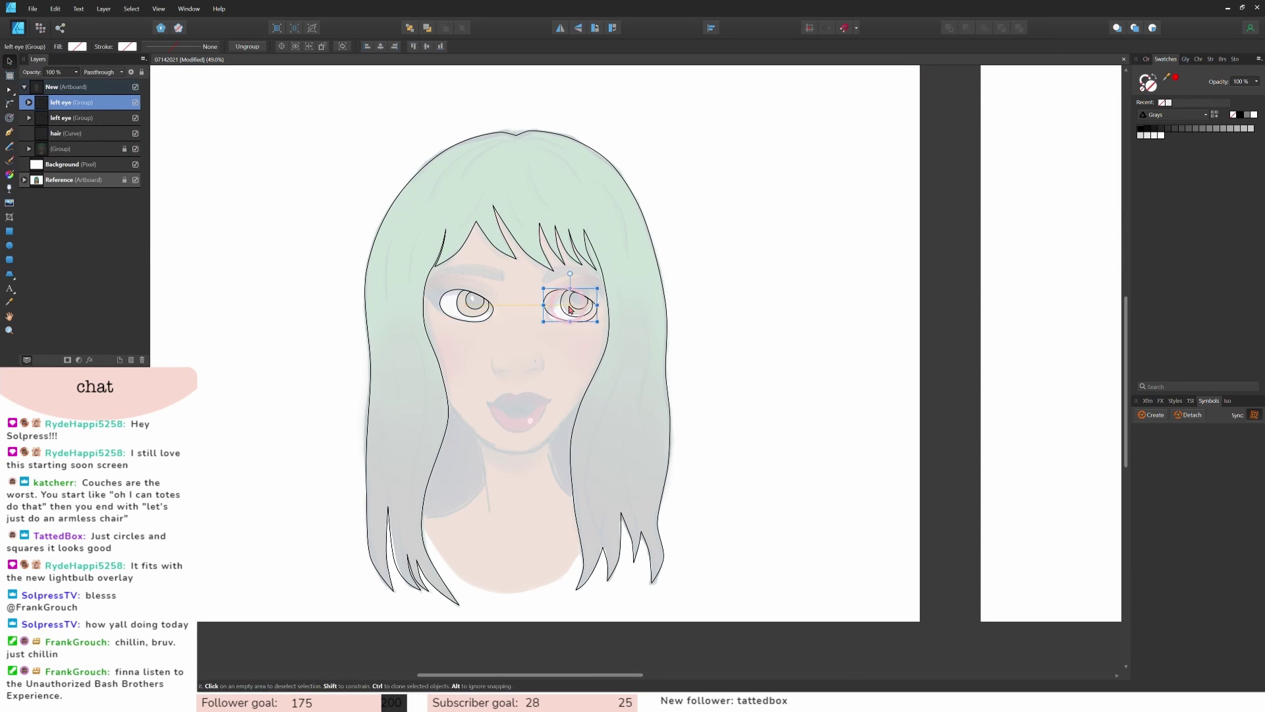
pyautogui.press('Delete')
pyautogui.click(612, 325)
# Step: Duplicate the left eye group onto the traced right eye and flip the copy's big outline horizontally
pyautogui.scroll(4, 612, 326)
pyautogui.click(73, 102)
pyautogui.hotkey('ctrl', 'j')
pyautogui.click(29, 103)
pyautogui.moveTo(231, 276); pyautogui.dragTo(482, 277)
pyautogui.click(61, 150)
pyautogui.click(561, 28)
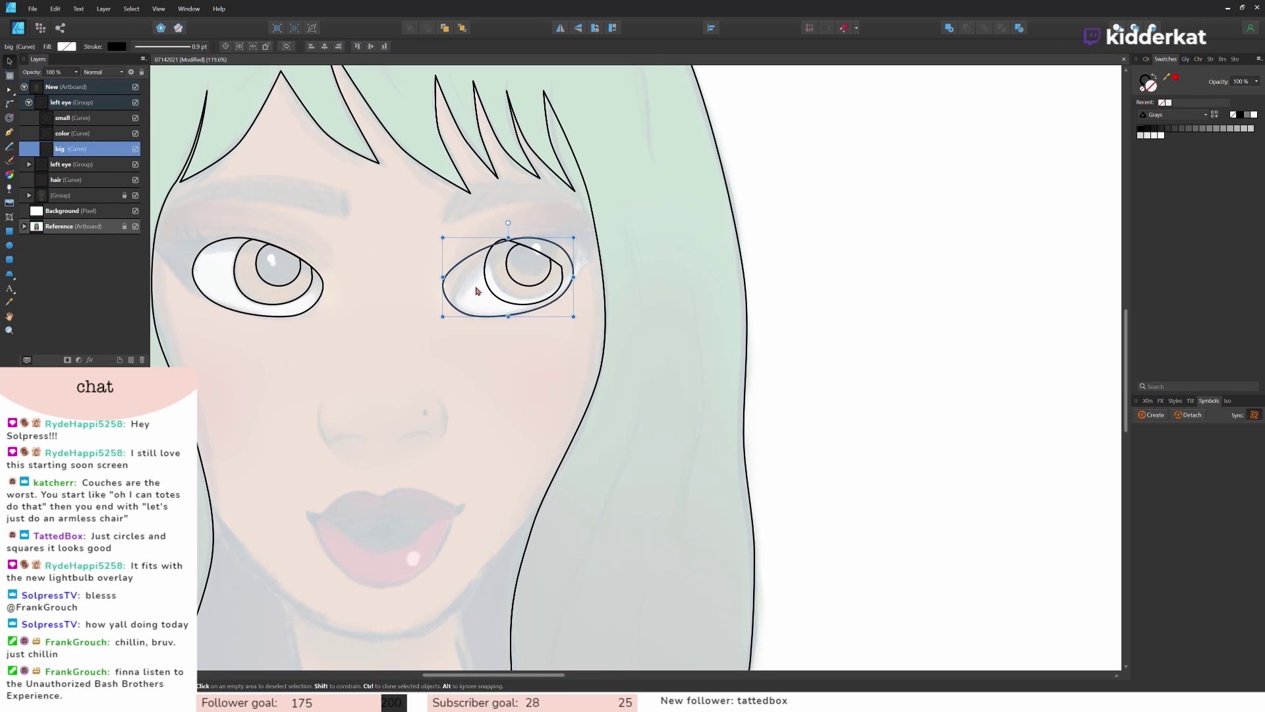
# Step: Move the right eye's color curve onto the traced iris and shift its top and outer corner nodes up to the lid line, smoothing the corner
pyautogui.click(66, 133)
pyautogui.scroll(5, 586, 280)
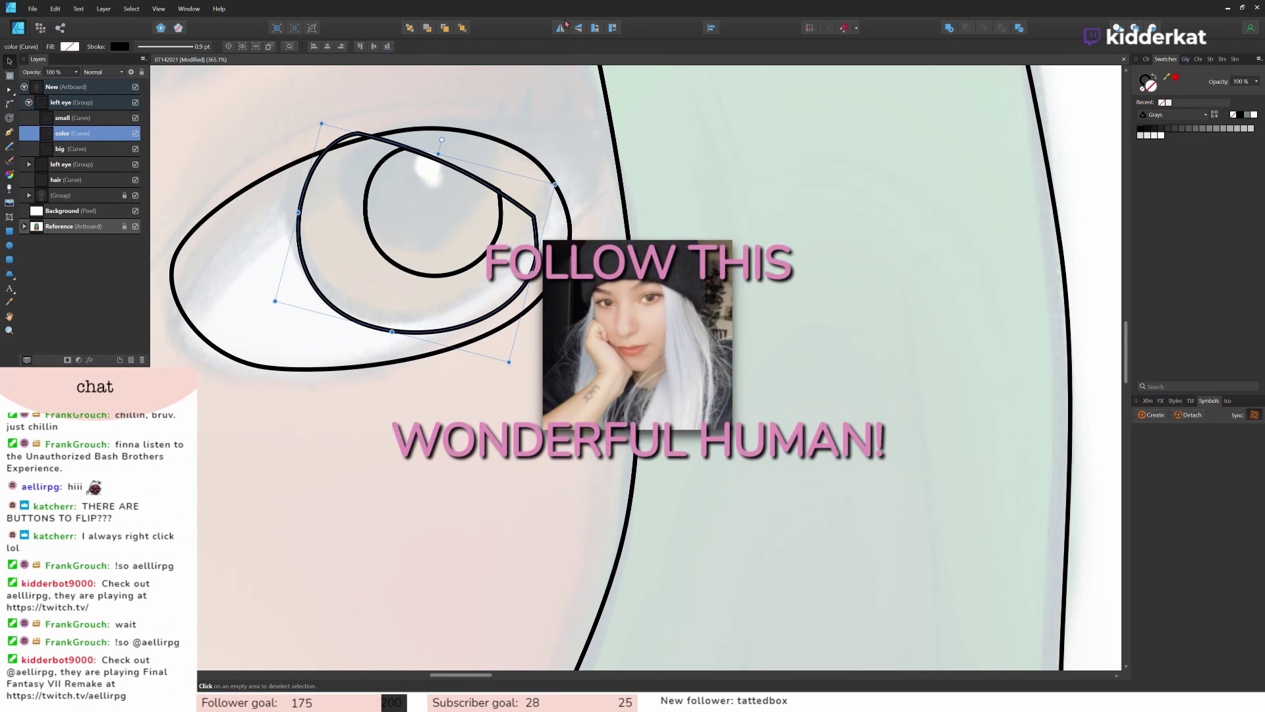
pyautogui.moveTo(452, 238); pyautogui.dragTo(448, 226)
pyautogui.press('a')
pyautogui.moveTo(354, 121); pyautogui.dragTo(417, 127)
pyautogui.moveTo(530, 205); pyautogui.dragTo(531, 158)
pyautogui.click(249, 47)
pyautogui.moveTo(531, 250); pyautogui.dragTo(532, 236)
pyautogui.moveTo(530, 158); pyautogui.dragTo(546, 174)
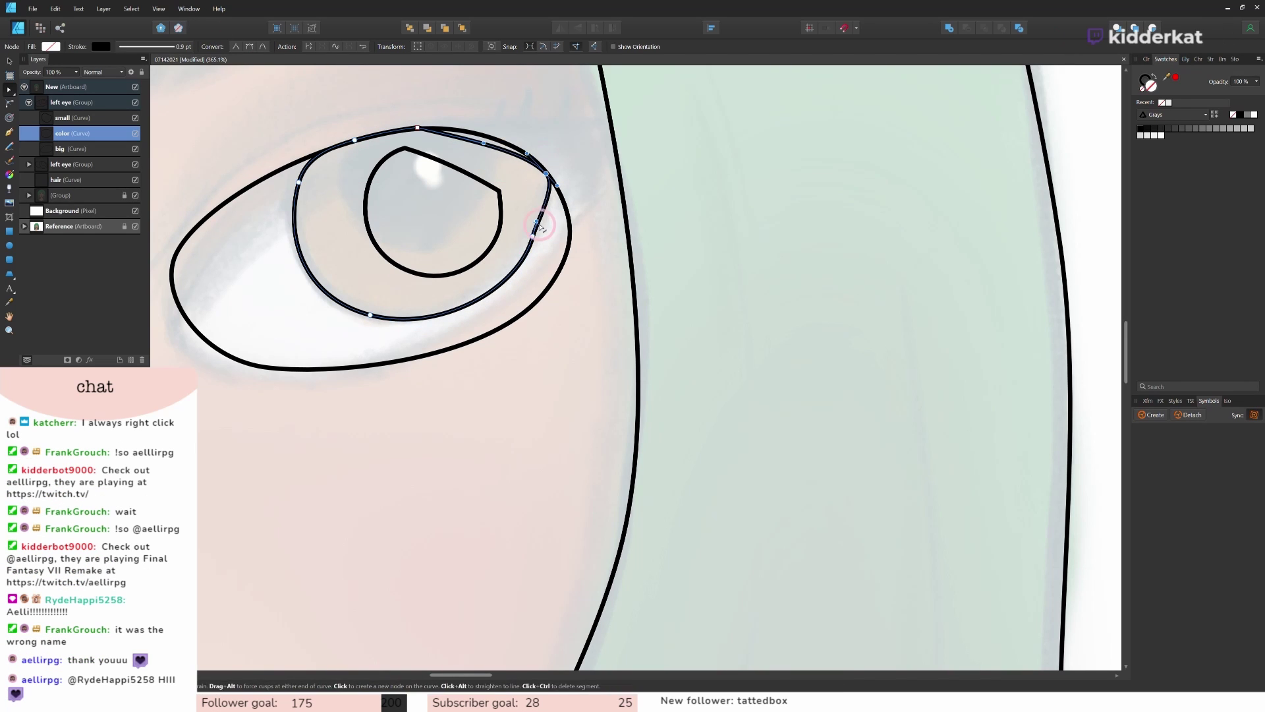
pyautogui.moveTo(536, 221); pyautogui.dragTo(541, 220)
# Step: Delete the surplus nodes along the upper edge of the right eye's color curve
pyautogui.click(417, 127)
pyautogui.scroll(5, 461, 290)
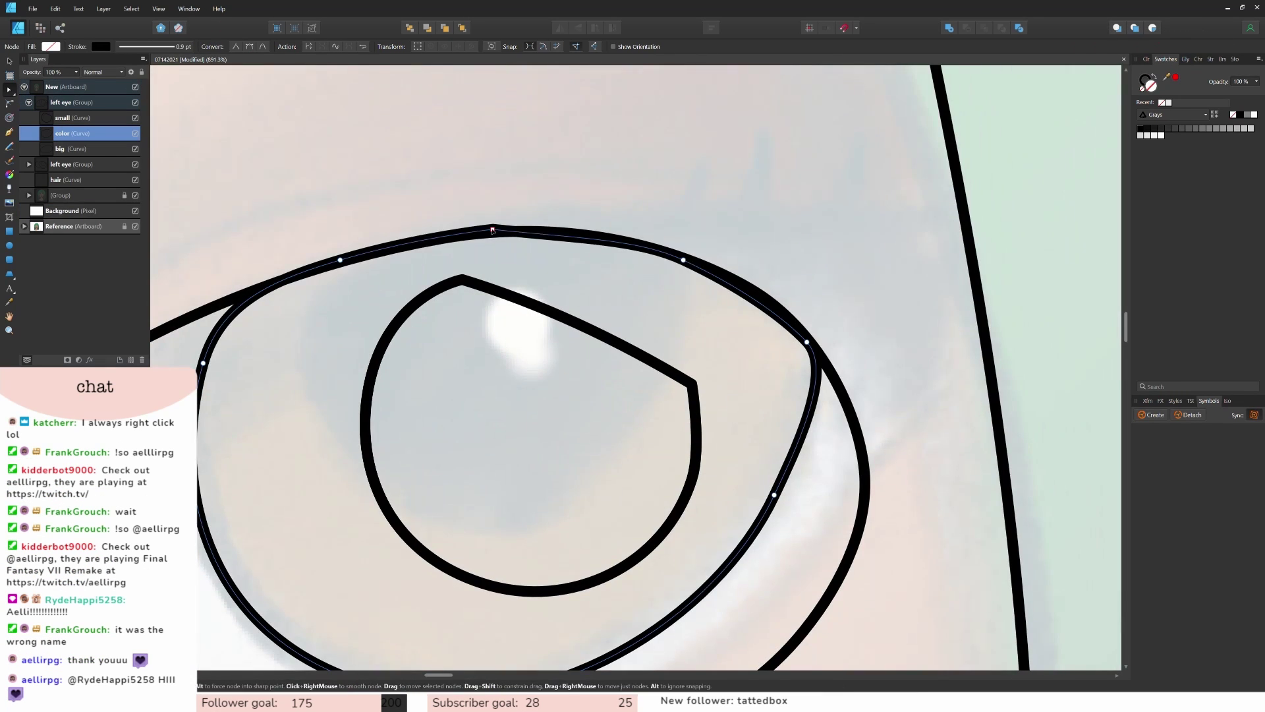
pyautogui.press('Delete')
pyautogui.moveTo(683, 260); pyautogui.dragTo(679, 274)
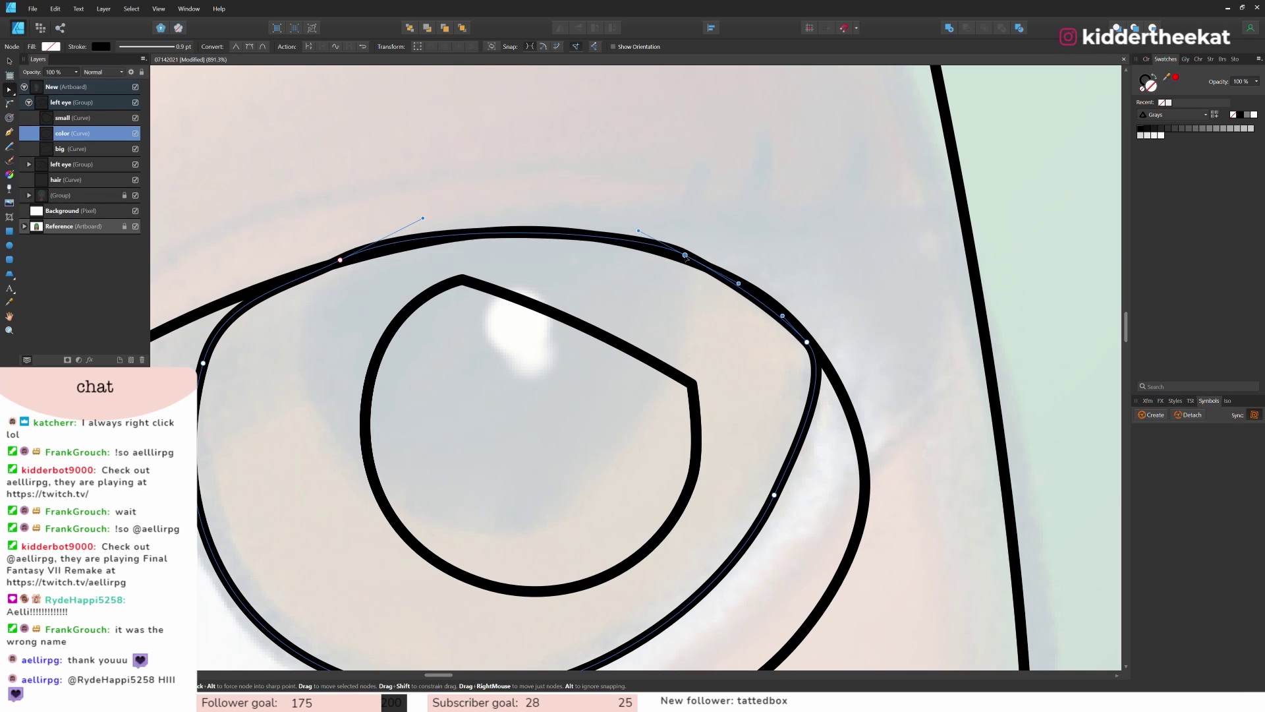
pyautogui.press('Delete')
# Step: Bend the color curve's upper edge to follow the right eye's upper lid by adjusting its nodes and handles
pyautogui.moveTo(472, 318); pyautogui.dragTo(472, 234)
pyautogui.moveTo(288, 288); pyautogui.dragTo(293, 277)
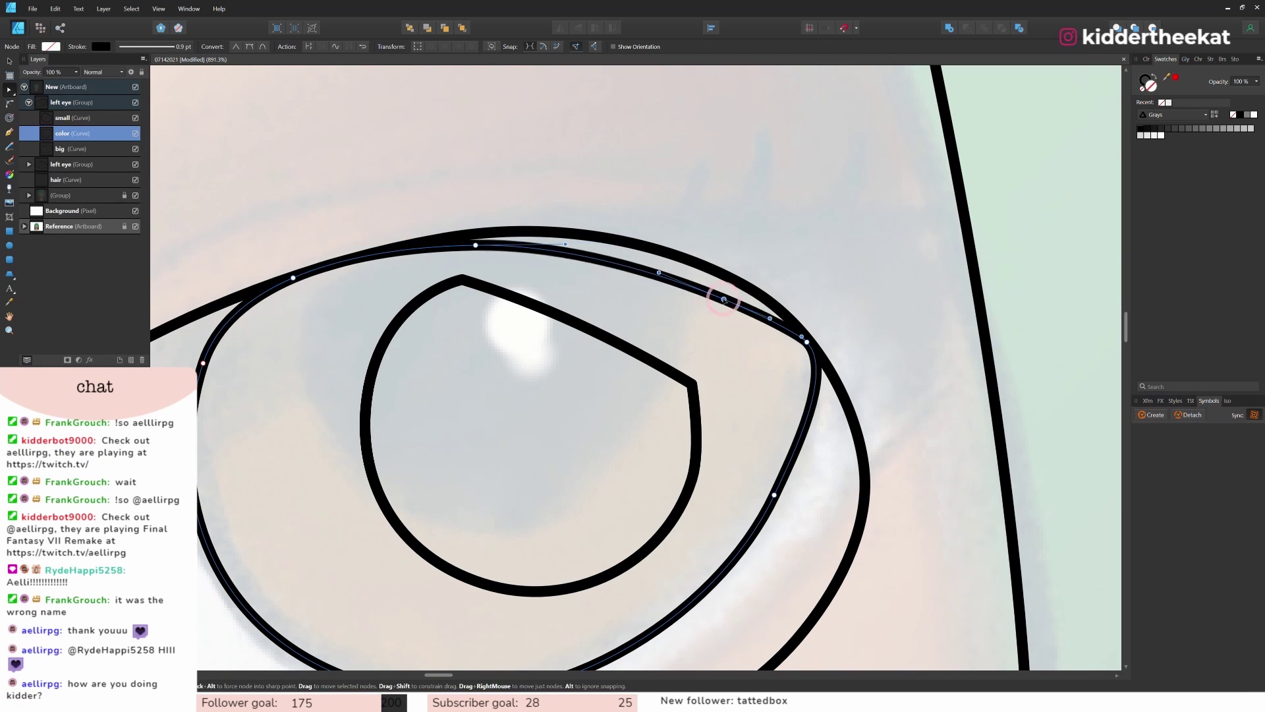
pyautogui.moveTo(728, 294); pyautogui.dragTo(732, 277)
pyautogui.moveTo(472, 239); pyautogui.dragTo(511, 232)
pyautogui.click(732, 277)
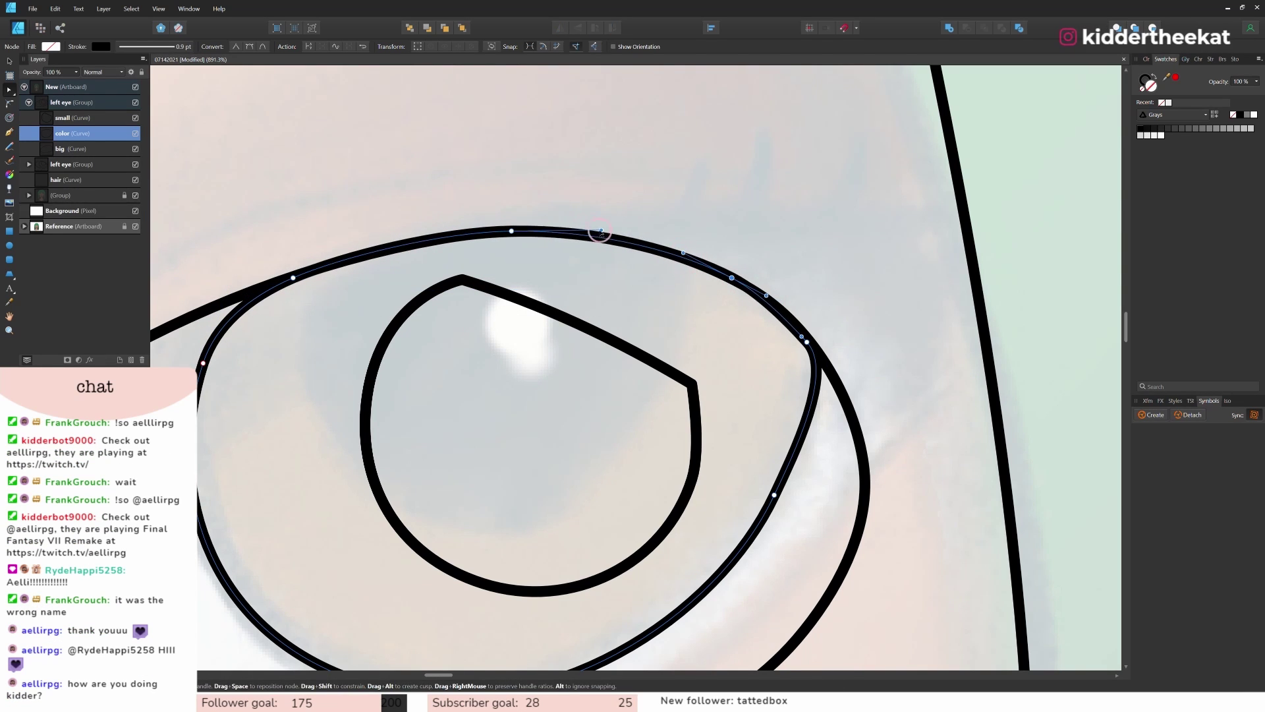
pyautogui.moveTo(598, 238); pyautogui.dragTo(599, 234)
pyautogui.click(815, 382)
# Step: Fit the small pupil curve over the traced pupil of the right eye
pyautogui.scroll(-6, 817, 316)
pyautogui.press('v')
pyautogui.doubleClick(784, 354)
pyautogui.moveTo(790, 302); pyautogui.dragTo(755, 283)
pyautogui.moveTo(742, 348); pyautogui.dragTo(777, 293)
# Step: Reshape the small pupil curve's upper nodes and handle so that its top edge follows the right eye's lid line
pyautogui.press('a')
pyautogui.scroll(4, 695, 331)
pyautogui.moveTo(867, 238); pyautogui.dragTo(868, 246)
pyautogui.moveTo(781, 254); pyautogui.dragTo(781, 243)
pyautogui.moveTo(867, 241); pyautogui.dragTo(822, 241)
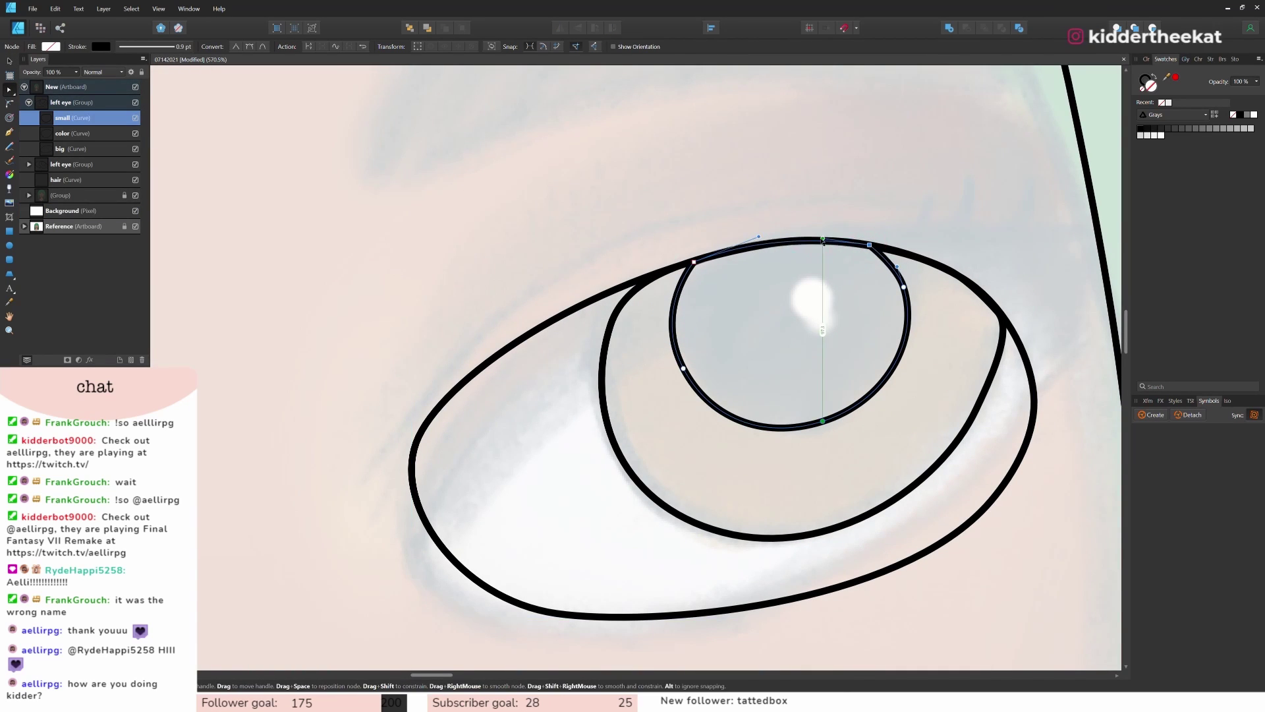
pyautogui.click(800, 383)
# Step: Rename the copied eye group as right eye and compare both eyes with the tracing group temporarily hidden
pyautogui.scroll(-8, 800, 383)
pyautogui.moveTo(493, 675); pyautogui.dragTo(579, 679)
pyautogui.click(135, 195)
pyautogui.doubleClick(58, 103)
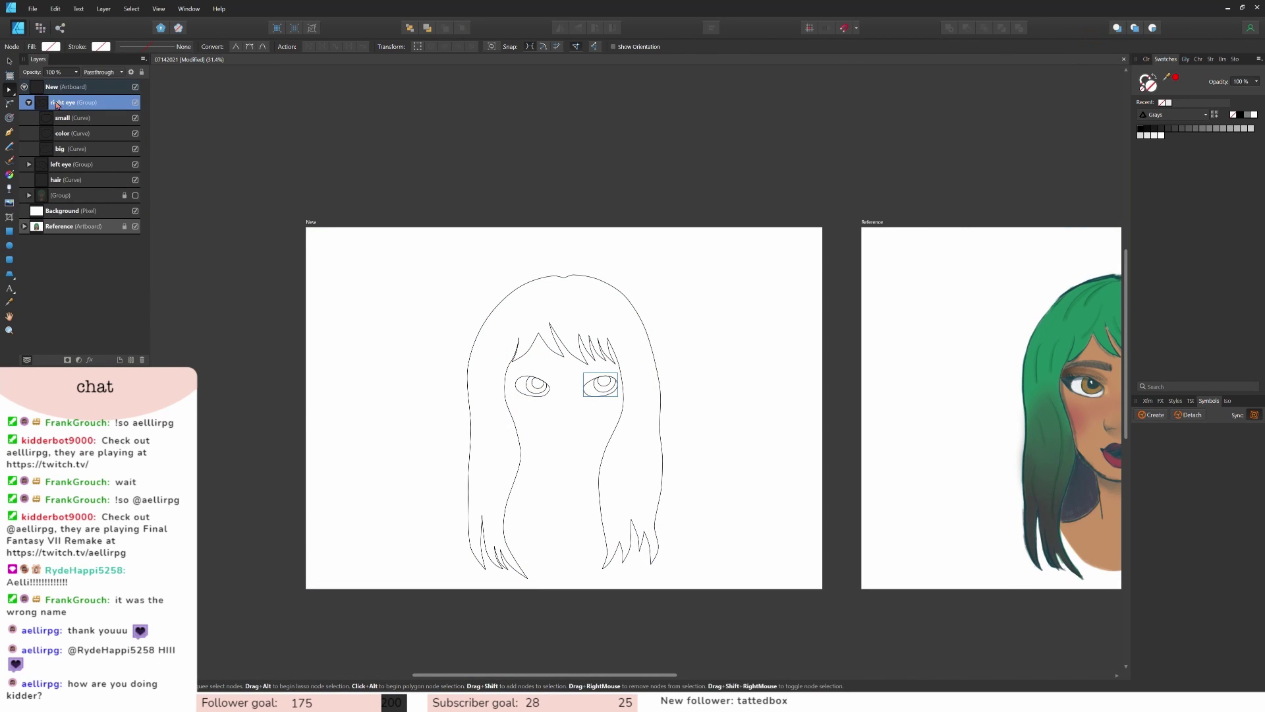
pyautogui.scroll(3, 664, 422)
pyautogui.click(135, 195)
# Step: Nudge the right eye's small pupil curve slightly upward at the lid
pyautogui.click(79, 120)
pyautogui.scroll(5, 559, 332)
pyautogui.press('v')
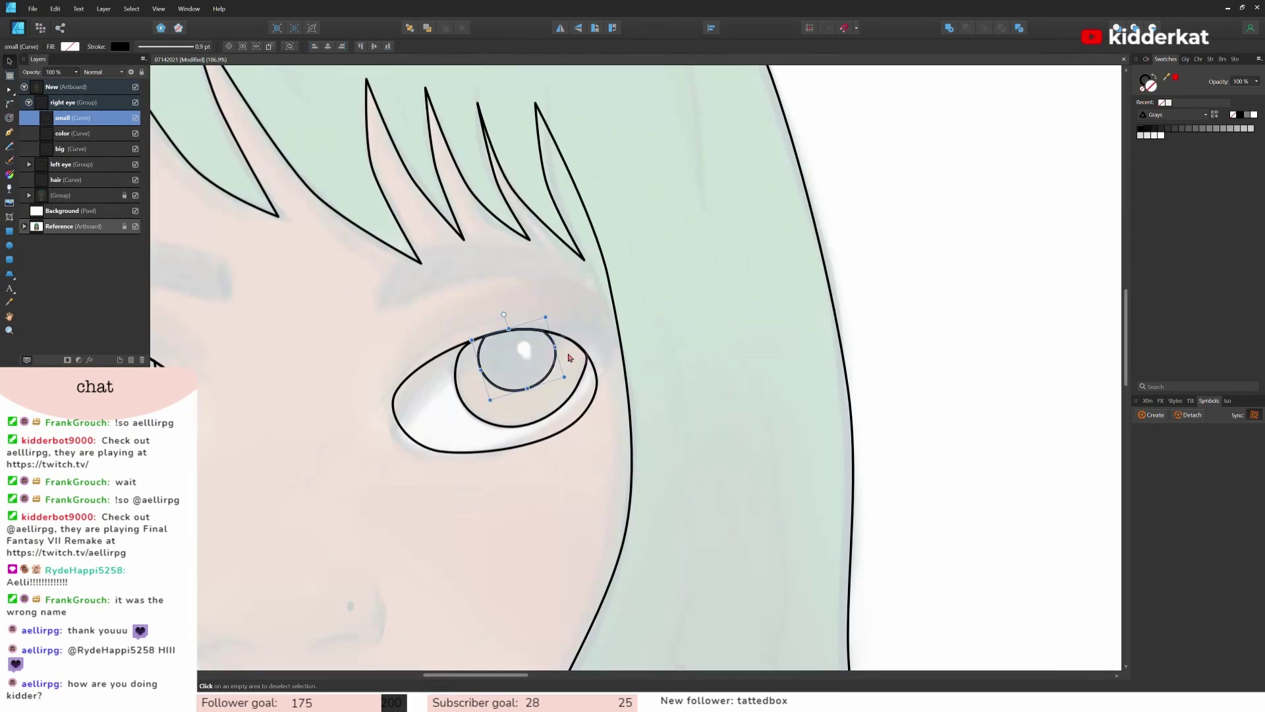
pyautogui.moveTo(525, 322); pyautogui.dragTo(525, 316)
pyautogui.click(735, 387)
# Step: Collapse the right eye group and check both eyes with the tracing group hidden, then show the group again
pyautogui.scroll(-4, 735, 386)
pyautogui.scroll(-2, 739, 389)
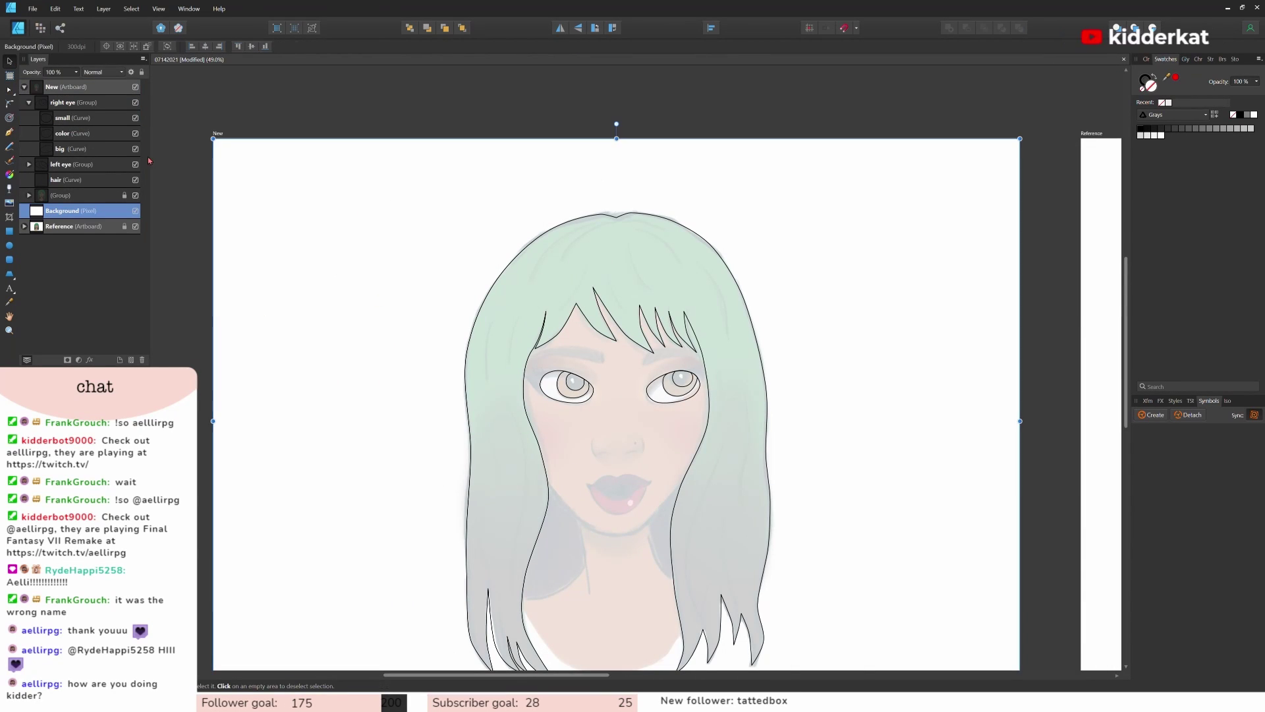
pyautogui.click(80, 118)
pyautogui.click(29, 103)
pyautogui.click(124, 168)
pyautogui.click(135, 149)
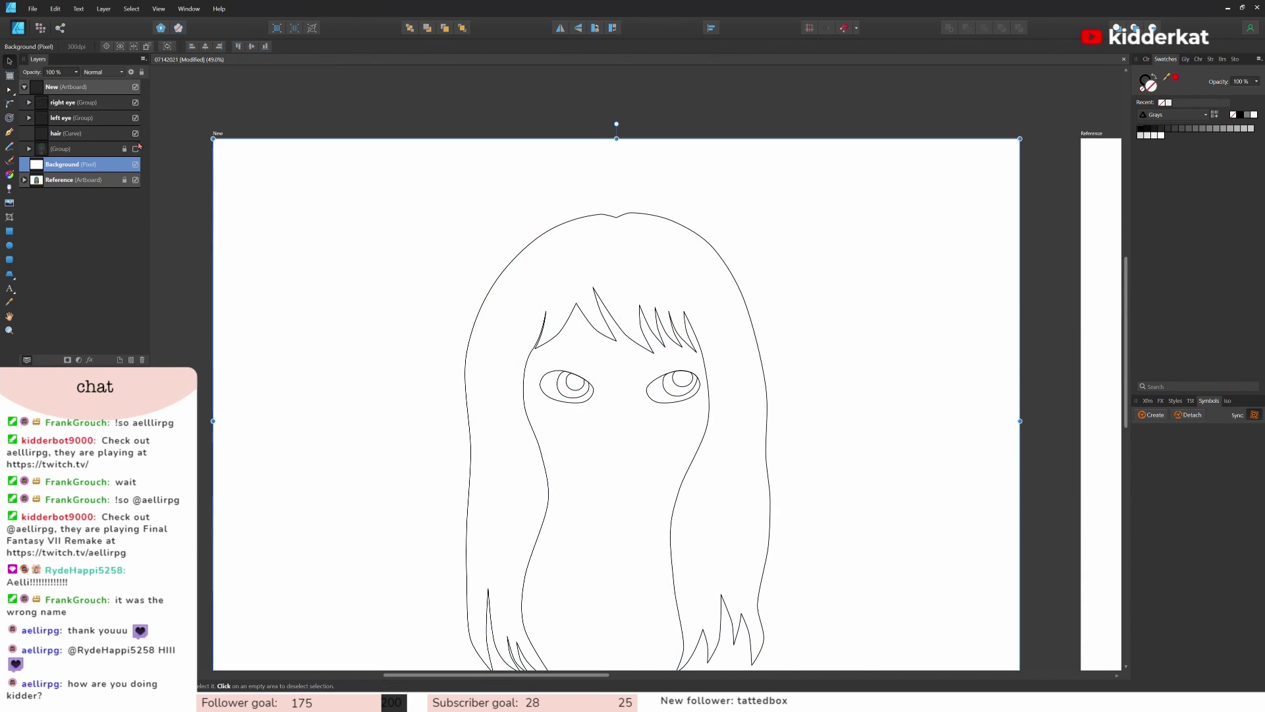
pyautogui.click(135, 149)
# Step: Refine the inner side of the right eye's color curve by adjusting its handle and moving the upper inner node toward the lid
pyautogui.moveTo(92, 126); pyautogui.dragTo(74, 160)
pyautogui.click(73, 133)
pyautogui.scroll(8, 720, 373)
pyautogui.press('a')
pyautogui.moveTo(389, 461); pyautogui.dragTo(382, 441)
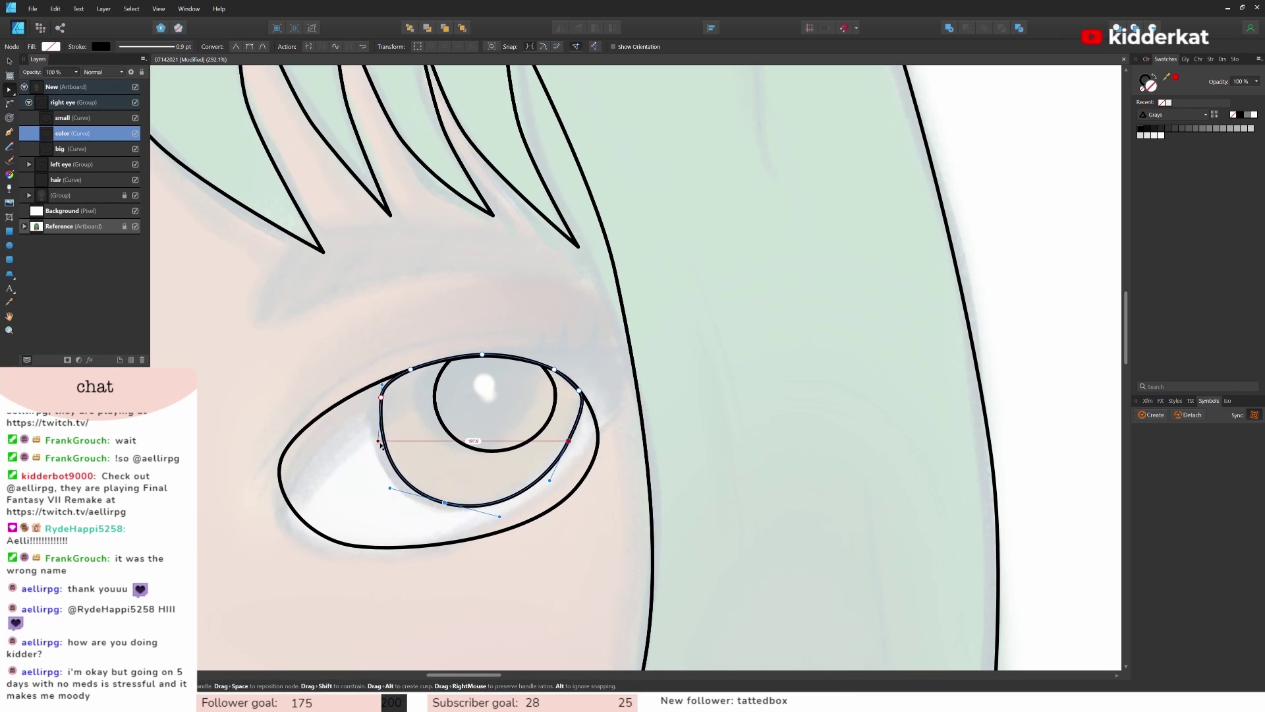
pyautogui.click(397, 387)
pyautogui.click(381, 396)
pyautogui.moveTo(381, 397); pyautogui.dragTo(388, 381)
# Step: Lock the Background layer, leaving it visible
pyautogui.click(79, 211)
pyautogui.scroll(-7, 791, 438)
pyautogui.click(135, 211)
pyautogui.click(135, 211)
# Step: Check the hair and eye line work with the tracing group hidden, collapse the right eye group, and show the tracing again
pyautogui.click(135, 195)
pyautogui.scroll(-4, 751, 396)
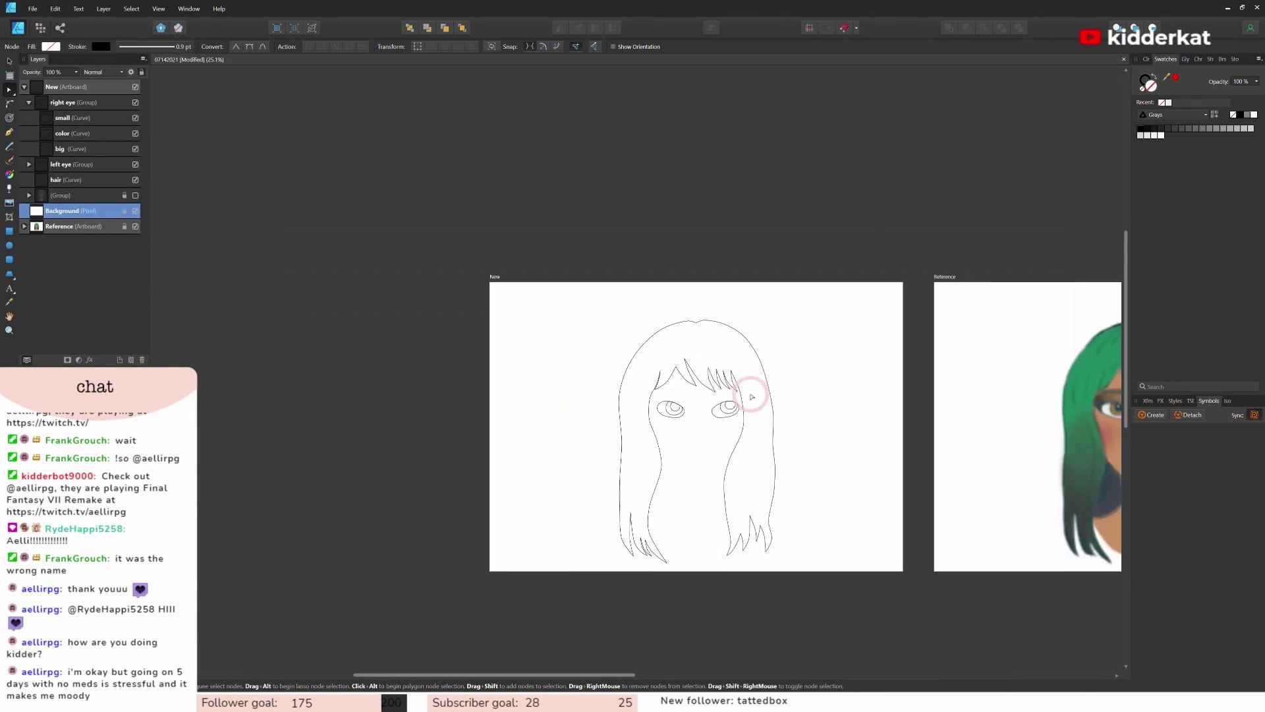
pyautogui.scroll(4, 942, 448)
pyautogui.click(29, 103)
pyautogui.click(135, 149)
# Step: Draw a closed outline around the traced right eyebrow with the Pen tool
pyautogui.moveTo(552, 666); pyautogui.dragTo(817, 651)
pyautogui.click(9, 133)
pyautogui.scroll(3, 658, 346)
pyautogui.click(435, 245)
pyautogui.moveTo(675, 270); pyautogui.dragTo(441, 222)
pyautogui.click(564, 233)
pyautogui.click(546, 215)
pyautogui.click(442, 216)
pyautogui.click(435, 245)
# Step: Refine the right eyebrow's upper inner corner and the arch of its upper edge to match the tracing
pyautogui.press('a')
pyautogui.click(442, 216)
pyautogui.moveTo(545, 216)
pyautogui.mouseDown()
pyautogui.moveTo(565, 229)
pyautogui.moveTo(502, 209)
pyautogui.moveTo(537, 217)
pyautogui.mouseUp()
pyautogui.click(735, 257)
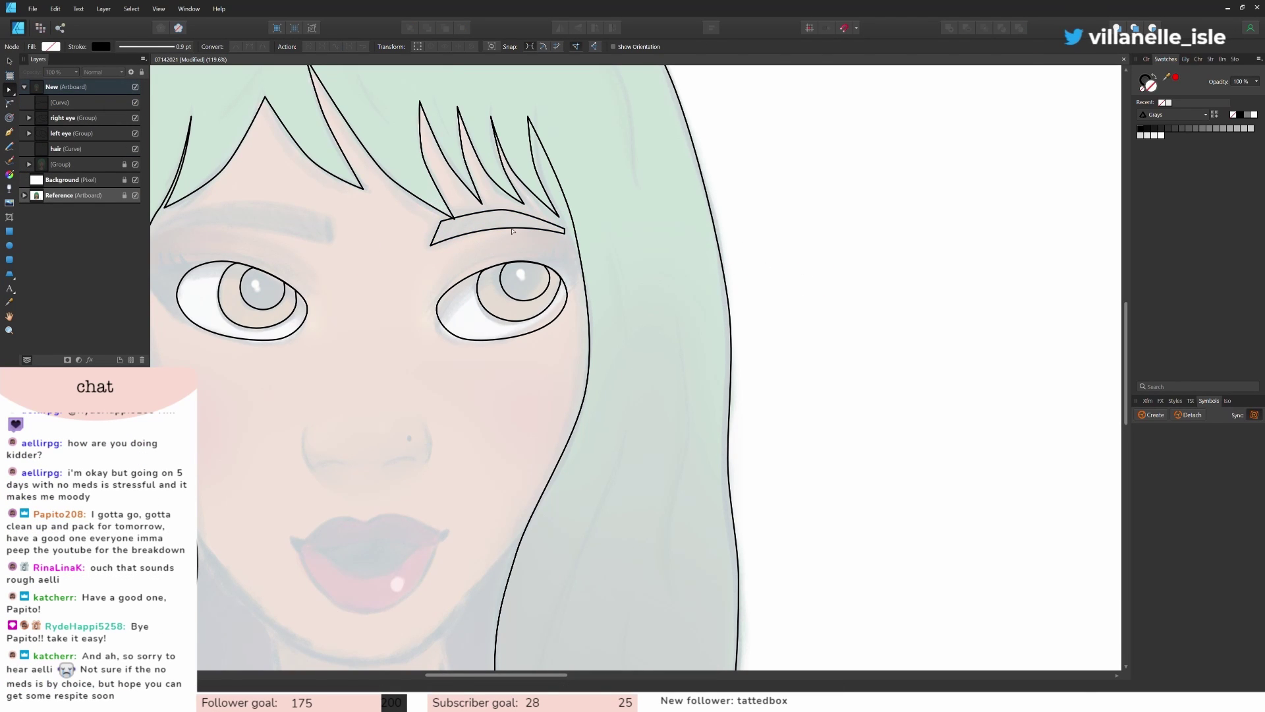
# Step: Rename the eyebrow curve as right eyebrow and duplicate it
pyautogui.scroll(5, 513, 230)
pyautogui.scroll(-4, 262, 279)
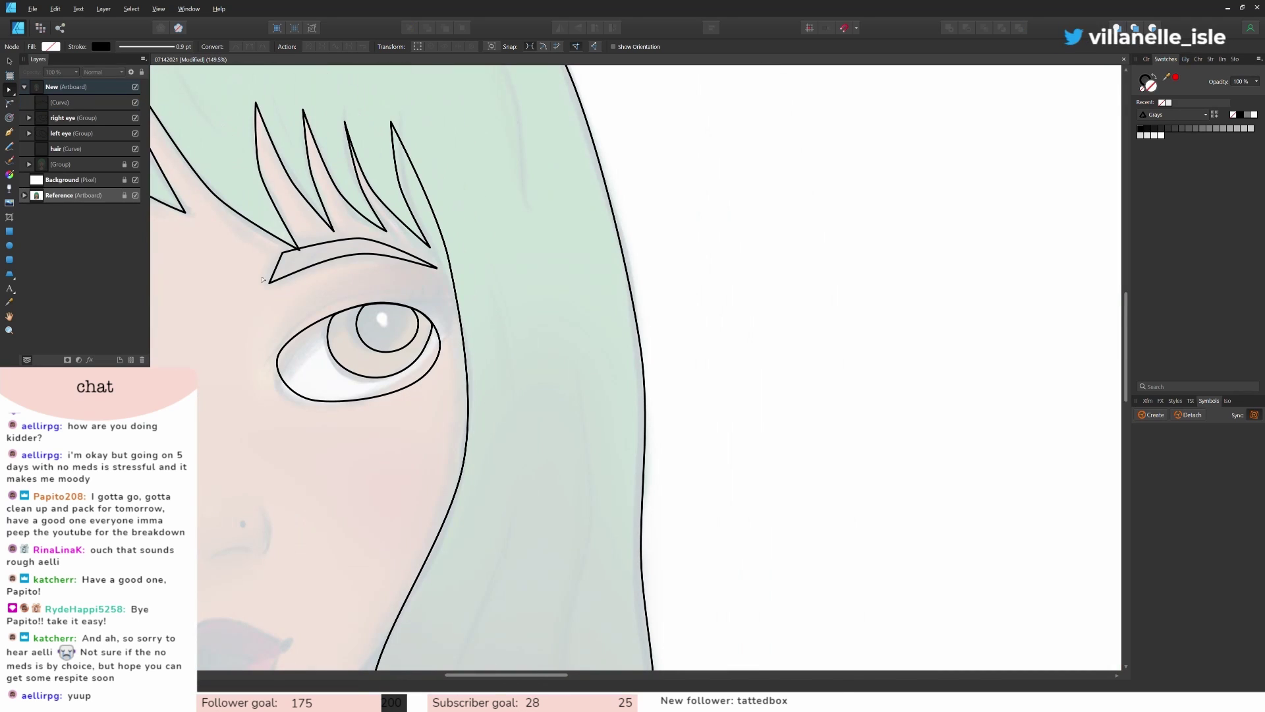
pyautogui.click(264, 280)
pyautogui.hotkey('ctrl', 'j')
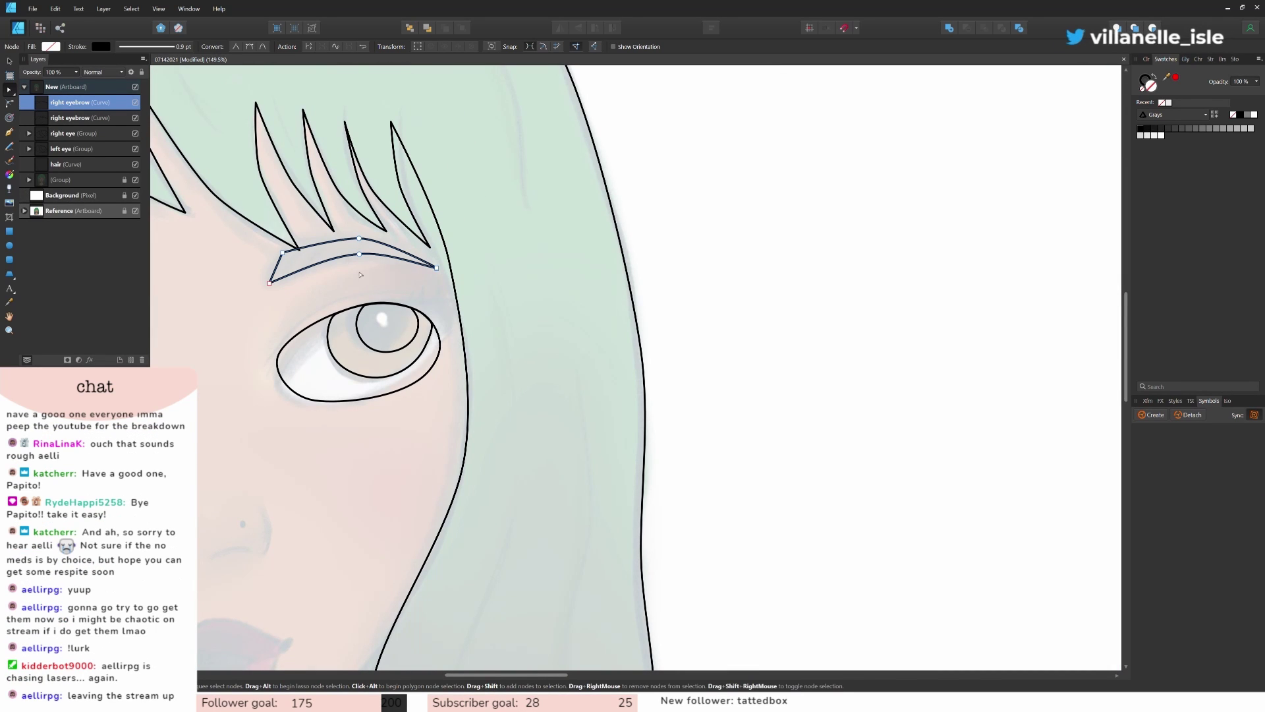
# Step: Place a horizontally flipped copy of the eyebrow over the traced left eyebrow and rename it as lefteyebrow
pyautogui.scroll(-4, 801, 456)
pyautogui.press('v')
pyautogui.moveTo(604, 375)
pyautogui.mouseDown()
pyautogui.moveTo(591, 392)
pyautogui.moveTo(606, 373)
pyautogui.mouseUp()
pyautogui.press('Delete')
pyautogui.hotkey('ctrl', 'j')
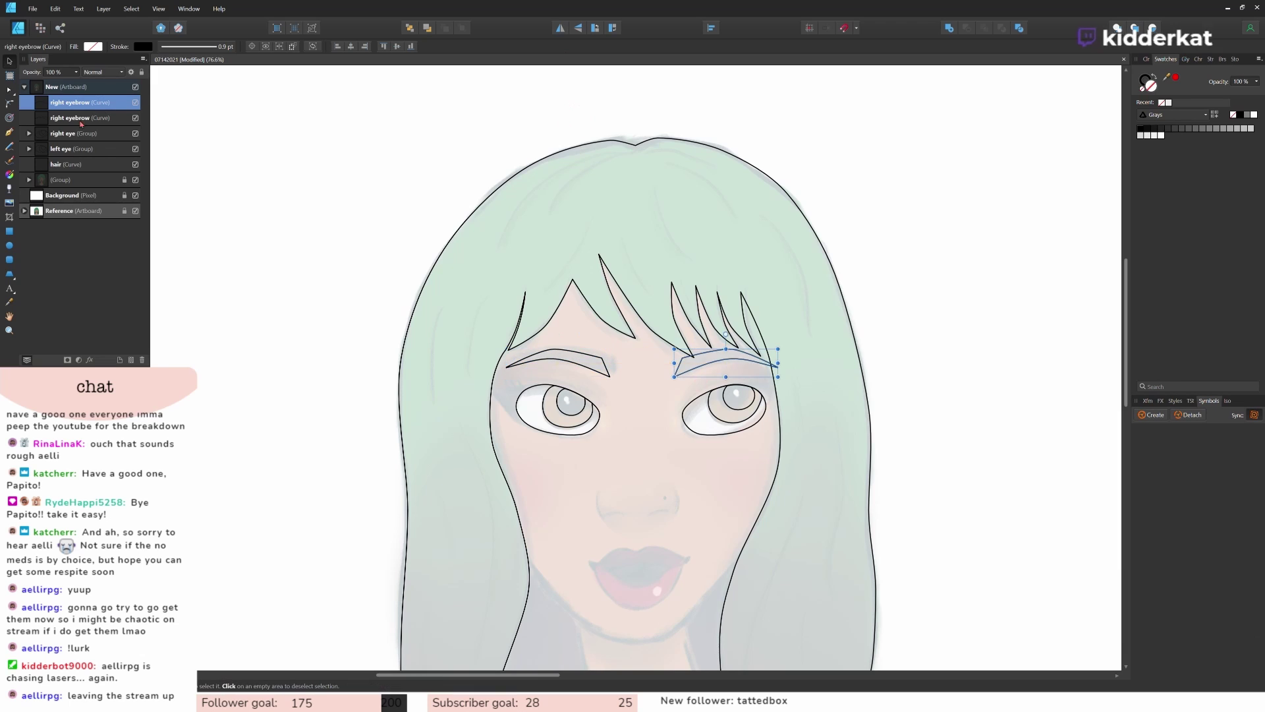
pyautogui.click(58, 119)
pyautogui.click(447, 405)
# Step: Check the eyebrows against the whole portrait with the tracing group hidden, and show the group again
pyautogui.scroll(-4, 448, 404)
pyautogui.click(135, 180)
pyautogui.click(135, 180)
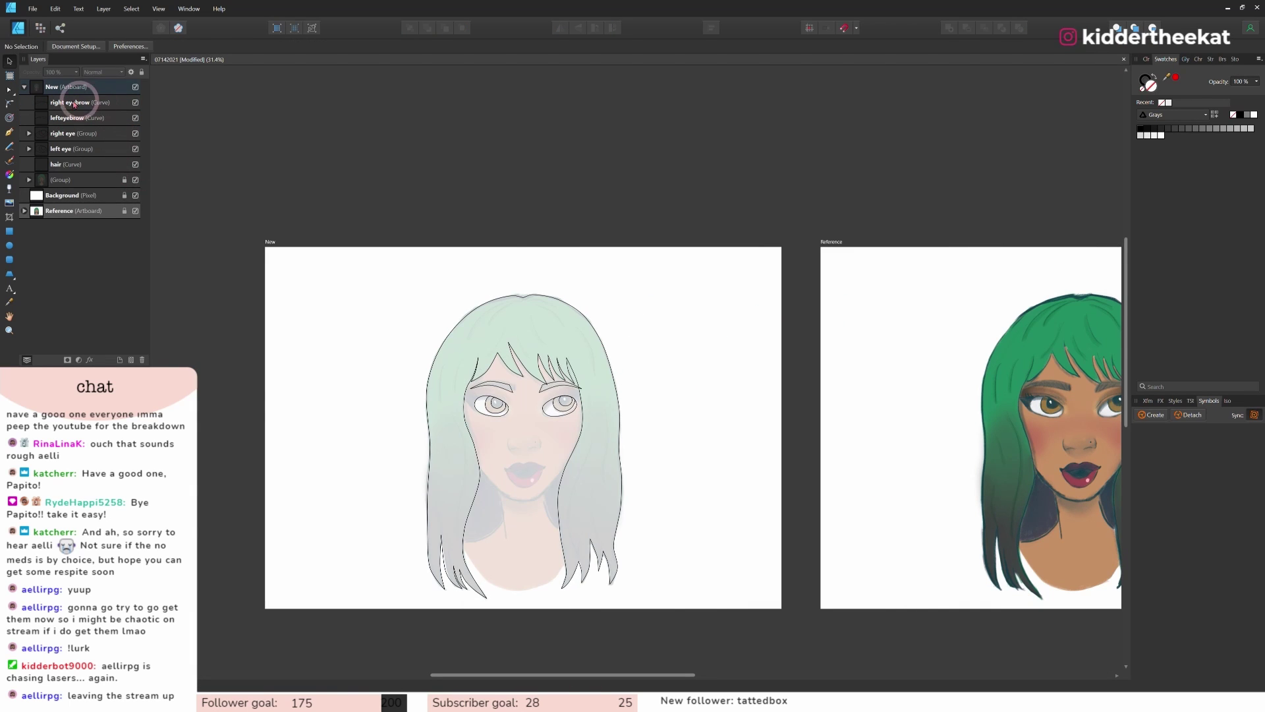
pyautogui.scroll(2, 539, 525)
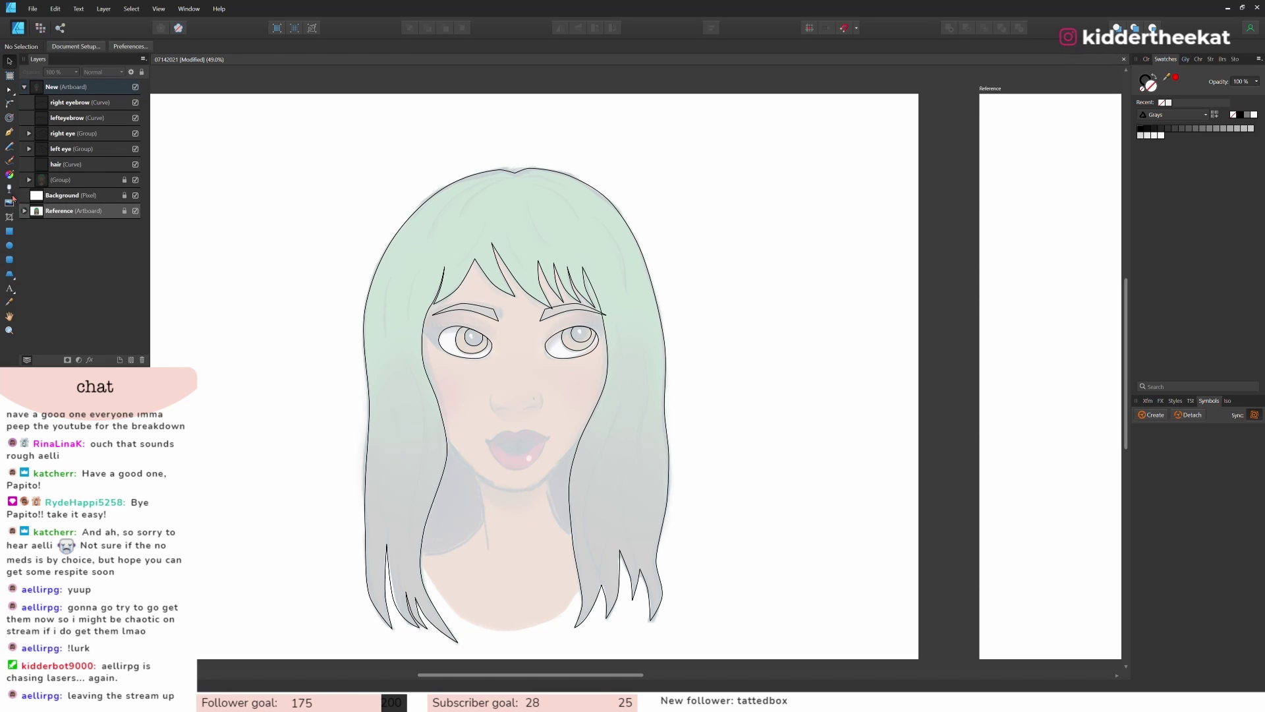
# Step: Start a Pen outline of the face at the left shoulder, running up the neck and left cheek and across the forehead under the hair
pyautogui.click(9, 132)
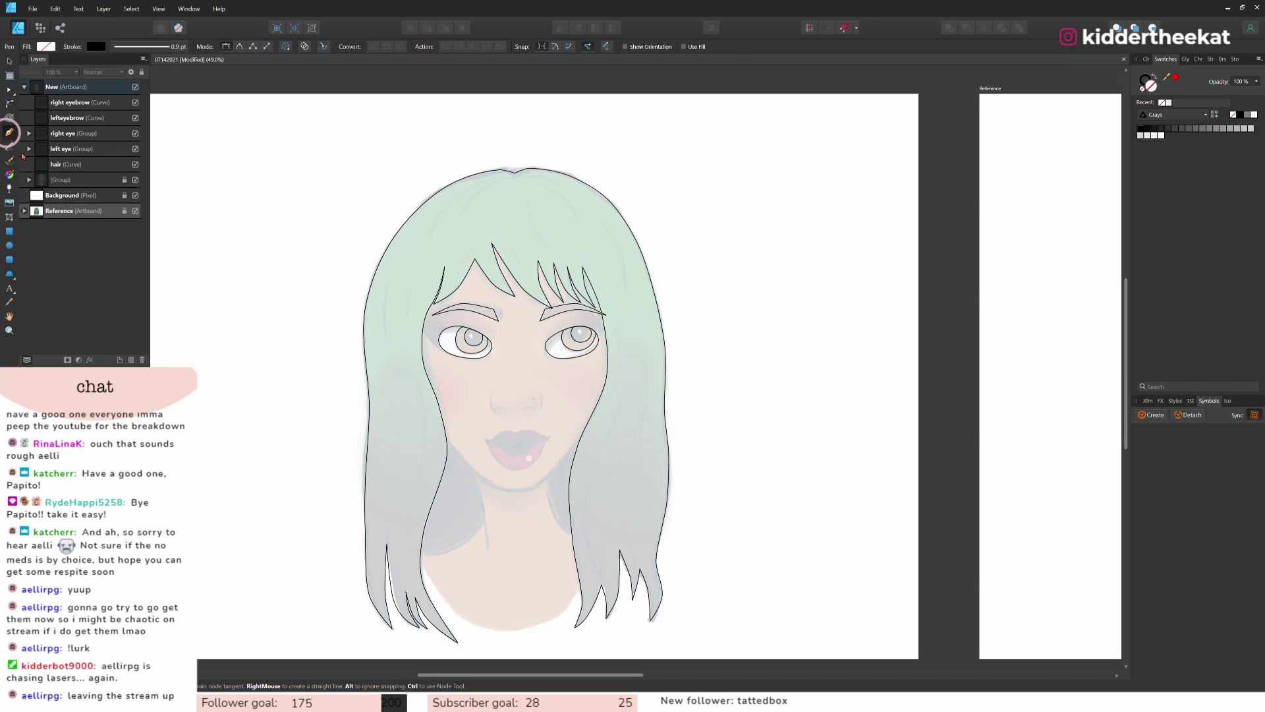
pyautogui.click(425, 554)
pyautogui.click(481, 528)
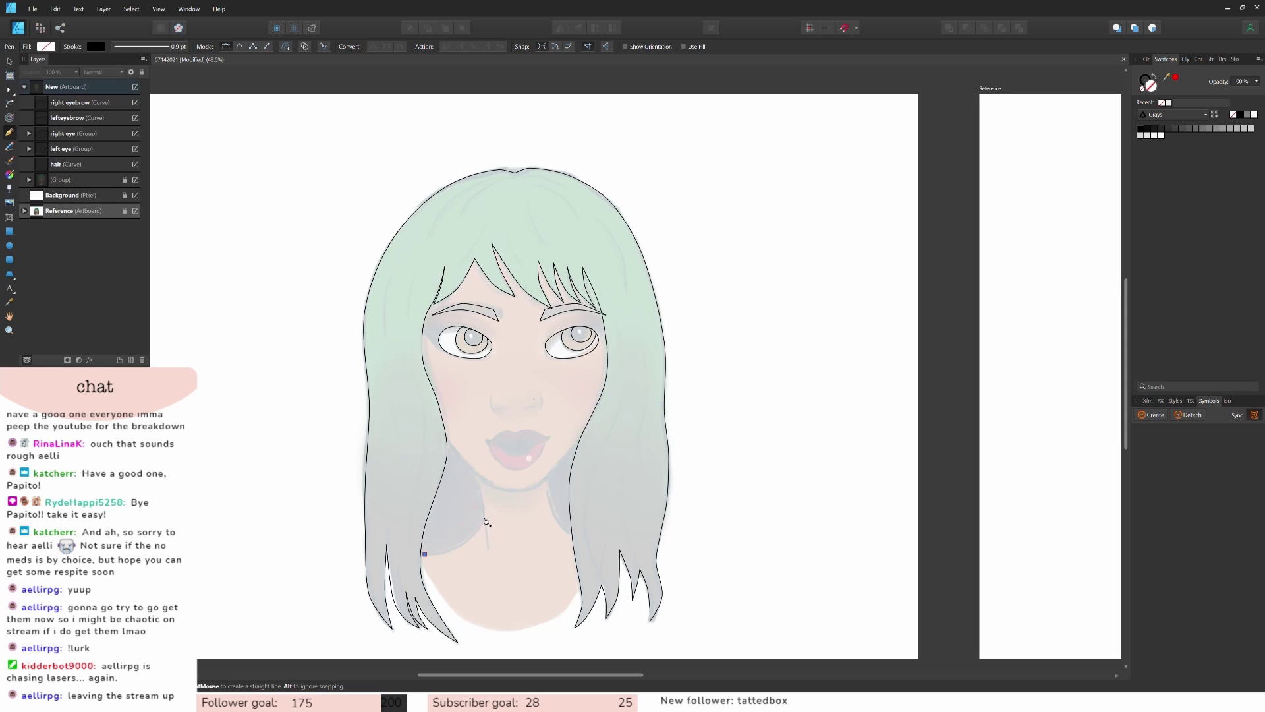
pyautogui.click(477, 476)
pyautogui.click(452, 445)
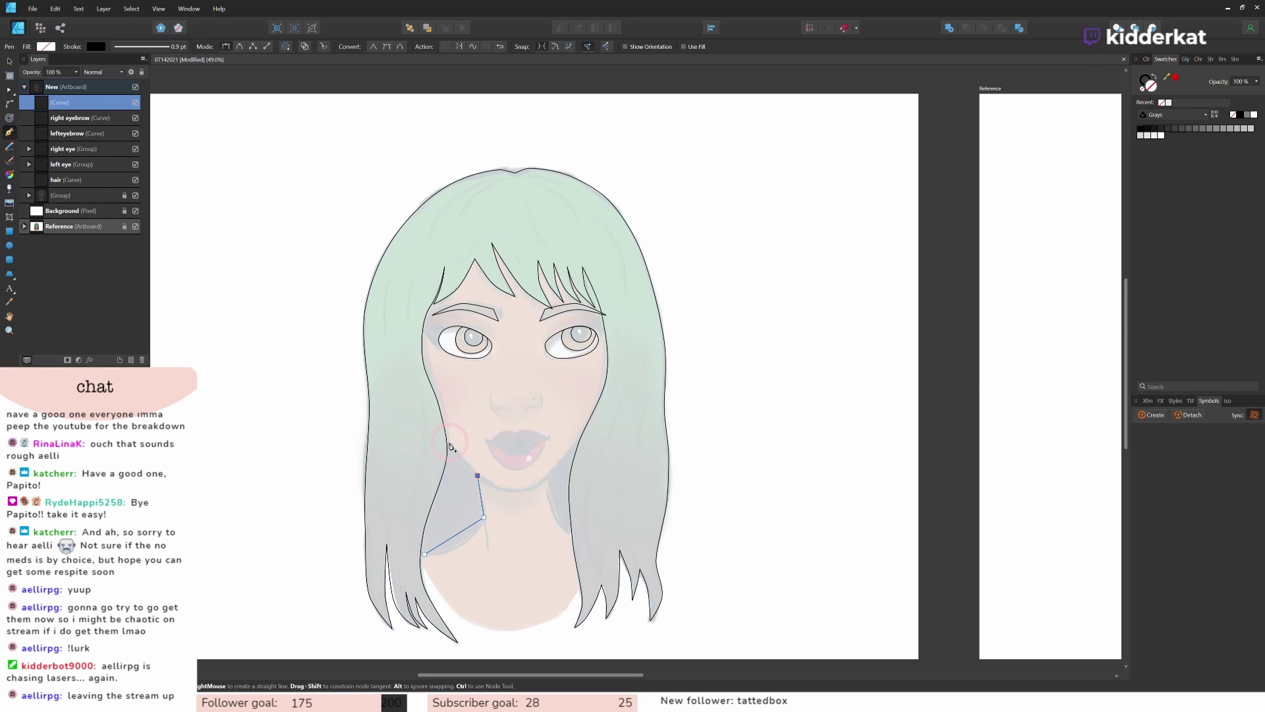
pyautogui.click(415, 354)
pyautogui.click(448, 244)
pyautogui.click(498, 232)
pyautogui.click(559, 238)
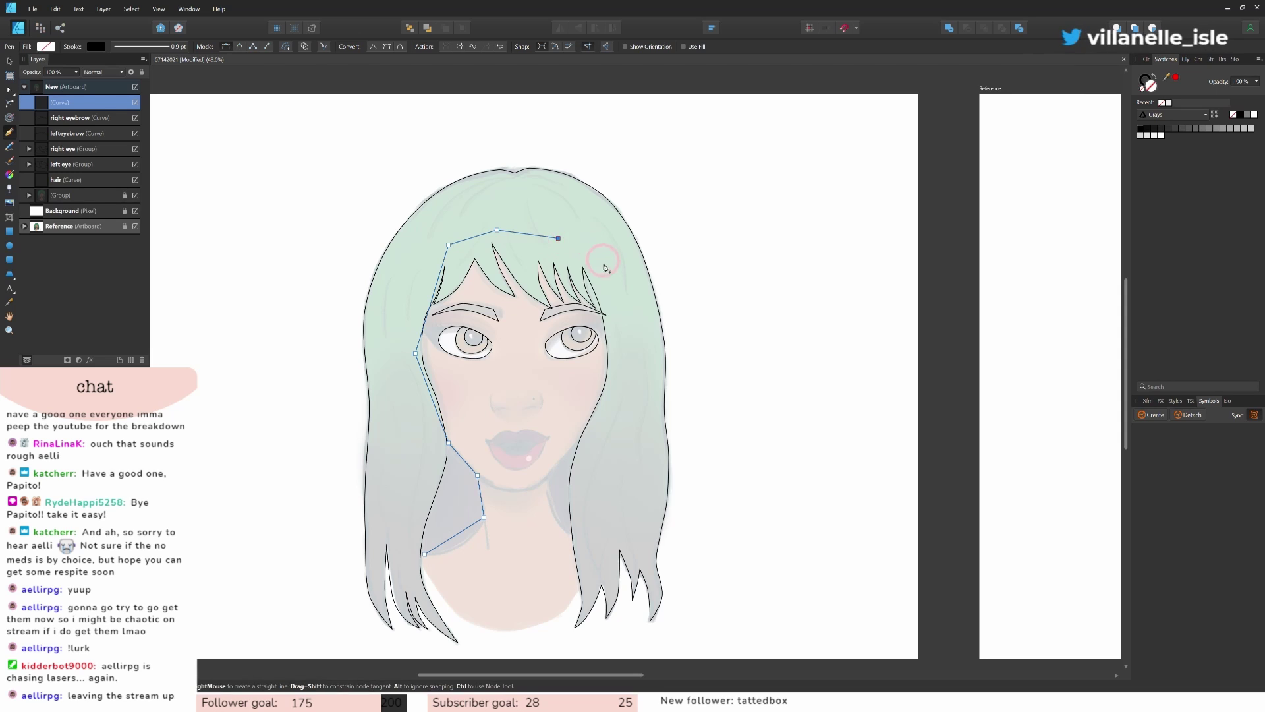
# Step: Continue the face outline down the right temple, cheek and jaw to the right side of the neck
pyautogui.click(605, 265)
pyautogui.click(606, 310)
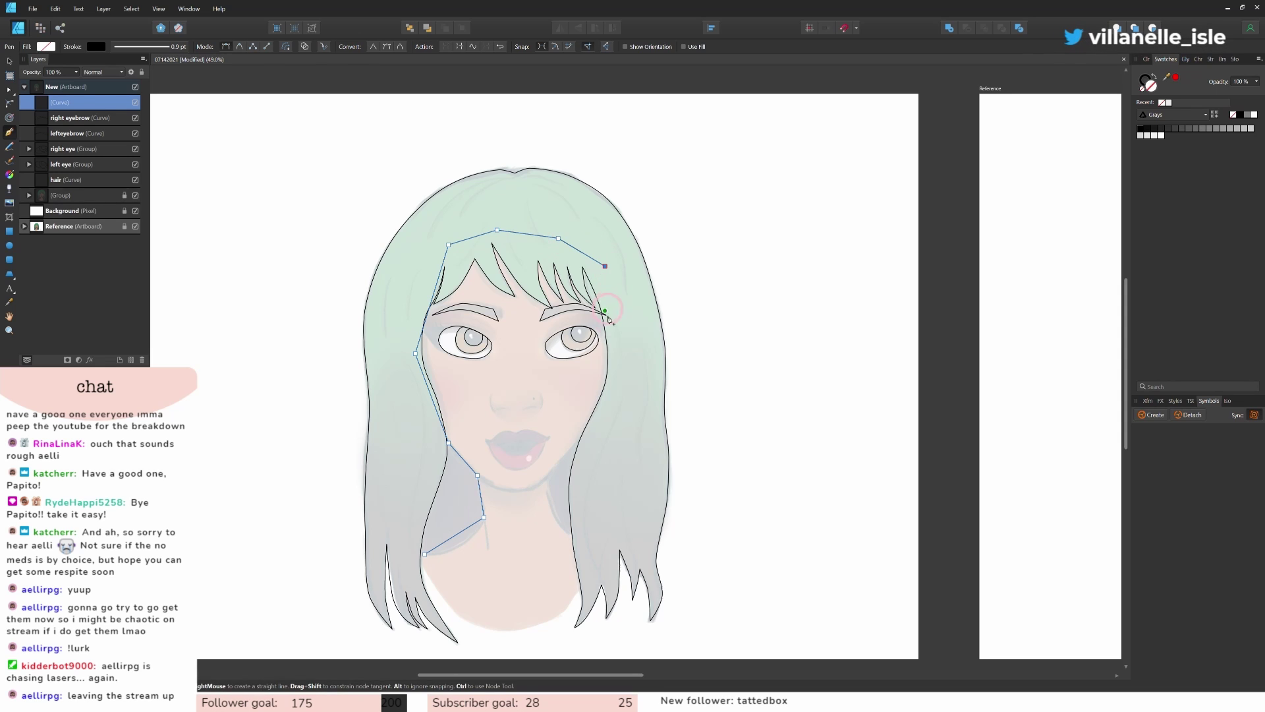
pyautogui.click(605, 354)
pyautogui.click(589, 418)
pyautogui.click(573, 450)
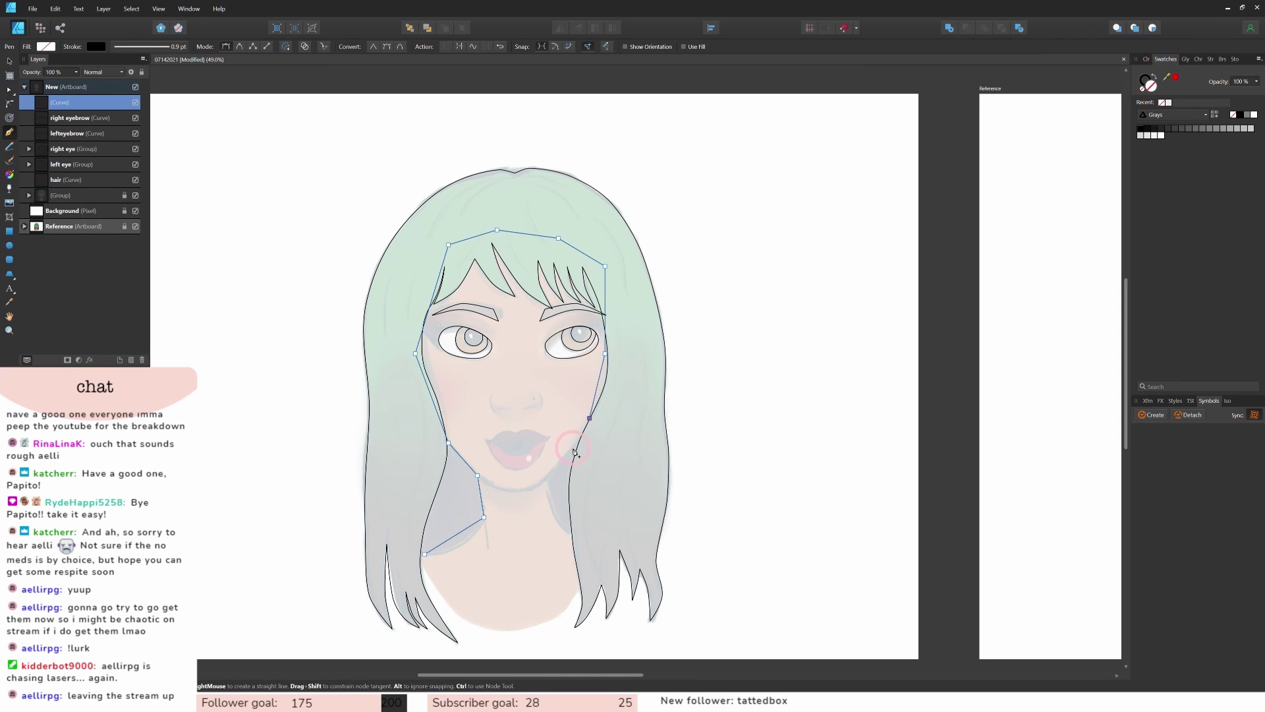
pyautogui.click(547, 482)
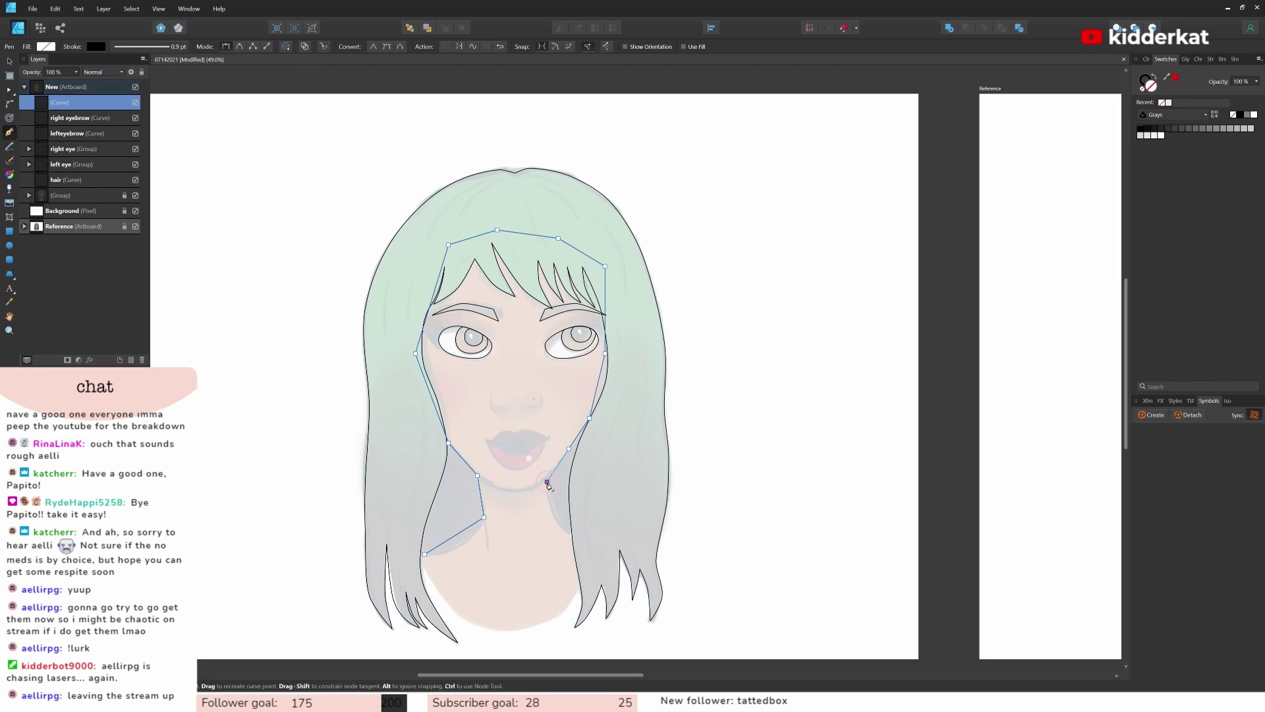
pyautogui.click(567, 528)
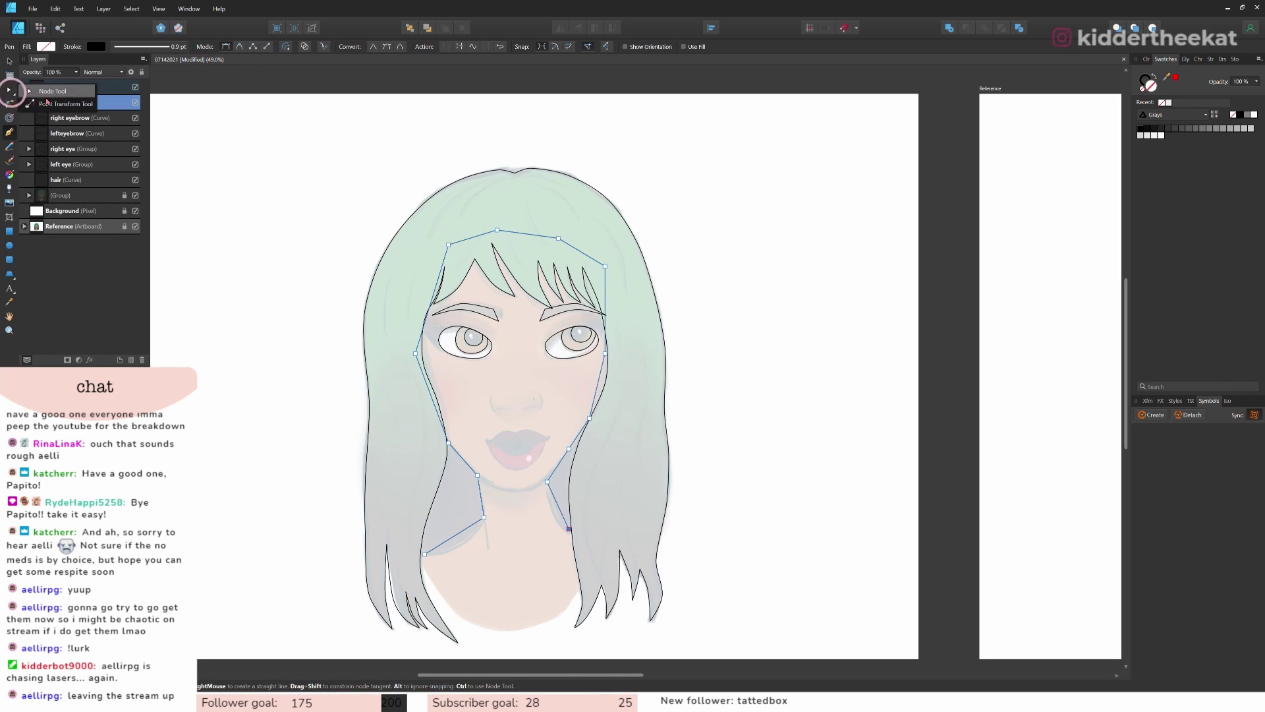
pyautogui.moveTo(378, 193); pyautogui.dragTo(408, 399)
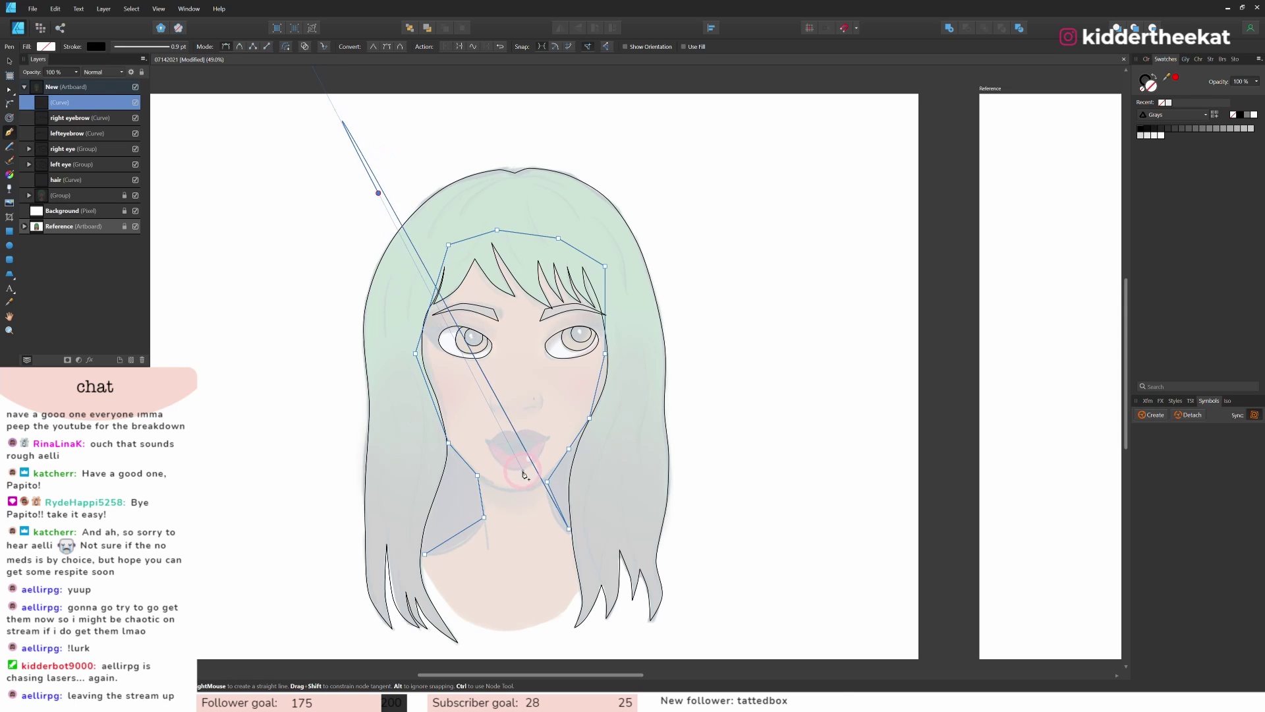
pyautogui.hotkey('ctrl', 'z')
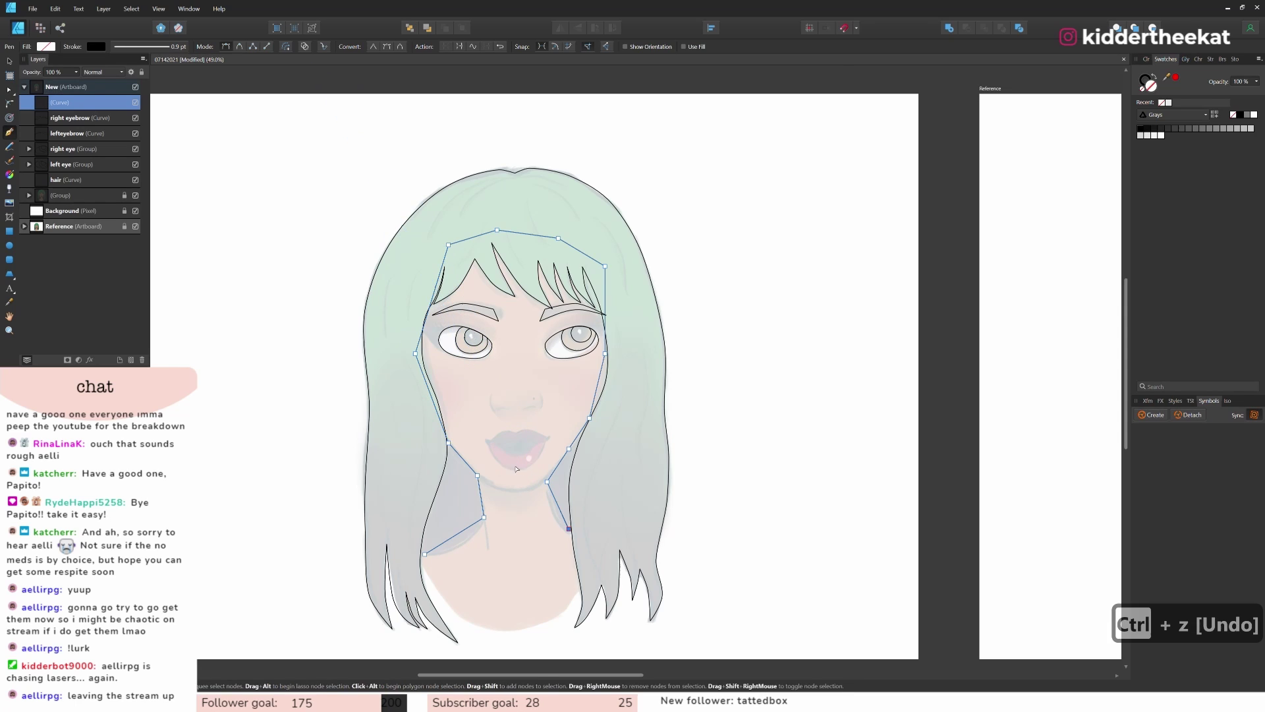
# Step: Close the face curve, shape its right neck and shoulder corner to mirror the left, and bow the bottom edge down into a rounded neckline
pyautogui.click(9, 91)
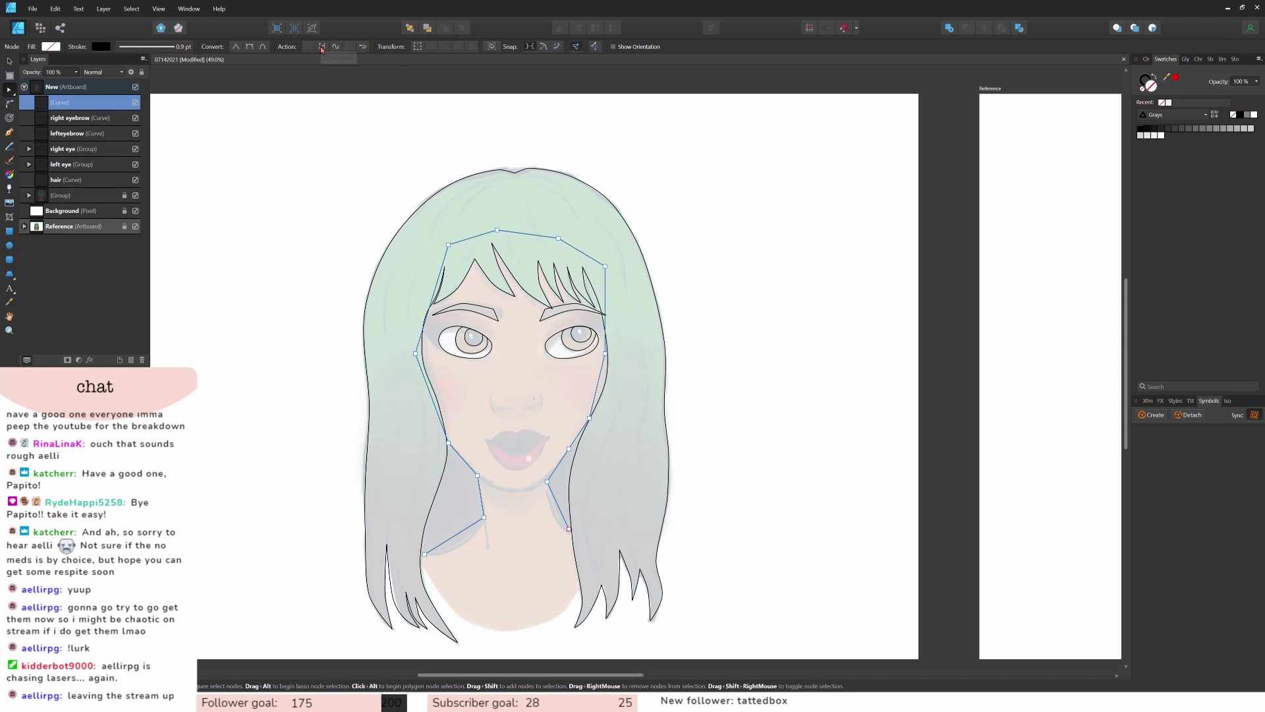
pyautogui.click(322, 49)
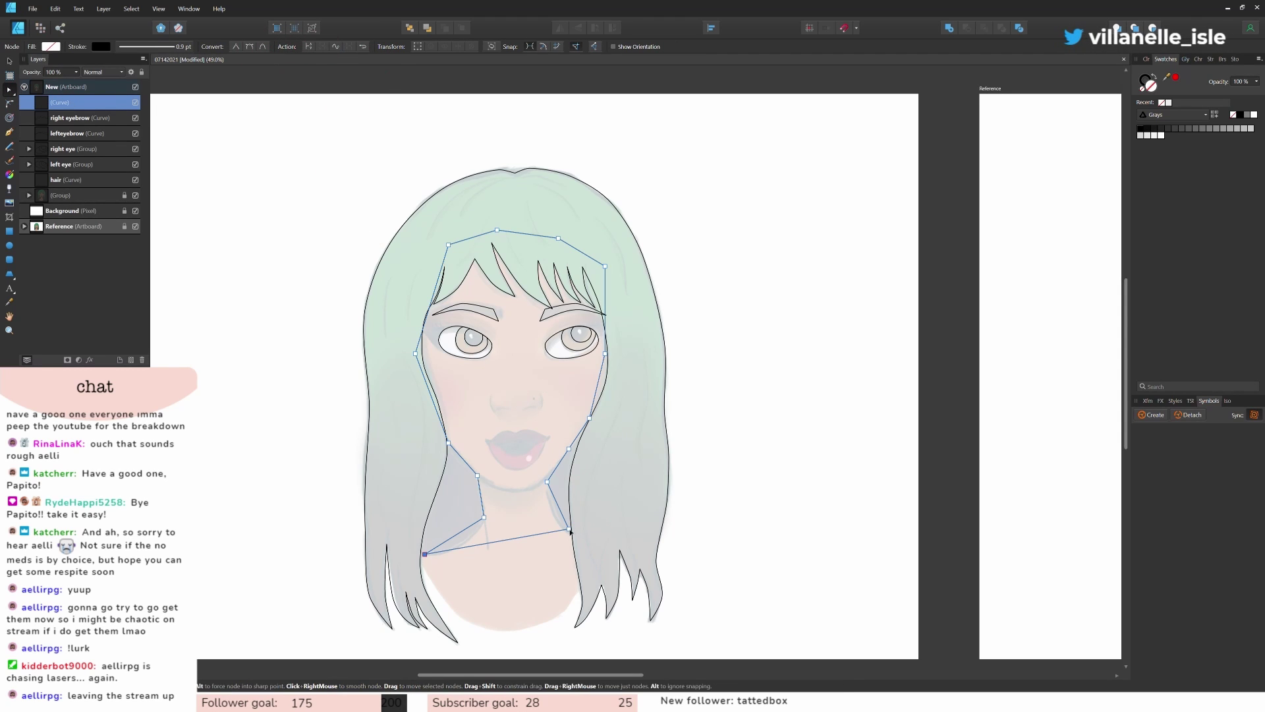
pyautogui.moveTo(570, 531); pyautogui.dragTo(581, 554)
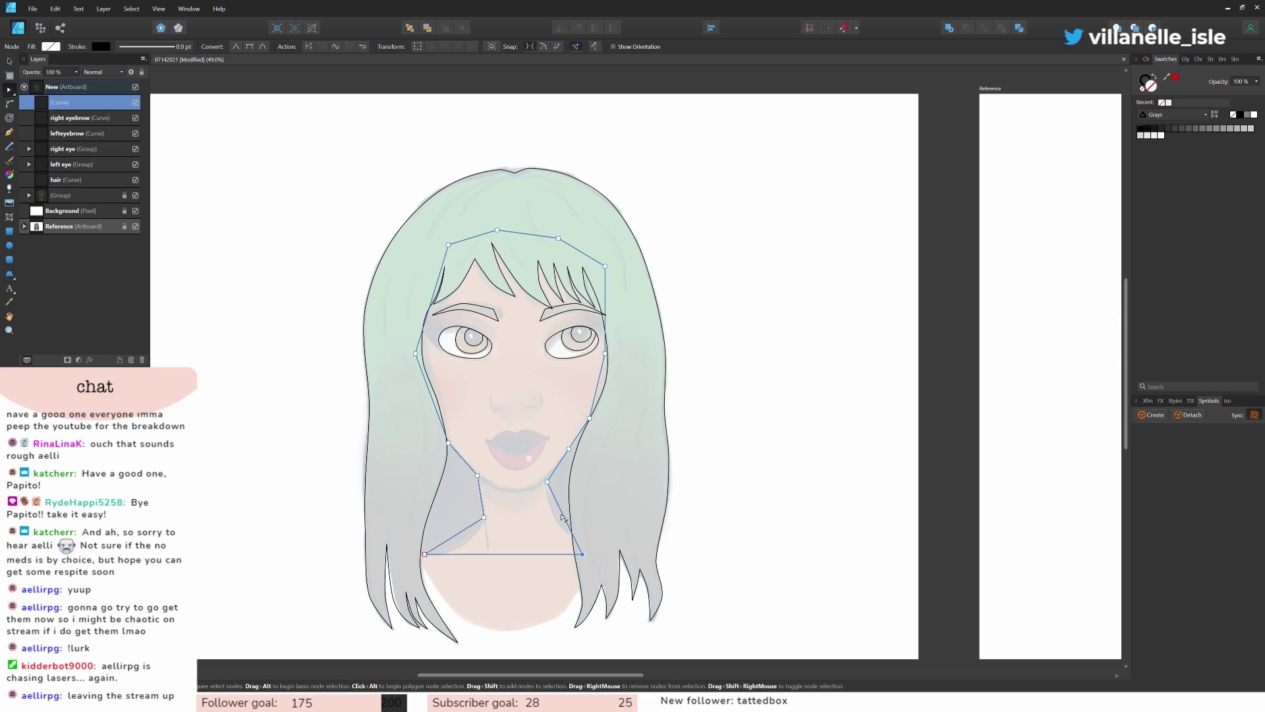
pyautogui.click(559, 518)
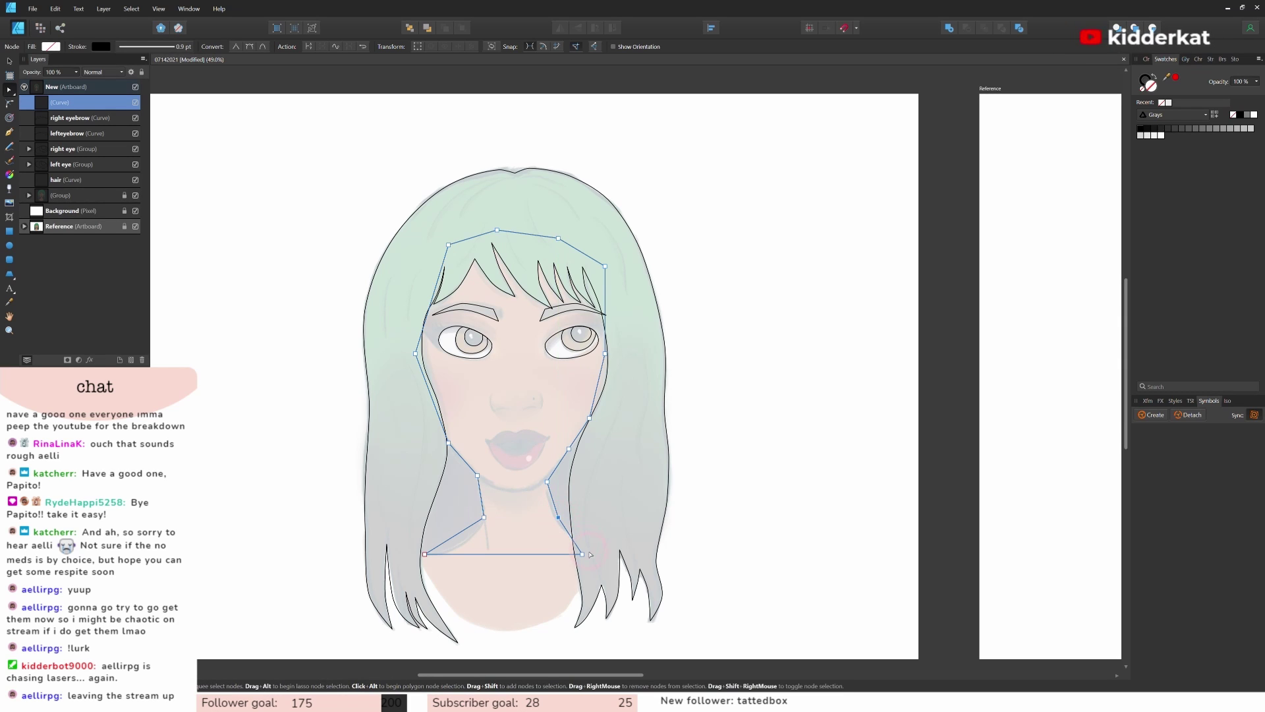
pyautogui.moveTo(597, 559); pyautogui.dragTo(608, 559)
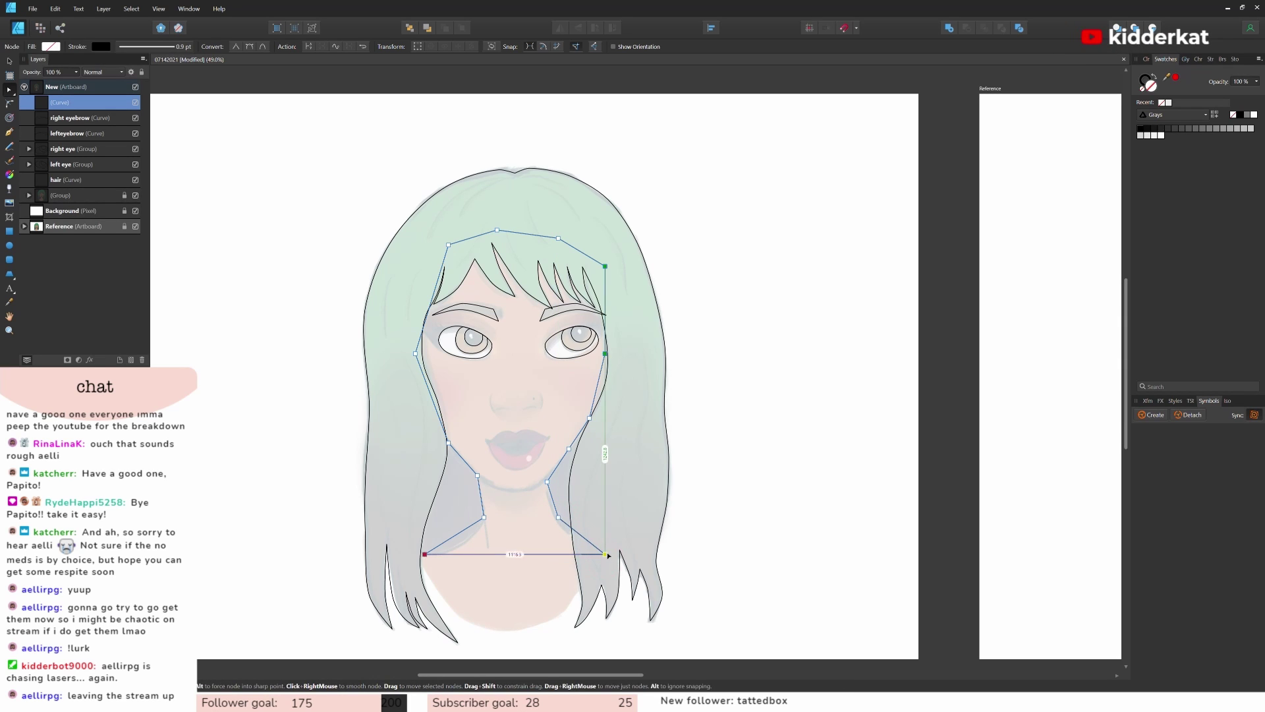
pyautogui.moveTo(518, 556); pyautogui.dragTo(516, 613)
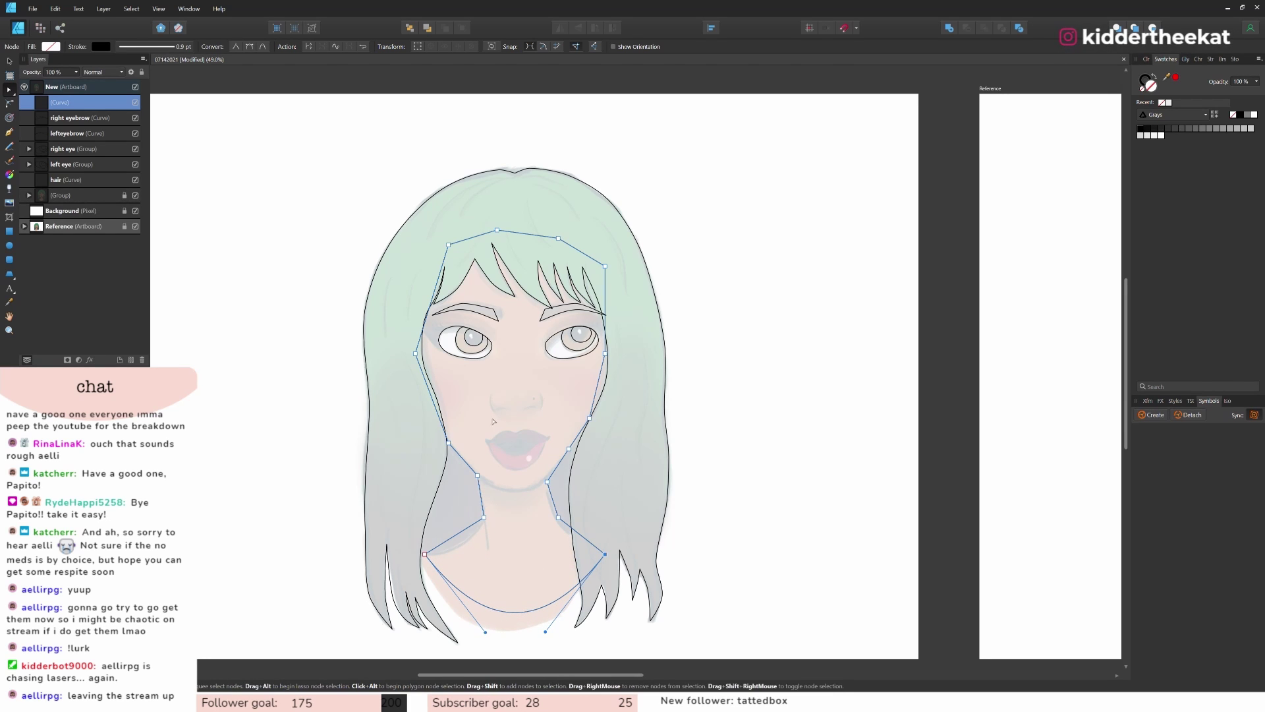
# Step: Convert all the face outline's nodes except the two shoulder corners to smooth nodes
pyautogui.moveTo(370, 168); pyautogui.dragTo(664, 524)
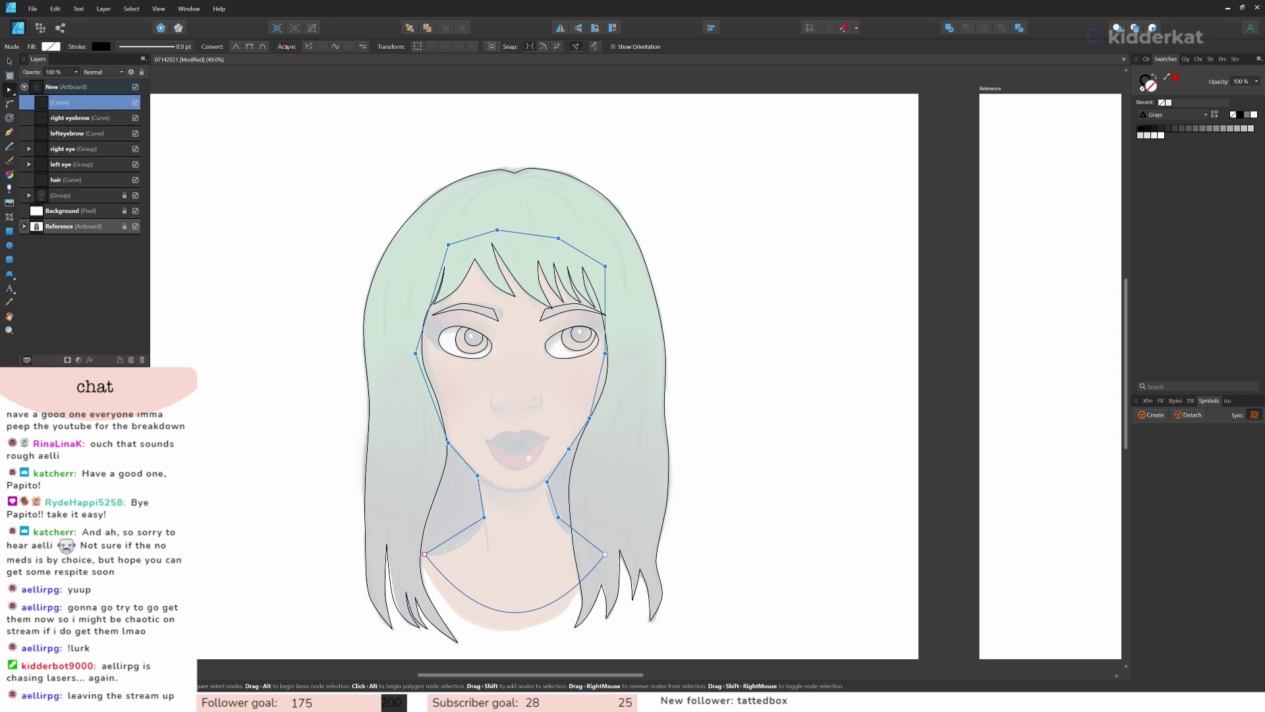
pyautogui.click(249, 47)
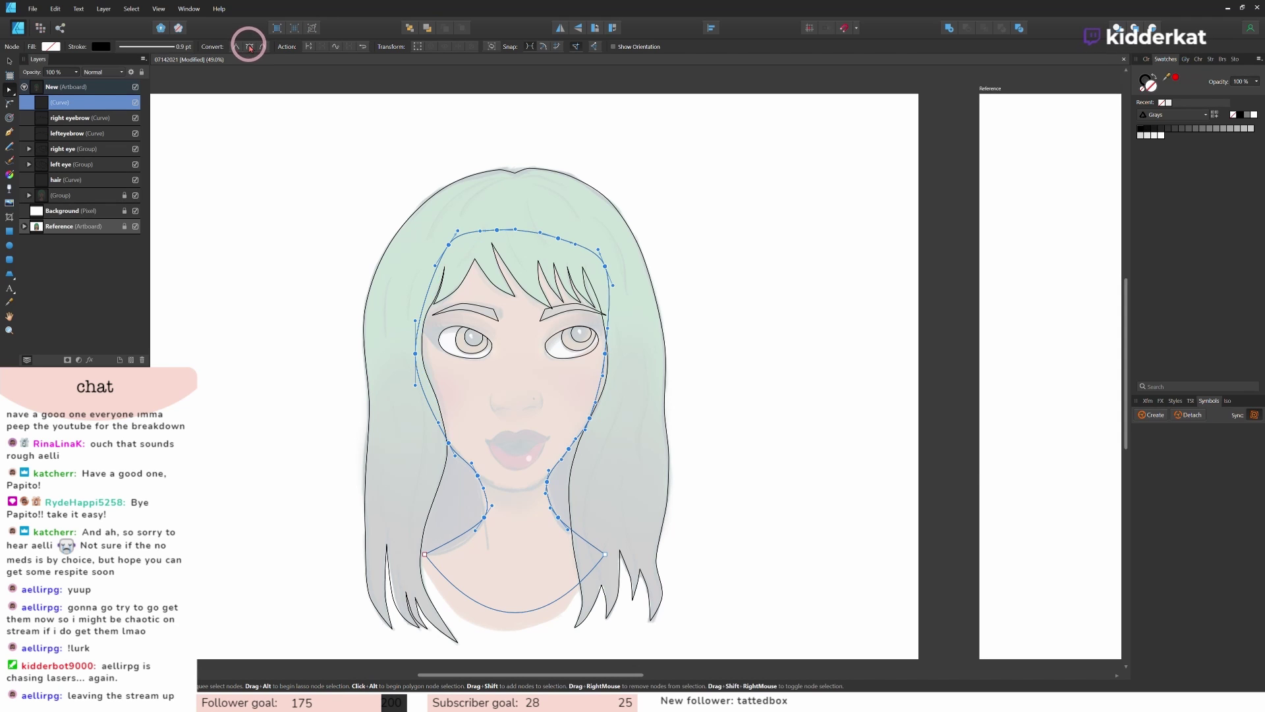
pyautogui.click(506, 537)
pyautogui.click(473, 545)
# Step: Adjust the nodes at the left base of the neck and the left jaw corner to follow the traced neck
pyautogui.scroll(5, 473, 544)
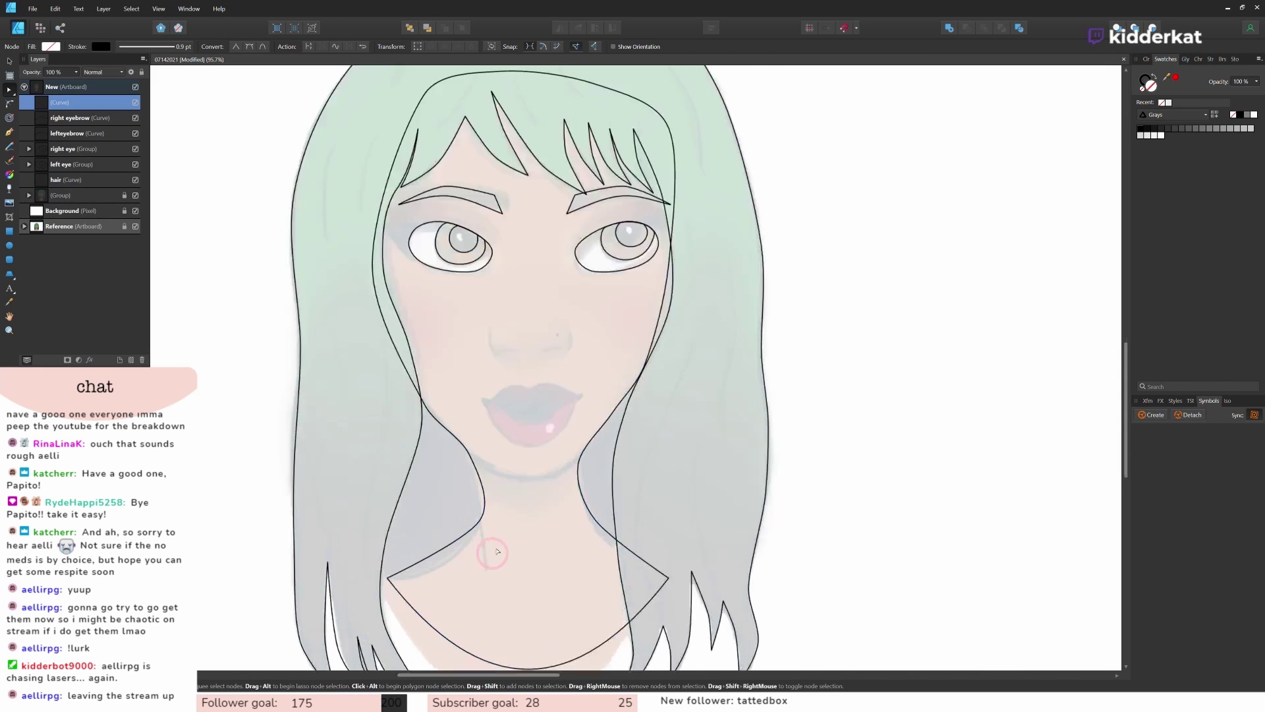
pyautogui.moveTo(471, 505); pyautogui.dragTo(450, 541)
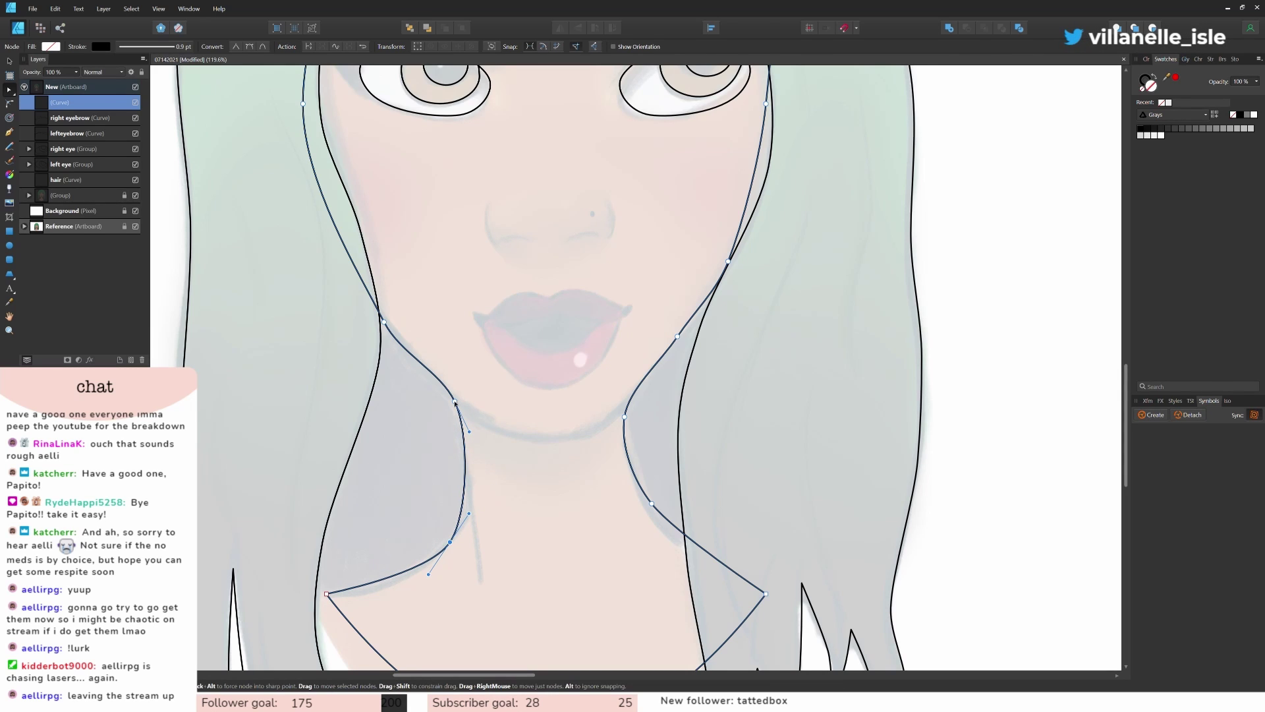
pyautogui.click(454, 402)
pyautogui.moveTo(455, 402); pyautogui.dragTo(456, 406)
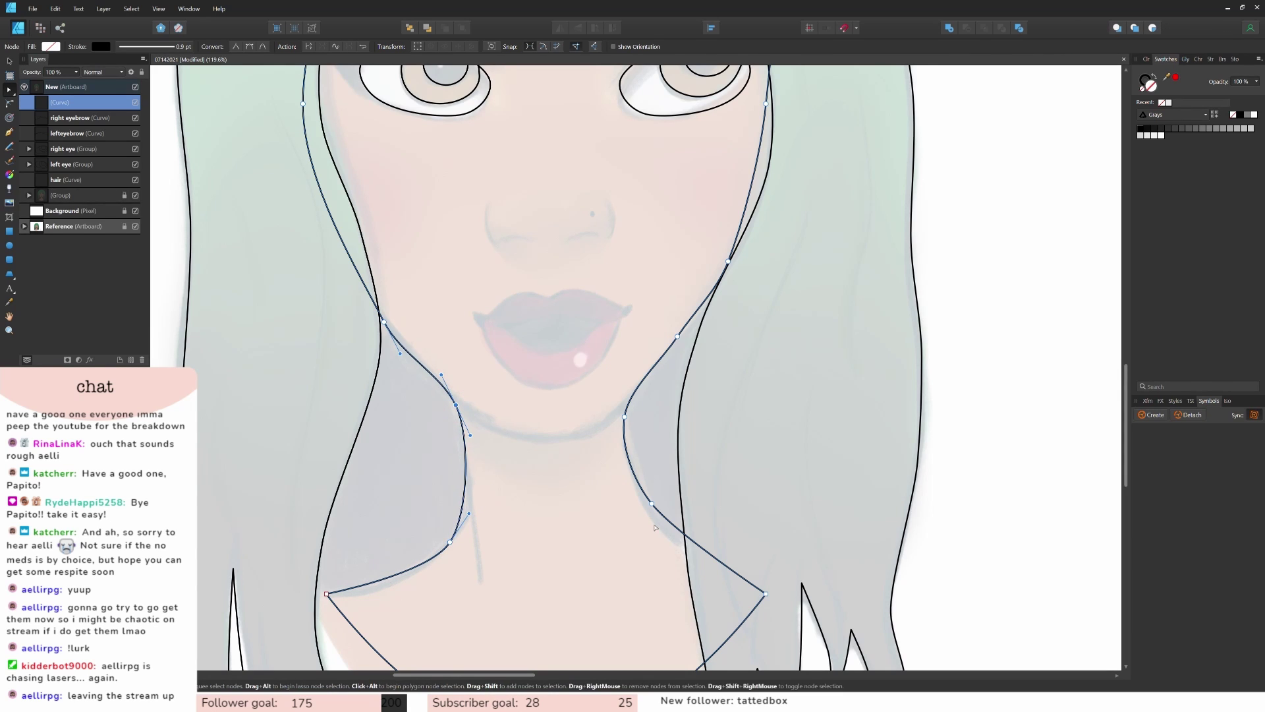
# Step: Lower the node at the right base of the neck and shift the right jaw corner outward to fit the tracing
pyautogui.moveTo(652, 504); pyautogui.dragTo(658, 520)
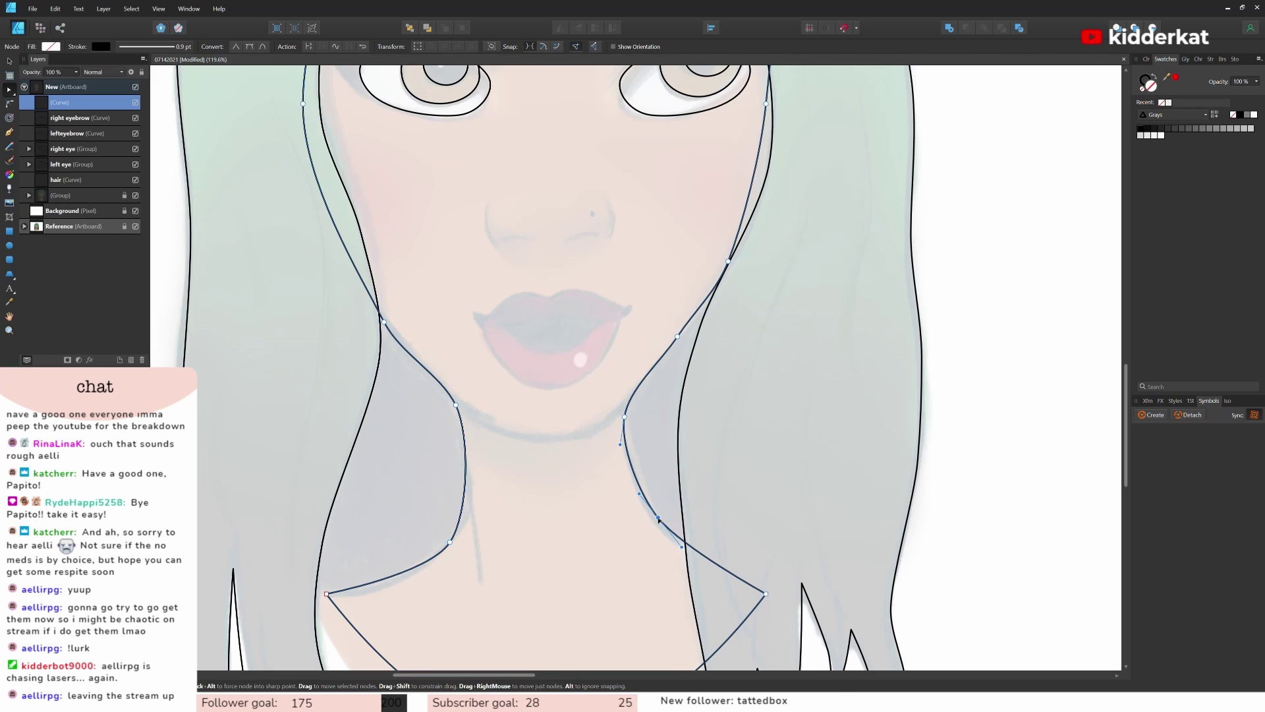
pyautogui.hotkey('ctrl', 'z')
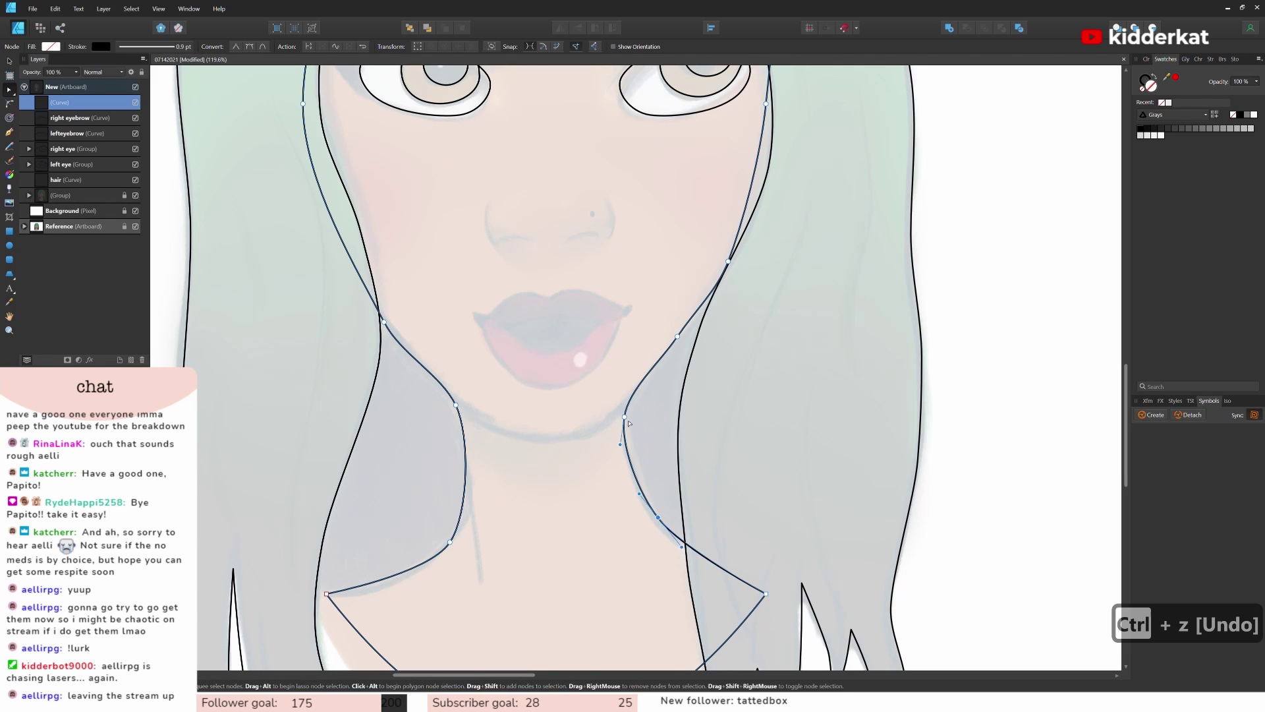
pyautogui.moveTo(626, 419); pyautogui.dragTo(634, 428)
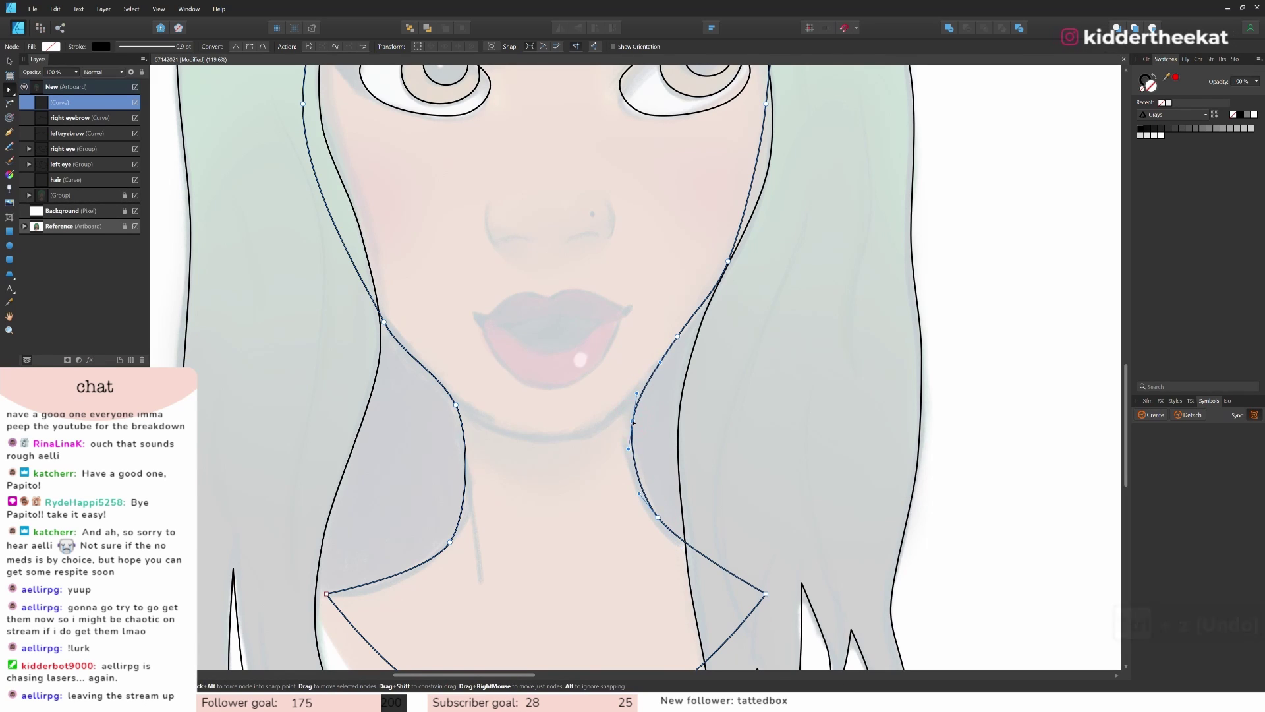
pyautogui.click(749, 504)
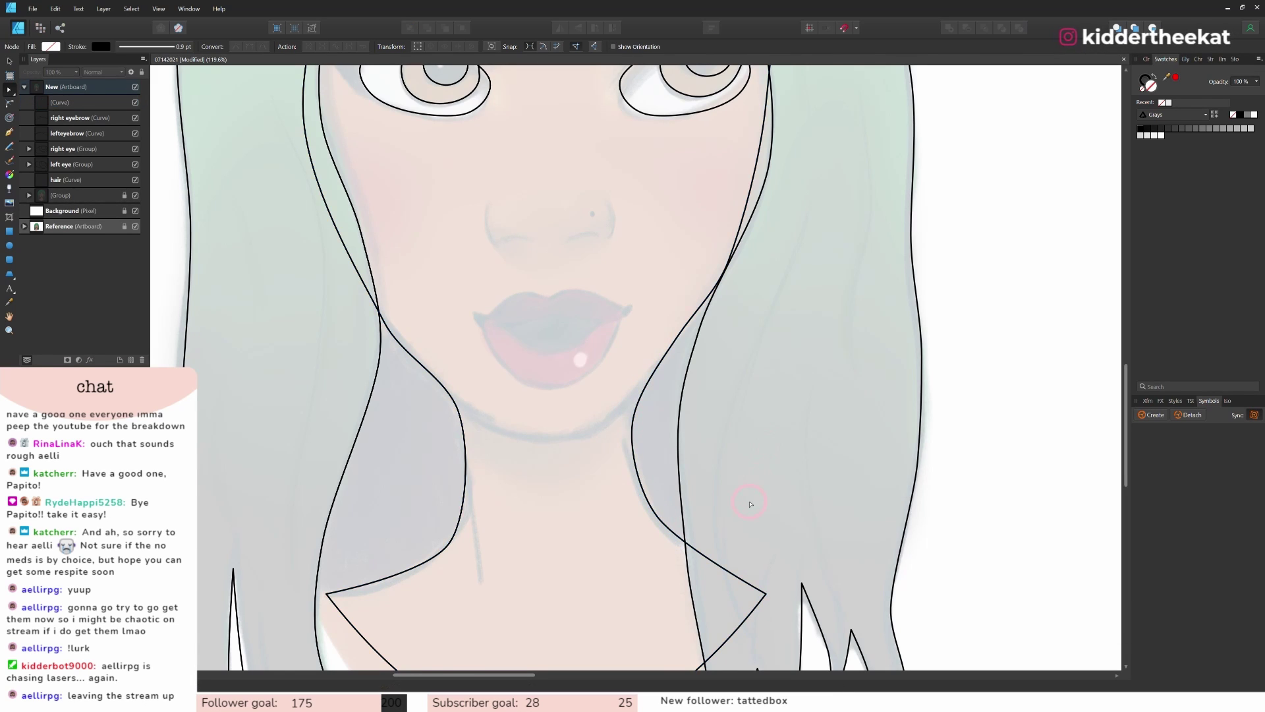
pyautogui.click(682, 542)
pyautogui.click(658, 526)
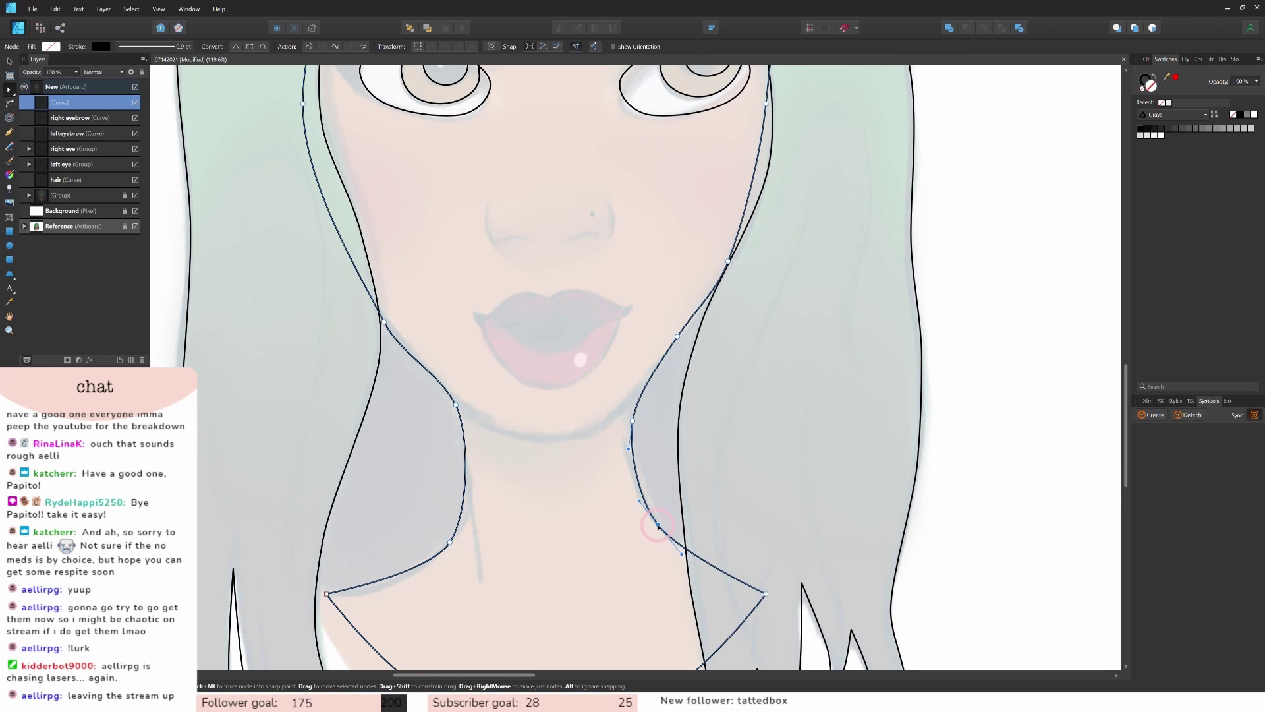
# Step: Nudge the left jaw corner outward and bend the left shoulder edge down onto the traced line
pyautogui.click(467, 520)
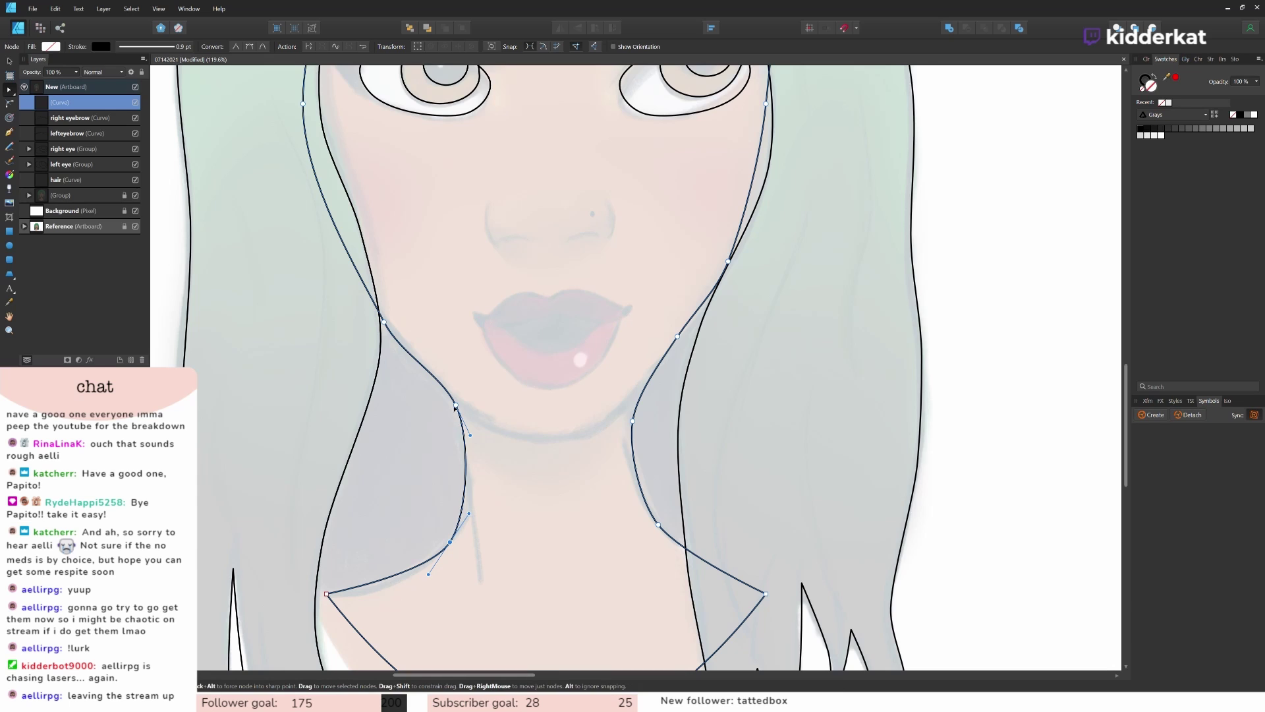
pyautogui.moveTo(454, 407); pyautogui.dragTo(451, 408)
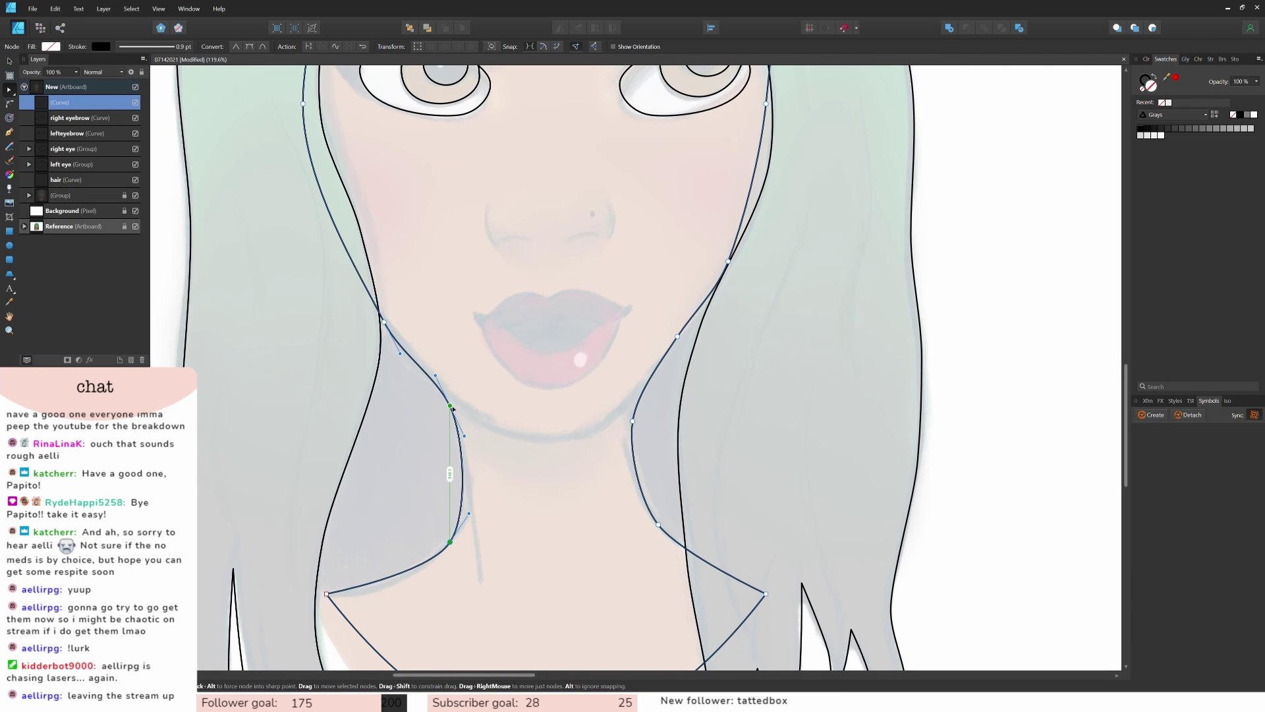
pyautogui.scroll(-4, 467, 423)
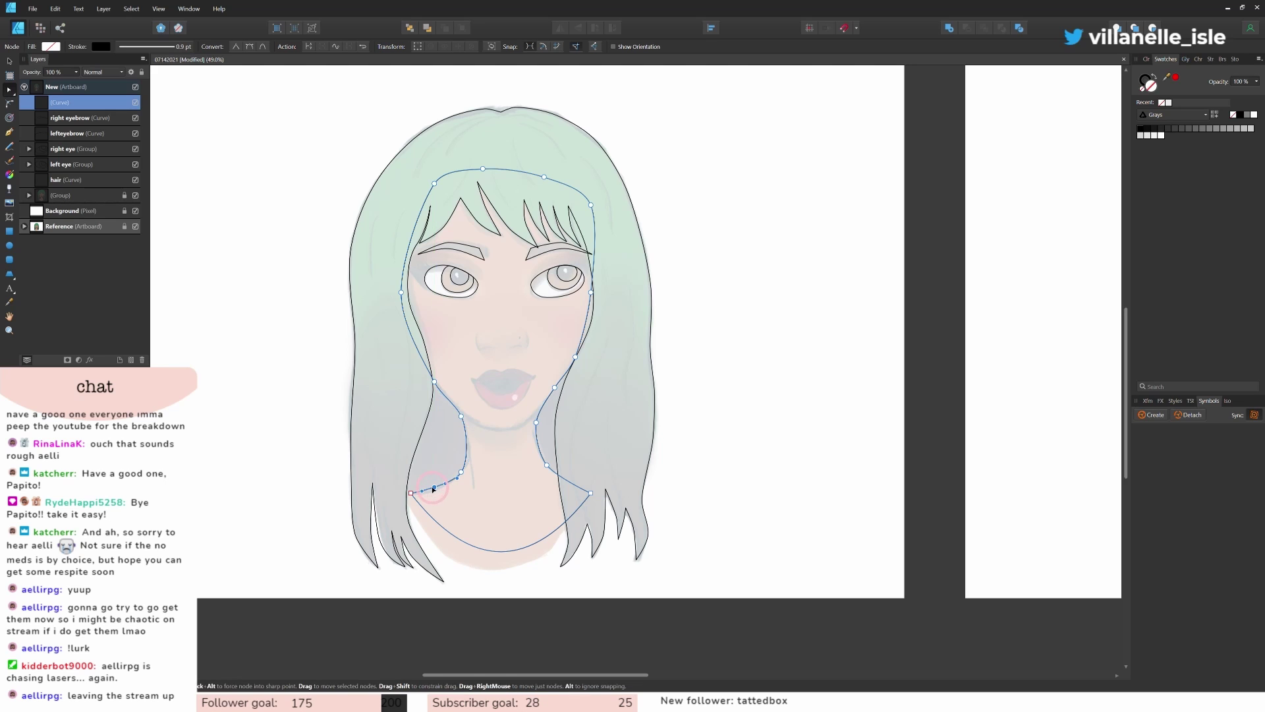
pyautogui.scroll(5, 443, 487)
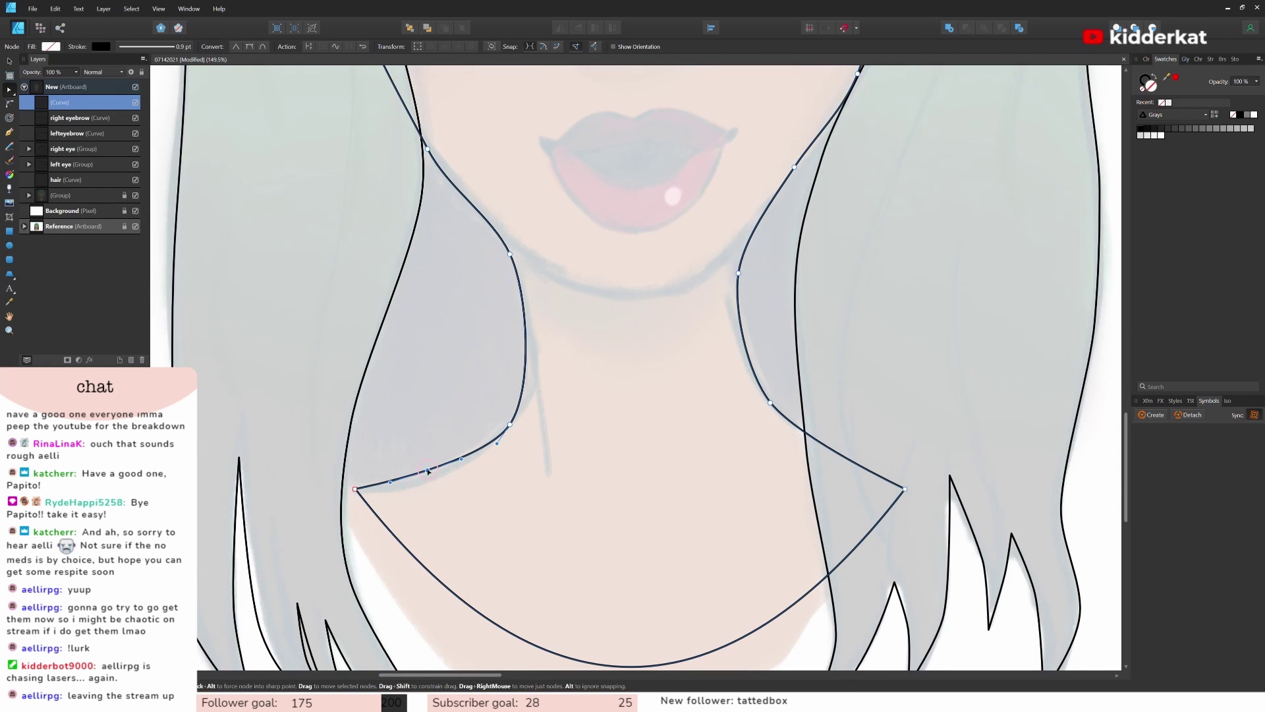
pyautogui.moveTo(428, 470); pyautogui.dragTo(428, 478)
# Step: Select both eyebrow curves and shift them together slightly up and to the left
pyautogui.scroll(4, 600, 512)
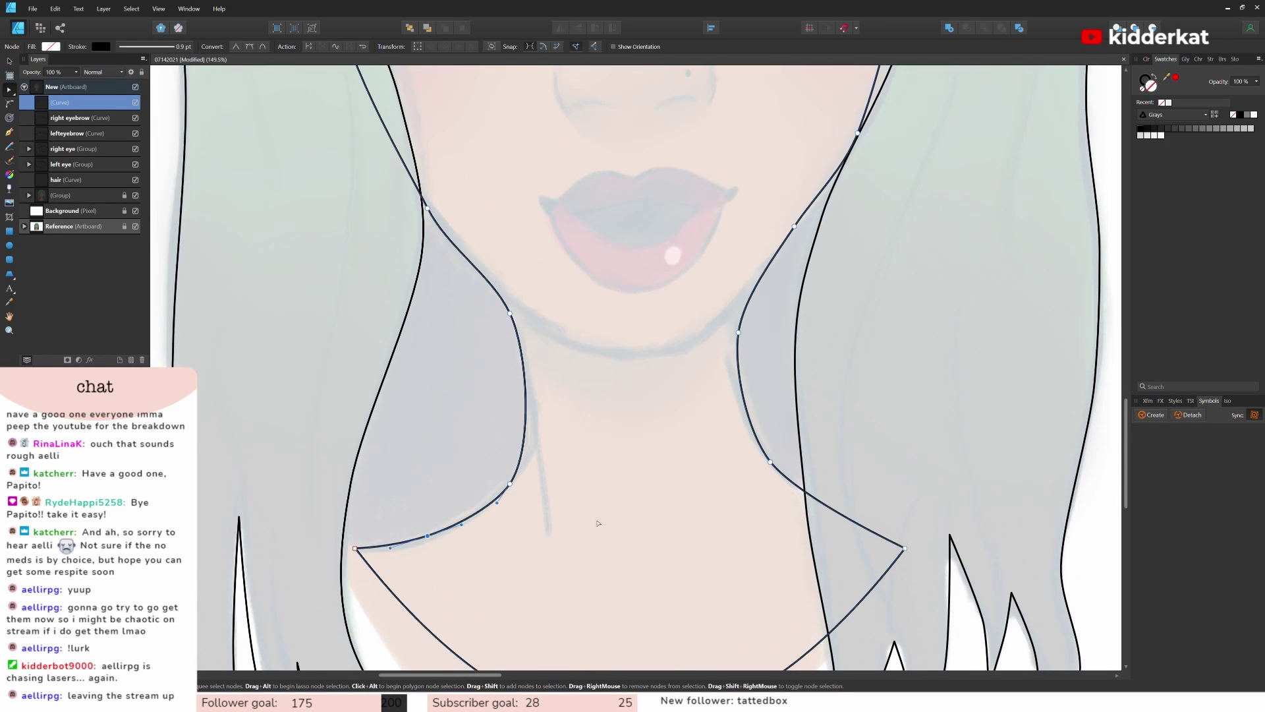
pyautogui.scroll(3, 600, 512)
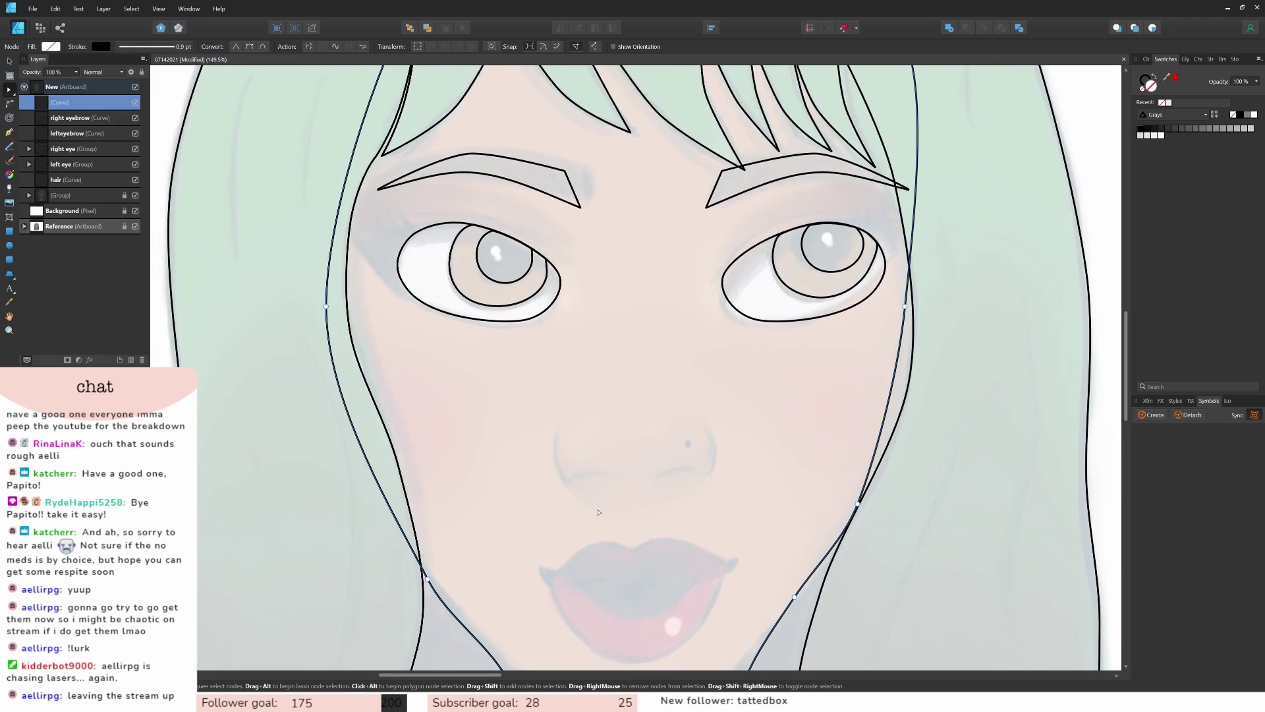
pyautogui.scroll(3, 440, 484)
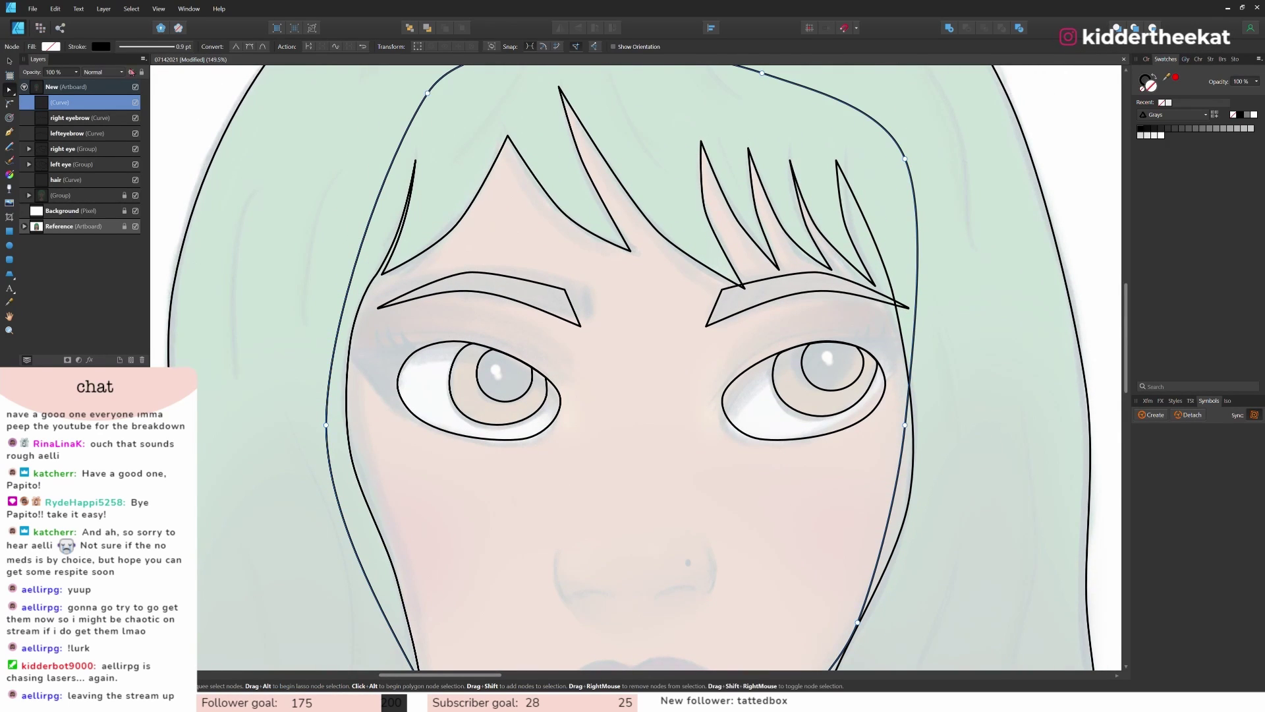
pyautogui.click(72, 117)
pyautogui.keyDown('shift'); pyautogui.click(82, 135); pyautogui.keyUp('shift')
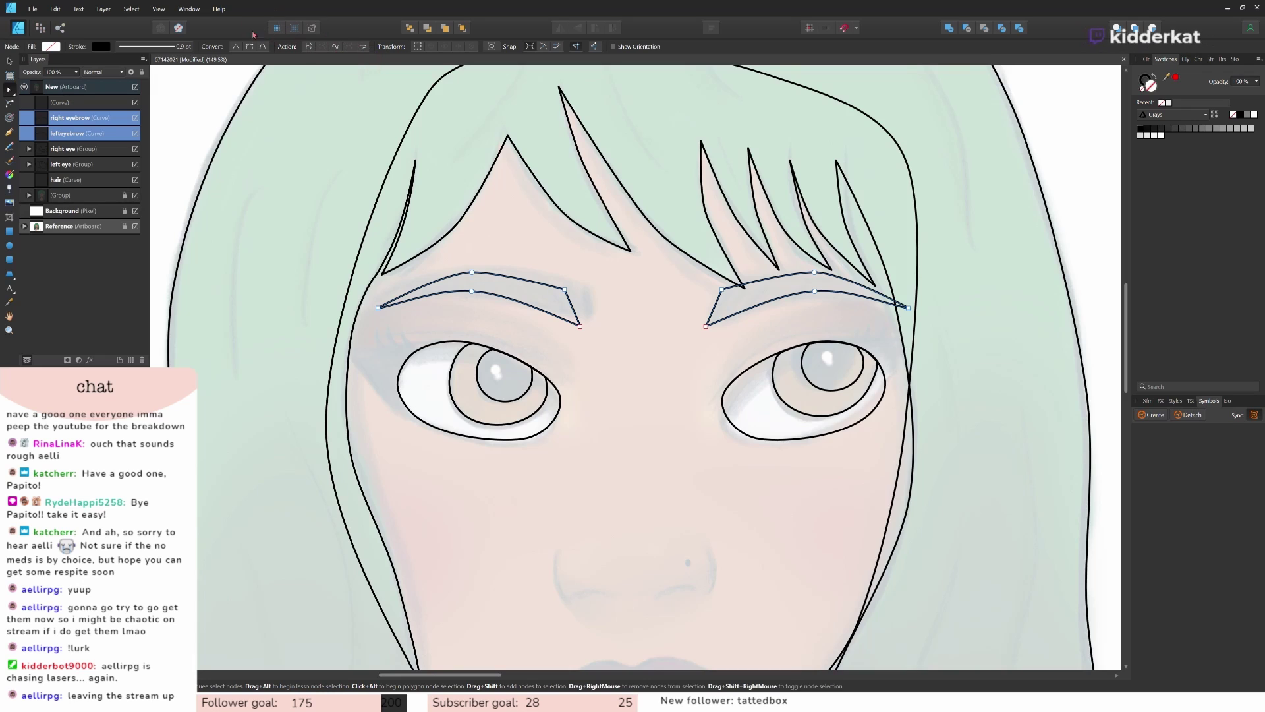
pyautogui.press('v')
pyautogui.moveTo(652, 291); pyautogui.dragTo(650, 289)
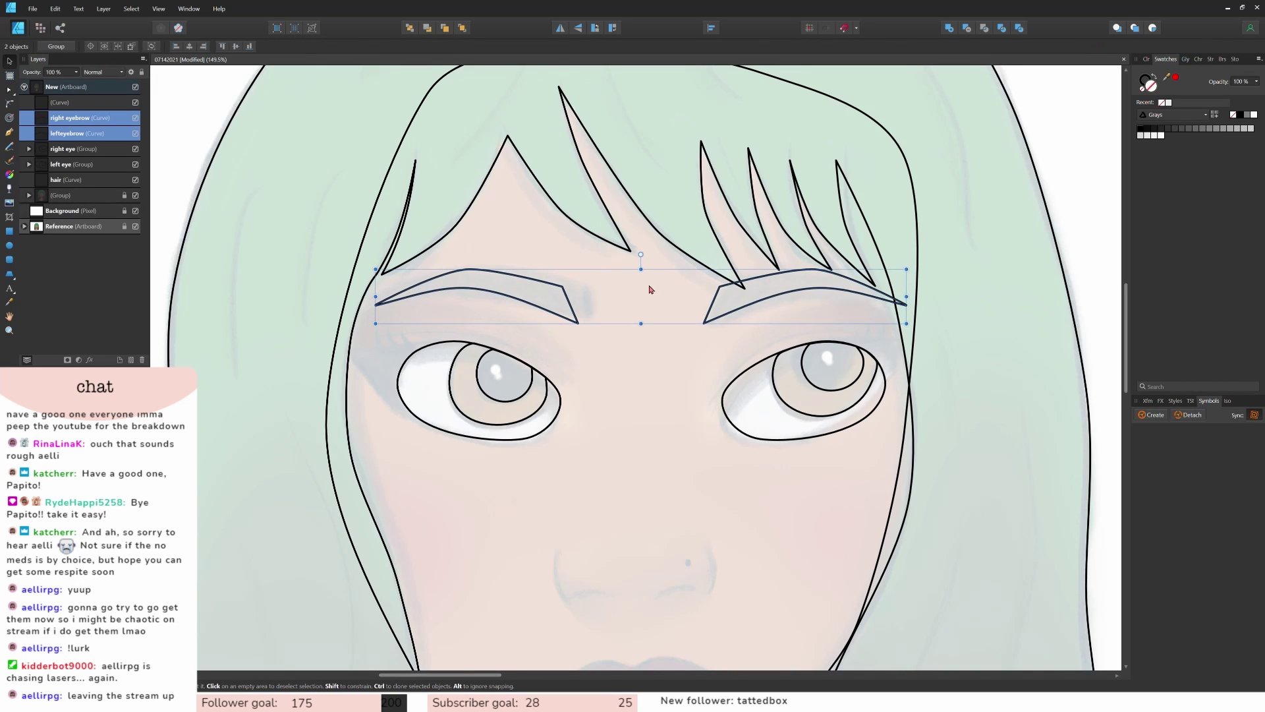
# Step: Hide the tracing guide group and the hair curve to examine the face and neck outline on its own
pyautogui.click(85, 104)
pyautogui.scroll(-4, 863, 445)
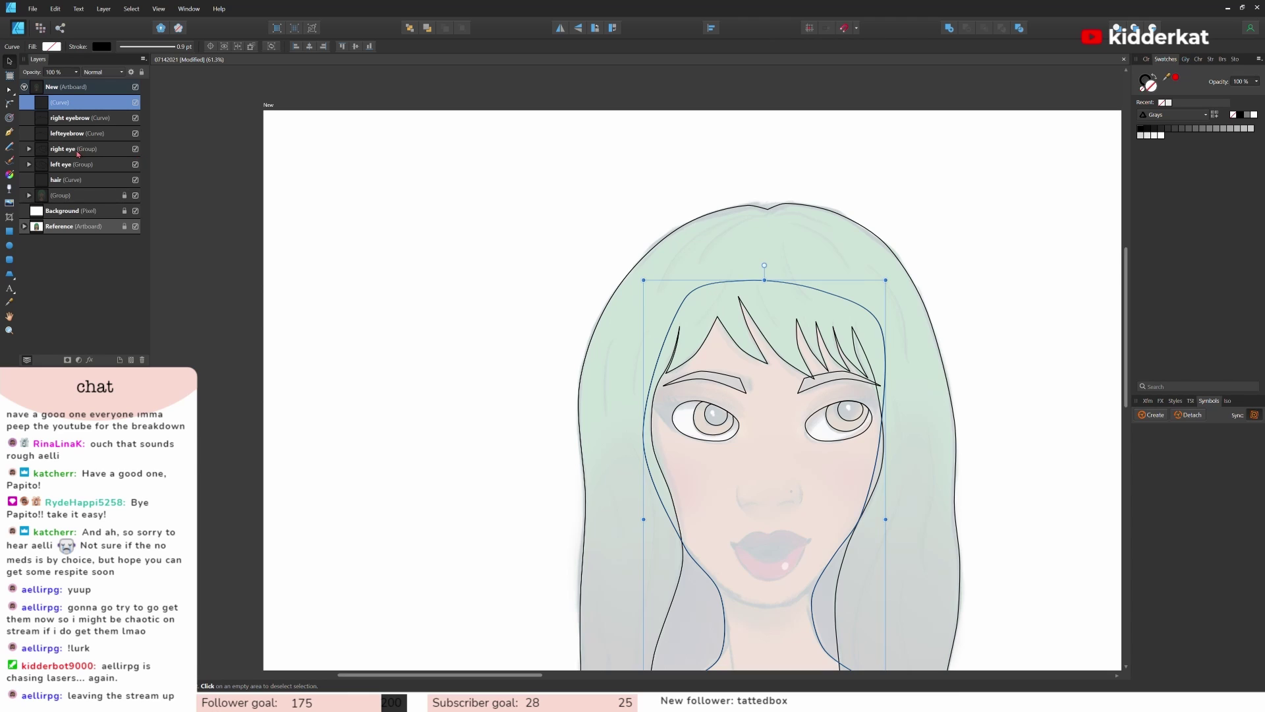
pyautogui.click(135, 195)
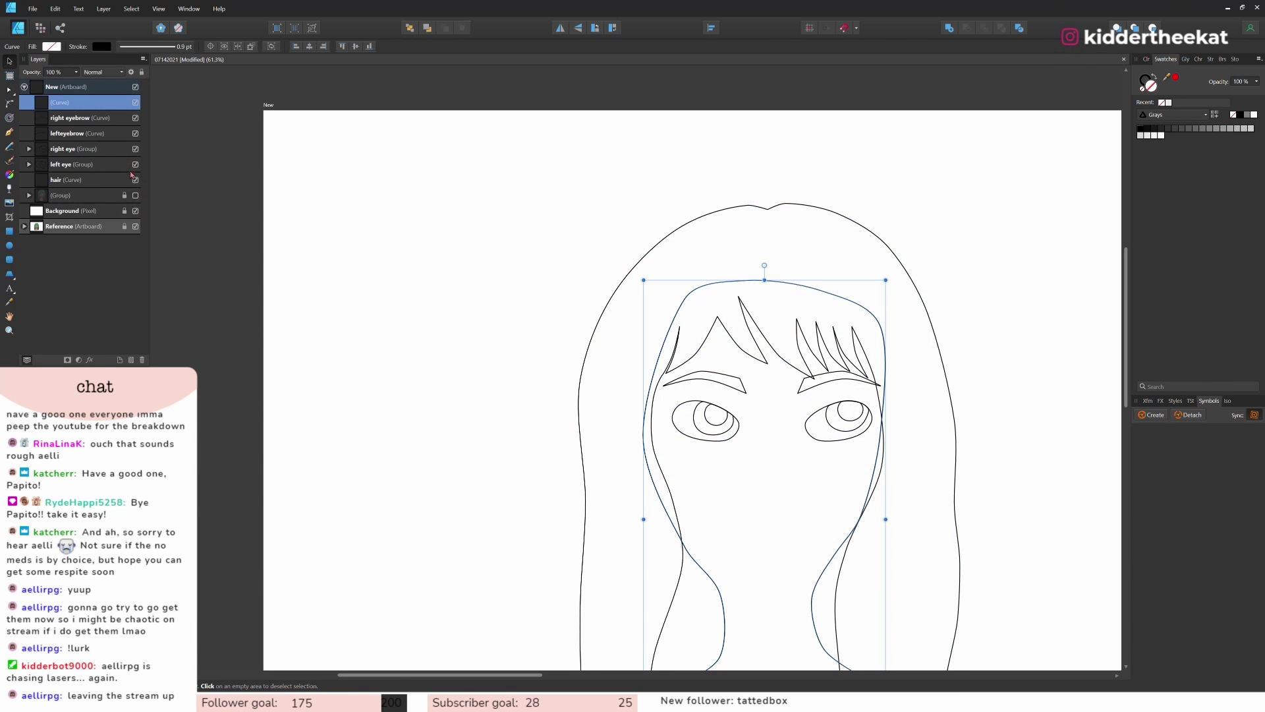
pyautogui.click(135, 179)
pyautogui.click(353, 286)
pyautogui.scroll(-2, 949, 468)
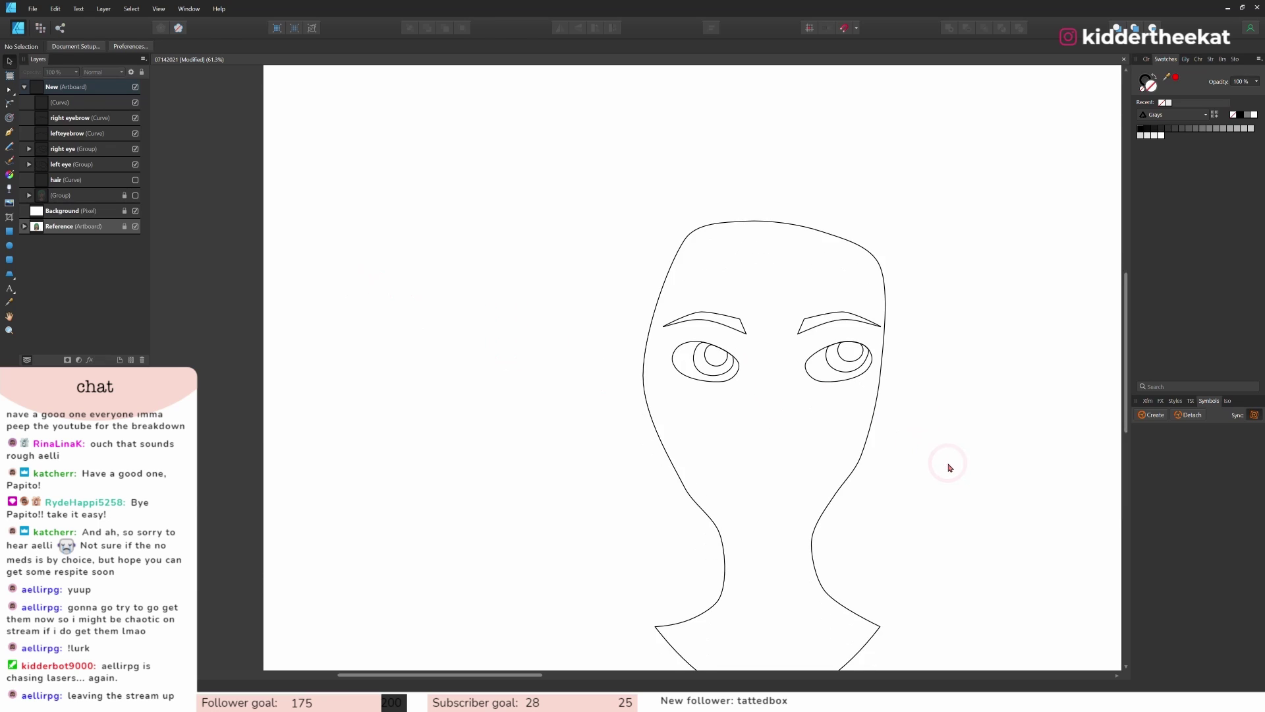
pyautogui.scroll(-2, 949, 468)
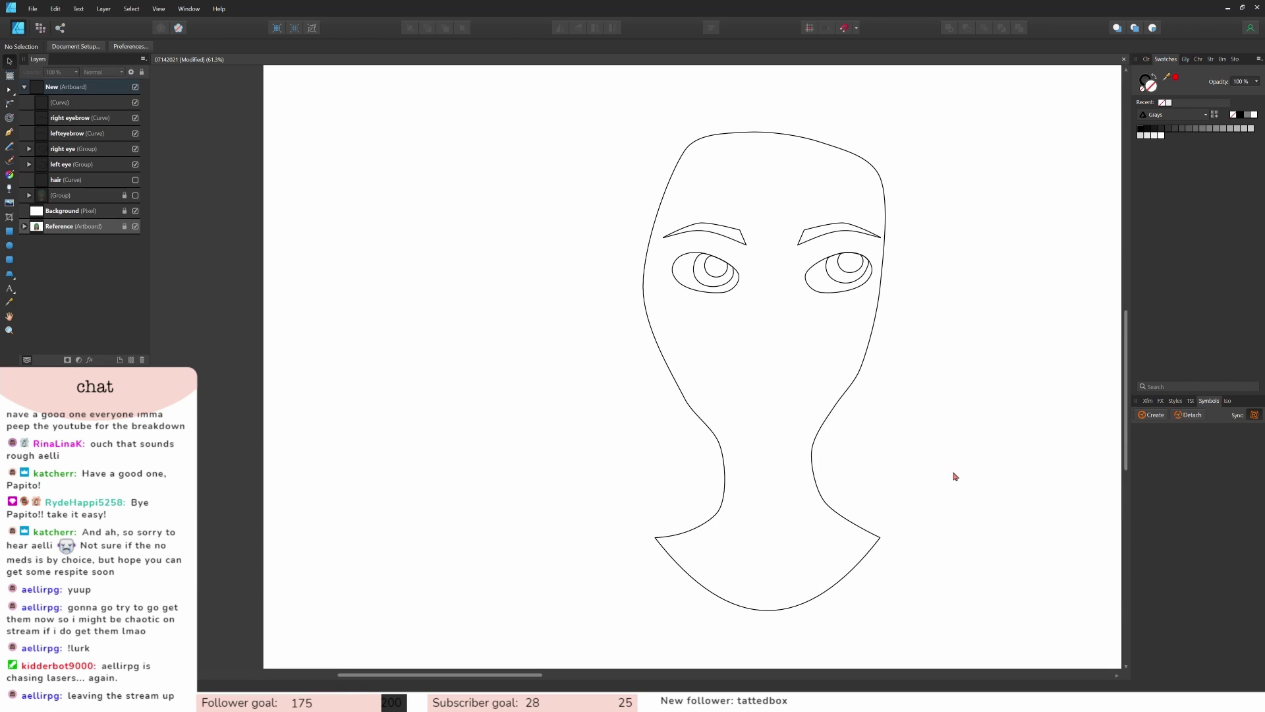
# Step: Show the hair curve and the tracing guide group again
pyautogui.click(135, 102)
pyautogui.click(135, 179)
pyautogui.click(135, 195)
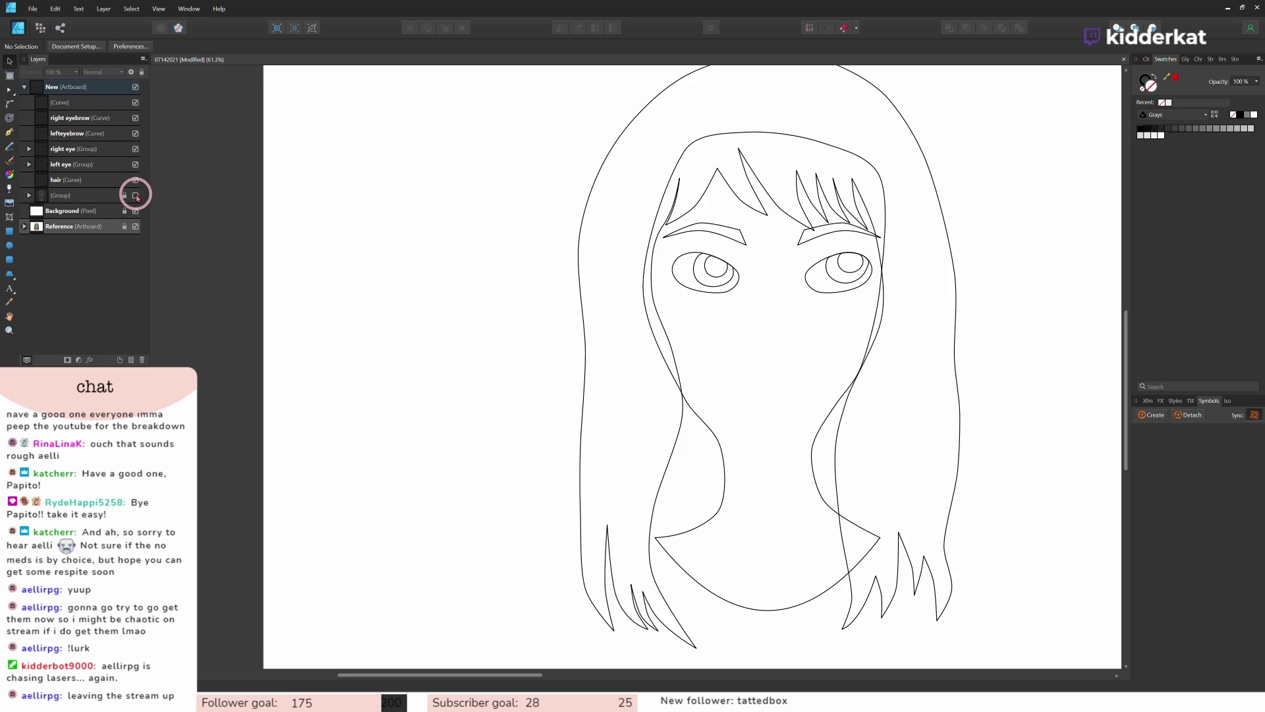
pyautogui.click(414, 235)
pyautogui.click(726, 370)
pyautogui.scroll(1, 723, 361)
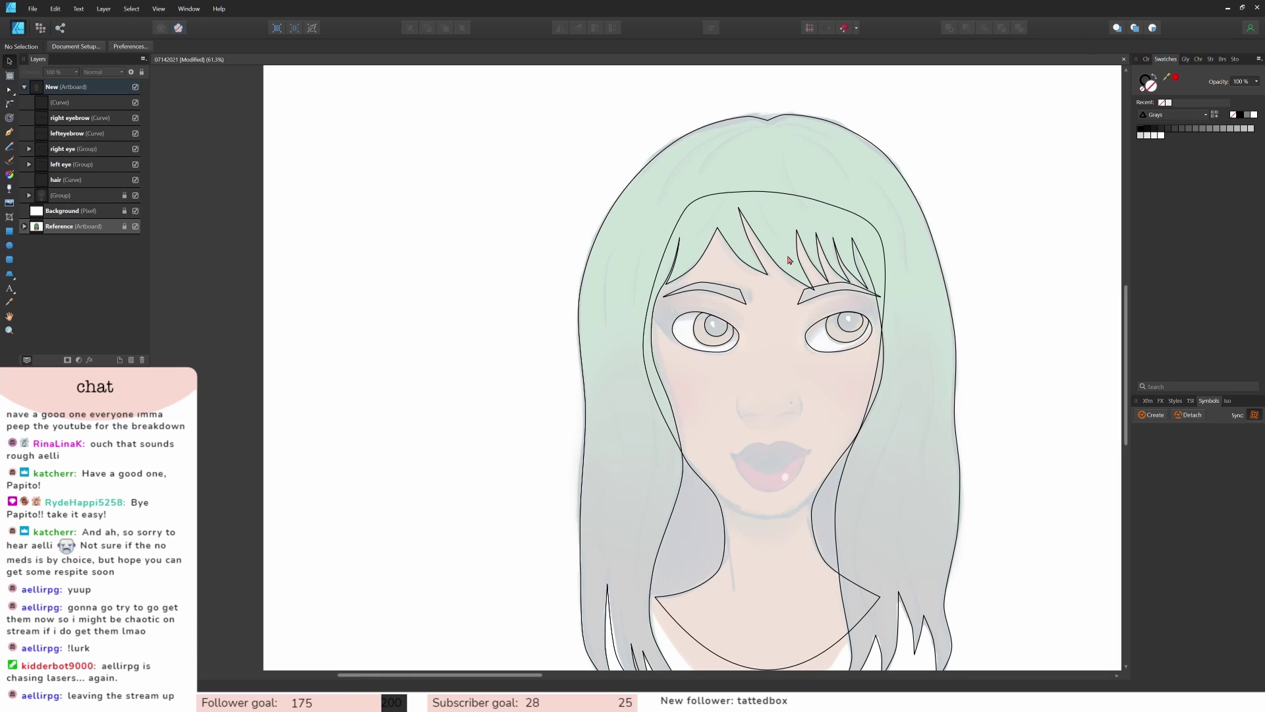
# Step: Duplicate the hair curve and name the copy "hairdupe"
pyautogui.click(64, 179)
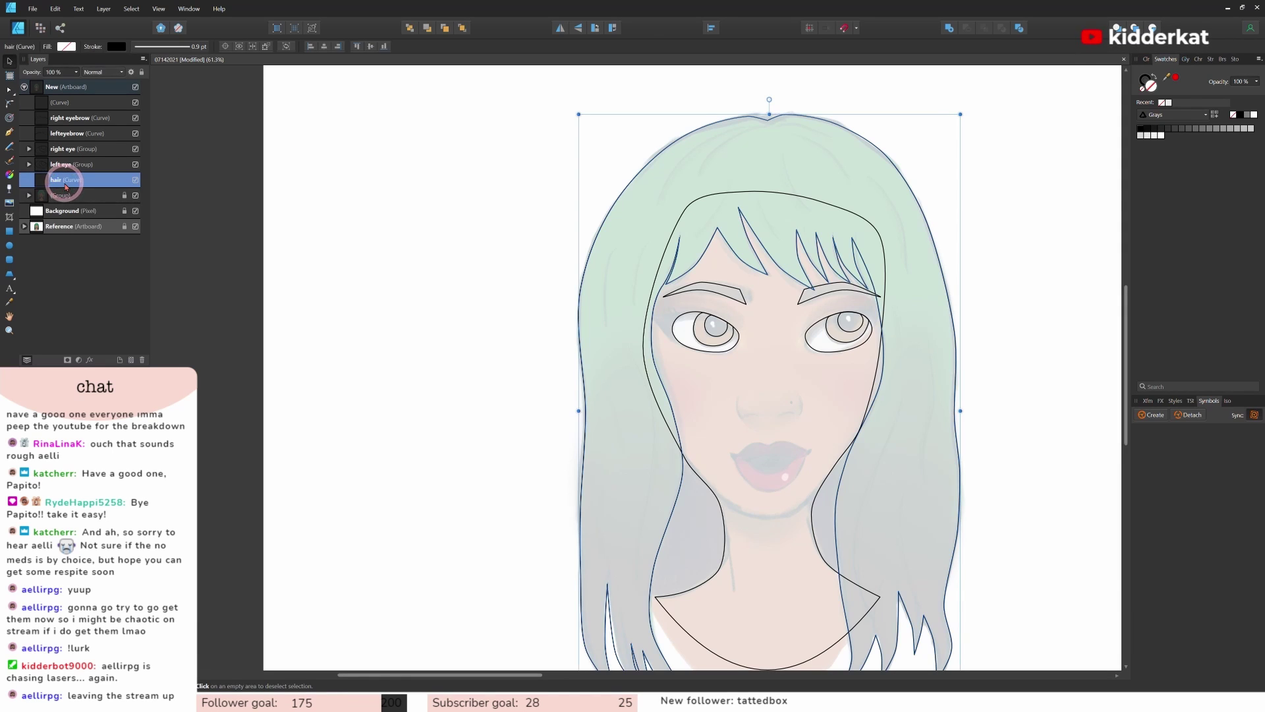
pyautogui.hotkey('ctrl', 'j')
pyautogui.doubleClick(85, 185)
pyautogui.write('hairdupe')
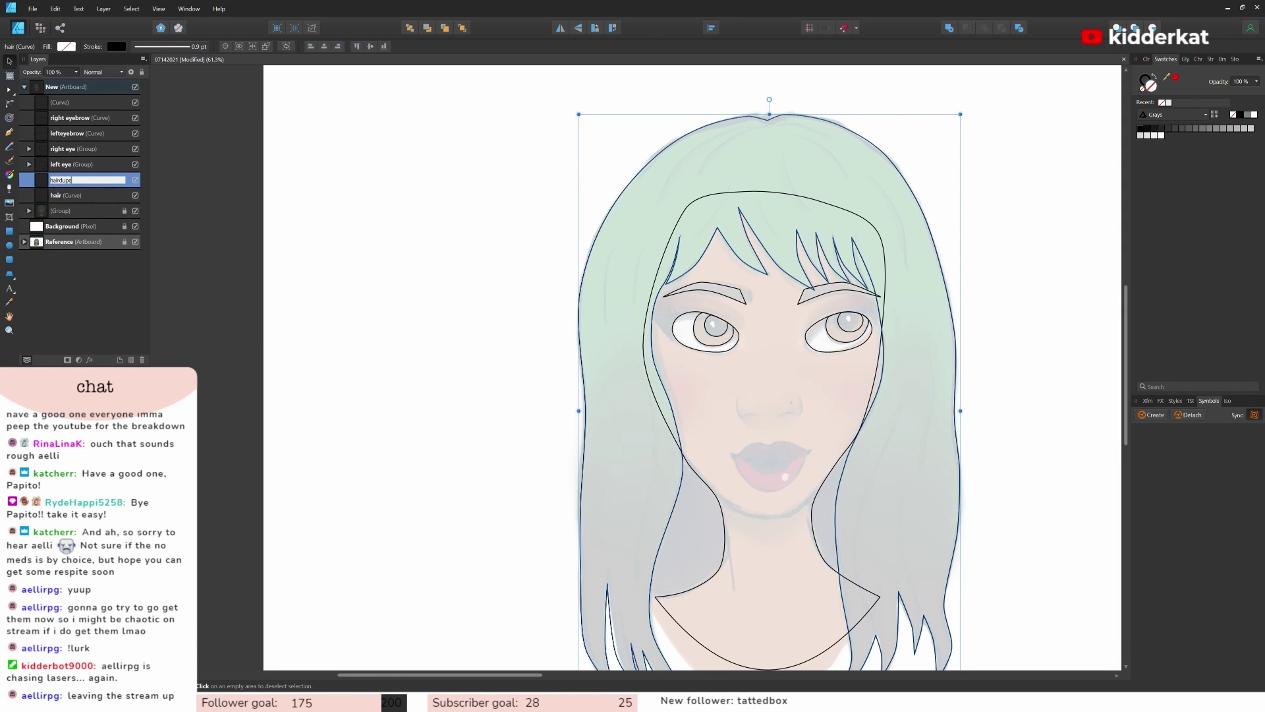
pyautogui.press('Return')
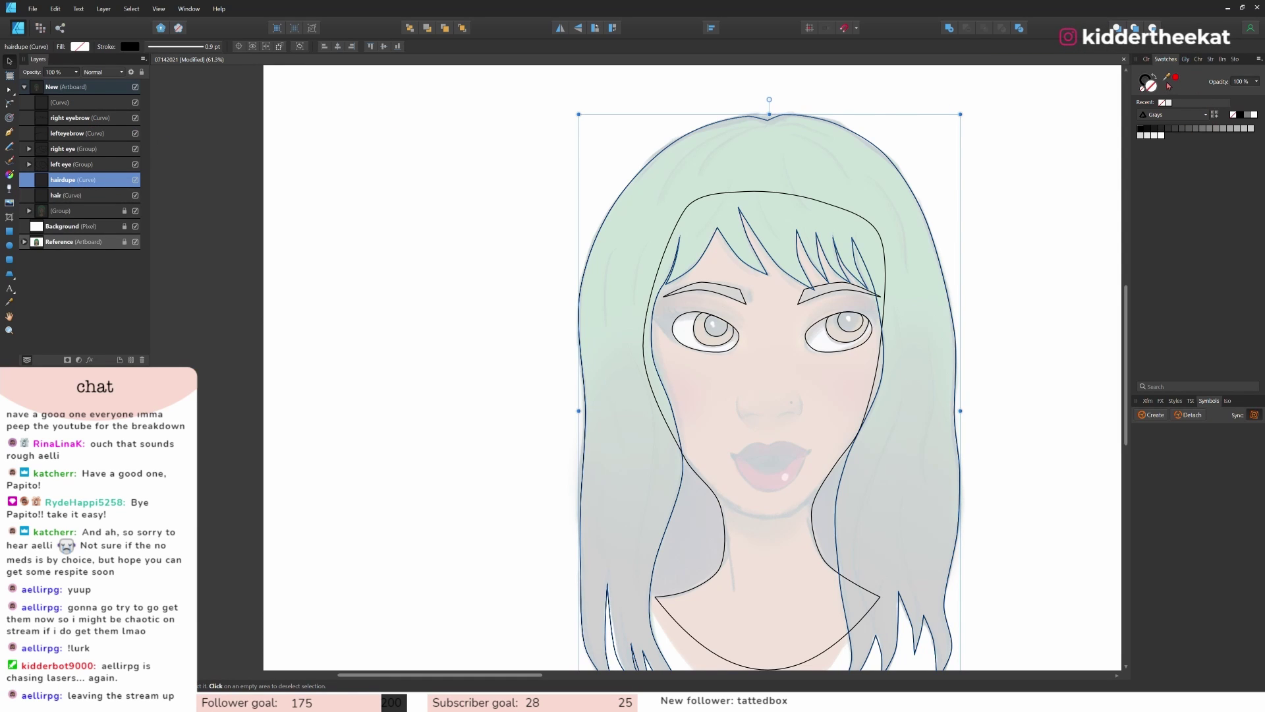
# Step: Fill hairdupe with dark gray and the unnamed face and neck curve with medium gray
pyautogui.click(1174, 129)
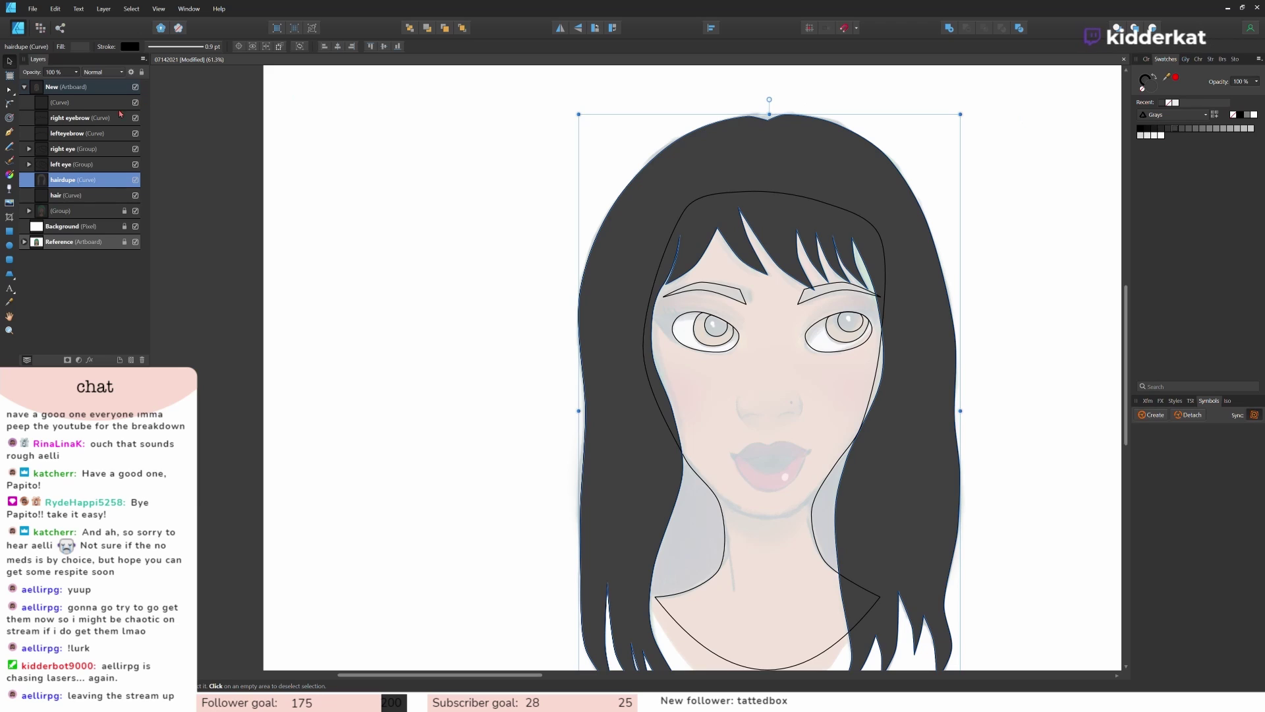
pyautogui.click(80, 102)
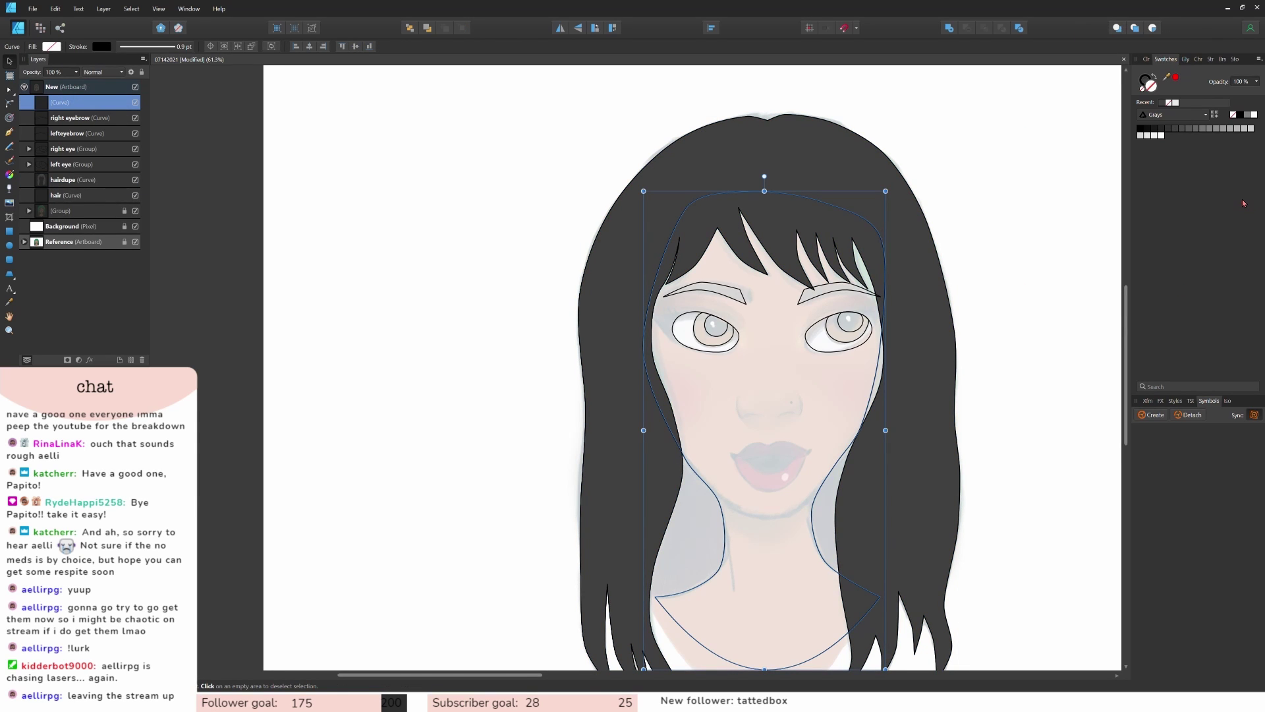
pyautogui.click(1211, 131)
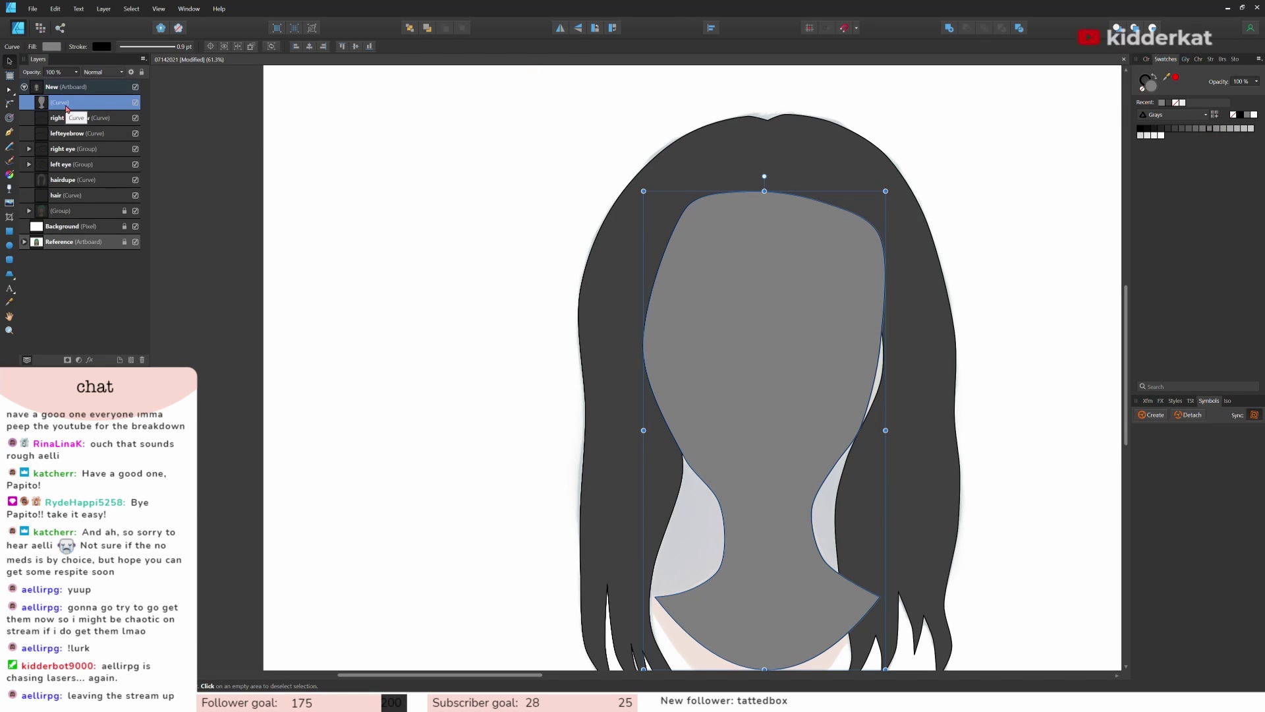
# Step: Move the gray face and neck curve directly beneath hairdupe in the stacking order and name it "head"
pyautogui.moveTo(67, 110); pyautogui.dragTo(42, 191)
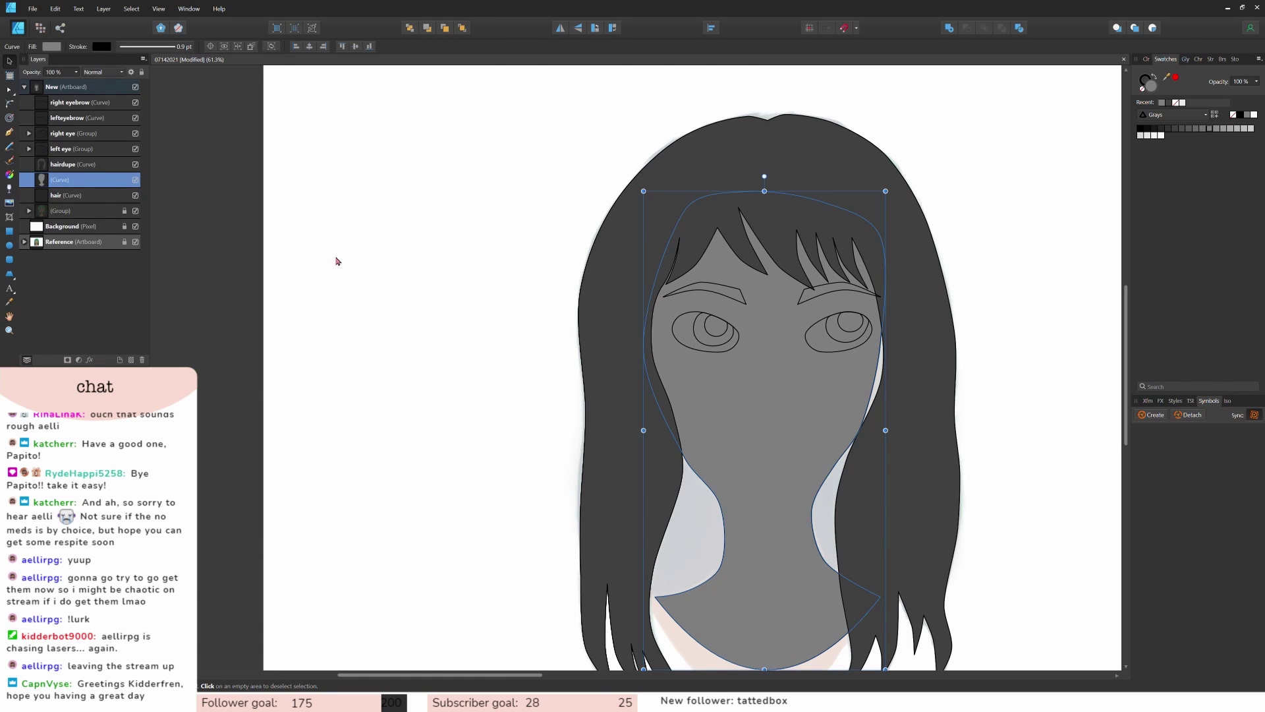
pyautogui.click(71, 168)
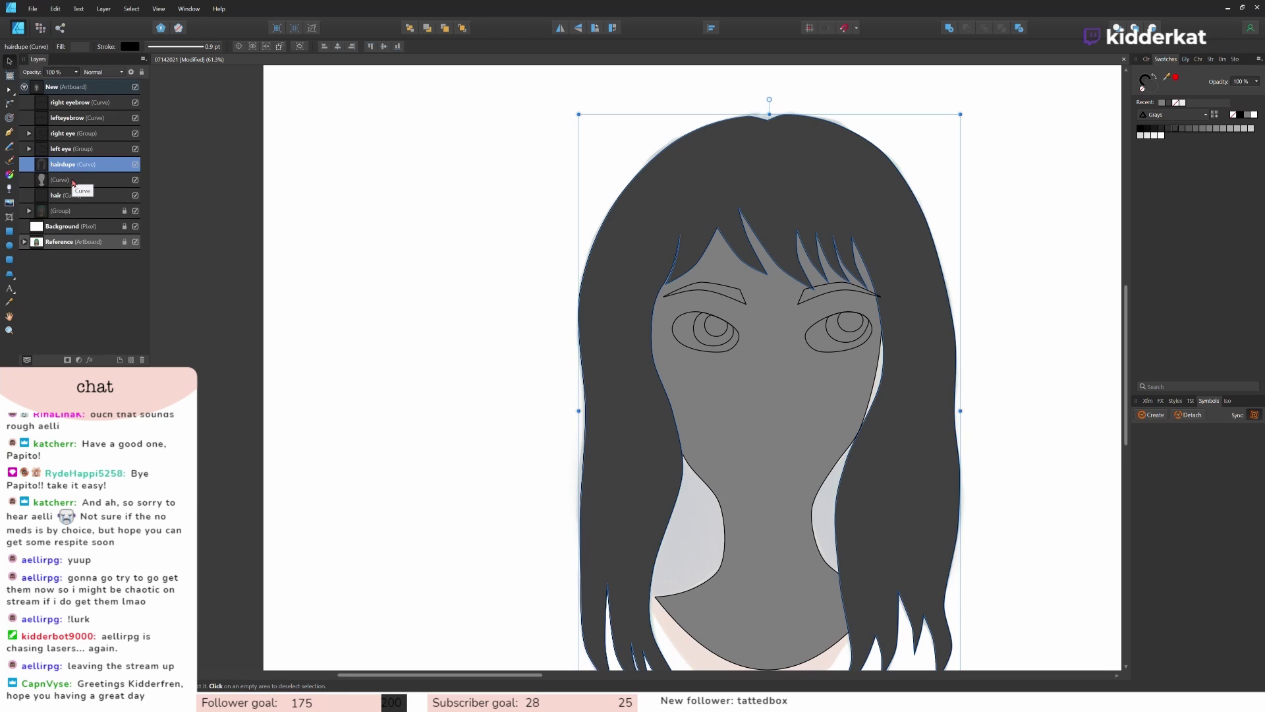
pyautogui.click(73, 182)
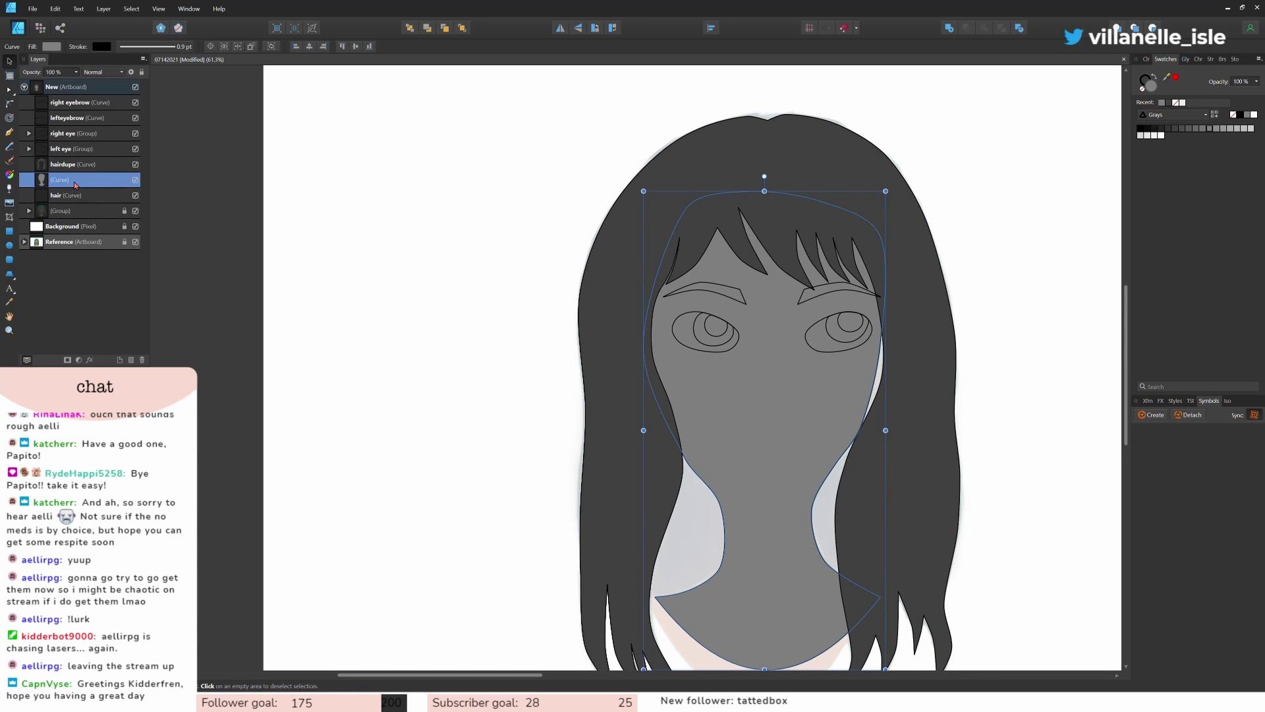
pyautogui.click(75, 170)
pyautogui.doubleClick(73, 179)
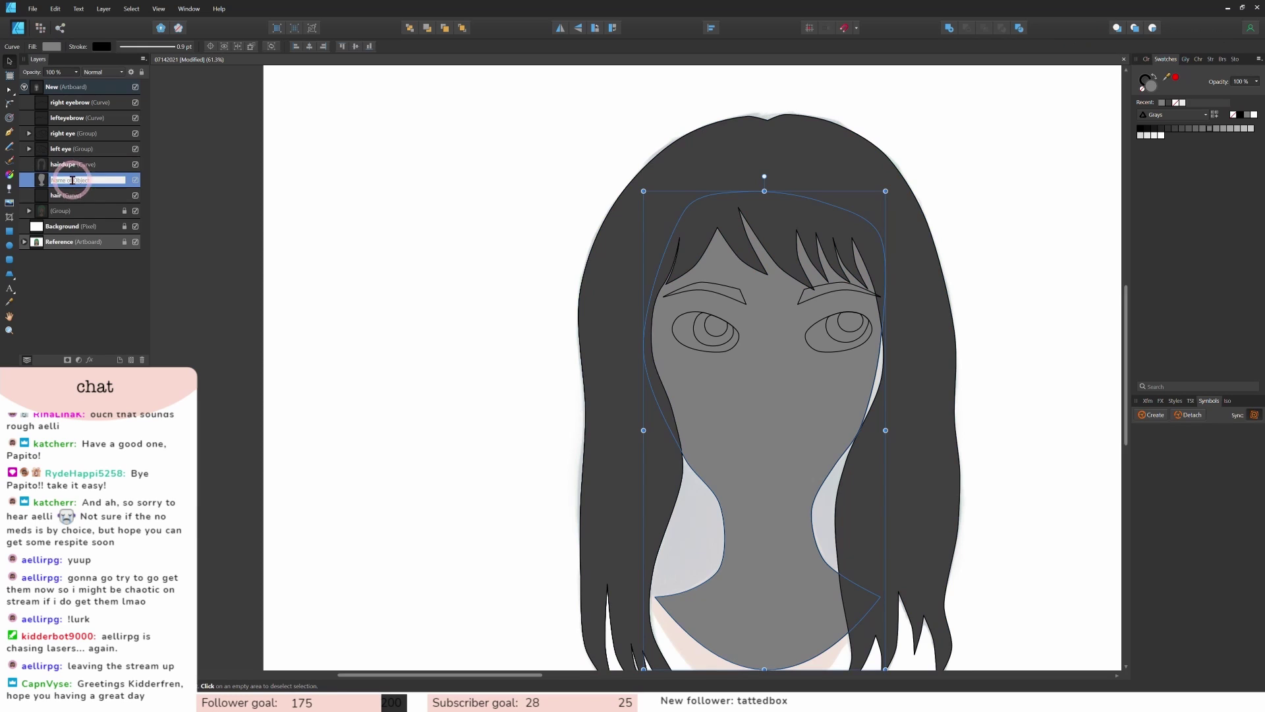
pyautogui.write('head')
pyautogui.press('Return')
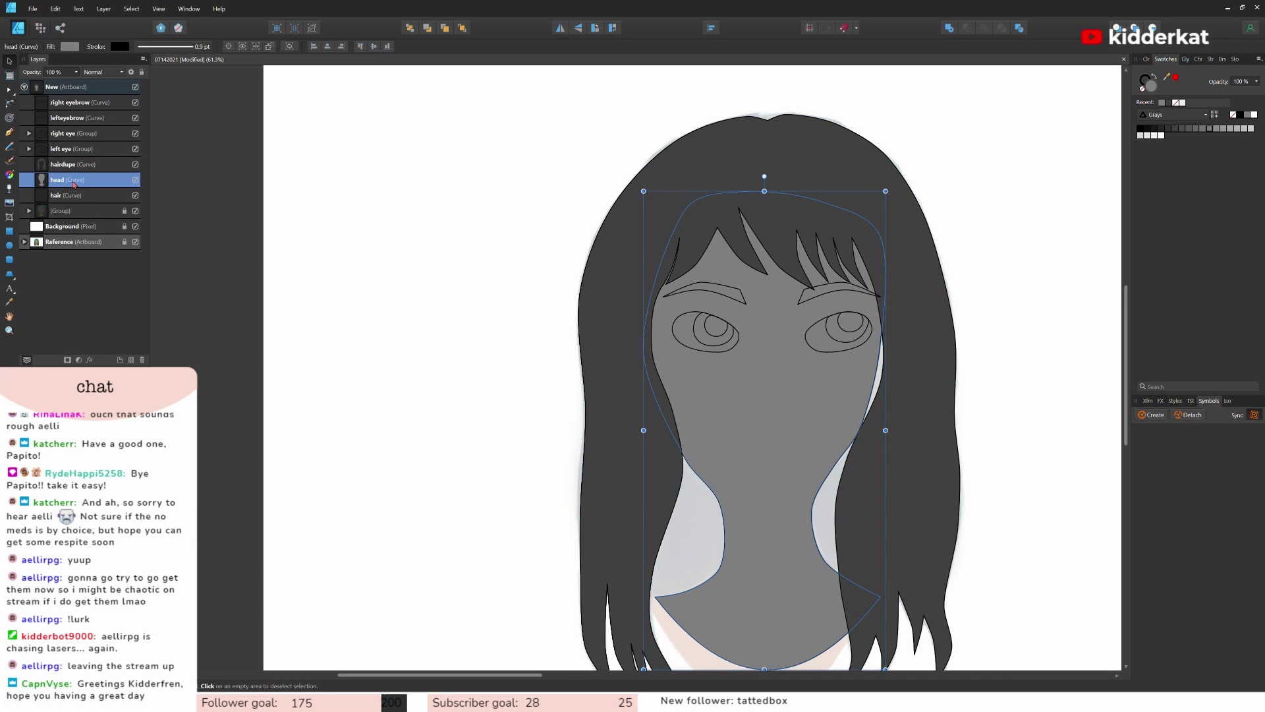
# Step: Subtract hairdupe from the head curve
pyautogui.click(85, 167)
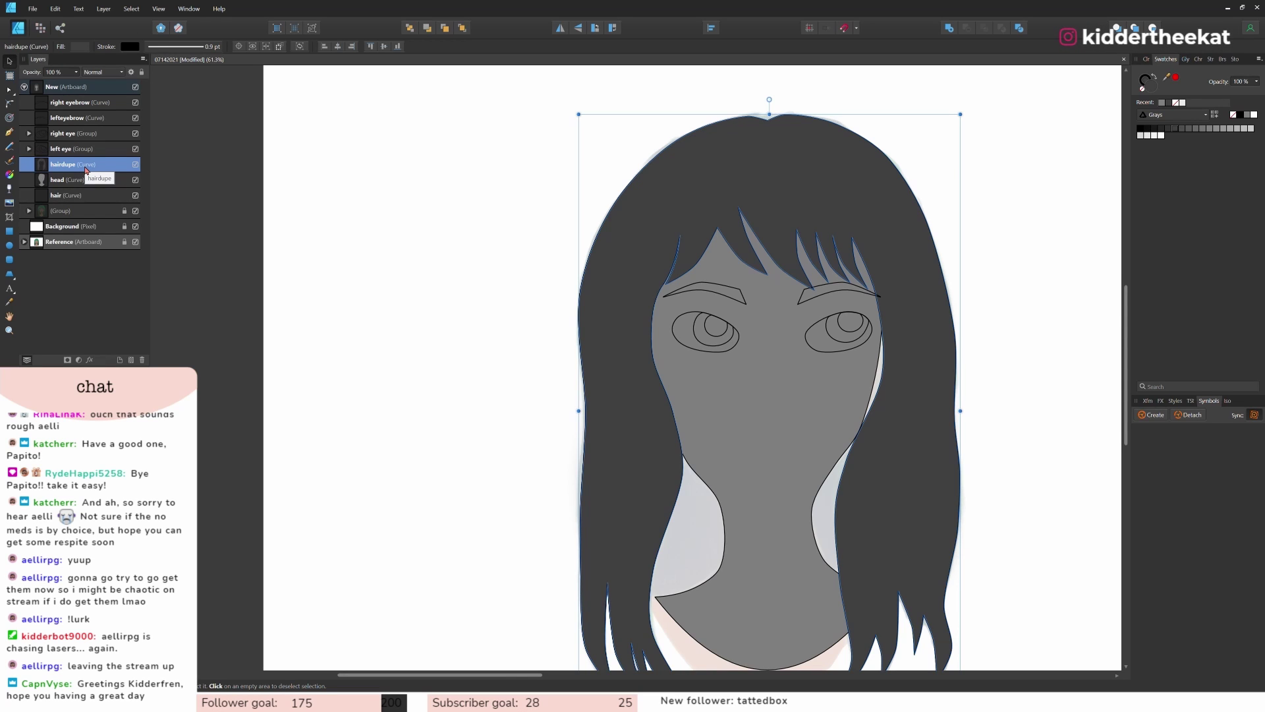
pyautogui.click(90, 181)
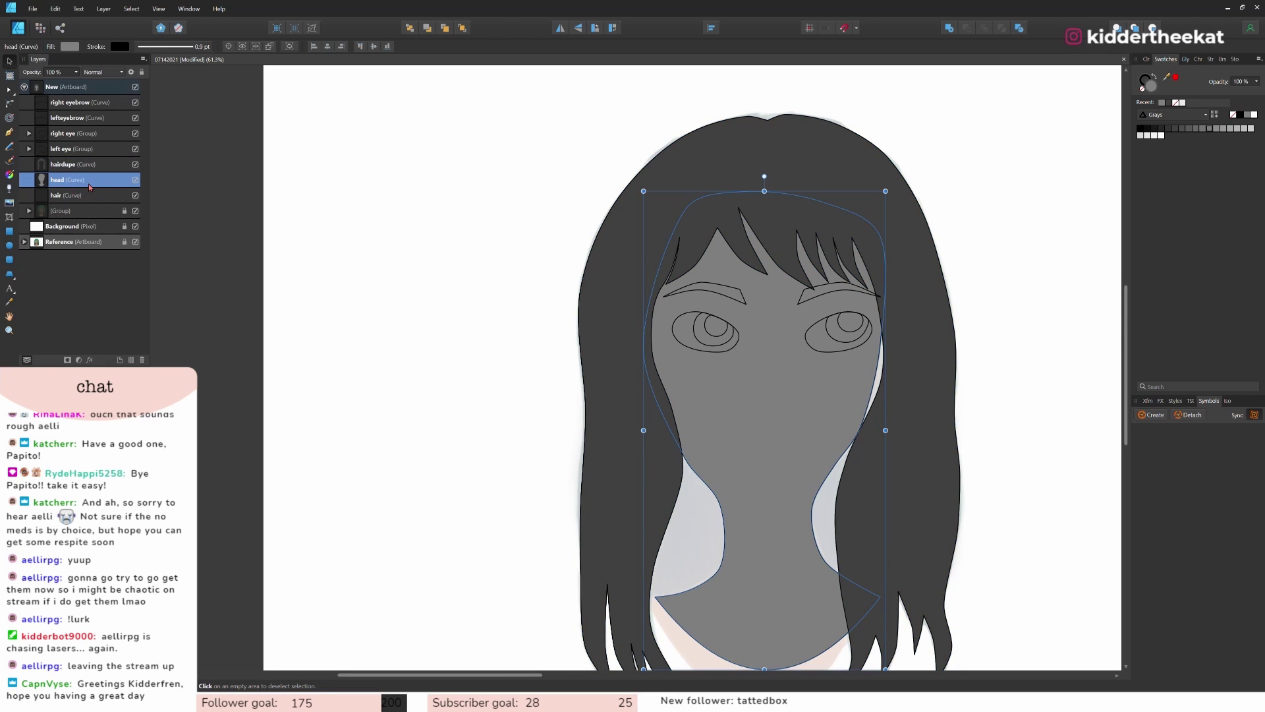
pyautogui.click(79, 165)
pyautogui.keyDown('shift'); pyautogui.click(91, 182); pyautogui.keyUp('shift')
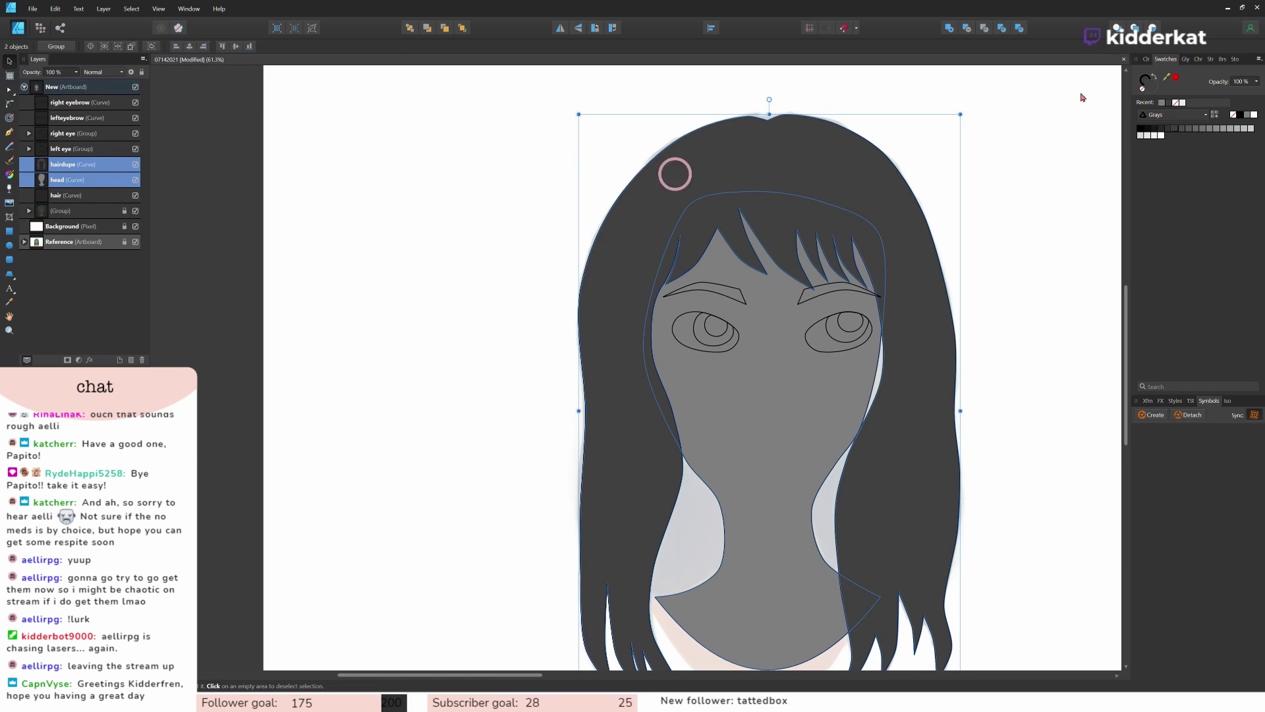
pyautogui.click(968, 29)
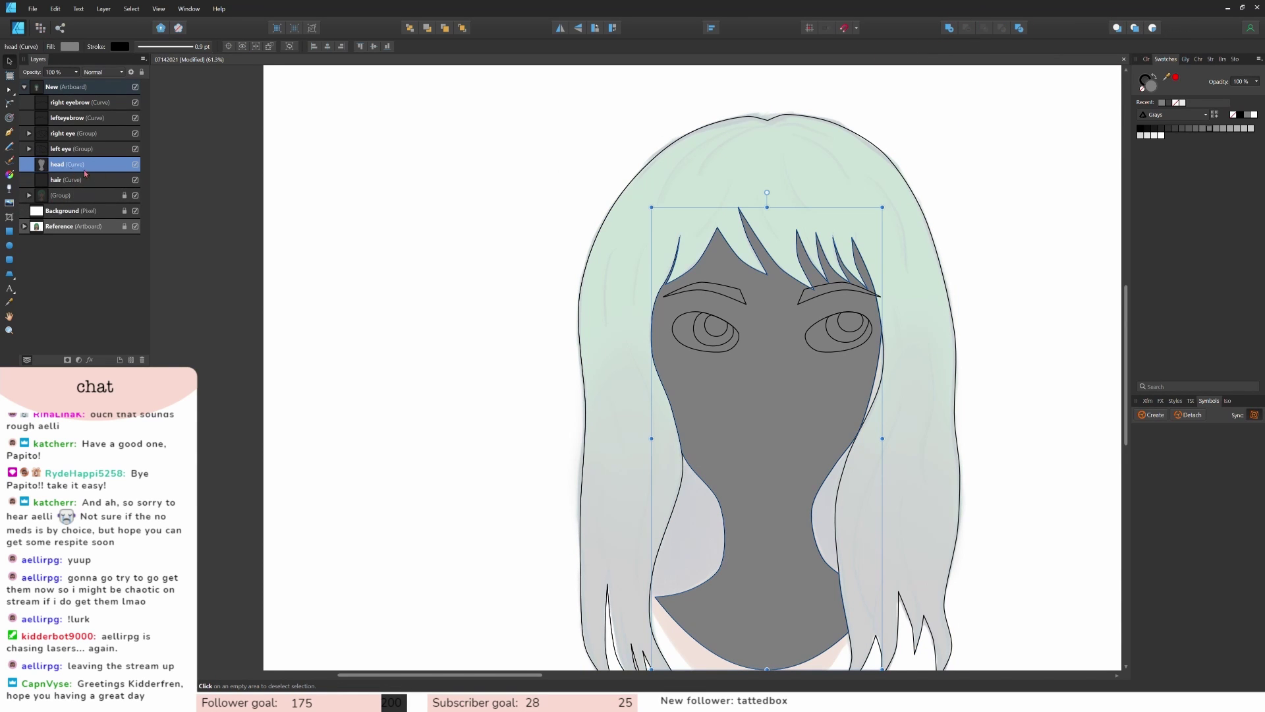
# Step: Hide the hair curve and the tracing guide, and remove the head curve's gray fill
pyautogui.click(136, 180)
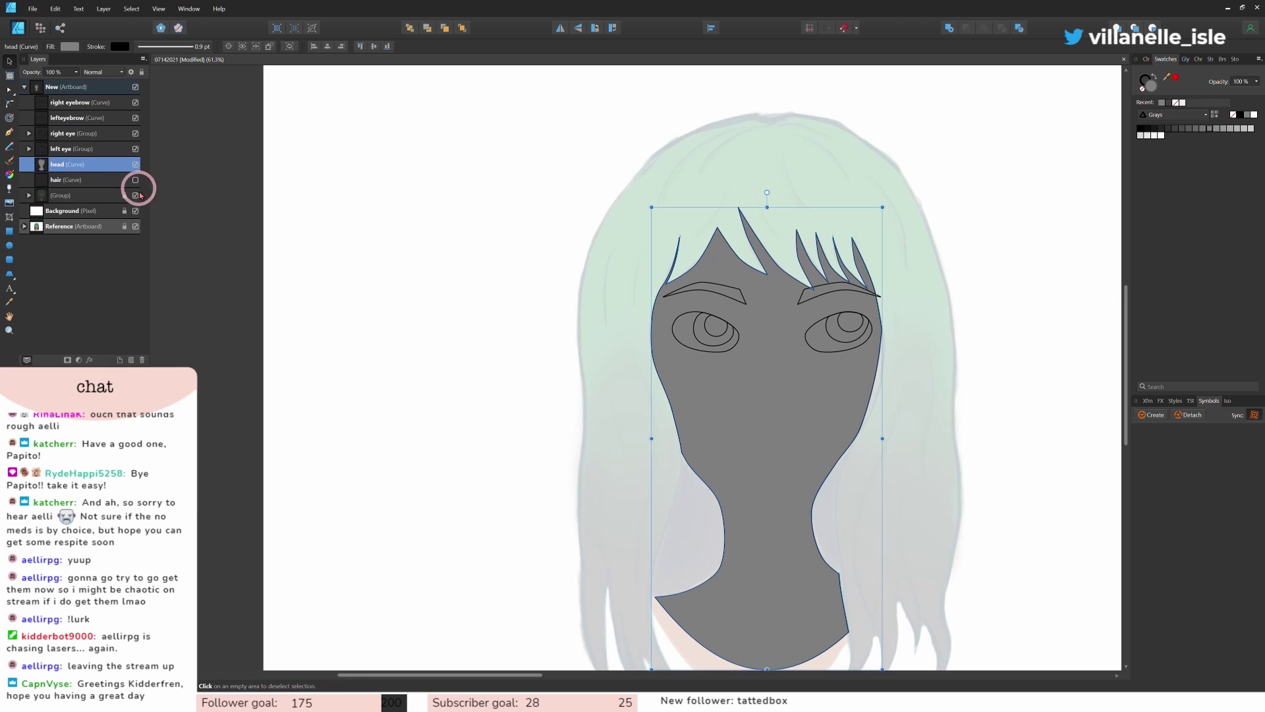
pyautogui.click(137, 195)
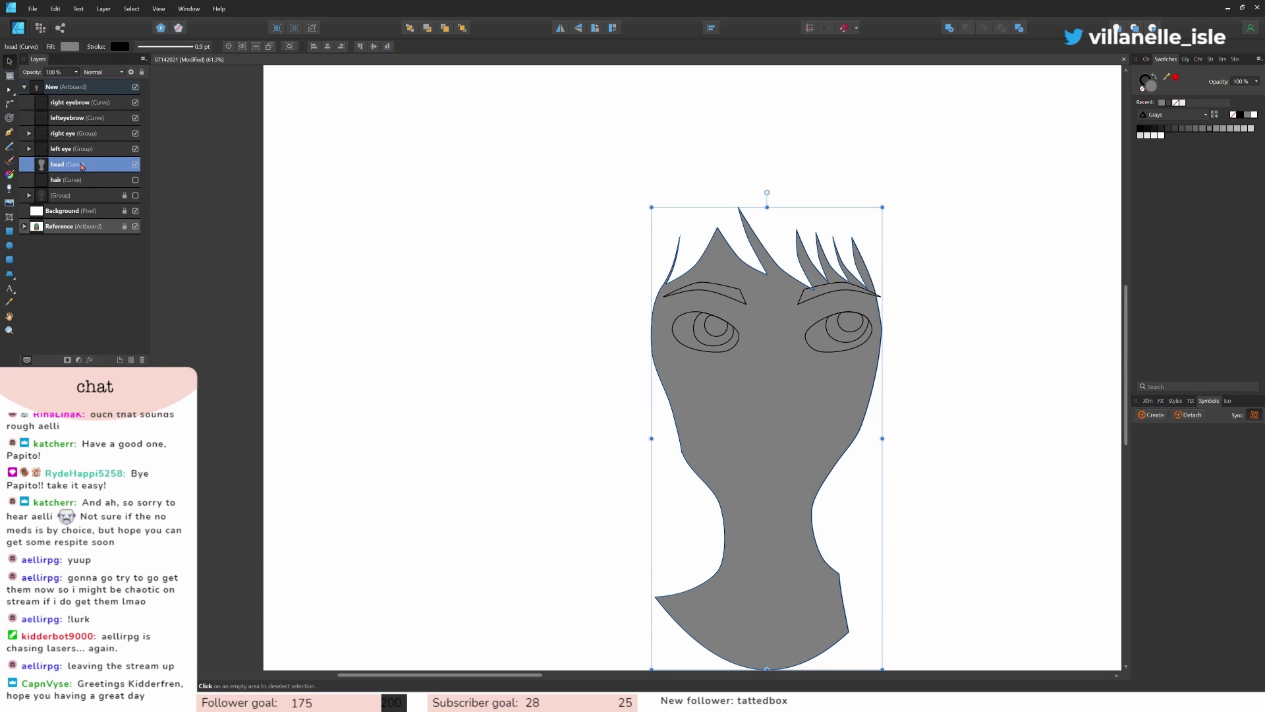
pyautogui.click(1143, 91)
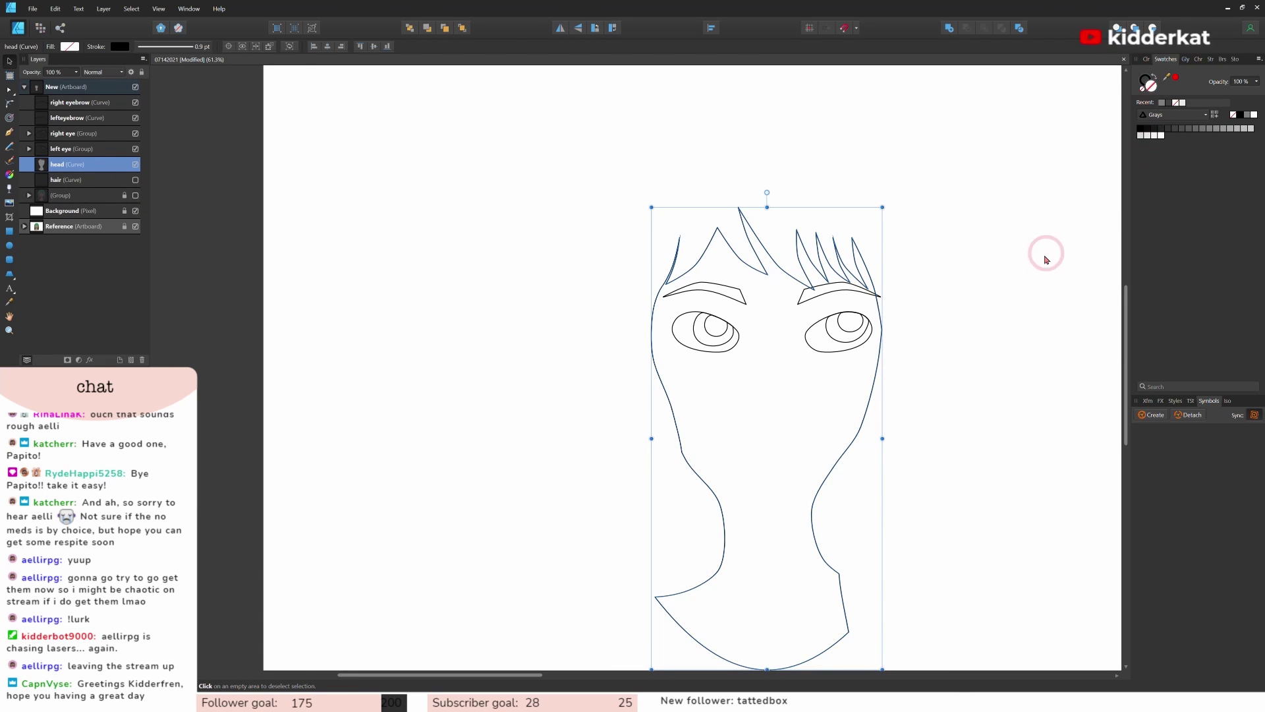
pyautogui.click(1047, 254)
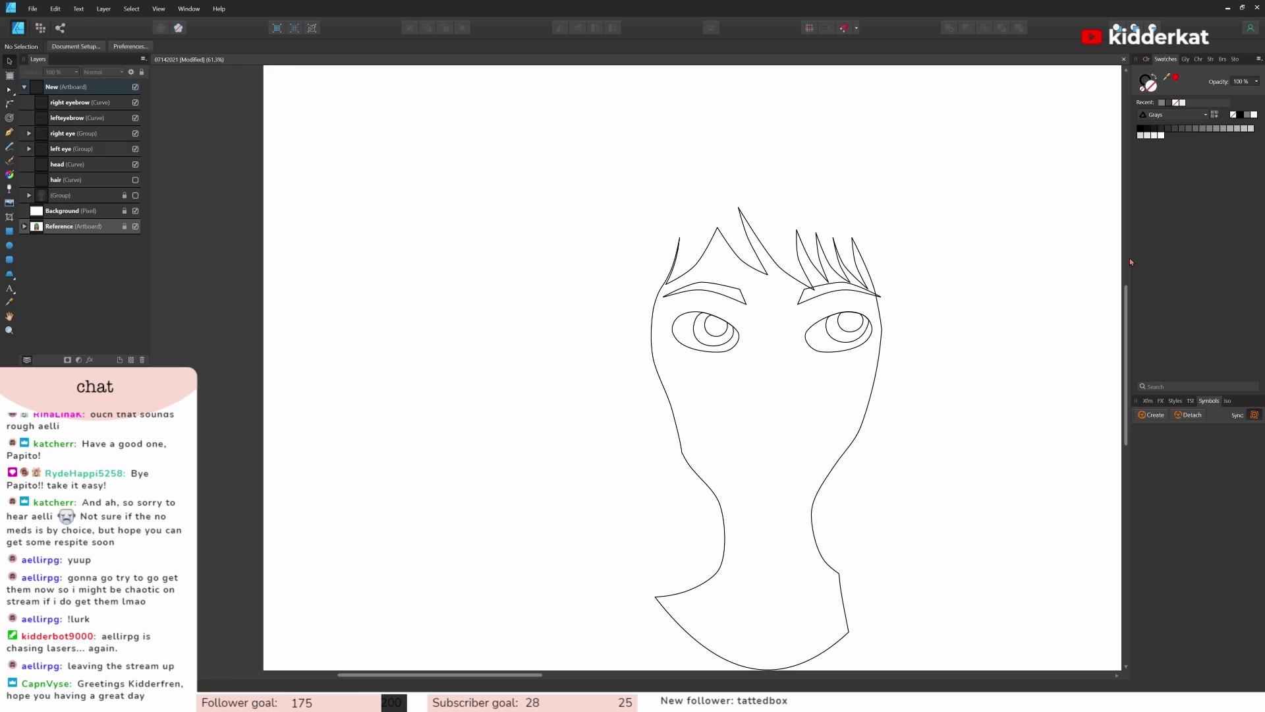
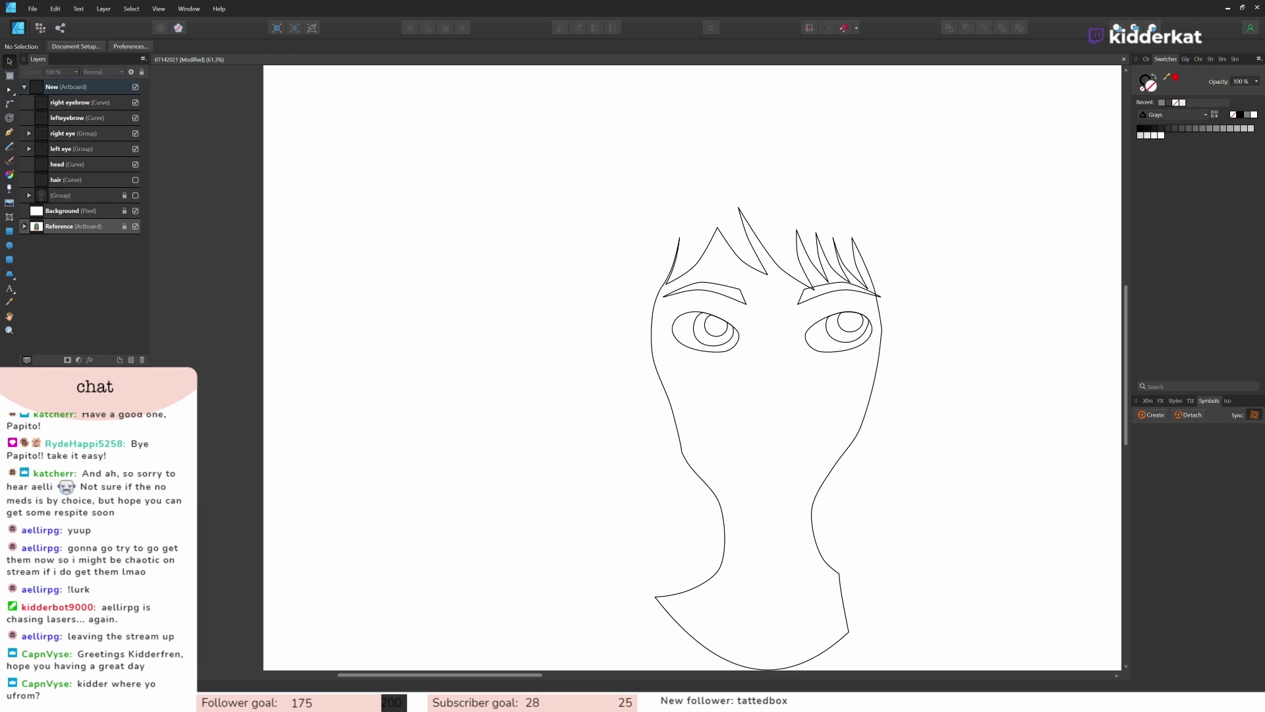
# Step: Show the hair curve and the tracing guide again, and place the head curve beneath the hair
pyautogui.click(135, 180)
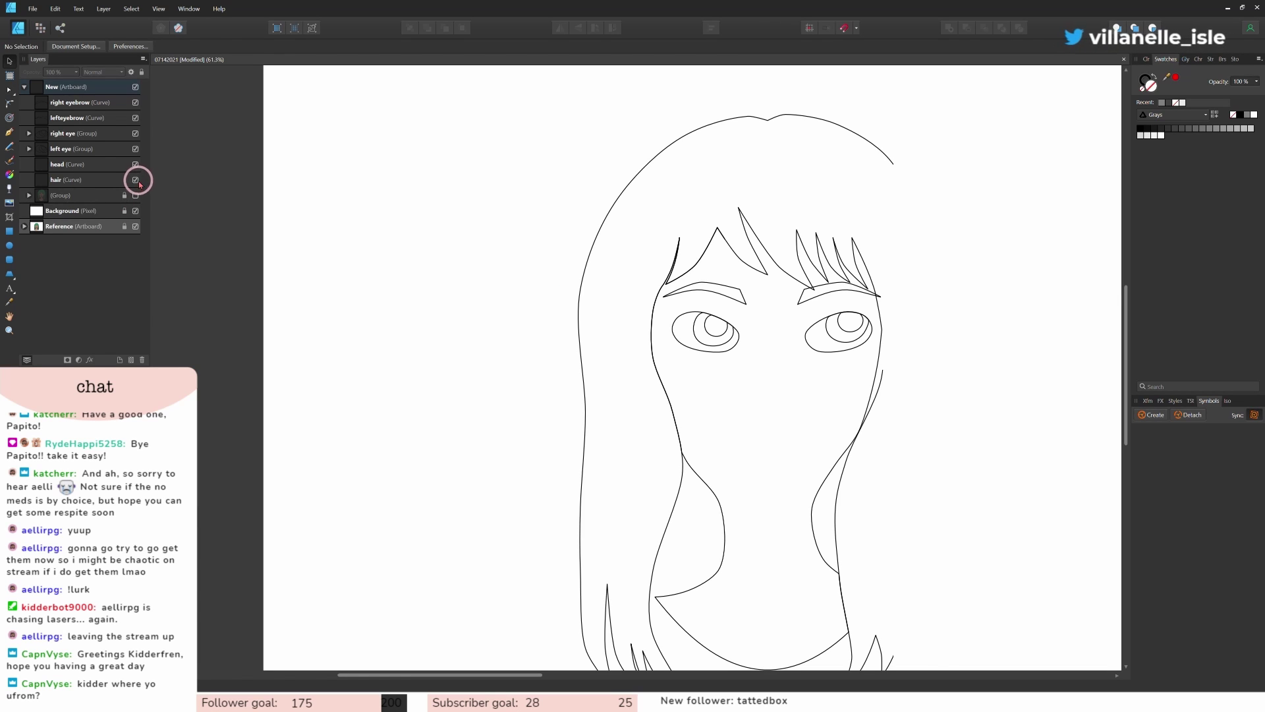
pyautogui.moveTo(71, 171); pyautogui.dragTo(84, 194)
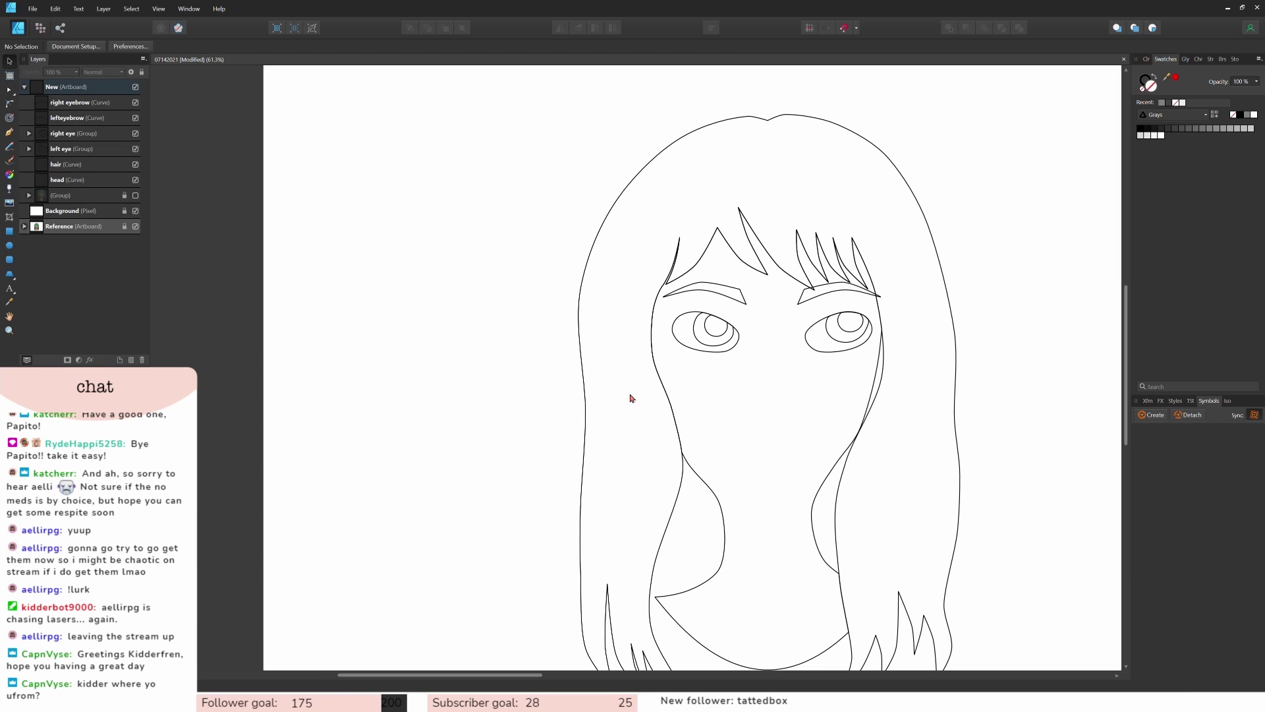
pyautogui.click(67, 183)
pyautogui.scroll(3, 881, 517)
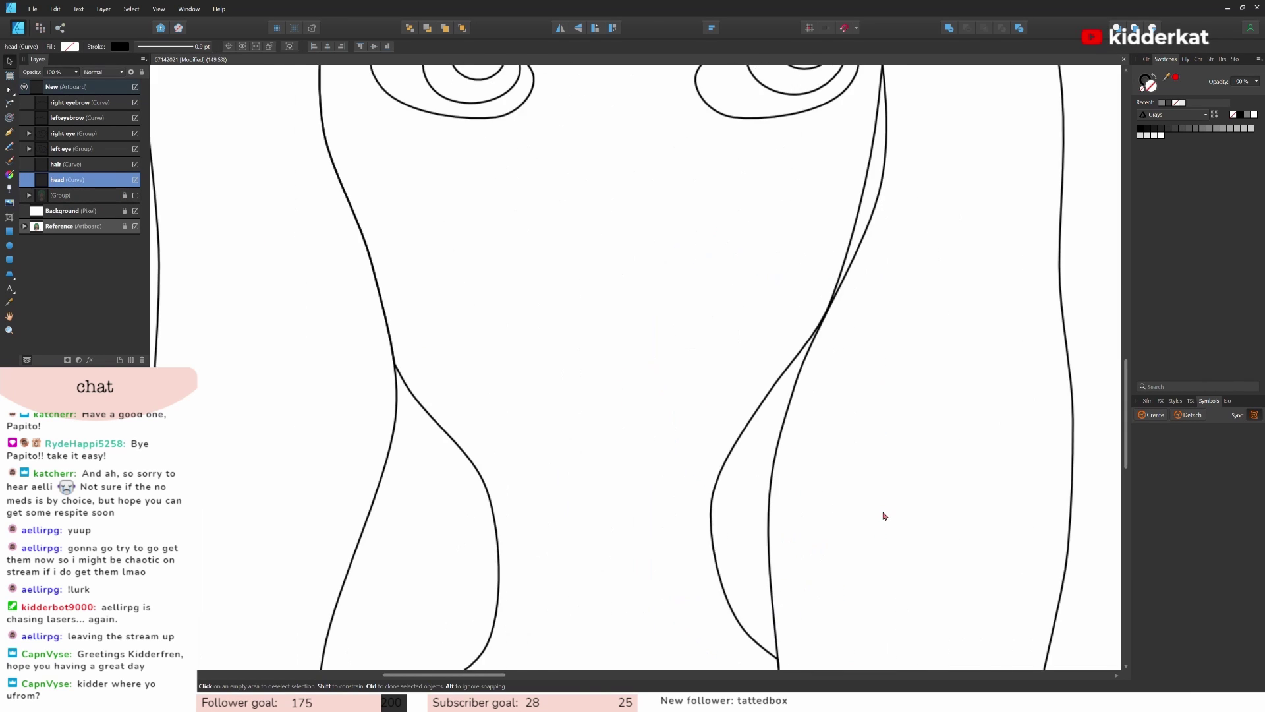
pyautogui.click(136, 195)
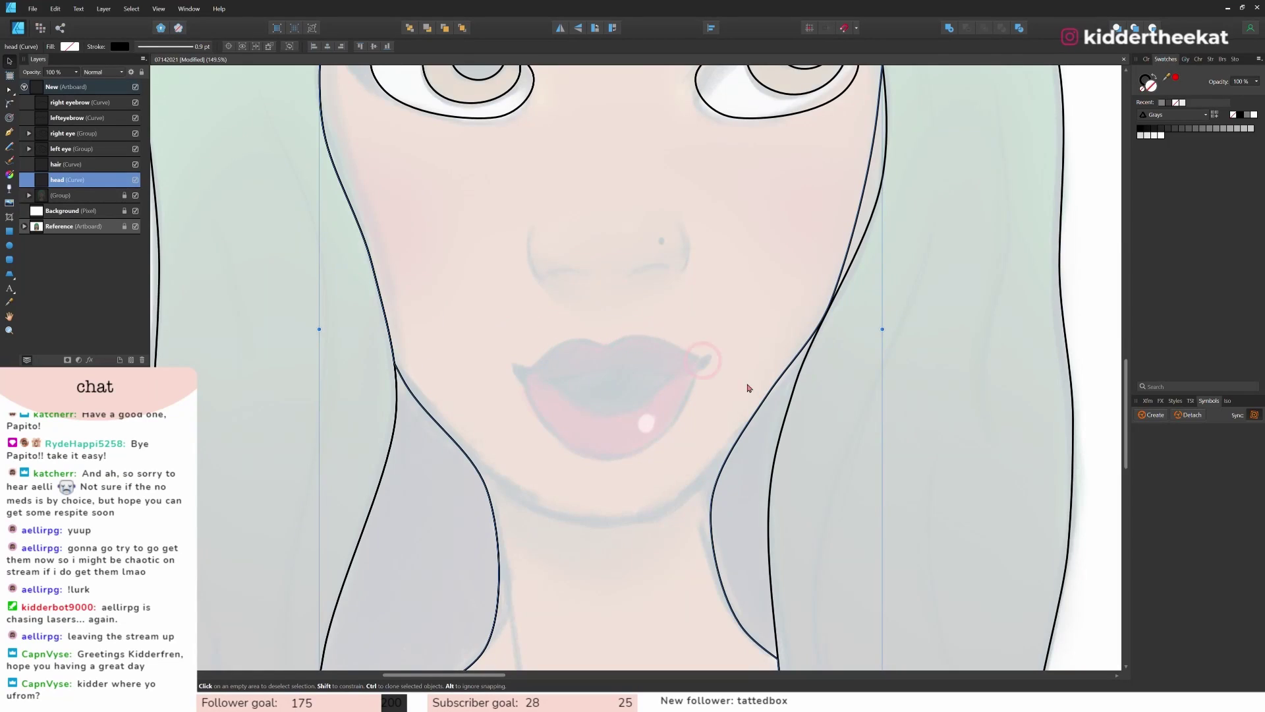
# Step: Pull the head curve's right cheek node outward to the hair edge and delete the surplus node above it
pyautogui.scroll(2, 877, 370)
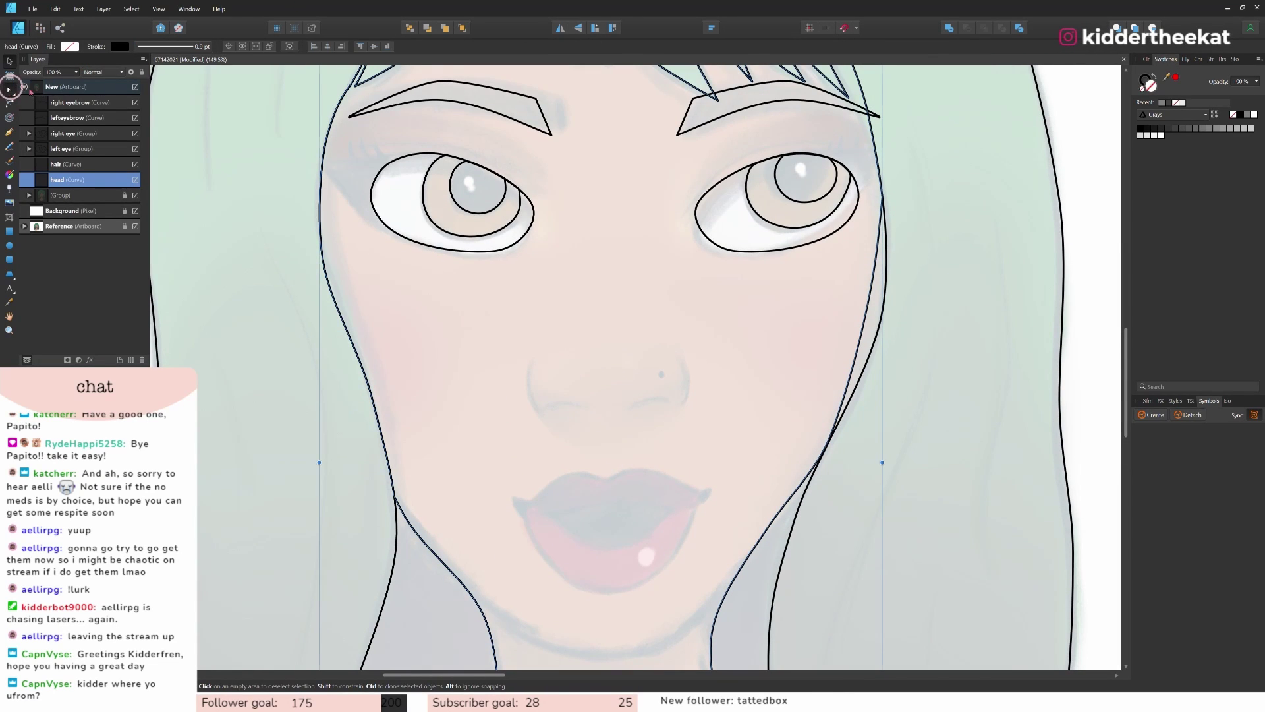
pyautogui.click(862, 327)
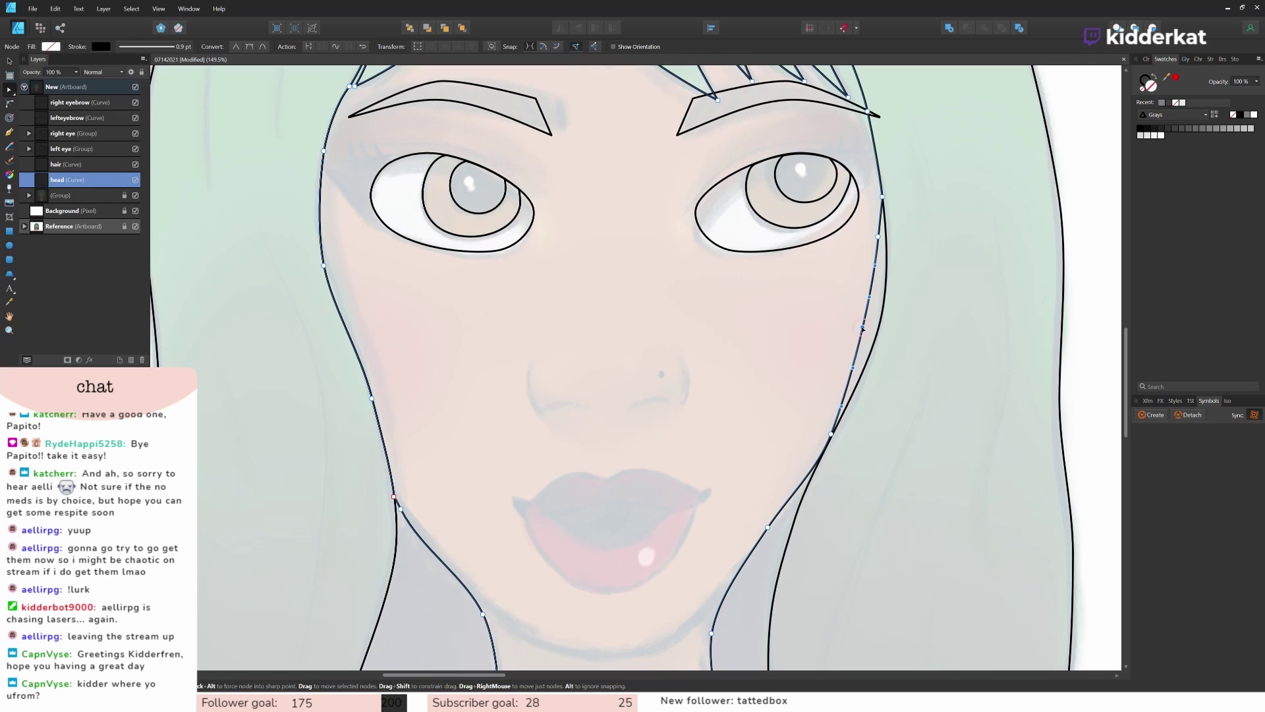
pyautogui.moveTo(862, 327); pyautogui.dragTo(882, 327)
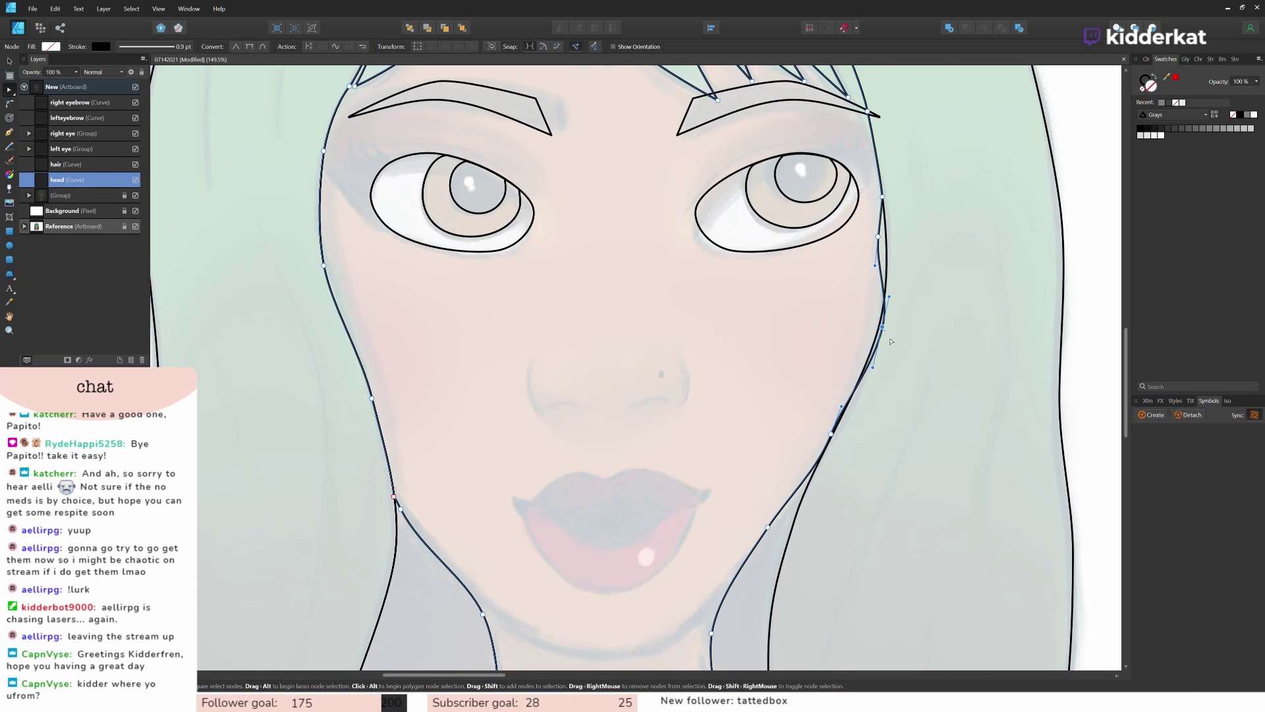
pyautogui.scroll(3, 891, 341)
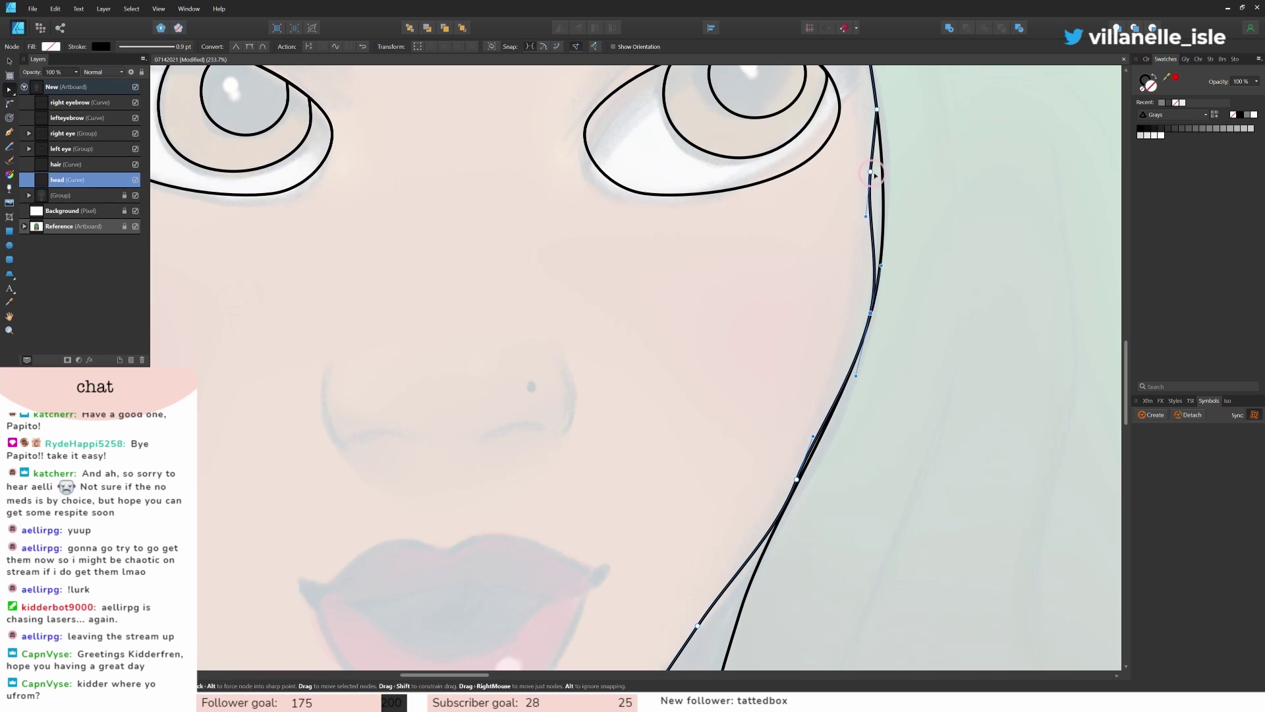
pyautogui.moveTo(870, 173); pyautogui.dragTo(886, 194)
pyautogui.press('Delete')
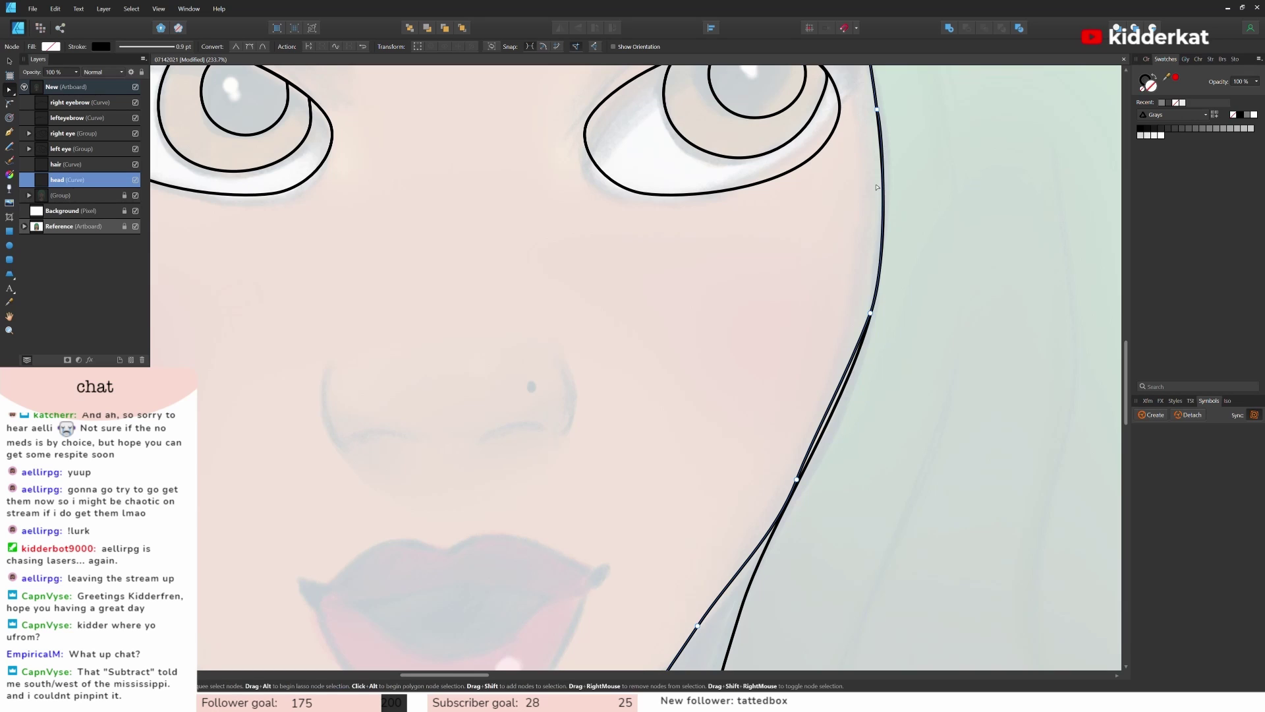
# Step: Undo the last node edit on the head curve
pyautogui.hotkey('ctrl', 'z')
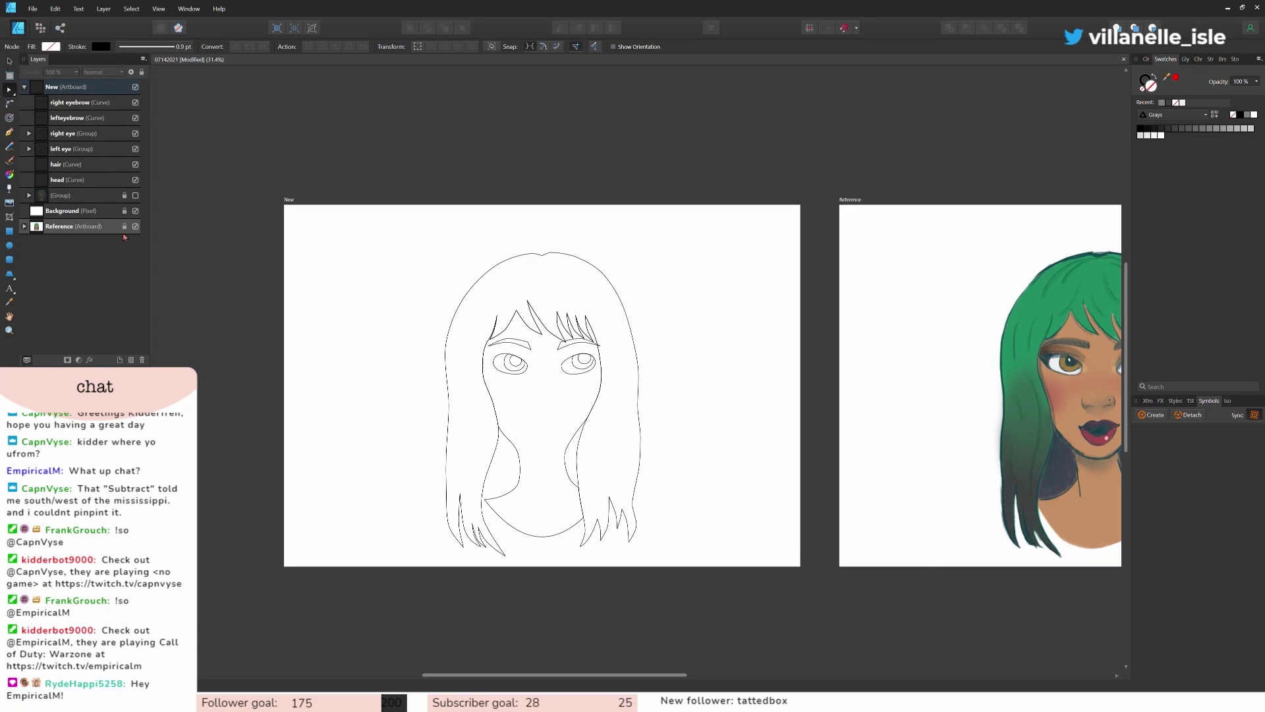
# Step: Draw a rectangle above the head curve in the layer order, covering the neck and overlapping the hair strands on both sides
pyautogui.click(59, 179)
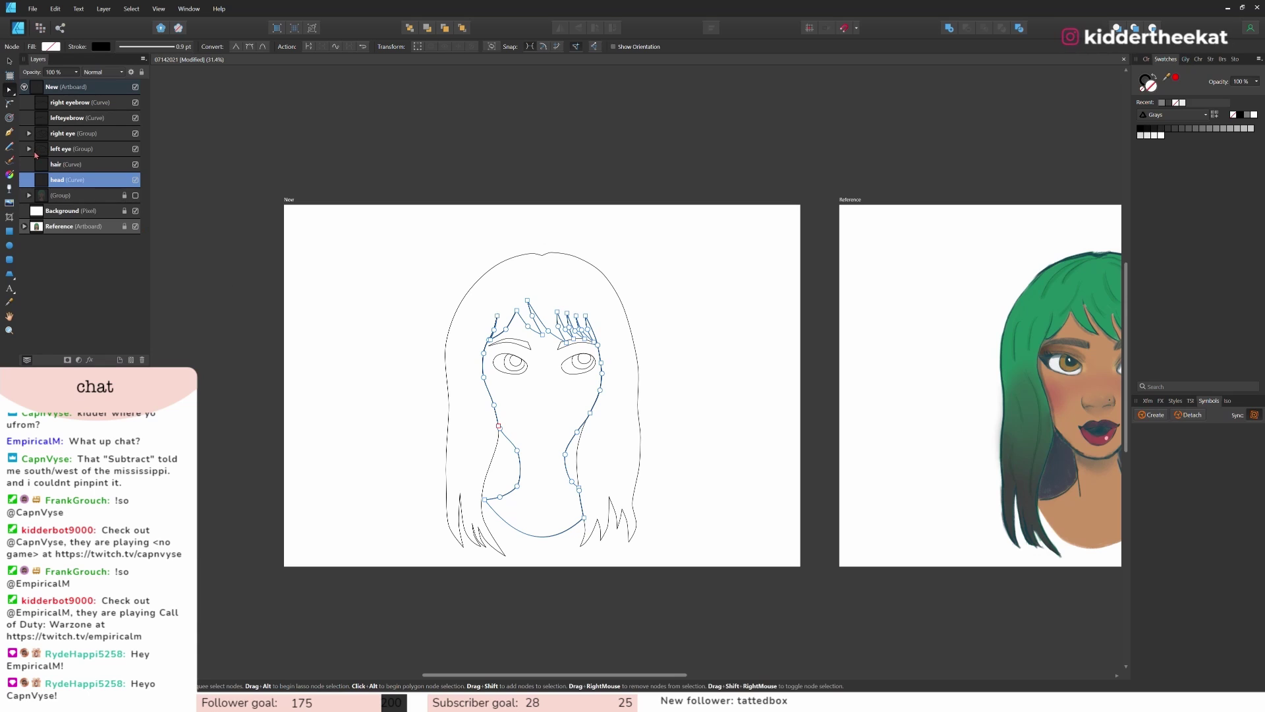
pyautogui.click(9, 231)
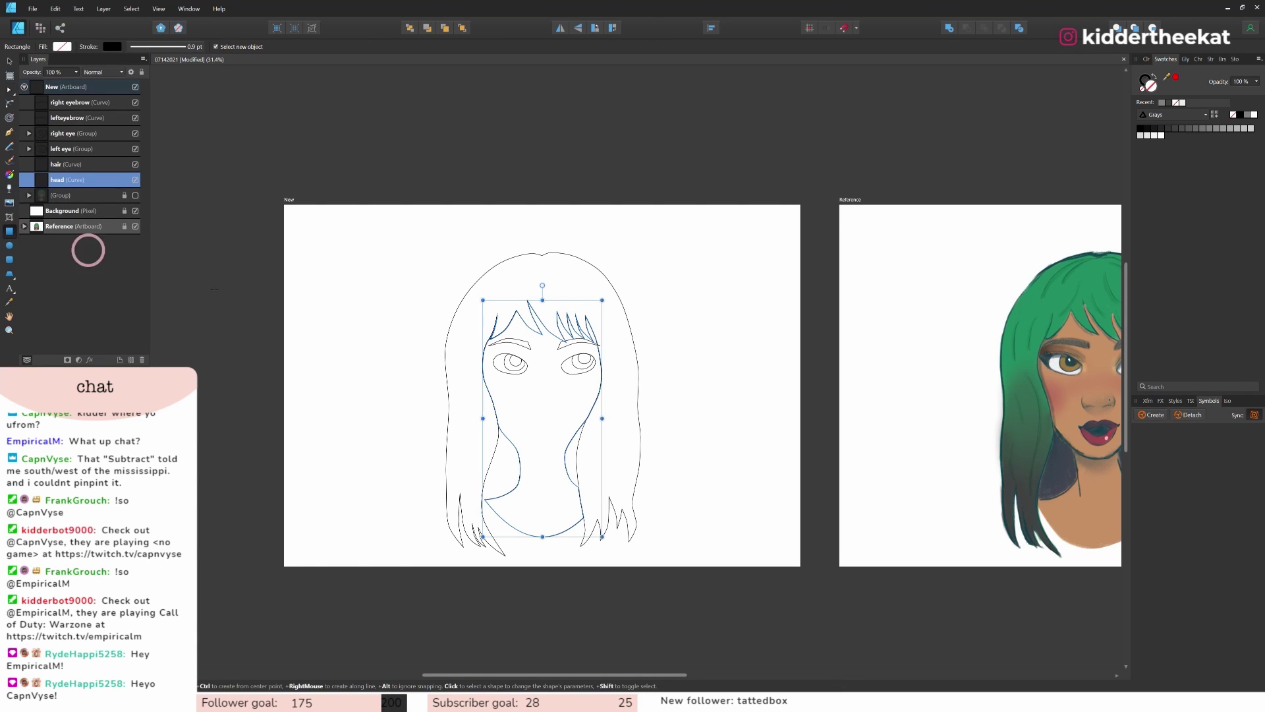
pyautogui.moveTo(461, 412); pyautogui.dragTo(643, 505)
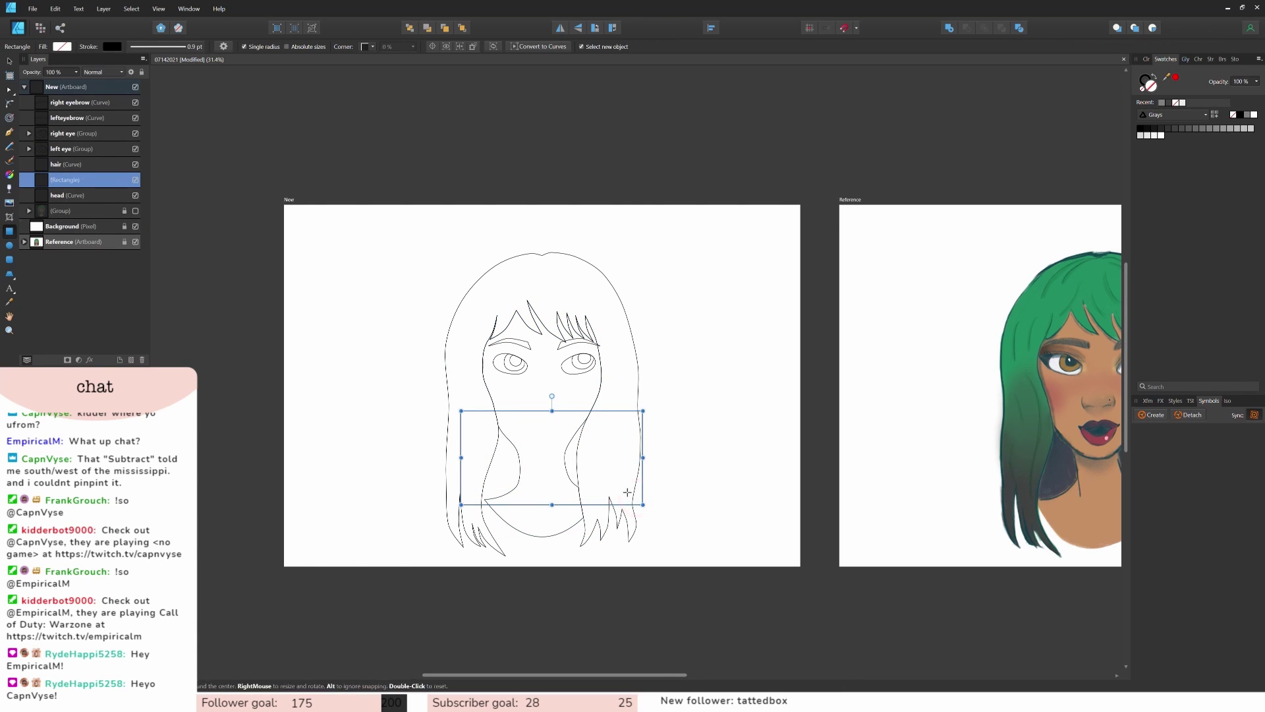
pyautogui.moveTo(643, 456); pyautogui.dragTo(613, 456)
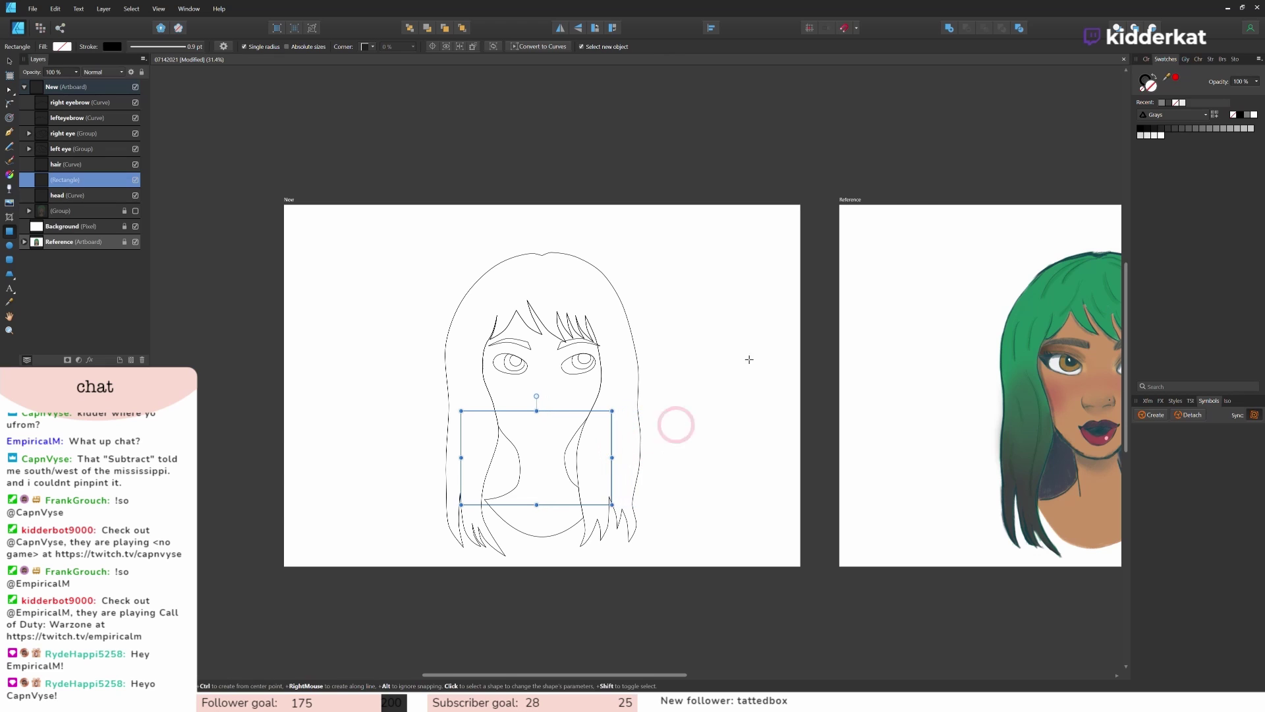
# Step: Fill the neck rectangle with dark gray and place it beneath the head curve
pyautogui.click(1184, 130)
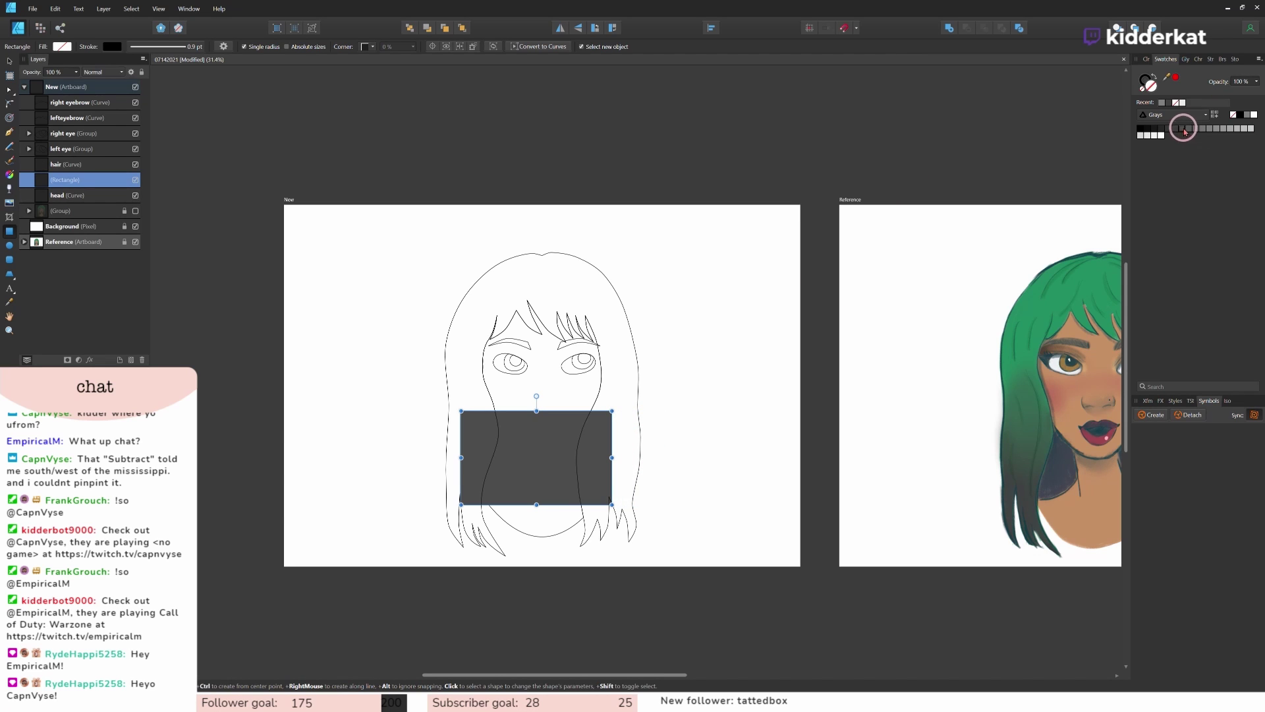
pyautogui.moveTo(84, 188); pyautogui.dragTo(44, 207)
pyautogui.click(64, 180)
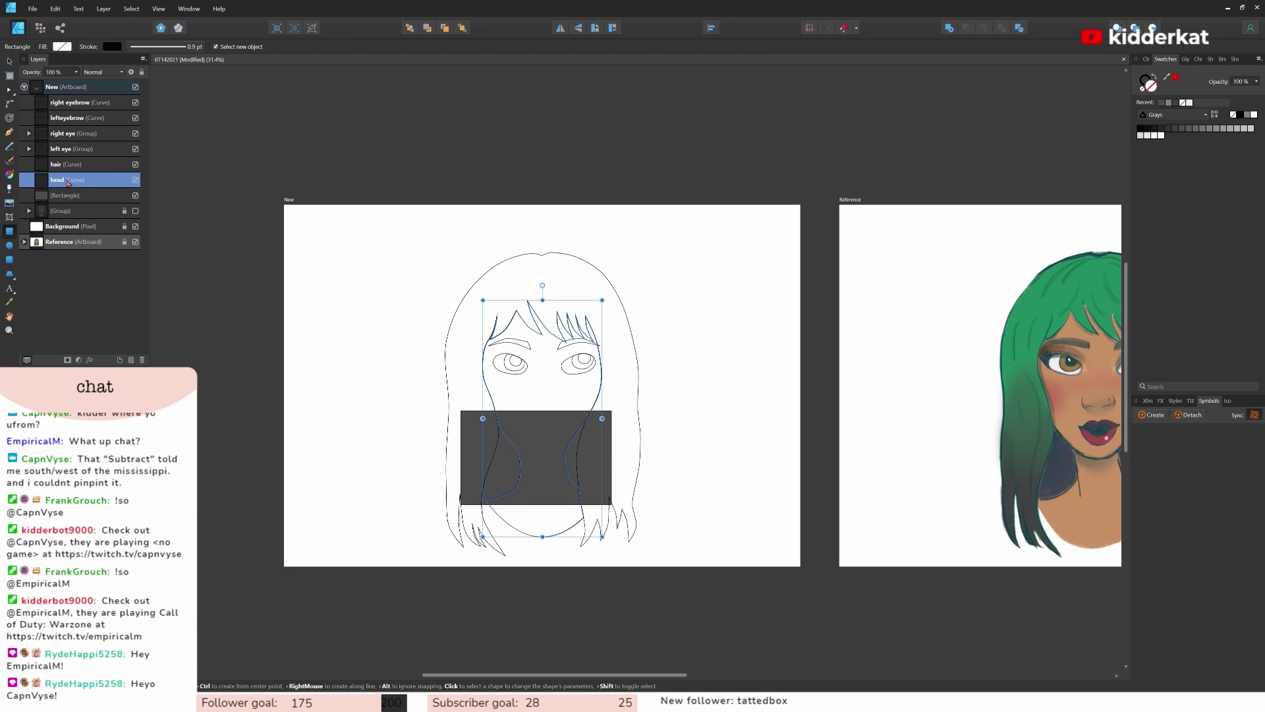
# Step: Duplicate the hair curve, naming the lower copy hairdupe, and fill that copy with a darker gray than the rectangle
pyautogui.click(78, 166)
pyautogui.hotkey('ctrl', 'j')
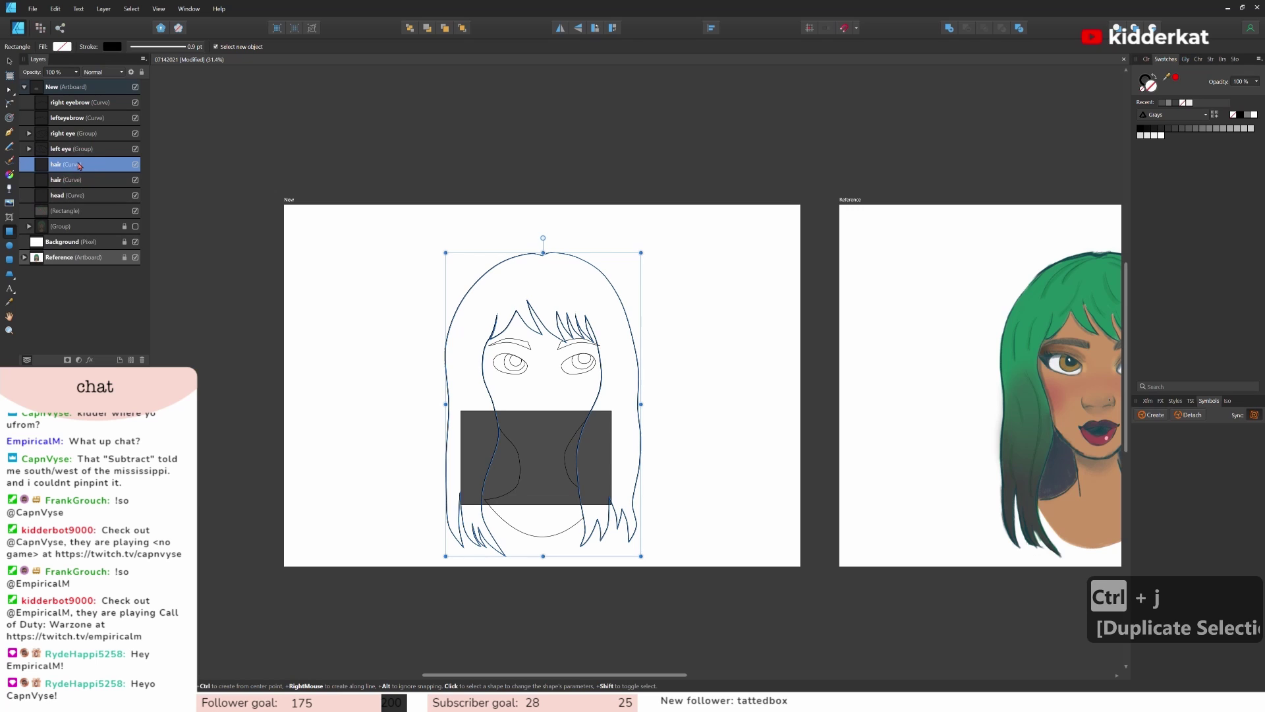
pyautogui.doubleClick(74, 179)
pyautogui.write('hairdupe')
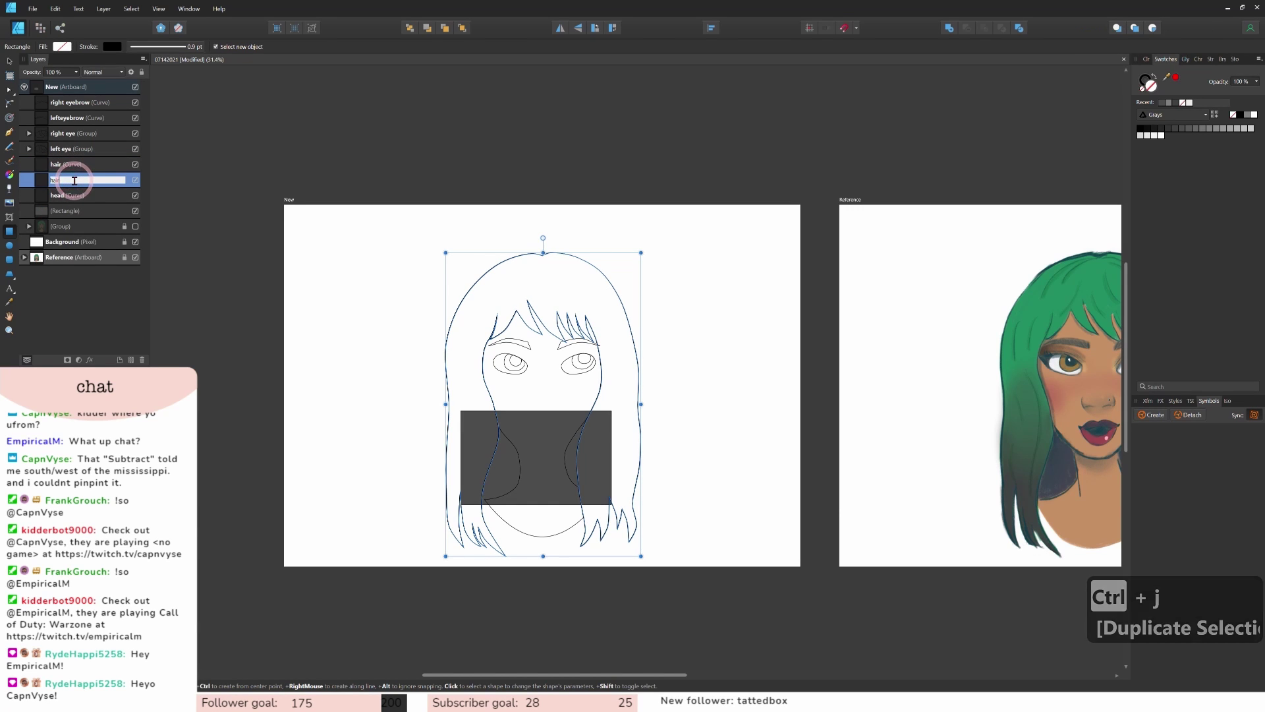
pyautogui.press('Return')
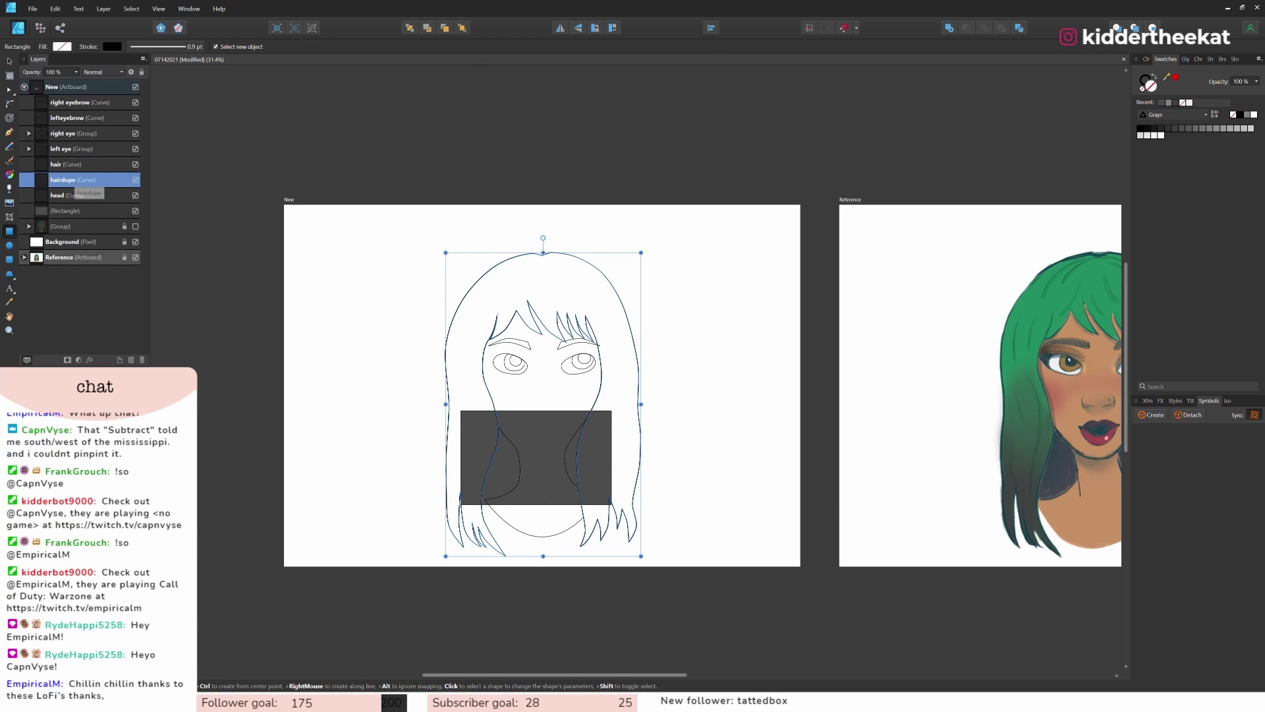
pyautogui.click(1170, 129)
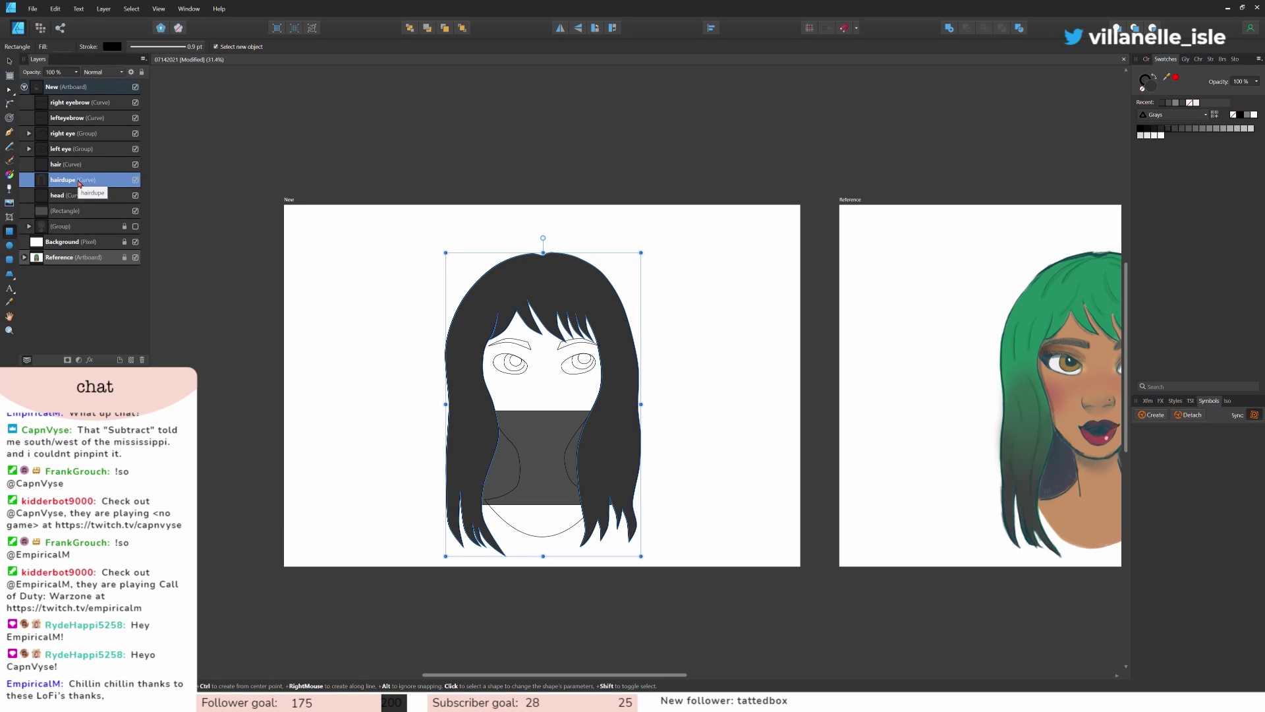
# Step: Rename the gray rectangle as back of hair
pyautogui.doubleClick(65, 212)
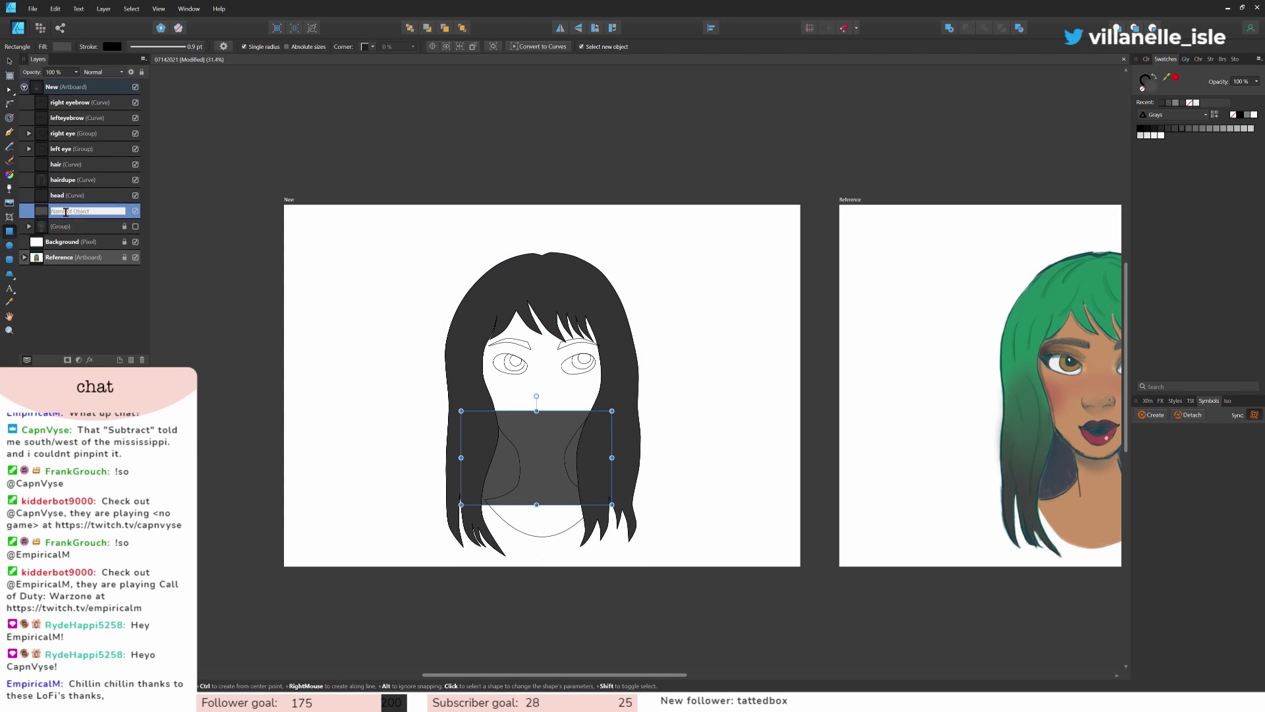
pyautogui.write('back of hair')
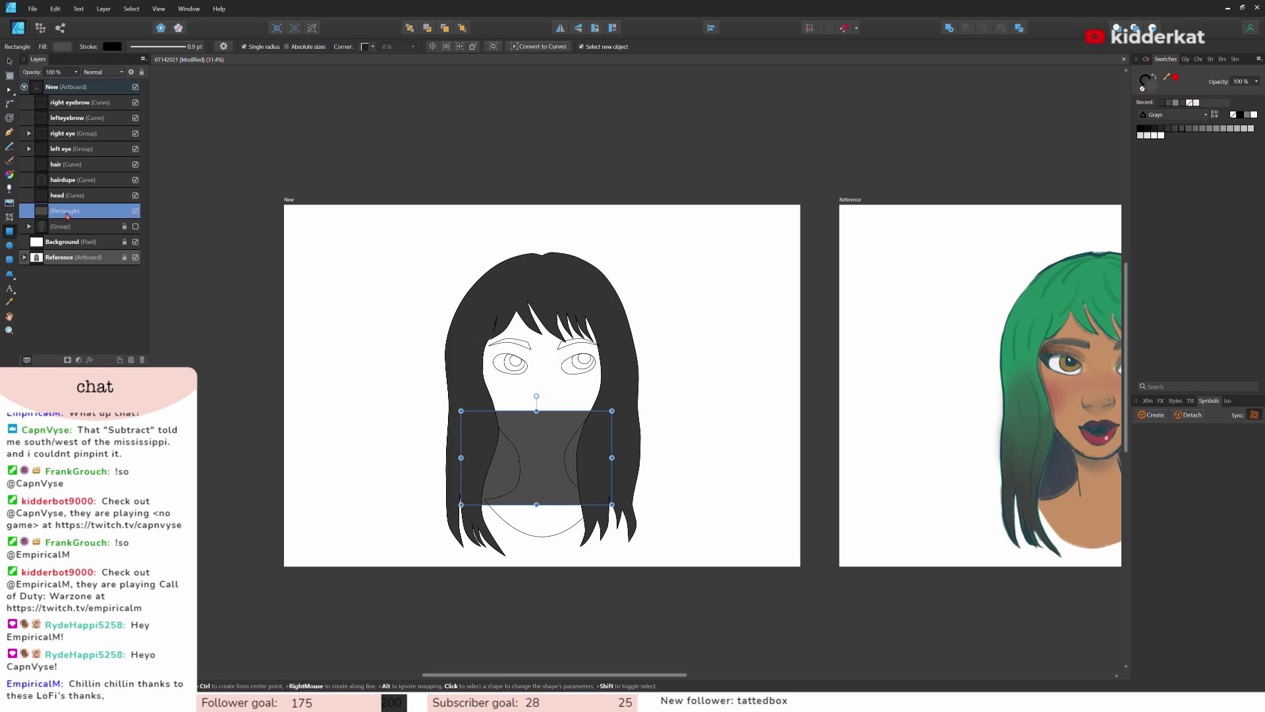
pyautogui.press('Return')
# Step: Subtract hairdupe from the back of hair rectangle and place the resulting shape beneath the head curve
pyautogui.click(94, 180)
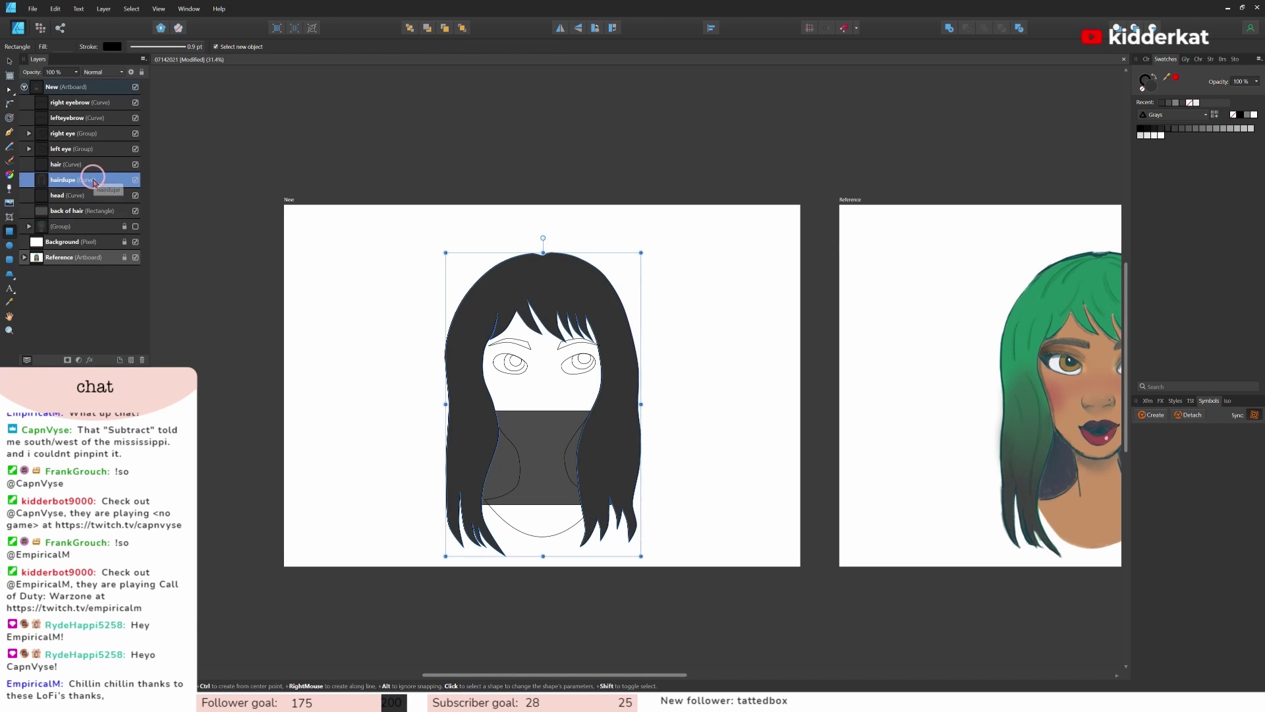
pyautogui.keyDown('ctrl'); pyautogui.click(82, 210); pyautogui.keyUp('ctrl')
pyautogui.click(967, 29)
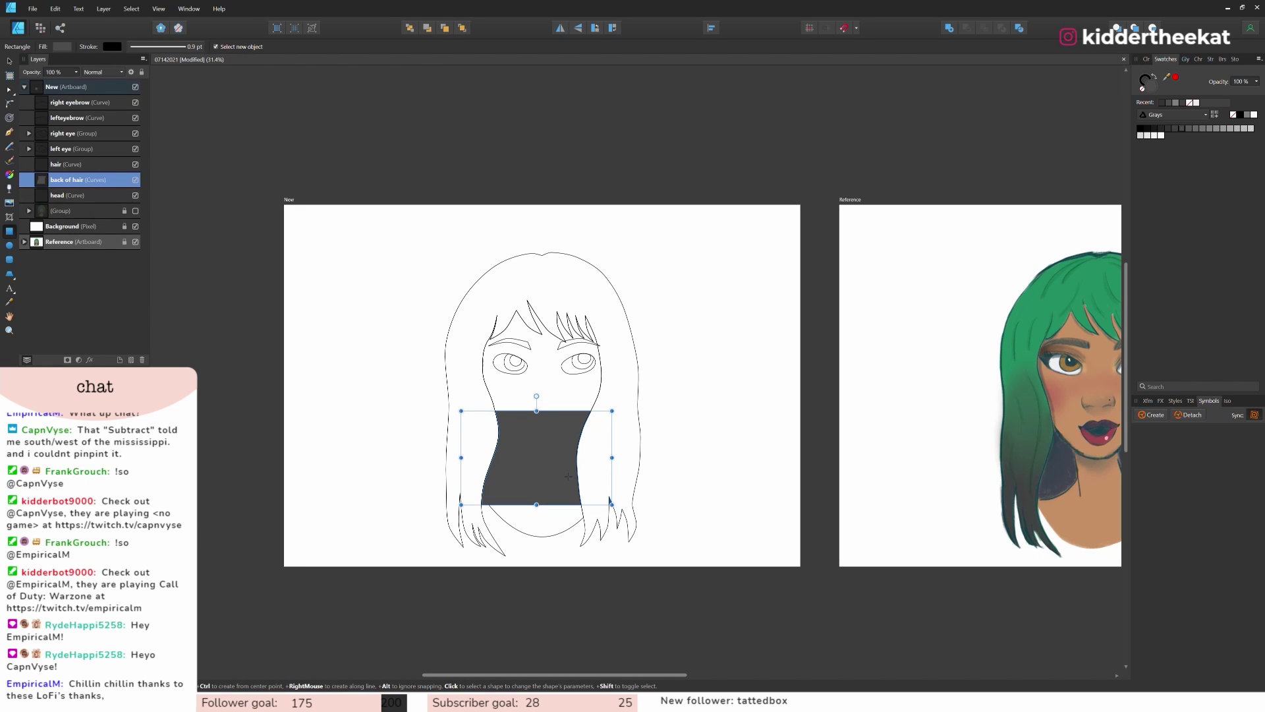
pyautogui.moveTo(60, 180); pyautogui.dragTo(44, 206)
# Step: Duplicate the head curve, naming the lower copy headdupe, and subtract that copy from the back of hair shape
pyautogui.click(81, 185)
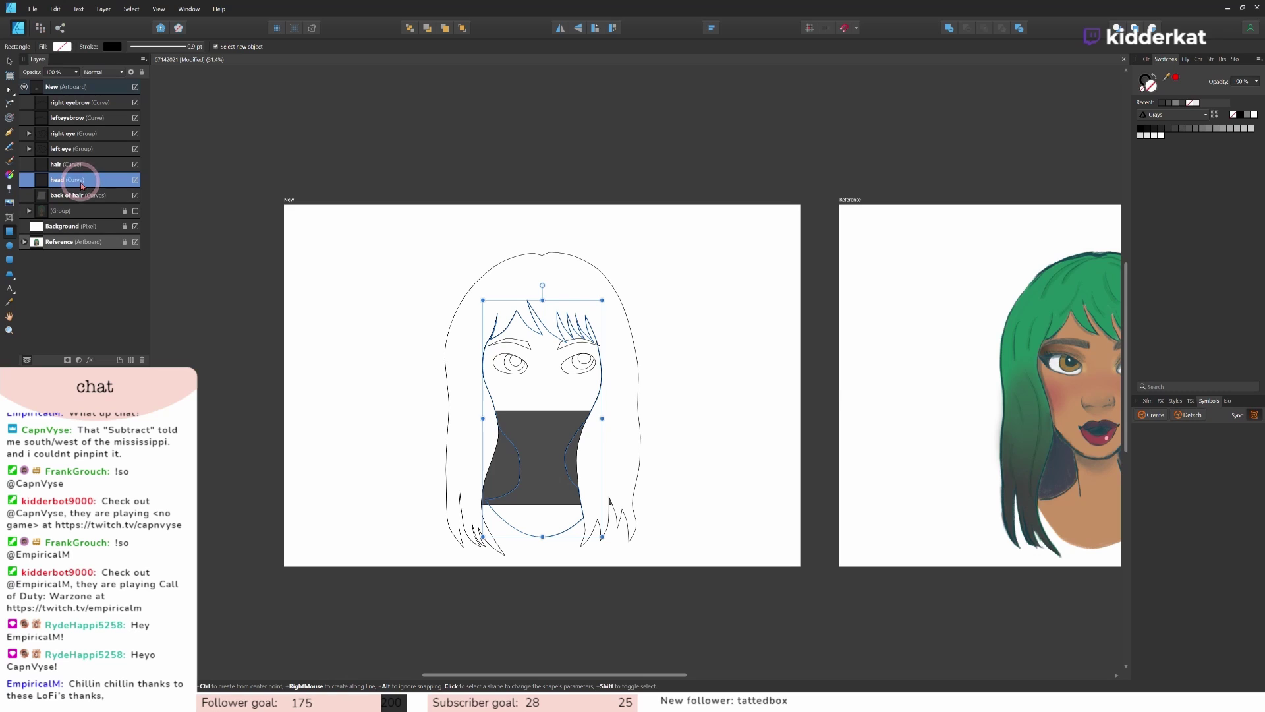
pyautogui.hotkey('ctrl', 'j')
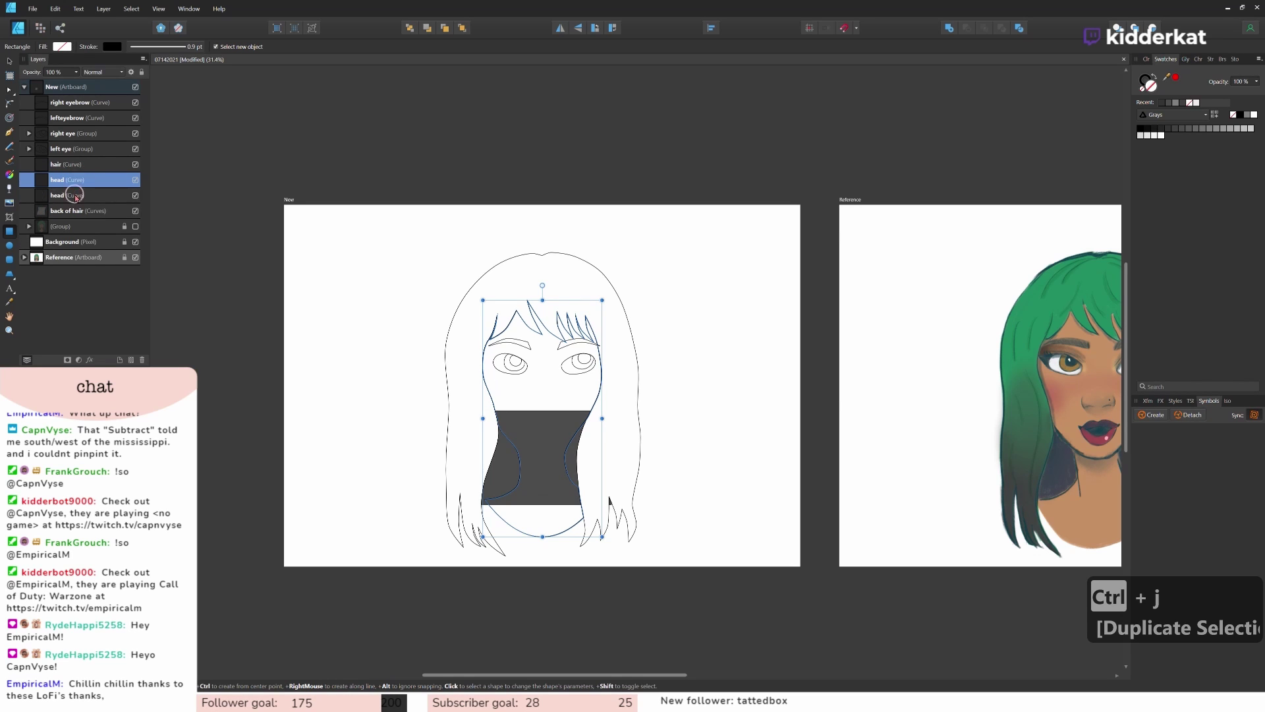
pyautogui.doubleClick(75, 196)
pyautogui.write('dupe')
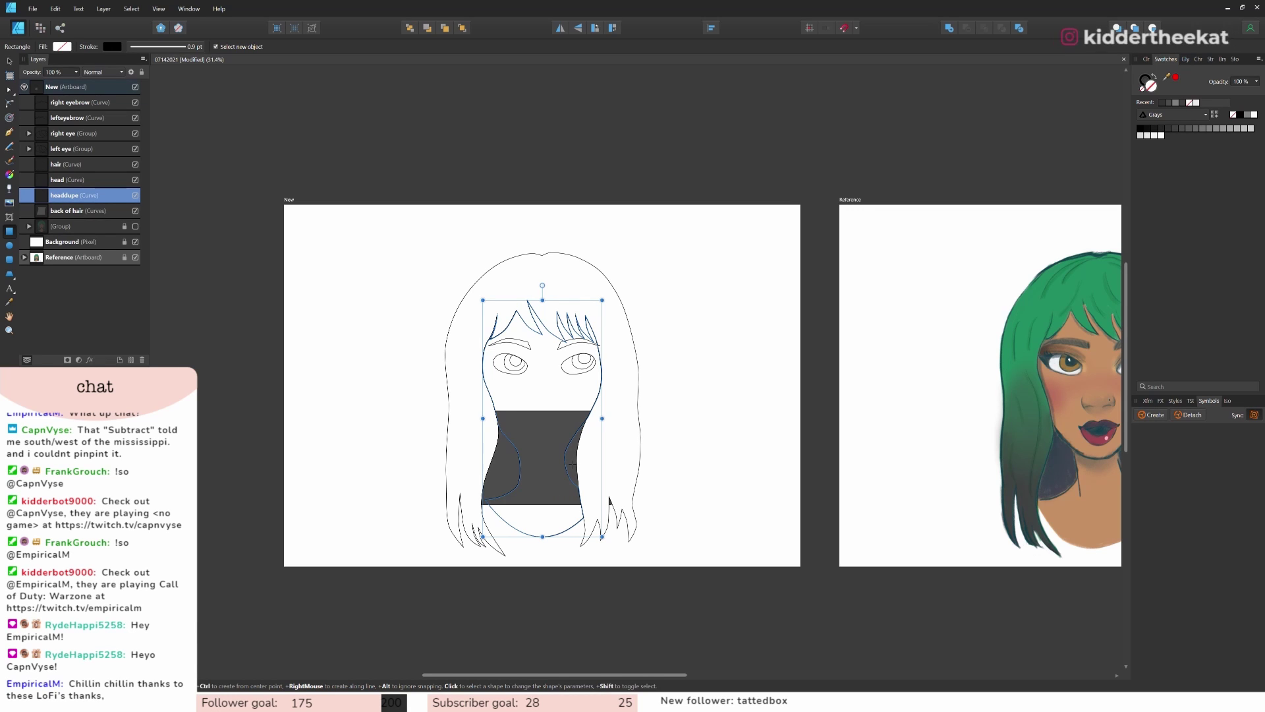
pyautogui.keyDown('shift'); pyautogui.click(68, 209); pyautogui.keyUp('shift')
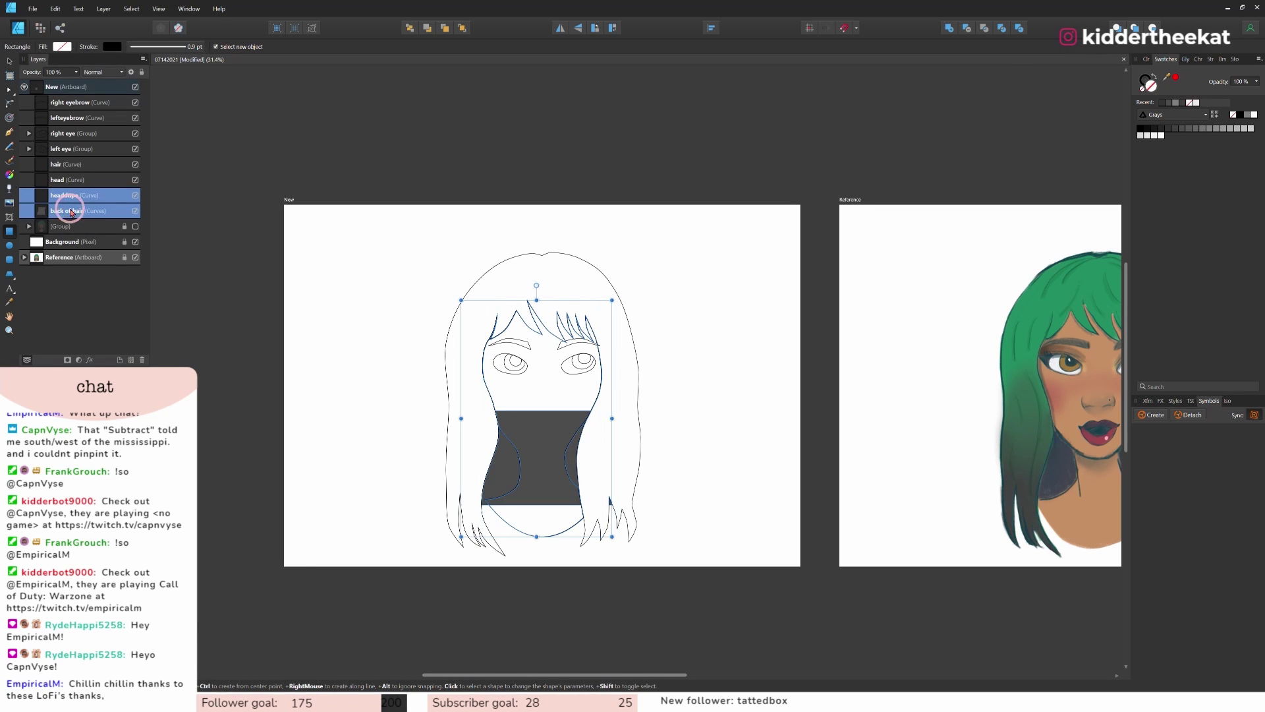
pyautogui.click(967, 29)
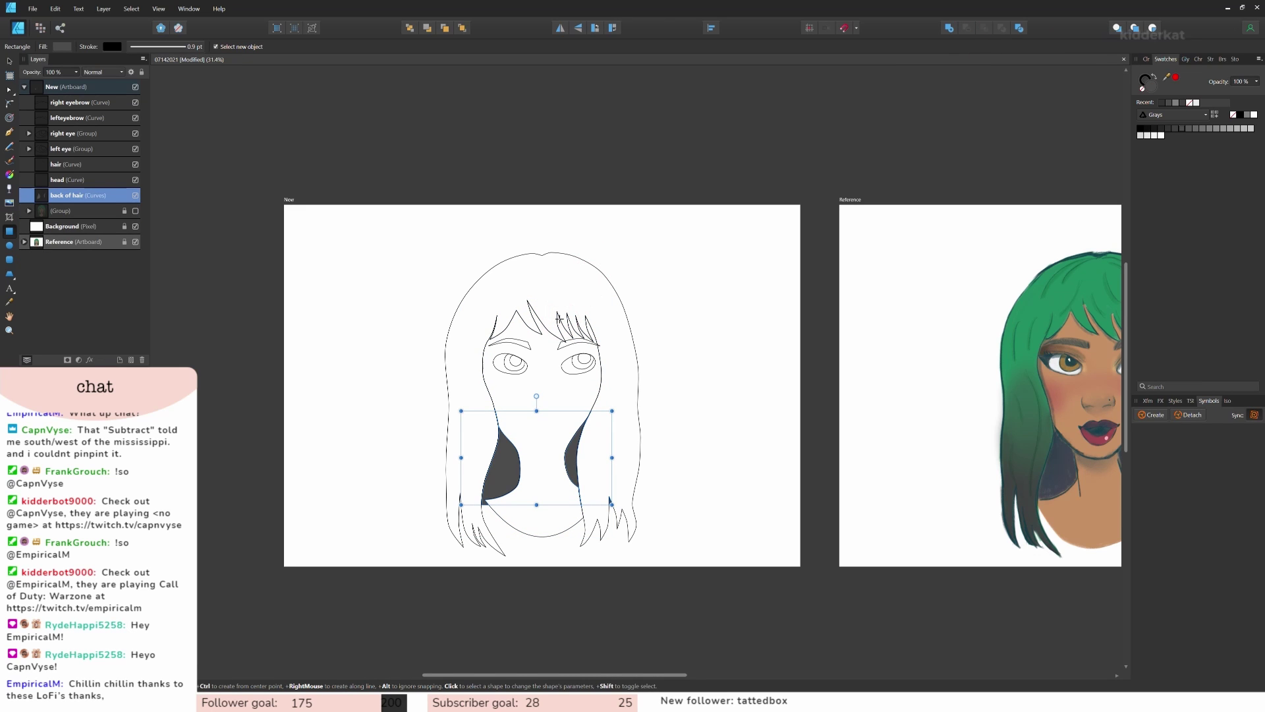
# Step: Remove the fill from the back of hair shape and deselect it
pyautogui.doubleClick(66, 195)
pyautogui.click(9, 60)
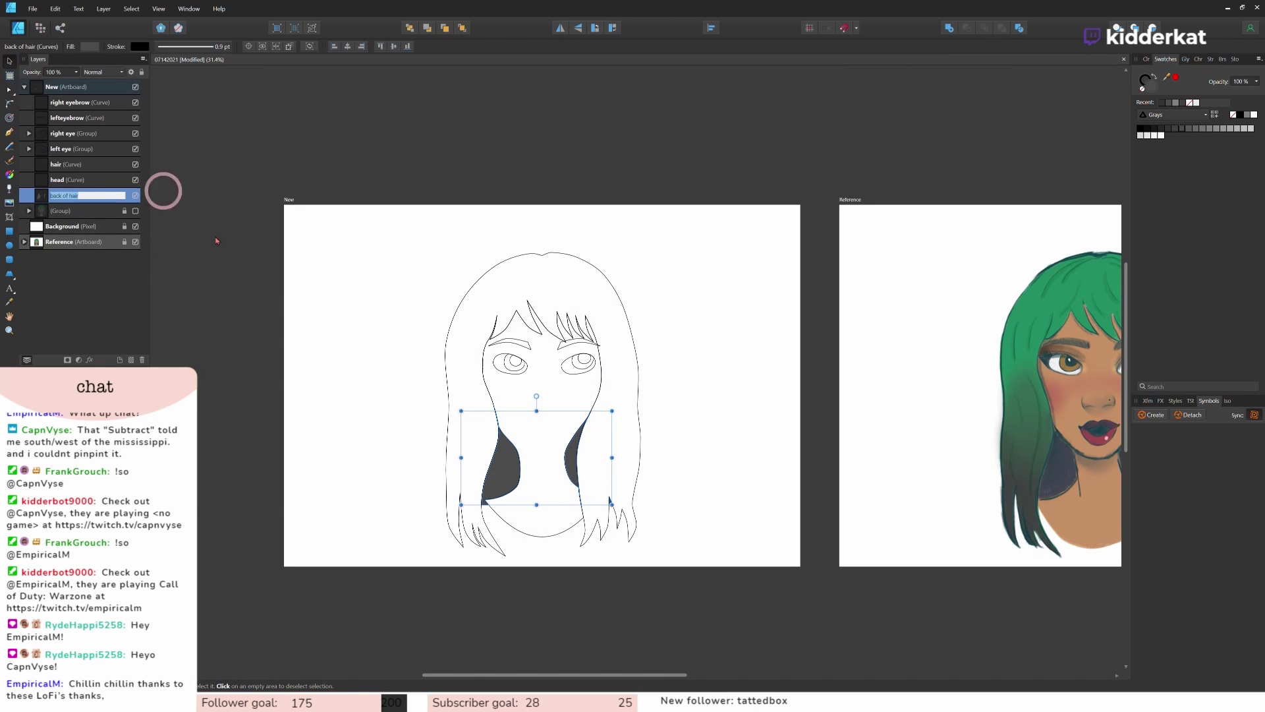
pyautogui.scroll(3, 531, 495)
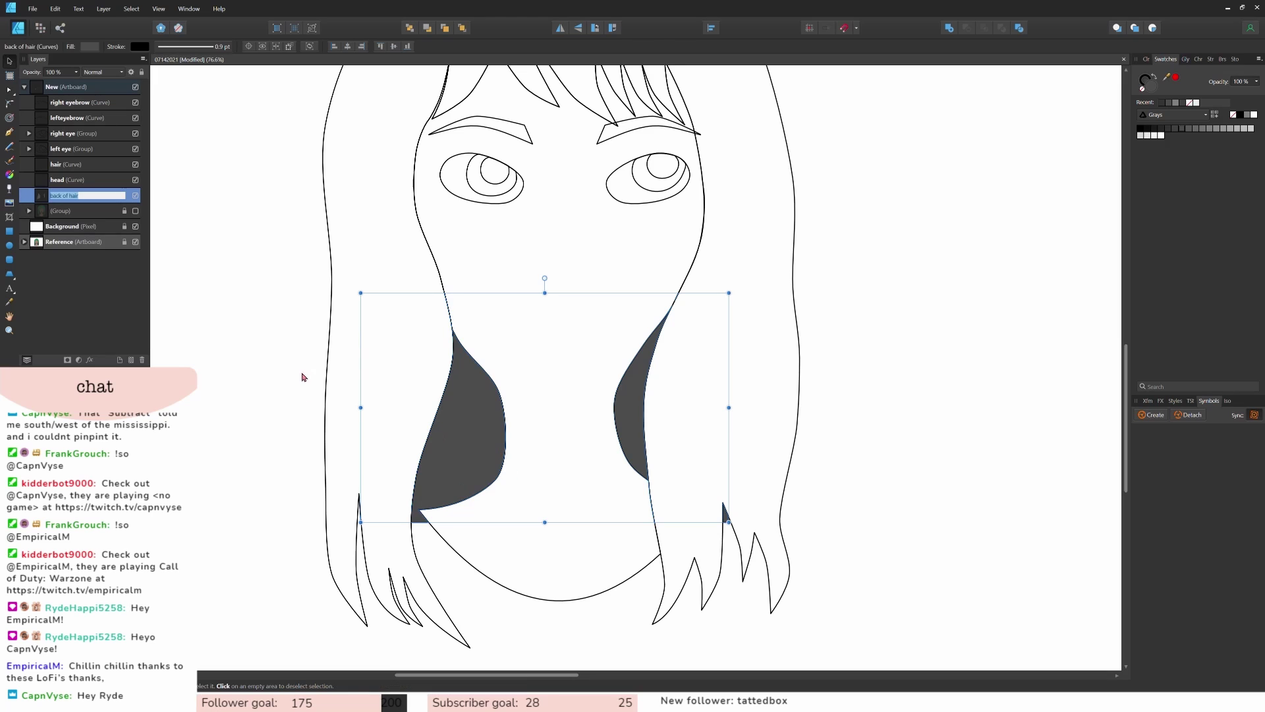
pyautogui.click(1143, 93)
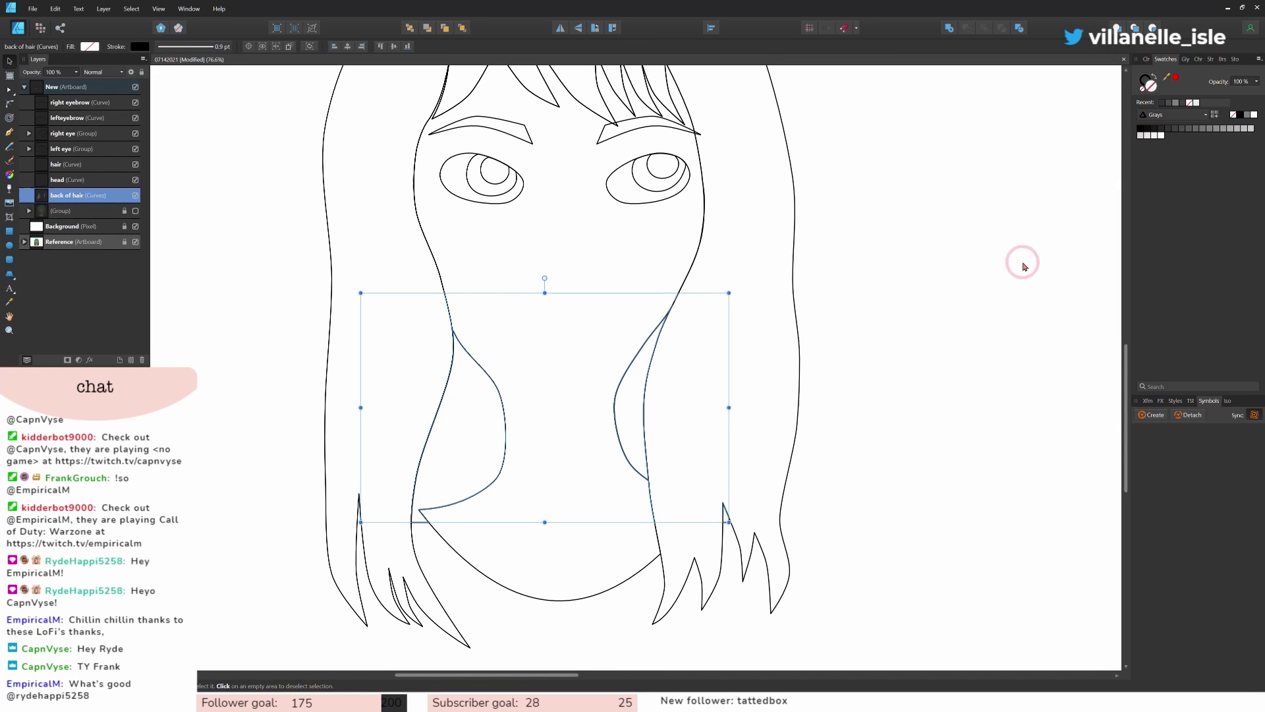
pyautogui.click(999, 288)
pyautogui.scroll(-3, 1000, 288)
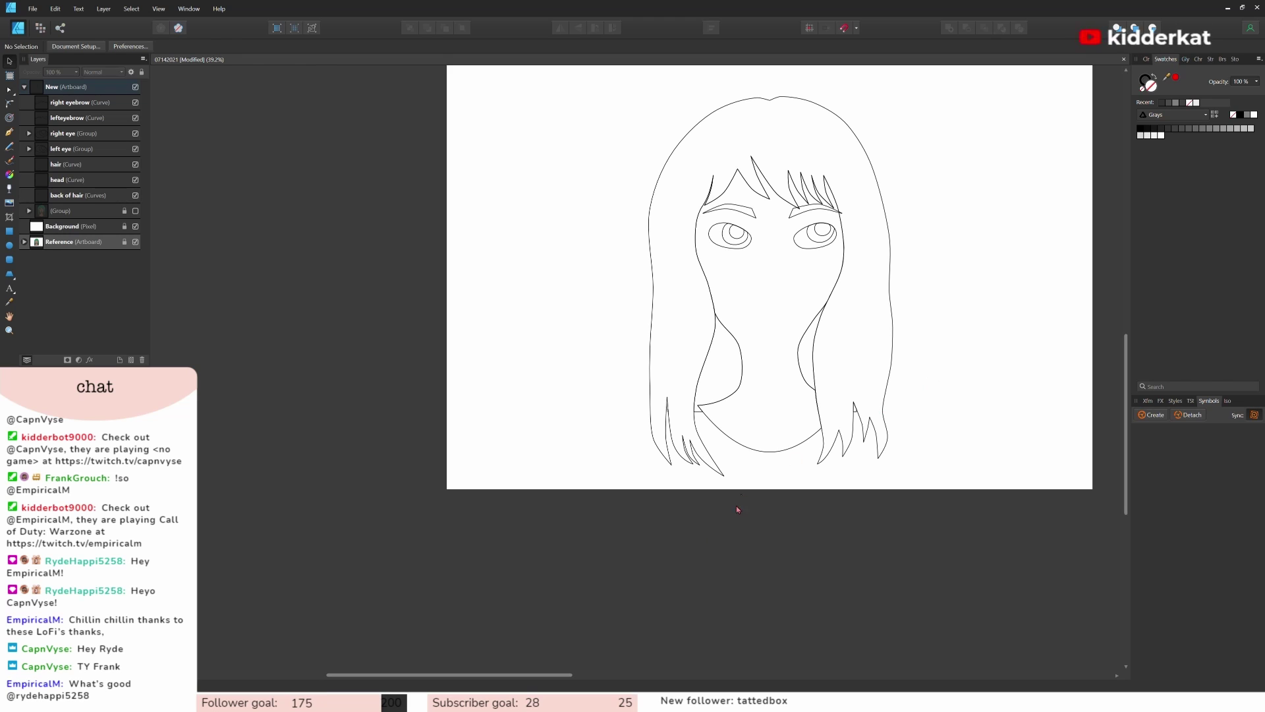
# Step: Show the hidden traced reference group and select the back of hair curves by the stray piece at the right-hand hair tips
pyautogui.click(135, 211)
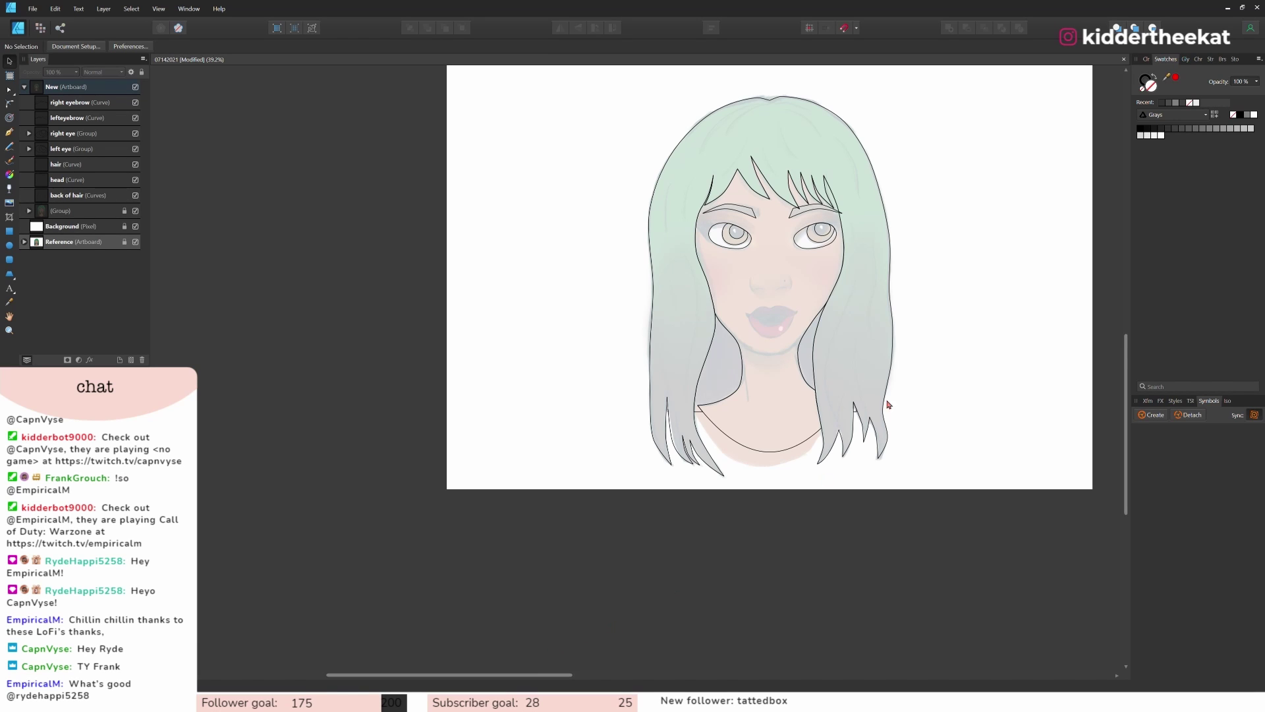
pyautogui.click(802, 444)
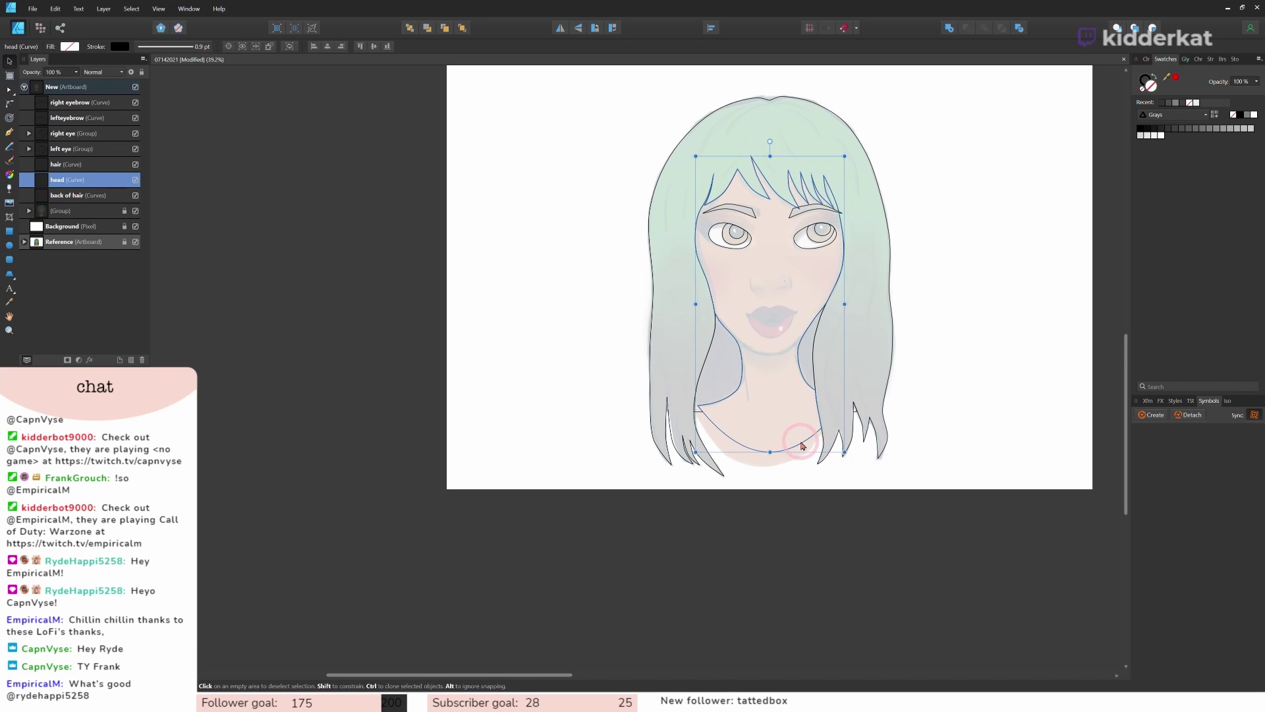
pyautogui.click(855, 415)
pyautogui.scroll(10, 857, 435)
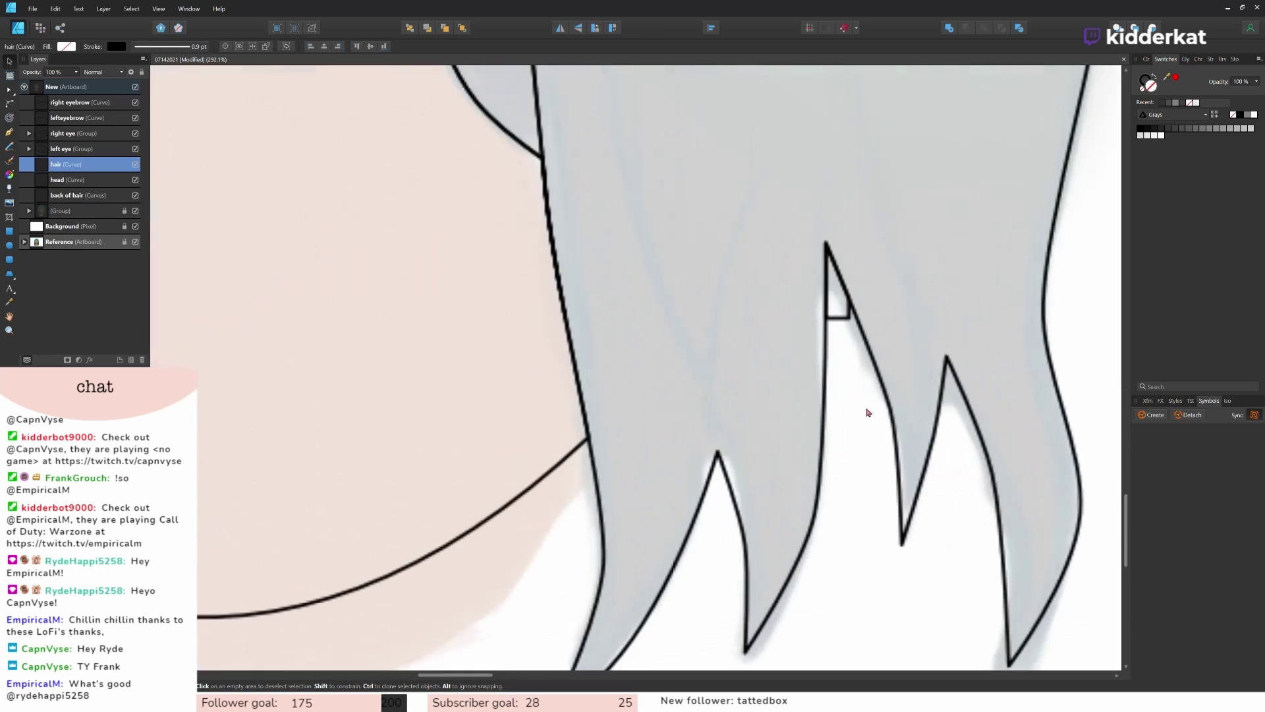
pyautogui.click(848, 317)
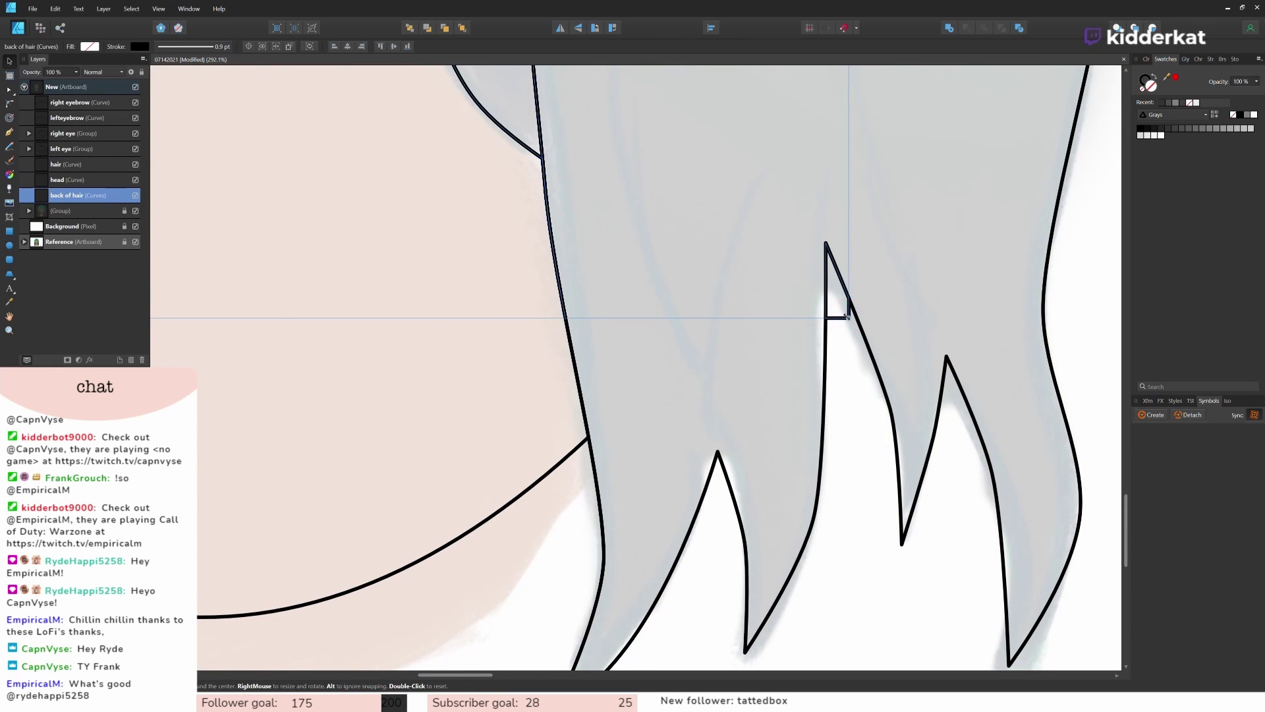
pyautogui.scroll(-6, 848, 317)
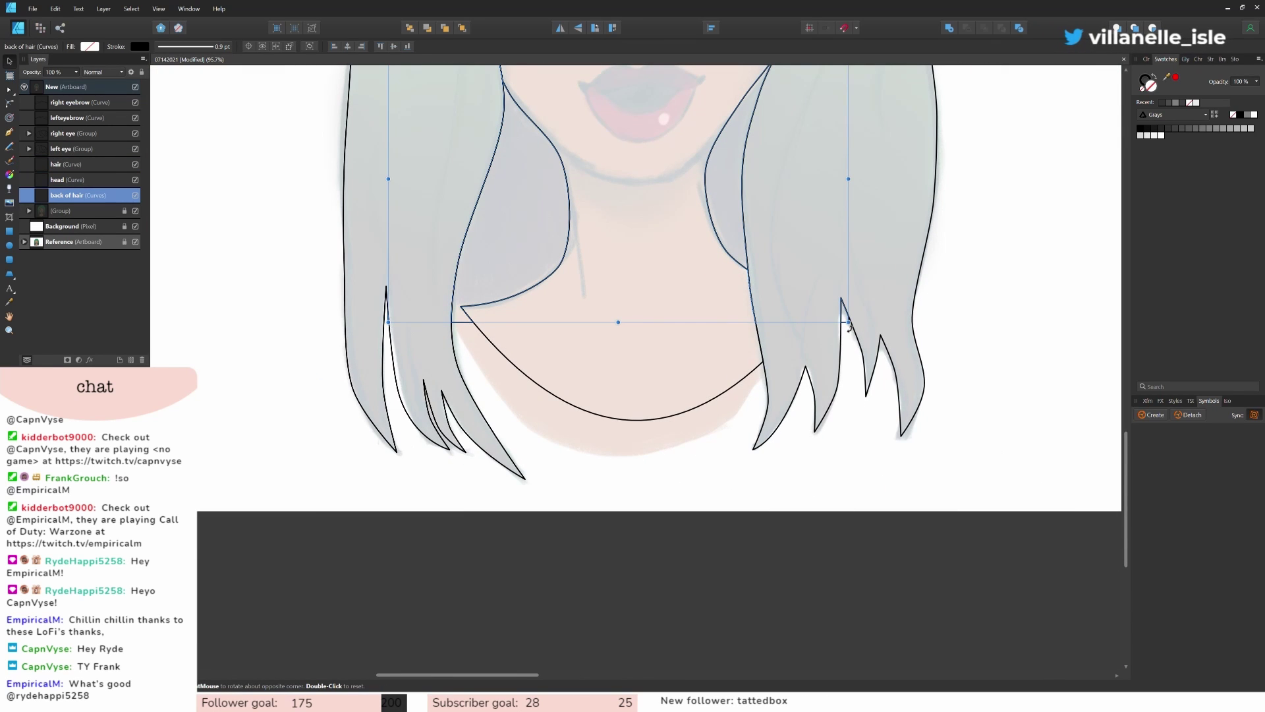
# Step: Delete the surplus back of hair nodes running down the right-hand hair's inner edge, below the point where the shape should end
pyautogui.press('a')
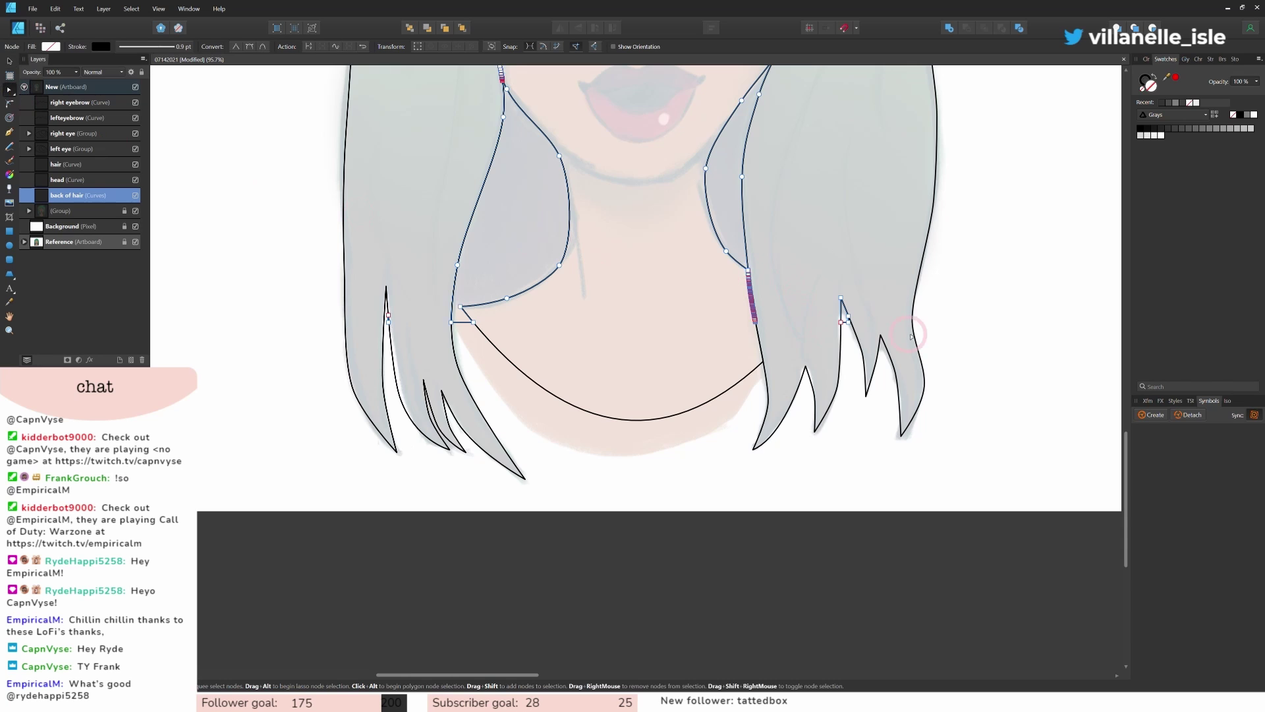
pyautogui.scroll(3, 825, 347)
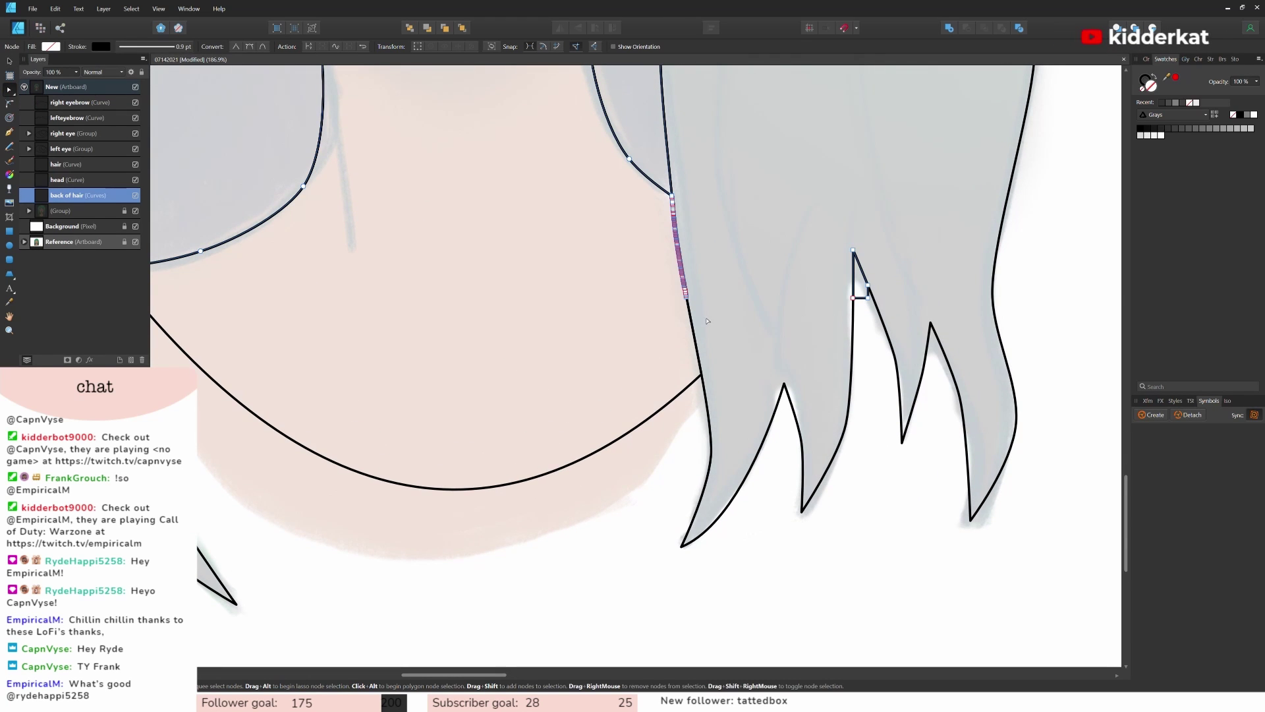
pyautogui.moveTo(690, 315); pyautogui.dragTo(662, 197)
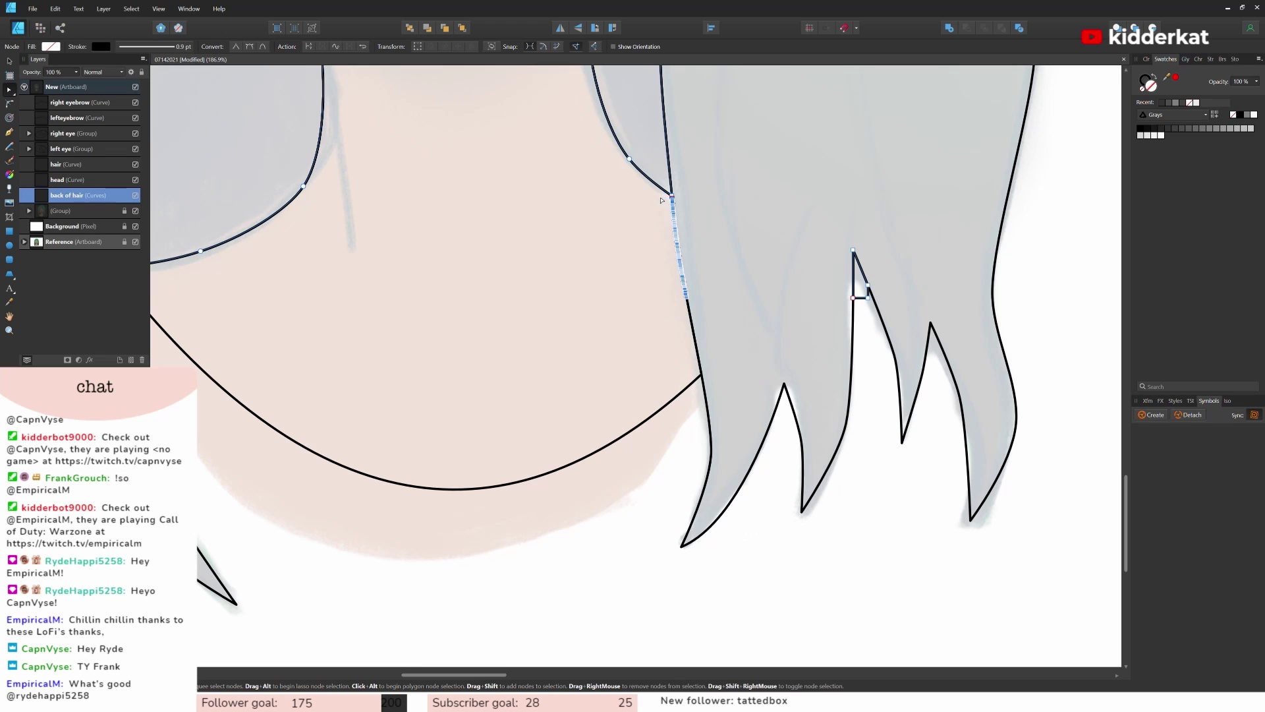
pyautogui.press('Delete')
pyautogui.scroll(10, 664, 200)
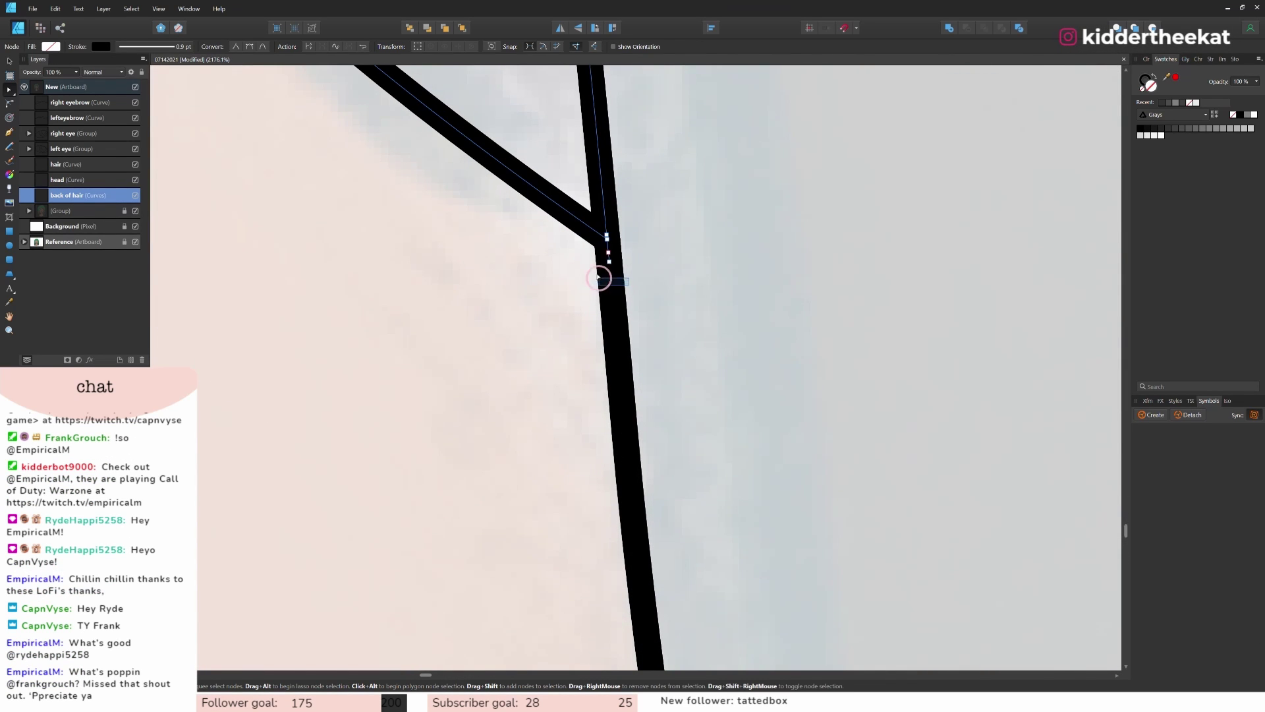
pyautogui.moveTo(598, 278); pyautogui.dragTo(595, 241)
pyautogui.press('Delete')
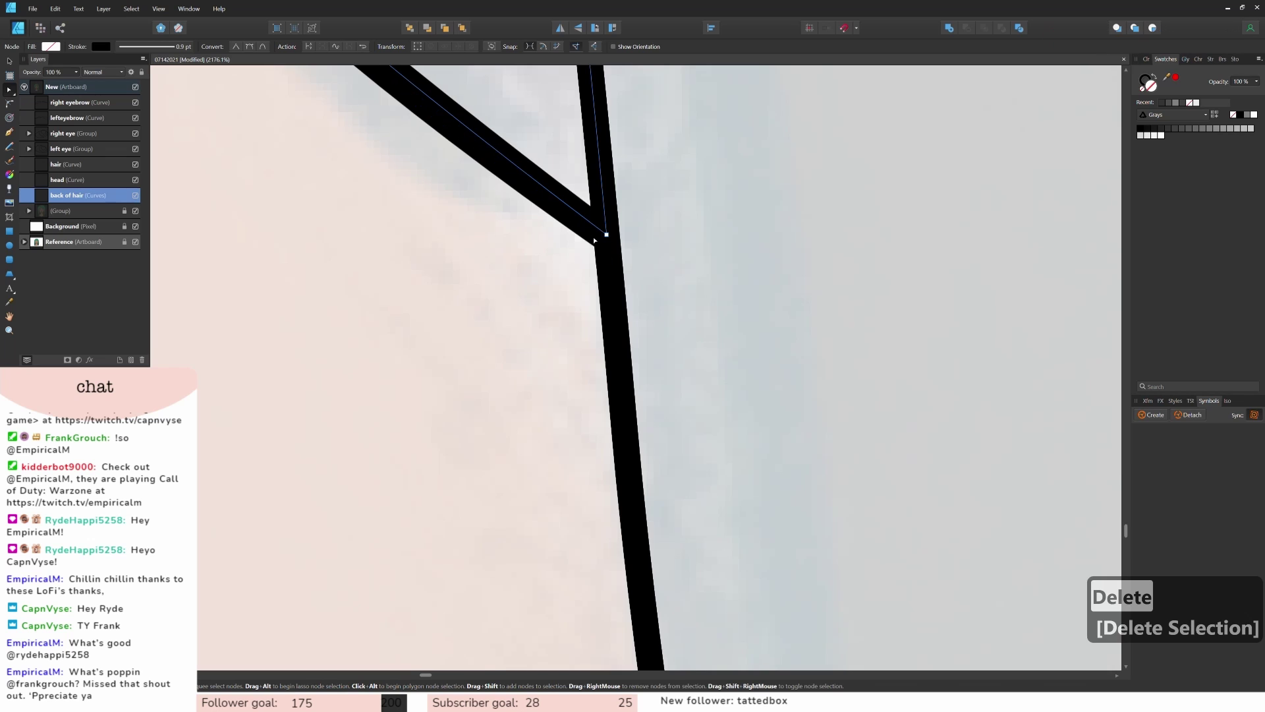
# Step: Delete the stray back of hair pieces inside the gaps of the right-hand and left-hand hair tips
pyautogui.scroll(-15, 595, 241)
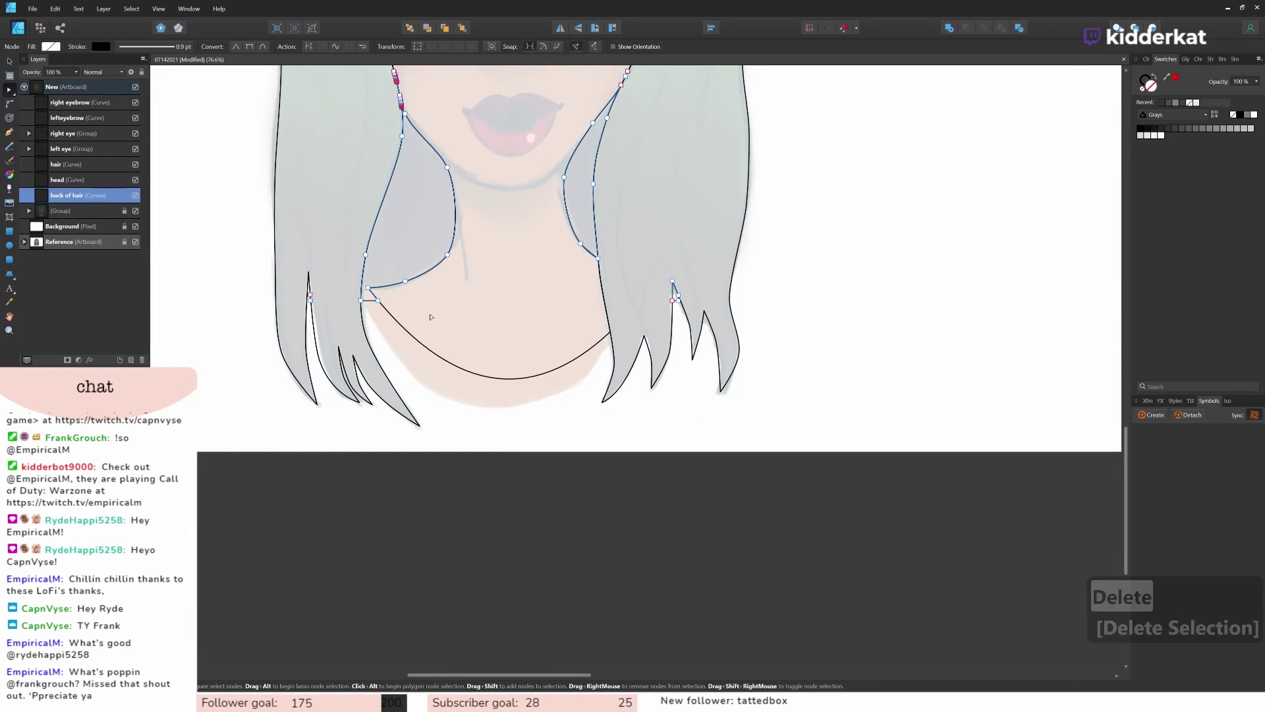
pyautogui.moveTo(657, 269); pyautogui.dragTo(708, 321)
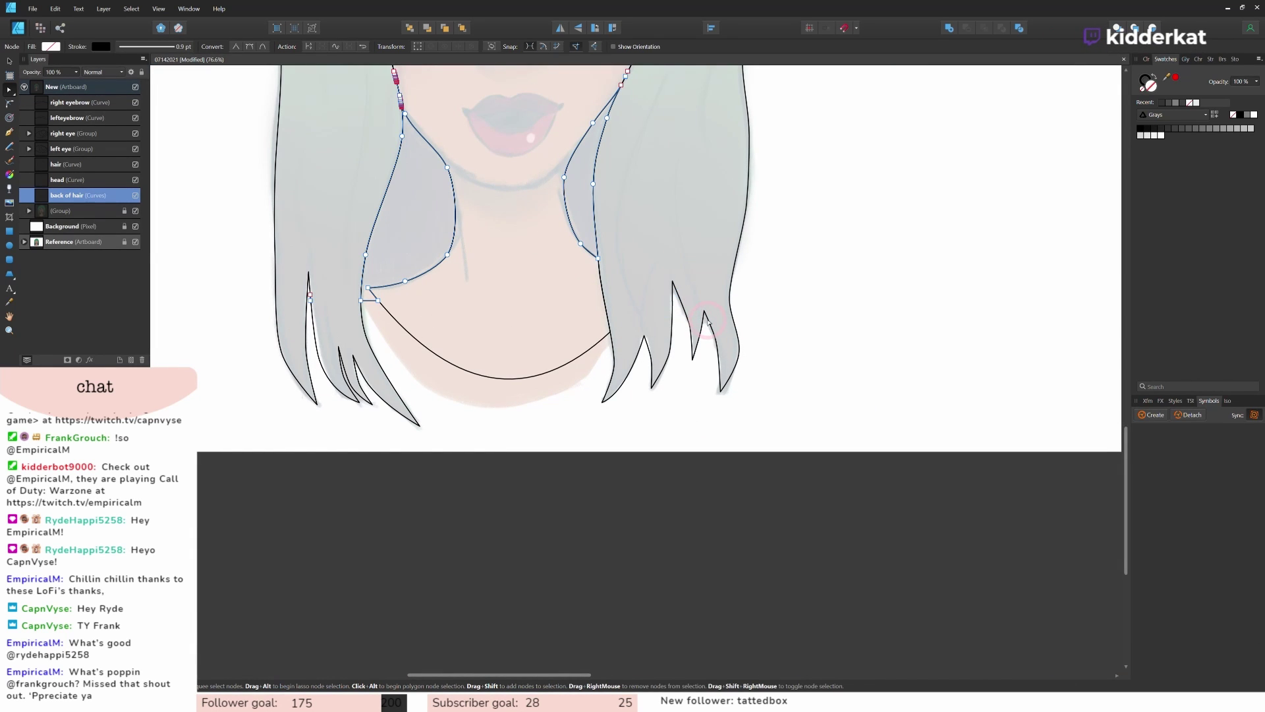
pyautogui.press('Delete')
pyautogui.moveTo(299, 263); pyautogui.dragTo(335, 341)
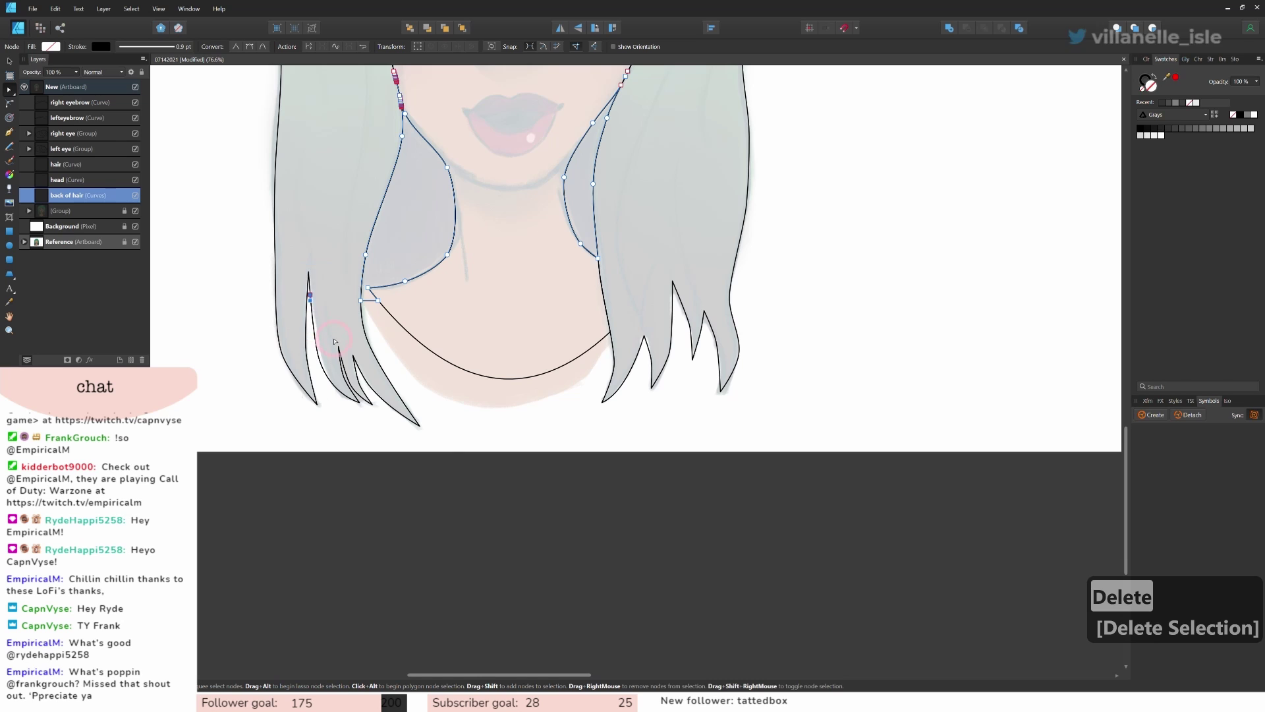
pyautogui.press('Delete')
# Step: Delete the extra back of hair nodes above the upper corner of its right-hand section, beside the cheek
pyautogui.scroll(3, 654, 141)
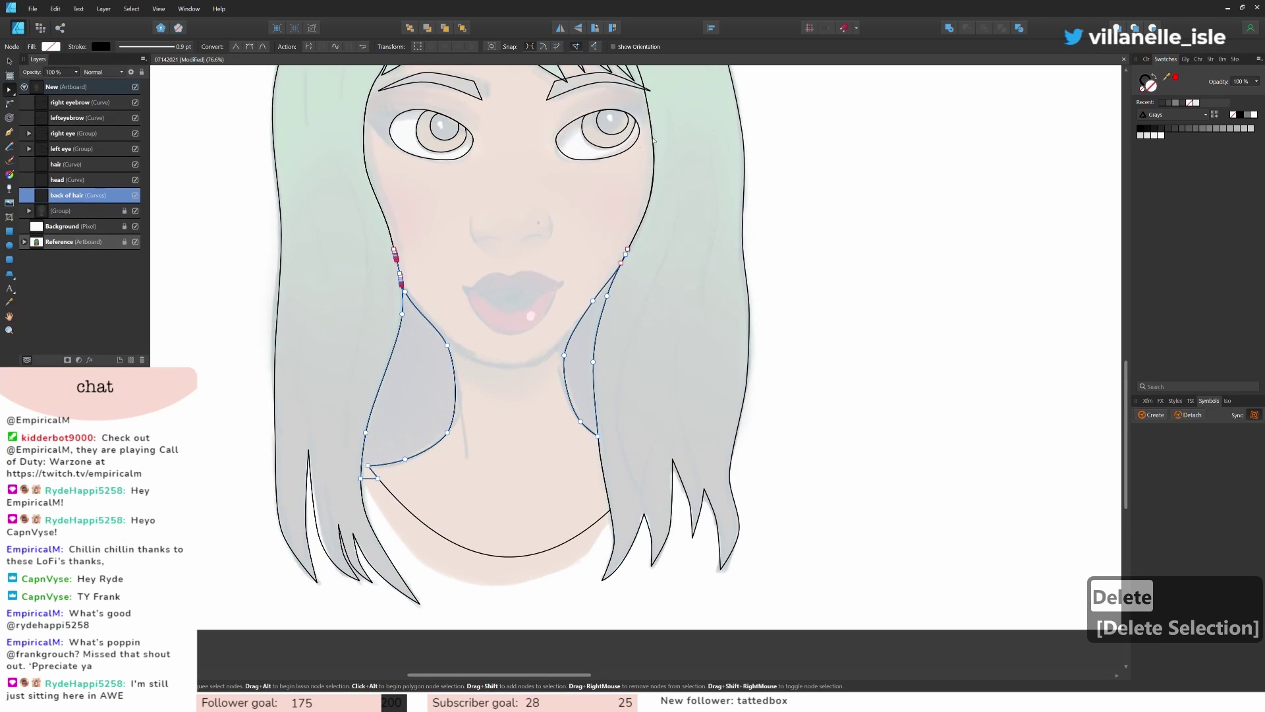
pyautogui.scroll(8, 647, 254)
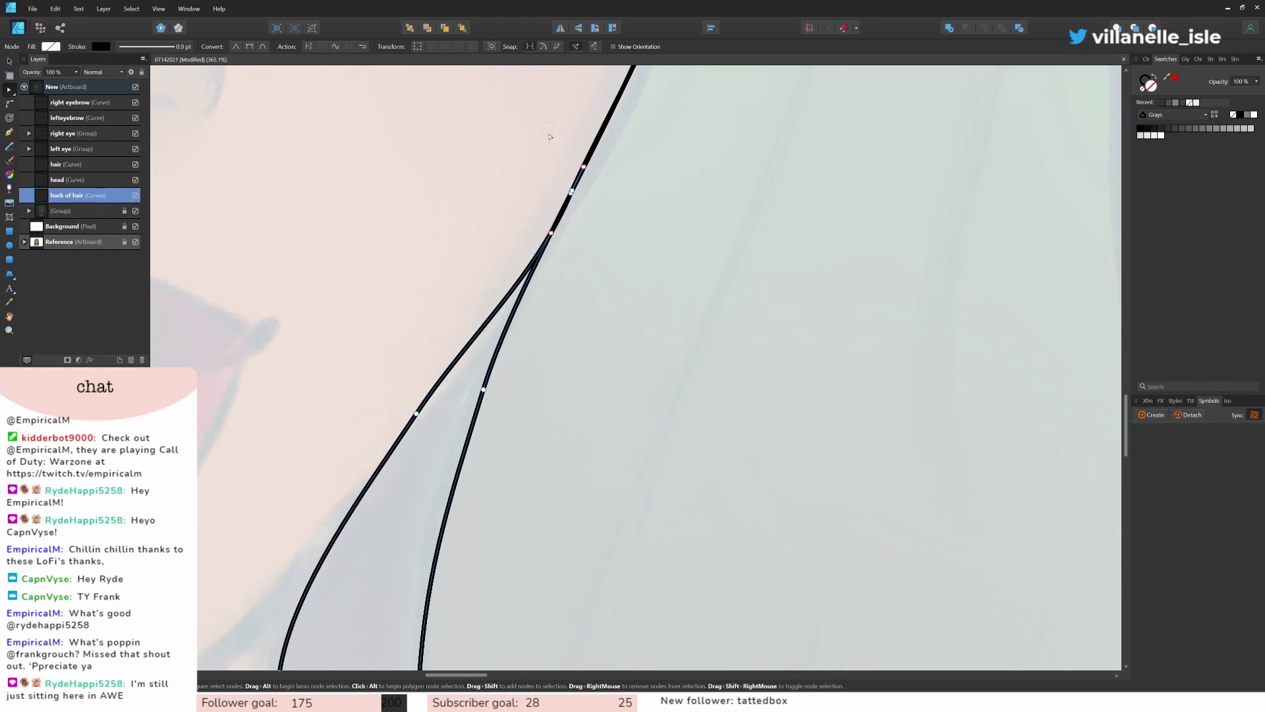
pyautogui.moveTo(550, 136); pyautogui.dragTo(622, 217)
pyautogui.press('Delete')
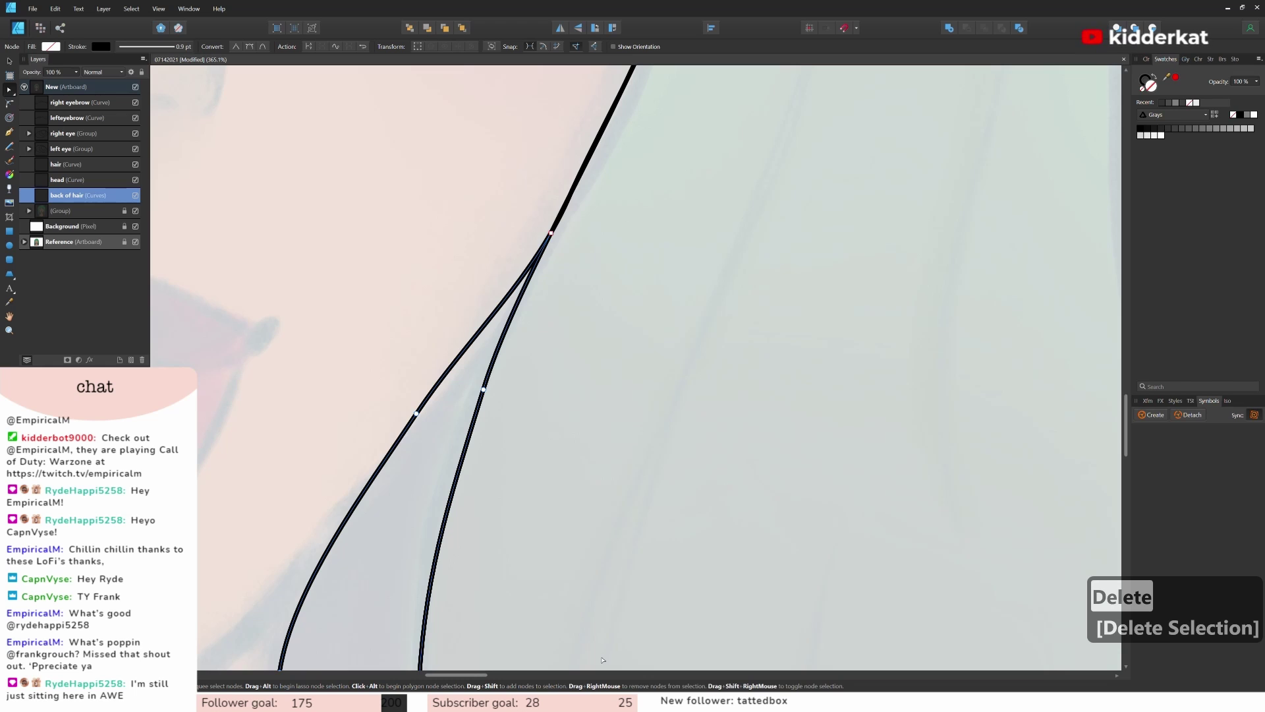
# Step: Delete the extra back of hair nodes above the upper corner of its left-hand section, beside the cheek
pyautogui.moveTo(488, 672); pyautogui.dragTo(402, 673)
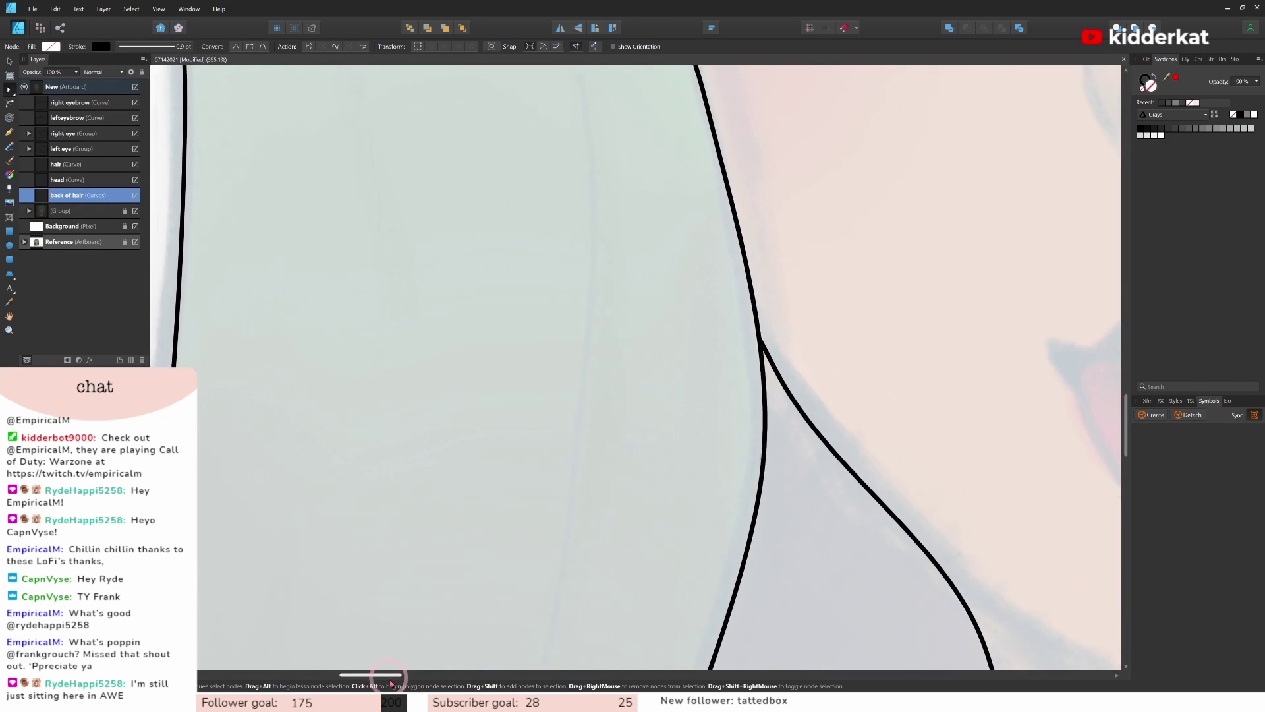
pyautogui.moveTo(655, 125); pyautogui.dragTo(815, 336)
pyautogui.press('Delete')
pyautogui.scroll(6, 808, 341)
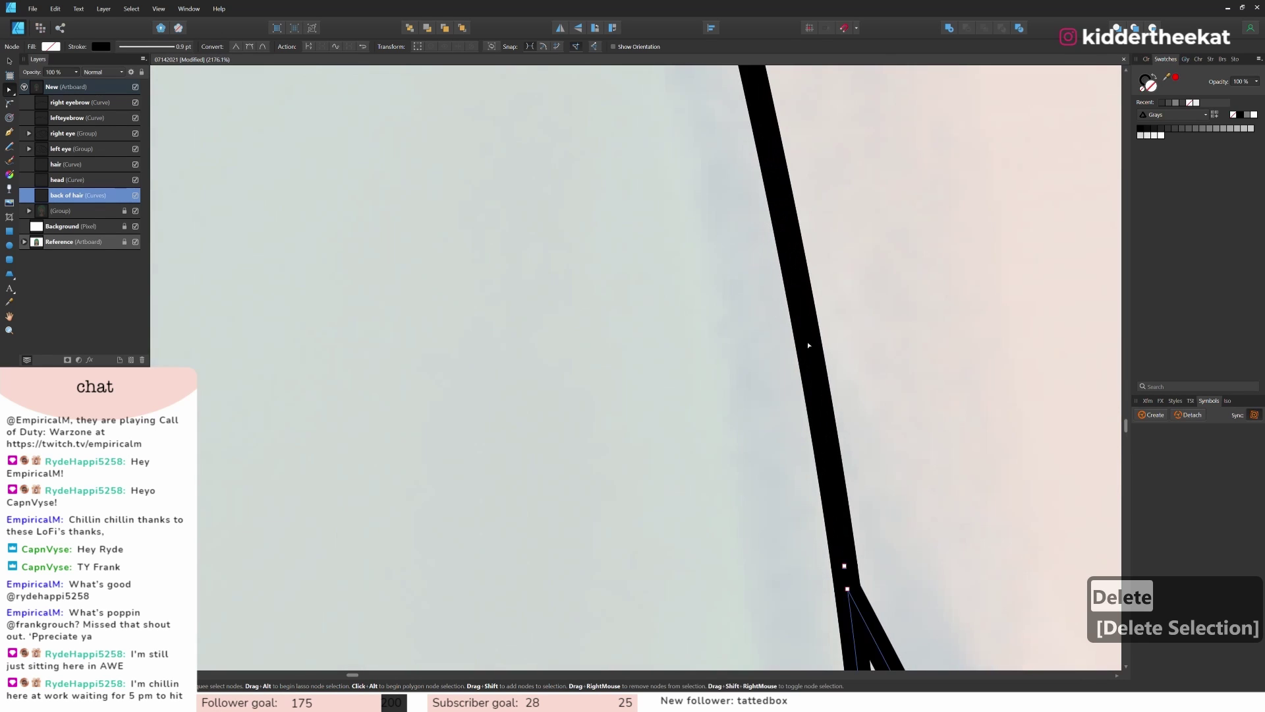
pyautogui.scroll(-2, 808, 345)
pyautogui.moveTo(835, 478); pyautogui.dragTo(856, 508)
pyautogui.press('Delete')
# Step: Delete the two surplus nodes below the lower corner of the back of hair's left-hand section
pyautogui.scroll(-8, 816, 322)
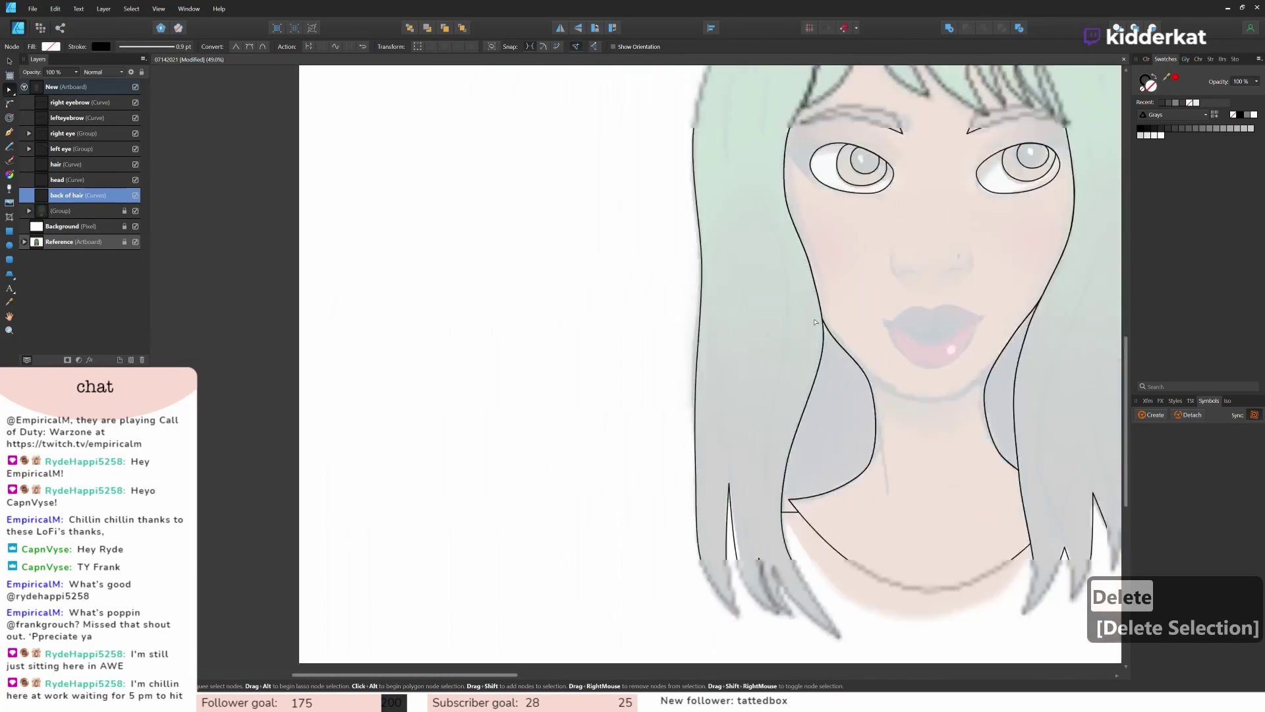
pyautogui.scroll(-3, 819, 525)
pyautogui.scroll(3, 819, 524)
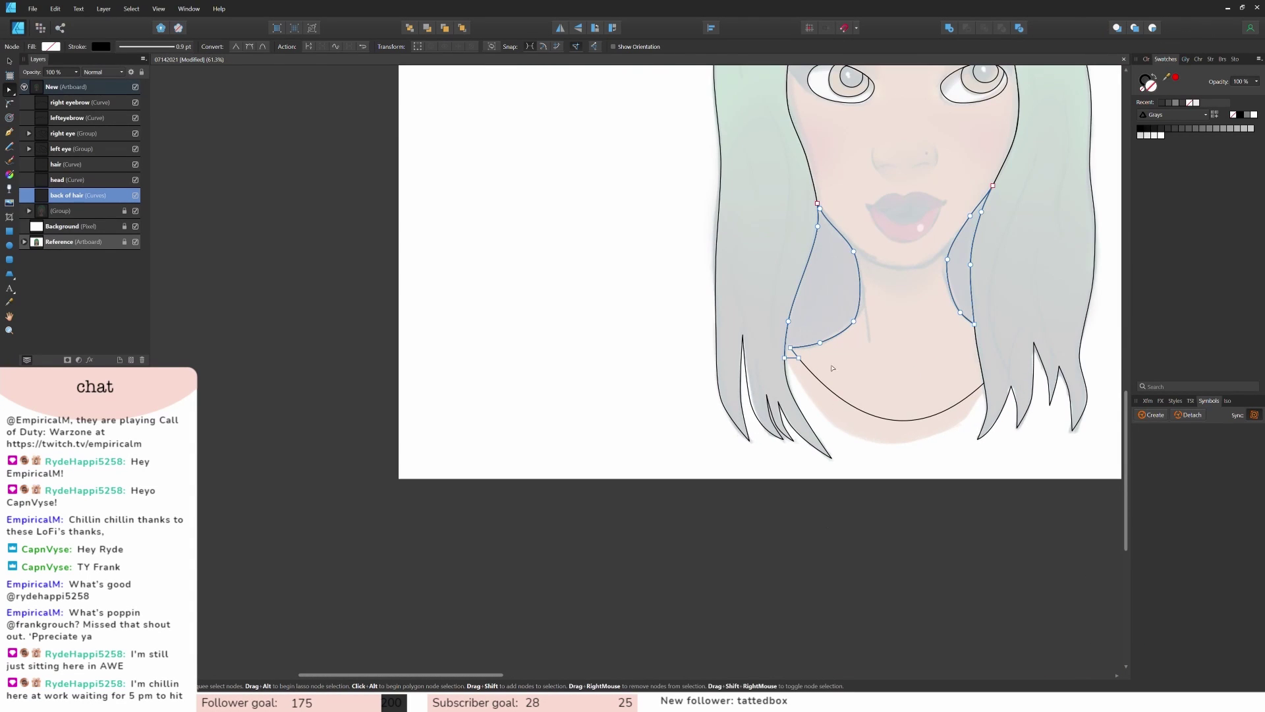
pyautogui.scroll(2, 803, 363)
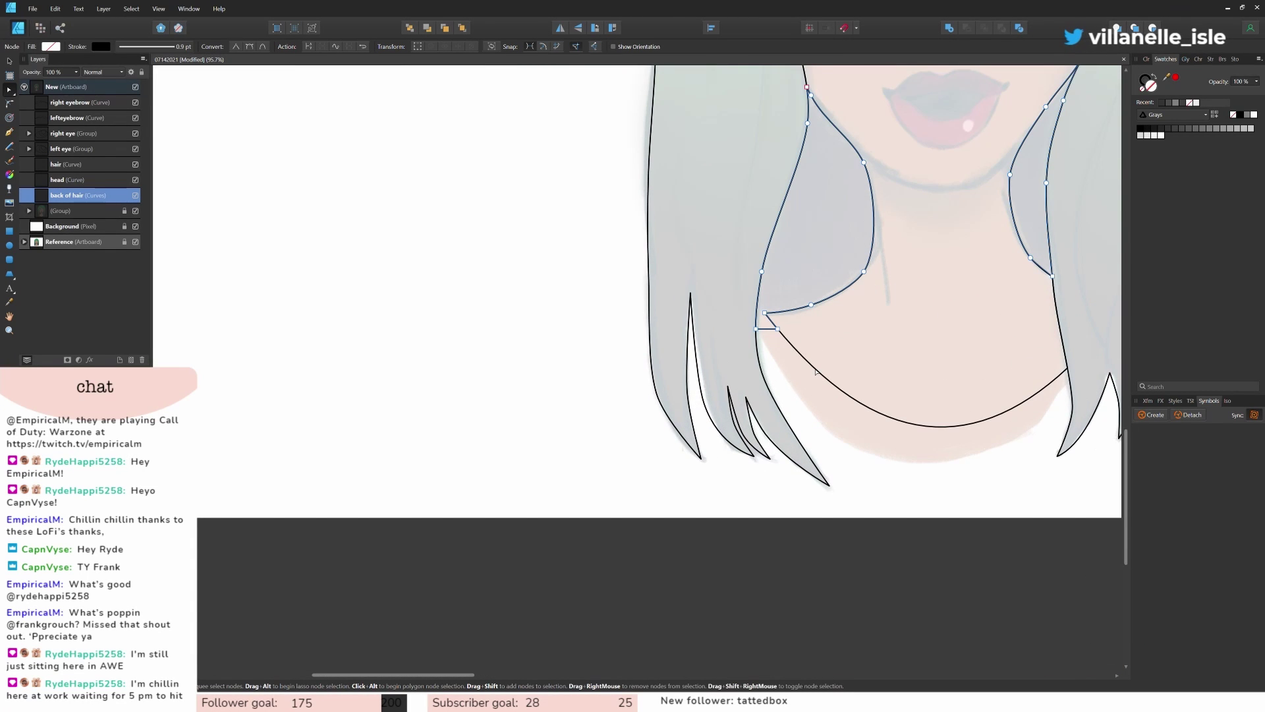
pyautogui.click(778, 328)
pyautogui.press('Delete')
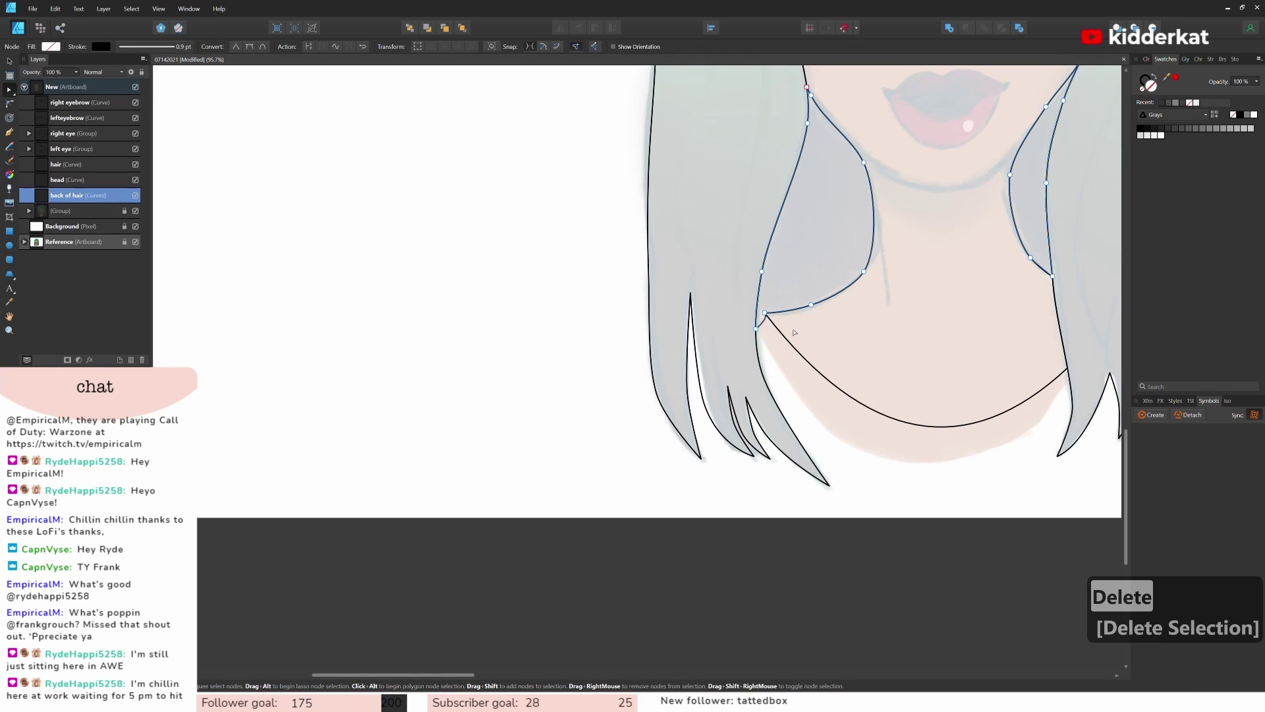
pyautogui.click(757, 329)
pyautogui.press('Delete')
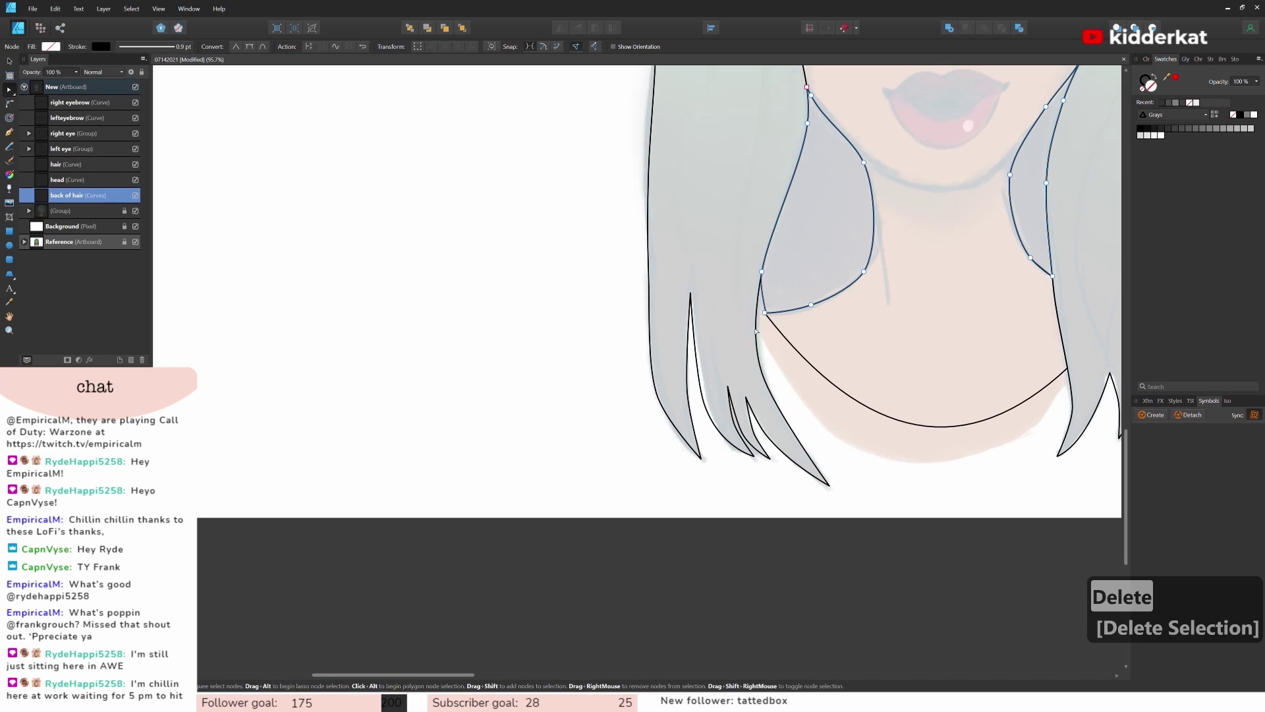
# Step: Move the back of hair's lower-left corner node onto the front hair's edge and adjust its handle to follow that edge
pyautogui.moveTo(764, 313); pyautogui.dragTo(756, 315)
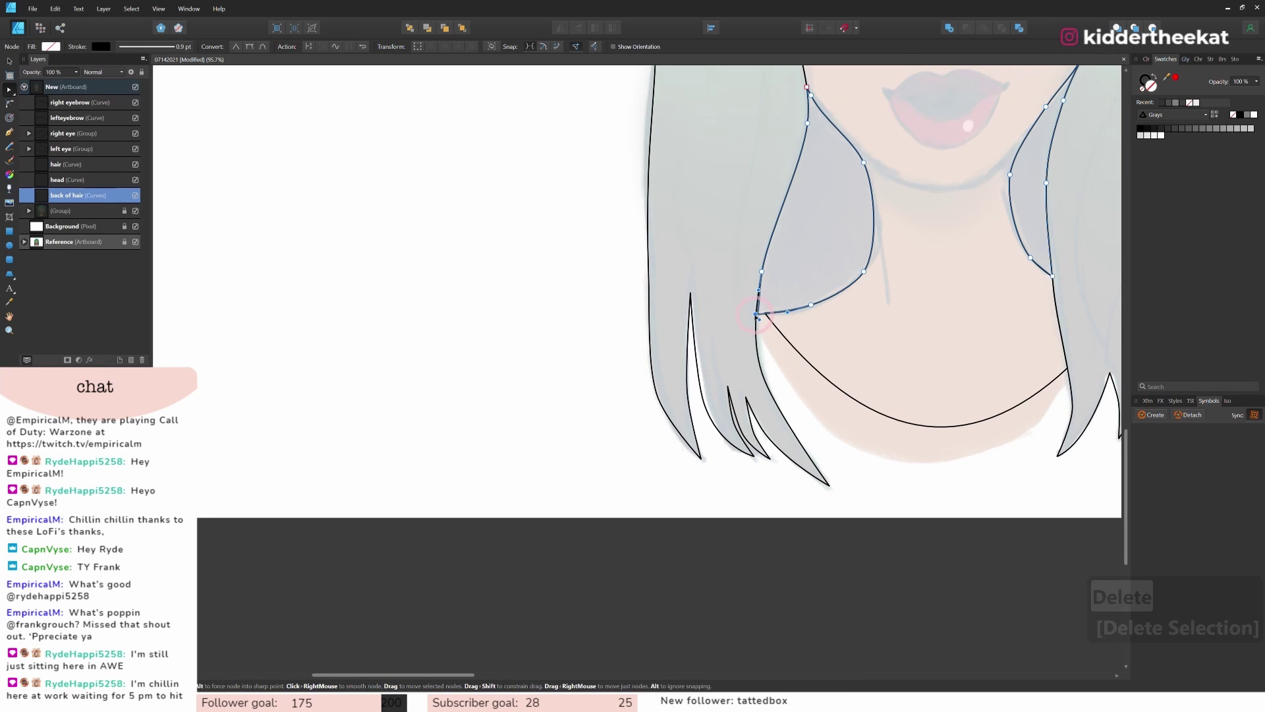
pyautogui.keyDown('ctrl'); pyautogui.scroll(5, 756, 315); pyautogui.keyUp('ctrl')
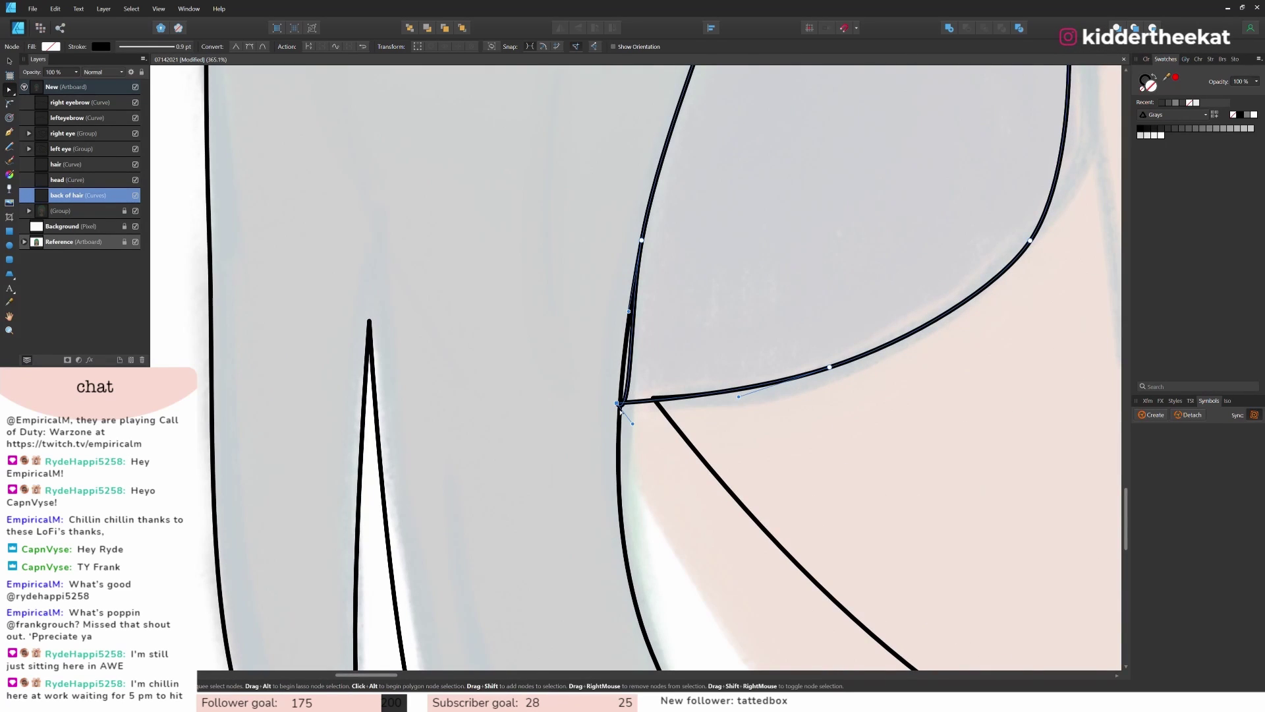
pyautogui.moveTo(634, 425)
pyautogui.mouseDown()
pyautogui.moveTo(625, 362)
pyautogui.moveTo(621, 406)
pyautogui.mouseUp()
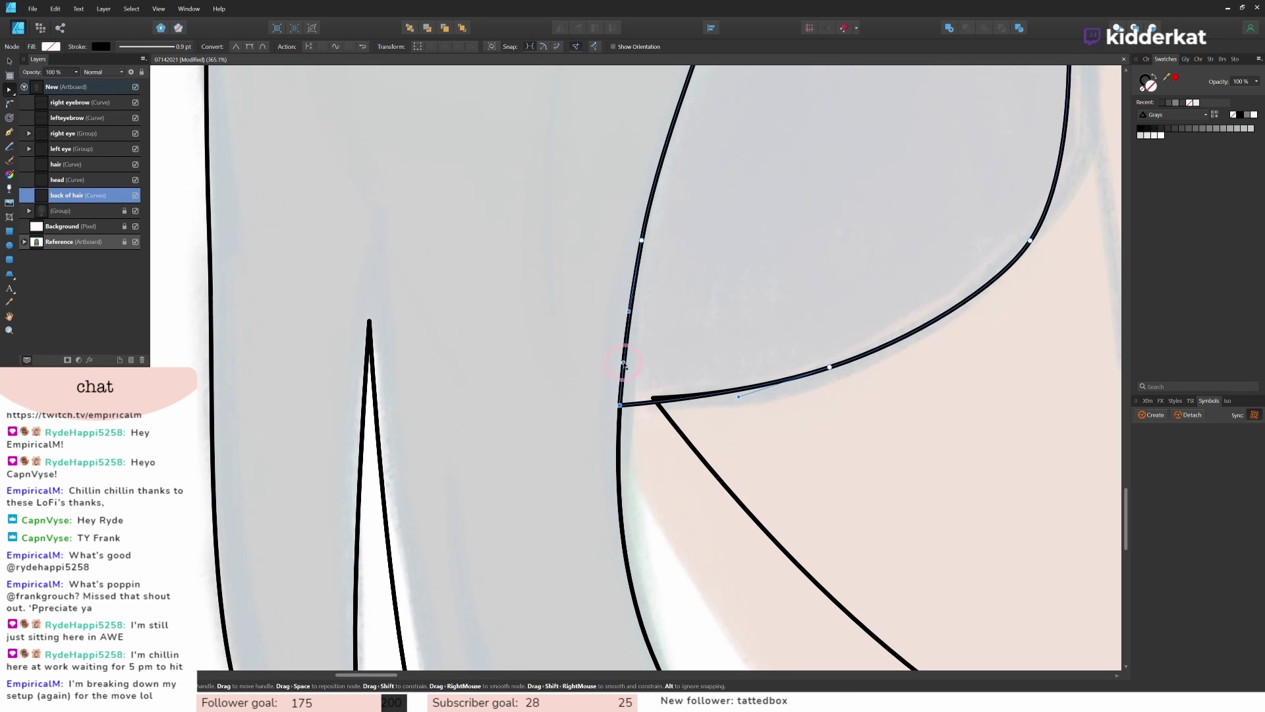
# Step: Align the head curve's left neck corner node with the back of hair's lower edge and deselect the curve
pyautogui.click(662, 407)
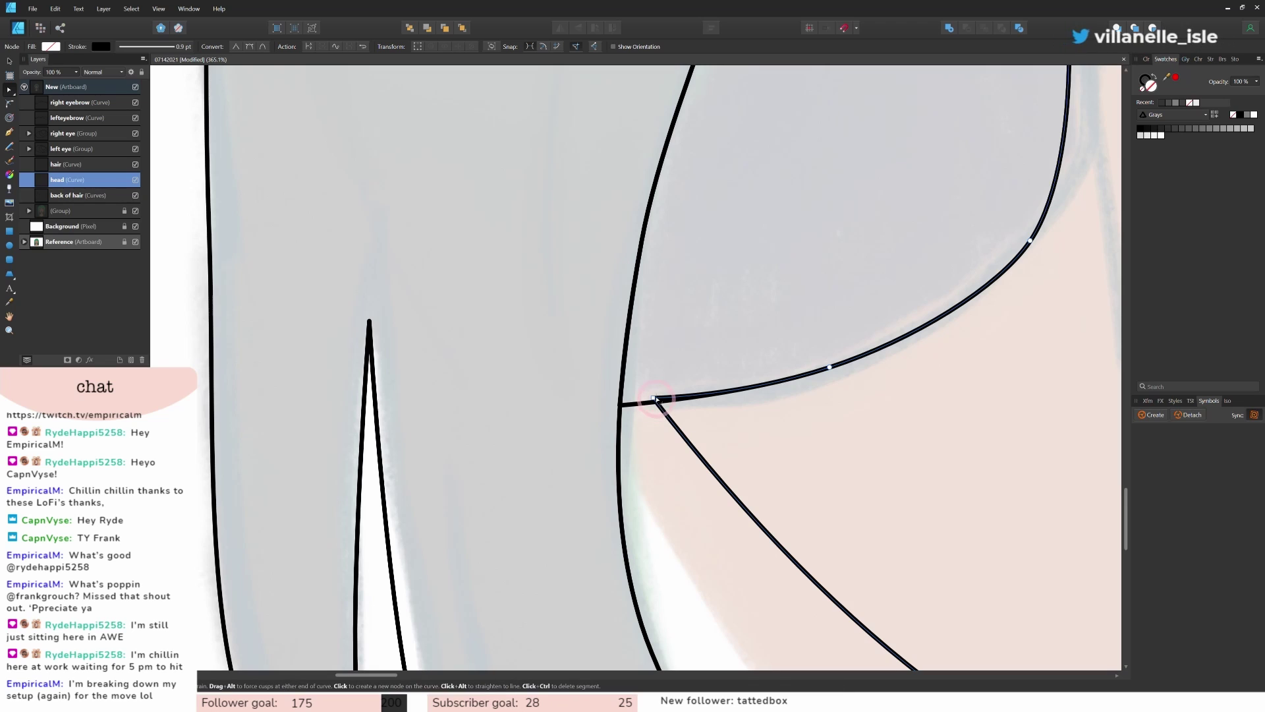
pyautogui.click(655, 399)
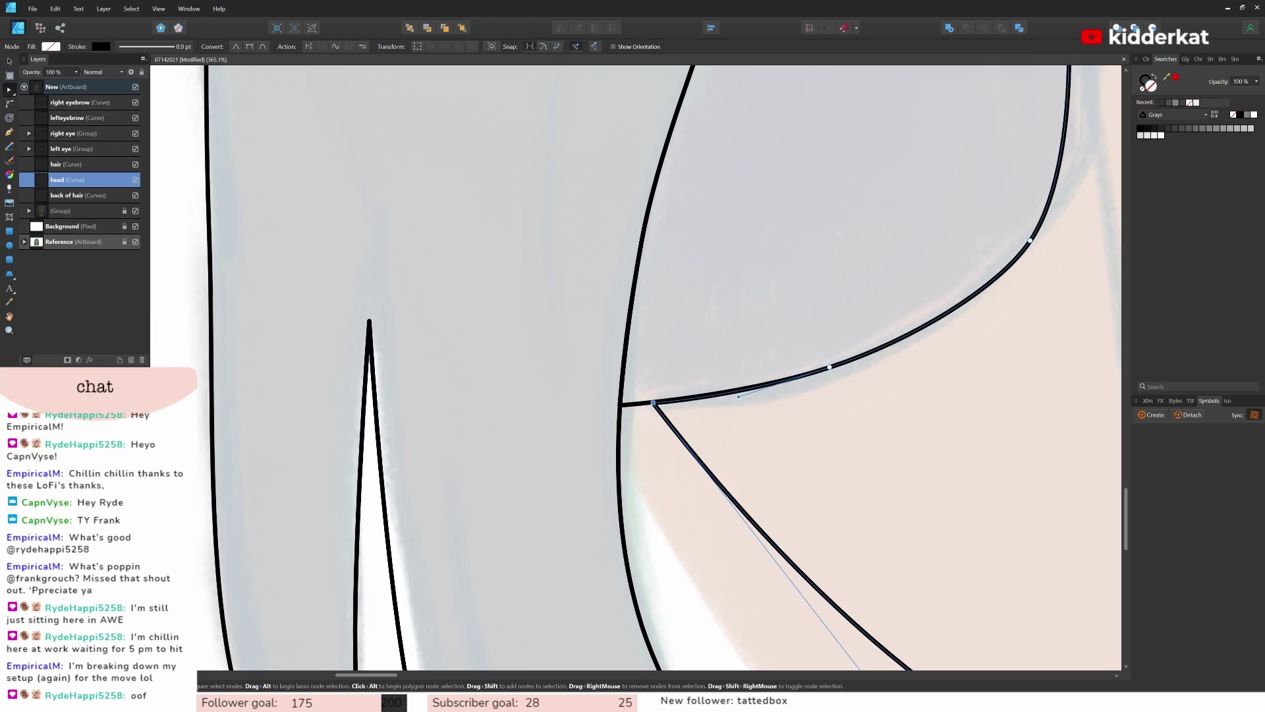
pyautogui.click(643, 320)
pyautogui.hotkey('ctrl', '0')
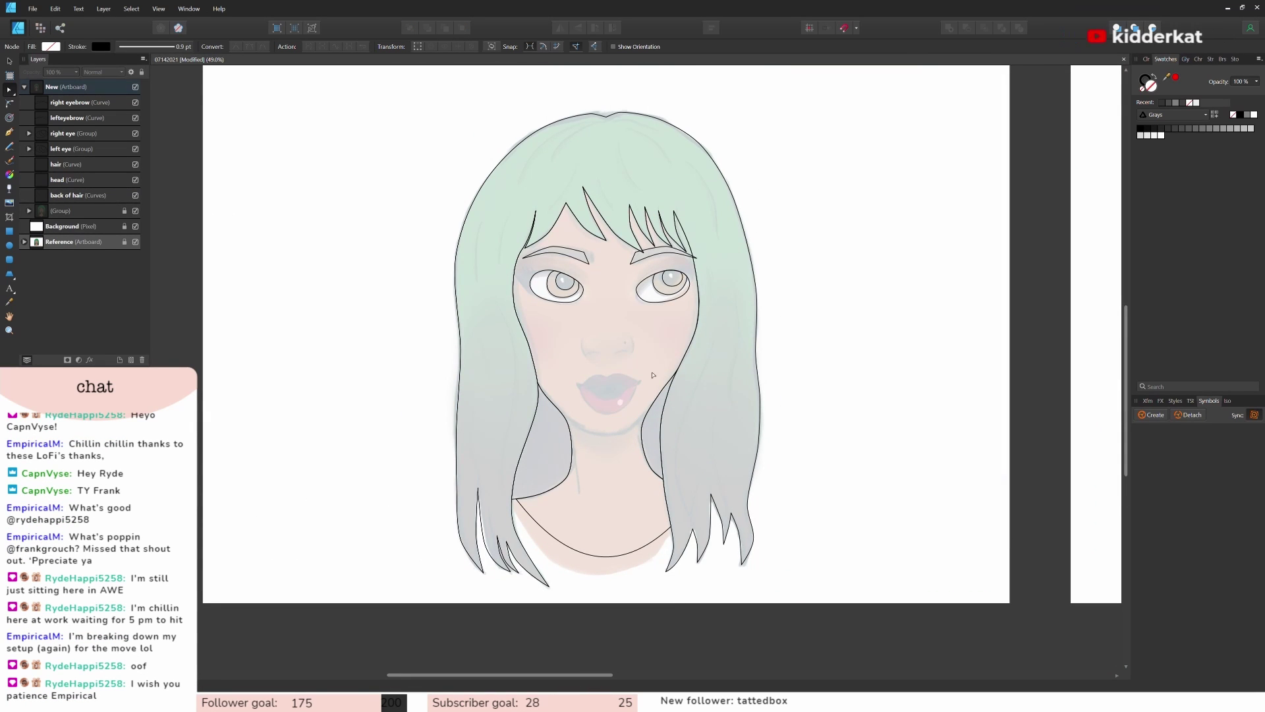
# Step: Draw a closed outline around the reference lips with the Pen tool, placing nodes along the upper and lower lip contours
pyautogui.scroll(3, 626, 340)
pyautogui.press('p')
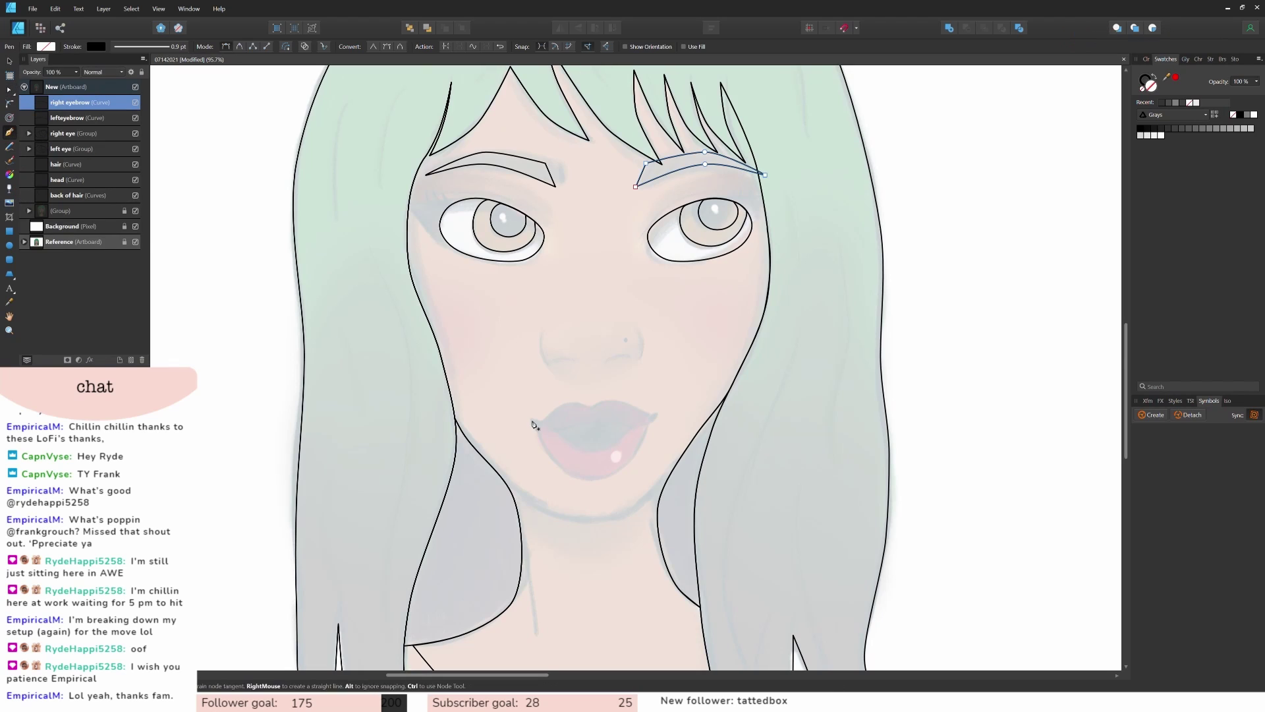
pyautogui.click(533, 418)
pyautogui.click(570, 403)
pyautogui.moveTo(590, 406); pyautogui.dragTo(634, 408)
pyautogui.click(565, 470)
pyautogui.click(546, 450)
pyautogui.click(533, 419)
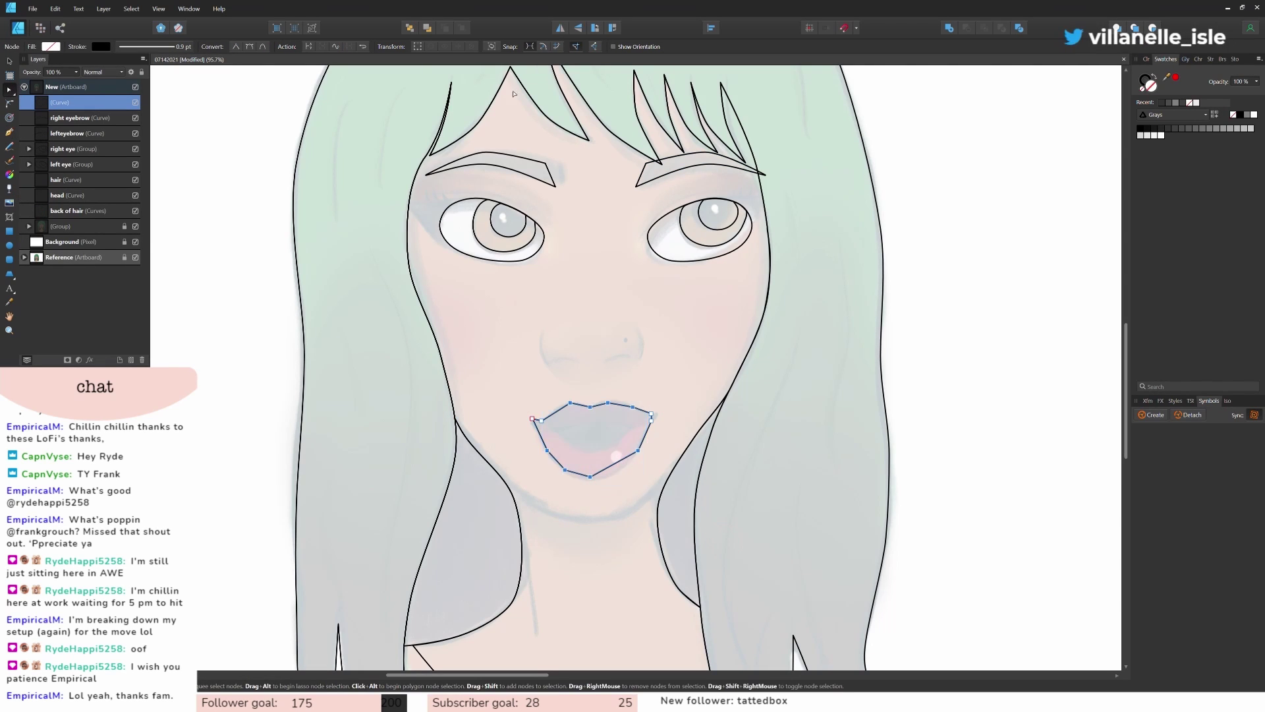
# Step: Adjust the lip outline's right corner and curve its lower edge to follow the reference's bottom lip
pyautogui.press('a')
pyautogui.scroll(3, 713, 485)
pyautogui.moveTo(562, 328); pyautogui.dragTo(556, 334)
pyautogui.moveTo(414, 465); pyautogui.dragTo(421, 470)
pyautogui.moveTo(445, 463); pyautogui.dragTo(489, 460)
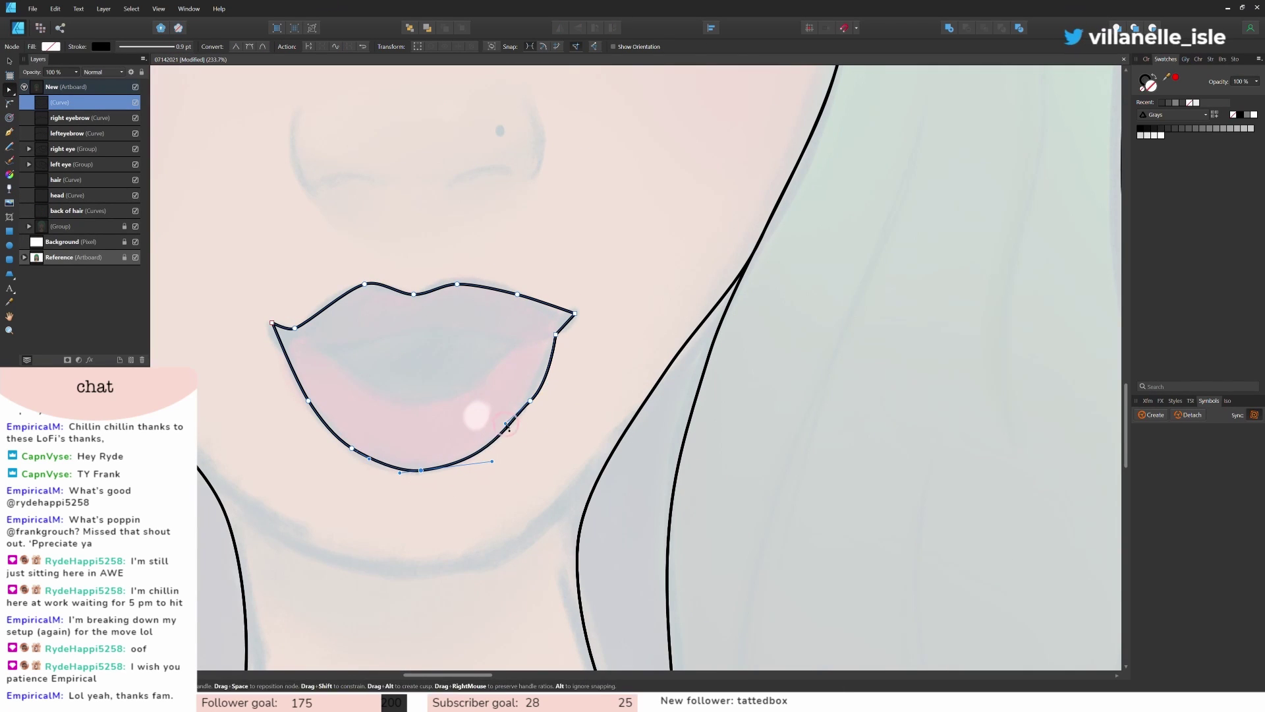
pyautogui.moveTo(530, 400); pyautogui.dragTo(530, 395)
# Step: Reposition the lip outline's left corner and reshape the upper edge's two peaks and central dip to match the reference
pyautogui.moveTo(272, 323); pyautogui.dragTo(267, 323)
pyautogui.moveTo(364, 284); pyautogui.dragTo(328, 285)
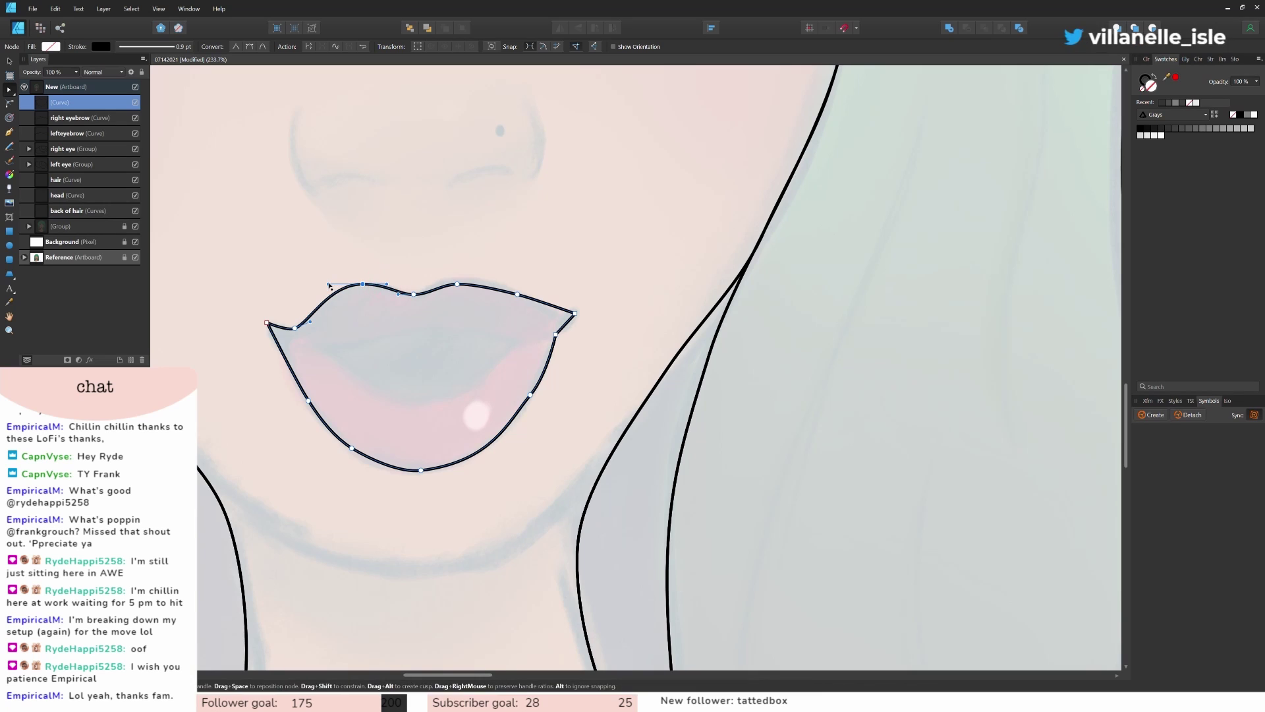
pyautogui.moveTo(457, 284); pyautogui.dragTo(455, 278)
pyautogui.moveTo(473, 279); pyautogui.dragTo(484, 277)
pyautogui.scroll(2, 497, 280)
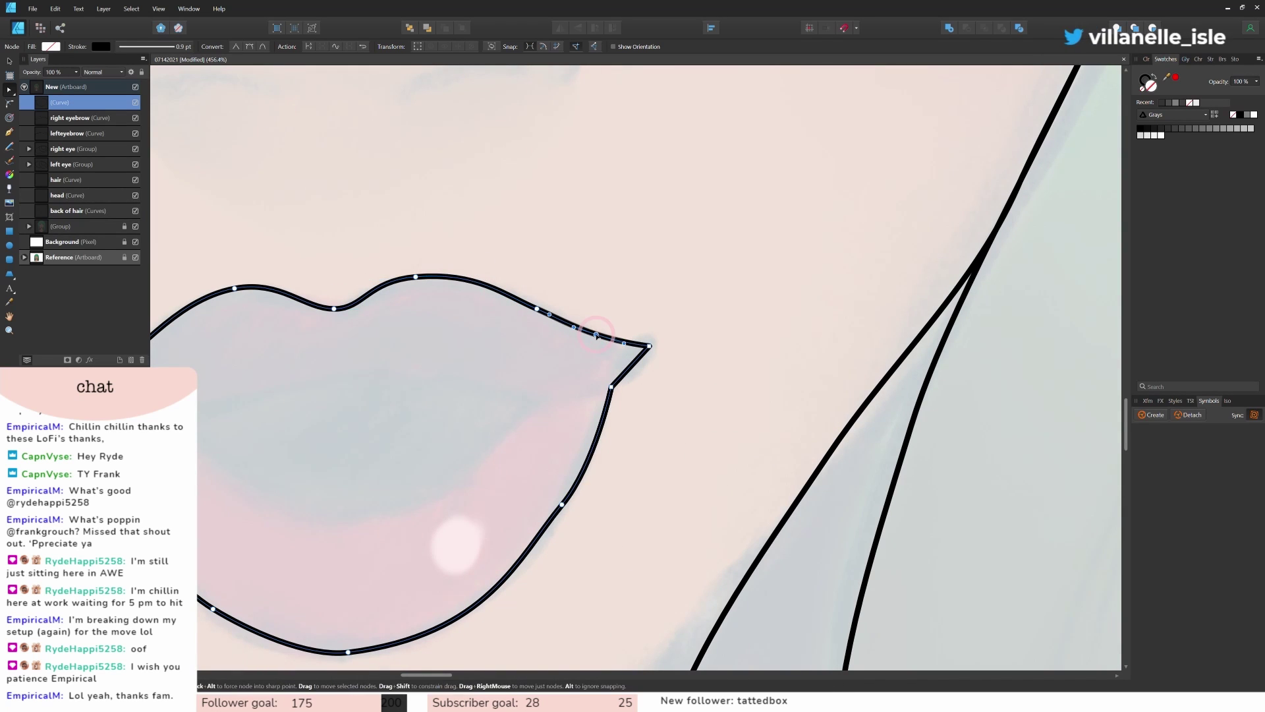
pyautogui.click(560, 509)
pyautogui.hscroll(-3, 567, 513)
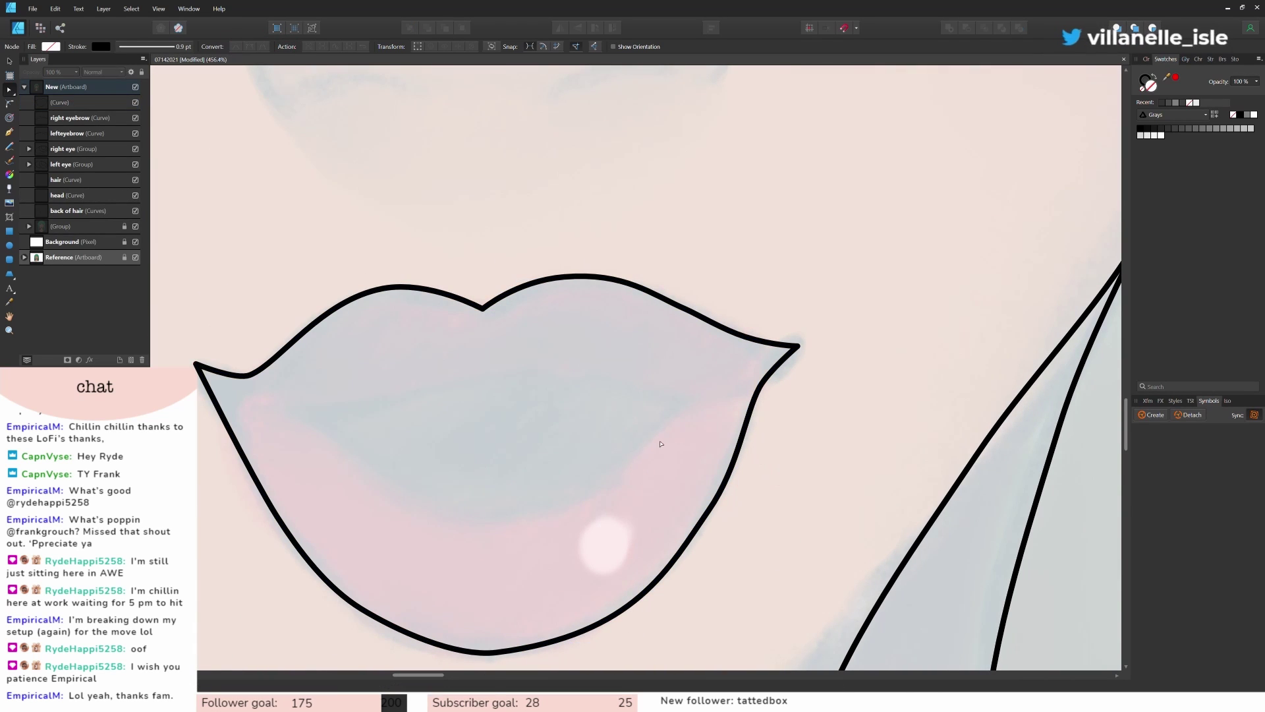
# Step: Delete the surplus node on the lower left of the lip outline and smooth the curve along the bottom lip
pyautogui.click(228, 425)
pyautogui.scroll(-3, 788, 389)
pyautogui.press('Delete')
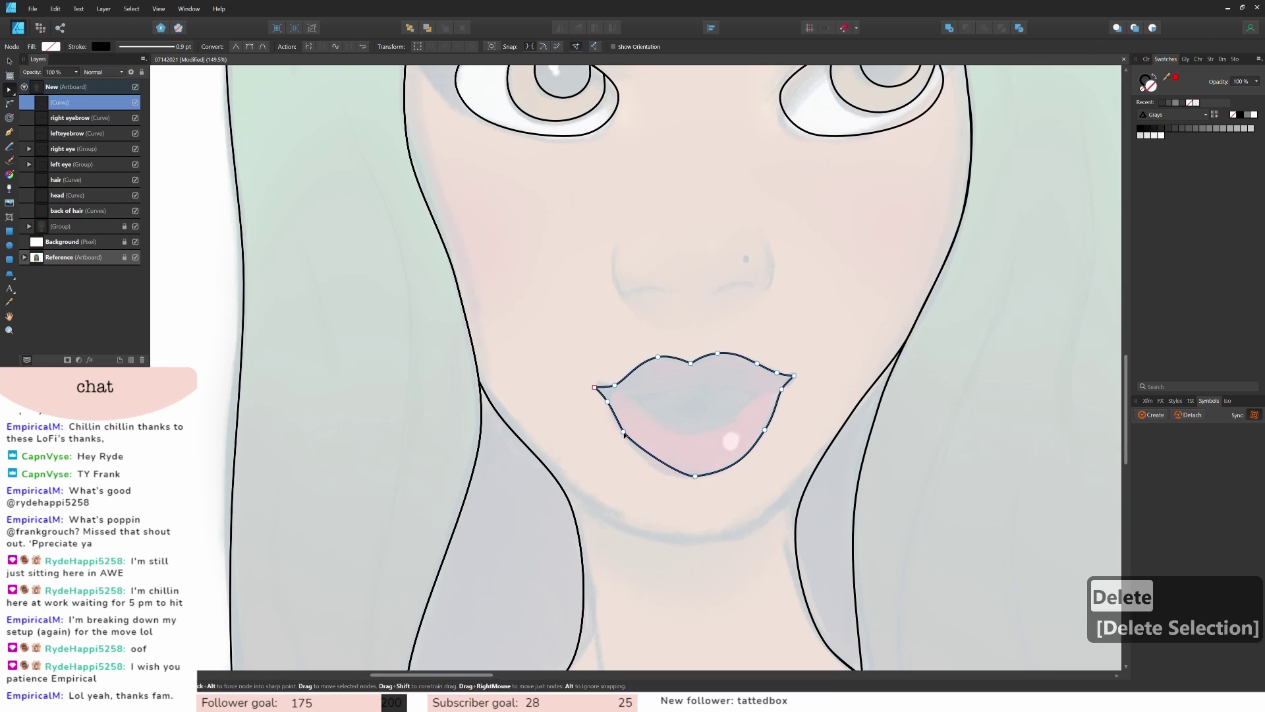
pyautogui.scroll(1, 785, 435)
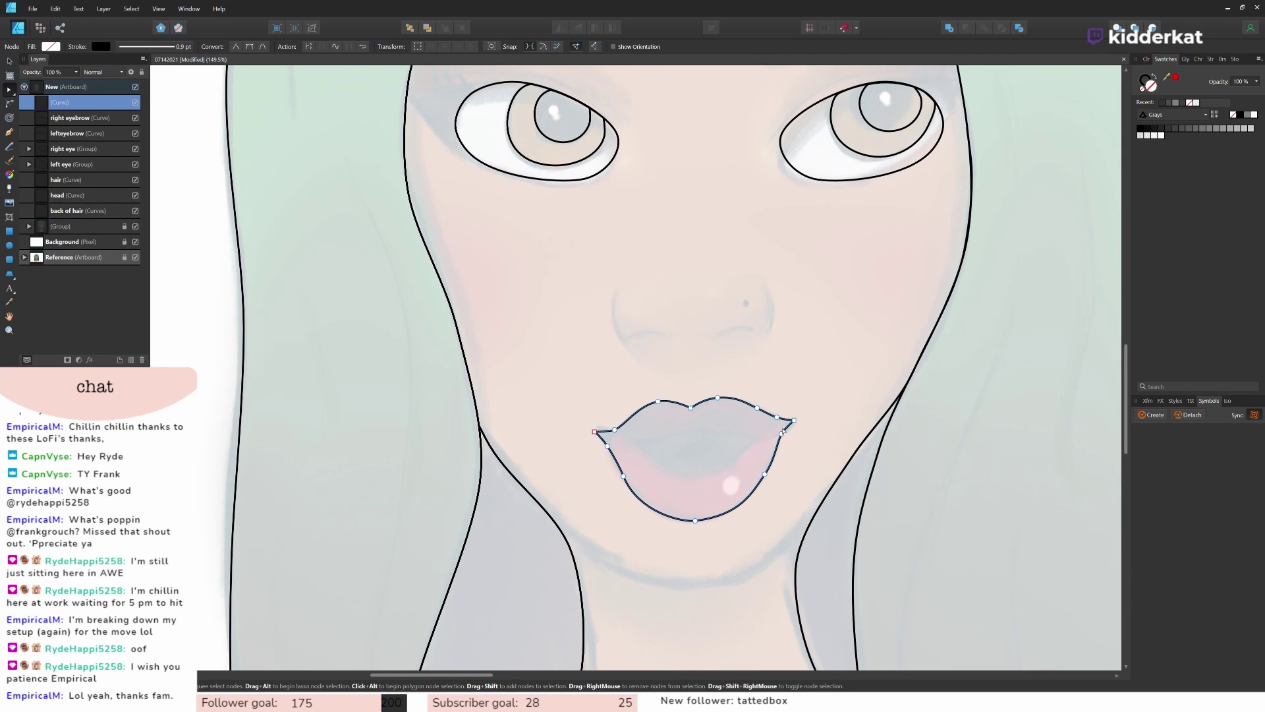
# Step: Raise the opacity of the locked reference group so the sketch shows more strongly
pyautogui.click(60, 226)
pyautogui.click(75, 72)
pyautogui.hscroll(6, 692, 442)
# Step: Draw the mouth opening between the lips as a closed curve and bend its lower edge to the reference
pyautogui.click(9, 132)
pyautogui.click(347, 442)
pyautogui.click(411, 428)
pyautogui.click(474, 437)
pyautogui.moveTo(388, 416)
pyautogui.mouseDown()
pyautogui.moveTo(444, 495)
pyautogui.moveTo(389, 473)
pyautogui.mouseUp()
pyautogui.click(249, 47)
pyautogui.click(448, 460)
pyautogui.press('Delete')
# Step: Try to reshape the mouth opening's upper edge with an added node near the middle, and undo these changes
pyautogui.moveTo(411, 428); pyautogui.dragTo(371, 438)
pyautogui.scroll(5, 430, 431)
pyautogui.click(332, 433)
pyautogui.scroll(-2, 823, 526)
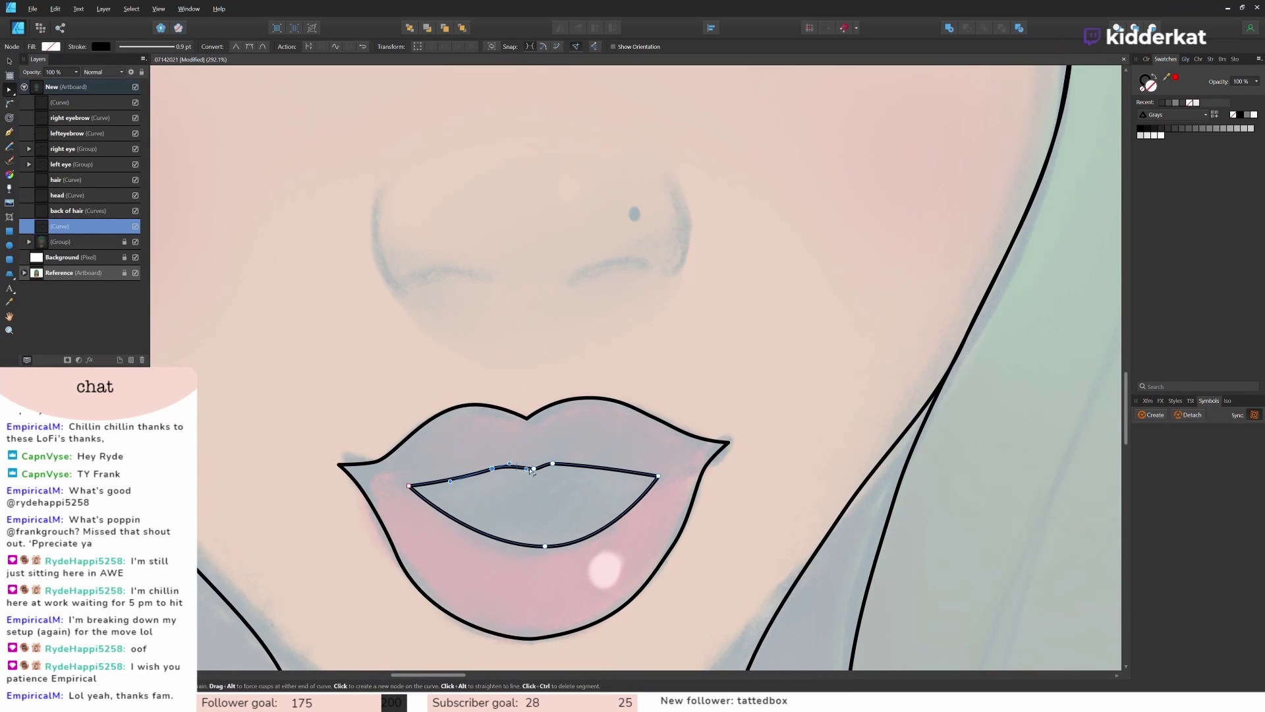
pyautogui.hotkey('ctrl', 'z')
pyautogui.hotkey('ctrl', 'z')
pyautogui.hotkey('ctrl', 'z')
pyautogui.hotkey('ctrl', 'z')
pyautogui.hotkey('ctrl', 'z')
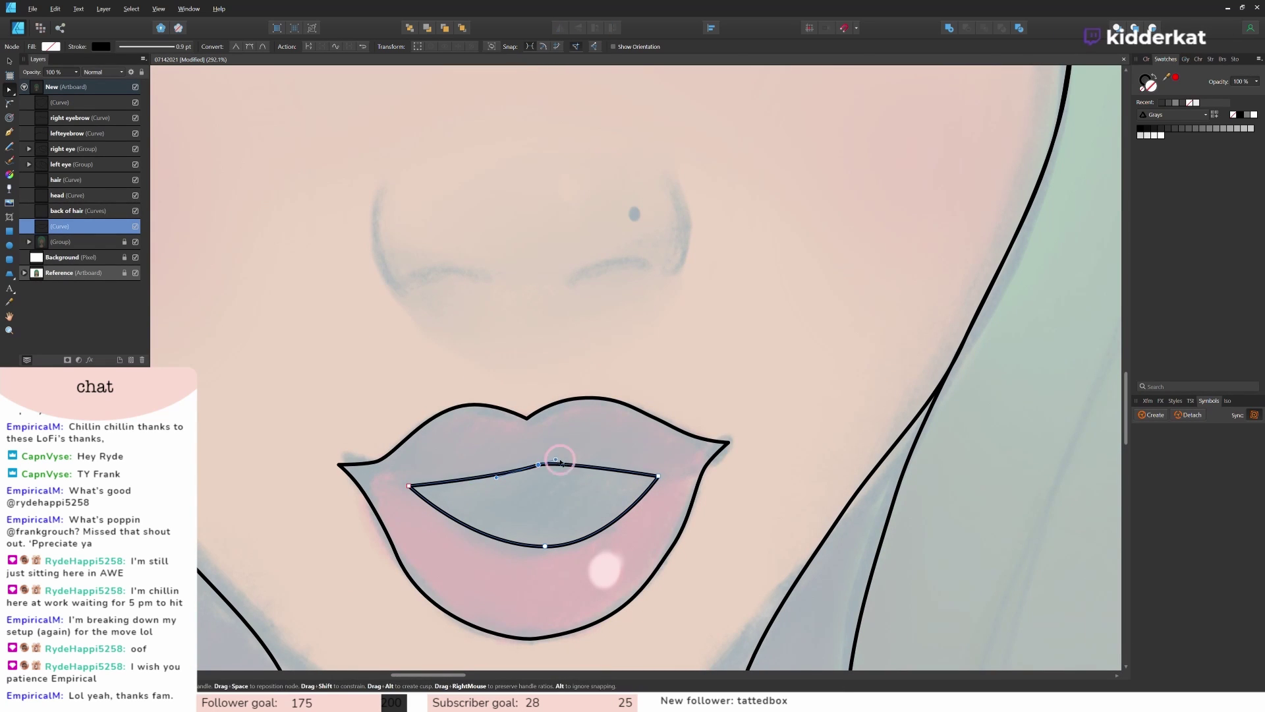
# Step: Rename the inner lip curve as "mouth opening" and move it above the right eyebrow in the layer order
pyautogui.click(753, 510)
pyautogui.scroll(-4, 754, 509)
pyautogui.click(60, 102)
pyautogui.doubleClick(57, 227)
pyautogui.write('mouth opening')
pyautogui.press('Return')
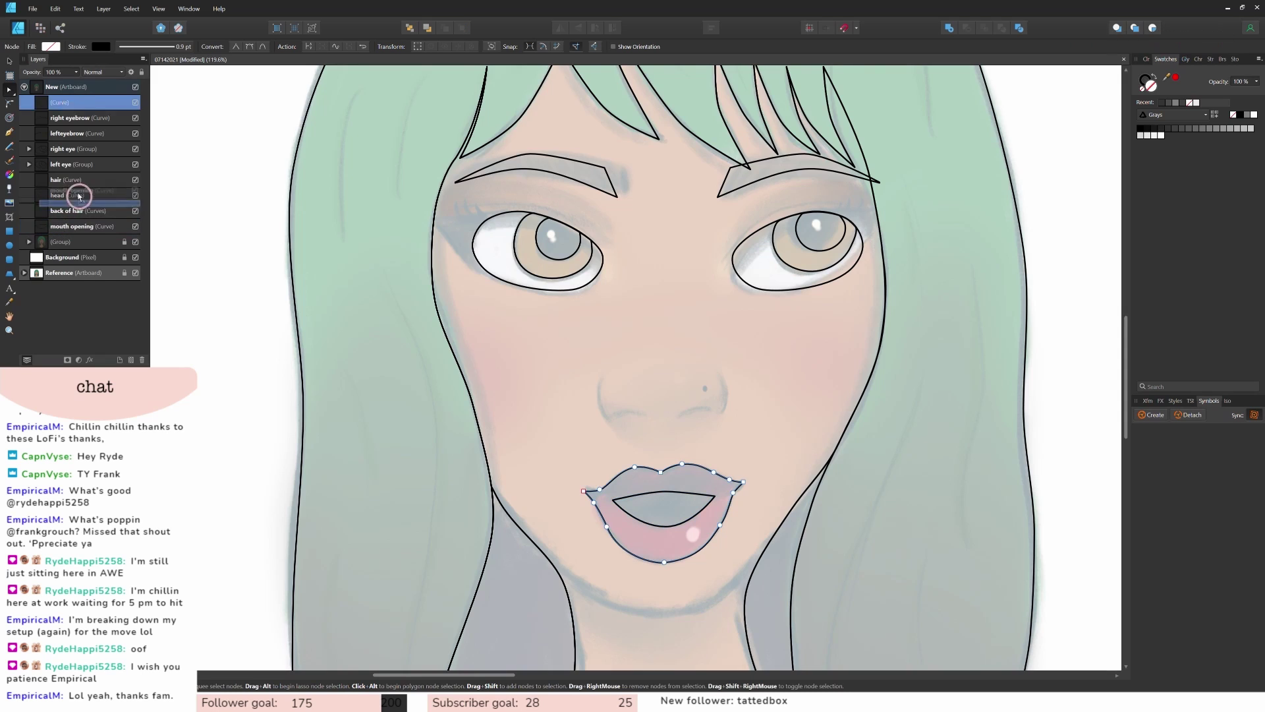
# Step: Break the lip outline at its corners into separate top and bottom lip curves and close both shapes
pyautogui.click(724, 475)
pyautogui.click(306, 49)
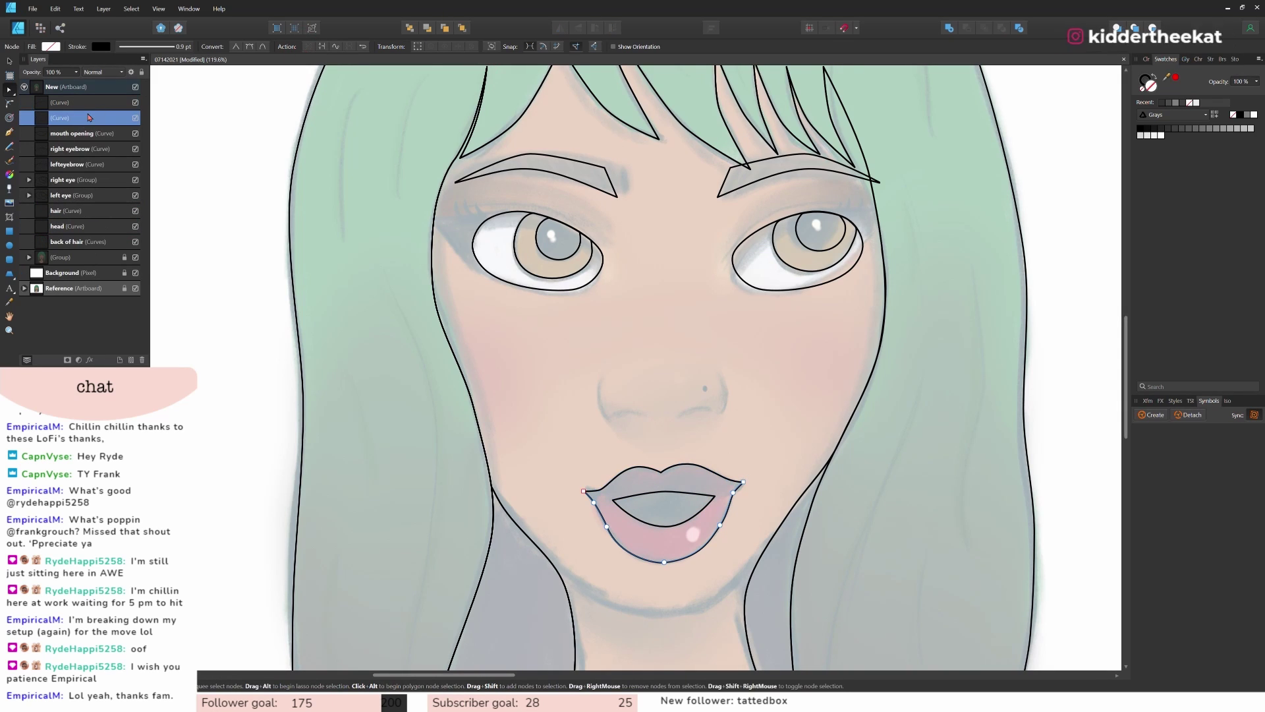
pyautogui.click(601, 504)
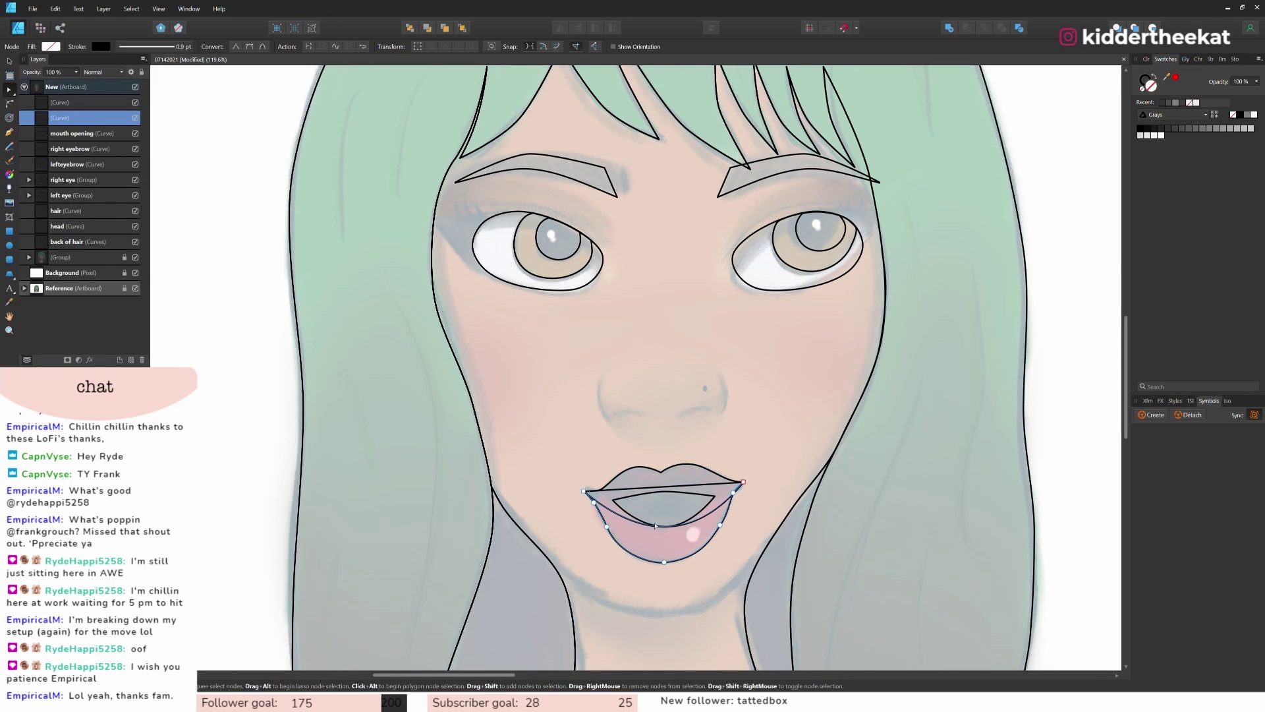
# Step: Shape the bottom lip's inner edge to follow the lower edge and both corners of the mouth opening
pyautogui.scroll(4, 663, 525)
pyautogui.moveTo(518, 463); pyautogui.dragTo(537, 461)
pyautogui.moveTo(652, 556); pyautogui.dragTo(624, 560)
pyautogui.moveTo(512, 459); pyautogui.dragTo(517, 453)
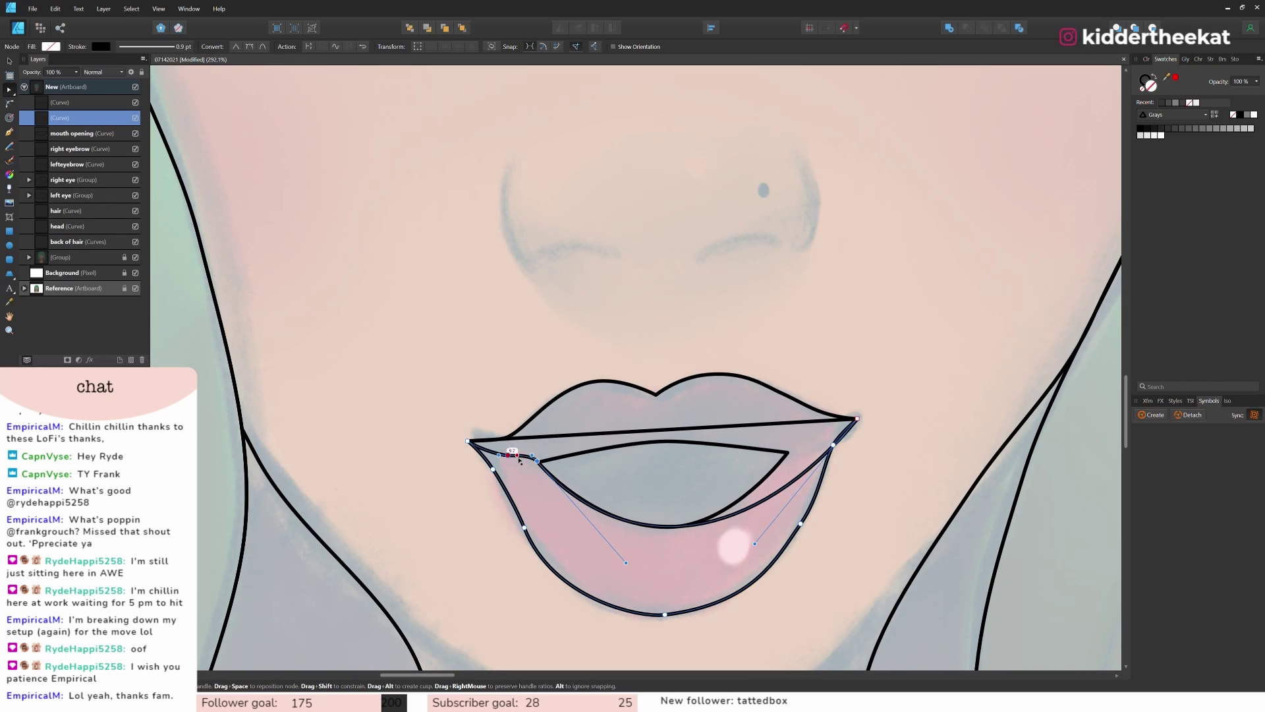
pyautogui.moveTo(805, 473); pyautogui.dragTo(786, 451)
pyautogui.moveTo(693, 531); pyautogui.dragTo(716, 555)
# Step: Bend the top lip's lower edge along the mouth opening and add a node near the left lip corner
pyautogui.click(747, 430)
pyautogui.moveTo(652, 429); pyautogui.dragTo(652, 437)
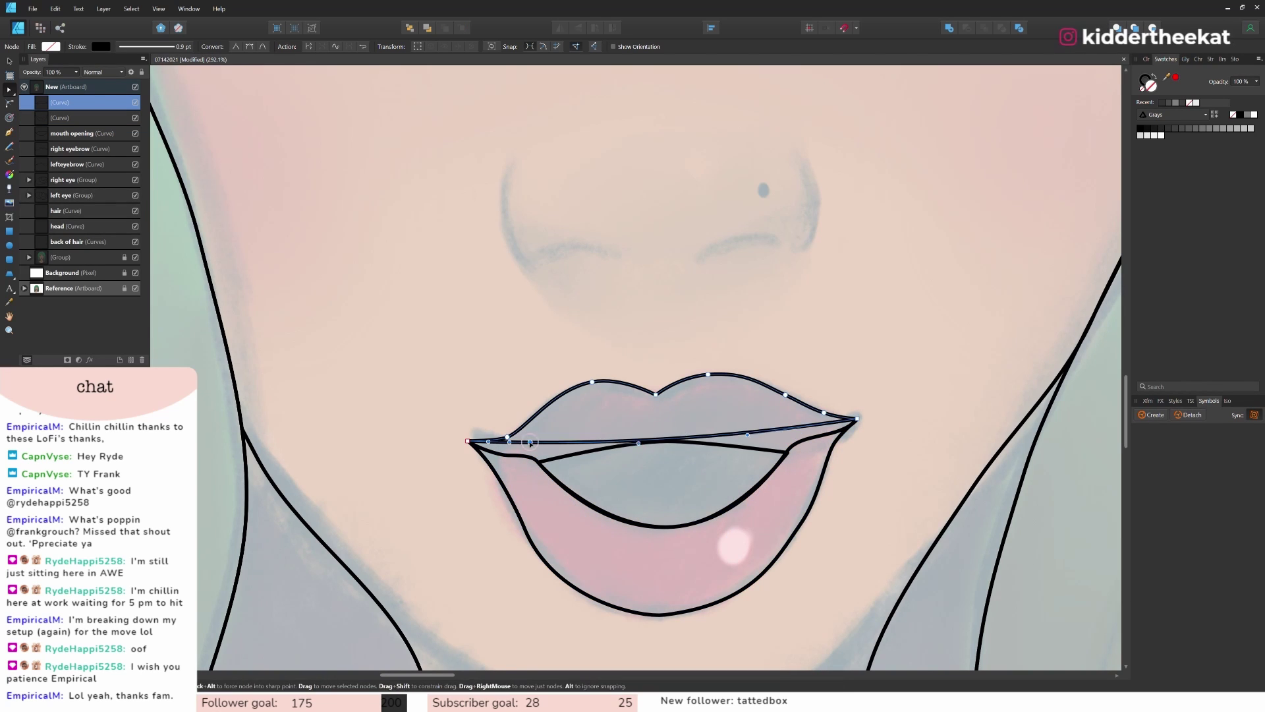
pyautogui.scroll(4, 529, 455)
pyautogui.click(501, 454)
pyautogui.scroll(-4, 771, 484)
pyautogui.moveTo(773, 476); pyautogui.dragTo(770, 464)
pyautogui.scroll(4, 727, 488)
# Step: Move the top lip's inner node onto the mouth opening's left corner and refine the curve toward the lip corner
pyautogui.moveTo(595, 450); pyautogui.dragTo(612, 462)
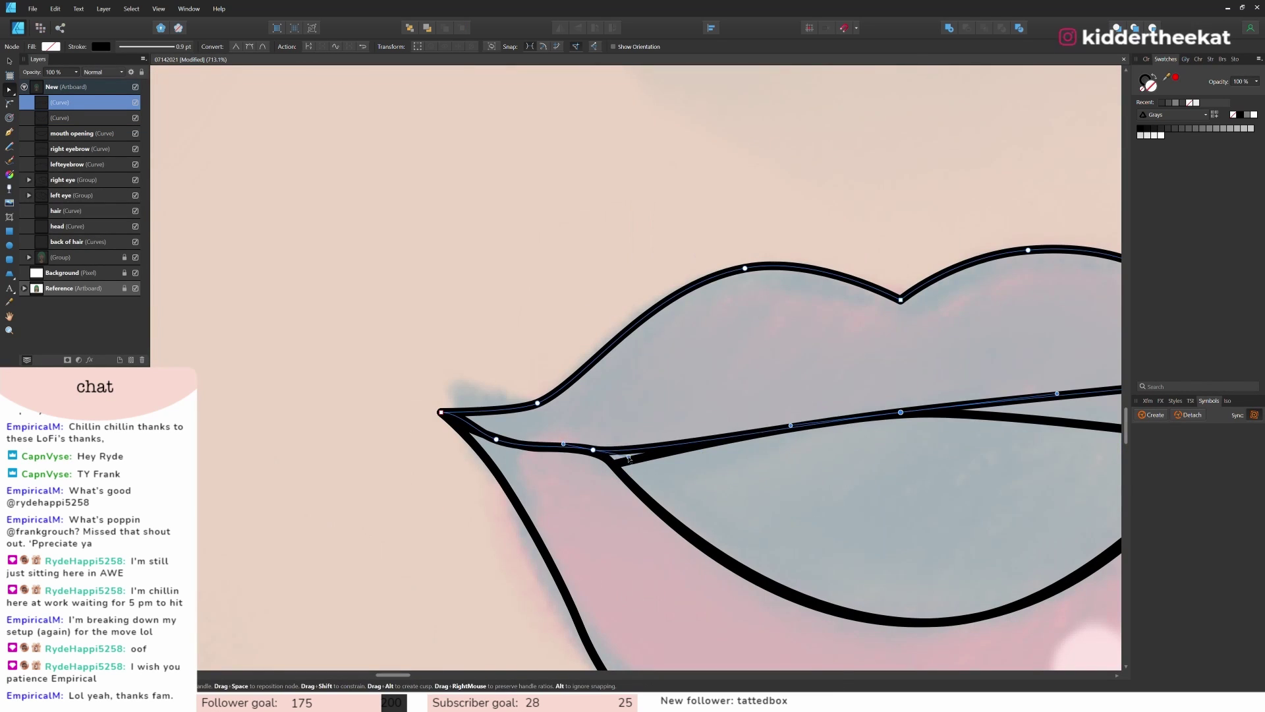
pyautogui.moveTo(725, 445); pyautogui.dragTo(724, 439)
pyautogui.scroll(-3, 705, 471)
pyautogui.click(760, 509)
pyautogui.scroll(4, 729, 496)
pyautogui.click(518, 411)
pyautogui.moveTo(476, 405); pyautogui.dragTo(486, 401)
pyautogui.scroll(-6, 632, 494)
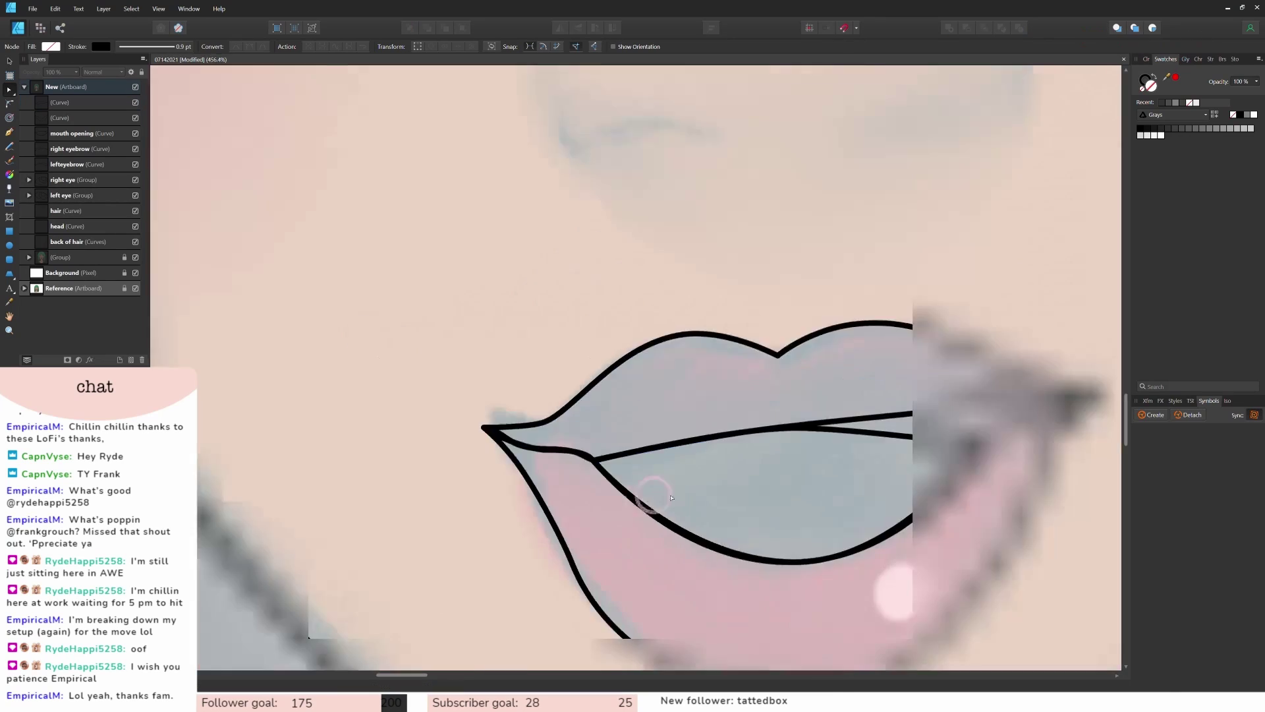
# Step: Attach the top lip's lower edge to the mouth opening's right corner and curve it along the opening's upper edge
pyautogui.scroll(4, 873, 529)
pyautogui.click(711, 332)
pyautogui.moveTo(712, 332); pyautogui.dragTo(717, 379)
pyautogui.moveTo(634, 388); pyautogui.dragTo(631, 381)
pyautogui.moveTo(463, 357); pyautogui.dragTo(470, 359)
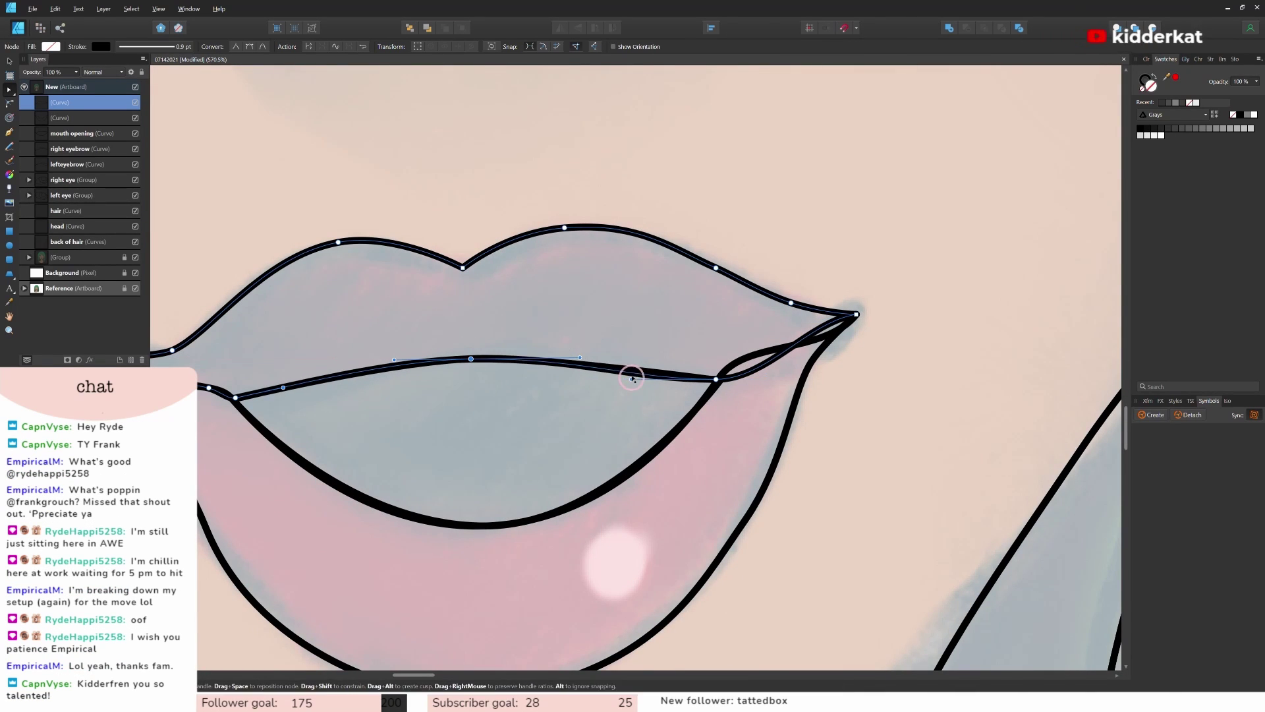
pyautogui.moveTo(631, 373); pyautogui.dragTo(633, 370)
pyautogui.click(757, 369)
pyautogui.moveTo(756, 369); pyautogui.dragTo(732, 363)
pyautogui.hotkey('ctrl', 'z')
# Step: Align the bottom lip's inner right node with the mouth opening's corner and fit the top lip's edge to it
pyautogui.scroll(4, 716, 375)
pyautogui.click(721, 454)
pyautogui.click(695, 446)
pyautogui.click(723, 460)
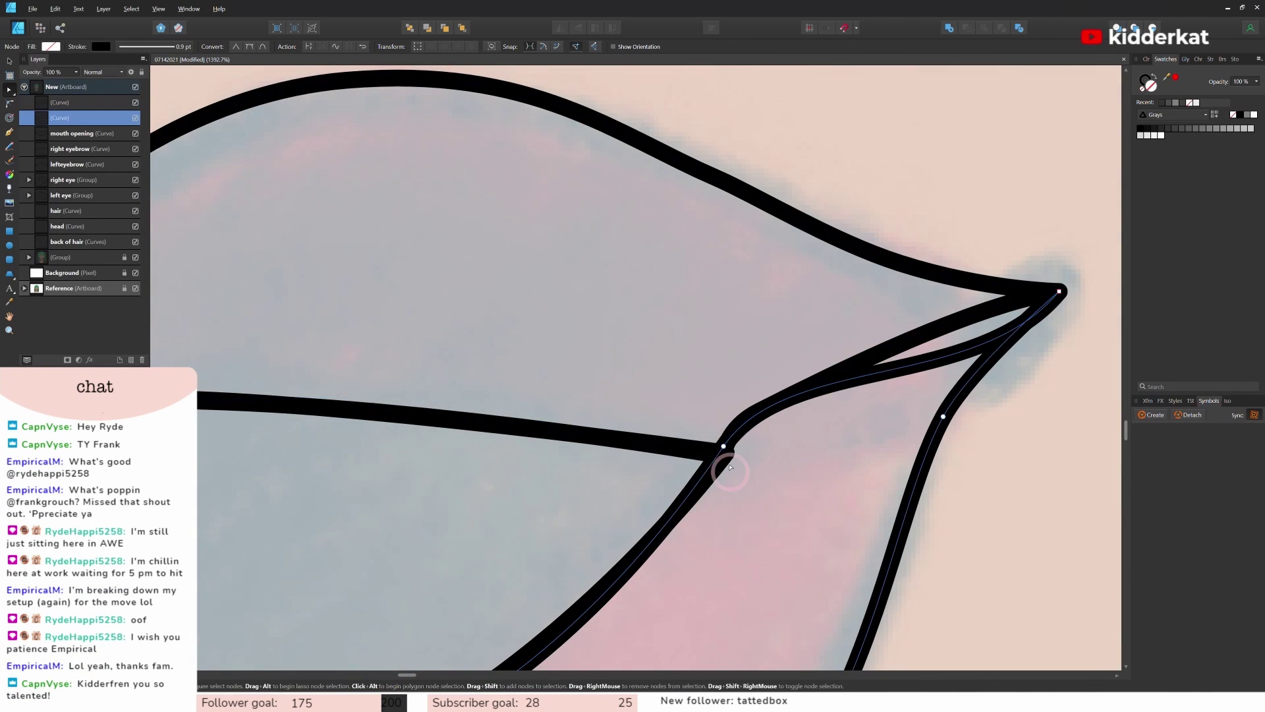
pyautogui.moveTo(724, 448); pyautogui.dragTo(730, 449)
pyautogui.scroll(-6, 667, 567)
pyautogui.moveTo(613, 636); pyautogui.dragTo(606, 644)
pyautogui.scroll(4, 700, 576)
pyautogui.click(824, 395)
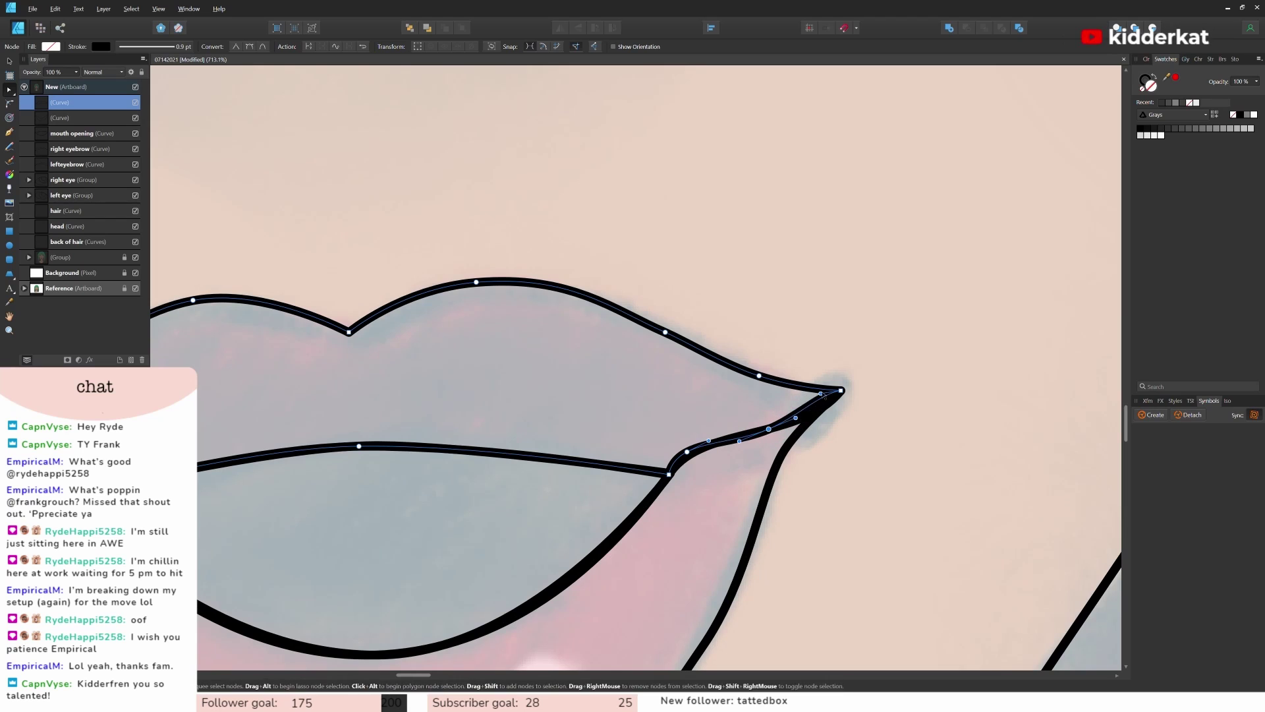
pyautogui.click(890, 484)
pyautogui.scroll(-10, 889, 485)
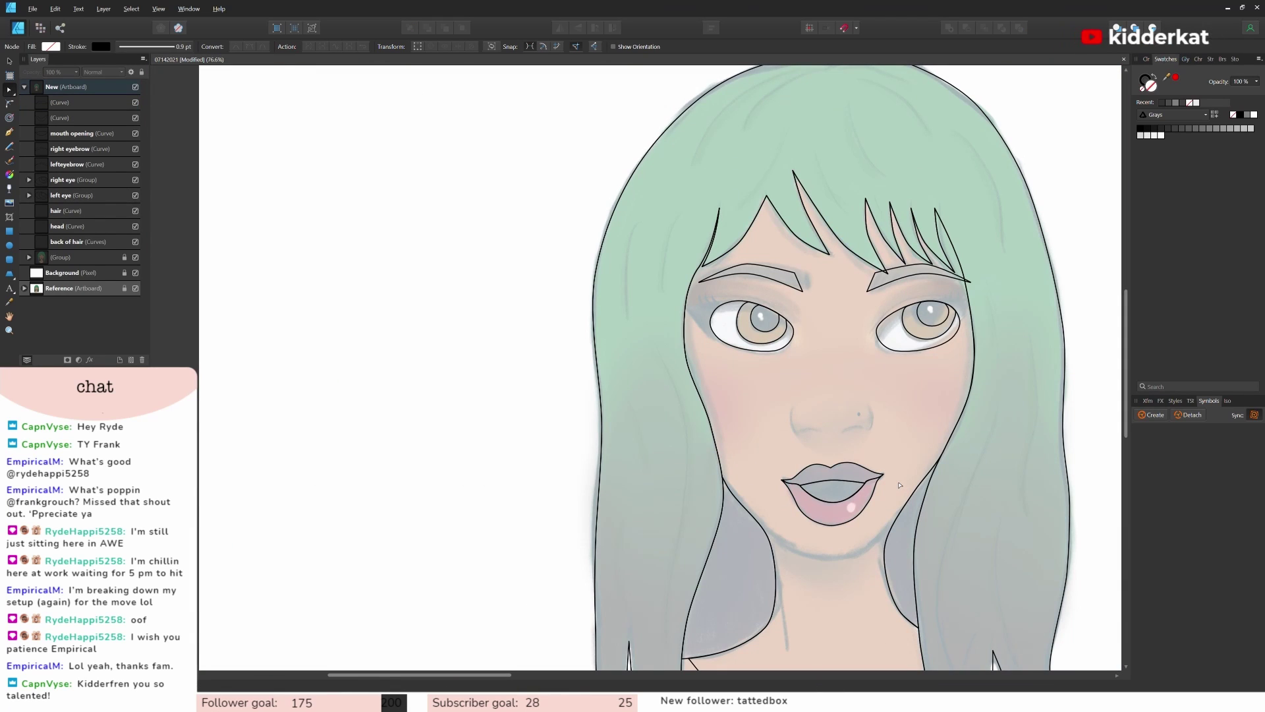
# Step: Fine-tune the top lip's inner nodes at both ends of the mouth so the lip edges meet, and deselect the curve
pyautogui.scroll(10, 812, 488)
pyautogui.click(715, 452)
pyautogui.moveTo(711, 456); pyautogui.dragTo(710, 453)
pyautogui.hscroll(10, 711, 455)
pyautogui.moveTo(508, 434); pyautogui.dragTo(505, 427)
pyautogui.click(497, 436)
pyautogui.scroll(-4, 600, 522)
pyautogui.click(316, 494)
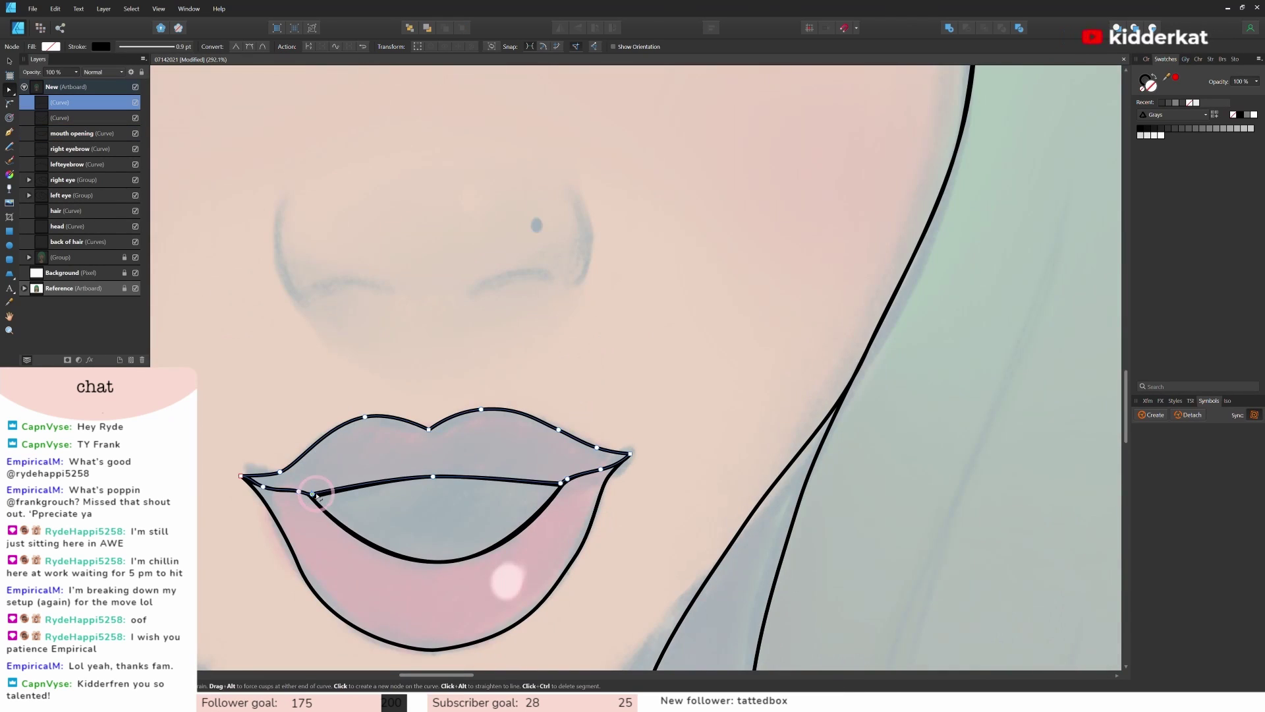
pyautogui.click(666, 579)
# Step: Rename the two lip curves as "top lip" and "bottom lip"
pyautogui.scroll(-9, 654, 513)
pyautogui.doubleClick(60, 103)
pyautogui.write('top lip')
pyautogui.press('Return')
pyautogui.doubleClick(60, 118)
pyautogui.write('bottom li')
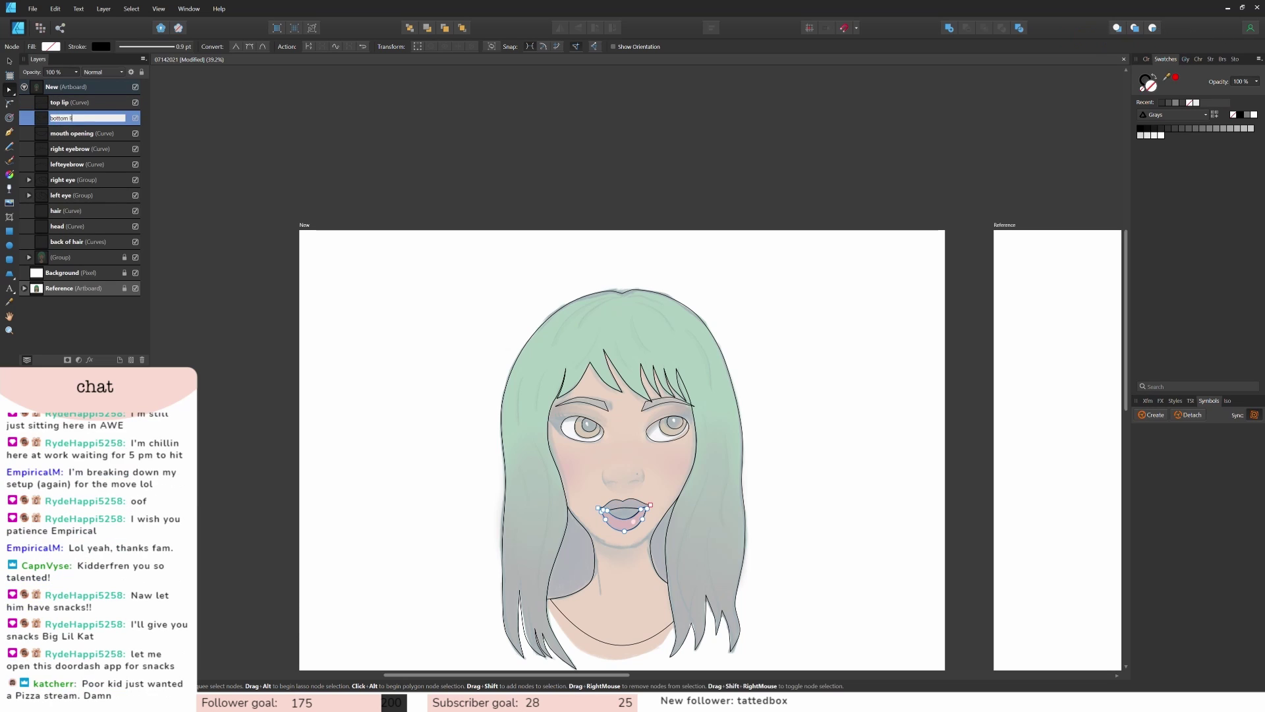
pyautogui.click(725, 598)
# Step: Draw a curved line for the nose's left side, duplicate it, and flip the copy horizontally for the right side
pyautogui.scroll(4, 725, 599)
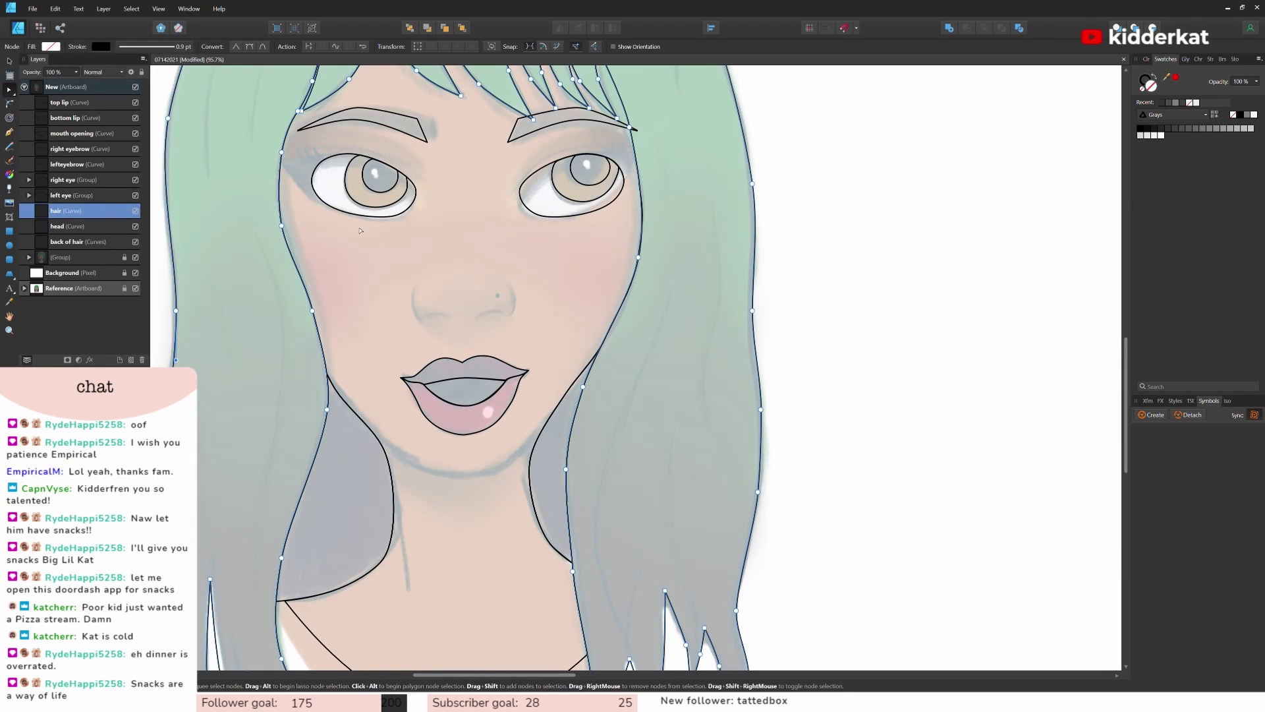
pyautogui.click(9, 133)
pyautogui.click(416, 285)
pyautogui.click(10, 90)
pyautogui.moveTo(416, 316); pyautogui.dragTo(518, 310)
pyautogui.hotkey('ctrl', 'j')
pyautogui.click(9, 61)
pyautogui.click(560, 27)
# Step: Draw a short arched line for the left nostril and duplicate it for the right nostril
pyautogui.click(10, 133)
pyautogui.scroll(4, 475, 317)
pyautogui.click(355, 312)
pyautogui.click(408, 312)
pyautogui.click(10, 89)
pyautogui.moveTo(381, 312); pyautogui.dragTo(513, 307)
pyautogui.hotkey('ctrl', 'j')
pyautogui.click(10, 61)
pyautogui.scroll(-2, 576, 361)
# Step: Group the nose and nostril lines and name the group "nose"
pyautogui.click(63, 211)
pyautogui.keyDown('shift'); pyautogui.click(62, 257); pyautogui.keyUp('shift')
pyautogui.hotkey('ctrl', 'g')
pyautogui.doubleClick(72, 210)
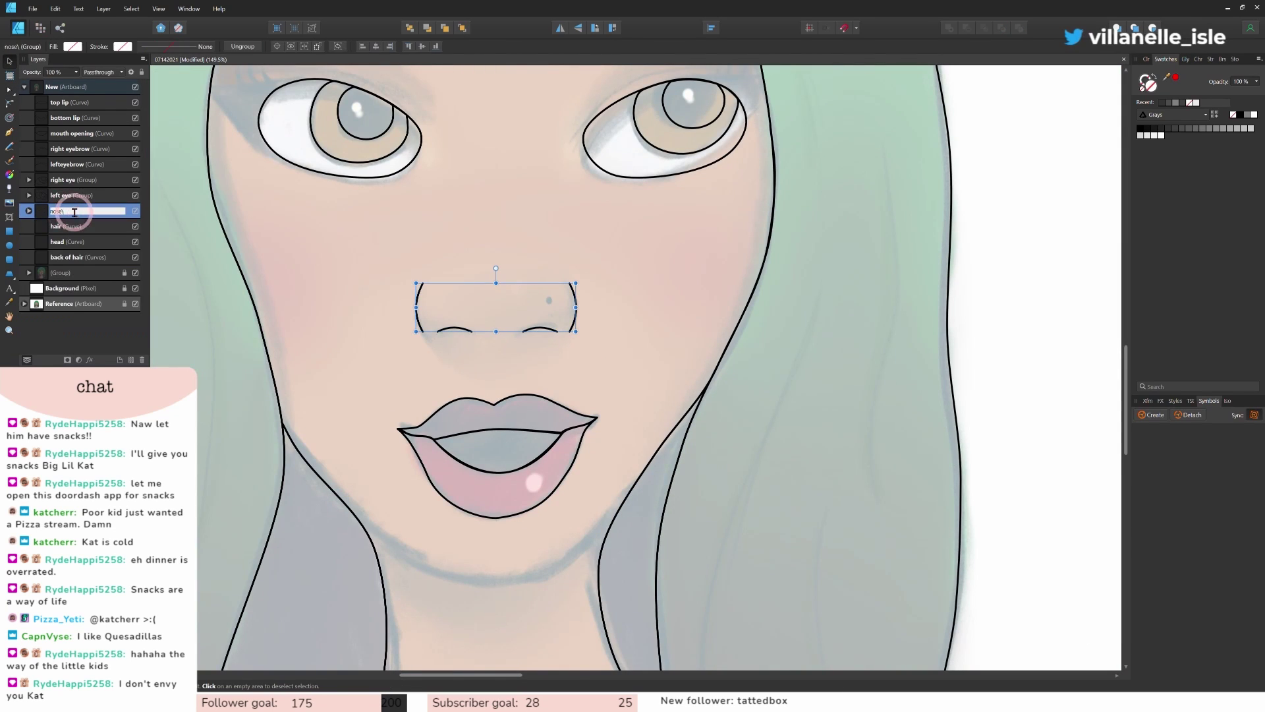
pyautogui.write('nose')
# Step: Hide the reference group and examine the line art up close and beside the Reference artboard
pyautogui.click(135, 273)
pyautogui.scroll(-2, 916, 471)
pyautogui.scroll(11, 733, 432)
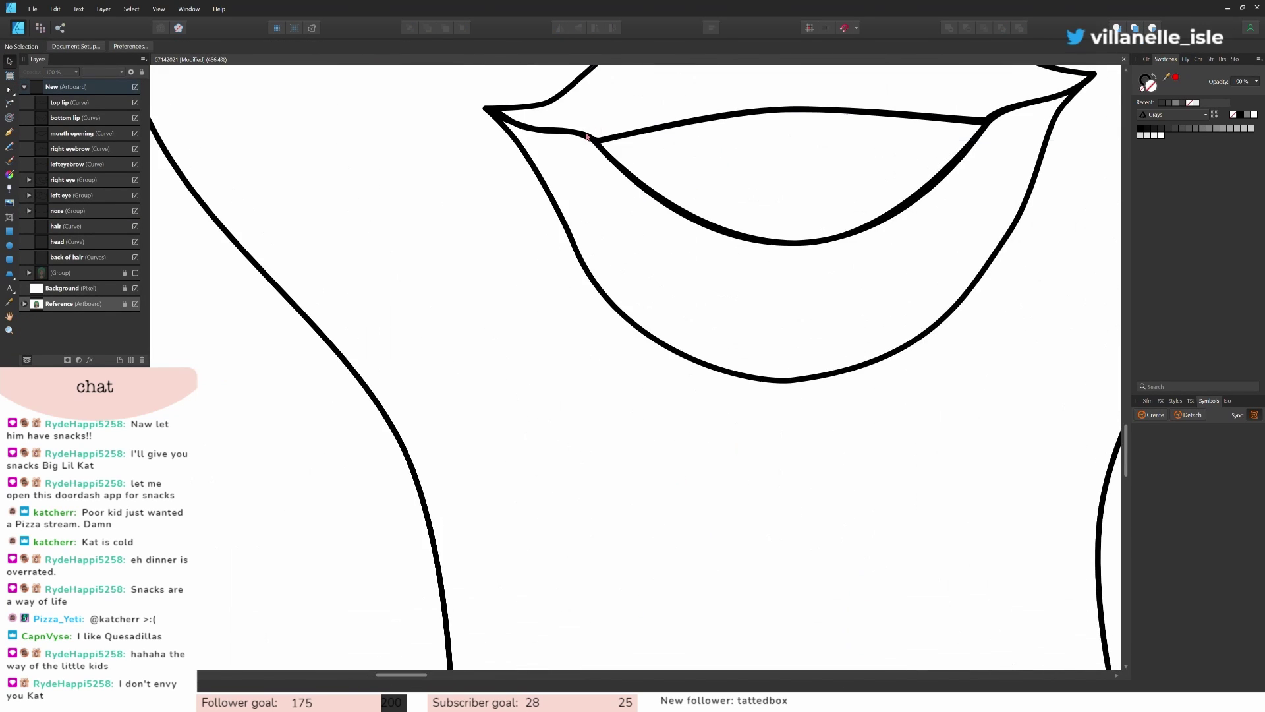
pyautogui.click(590, 136)
pyautogui.scroll(-11, 677, 312)
pyautogui.hscroll(4, 523, 610)
pyautogui.scroll(-3, 566, 553)
pyautogui.click(585, 576)
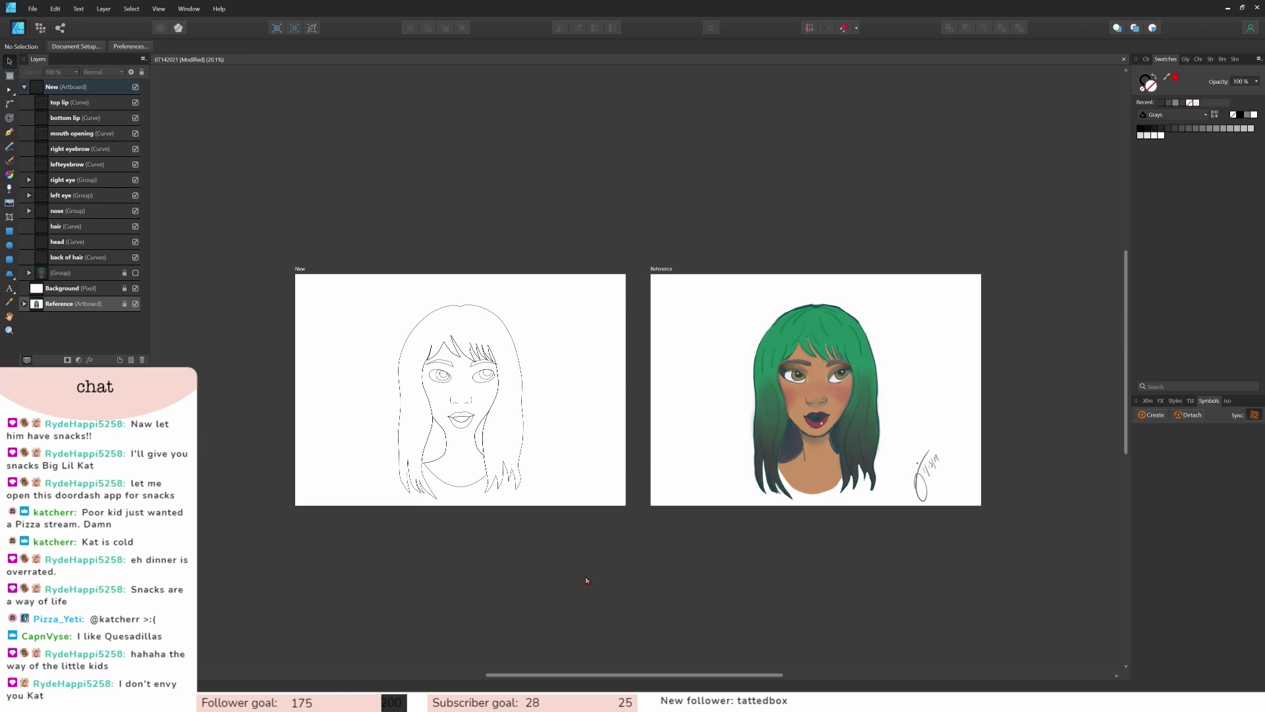
pyautogui.scroll(5, 456, 454)
pyautogui.scroll(2, 525, 682)
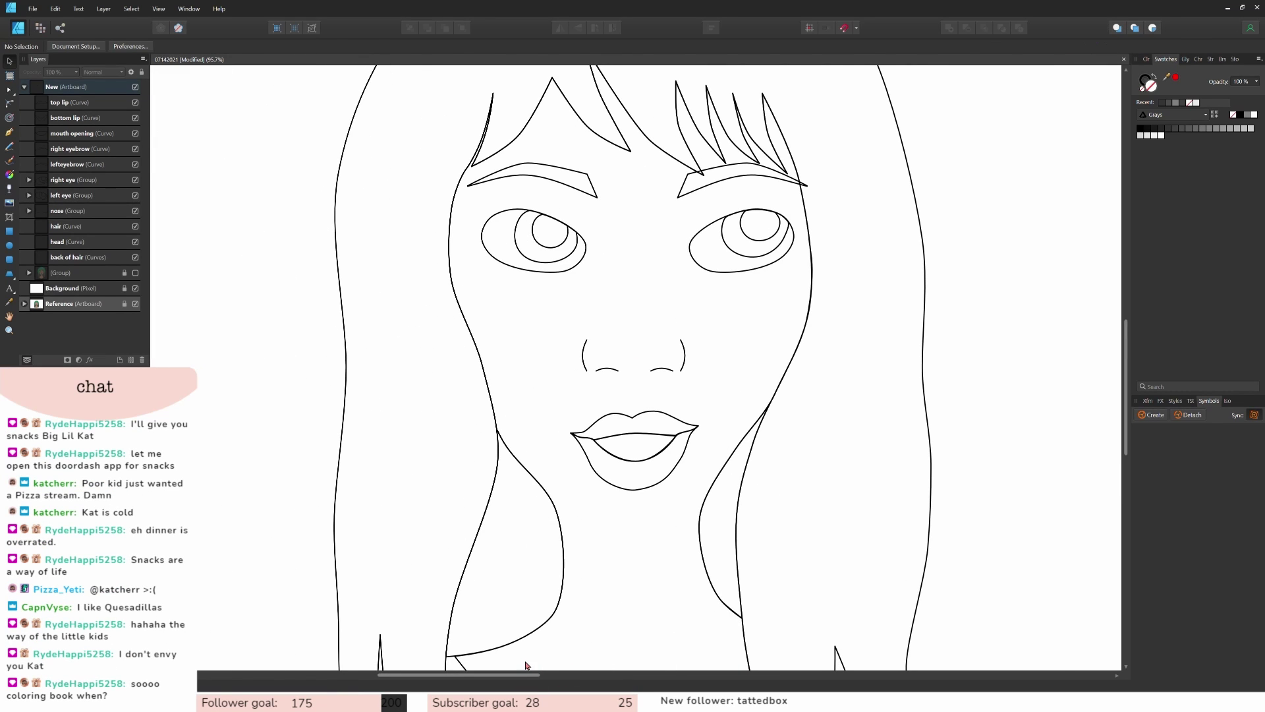
# Step: Draw an eyelid crease above the left eye with the Pen tool and bend it to follow the eye's upper edge
pyautogui.press('p')
pyautogui.click(586, 232)
pyautogui.click(483, 212)
pyautogui.press('a')
pyautogui.moveTo(529, 221)
pyautogui.mouseDown()
pyautogui.moveTo(525, 203)
pyautogui.moveTo(731, 235)
pyautogui.mouseUp()
pyautogui.scroll(3, 596, 247)
pyautogui.click(580, 218)
# Step: Duplicate the eyelid crease, flip the copy horizontally, and place it above the right eye
pyautogui.scroll(-4, 627, 286)
pyautogui.click(9, 61)
pyautogui.hotkey('ctrl', 'j')
pyautogui.click(560, 28)
pyautogui.keyDown('shift'); pyautogui.click(597, 249); pyautogui.keyUp('shift')
pyautogui.click(717, 362)
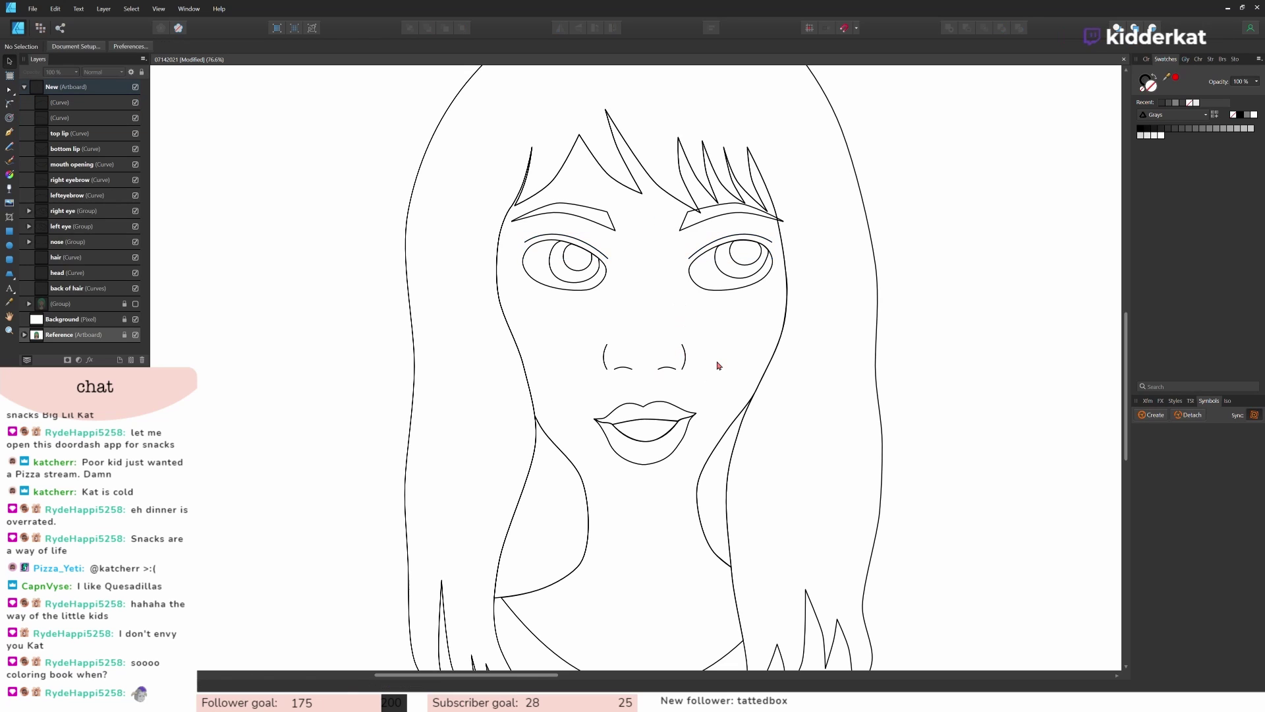
# Step: Draw a small circle for the nose stud and position it over the stud in the redisplayed reference group
pyautogui.click(9, 245)
pyautogui.moveTo(661, 346); pyautogui.dragTo(669, 354)
pyautogui.scroll(9, 696, 354)
pyautogui.click(135, 318)
pyautogui.moveTo(510, 351)
pyautogui.mouseDown()
pyautogui.moveTo(496, 337)
pyautogui.moveTo(526, 344)
pyautogui.mouseUp()
pyautogui.click(9, 61)
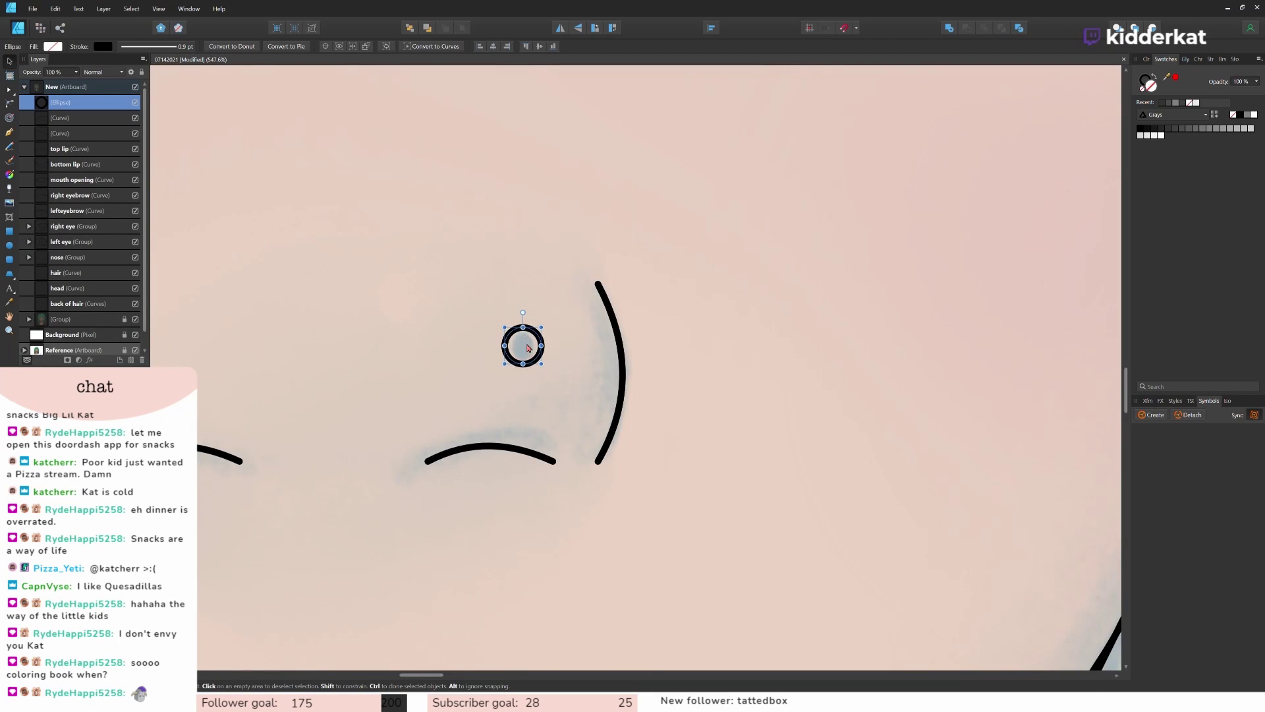
# Step: Draw a triangle at the left eye's outer corner, angle it as an eyeliner wing, and name it left eye liner wing
pyautogui.scroll(-10, 738, 394)
pyautogui.click(929, 457)
pyautogui.scroll(2, 929, 456)
pyautogui.click(11, 276)
pyautogui.click(39, 277)
pyautogui.moveTo(577, 288)
pyautogui.mouseDown()
pyautogui.moveTo(610, 333)
pyautogui.moveTo(560, 296)
pyautogui.moveTo(402, 235)
pyautogui.mouseUp()
pyautogui.click(9, 61)
pyautogui.write('er wing')
pyautogui.doubleClick(69, 103)
pyautogui.write('left')
pyautogui.click(29, 241)
pyautogui.click(69, 288)
pyautogui.hotkey('ctrl', 'j')
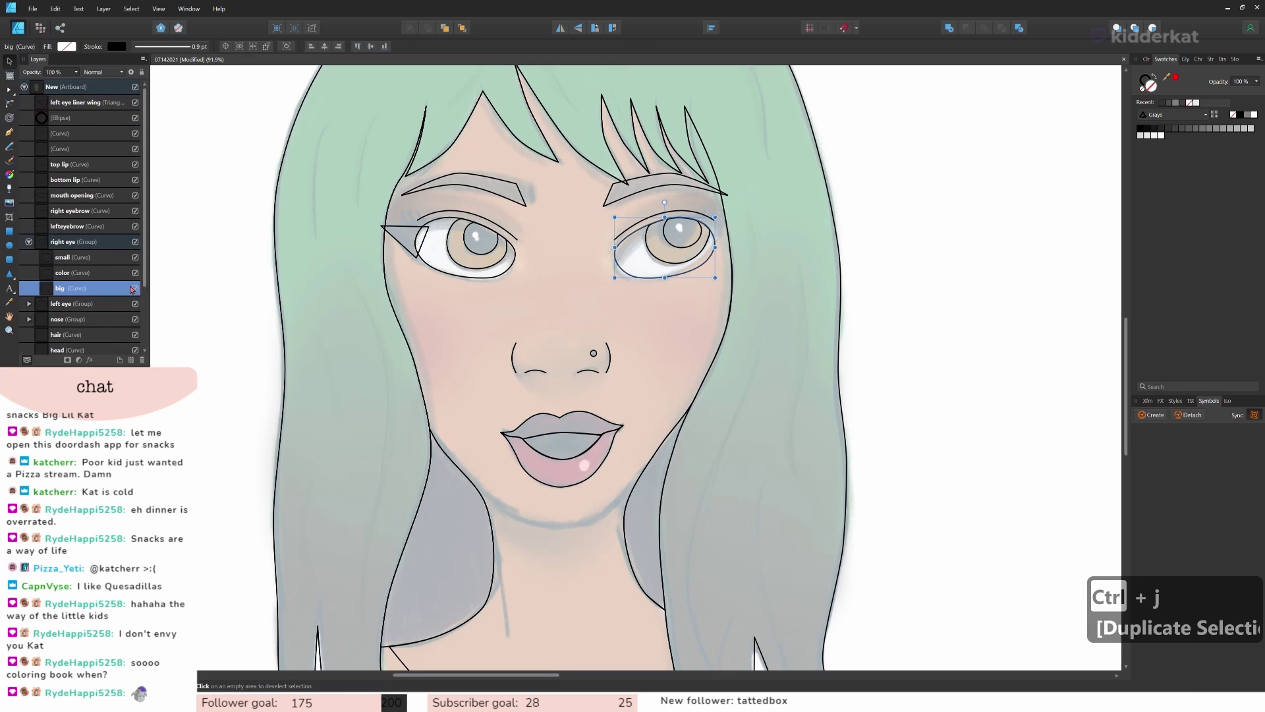
pyautogui.moveTo(86, 102); pyautogui.dragTo(87, 311)
pyautogui.click(966, 27)
pyautogui.hotkey('ctrl', 'z')
pyautogui.click(98, 288)
pyautogui.click(99, 303)
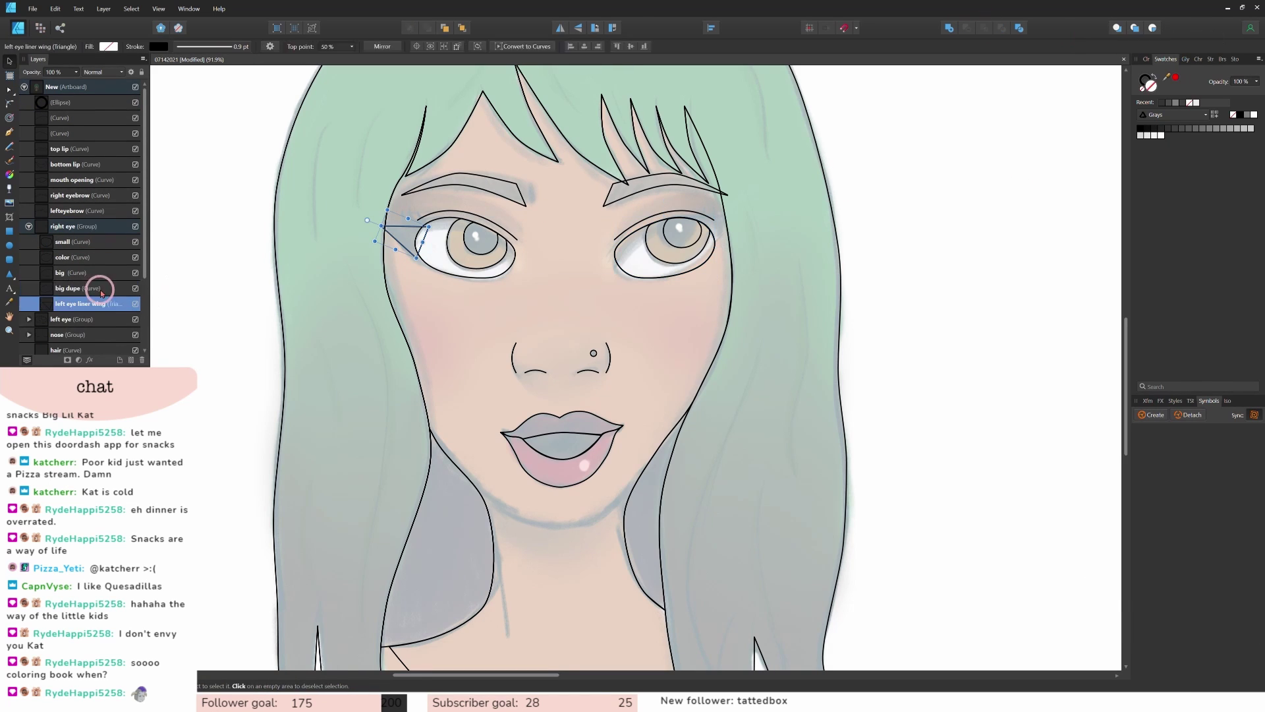
pyautogui.press('Delete')
# Step: Put the liner wing in the left eye group and subtract a duplicate of that eye's big curve from it
pyautogui.moveTo(86, 241); pyautogui.dragTo(54, 308)
pyautogui.hotkey('ctrl', 'j')
pyautogui.doubleClick(61, 304)
pyautogui.write('big d')
pyautogui.keyDown('shift'); pyautogui.click(86, 319); pyautogui.keyUp('shift')
pyautogui.click(966, 28)
# Step: Extend the left liner wing's upper and lower inner corners along the eye outline with the Node tool
pyautogui.scroll(6, 469, 226)
pyautogui.click(9, 89)
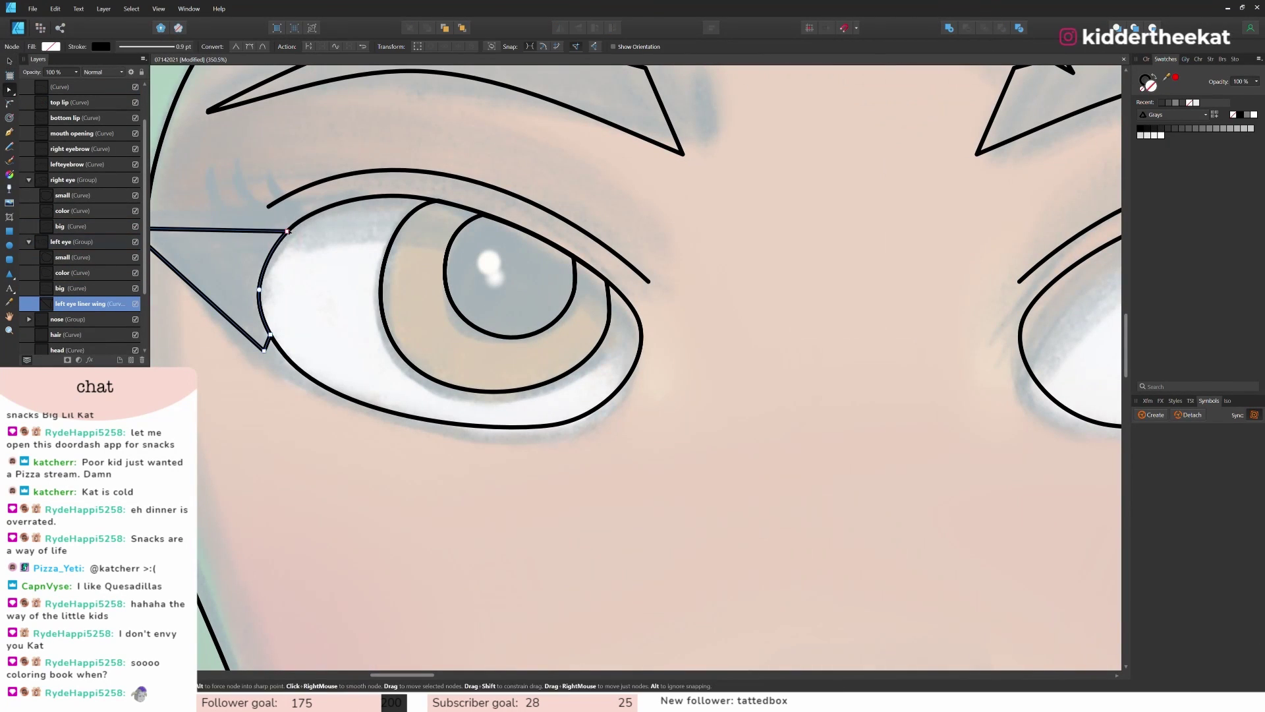
pyautogui.moveTo(286, 230); pyautogui.dragTo(328, 207)
pyautogui.moveTo(259, 272); pyautogui.dragTo(270, 228)
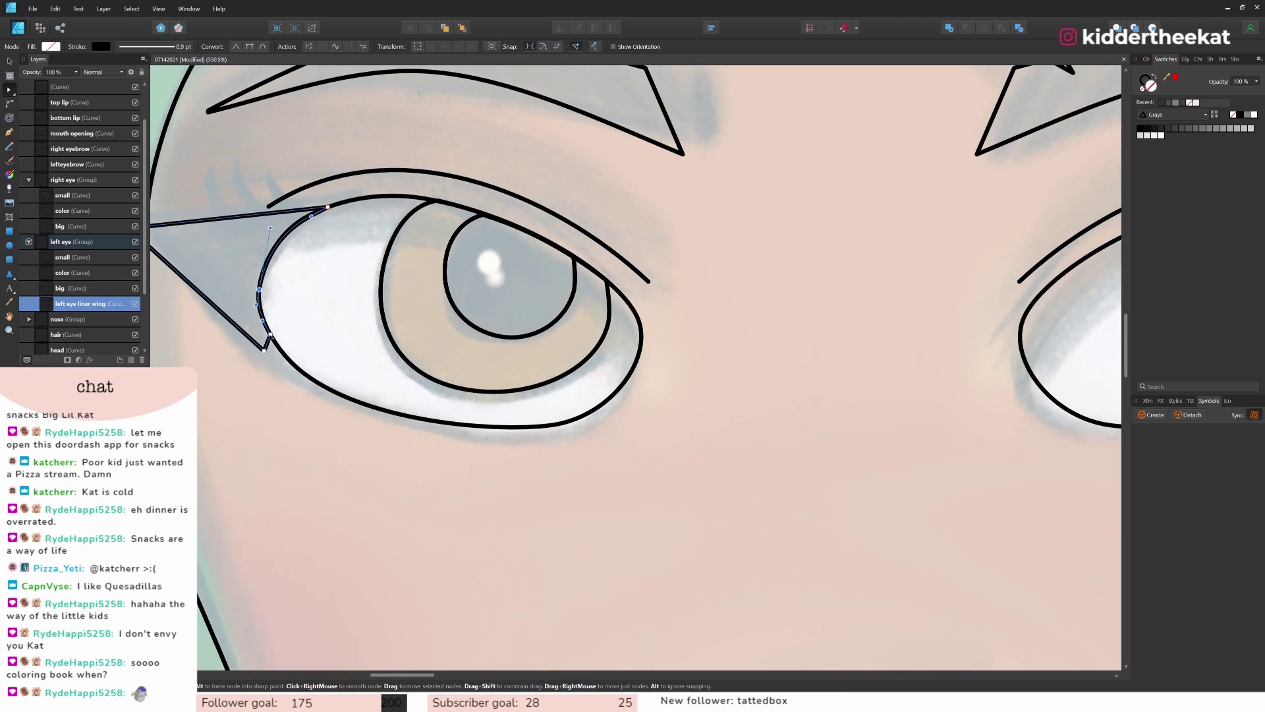
pyautogui.scroll(-2, 315, 484)
pyautogui.click(315, 483)
pyautogui.click(81, 303)
pyautogui.scroll(4, 349, 426)
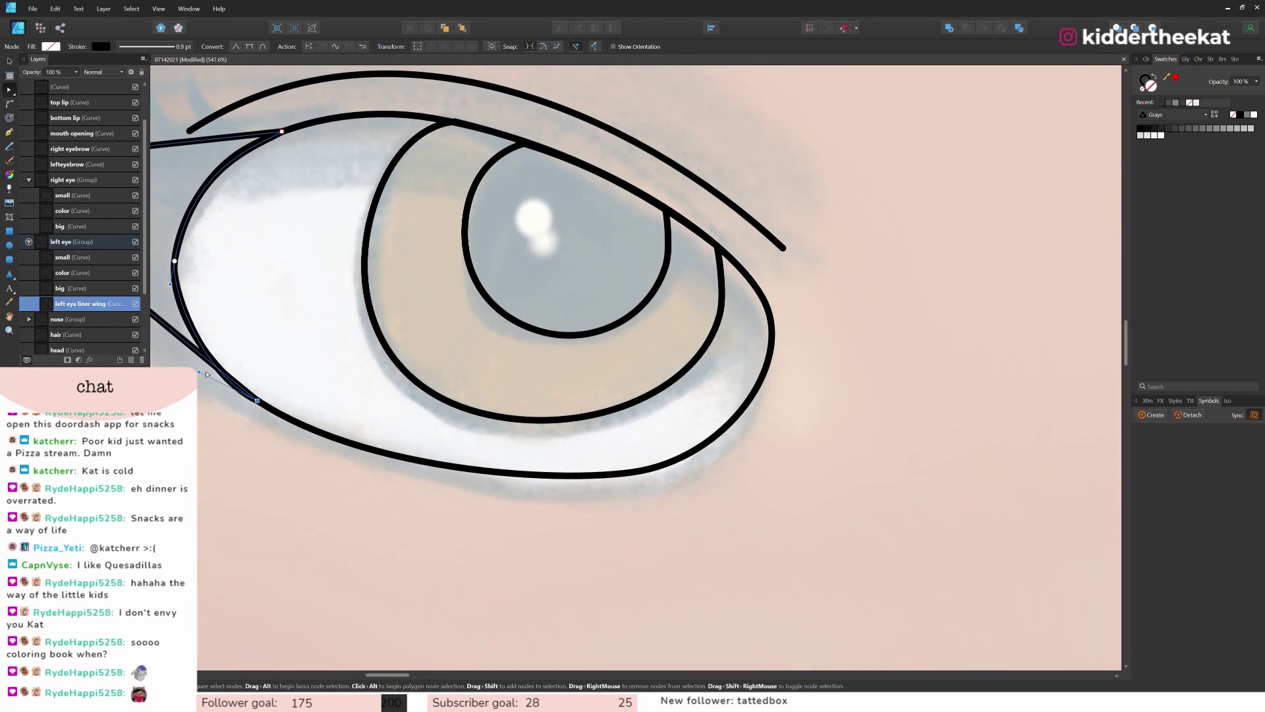
pyautogui.moveTo(170, 284); pyautogui.dragTo(177, 304)
# Step: Refine the liner wing's inner nodes and handles so its curved edge follows the left eye's outer corner
pyautogui.click(70, 288)
pyautogui.click(287, 507)
pyautogui.scroll(1, 287, 507)
pyautogui.doubleClick(438, 294)
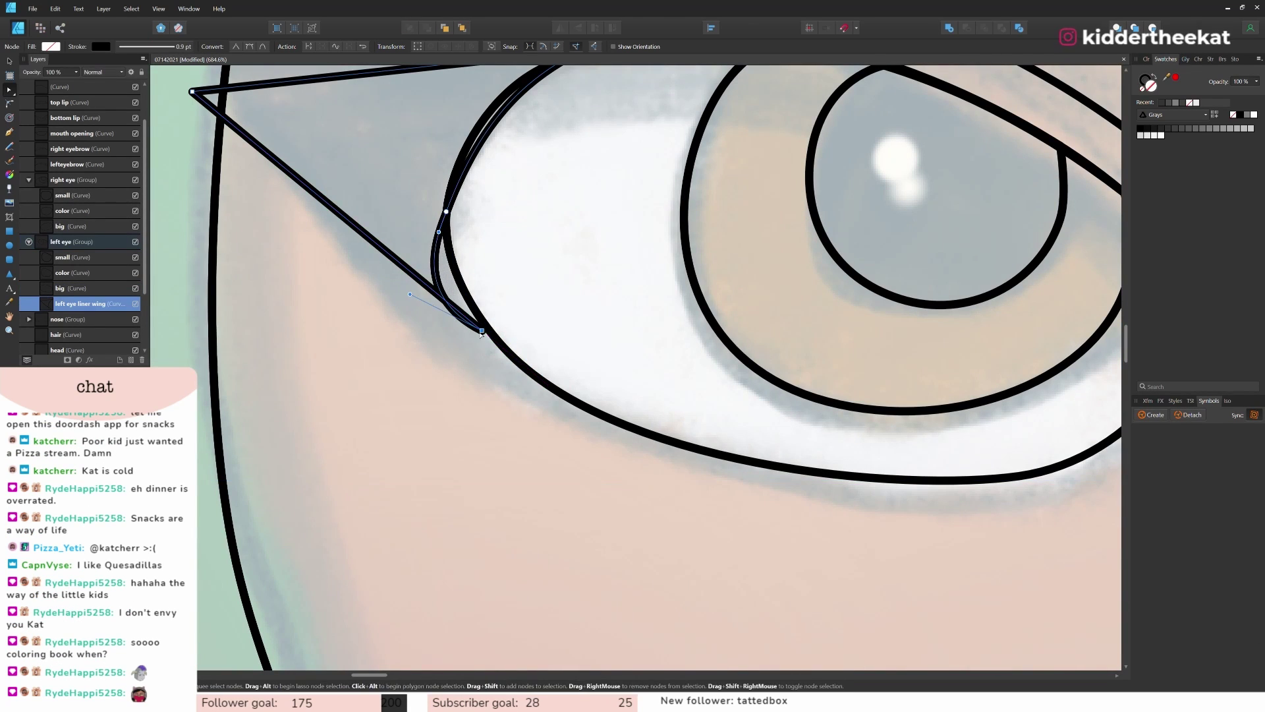
pyautogui.moveTo(480, 331); pyautogui.dragTo(485, 324)
pyautogui.scroll(1, 455, 164)
pyautogui.moveTo(446, 212)
pyautogui.mouseDown()
pyautogui.moveTo(455, 164)
pyautogui.moveTo(440, 234)
pyautogui.mouseUp()
pyautogui.scroll(-2, 545, 292)
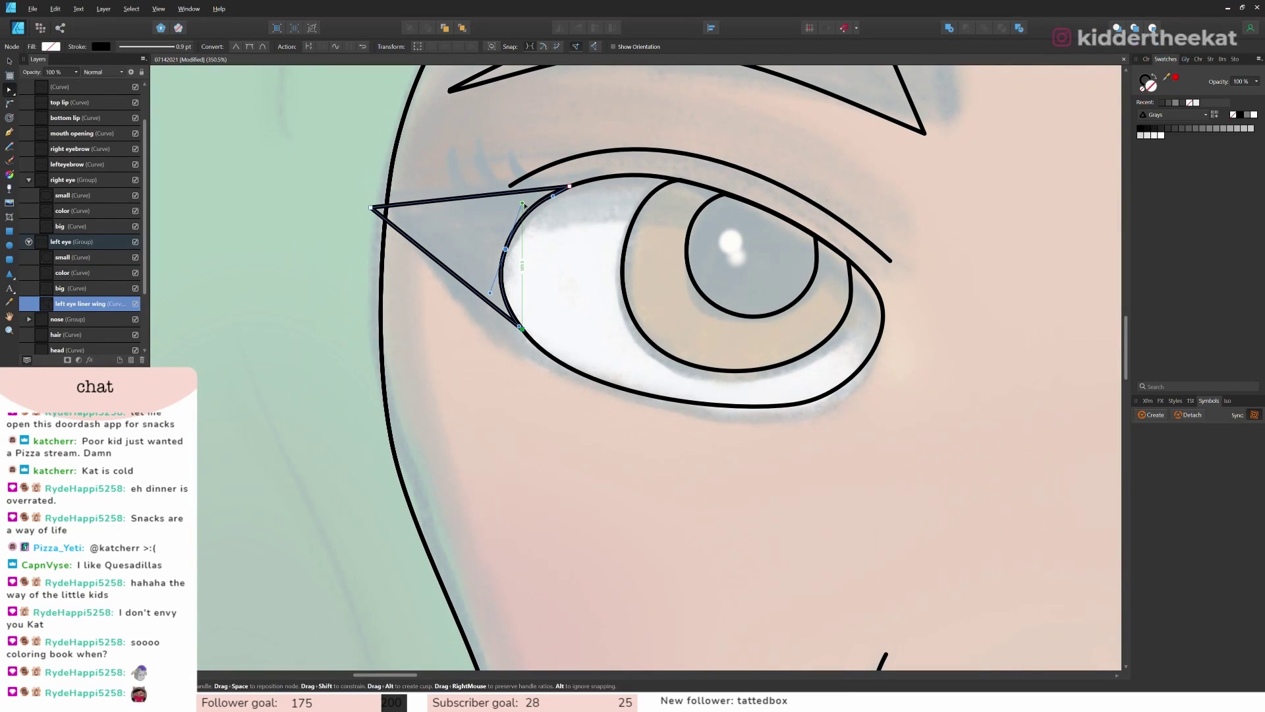
pyautogui.click(545, 294)
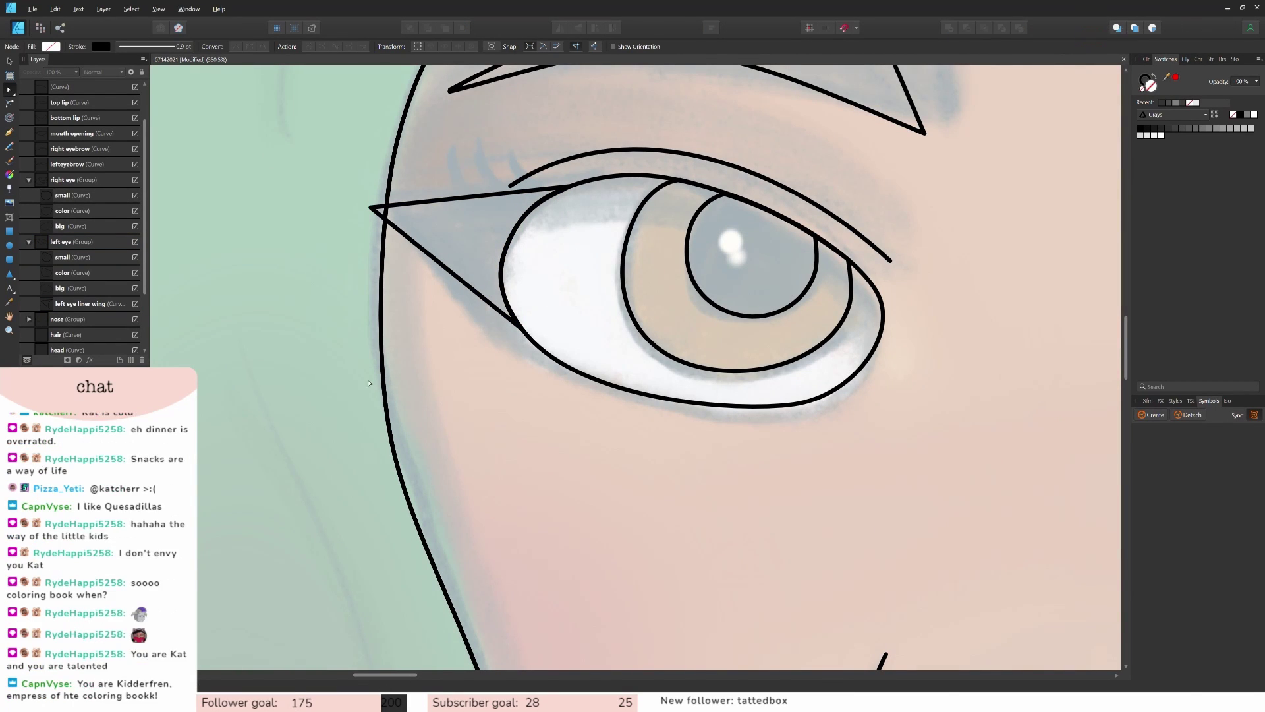
# Step: Break the head curve at the jaw into two curves and rename the lower one neck
pyautogui.scroll(-3, 535, 393)
pyautogui.scroll(1, 645, 471)
pyautogui.scroll(-3, 645, 471)
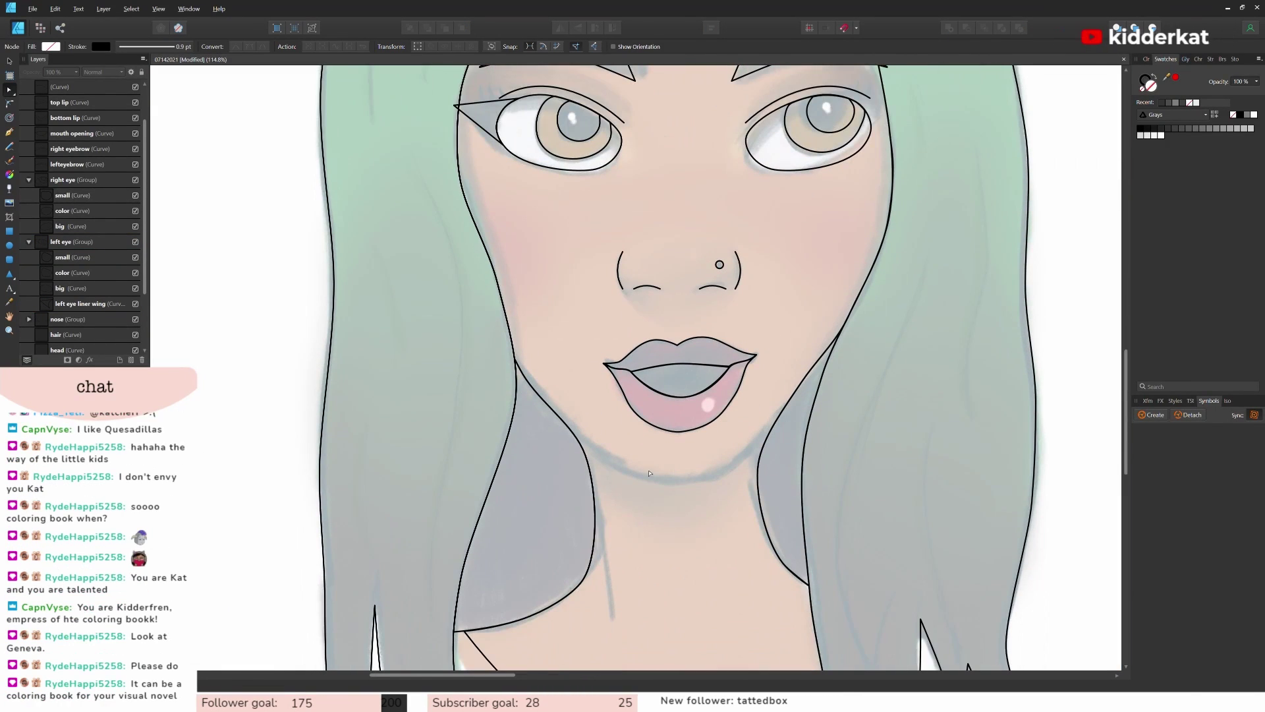
pyautogui.click(68, 349)
pyautogui.click(308, 46)
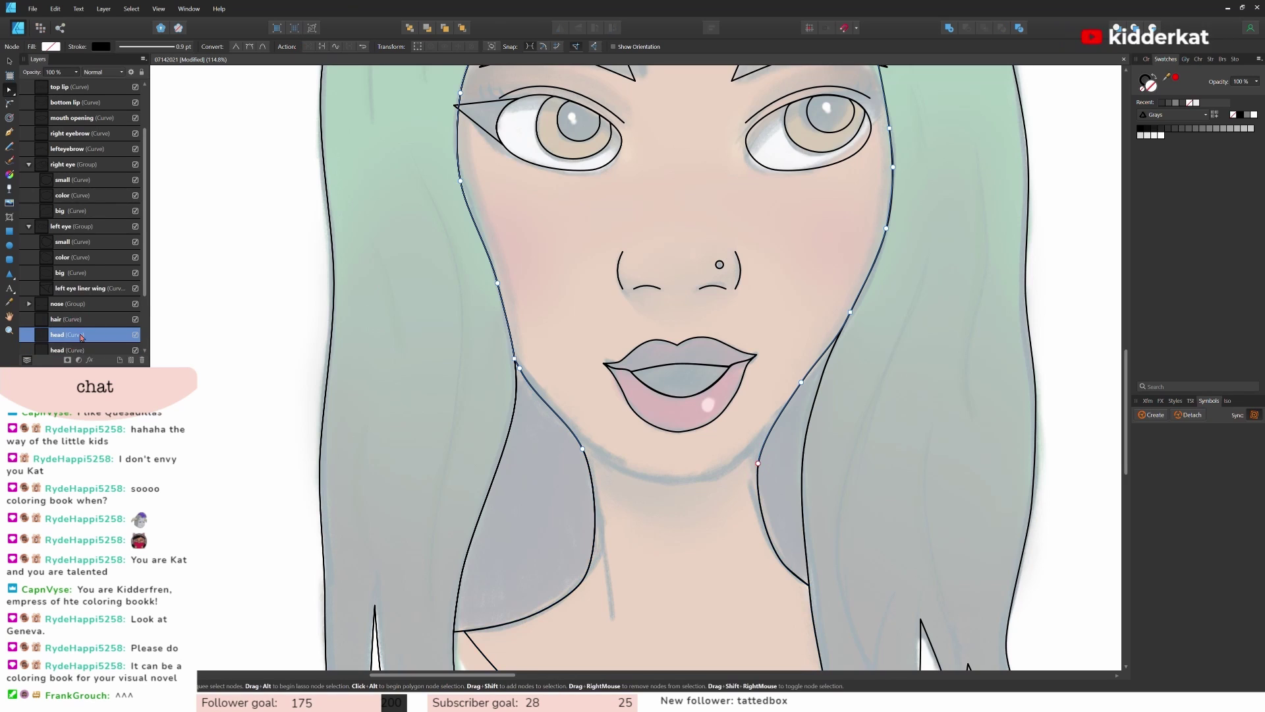
pyautogui.doubleClick(59, 272)
pyautogui.write('neck')
pyautogui.press('Return')
# Step: Close the neck curve and bend its upper edge along the chin of the reference
pyautogui.click(323, 47)
pyautogui.moveTo(674, 456); pyautogui.dragTo(676, 483)
pyautogui.moveTo(758, 463); pyautogui.dragTo(767, 435)
pyautogui.moveTo(713, 466); pyautogui.dragTo(721, 498)
pyautogui.moveTo(645, 488); pyautogui.dragTo(637, 496)
# Step: Close the head curve, then align its jaw nodes and bend the closing segment along the chin line
pyautogui.click(90, 257)
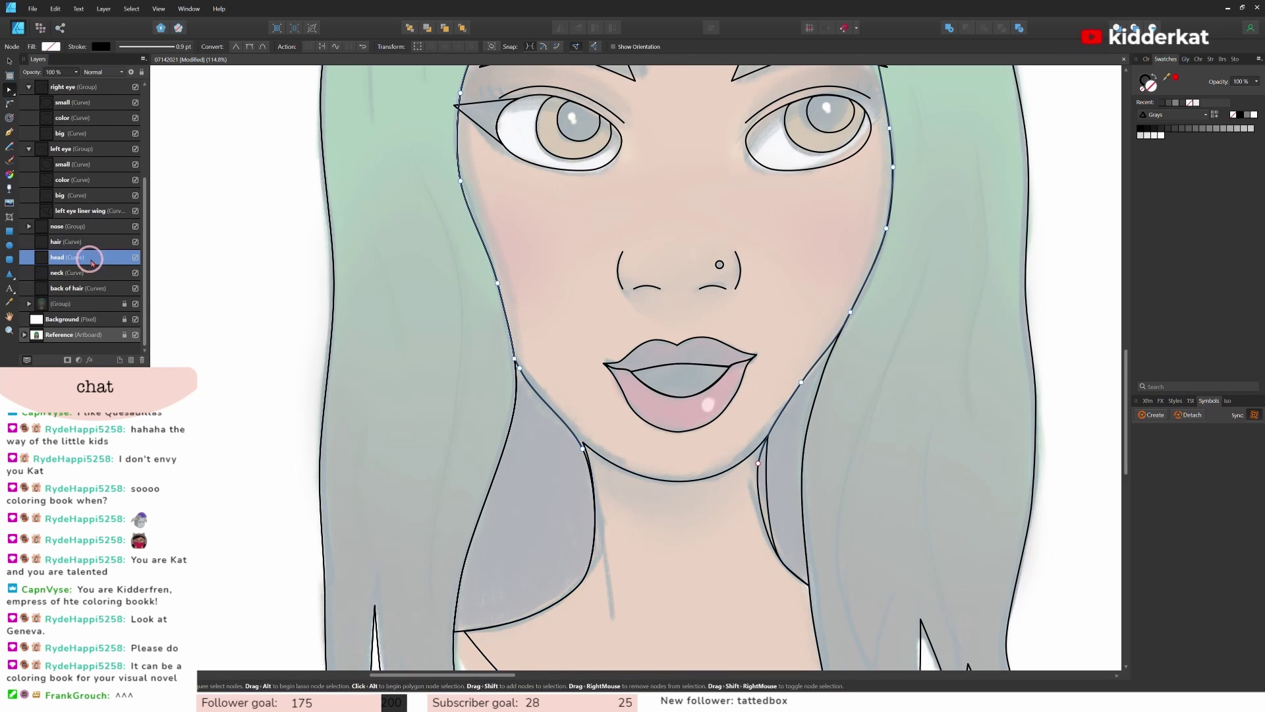
pyautogui.click(322, 46)
pyautogui.moveTo(582, 448)
pyautogui.mouseDown()
pyautogui.moveTo(588, 432)
pyautogui.moveTo(601, 456)
pyautogui.mouseUp()
pyautogui.scroll(4, 595, 491)
pyautogui.click(67, 273)
pyautogui.click(67, 257)
pyautogui.moveTo(578, 347); pyautogui.dragTo(560, 377)
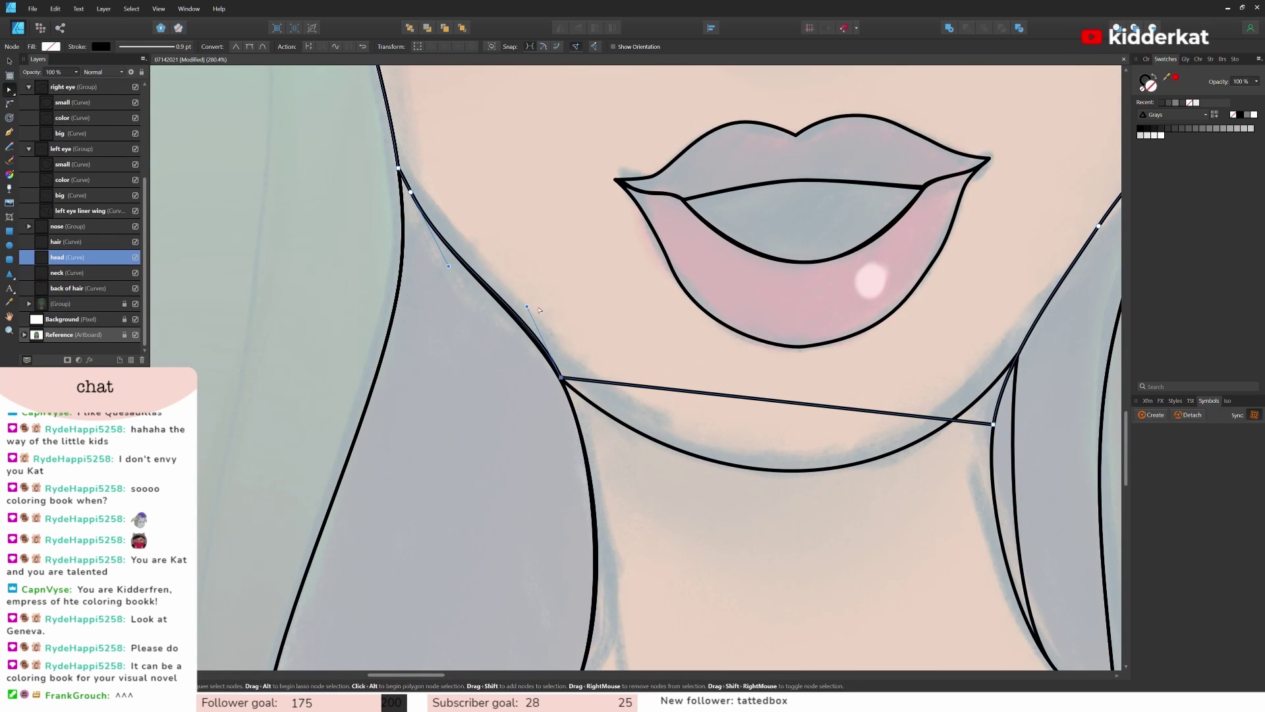
pyautogui.moveTo(535, 328); pyautogui.dragTo(525, 323)
pyautogui.moveTo(763, 400); pyautogui.dragTo(756, 469)
pyautogui.moveTo(993, 424); pyautogui.dragTo(1018, 356)
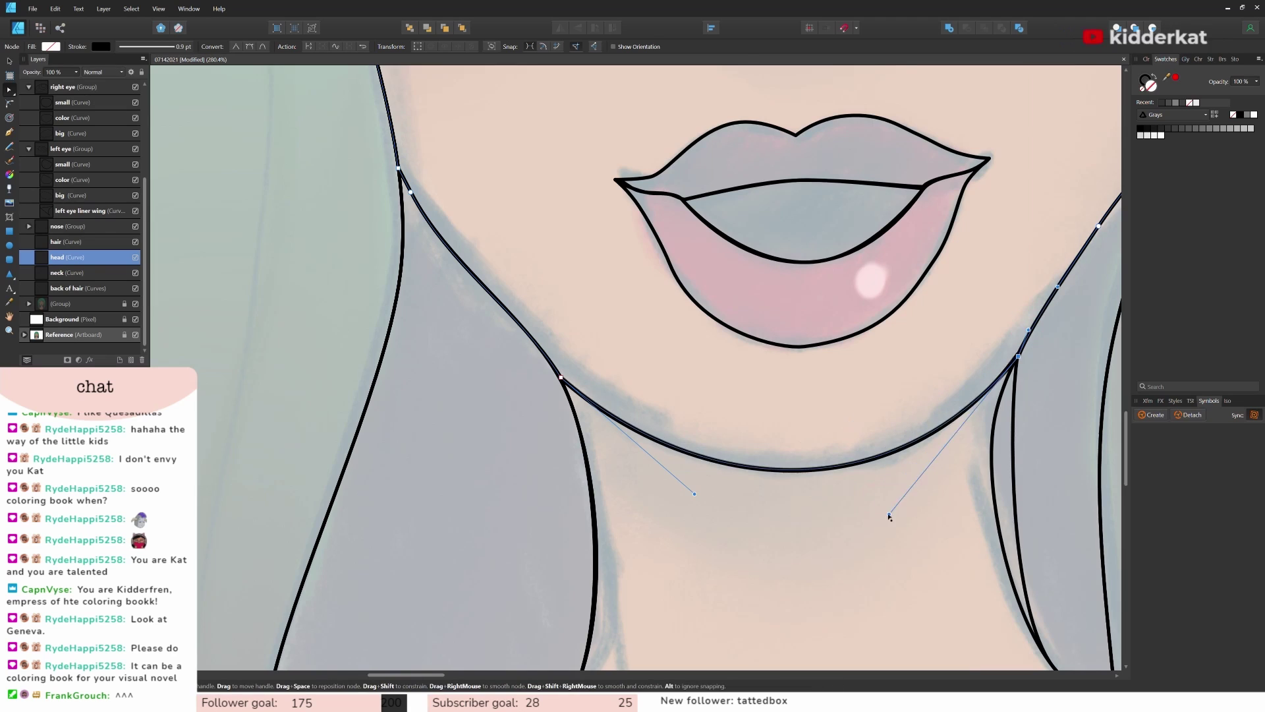
# Step: Reshape the neck curve's right edge below the jaw to follow the reference
pyautogui.scroll(3, 889, 517)
pyautogui.click(962, 504)
pyautogui.scroll(-4, 986, 534)
pyautogui.click(975, 532)
pyautogui.click(984, 491)
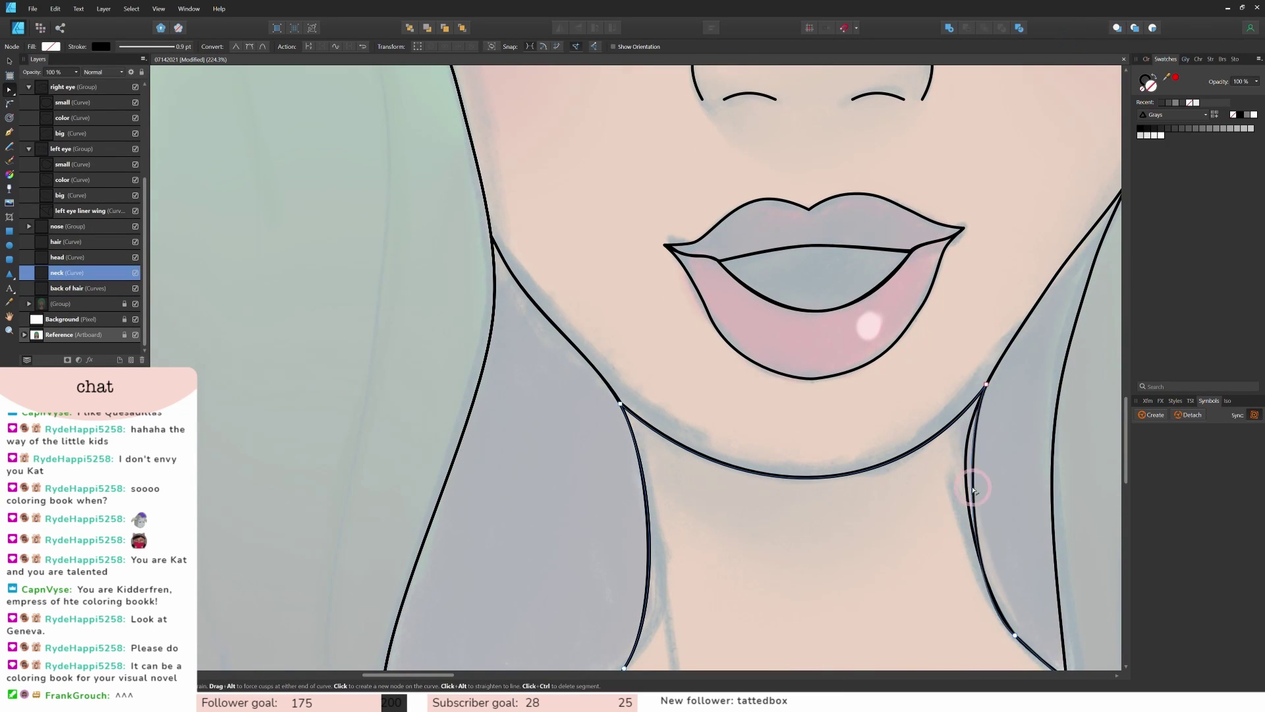
pyautogui.moveTo(984, 491); pyautogui.dragTo(968, 487)
pyautogui.click(858, 535)
# Step: Hide the reference group and rename the nose stud ellipse nose ring
pyautogui.scroll(-6, 858, 535)
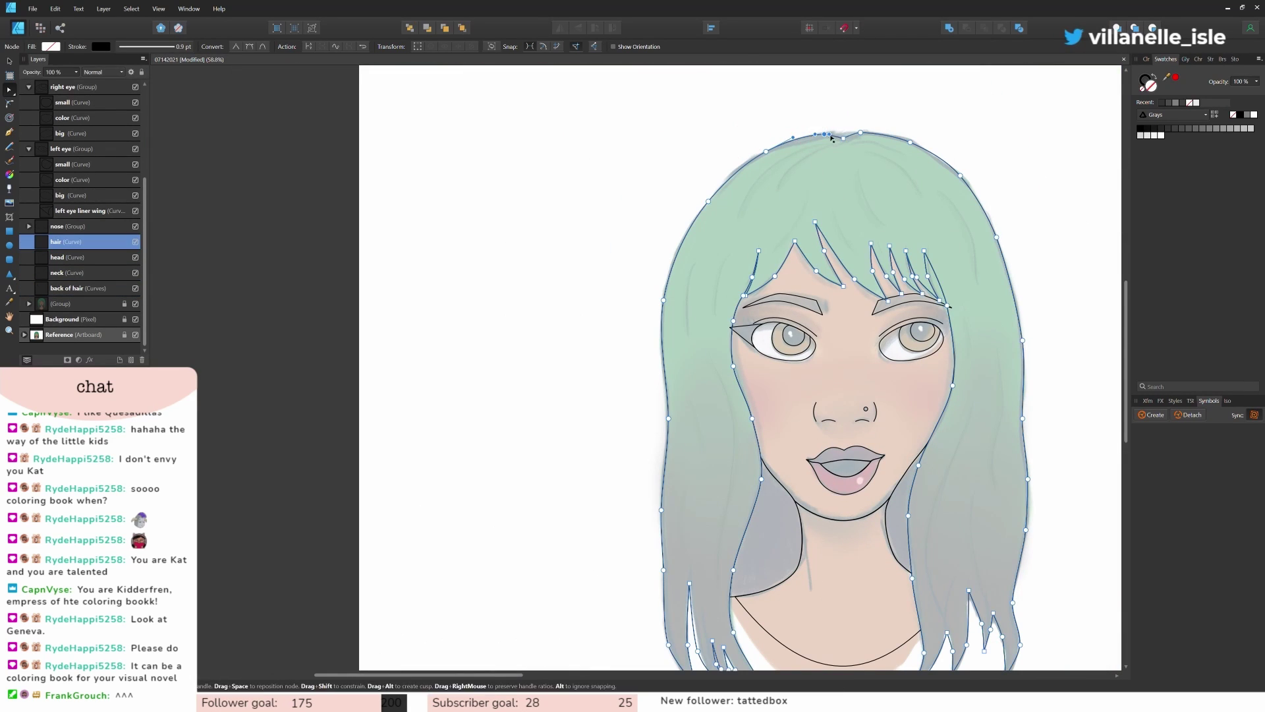
pyautogui.scroll(2, 827, 139)
pyautogui.click(135, 303)
pyautogui.scroll(3, 85, 197)
pyautogui.doubleClick(74, 102)
pyautogui.write('nose ring')
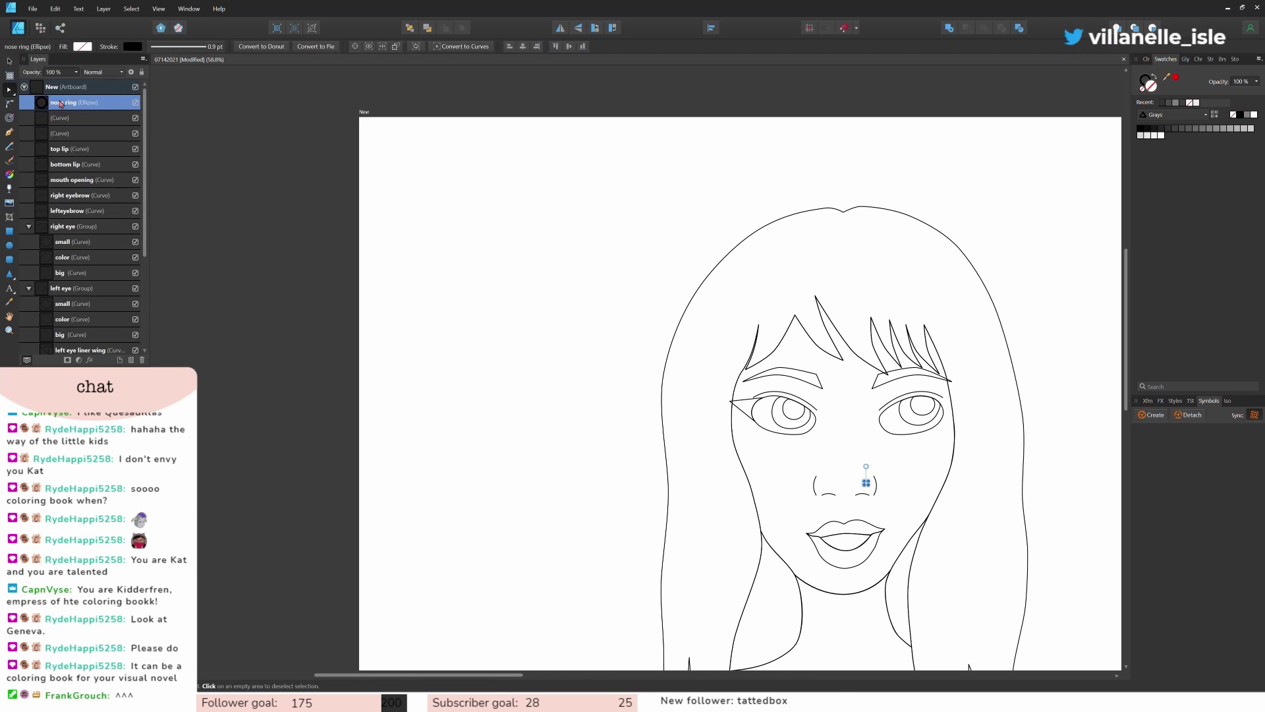
# Step: Move the two eyelid crease curves into the right eye and left eye groups, and collapse both groups
pyautogui.click(74, 118)
pyautogui.moveTo(74, 118); pyautogui.dragTo(74, 288)
pyautogui.click(28, 195)
pyautogui.click(29, 211)
pyautogui.hotkey('ctrl', 'd')
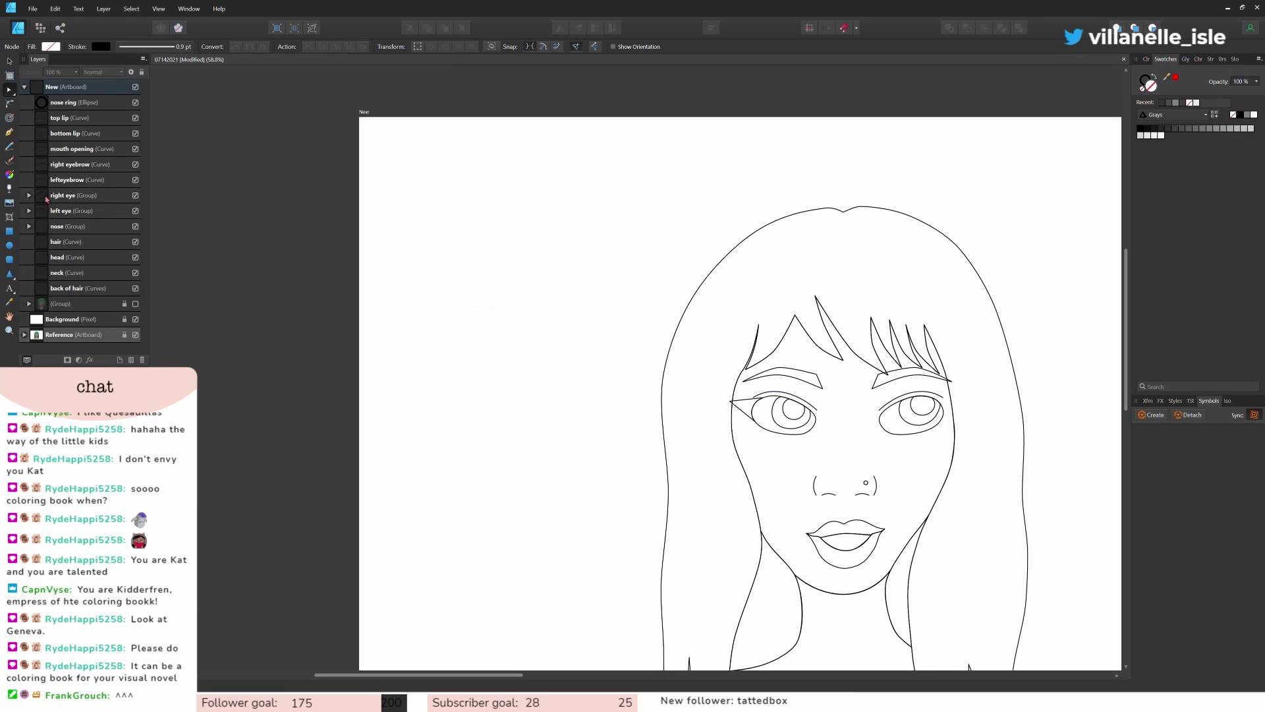
# Step: Add a mirrored copy of the liner wing to the right eye group, named right eye liner wing
pyautogui.click(28, 211)
pyautogui.click(29, 195)
pyautogui.click(74, 273)
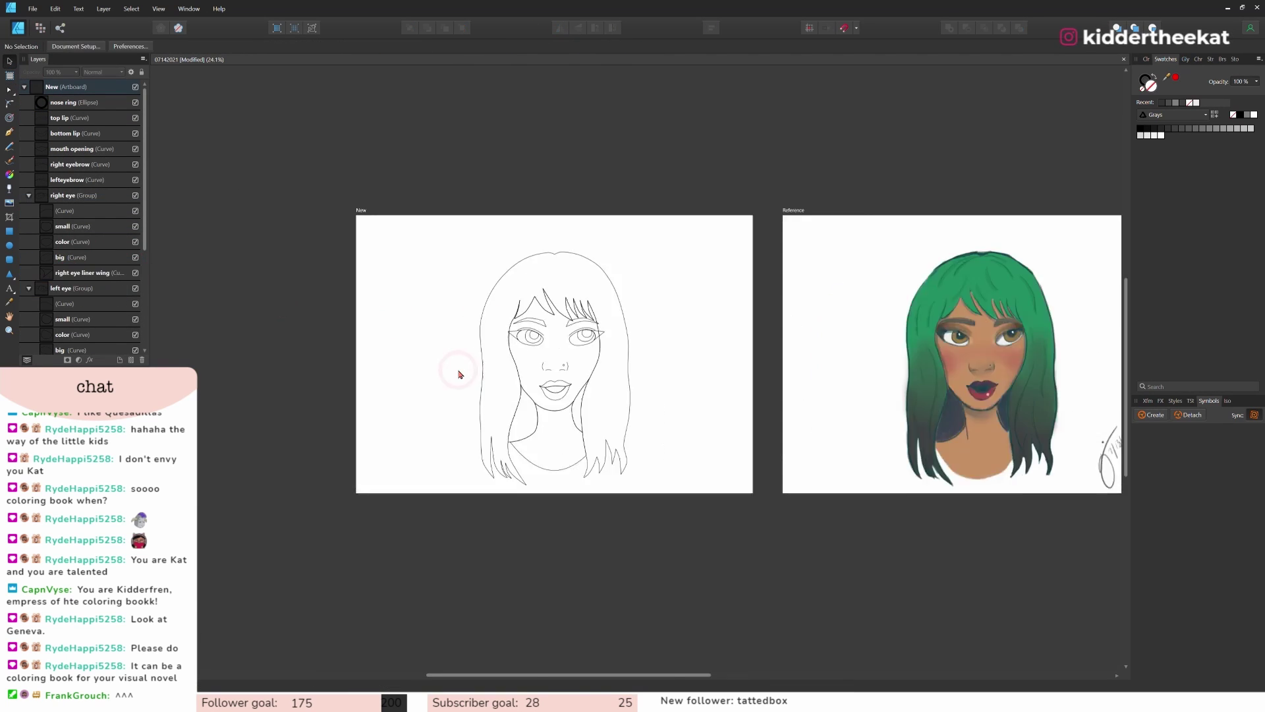
# Step: Group the top lip, bottom lip and mouth opening curves and name the group mouth
pyautogui.scroll(2, 595, 396)
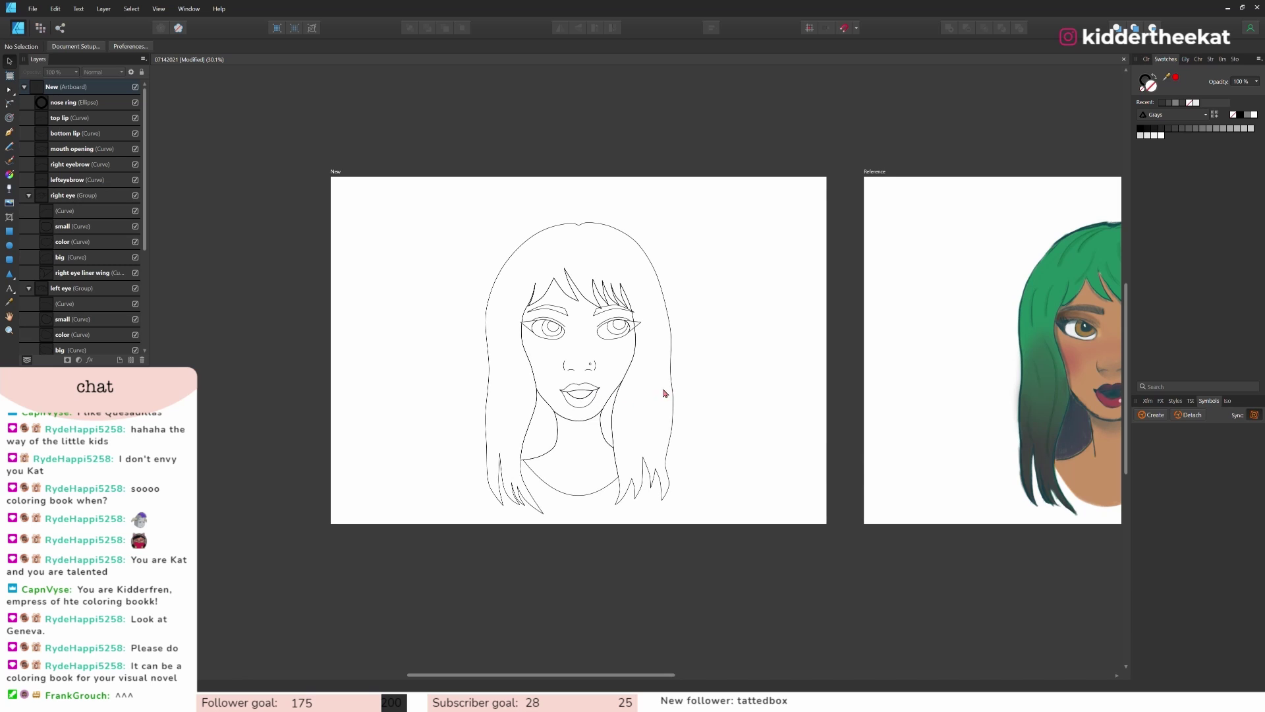
pyautogui.scroll(-2, 847, 319)
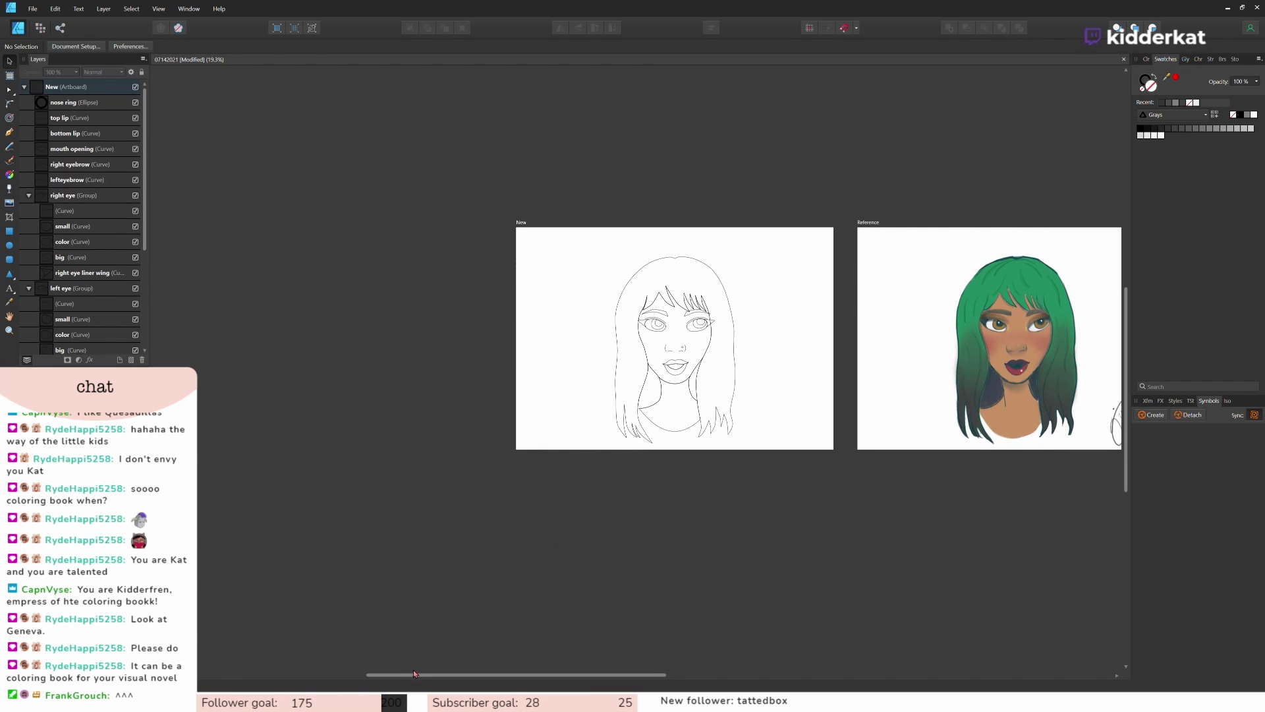
pyautogui.moveTo(415, 673); pyautogui.dragTo(500, 673)
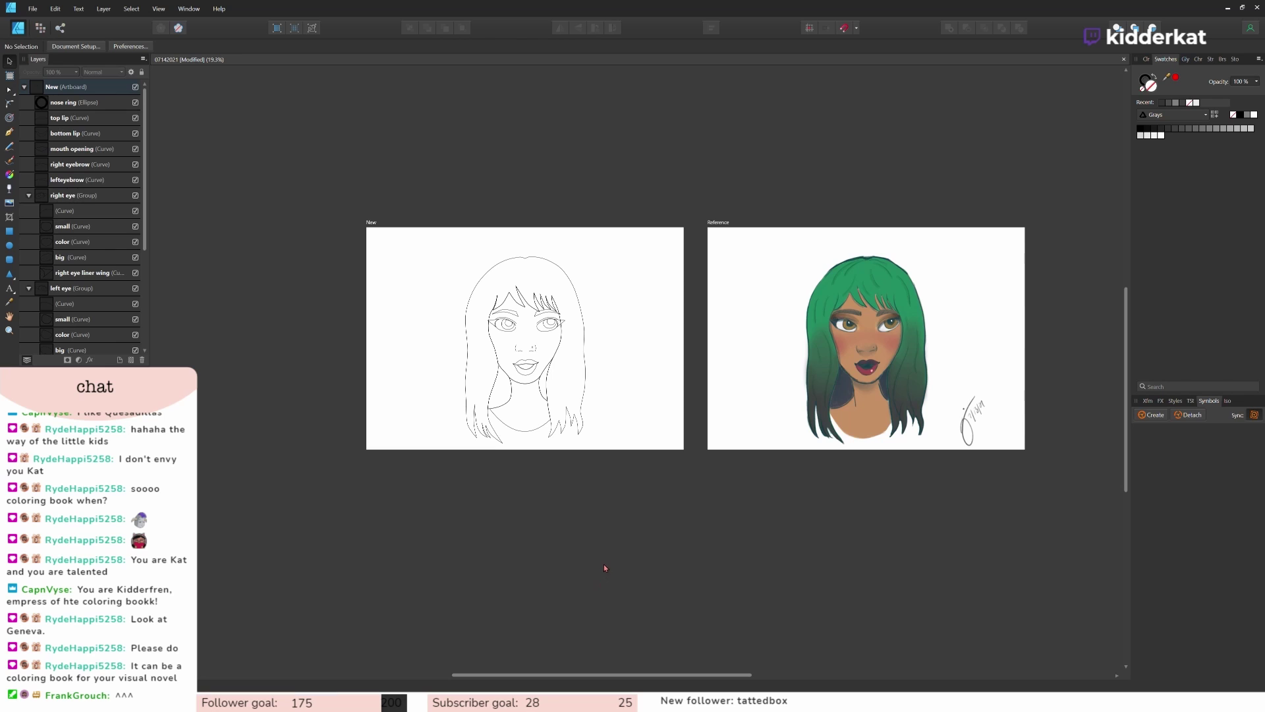
pyautogui.click(29, 195)
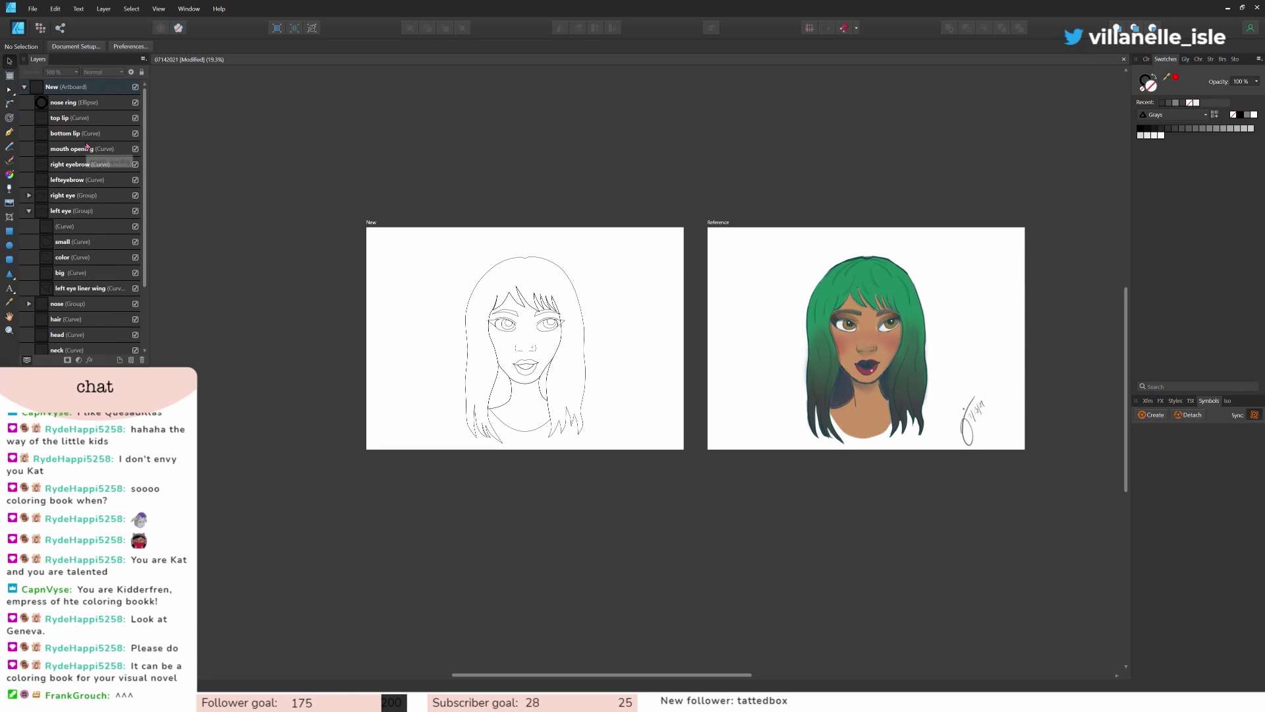
pyautogui.click(91, 120)
pyautogui.keyDown('shift'); pyautogui.click(85, 156); pyautogui.keyUp('shift')
pyautogui.hotkey('ctrl', 'g')
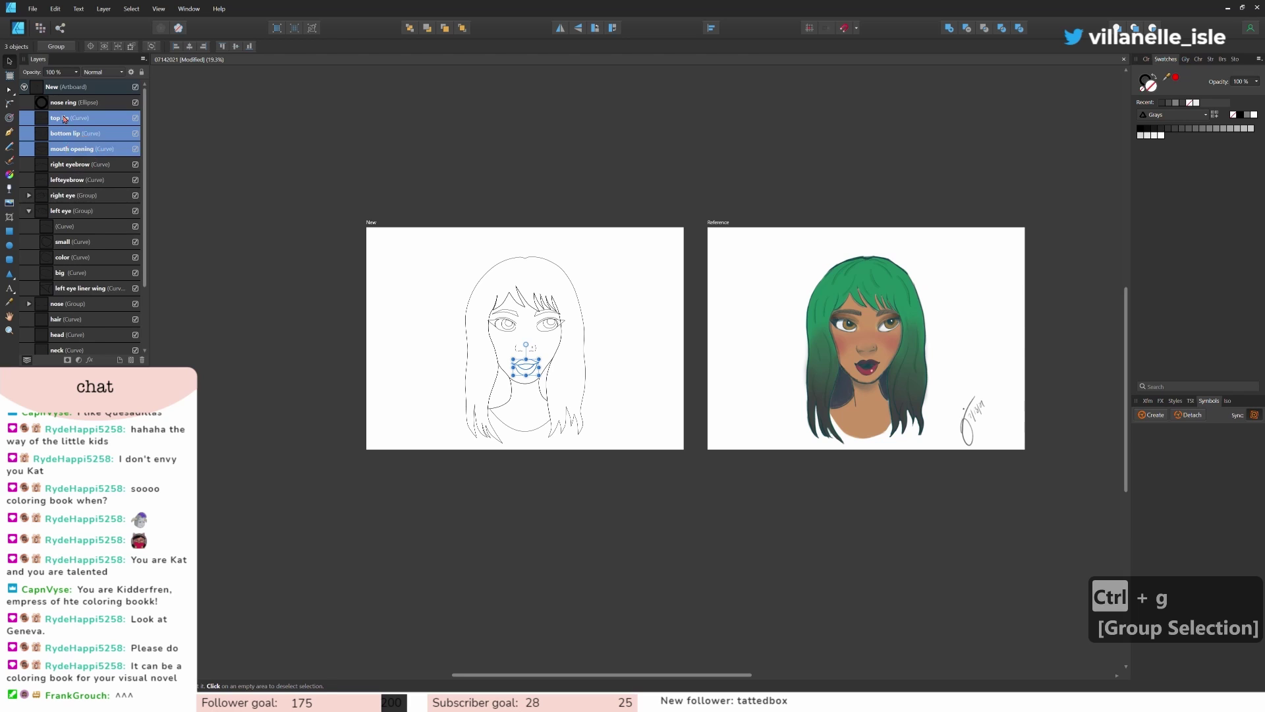
pyautogui.doubleClick(65, 119)
pyautogui.write('Mouth')
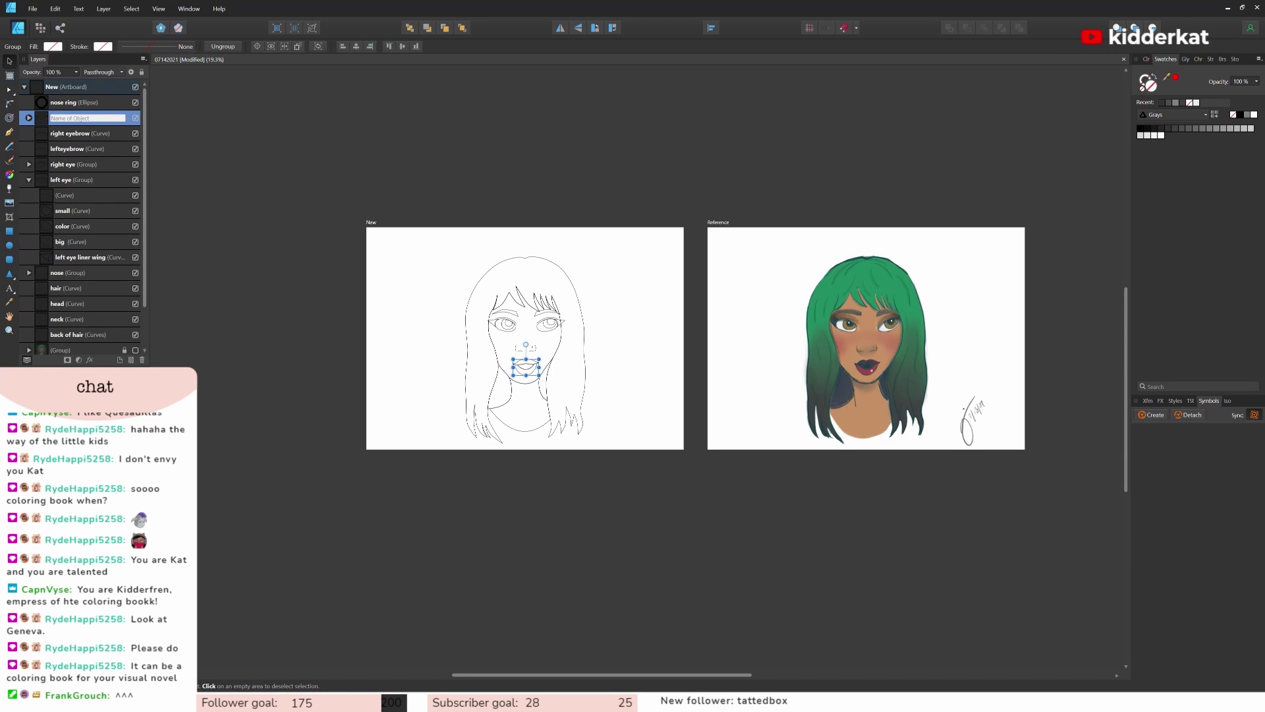
pyautogui.press('Return')
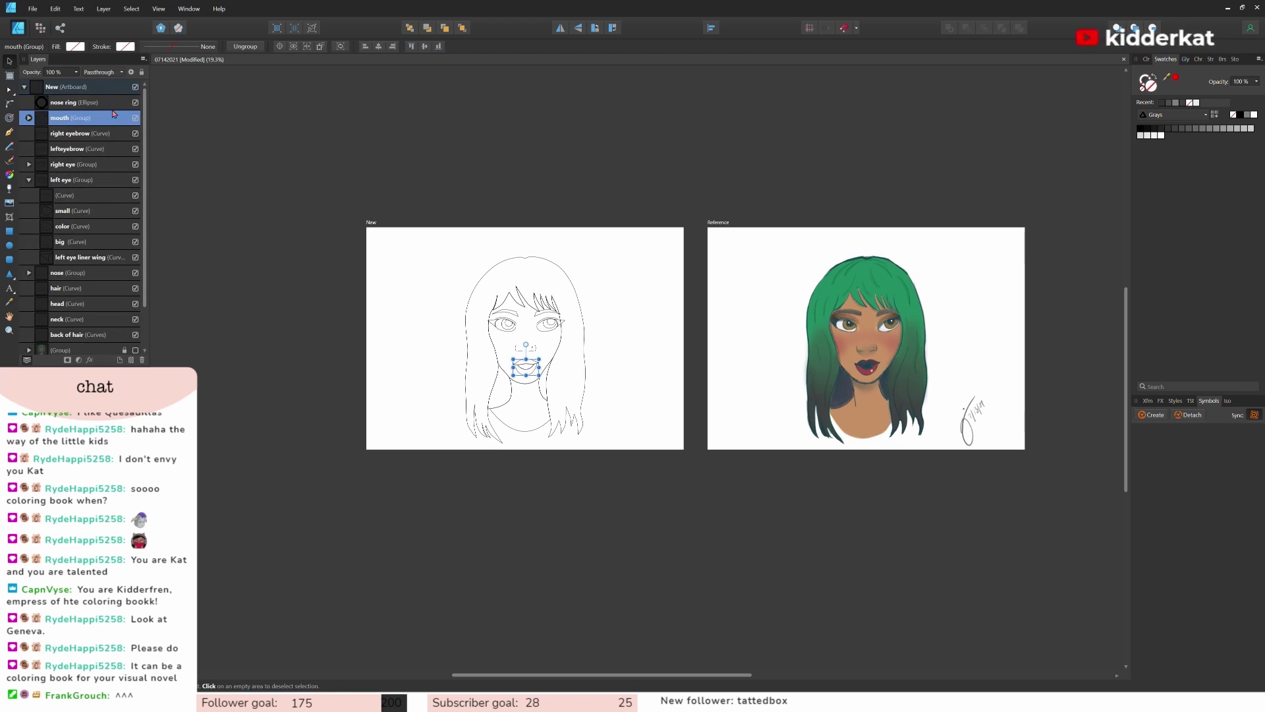
# Step: Group all line-art layers from nose ring down to back of hair into a single group
pyautogui.click(28, 180)
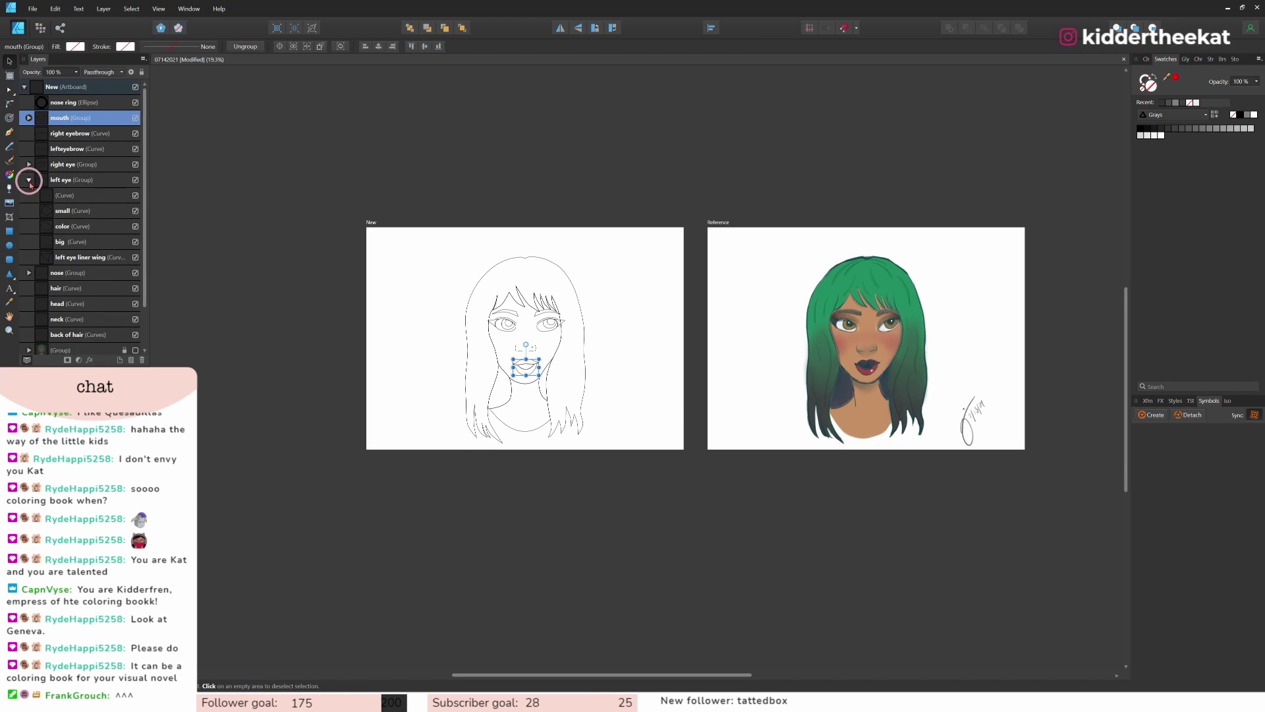
pyautogui.click(81, 196)
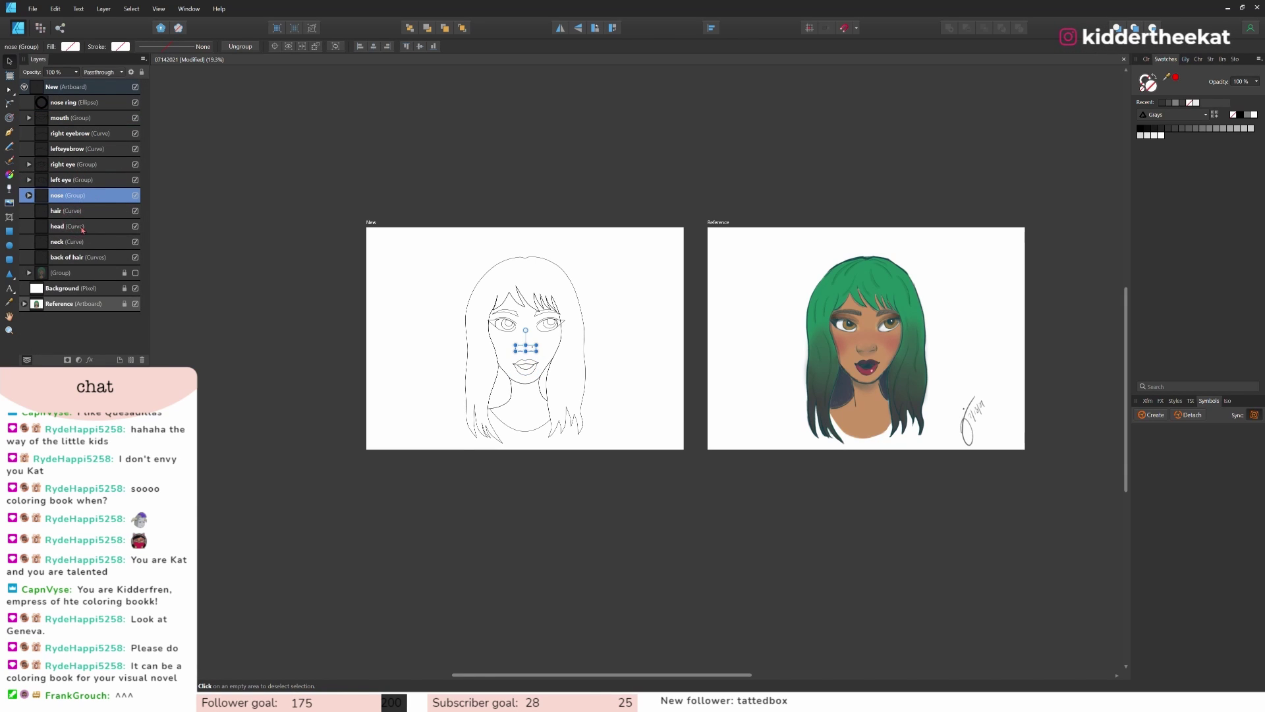
pyautogui.click(69, 102)
pyautogui.keyDown('shift'); pyautogui.click(79, 257); pyautogui.keyUp('shift')
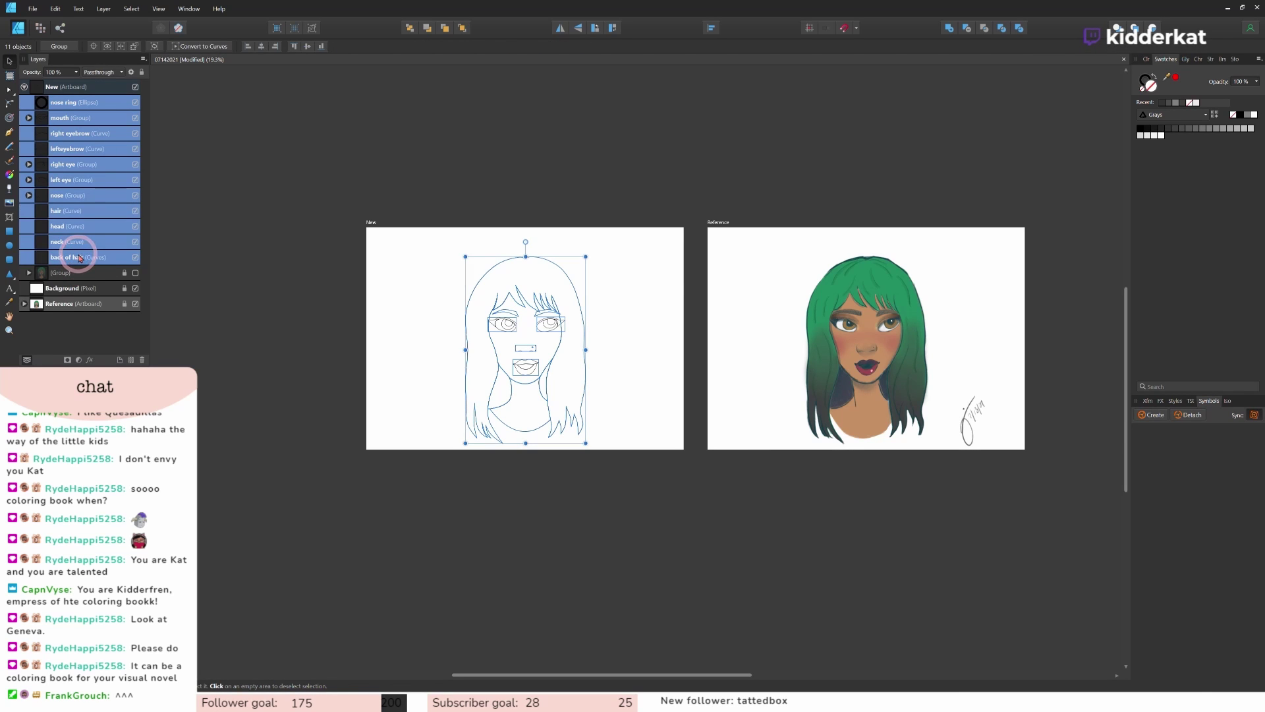
pyautogui.hotkey('ctrl', 'g')
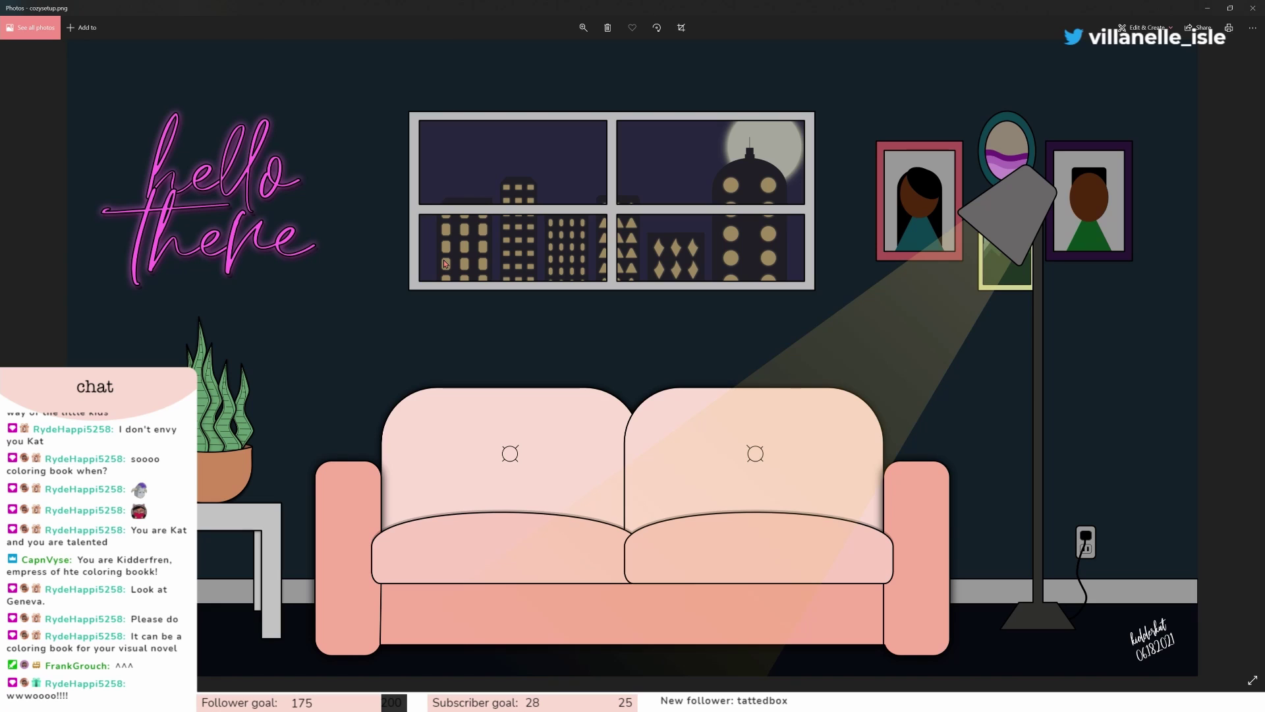
# Step: Leave the Photos viewer for Affinity Designer, name the line-art group Geneva, and select the New artboard
pyautogui.click(1253, 8)
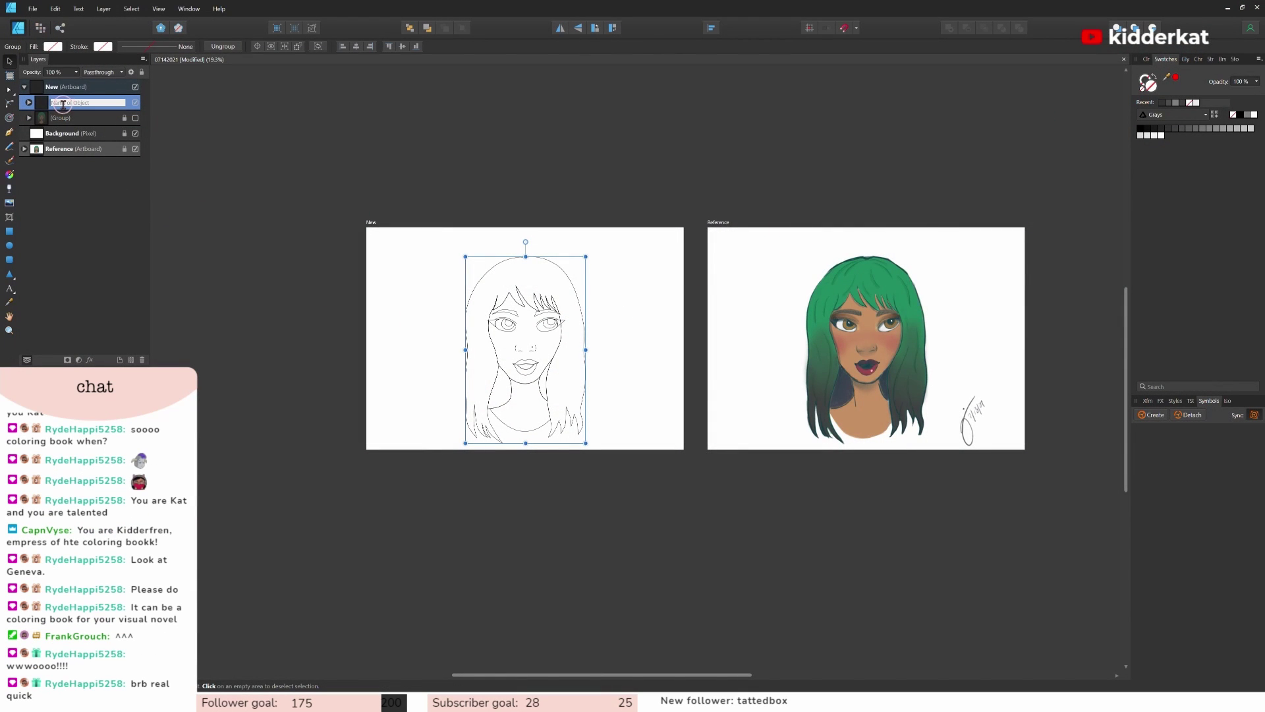
pyautogui.write('c')
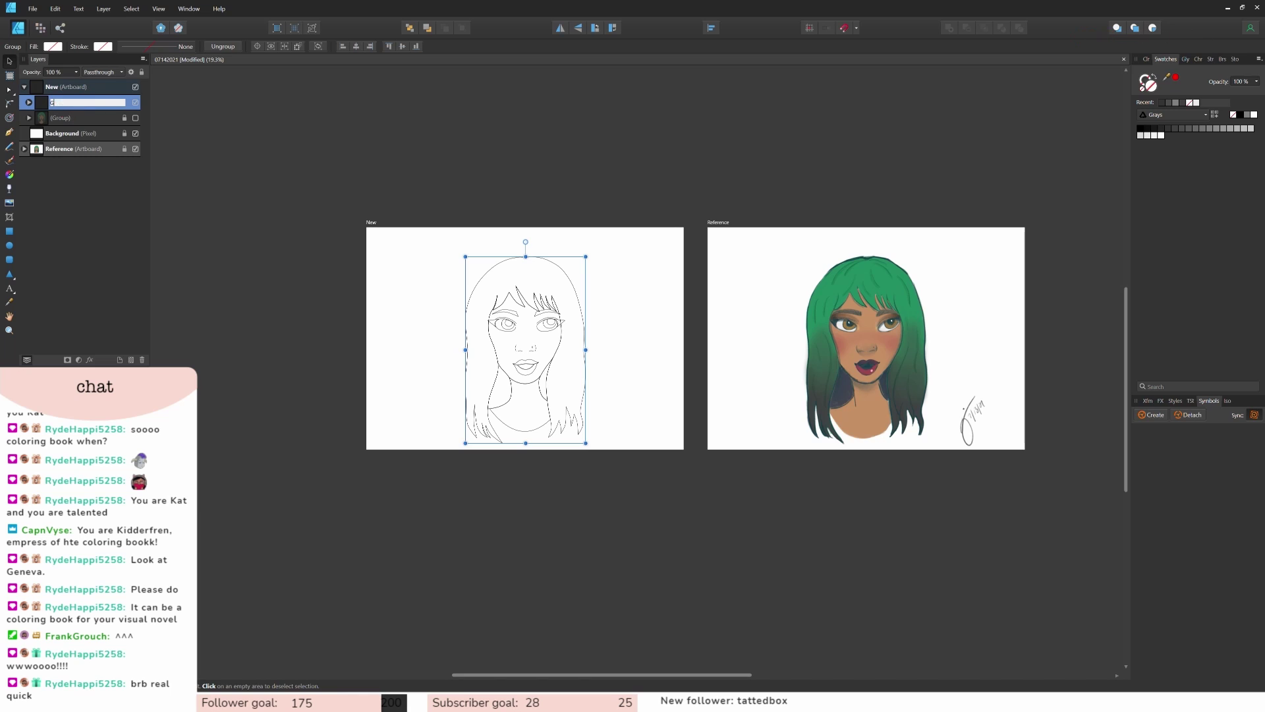
pyautogui.write('eneva')
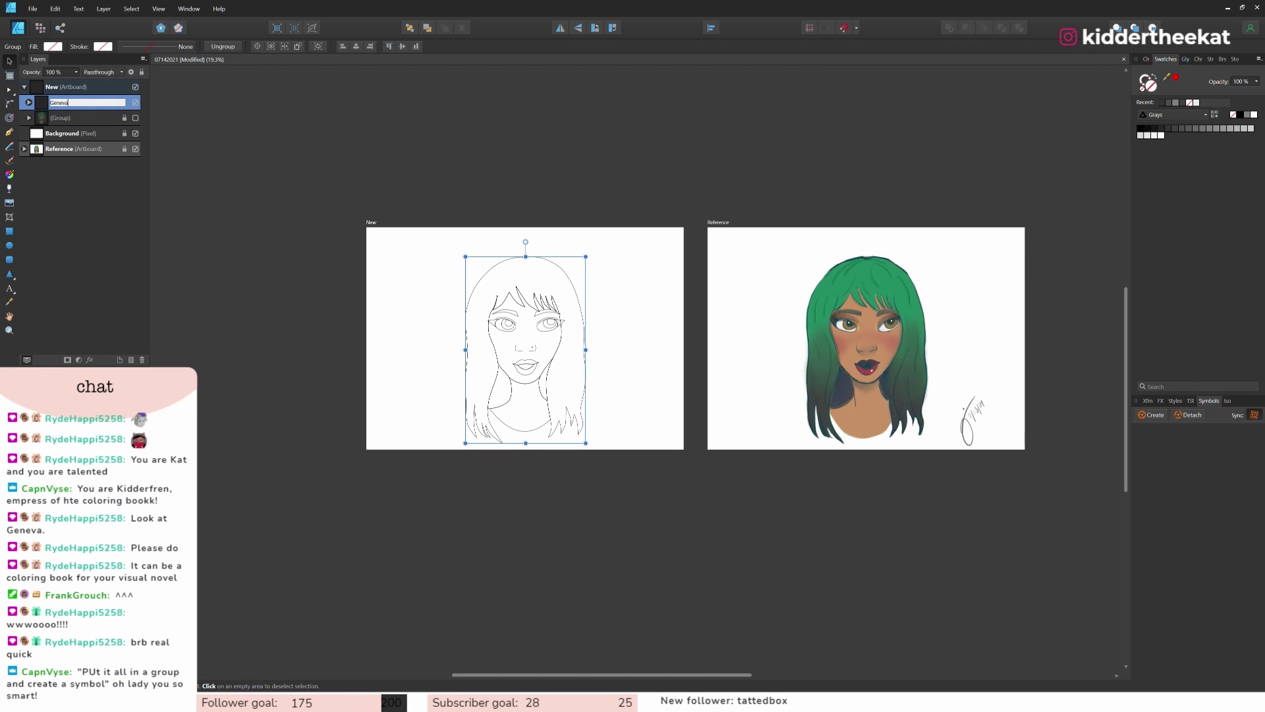
pyautogui.press('Return')
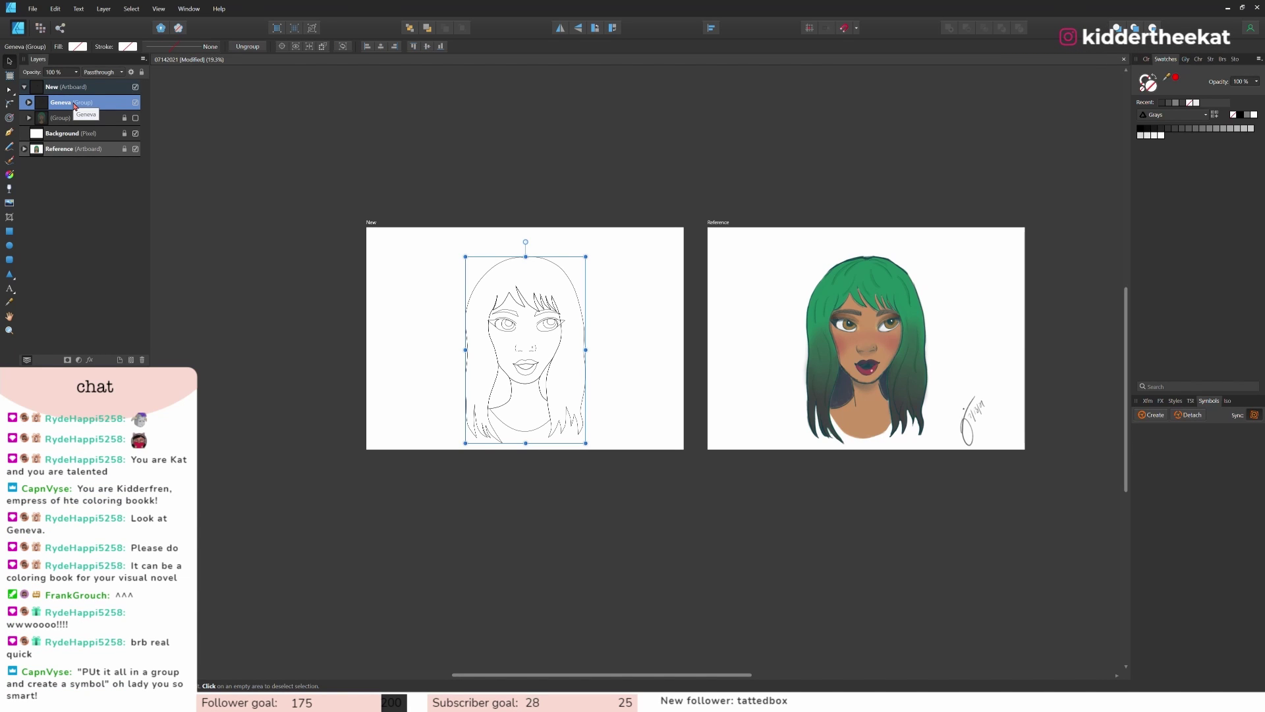
pyautogui.click(349, 135)
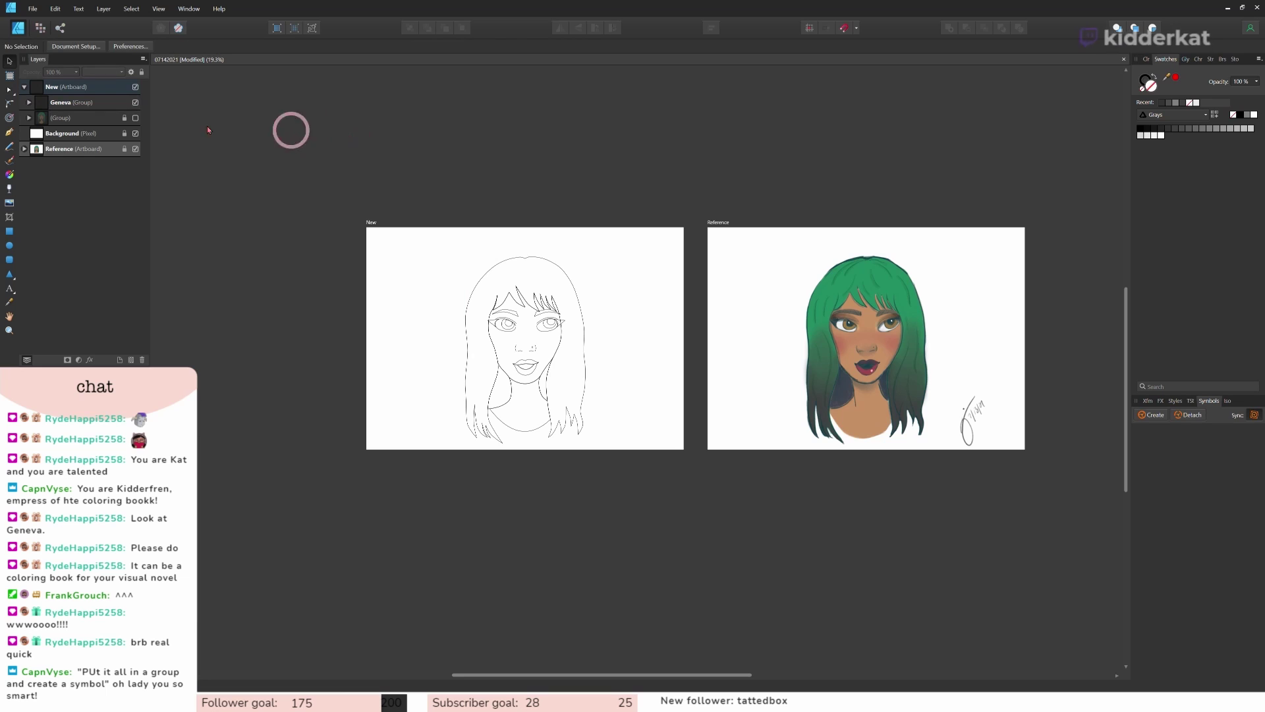
pyautogui.click(74, 90)
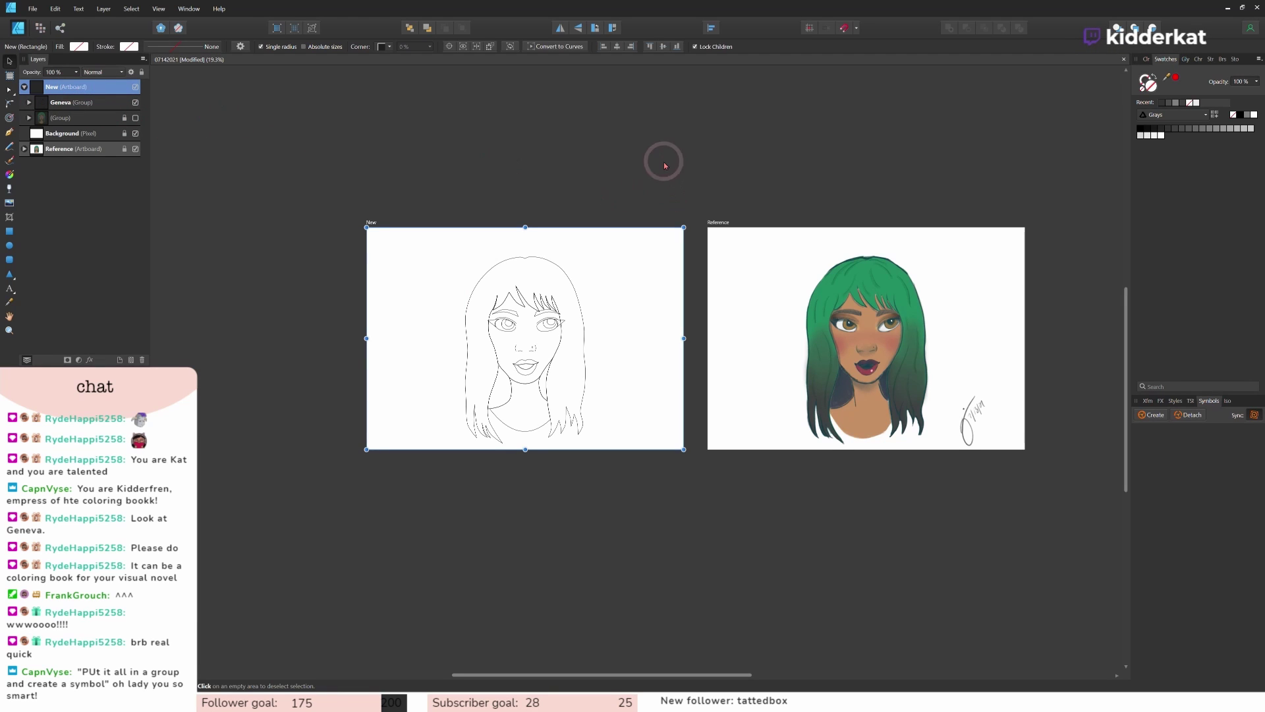
# Step: Create a symbol from the Geneva line-art group
pyautogui.click(61, 104)
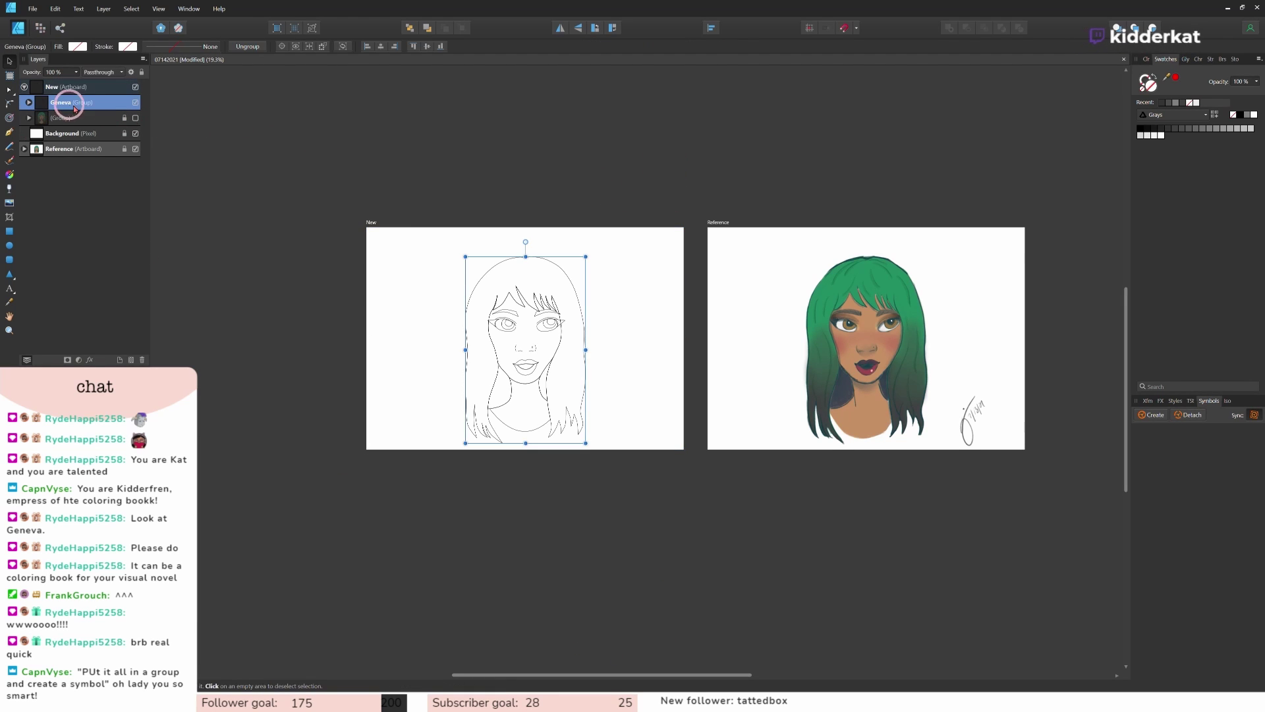
pyautogui.click(1153, 417)
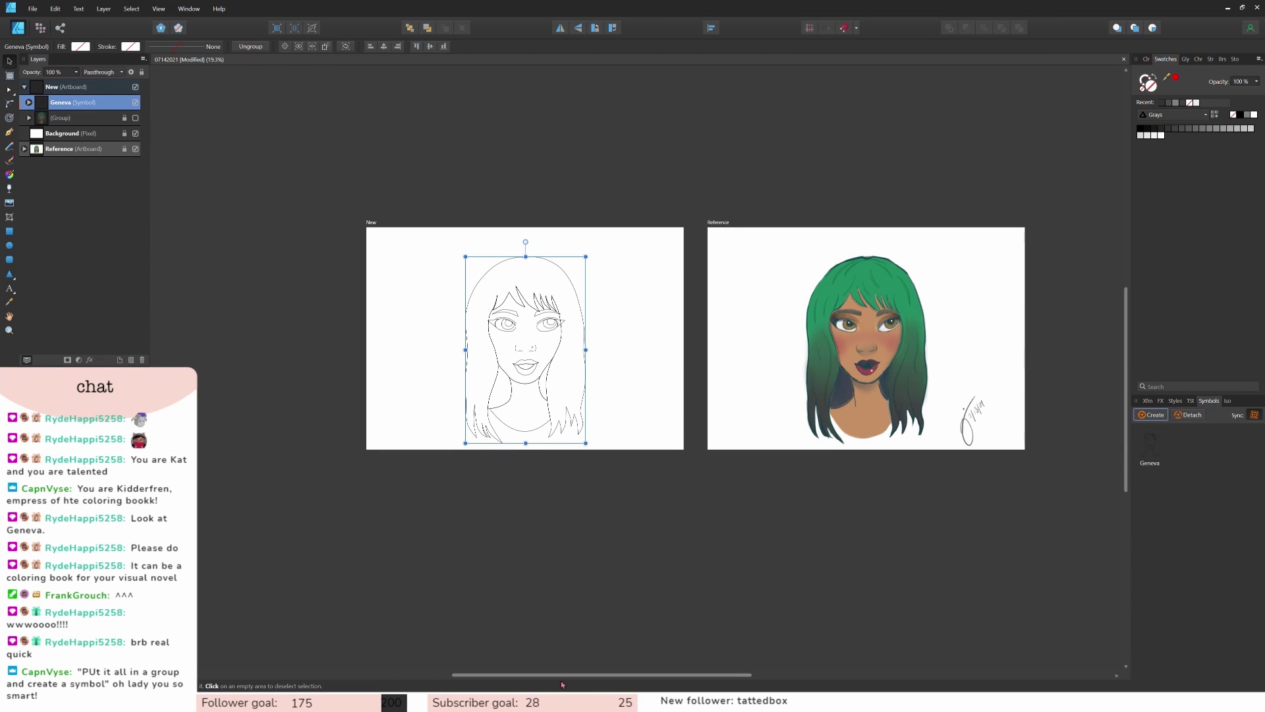
# Step: Insert a new document-sized artboard and place it directly beneath the New artboard
pyautogui.moveTo(573, 676); pyautogui.dragTo(619, 676)
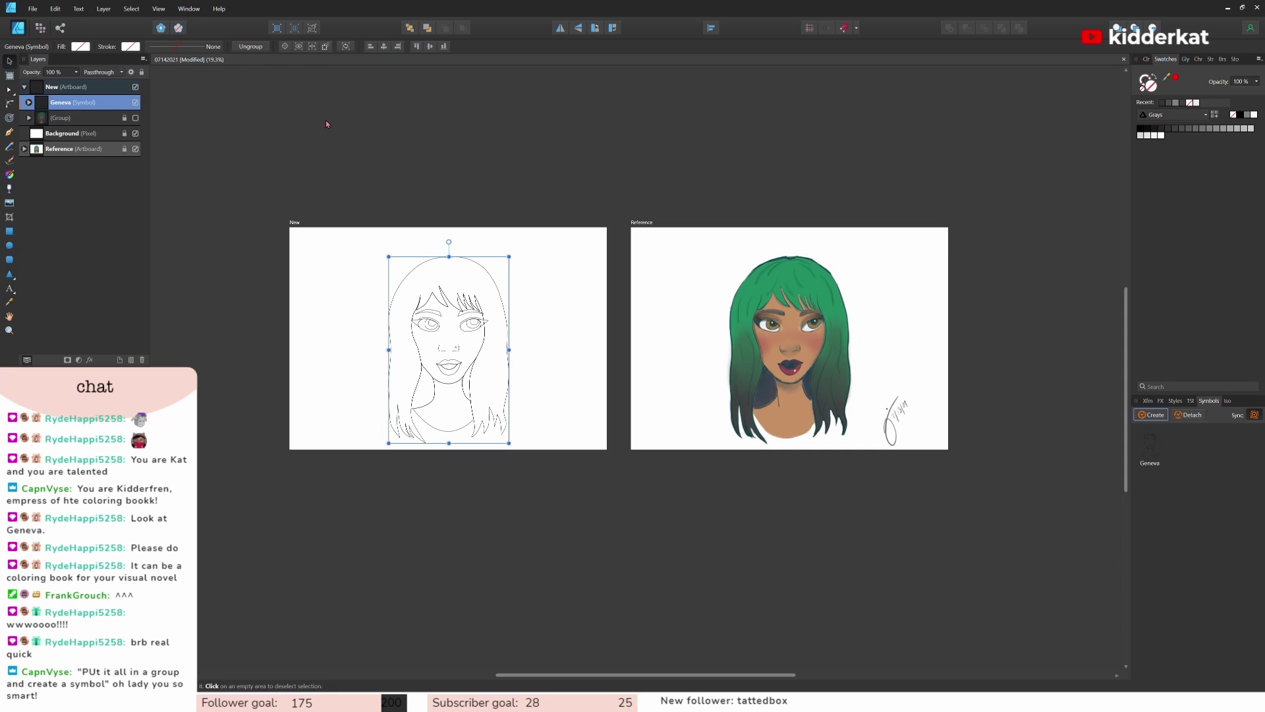
pyautogui.click(9, 76)
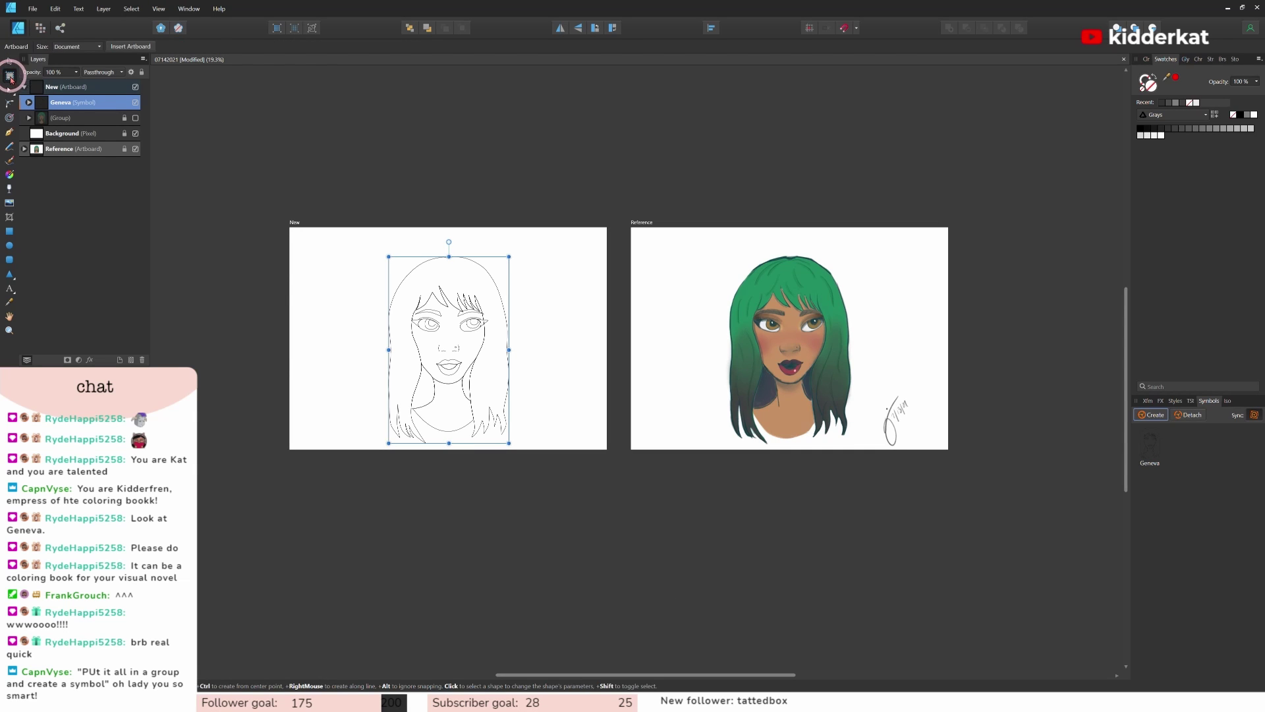
pyautogui.click(130, 47)
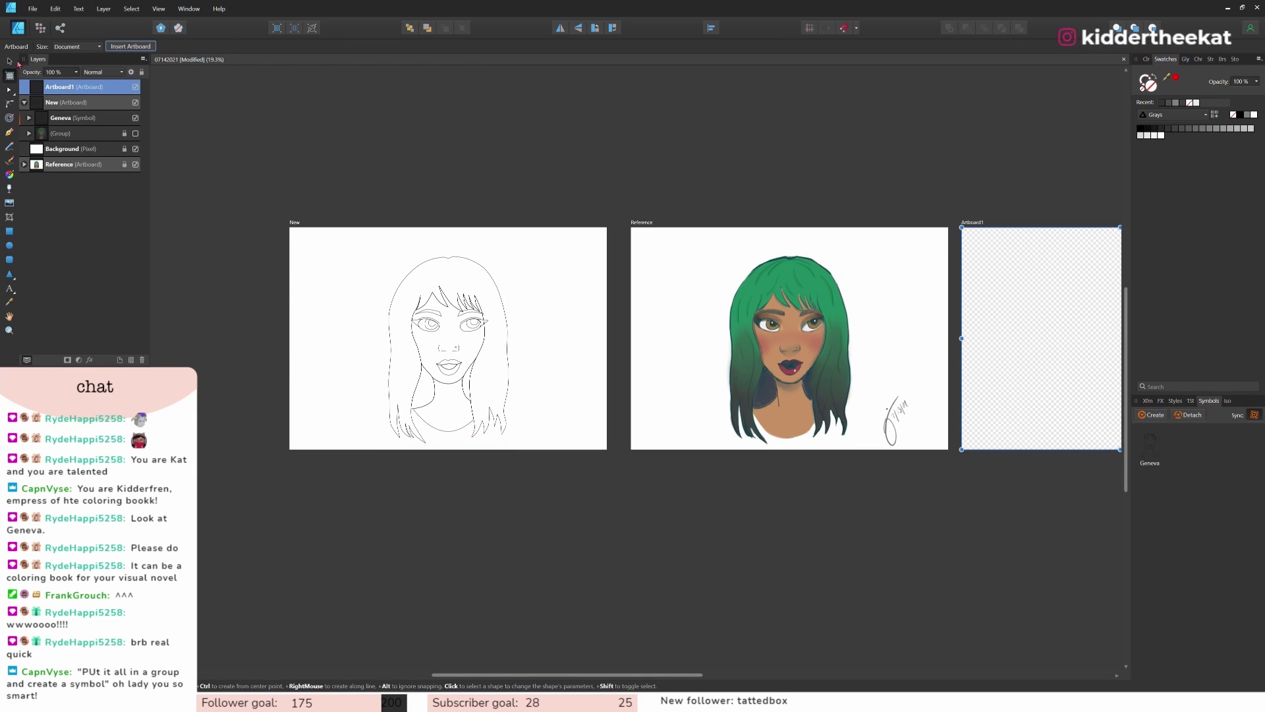
pyautogui.press('v')
pyautogui.moveTo(1032, 439); pyautogui.dragTo(406, 616)
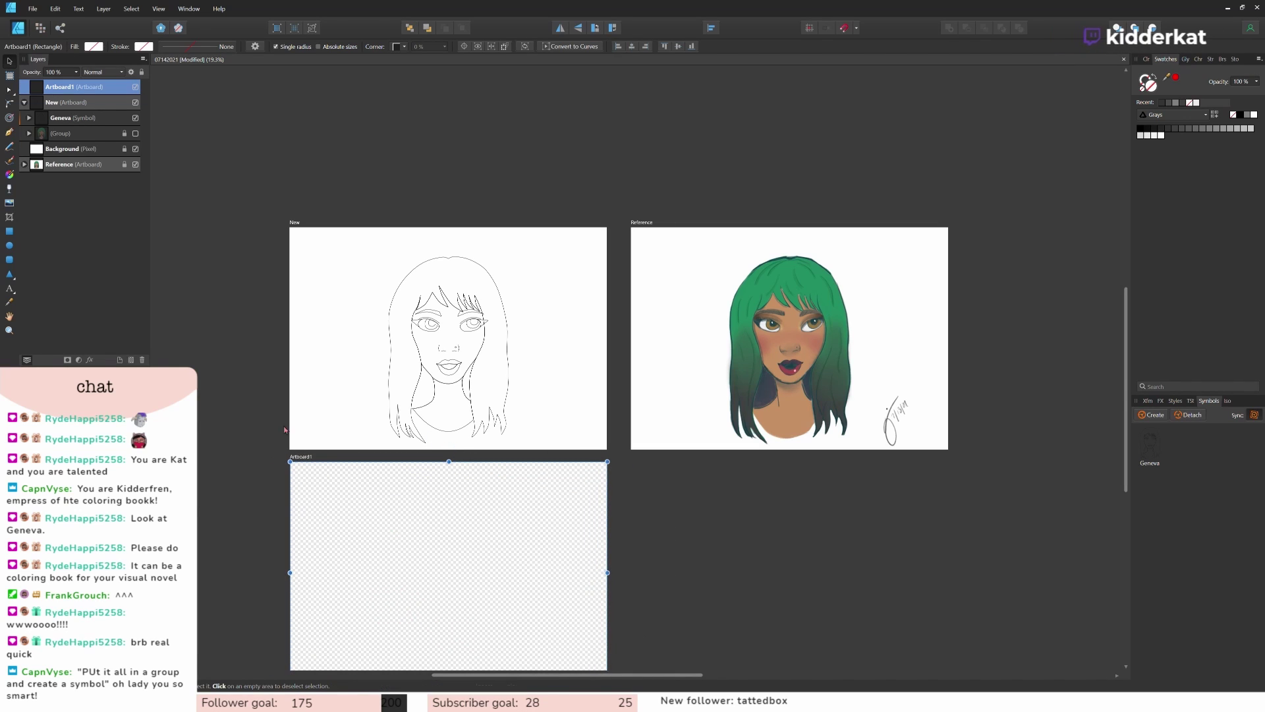
# Step: Rename the newly inserted artboard as Outline
pyautogui.doubleClick(71, 88)
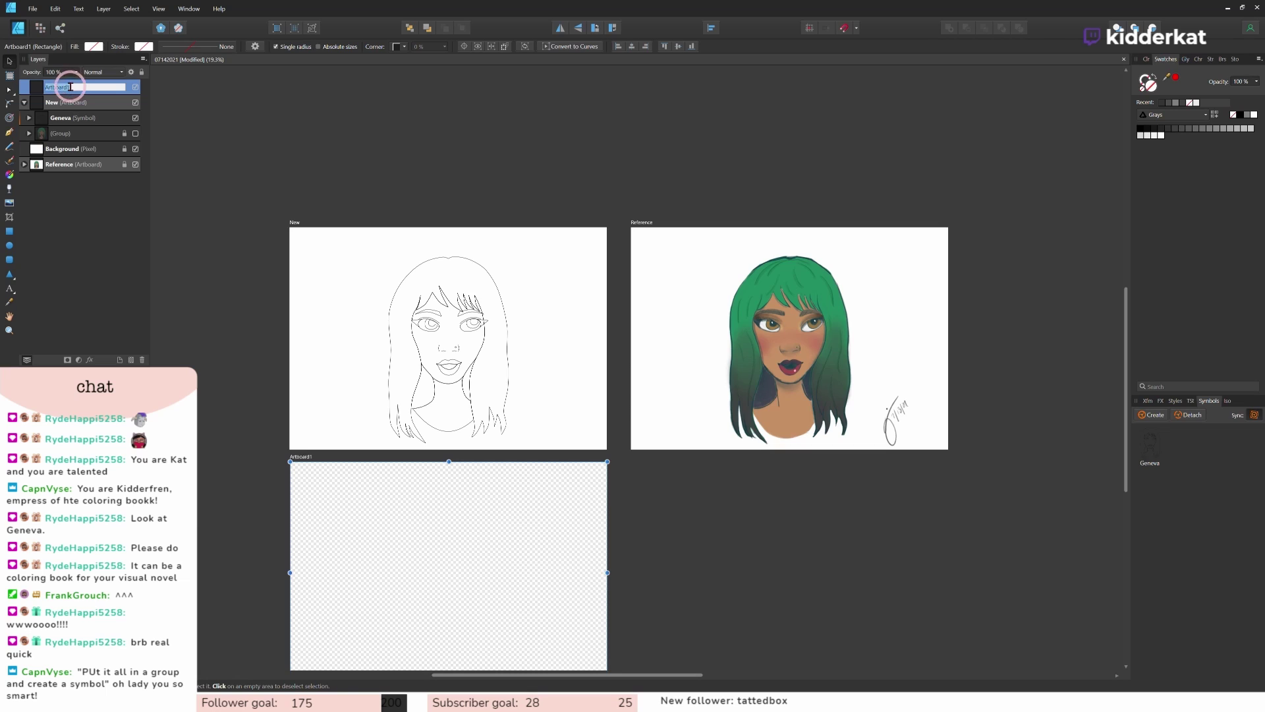
pyautogui.write('Gutline')
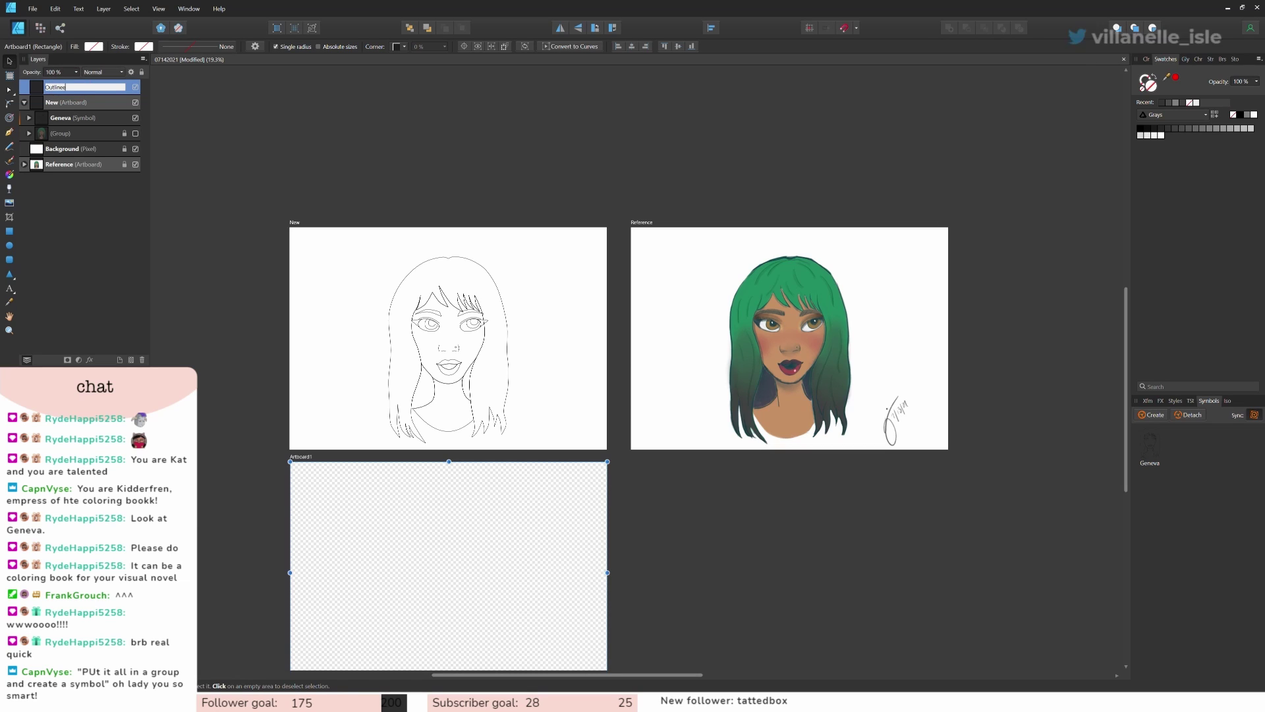
pyautogui.press('Return')
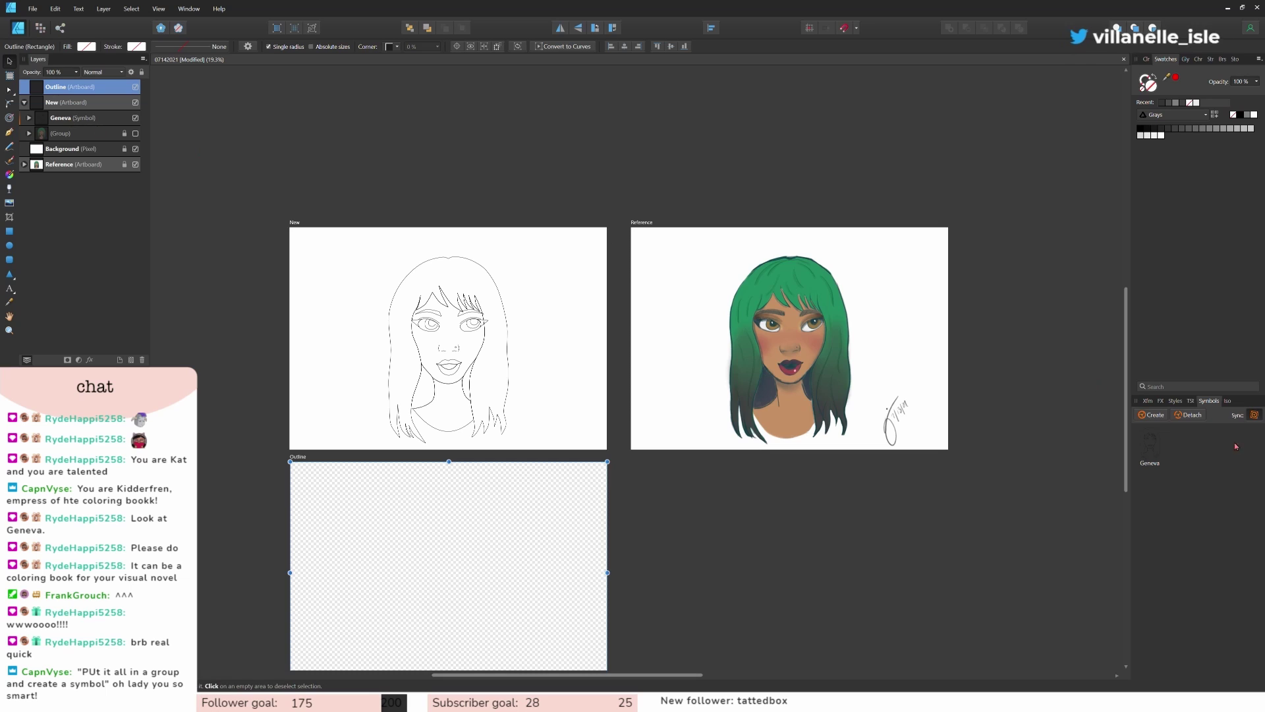
pyautogui.click(1163, 448)
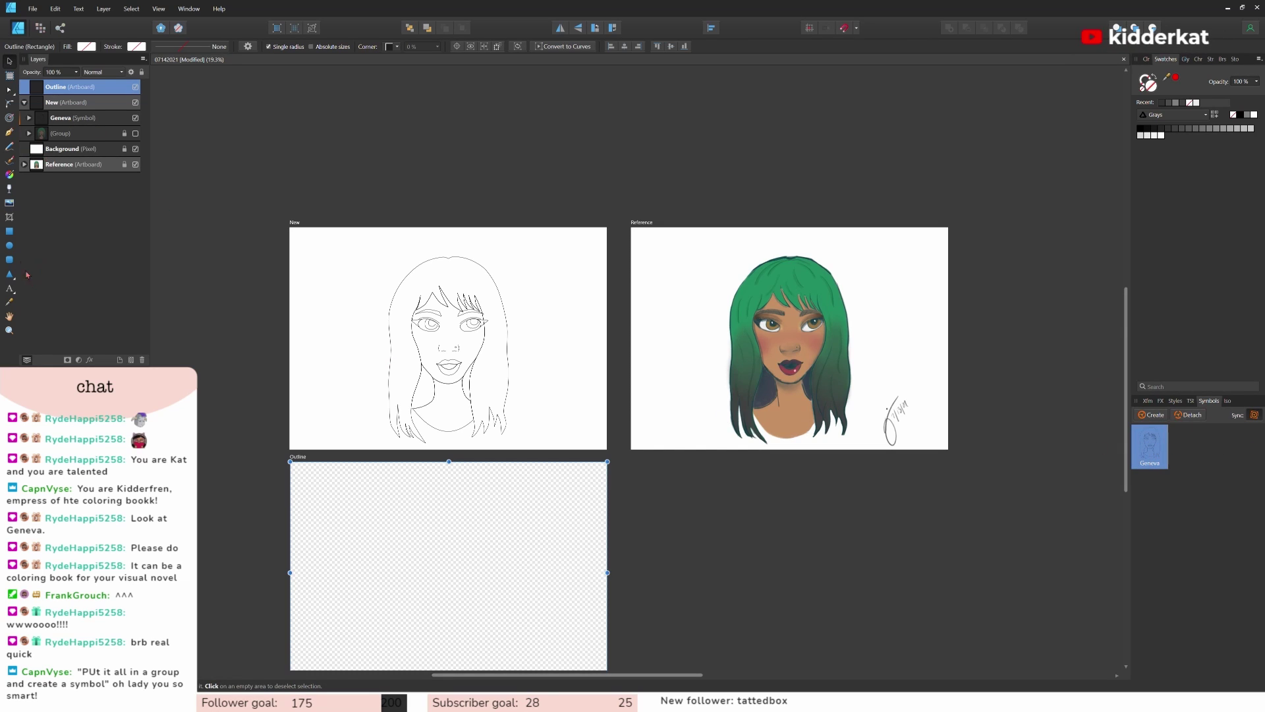
# Step: Draw a rectangle that covers the whole Outline artboard, fitted to its edges
pyautogui.press('m')
pyautogui.moveTo(305, 471)
pyautogui.mouseDown()
pyautogui.moveTo(615, 659)
pyautogui.moveTo(608, 618)
pyautogui.mouseUp()
pyautogui.moveTo(304, 405); pyautogui.dragTo(290, 396)
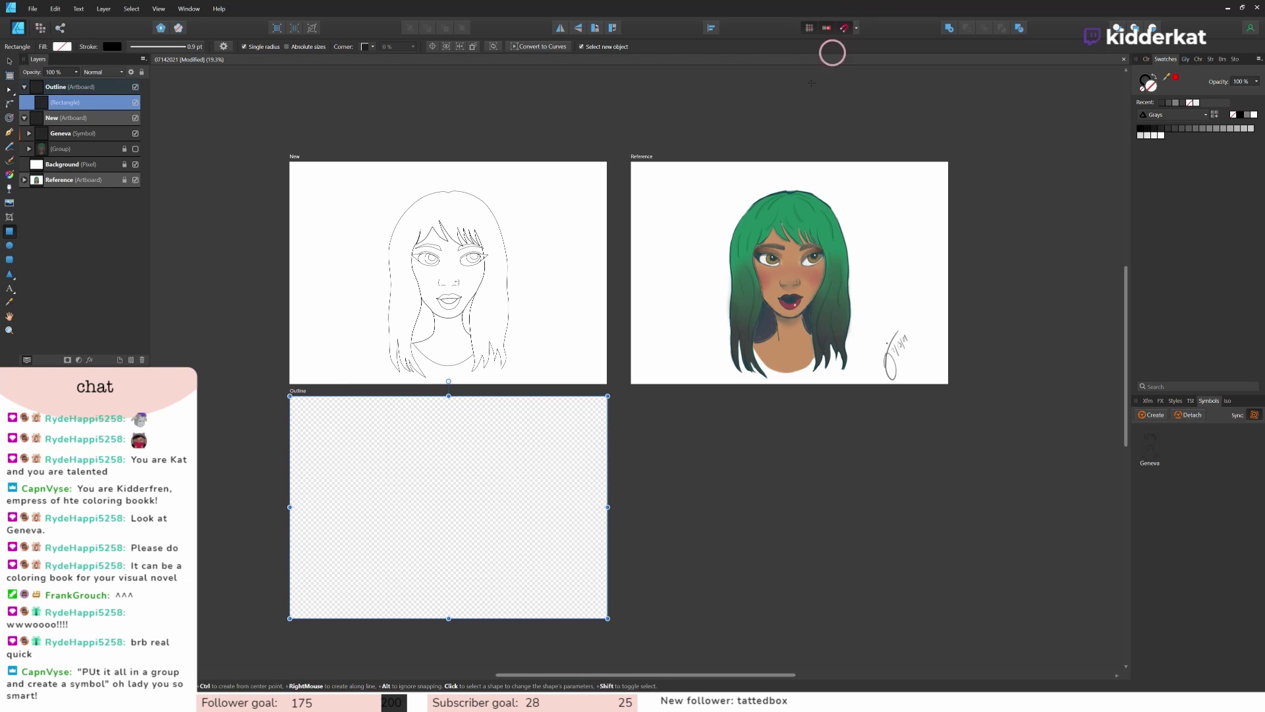
pyautogui.moveTo(291, 508); pyautogui.dragTo(291, 509)
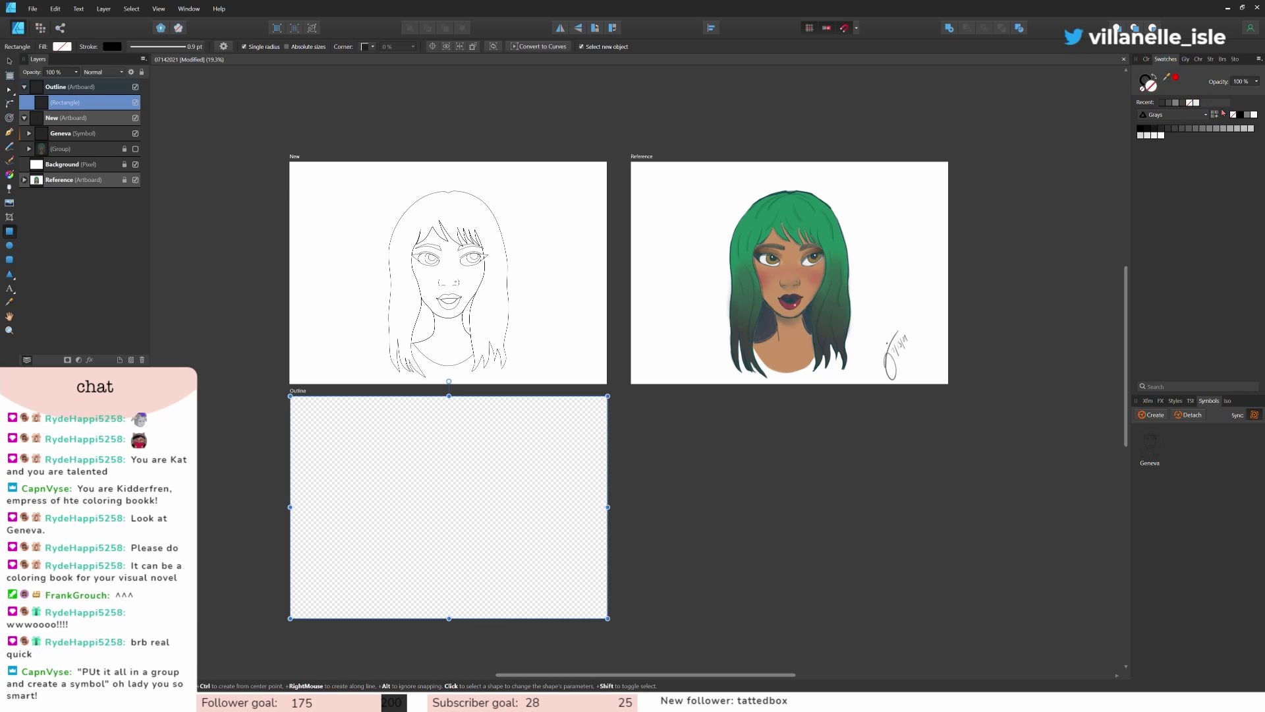
# Step: Give the Outline artboard's rectangle a white fill and no stroke
pyautogui.click(1255, 116)
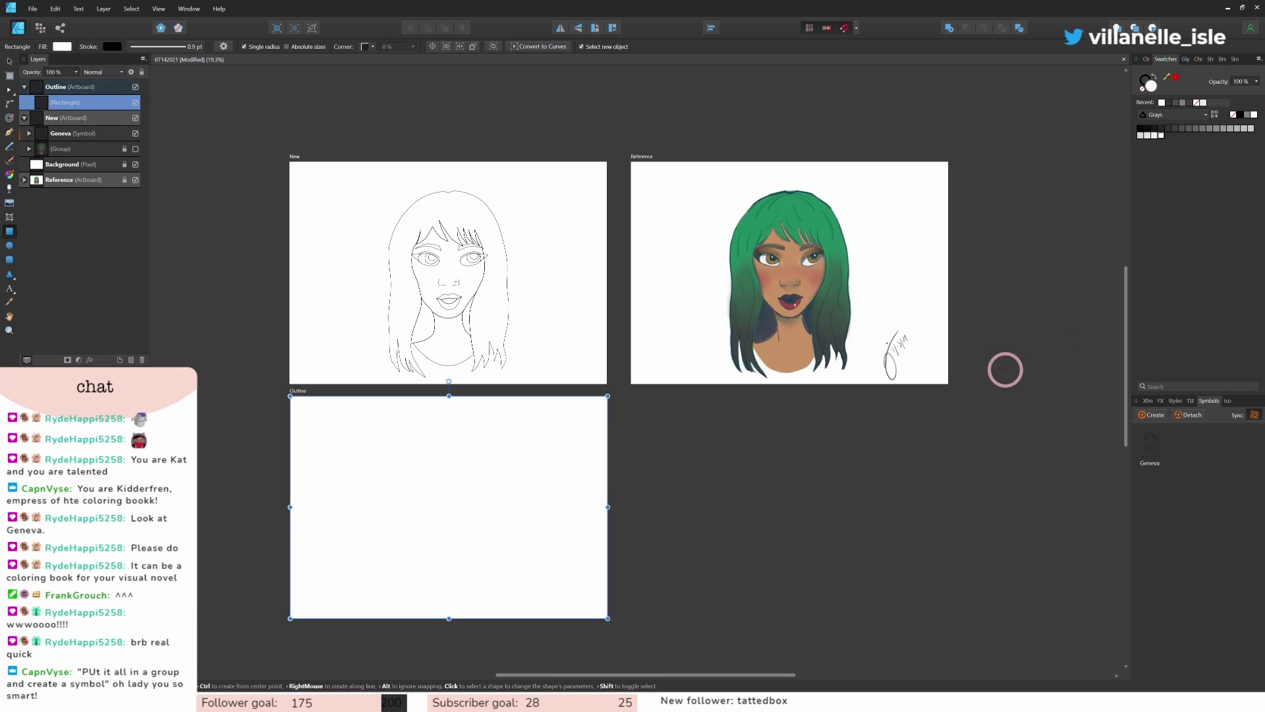
pyautogui.click(1145, 93)
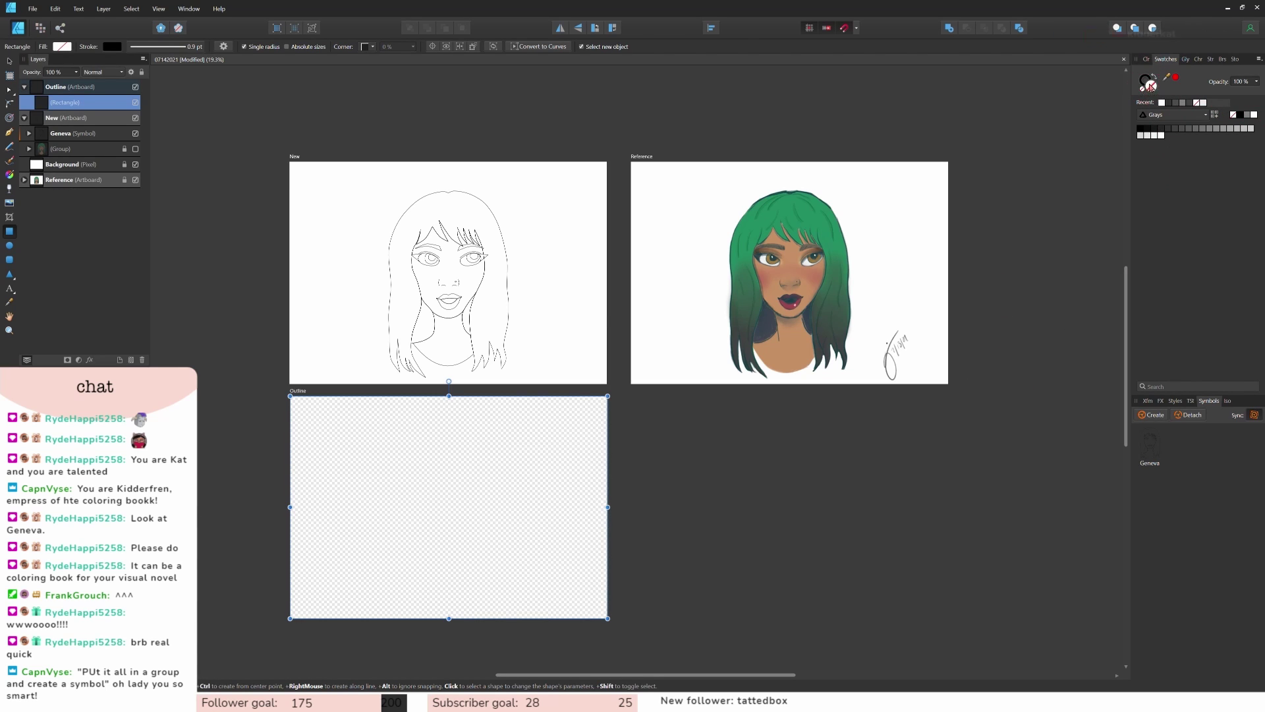
pyautogui.click(1254, 115)
pyautogui.click(1143, 79)
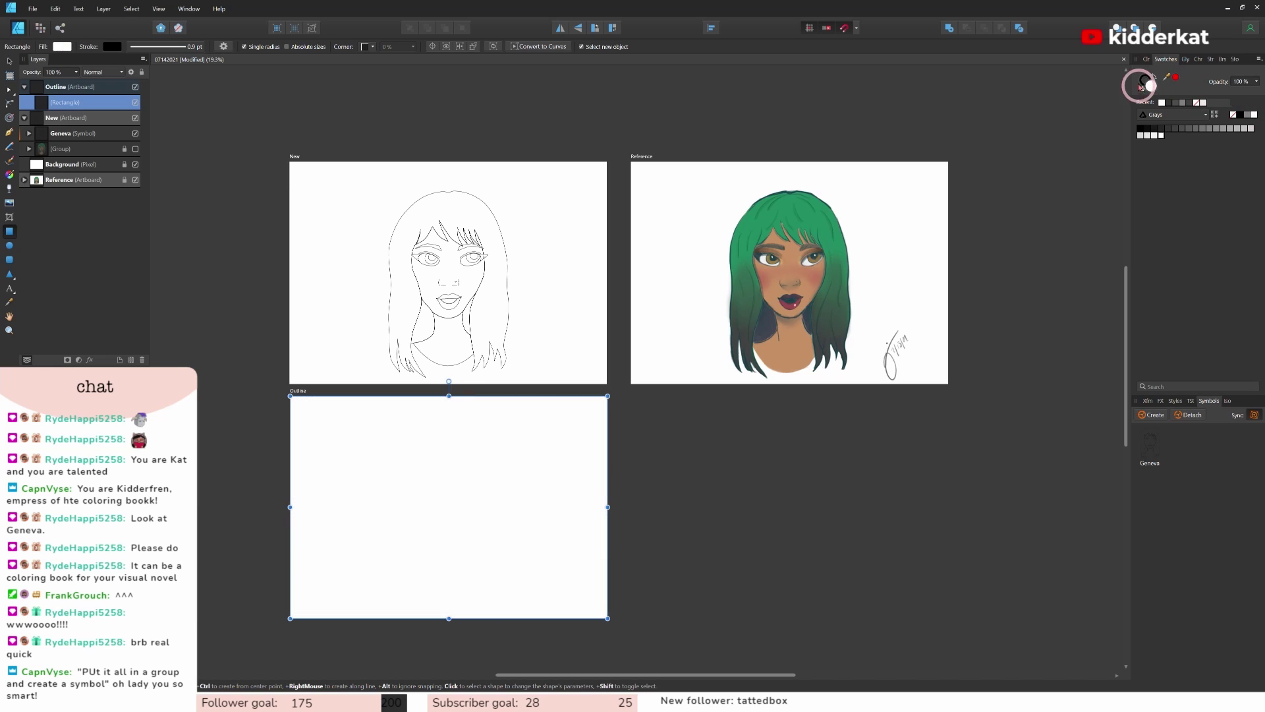
pyautogui.click(1144, 92)
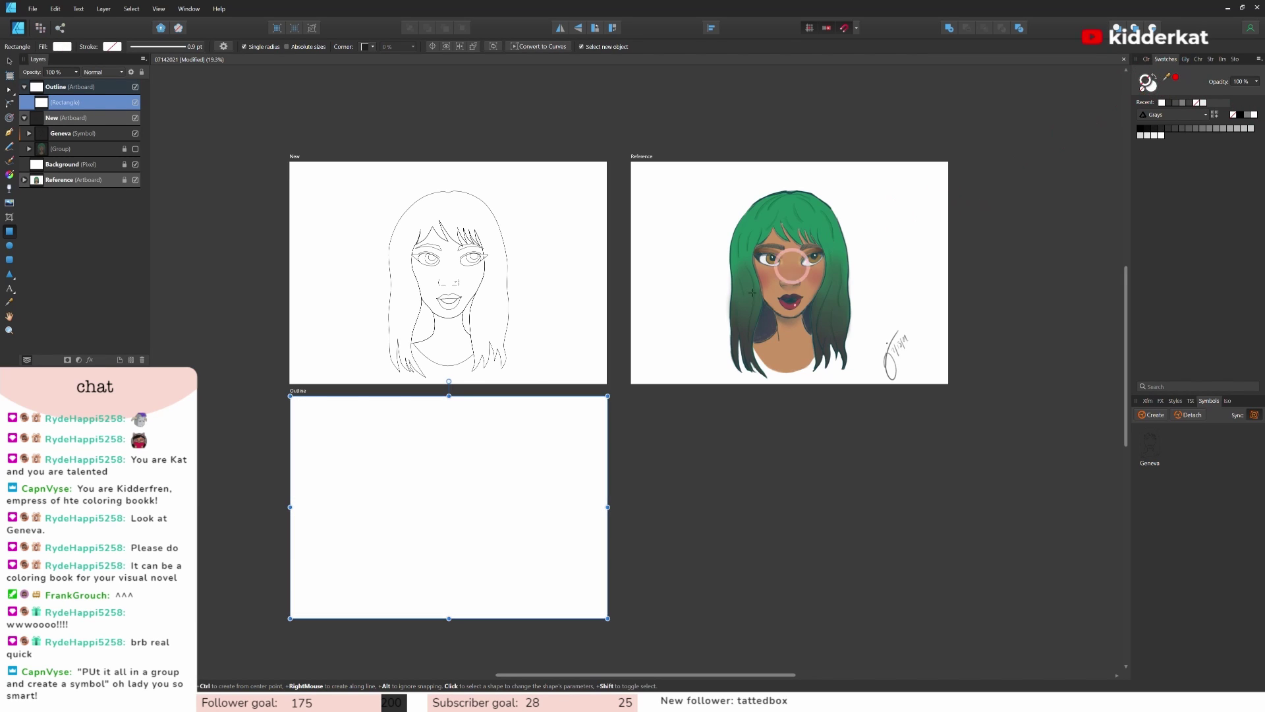
# Step: Place an instance of the Geneva symbol in the centre of the Outline artboard
pyautogui.press('v')
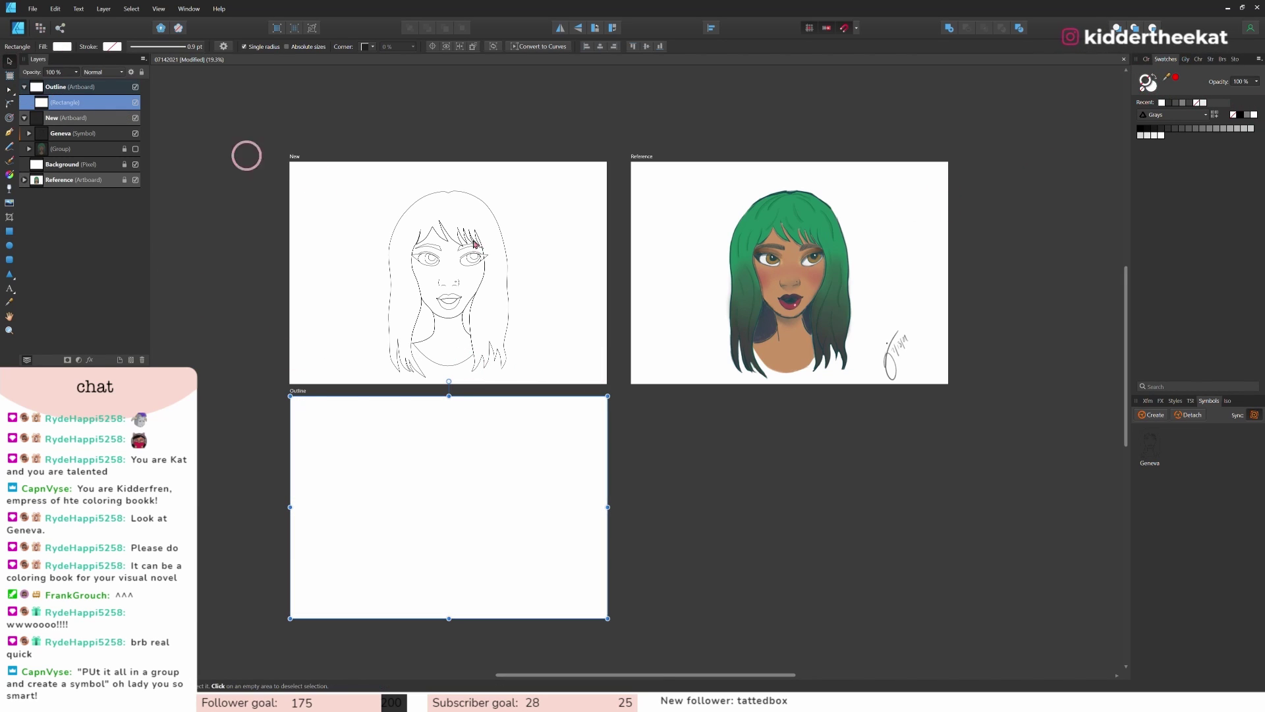
pyautogui.click(1148, 455)
pyautogui.moveTo(1150, 450); pyautogui.dragTo(446, 522)
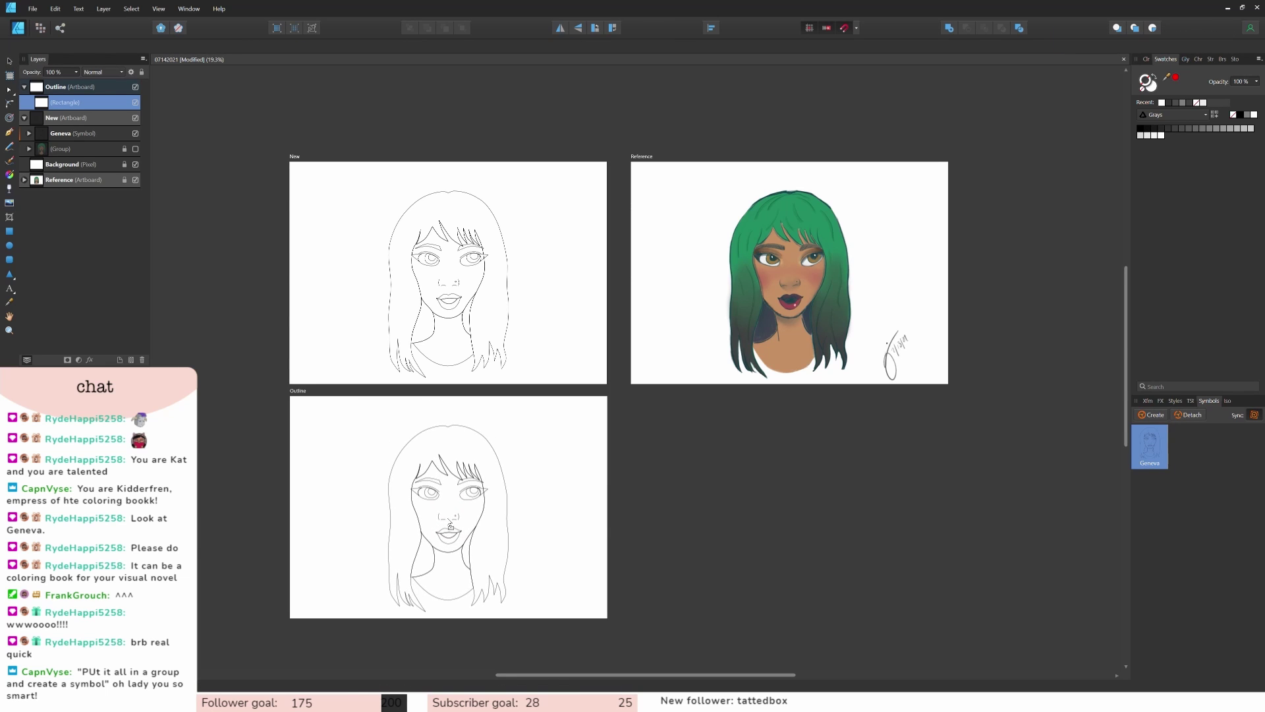
# Step: Try moving the outer node of the right eye liner wing inside the Outline artboard's Geneva symbol, and undo the move
pyautogui.scroll(4, 560, 459)
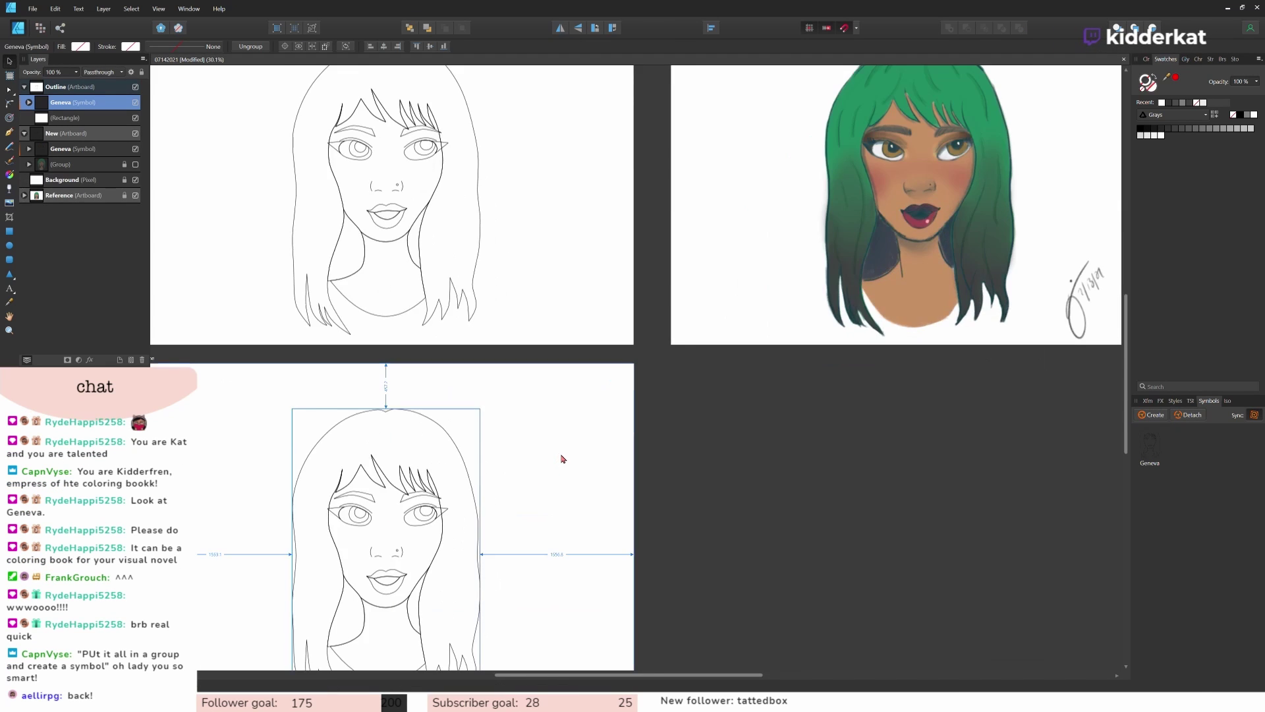
pyautogui.scroll(2, 564, 455)
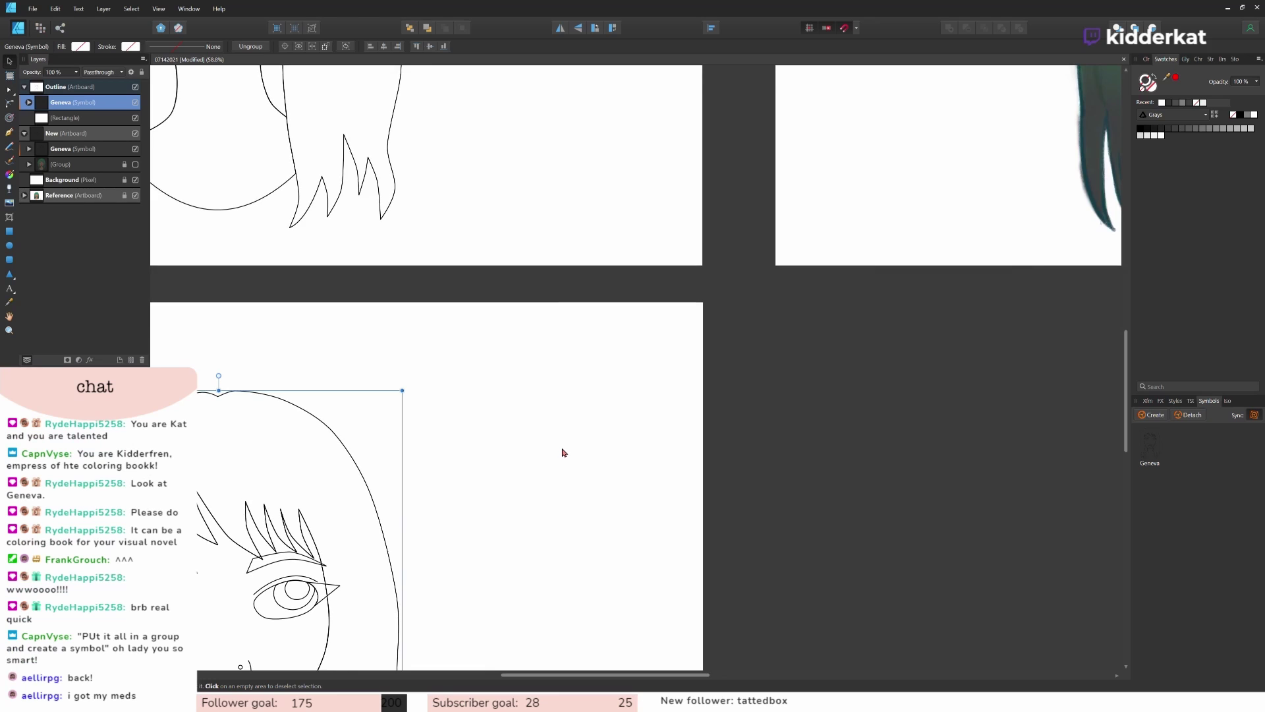
pyautogui.scroll(-2, 565, 456)
pyautogui.scroll(-1, 565, 458)
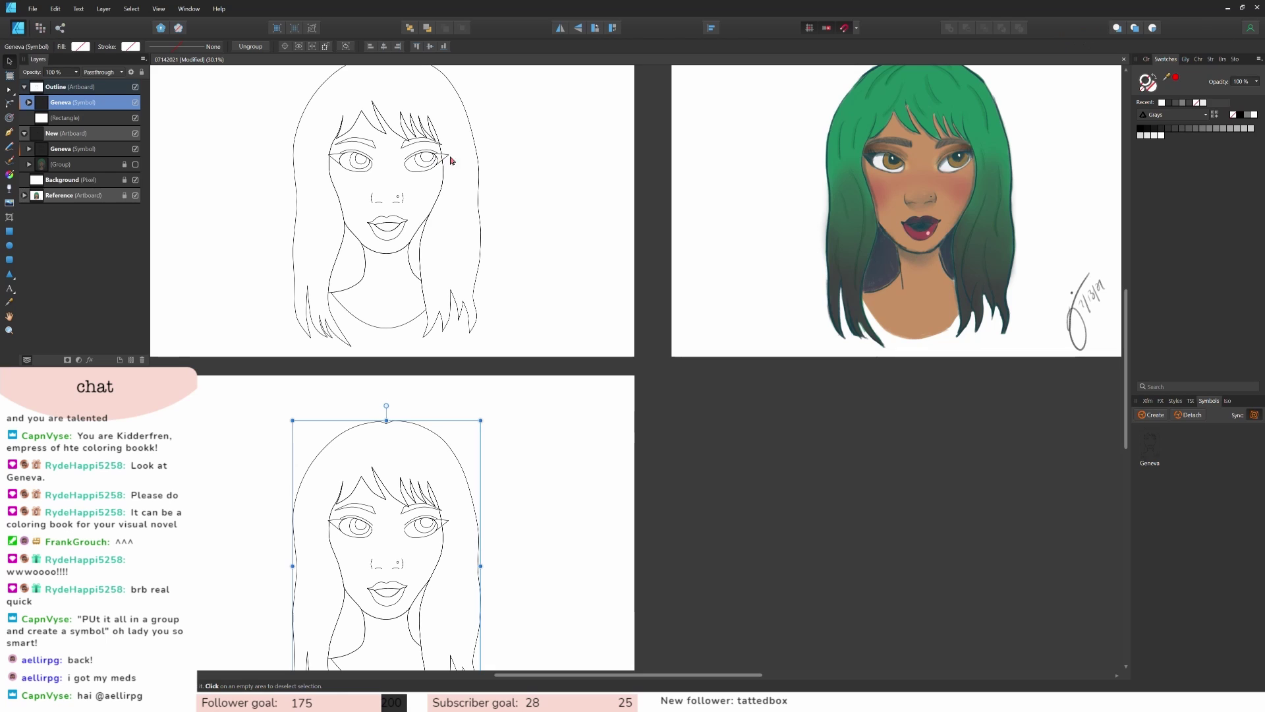
pyautogui.click(28, 103)
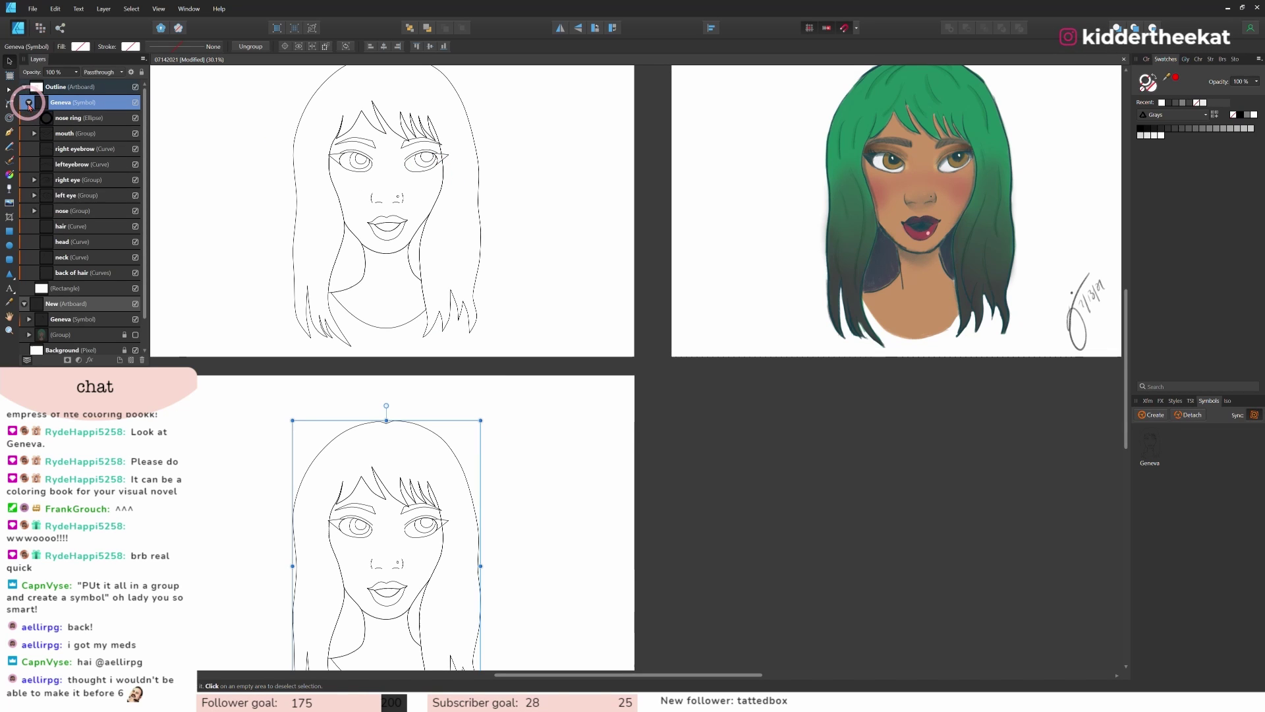
pyautogui.click(34, 180)
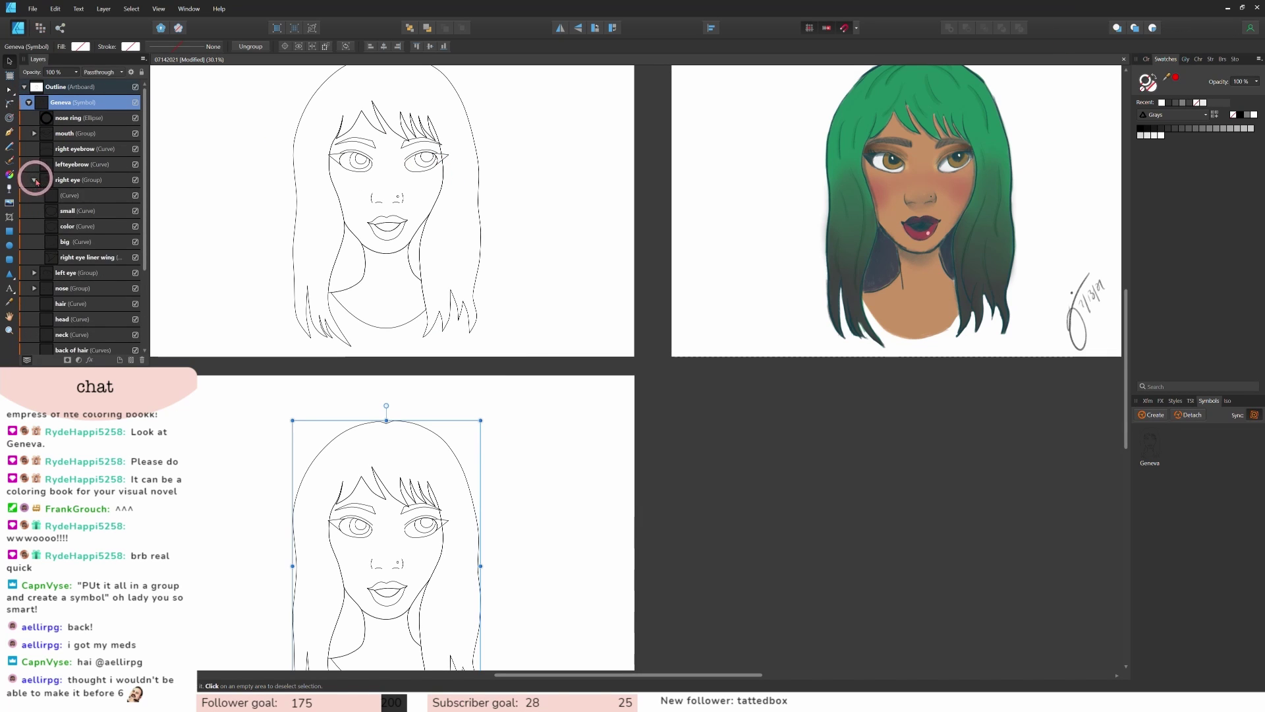
pyautogui.click(79, 256)
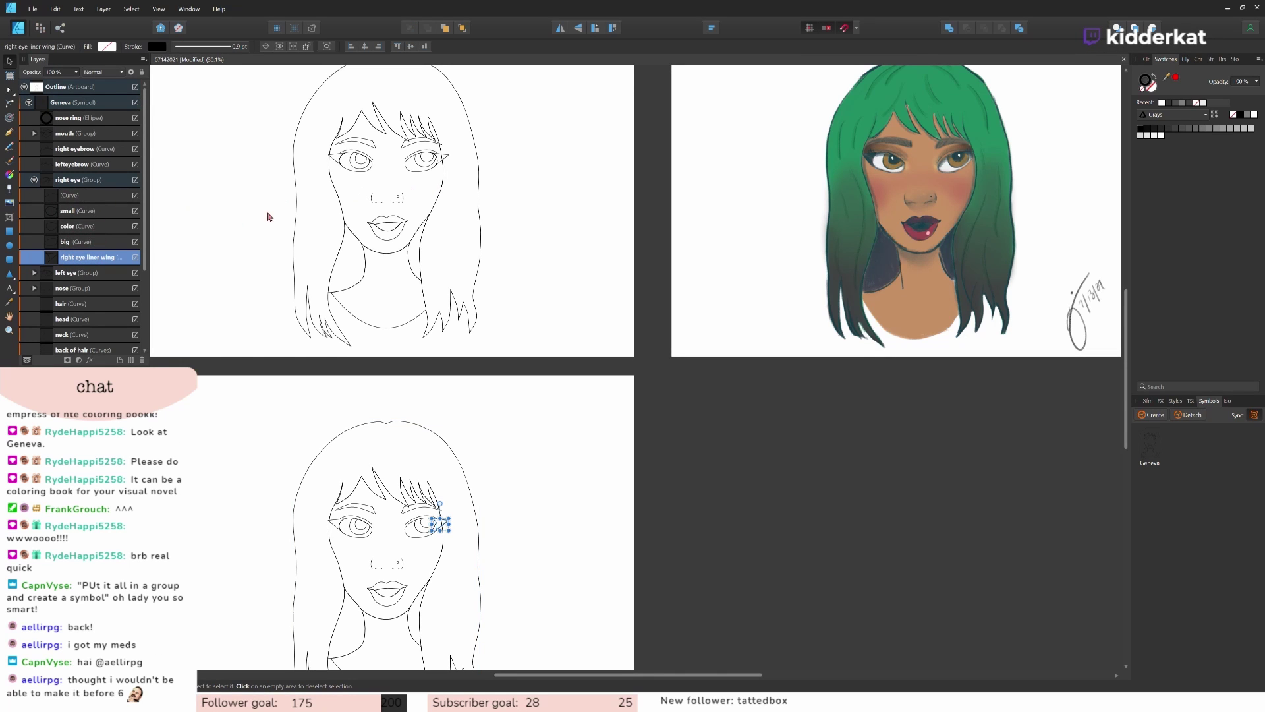
pyautogui.click(9, 88)
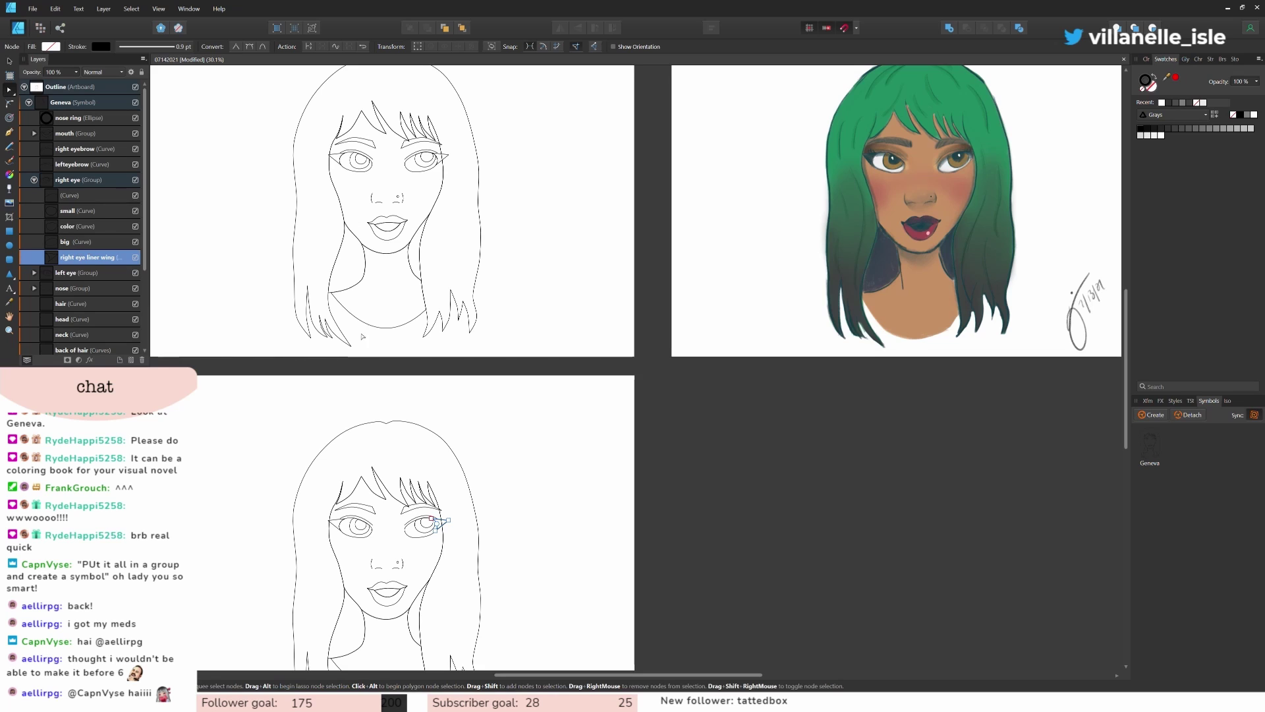
pyautogui.scroll(-2, 465, 482)
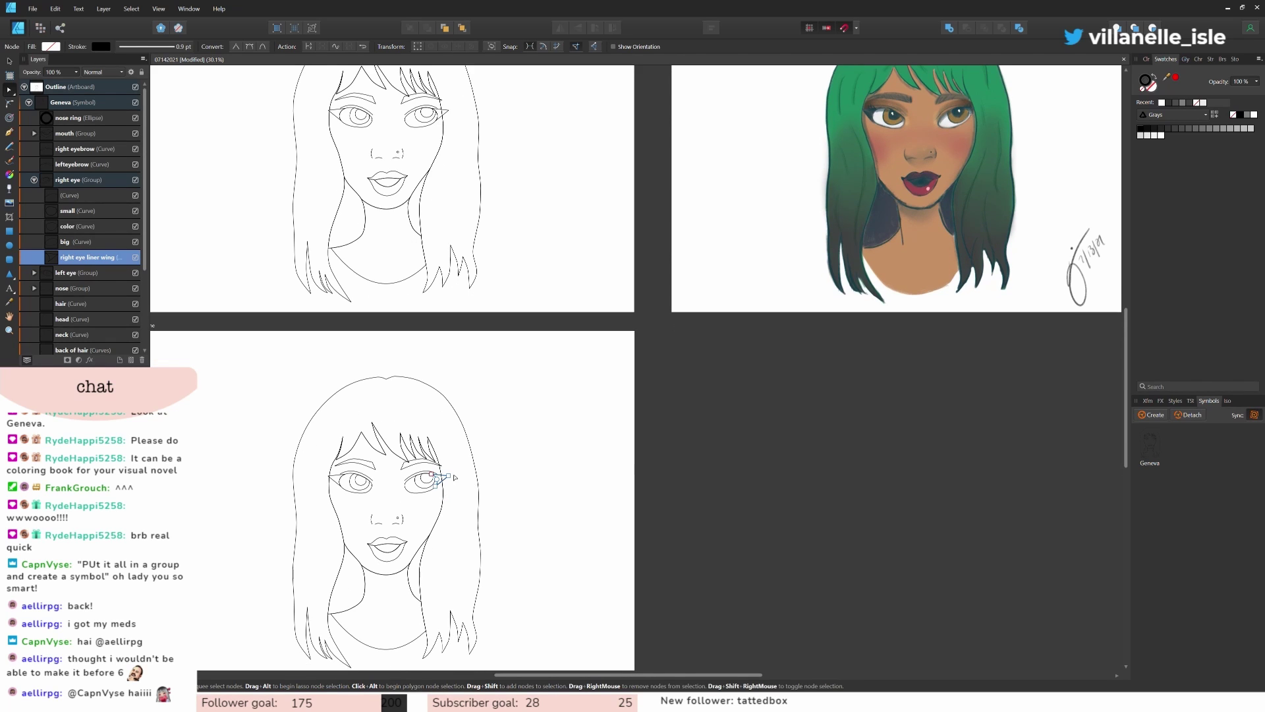
pyautogui.moveTo(449, 475)
pyautogui.mouseDown()
pyautogui.moveTo(606, 467)
pyautogui.moveTo(593, 398)
pyautogui.moveTo(587, 536)
pyautogui.moveTo(353, 551)
pyautogui.moveTo(508, 492)
pyautogui.moveTo(365, 531)
pyautogui.moveTo(409, 568)
pyautogui.moveTo(339, 425)
pyautogui.moveTo(514, 543)
pyautogui.moveTo(517, 565)
pyautogui.moveTo(511, 460)
pyautogui.moveTo(458, 476)
pyautogui.mouseUp()
pyautogui.hotkey('ctrl', 'z')
pyautogui.click(576, 484)
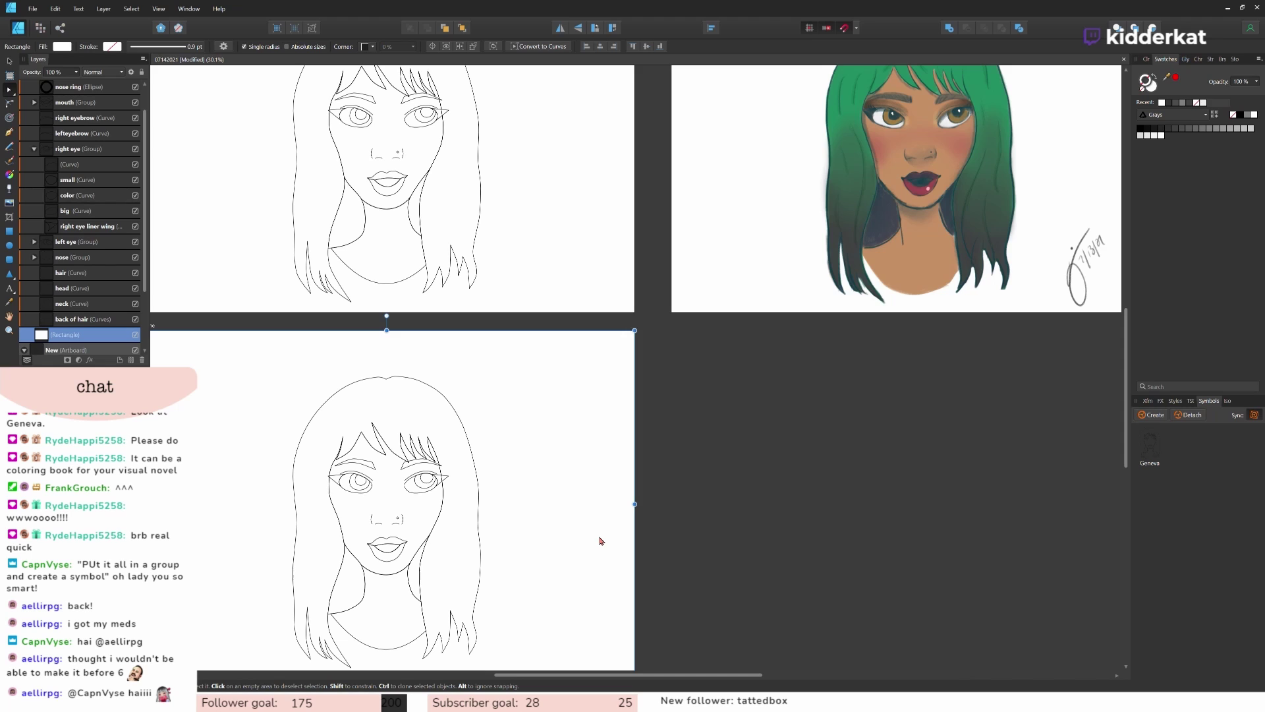
# Step: Reshape the leftmost pointed fringe gap of the hair curve on the Outline artboard by adjusting its nodes and handles
pyautogui.scroll(1, 596, 540)
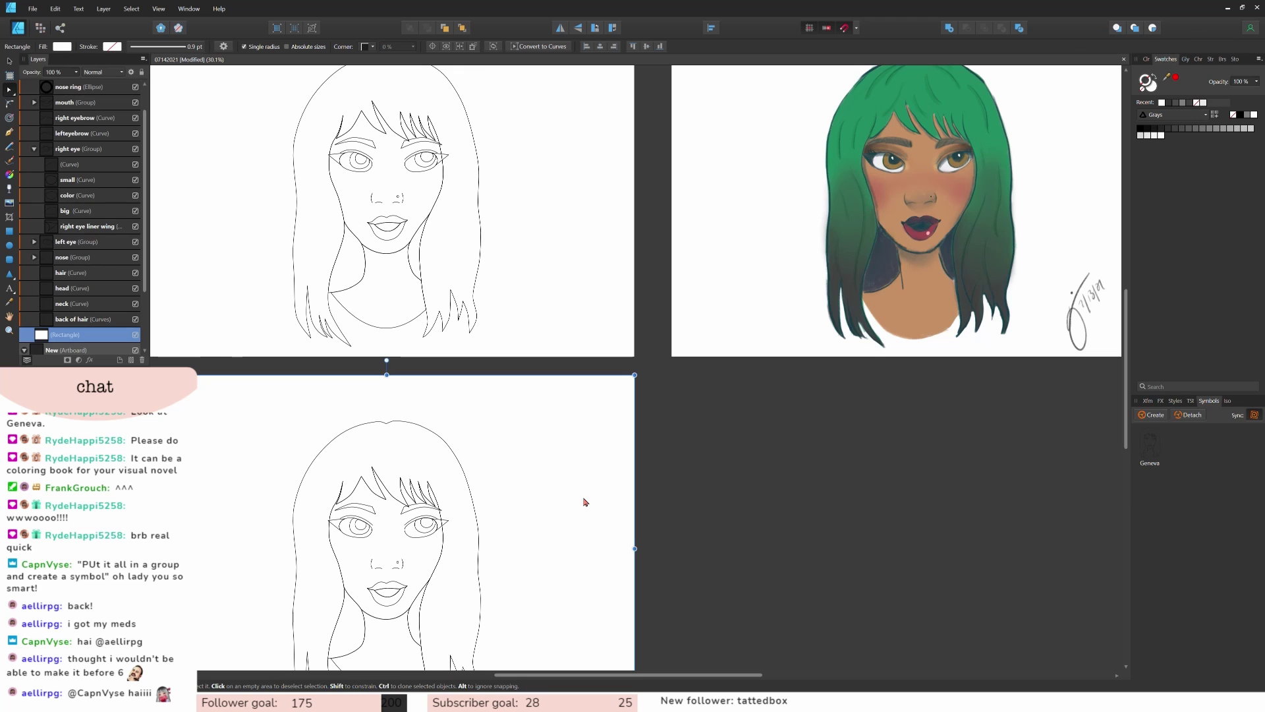
pyautogui.click(363, 478)
pyautogui.scroll(6, 363, 479)
pyautogui.moveTo(358, 466); pyautogui.dragTo(362, 438)
pyautogui.click(358, 467)
pyautogui.moveTo(358, 467); pyautogui.dragTo(361, 453)
pyautogui.click(362, 455)
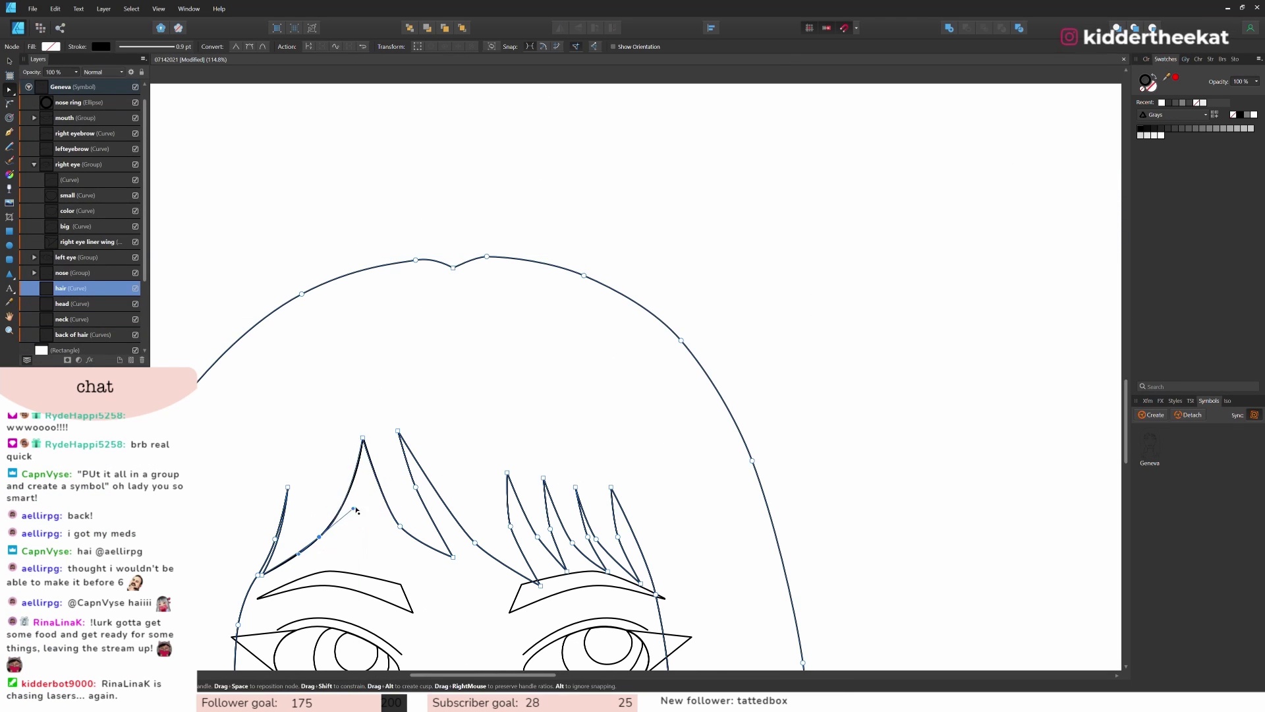
pyautogui.scroll(-6, 349, 461)
pyautogui.scroll(8, 331, 351)
pyautogui.scroll(-8, 546, 409)
pyautogui.click(604, 427)
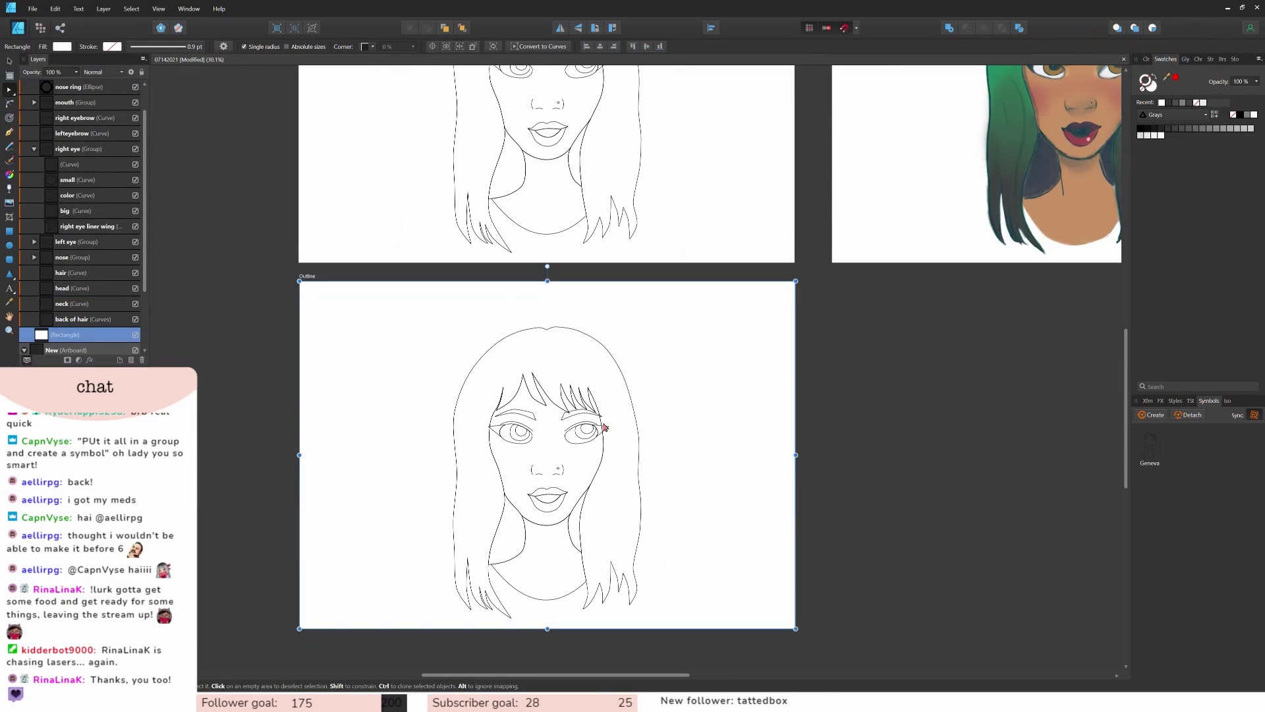
# Step: Stretch the tip of the right eye liner wing far out past the hair to test symbol syncing, and undo it
pyautogui.click(608, 427)
pyautogui.scroll(3, 608, 461)
pyautogui.click(607, 531)
pyautogui.moveTo(608, 531); pyautogui.dragTo(695, 457)
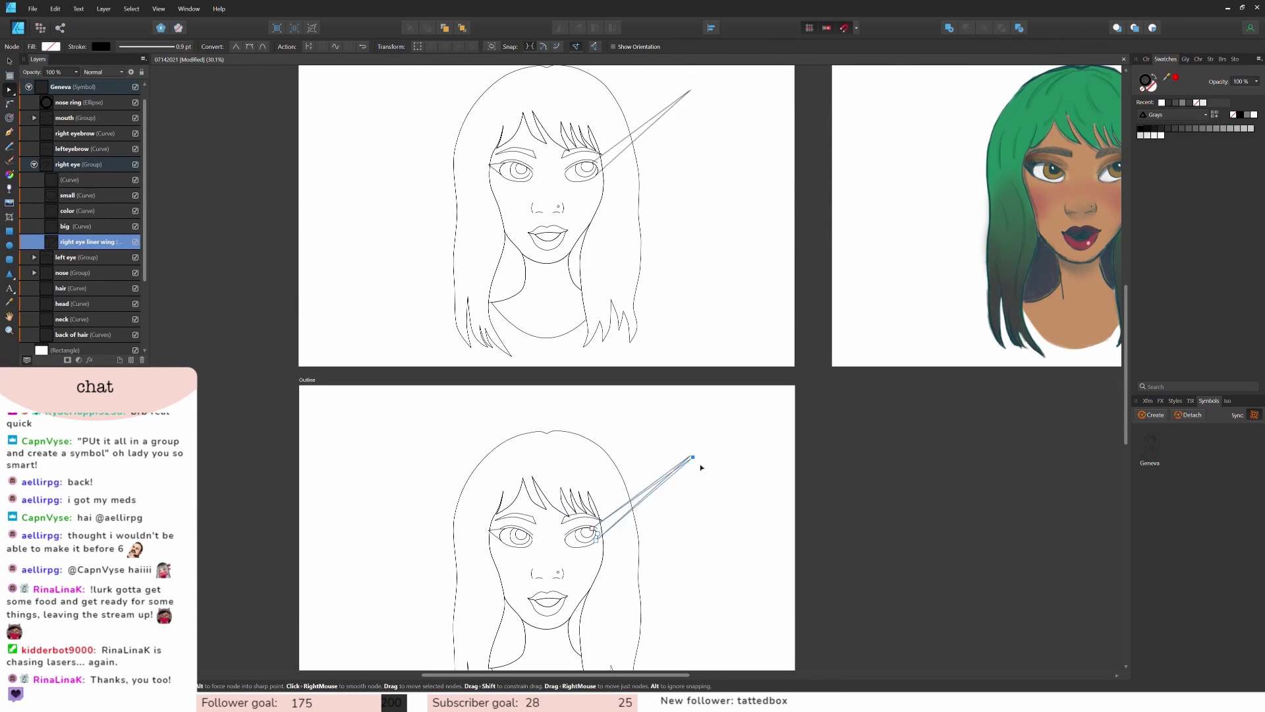
pyautogui.hotkey('ctrl', 'z')
# Step: Collapse and lock the Outline artboard, and expand the Geneva symbol on the New artboard
pyautogui.scroll(-2, 544, 667)
pyautogui.scroll(1, 721, 565)
pyautogui.click(30, 118)
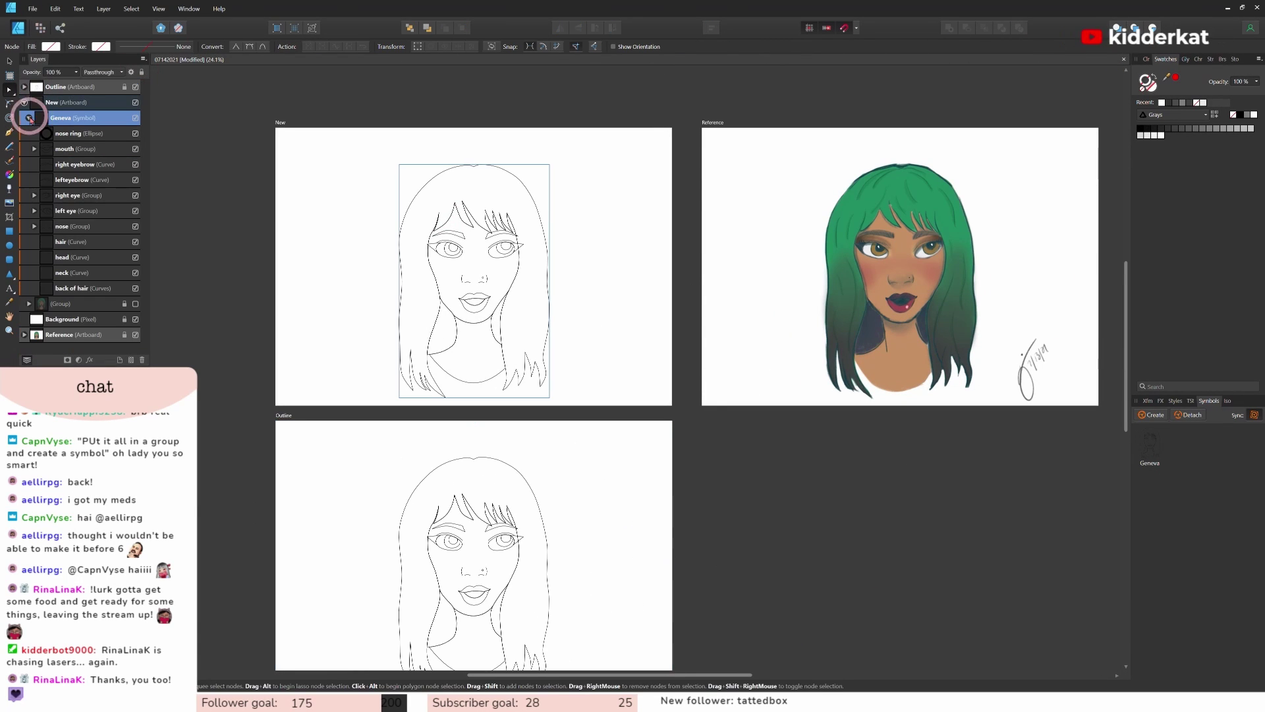
# Step: Try filling the head curve inside the synced Geneva symbol with the skin tone sampled from the reference, and undo the fill
pyautogui.click(72, 288)
pyautogui.click(72, 257)
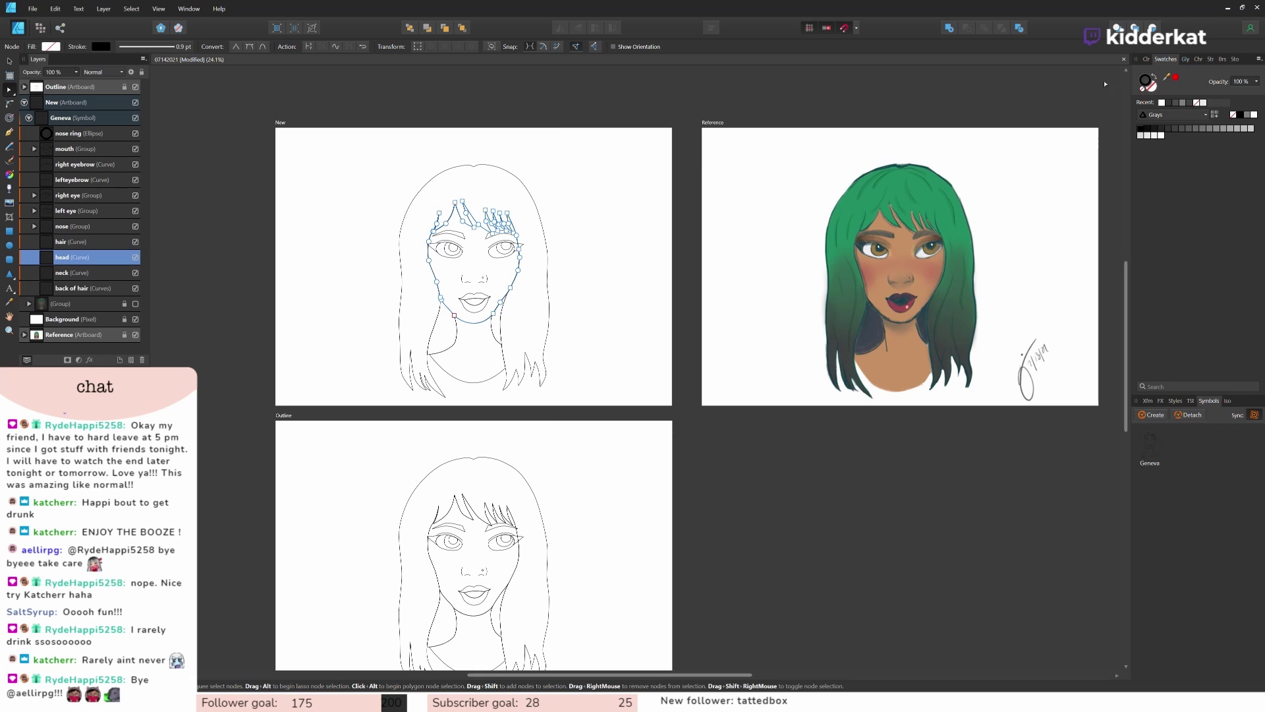
pyautogui.click(1153, 88)
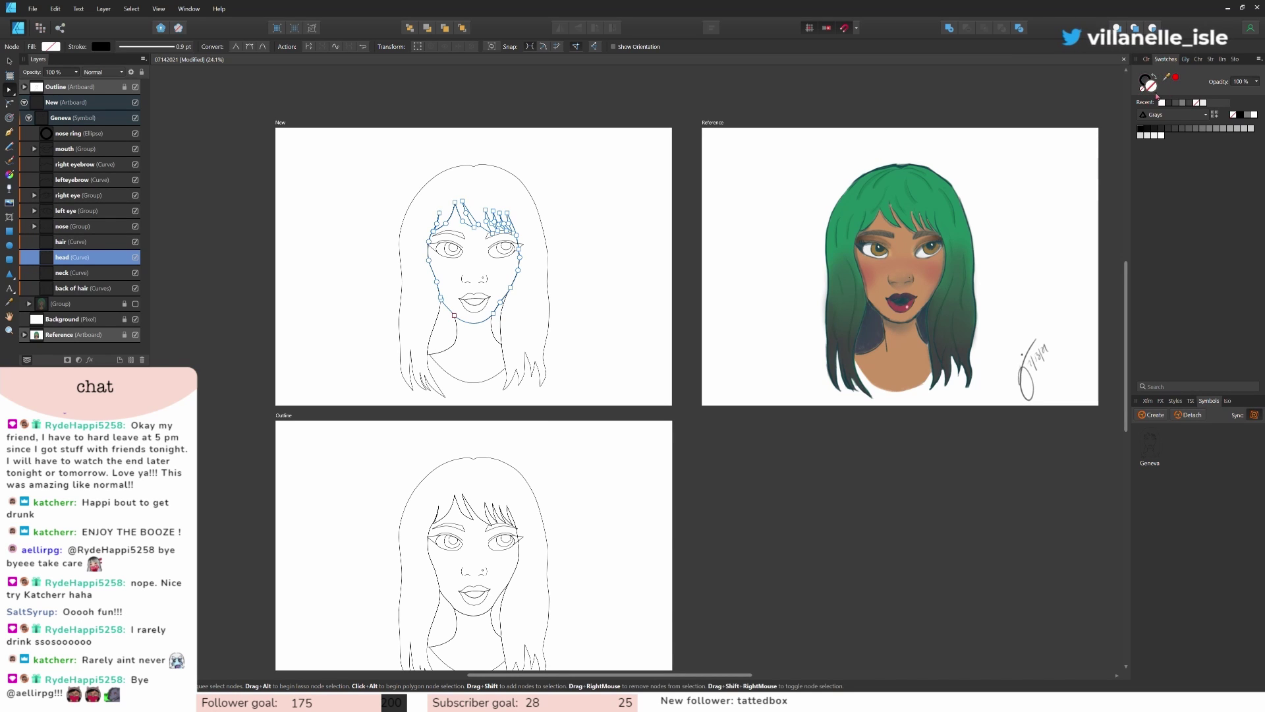
pyautogui.moveTo(1176, 78); pyautogui.dragTo(901, 353)
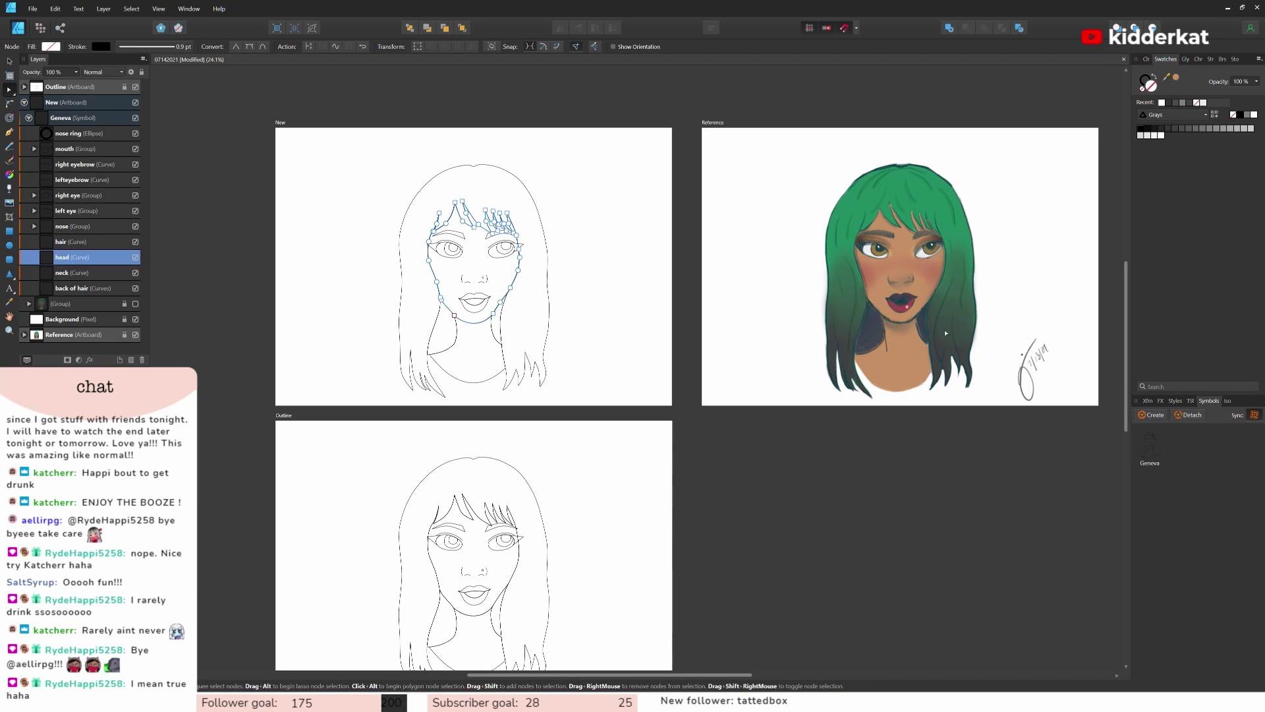
pyautogui.click(1176, 80)
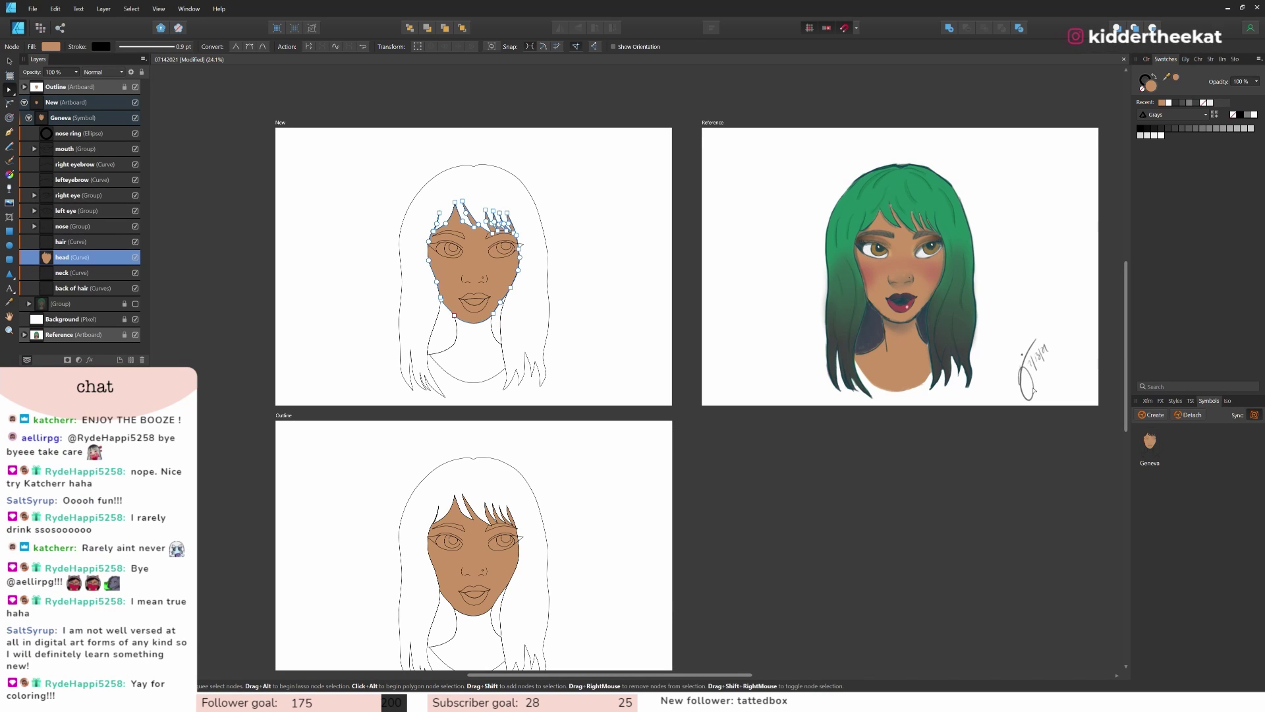
pyautogui.hotkey('ctrl', 'z')
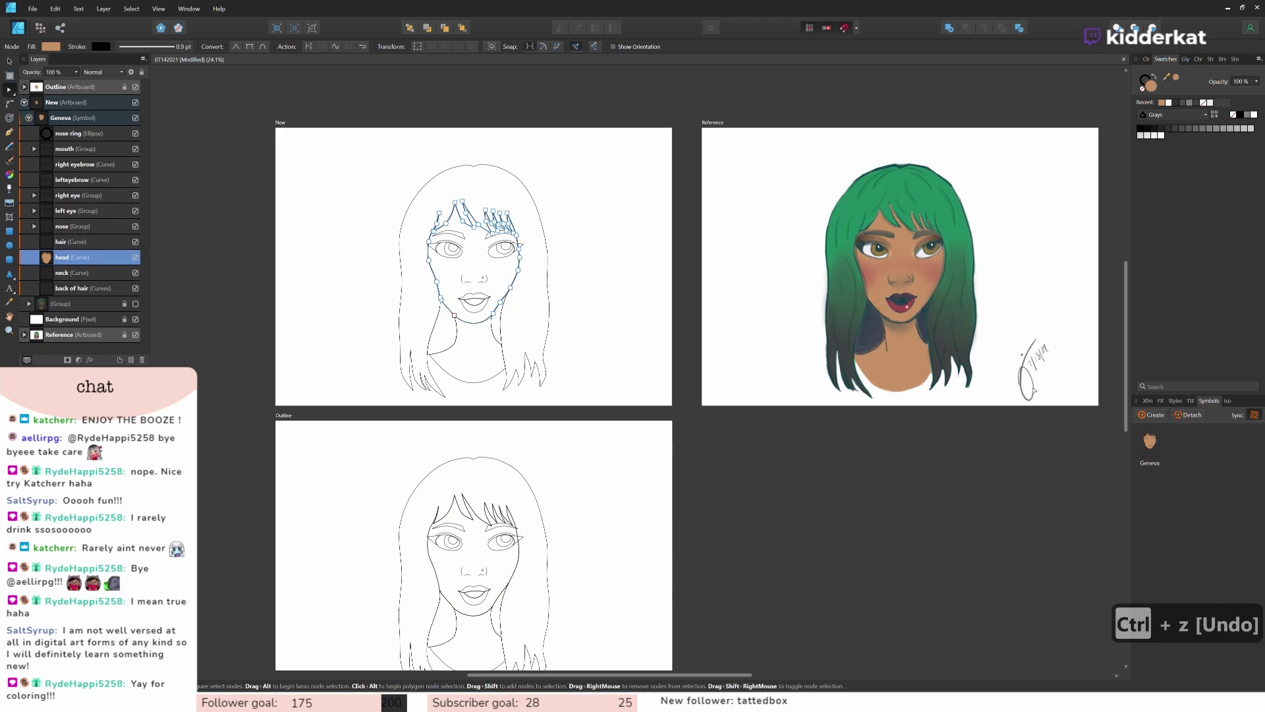
# Step: Detach the Geneva symbol on the New artboard from its linked symbol
pyautogui.click(29, 117)
pyautogui.click(73, 134)
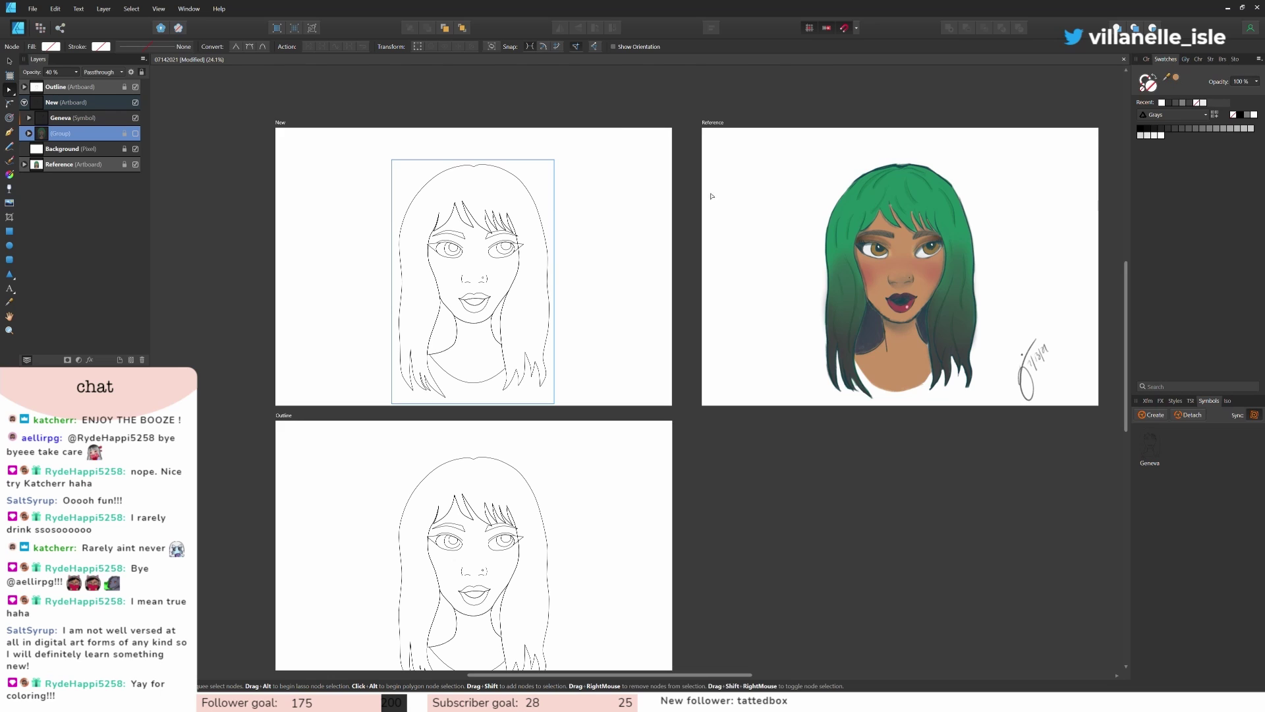
pyautogui.click(28, 118)
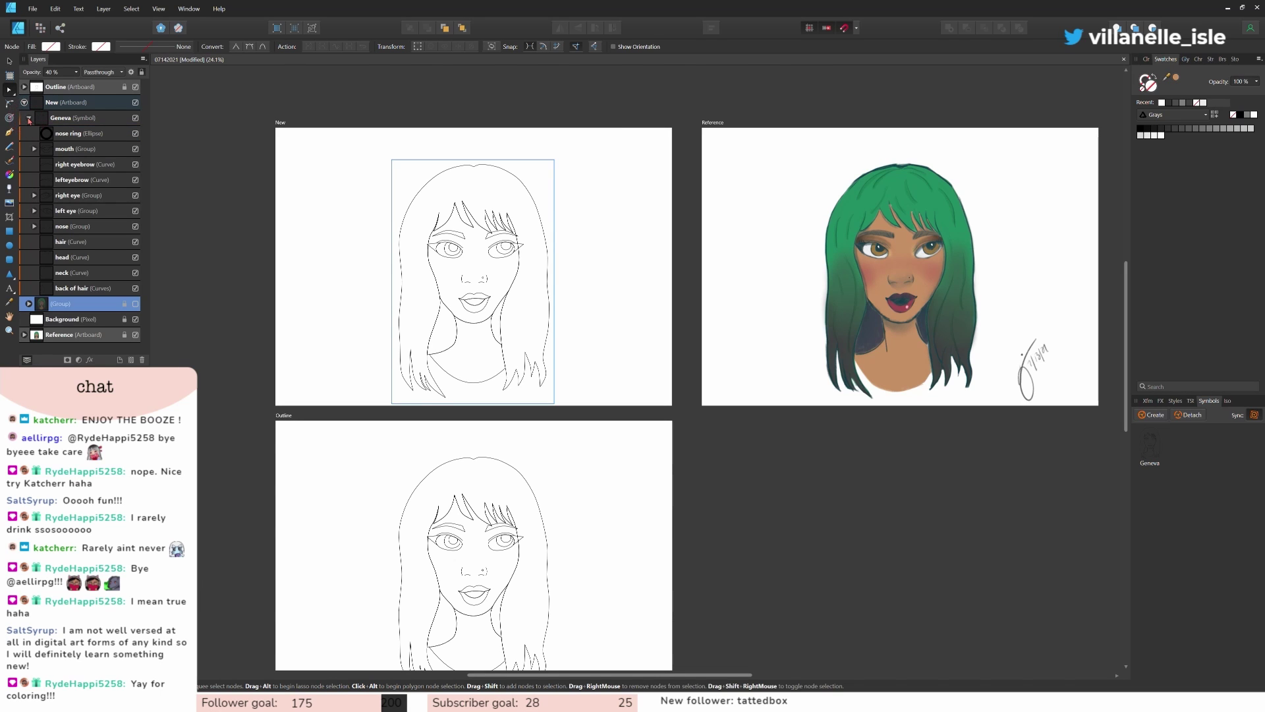
pyautogui.click(67, 118)
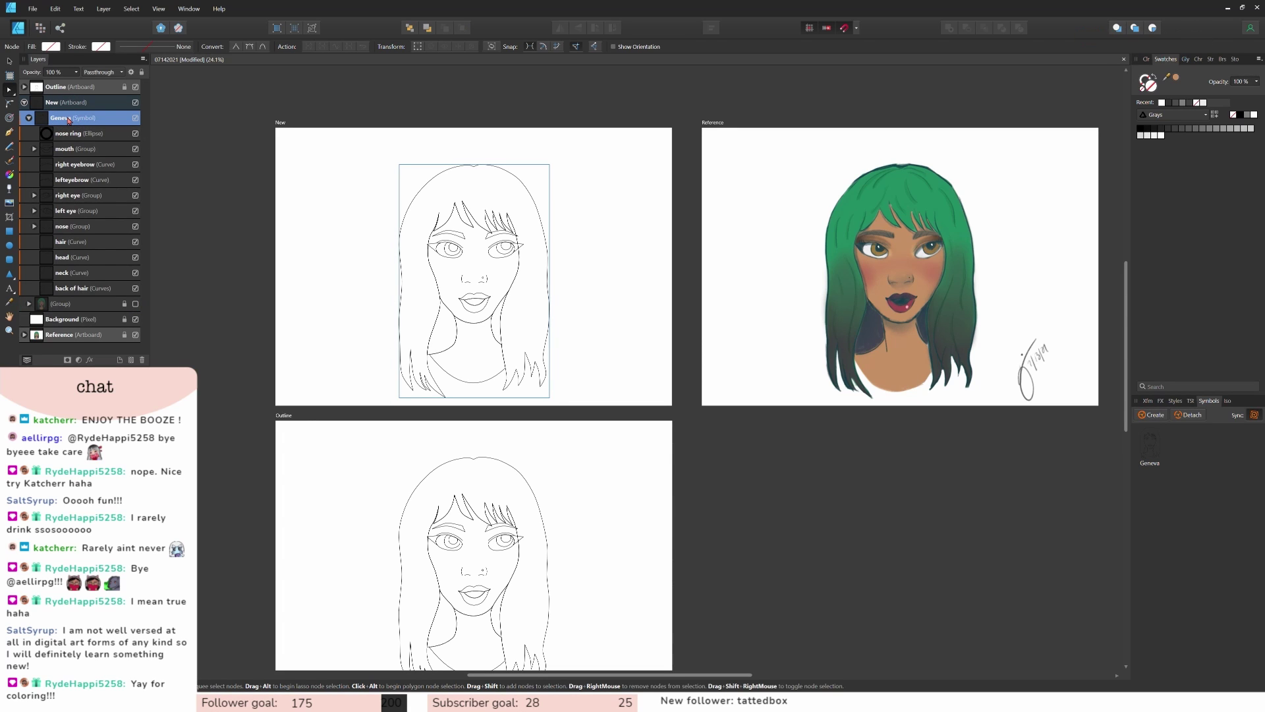
pyautogui.click(1190, 415)
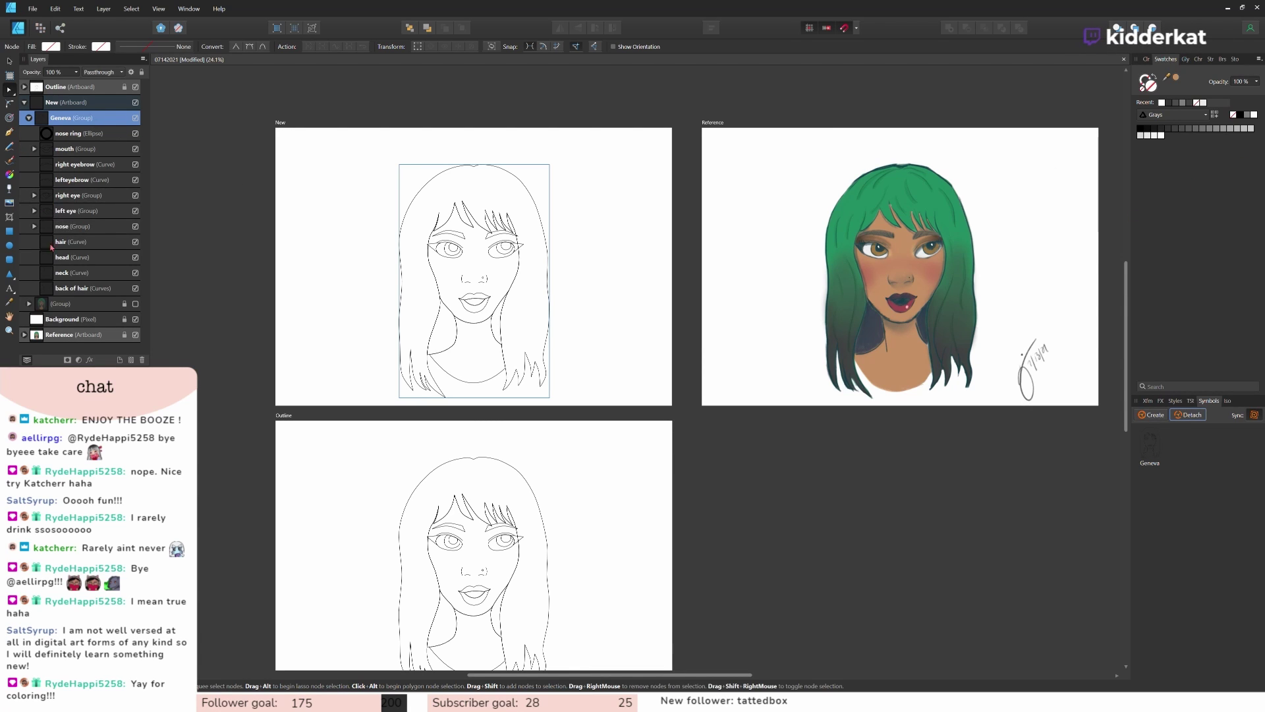
# Step: Fill the head and neck curves of the detached Geneva group with the sampled skin tone, and deselect
pyautogui.click(79, 256)
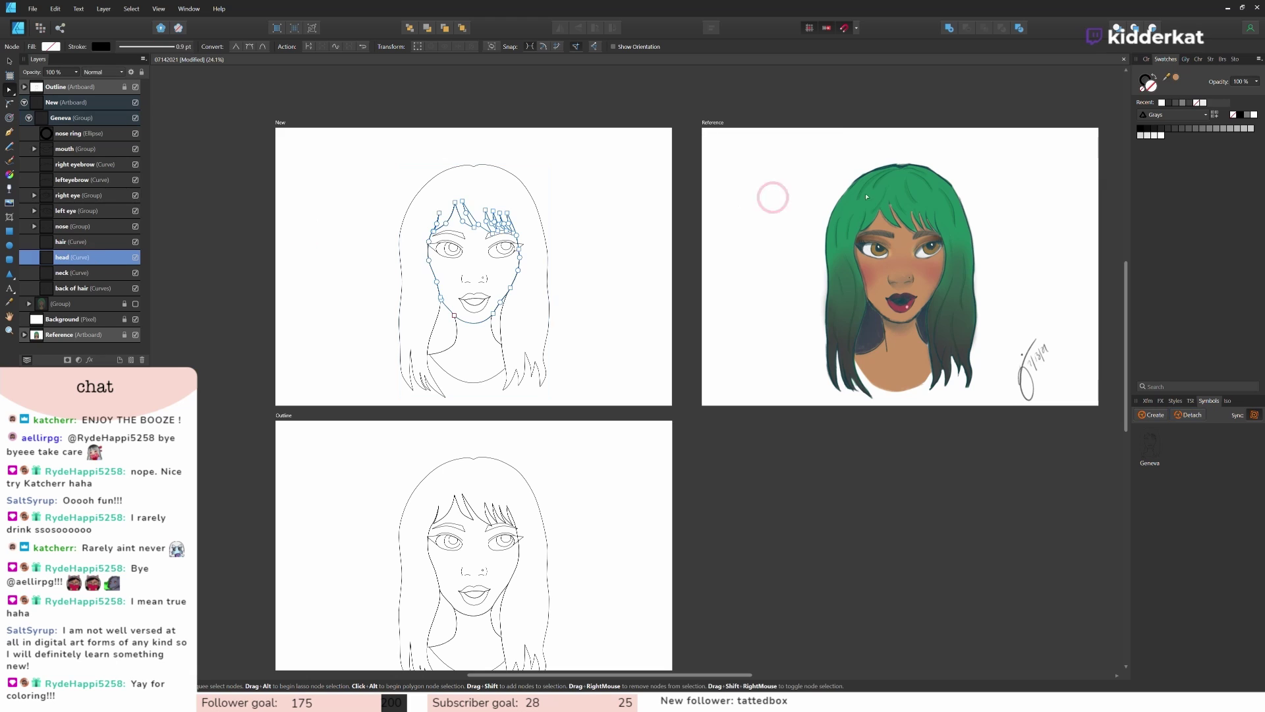
pyautogui.click(1176, 80)
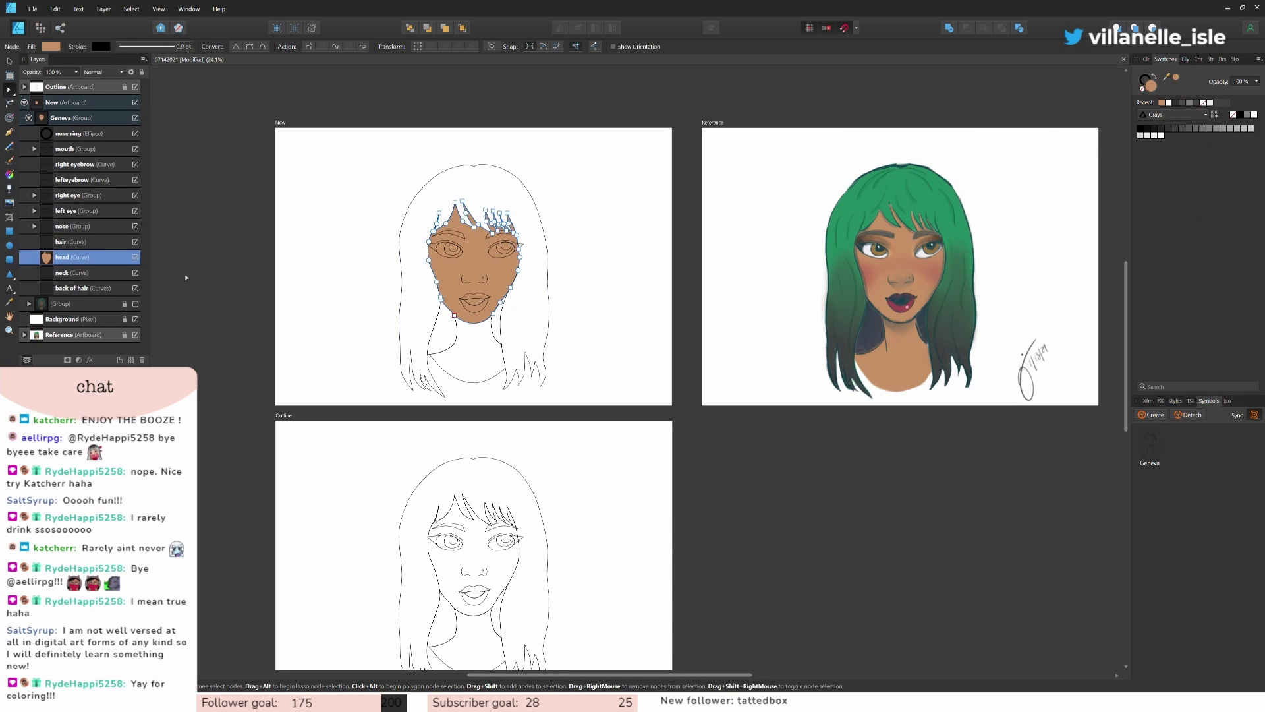
pyautogui.click(73, 272)
pyautogui.moveTo(1168, 78); pyautogui.dragTo(1211, 84)
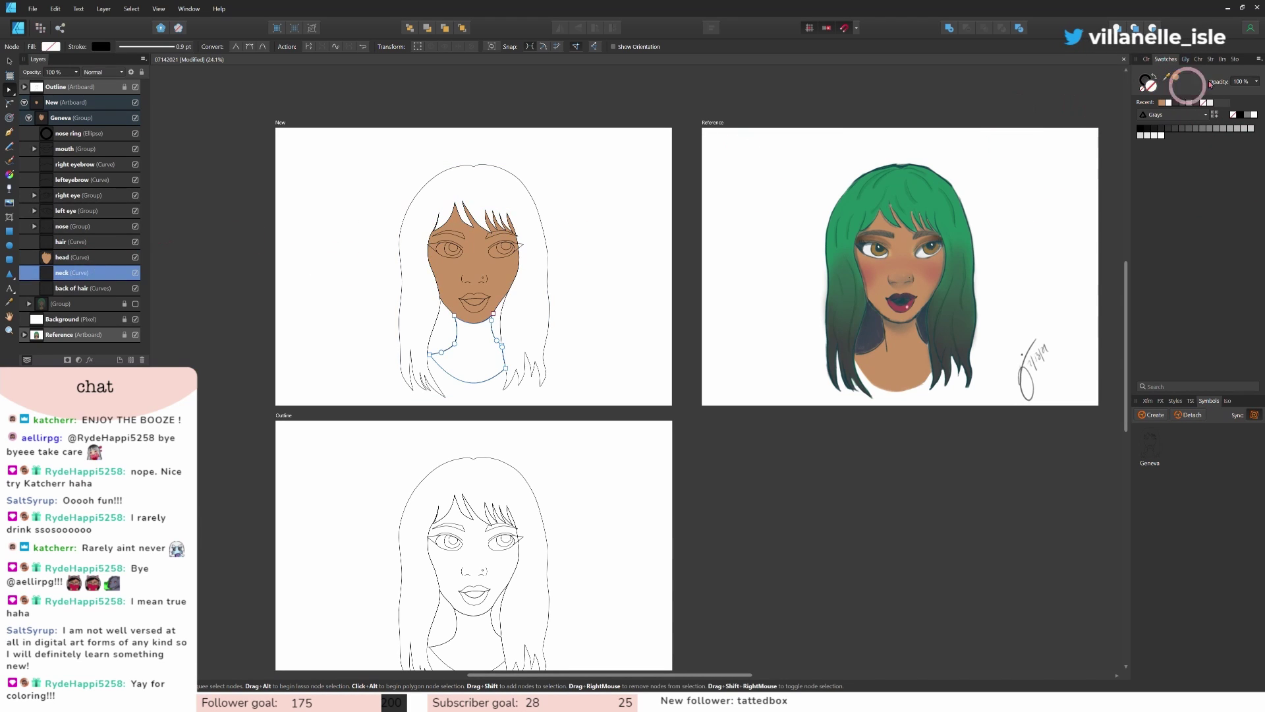
pyautogui.click(1176, 80)
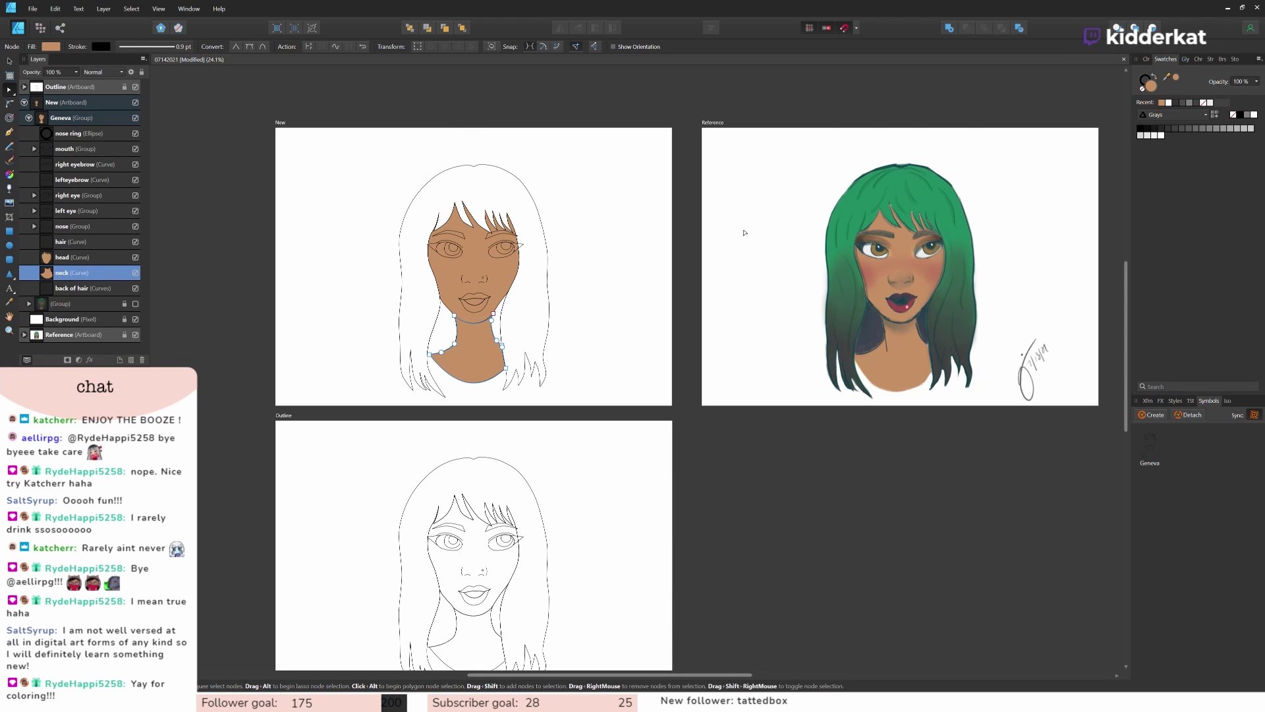
pyautogui.click(580, 327)
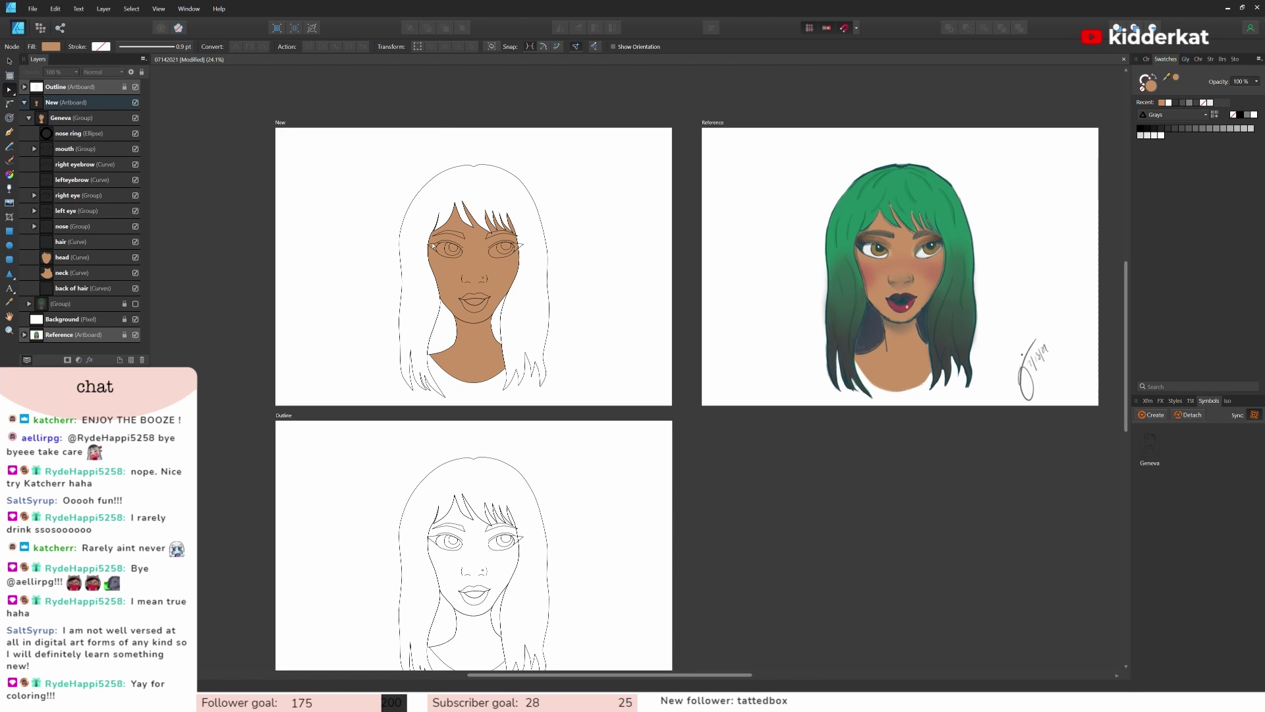
# Step: Undo the head and neck fills along with the detachment of the Geneva symbol
pyautogui.hotkey('ctrl', 'z')
pyautogui.hotkey('ctrl', 'z')
pyautogui.hotkey('ctrl', 'z')
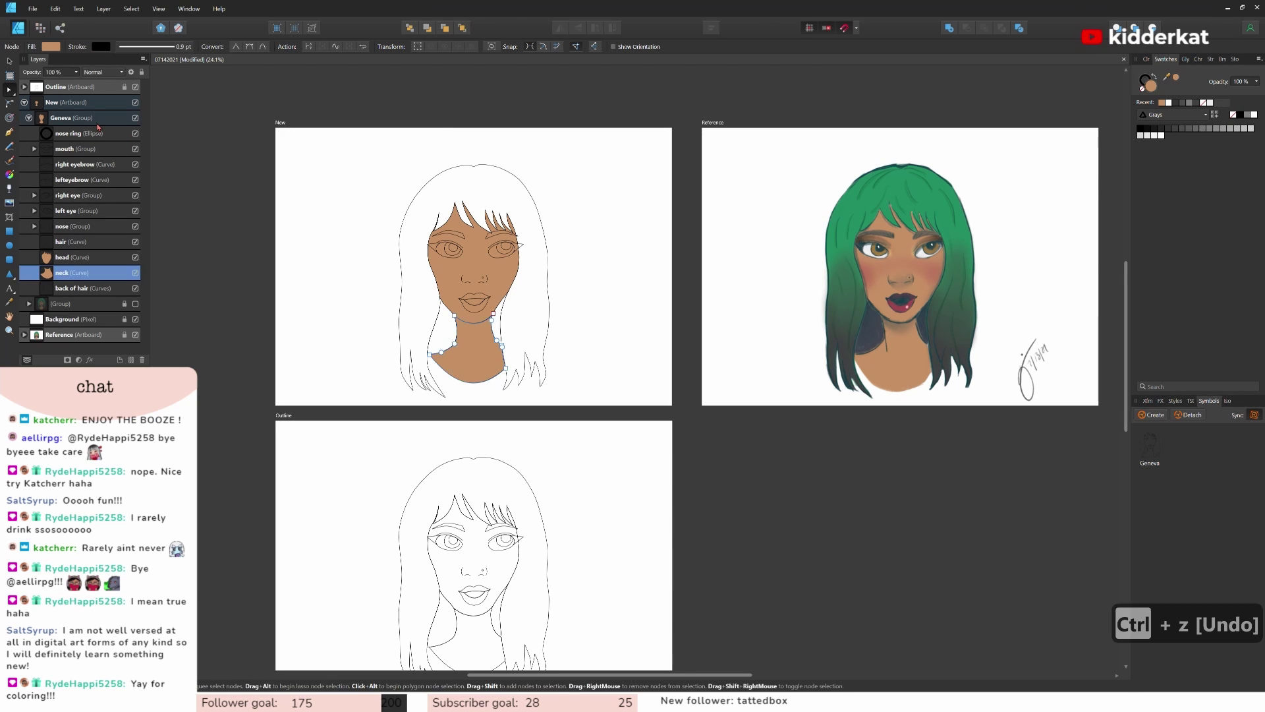
pyautogui.hotkey('ctrl', 'z')
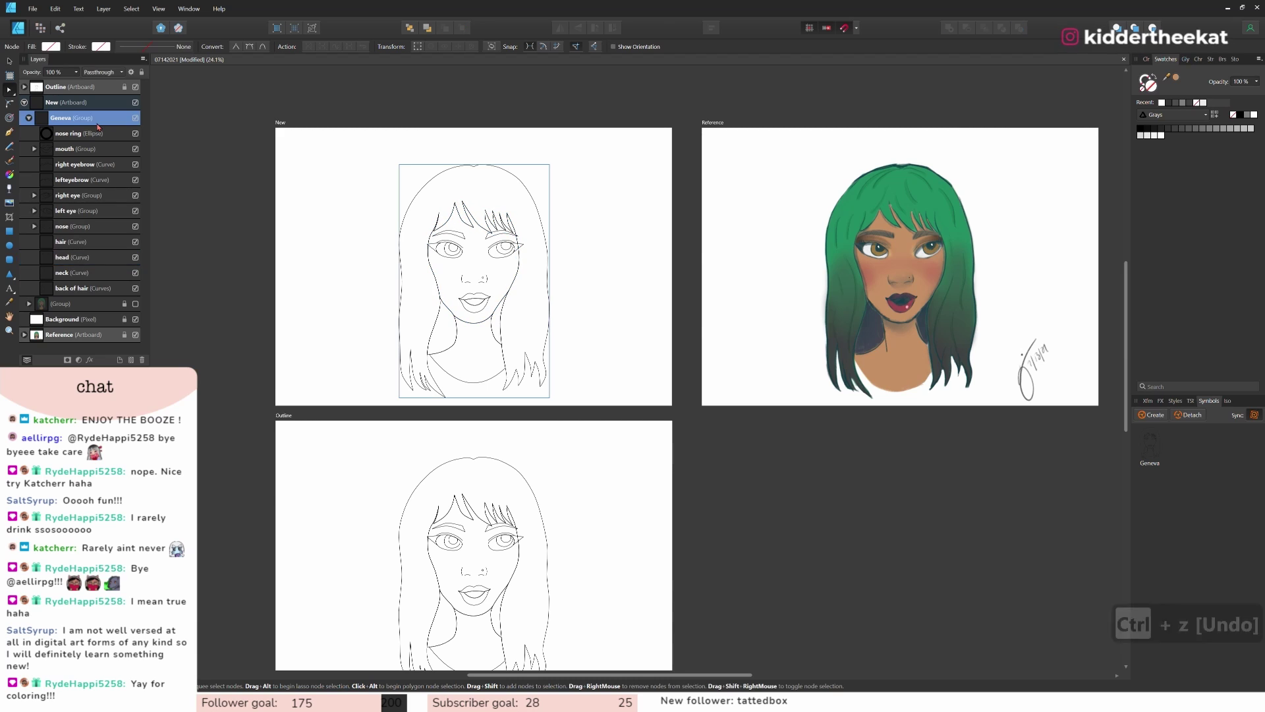
pyautogui.hotkey('ctrl', 'z')
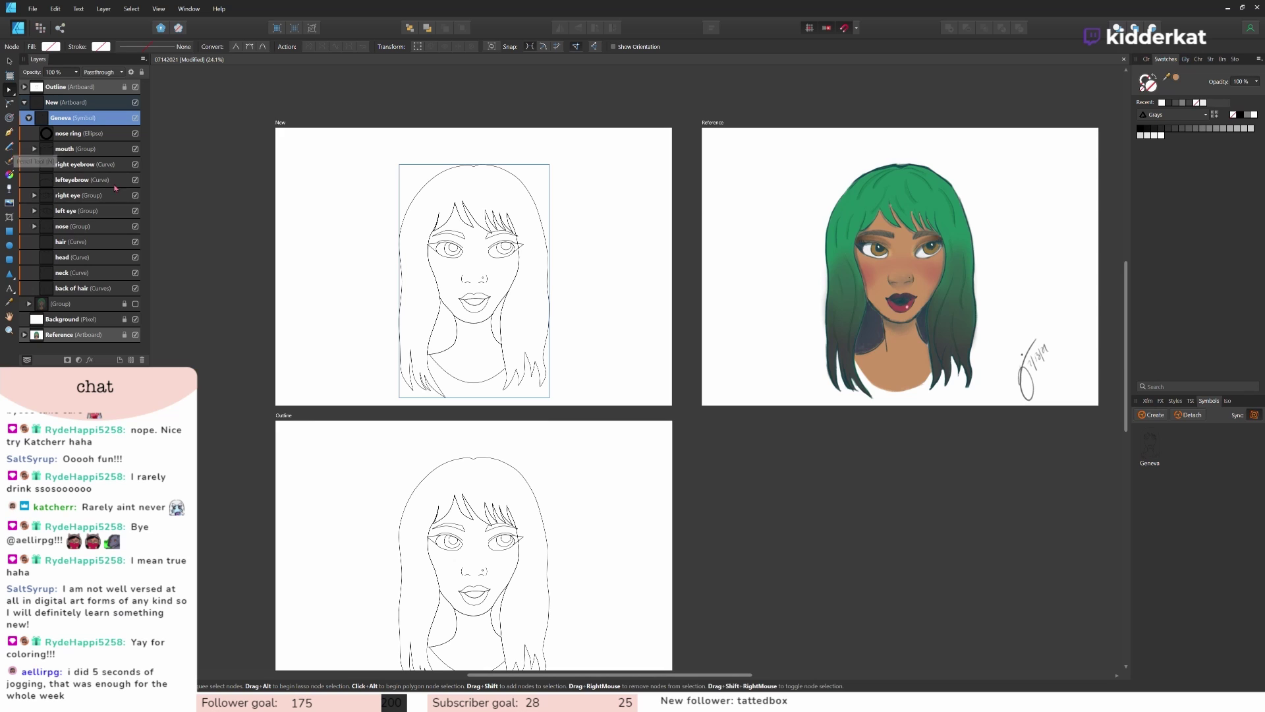
# Step: Show the hidden reference group beneath the Geneva symbol on the New artboard and set its opacity to 50%
pyautogui.click(135, 304)
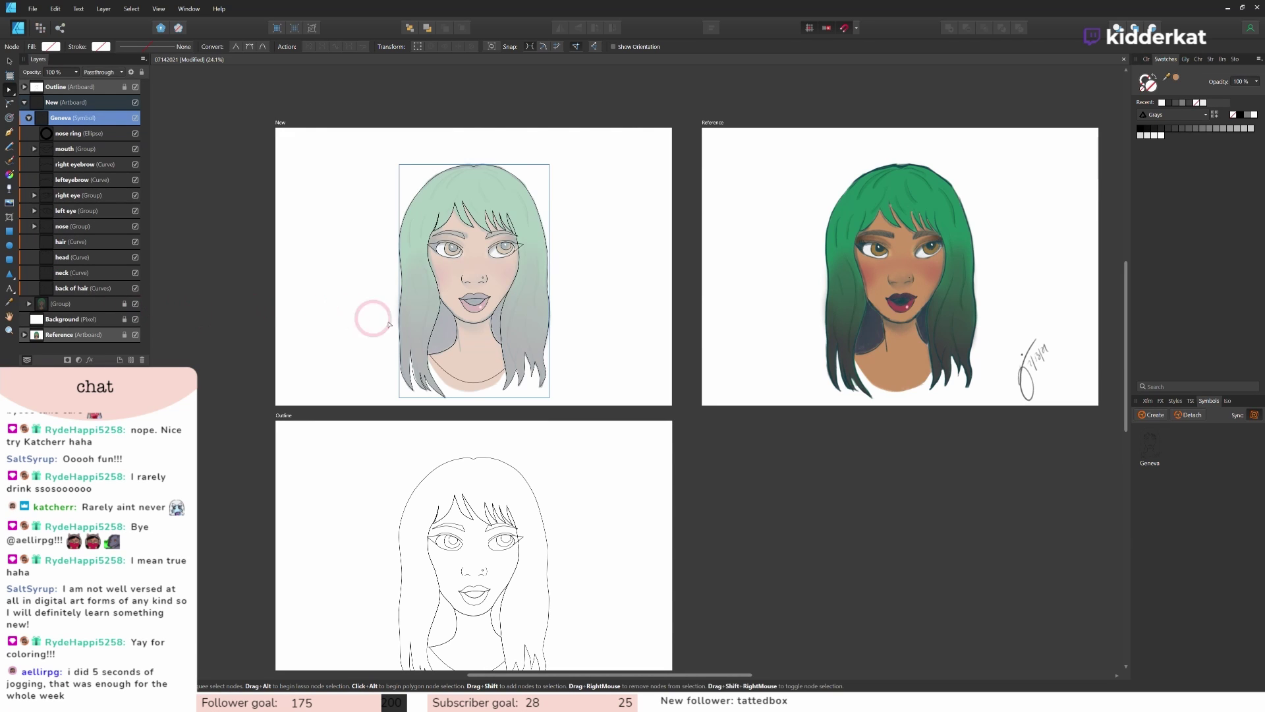
pyautogui.click(66, 304)
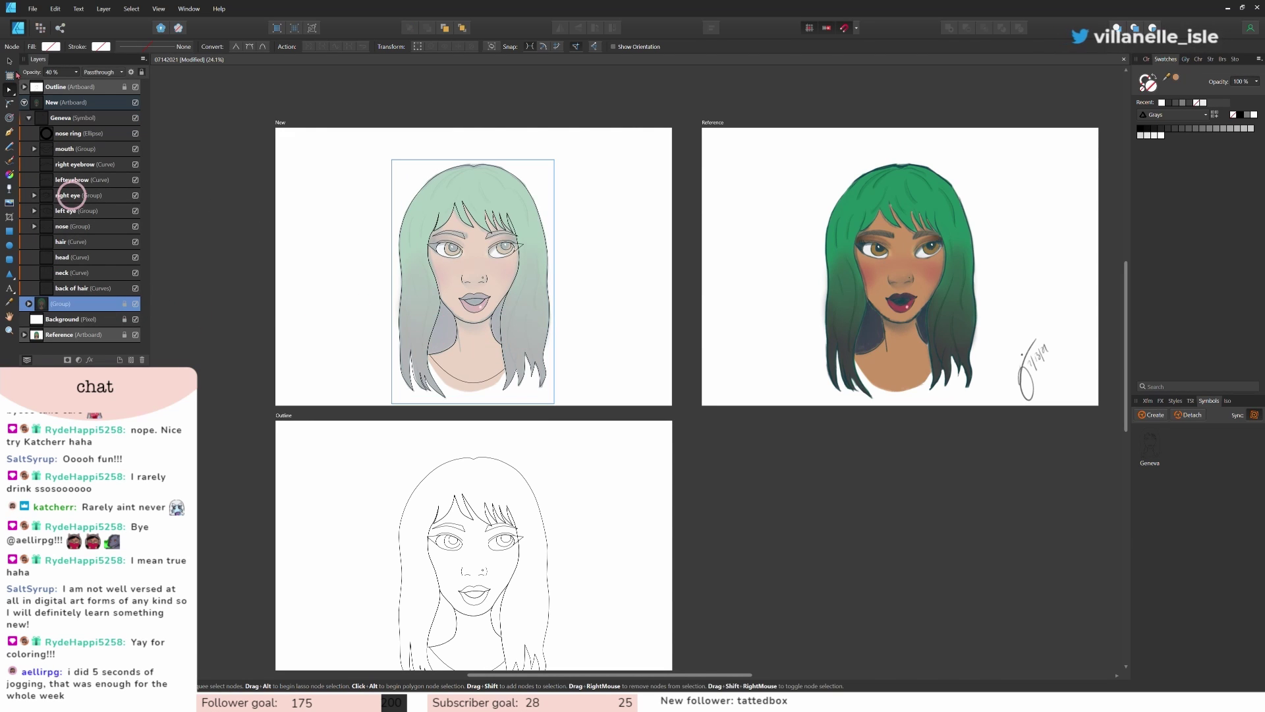
pyautogui.click(69, 72)
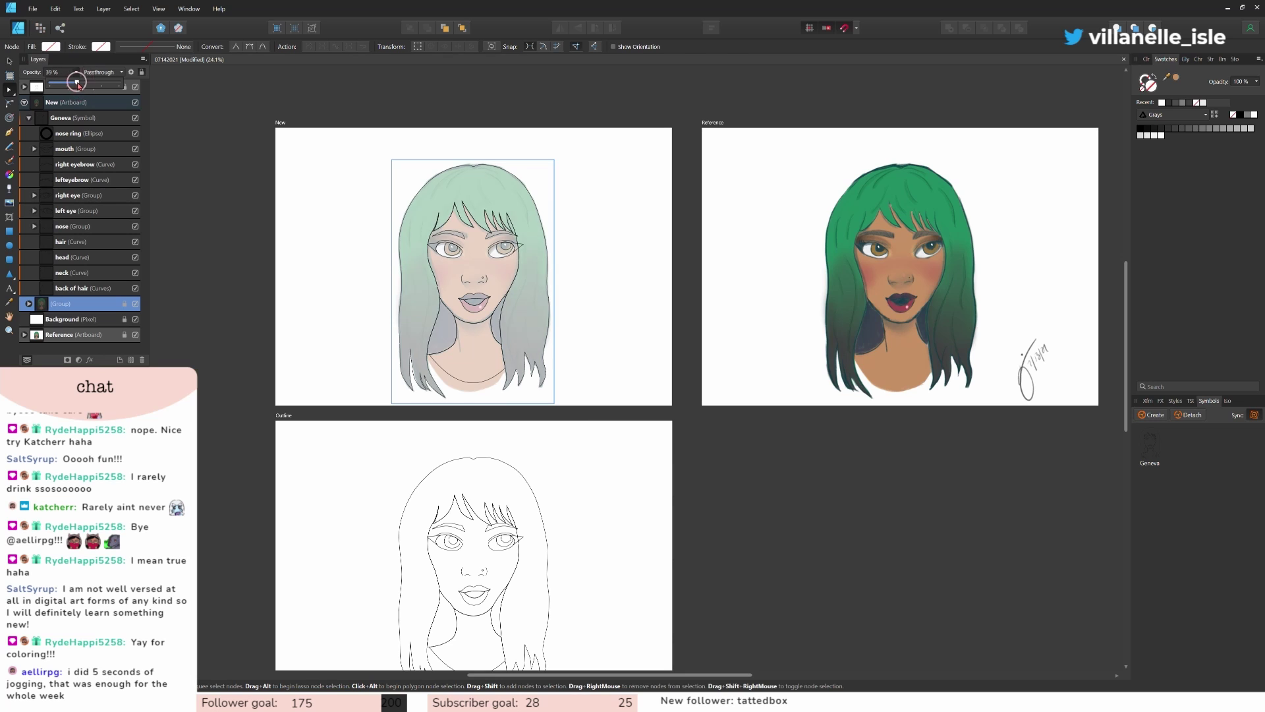
pyautogui.moveTo(79, 85); pyautogui.dragTo(86, 87)
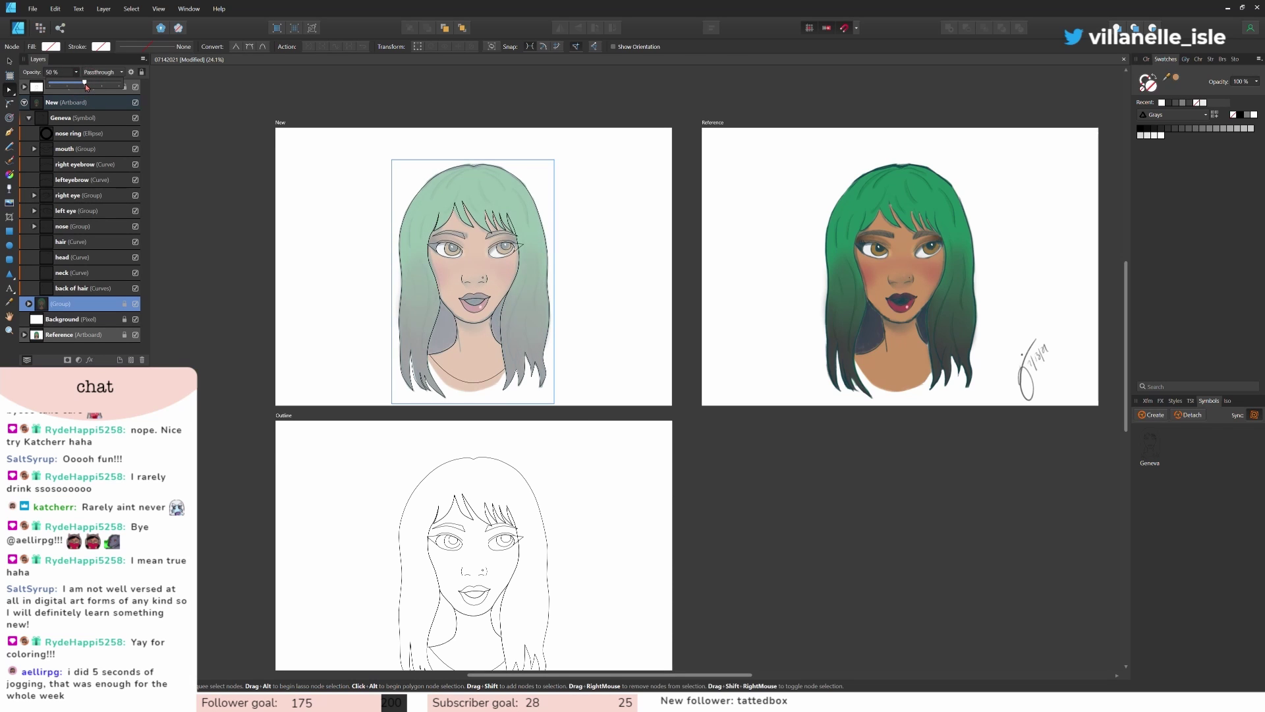
# Step: Trace the hair strand lines over the crown and down the length on the portrait's right side with a black Pencil stroke
pyautogui.click(9, 146)
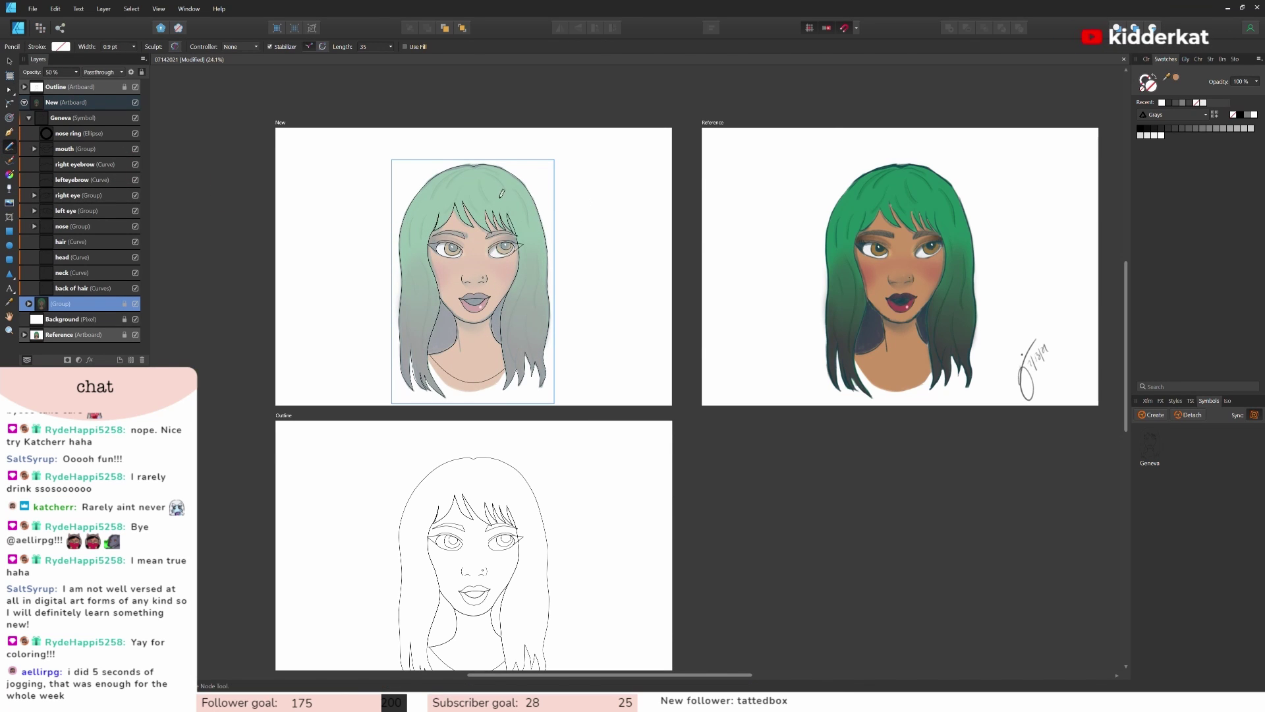
pyautogui.scroll(3, 496, 189)
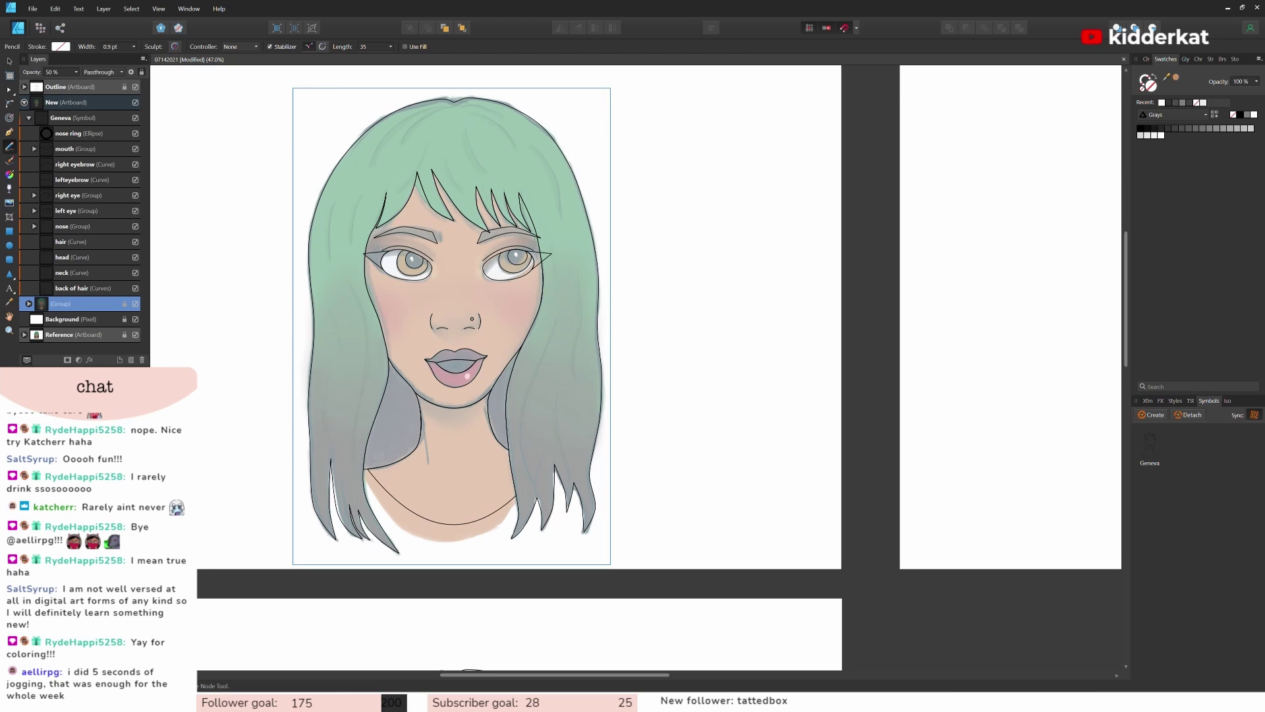
pyautogui.moveTo(465, 126); pyautogui.dragTo(491, 175)
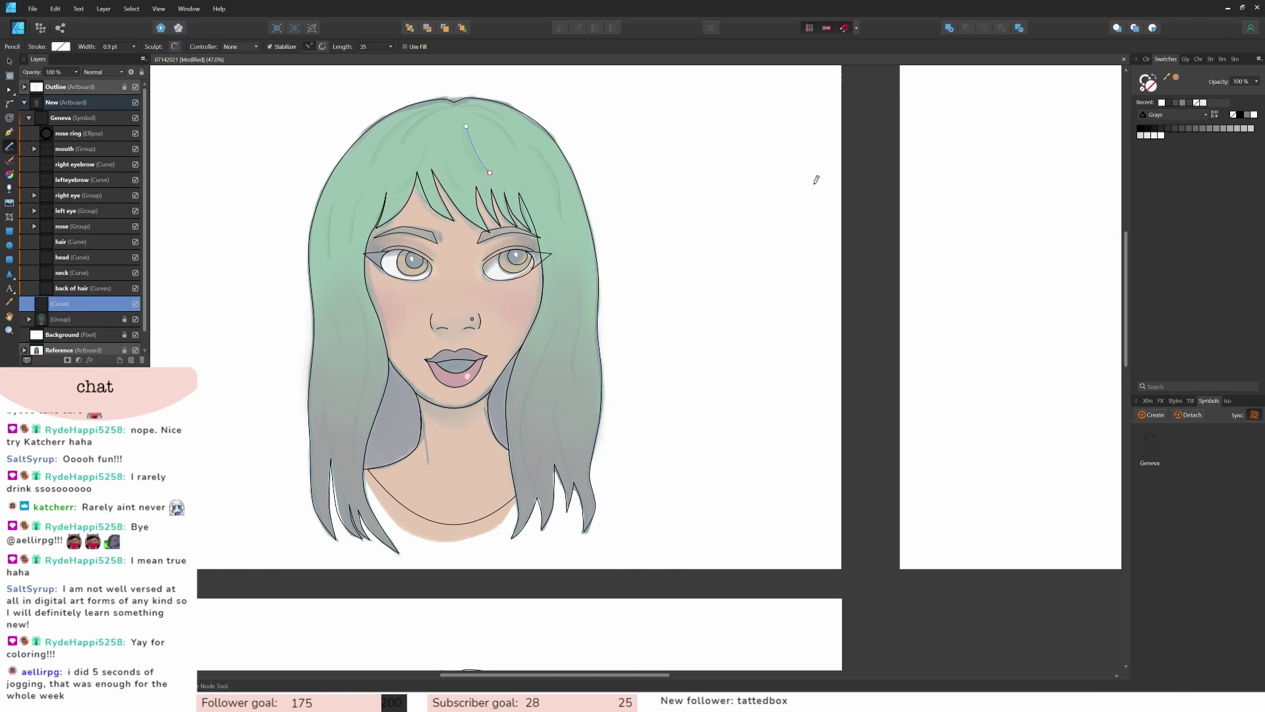
pyautogui.click(1139, 131)
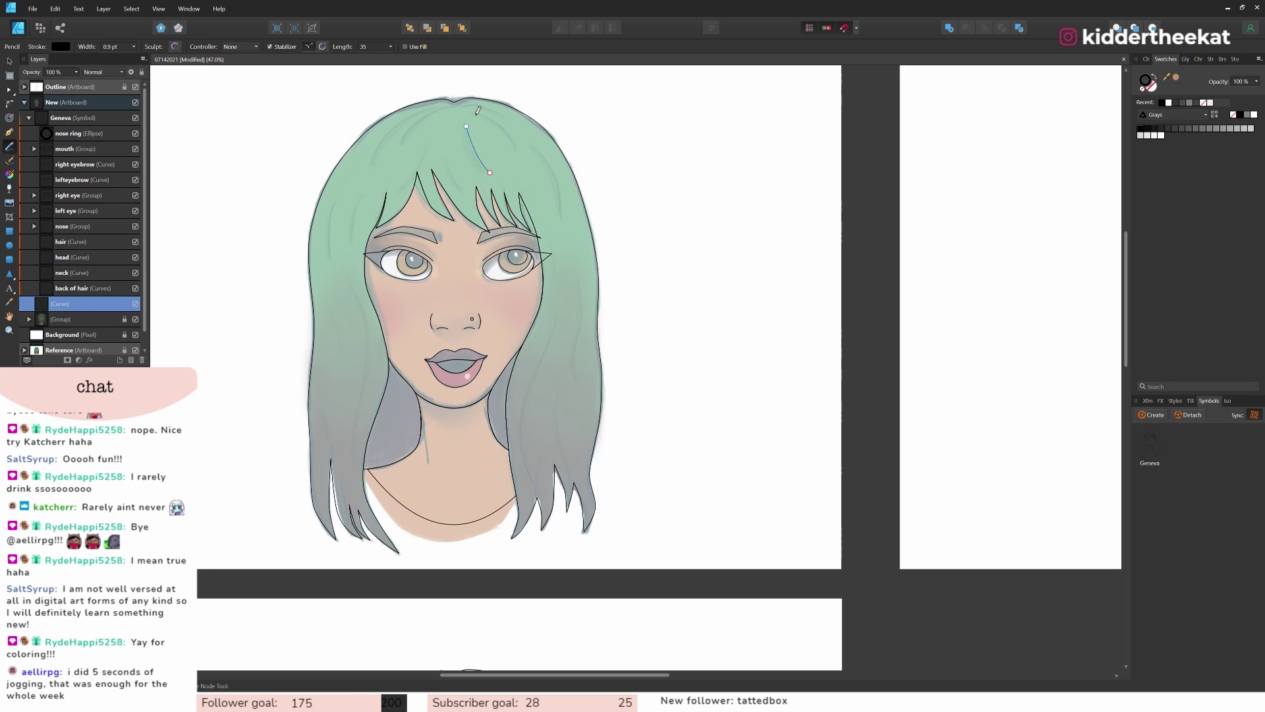
pyautogui.moveTo(474, 112)
pyautogui.mouseDown()
pyautogui.moveTo(550, 163)
pyautogui.moveTo(565, 235)
pyautogui.mouseUp()
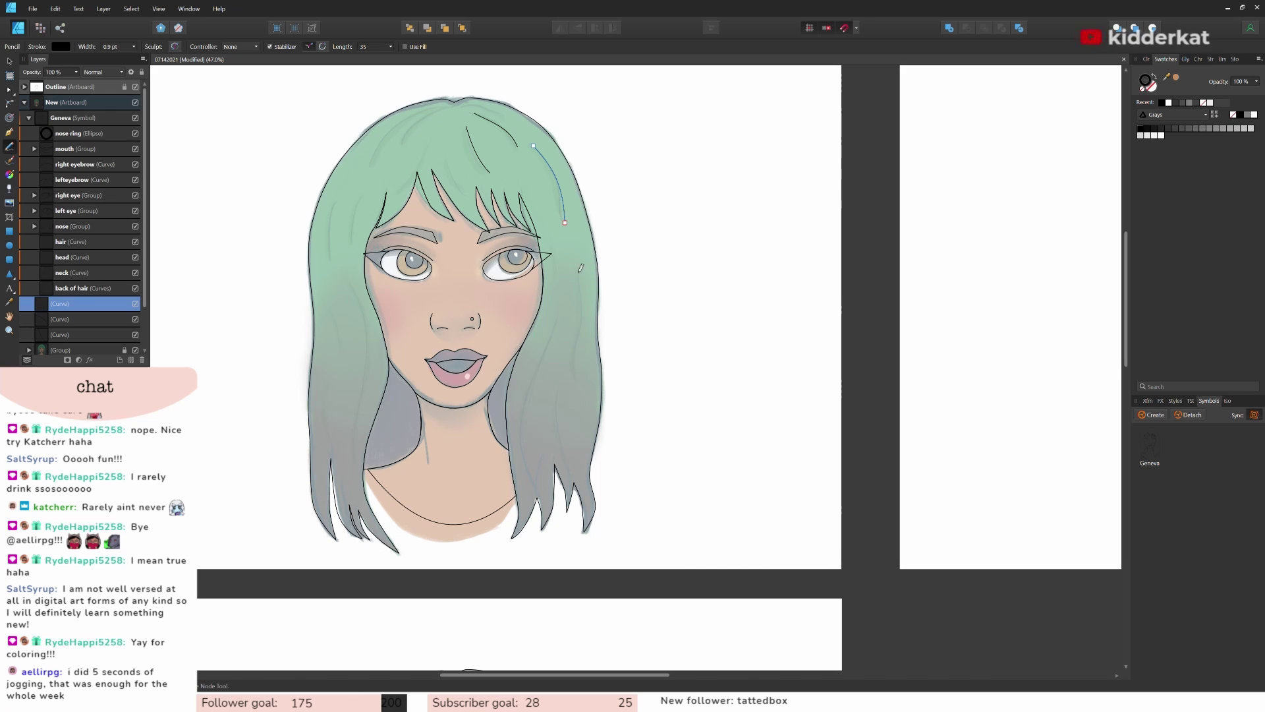
pyautogui.moveTo(578, 274); pyautogui.dragTo(583, 399)
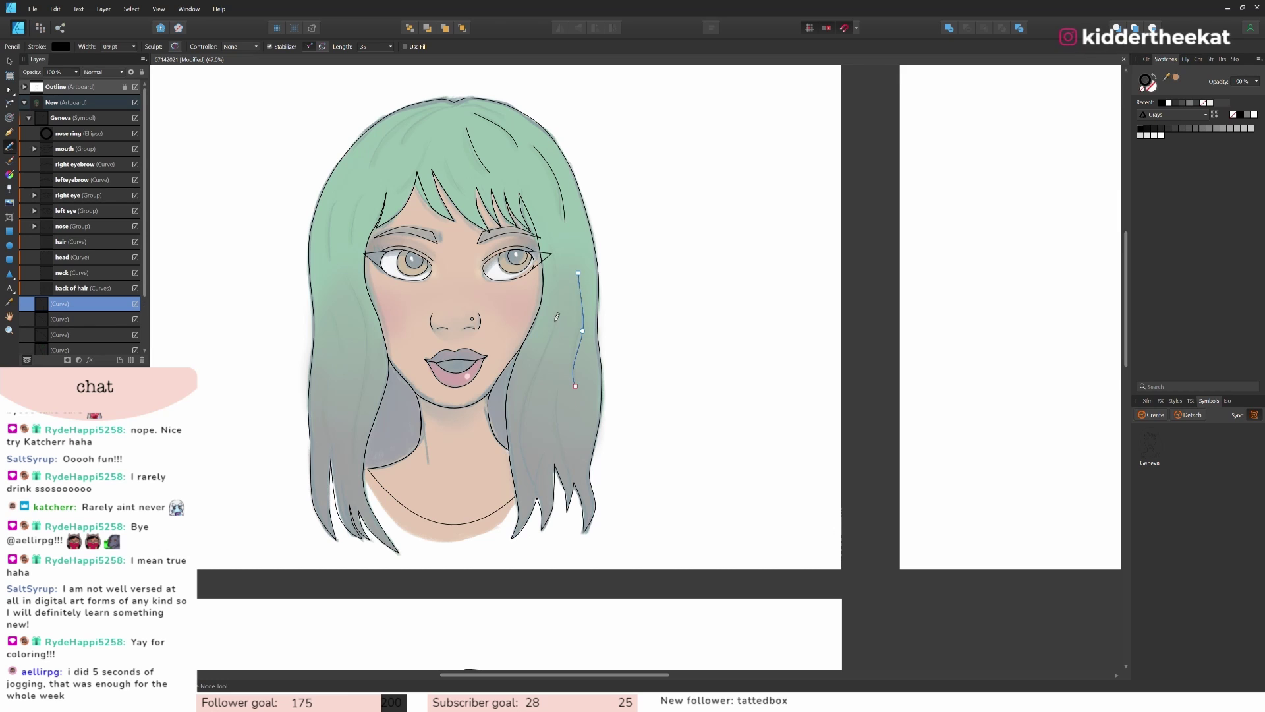
pyautogui.moveTo(561, 307)
pyautogui.mouseDown()
pyautogui.moveTo(521, 406)
pyautogui.moveTo(536, 498)
pyautogui.mouseUp()
pyautogui.moveTo(557, 387); pyautogui.dragTo(570, 477)
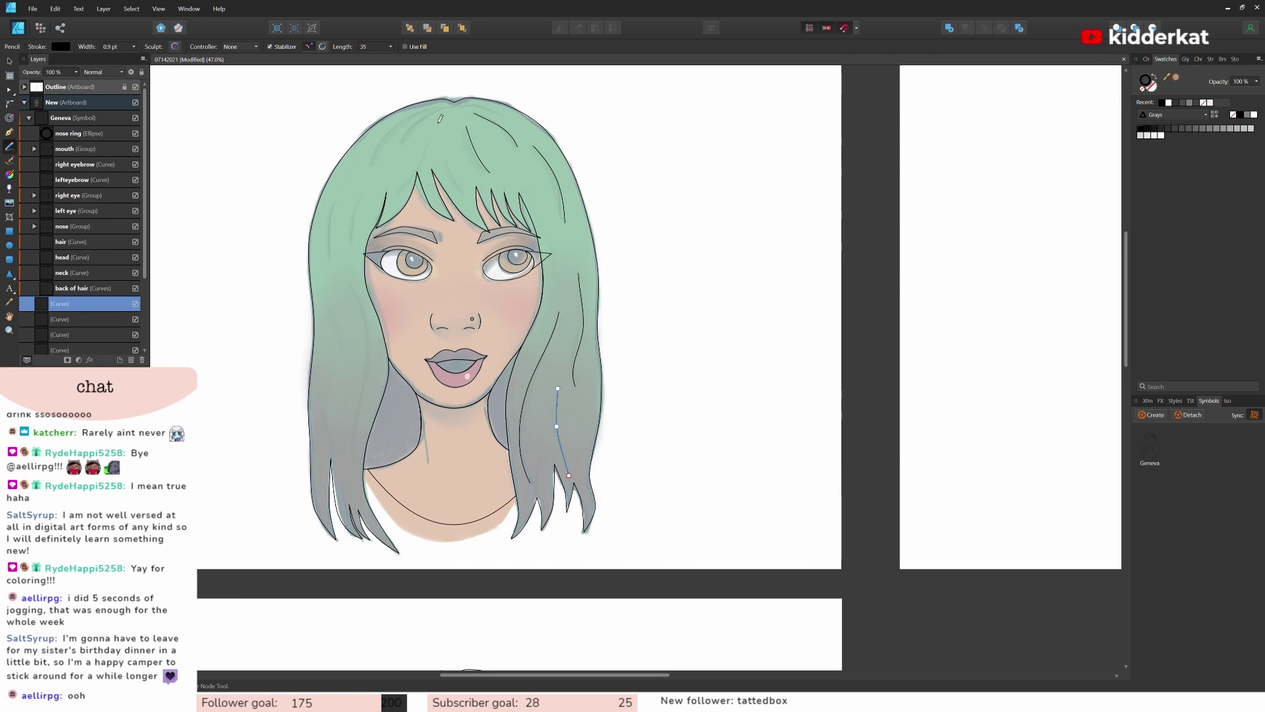
# Step: Draw short Pencil strand lines out from the hair parting and through the fringe, following the faded reference
pyautogui.moveTo(467, 99); pyautogui.dragTo(511, 117)
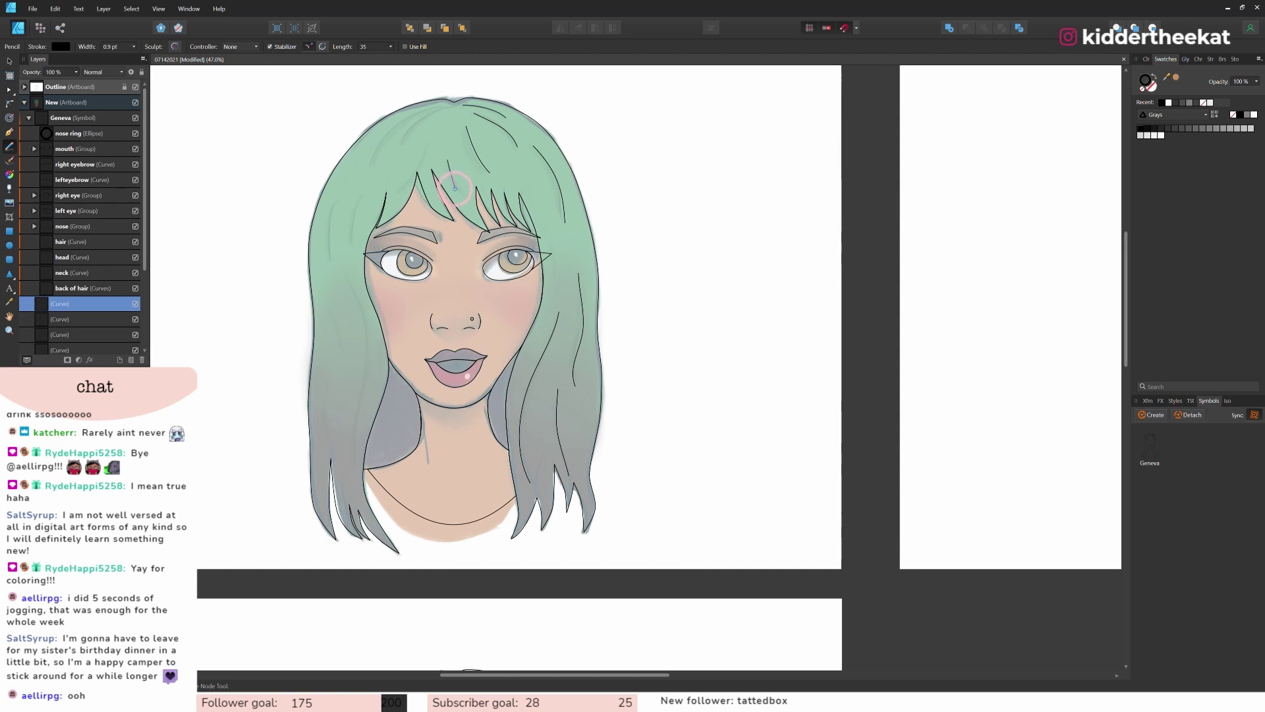
pyautogui.moveTo(454, 182)
pyautogui.mouseDown()
pyautogui.moveTo(464, 201)
pyautogui.moveTo(489, 198)
pyautogui.mouseUp()
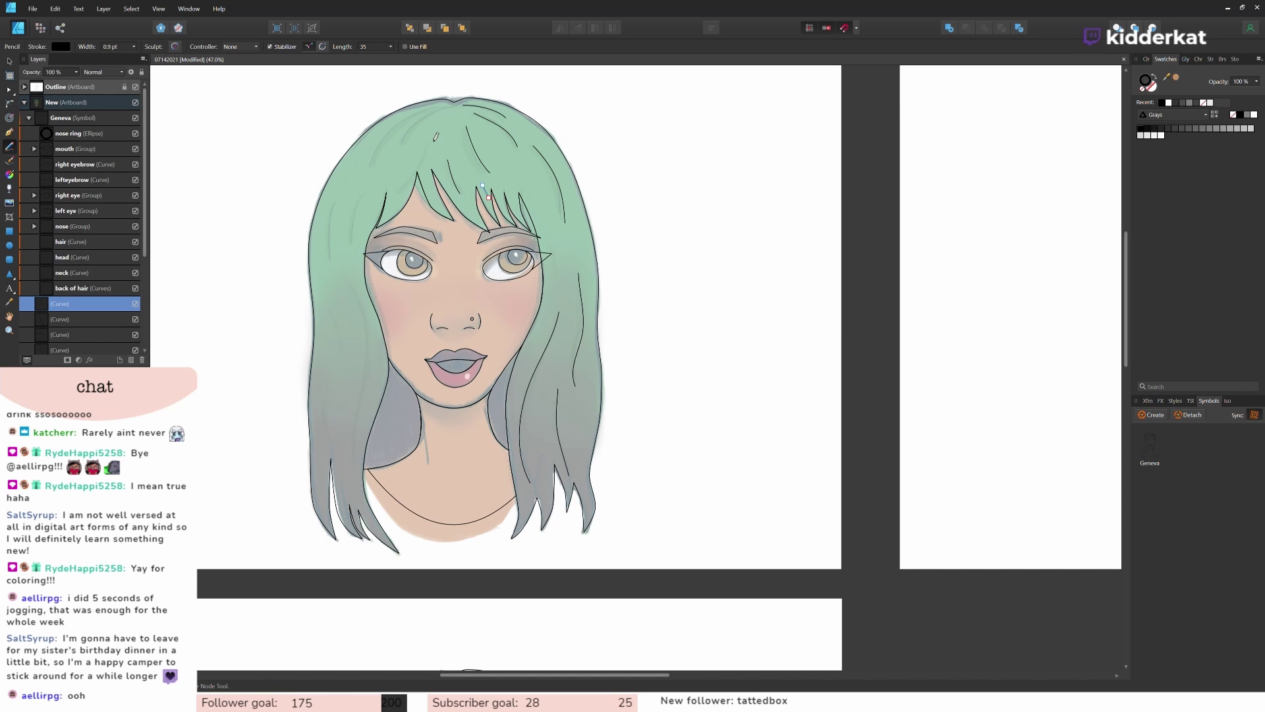
pyautogui.moveTo(432, 141); pyautogui.dragTo(392, 199)
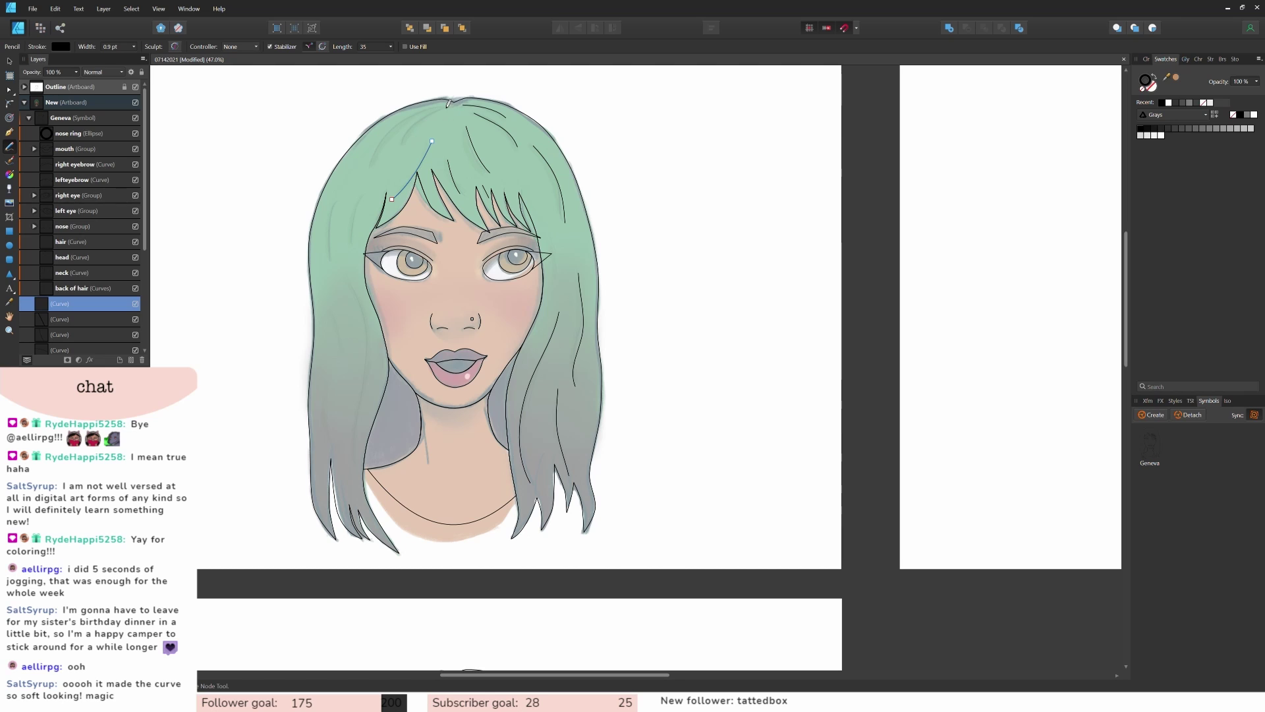
pyautogui.moveTo(430, 115); pyautogui.dragTo(415, 125)
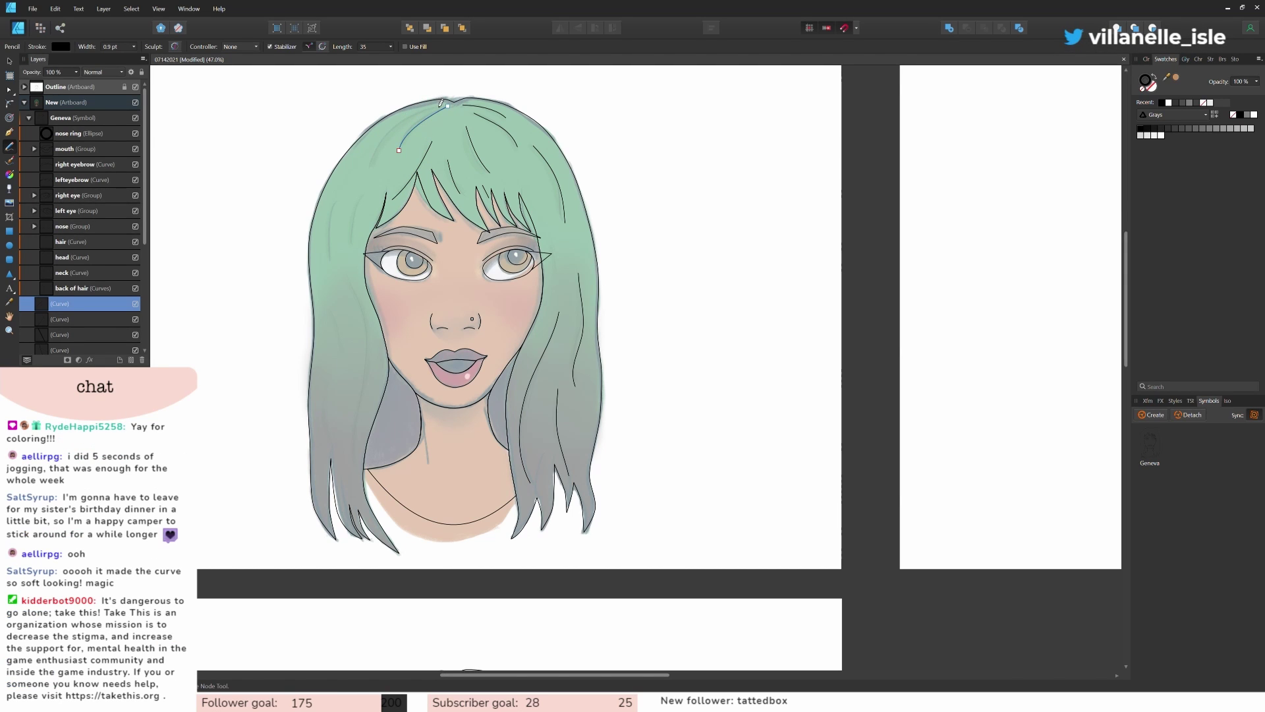
# Step: Trace the strand lines down the portrait's left side with the Pencil, from the upper crown to the split hair ends
pyautogui.moveTo(389, 130)
pyautogui.mouseDown()
pyautogui.moveTo(333, 221)
pyautogui.moveTo(331, 260)
pyautogui.mouseUp()
pyautogui.moveTo(363, 201)
pyautogui.mouseDown()
pyautogui.moveTo(349, 286)
pyautogui.moveTo(371, 343)
pyautogui.moveTo(353, 456)
pyautogui.mouseUp()
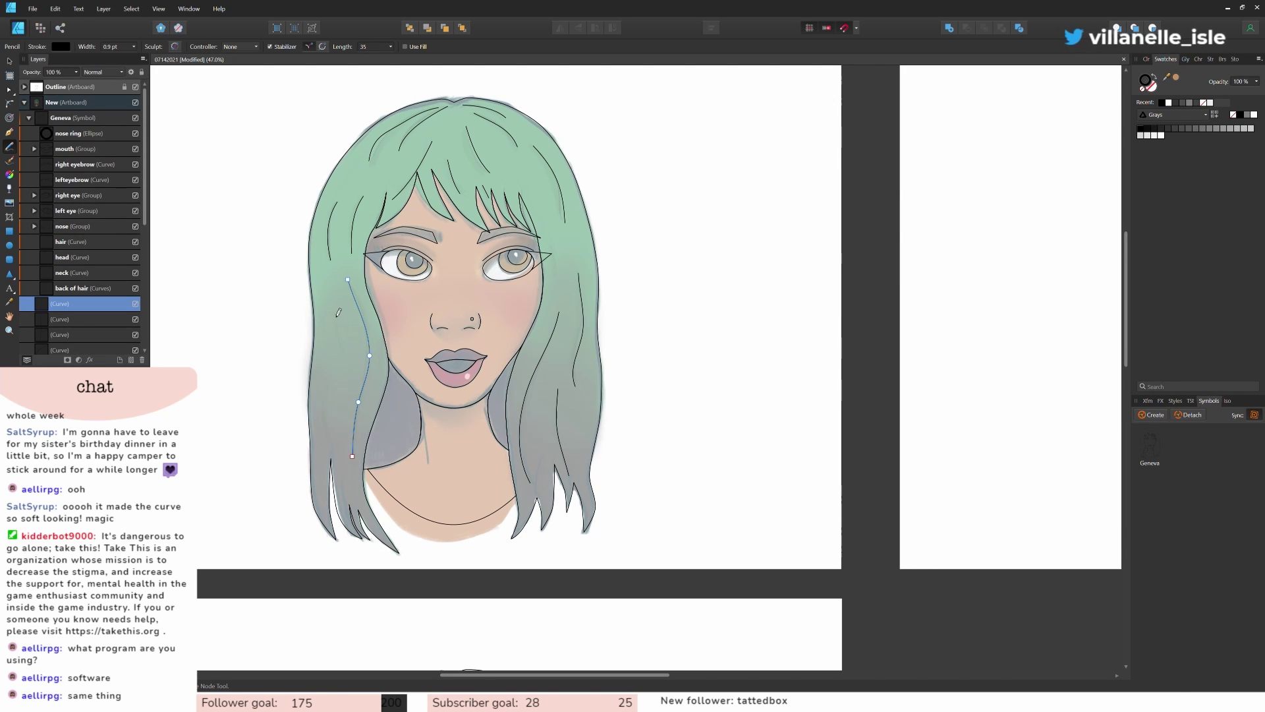
pyautogui.moveTo(334, 315)
pyautogui.mouseDown()
pyautogui.moveTo(343, 367)
pyautogui.moveTo(319, 417)
pyautogui.moveTo(331, 460)
pyautogui.mouseUp()
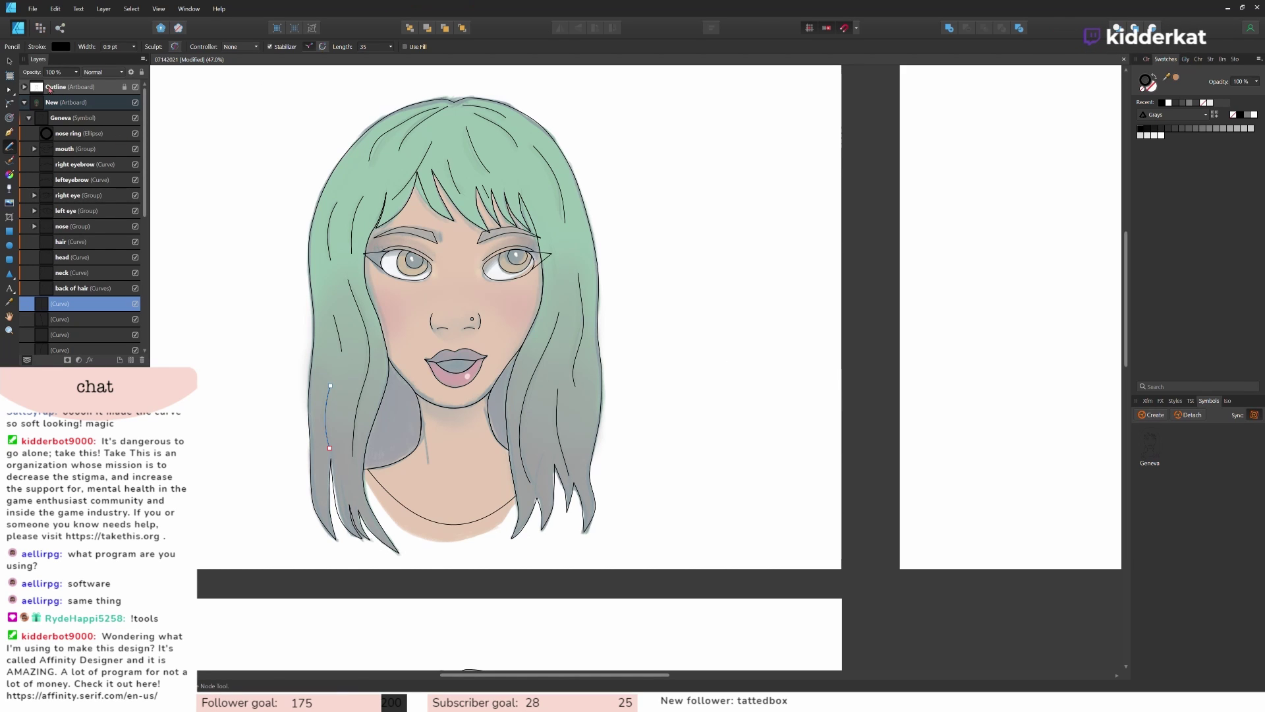
# Step: Select the hair strand line running down from the parting into the fringe and nudge it slightly upward
pyautogui.click(10, 89)
pyautogui.click(379, 139)
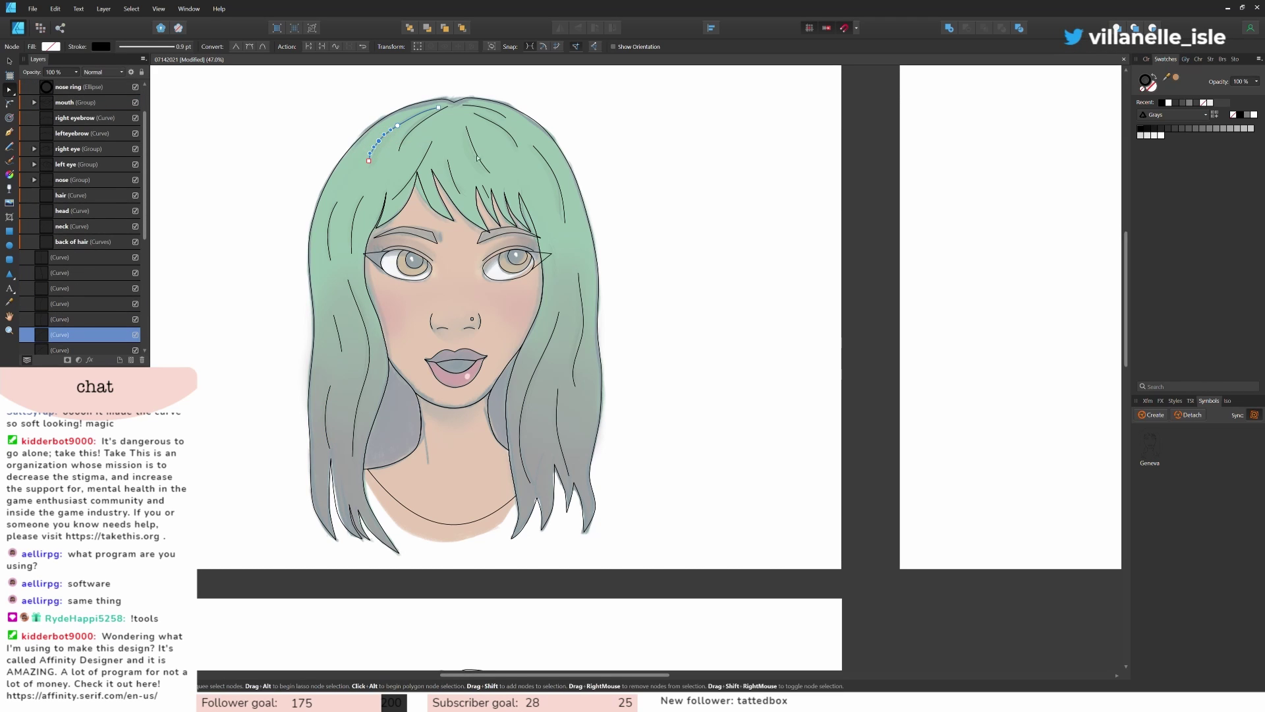
pyautogui.click(572, 231)
pyautogui.click(412, 171)
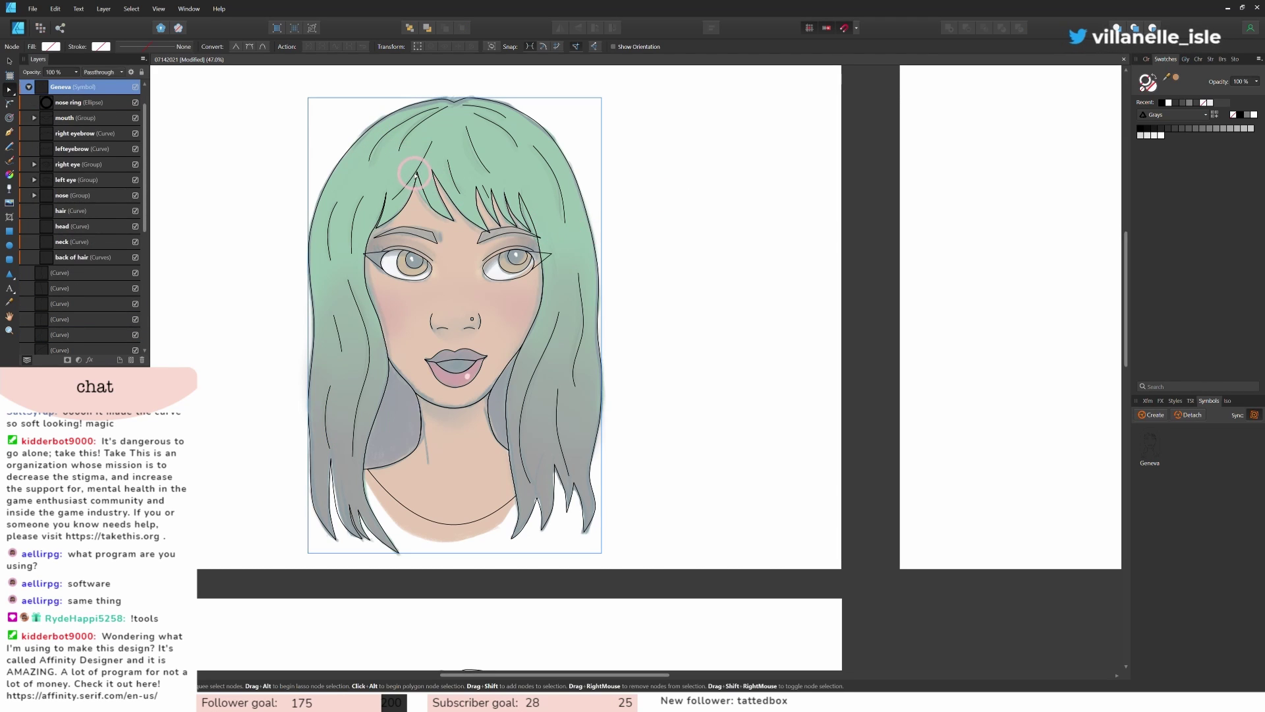
pyautogui.click(413, 174)
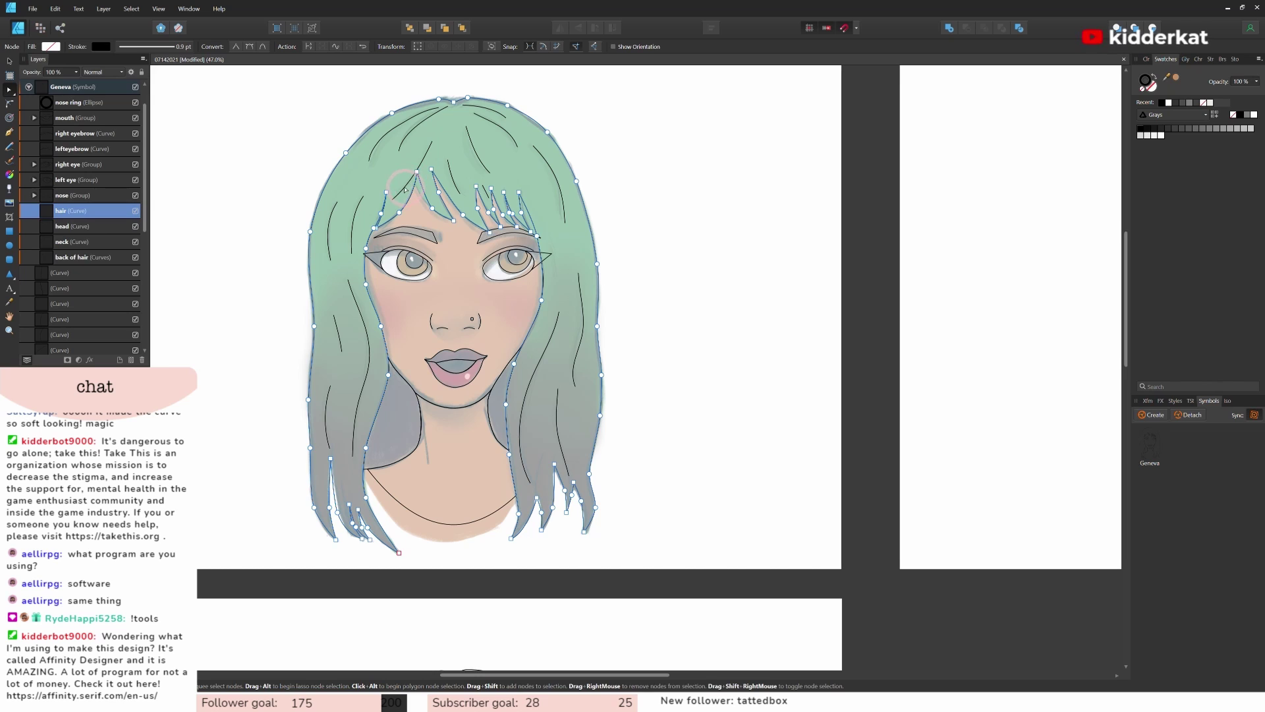
pyautogui.click(406, 177)
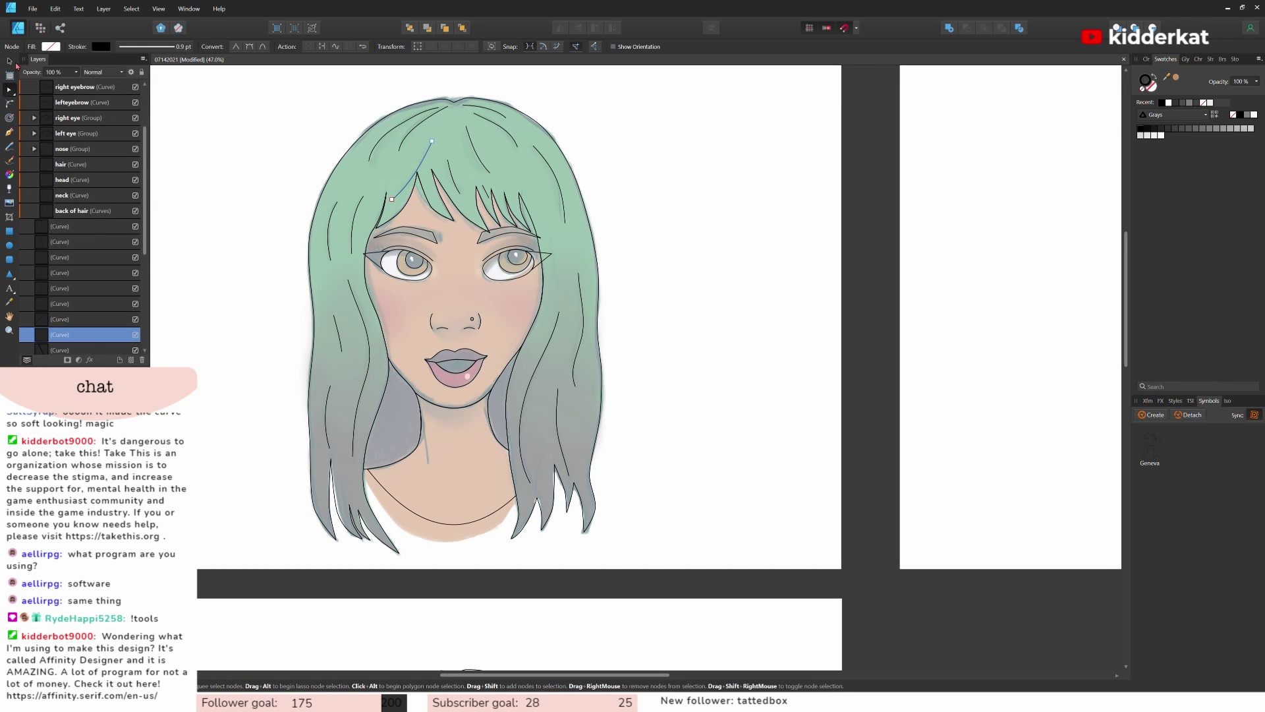
pyautogui.click(10, 62)
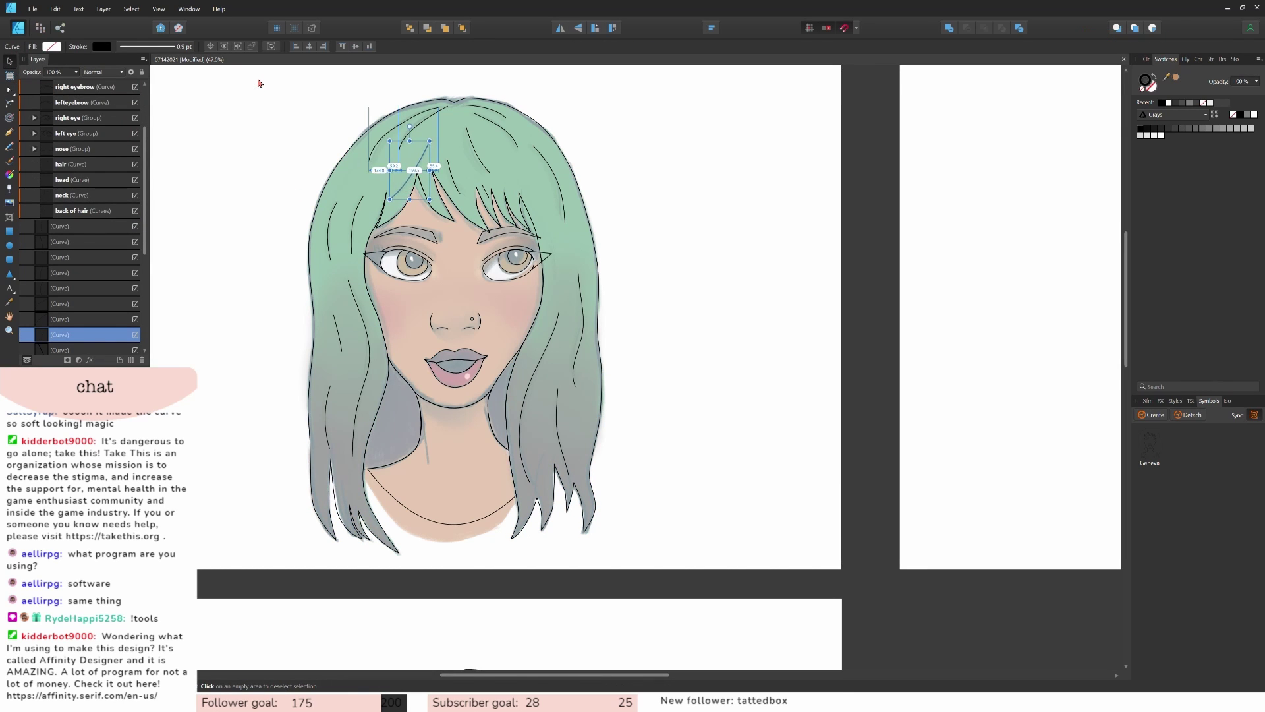
pyautogui.press('Up')
pyautogui.press('Up')
pyautogui.press('Up')
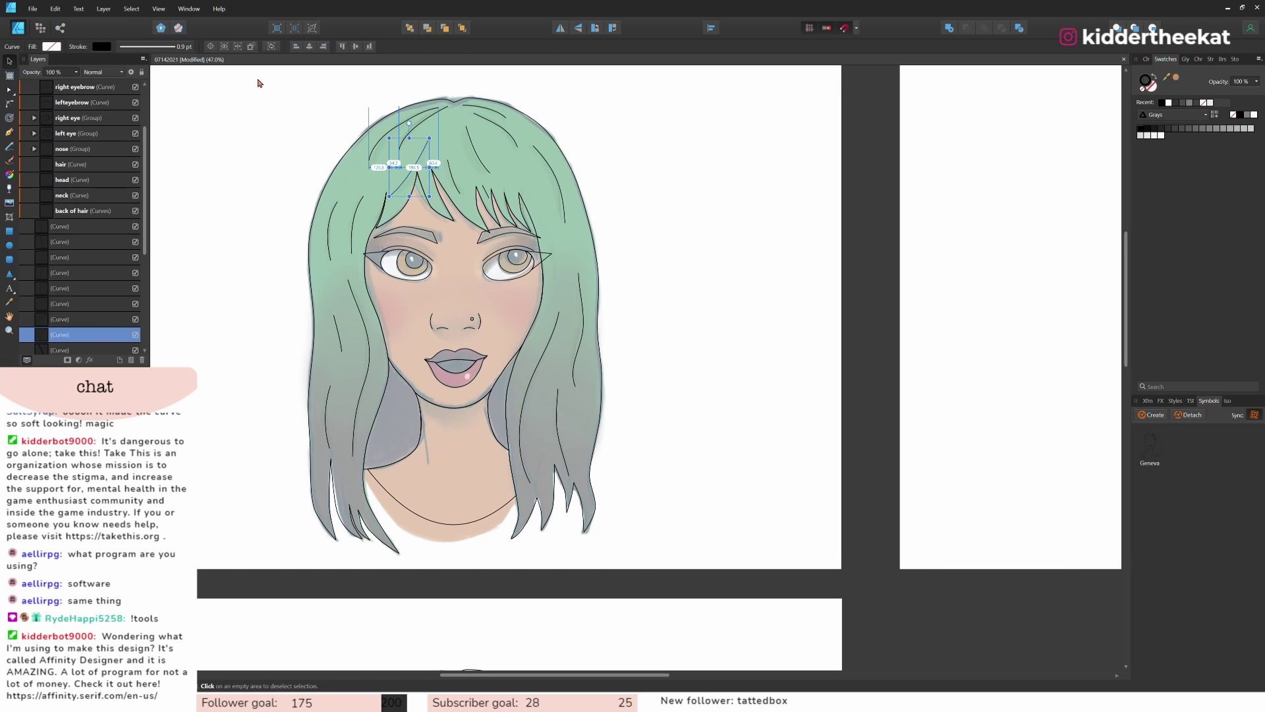
pyautogui.click(688, 202)
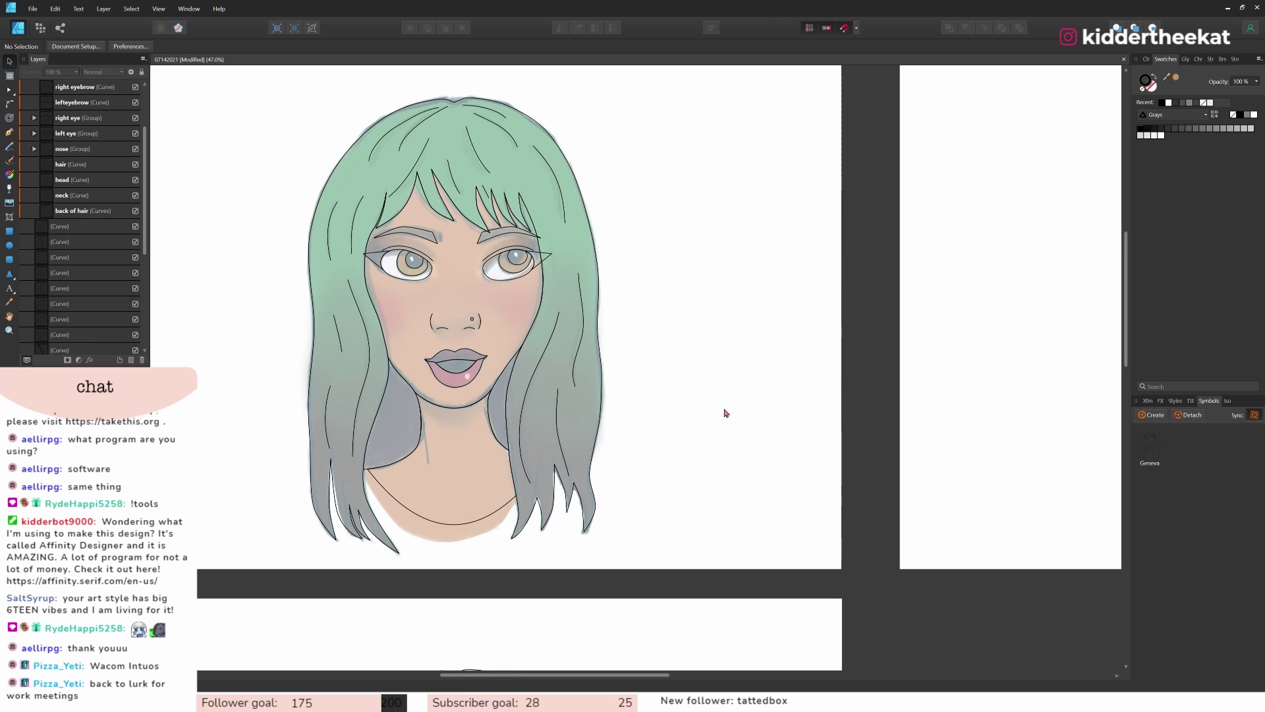
# Step: Hide the faded reference group on the New artboard to compare its line art with the Outline artboard
pyautogui.scroll(-5, 711, 428)
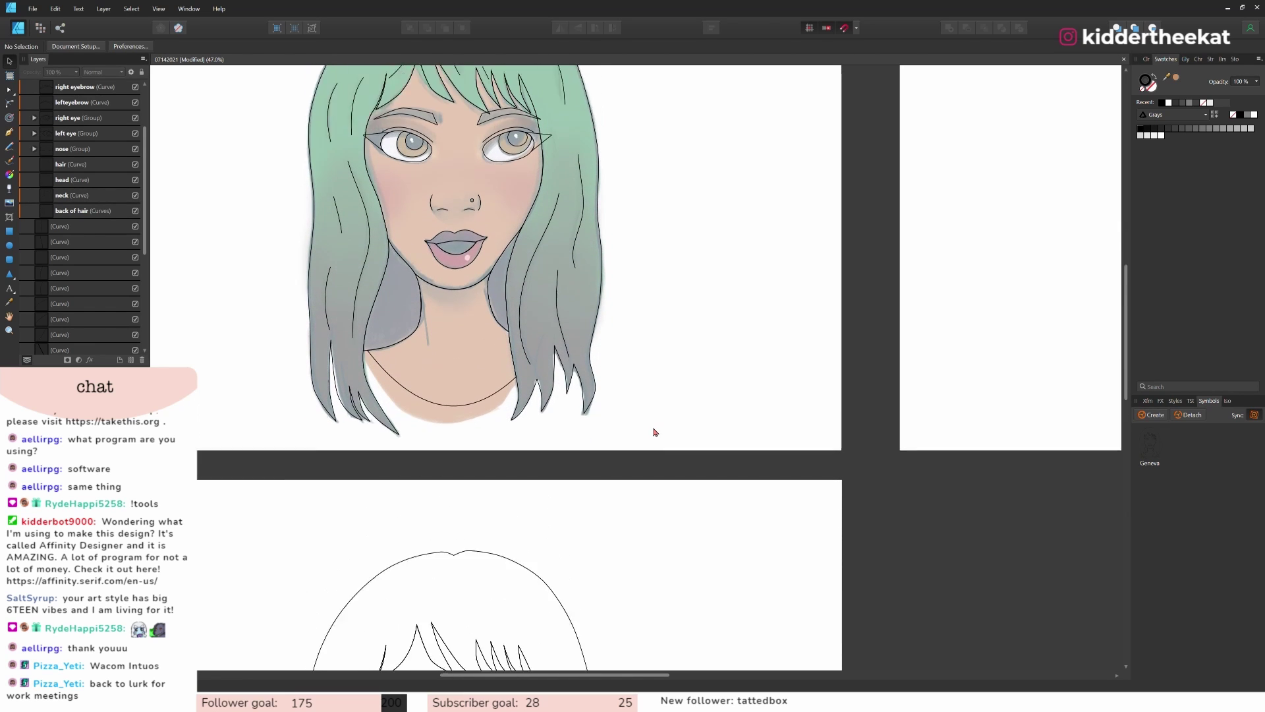
pyautogui.scroll(1, 654, 432)
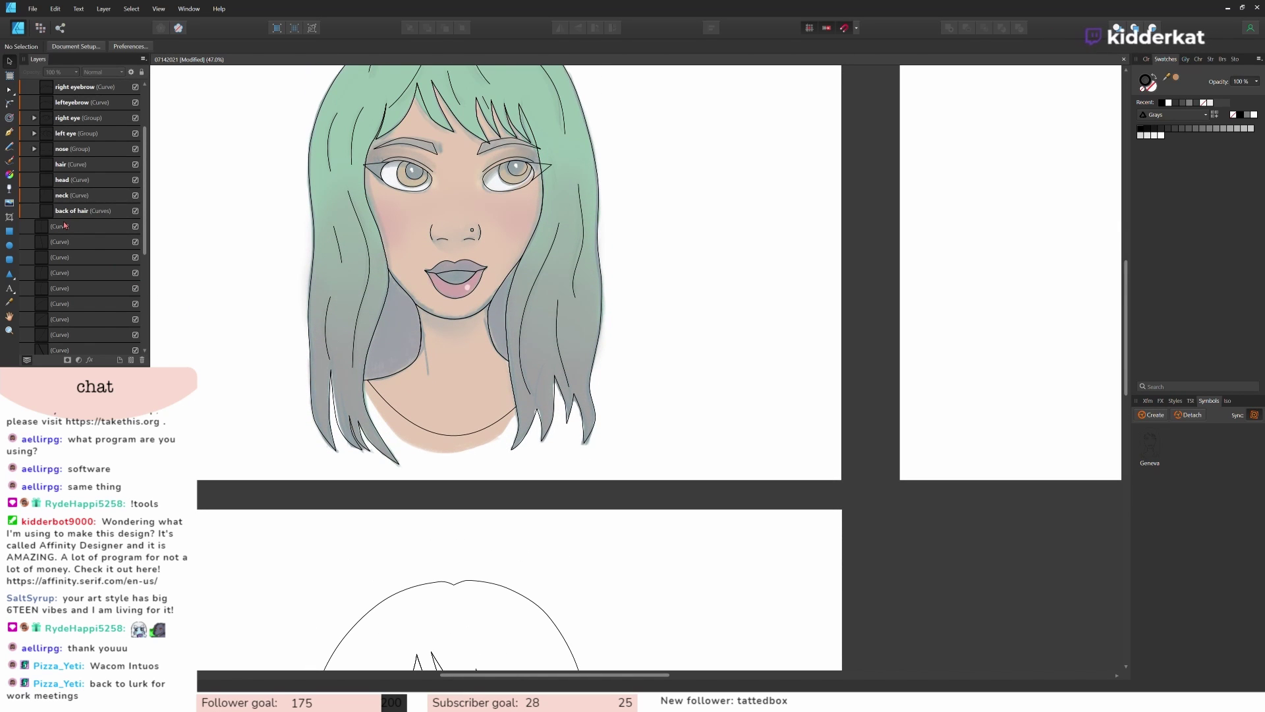
pyautogui.scroll(-4, 71, 238)
pyautogui.scroll(5, 78, 252)
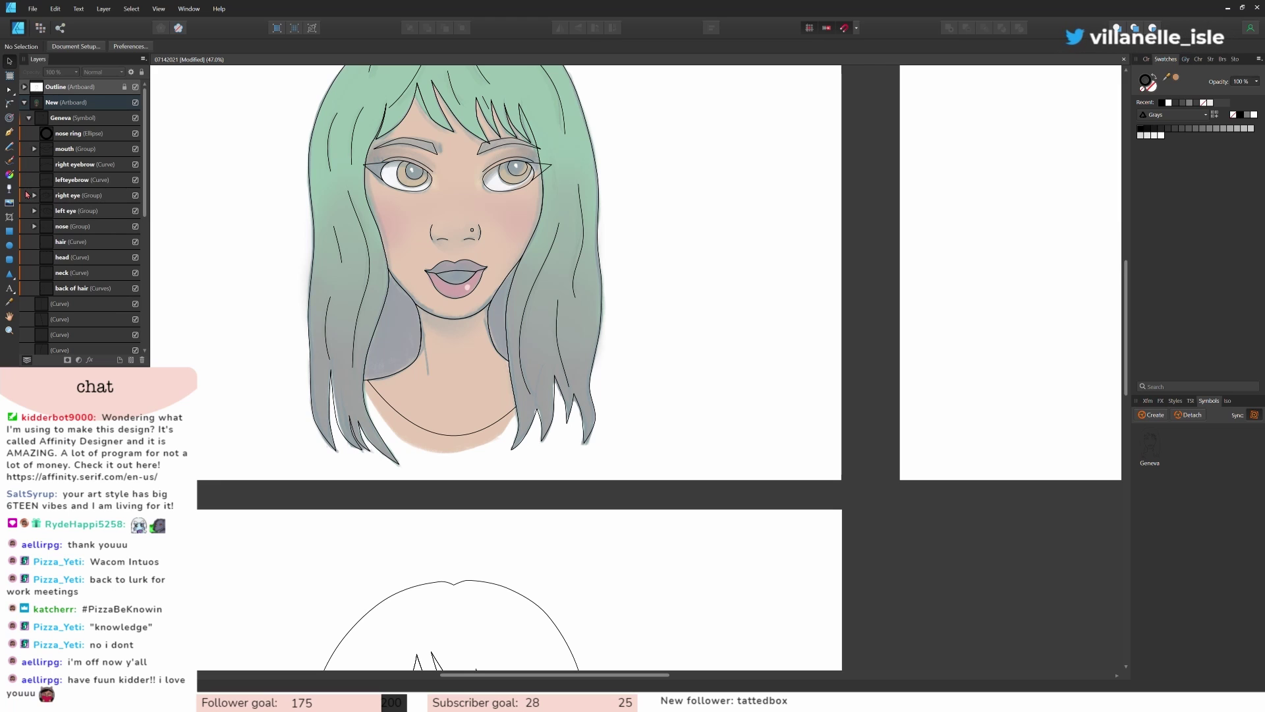
pyautogui.click(70, 307)
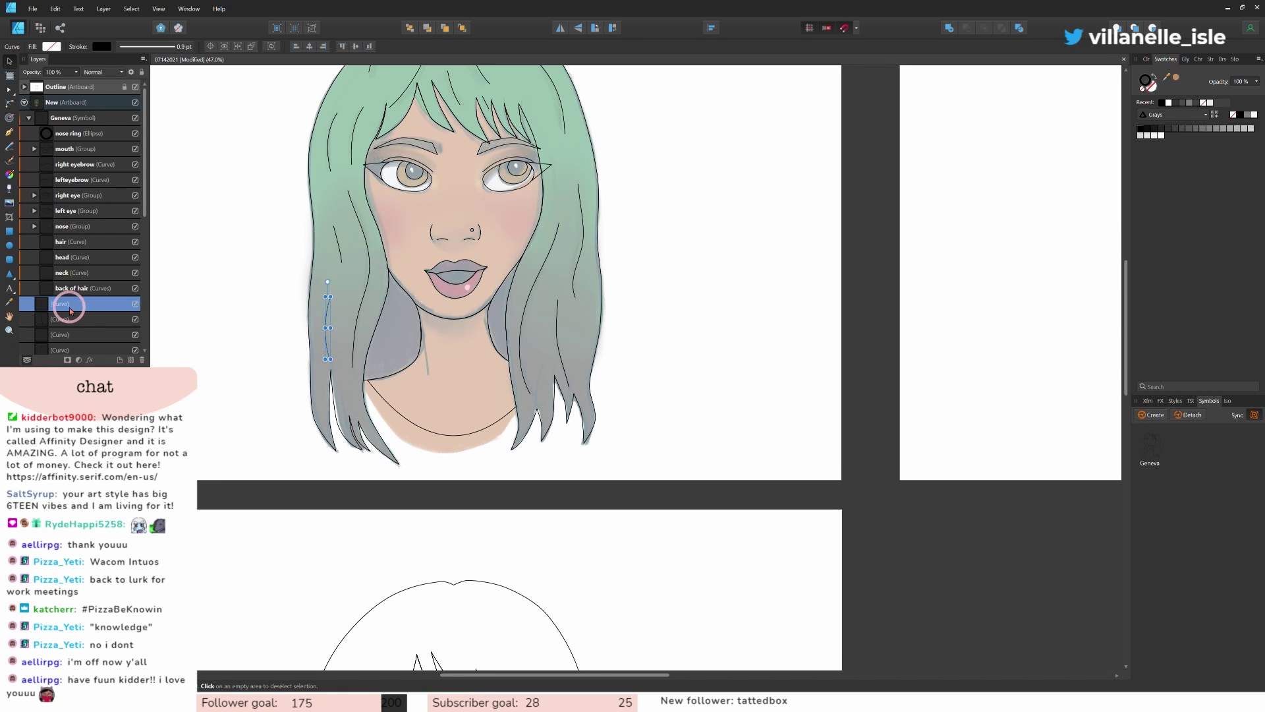
pyautogui.scroll(-5, 539, 332)
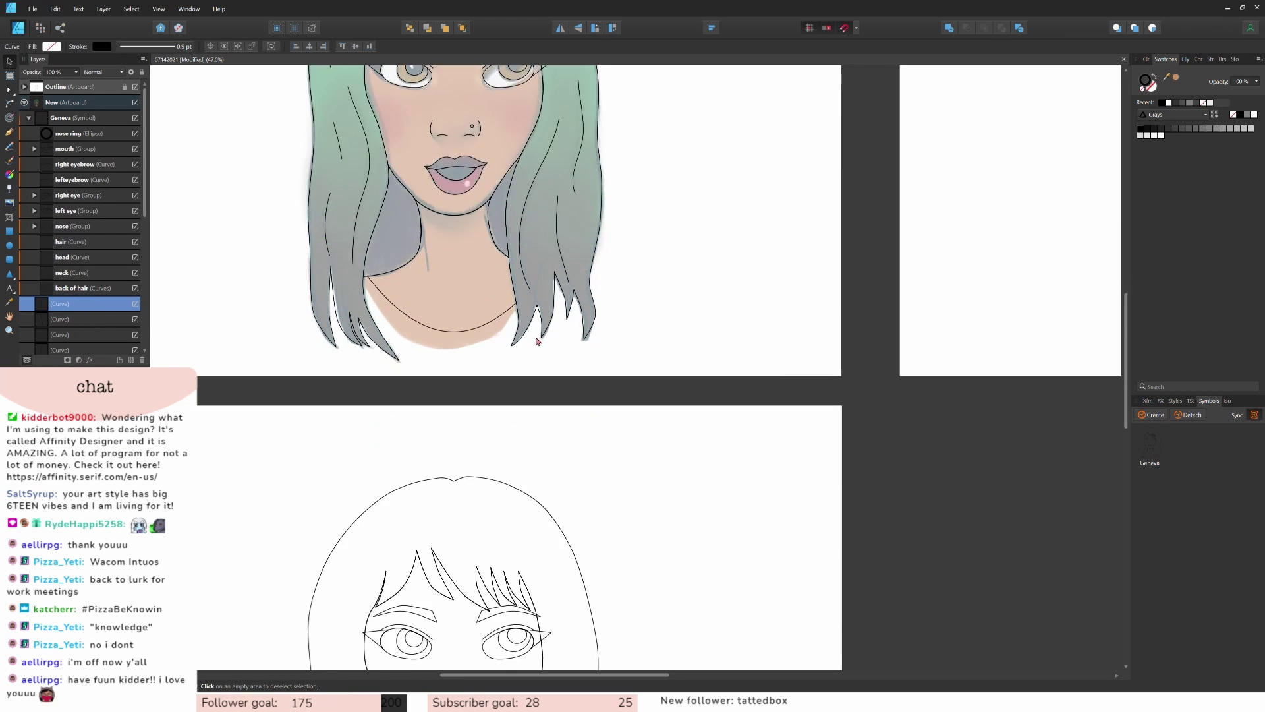
pyautogui.scroll(-3, 540, 348)
pyautogui.moveTo(143, 213); pyautogui.dragTo(144, 334)
pyautogui.click(136, 335)
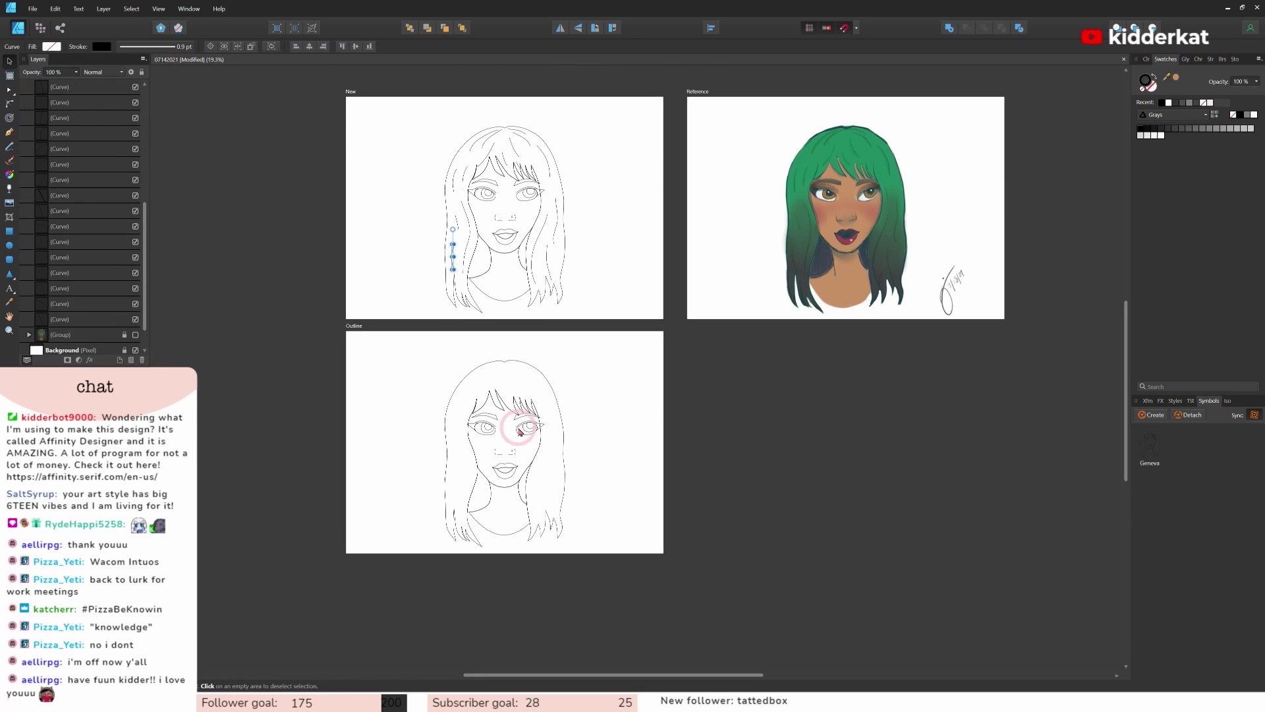
pyautogui.click(692, 432)
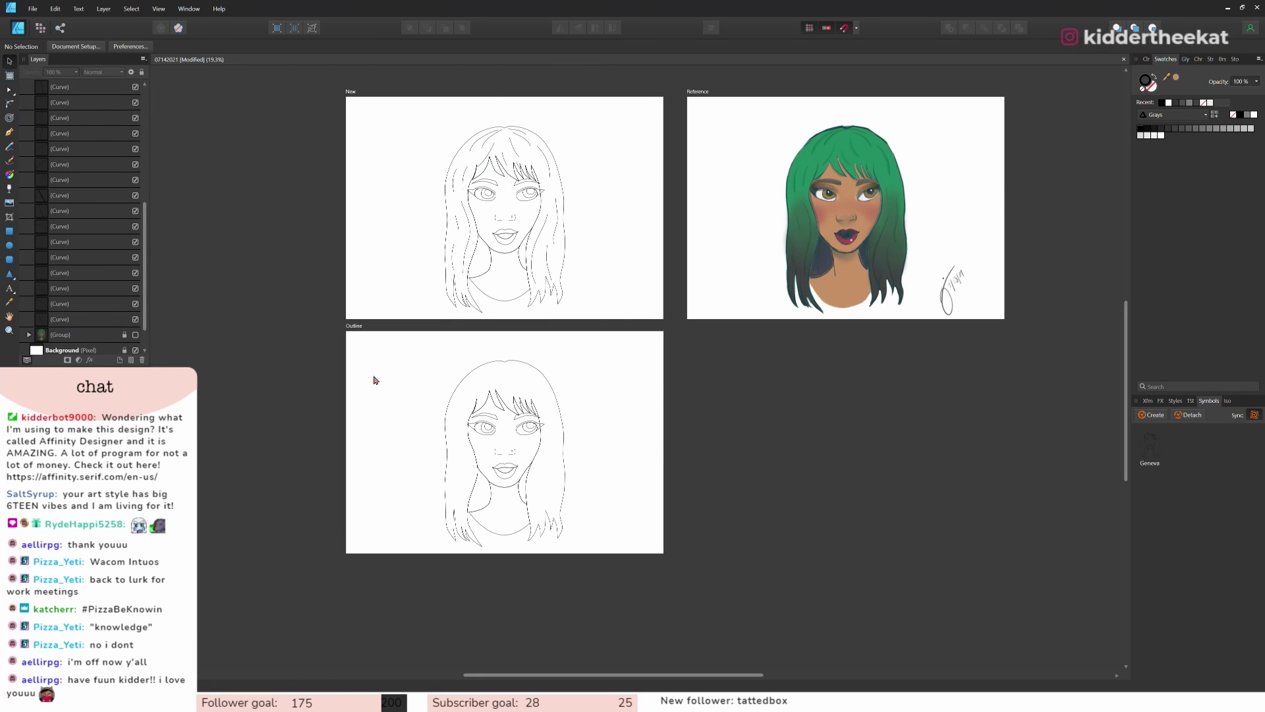
pyautogui.scroll(2, 421, 599)
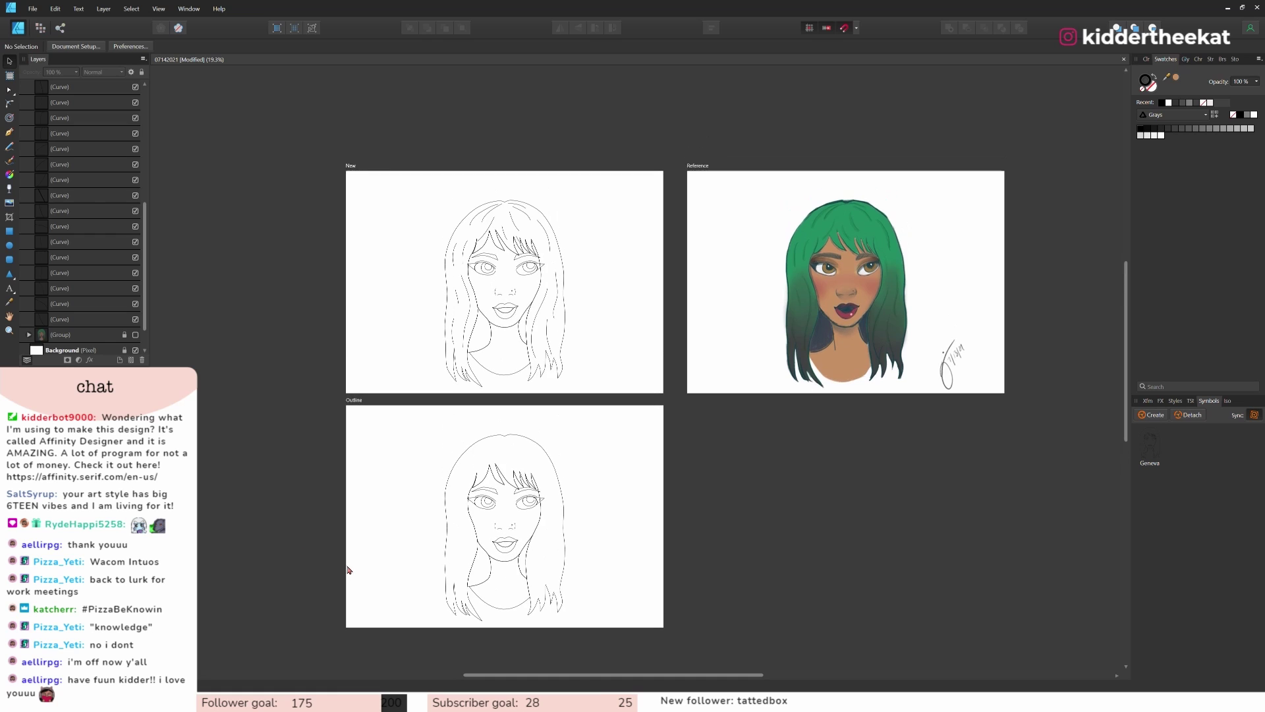
# Step: Select all the loose hair strand curves beneath the Geneva symbol and group them
pyautogui.scroll(8, 125, 279)
pyautogui.click(79, 305)
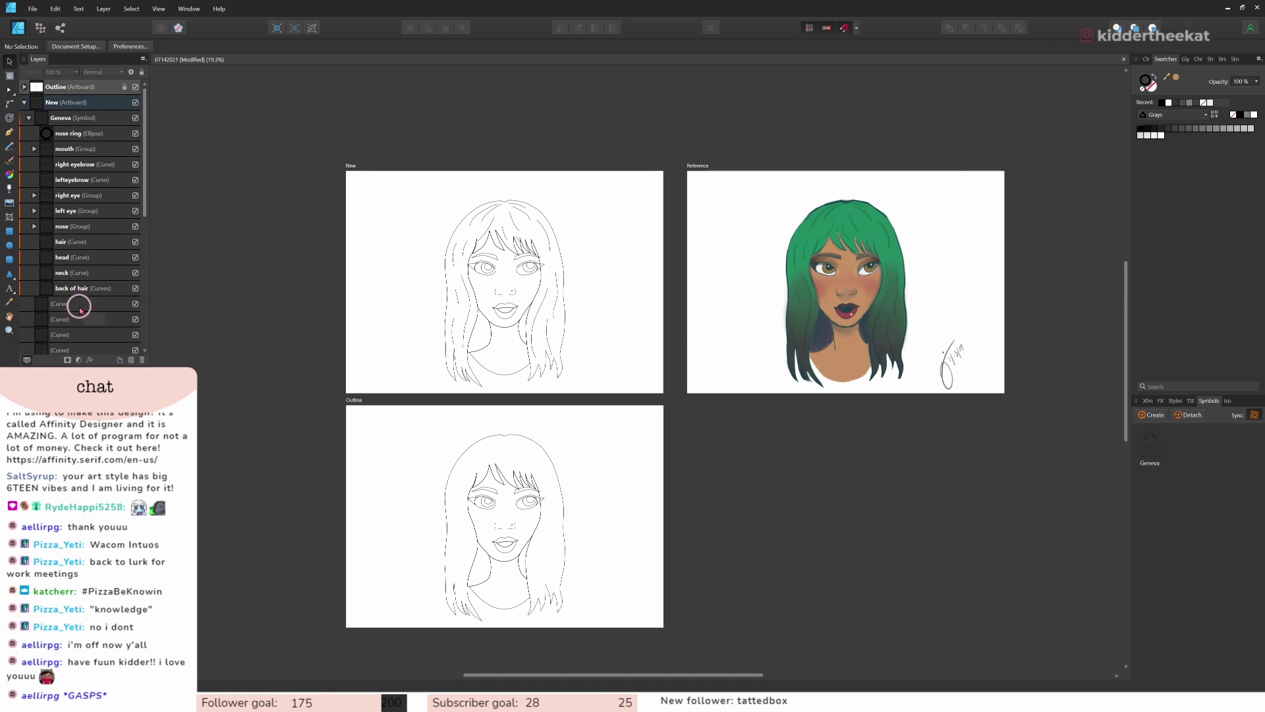
pyautogui.scroll(-8, 78, 299)
pyautogui.keyDown('shift'); pyautogui.click(74, 287); pyautogui.keyUp('shift')
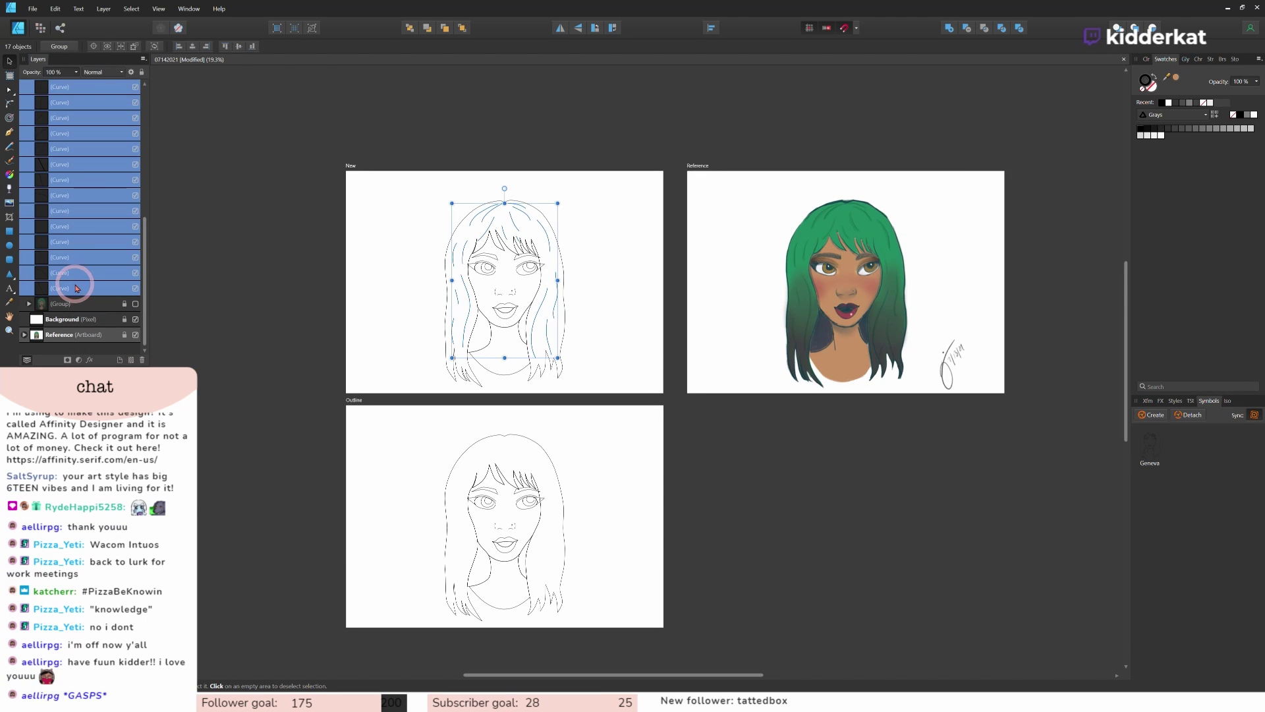
pyautogui.hotkey('ctrl', 'g')
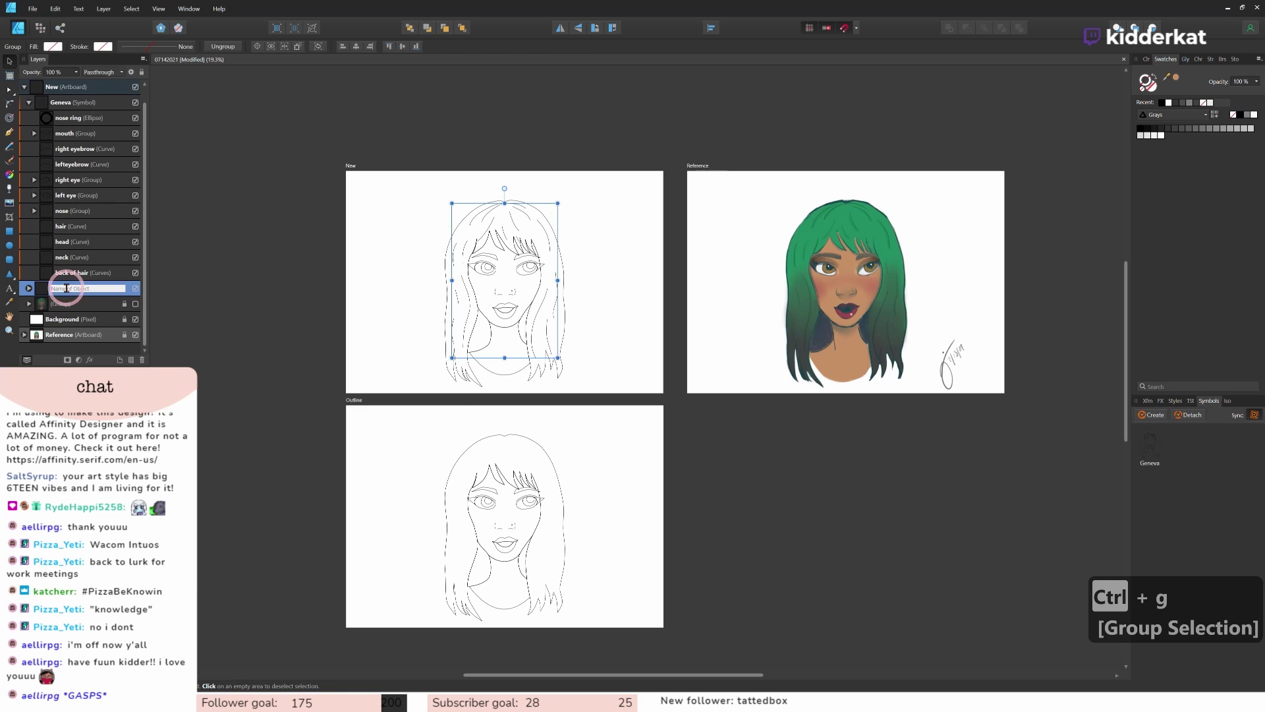
# Step: Name the strand group "hair line" and move it into the Geneva symbol directly below the hair curve
pyautogui.write('ha')
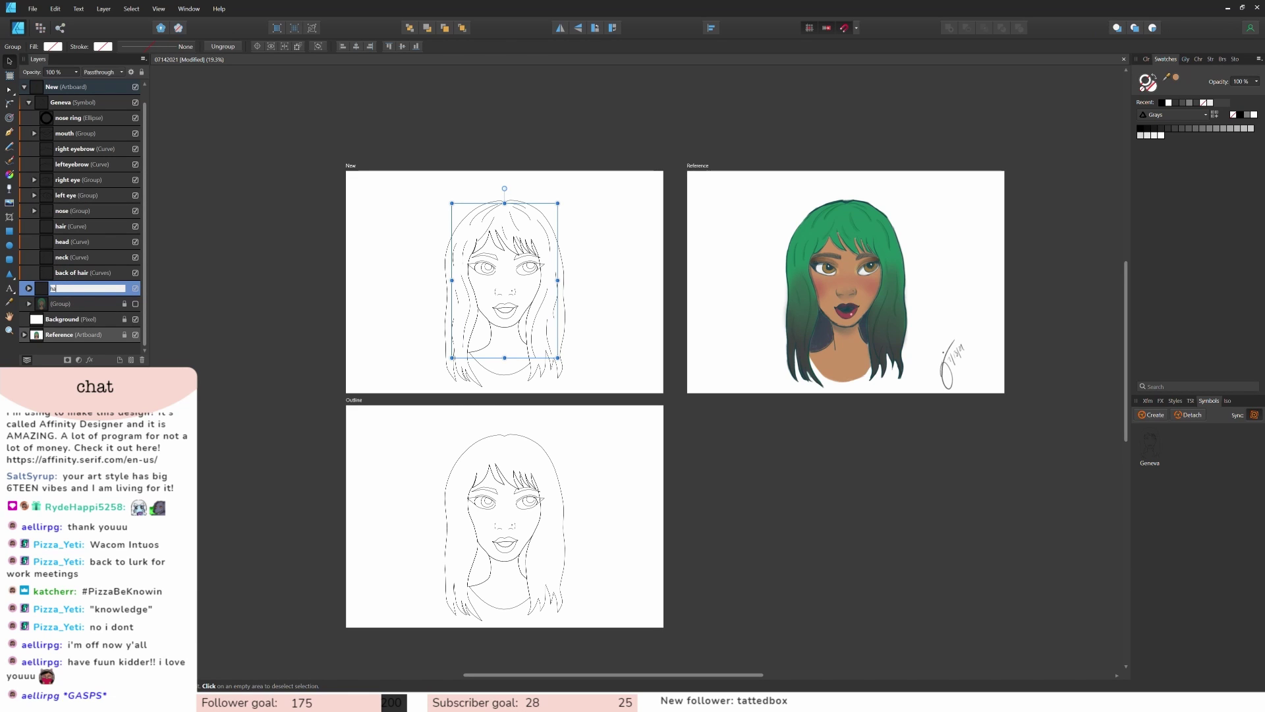
pyautogui.write('orir line')
pyautogui.press('Return')
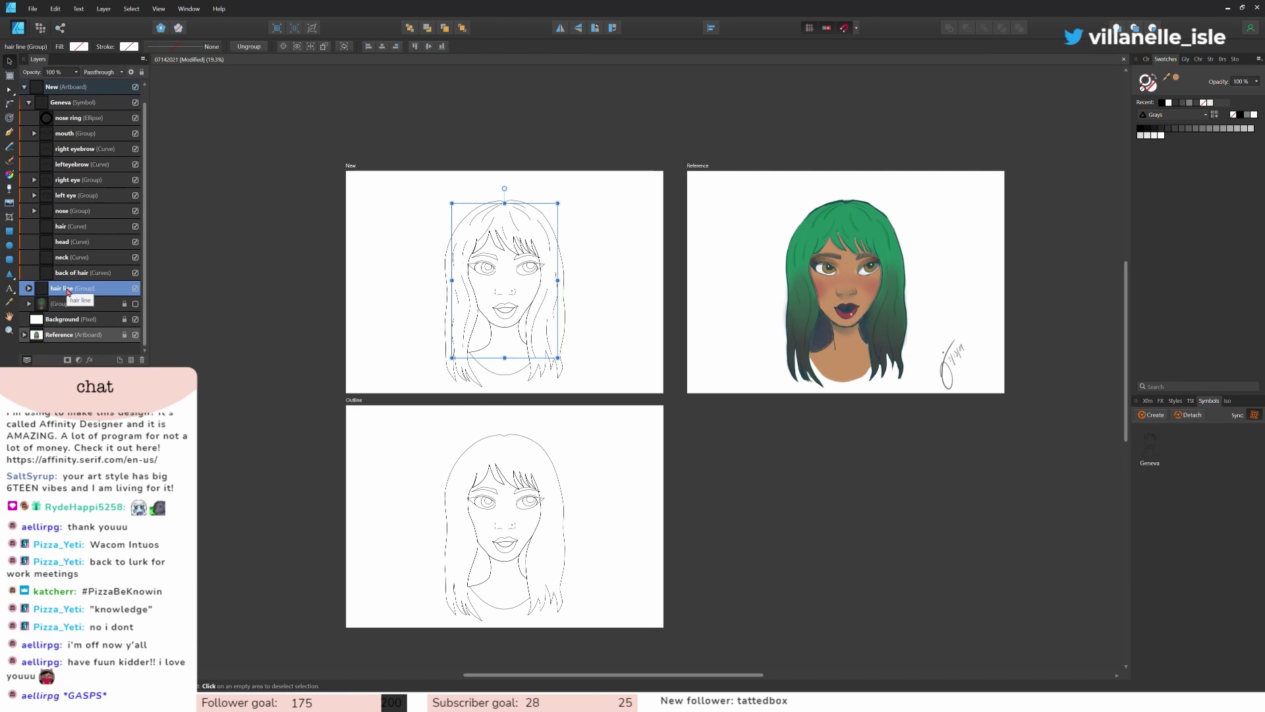
pyautogui.moveTo(72, 294); pyautogui.dragTo(61, 235)
pyautogui.click(240, 353)
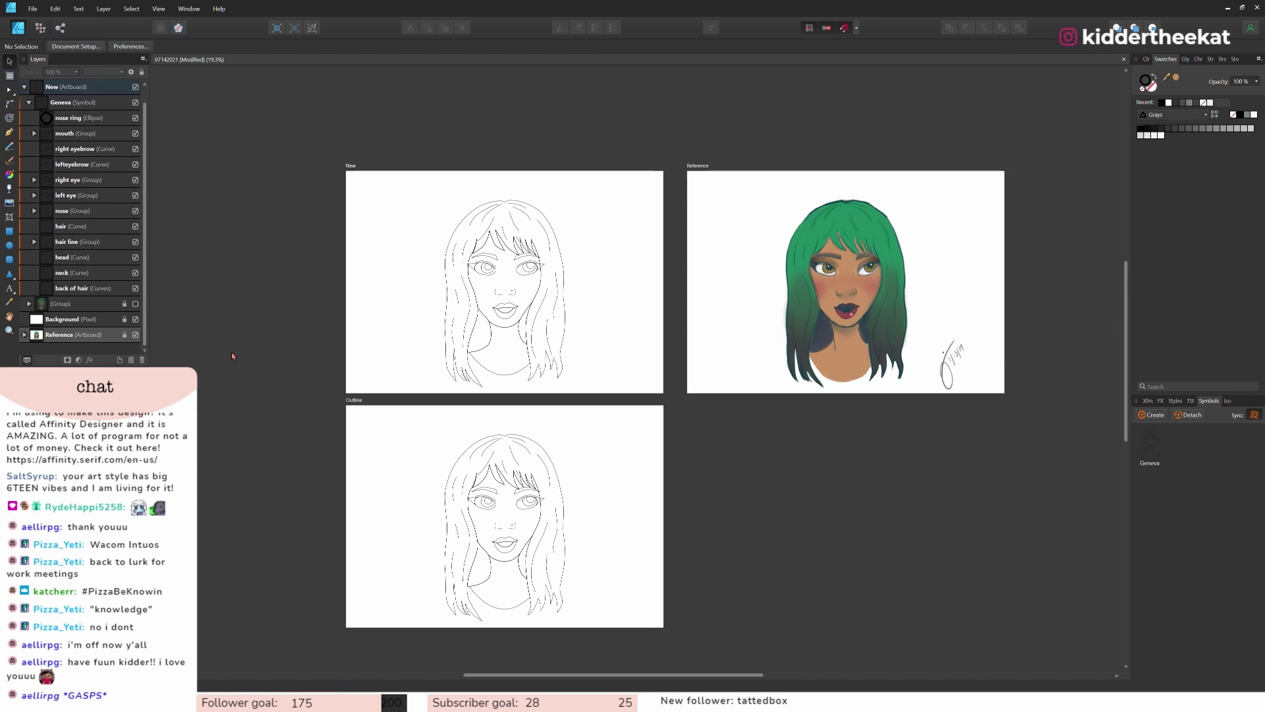
# Step: Show the faded reference again and draw one more short Pencil strand in the hair beside the portrait's right-hand eye
pyautogui.click(135, 304)
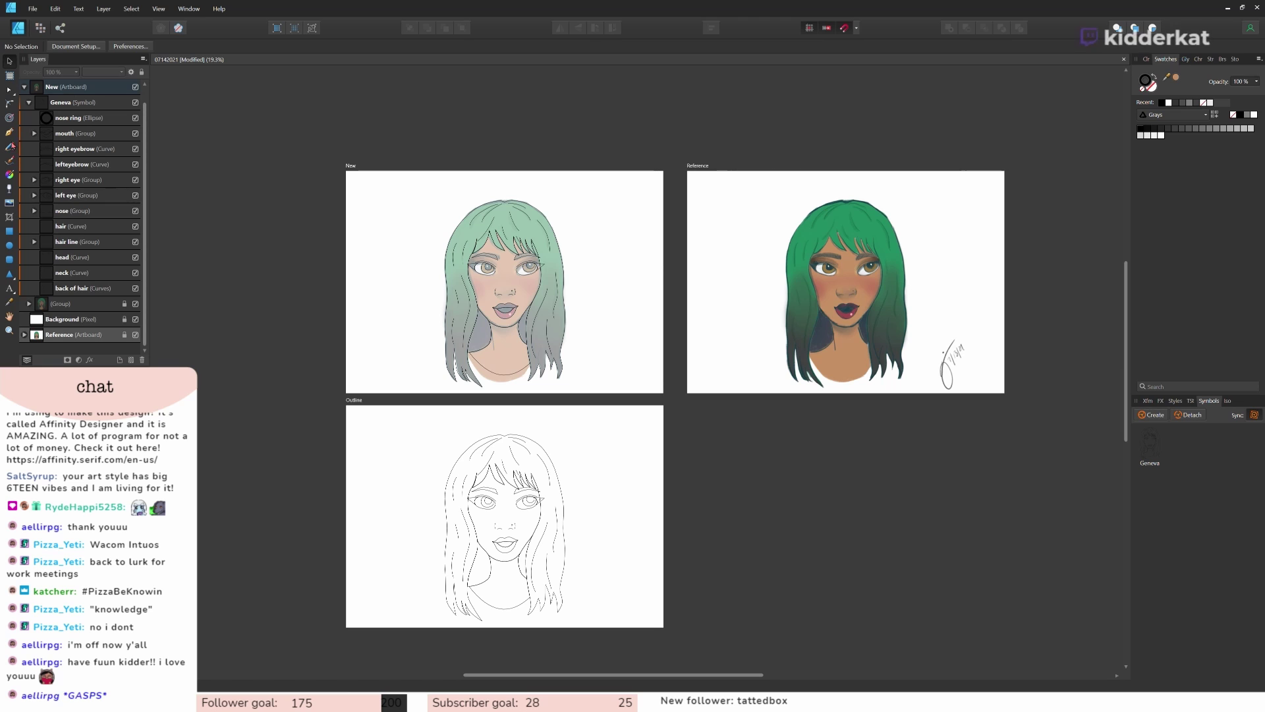
pyautogui.click(10, 146)
pyautogui.scroll(3, 570, 315)
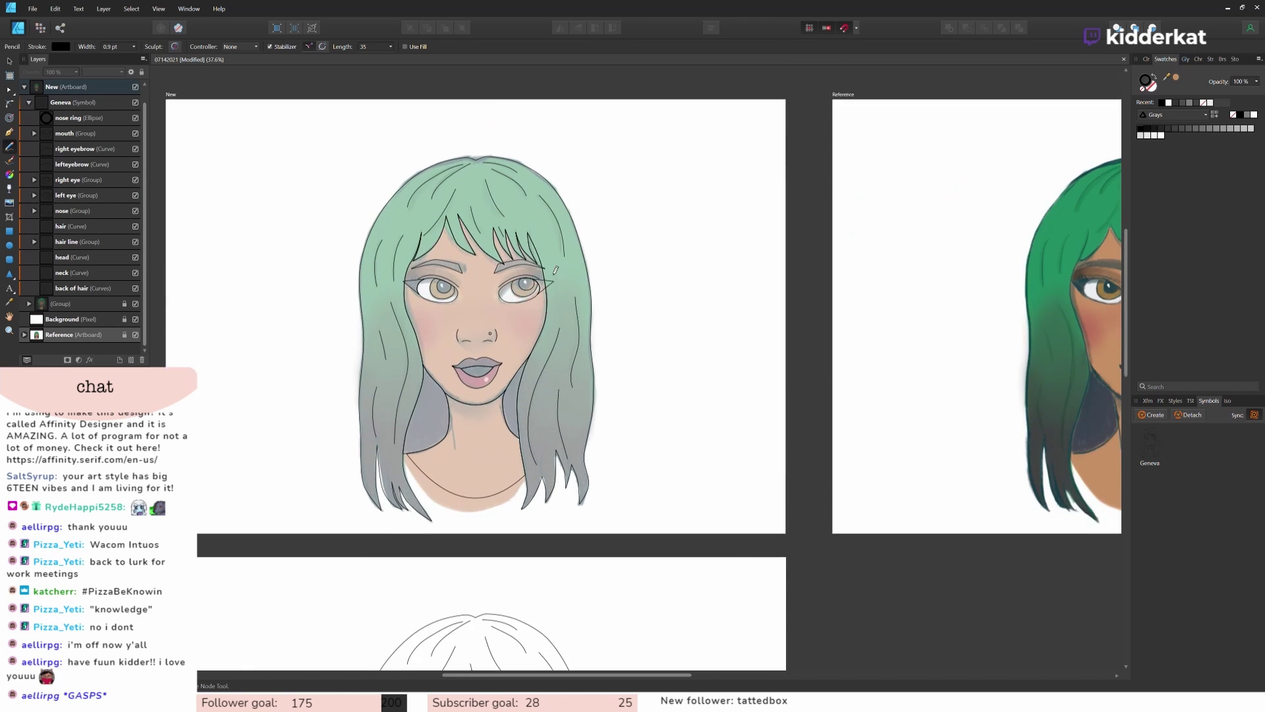
pyautogui.click(35, 241)
pyautogui.click(78, 241)
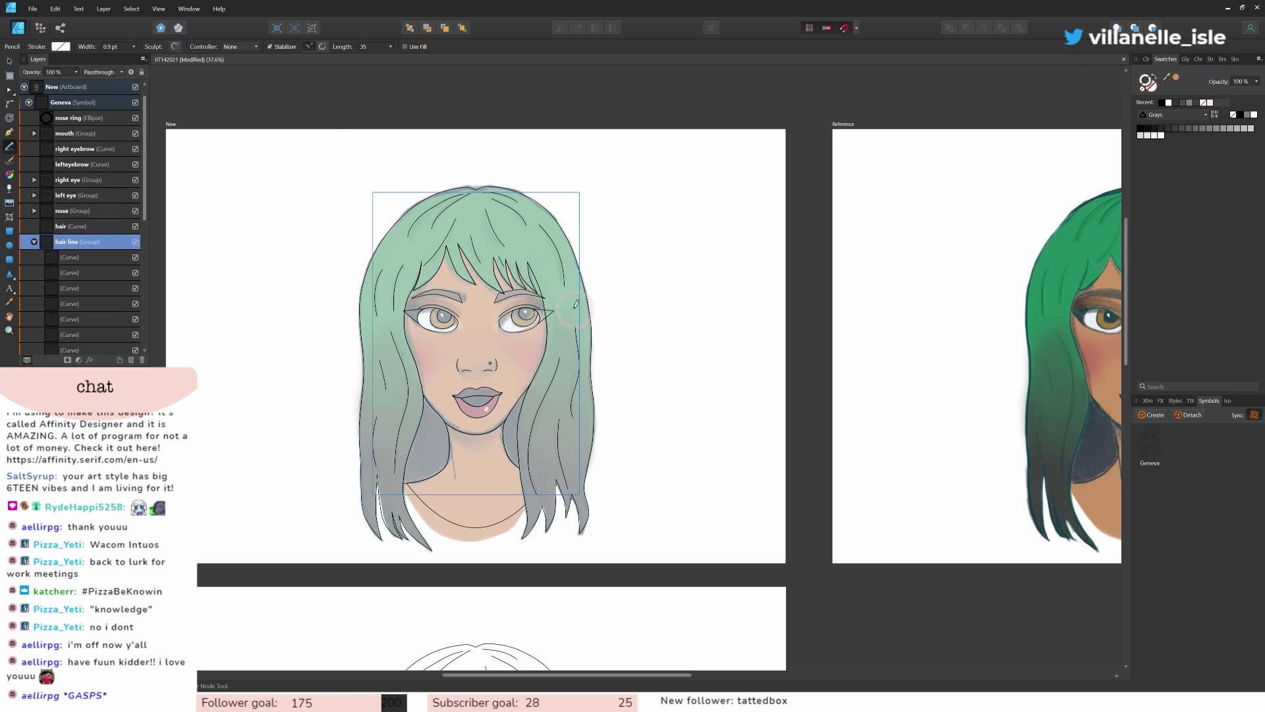
pyautogui.moveTo(562, 301); pyautogui.dragTo(565, 316)
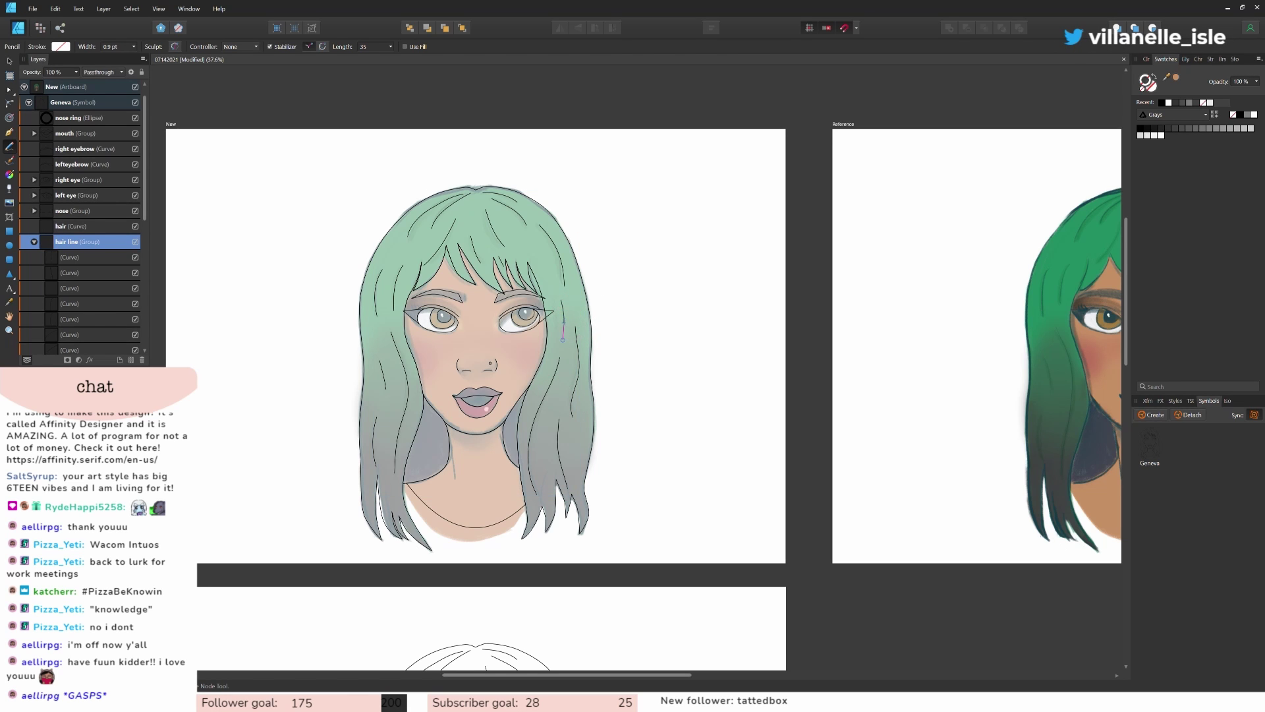
pyautogui.scroll(-3, 720, 394)
pyautogui.scroll(3, 636, 534)
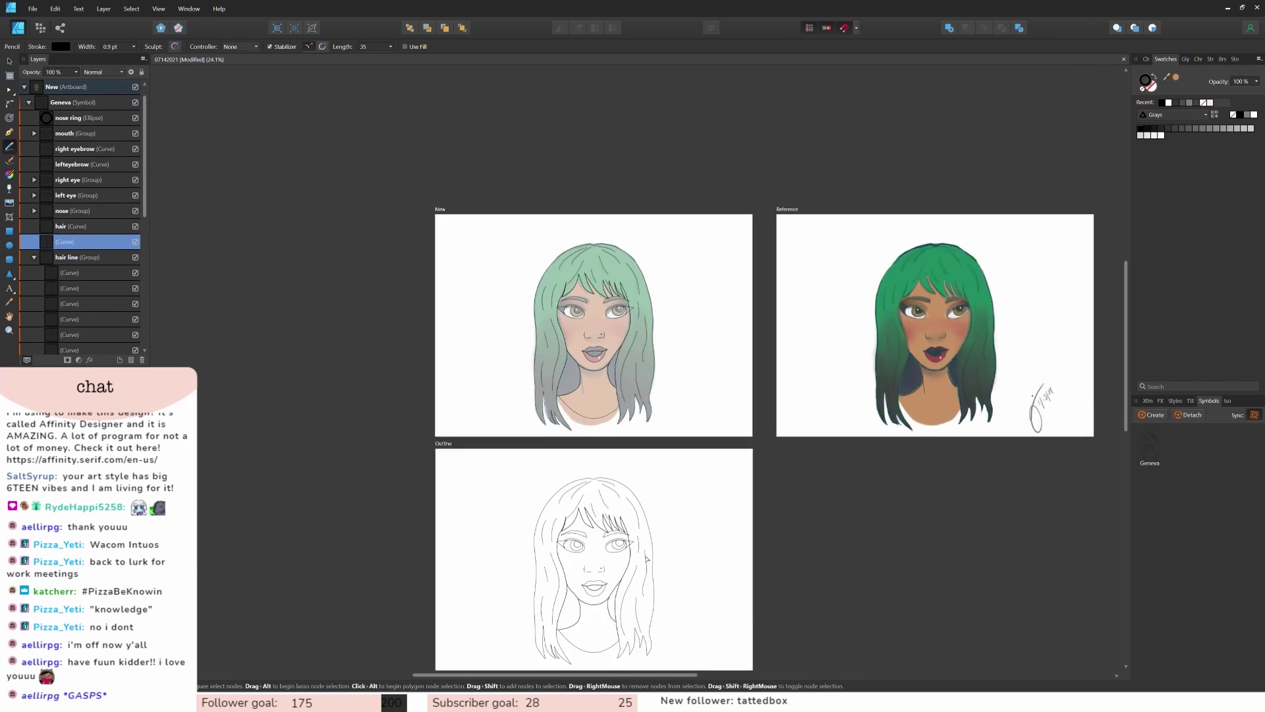
# Step: Collapse the Geneva symbol and hide the reference group on the New artboard
pyautogui.press('v')
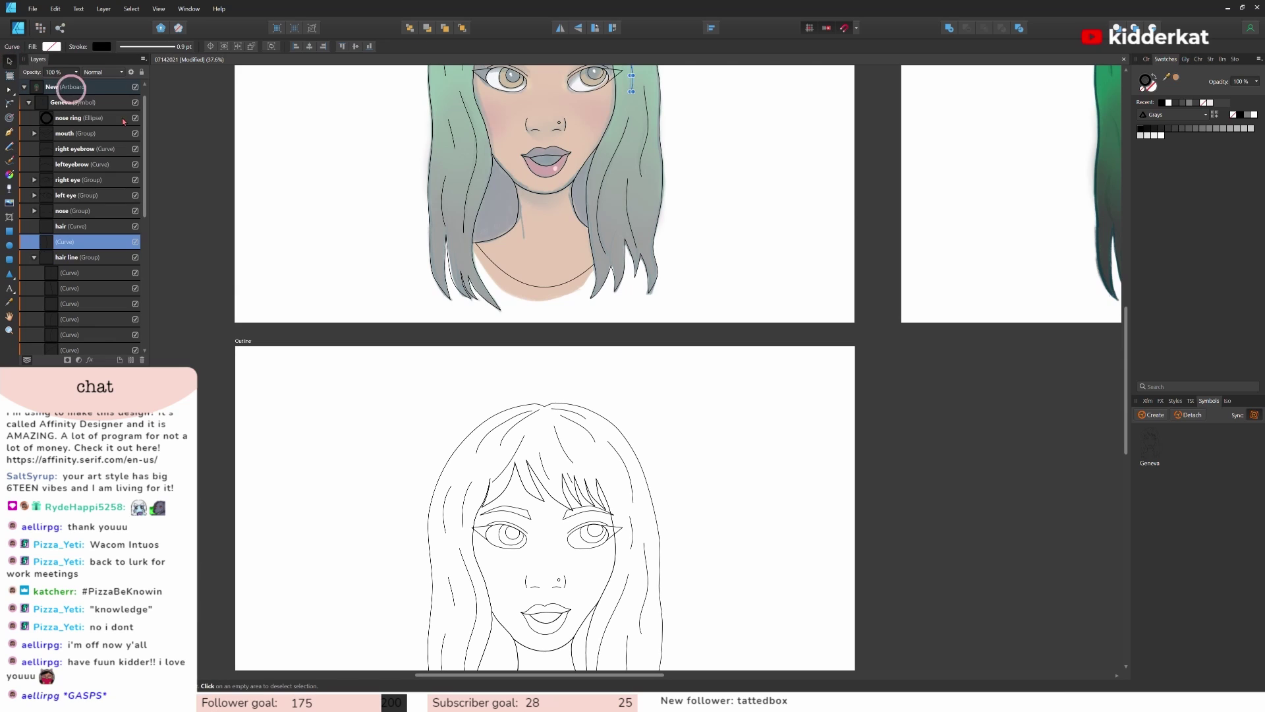
pyautogui.click(29, 103)
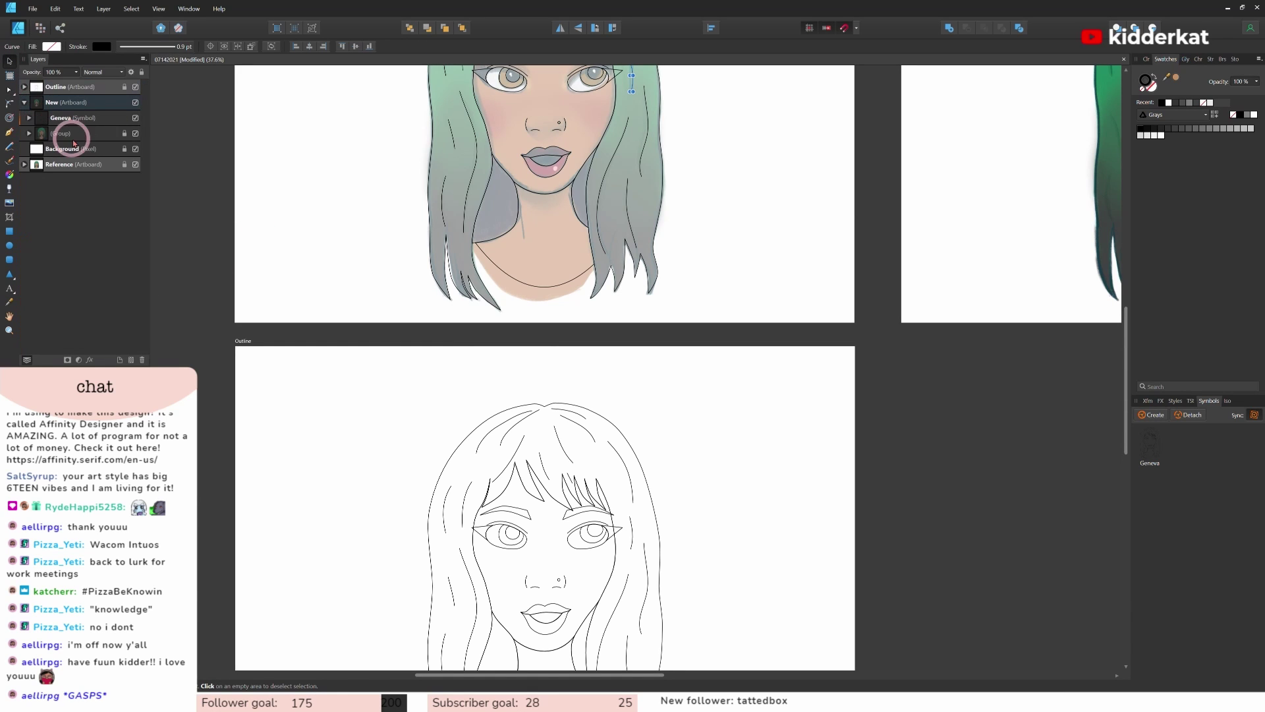
pyautogui.click(135, 133)
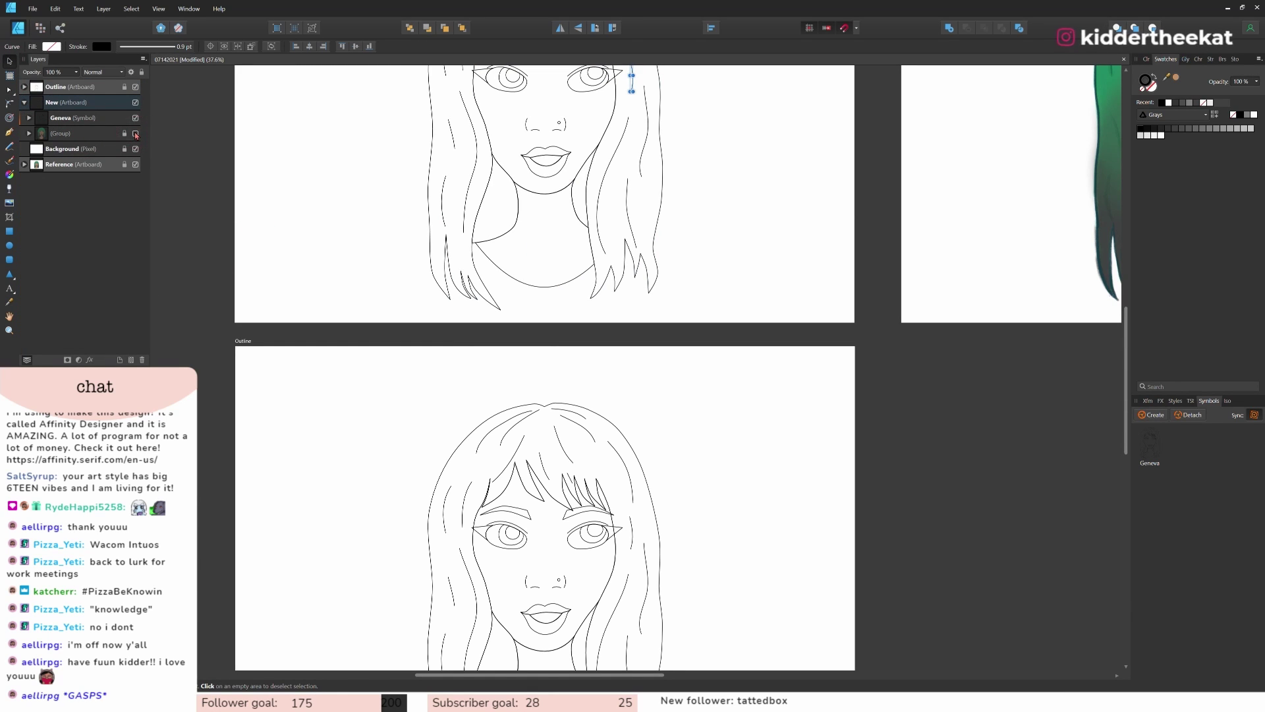
# Step: Detach the New artboard's Geneva artwork from its symbol
pyautogui.click(62, 117)
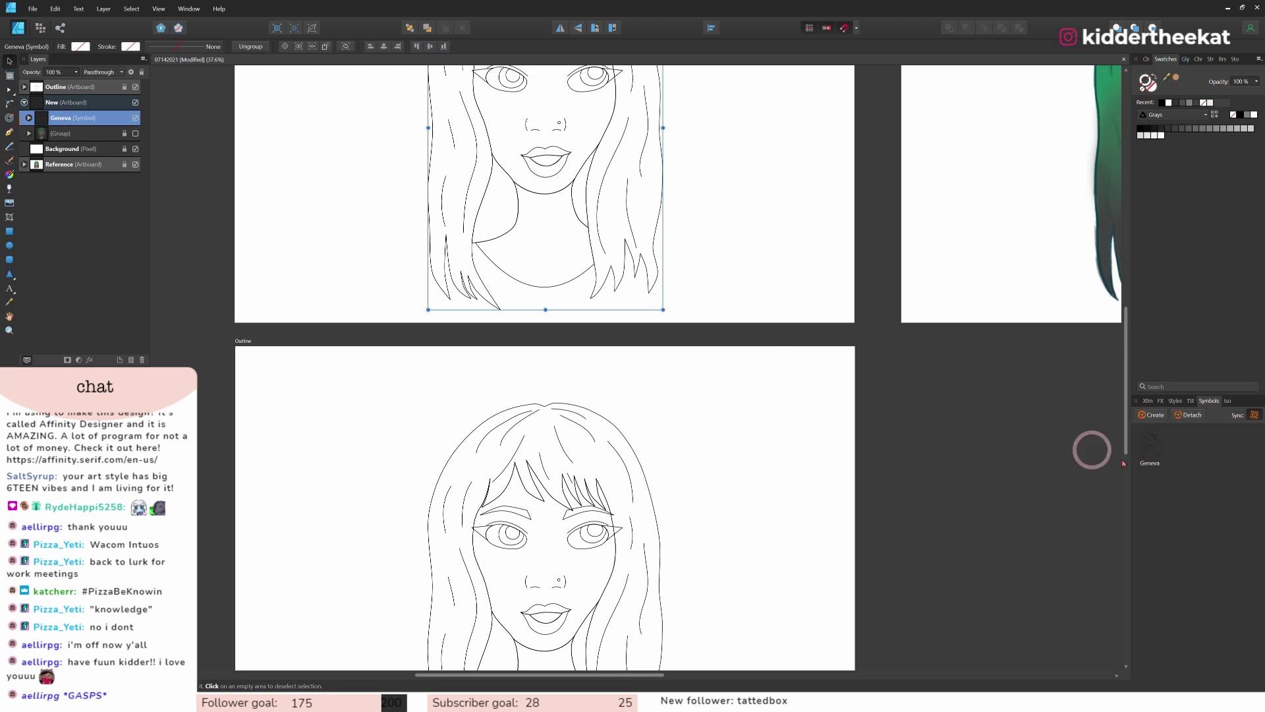
pyautogui.scroll(5, 1109, 357)
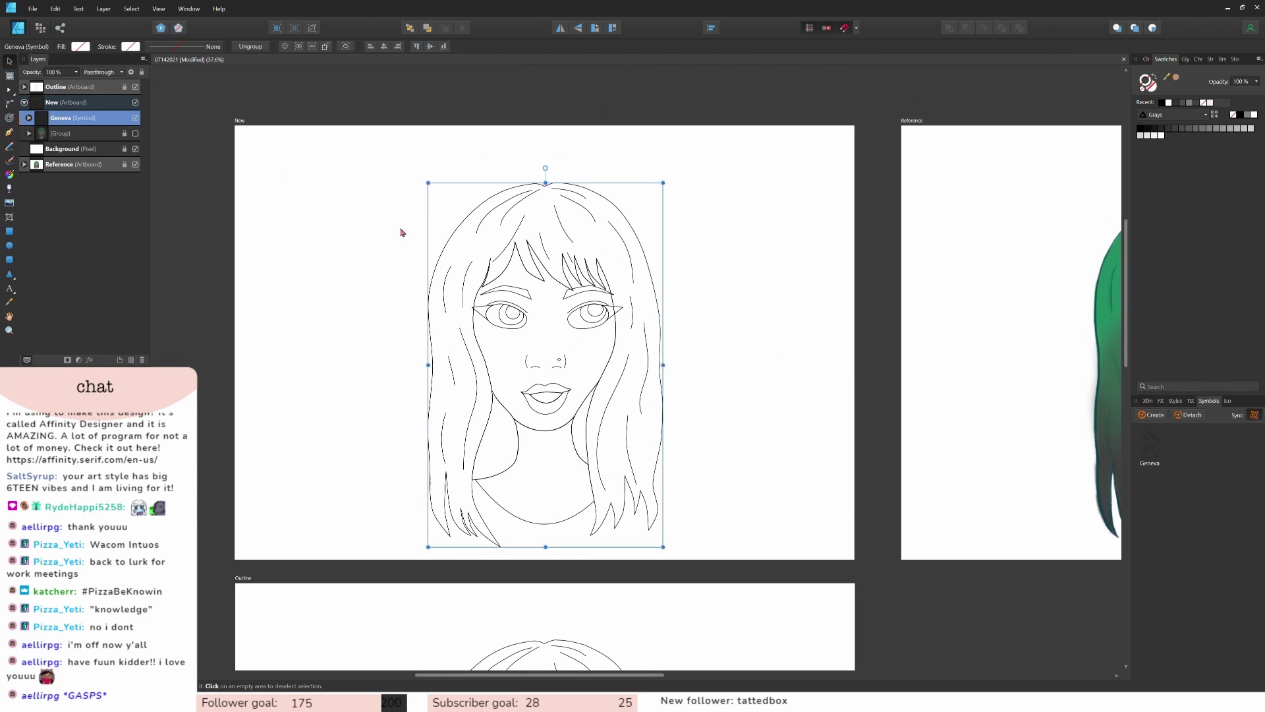
pyautogui.click(1193, 417)
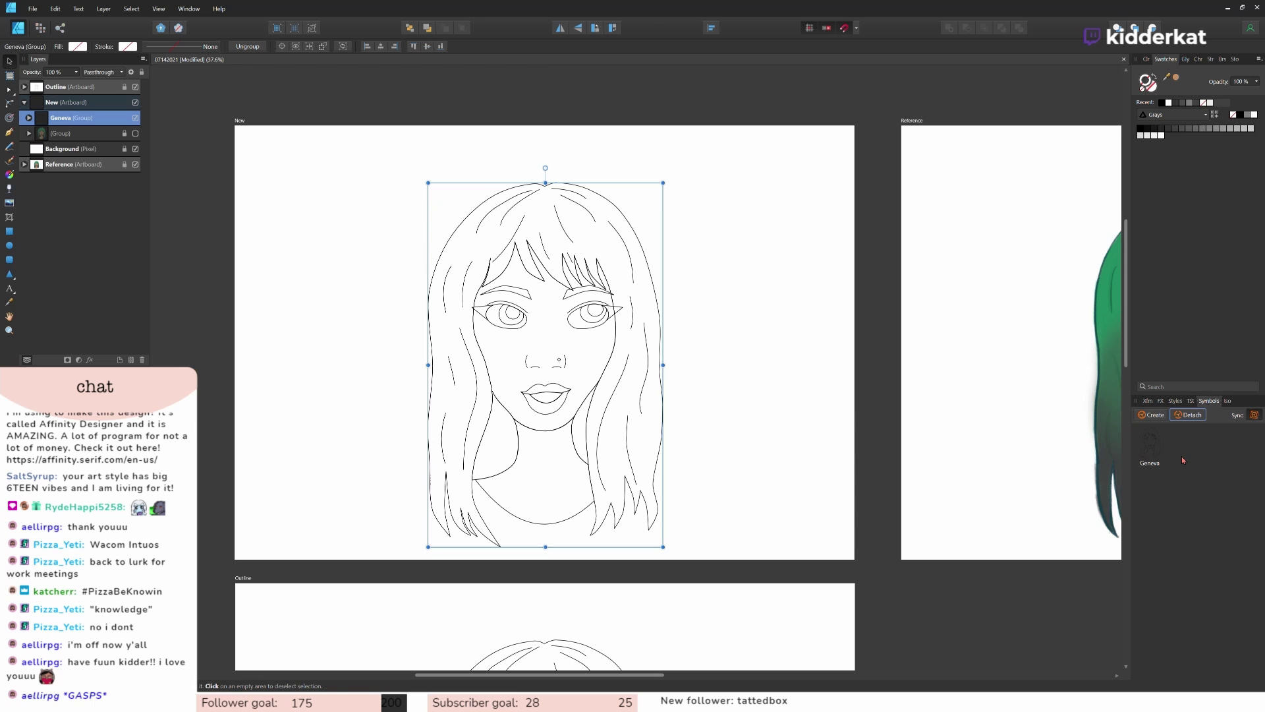
# Step: Move the stray strand curve beneath the hair curve into the hair line group and collapse that group
pyautogui.click(29, 118)
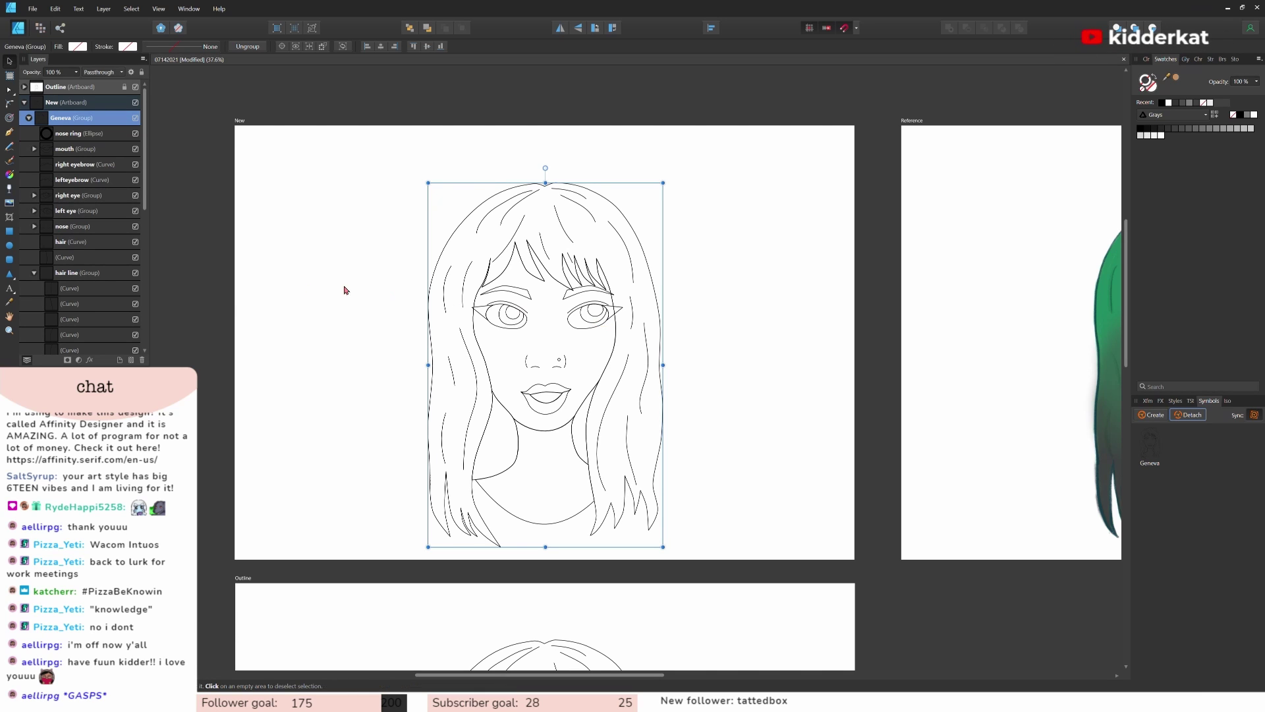
pyautogui.click(38, 275)
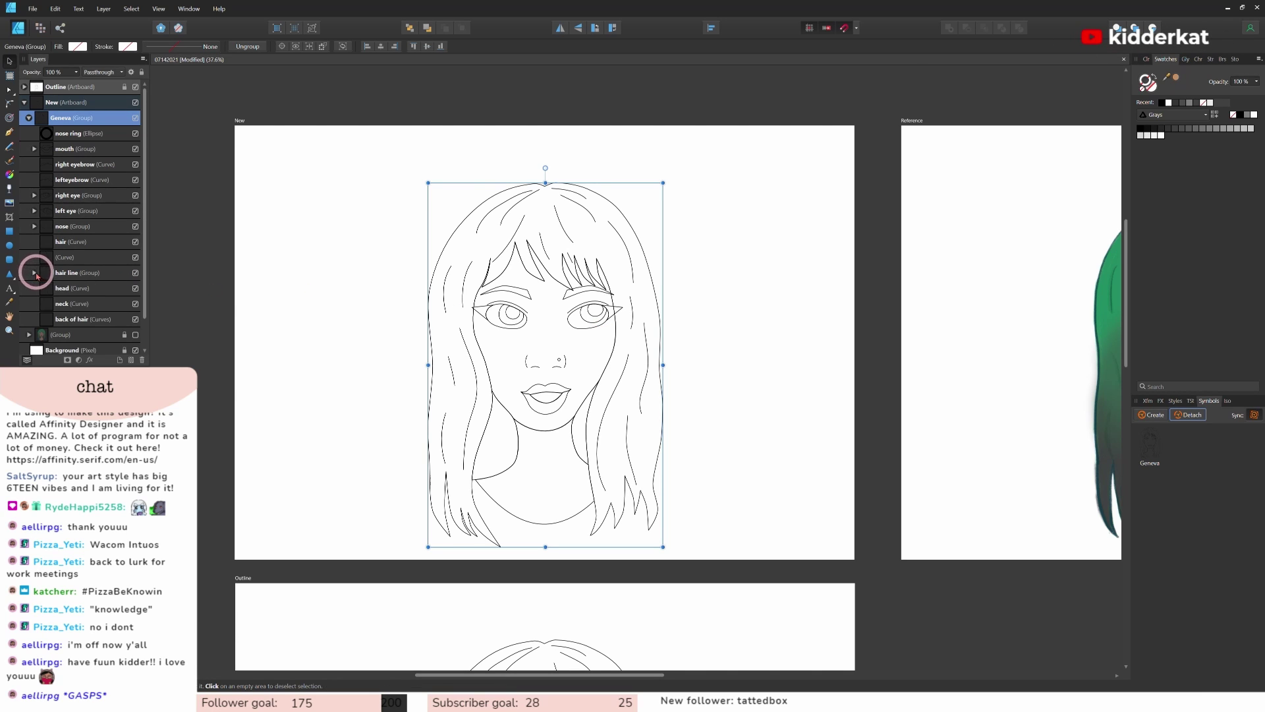
pyautogui.moveTo(68, 266); pyautogui.dragTo(37, 275)
pyautogui.click(35, 257)
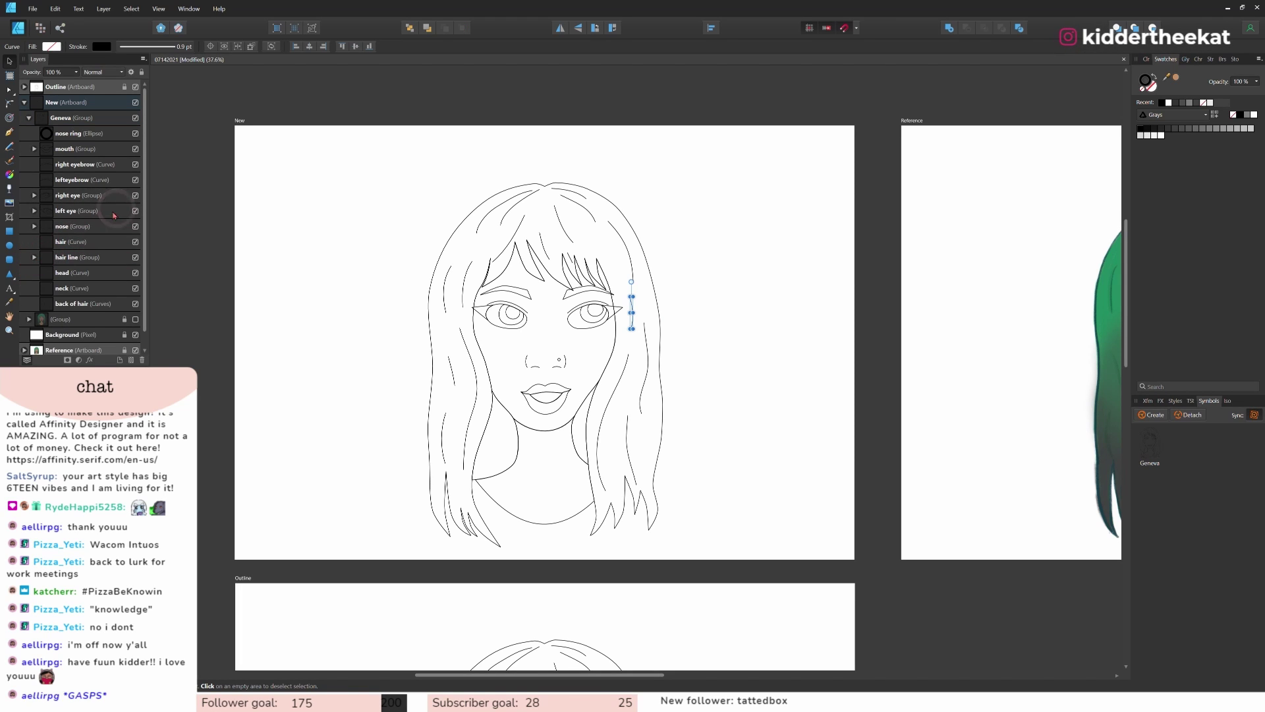
# Step: Fill the head and neck curves with the already sampled skin tone
pyautogui.click(78, 272)
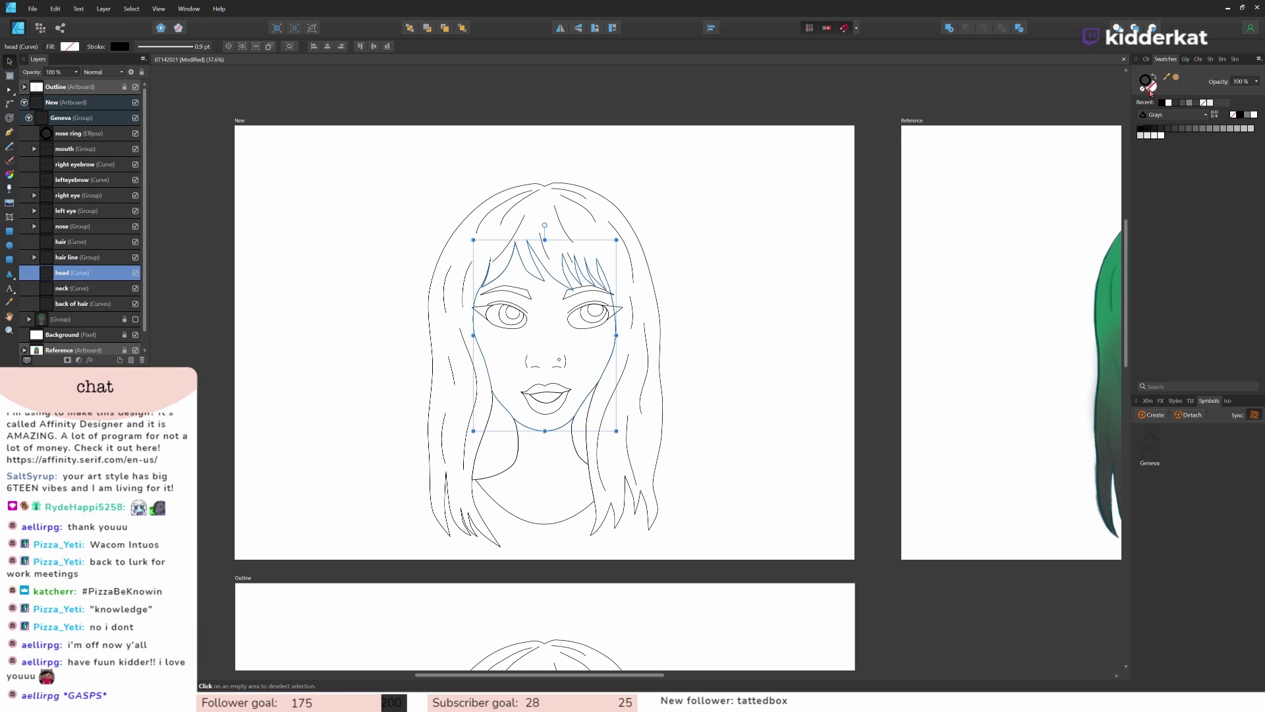
pyautogui.click(1178, 79)
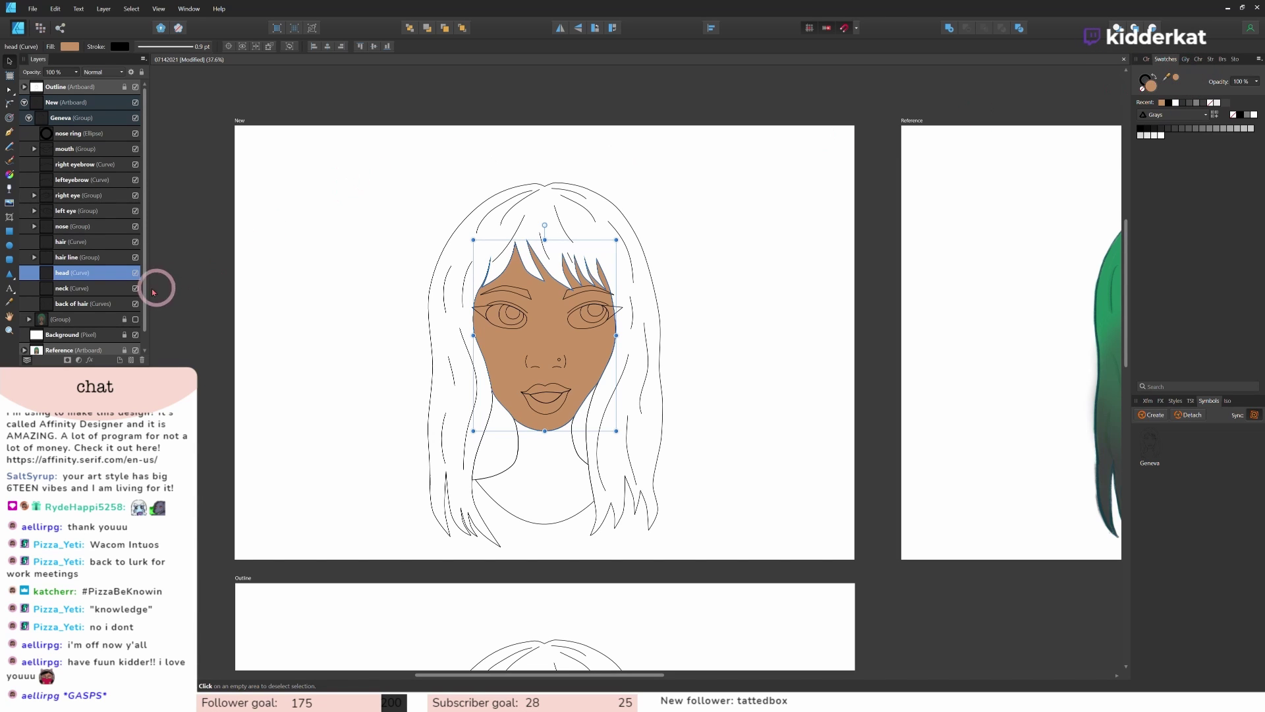
pyautogui.click(70, 290)
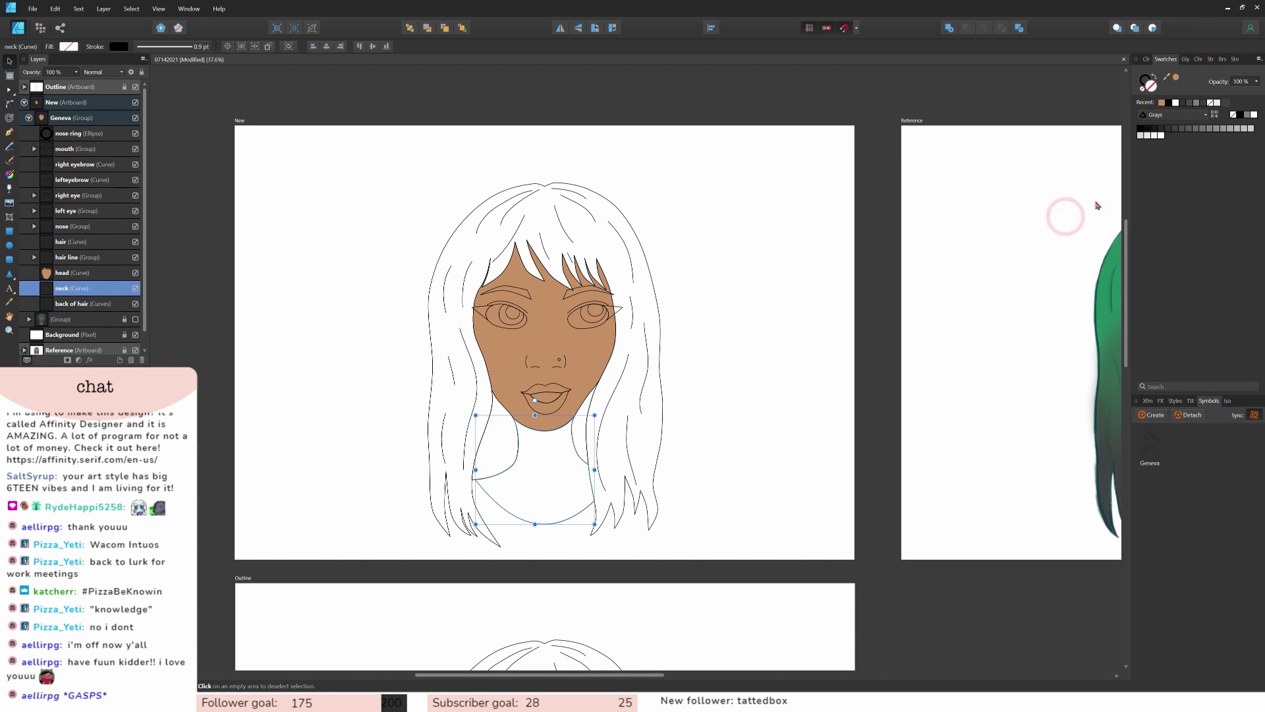
pyautogui.click(1176, 77)
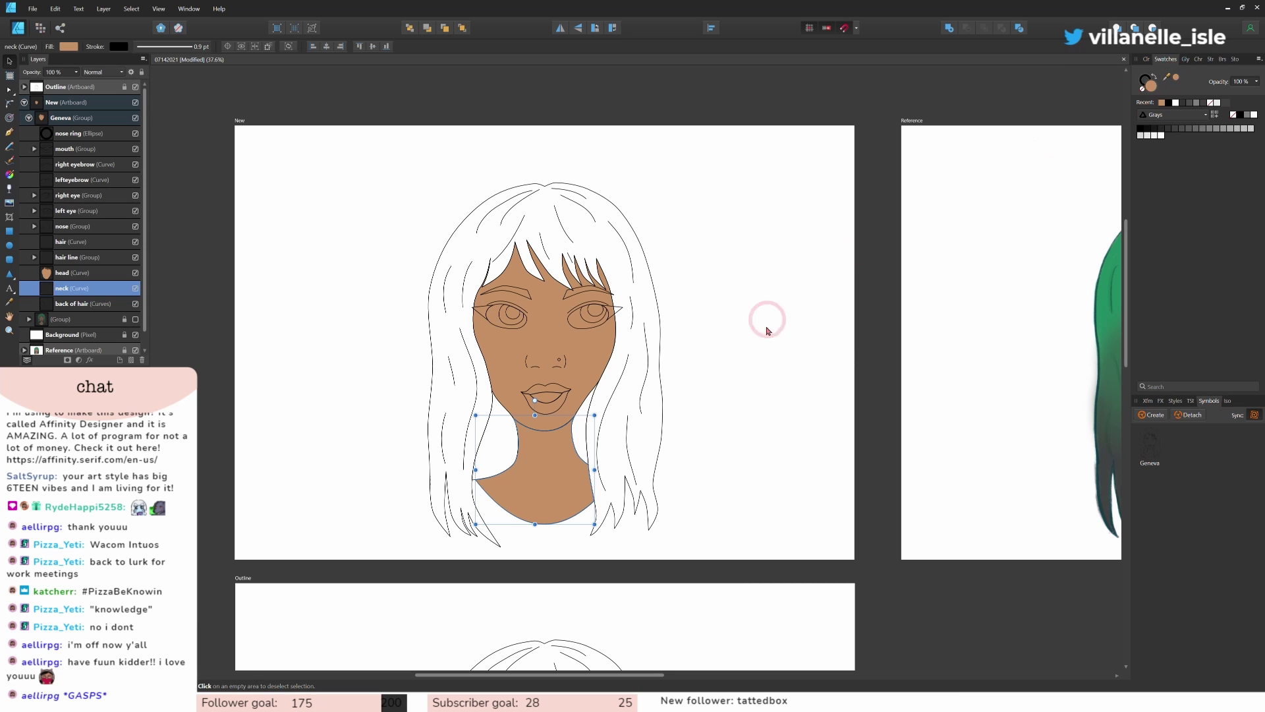
# Step: Expand both eye groups and fill their two "big" curves with white
pyautogui.scroll(-2, 751, 472)
pyautogui.moveTo(610, 675)
pyautogui.mouseDown()
pyautogui.moveTo(693, 675)
pyautogui.moveTo(622, 674)
pyautogui.mouseUp()
pyautogui.scroll(1, 689, 550)
pyautogui.scroll(1, 622, 665)
pyautogui.click(34, 211)
pyautogui.click(34, 196)
pyautogui.click(77, 257)
pyautogui.keyDown('ctrl'); pyautogui.click(77, 350); pyautogui.keyUp('ctrl')
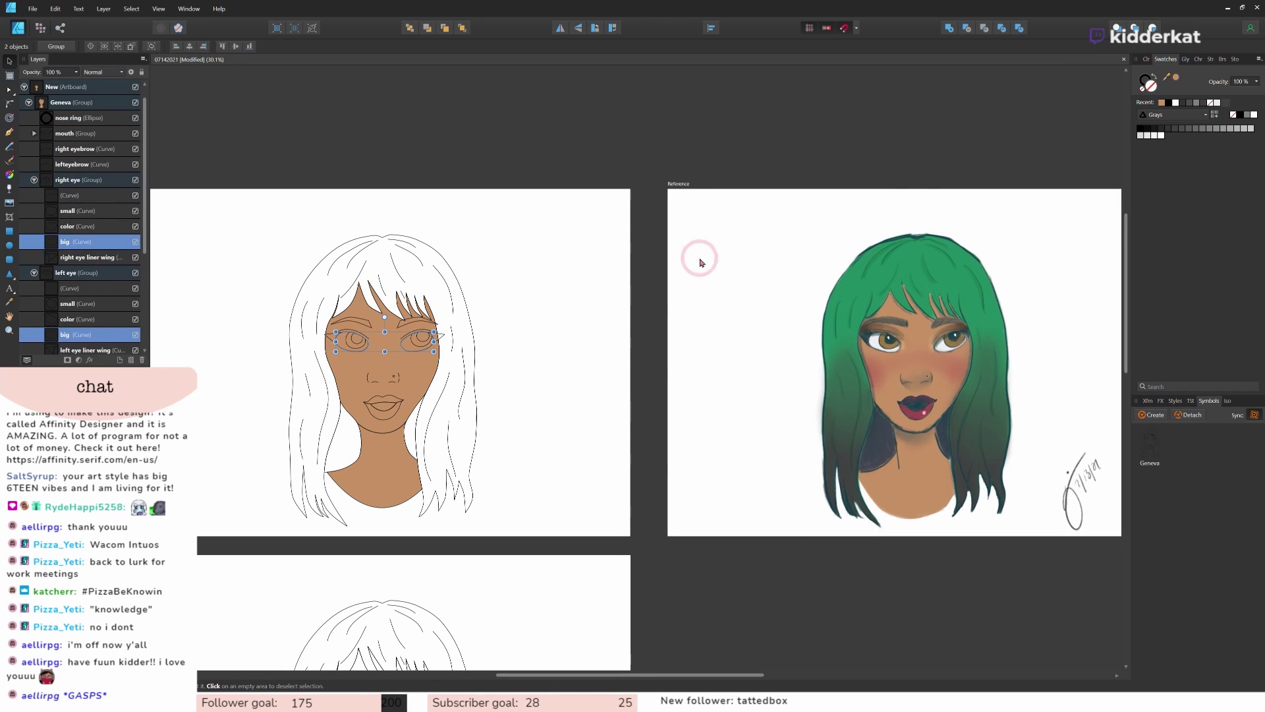
pyautogui.click(1175, 103)
# Step: Fill the "color" curves of both eyes with the brown sampled from the reference portrait's iris
pyautogui.click(82, 319)
pyautogui.keyDown('ctrl'); pyautogui.click(77, 226); pyautogui.keyUp('ctrl')
pyautogui.moveTo(1166, 77); pyautogui.dragTo(947, 343)
pyautogui.click(1177, 77)
# Step: Fill the "small" pupil curves of both eyes and both eyebrow curves with black
pyautogui.click(77, 304)
pyautogui.keyDown('ctrl'); pyautogui.click(77, 211); pyautogui.keyUp('ctrl')
pyautogui.click(1238, 116)
pyautogui.click(470, 277)
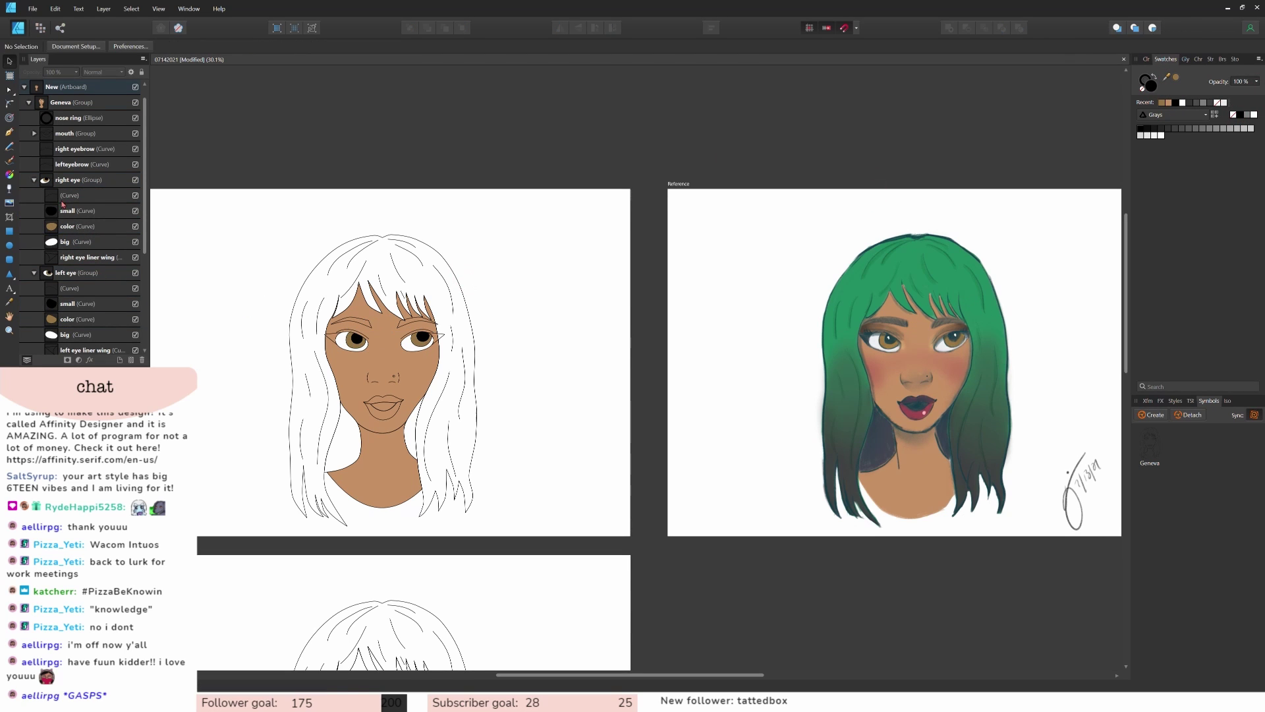
pyautogui.click(78, 149)
pyautogui.keyDown('ctrl'); pyautogui.click(77, 164); pyautogui.keyUp('ctrl')
# Step: Fill the top and bottom lip curves with colours sampled from the reference's lips, and the mouth opening with black
pyautogui.click(34, 133)
pyautogui.click(77, 149)
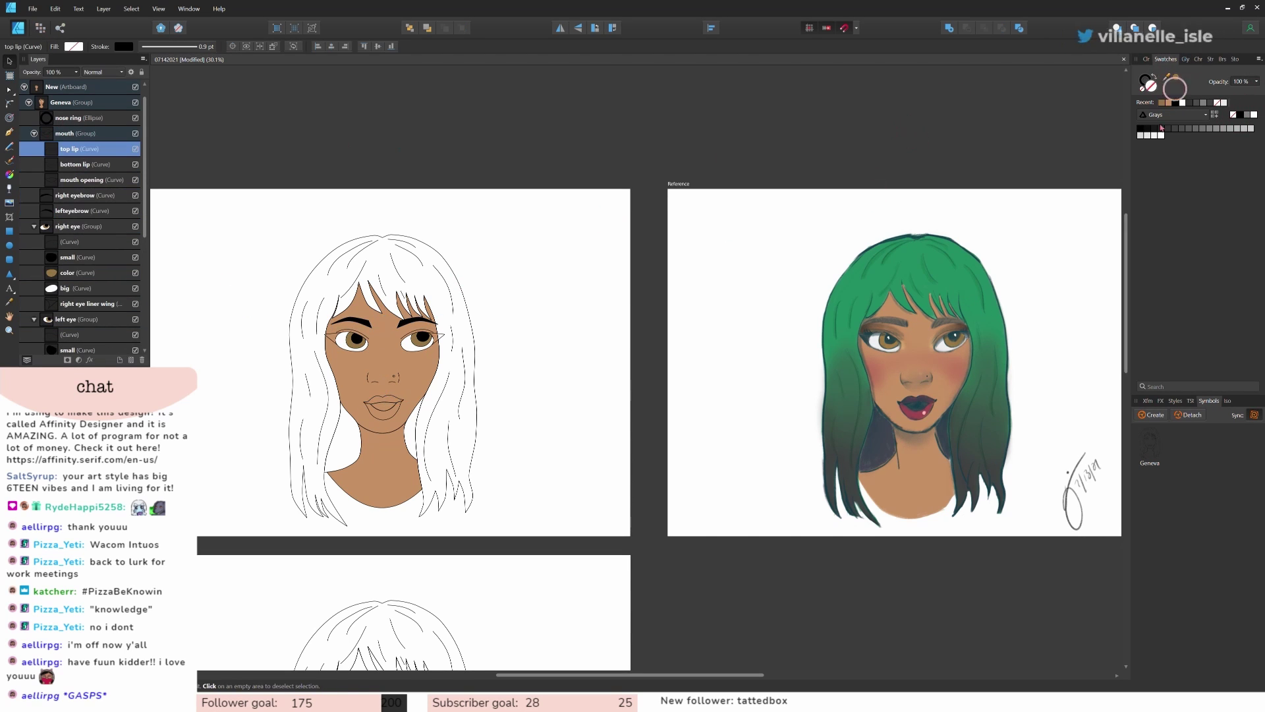
pyautogui.moveTo(1166, 77); pyautogui.dragTo(911, 408)
pyautogui.click(77, 164)
pyautogui.moveTo(1166, 77); pyautogui.dragTo(913, 419)
pyautogui.click(1176, 78)
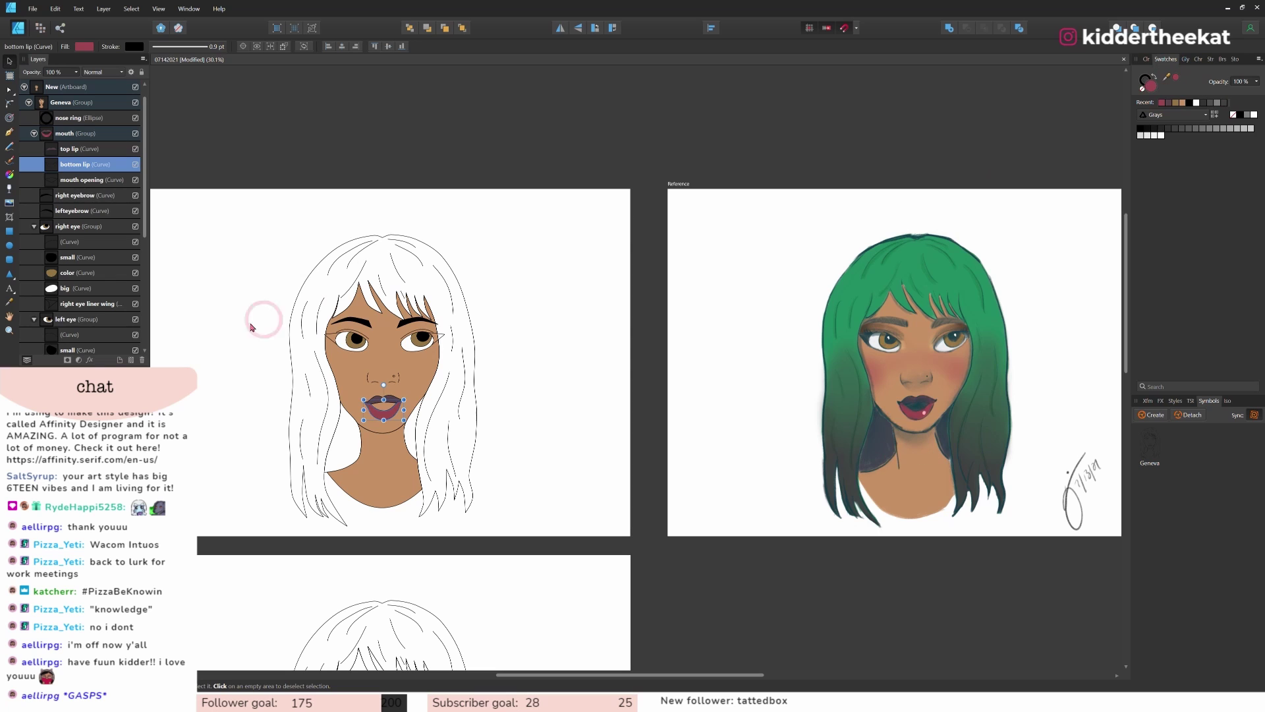
pyautogui.click(82, 180)
pyautogui.click(1240, 114)
# Step: Resample the top lip's fill from the reference's dark mouth area and set its red value to 102
pyautogui.click(77, 149)
pyautogui.moveTo(1165, 68); pyautogui.dragTo(910, 422)
pyautogui.doubleClick(1151, 87)
pyautogui.moveTo(635, 249); pyautogui.dragTo(647, 248)
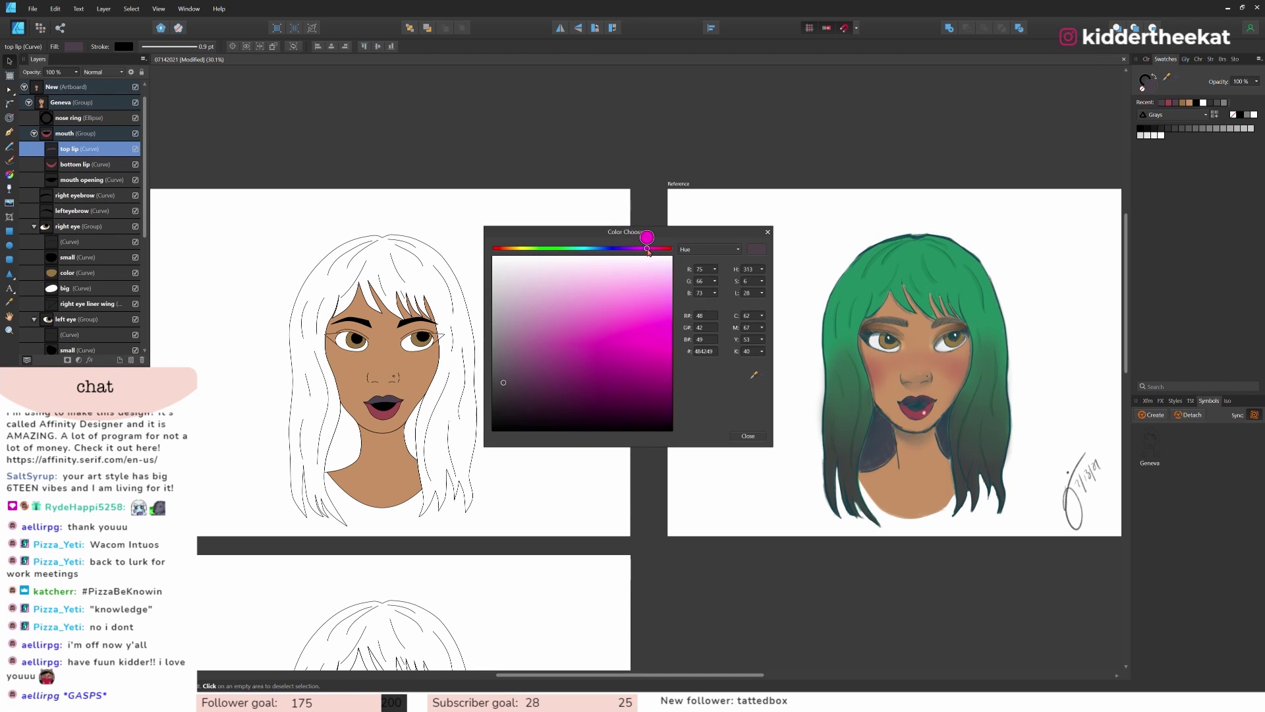
pyautogui.click(77, 164)
pyautogui.click(77, 148)
pyautogui.doubleClick(1151, 87)
pyautogui.click(709, 249)
pyautogui.click(699, 263)
pyautogui.moveTo(503, 249); pyautogui.dragTo(552, 249)
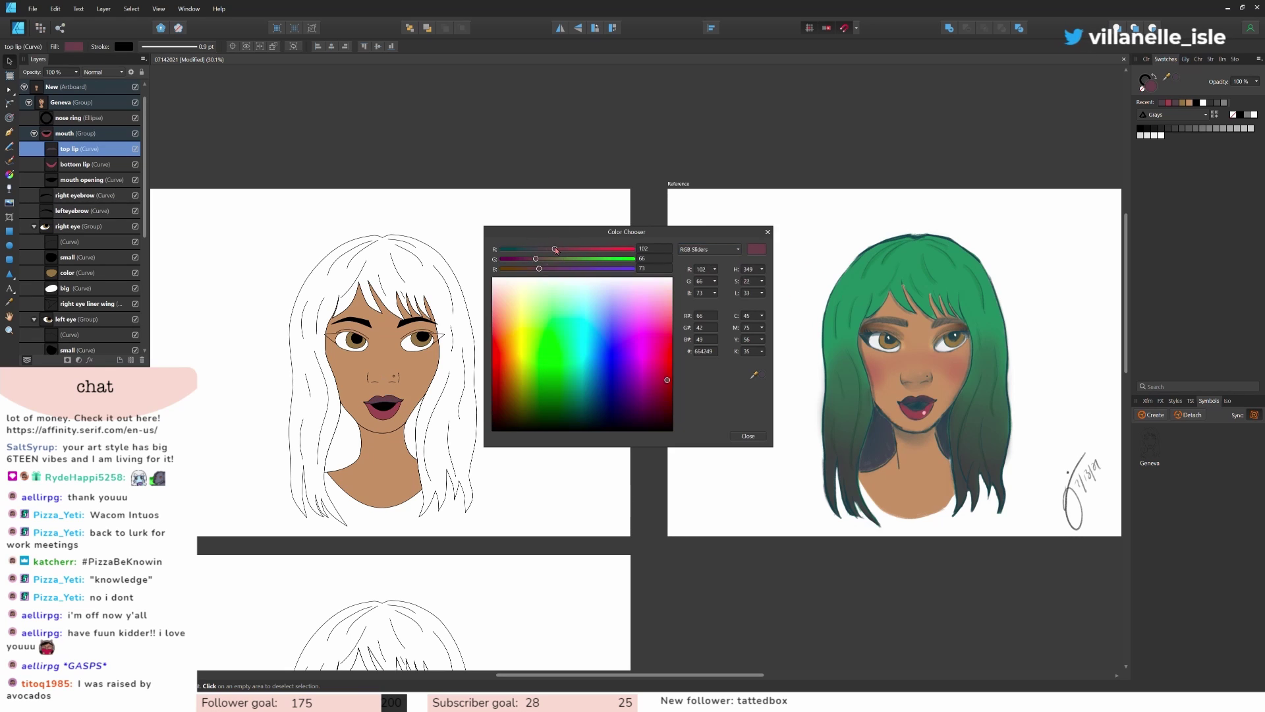
pyautogui.click(749, 437)
# Step: Fill the right and left eye liner wings with black
pyautogui.click(440, 336)
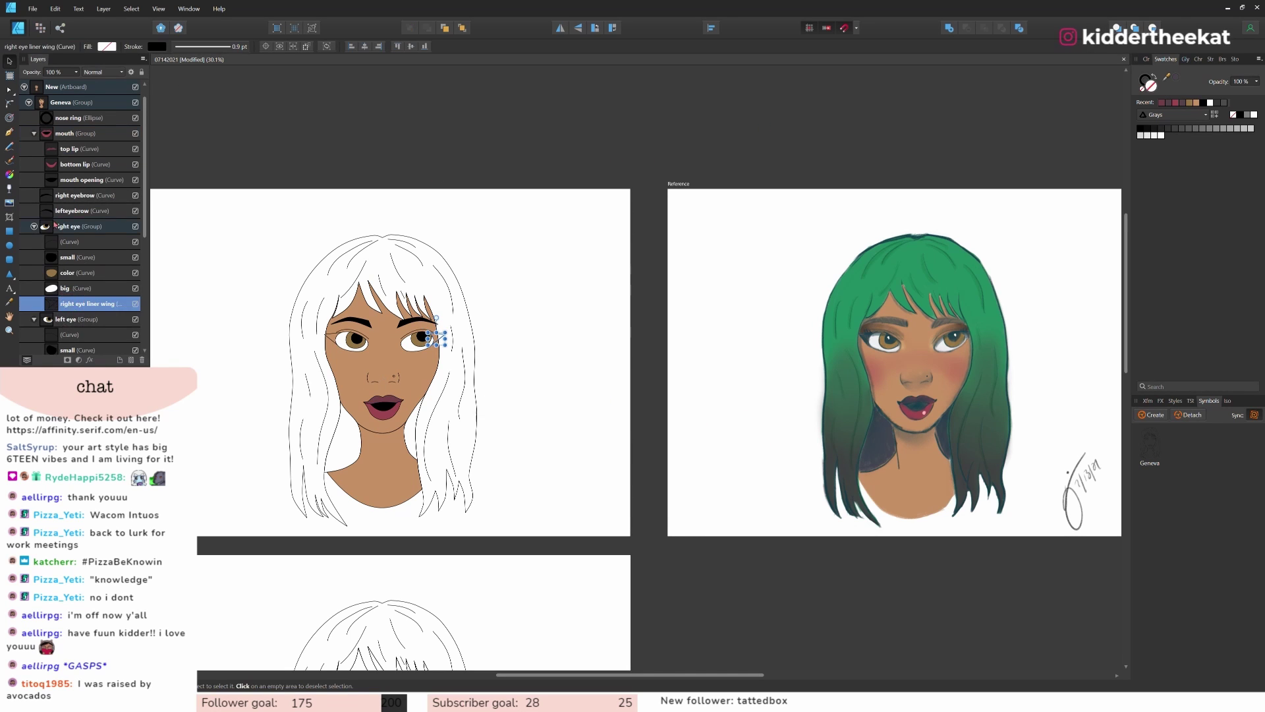
pyautogui.keyDown('shift'); pyautogui.click(328, 337); pyautogui.keyUp('shift')
pyautogui.click(1237, 115)
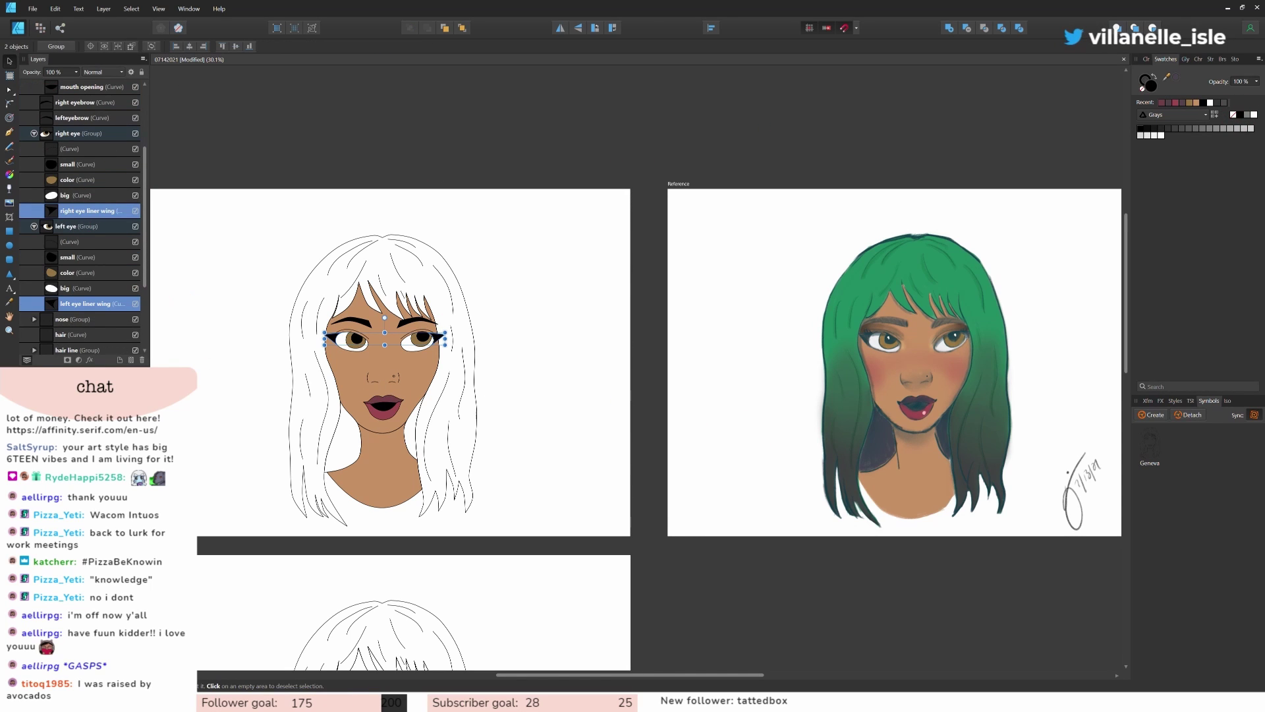
# Step: Fill the back of hair curves with the dark blue-grey sampled from behind the reference portrait's neck
pyautogui.scroll(-2, 82, 303)
pyautogui.click(83, 304)
pyautogui.moveTo(1166, 77); pyautogui.dragTo(875, 449)
pyautogui.click(1177, 77)
# Step: Fill the hair curve with green sampled from the reference's hair and move the hair line group above it
pyautogui.click(73, 241)
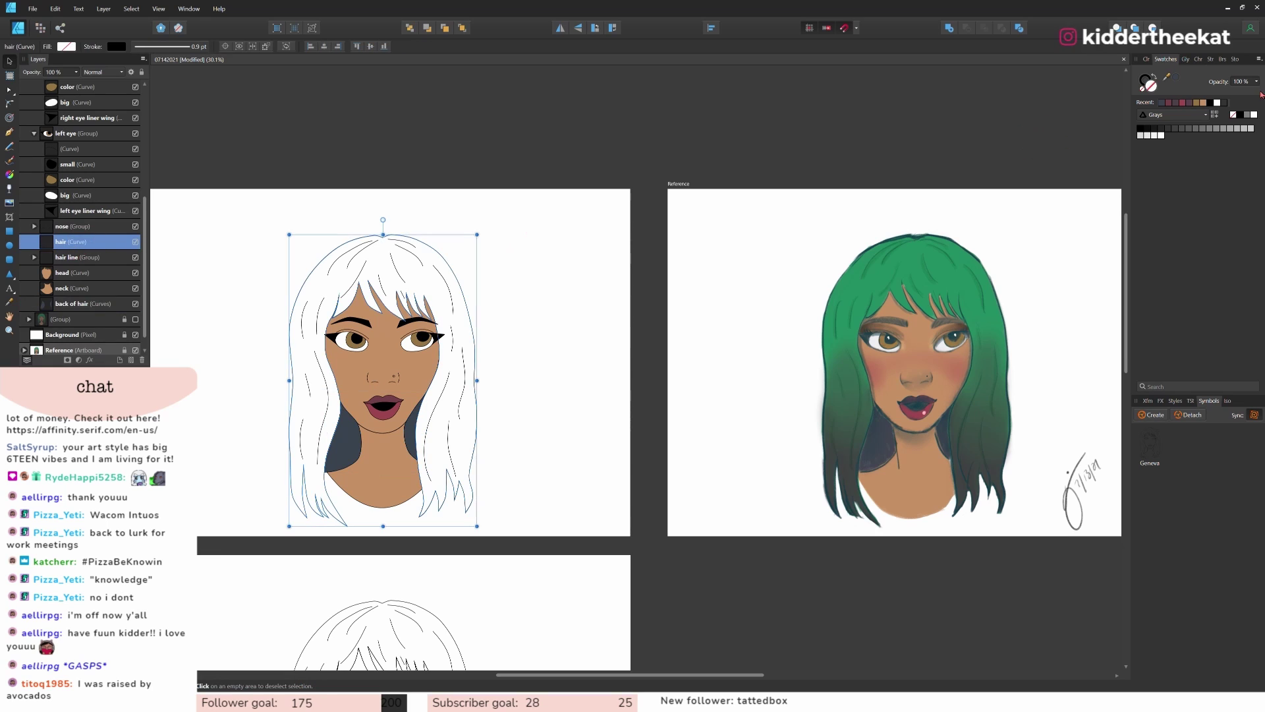
pyautogui.moveTo(1167, 77); pyautogui.dragTo(915, 271)
pyautogui.click(1176, 77)
pyautogui.moveTo(69, 257); pyautogui.dragTo(66, 263)
pyautogui.click(246, 274)
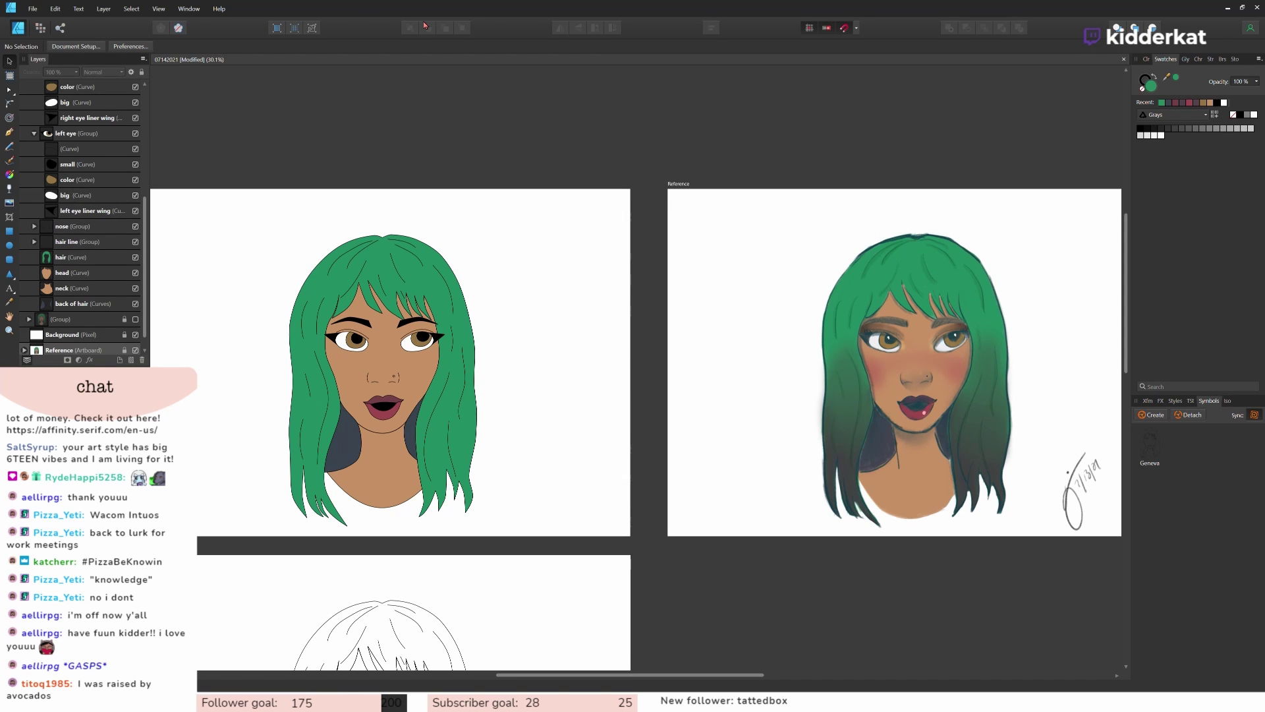
# Step: Collapse the mouth, right eye and left eye groups in the layer list
pyautogui.scroll(5, 62, 152)
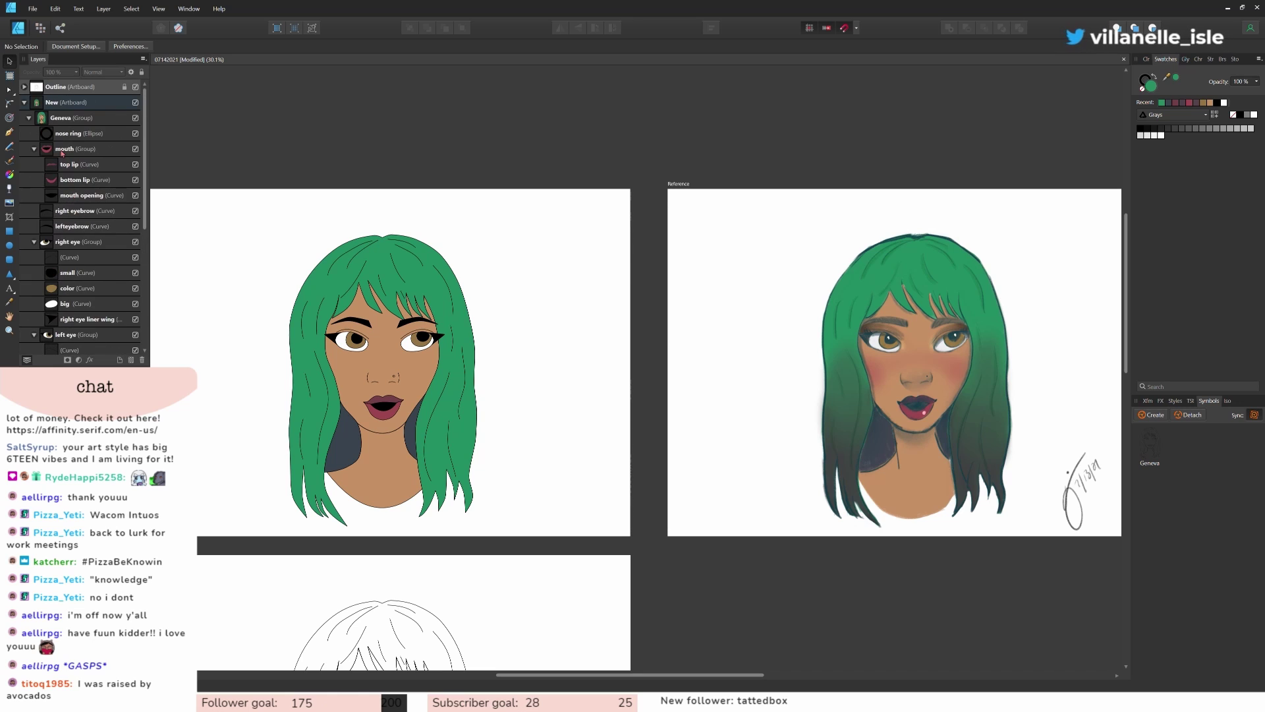
pyautogui.click(34, 149)
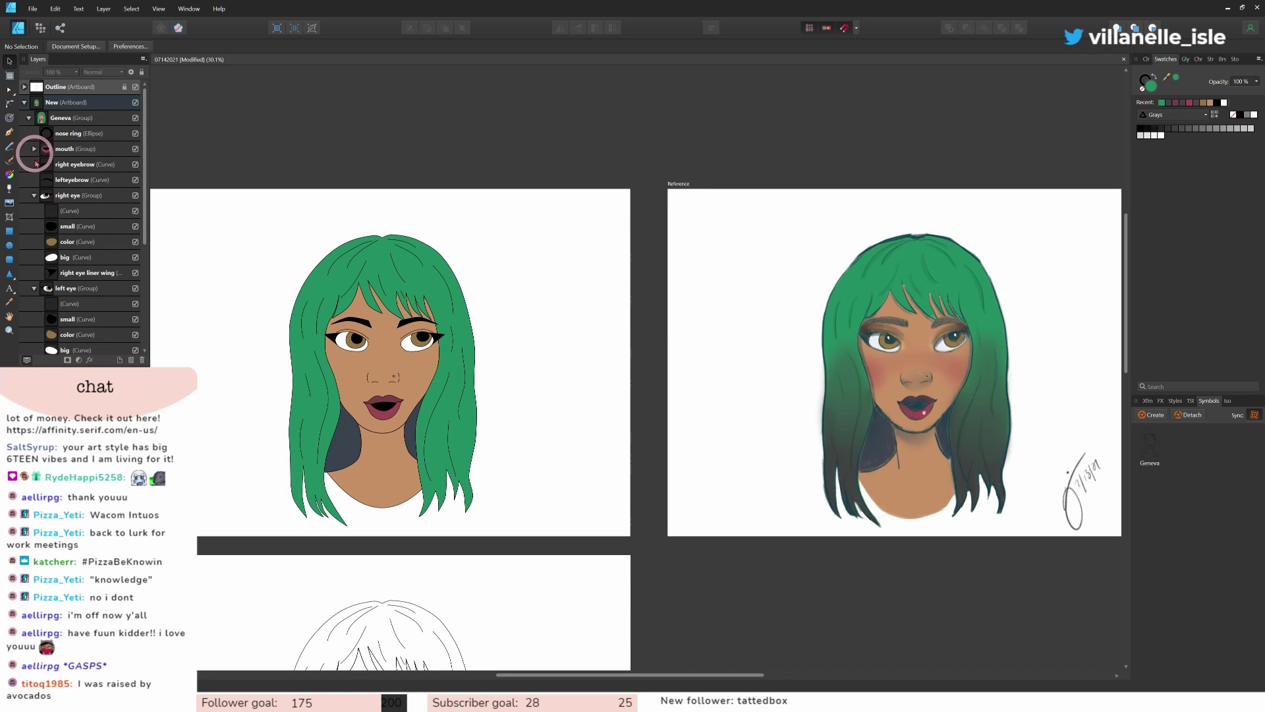
pyautogui.click(34, 195)
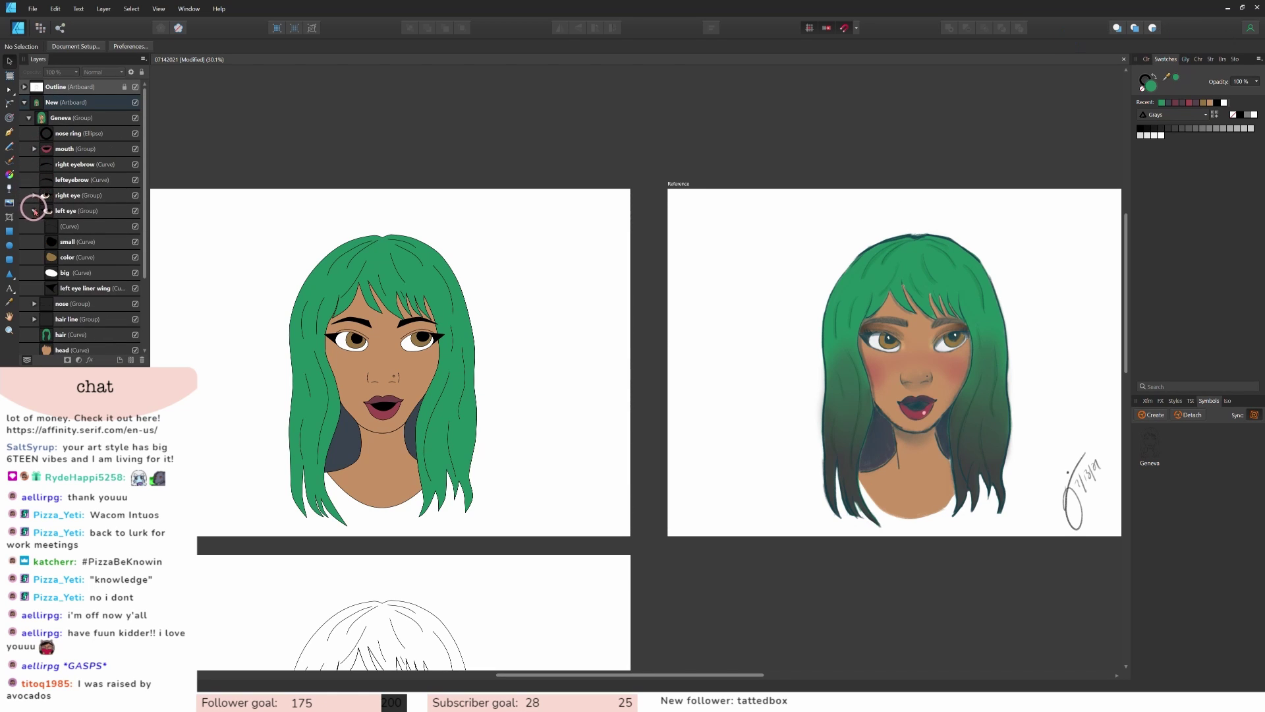
pyautogui.click(35, 210)
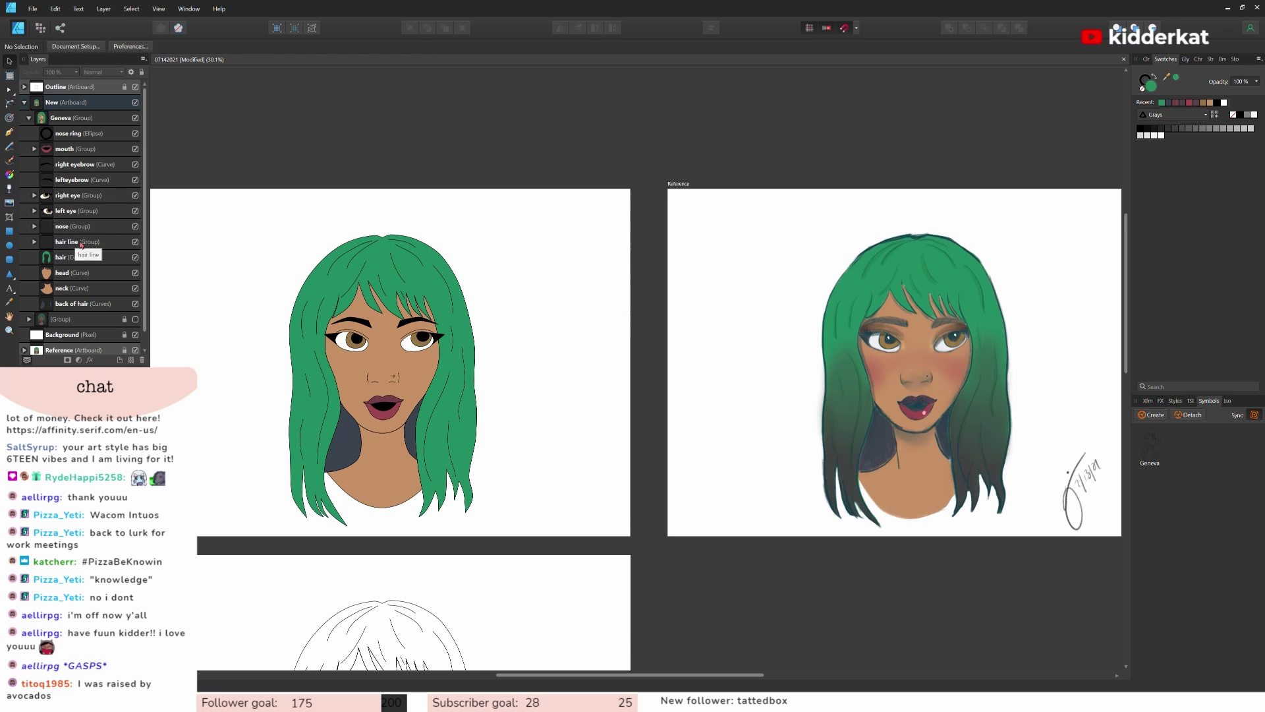
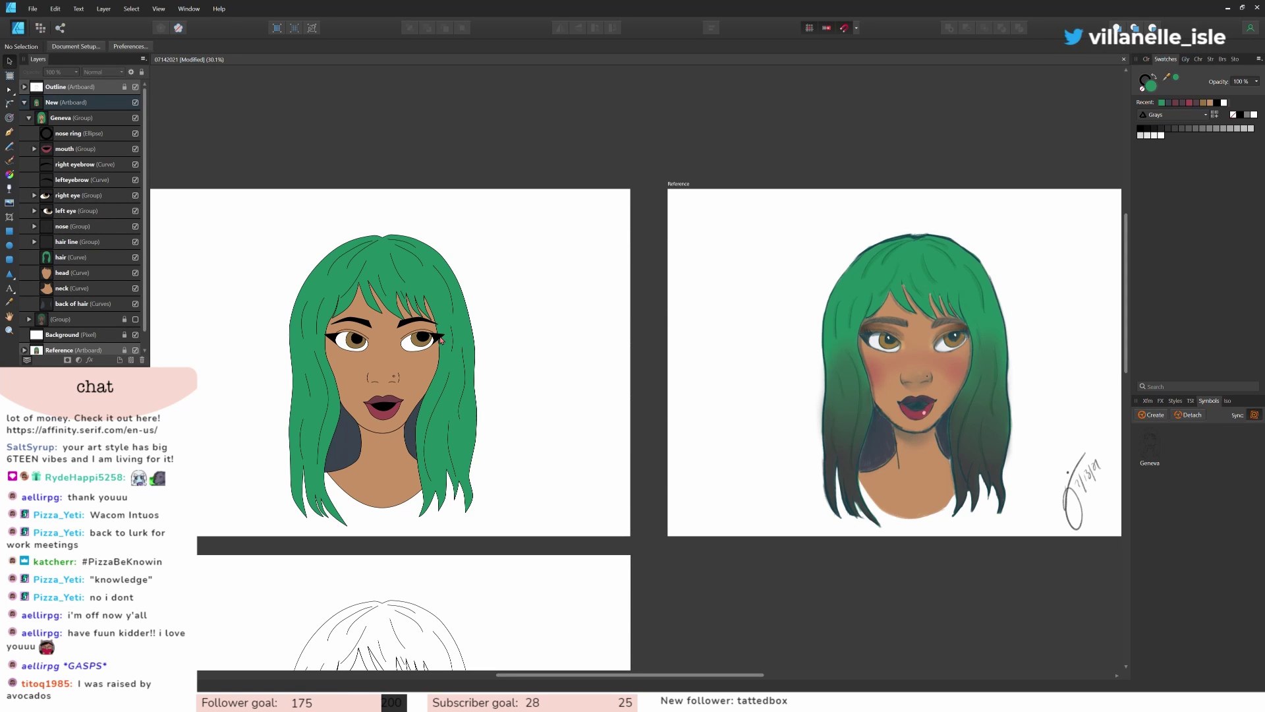
# Step: Move the hair curve to the top of the Geneva group and nest the hair line group inside it
pyautogui.click(74, 260)
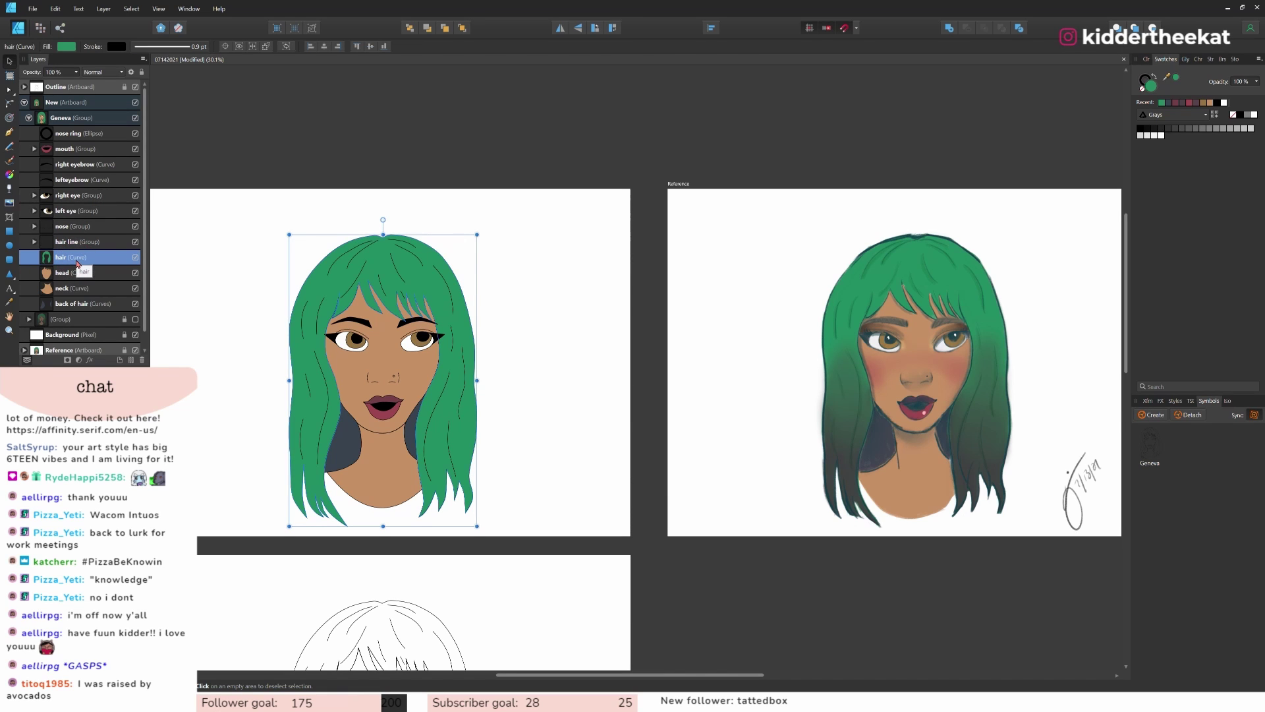
pyautogui.moveTo(76, 264); pyautogui.dragTo(76, 133)
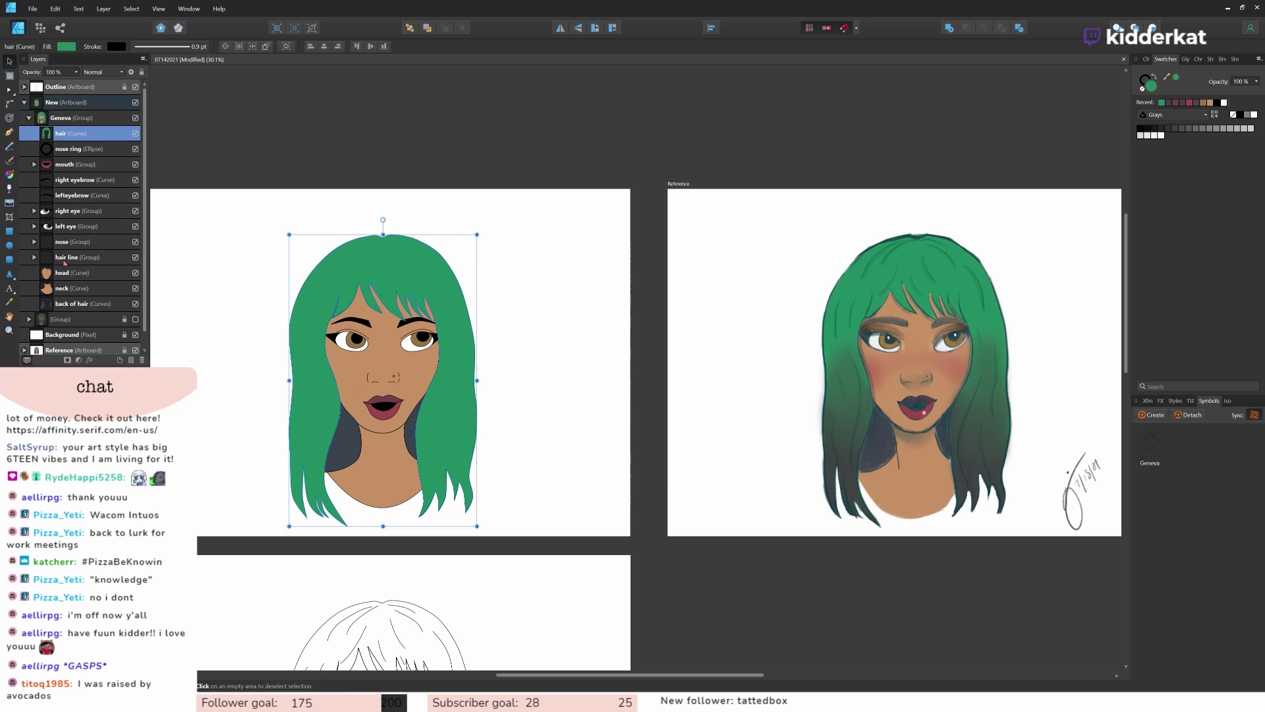
pyautogui.moveTo(66, 261); pyautogui.dragTo(76, 139)
pyautogui.click(302, 161)
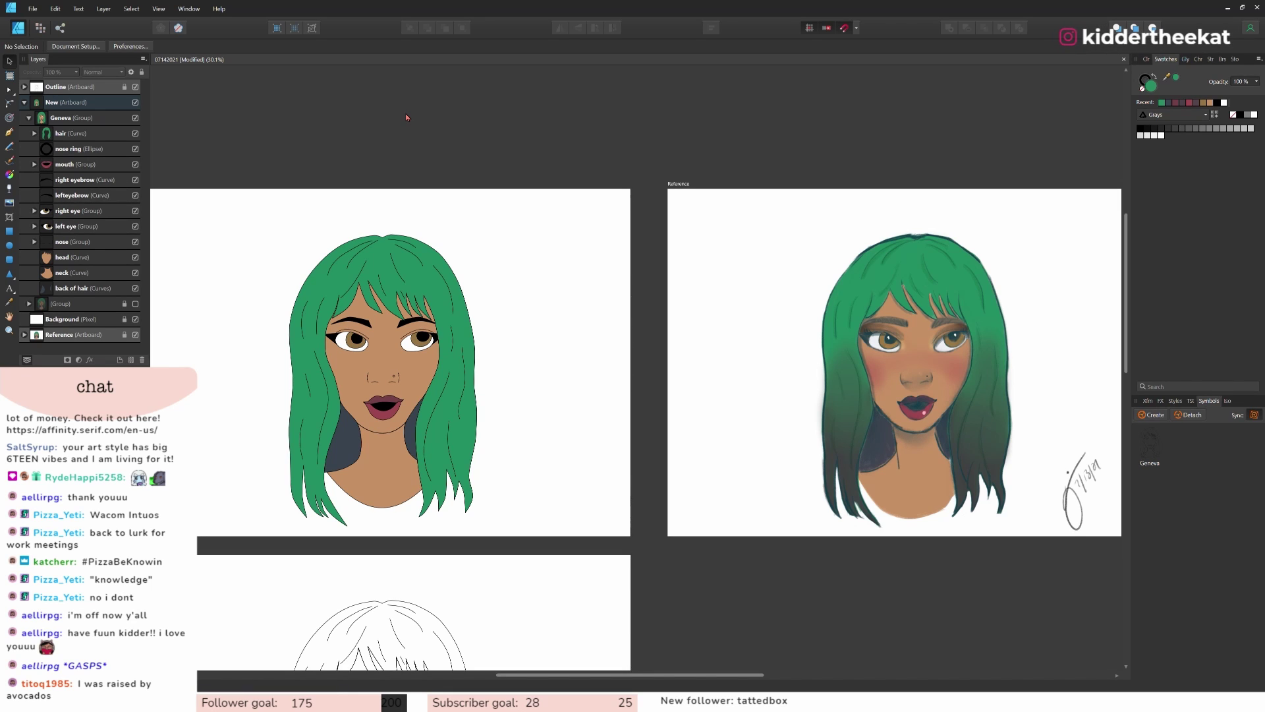
# Step: Draw a rectangle across the neck just below the mouth and nest it inside the neck curve
pyautogui.scroll(-2, 463, 323)
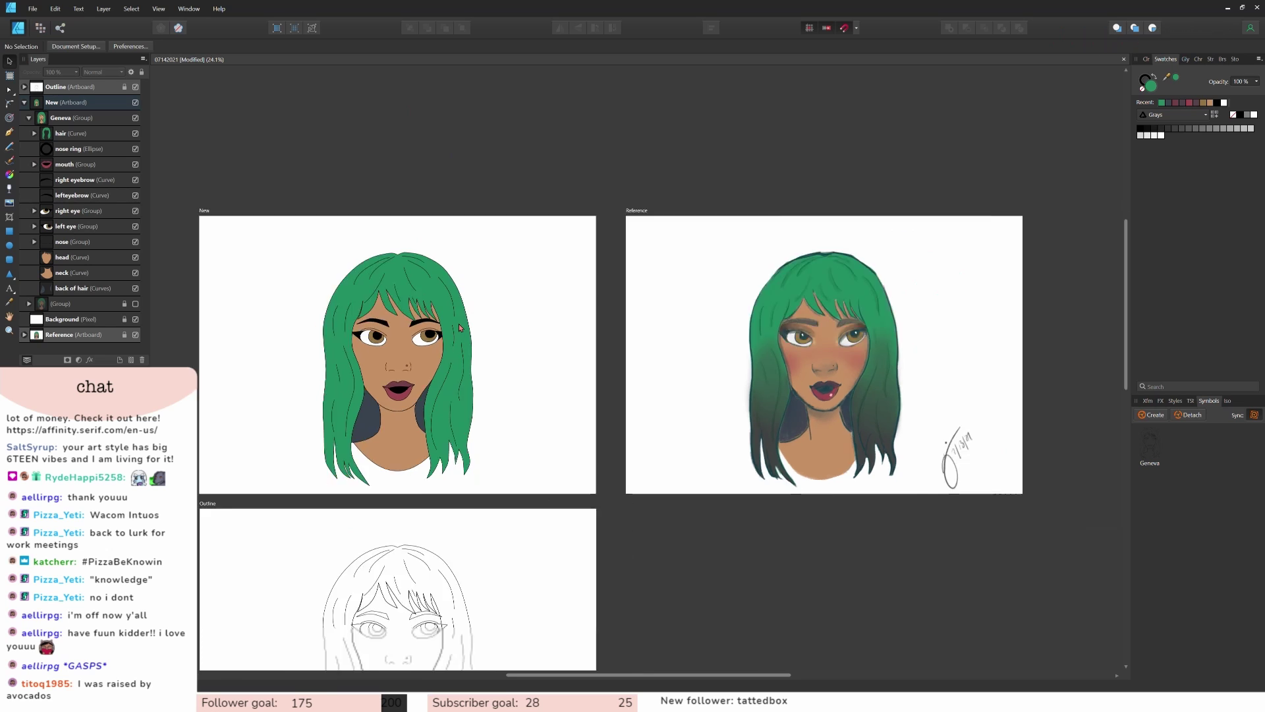
pyautogui.scroll(2, 602, 362)
pyautogui.click(602, 361)
pyautogui.scroll(3, 602, 361)
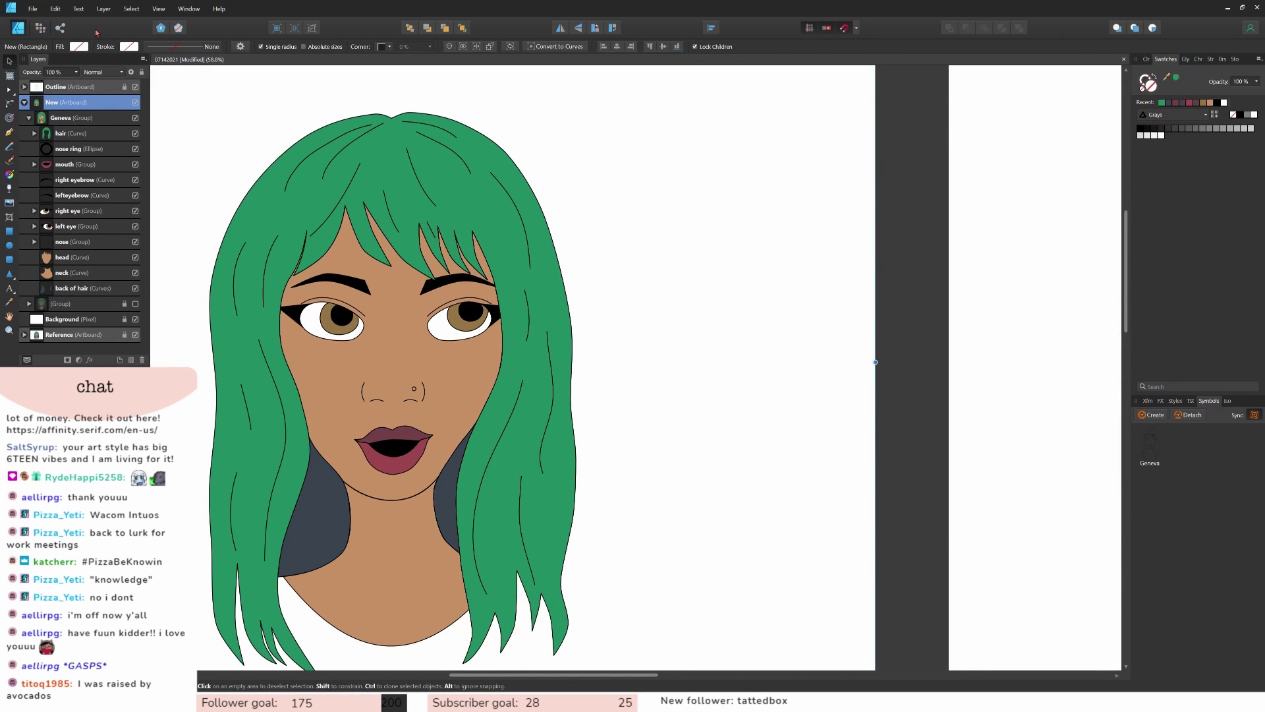
pyautogui.press('m')
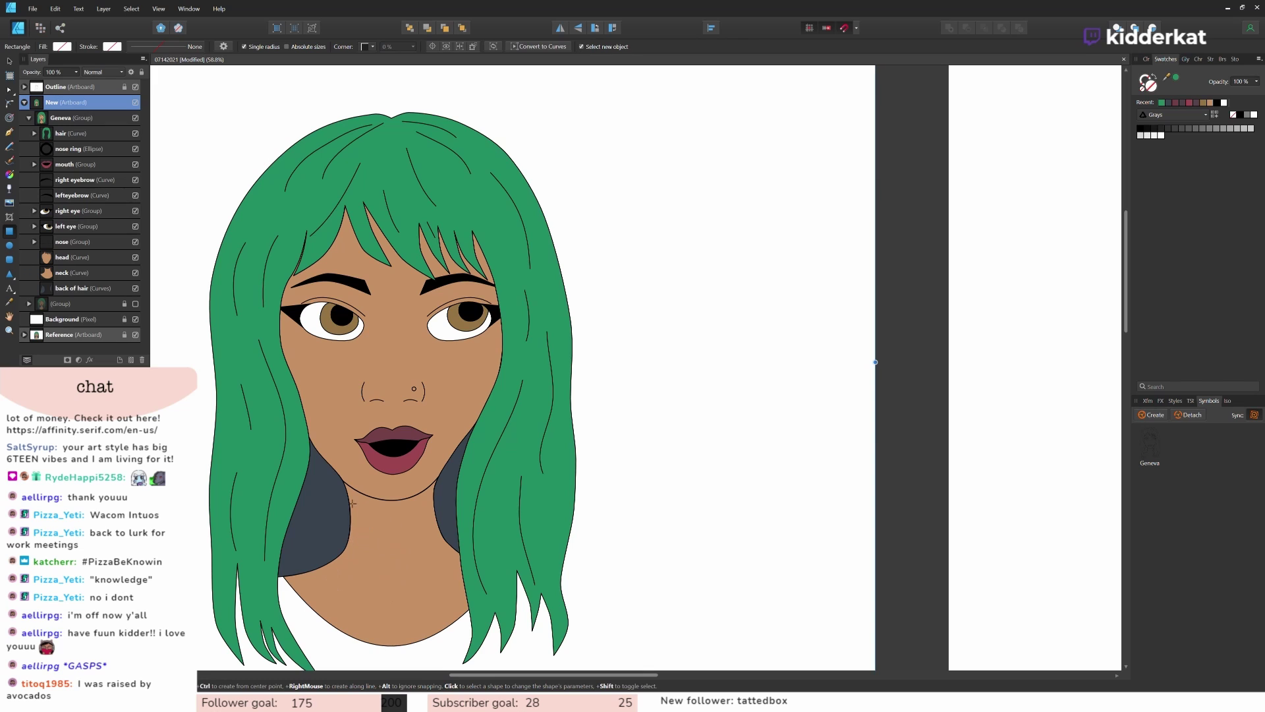
pyautogui.moveTo(326, 472); pyautogui.dragTo(458, 546)
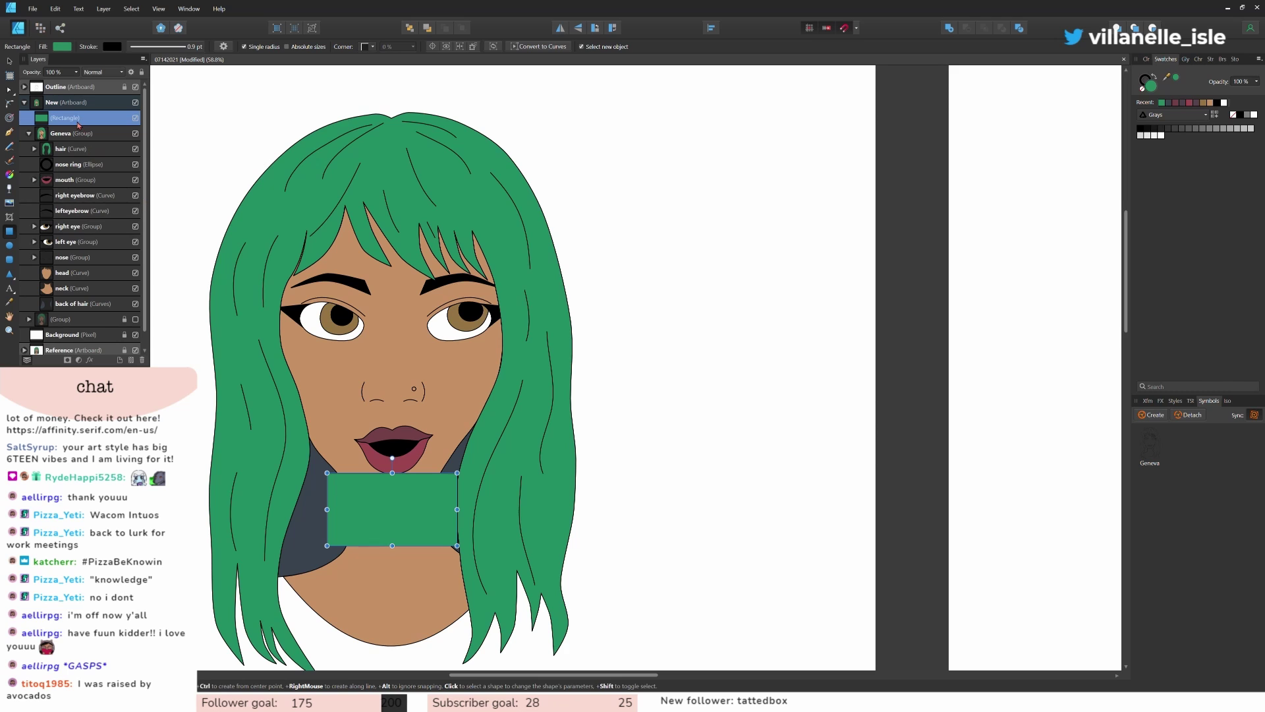
pyautogui.moveTo(78, 125); pyautogui.dragTo(84, 299)
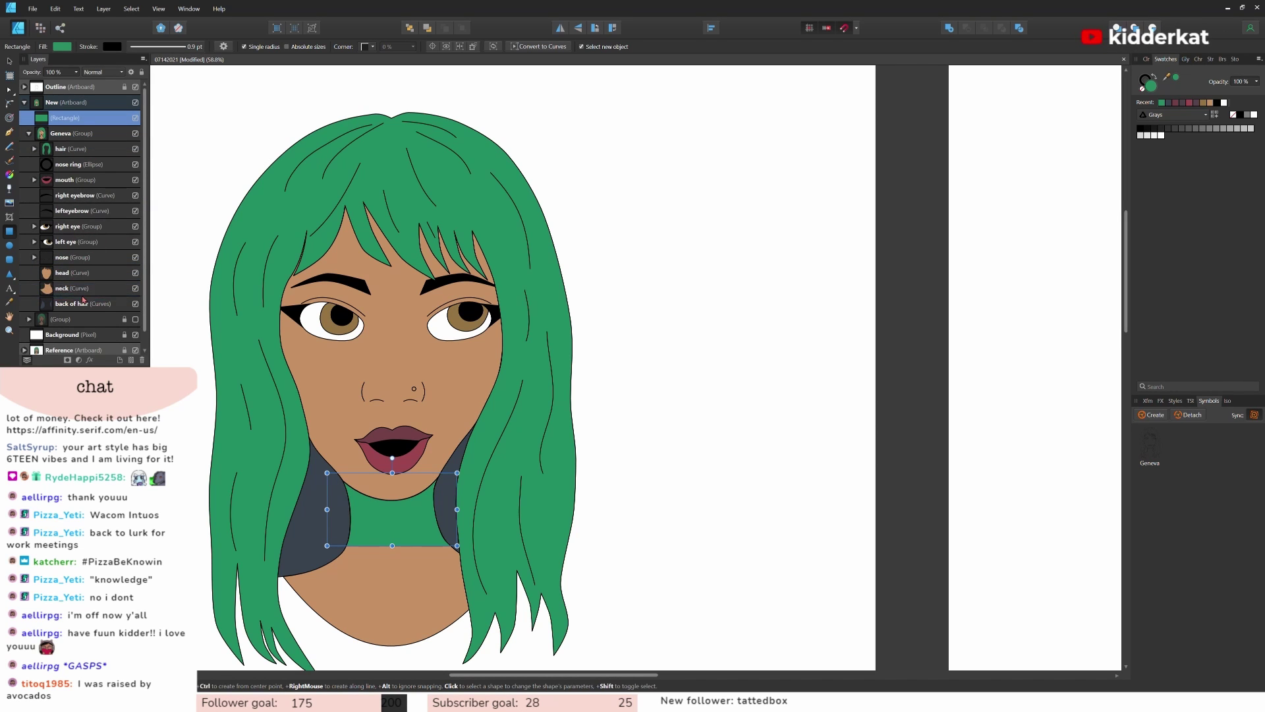
pyautogui.click(34, 272)
pyautogui.click(93, 284)
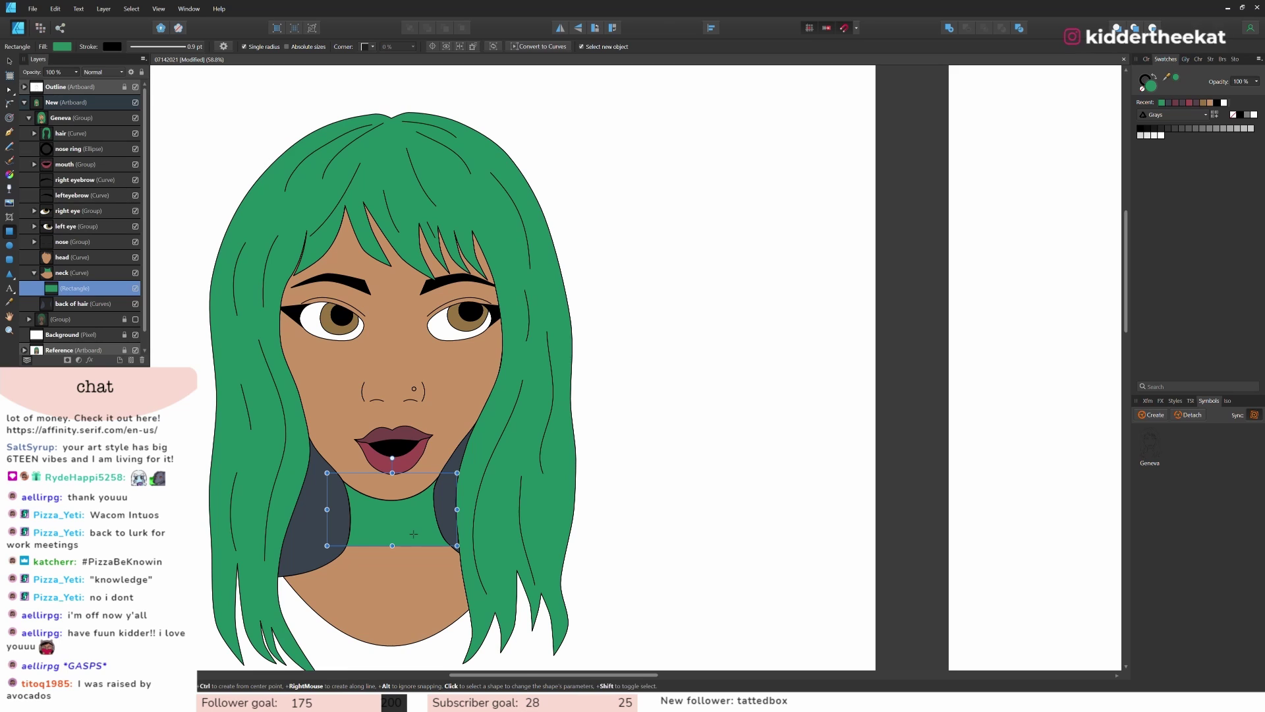
# Step: Rename the rectangle inside the neck curve as "neck shadow"
pyautogui.doubleClick(73, 288)
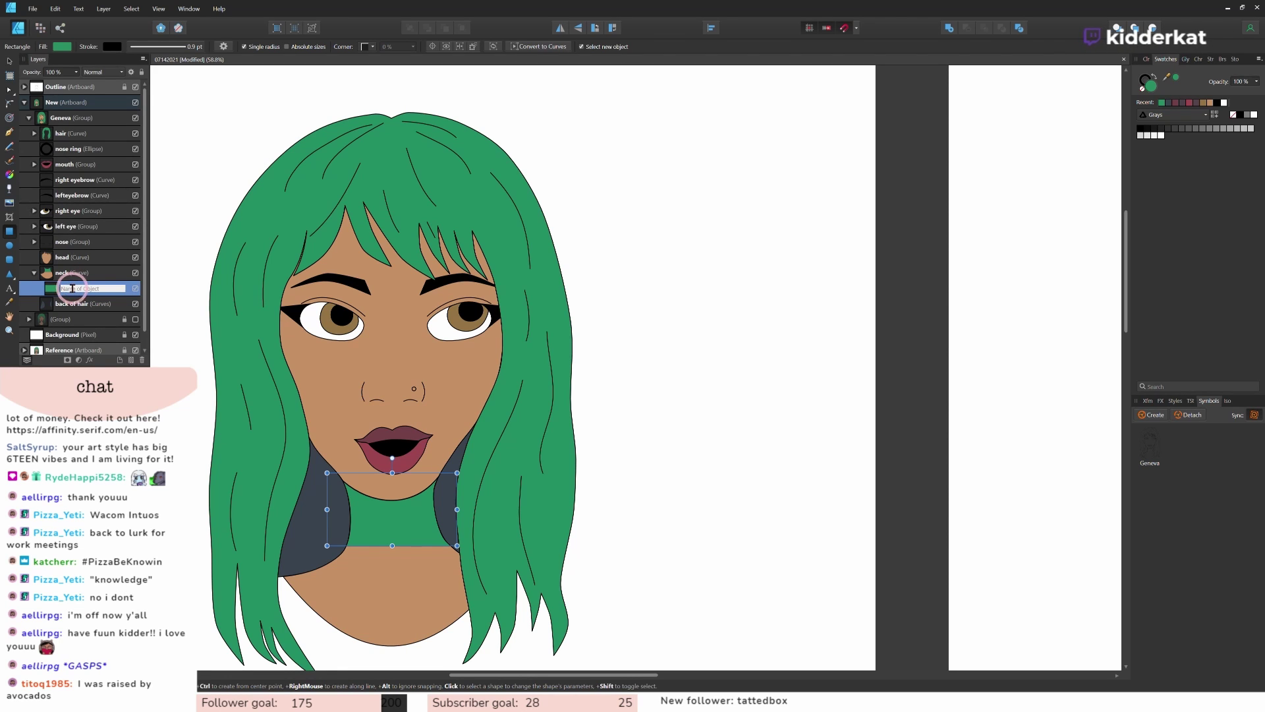
pyautogui.write('ne')
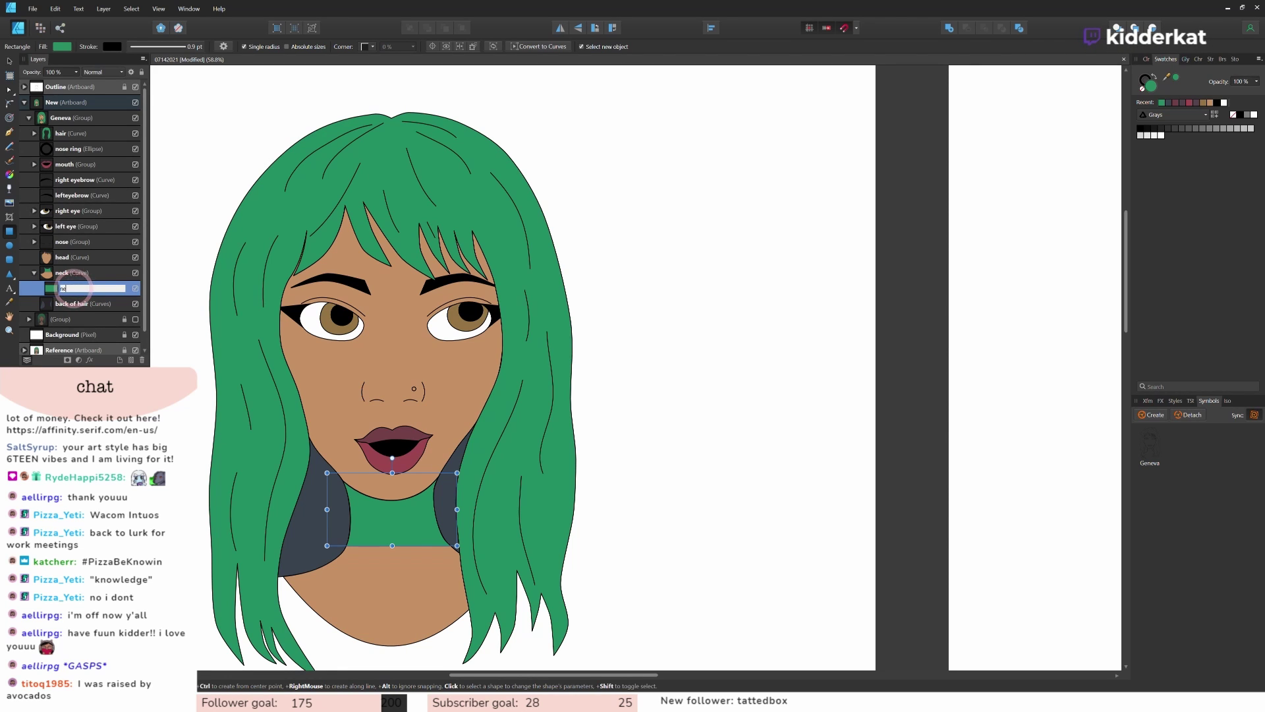
pyautogui.write('ck shadow')
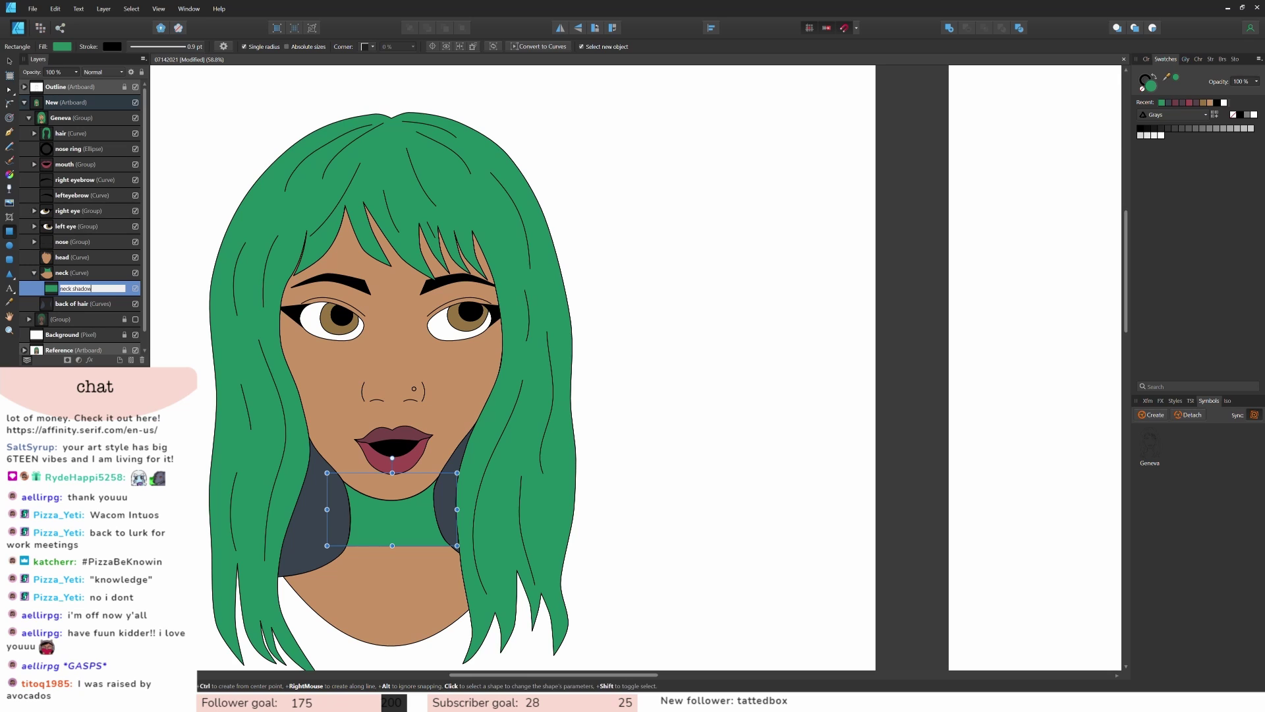
pyautogui.press('Return')
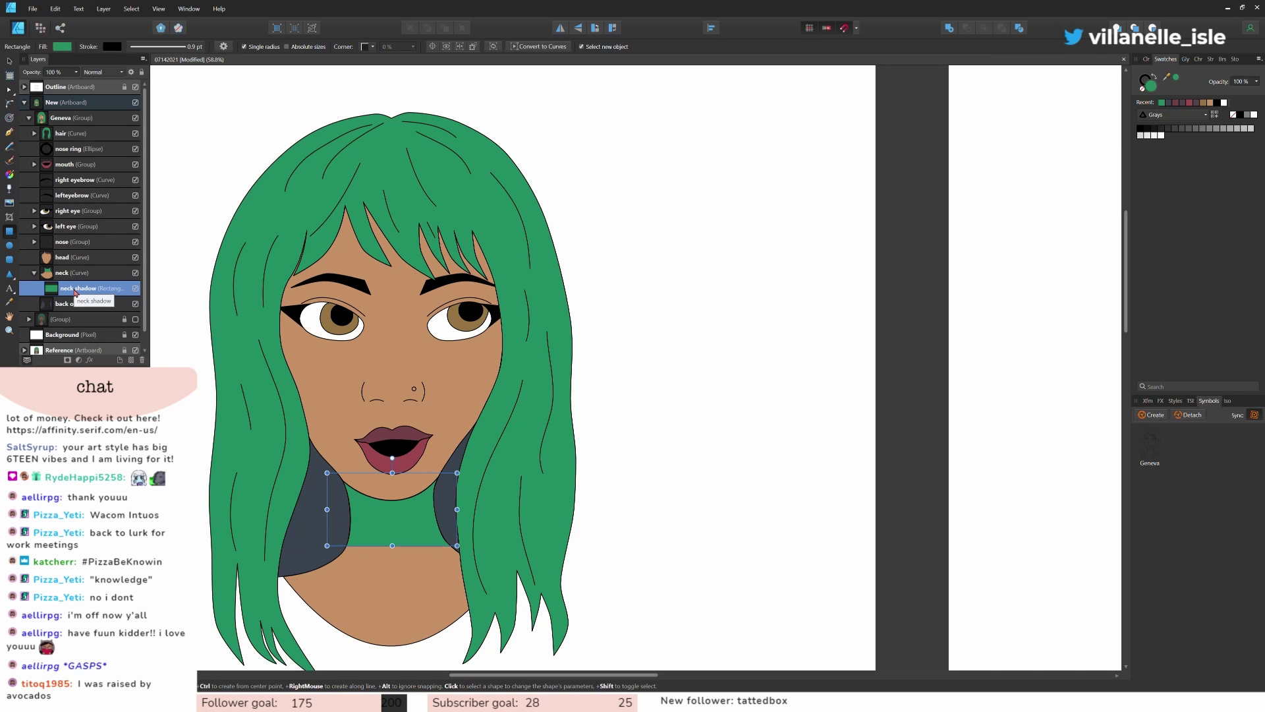
# Step: Convert the neck shadow rectangle to curves
pyautogui.click(81, 273)
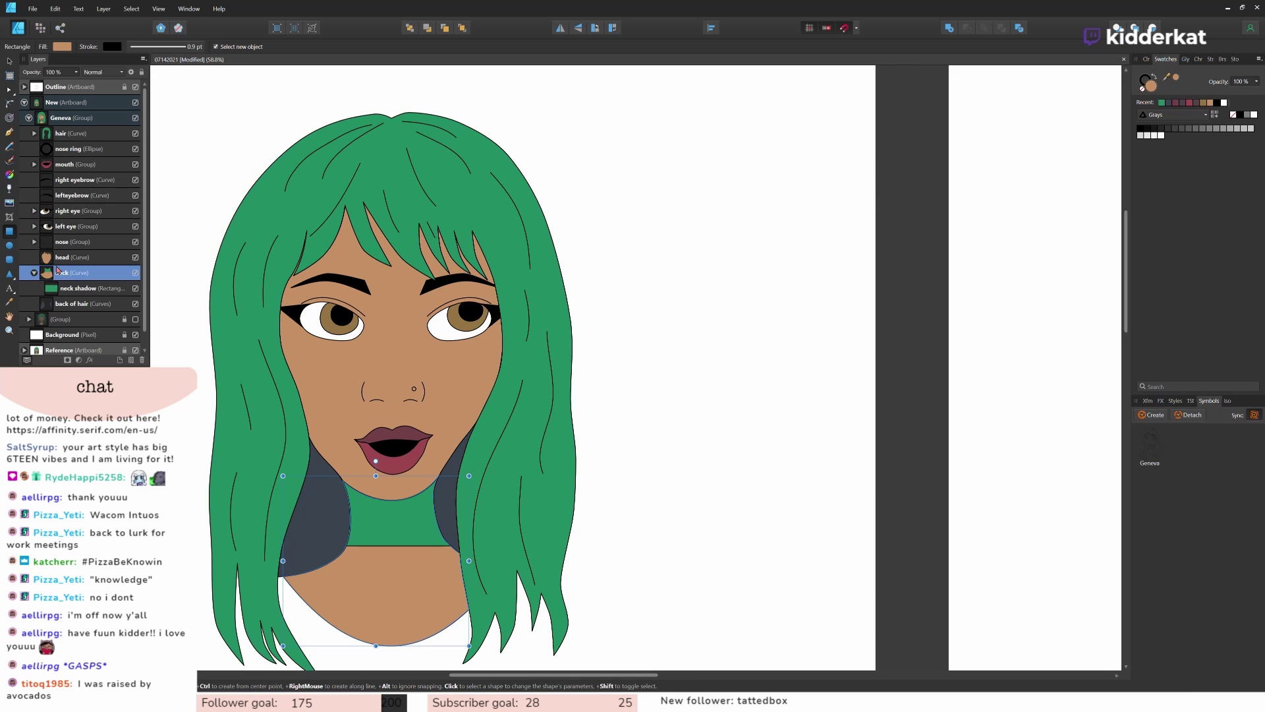
pyautogui.click(76, 290)
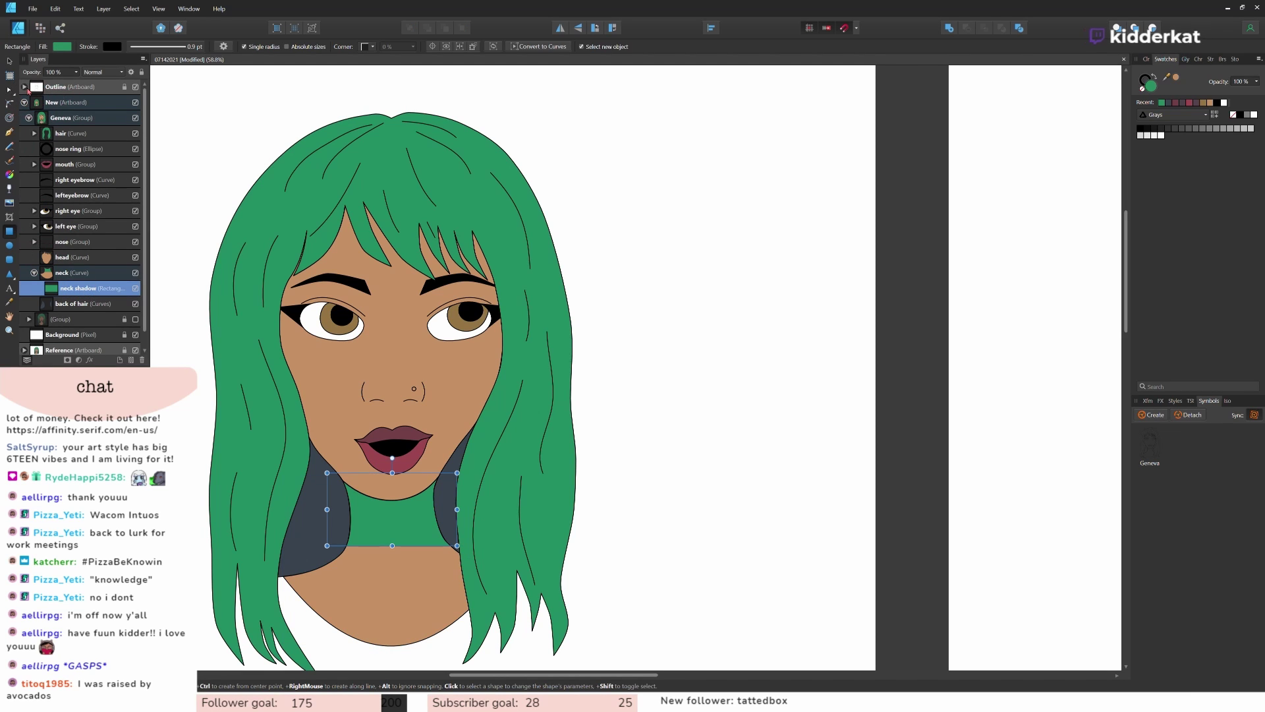
pyautogui.hotkey('ctrl', 'Return')
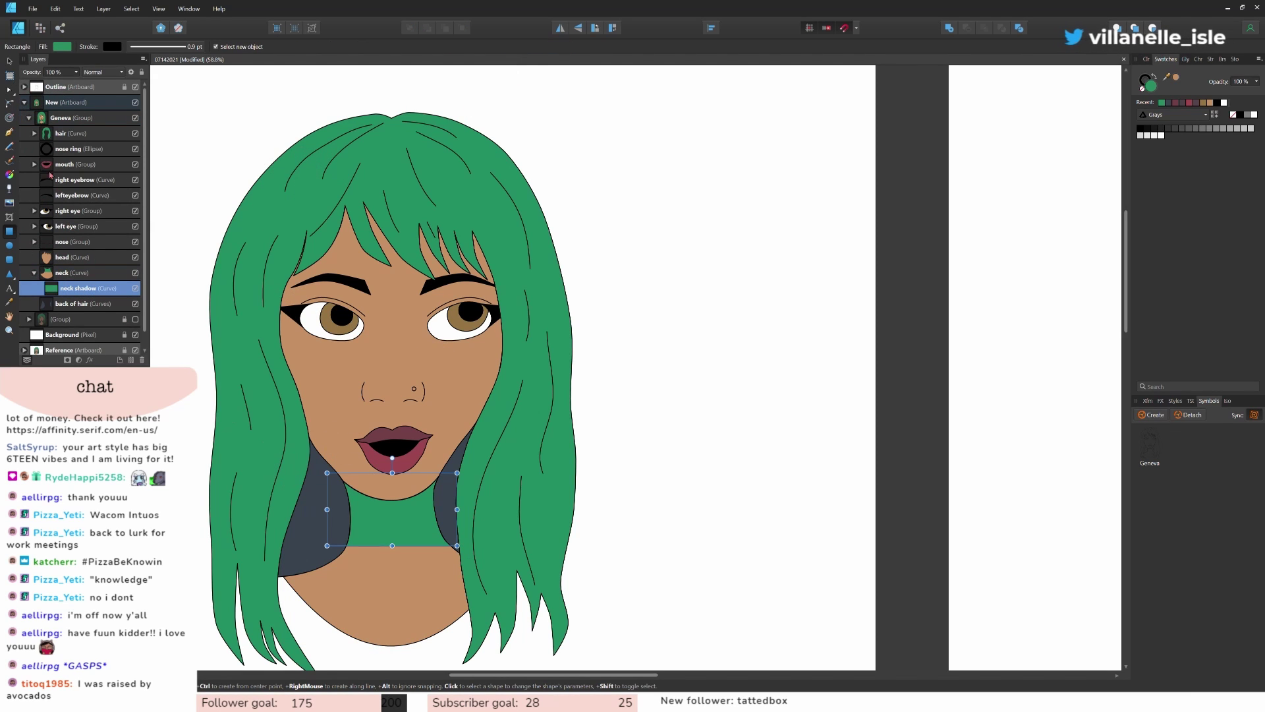
# Step: Bow the lower edge of the neck shadow downward into a curve and move the shape up under the chin
pyautogui.click(9, 91)
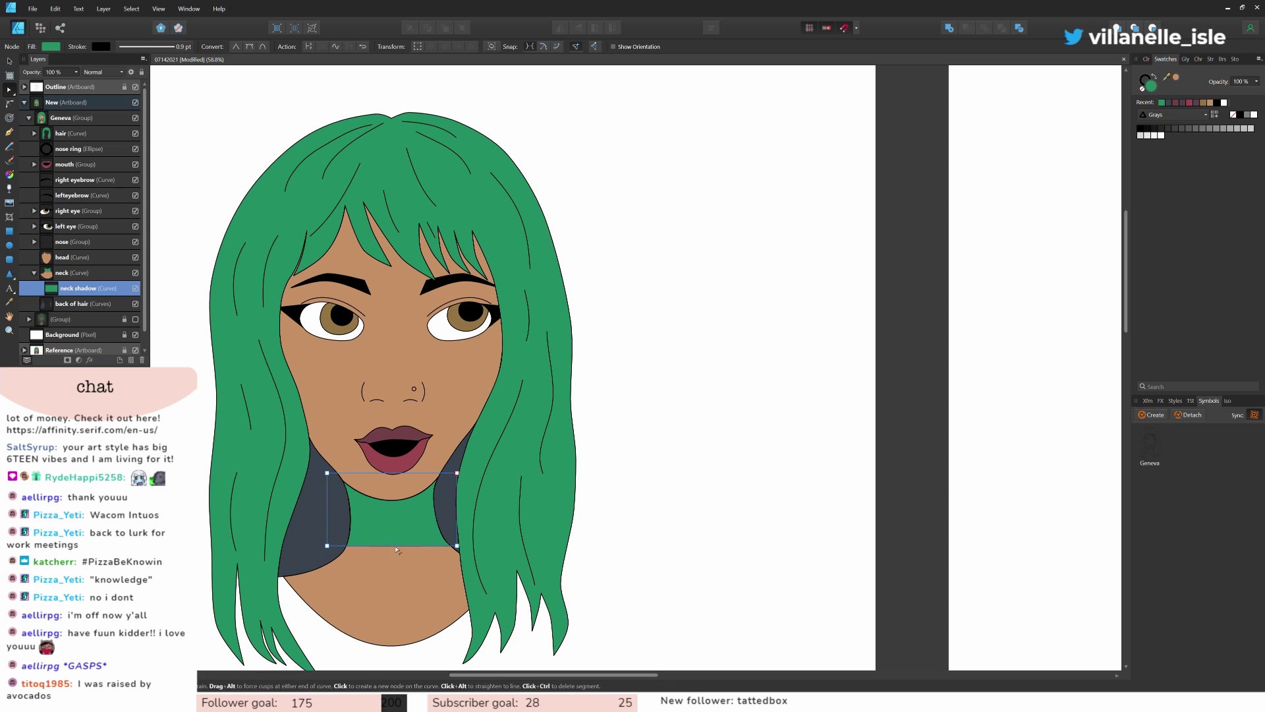
pyautogui.moveTo(393, 549); pyautogui.dragTo(393, 567)
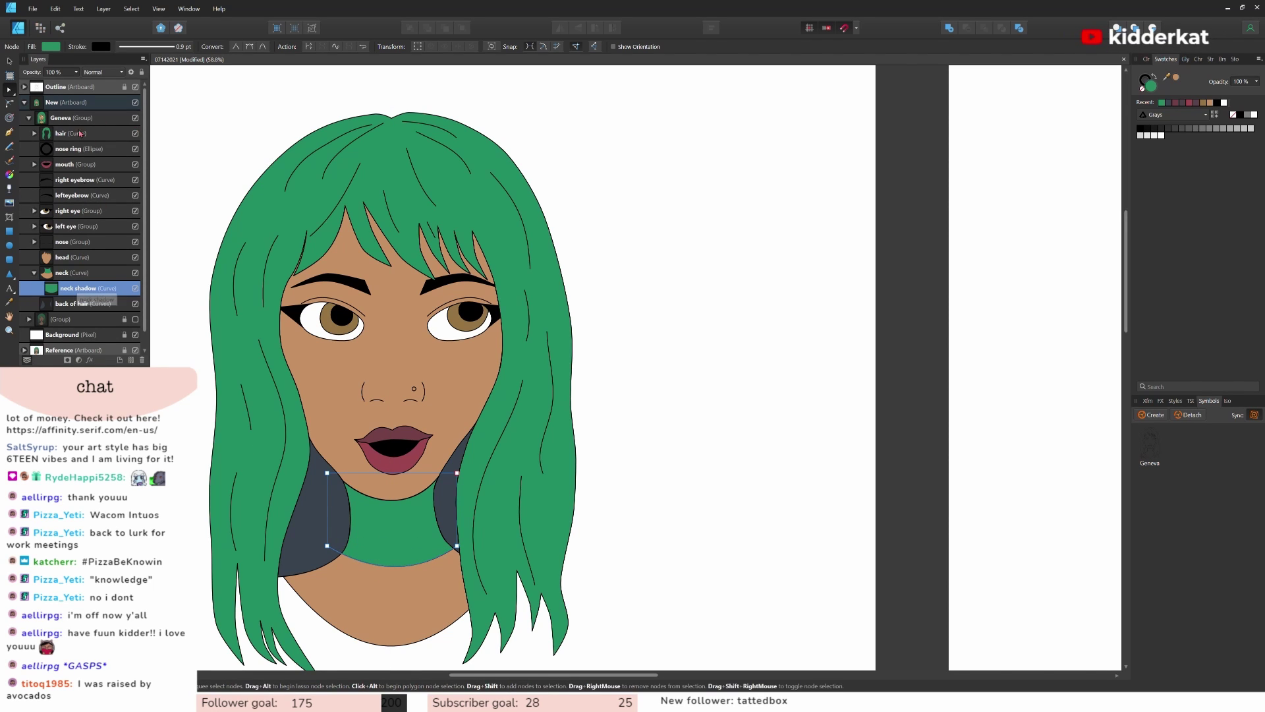
pyautogui.press('v')
pyautogui.moveTo(406, 538); pyautogui.dragTo(407, 508)
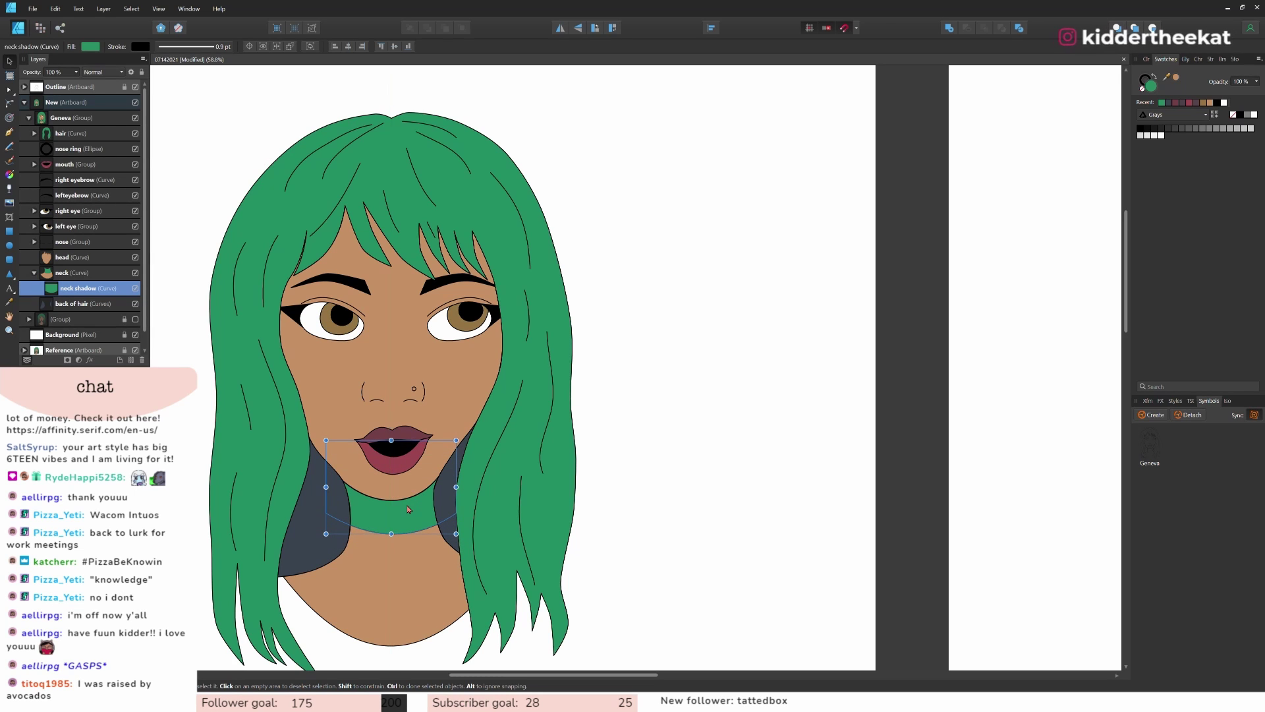
# Step: Remove the neck shadow's outline and fill it with the sampled skin colour
pyautogui.click(1146, 79)
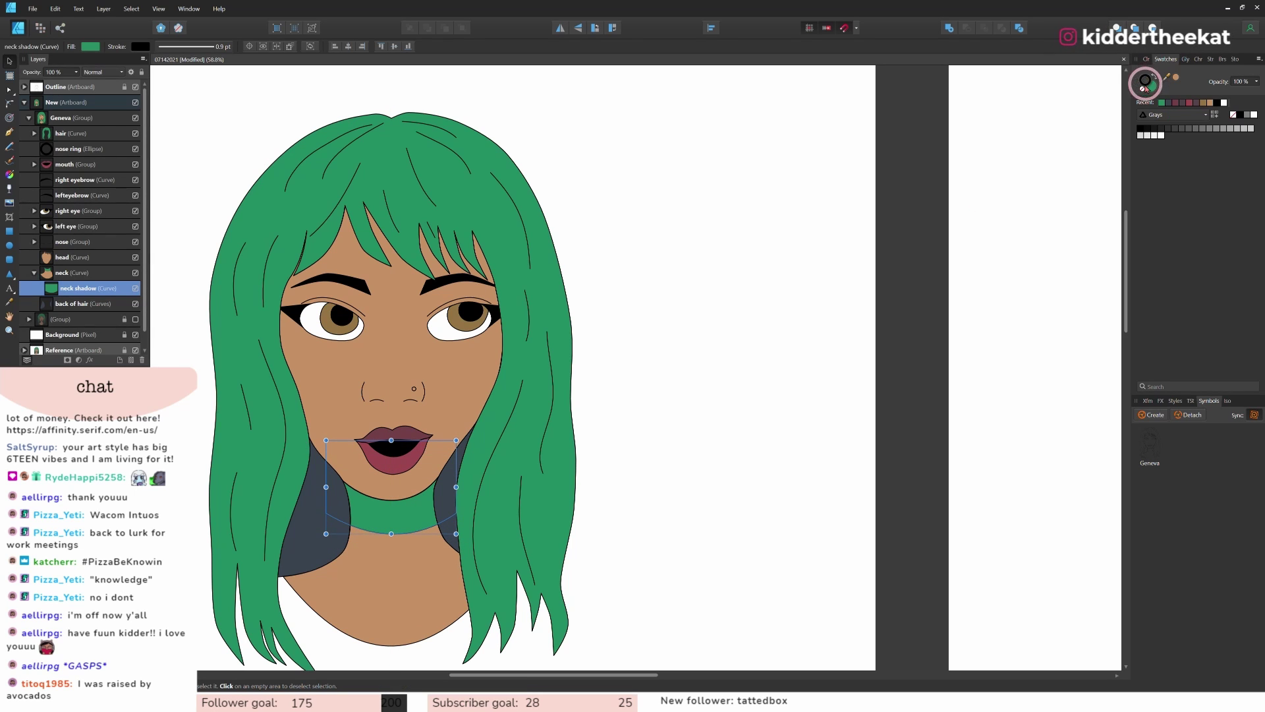
pyautogui.click(1143, 89)
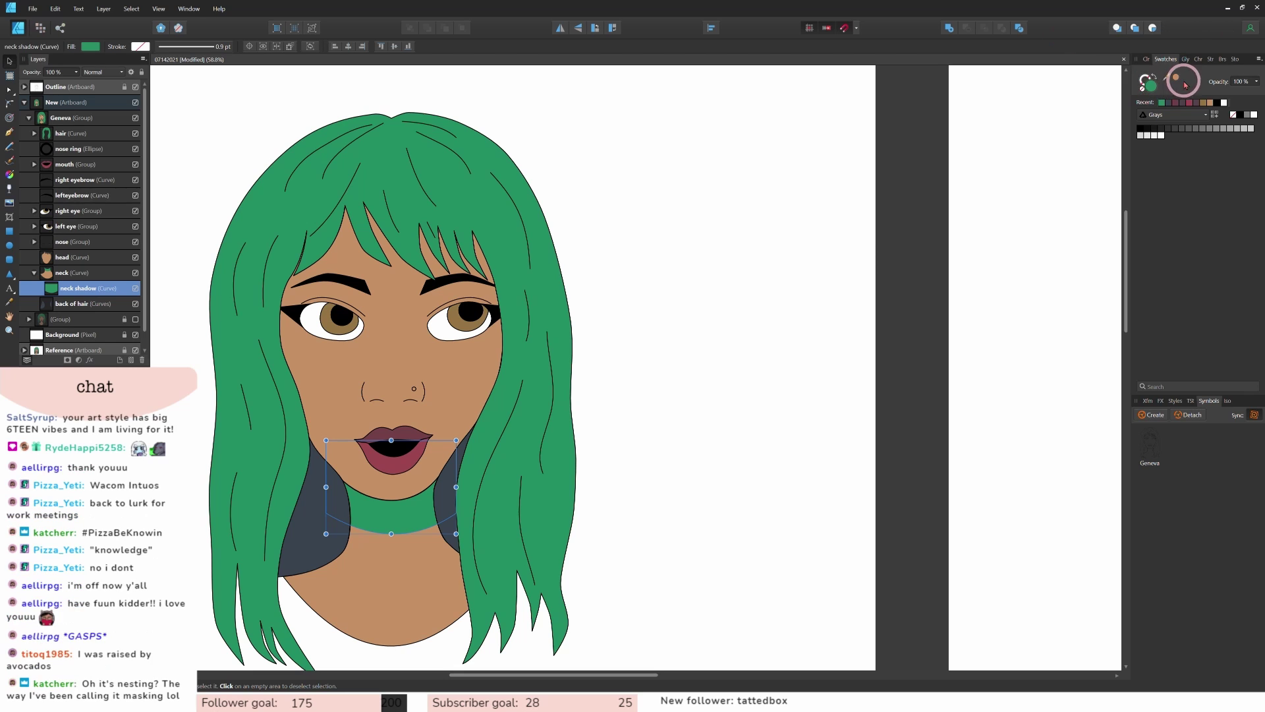
pyautogui.click(1178, 82)
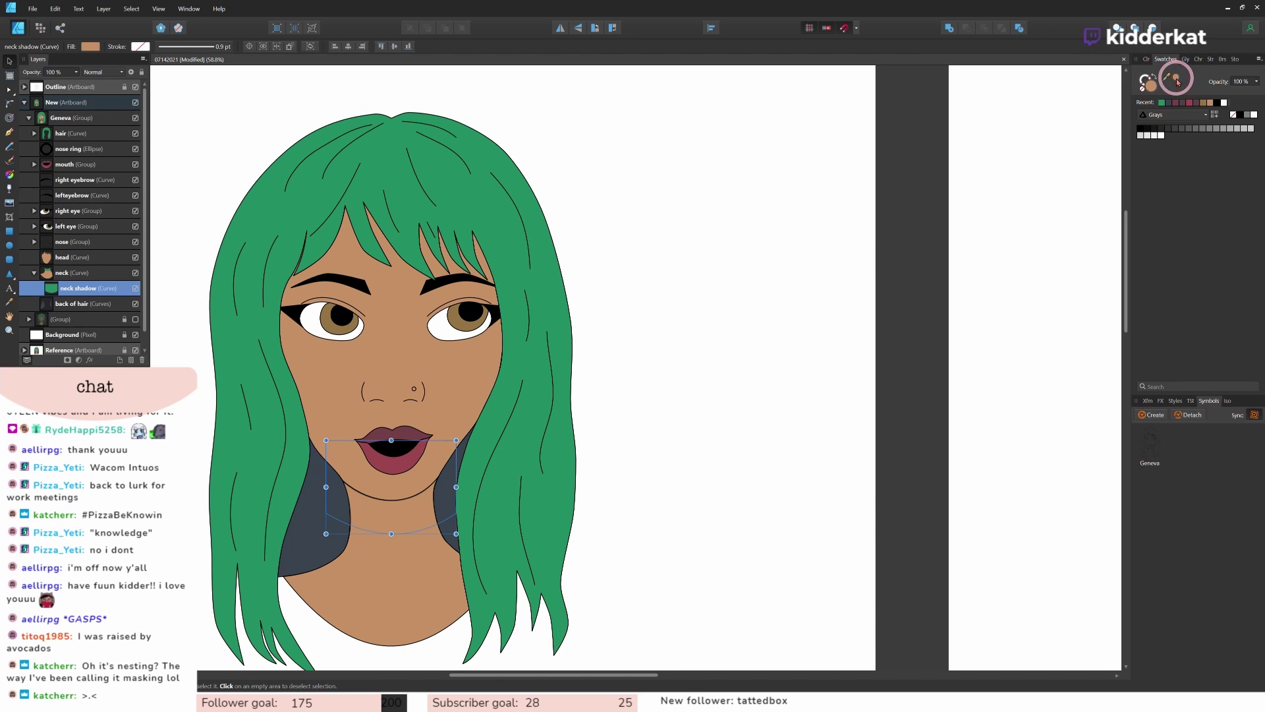
# Step: Darken the neck shadow's fill with HSL sliders to hue 28, saturation 37 and lightness 52
pyautogui.doubleClick(1150, 84)
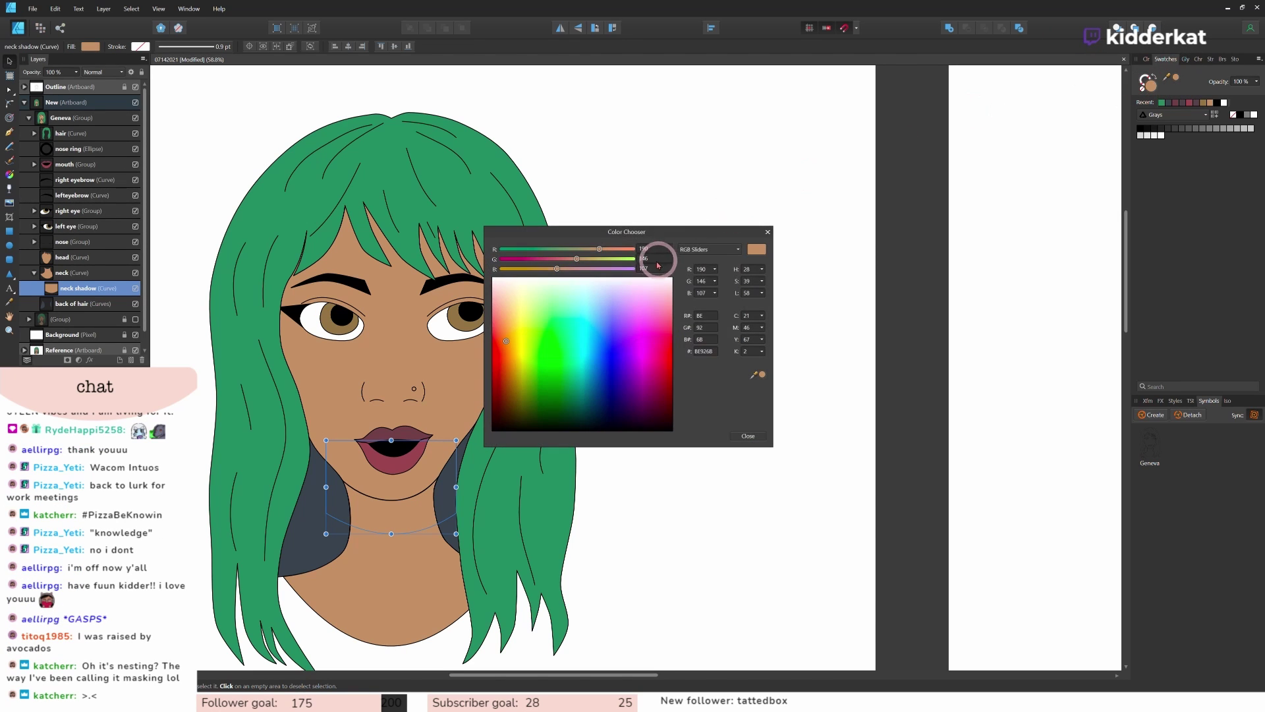
pyautogui.click(738, 249)
pyautogui.click(705, 272)
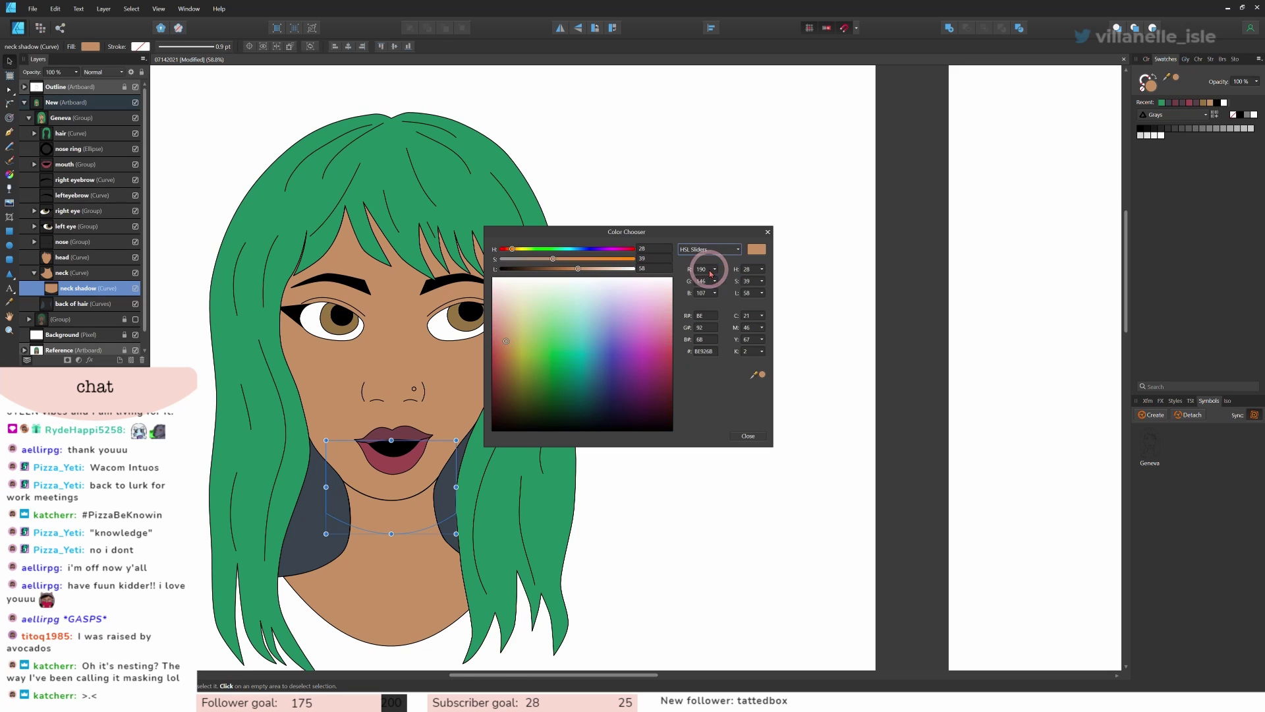
pyautogui.moveTo(580, 271); pyautogui.dragTo(572, 273)
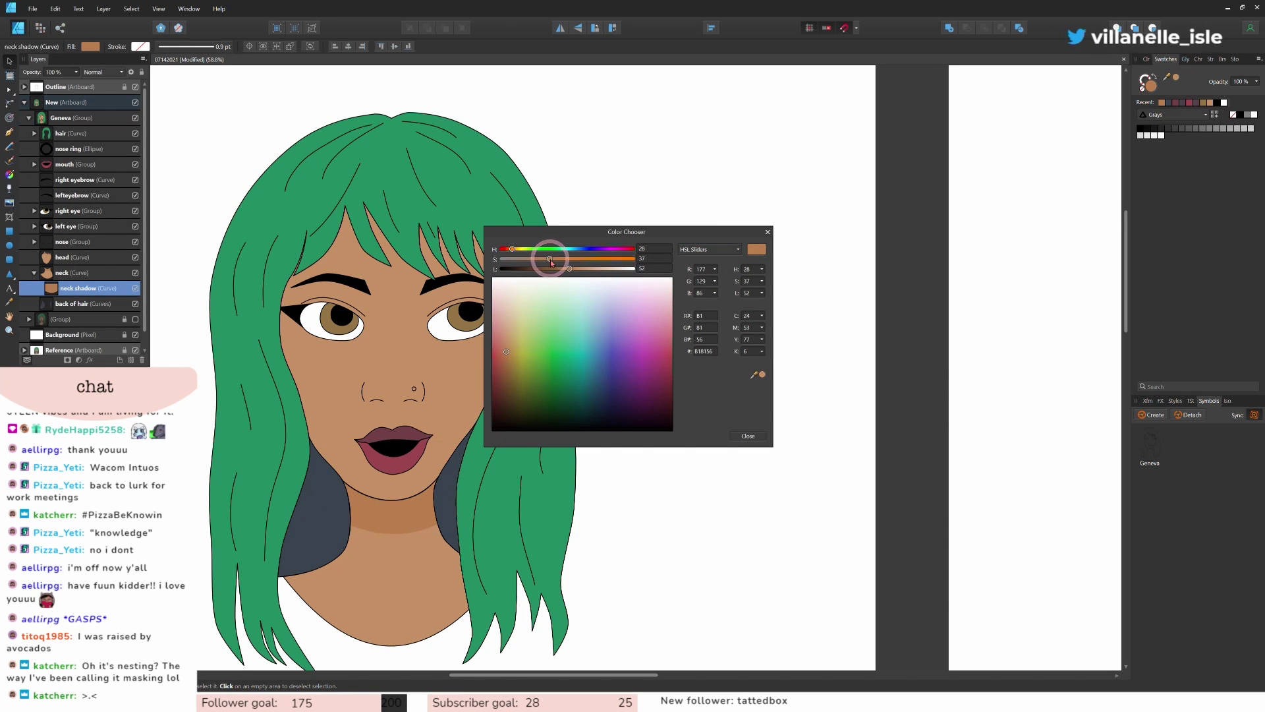
pyautogui.click(593, 450)
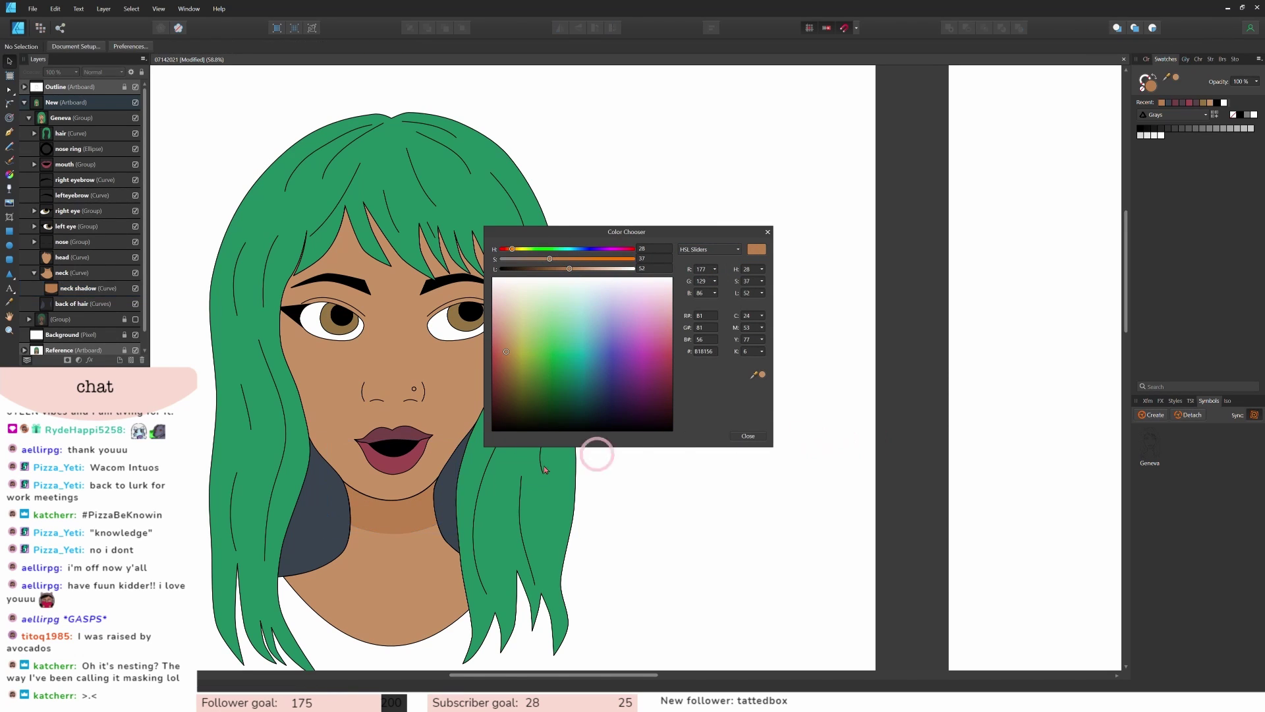
pyautogui.click(748, 436)
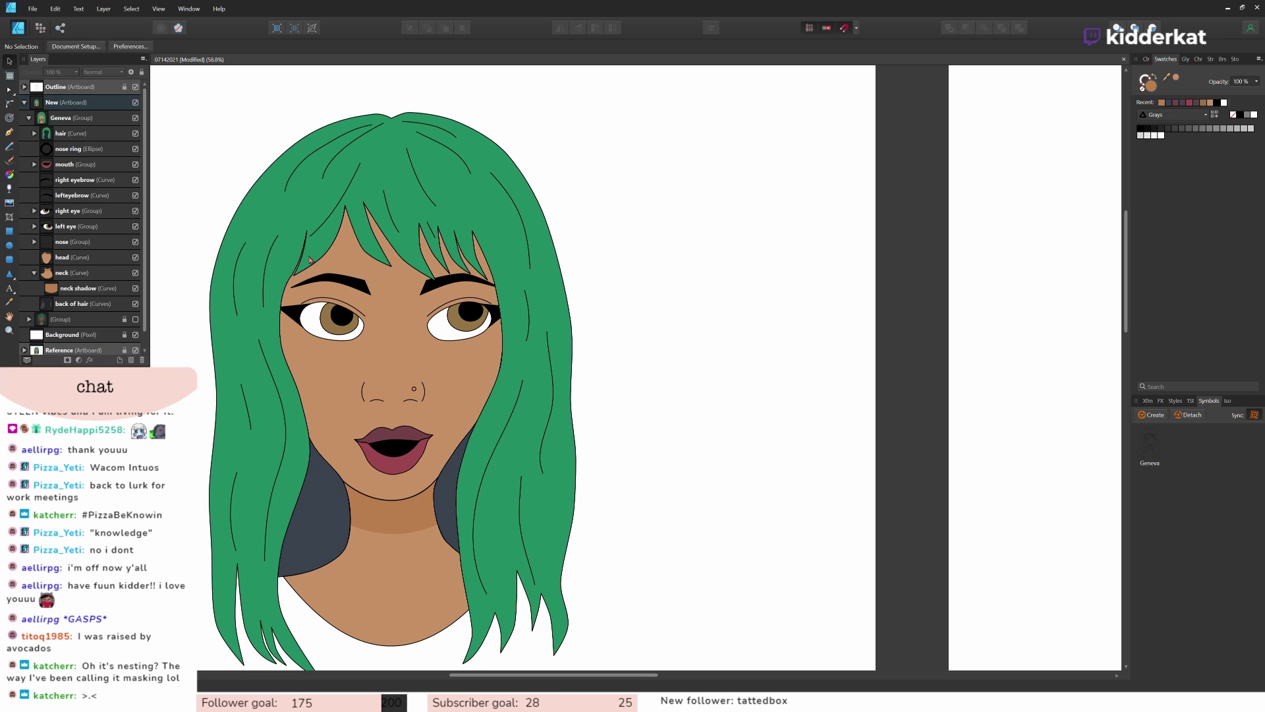
# Step: Draw a freehand Pencil line from the fringe parting down the hair edge on the left side of the face to the jaw
pyautogui.click(9, 146)
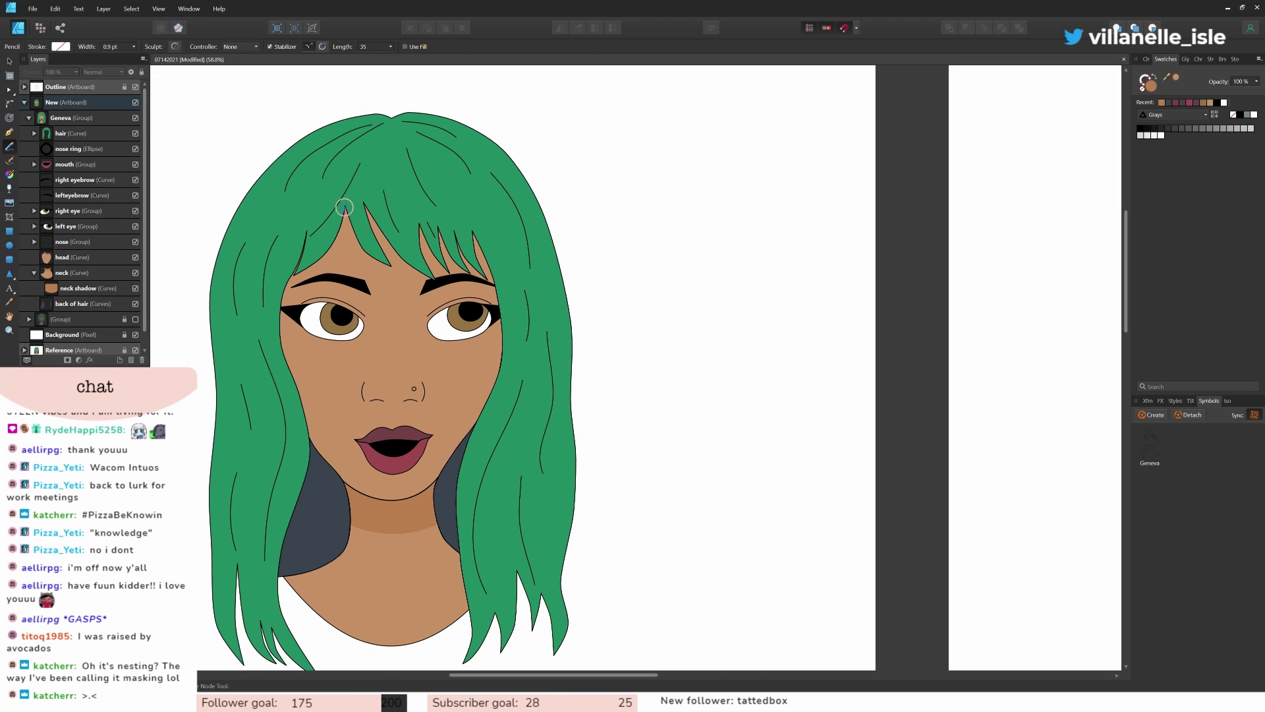
pyautogui.moveTo(345, 209); pyautogui.dragTo(326, 265)
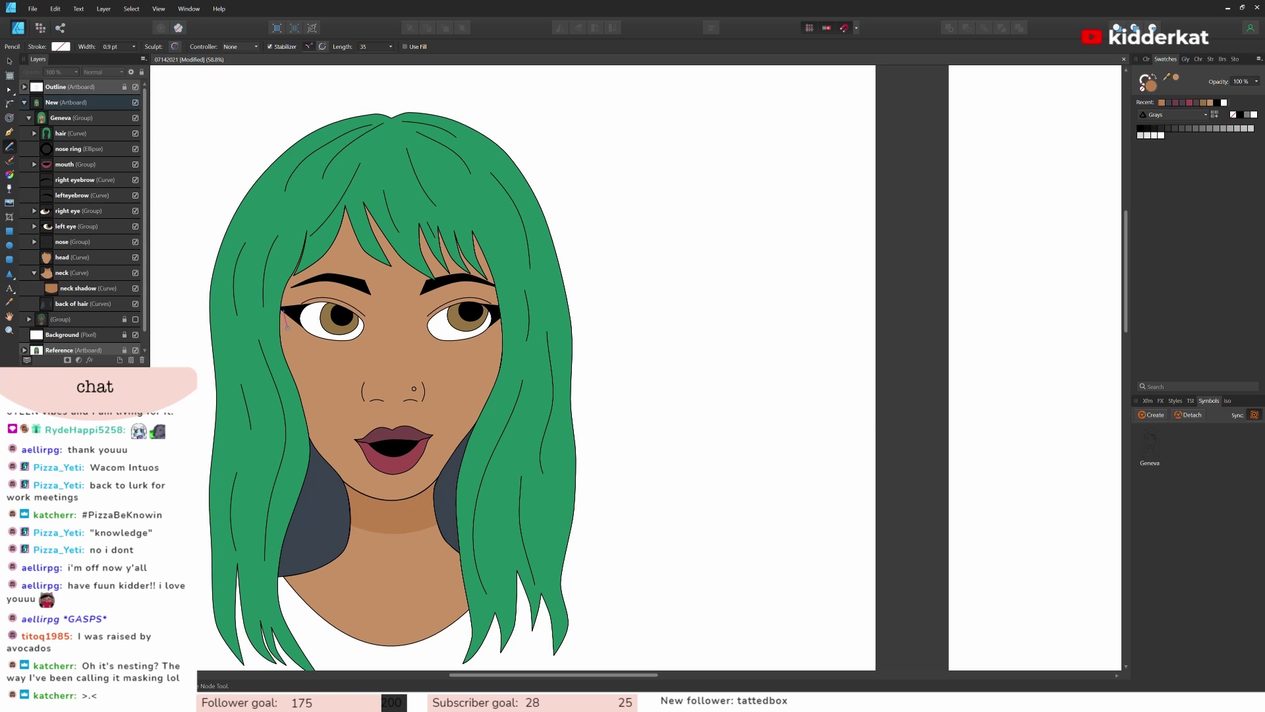
pyautogui.moveTo(286, 324); pyautogui.dragTo(308, 409)
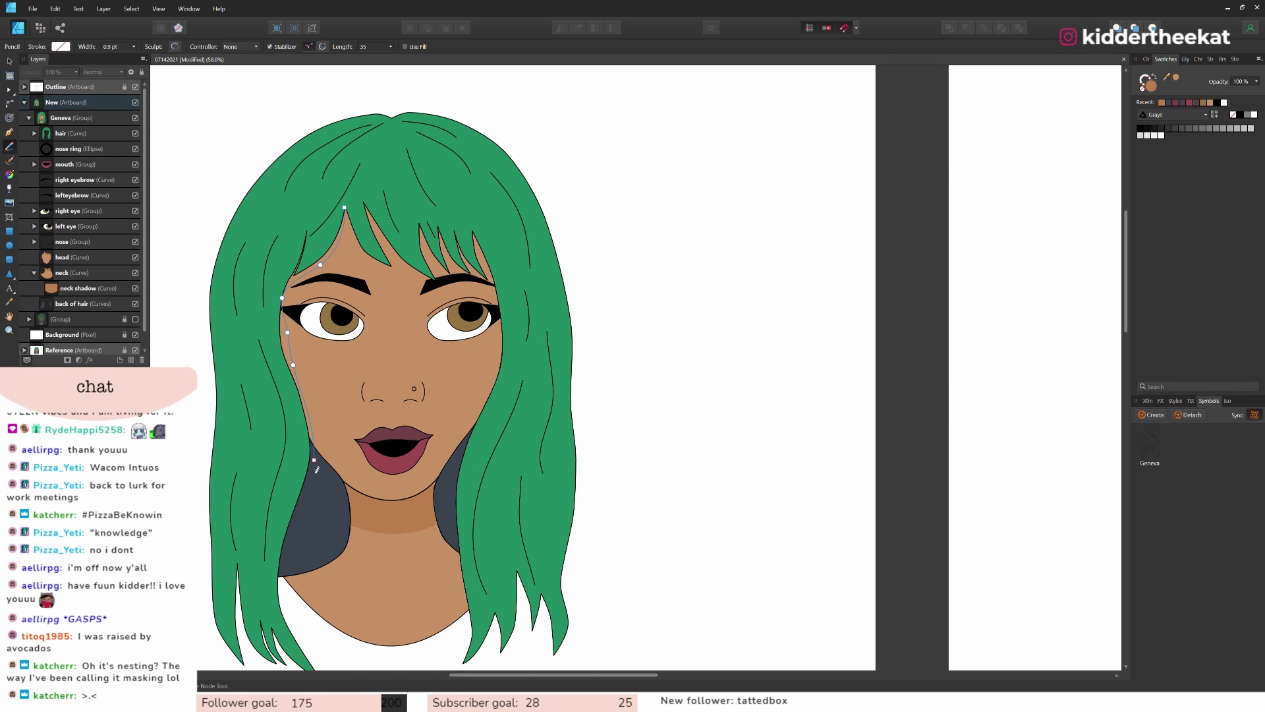
pyautogui.moveTo(317, 469); pyautogui.dragTo(317, 470)
# Step: Give the face line an 8.2 pt stroke in the neck shadow's colour and nest it inside the head curve
pyautogui.moveTo(134, 47); pyautogui.dragTo(150, 63)
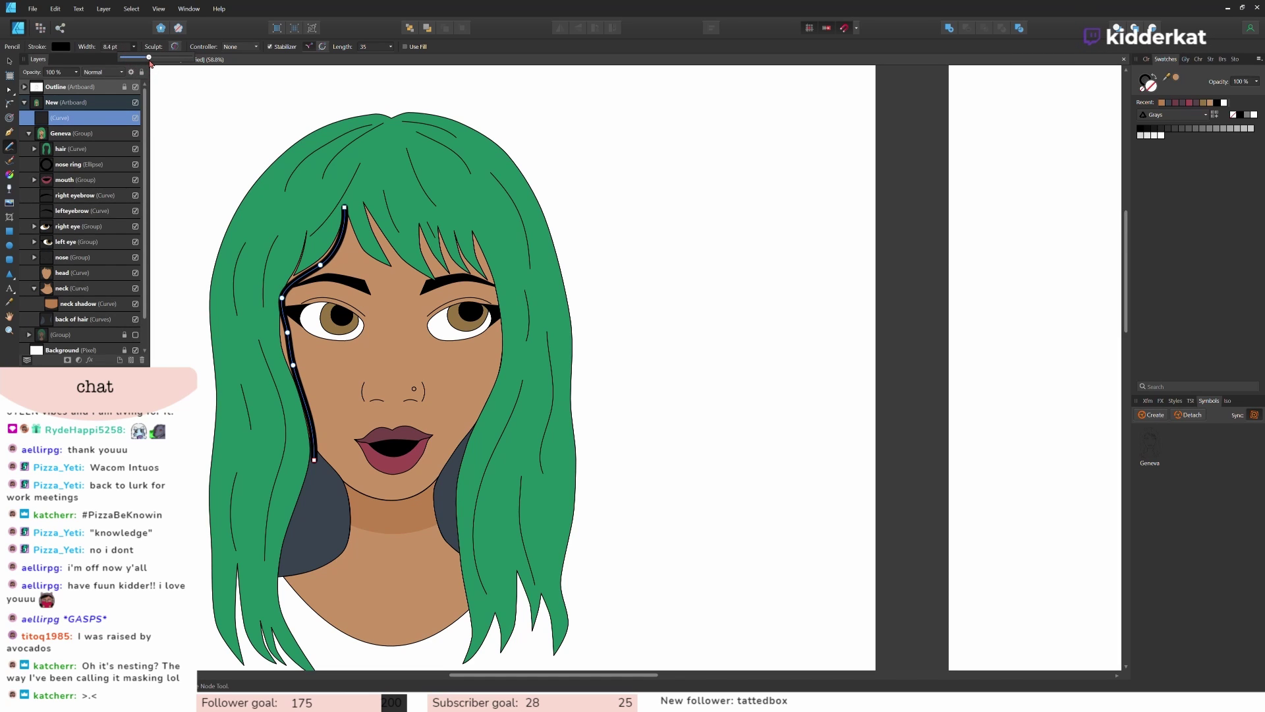
pyautogui.click(1142, 79)
pyautogui.moveTo(1167, 78)
pyautogui.mouseDown()
pyautogui.moveTo(881, 323)
pyautogui.moveTo(410, 523)
pyautogui.mouseUp()
pyautogui.click(1176, 77)
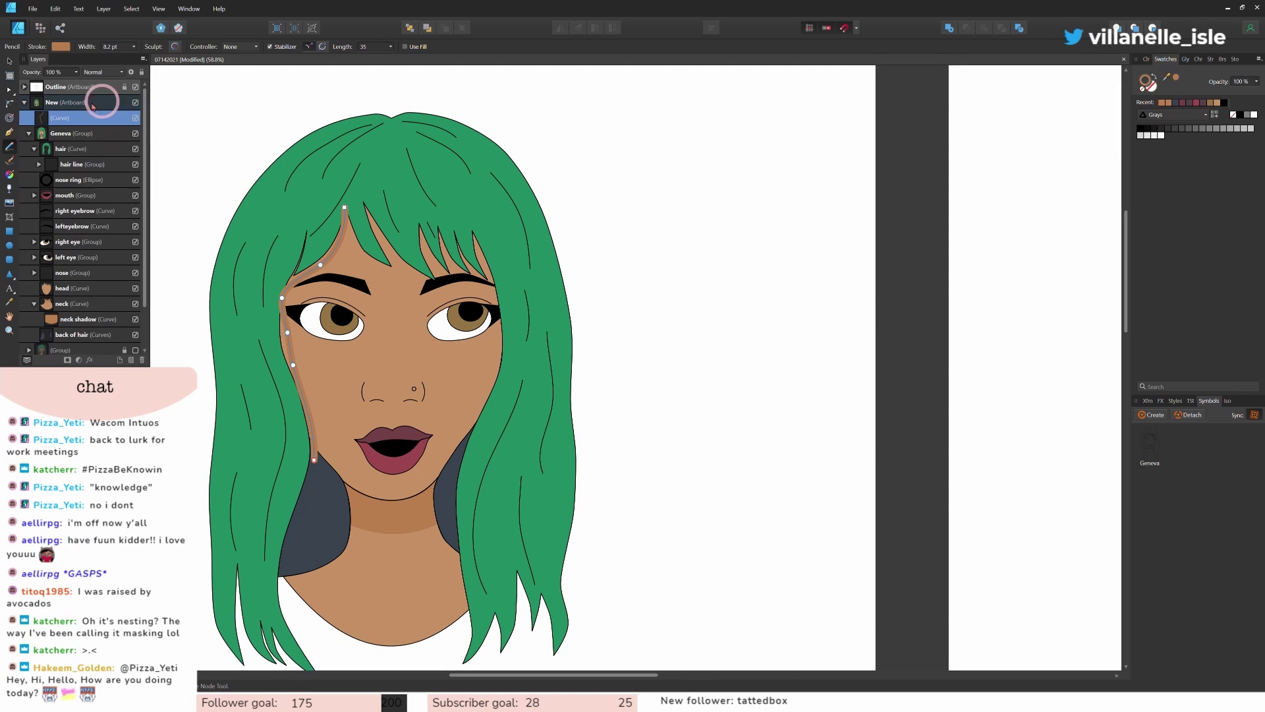
pyautogui.moveTo(74, 124); pyautogui.dragTo(53, 288)
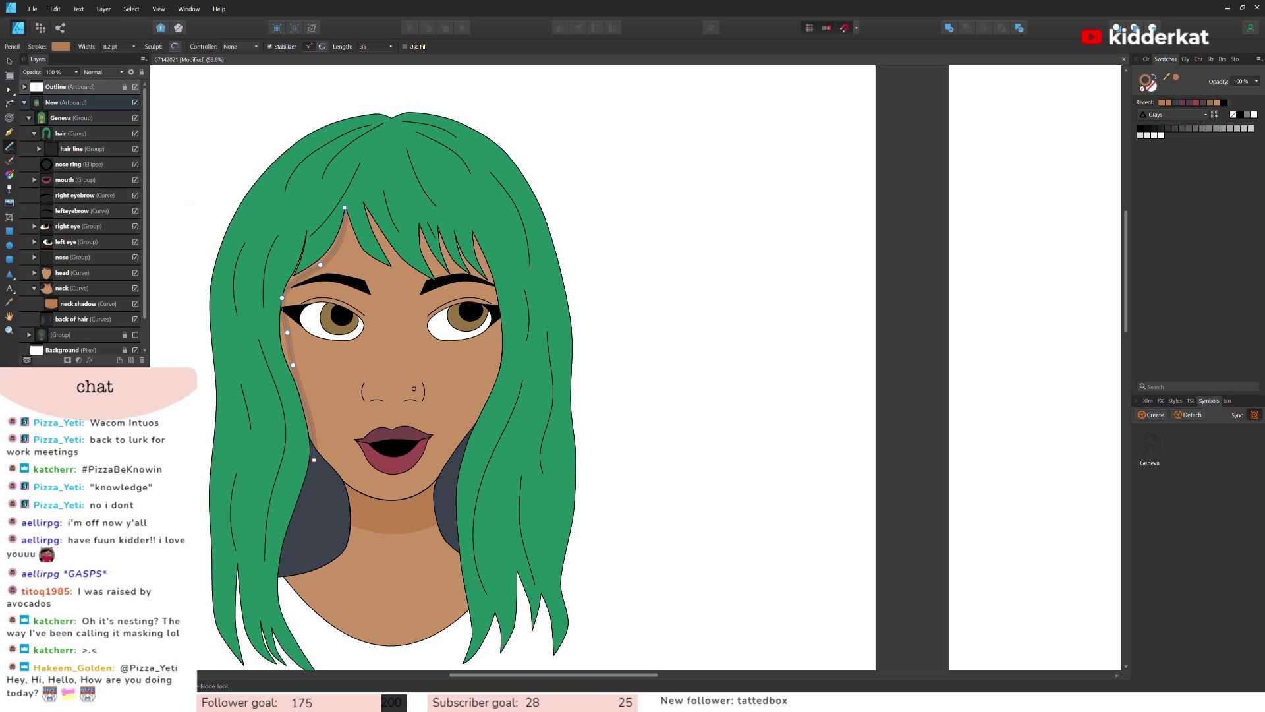
# Step: Reshape the upper part of the face shadow line so it follows the fringe edge and the narrow hair gap at the temple
pyautogui.click(10, 89)
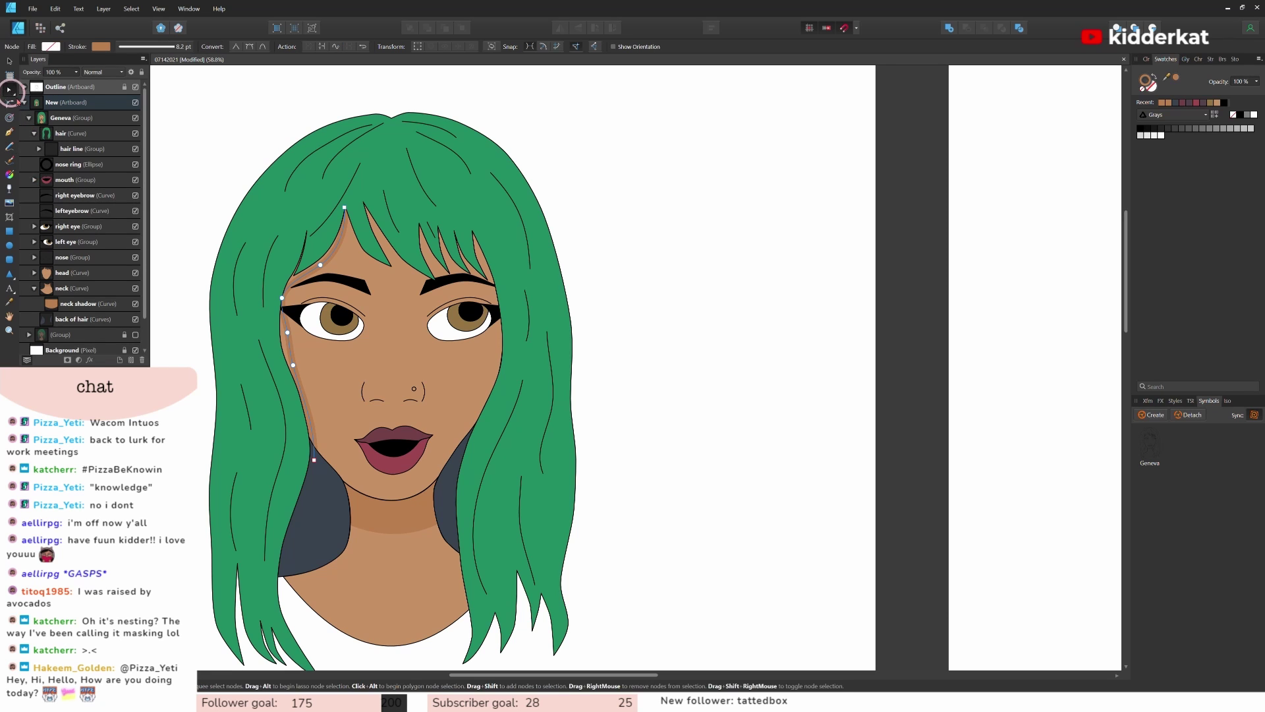
pyautogui.click(320, 264)
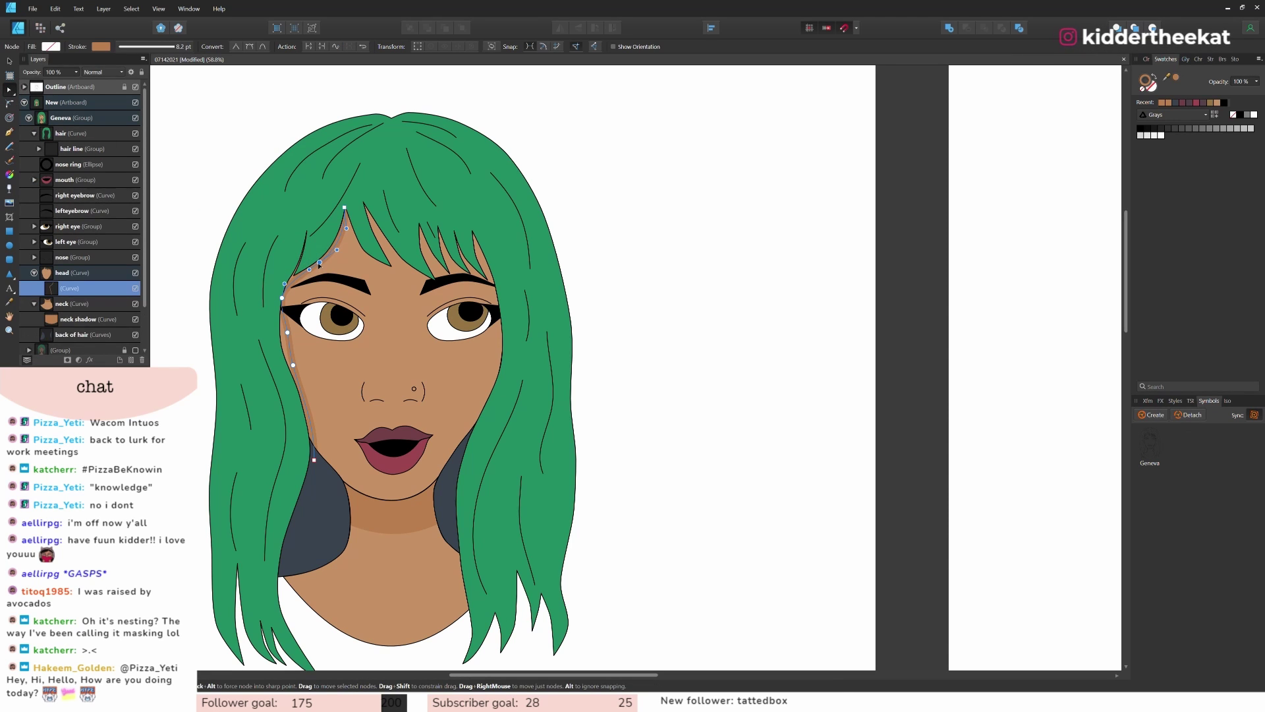
pyautogui.scroll(3, 290, 336)
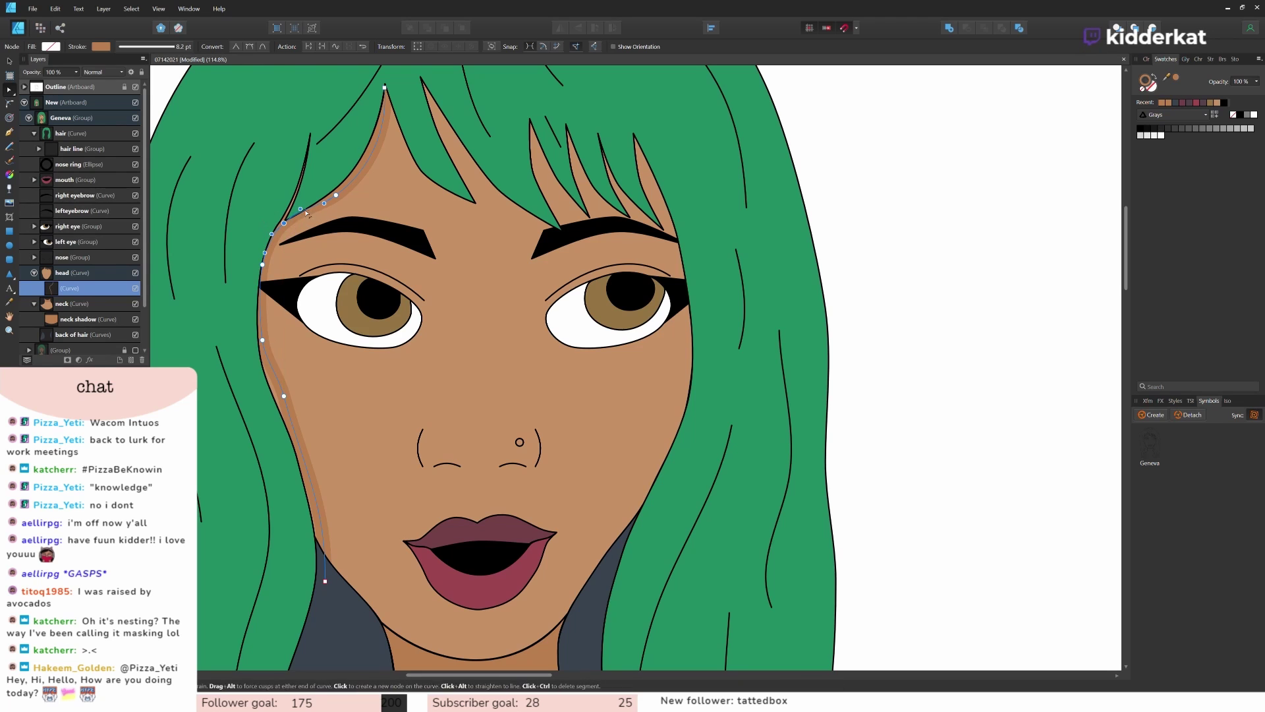
pyautogui.hotkey('ctrl', 'z')
pyautogui.moveTo(299, 215); pyautogui.dragTo(315, 140)
pyautogui.click(293, 215)
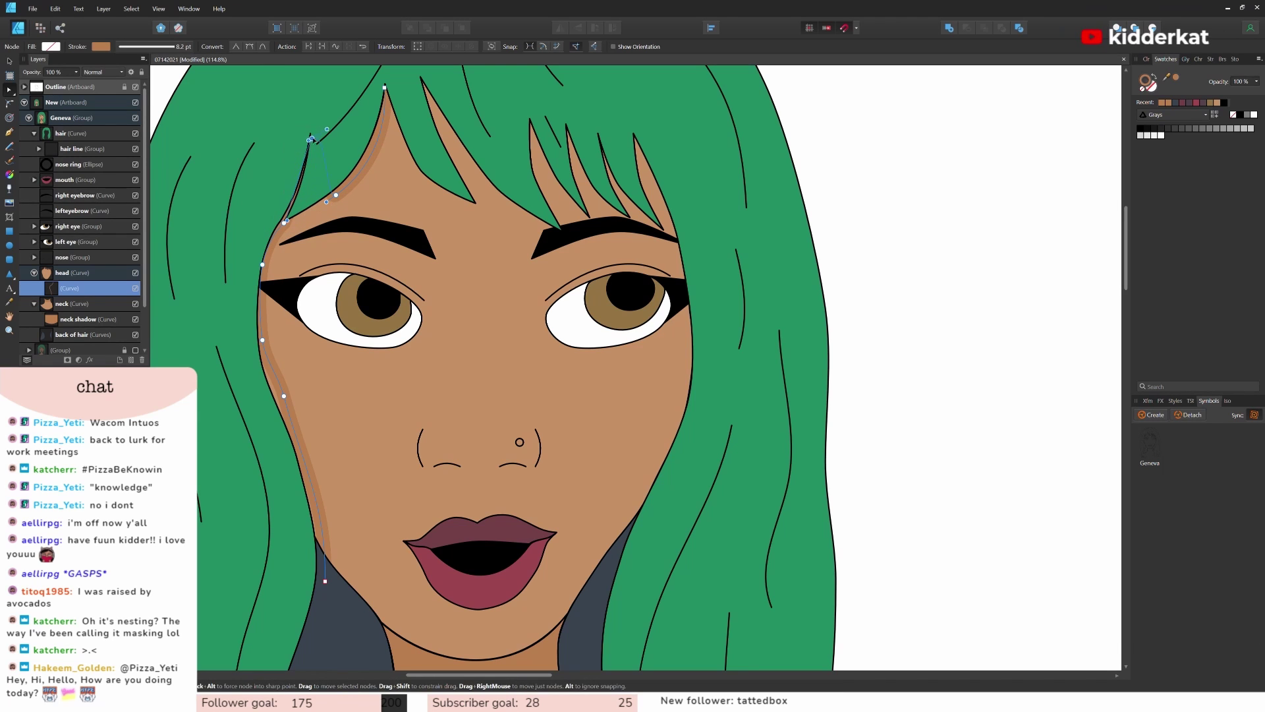
pyautogui.click(324, 149)
pyautogui.scroll(3, 296, 215)
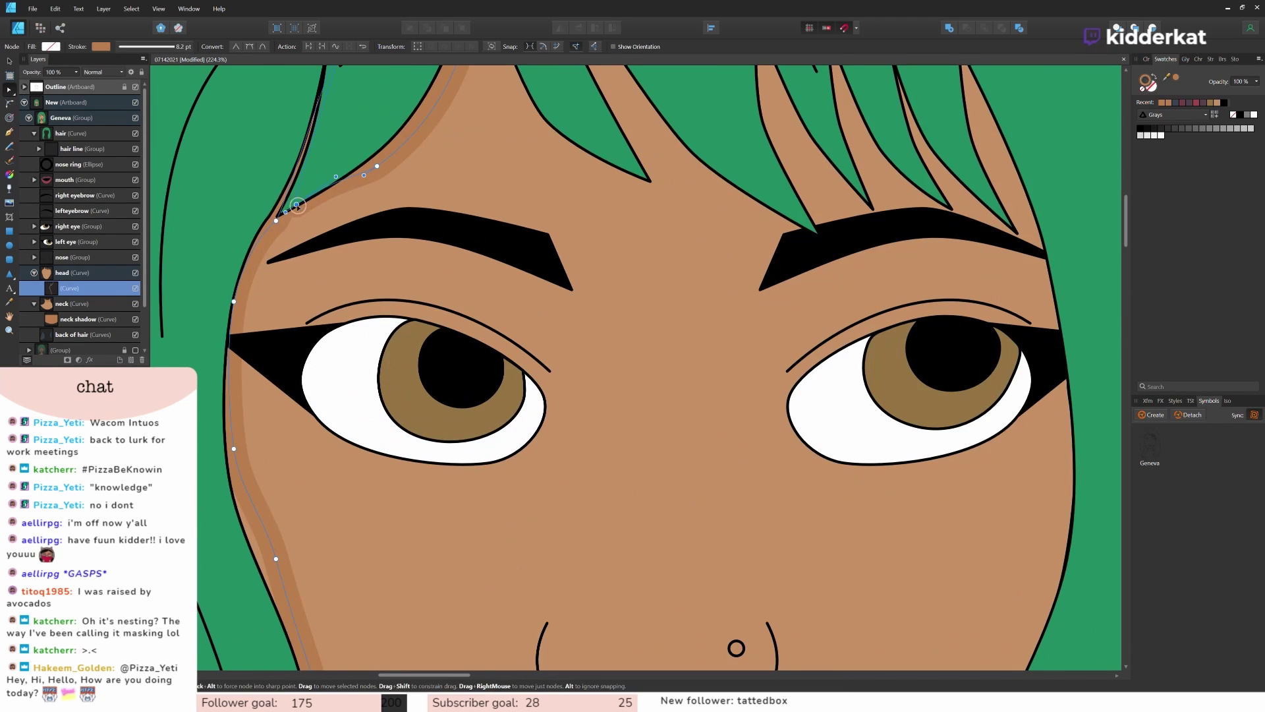
pyautogui.scroll(-2, 362, 230)
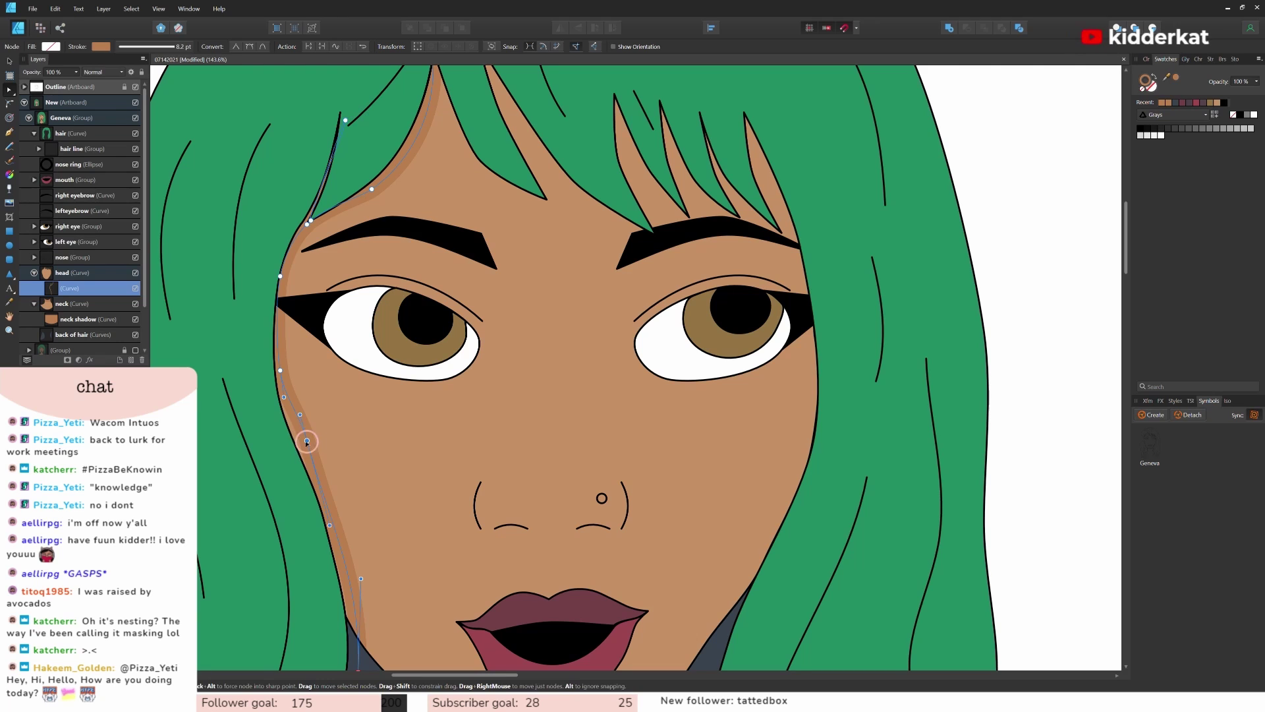
# Step: Refine the cheek part of the face shadow line to follow the hair edge, and deselect it
pyautogui.moveTo(307, 442); pyautogui.dragTo(300, 444)
pyautogui.scroll(-3, 383, 422)
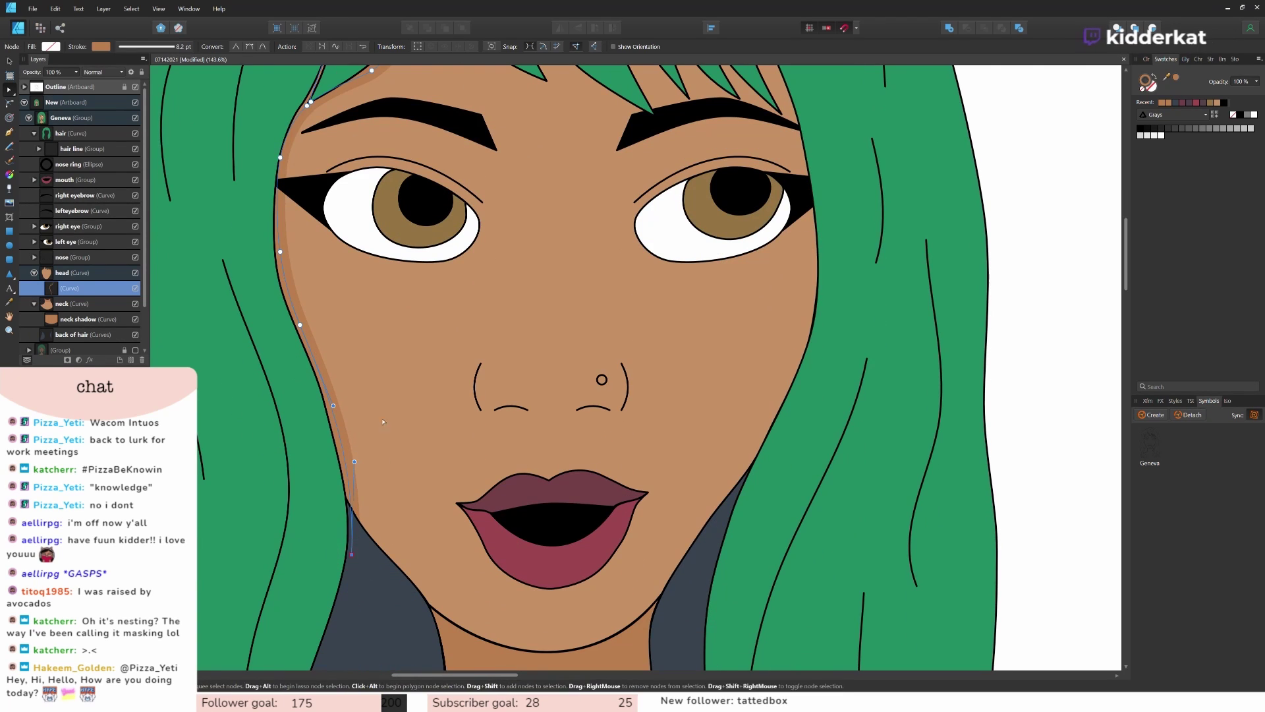
pyautogui.hotkey('ctrl', 'd')
pyautogui.scroll(-2, 402, 420)
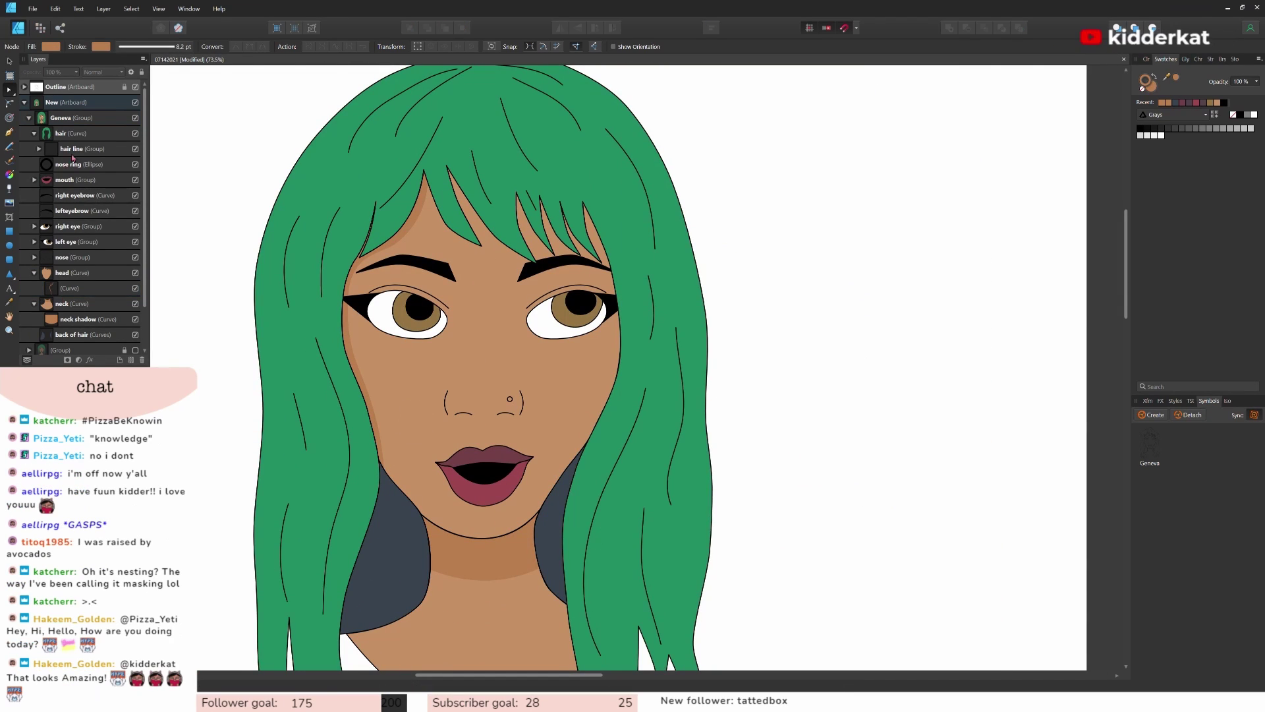
# Step: Draw freehand shadow strokes along the remaining fringe strands and down the right side of the face to the jaw
pyautogui.press('n')
pyautogui.moveTo(424, 173)
pyautogui.mouseDown()
pyautogui.moveTo(458, 235)
pyautogui.moveTo(494, 261)
pyautogui.moveTo(463, 204)
pyautogui.moveTo(529, 264)
pyautogui.mouseUp()
pyautogui.moveTo(539, 196)
pyautogui.mouseDown()
pyautogui.moveTo(563, 214)
pyautogui.moveTo(614, 268)
pyautogui.mouseUp()
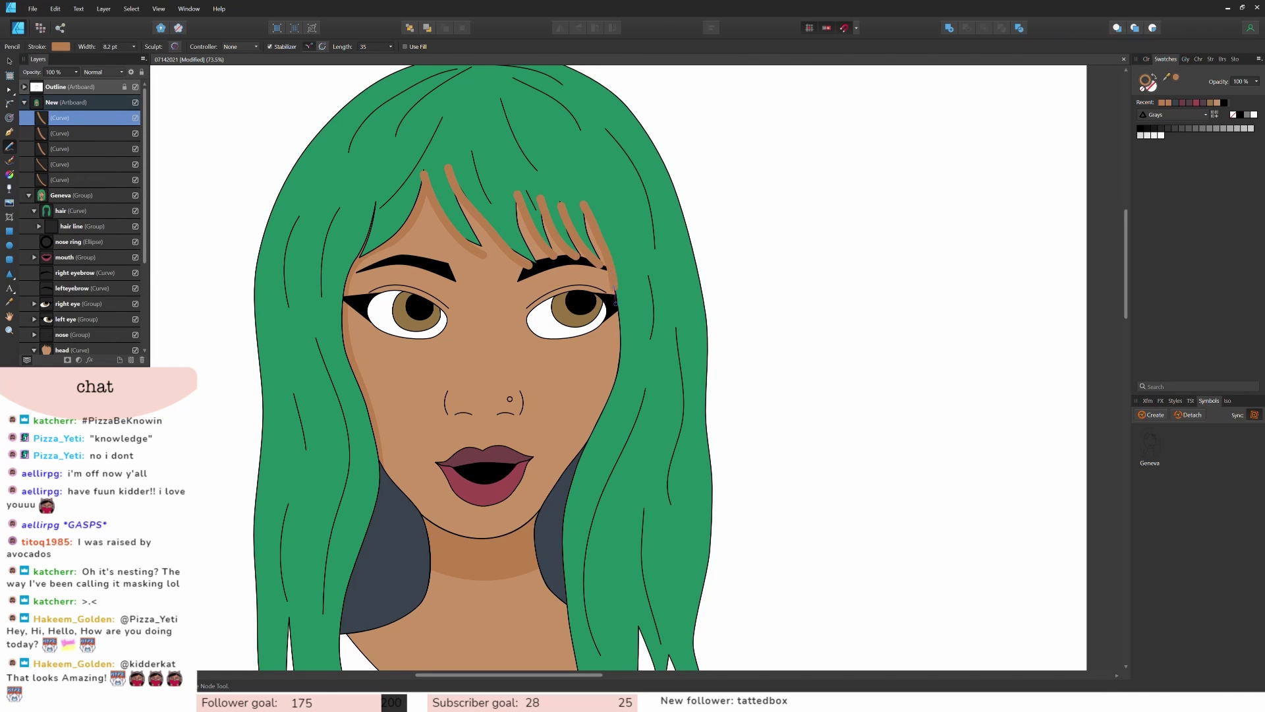
pyautogui.moveTo(588, 422); pyautogui.dragTo(577, 501)
# Step: Group the new shadow strokes with the earlier face shadow line and nest the group inside the head curve
pyautogui.keyDown('shift'); pyautogui.click(69, 195); pyautogui.keyUp('shift')
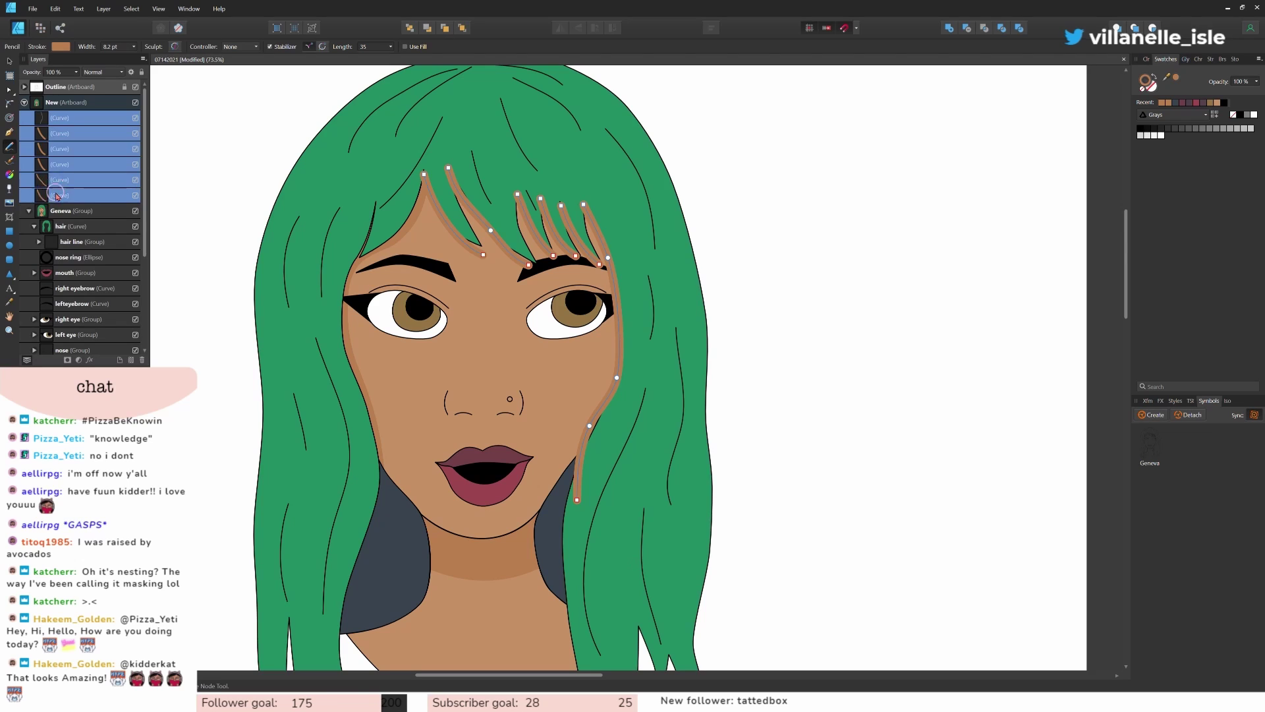
pyautogui.hotkey('ctrl', 'g')
pyautogui.click(28, 118)
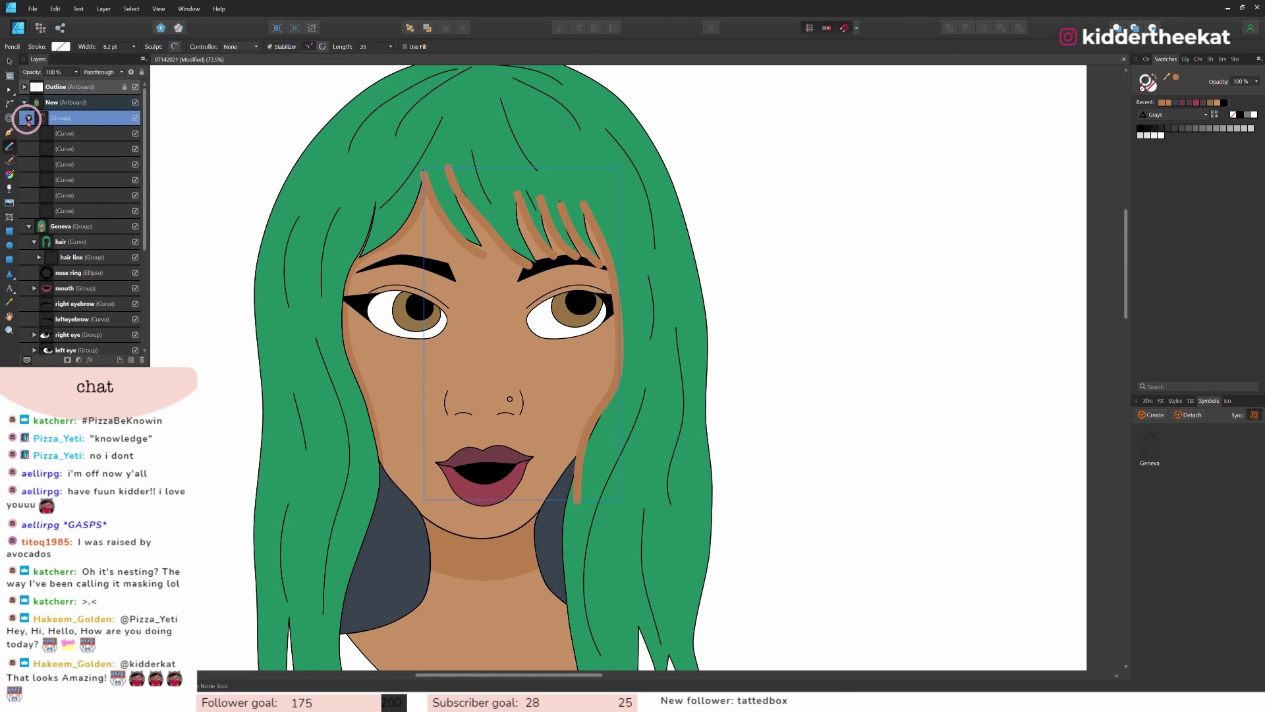
pyautogui.click(29, 118)
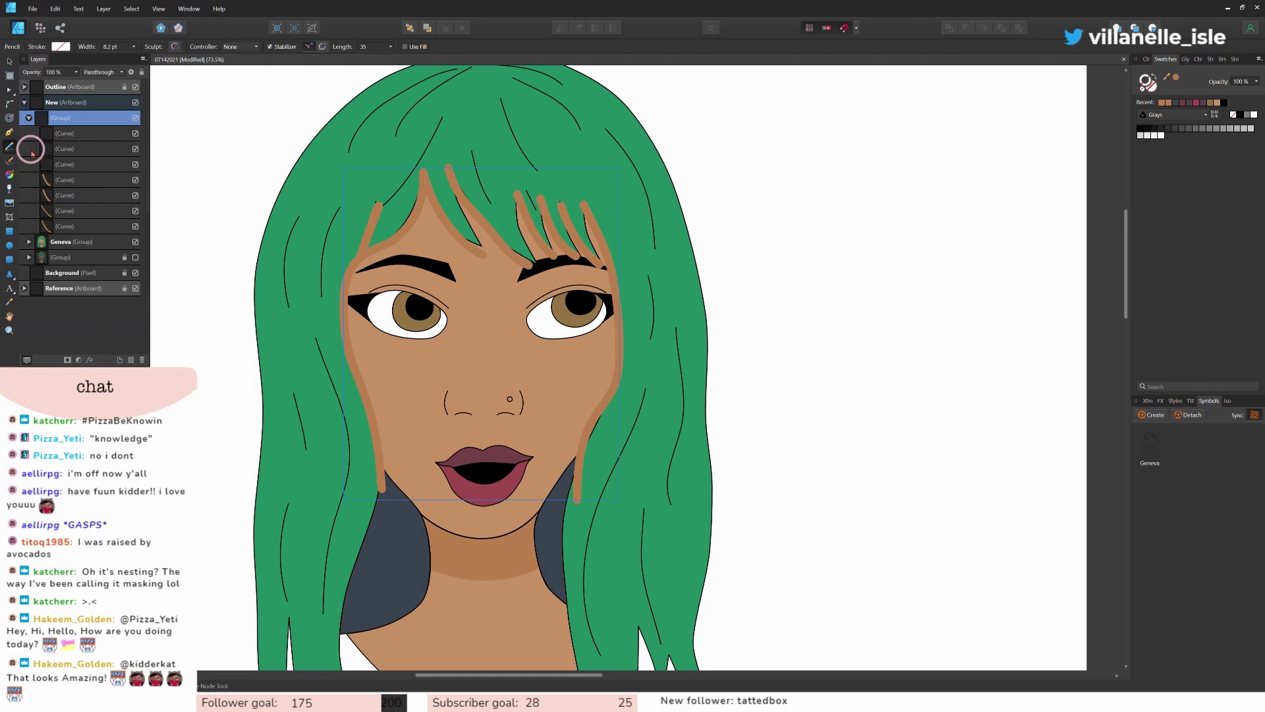
pyautogui.moveTo(67, 123); pyautogui.dragTo(72, 288)
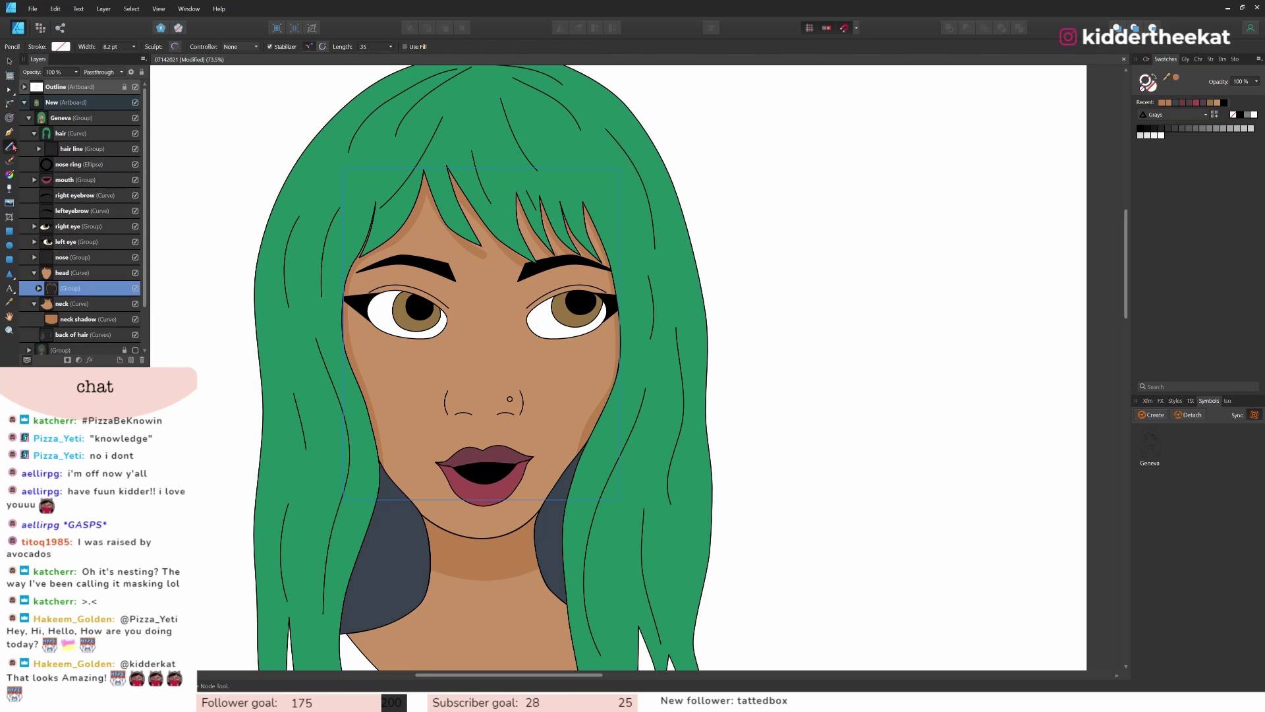
# Step: Adjust the nodes of the shadow stroke along the large central fringe strand so it hugs the strand's edge
pyautogui.press('a')
pyautogui.click(477, 248)
pyautogui.click(526, 265)
pyautogui.click(519, 263)
pyautogui.scroll(3, 520, 262)
pyautogui.click(502, 249)
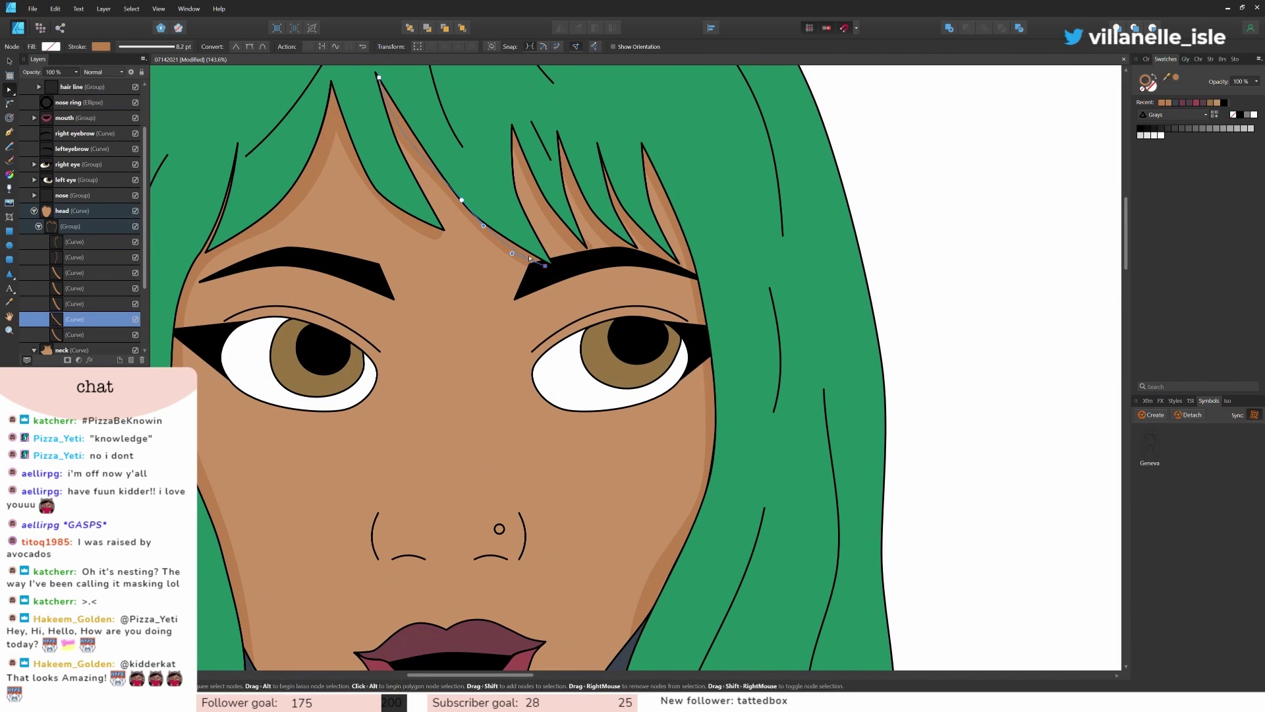
pyautogui.moveTo(462, 197); pyautogui.dragTo(458, 201)
pyautogui.moveTo(380, 77); pyautogui.dragTo(391, 91)
# Step: Pull back the lower end of the shadow stroke beside the first fringe strand to just short of the strand's tip
pyautogui.click(428, 231)
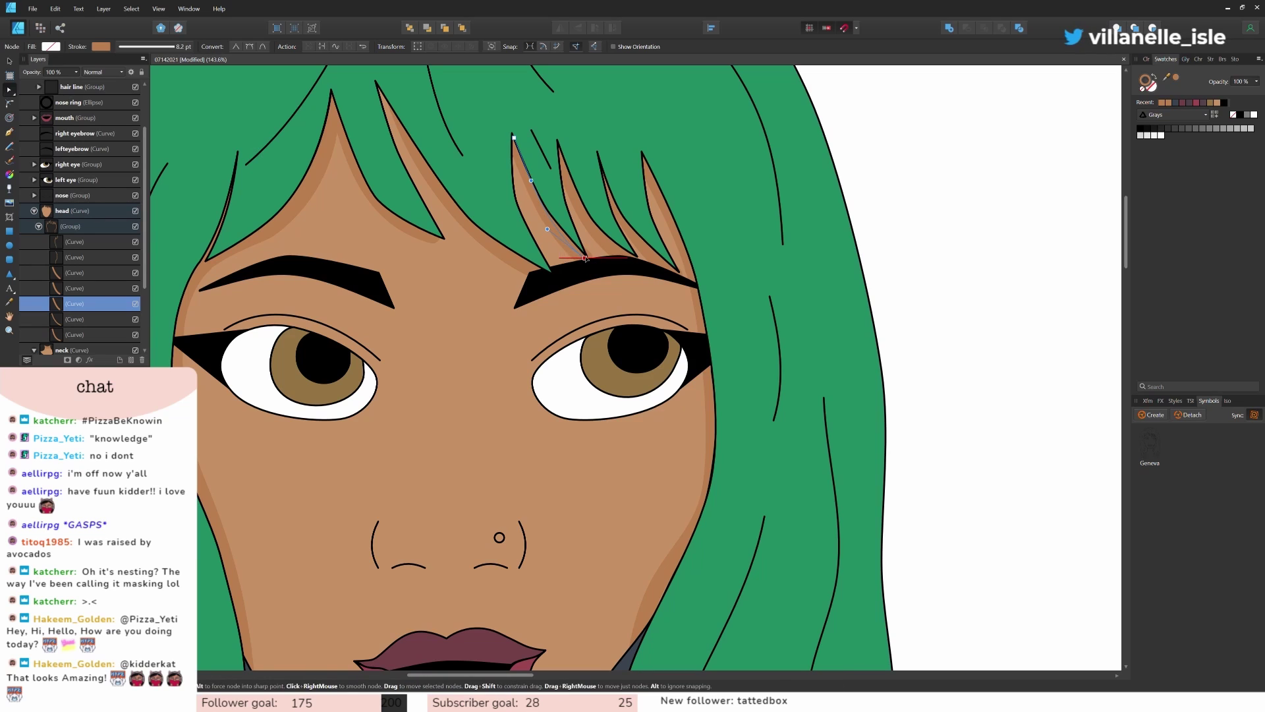
pyautogui.click(432, 235)
pyautogui.moveTo(432, 235); pyautogui.dragTo(426, 226)
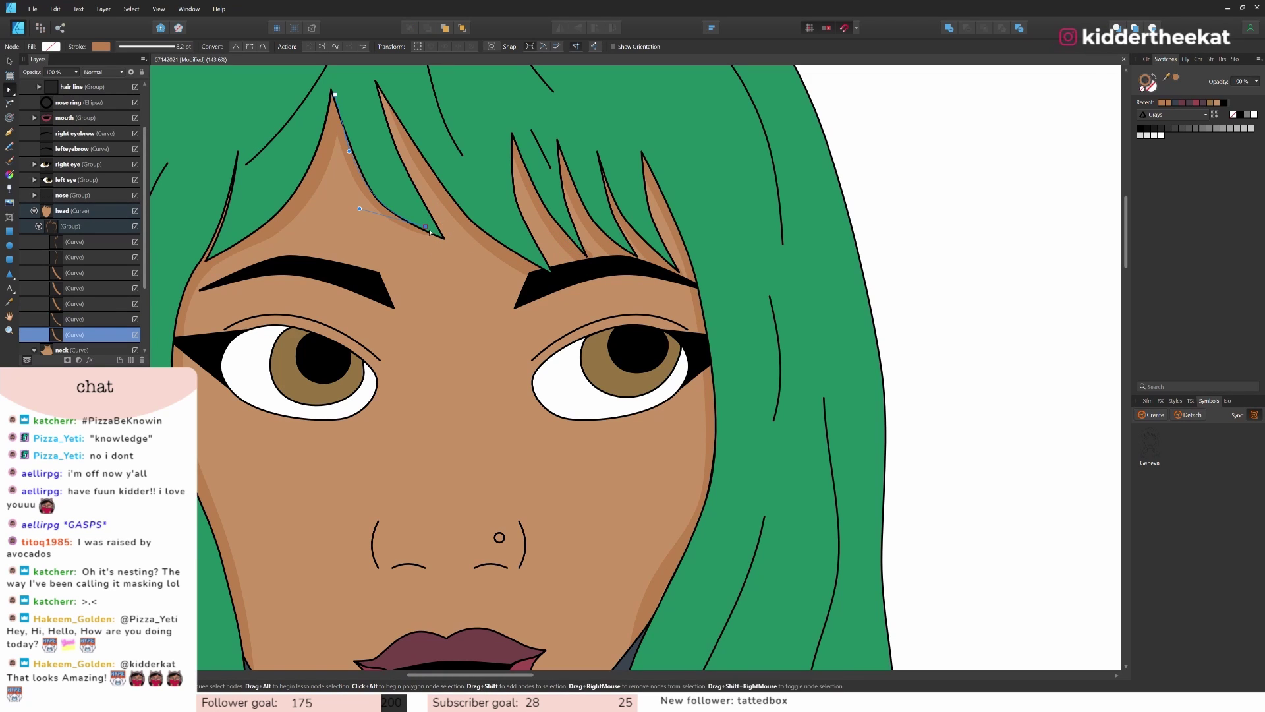
# Step: Pull back the lower ends of the shadow strokes beside the narrow fringe strands over the right-hand eyebrow to just short of their tips
pyautogui.click(627, 254)
pyautogui.moveTo(627, 254); pyautogui.dragTo(569, 231)
pyautogui.click(574, 251)
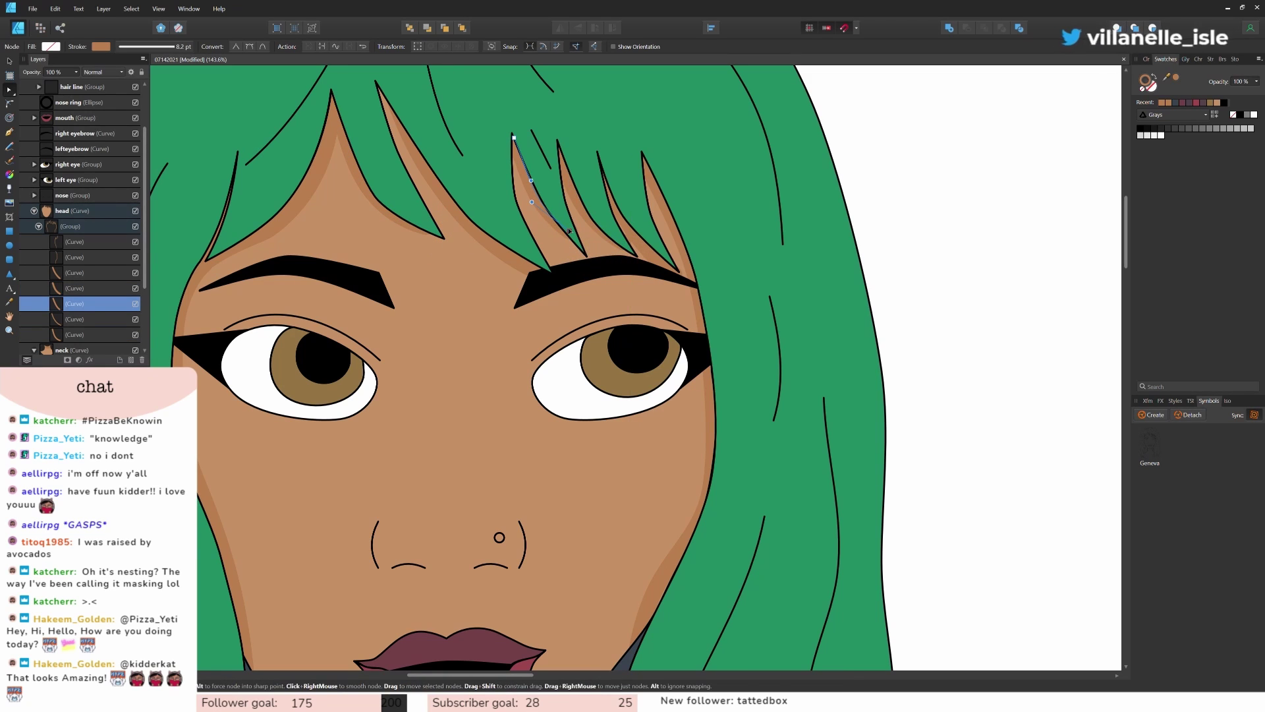
pyautogui.click(664, 263)
pyautogui.click(665, 262)
pyautogui.moveTo(666, 263); pyautogui.dragTo(655, 248)
pyautogui.click(628, 245)
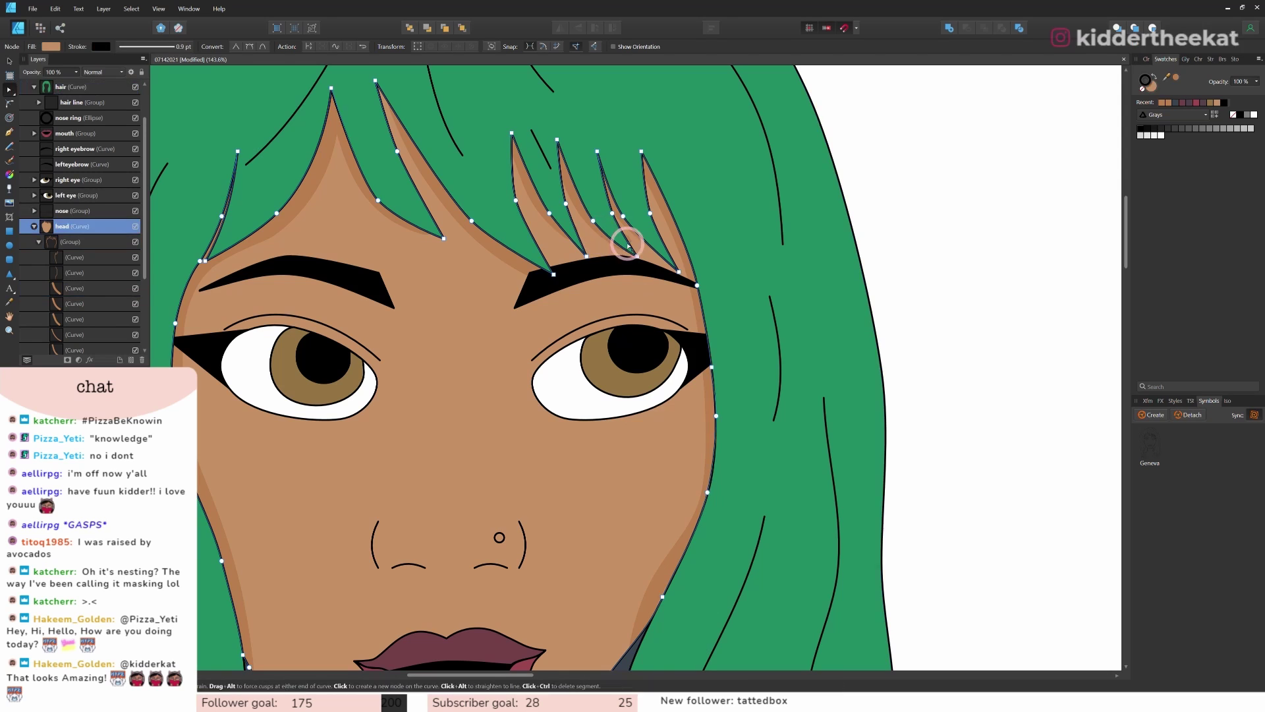
pyautogui.scroll(-1, 626, 395)
pyautogui.click(658, 574)
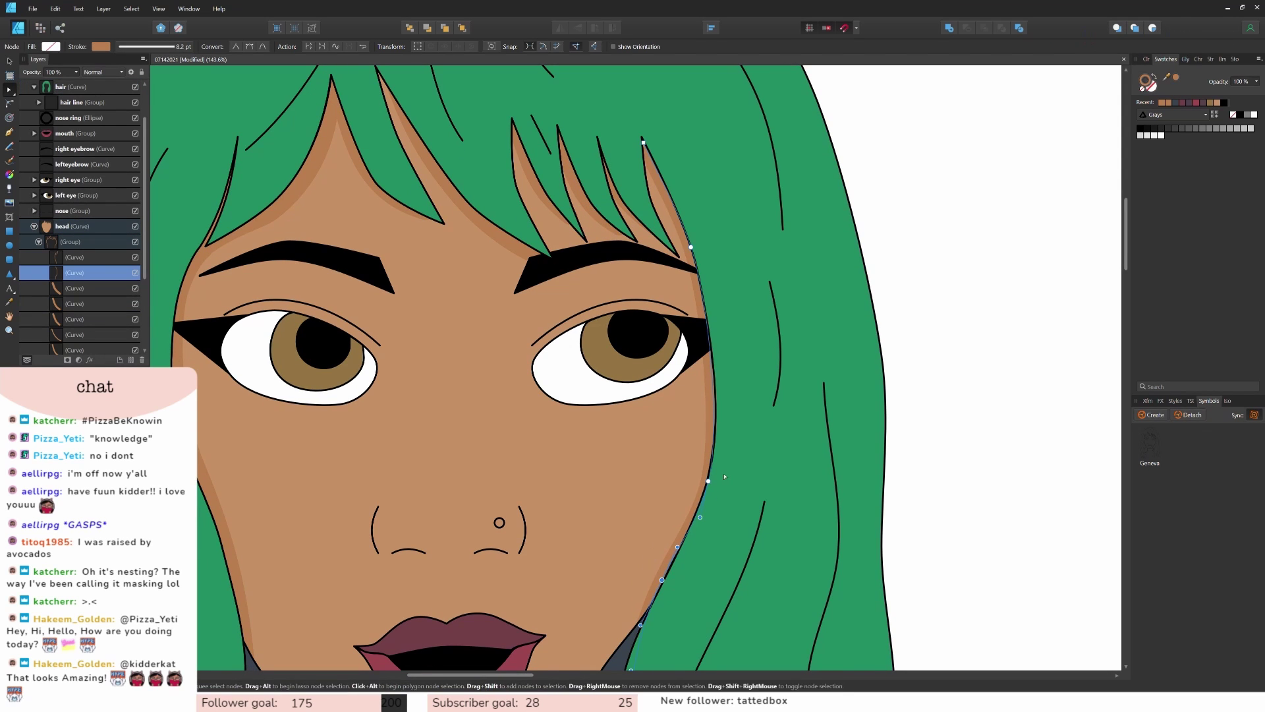
pyautogui.hotkey('ctrl', '0')
pyautogui.click(976, 511)
# Step: Fill the nose ring ellipse with solid black
pyautogui.scroll(4, 722, 569)
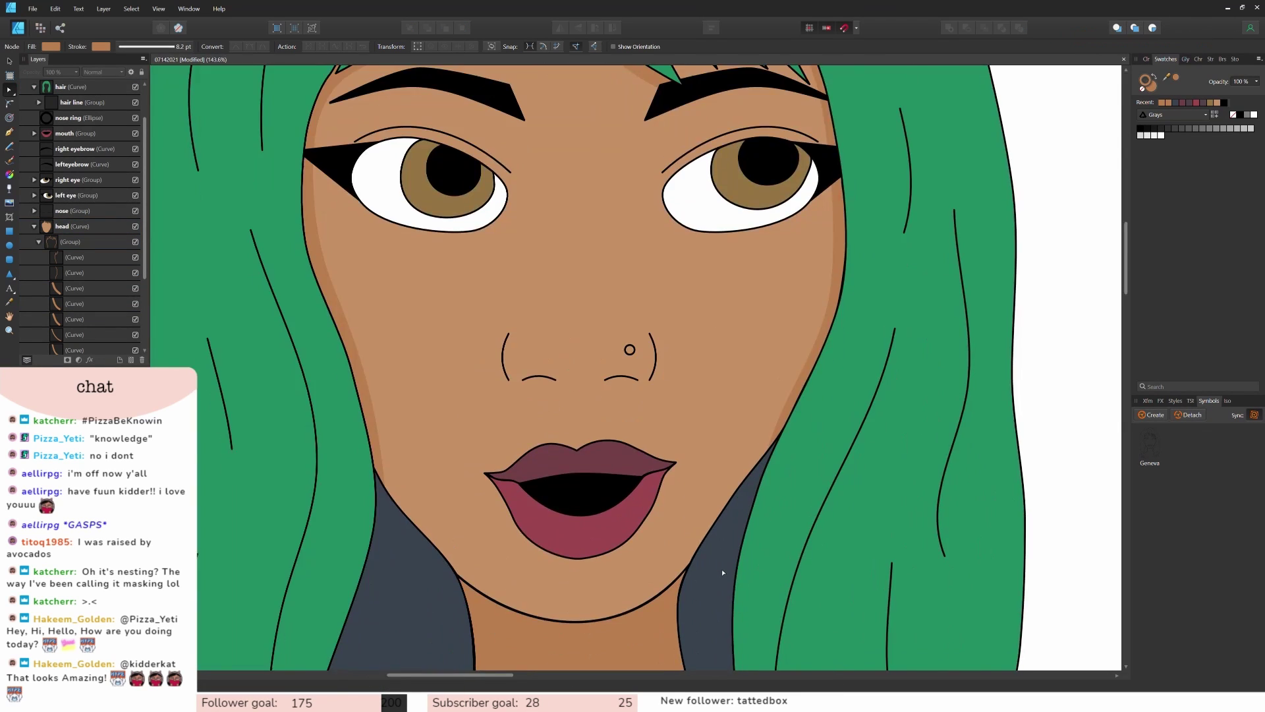
pyautogui.scroll(-4, 721, 568)
pyautogui.scroll(-6, 869, 569)
pyautogui.click(684, 302)
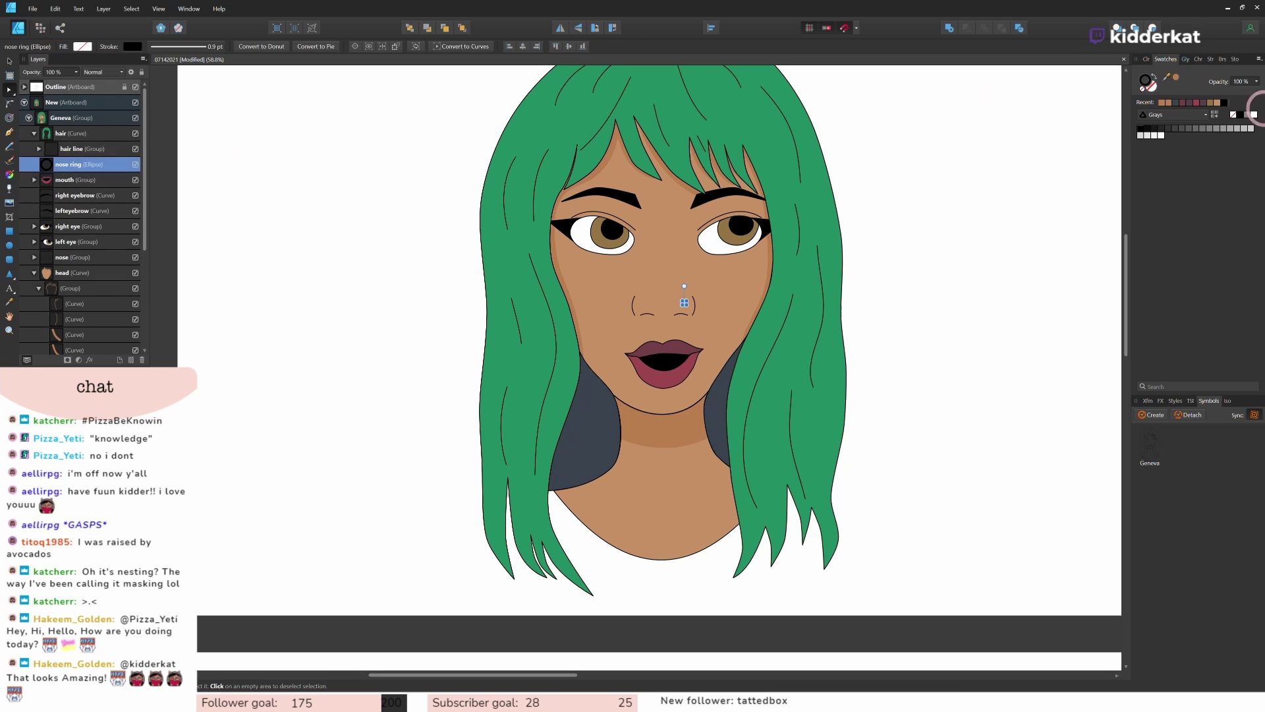
pyautogui.click(969, 246)
# Step: Draw a wide rectangle across the cheeks and nose, just below the eyes of the coloured portrait
pyautogui.hotkey('ctrl', '0')
pyautogui.moveTo(650, 674); pyautogui.dragTo(669, 674)
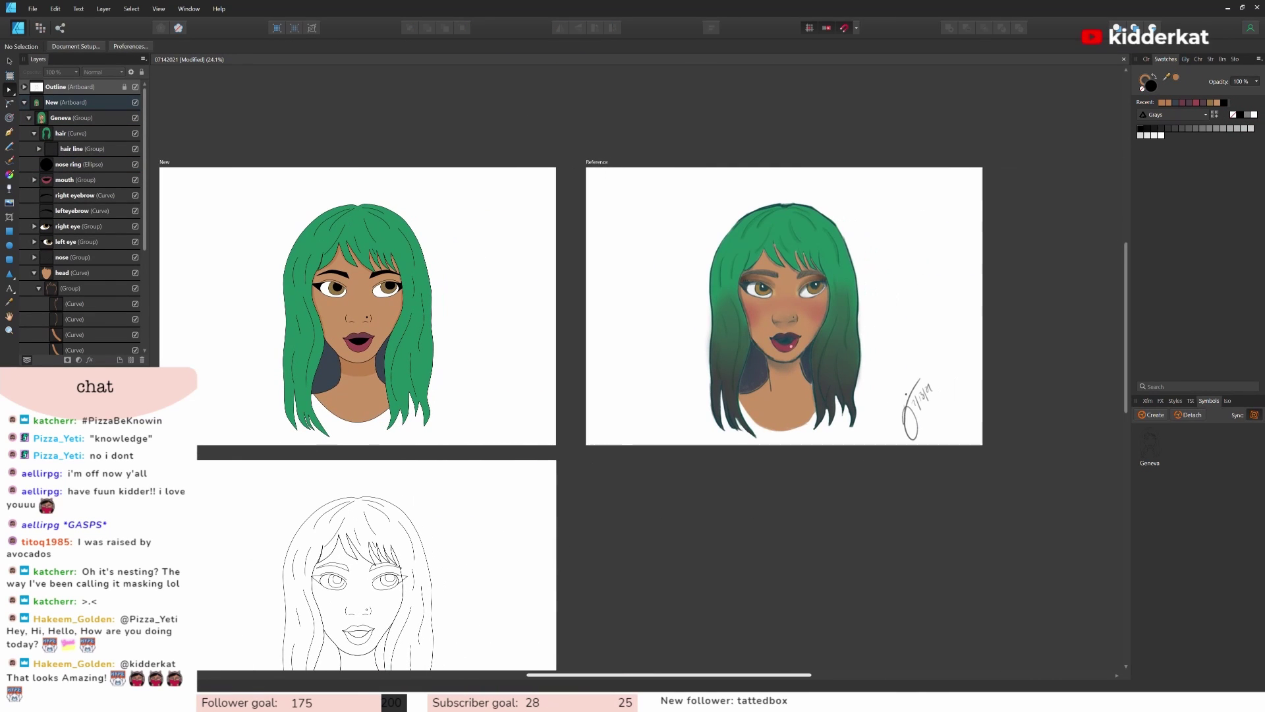
pyautogui.scroll(3, 362, 369)
pyautogui.scroll(1, 362, 369)
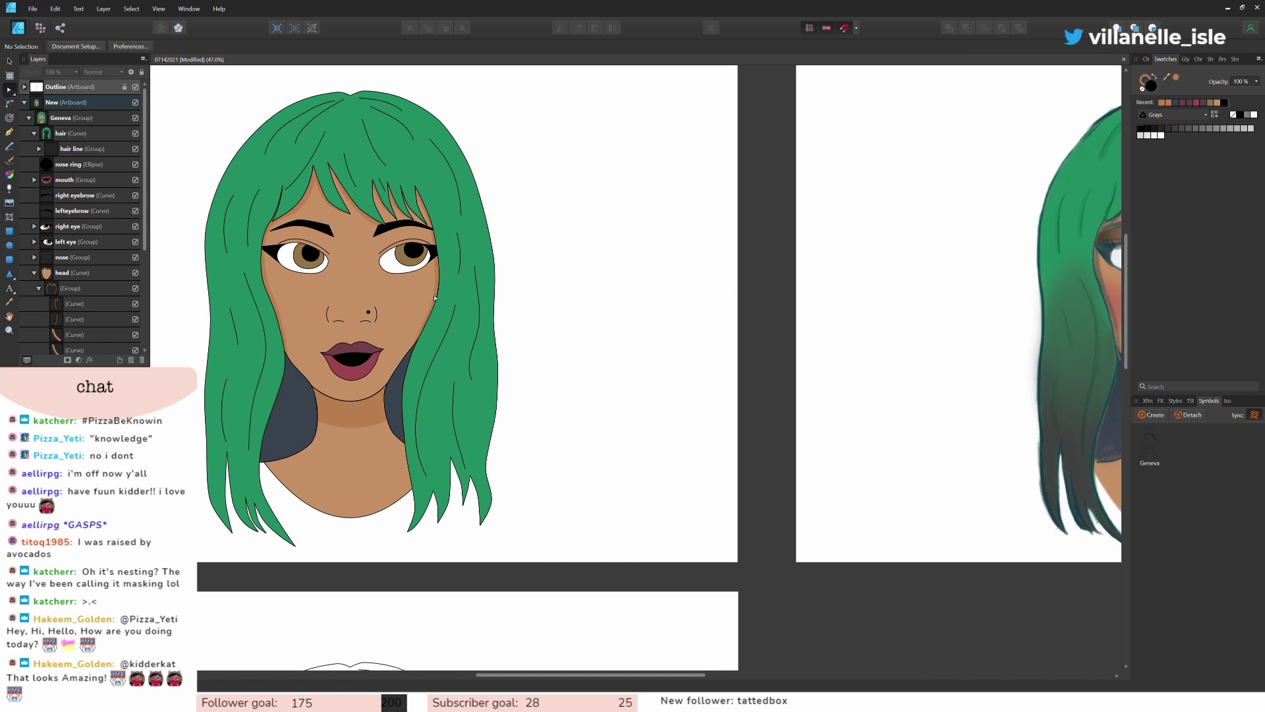
pyautogui.click(10, 232)
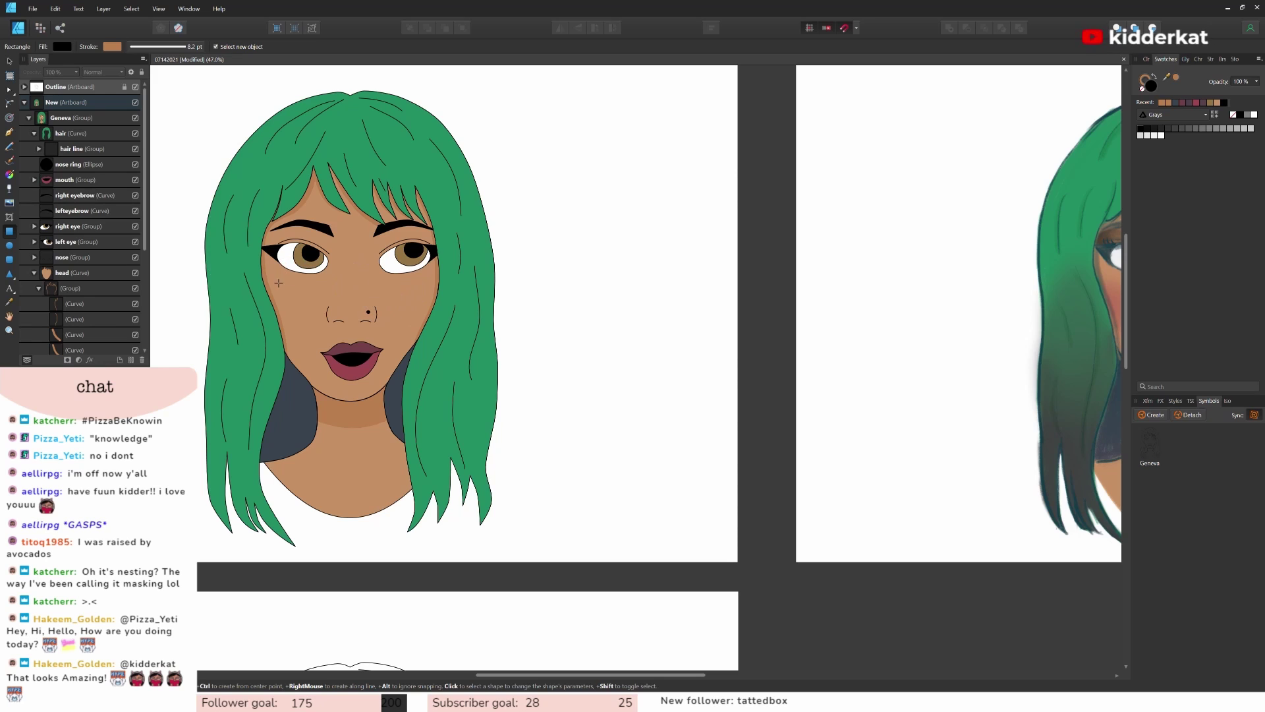
pyautogui.moveTo(279, 276); pyautogui.dragTo(435, 319)
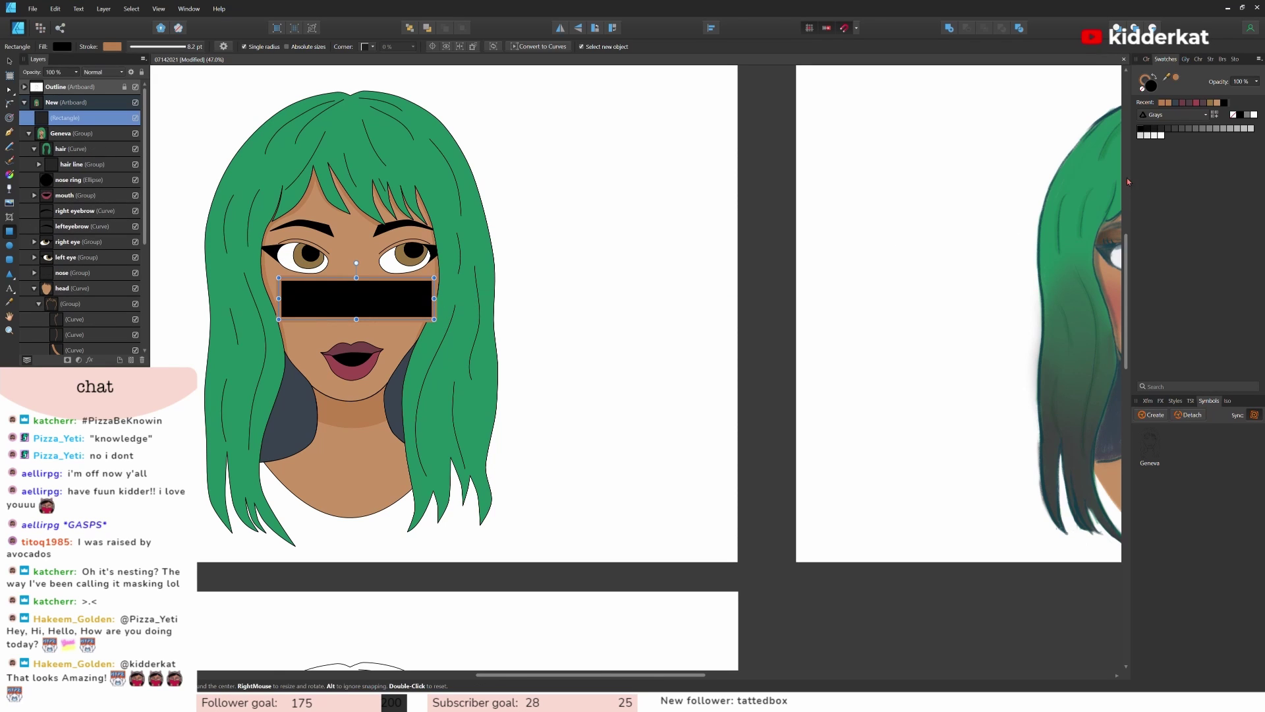
# Step: Remove the rectangle's stroke and fill it with the reddish blush colour sampled from the reference portrait's cheek
pyautogui.hscroll(3, 593, 676)
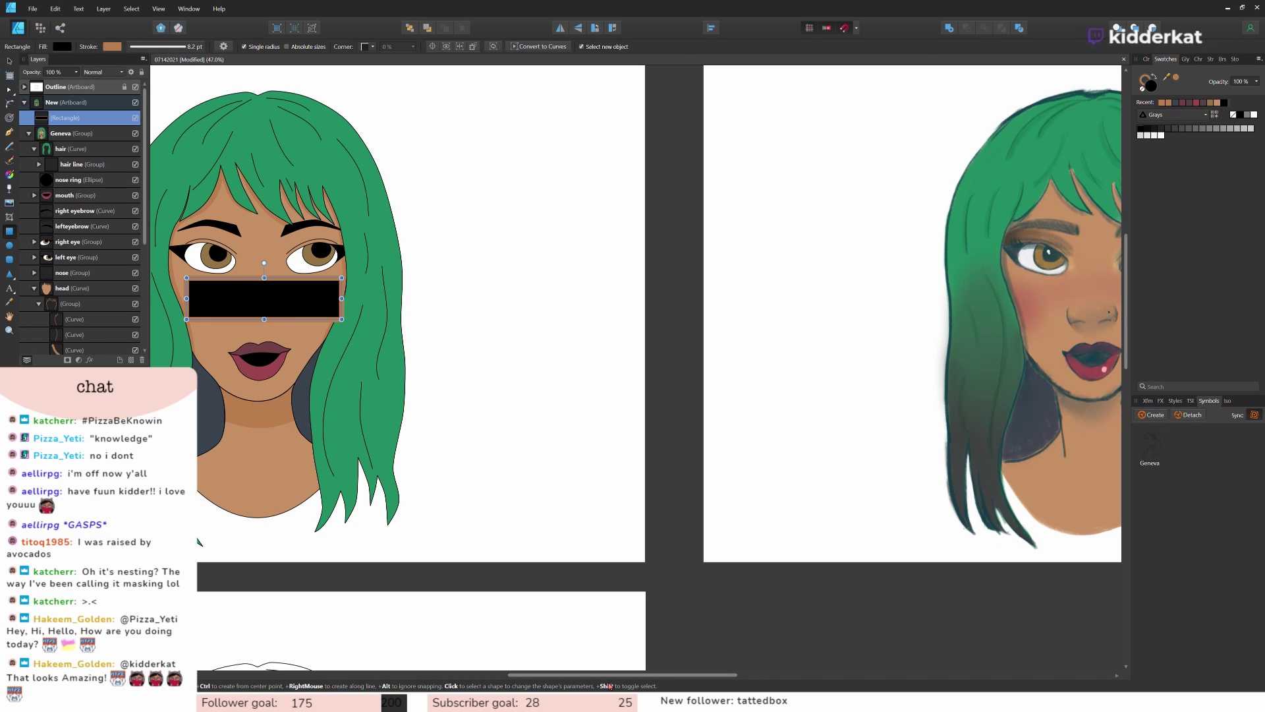
pyautogui.click(1144, 89)
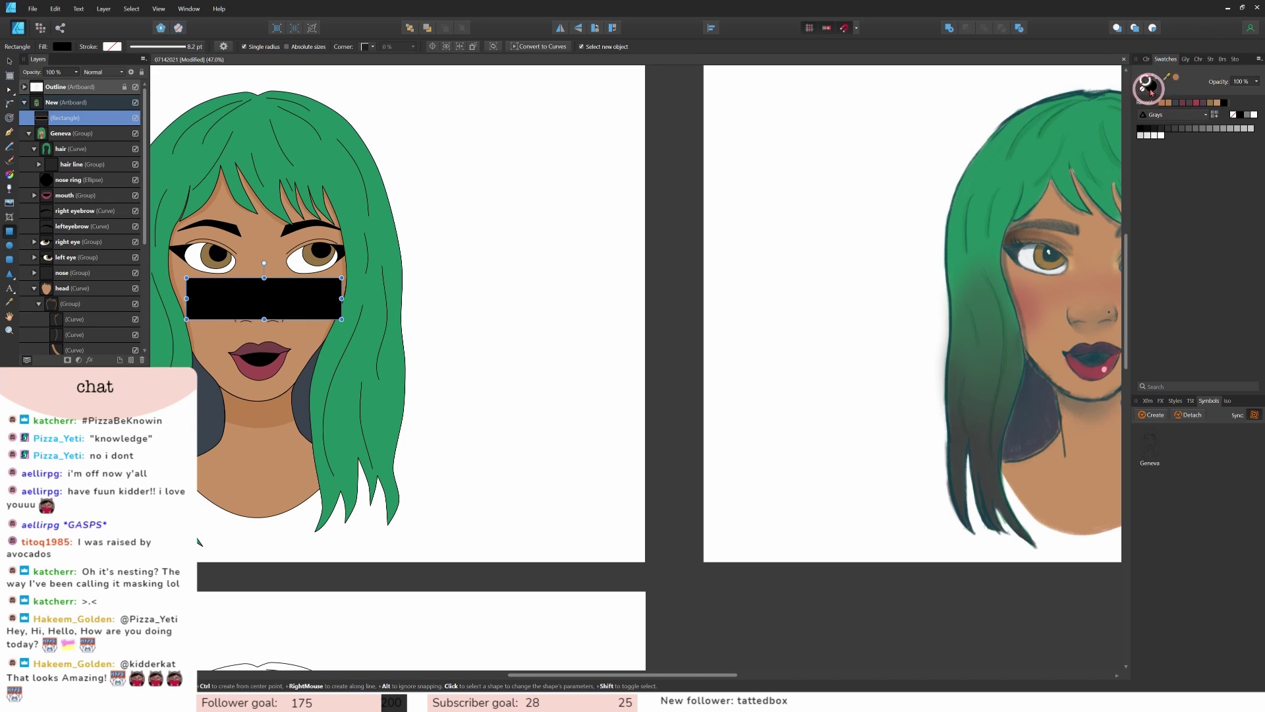
pyautogui.moveTo(1200, 109)
pyautogui.mouseDown()
pyautogui.moveTo(1160, 85)
pyautogui.moveTo(1025, 305)
pyautogui.mouseUp()
pyautogui.click(1177, 79)
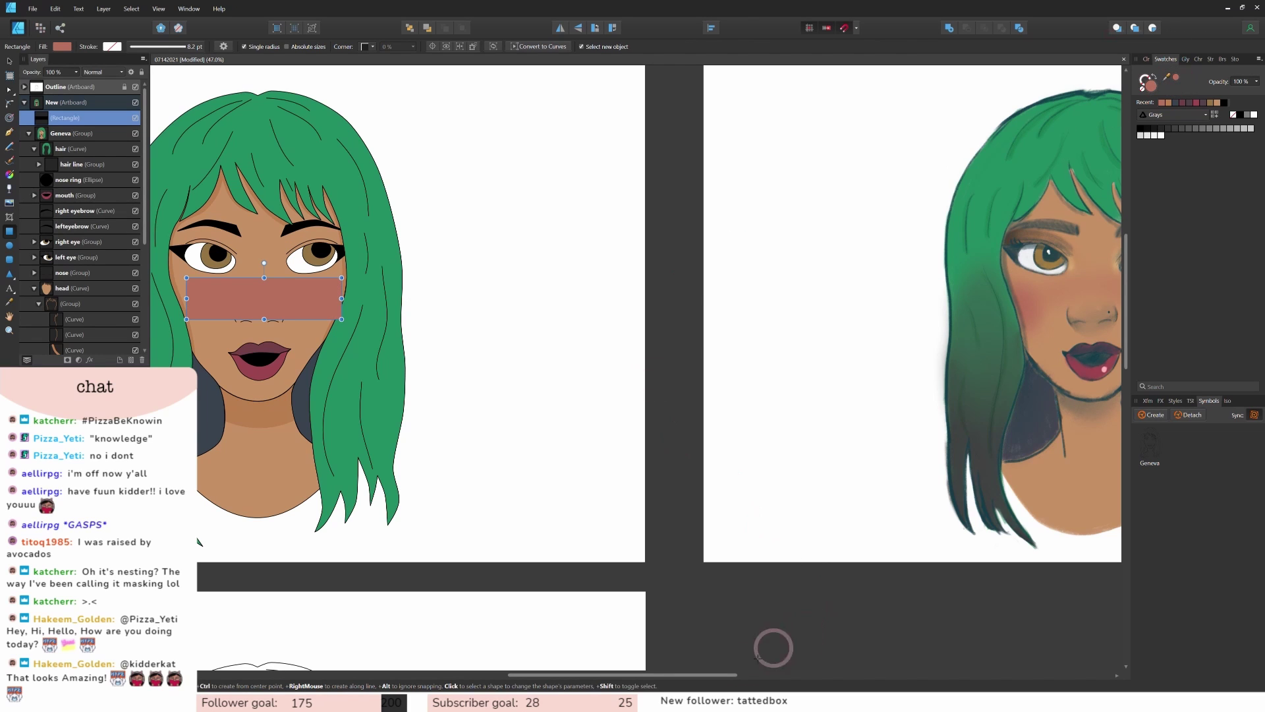
# Step: Convert the blush rectangle to curves and shift it slightly up and left to sit centred right under the eyes
pyautogui.moveTo(623, 674); pyautogui.dragTo(547, 674)
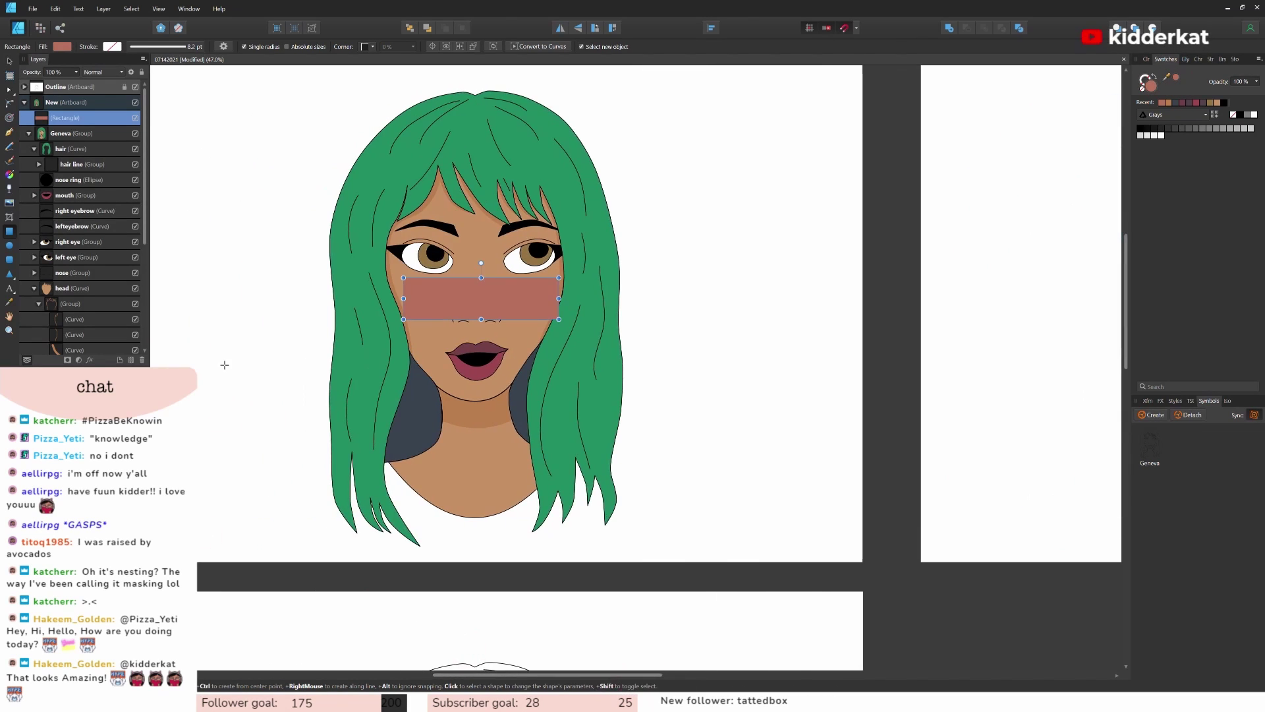
pyautogui.click(9, 91)
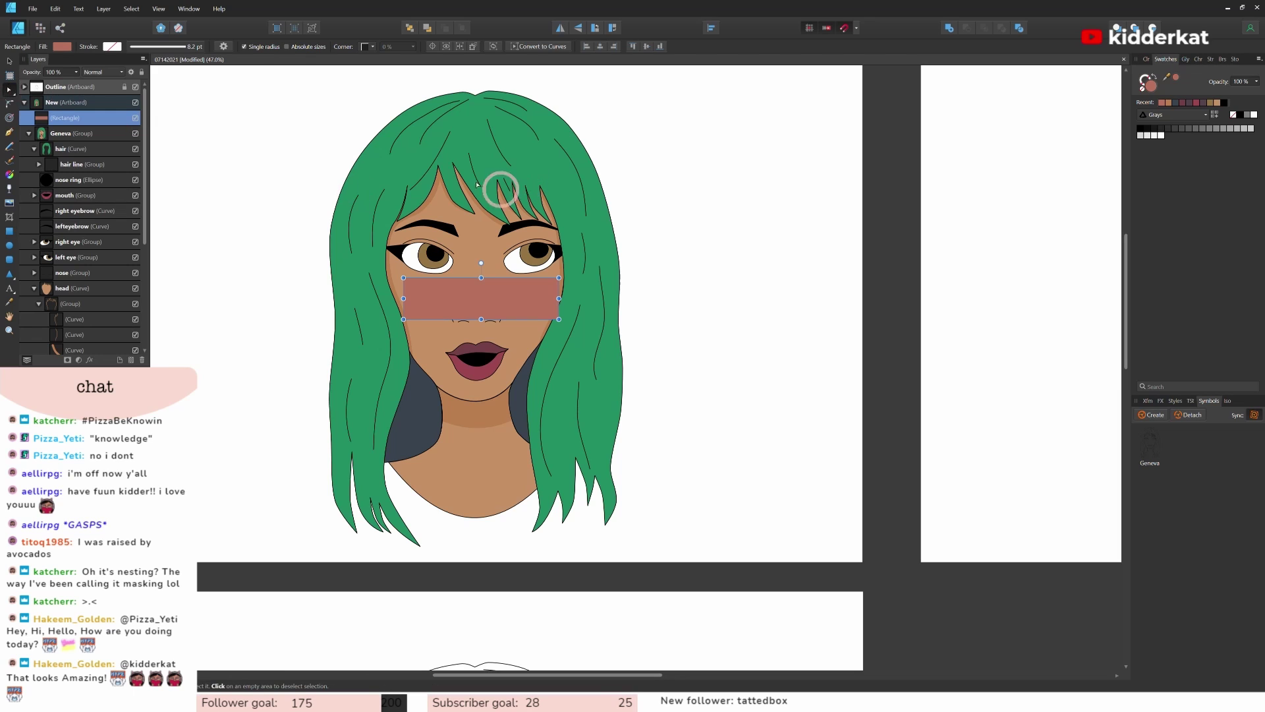
pyautogui.hotkey('ctrl', 'Return')
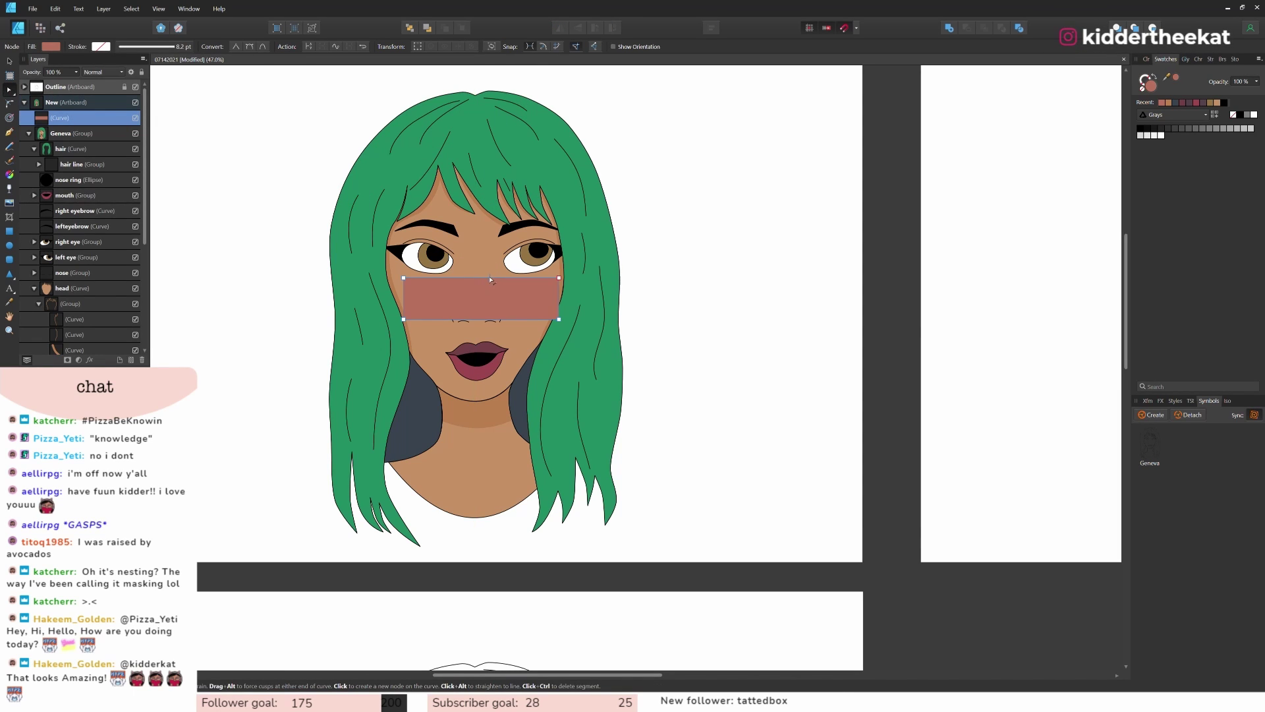
pyautogui.press('v')
pyautogui.moveTo(504, 308); pyautogui.dragTo(501, 301)
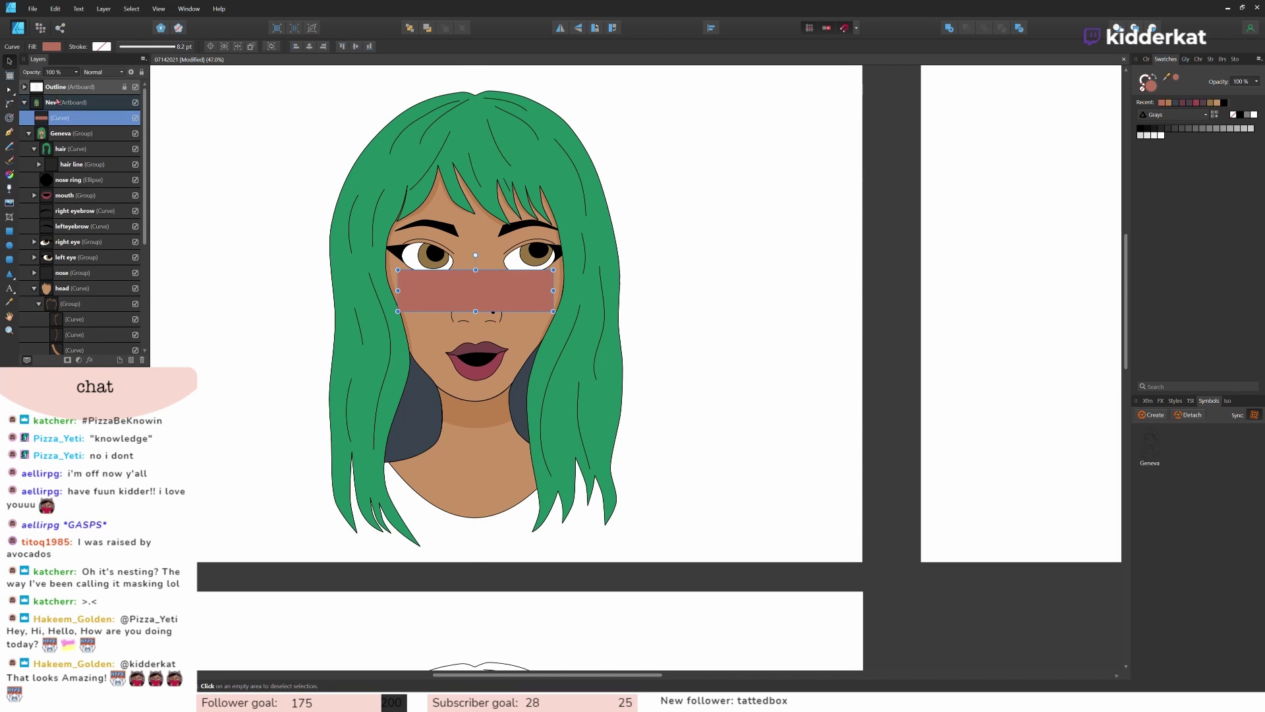
# Step: Arch the blush shape's top and bottom edges upward using smooth middle nodes, and reduce the shape's height
pyautogui.press('a')
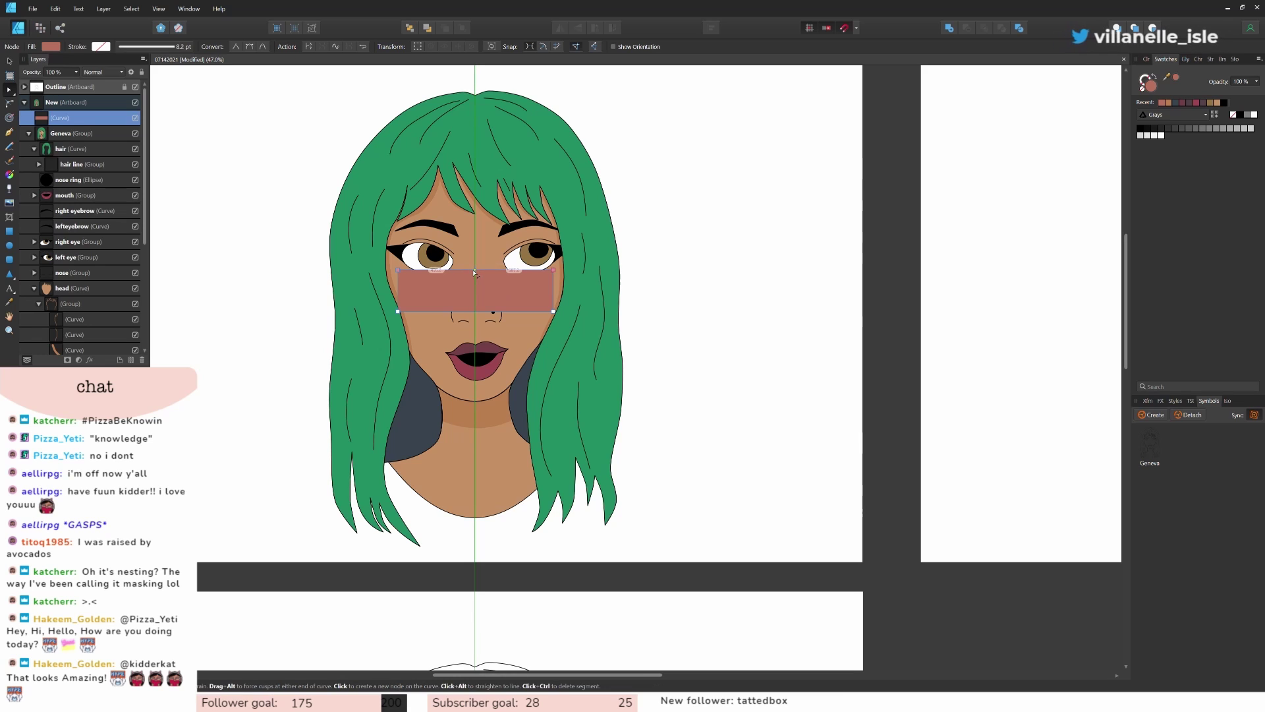
pyautogui.click(475, 311)
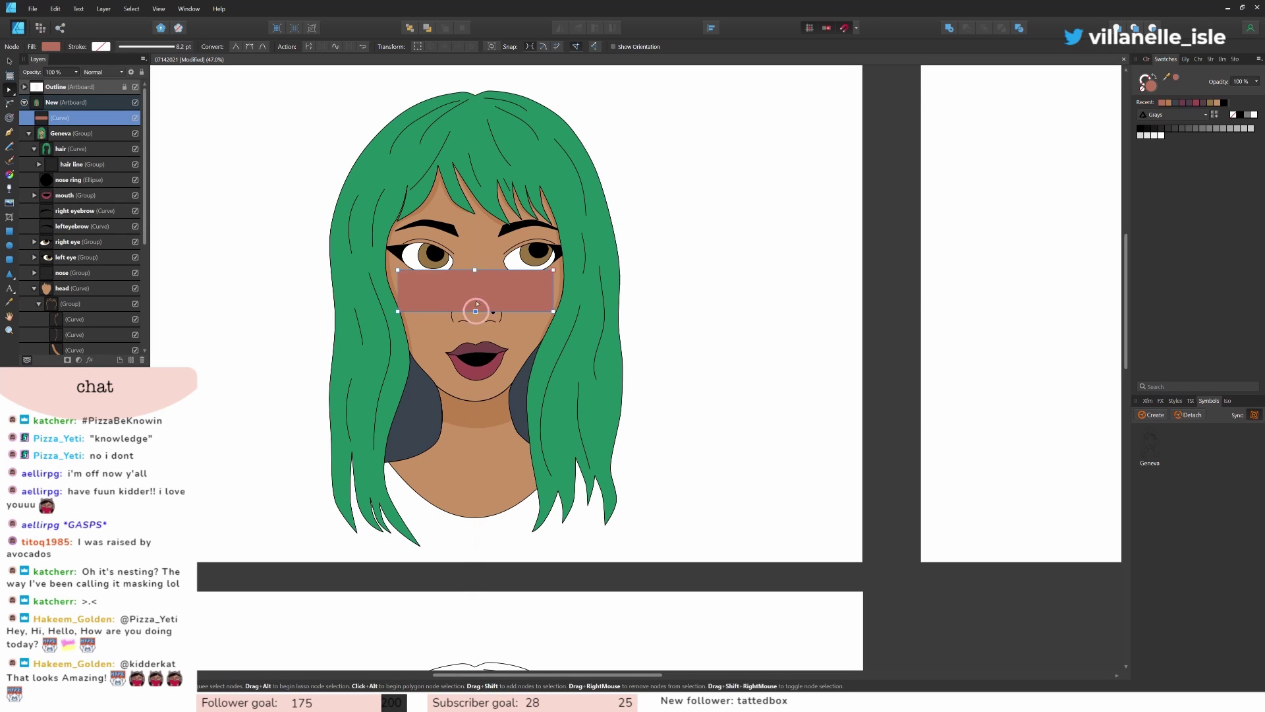
pyautogui.click(249, 48)
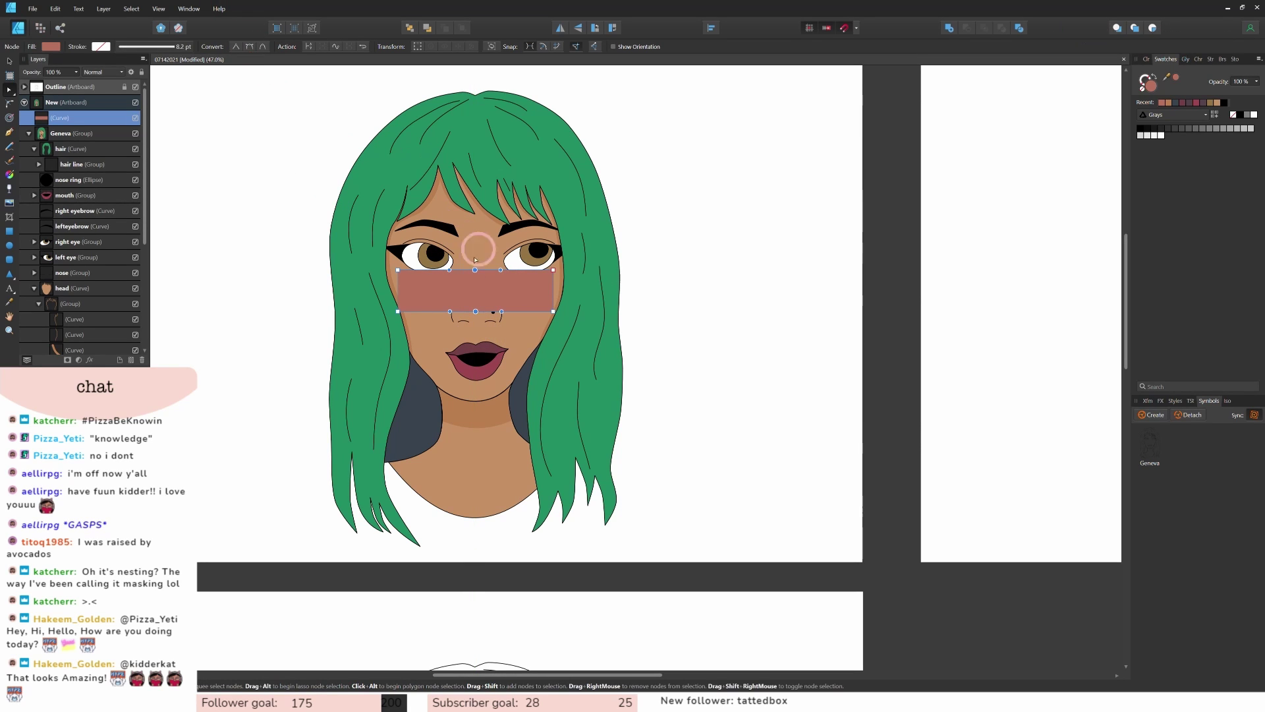
pyautogui.moveTo(476, 311); pyautogui.dragTo(476, 305)
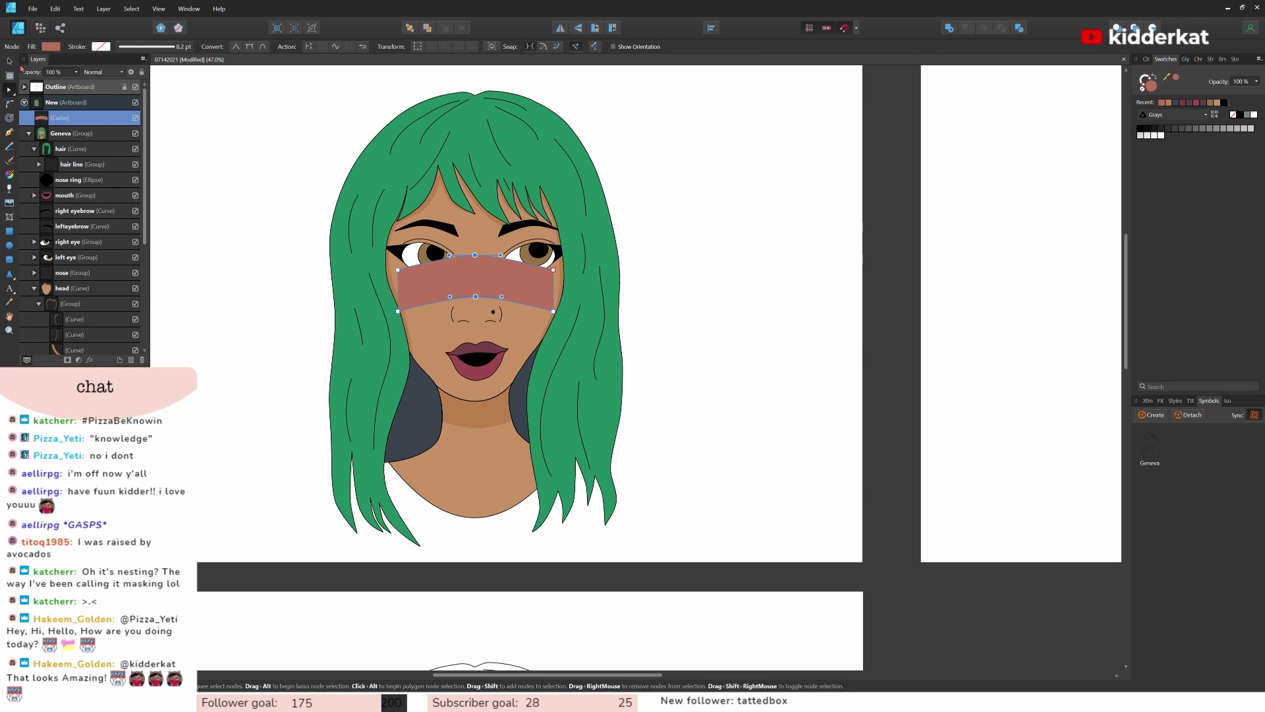
pyautogui.click(9, 61)
pyautogui.moveTo(475, 255); pyautogui.dragTo(473, 280)
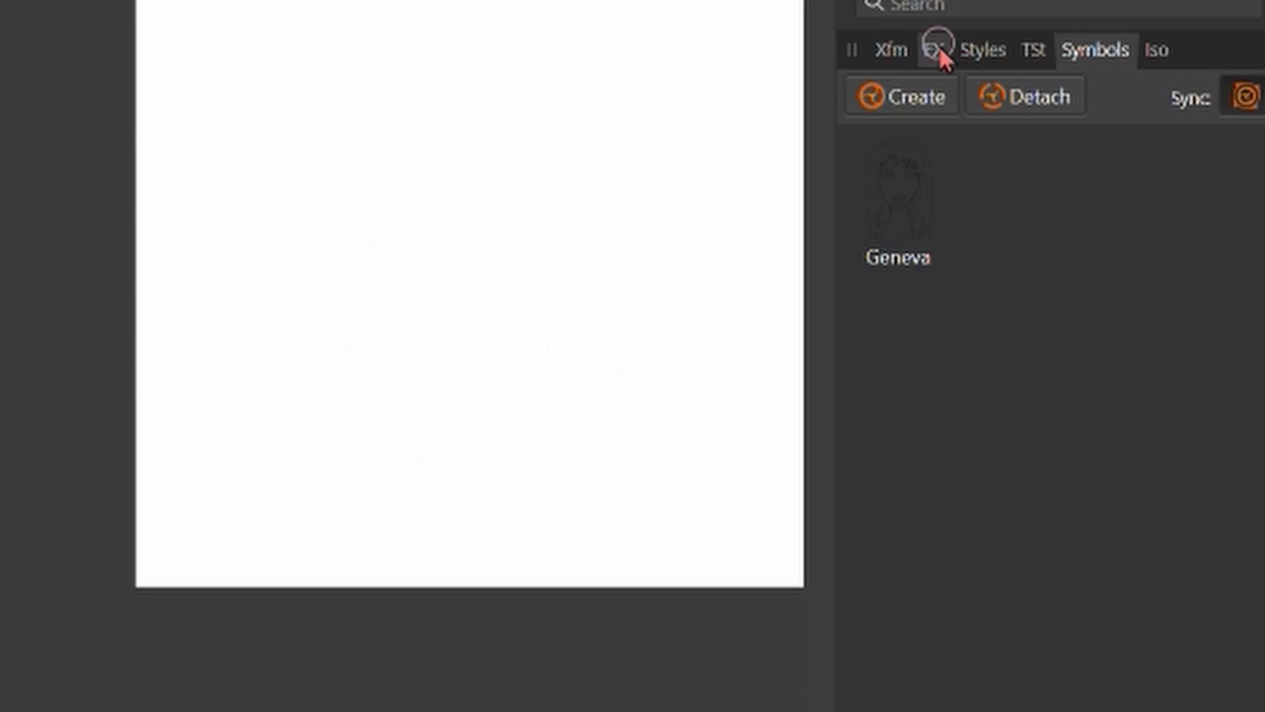
# Step: Apply a Gaussian Blur effect with a radius of 62.9 px to the blush shape
pyautogui.click(1161, 401)
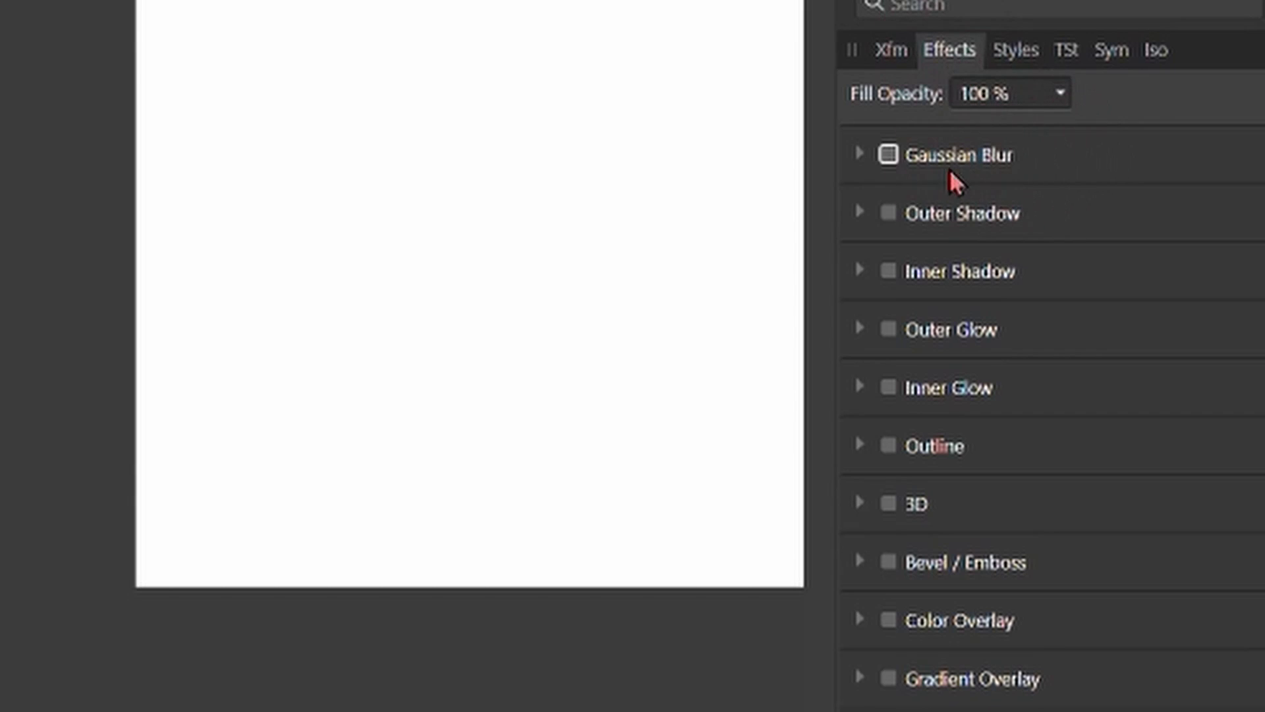
pyautogui.click(890, 155)
pyautogui.moveTo(948, 226); pyautogui.dragTo(1042, 238)
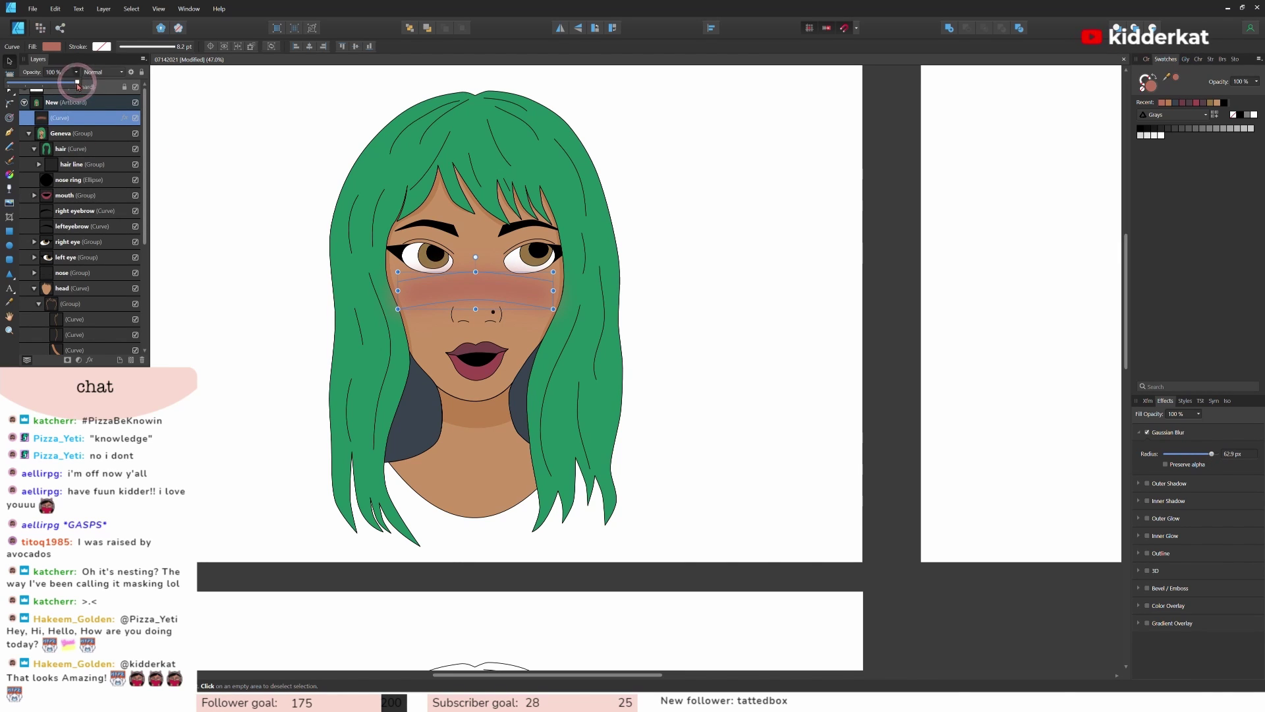
# Step: Lower the blush shape's layer opacity to 44 %
pyautogui.moveTo(58, 90); pyautogui.dragTo(54, 90)
pyautogui.click(712, 262)
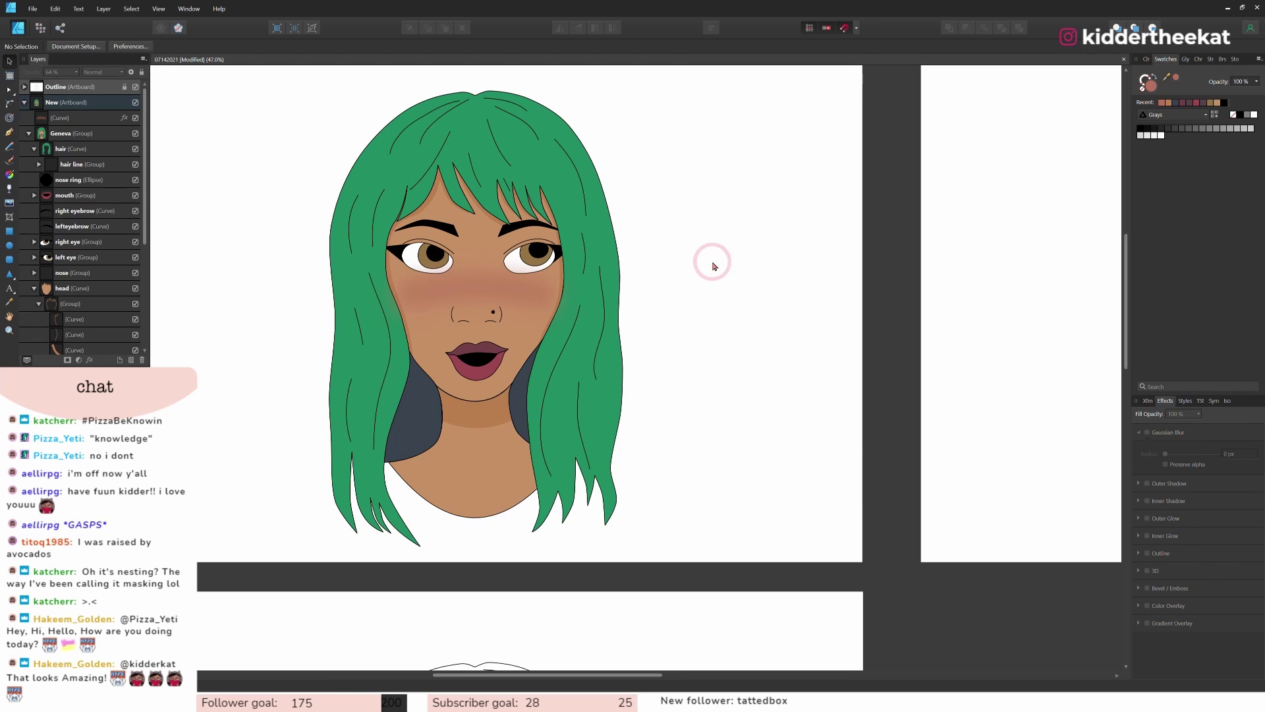
pyautogui.click(58, 116)
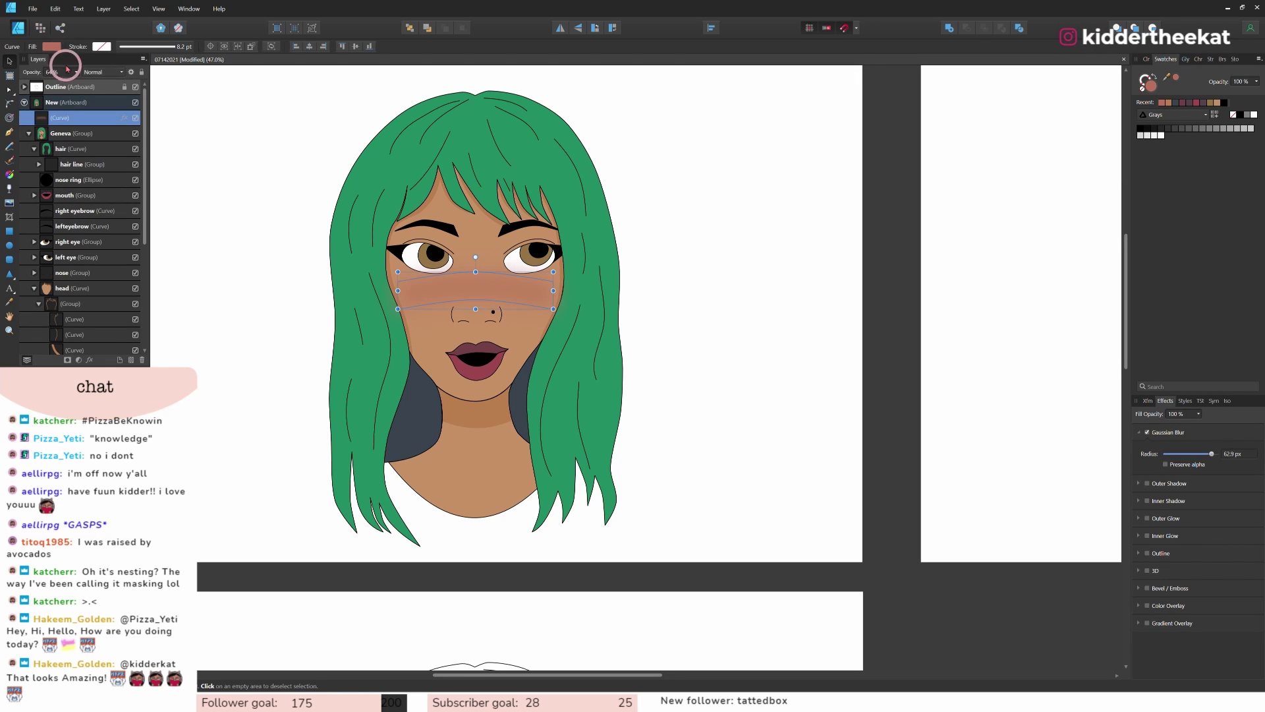
pyautogui.click(76, 72)
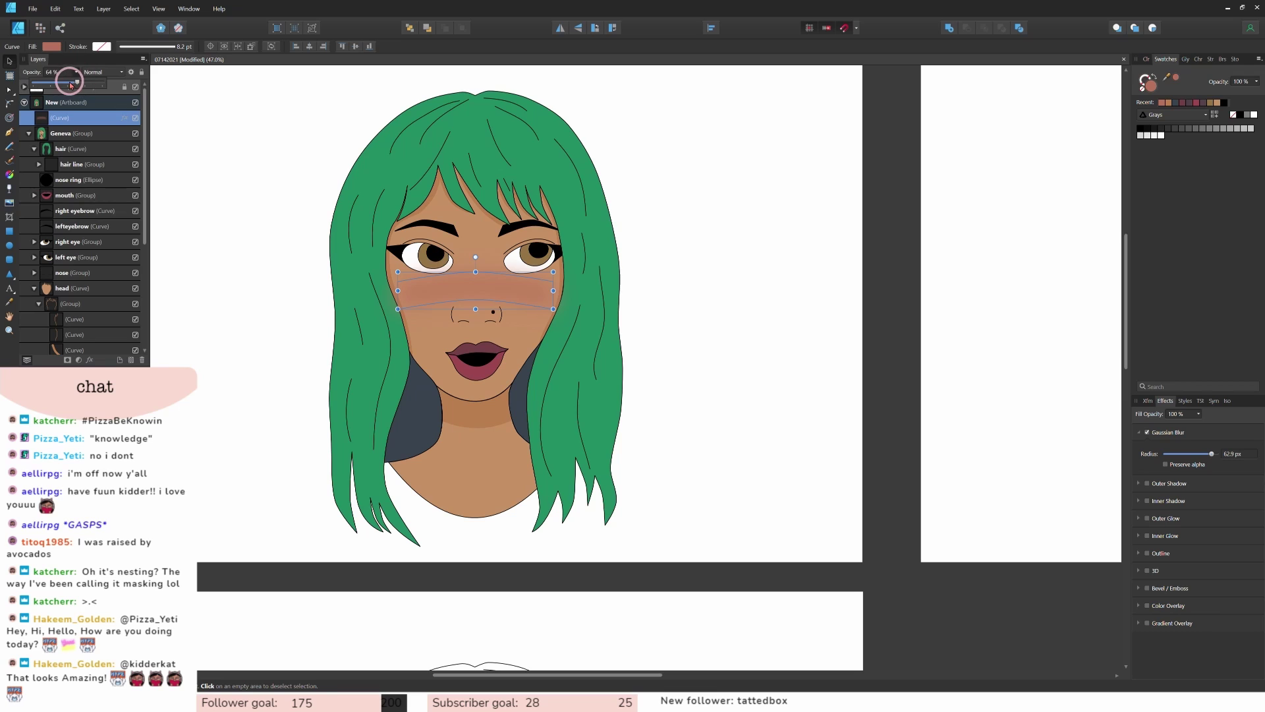
pyautogui.moveTo(70, 84); pyautogui.dragTo(69, 87)
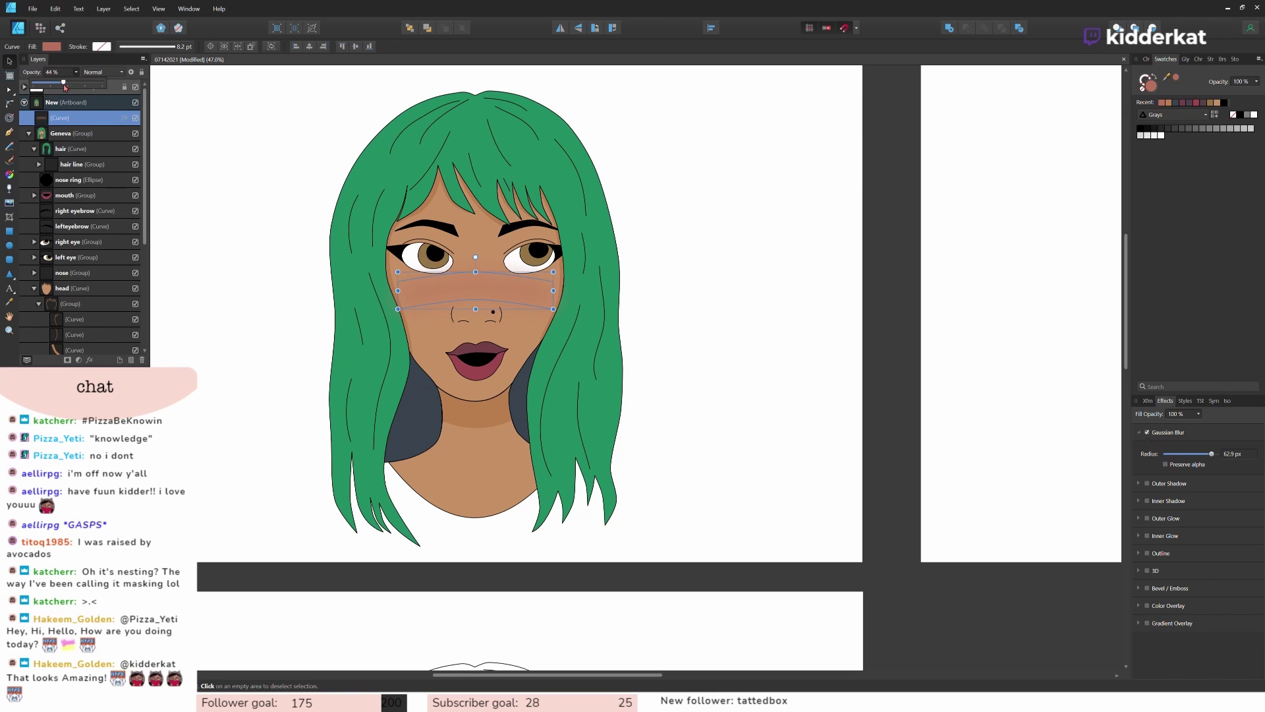
pyautogui.click(682, 264)
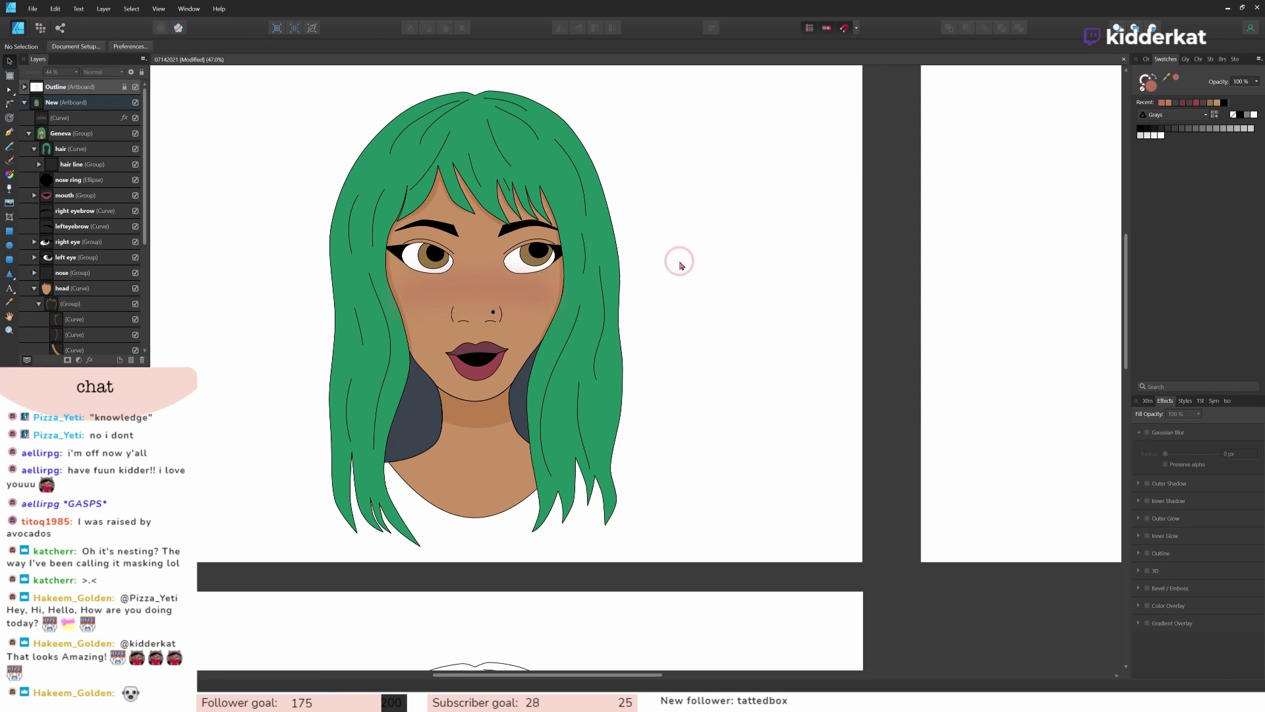
# Step: Rename the blurred curve across the nose as "nose bridge"
pyautogui.click(92, 117)
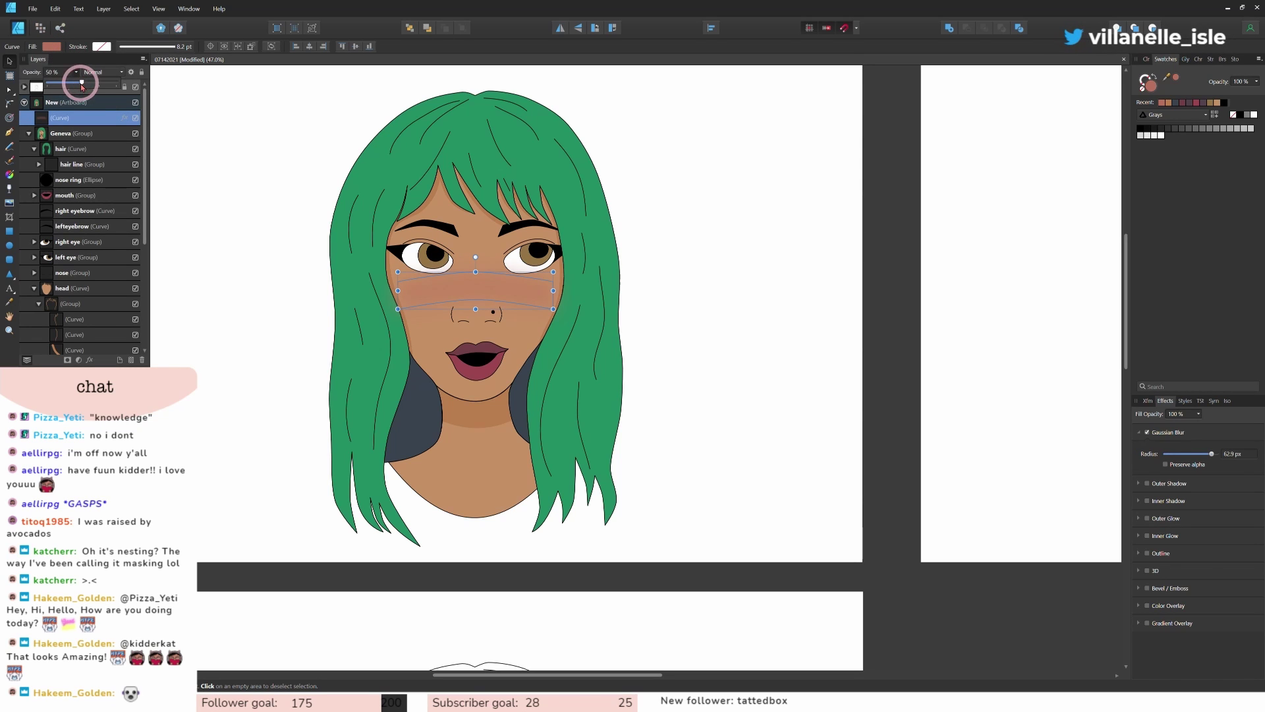
pyautogui.doubleClick(63, 118)
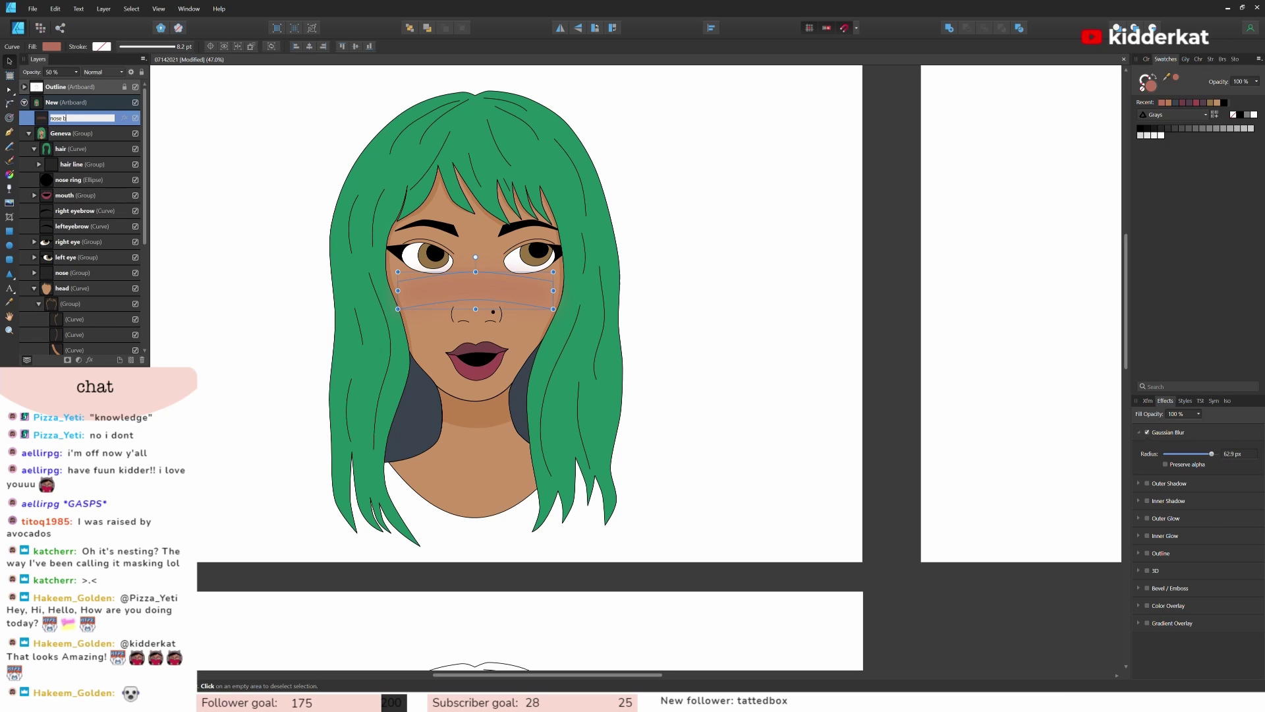
pyautogui.write('nose bridge')
pyautogui.press('Return')
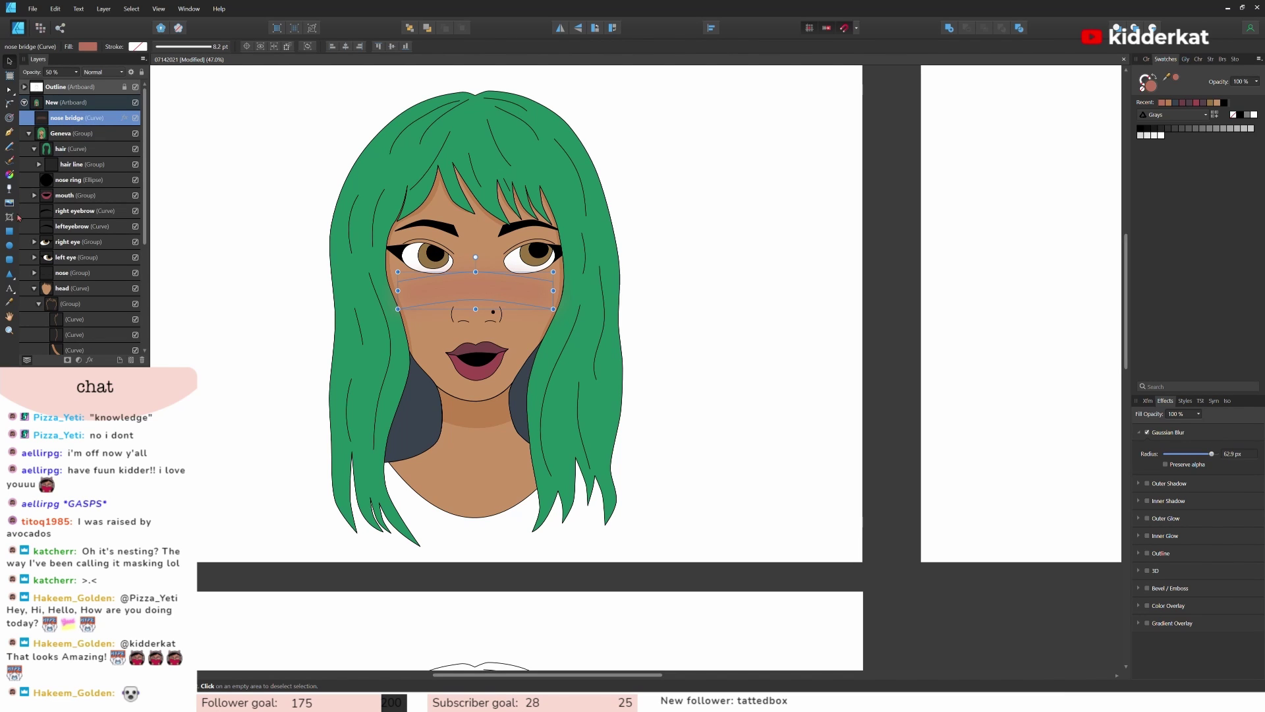
# Step: Draw a tilted blush ellipse on the cheek beside the nose ring and adjust its reddish fill colour
pyautogui.click(8, 246)
pyautogui.moveTo(516, 286)
pyautogui.mouseDown()
pyautogui.moveTo(552, 322)
pyautogui.moveTo(534, 272)
pyautogui.mouseUp()
pyautogui.moveTo(535, 257); pyautogui.dragTo(550, 259)
pyautogui.press('v')
pyautogui.doubleClick(1151, 87)
pyautogui.moveTo(619, 232); pyautogui.dragTo(848, 232)
pyautogui.moveTo(805, 274); pyautogui.dragTo(814, 274)
pyautogui.click(977, 435)
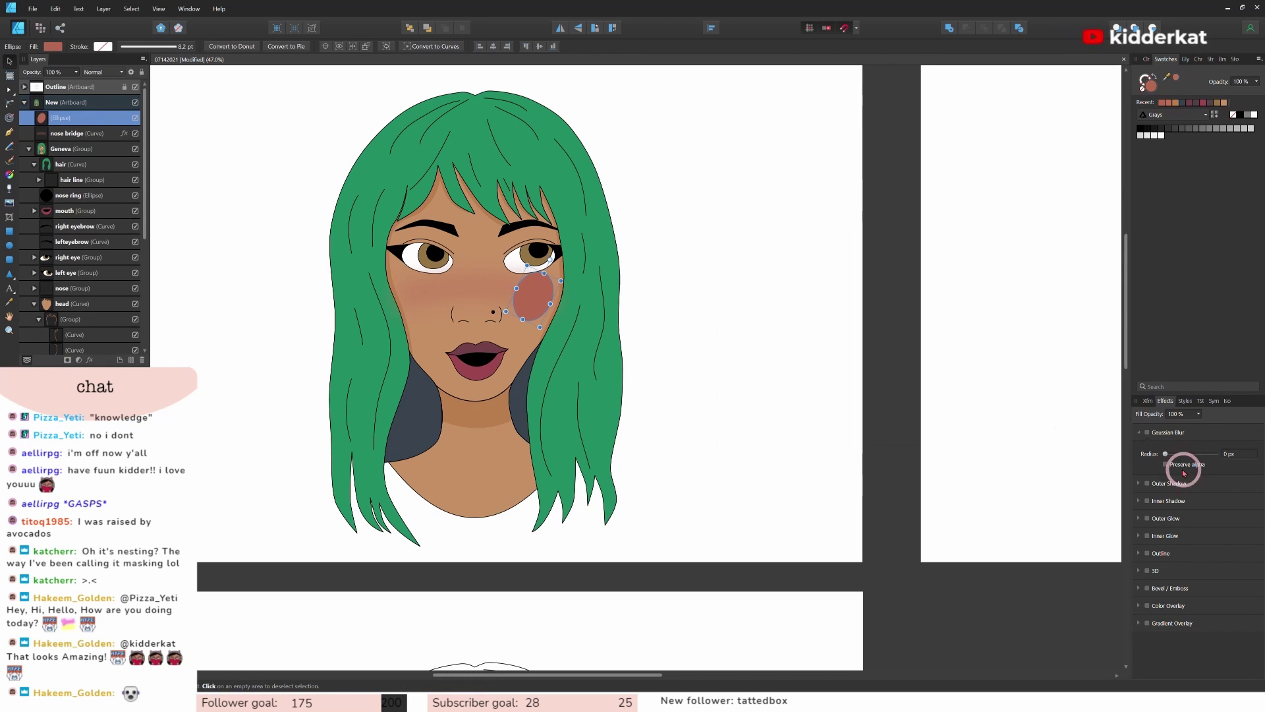
# Step: Give the cheek ellipse a Gaussian blur of about 42.9 px and set its opacity to 50%
pyautogui.moveTo(1165, 453); pyautogui.dragTo(1205, 454)
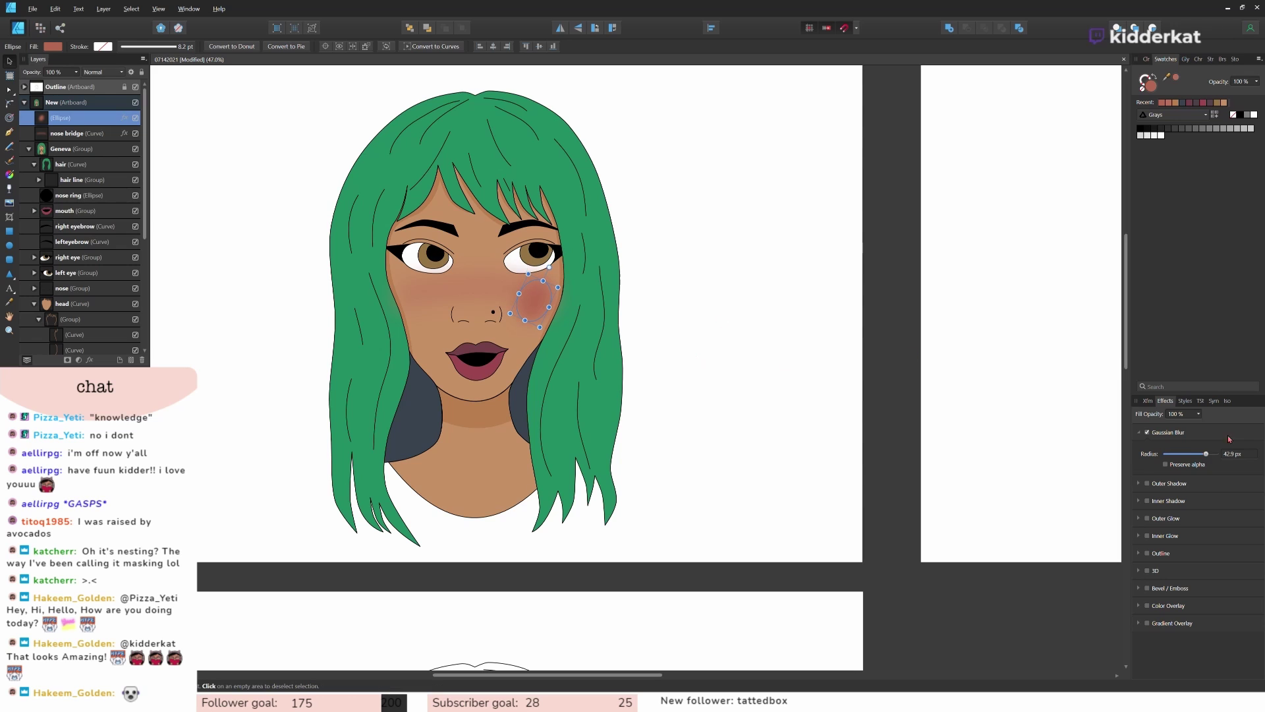
pyautogui.click(76, 72)
pyautogui.moveTo(80, 84); pyautogui.dragTo(46, 84)
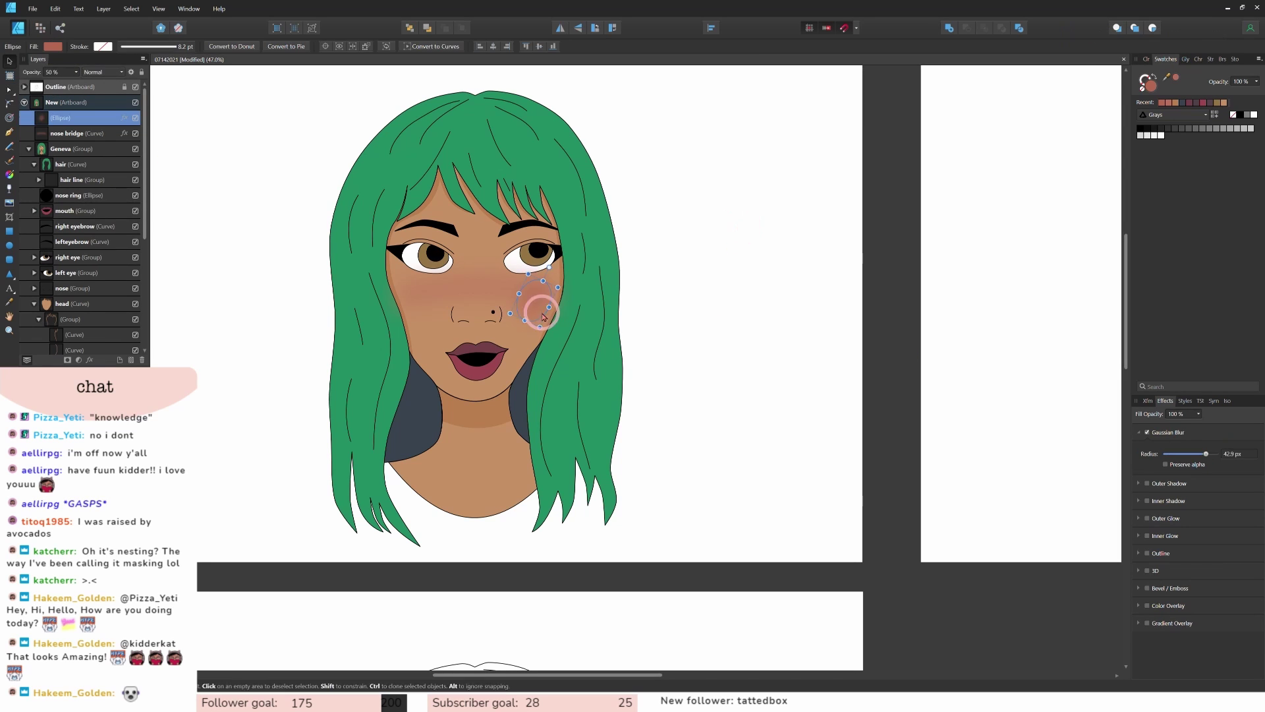
# Step: Copy the blush ellipse to the other cheek and name the two ellipses "left blush" and "right blush"
pyautogui.moveTo(542, 305); pyautogui.dragTo(415, 303)
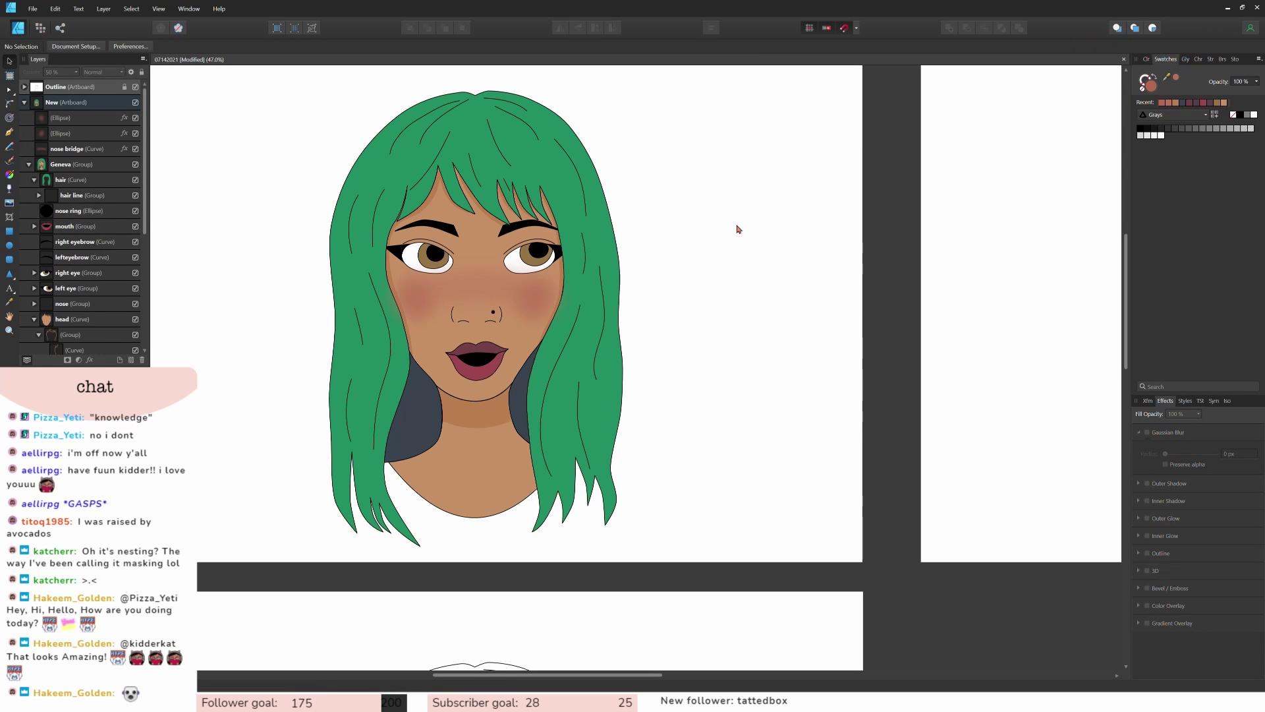
pyautogui.doubleClick(62, 117)
pyautogui.write('left blush')
pyautogui.press('Return')
pyautogui.doubleClick(61, 133)
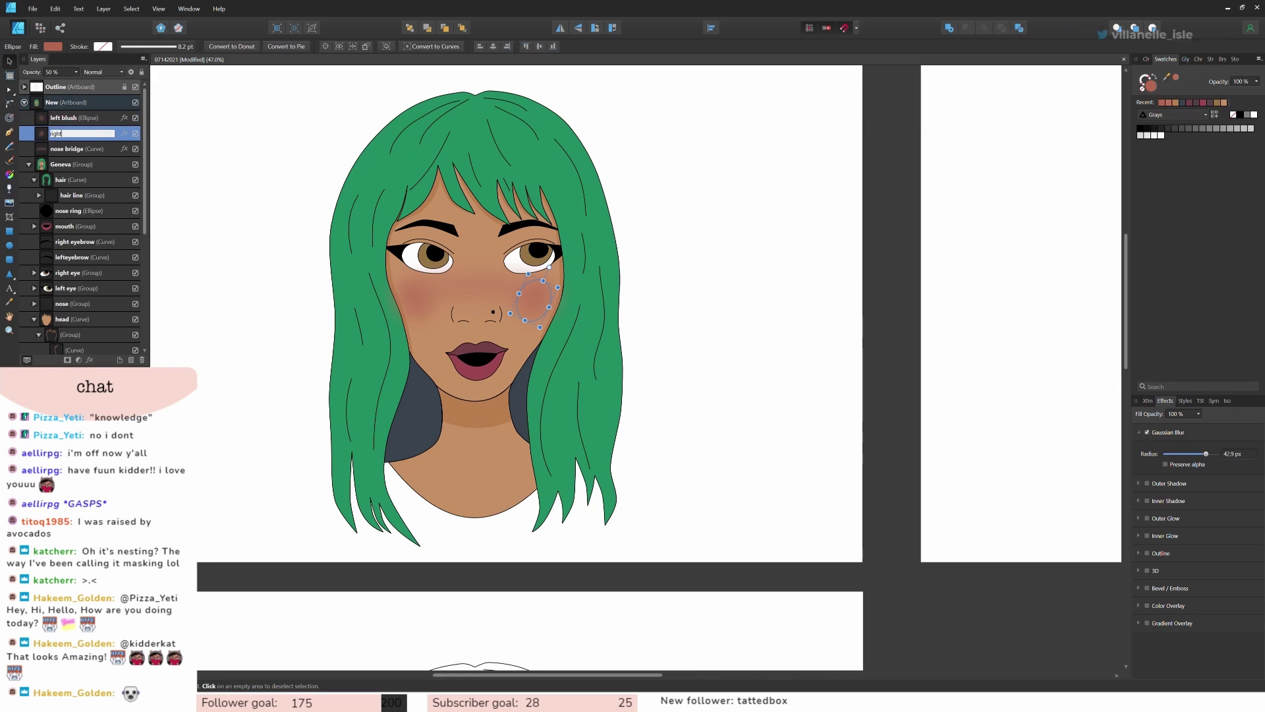
pyautogui.write('right blush')
pyautogui.press('Return')
# Step: Group the left blush, right blush and nose bridge, and slightly lower the group's opacity
pyautogui.click(68, 118)
pyautogui.keyDown('shift'); pyautogui.click(71, 151); pyautogui.keyUp('shift')
pyautogui.hotkey('ctrl', 'g')
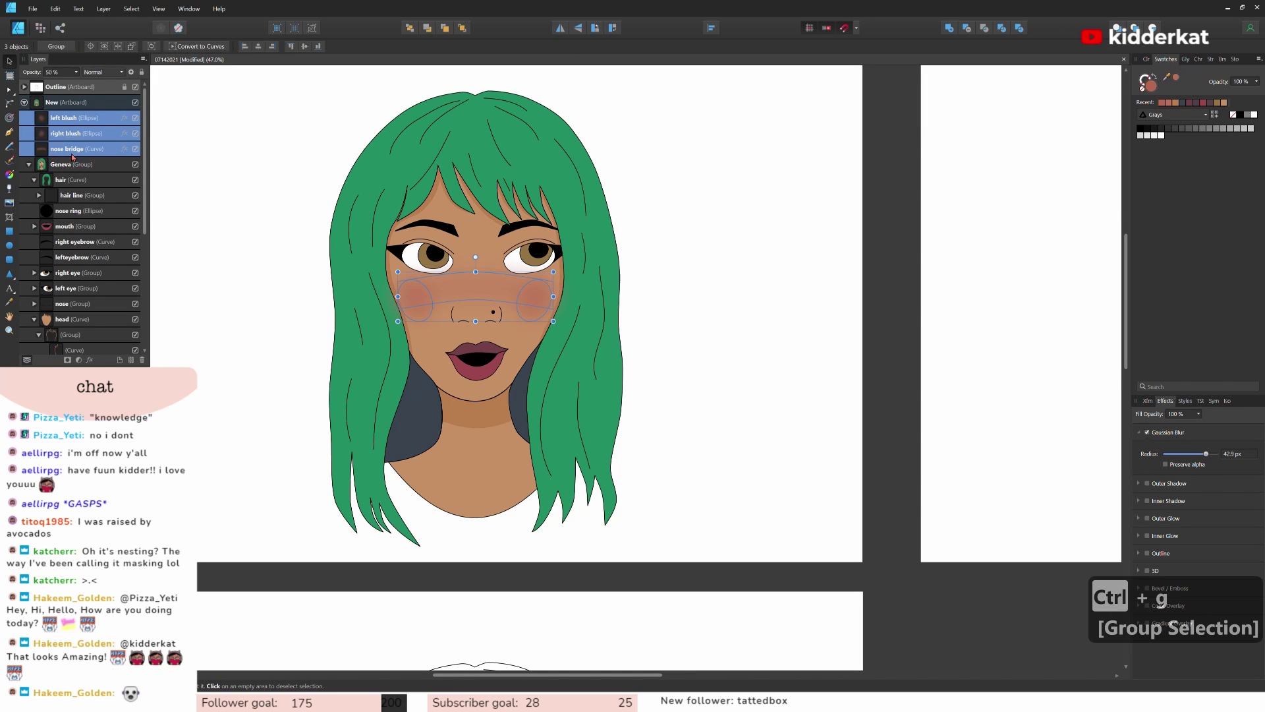
pyautogui.click(76, 71)
pyautogui.moveTo(76, 81); pyautogui.dragTo(74, 82)
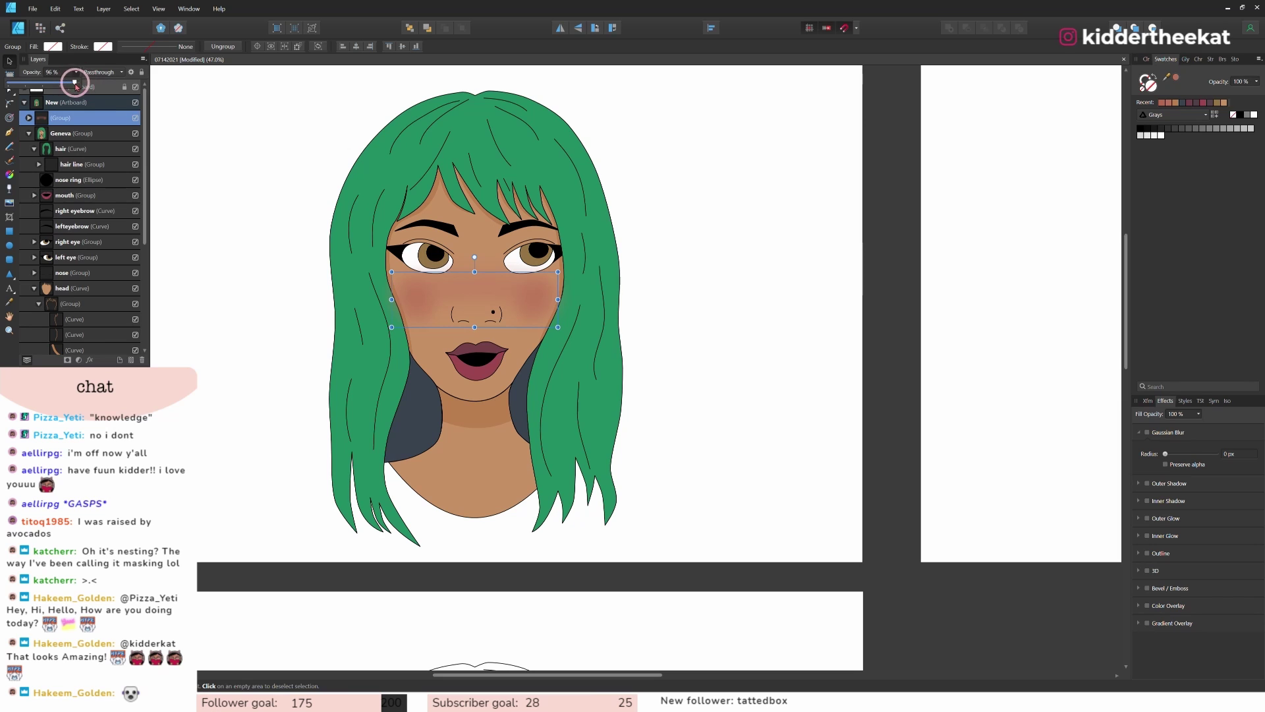
pyautogui.click(763, 235)
pyautogui.scroll(-3, 764, 234)
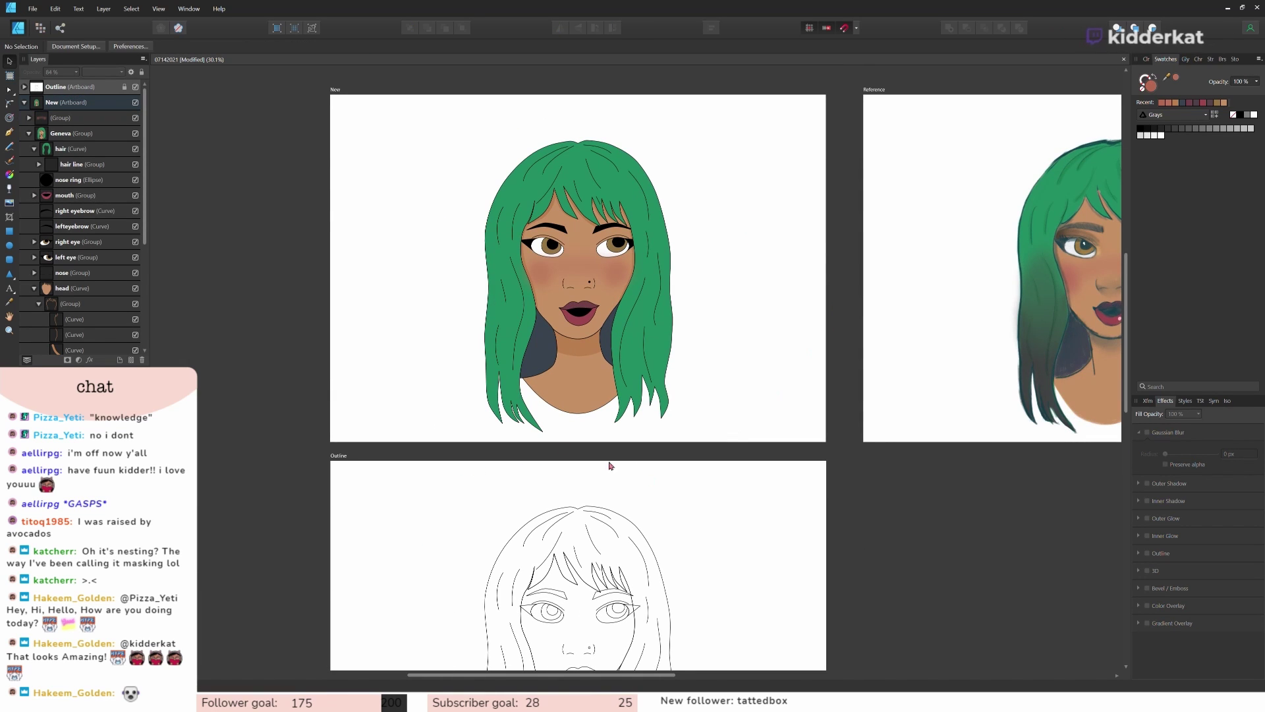
# Step: Draw a small ellipse on the lower lip and fill it with the lip colour sampled from the mouth
pyautogui.click(9, 246)
pyautogui.scroll(5, 591, 314)
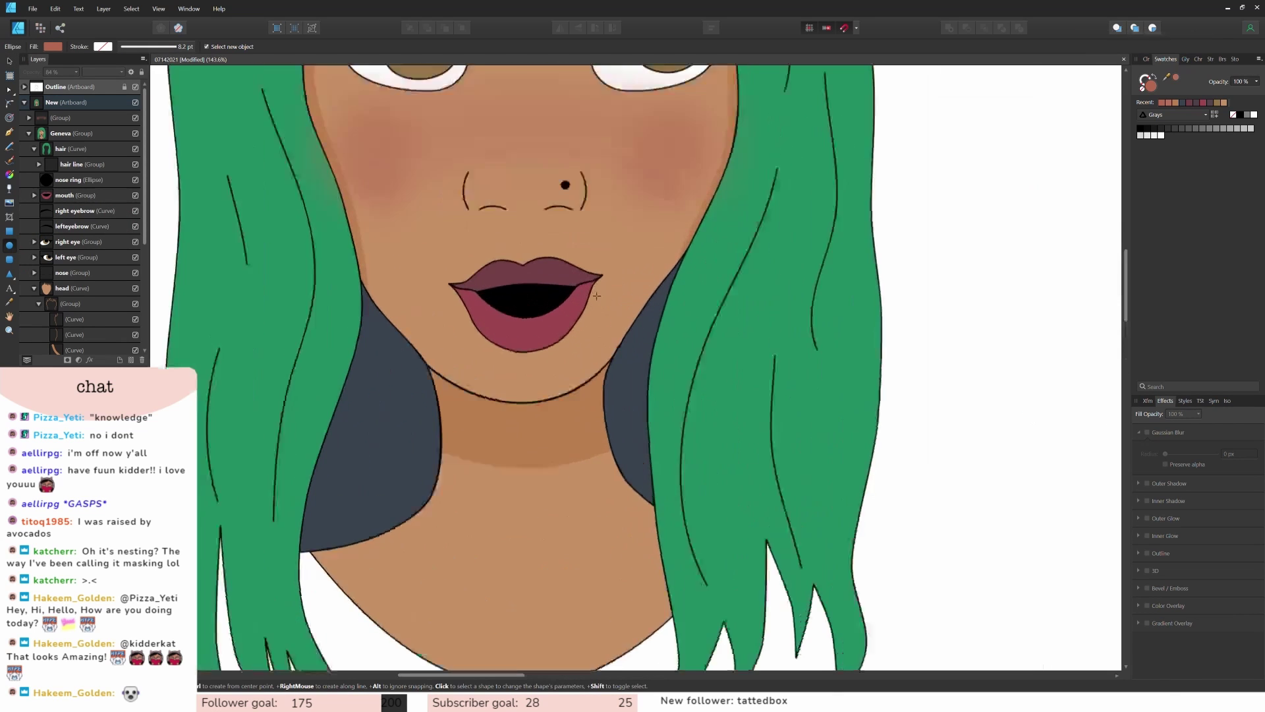
pyautogui.moveTo(532, 331); pyautogui.dragTo(547, 342)
pyautogui.moveTo(1178, 83); pyautogui.dragTo(497, 366)
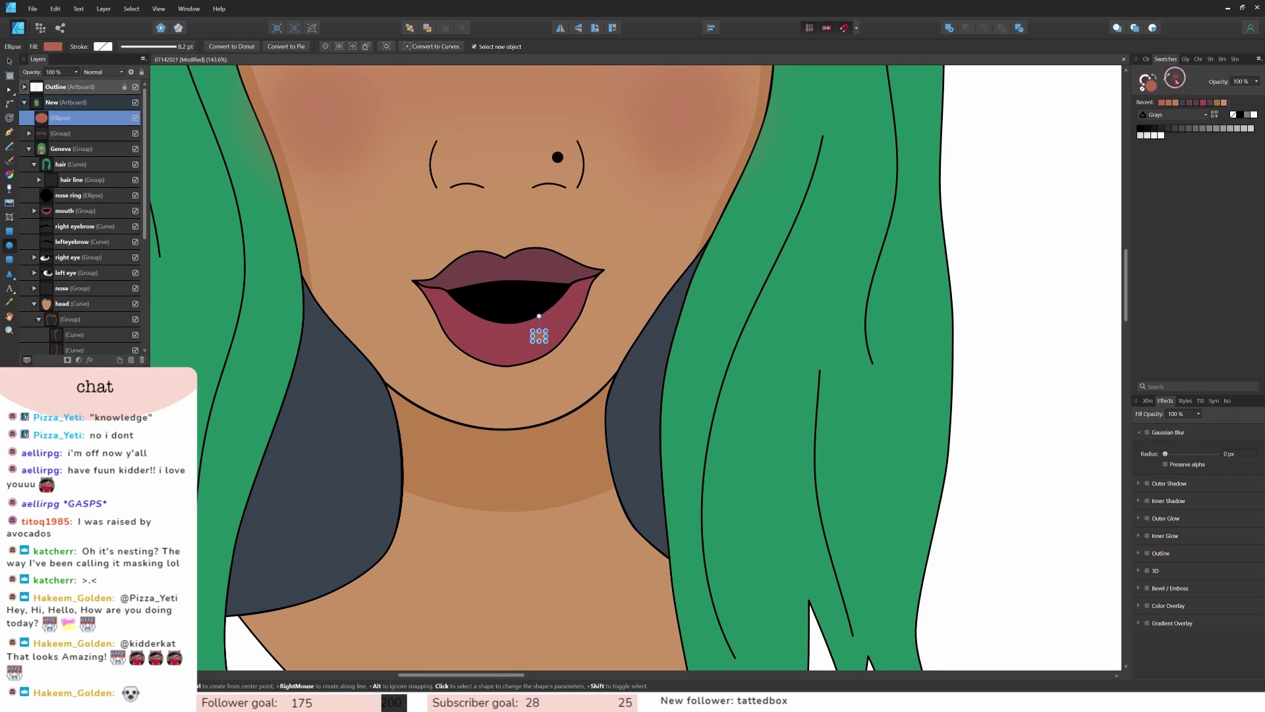
pyautogui.click(1177, 82)
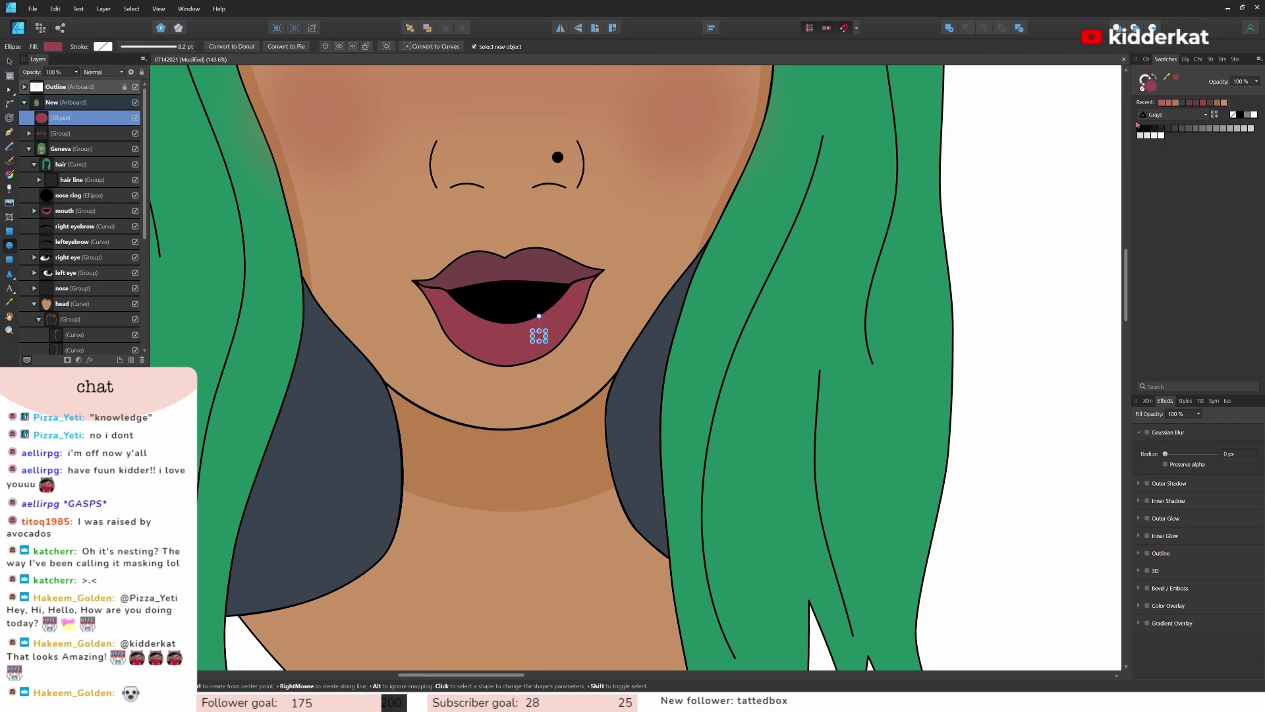
# Step: Lighten the lip ellipse's fill by setting its HSL lightness to 54
pyautogui.doubleClick(1151, 86)
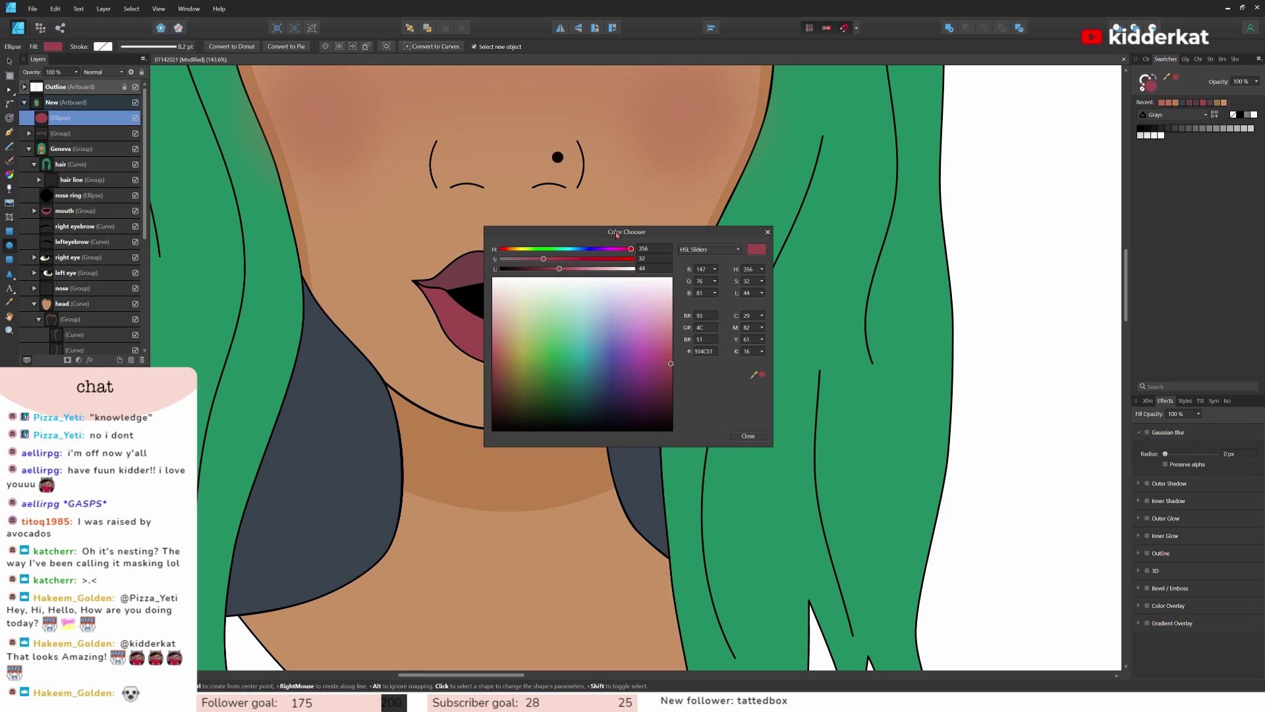
pyautogui.moveTo(617, 236); pyautogui.dragTo(897, 236)
pyautogui.moveTo(839, 270); pyautogui.dragTo(851, 274)
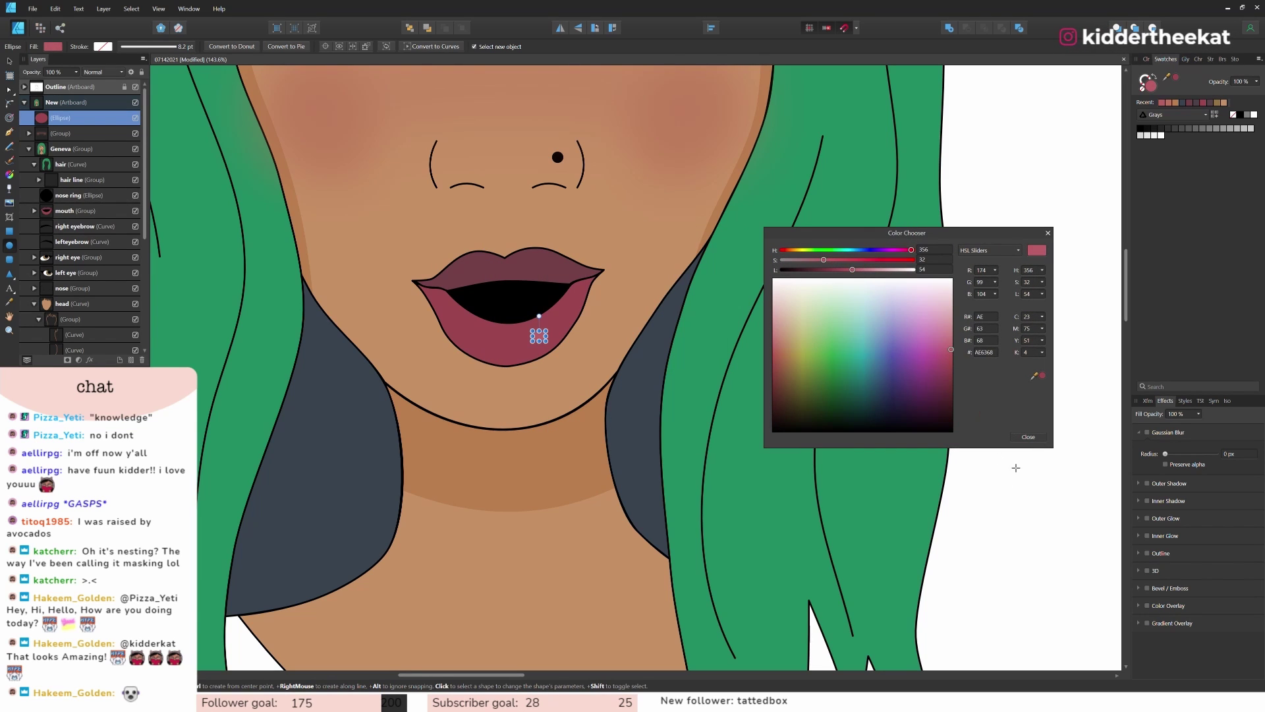
pyautogui.click(1029, 437)
# Step: Soften the lip highlight with a 4.4 px Gaussian blur and enlarge it slightly
pyautogui.moveTo(1165, 454); pyautogui.dragTo(1184, 462)
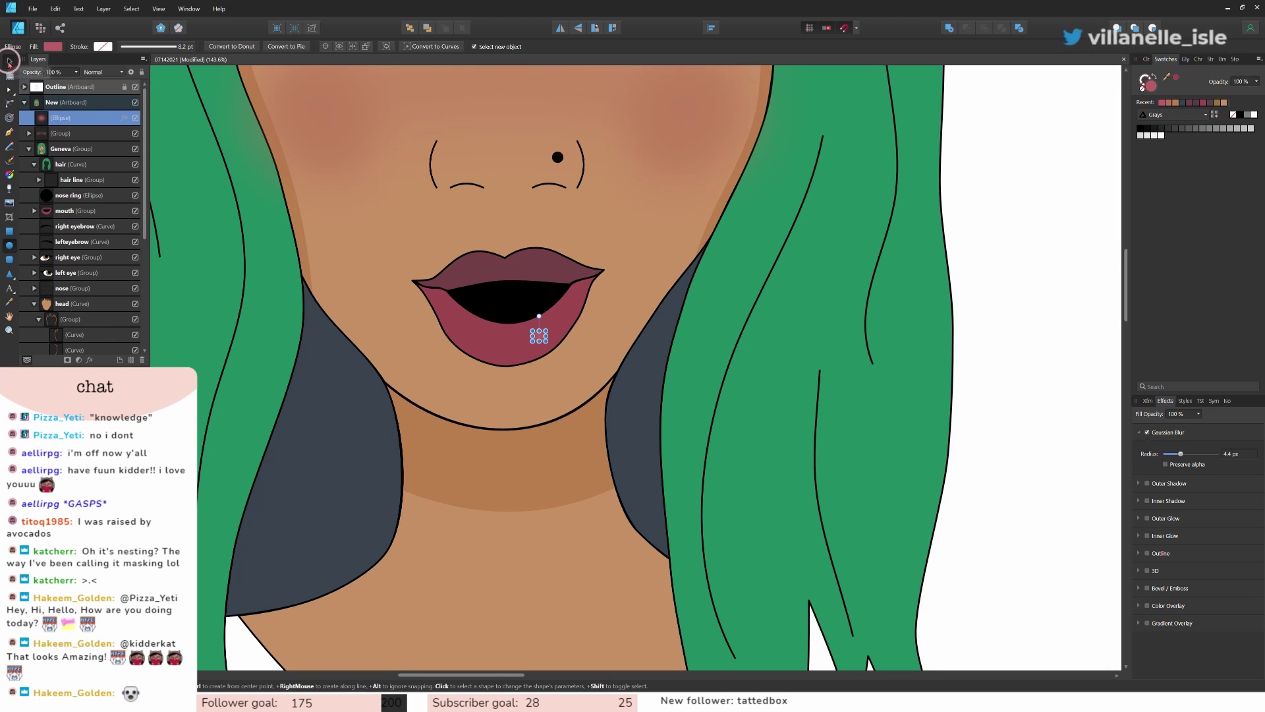
pyautogui.click(9, 62)
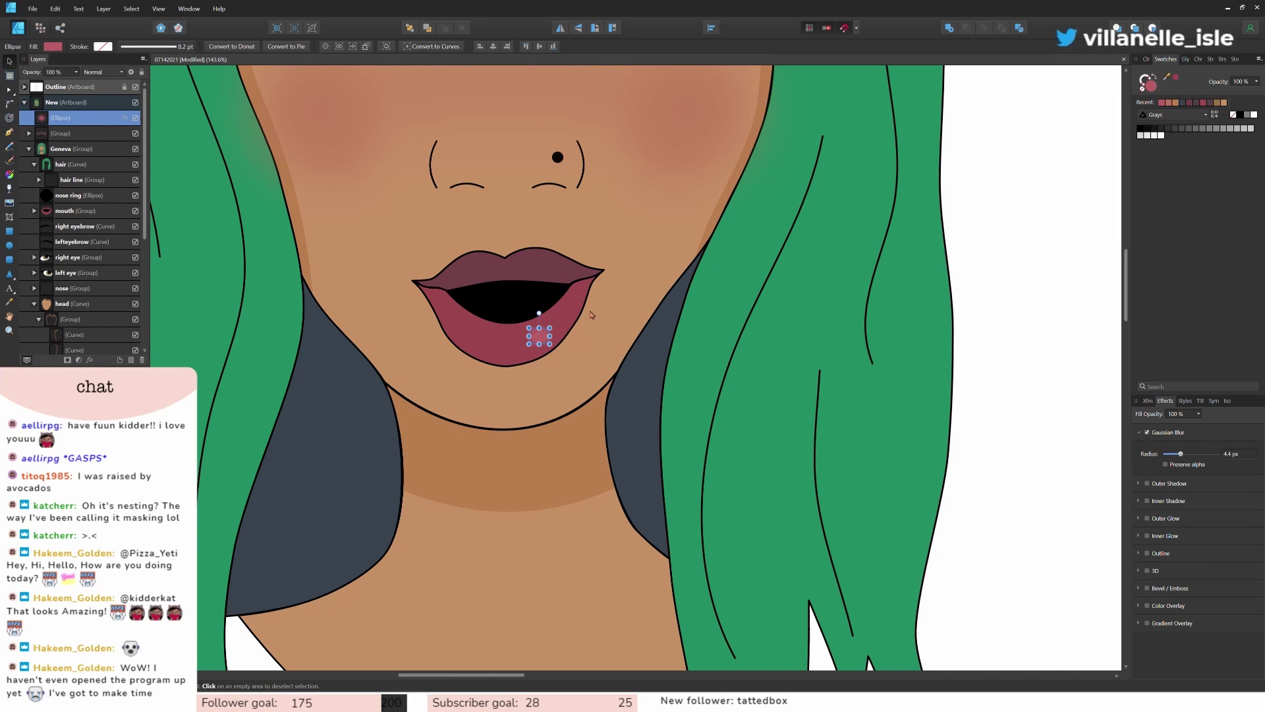
pyautogui.click(582, 343)
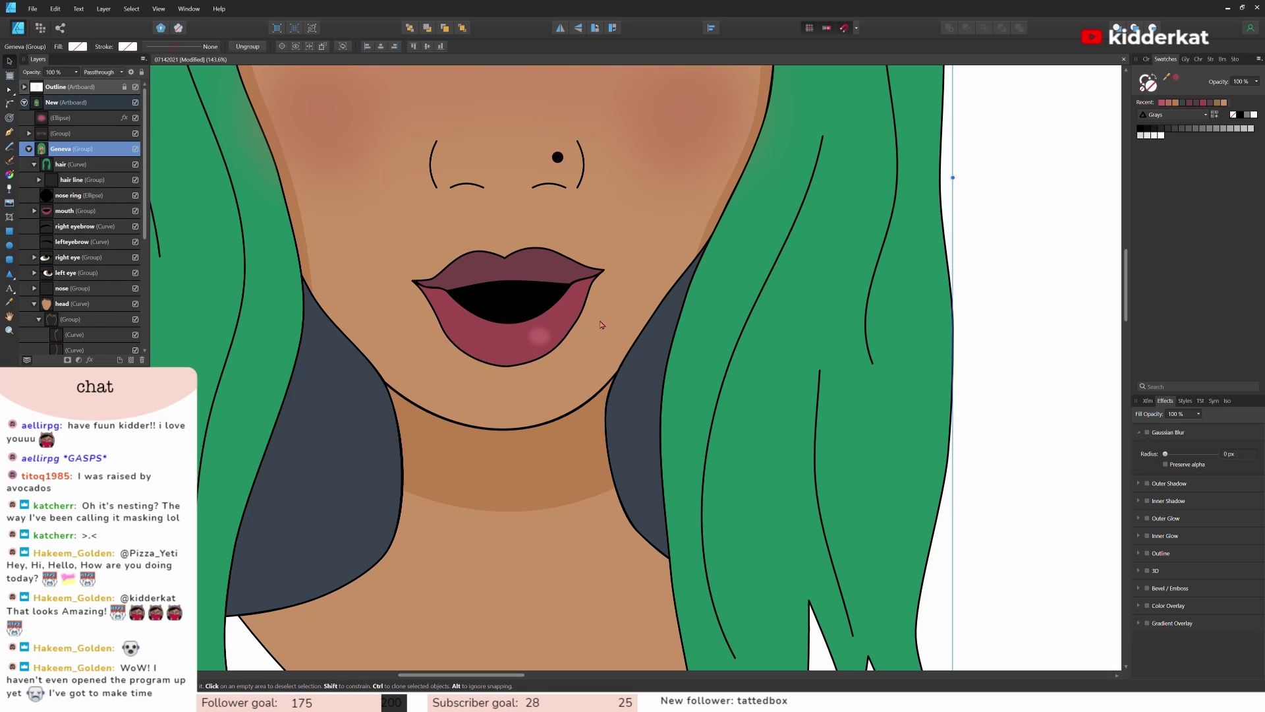
pyautogui.click(537, 341)
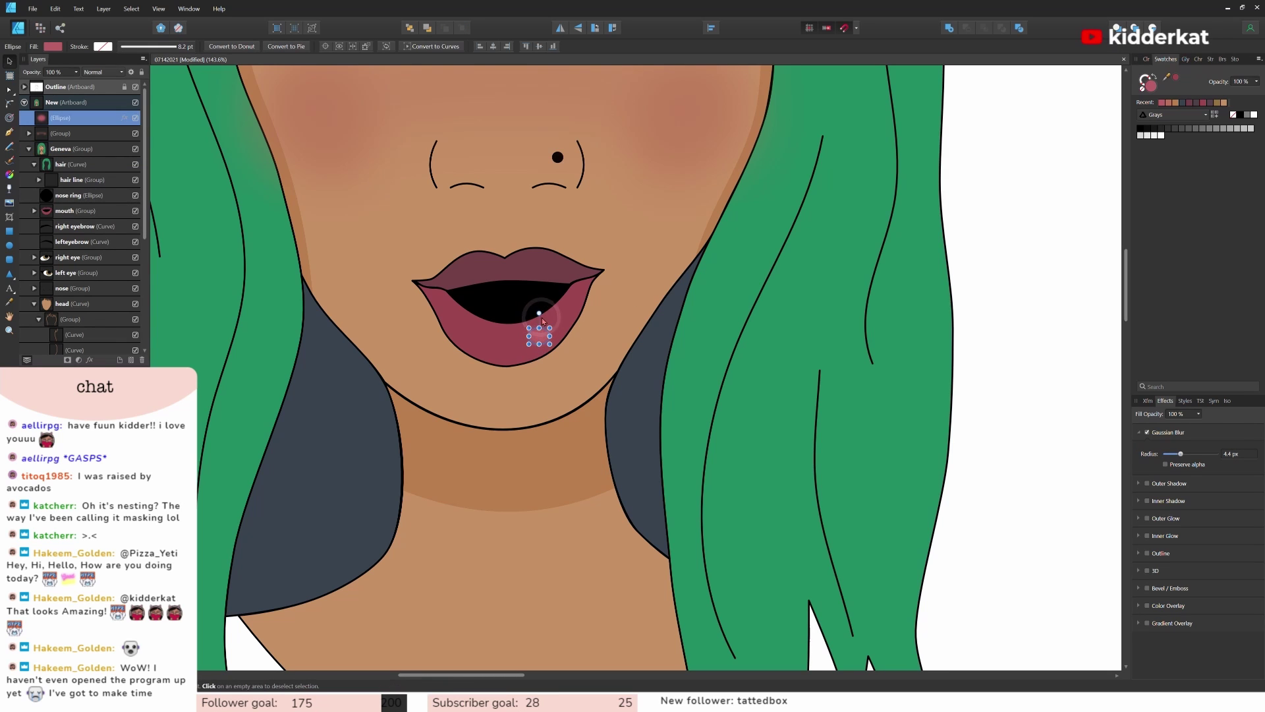
pyautogui.click(630, 336)
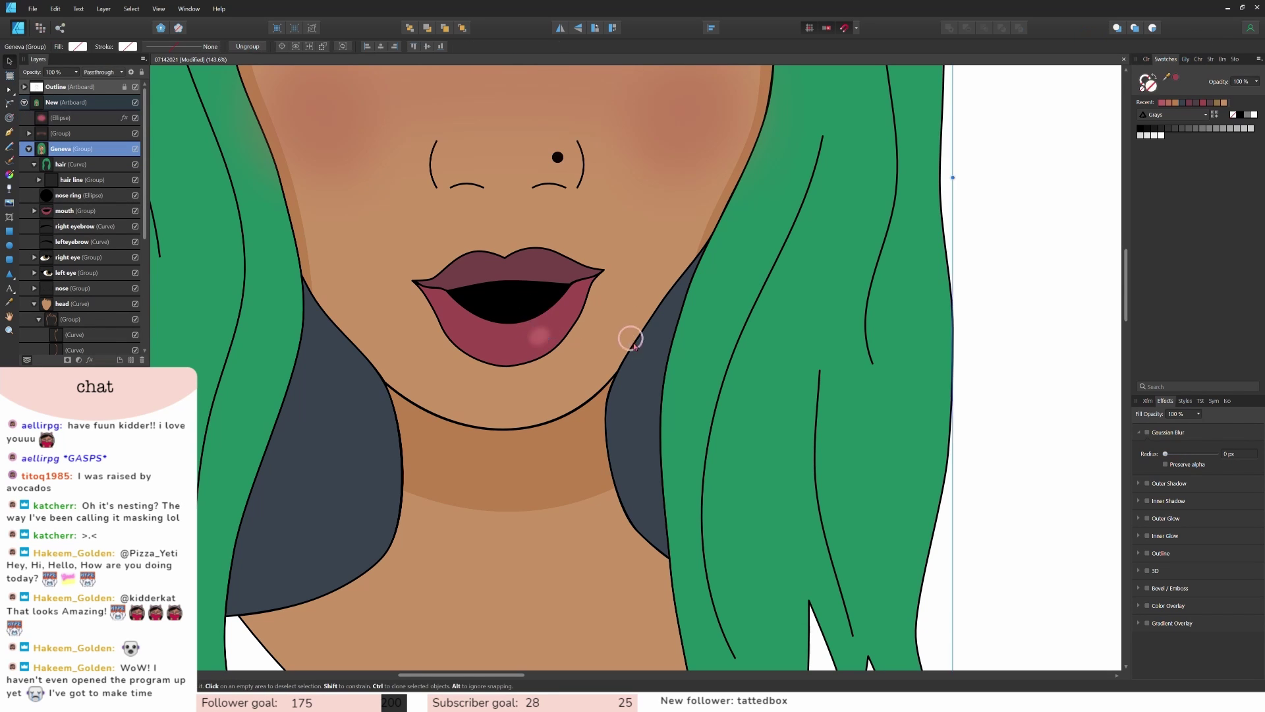
# Step: Draw a closed four-sided eyeshadow shape with the Pen tool between the left eye and its eyebrow
pyautogui.hotkey('ctrl', '0')
pyautogui.scroll(-2, 735, 386)
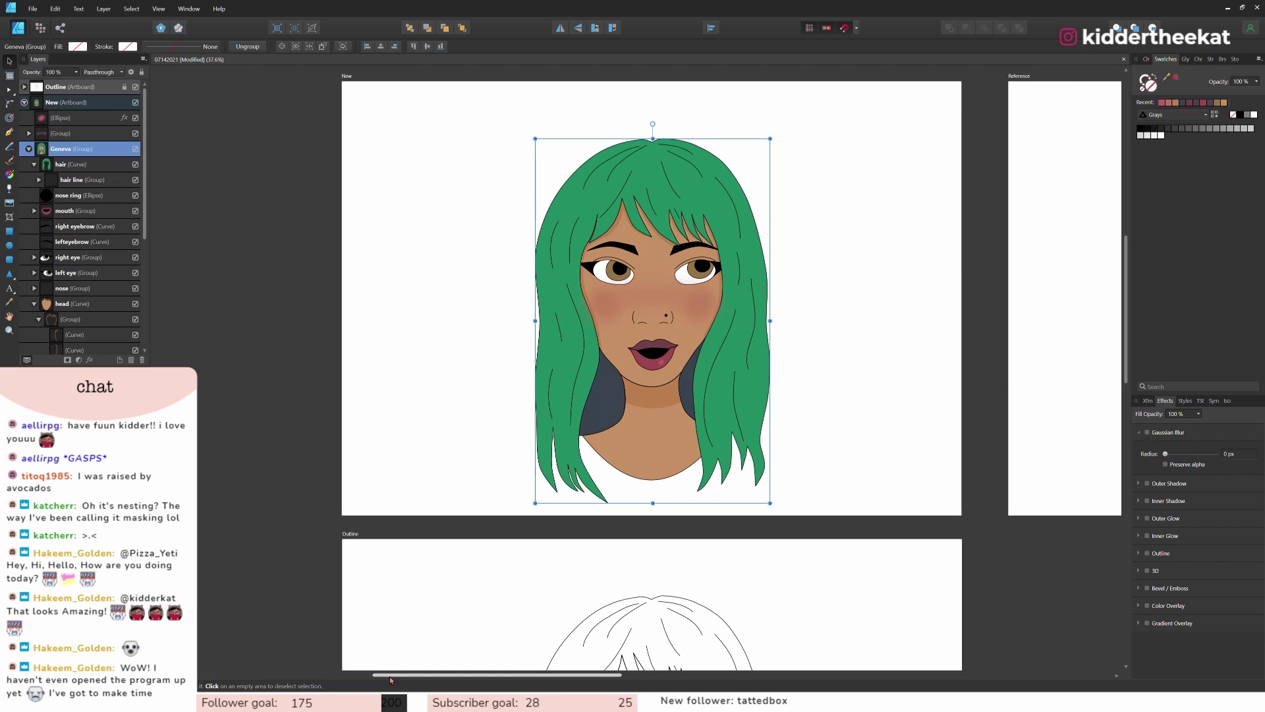
pyautogui.moveTo(400, 675)
pyautogui.mouseDown()
pyautogui.moveTo(478, 689)
pyautogui.moveTo(420, 682)
pyautogui.mouseUp()
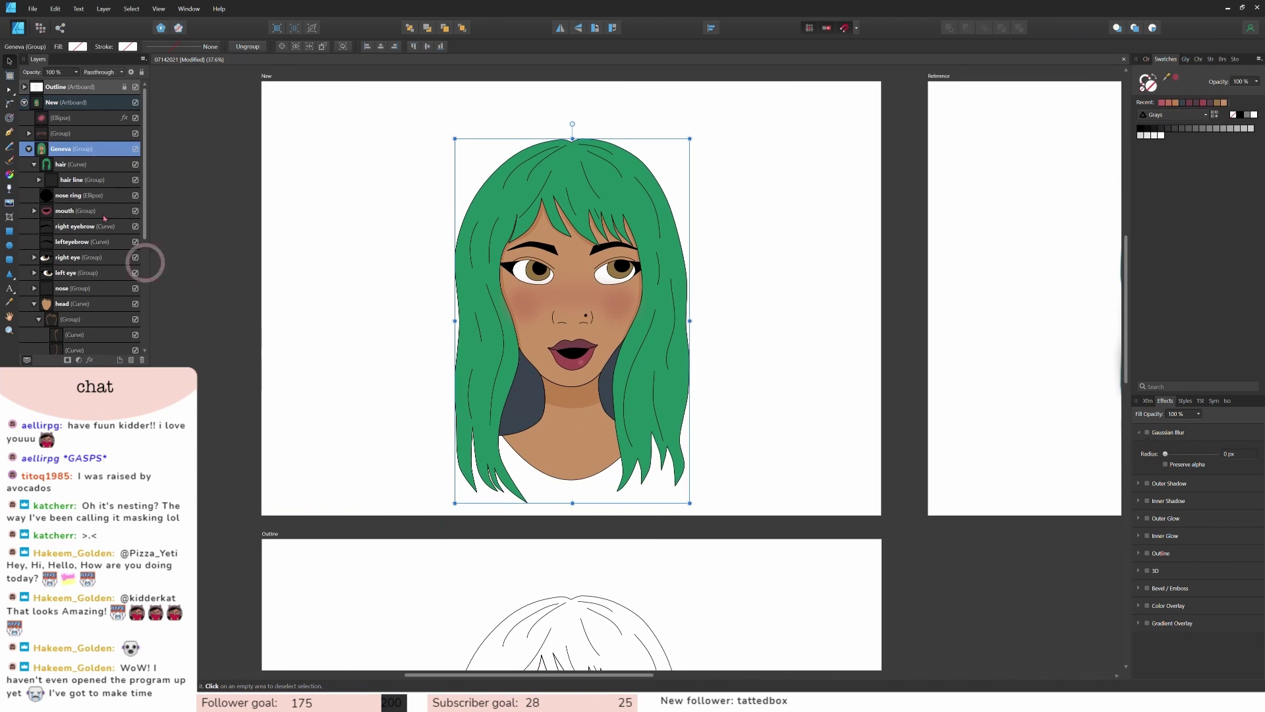
pyautogui.click(10, 132)
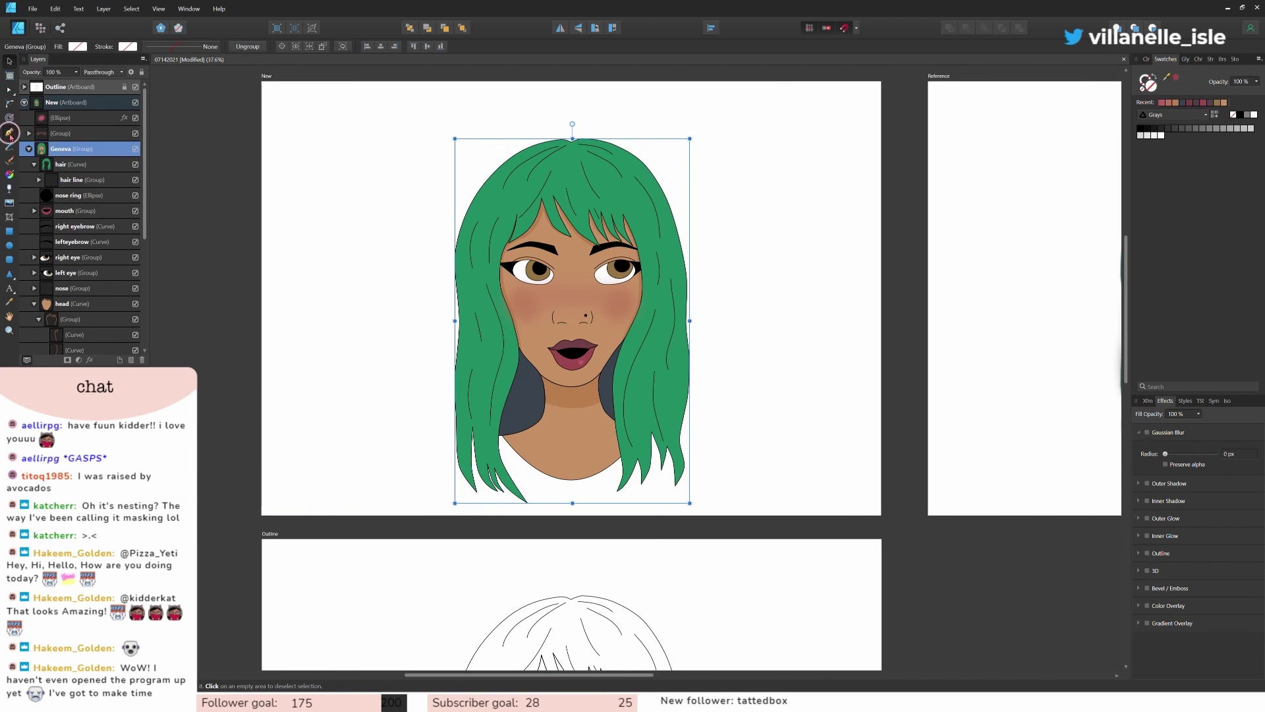
pyautogui.click(554, 316)
pyautogui.press('Escape')
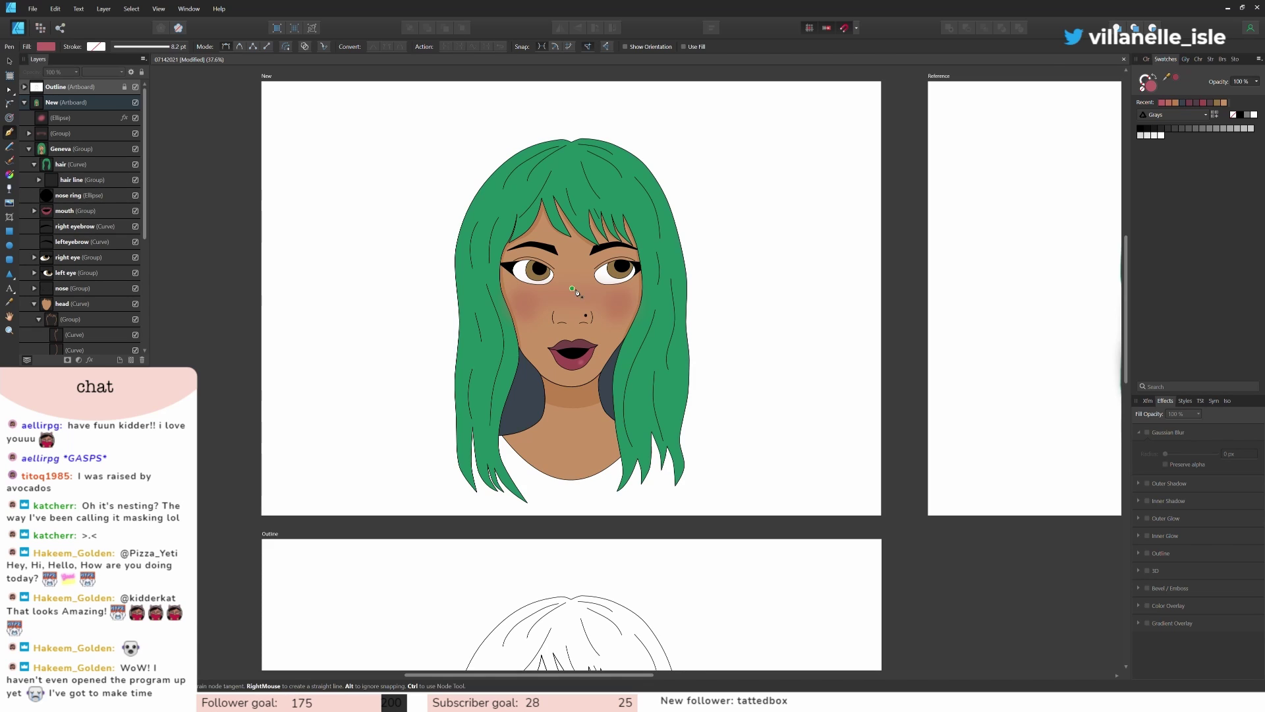
pyautogui.scroll(3, 573, 290)
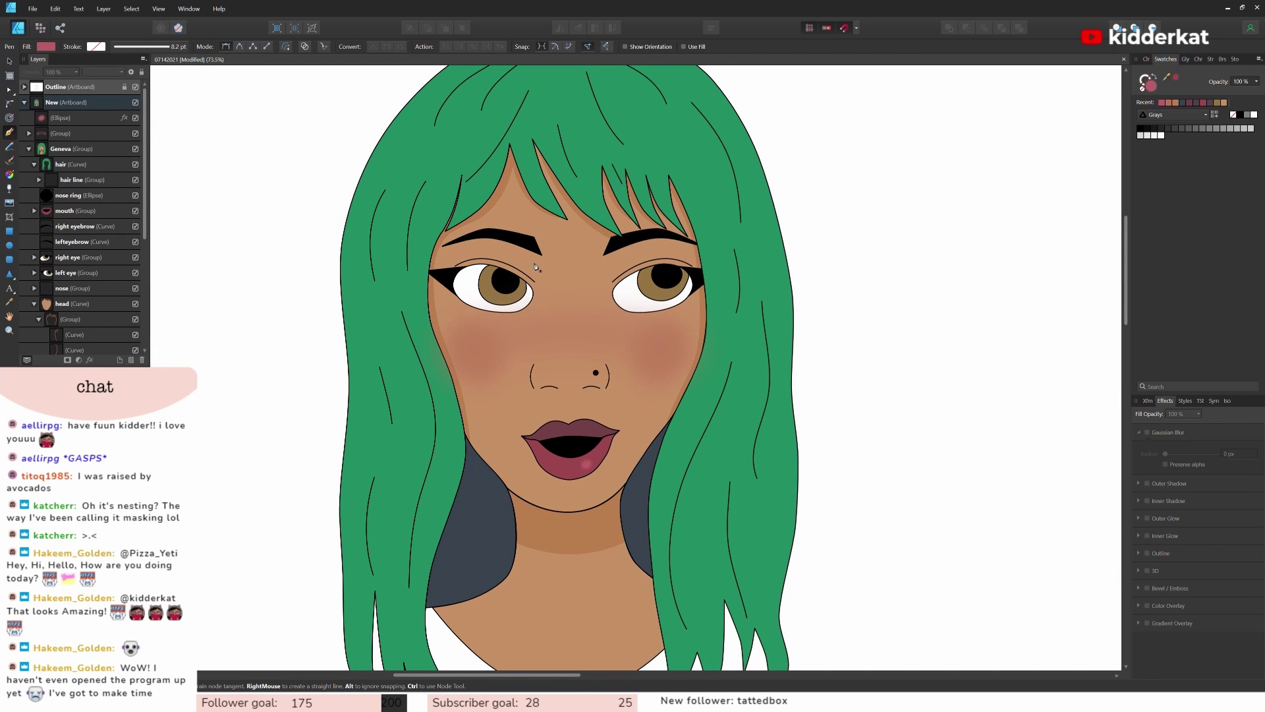
pyautogui.moveTo(533, 261); pyautogui.dragTo(533, 290)
pyautogui.click(460, 266)
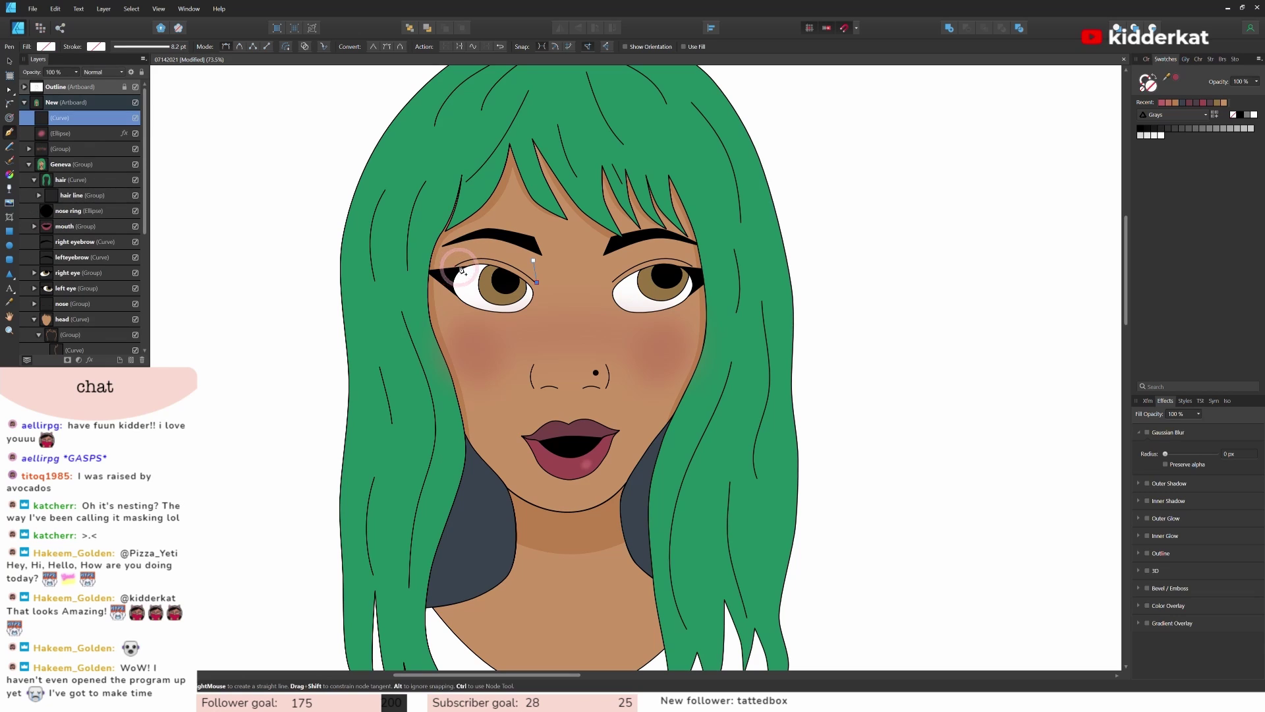
pyautogui.click(533, 261)
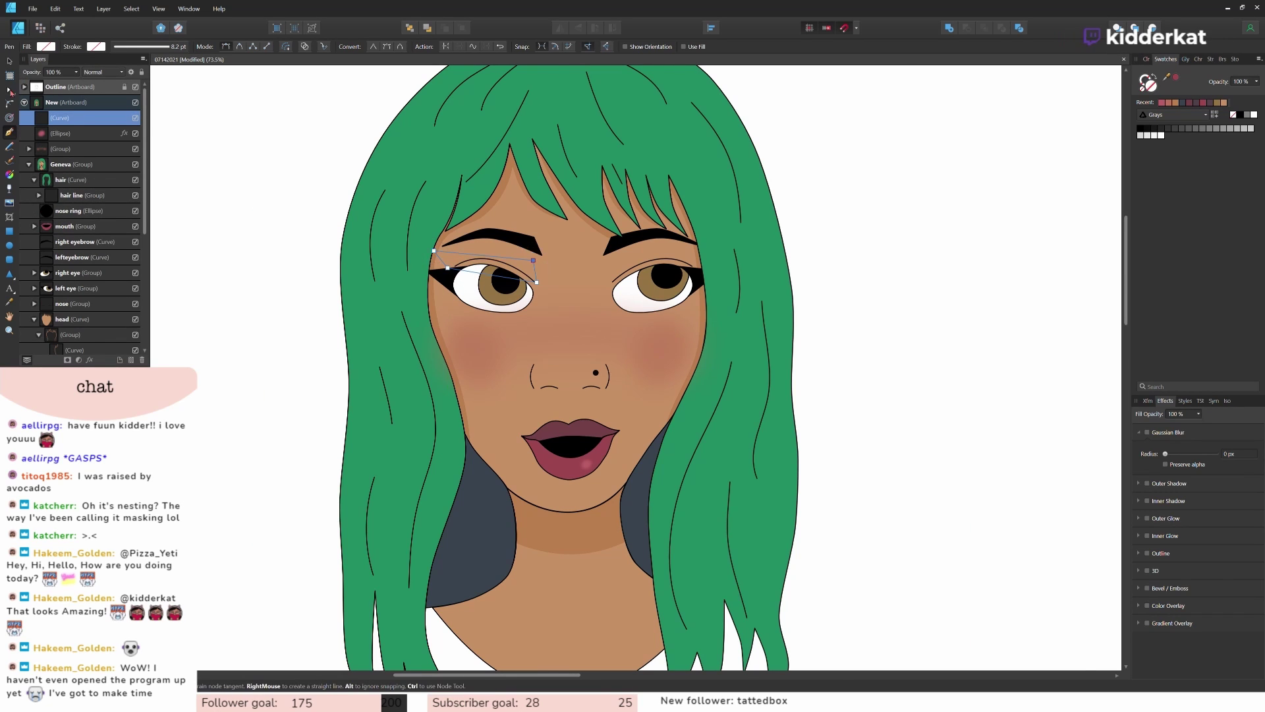
# Step: Give the eyeshadow shape a black stroke 0.8 pt wide
pyautogui.scroll(3, 494, 305)
pyautogui.click(1240, 114)
pyautogui.click(150, 46)
pyautogui.moveTo(145, 83); pyautogui.dragTo(130, 83)
# Step: Reshape the eyeshadow outline's nodes and edges to curve along the upper edge of the eye and above the eyelid crease
pyautogui.click(9, 90)
pyautogui.moveTo(403, 231); pyautogui.dragTo(375, 234)
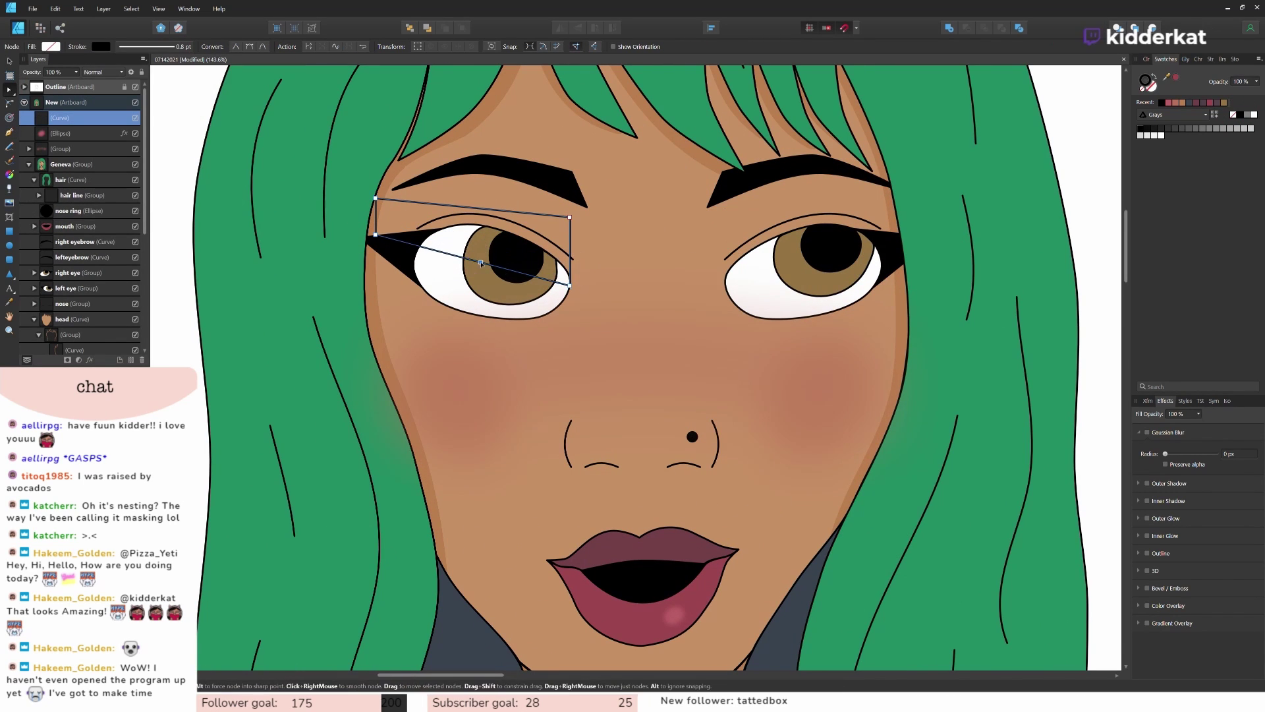
pyautogui.click(572, 277)
pyautogui.scroll(3, 572, 277)
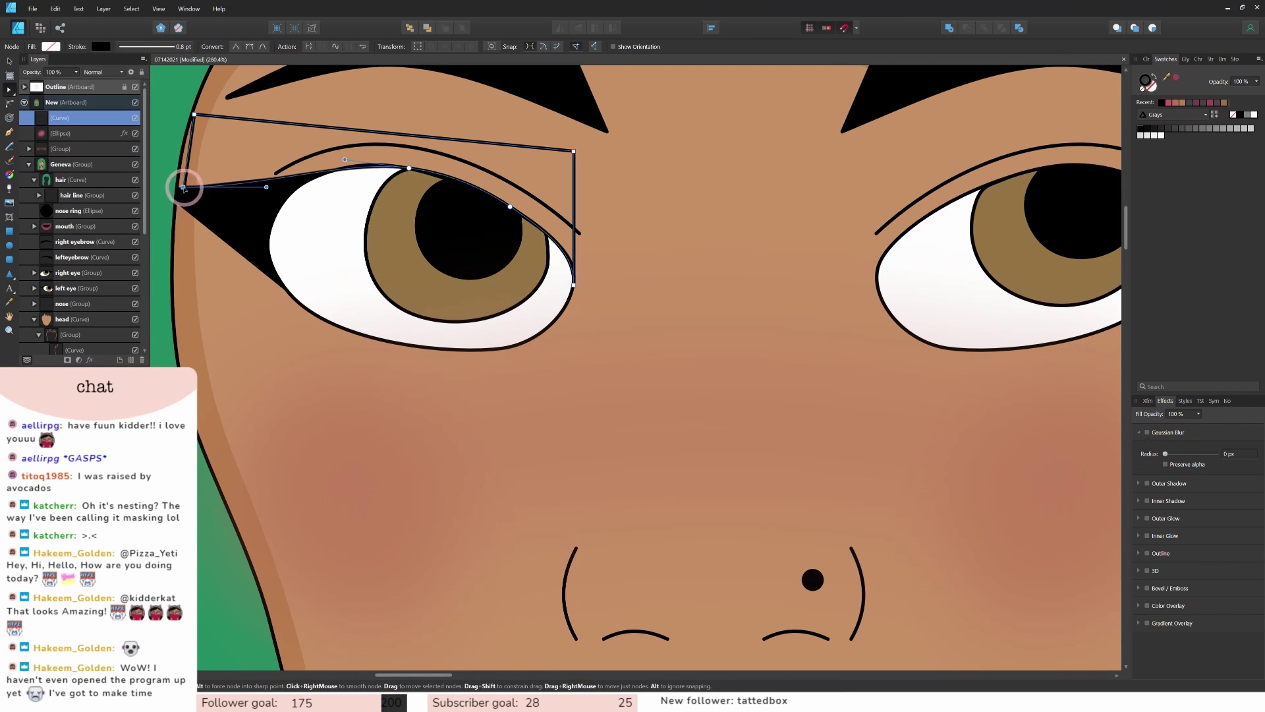
pyautogui.moveTo(187, 189); pyautogui.dragTo(223, 183)
pyautogui.moveTo(386, 129); pyautogui.dragTo(386, 101)
pyautogui.moveTo(573, 152); pyautogui.dragTo(573, 192)
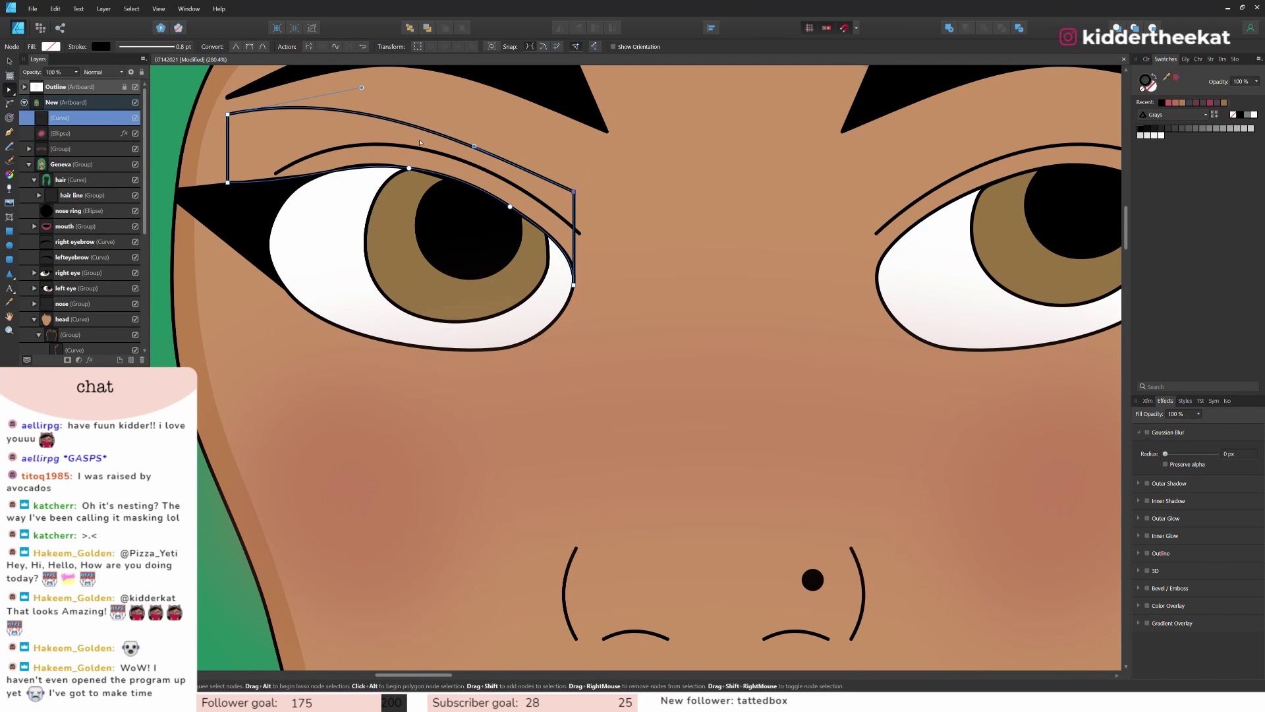
# Step: Rename the eyeshadow curve as "left eyeshadow"
pyautogui.click(643, 208)
pyautogui.scroll(-2, 644, 207)
pyautogui.doubleClick(61, 118)
pyautogui.write('left eyeshadow')
pyautogui.press('Return')
# Step: Duplicate the left eyeshadow, flip the copy horizontally and place it over the other eye
pyautogui.hotkey('ctrl', 'j')
pyautogui.click(9, 61)
pyautogui.click(561, 28)
pyautogui.moveTo(487, 198); pyautogui.dragTo(903, 197)
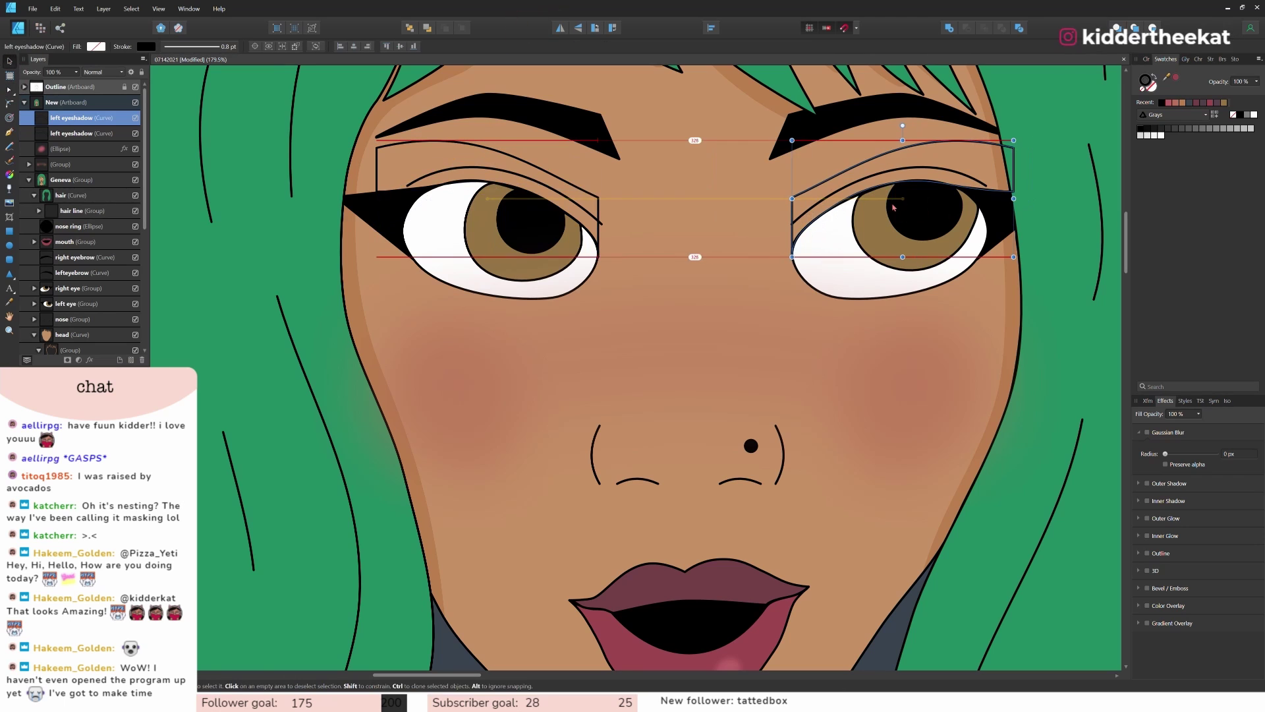
# Step: Rename the flipped eyeshadow copy as "righteyeshadow" and the lower-lip highlight ellipse as "lip dot"
pyautogui.scroll(-3, 714, 257)
pyautogui.doubleClick(71, 118)
pyautogui.write('righteyeshadow')
pyautogui.press('Return')
pyautogui.doubleClick(60, 149)
pyautogui.write('lip dot')
# Step: Move the lip dot above the mouth and both eyeshadow curves below the left eye inside the Geneva group
pyautogui.keyDown('shift'); pyautogui.click(72, 118); pyautogui.keyUp('shift')
pyautogui.moveTo(72, 133); pyautogui.dragTo(74, 311)
# Step: Fill the left eyeshadow curve with the brown sampled from the reference artwork's eyeshadow and remove its black outline
pyautogui.click(73, 195)
pyautogui.keyDown('shift'); pyautogui.click(74, 211); pyautogui.keyUp('shift')
pyautogui.scroll(-1, 827, 284)
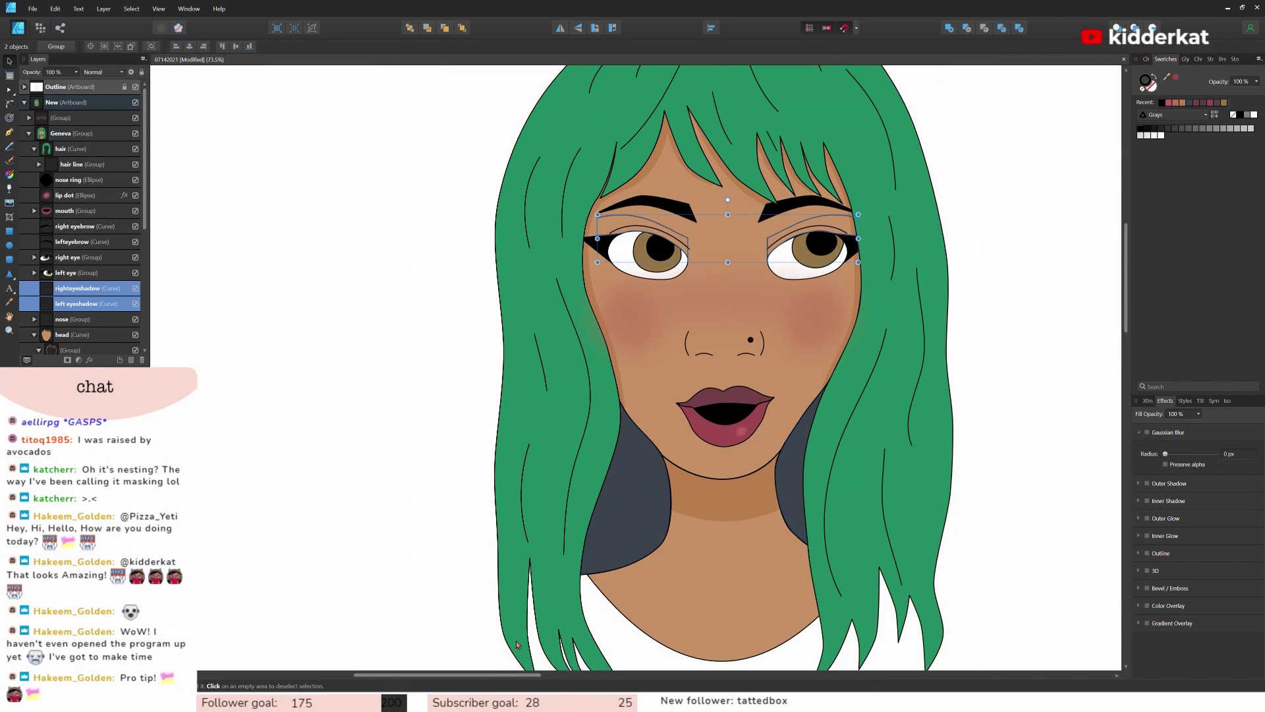
pyautogui.moveTo(484, 679); pyautogui.dragTo(537, 690)
pyautogui.scroll(-1, 736, 567)
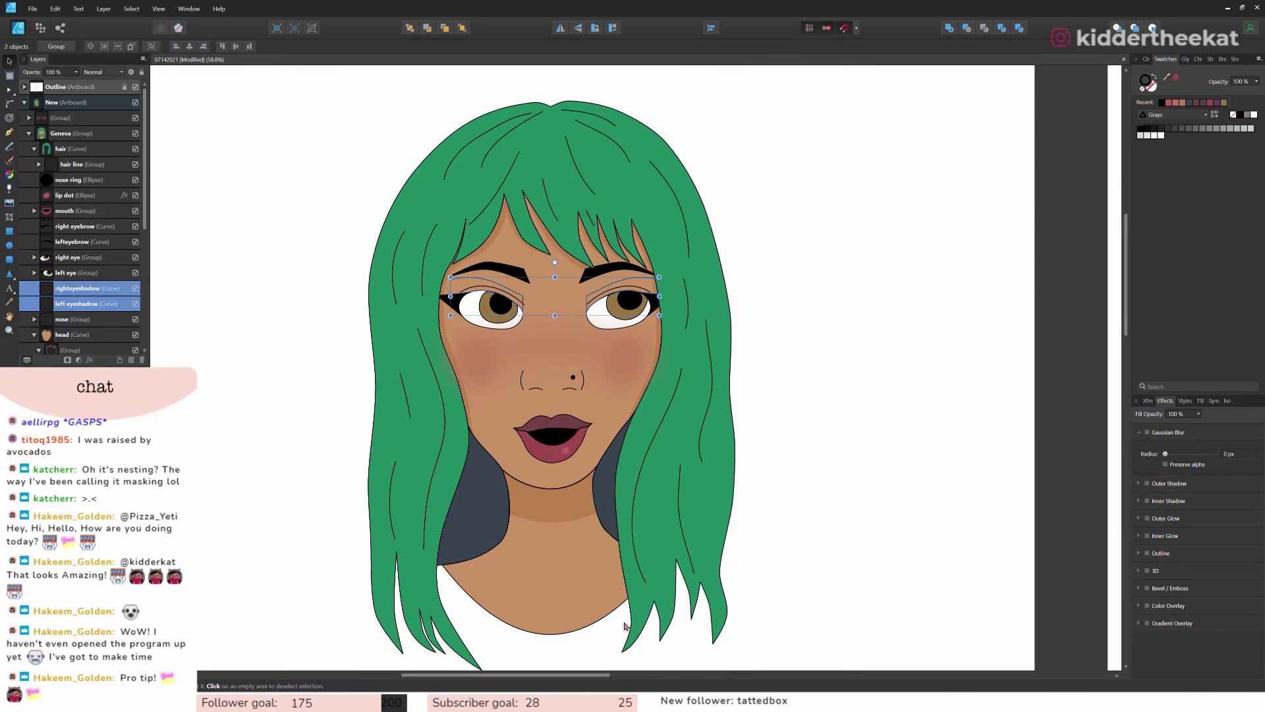
pyautogui.scroll(-1, 736, 567)
pyautogui.moveTo(547, 675); pyautogui.dragTo(667, 675)
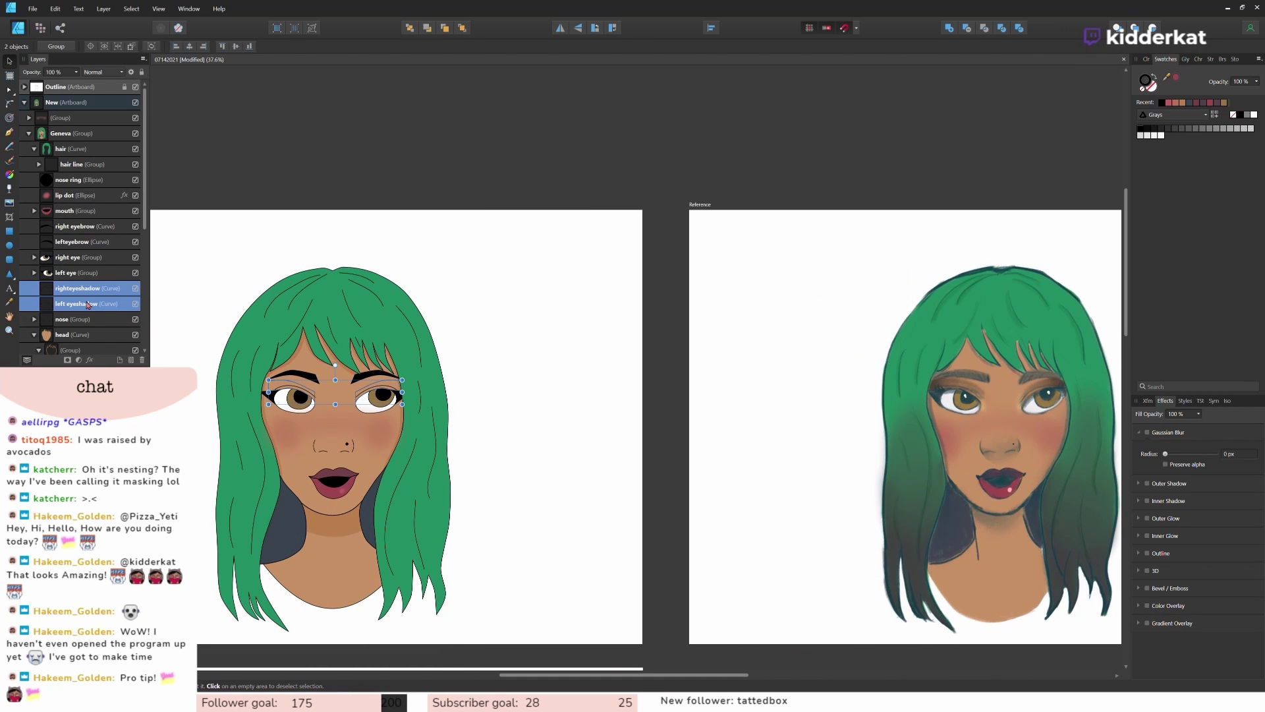
pyautogui.click(87, 304)
pyautogui.moveTo(1180, 82)
pyautogui.mouseDown()
pyautogui.moveTo(936, 373)
pyautogui.moveTo(1178, 80)
pyautogui.mouseUp()
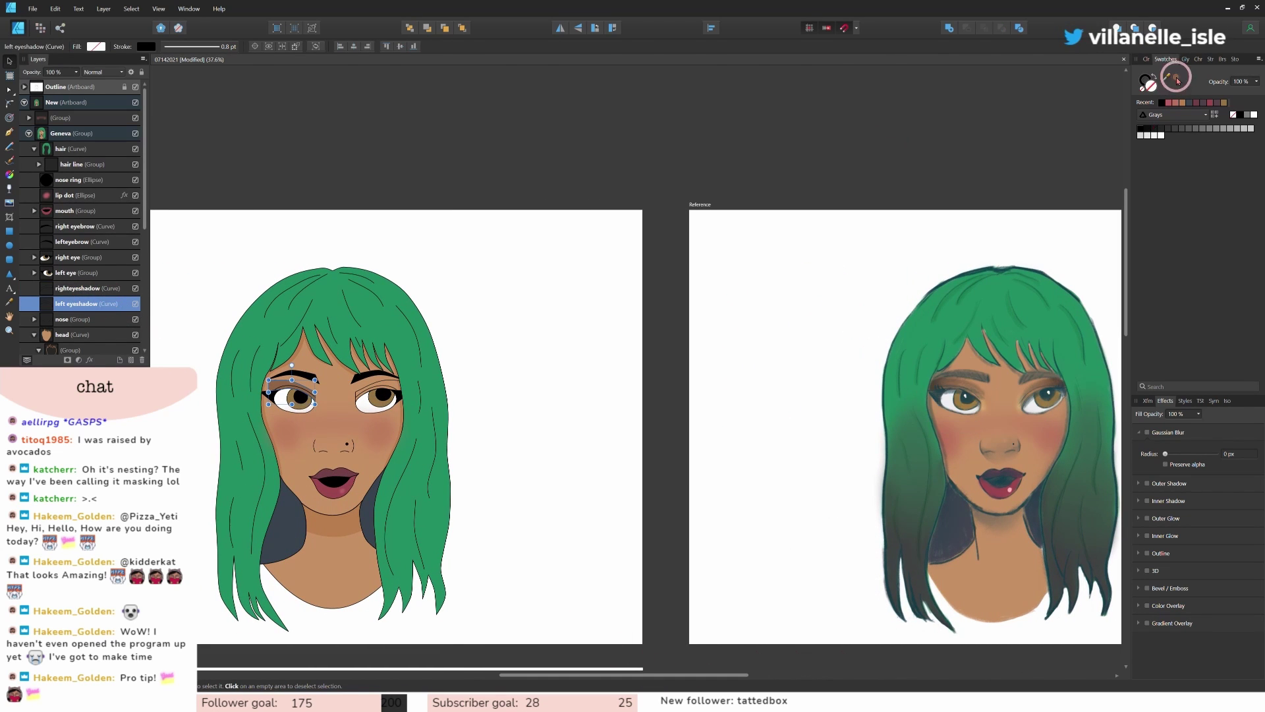
# Step: Delete the right eyeshadow curve and the extra node near the inner corner of the left eyeshadow
pyautogui.click(84, 291)
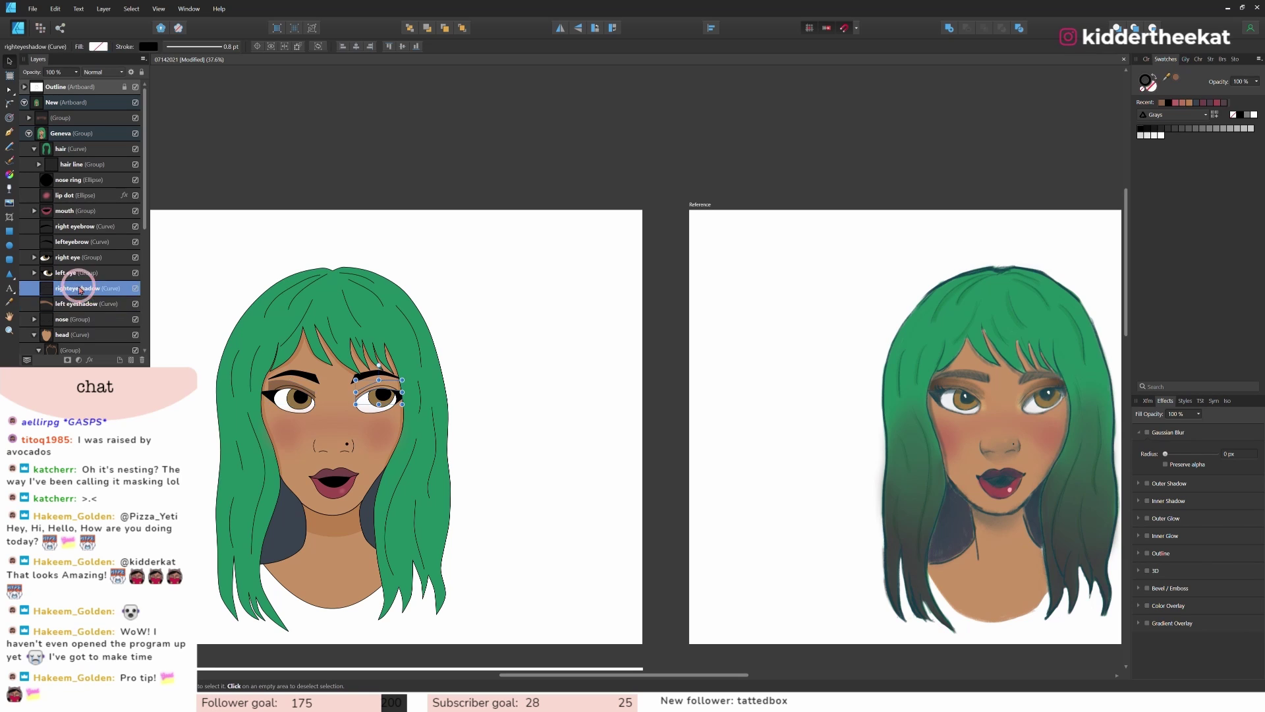
pyautogui.press('Delete')
pyautogui.scroll(5, 316, 402)
pyautogui.press('a')
pyautogui.press('Delete')
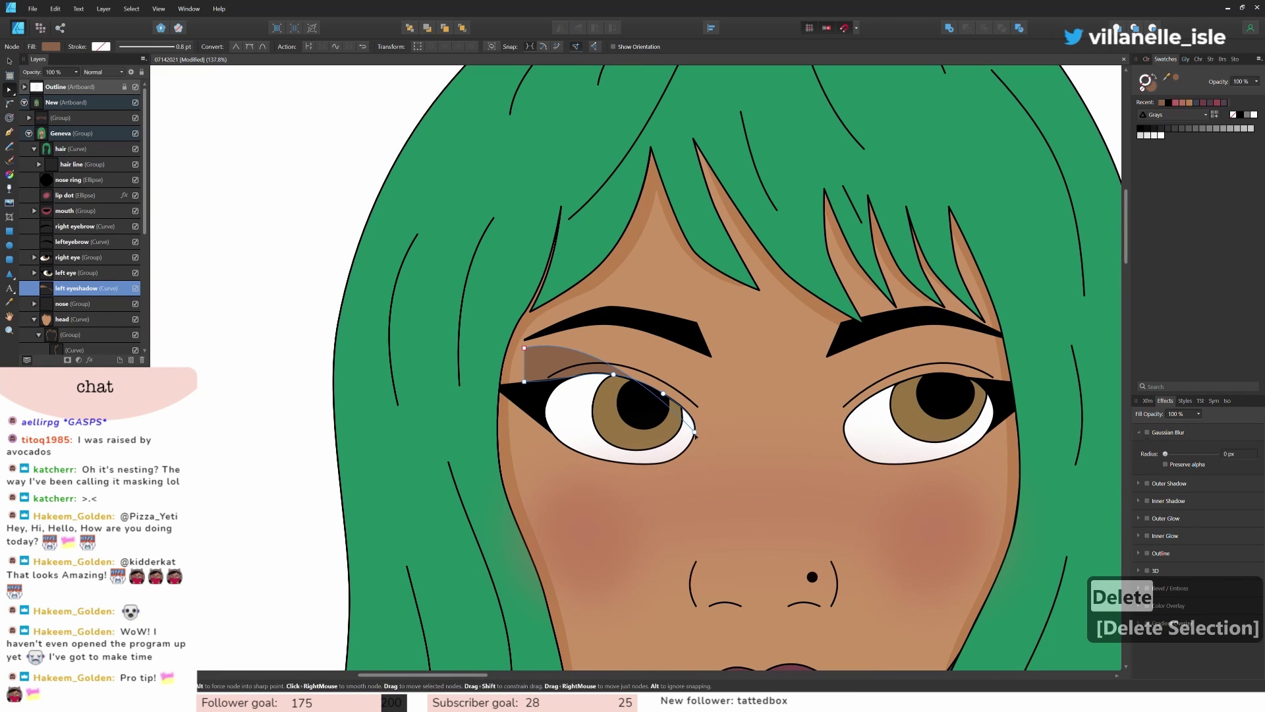
pyautogui.hotkey('ctrl', 'z')
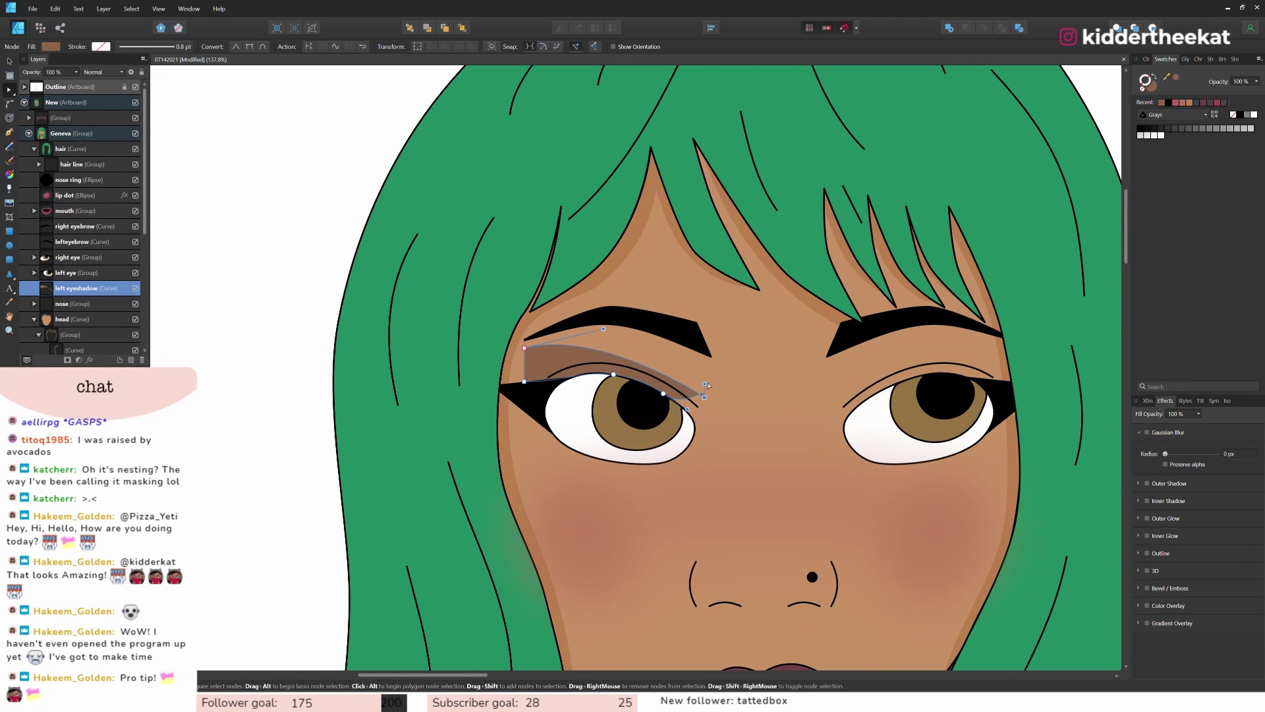
pyautogui.scroll(3, 709, 385)
pyautogui.press('Delete')
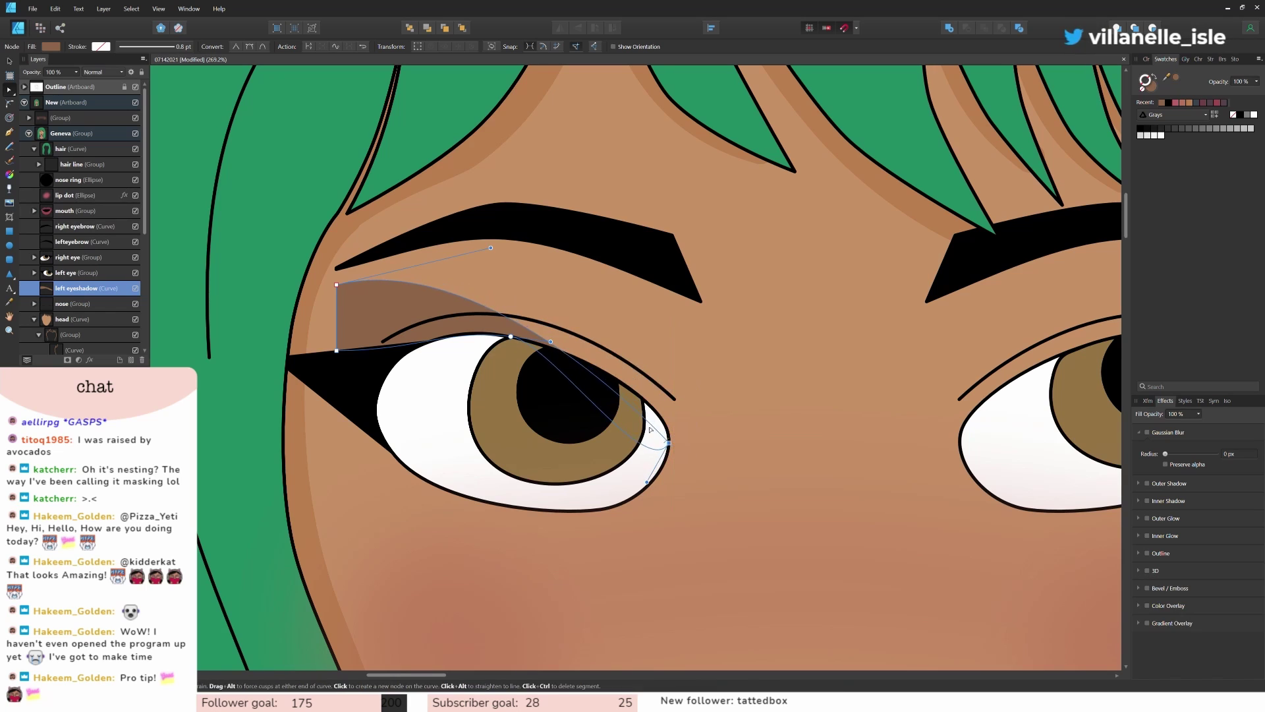
# Step: Add a node to the left eyeshadow's upper edge and bend it into a fuller arc reaching the eye's inner corner
pyautogui.click(468, 296)
pyautogui.moveTo(468, 296); pyautogui.dragTo(550, 284)
pyautogui.moveTo(669, 443); pyautogui.dragTo(669, 432)
pyautogui.moveTo(551, 342); pyautogui.dragTo(585, 342)
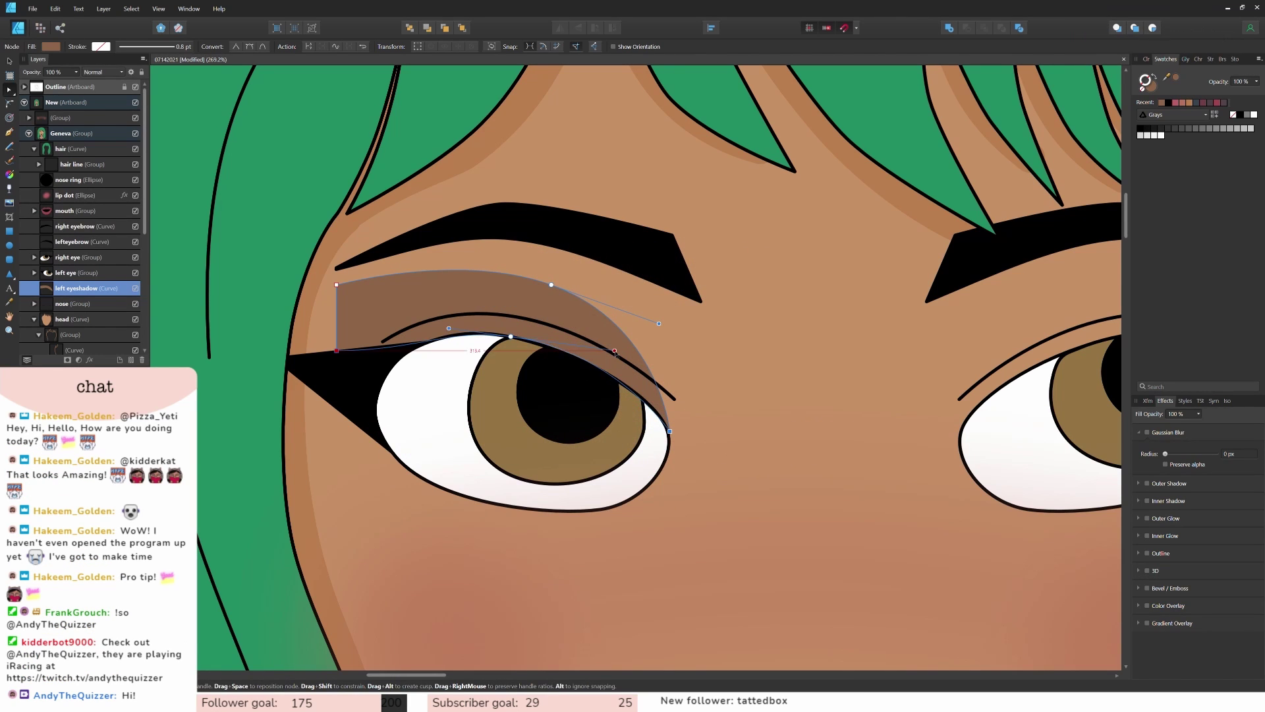
# Step: Fit the left eyeshadow's lower edge to the eyelid line and extend its outer end to the edge of the face
pyautogui.scroll(3, 571, 389)
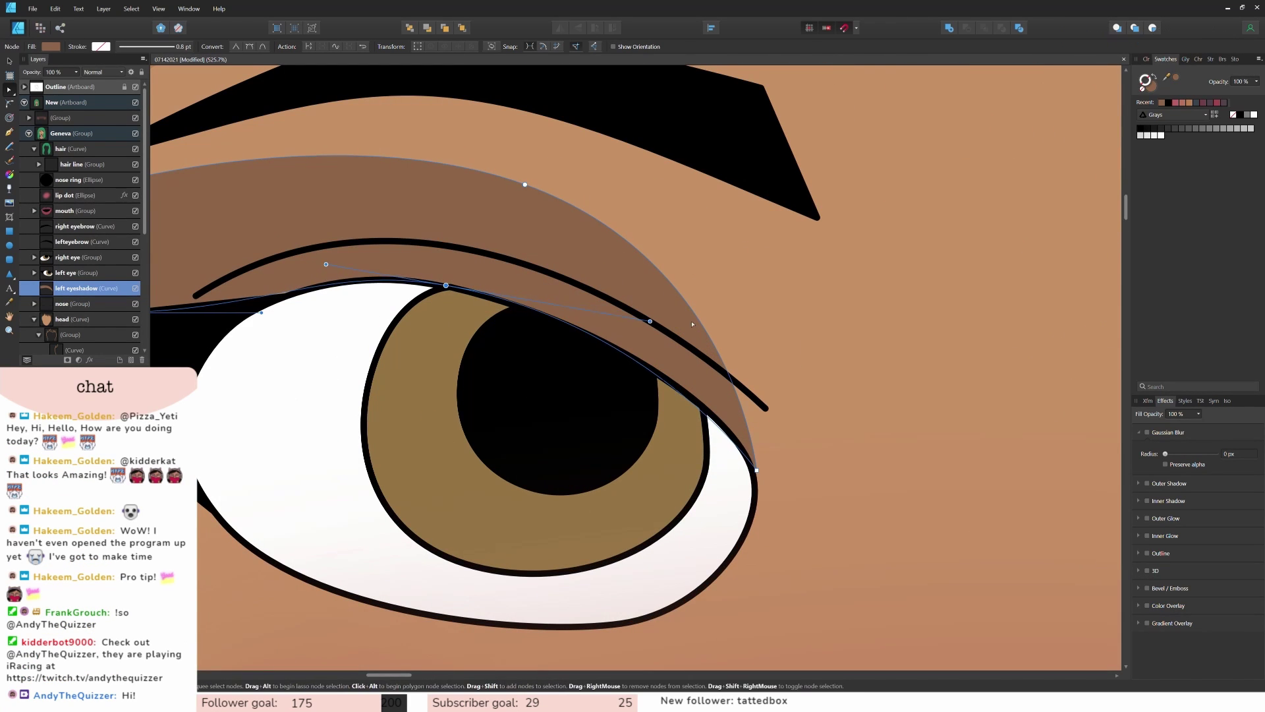
pyautogui.click(724, 319)
pyautogui.click(682, 317)
pyautogui.hscroll(-2, 682, 317)
pyautogui.click(239, 312)
pyautogui.moveTo(395, 313); pyautogui.dragTo(414, 318)
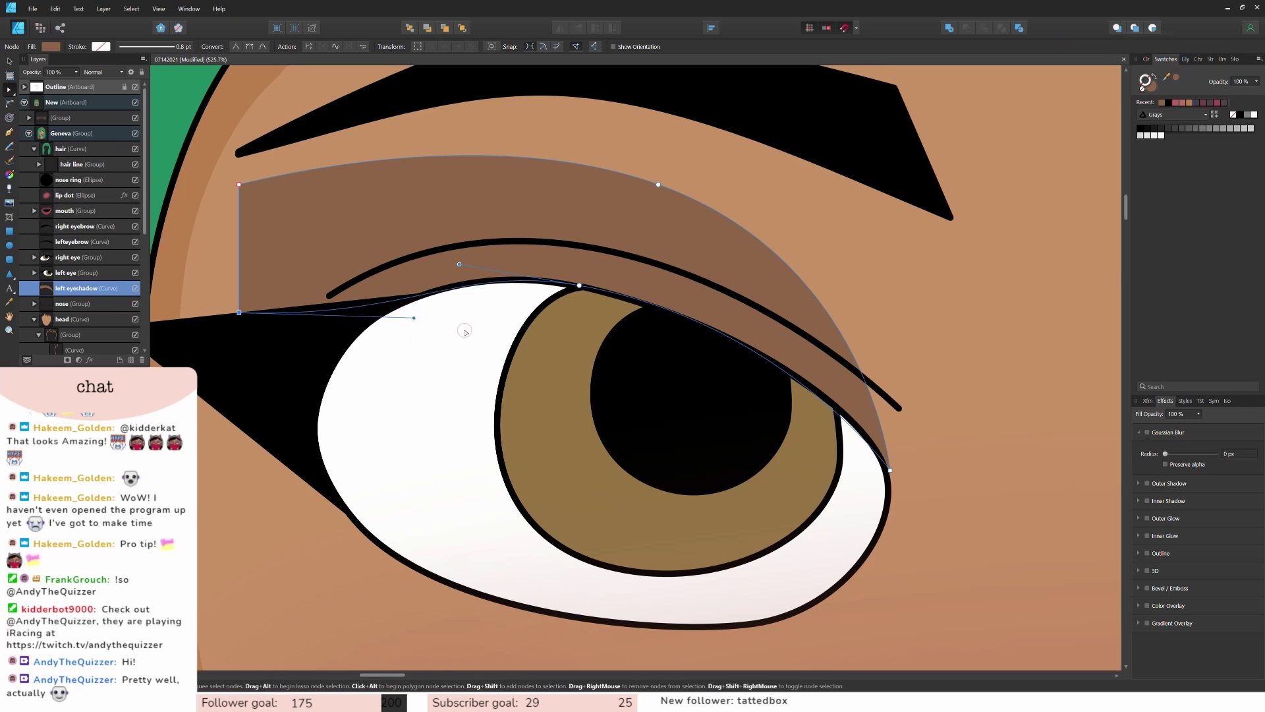
pyautogui.click(465, 332)
pyautogui.scroll(-8, 560, 410)
pyautogui.click(529, 387)
pyautogui.moveTo(506, 396); pyautogui.dragTo(494, 395)
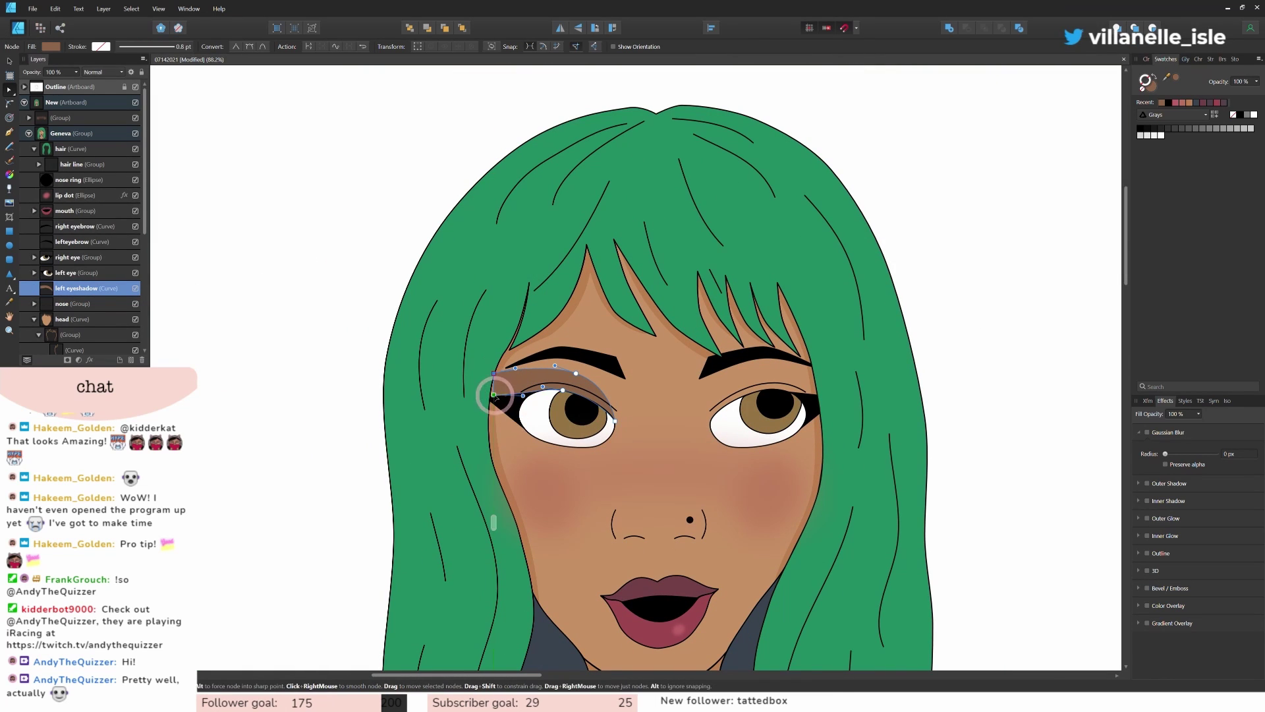
# Step: Duplicate the left eyeshadow, flip the copy horizontally and place it above the opposite eye
pyautogui.click(70, 271)
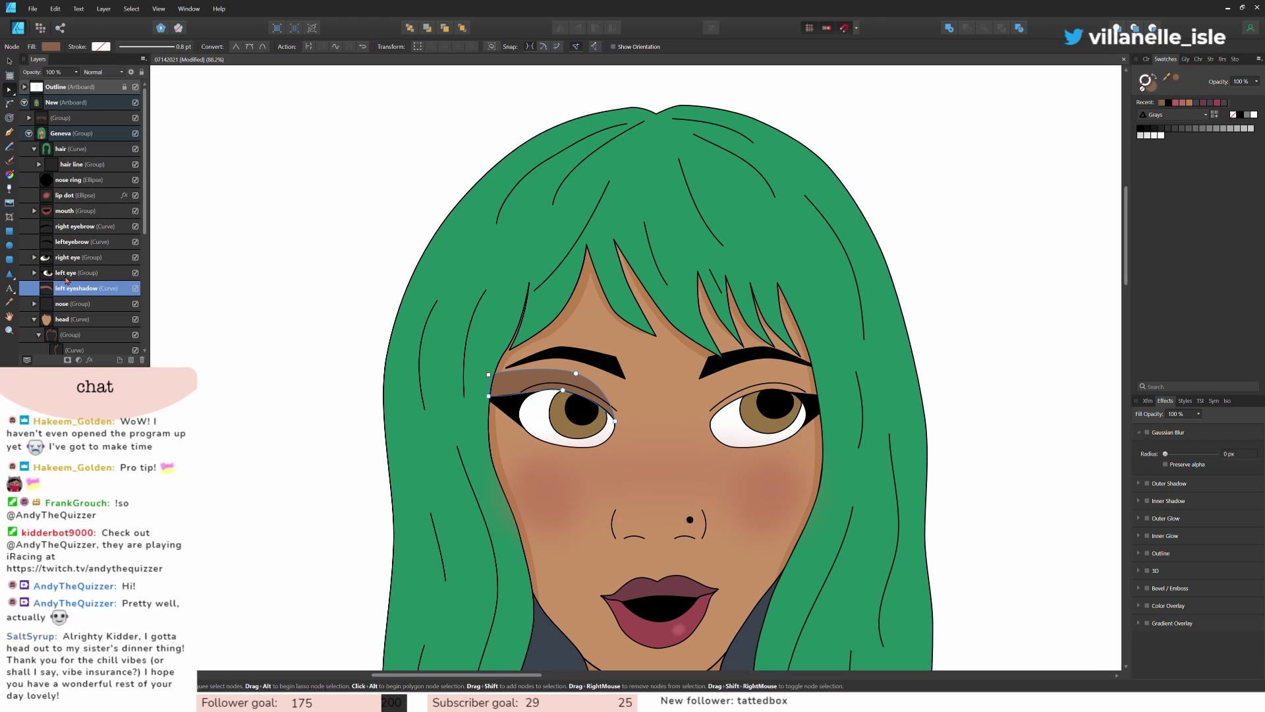
pyautogui.hotkey('ctrl', 'j')
pyautogui.press('v')
pyautogui.click(560, 28)
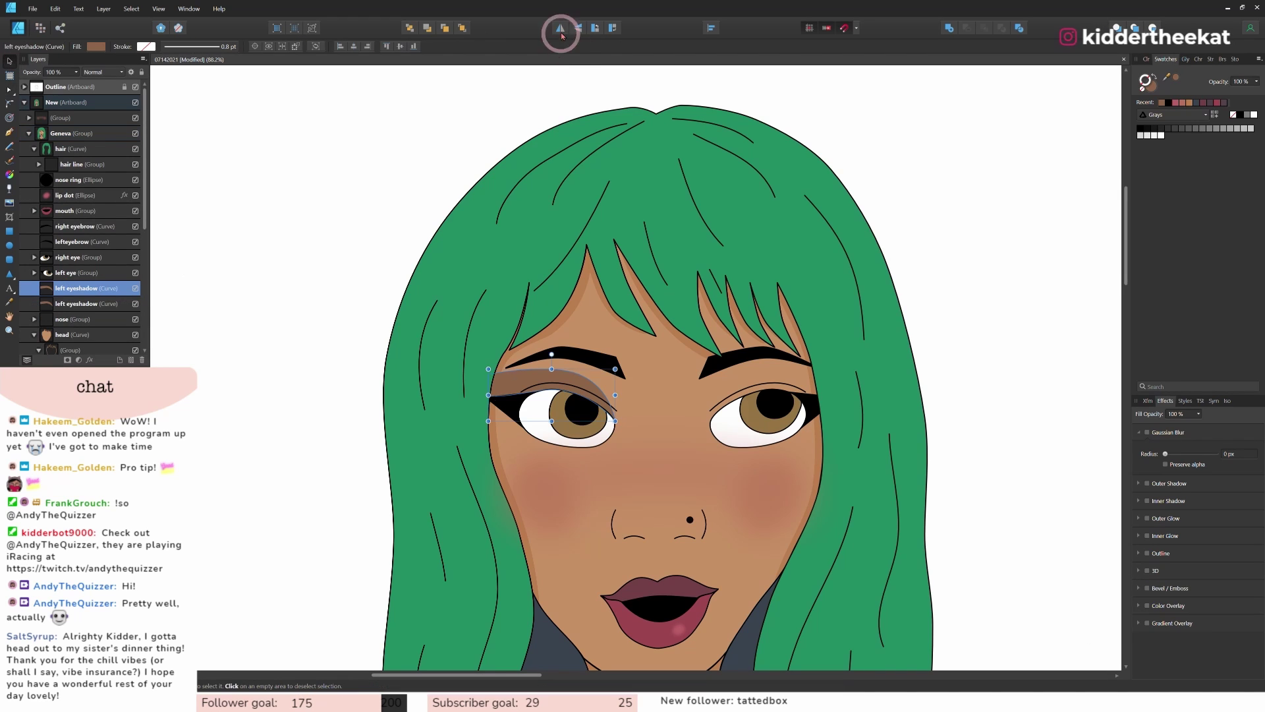
pyautogui.moveTo(554, 379); pyautogui.dragTo(775, 379)
# Step: Rename the flipped eyeshadow copy as "right eyeshadow"
pyautogui.doubleClick(79, 288)
pyautogui.press('Home')
pyautogui.press('Delete')
pyautogui.press('Delete')
pyautogui.press('Delete')
pyautogui.write('righ')
pyautogui.press('Return')
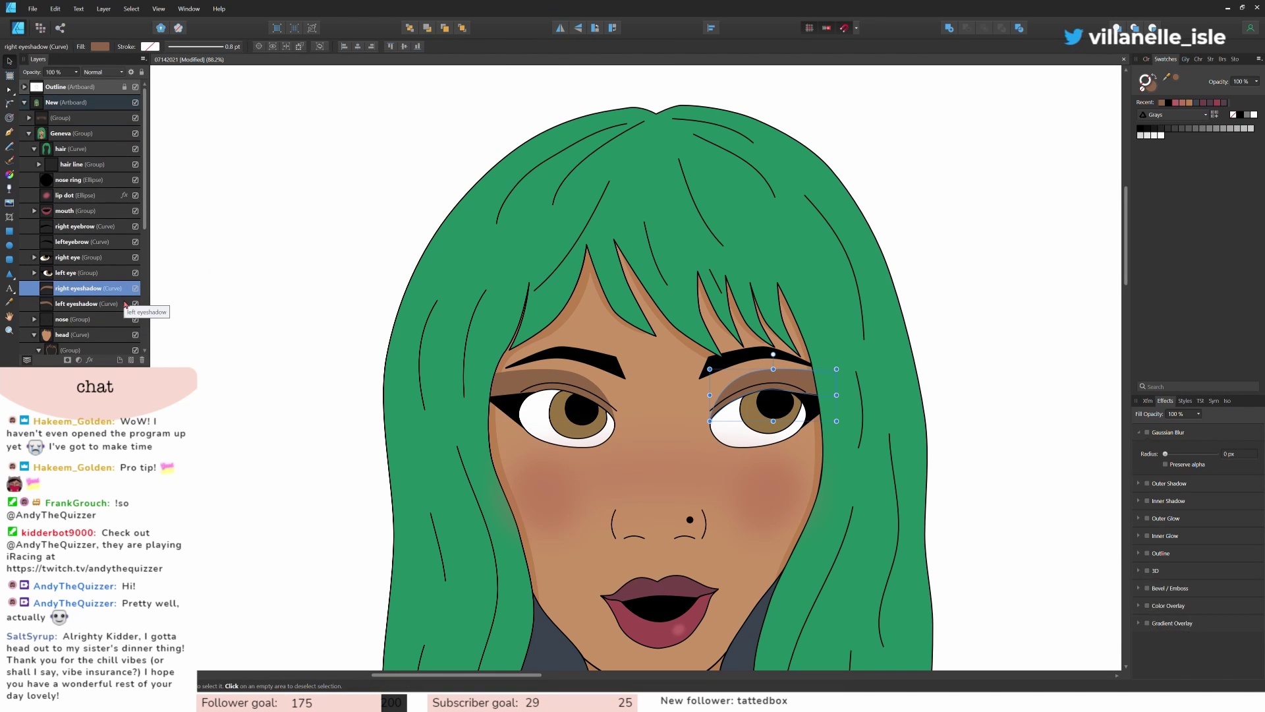
# Step: Lower the opacity of both eyebrow curves to 75%
pyautogui.click(987, 360)
pyautogui.scroll(-5, 987, 361)
pyautogui.hscroll(4, 987, 361)
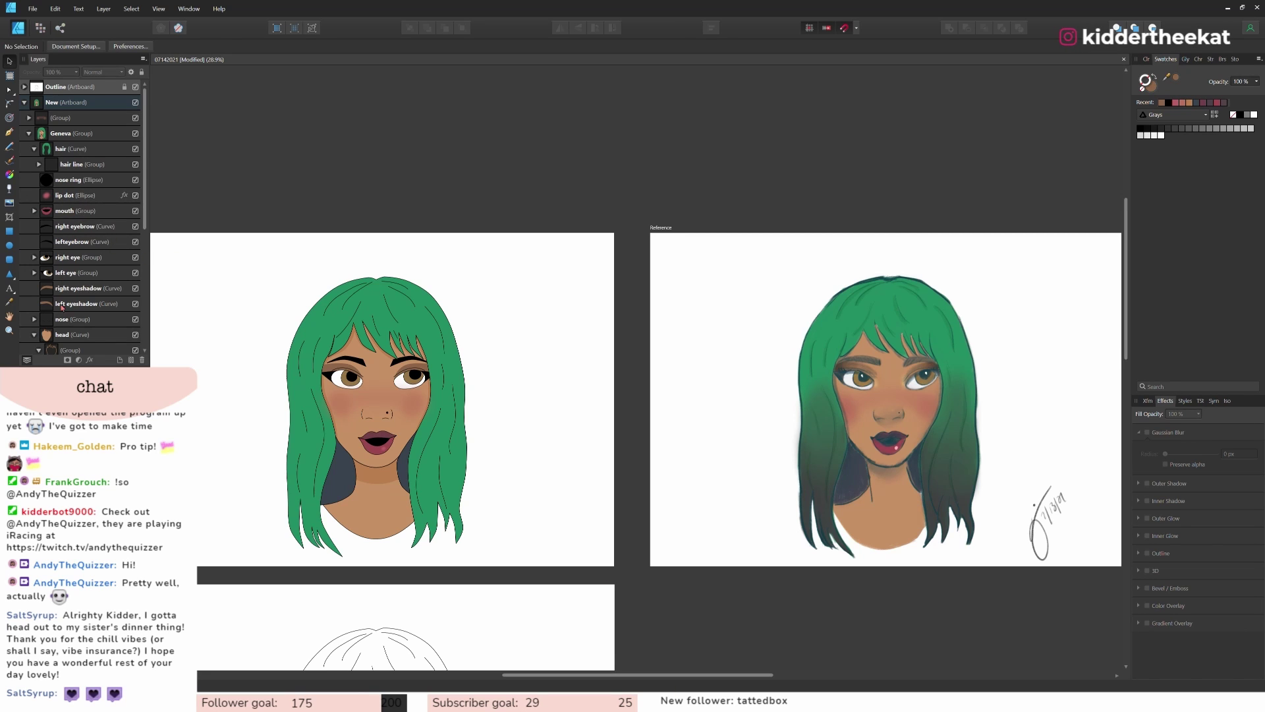
pyautogui.click(73, 241)
pyautogui.keyDown('shift'); pyautogui.click(72, 226); pyautogui.keyUp('shift')
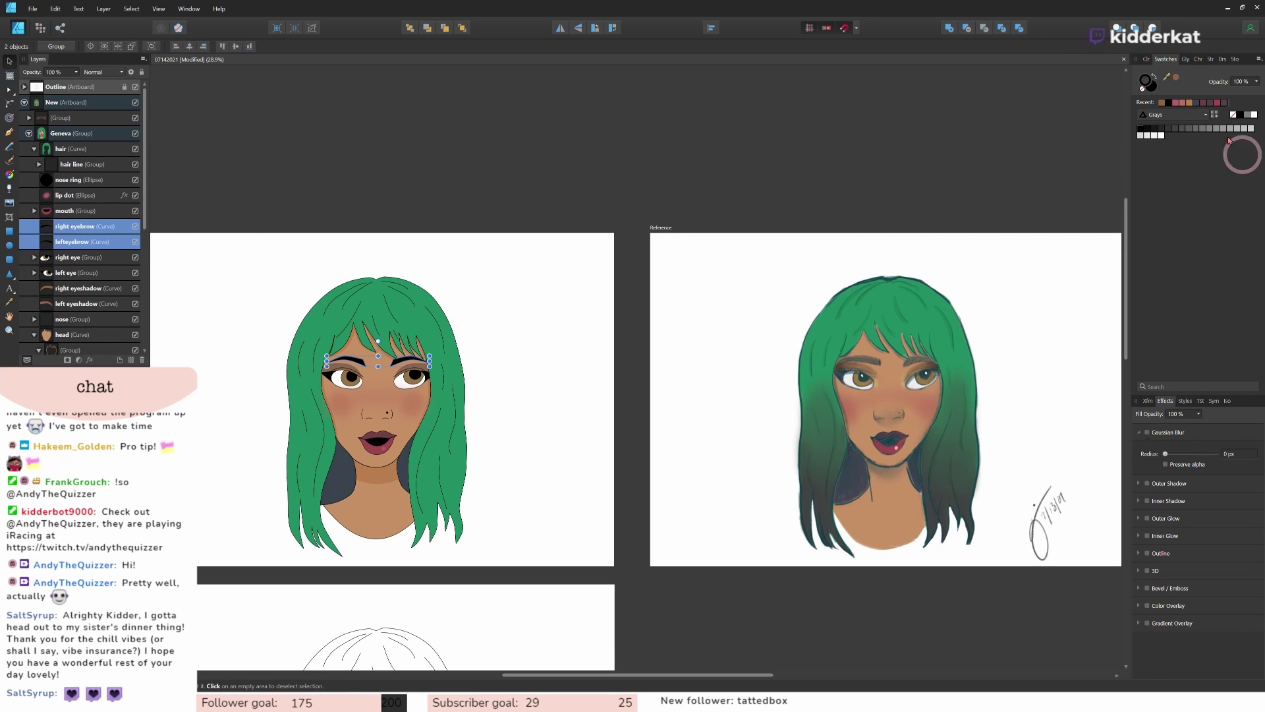
pyautogui.click(77, 72)
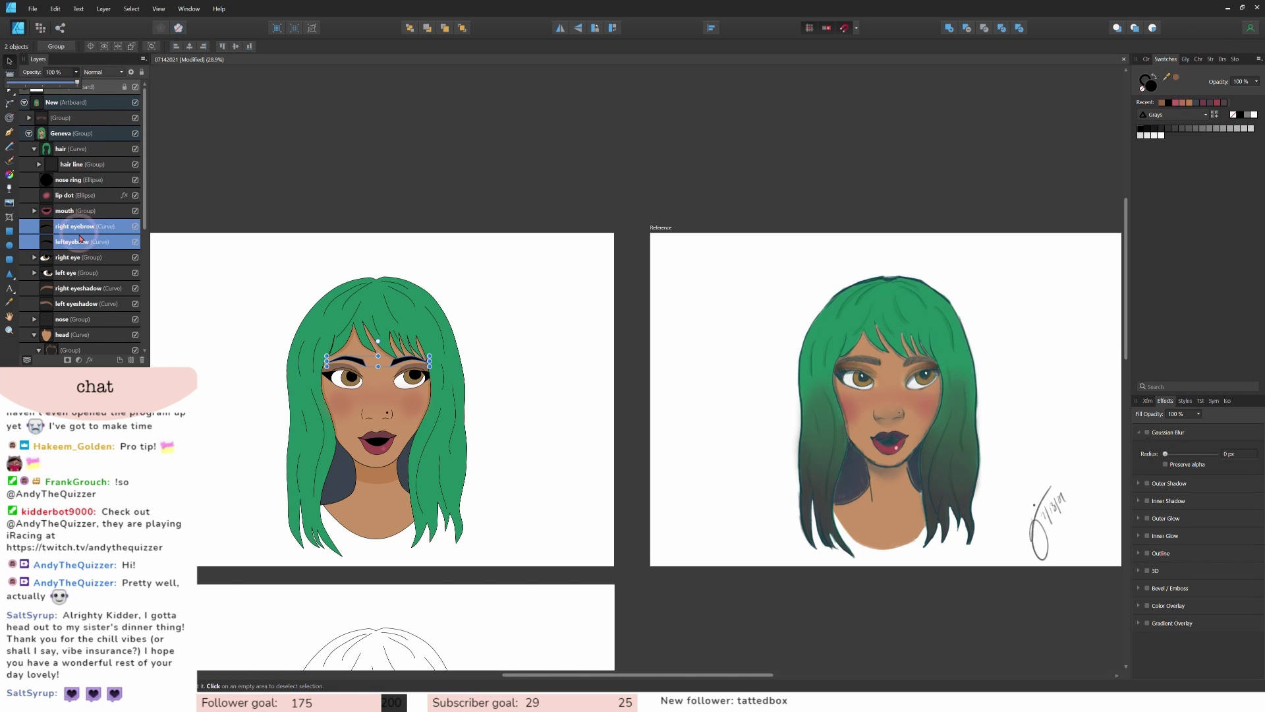
pyautogui.click(1143, 82)
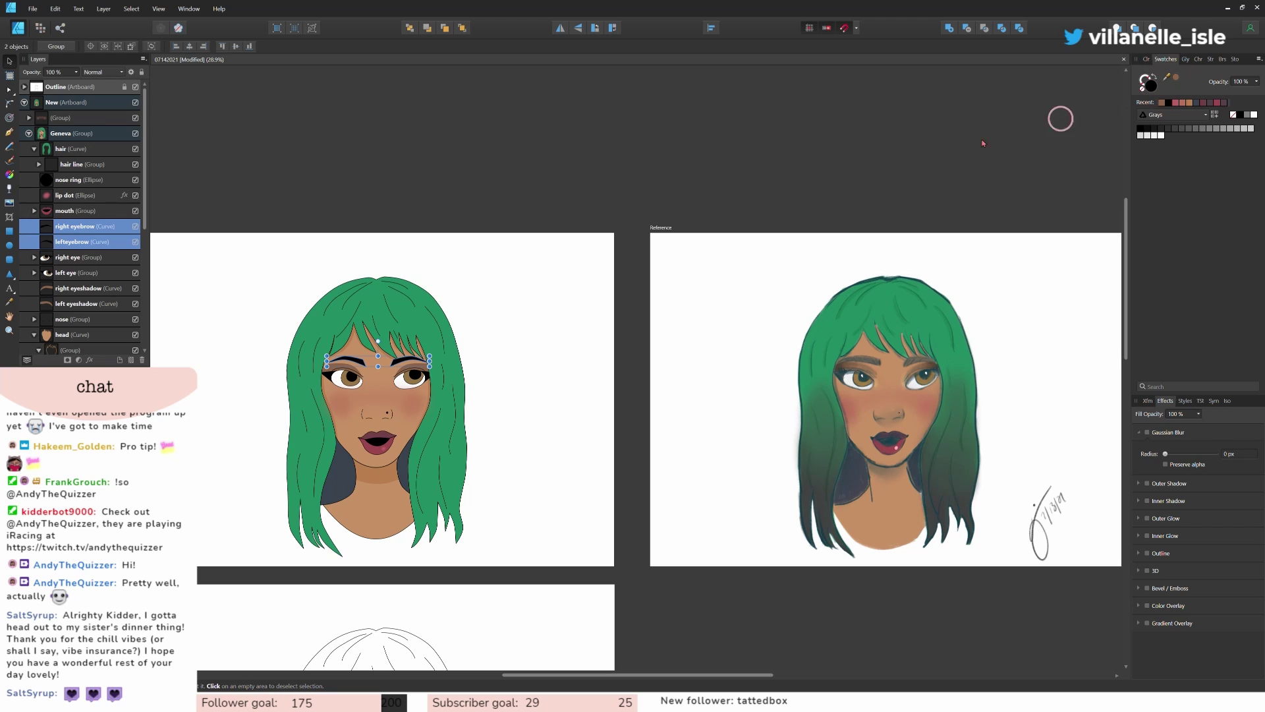
pyautogui.click(76, 72)
pyautogui.click(74, 83)
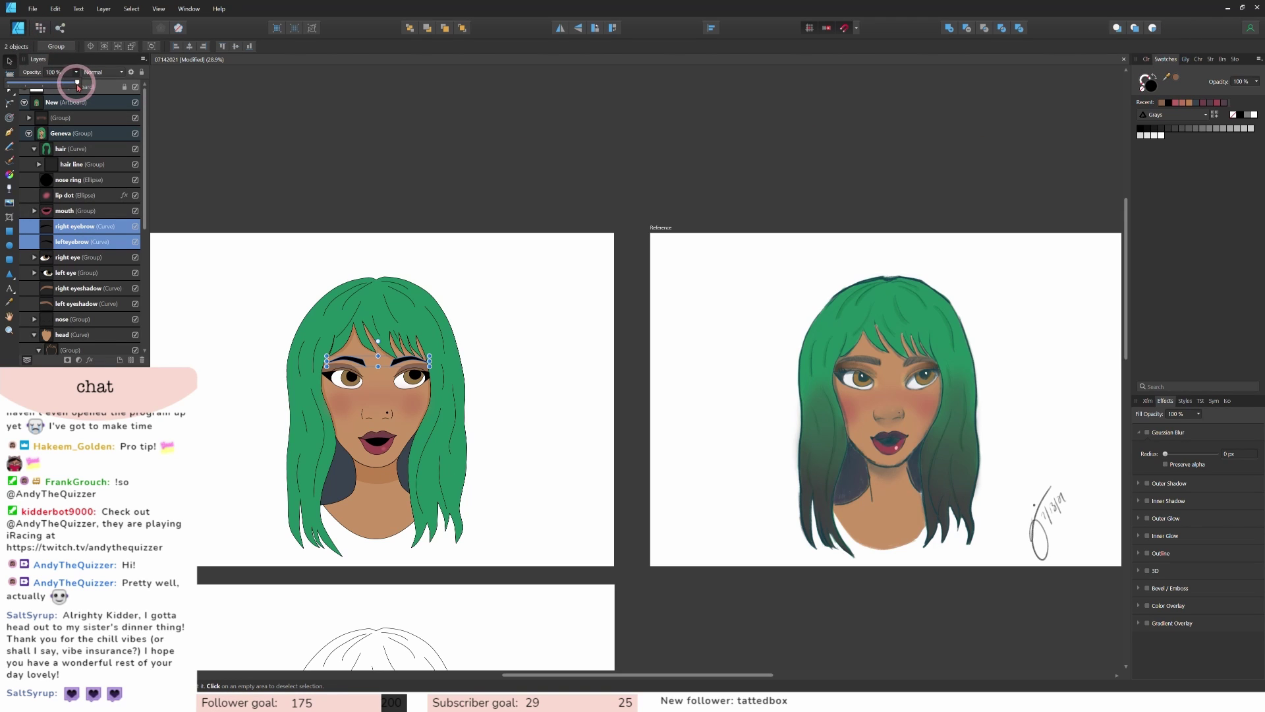
pyautogui.moveTo(74, 86); pyautogui.dragTo(62, 86)
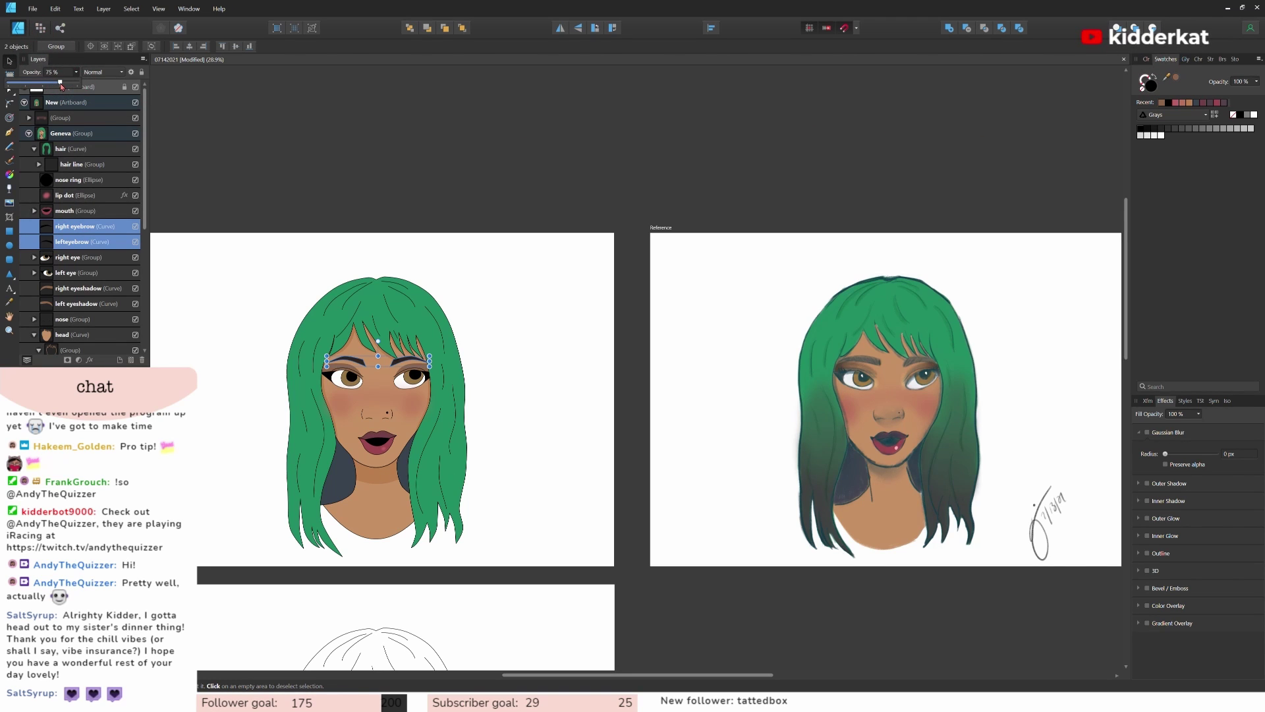
pyautogui.click(542, 201)
pyautogui.click(594, 340)
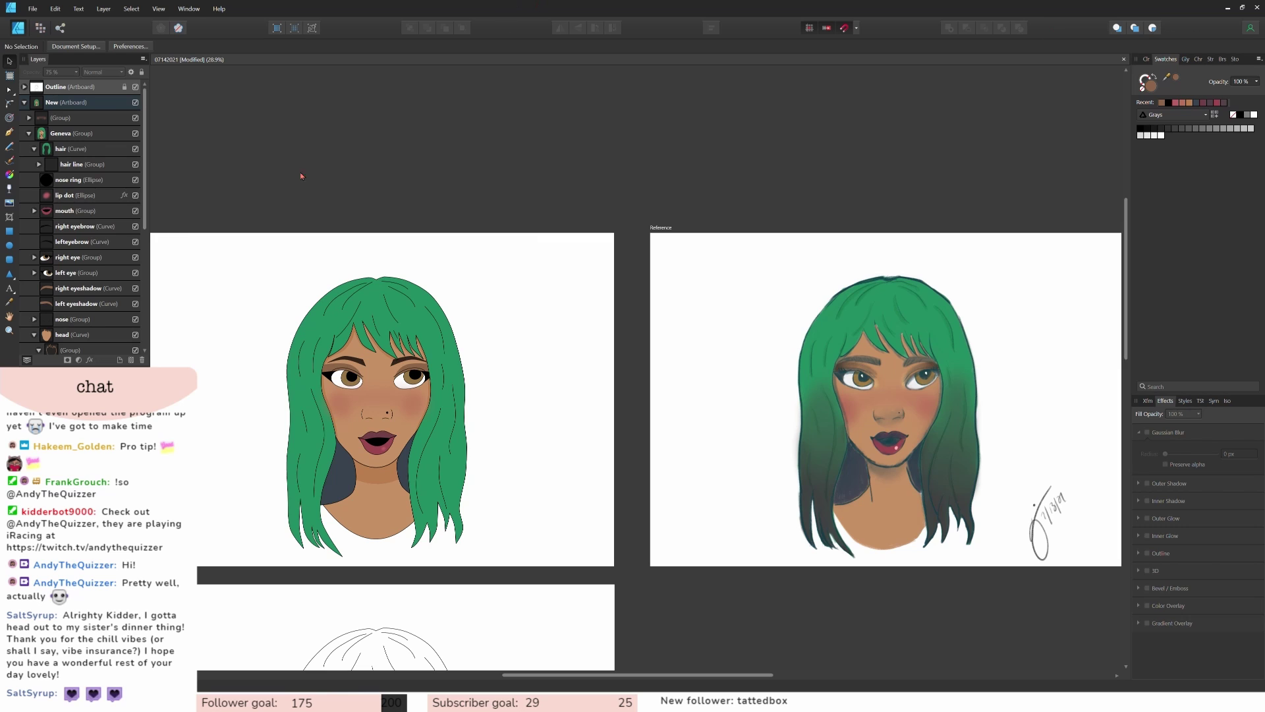
# Step: Rename the New artboard as "New (outline with color)" and place a duplicate of it directly below the Reference artboard
pyautogui.scroll(-2, 469, 325)
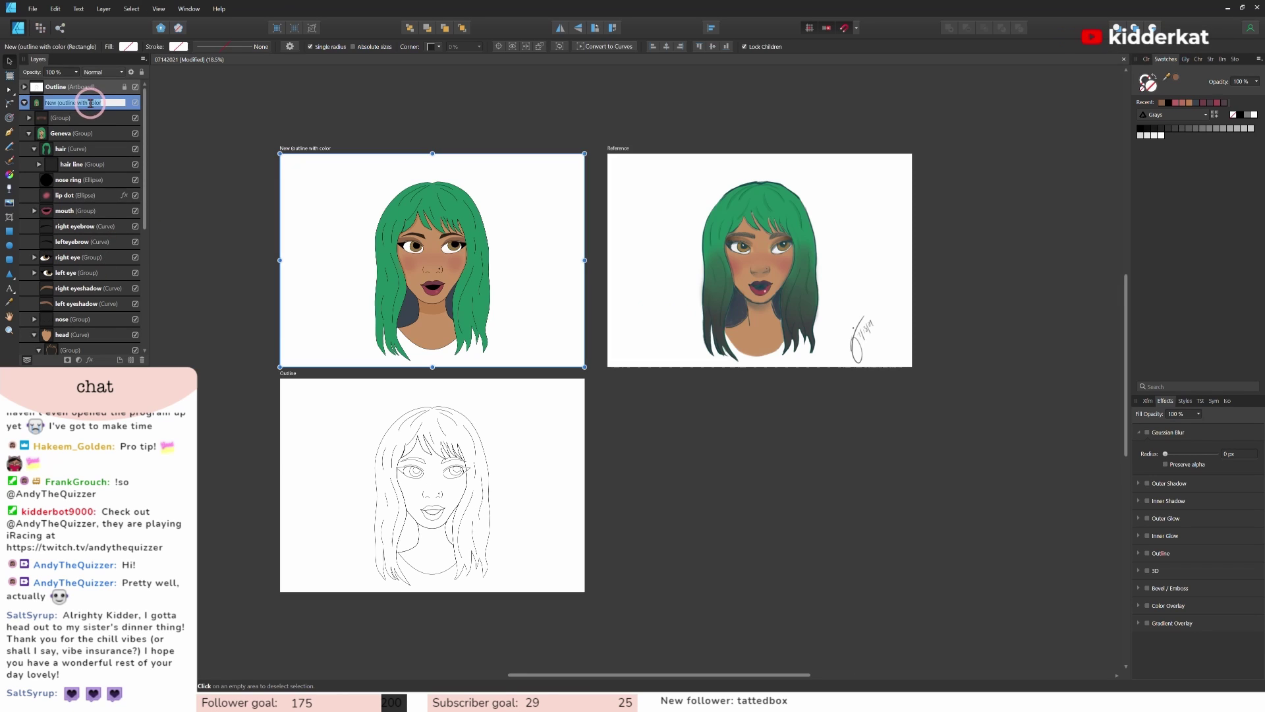
pyautogui.doubleClick(90, 104)
pyautogui.press('End')
pyautogui.write(')')
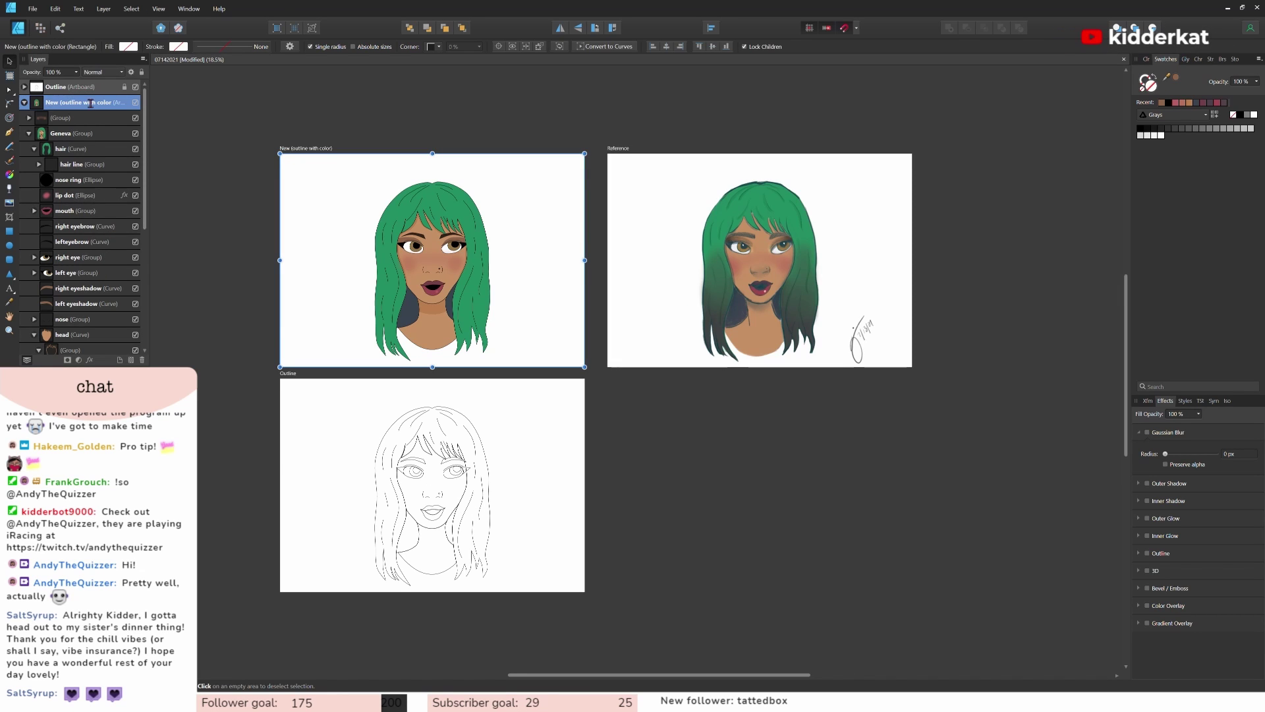
pyautogui.press('Return')
pyautogui.hotkey('ctrl', 'j')
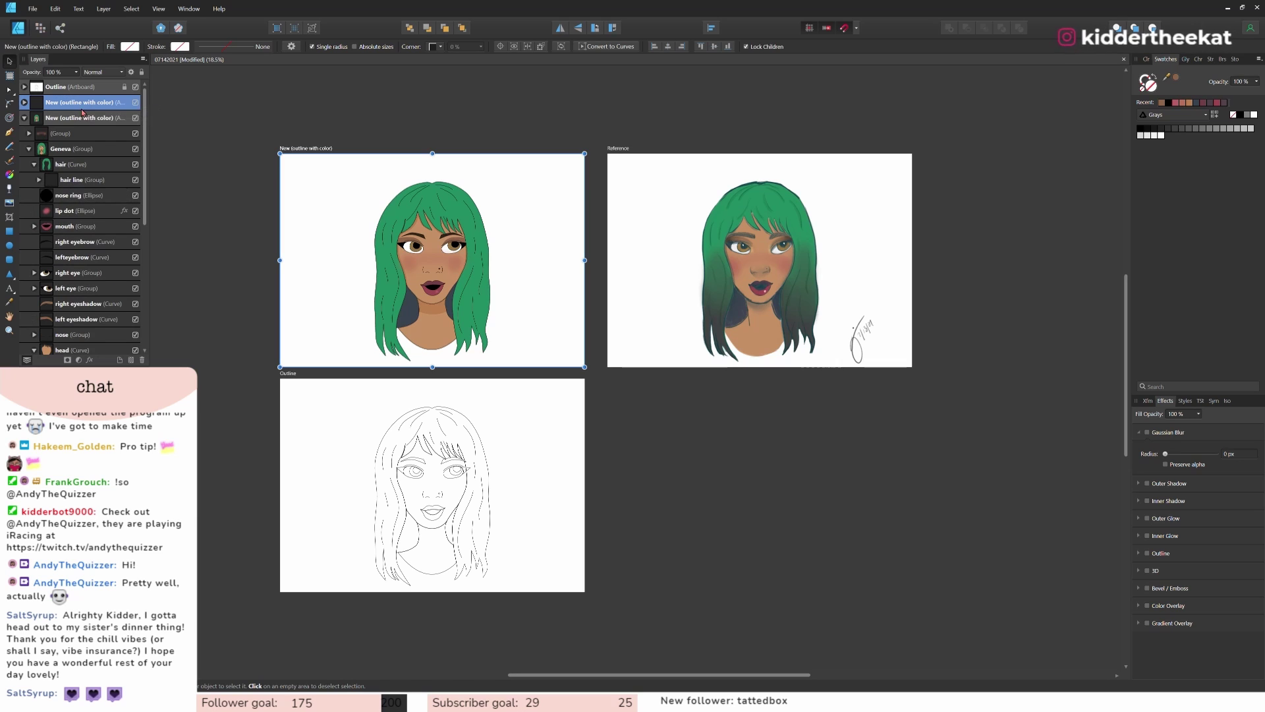
pyautogui.moveTo(512, 294); pyautogui.dragTo(842, 525)
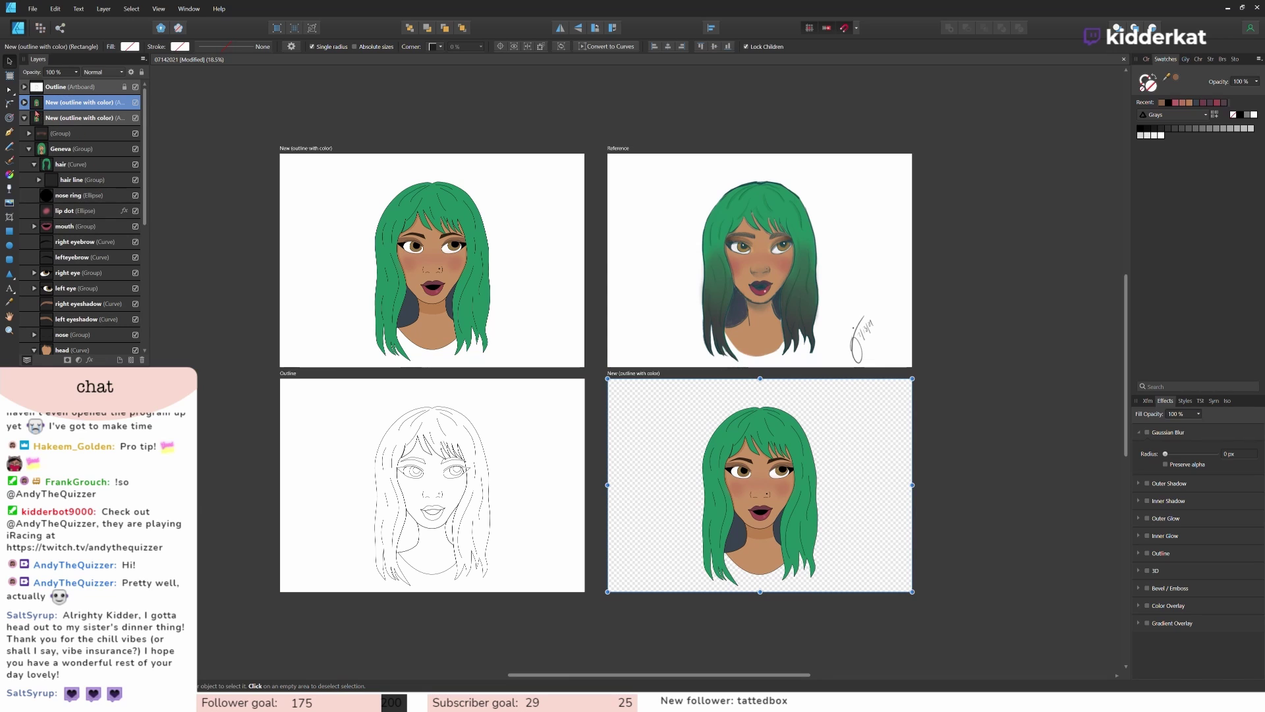
# Step: Copy the white Background layer into the duplicated artboard and put it beneath all of that artboard's groups
pyautogui.scroll(-1, 80, 238)
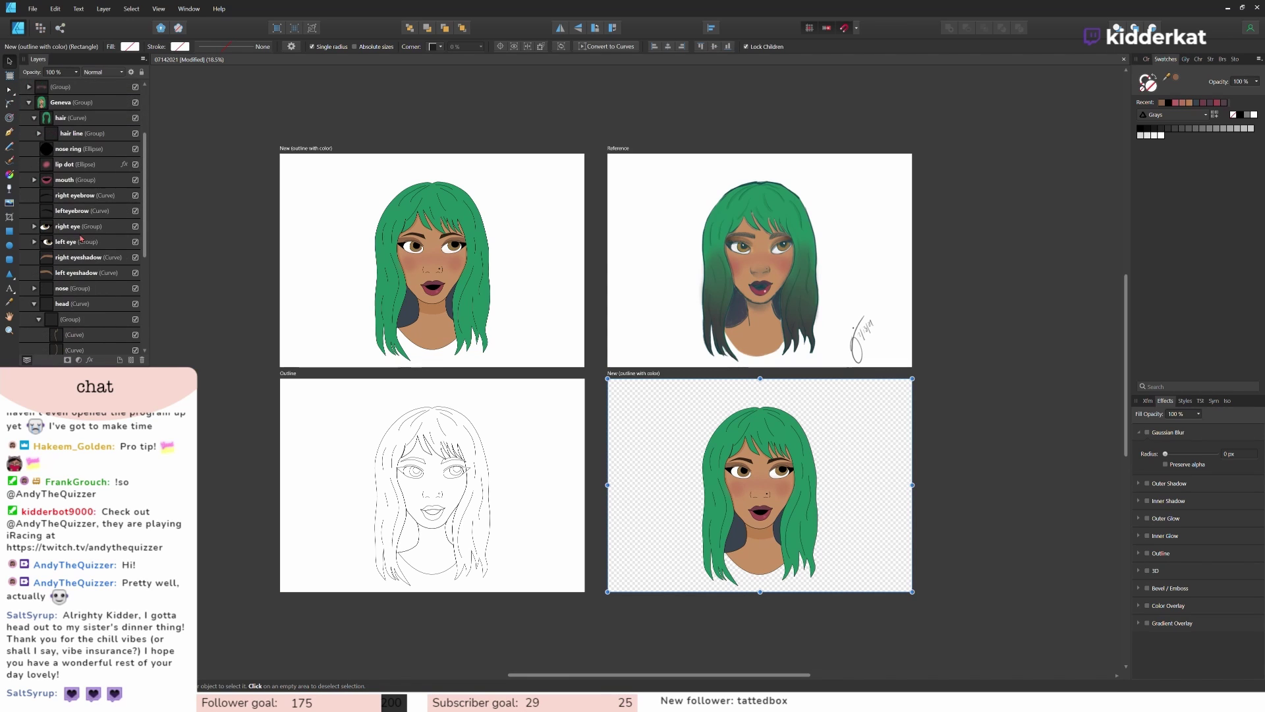
pyautogui.scroll(-4, 81, 263)
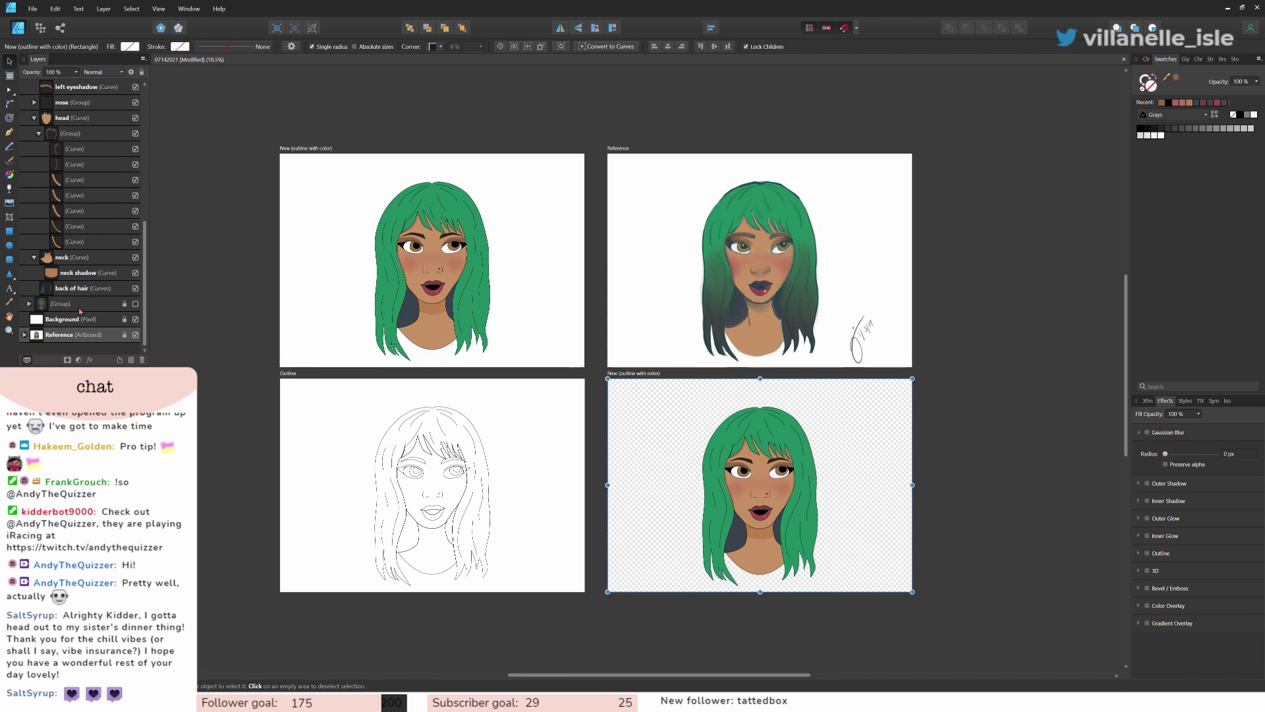
pyautogui.click(78, 321)
pyautogui.scroll(10, 63, 112)
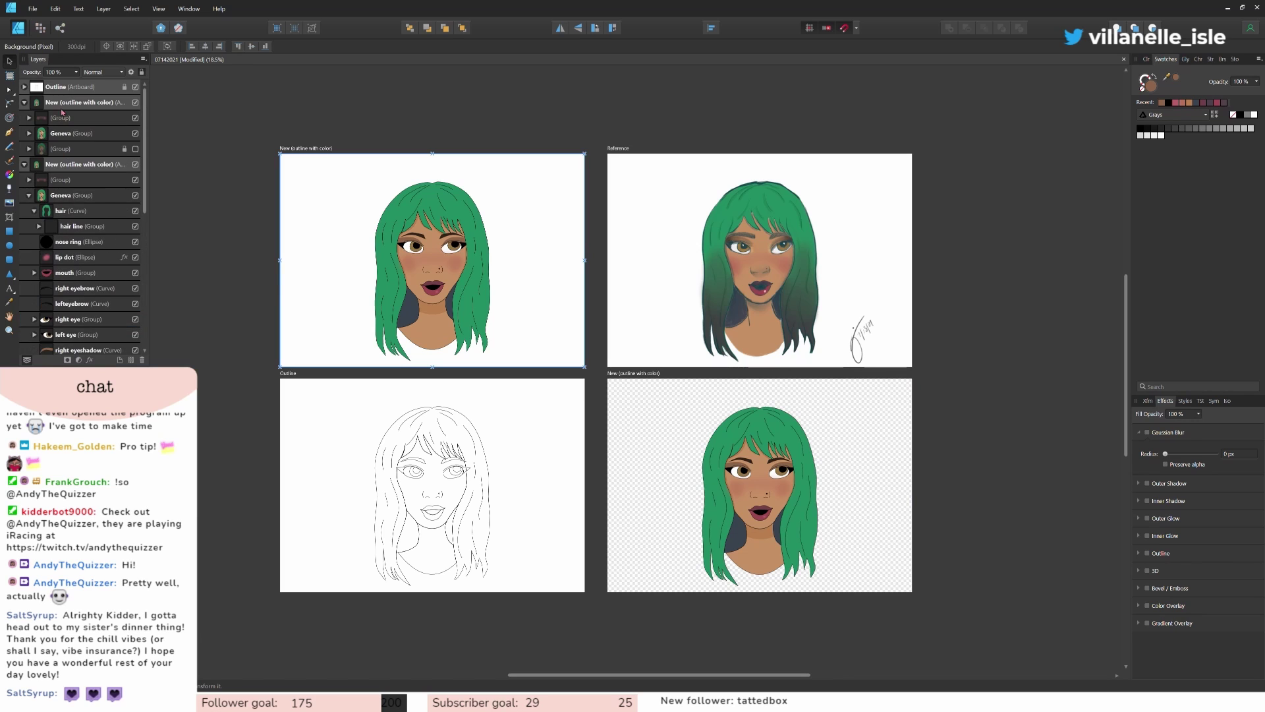
pyautogui.click(64, 99)
pyautogui.hotkey('ctrl', 'v')
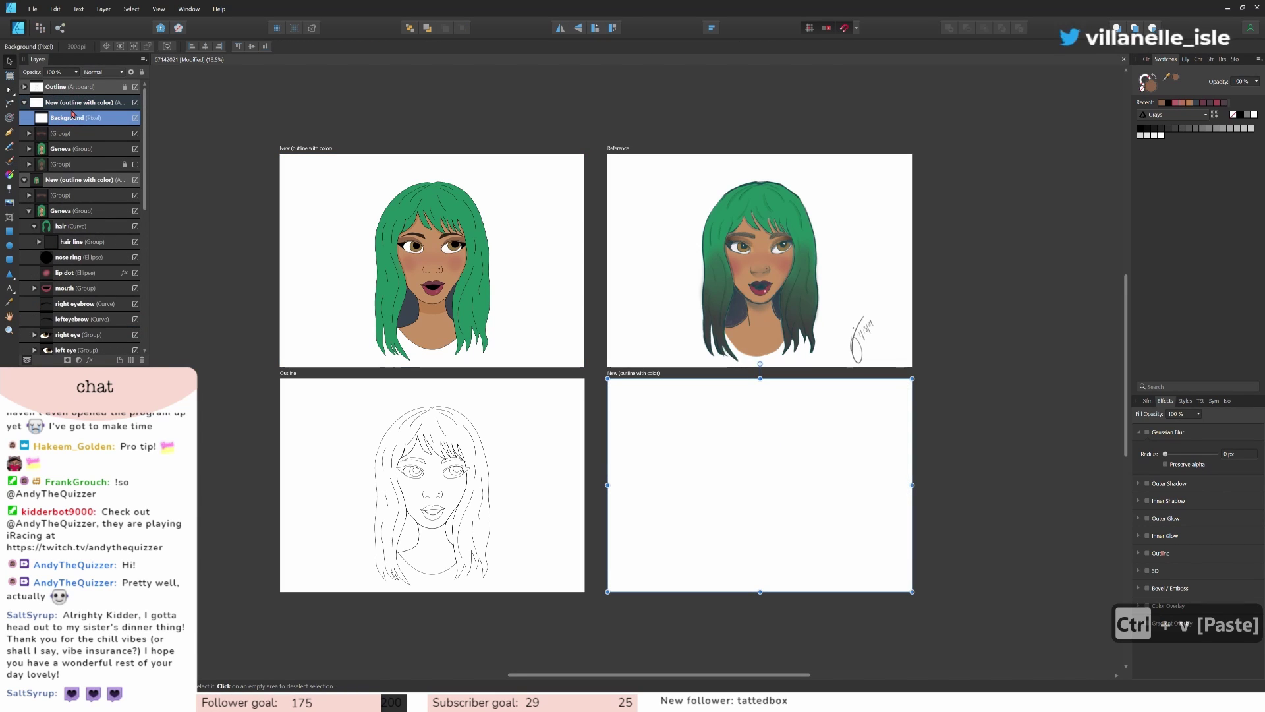
pyautogui.moveTo(52, 130); pyautogui.dragTo(46, 159)
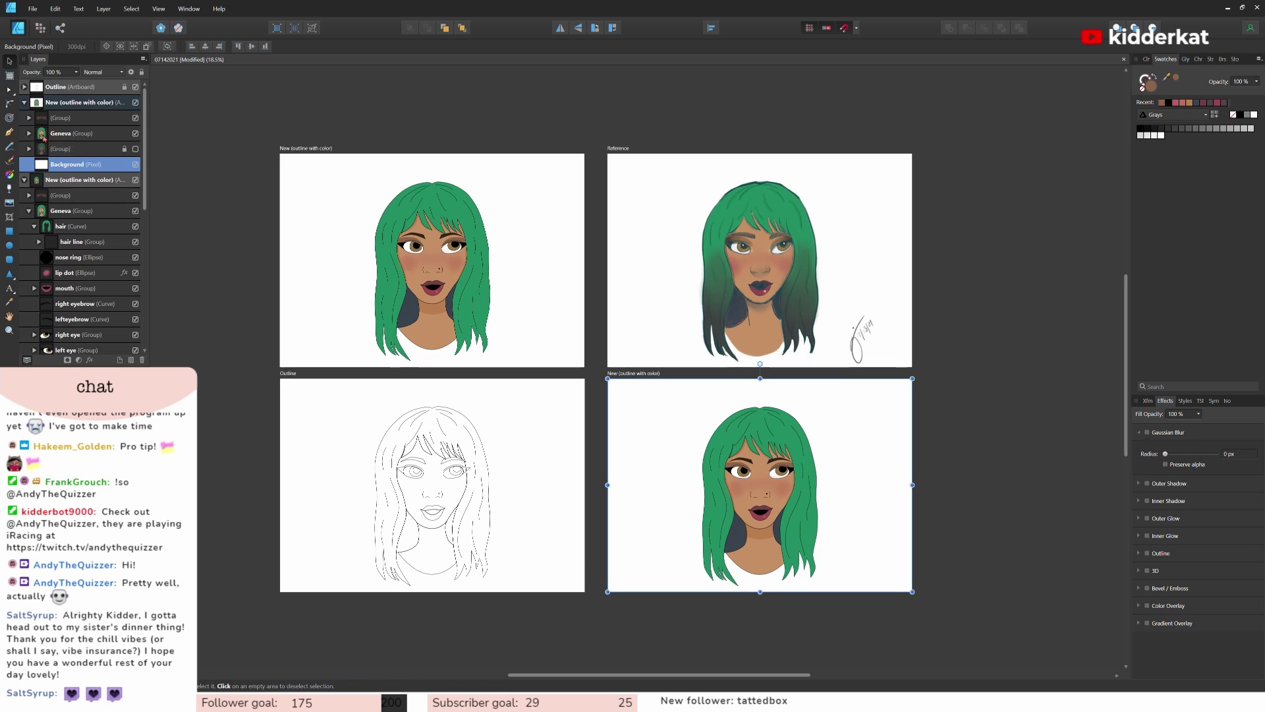
# Step: Rename the duplicated artboard below the Reference artboard as "Color, no stroke"
pyautogui.click(29, 133)
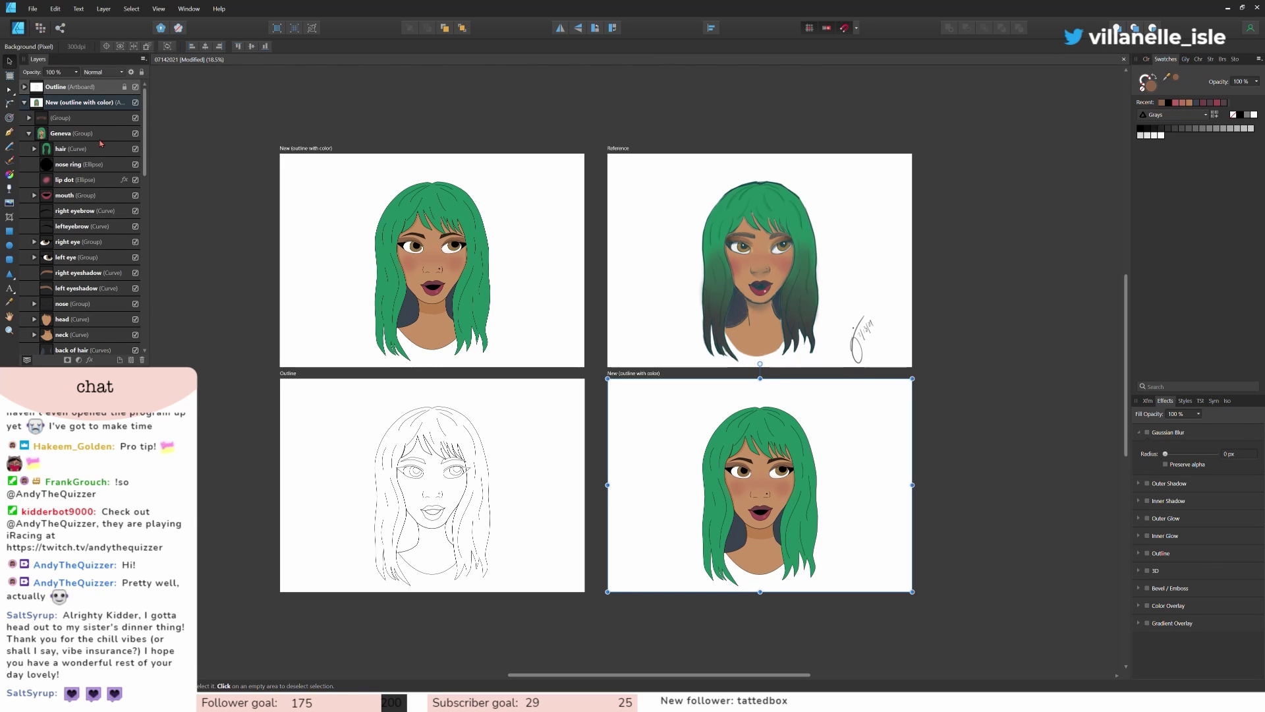
pyautogui.scroll(2, 792, 479)
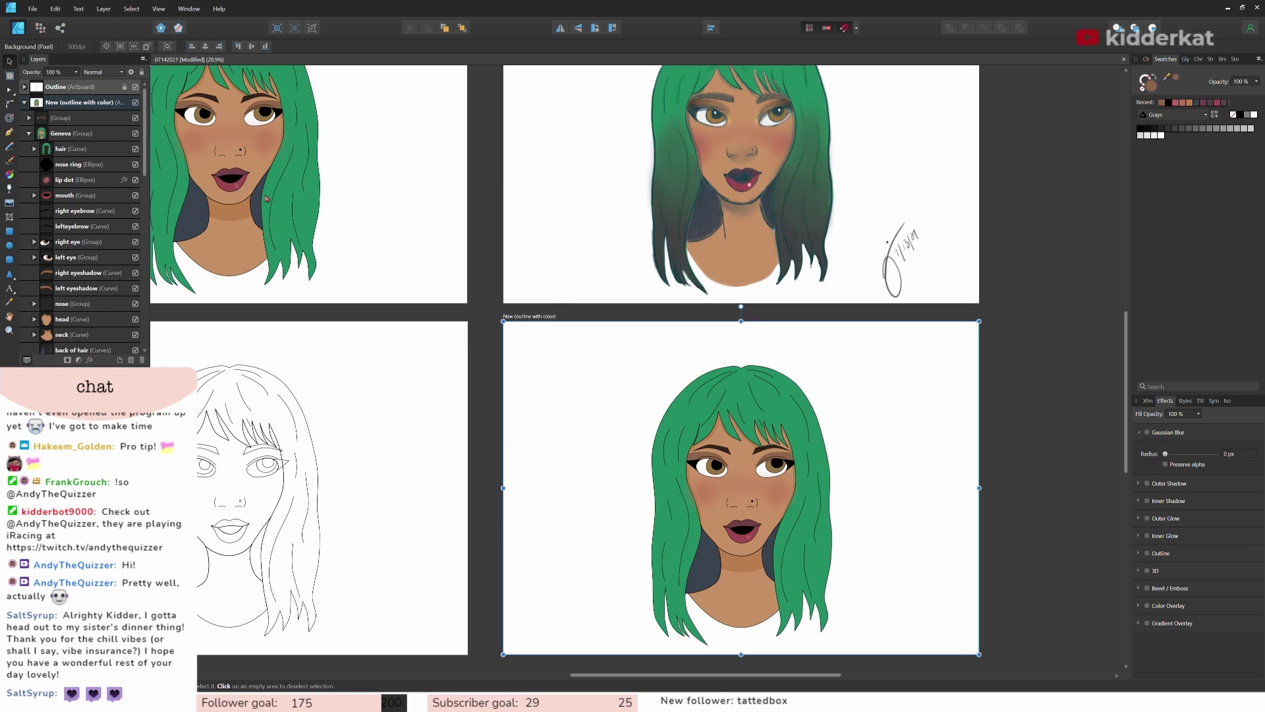
pyautogui.doubleClick(85, 102)
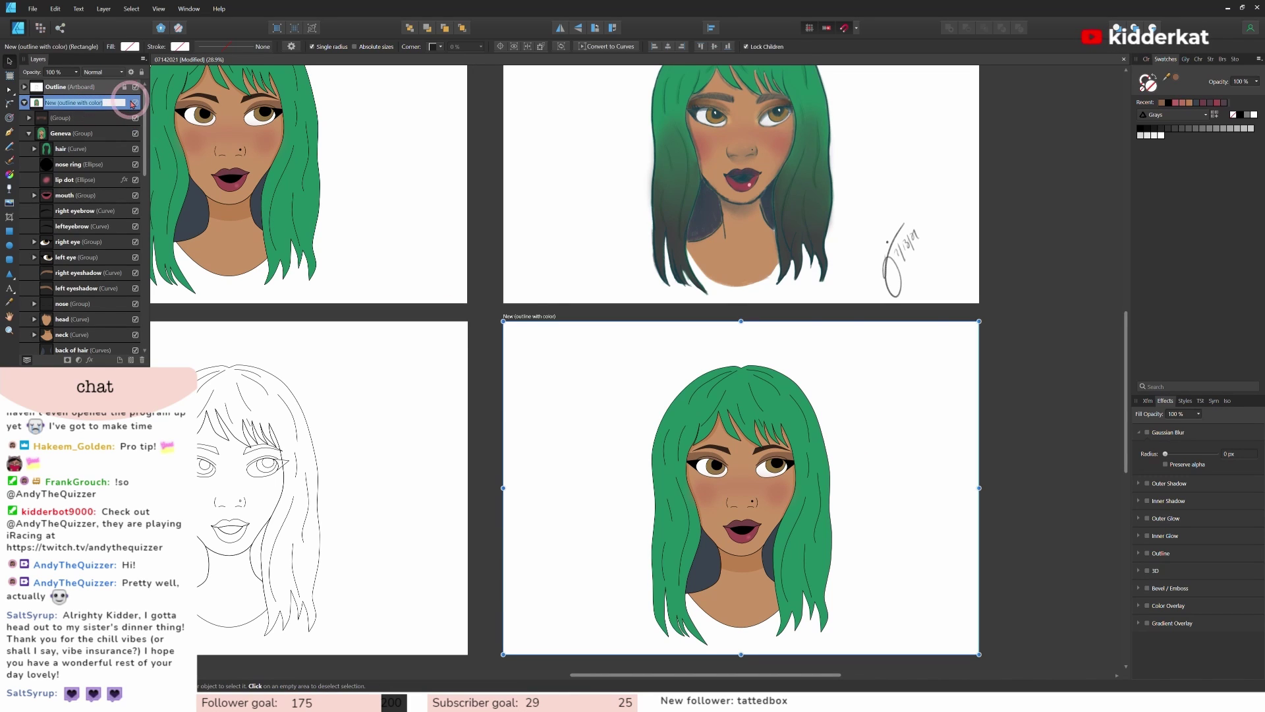
pyautogui.write('Color, no')
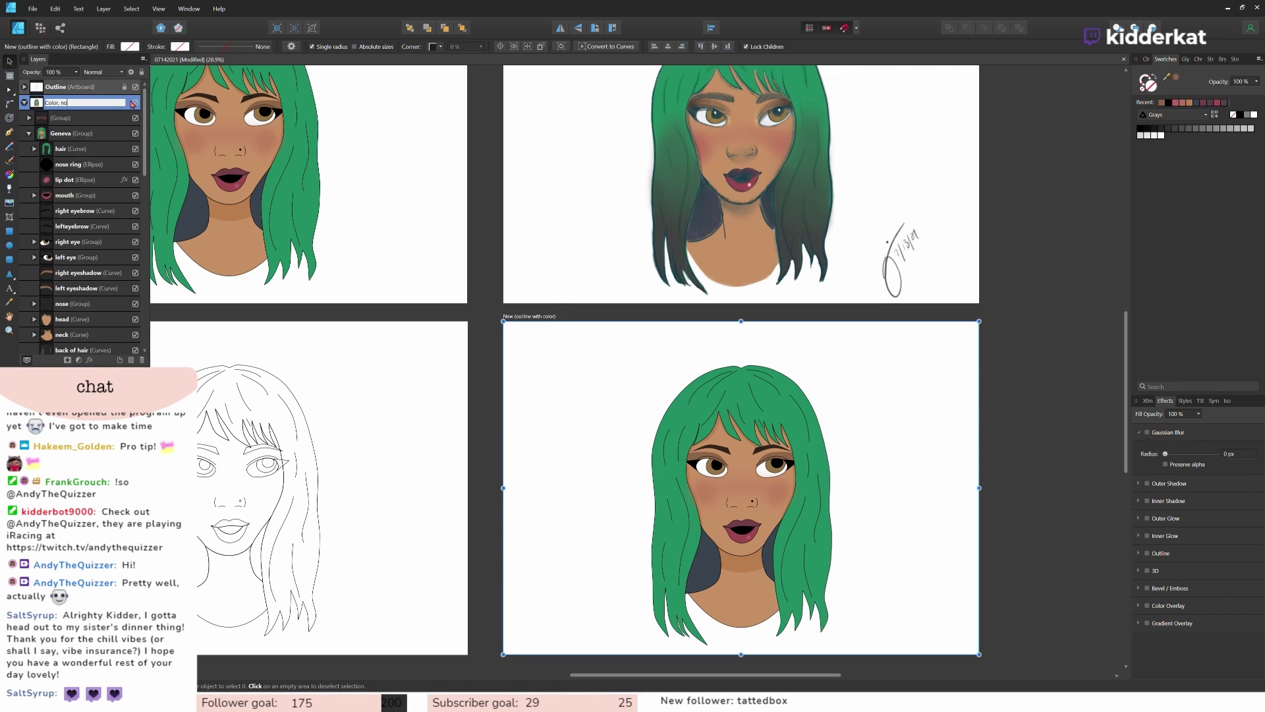
pyautogui.write('stroke')
pyautogui.press('Return')
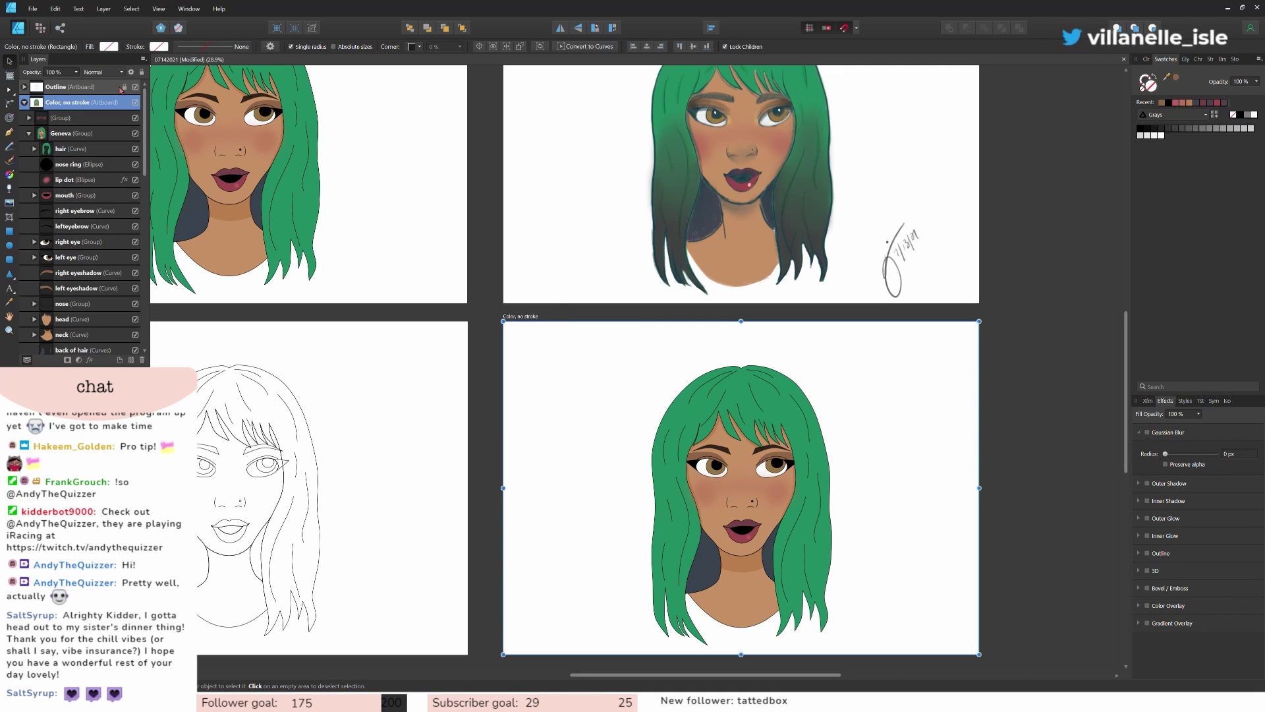
# Step: Remove the stroke from the hair, mouth, eyebrows, eyes, eyeshadows, head, neck and back of hair in the Color, no stroke artboard
pyautogui.click(73, 150)
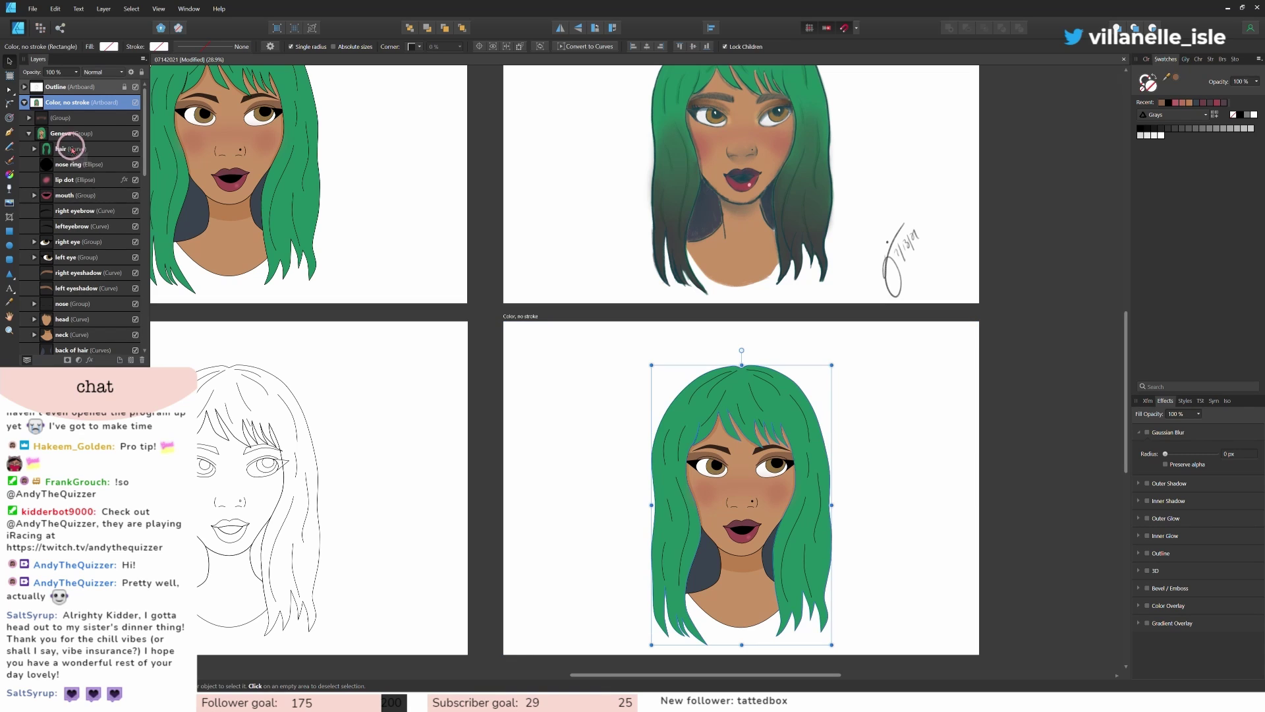
pyautogui.keyDown('ctrl'); pyautogui.click(68, 196); pyautogui.keyUp('ctrl')
pyautogui.keyDown('shift'); pyautogui.click(73, 227); pyautogui.keyUp('shift')
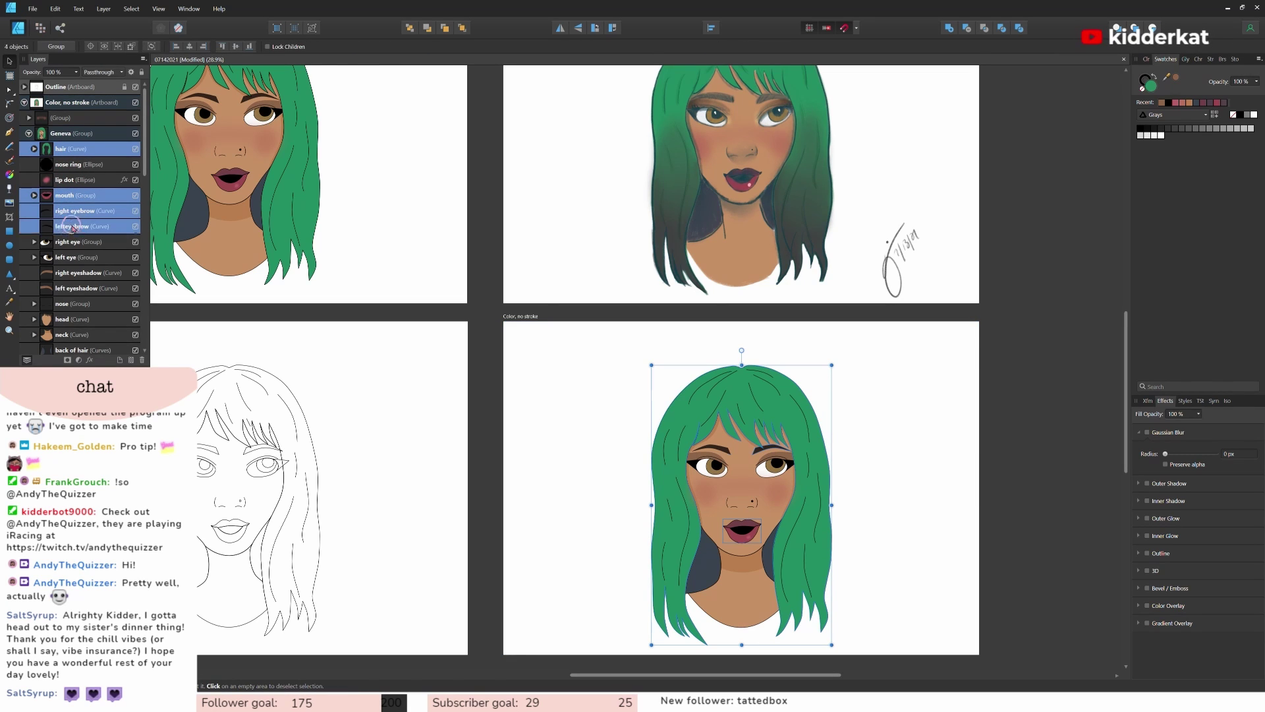
pyautogui.keyDown('shift'); pyautogui.click(69, 257); pyautogui.keyUp('shift')
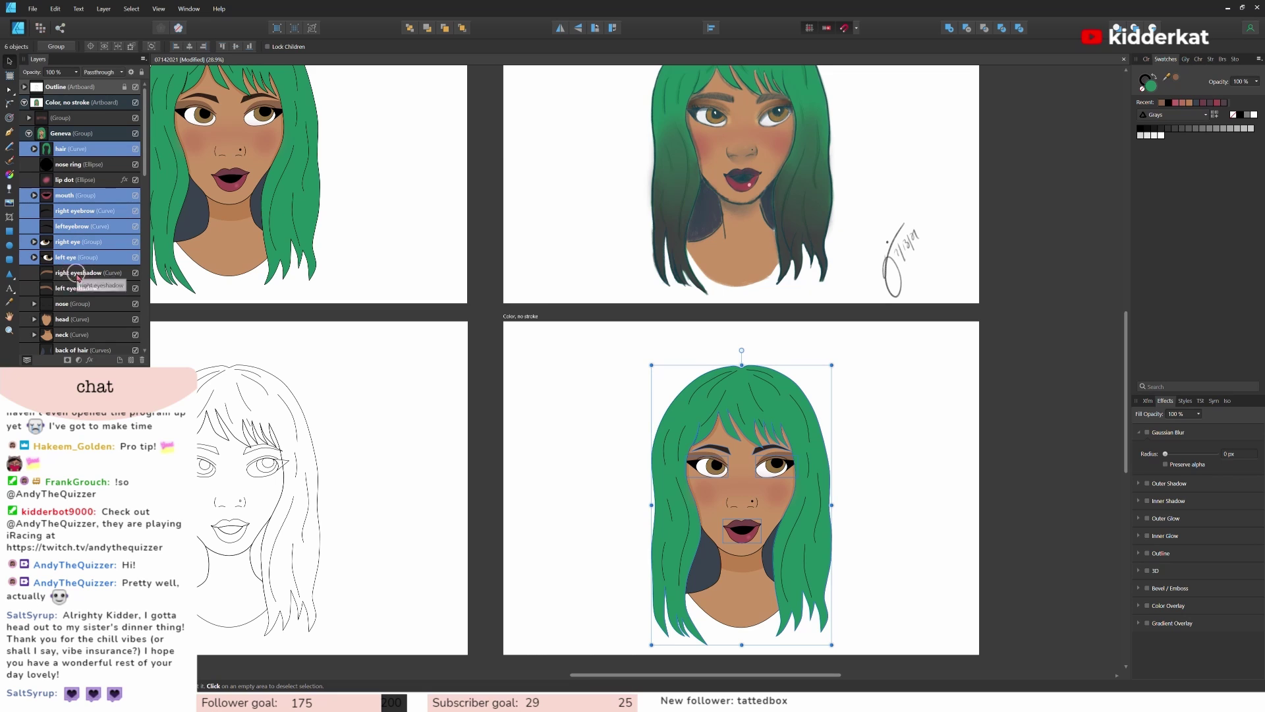
pyautogui.keyDown('shift'); pyautogui.click(73, 288); pyautogui.keyUp('shift')
pyautogui.scroll(-1, 76, 283)
pyautogui.keyDown('ctrl'); pyautogui.click(73, 274); pyautogui.keyUp('ctrl')
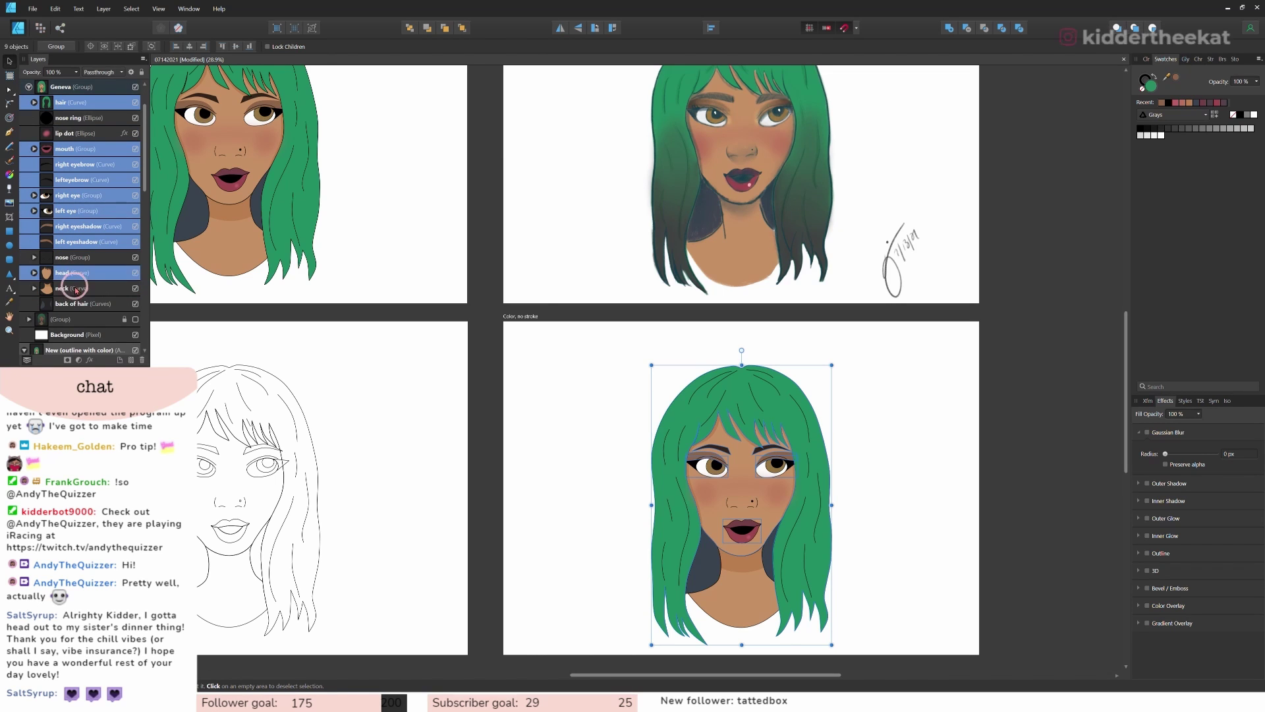
pyautogui.keyDown('ctrl'); pyautogui.click(76, 288); pyautogui.keyUp('ctrl')
pyautogui.keyDown('shift'); pyautogui.click(74, 303); pyautogui.keyUp('shift')
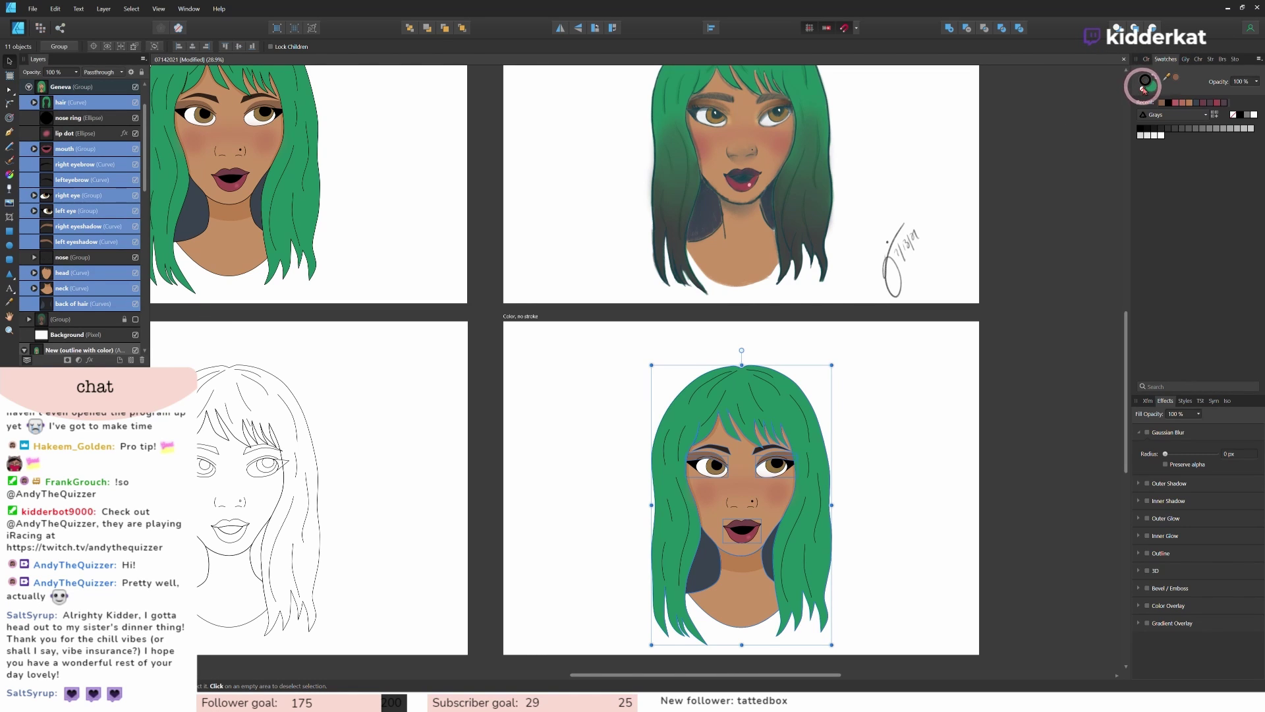
pyautogui.click(1013, 353)
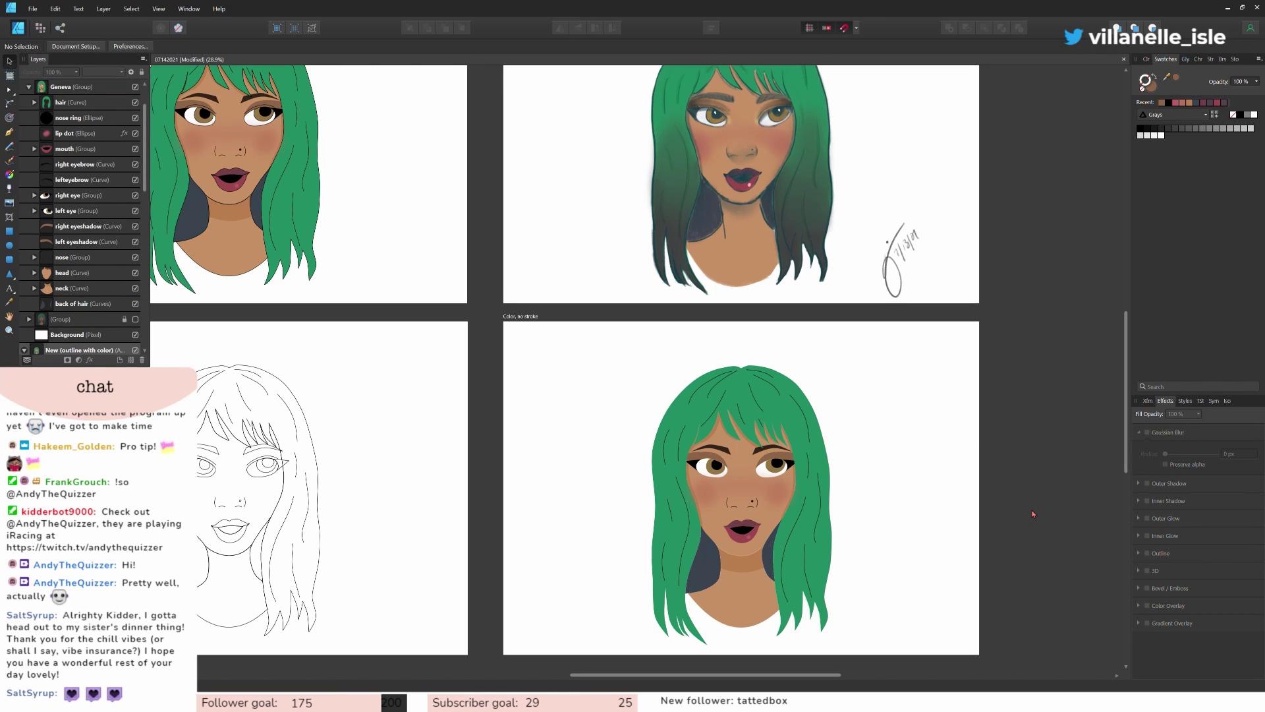
# Step: Set the hair line group inside the hair curve to Soft Light blending at 50% opacity
pyautogui.click(34, 102)
pyautogui.click(39, 119)
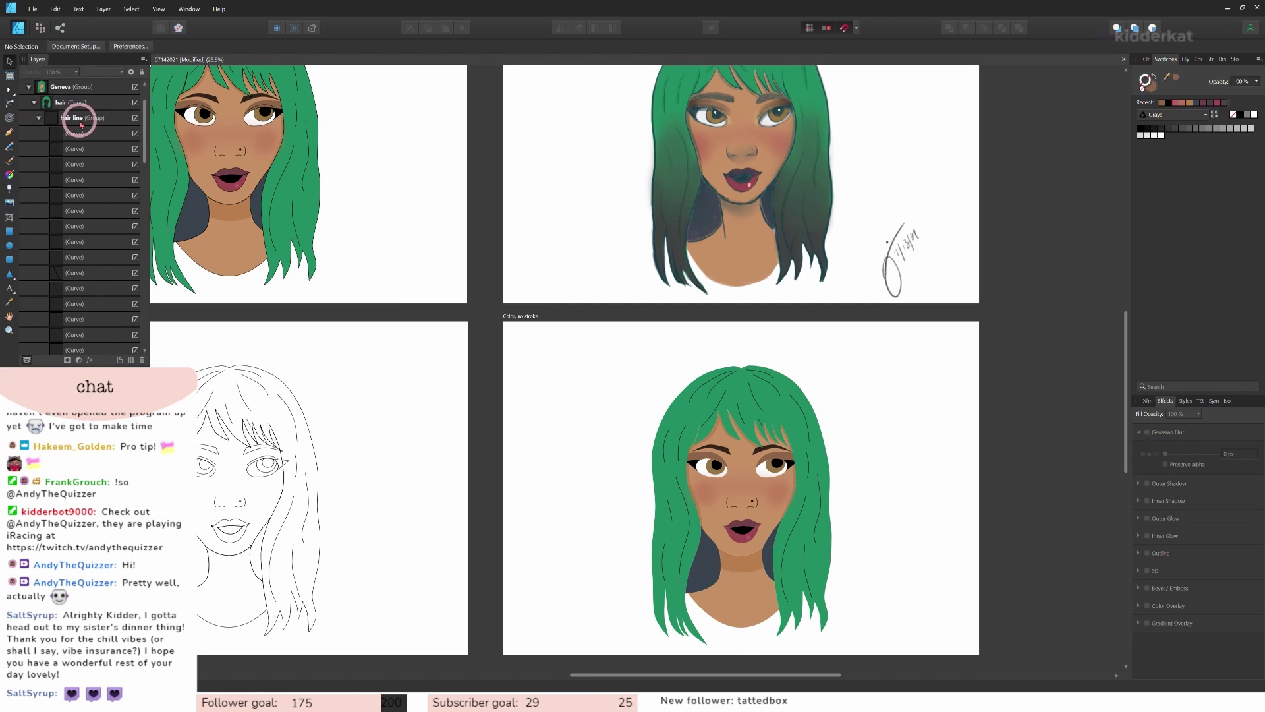
pyautogui.click(80, 118)
pyautogui.click(39, 118)
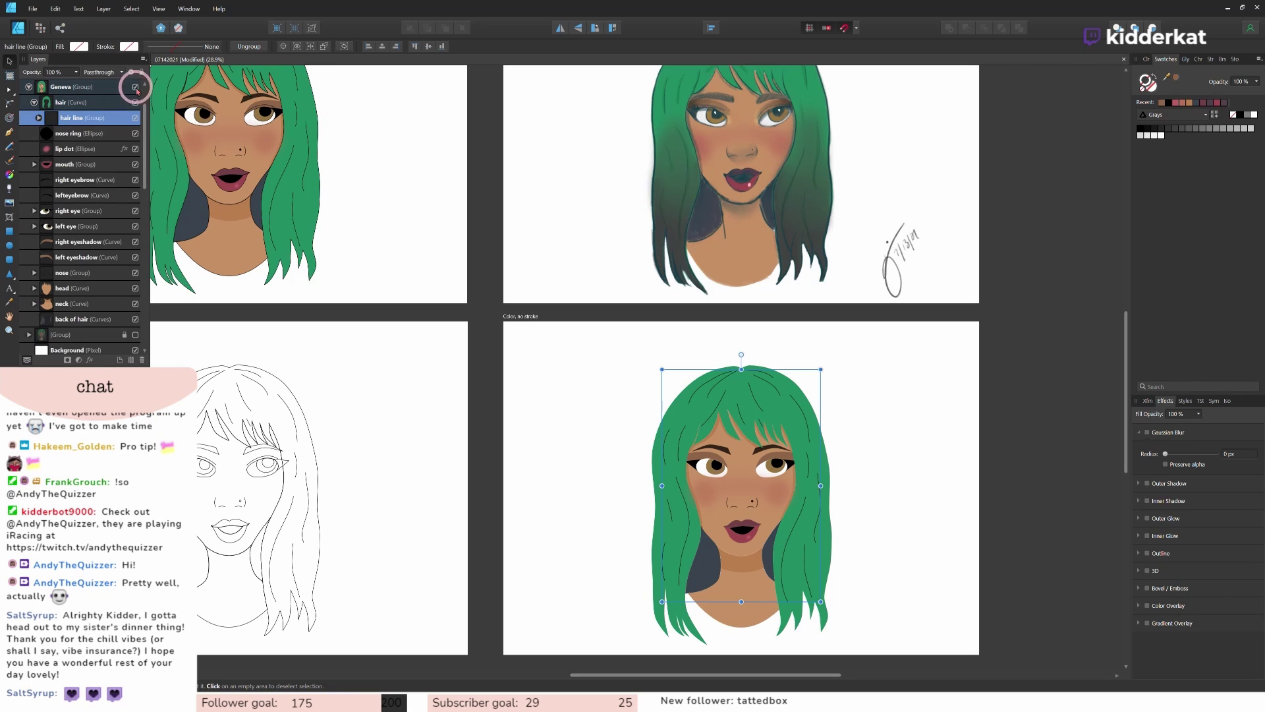
pyautogui.click(103, 72)
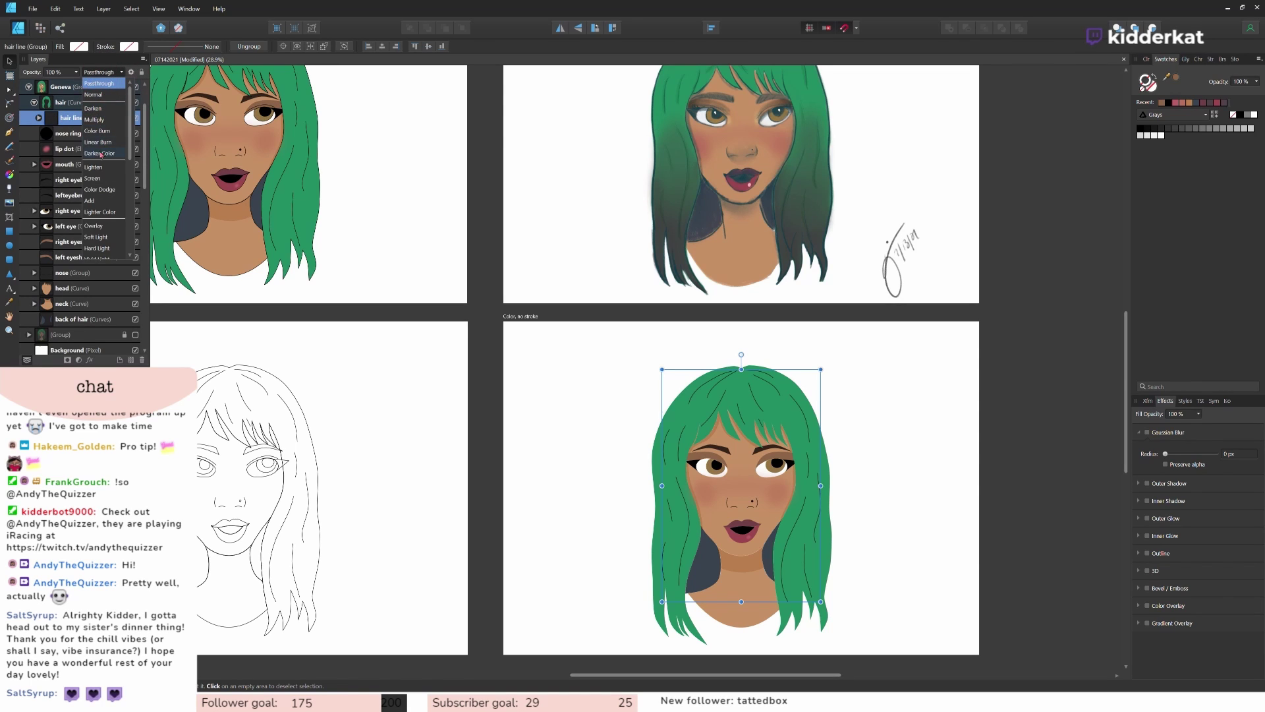
pyautogui.scroll(-1, 101, 163)
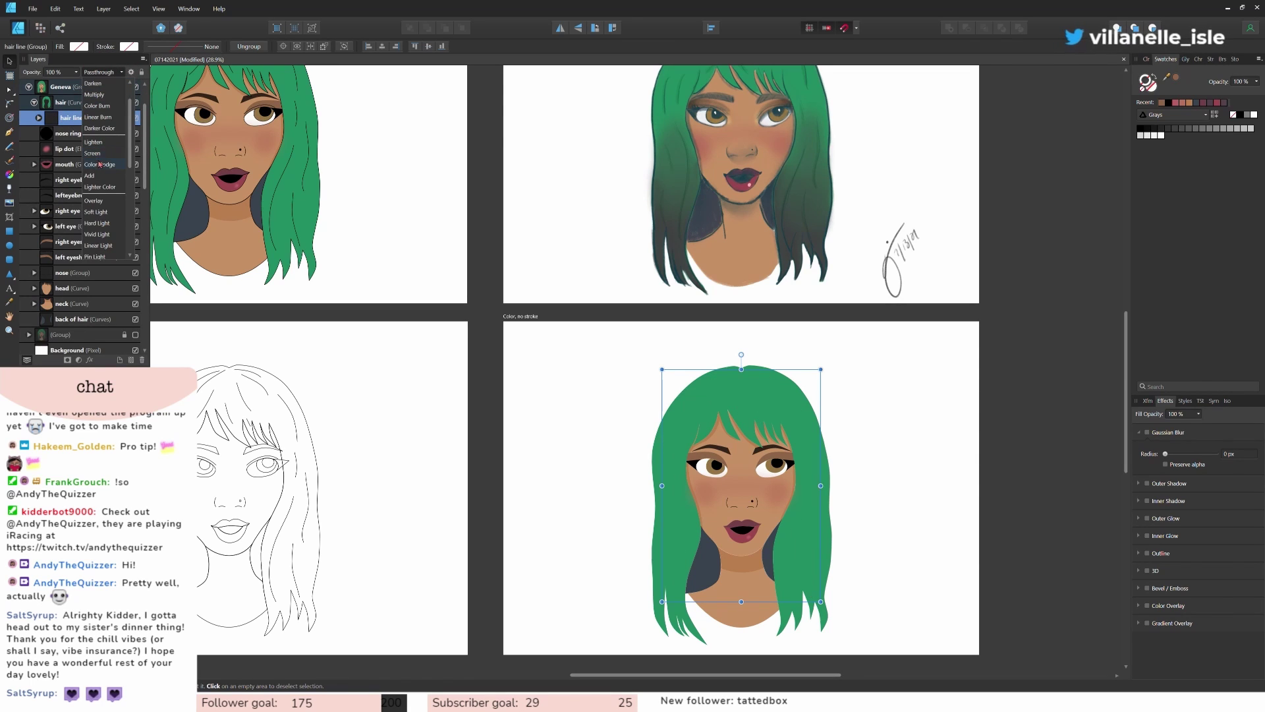
pyautogui.click(96, 212)
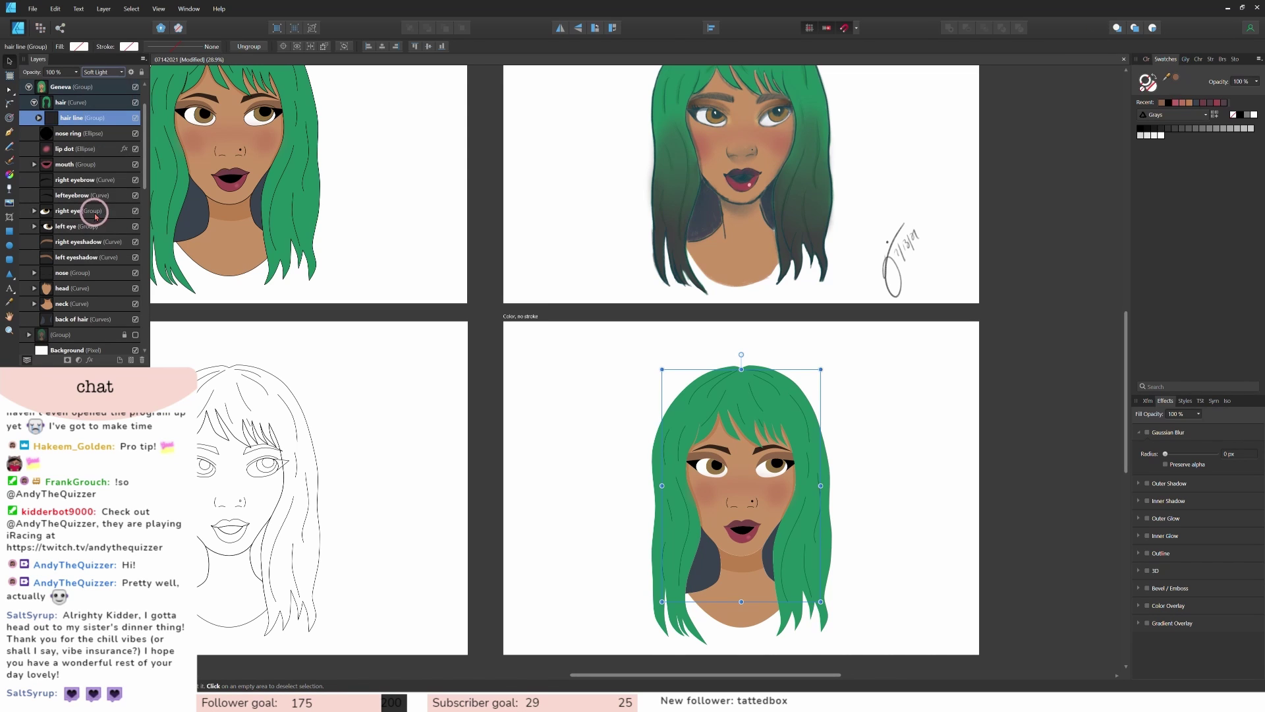
pyautogui.moveTo(80, 76); pyautogui.dragTo(46, 87)
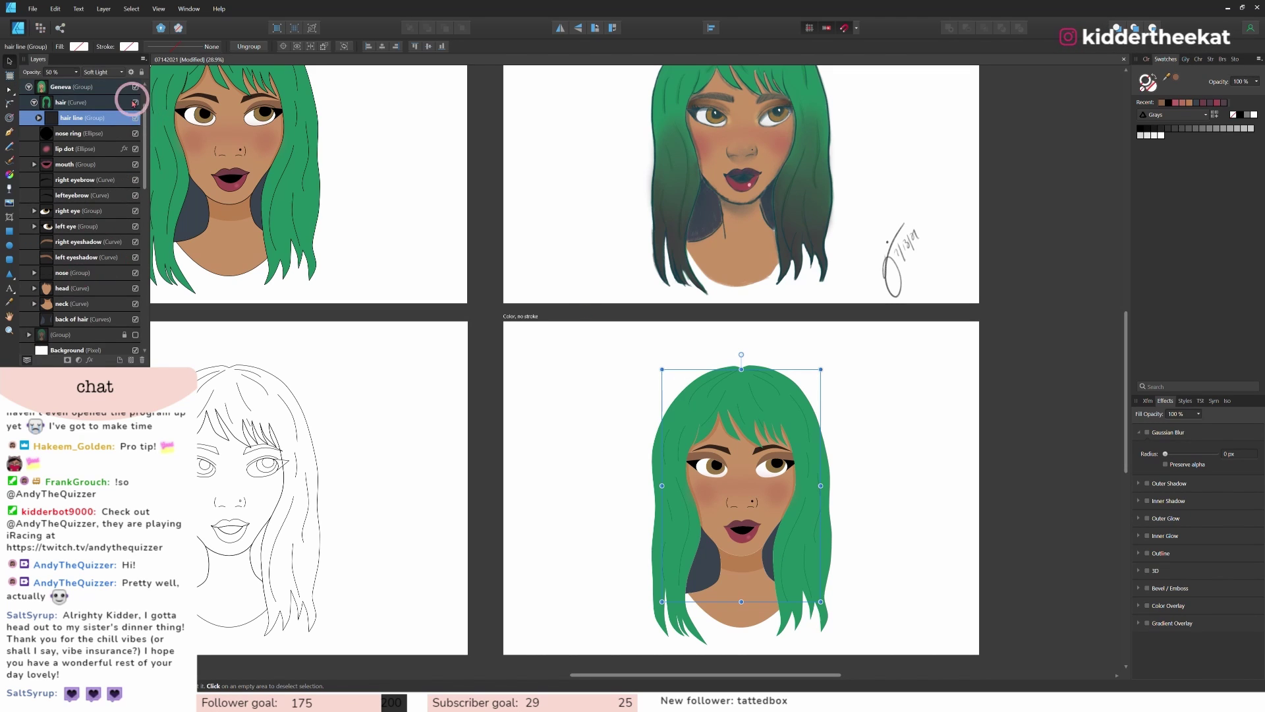
# Step: Set the nose group's blend mode to Soft Light in the Color, no stroke artboard
pyautogui.click(61, 275)
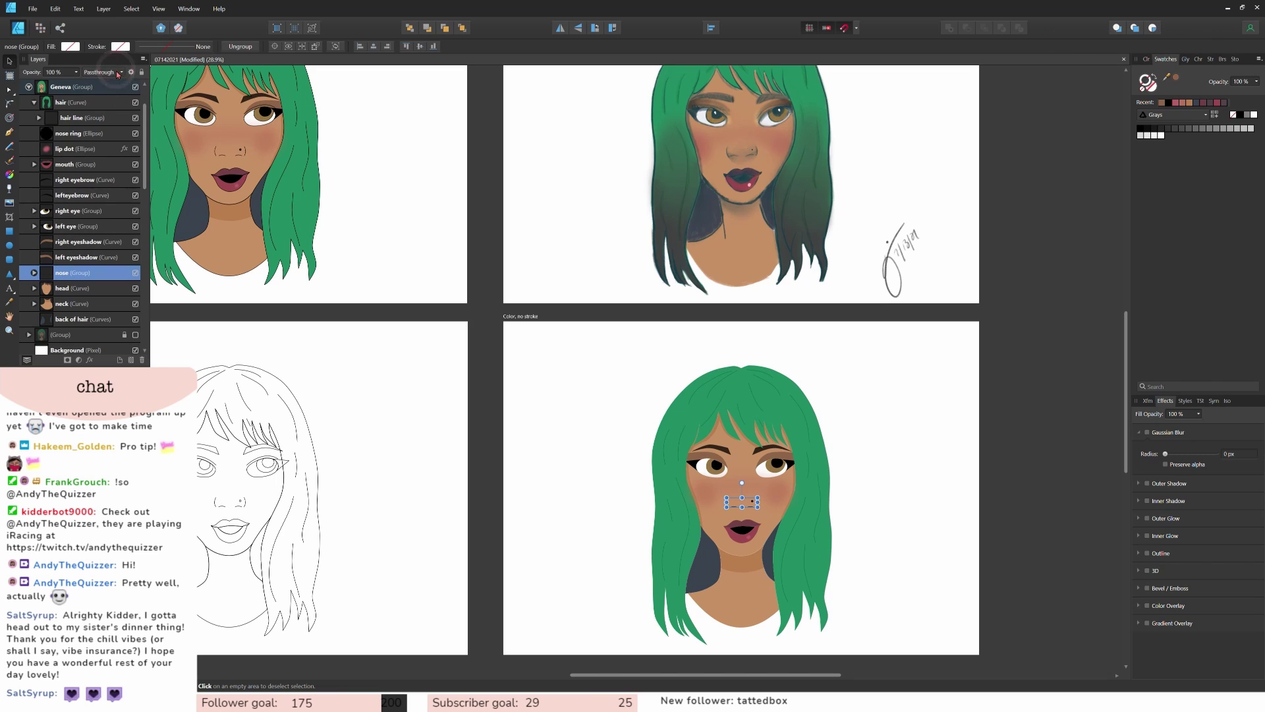
pyautogui.click(102, 71)
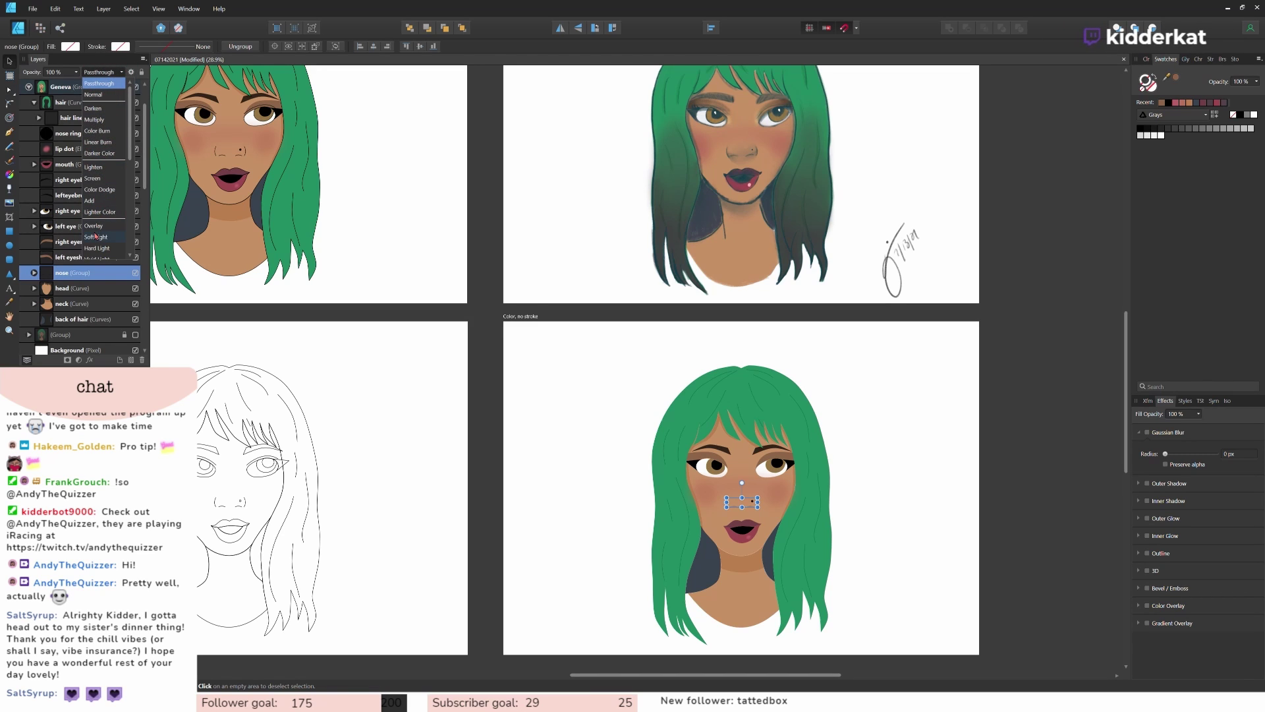
pyautogui.click(425, 312)
pyautogui.click(863, 451)
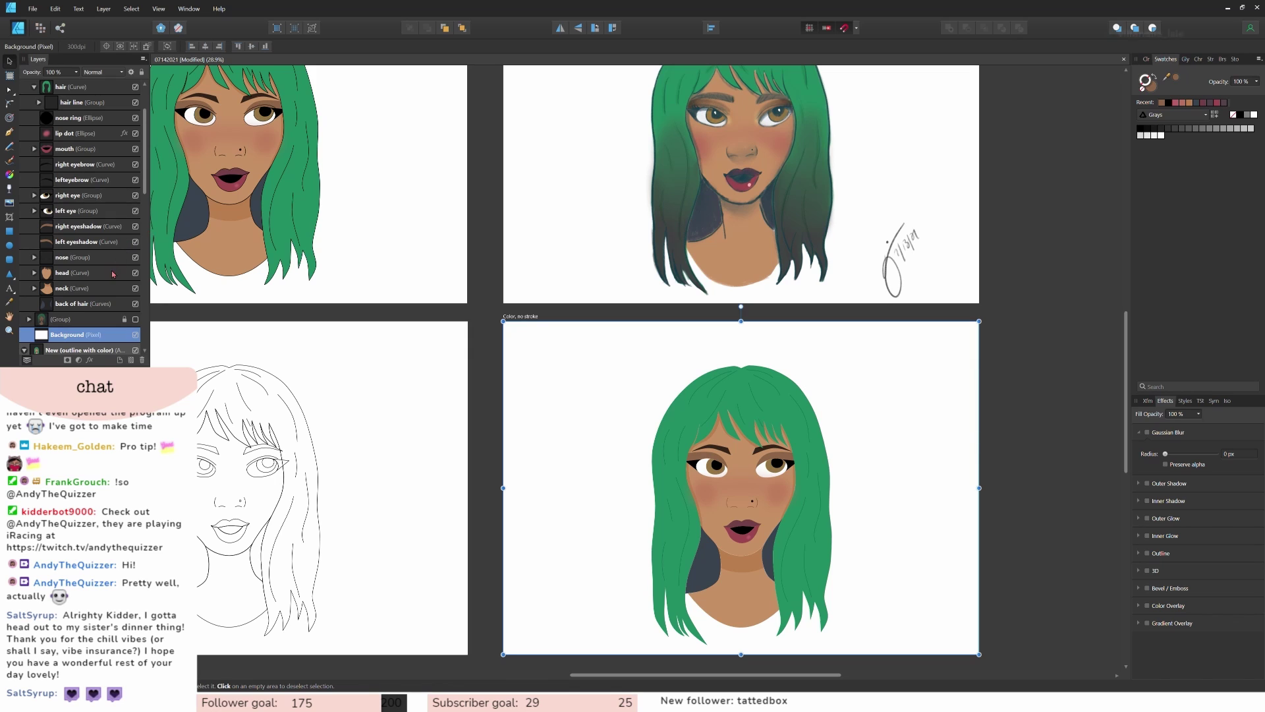
pyautogui.click(86, 257)
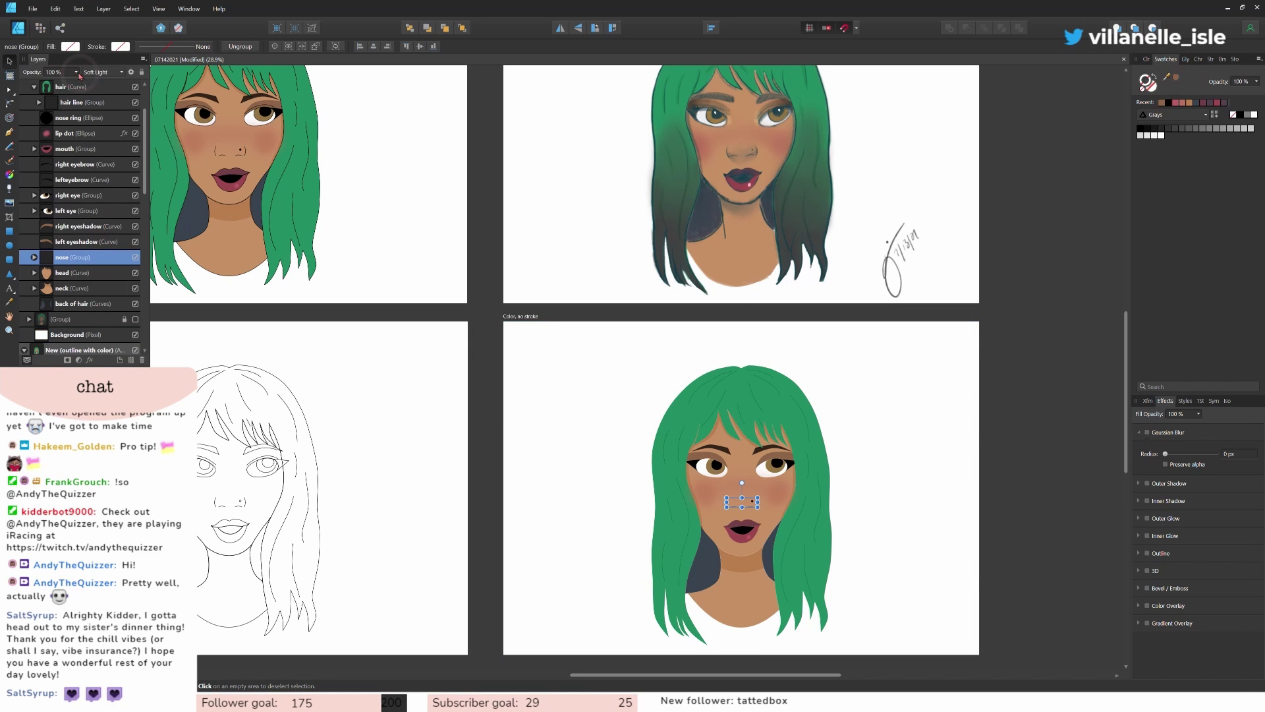
pyautogui.click(928, 430)
pyautogui.scroll(-3, 928, 430)
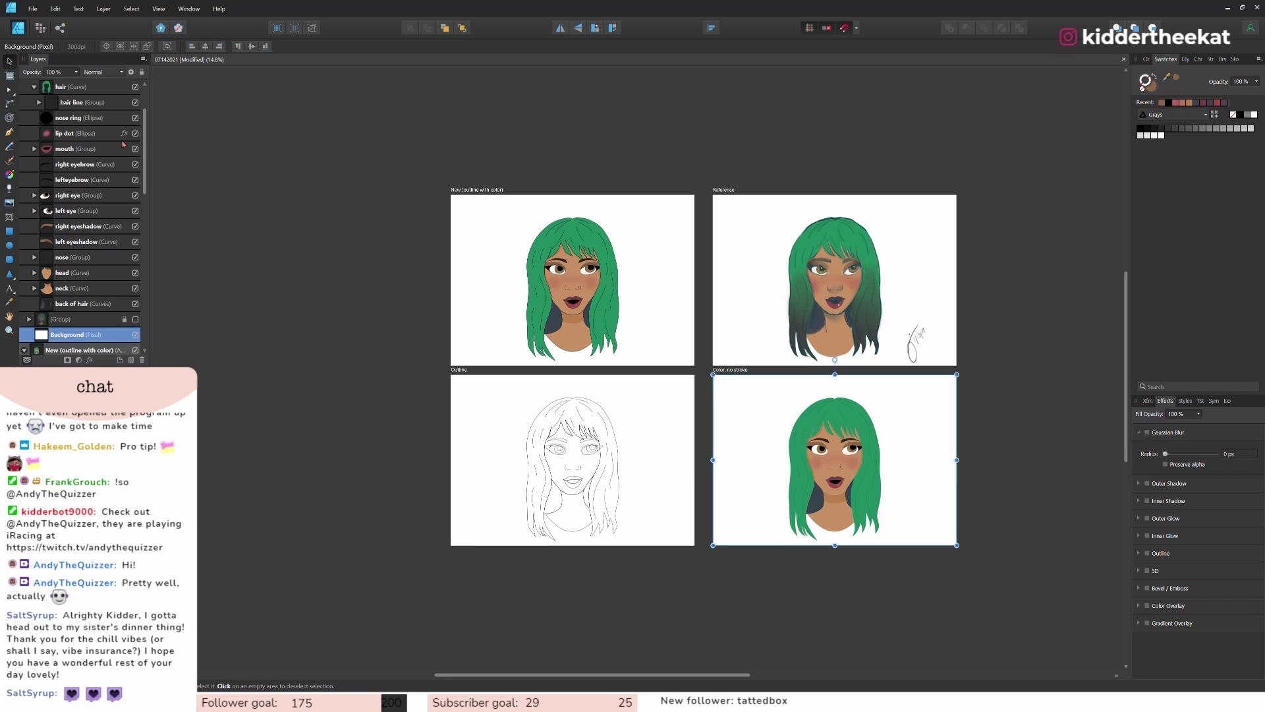
# Step: Duplicate the New (outline with color) artboard and save the document
pyautogui.click(235, 226)
pyautogui.scroll(2, 86, 279)
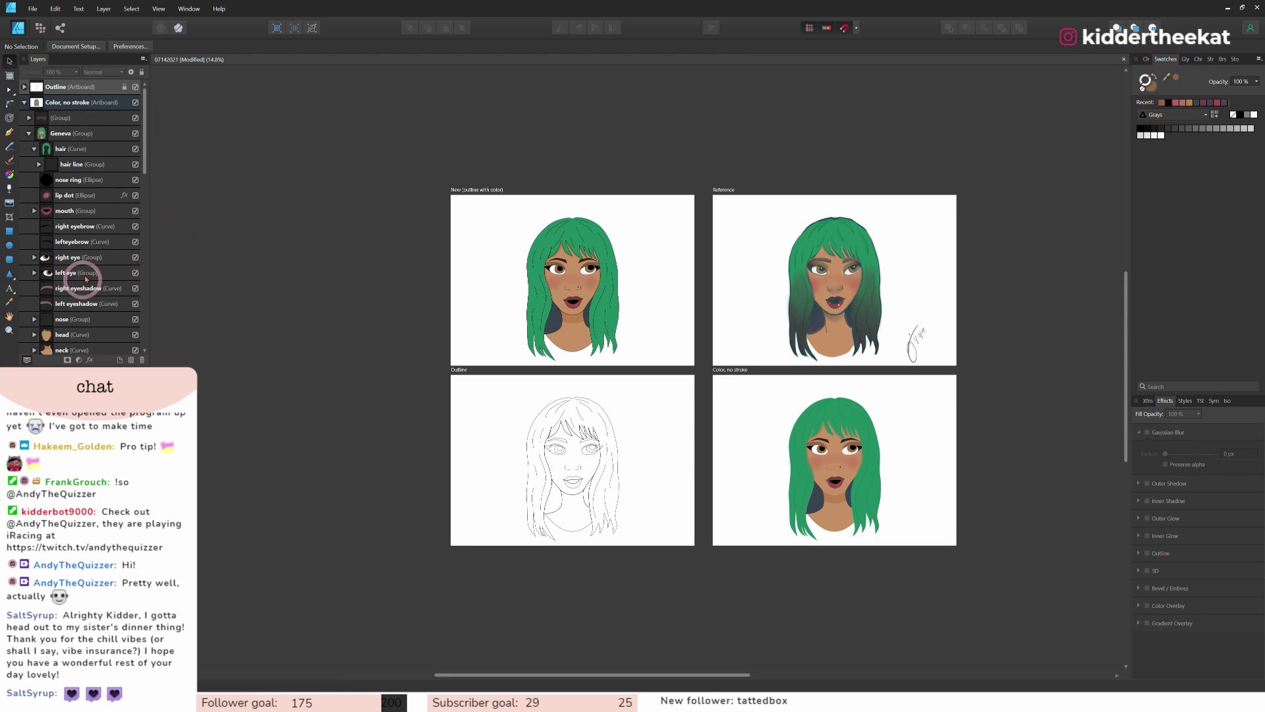
pyautogui.click(25, 103)
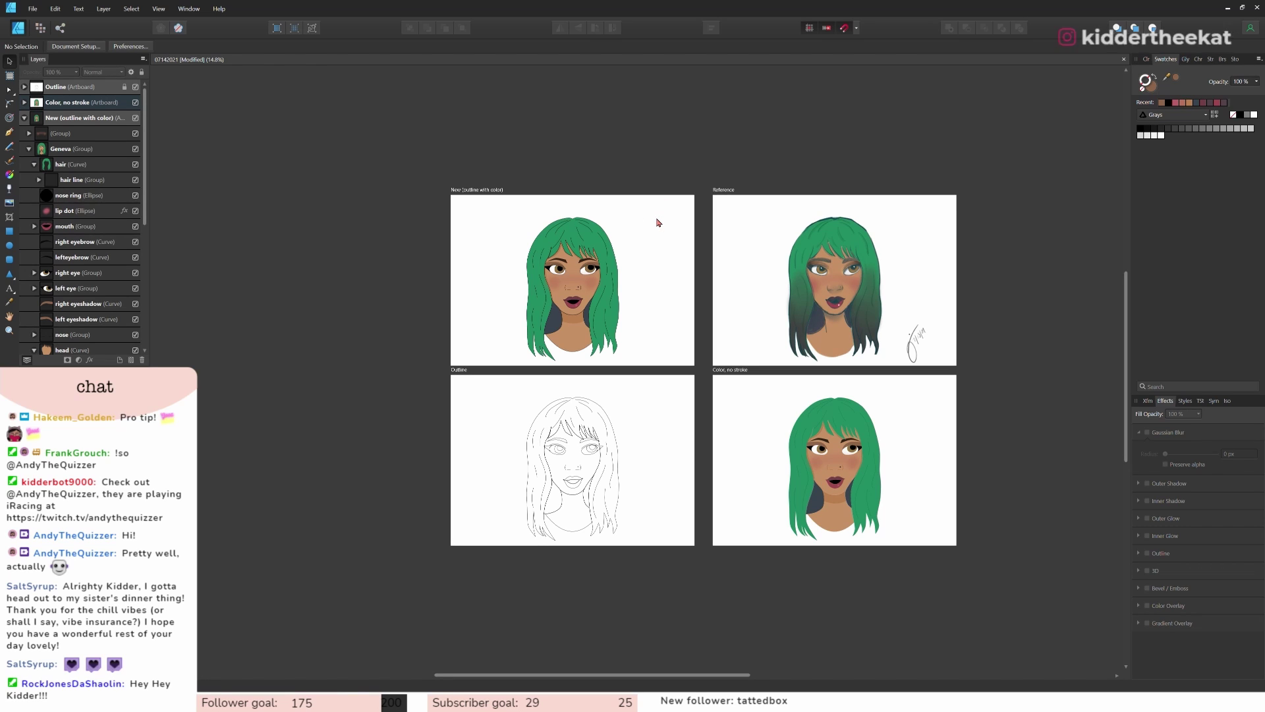
pyautogui.click(57, 119)
pyautogui.hotkey('ctrl', 'j')
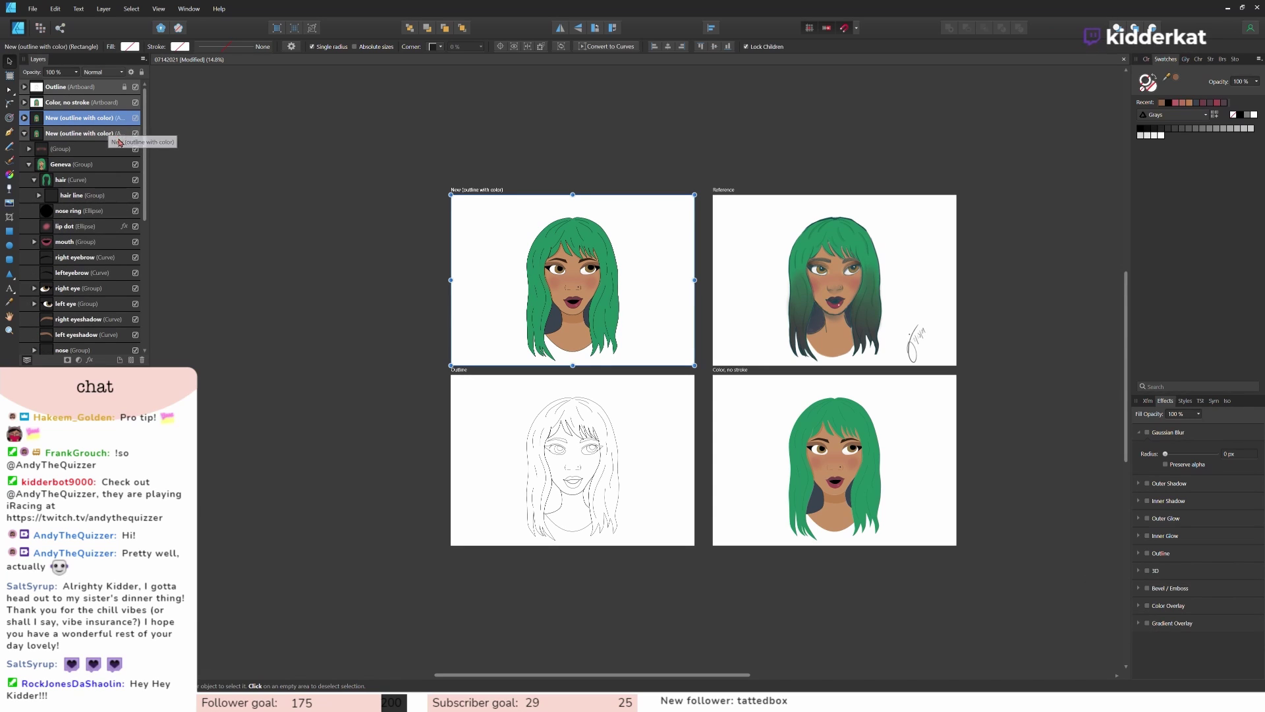
pyautogui.hotkey('ctrl', 's')
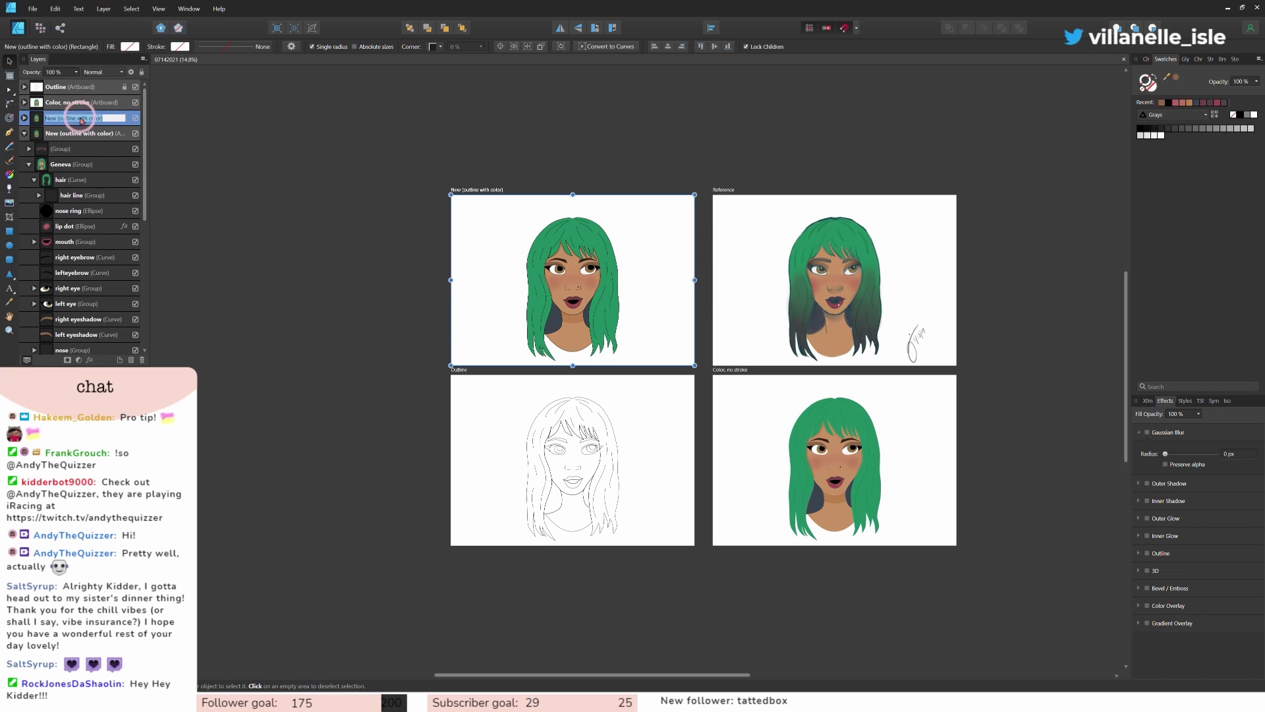
# Step: Rename the new artboard copy as "New with gradients" and place it directly below the Outline artboard
pyautogui.write('New with gradients')
pyautogui.press('Return')
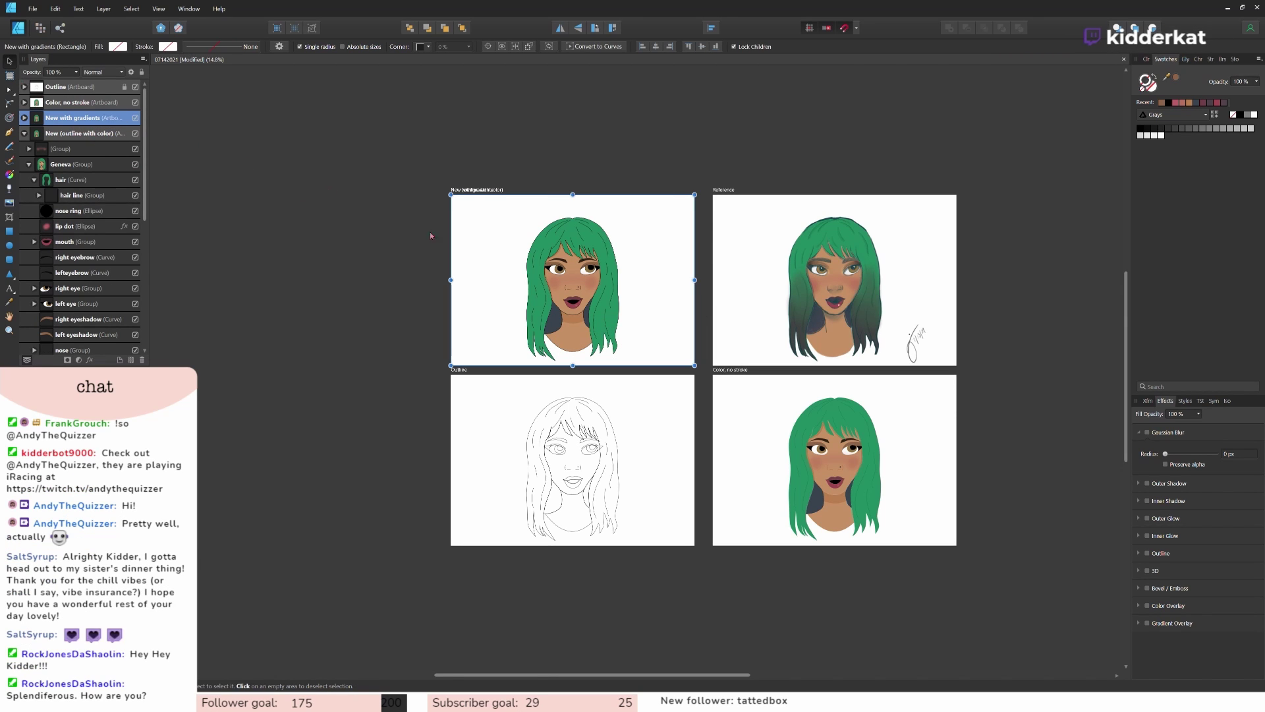
pyautogui.moveTo(485, 272); pyautogui.dragTo(484, 631)
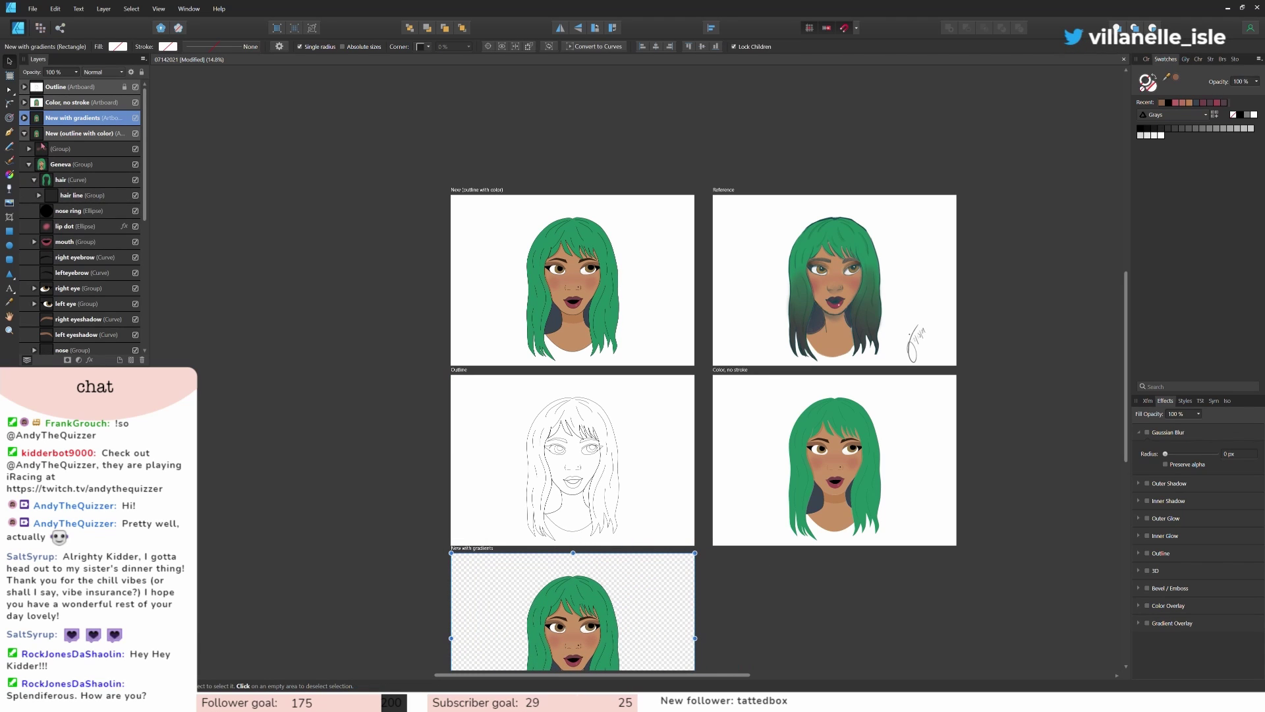
# Step: Copy the white Background layer from the Color, no stroke artboard into New with gradients, beneath all of its groups
pyautogui.click(25, 104)
pyautogui.scroll(-6, 99, 226)
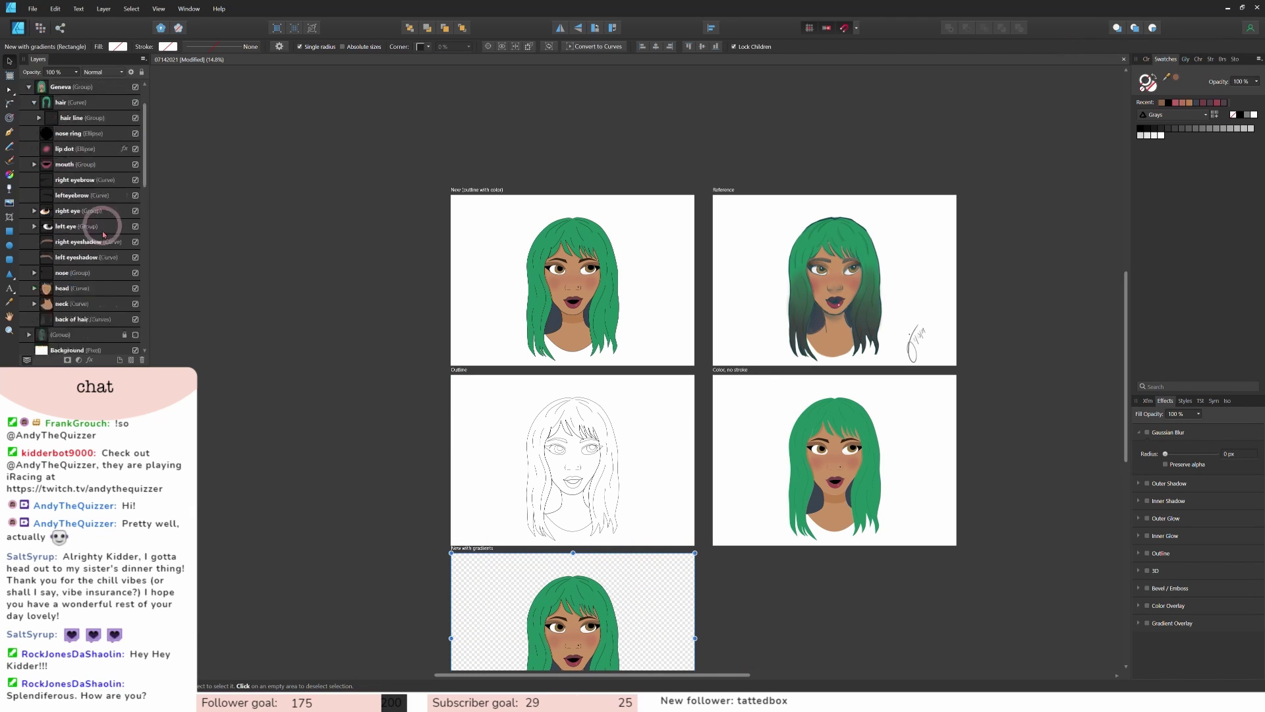
pyautogui.click(74, 120)
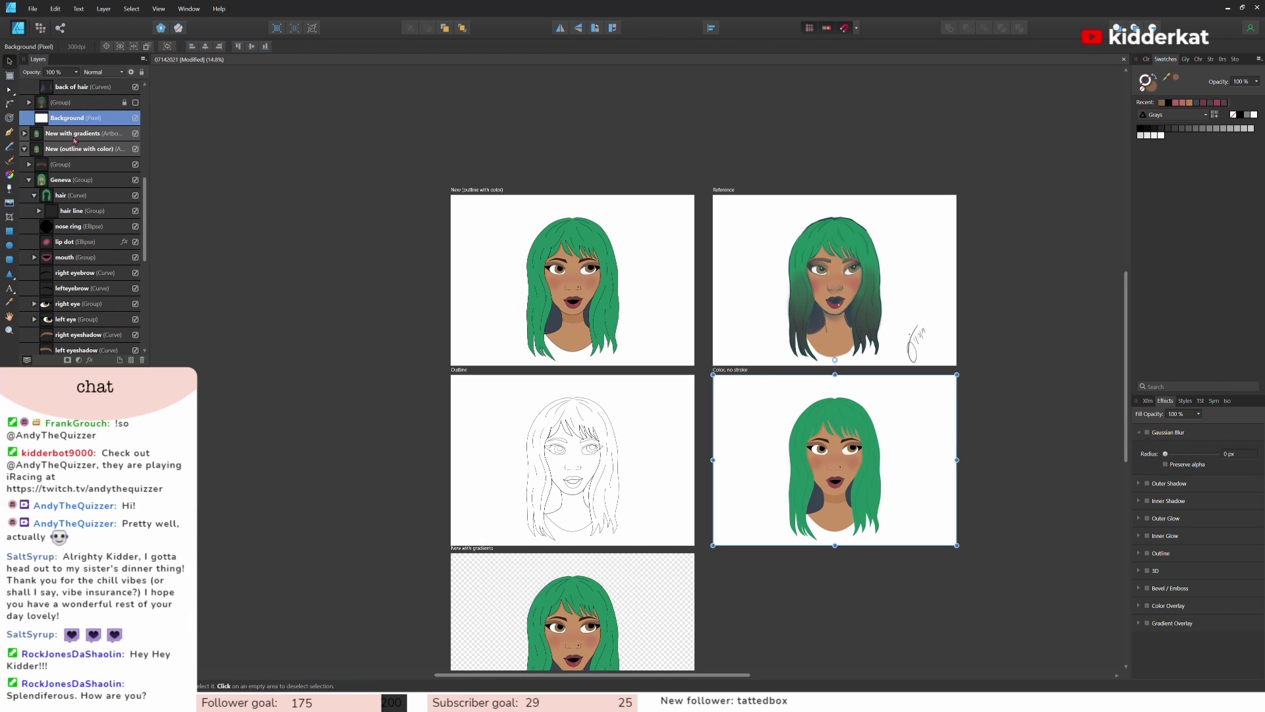
pyautogui.click(74, 134)
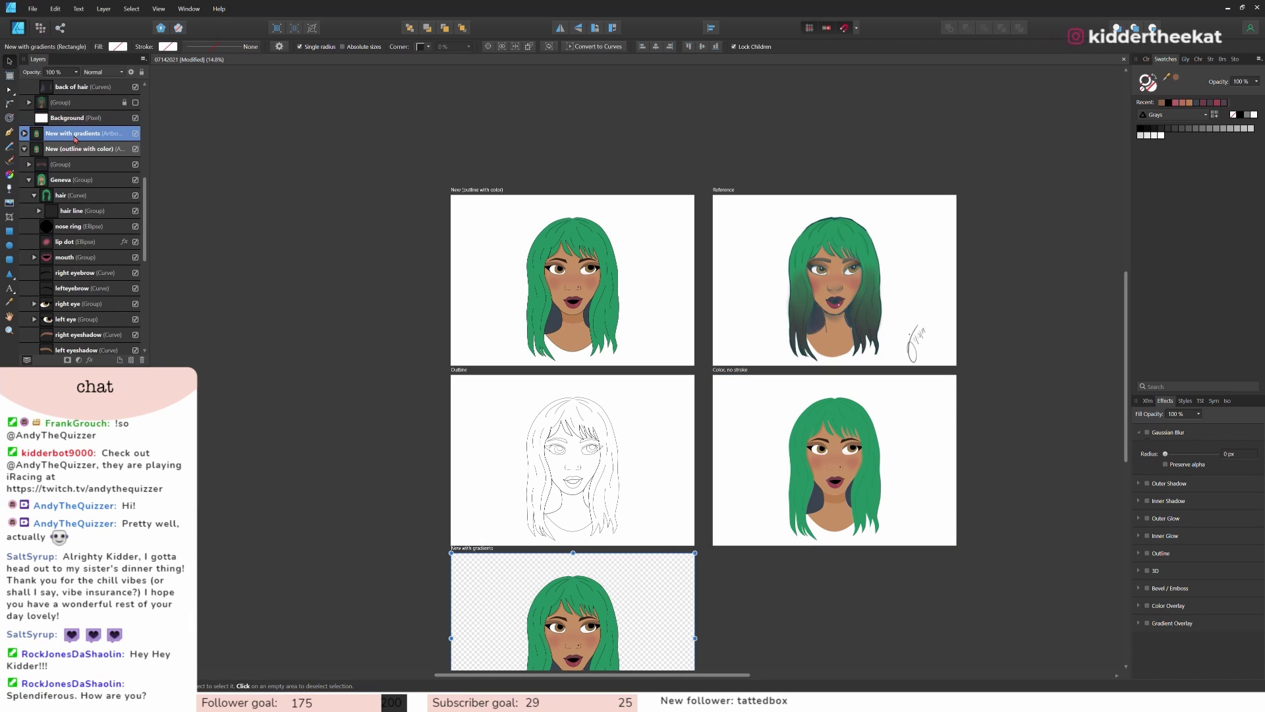
pyautogui.hotkey('ctrl', 'v')
pyautogui.moveTo(64, 151); pyautogui.dragTo(39, 204)
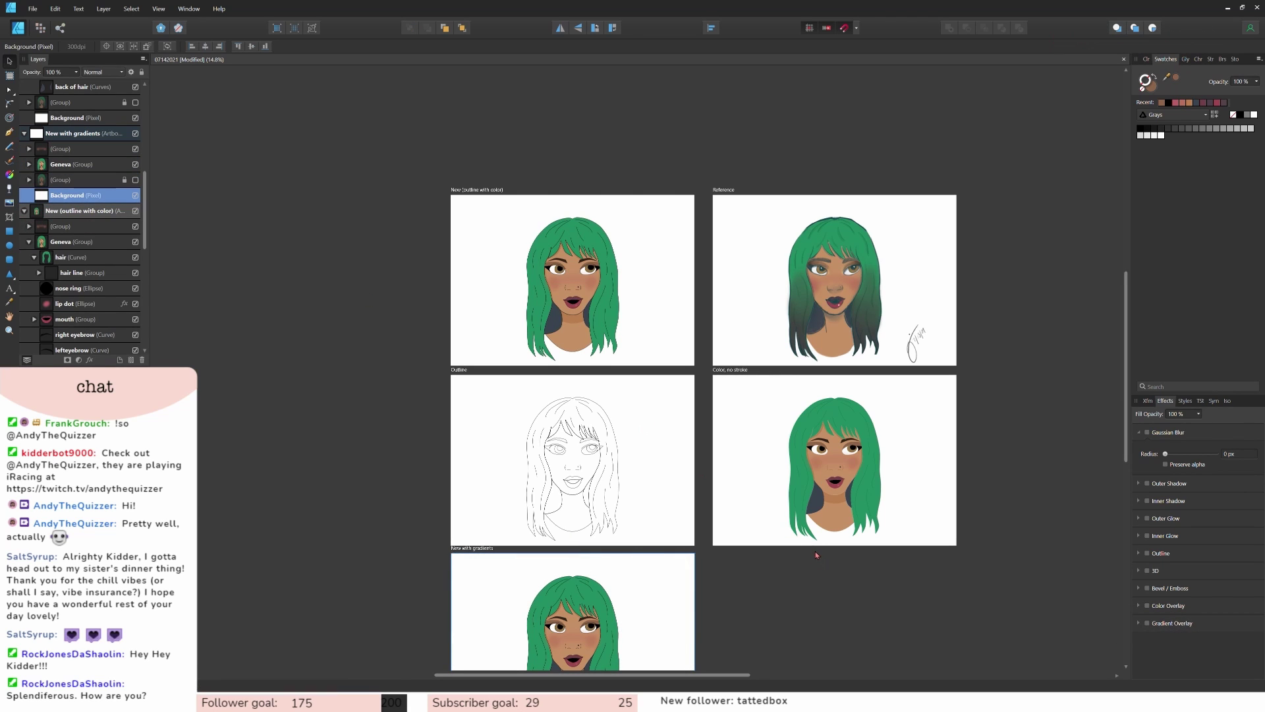
# Step: Change the fill of the hair curve in the New with gradients artboard from solid to a linear gradient
pyautogui.scroll(-2, 814, 552)
pyautogui.scroll(-4, 820, 597)
pyautogui.scroll(-2, 818, 596)
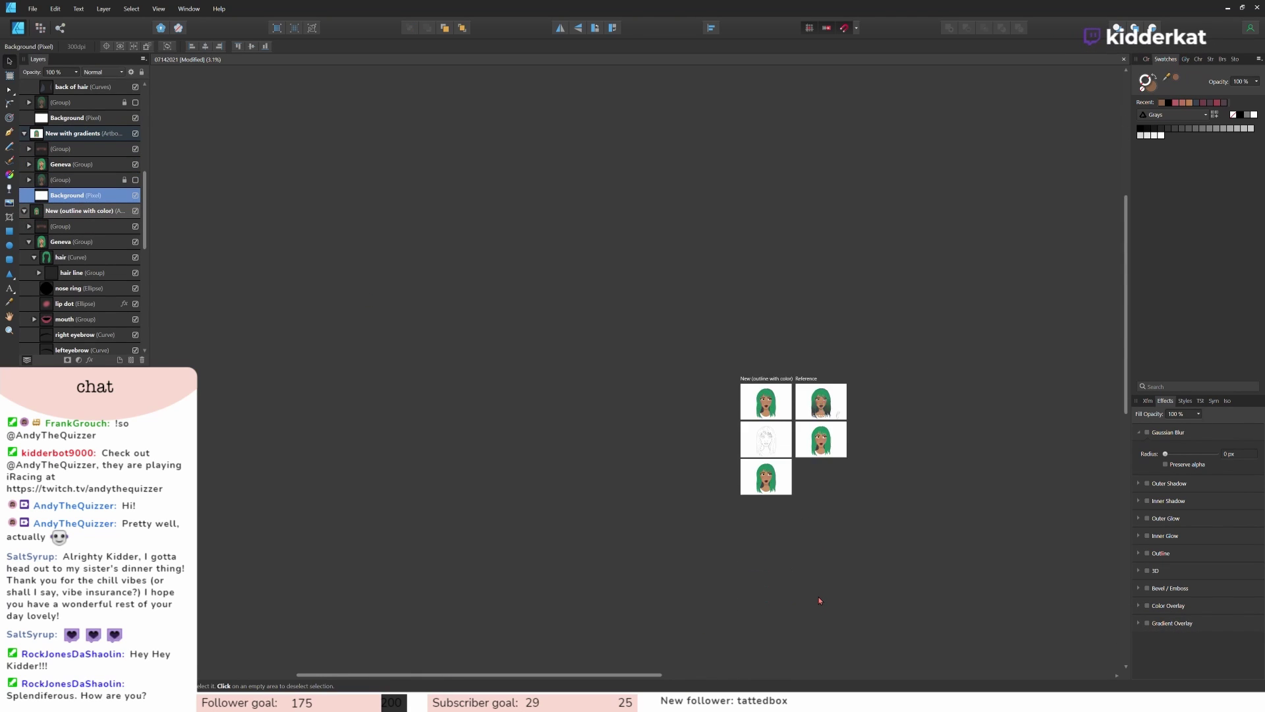
pyautogui.scroll(8, 793, 528)
pyautogui.scroll(5, 791, 527)
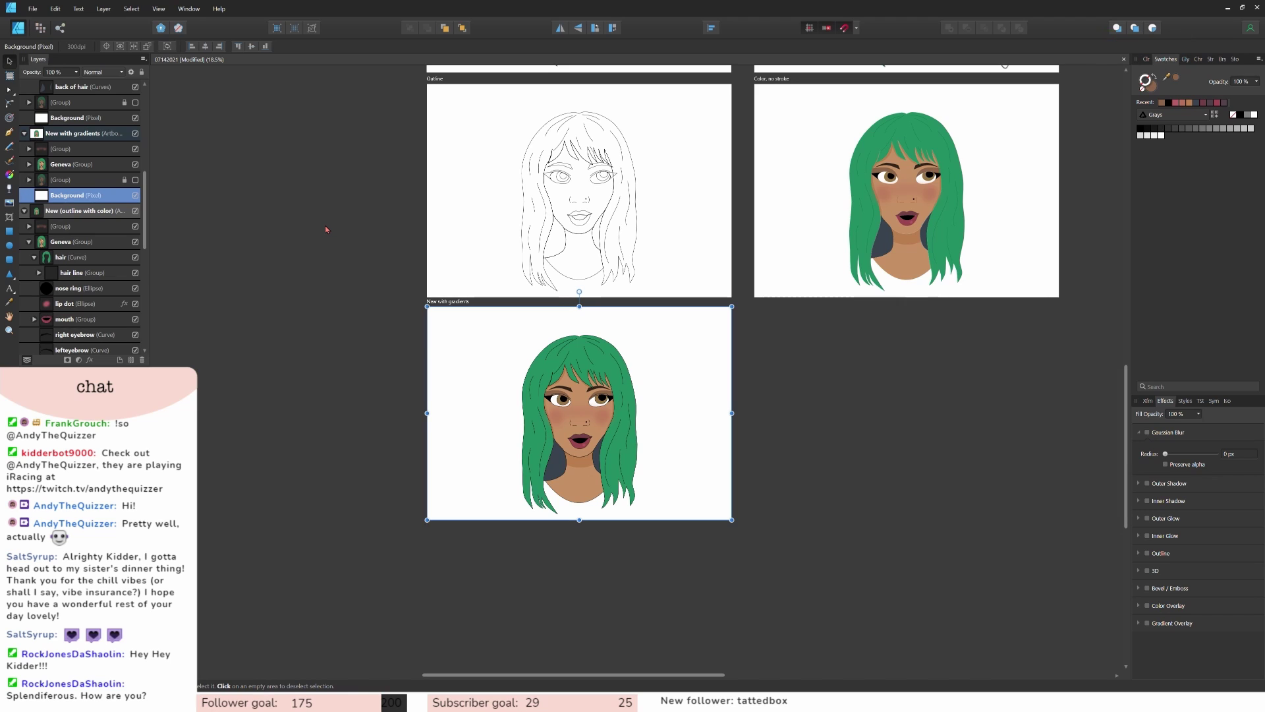
pyautogui.click(29, 165)
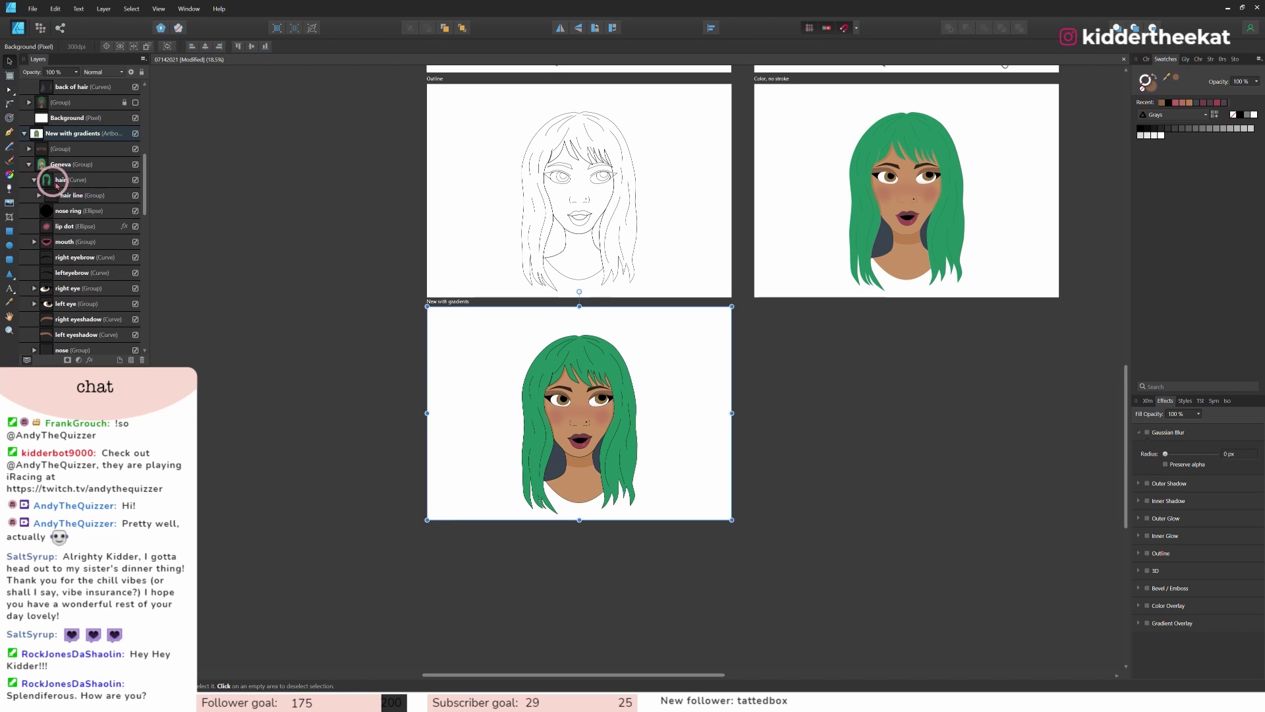
pyautogui.click(61, 183)
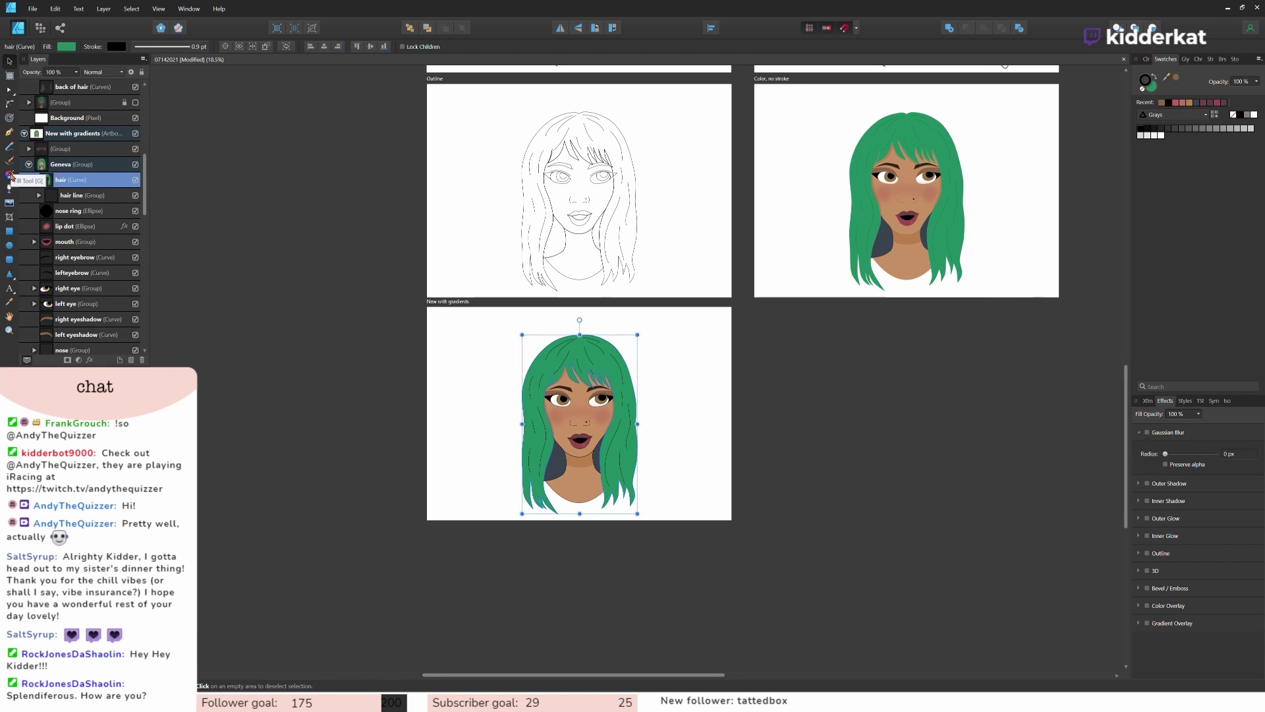
pyautogui.click(10, 175)
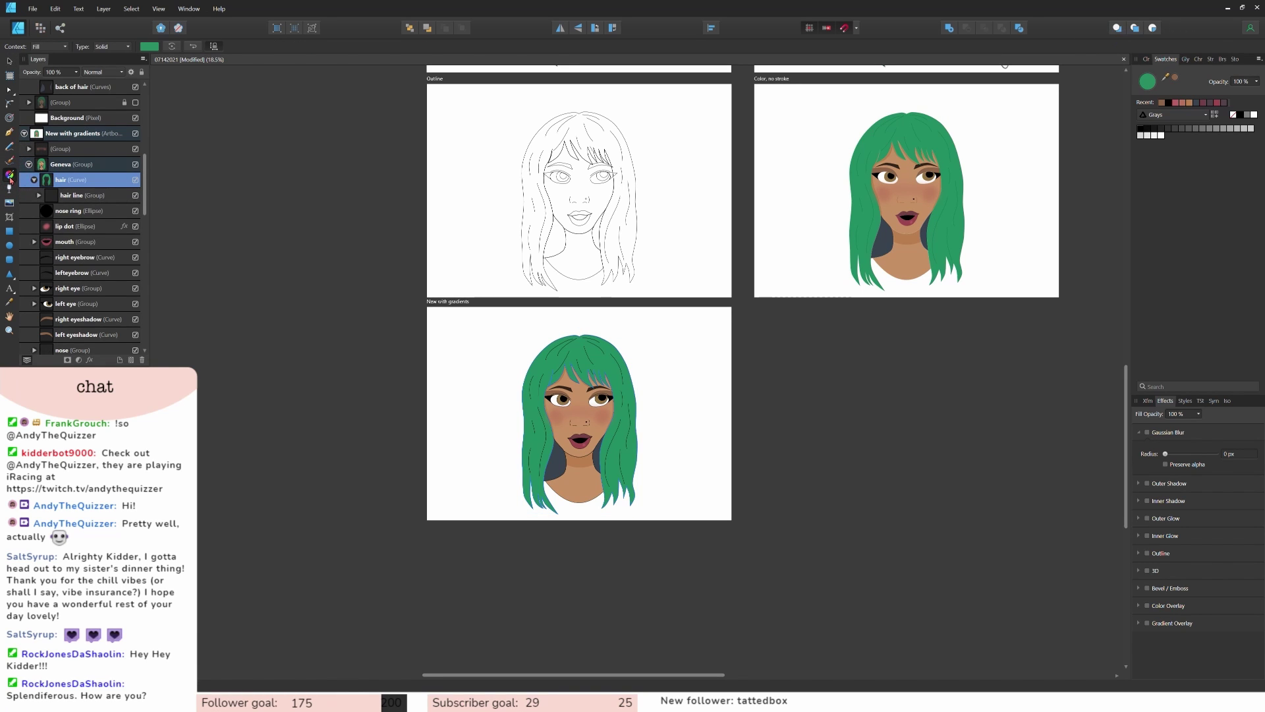
pyautogui.click(114, 48)
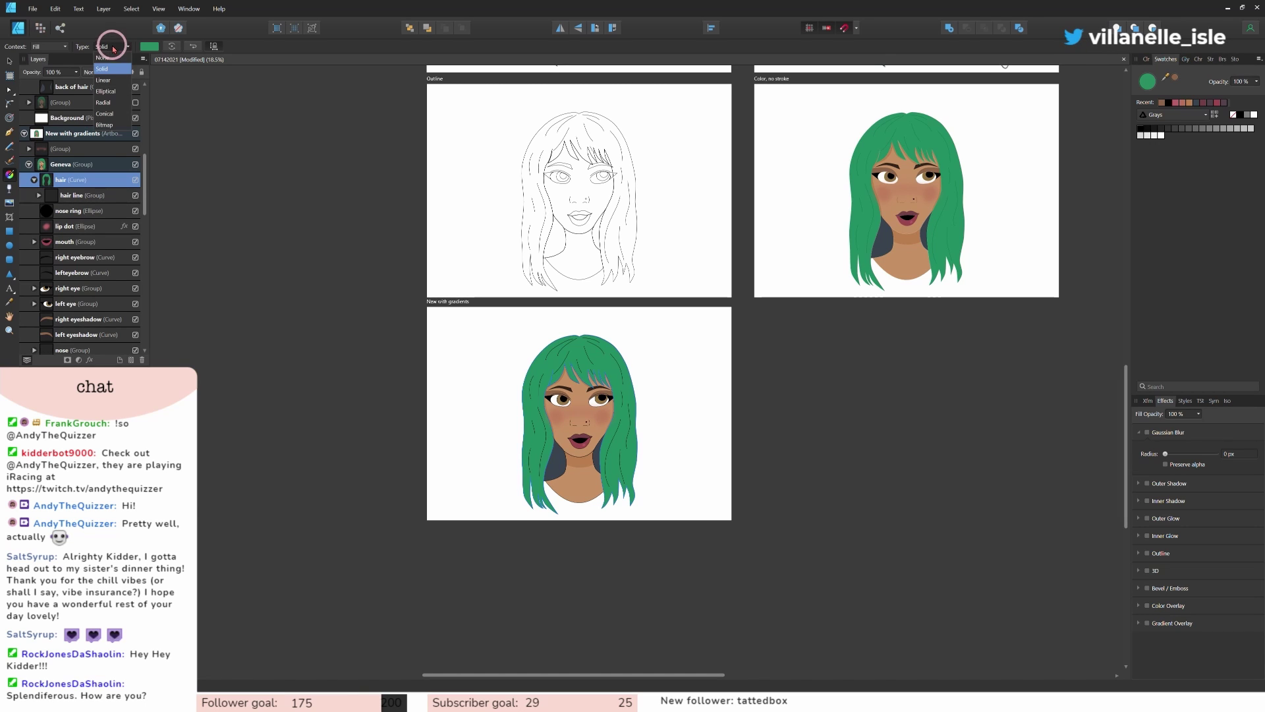
pyautogui.click(106, 80)
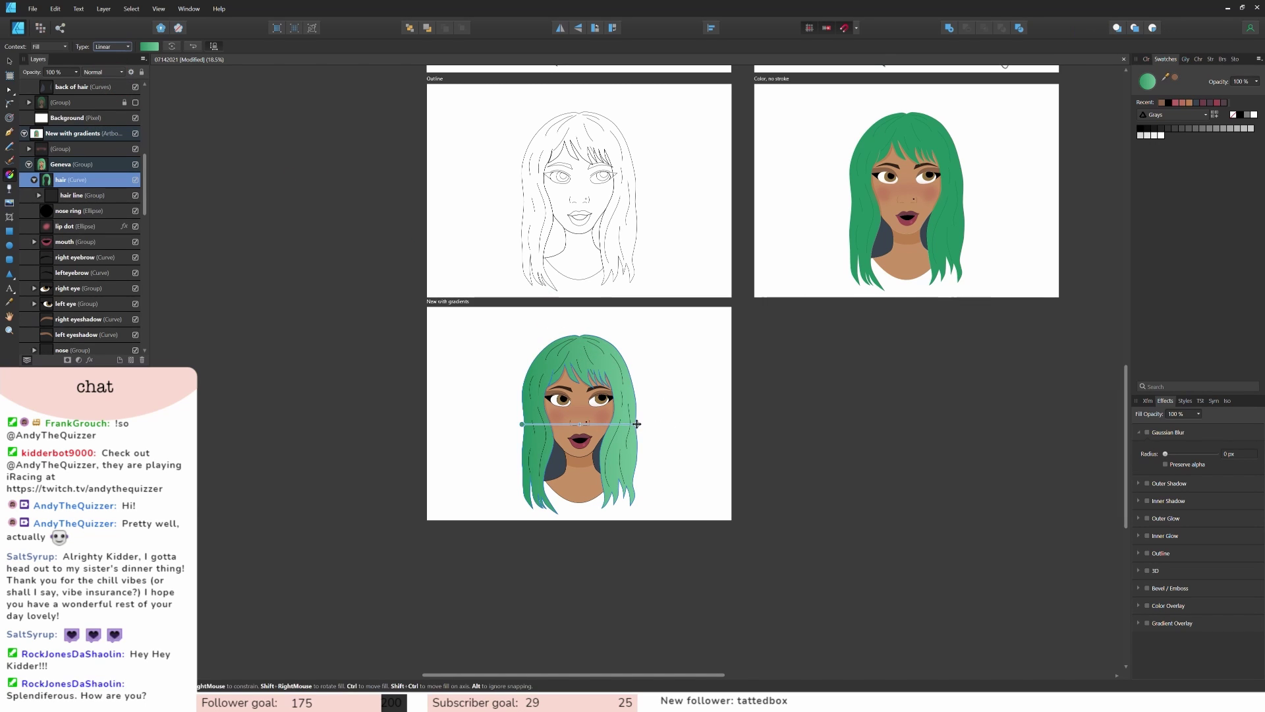
# Step: Run the hair gradient between the crown and the tips of the viewer's-left strands, and reverse its colors
pyautogui.moveTo(636, 424); pyautogui.dragTo(580, 335)
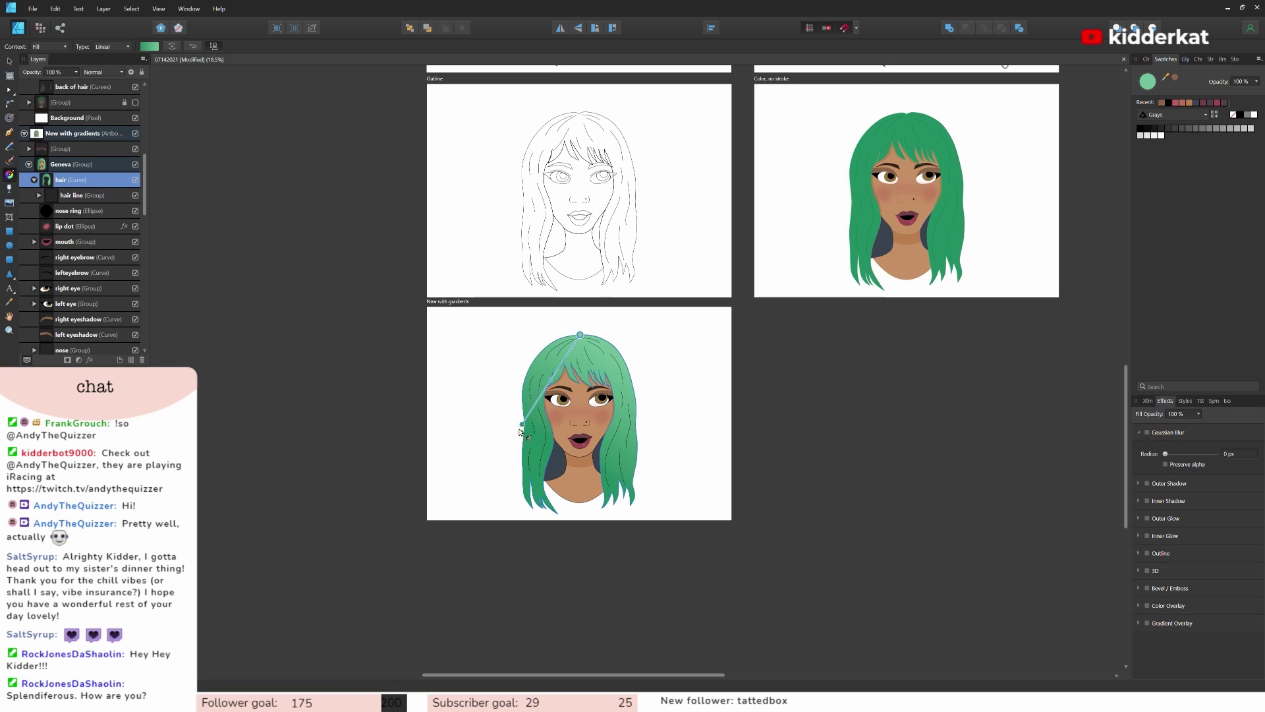
pyautogui.moveTo(520, 424); pyautogui.dragTo(539, 508)
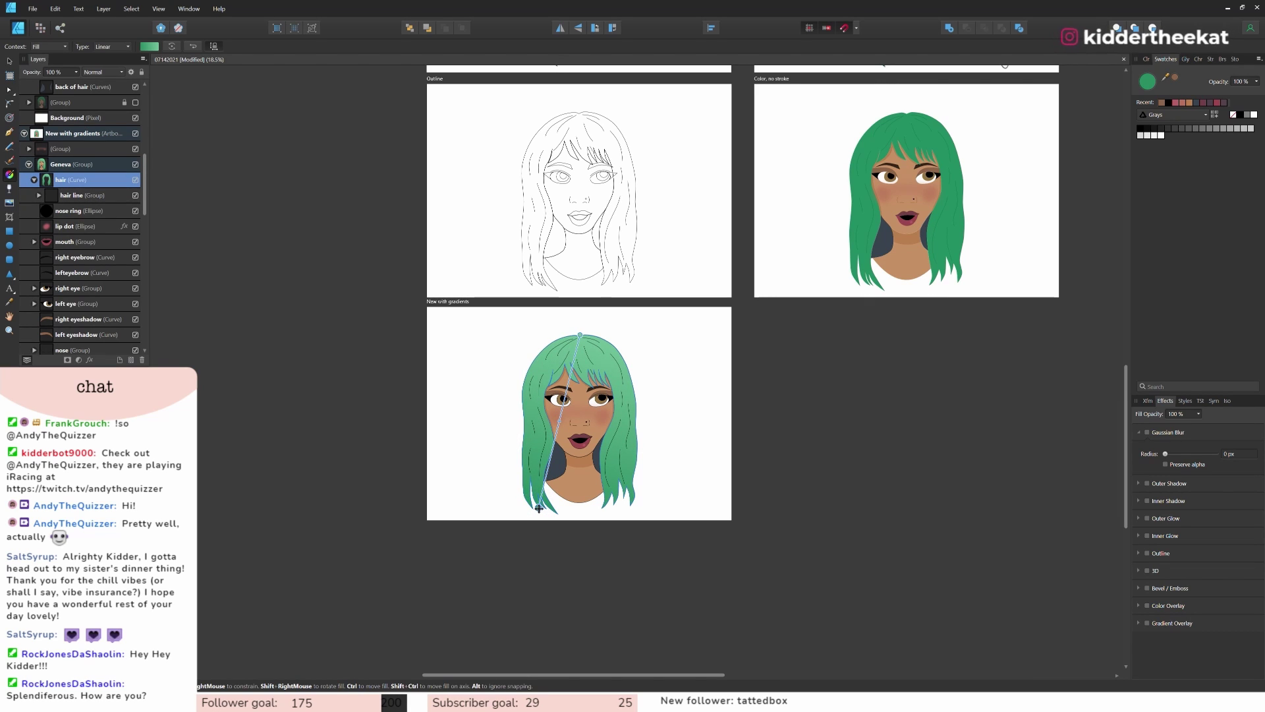
pyautogui.click(149, 47)
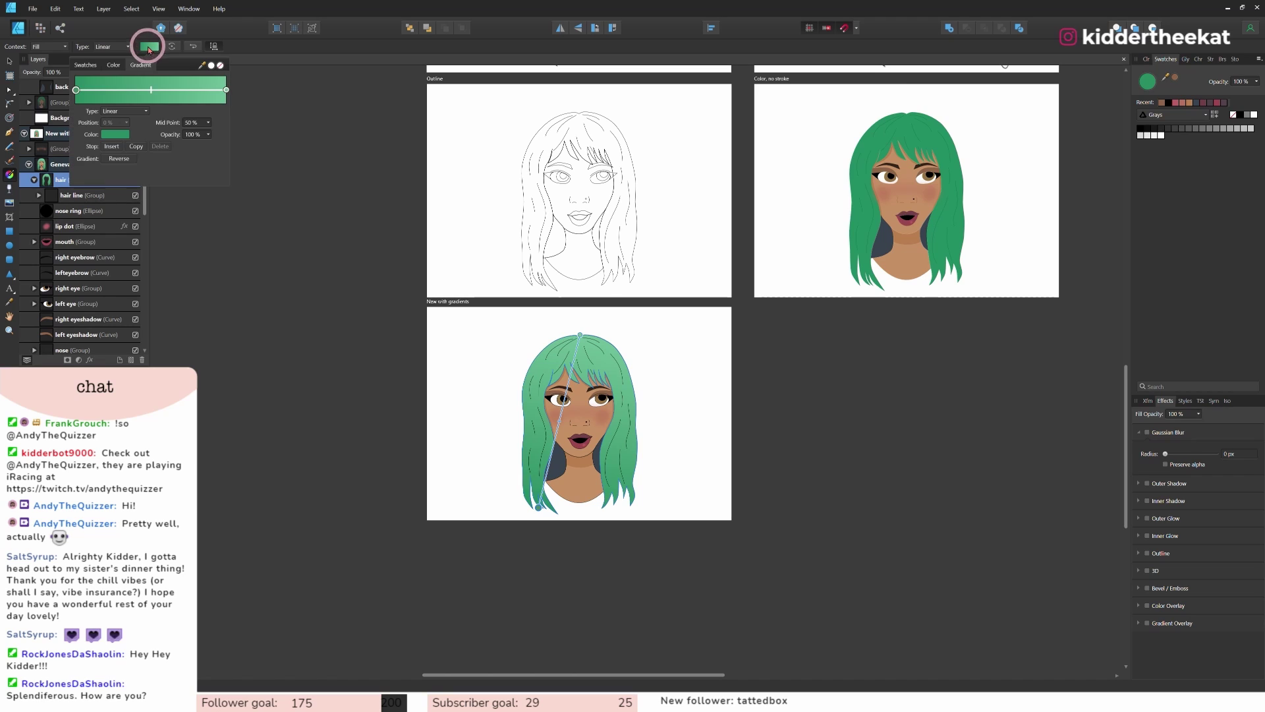
pyautogui.click(227, 90)
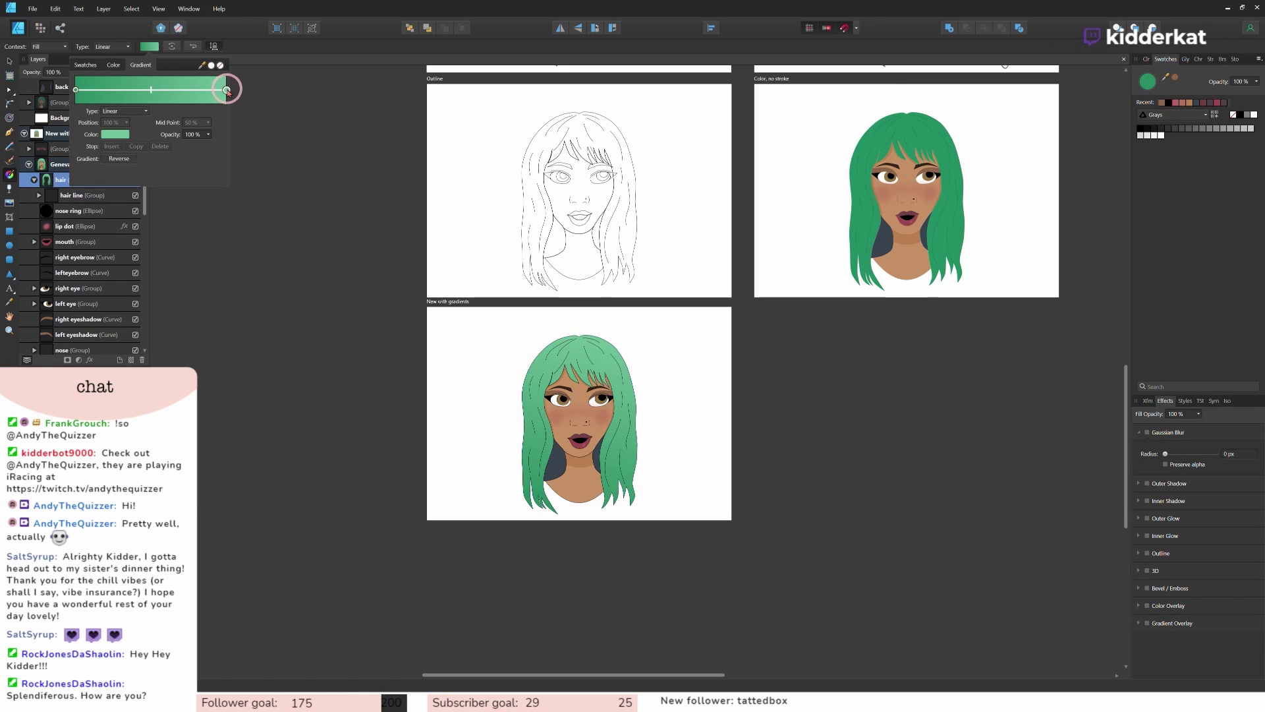
pyautogui.click(120, 160)
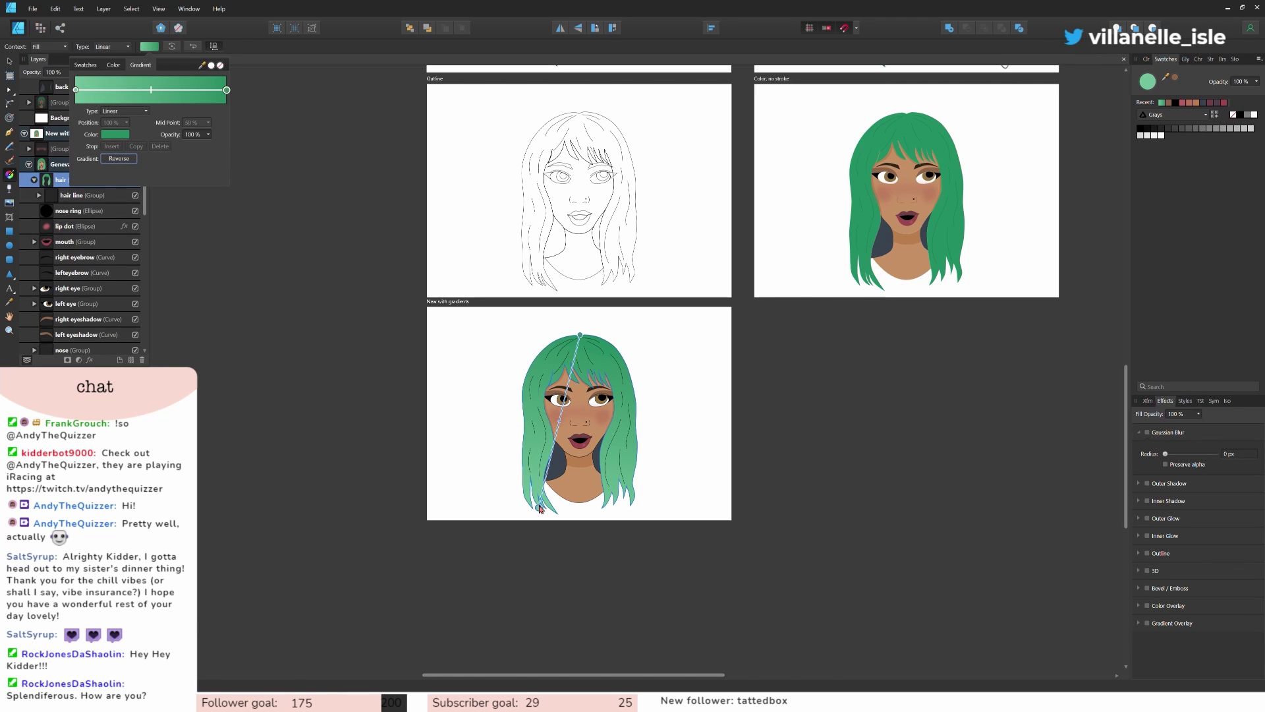
# Step: Swap the hair gradient's ends so it starts at the bangs and finishes near the lower tips
pyautogui.moveTo(541, 509); pyautogui.dragTo(535, 377)
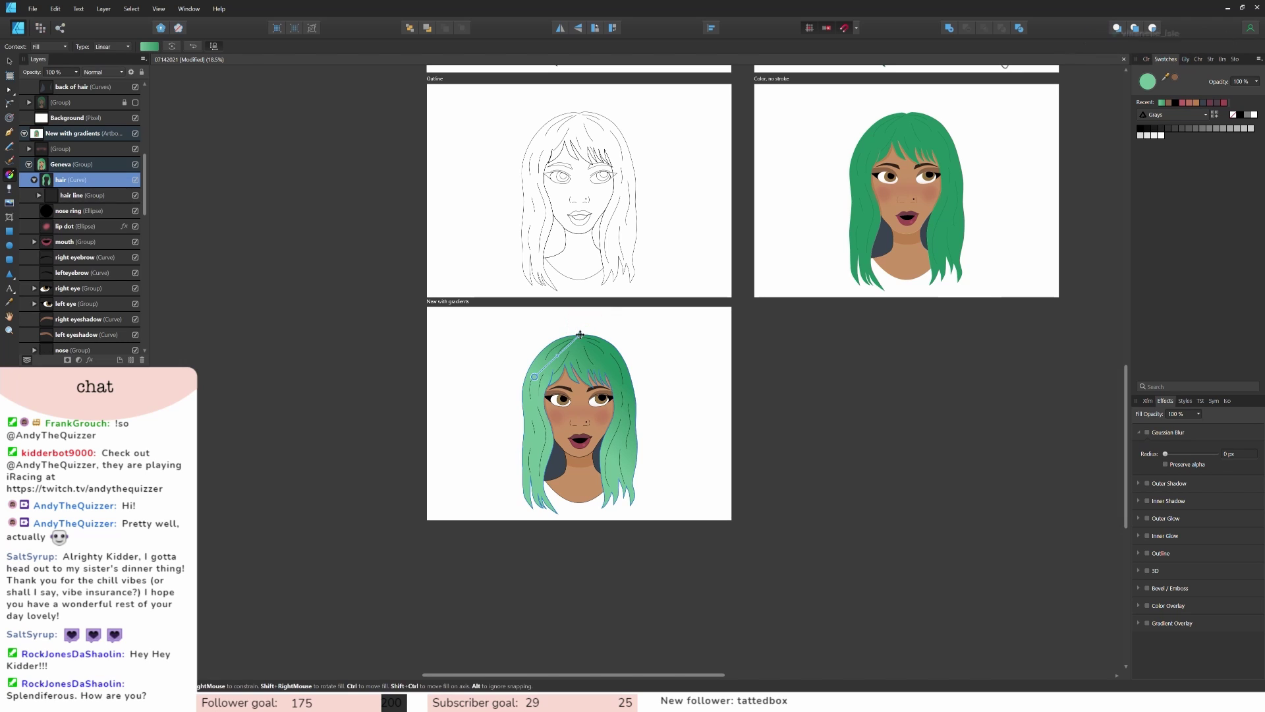
pyautogui.moveTo(579, 334); pyautogui.dragTo(542, 504)
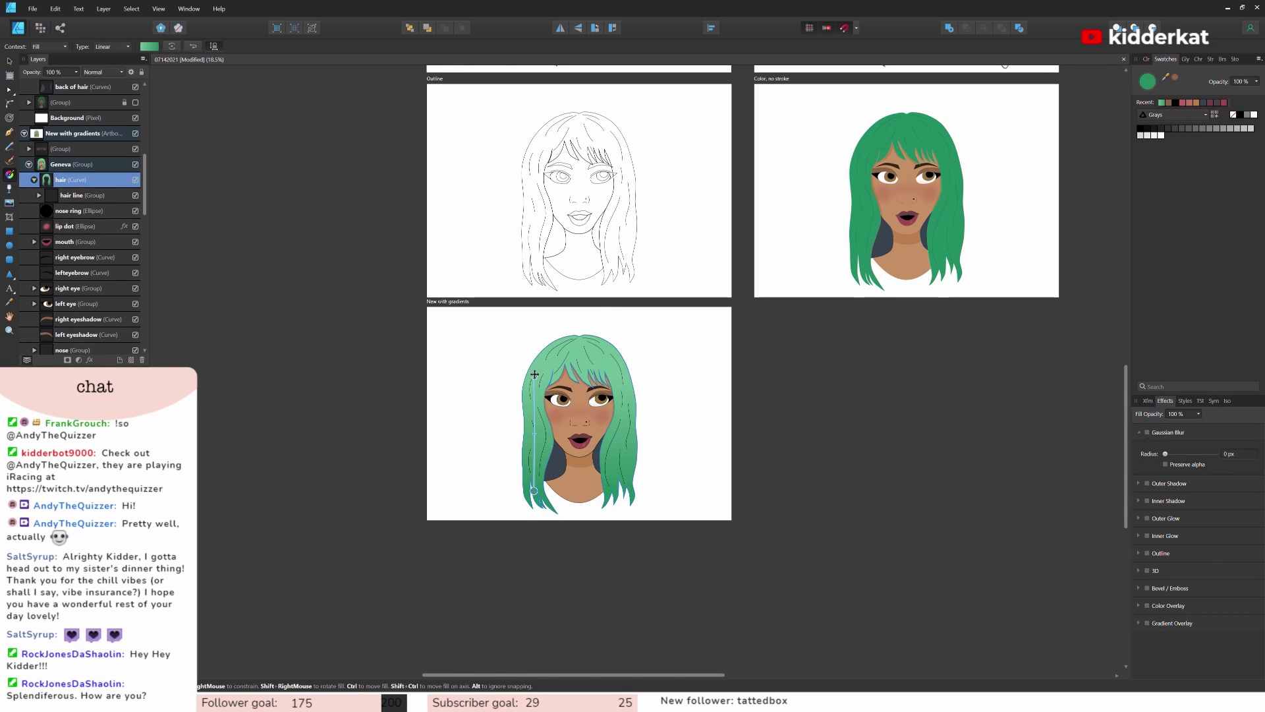
pyautogui.moveTo(535, 377)
pyautogui.mouseDown()
pyautogui.moveTo(583, 329)
pyautogui.moveTo(575, 372)
pyautogui.mouseUp()
# Step: Set the gradient's starting color to the green sampled from the hair in the Color, no stroke artboard
pyautogui.click(150, 46)
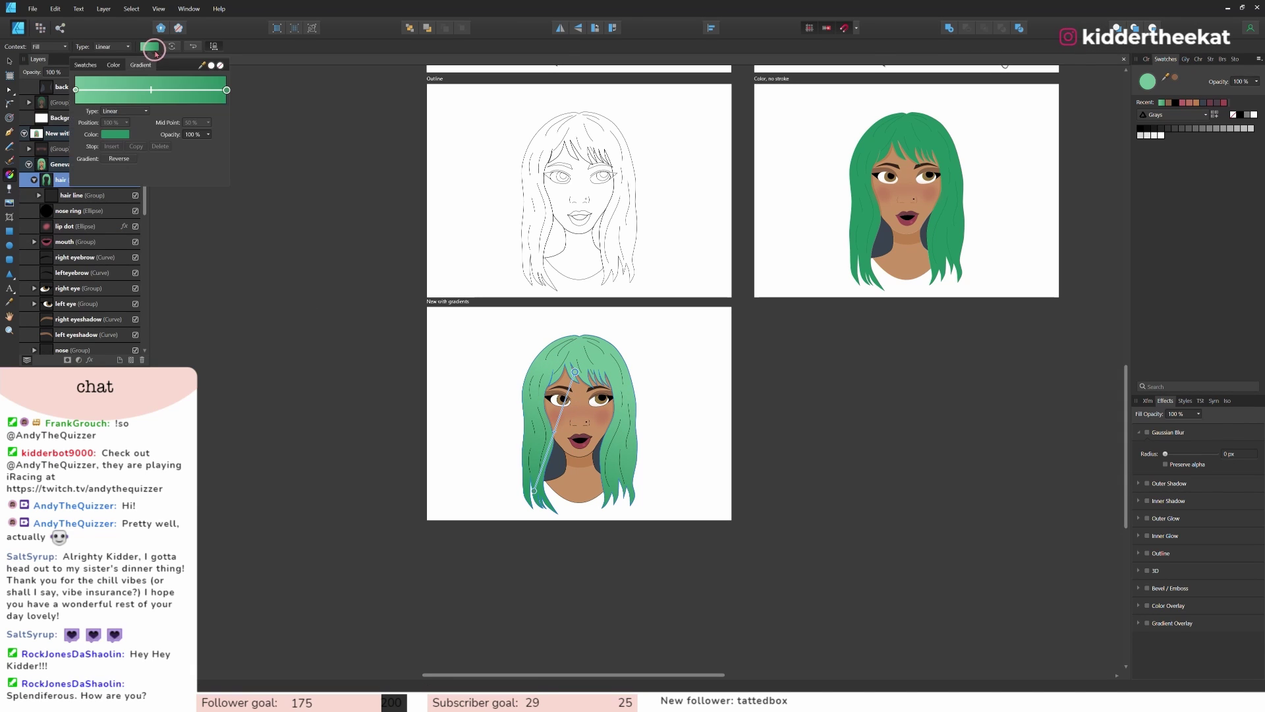
pyautogui.click(76, 89)
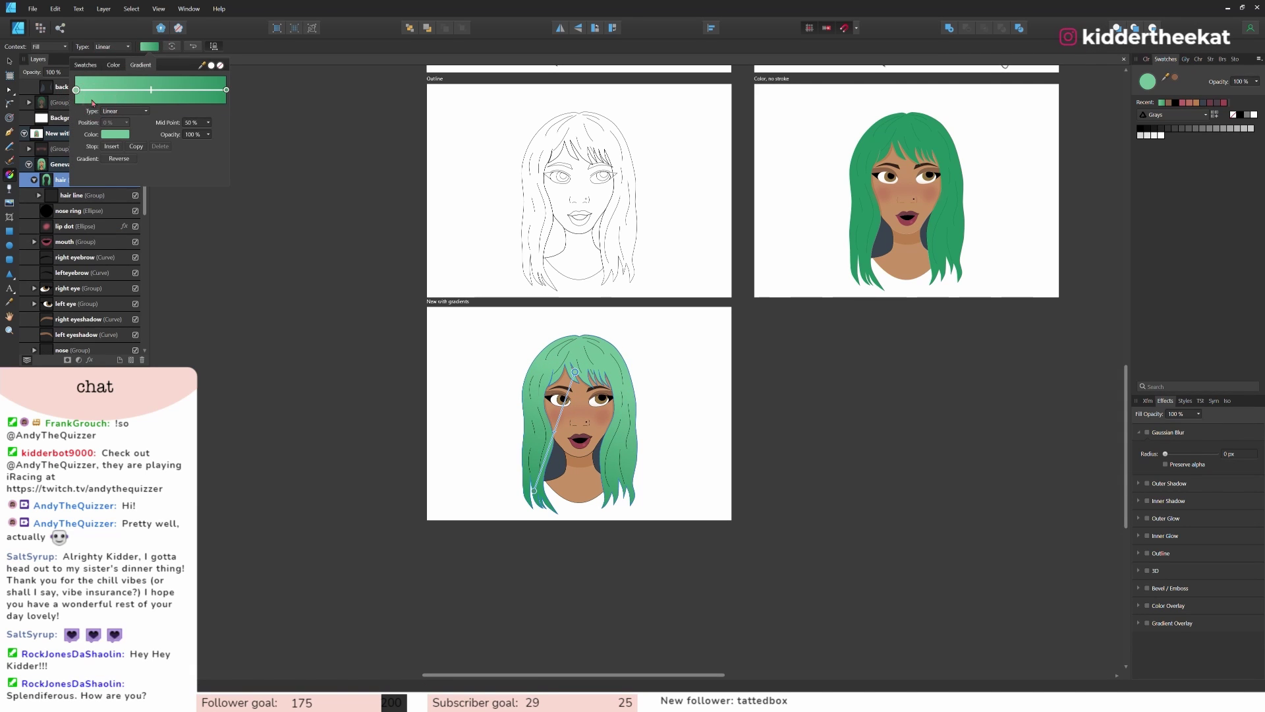
pyautogui.click(119, 134)
pyautogui.moveTo(160, 151); pyautogui.dragTo(903, 139)
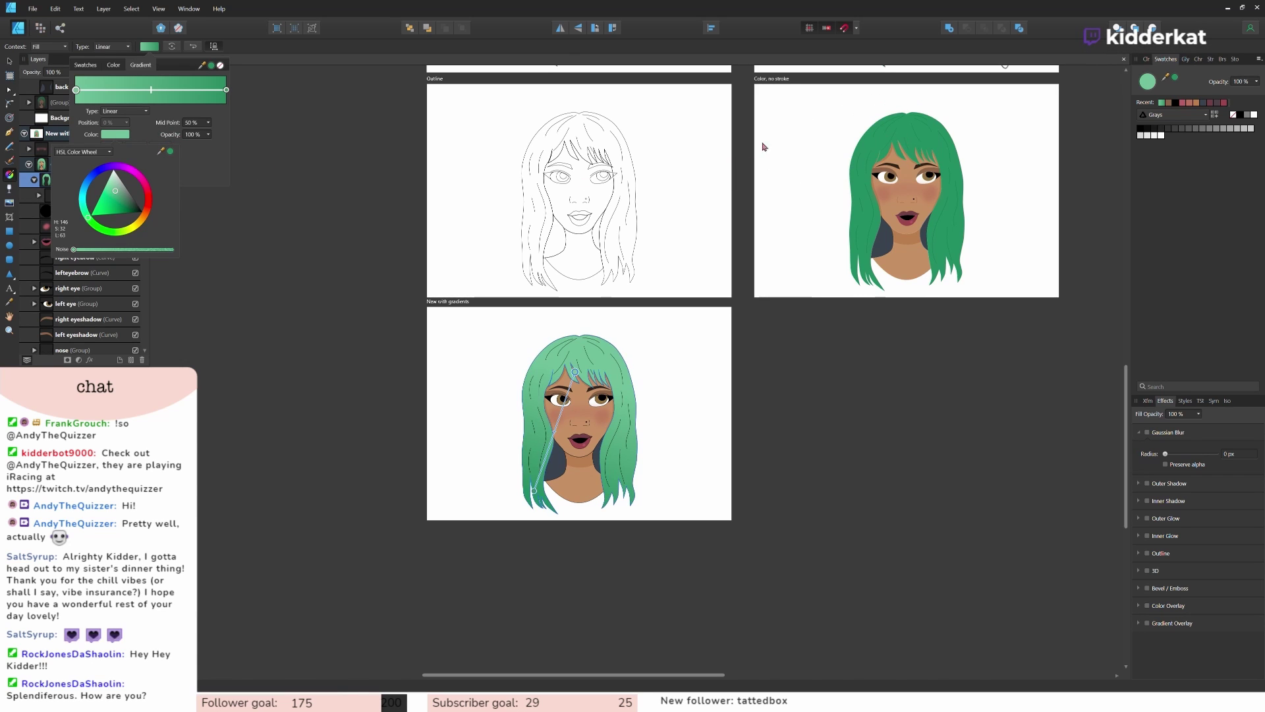
pyautogui.click(170, 151)
pyautogui.click(224, 94)
pyautogui.click(225, 91)
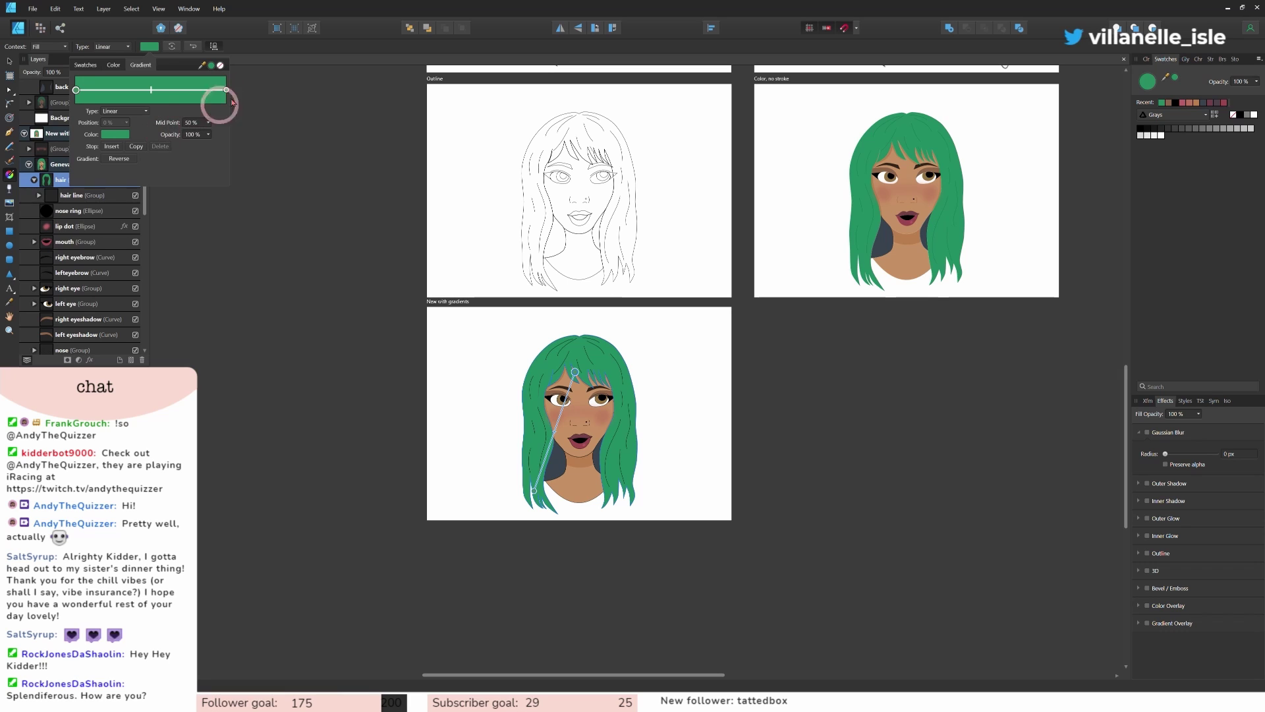
# Step: Darken the gradient's end color to a deep green with an HSL lightness of 11
pyautogui.click(226, 90)
pyautogui.click(115, 134)
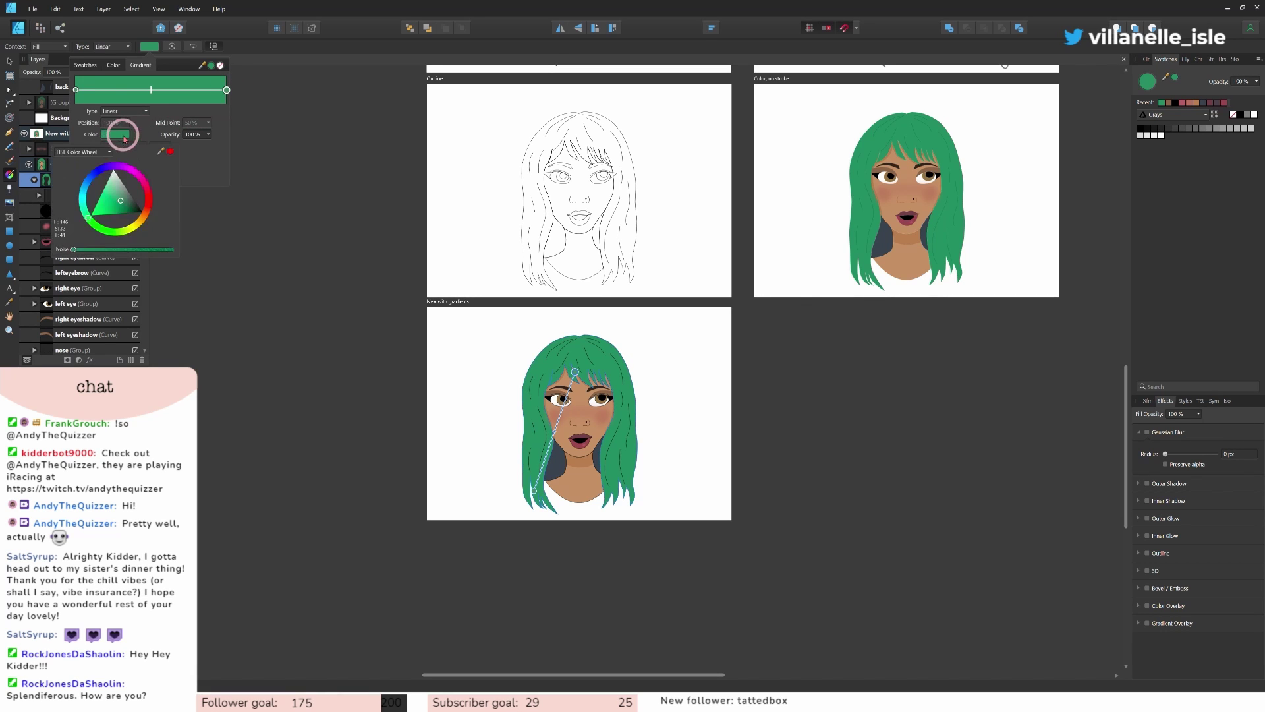
pyautogui.moveTo(363, 170); pyautogui.dragTo(868, 190)
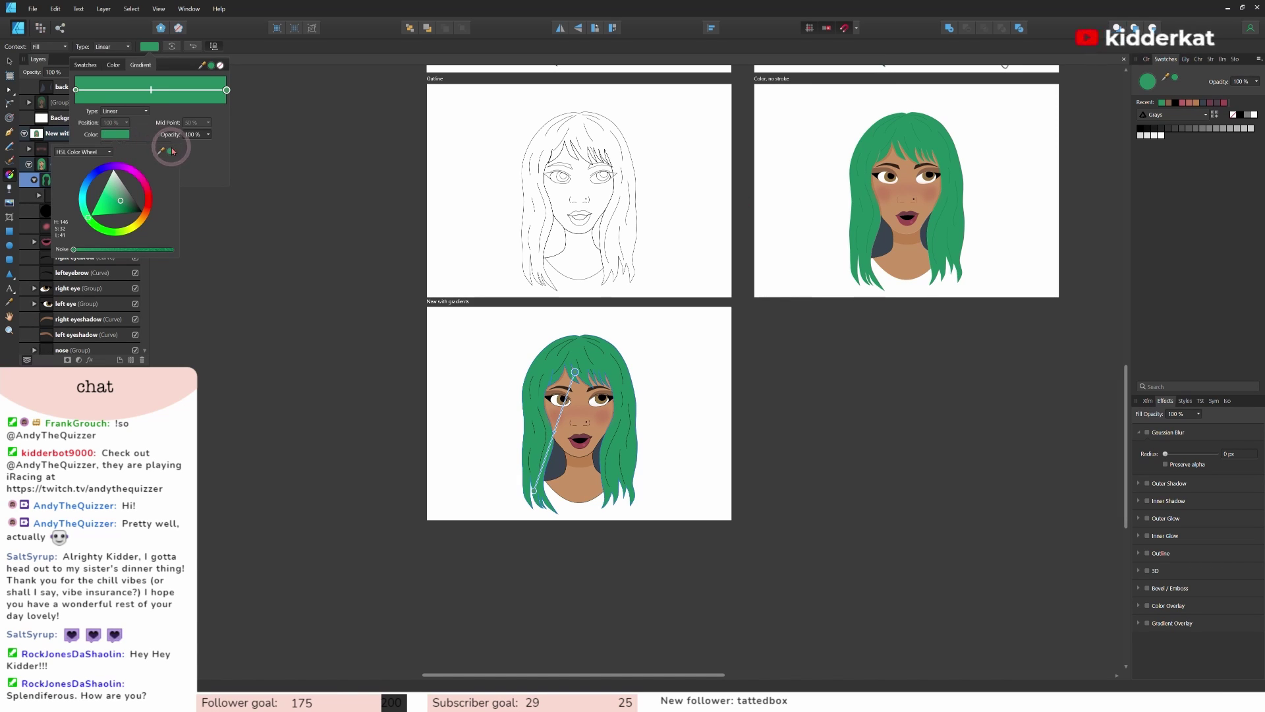
pyautogui.click(97, 153)
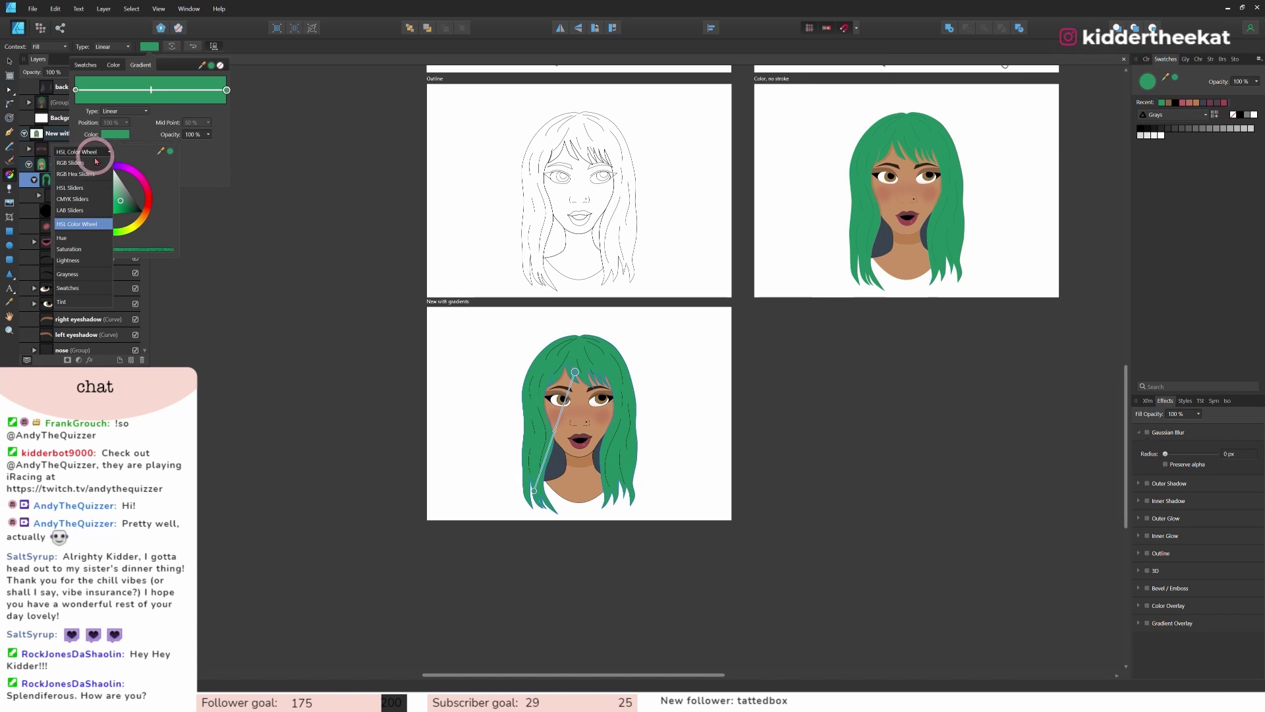
pyautogui.click(75, 190)
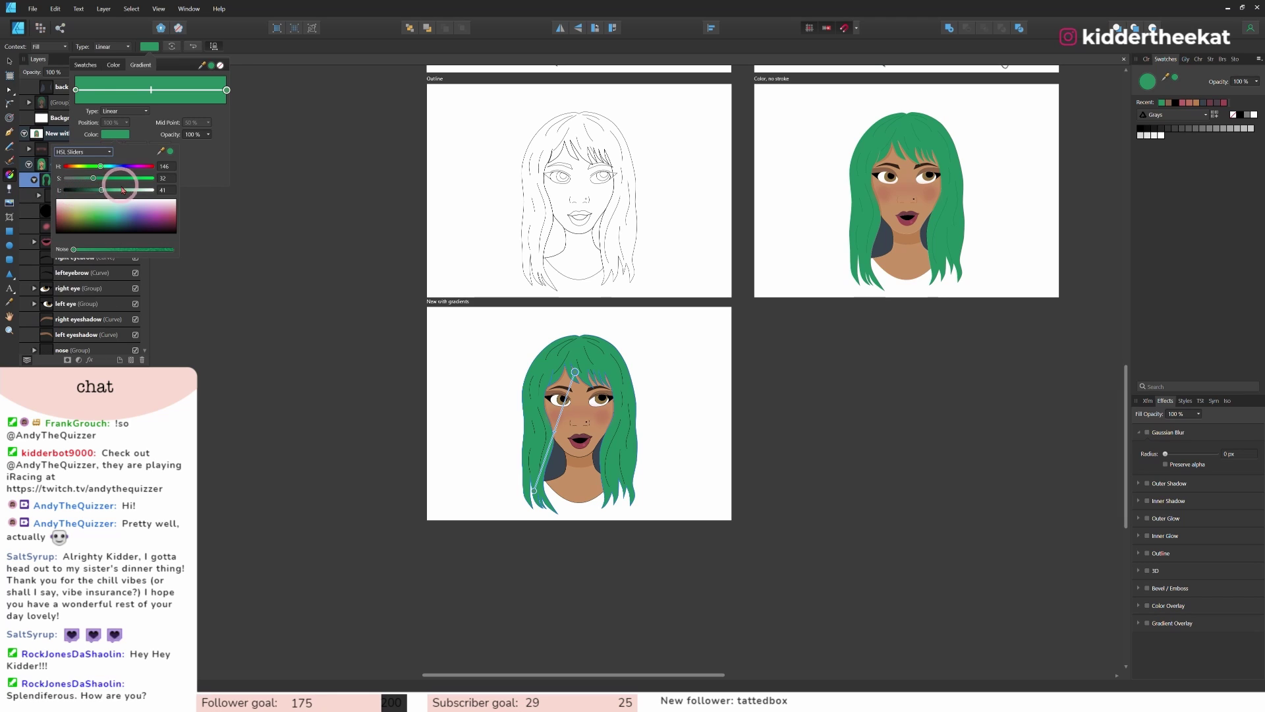
pyautogui.moveTo(101, 190); pyautogui.dragTo(78, 196)
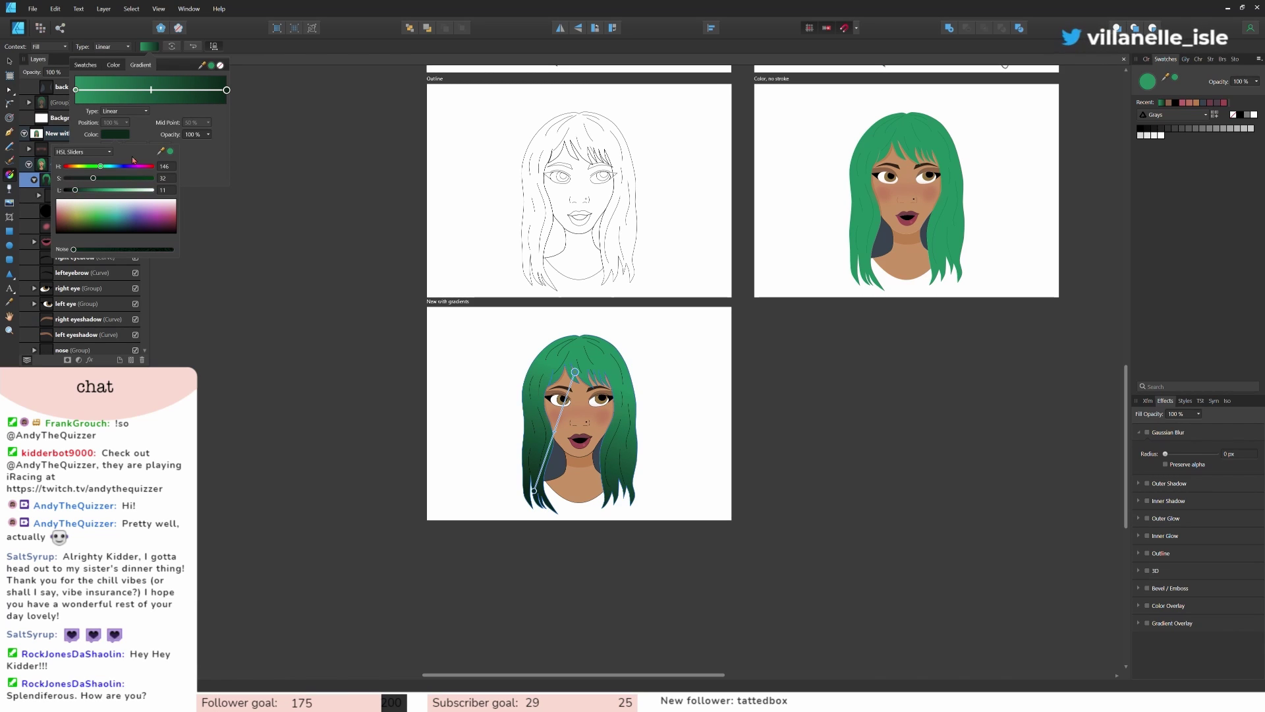
pyautogui.click(118, 136)
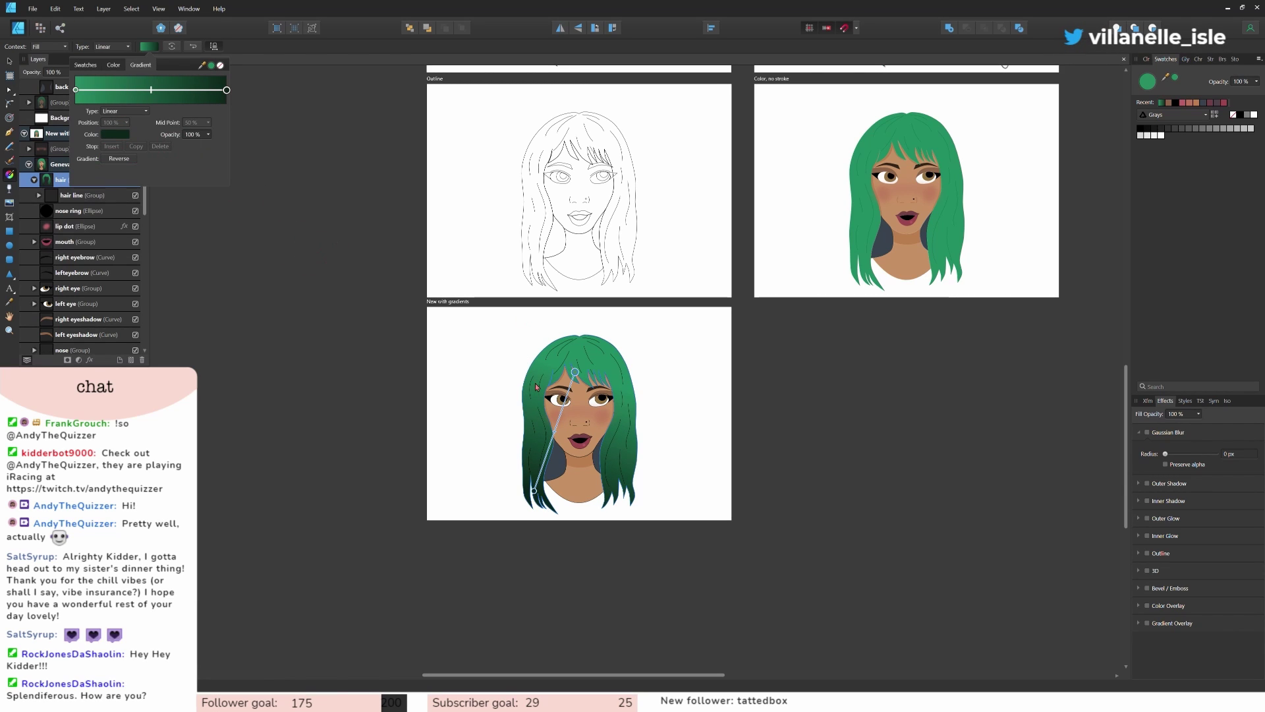
# Step: Straighten the hair gradient to run vertically from bangs level to just below the chin, and adjust its midpoint
pyautogui.scroll(3, 582, 432)
pyautogui.scroll(-4, 571, 428)
pyautogui.scroll(4, 572, 429)
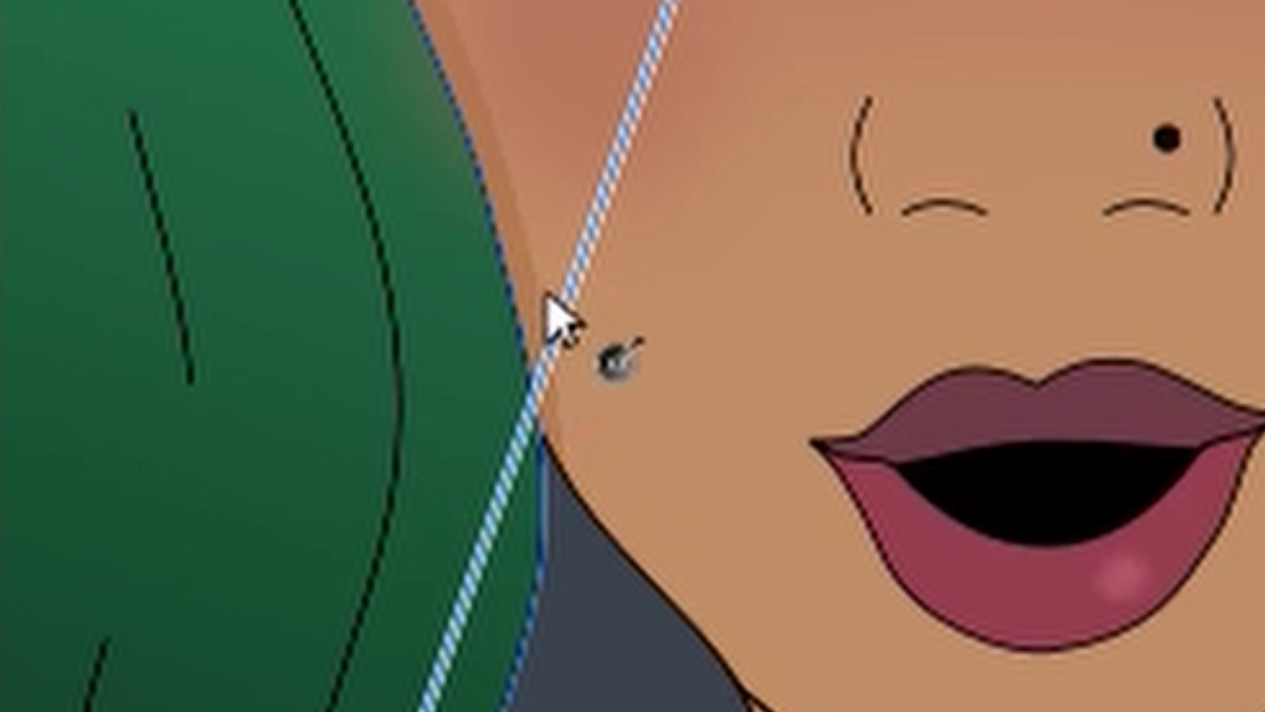
pyautogui.moveTo(558, 322)
pyautogui.mouseDown()
pyautogui.moveTo(533, 401)
pyautogui.moveTo(481, 260)
pyautogui.mouseUp()
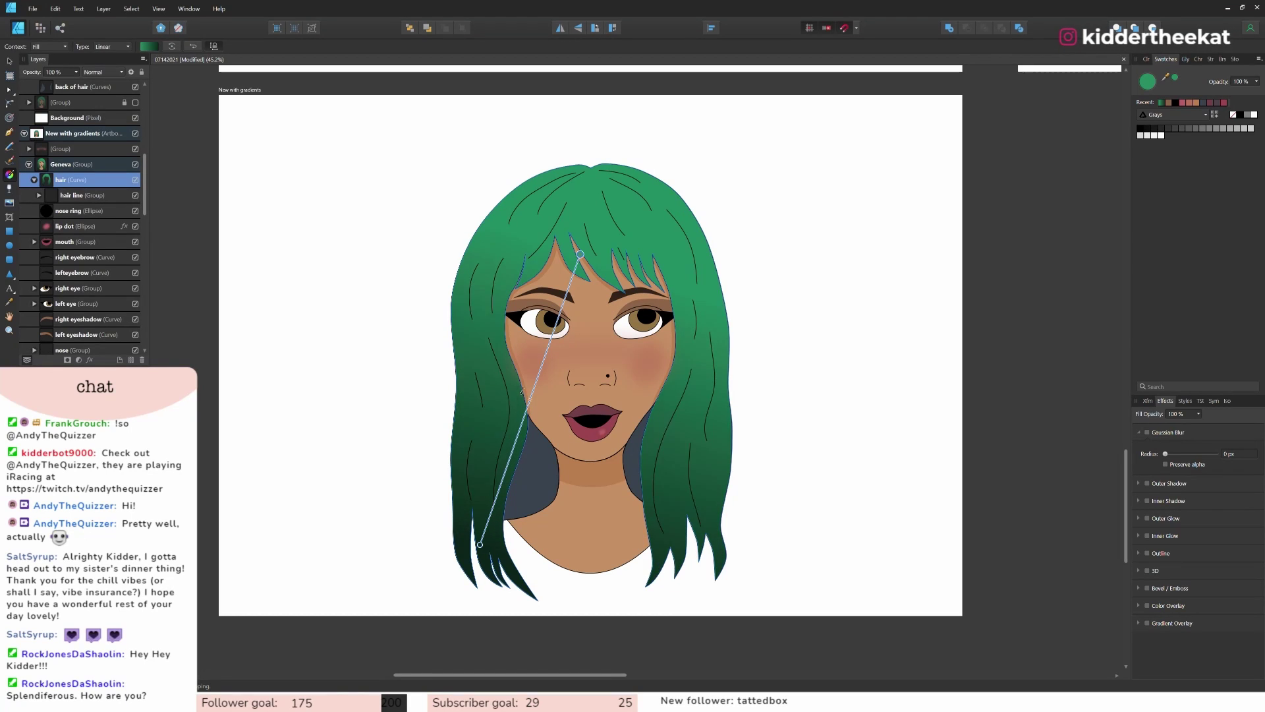
pyautogui.moveTo(522, 392); pyautogui.dragTo(512, 433)
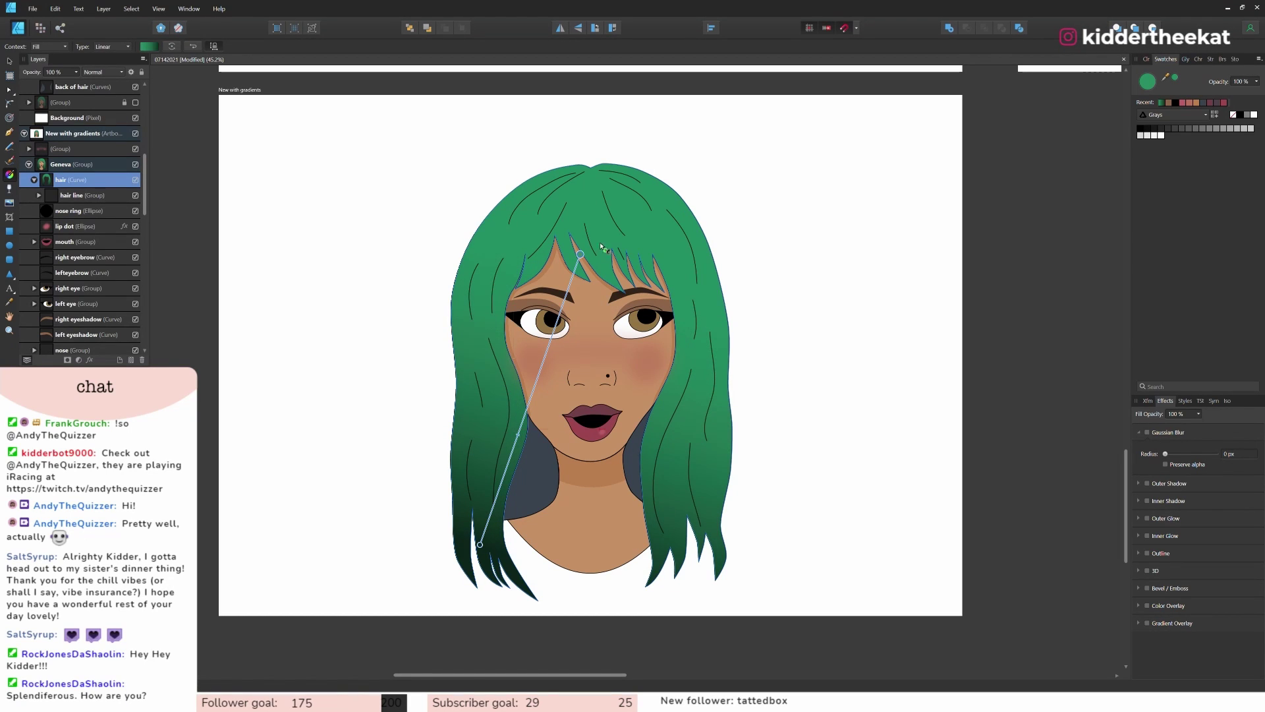
pyautogui.moveTo(580, 254); pyautogui.dragTo(483, 249)
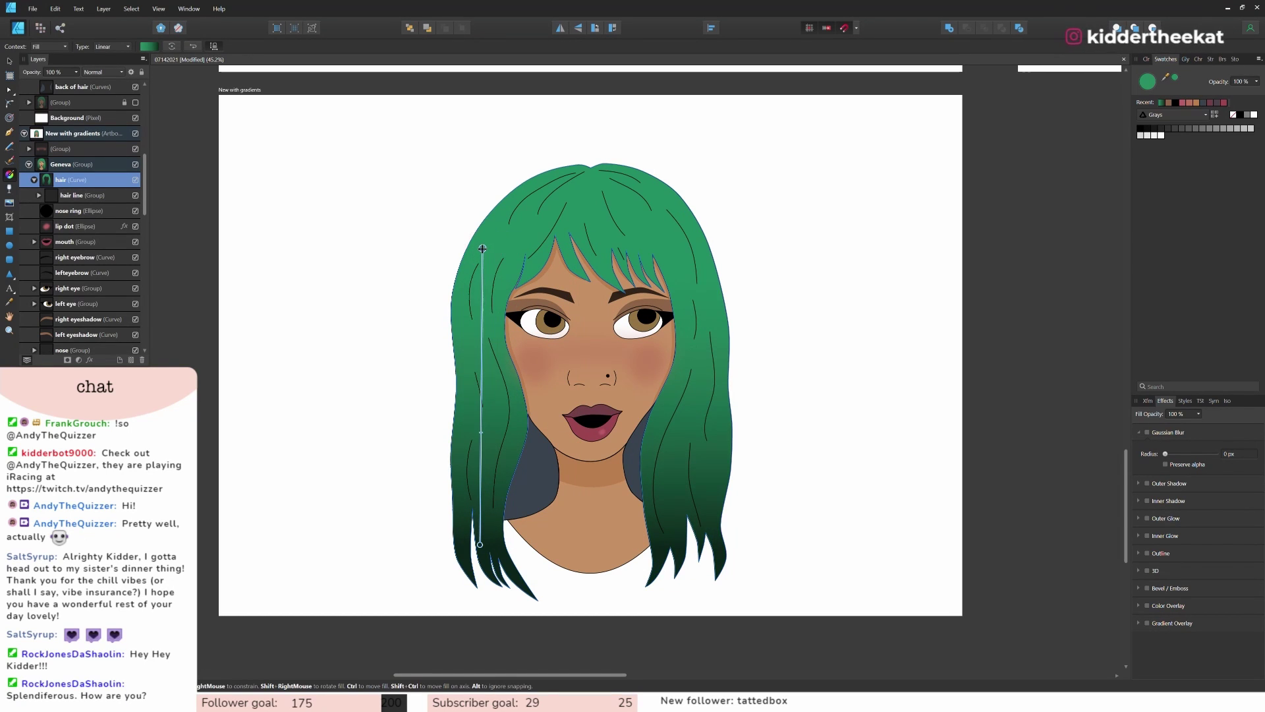
pyautogui.moveTo(481, 433); pyautogui.dragTo(480, 398)
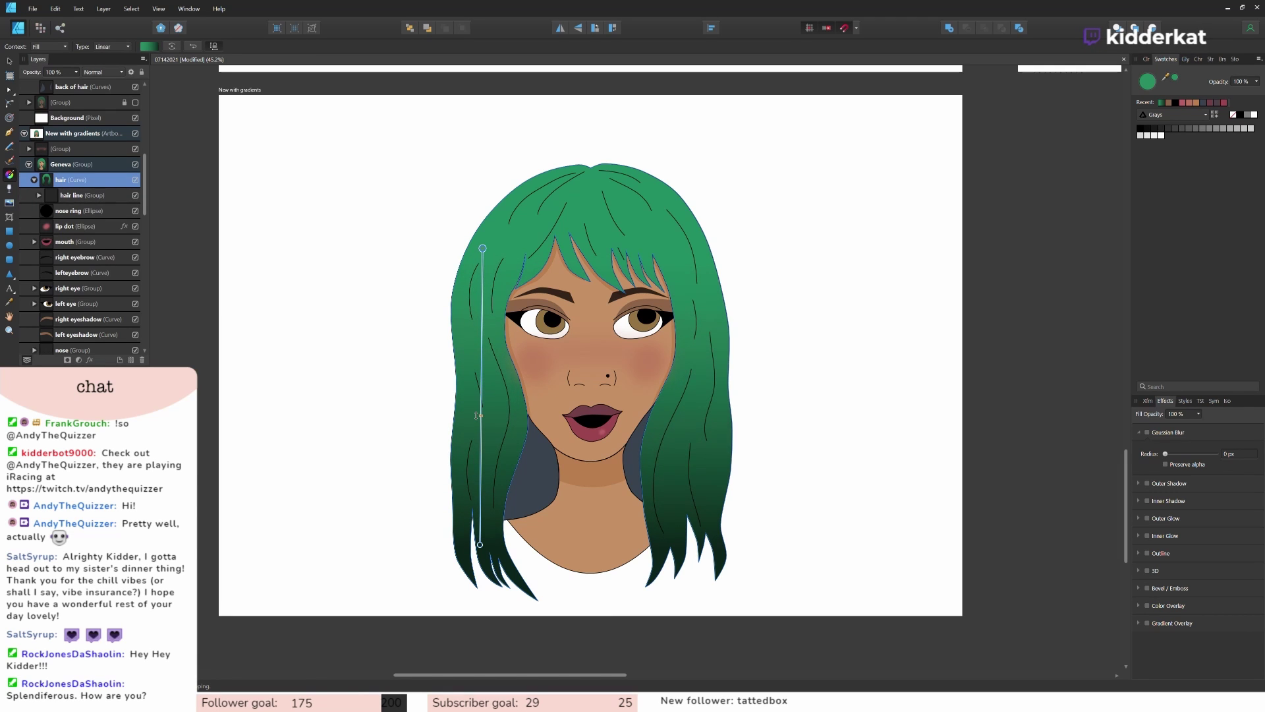
pyautogui.moveTo(480, 545); pyautogui.dragTo(483, 483)
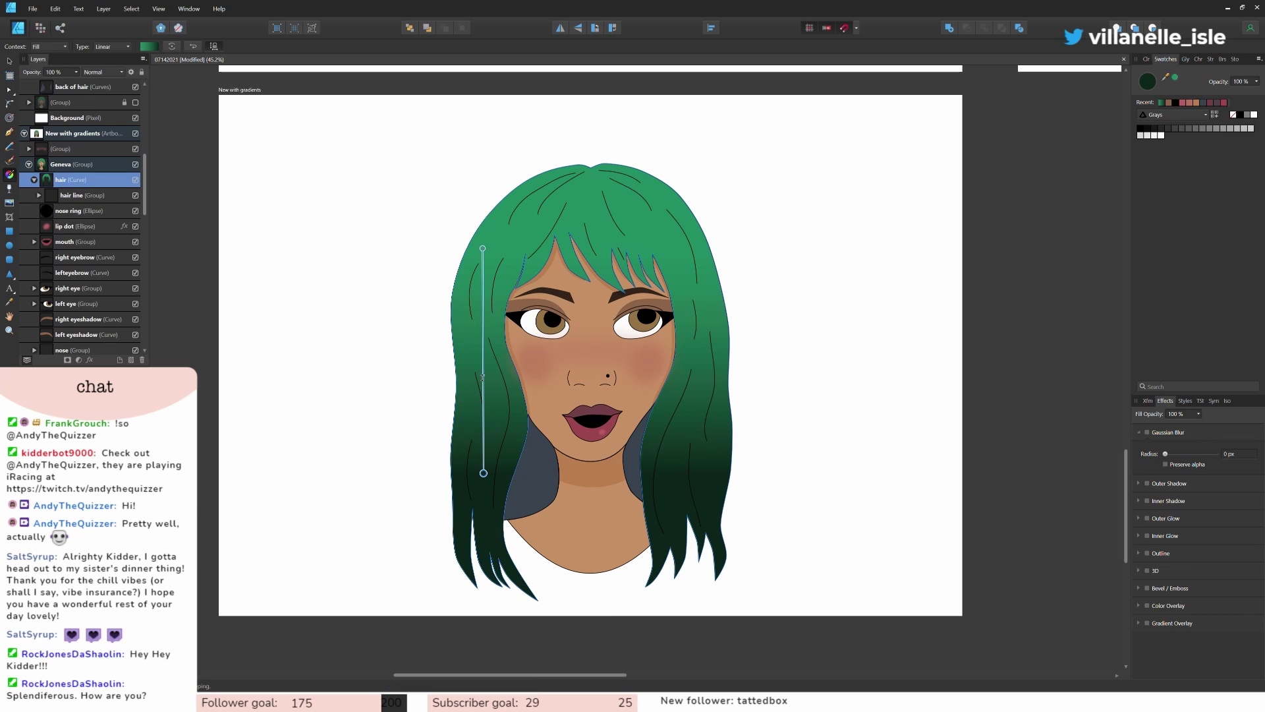
pyautogui.click(483, 390)
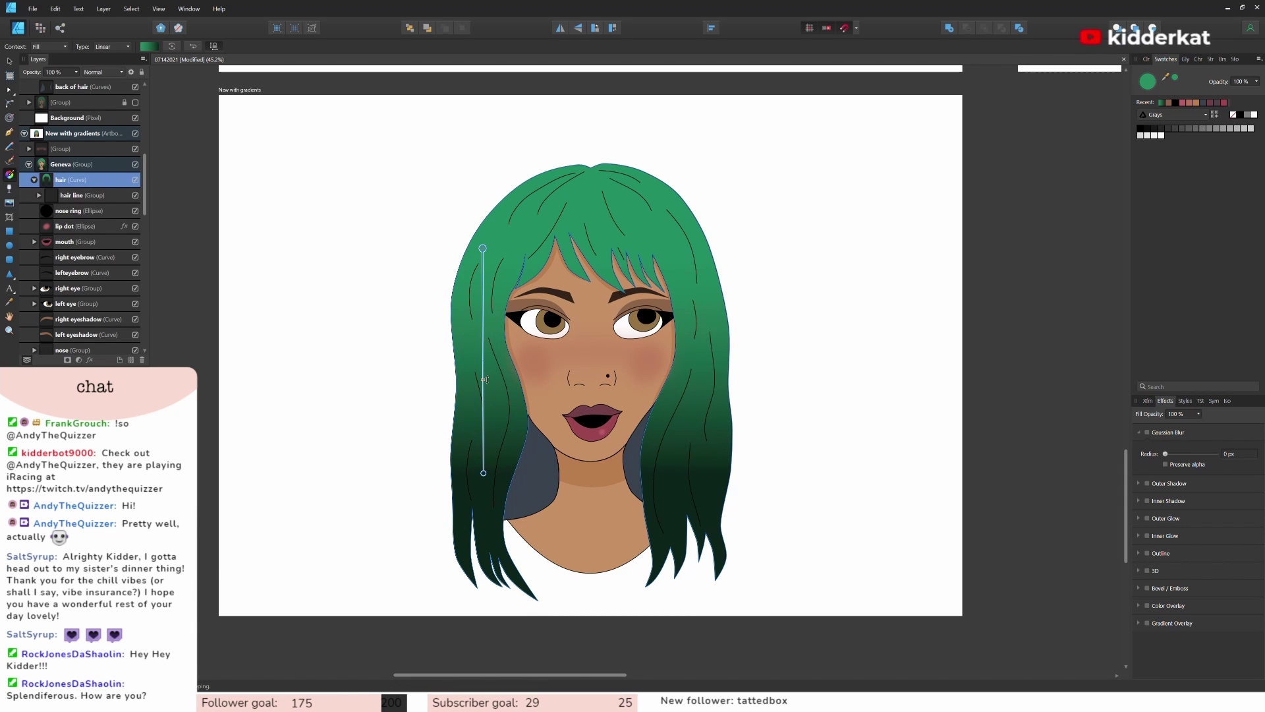
# Step: Add an HSL Shift adjustment to the hair curve in the New with gradients artboard
pyautogui.click(842, 435)
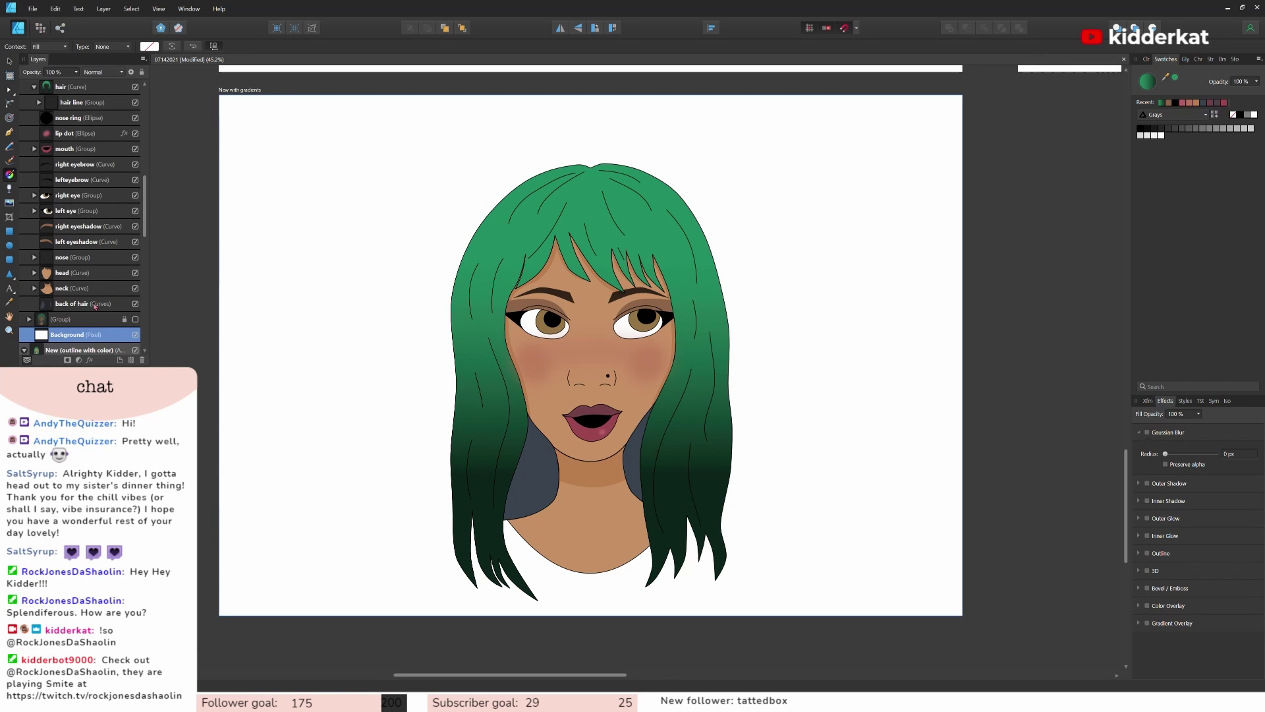
pyautogui.scroll(3, 96, 290)
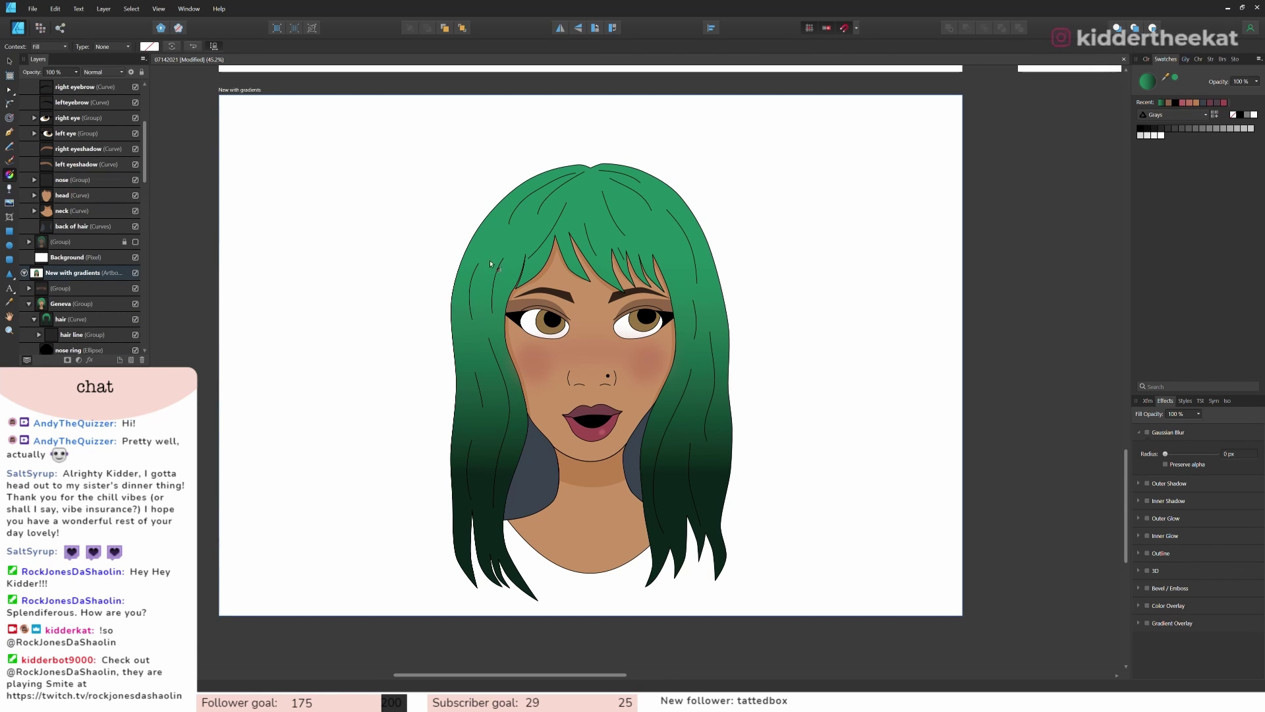
pyautogui.click(9, 60)
pyautogui.click(478, 258)
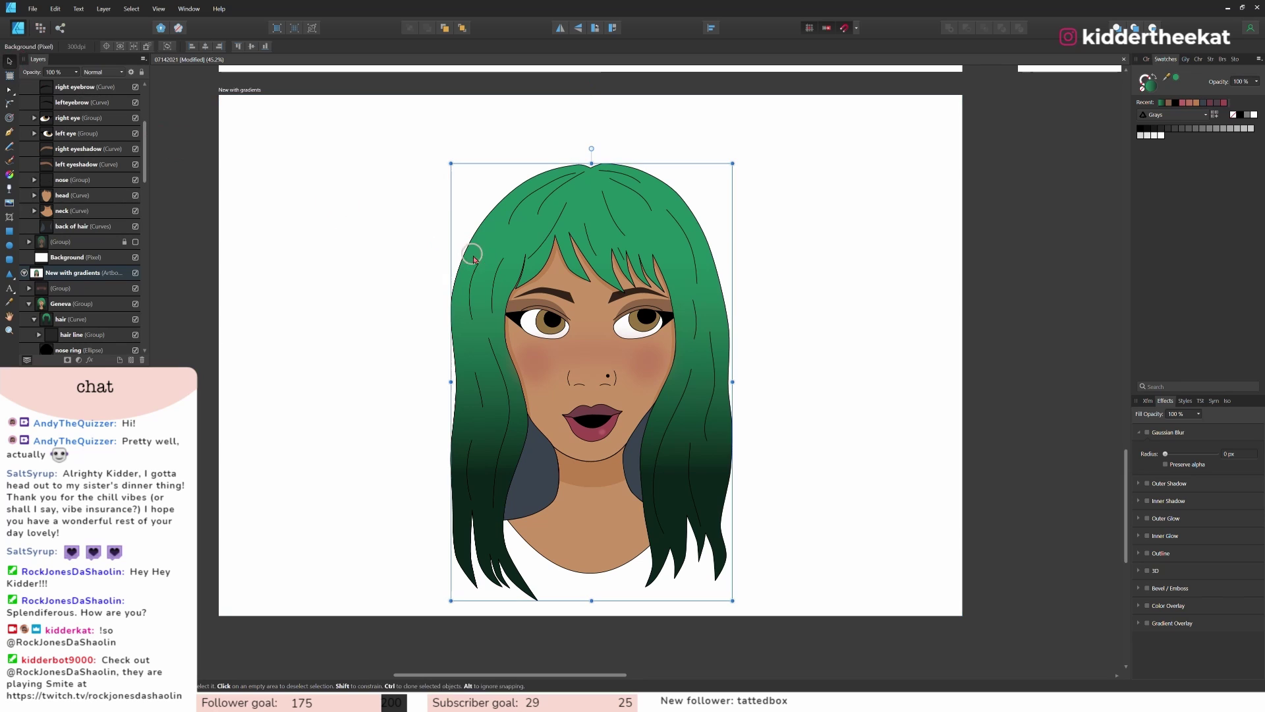
pyautogui.click(74, 319)
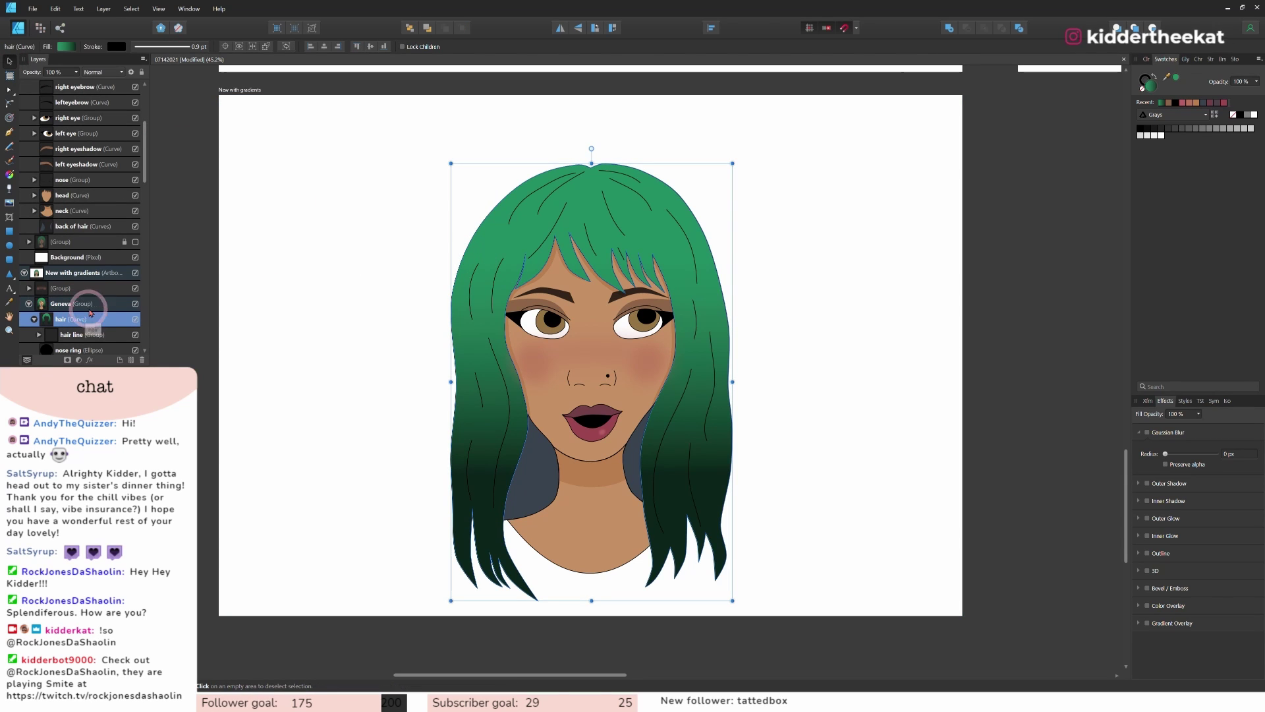
pyautogui.scroll(-1, 86, 323)
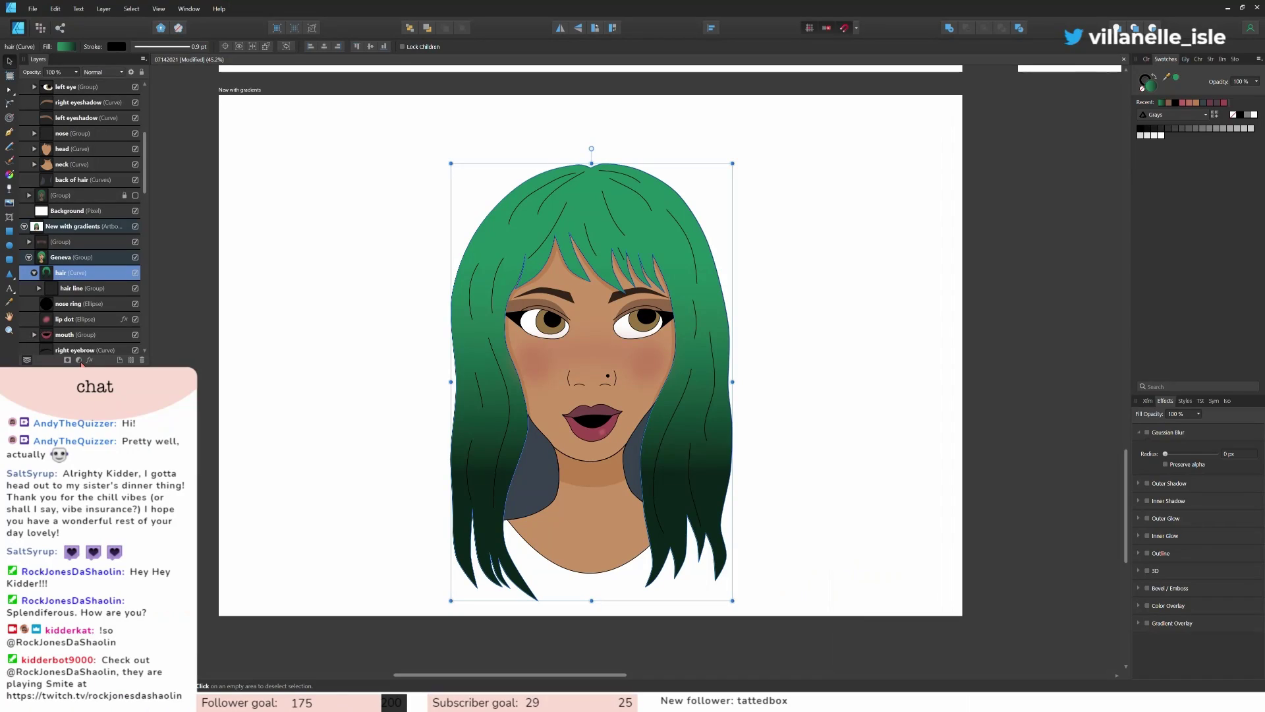
pyautogui.click(379, 427)
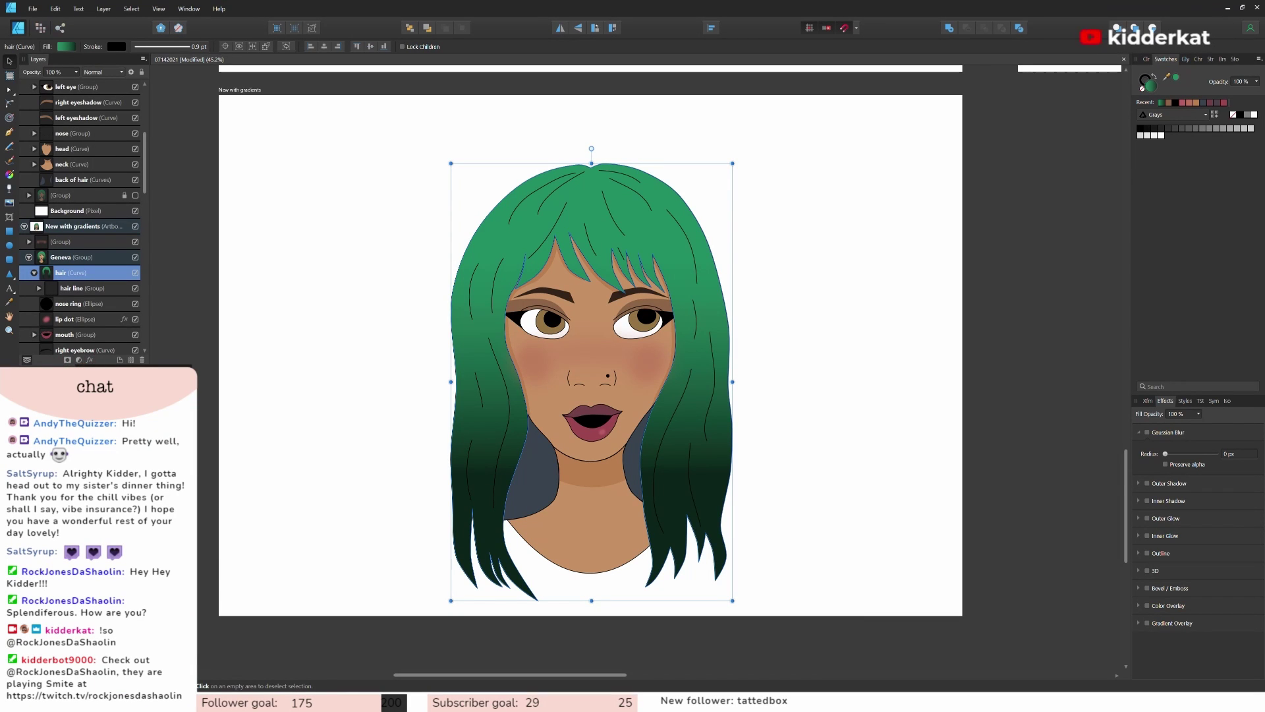
pyautogui.click(99, 401)
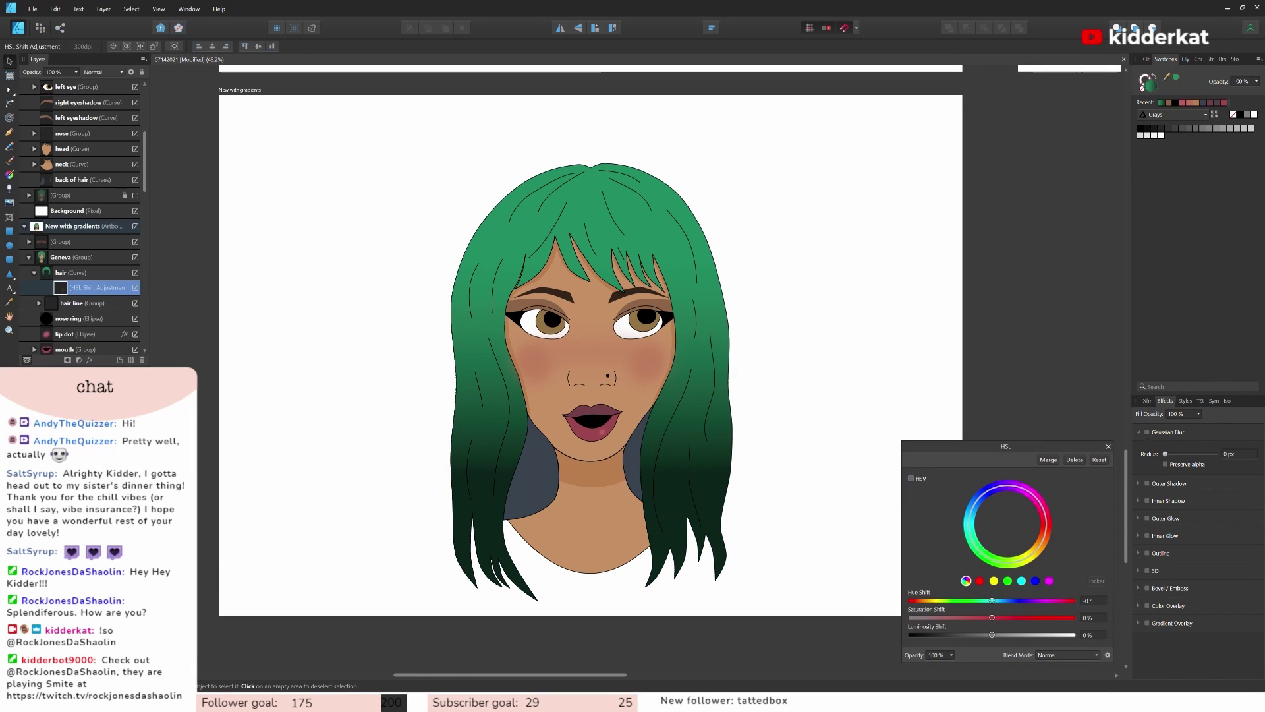
pyautogui.moveTo(953, 448); pyautogui.dragTo(962, 176)
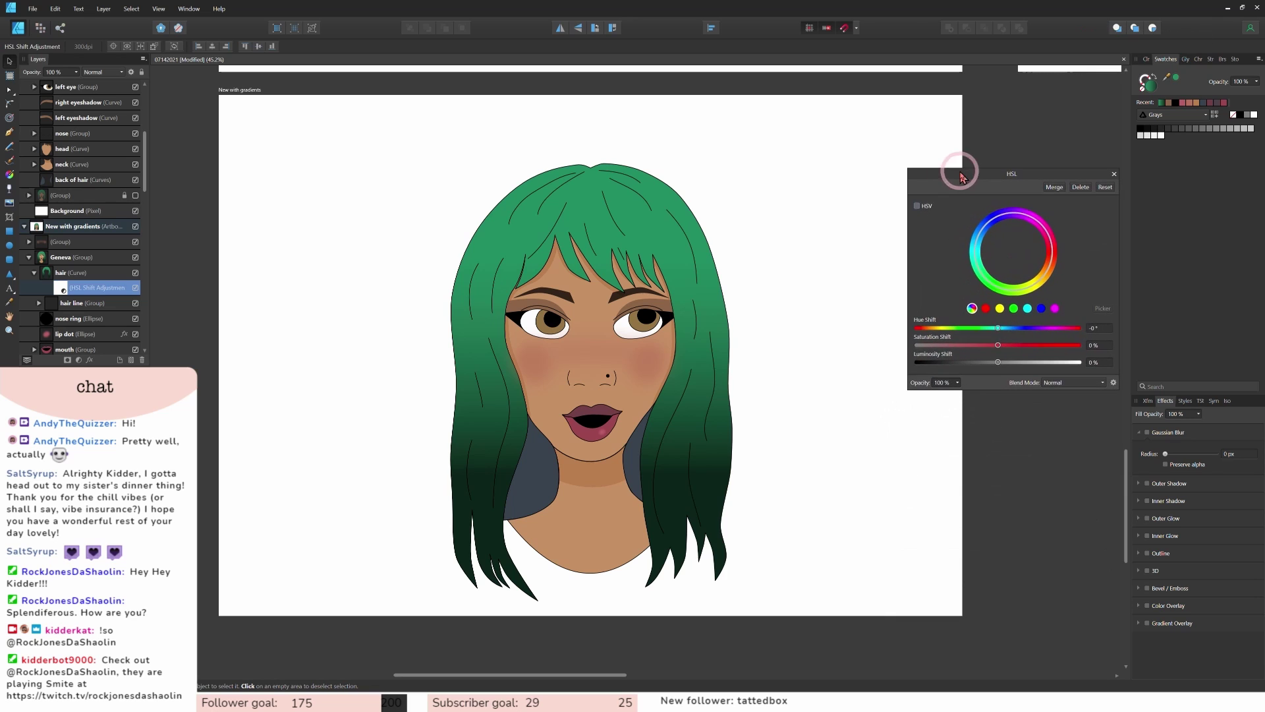
# Step: Shift the hair's hue by about 145.5° to turn it burgundy, and close the adjustment settings
pyautogui.moveTo(997, 327)
pyautogui.mouseDown()
pyautogui.moveTo(928, 331)
pyautogui.moveTo(1010, 331)
pyautogui.mouseUp()
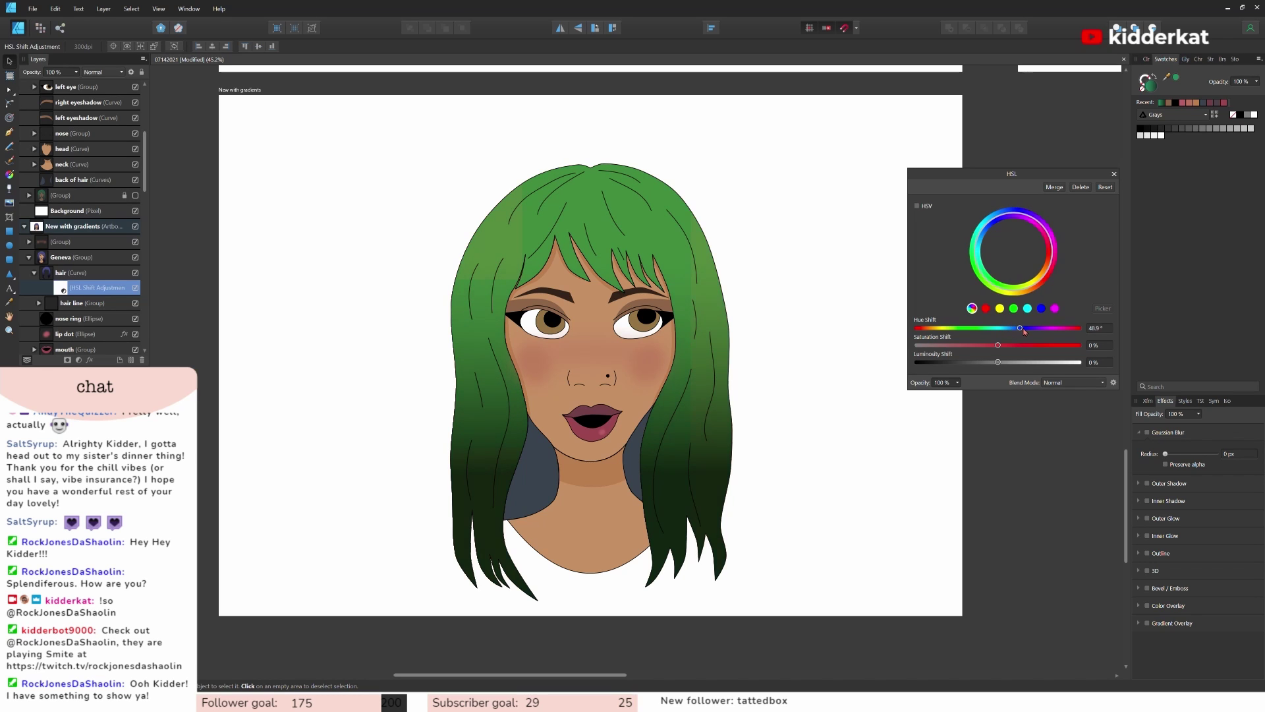
pyautogui.moveTo(1025, 331); pyautogui.dragTo(1055, 332)
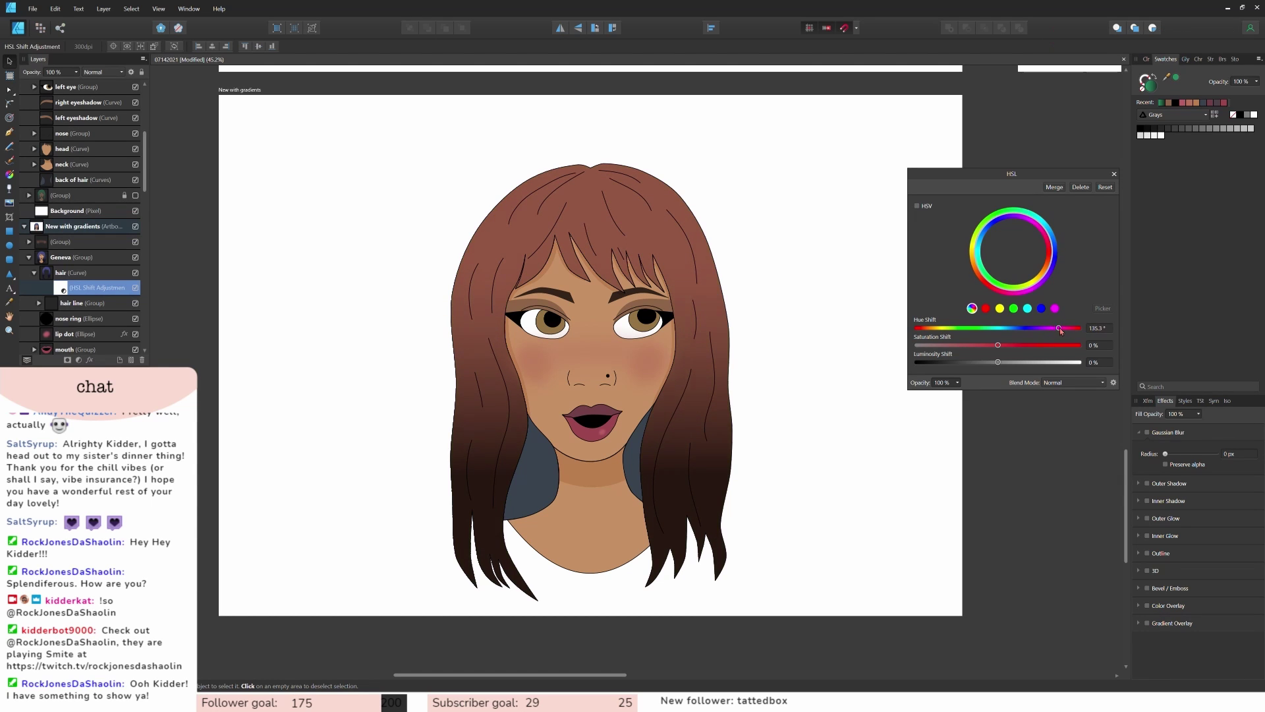
pyautogui.moveTo(1057, 331); pyautogui.dragTo(1065, 331)
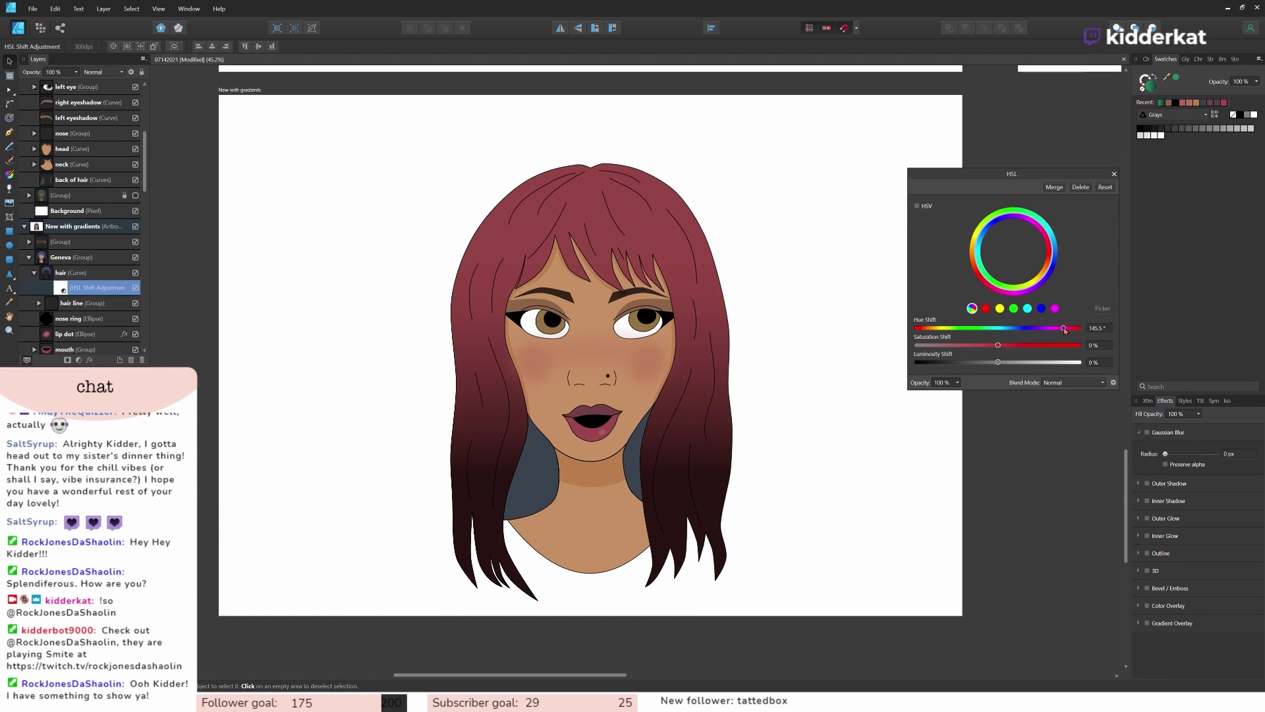
pyautogui.click(1113, 174)
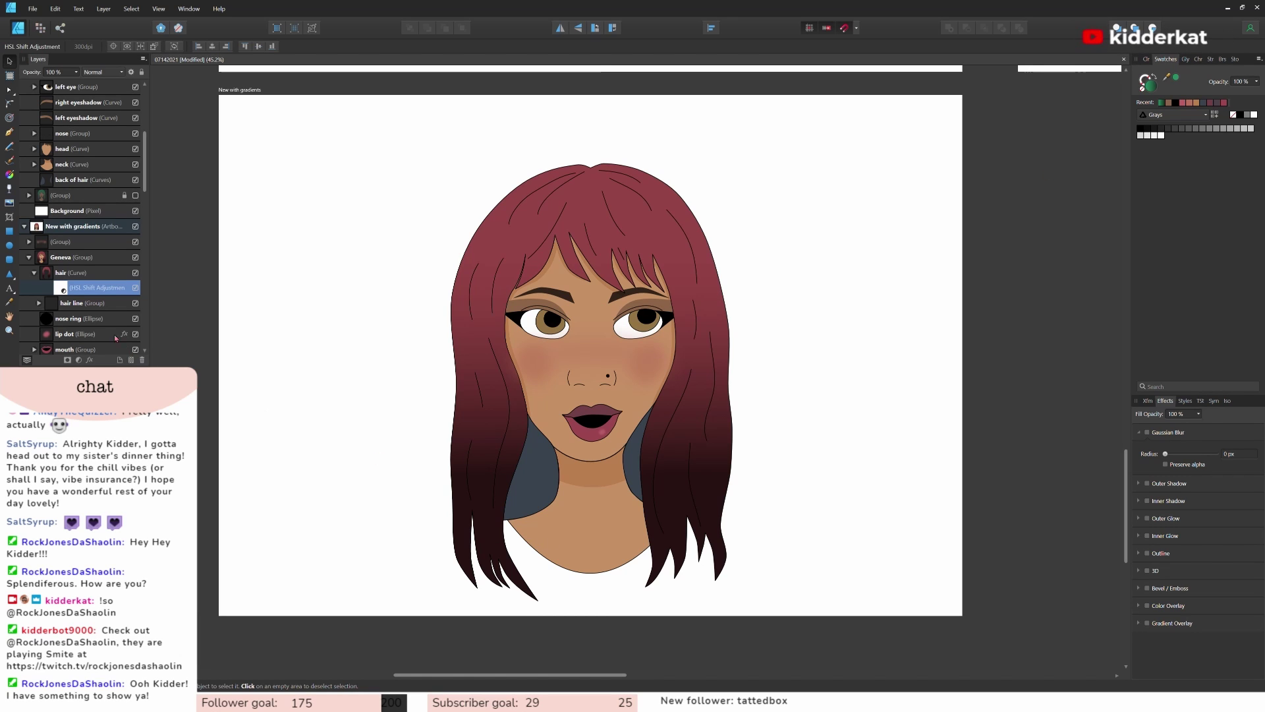
# Step: Fill the back of hair shape with the burgundy sampled from the front hair
pyautogui.scroll(-4, 48, 323)
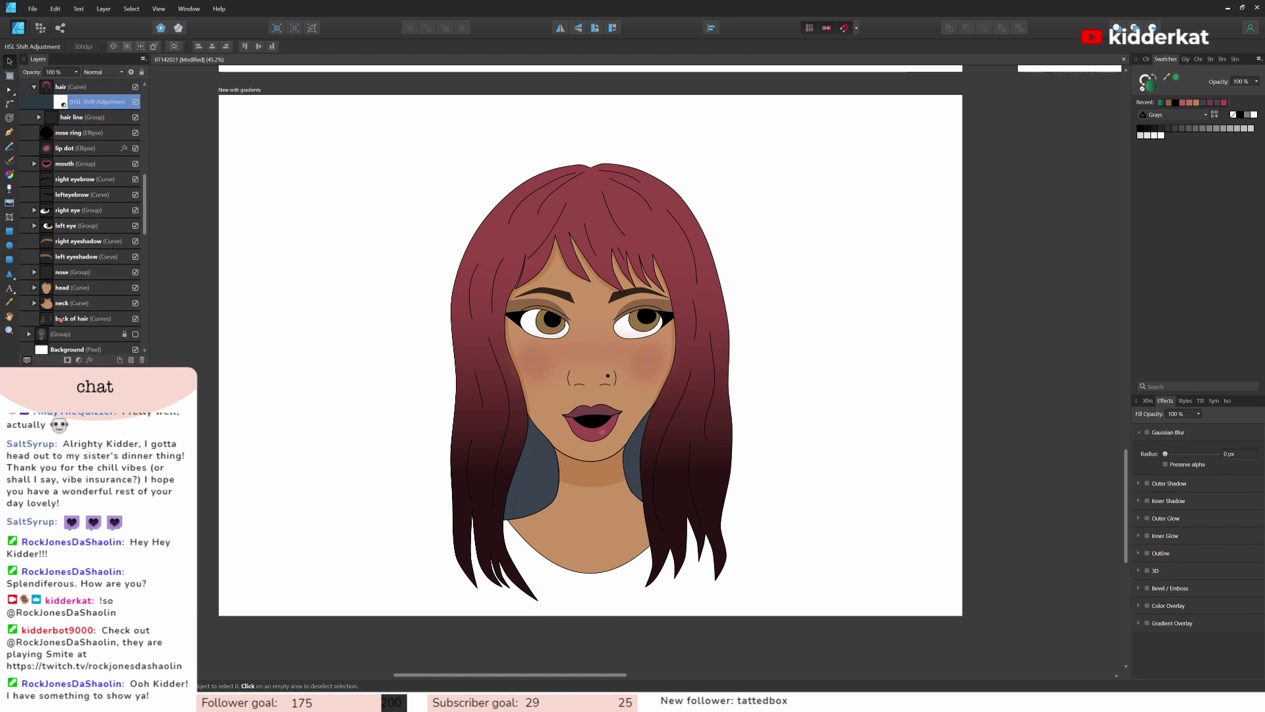
pyautogui.click(60, 321)
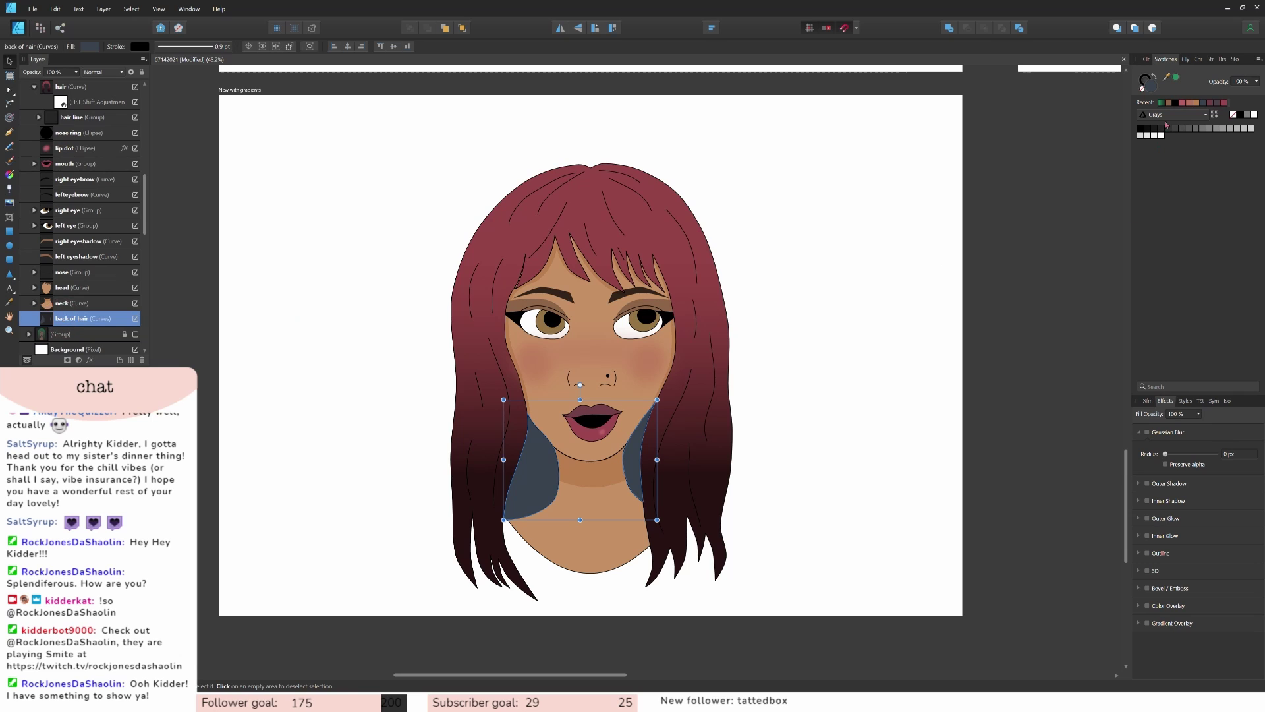
pyautogui.moveTo(1177, 85); pyautogui.dragTo(470, 330)
pyautogui.click(476, 327)
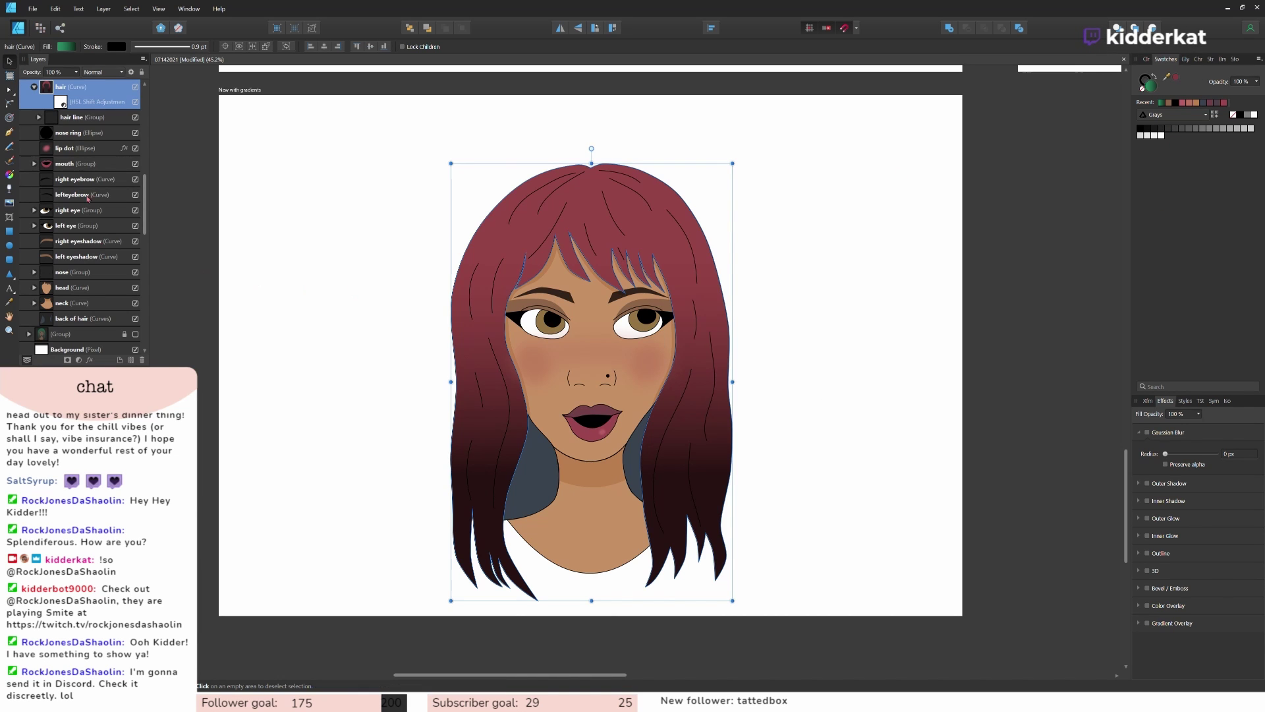
pyautogui.click(58, 320)
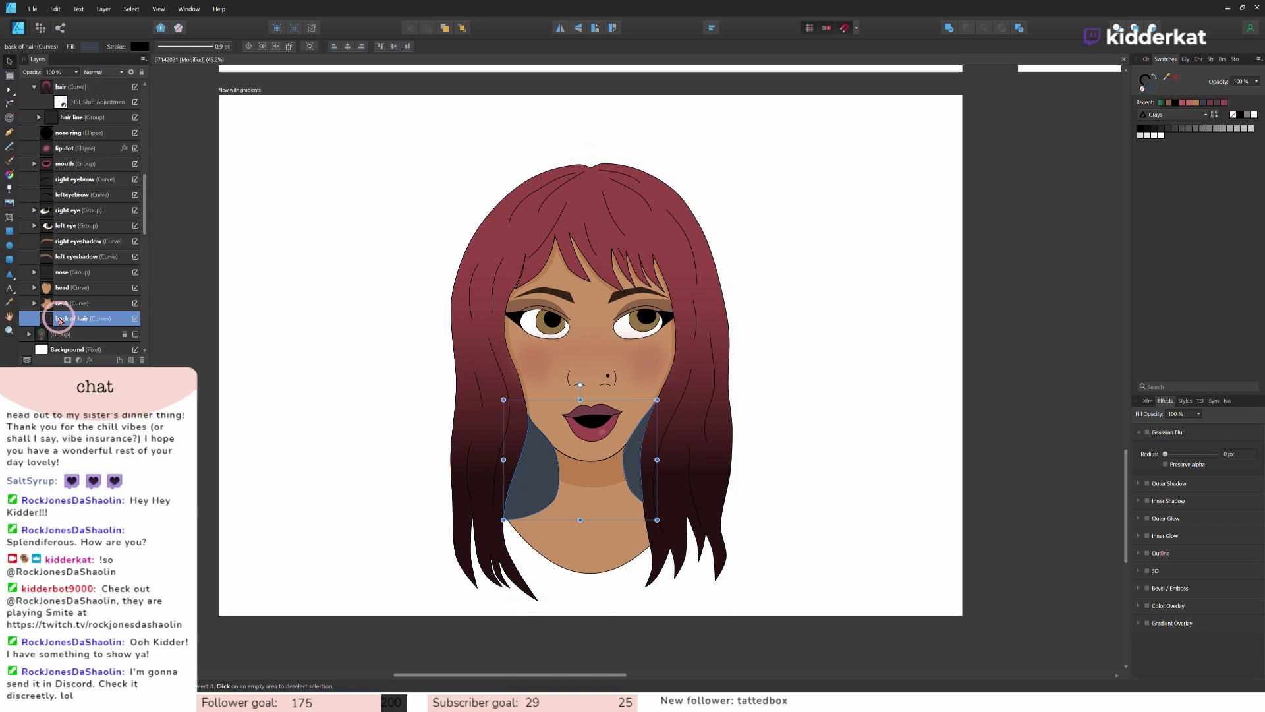
pyautogui.click(1176, 79)
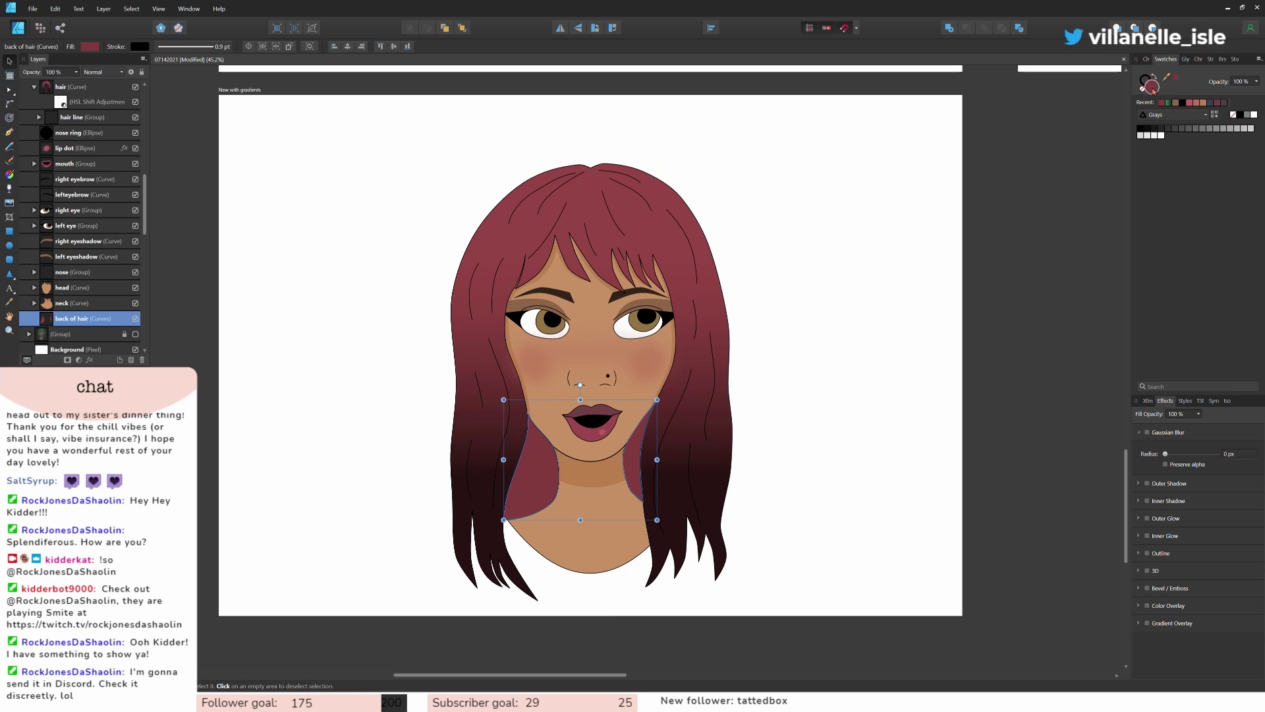
# Step: Darken the back of hair fill to a near-black burgundy matching the dark hair tips
pyautogui.doubleClick(1147, 82)
pyautogui.moveTo(593, 232); pyautogui.dragTo(960, 204)
pyautogui.moveTo(916, 240); pyautogui.dragTo(879, 241)
pyautogui.click(1115, 408)
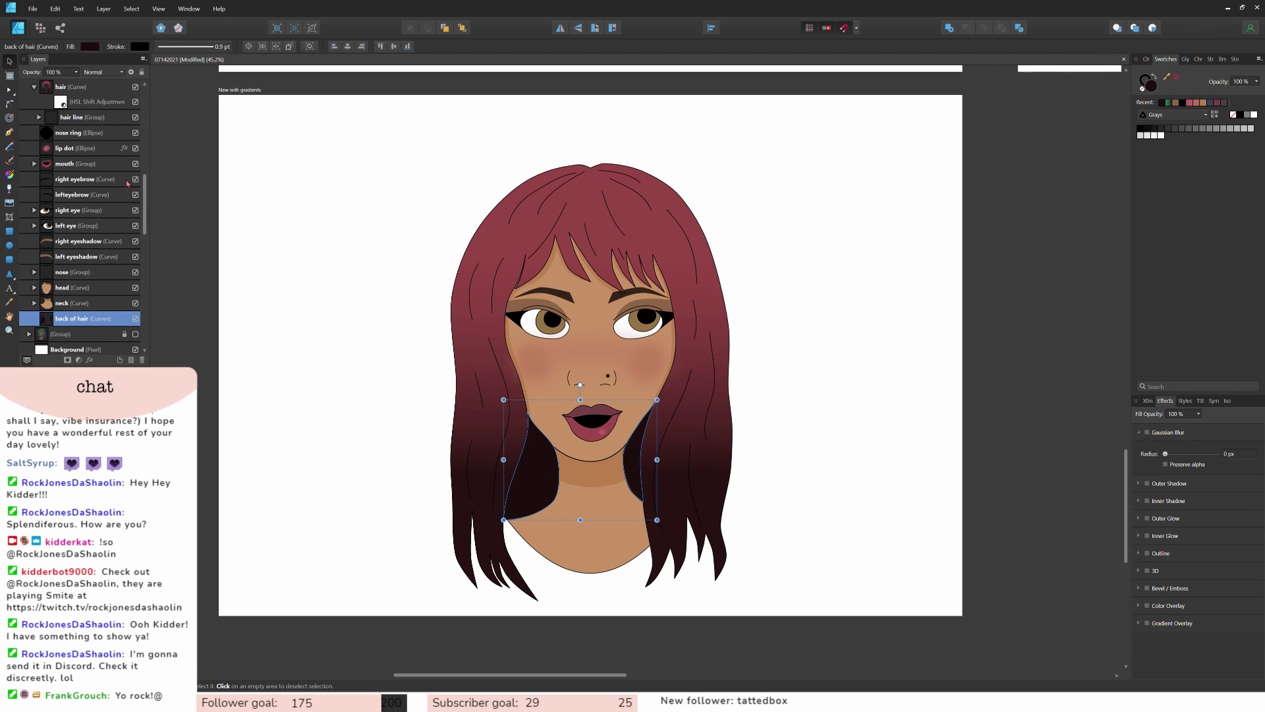
# Step: Give the left eyeshadow a linear gradient from dark brown at the outer corner to light beige (HSL 27, 45, 77) at the inner corner
pyautogui.click(77, 261)
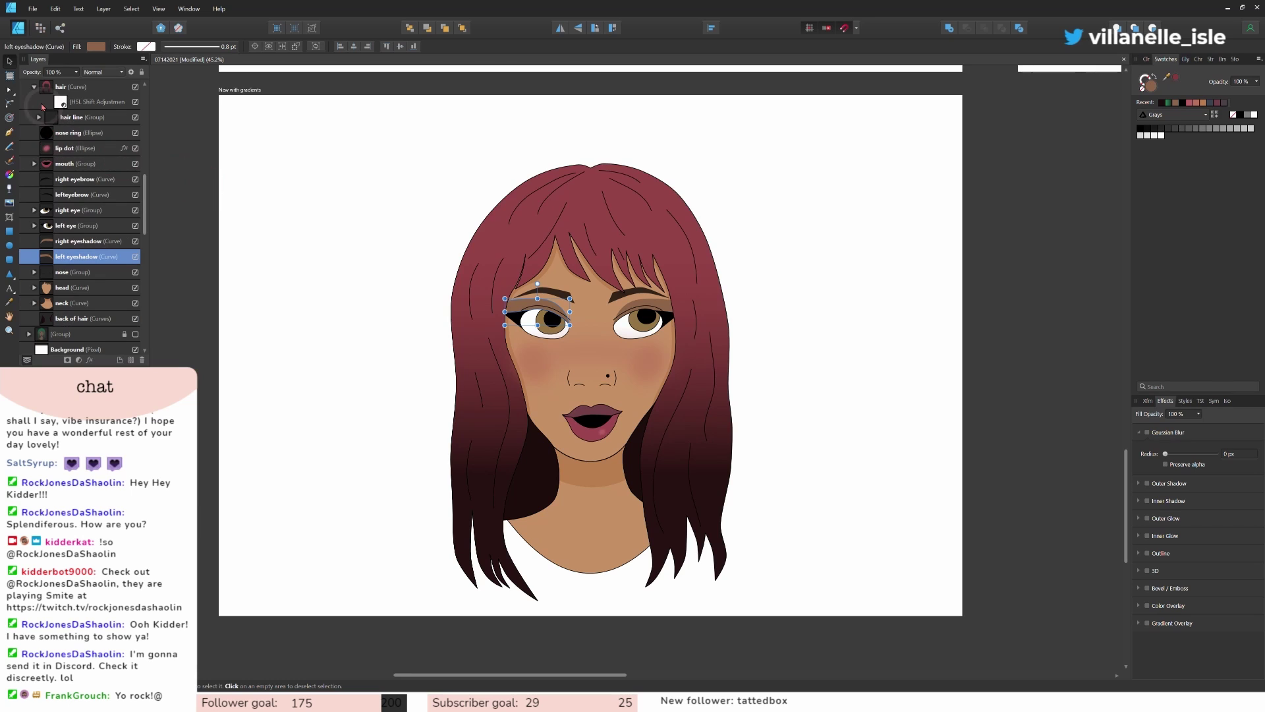
pyautogui.click(9, 175)
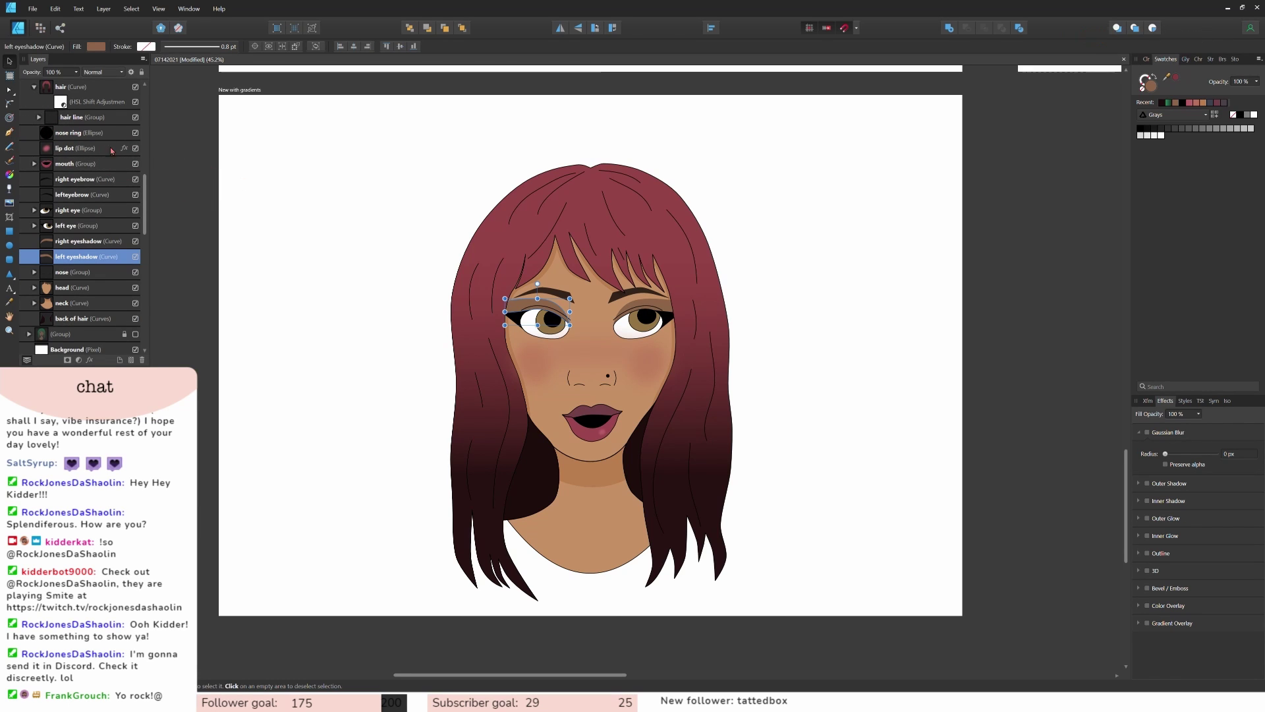
pyautogui.moveTo(505, 304); pyautogui.dragTo(568, 323)
pyautogui.click(150, 46)
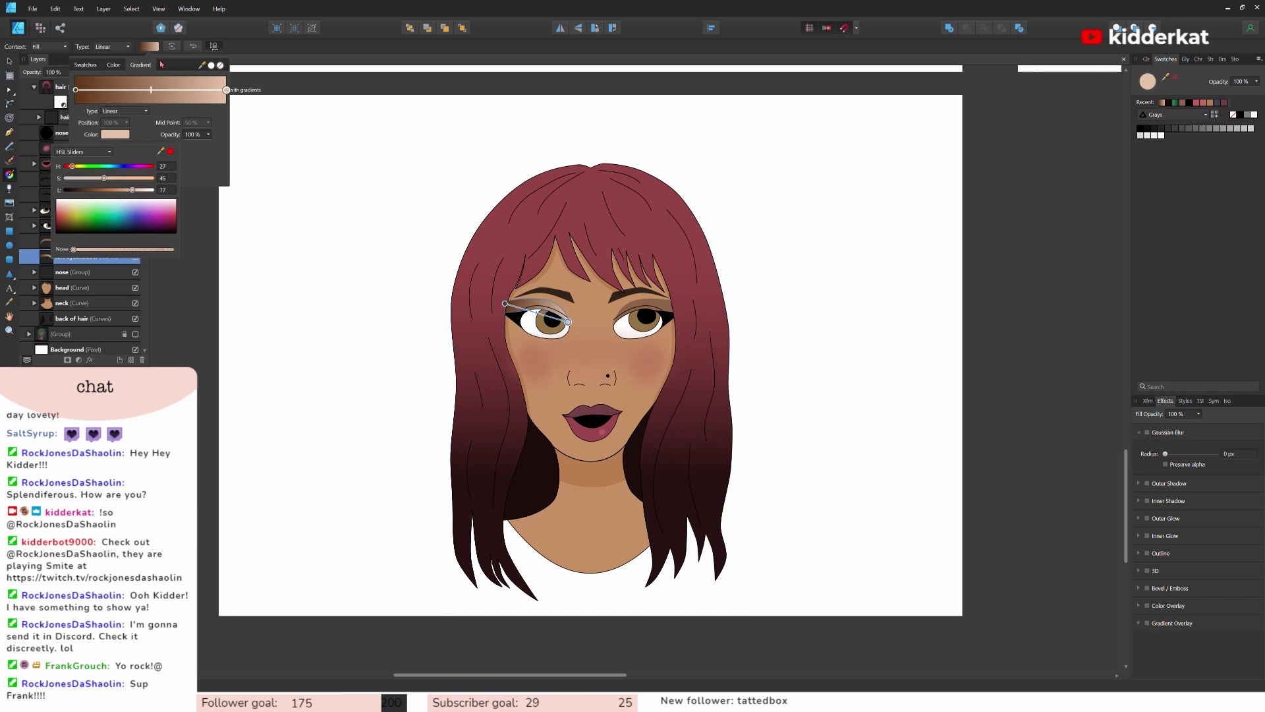
pyautogui.press('v')
pyautogui.scroll(3, 595, 344)
pyautogui.click(593, 344)
pyautogui.hotkey('ctrl', 'z')
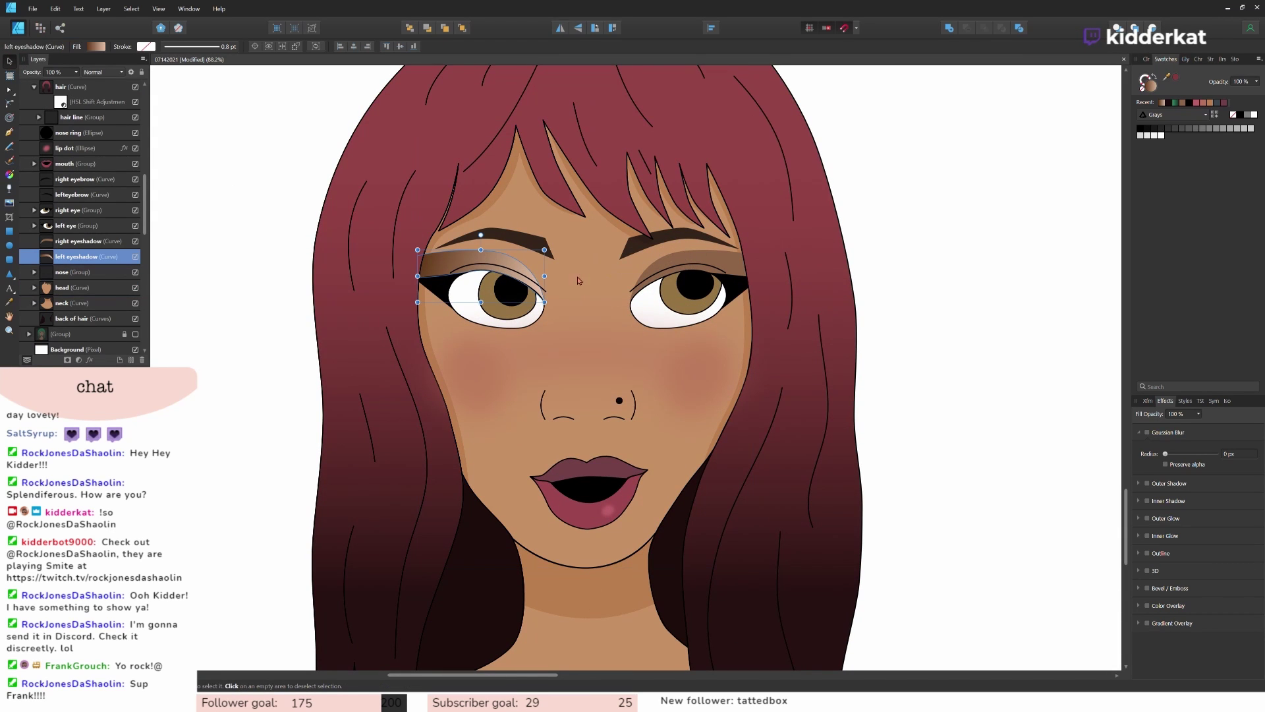
# Step: Fill the right eyeshadow with the same brown-to-beige gradient and soften both eyeshadows with a Gaussian blur of about 10.3 px
pyautogui.click(87, 241)
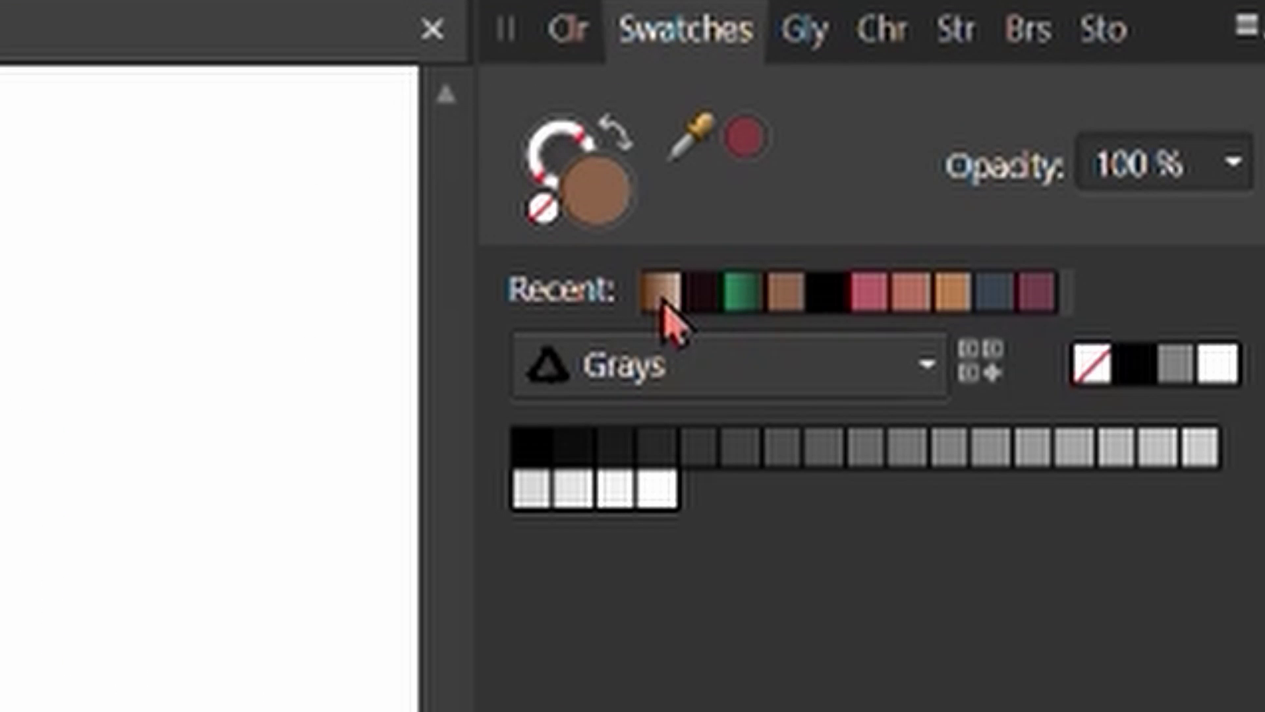
pyautogui.click(662, 298)
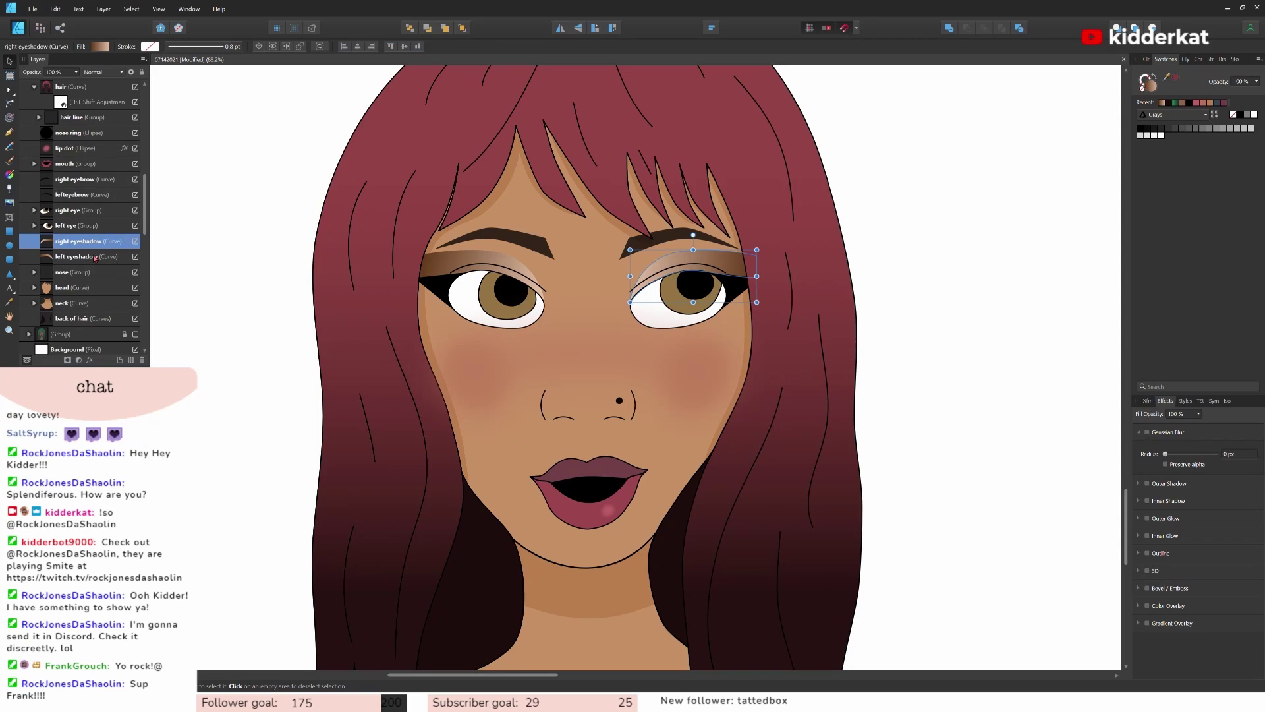
pyautogui.keyDown('ctrl'); pyautogui.click(95, 257); pyautogui.keyUp('ctrl')
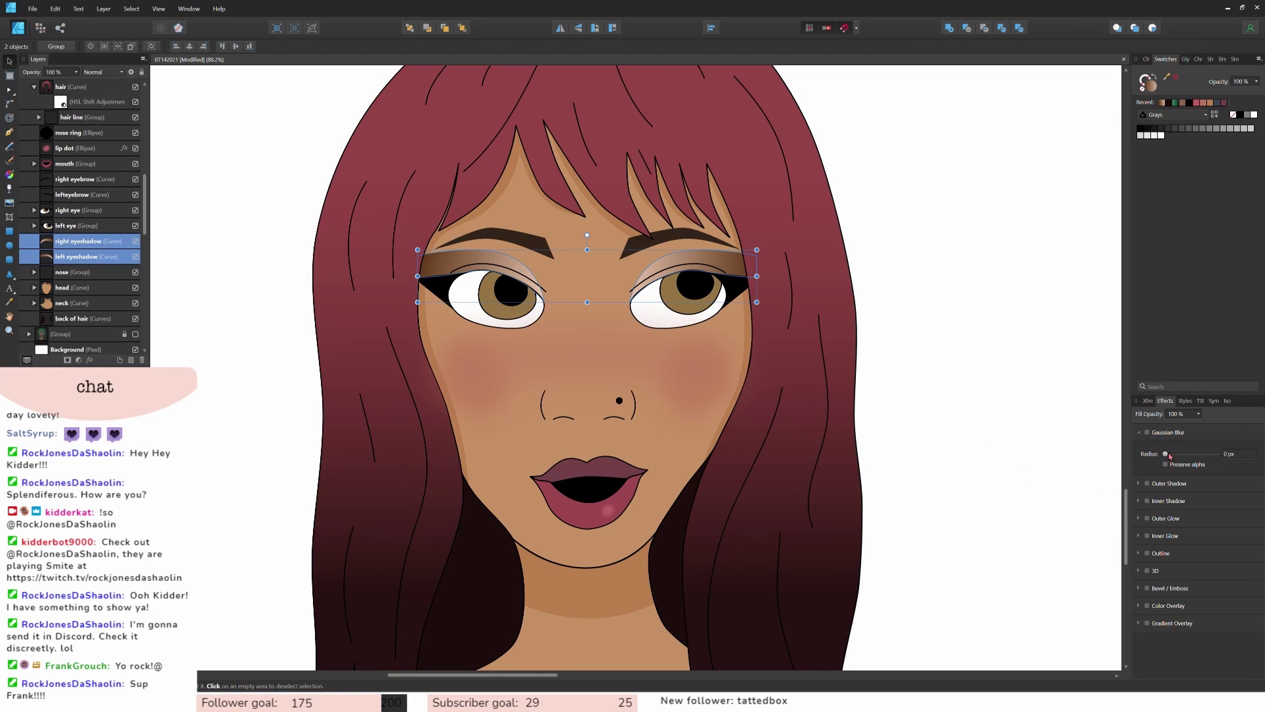
pyautogui.moveTo(1169, 456); pyautogui.dragTo(1178, 454)
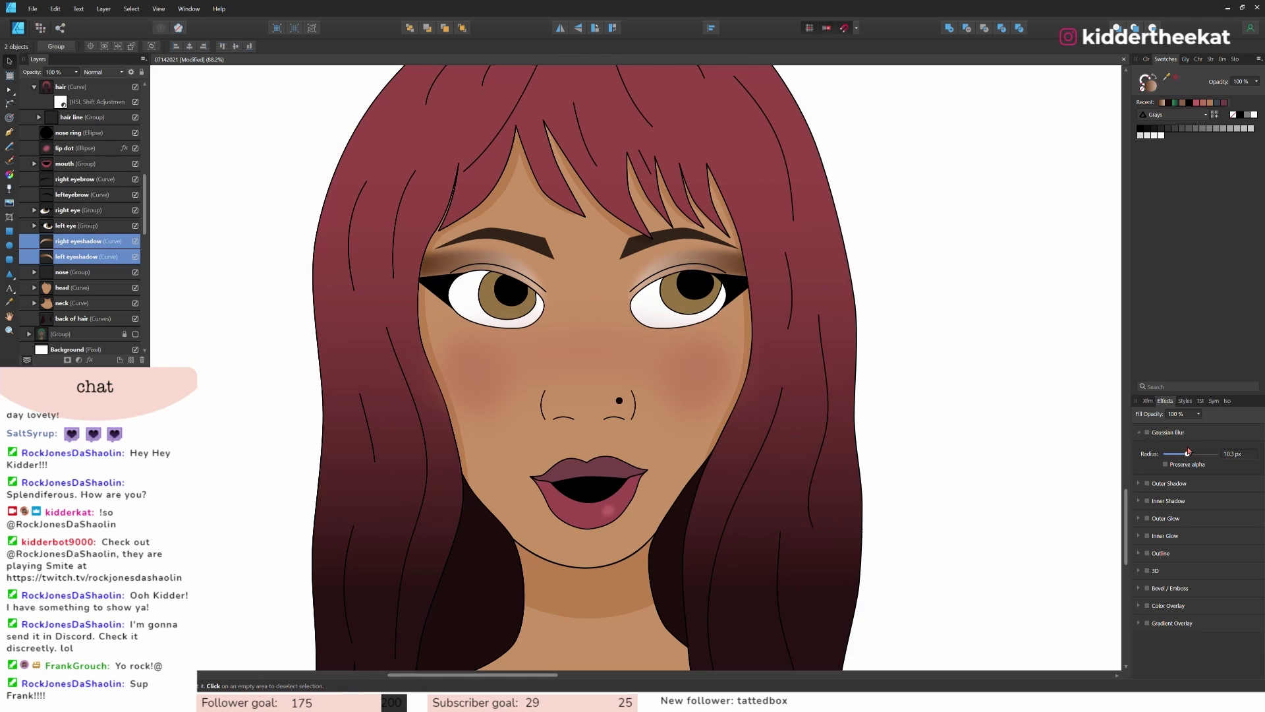
pyautogui.moveTo(1188, 452); pyautogui.dragTo(1187, 453)
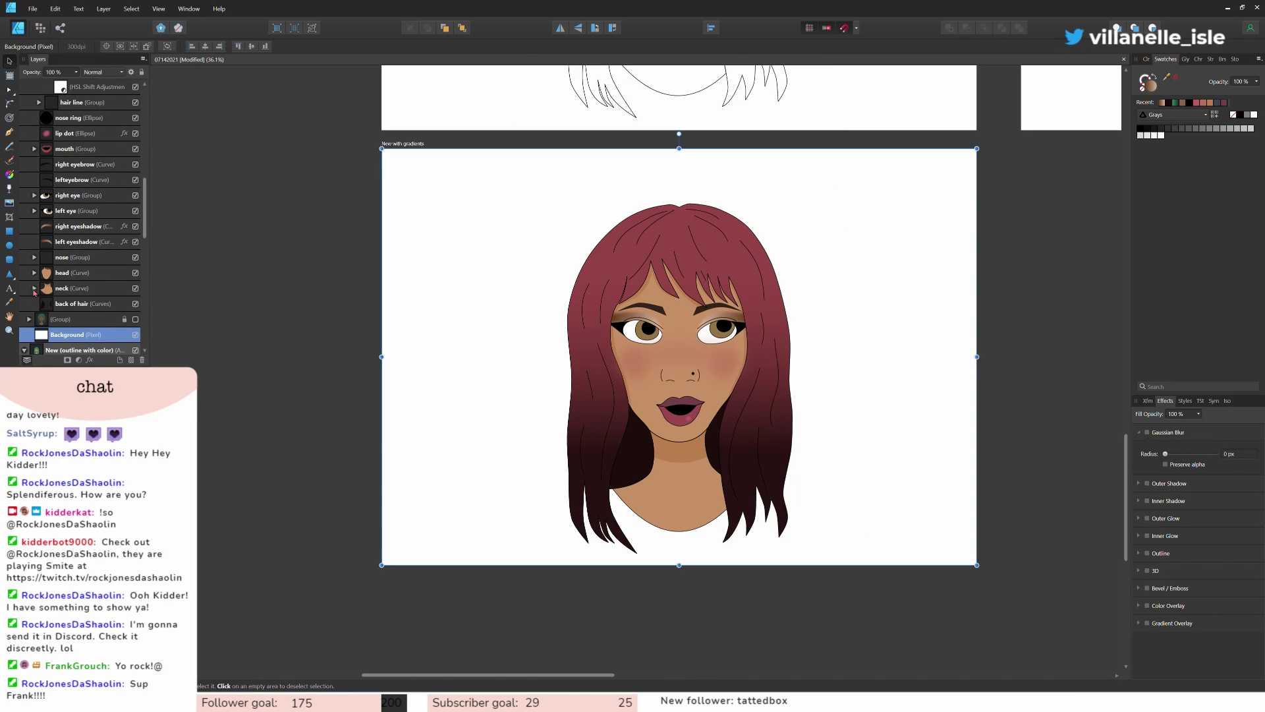
# Step: Soften the neck shadow curve inside the neck with a Gaussian blur
pyautogui.click(33, 288)
pyautogui.click(95, 303)
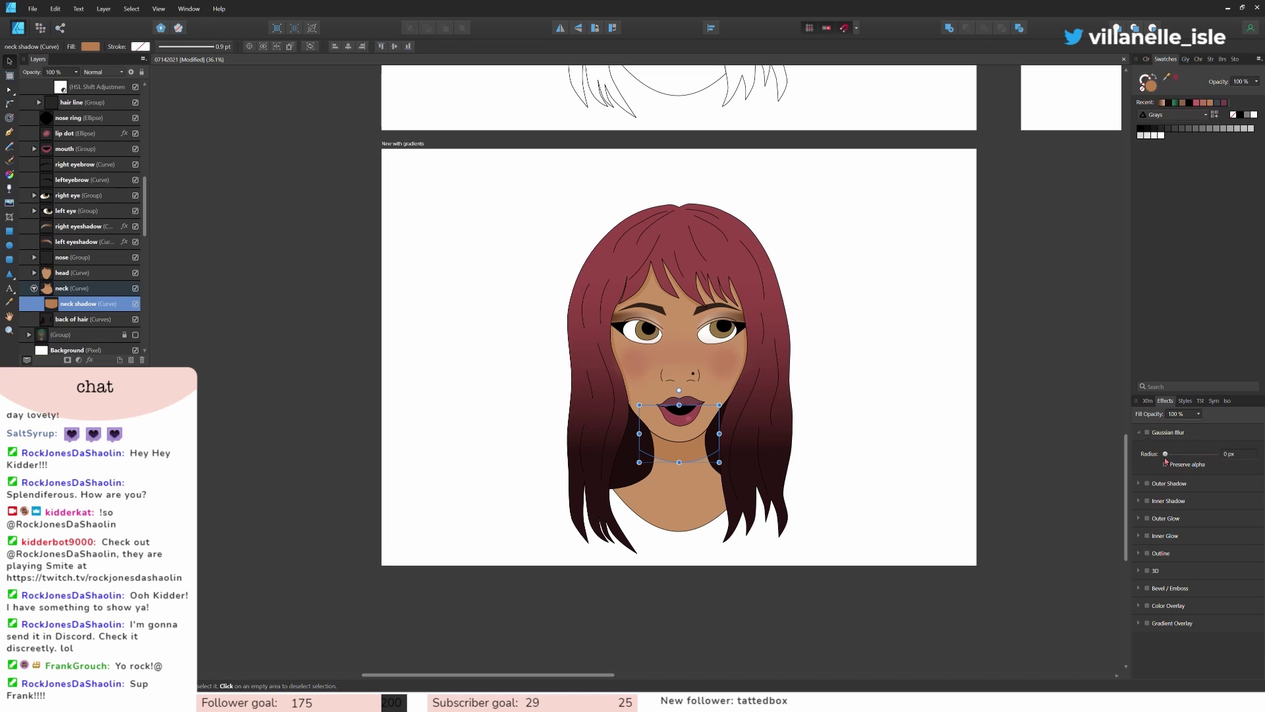
pyautogui.moveTo(1165, 454); pyautogui.dragTo(1193, 455)
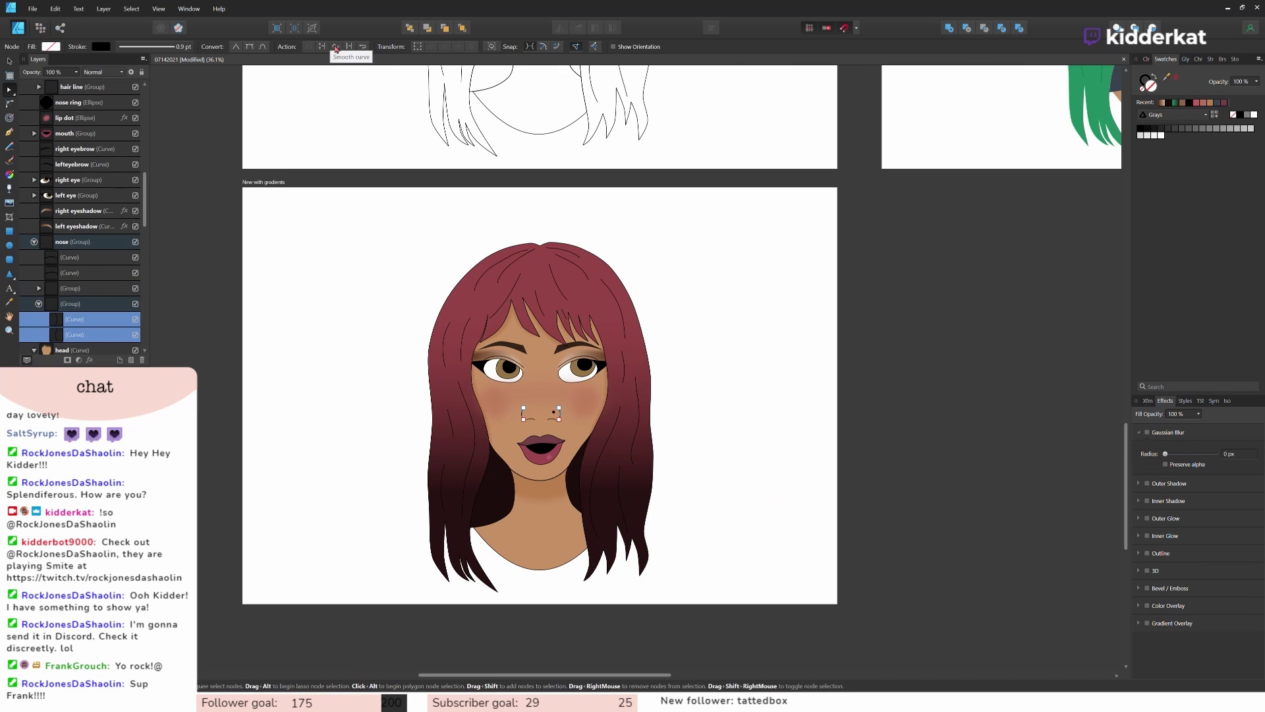
# Step: Join the two duplicated nose side curves and close them into a single shape
pyautogui.click(349, 46)
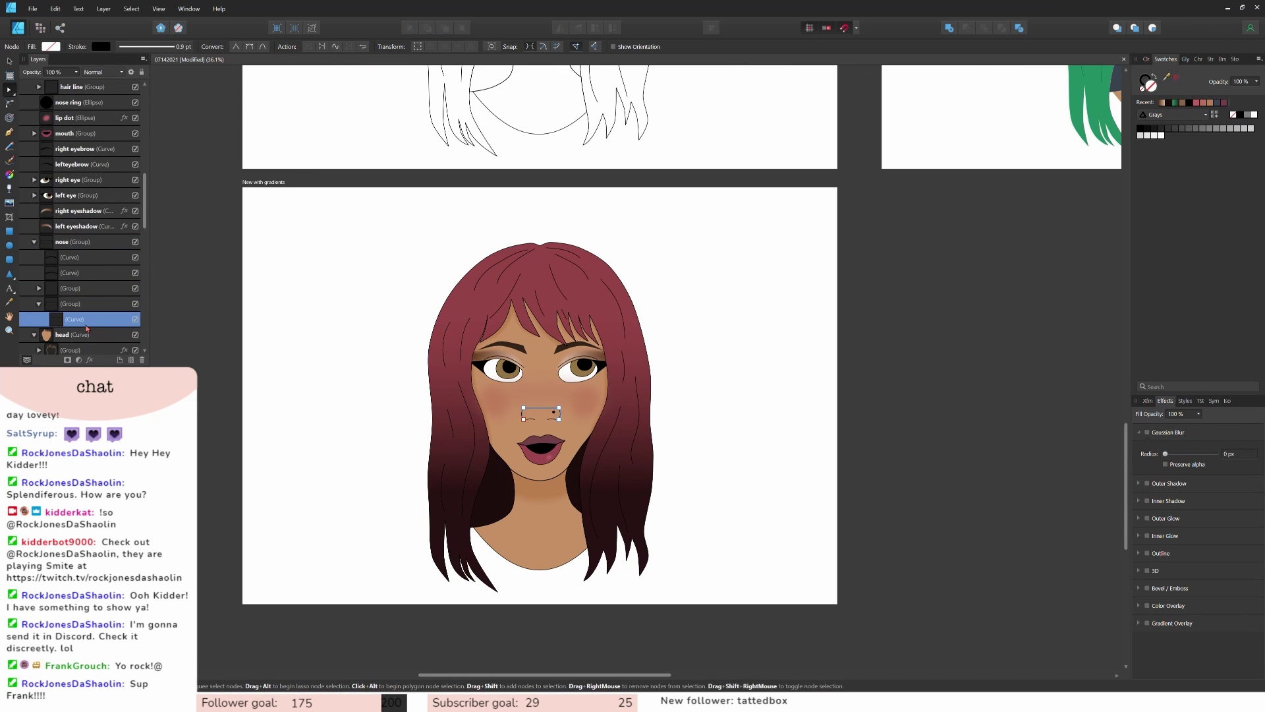
pyautogui.click(322, 47)
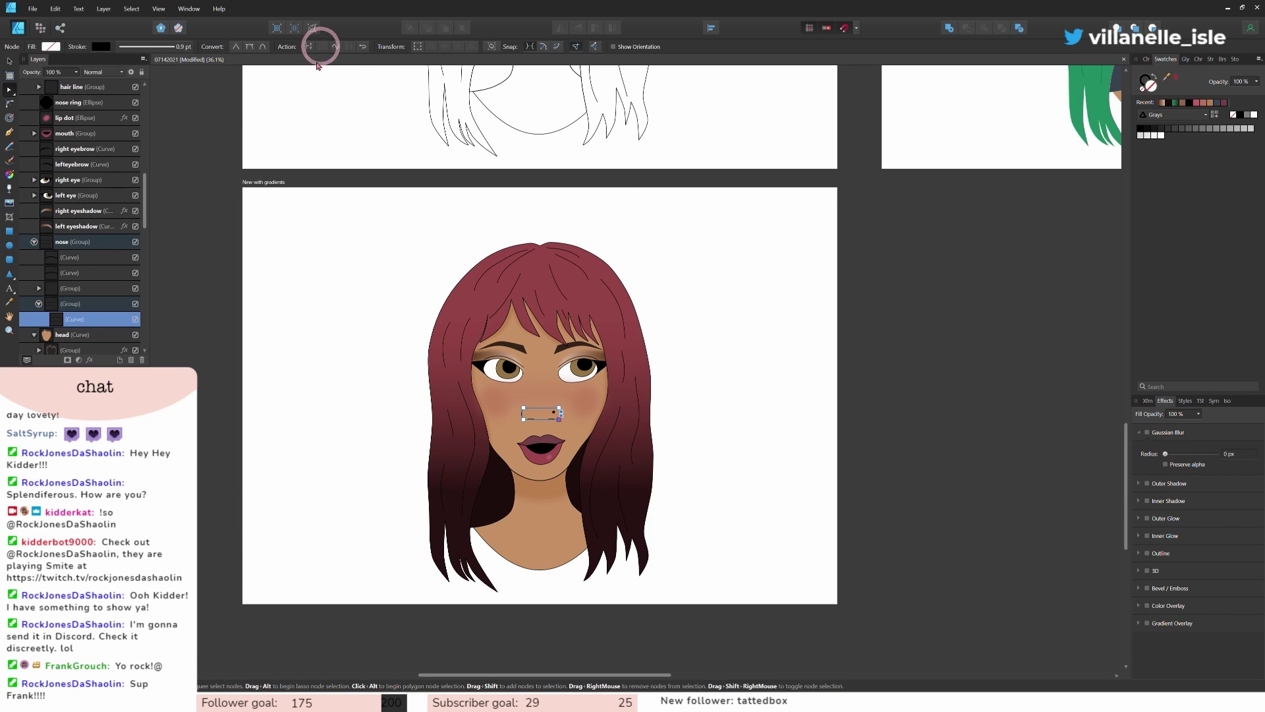
pyautogui.scroll(5, 605, 396)
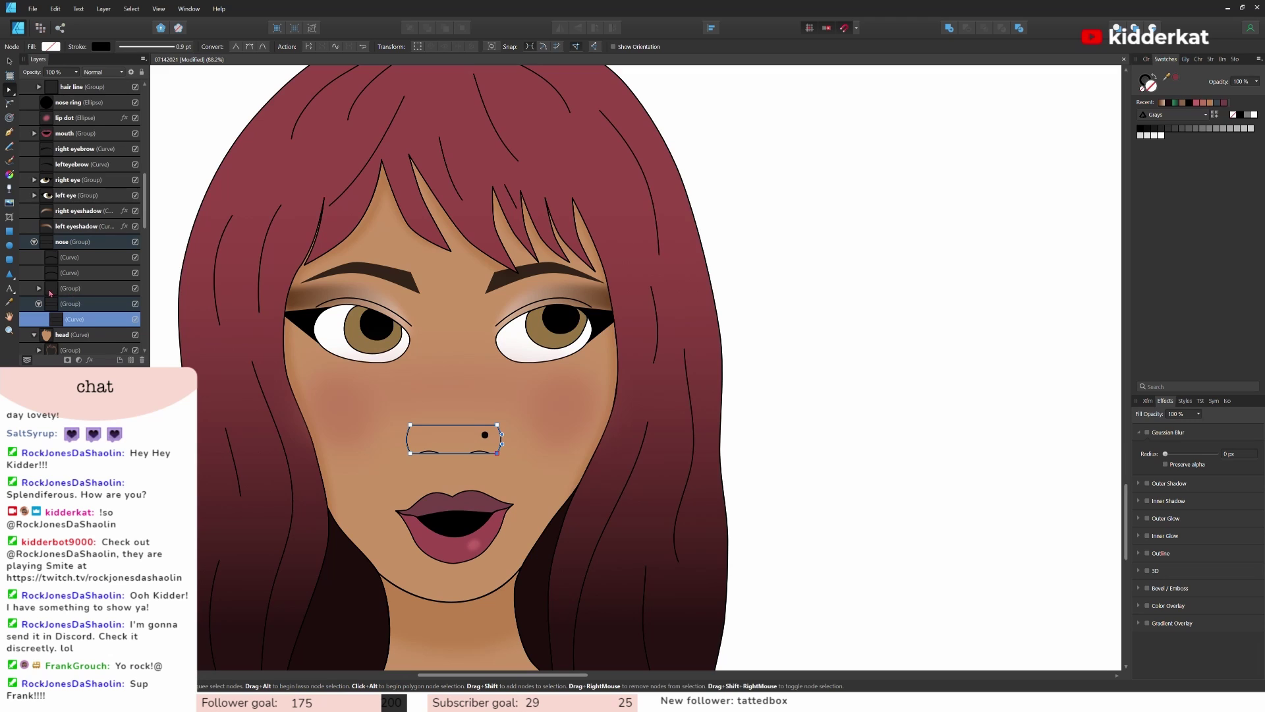
# Step: Swap the fill and stroke of the closed nose shape, leaving a black fill without an outline
pyautogui.click(39, 288)
pyautogui.click(83, 318)
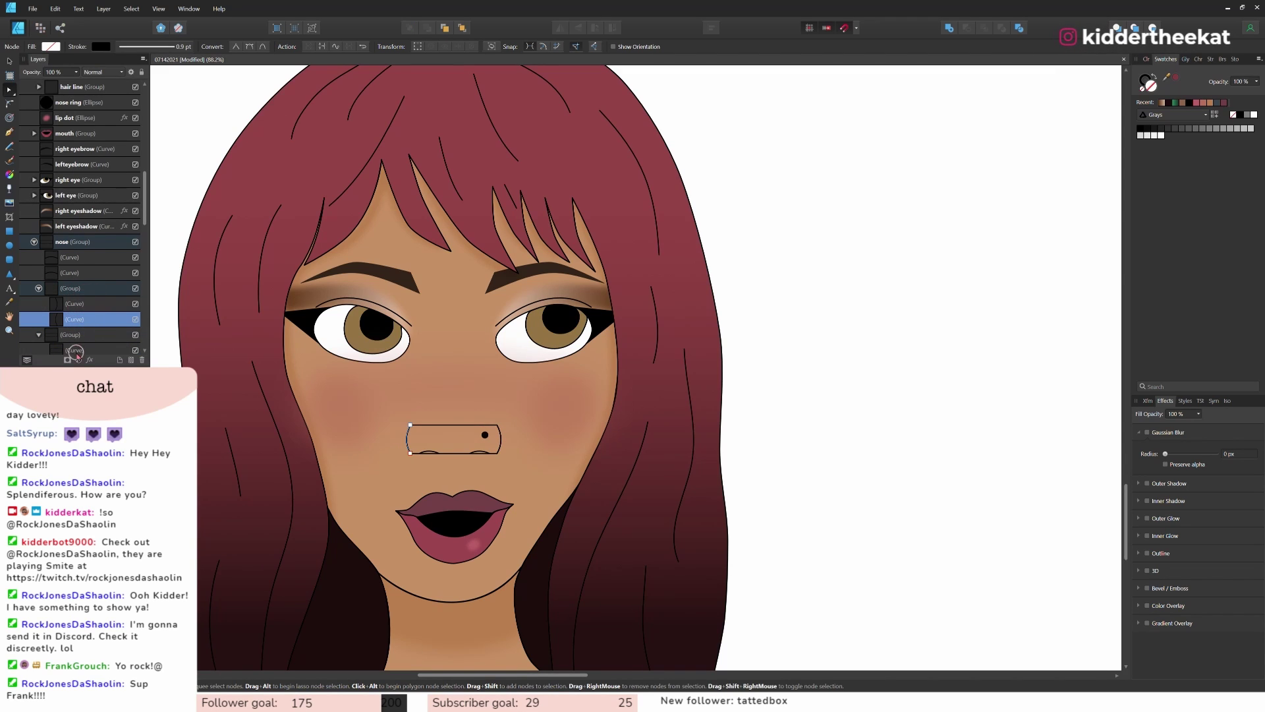
pyautogui.click(74, 349)
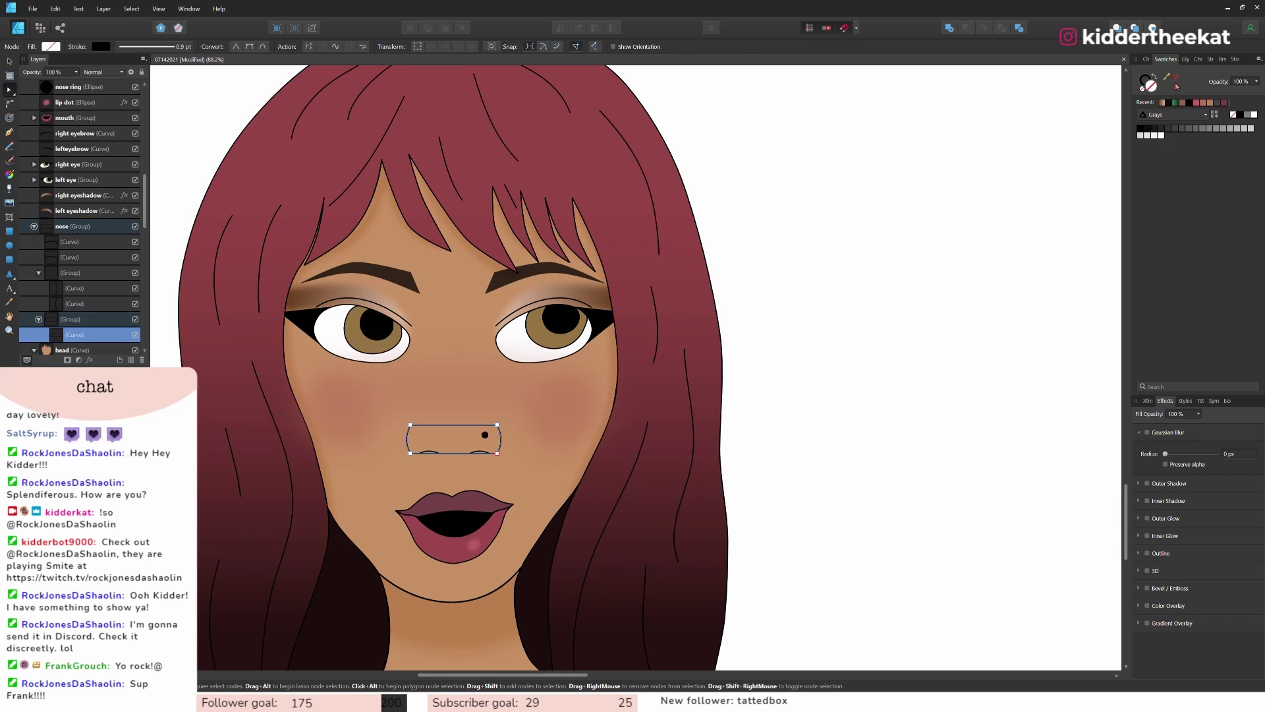
pyautogui.hotkey('shift', 'x')
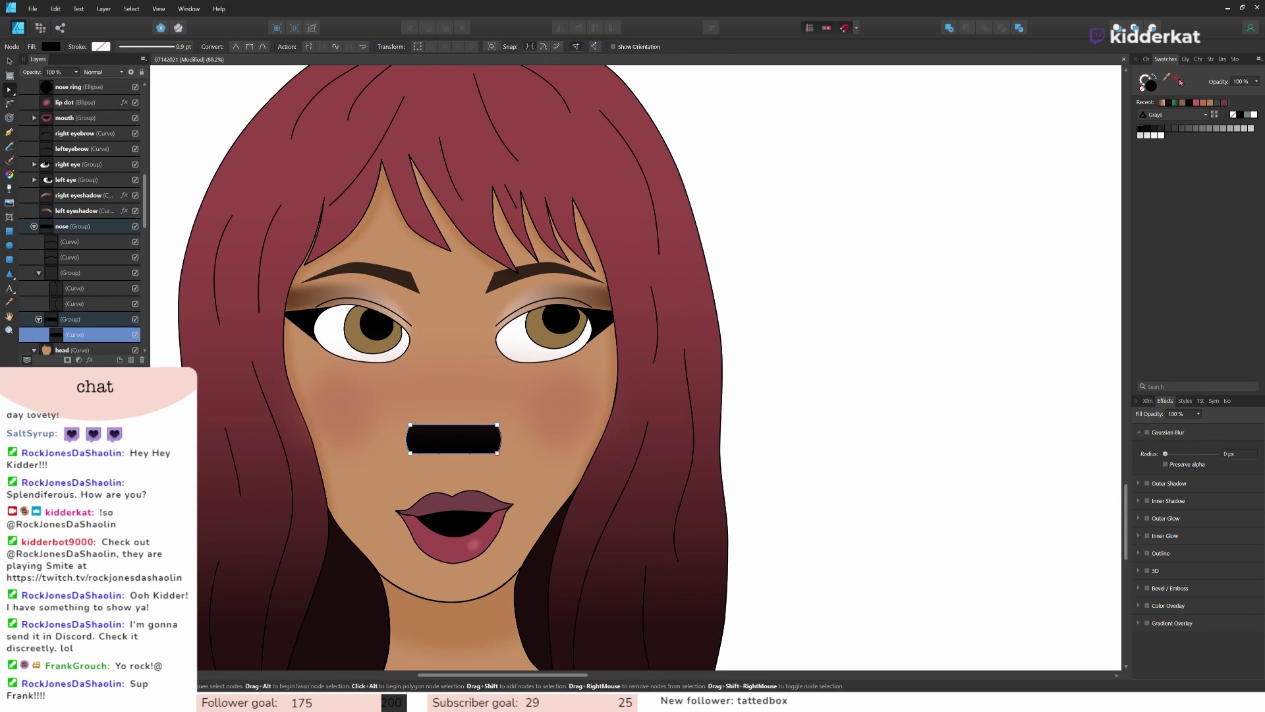
# Step: Fill the closed nose shape with skin tone sampled from the face and apply a downward linear gradient ending just below the nose
pyautogui.moveTo(1166, 77); pyautogui.dragTo(527, 509)
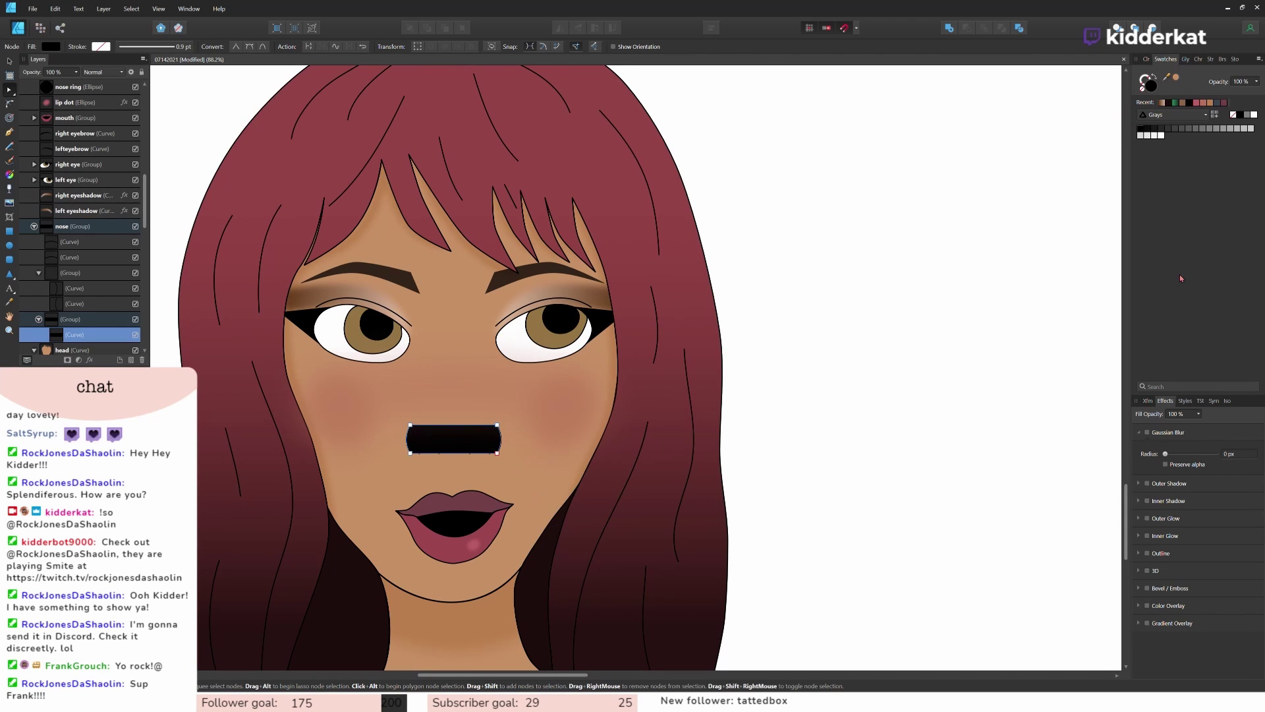
pyautogui.click(1177, 79)
pyautogui.moveTo(1166, 77); pyautogui.dragTo(568, 328)
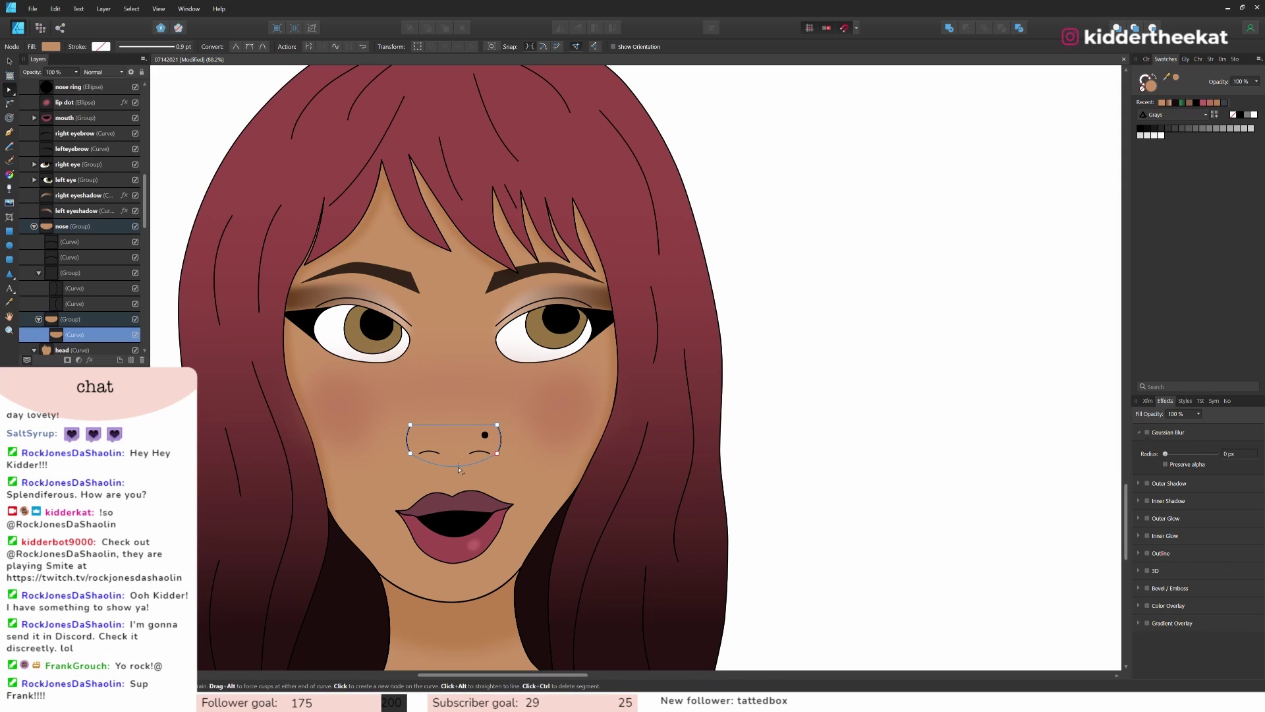
pyautogui.click(9, 174)
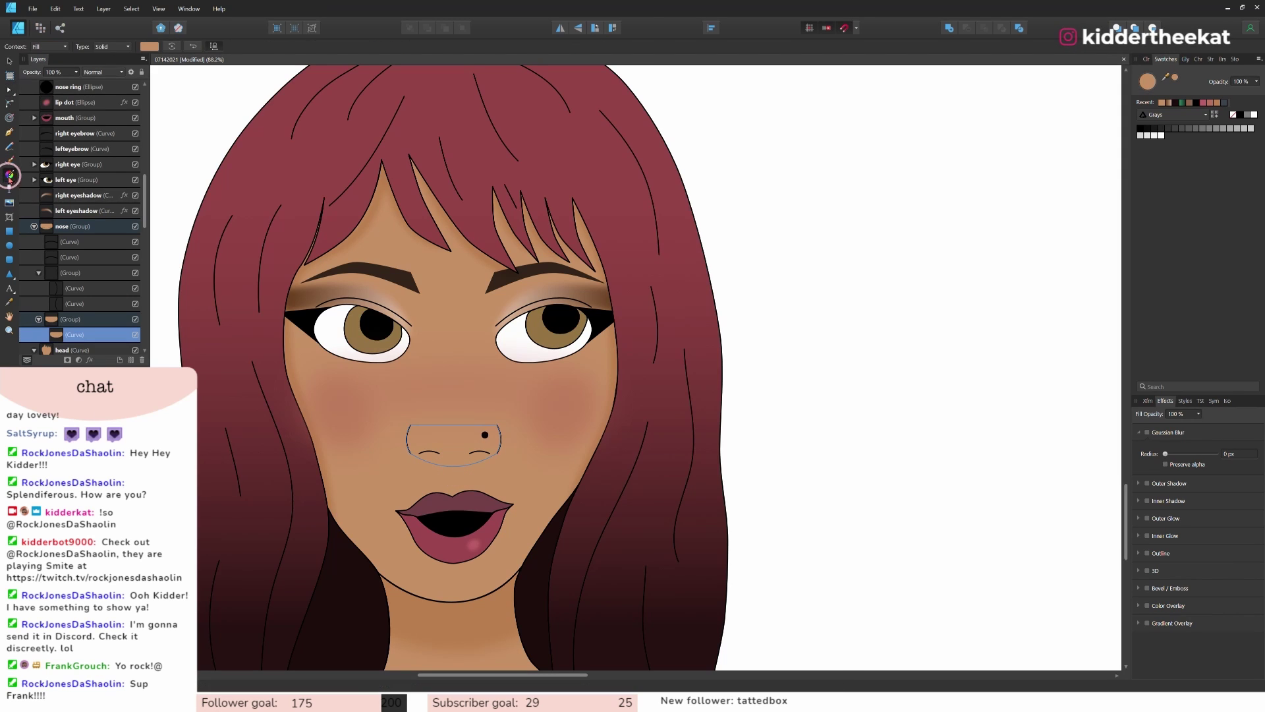
pyautogui.moveTo(454, 425); pyautogui.dragTo(454, 460)
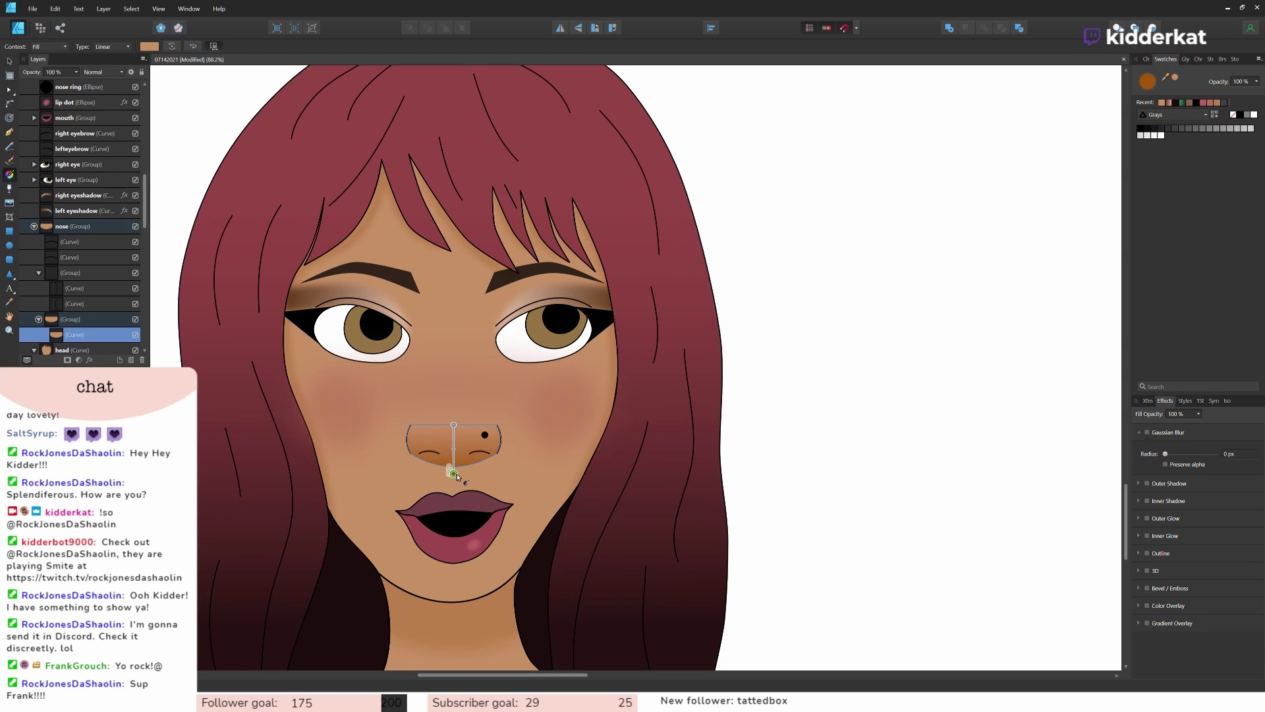
pyautogui.moveTo(458, 476); pyautogui.dragTo(458, 483)
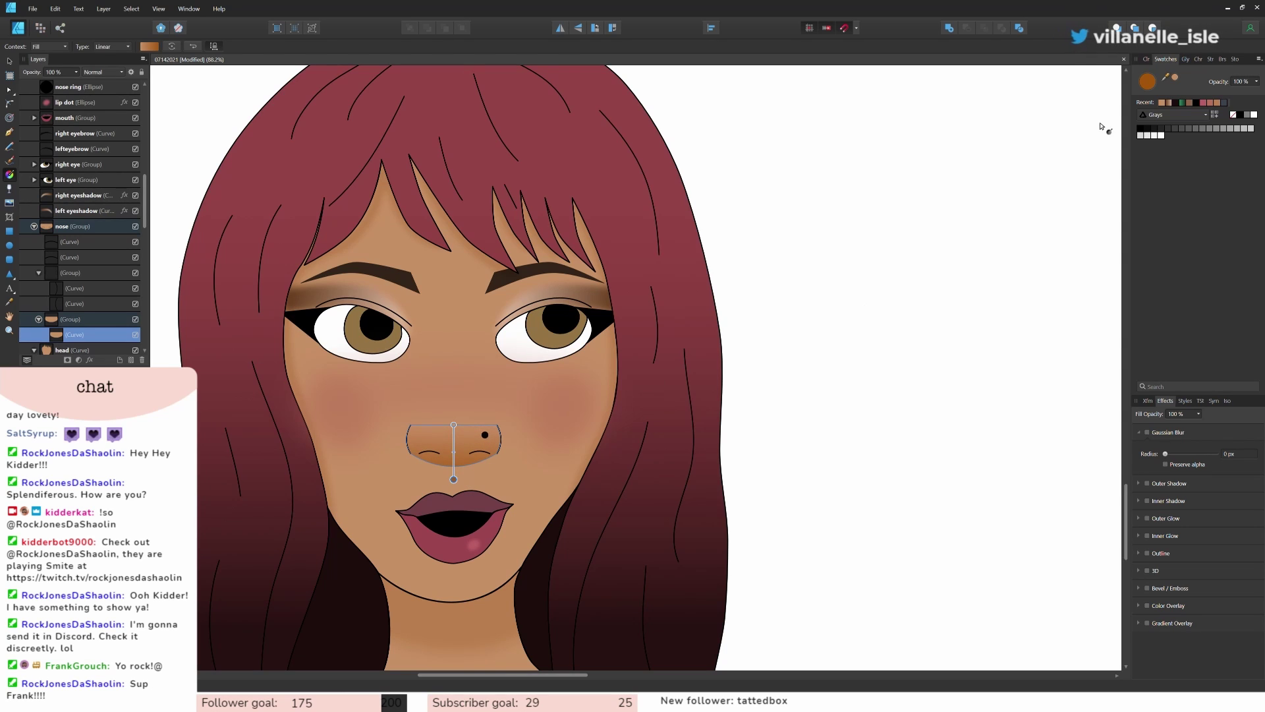
# Step: Change the lower gradient stop of the nose shape to a muted brown with saturation 37 and lightness 34
pyautogui.click(150, 46)
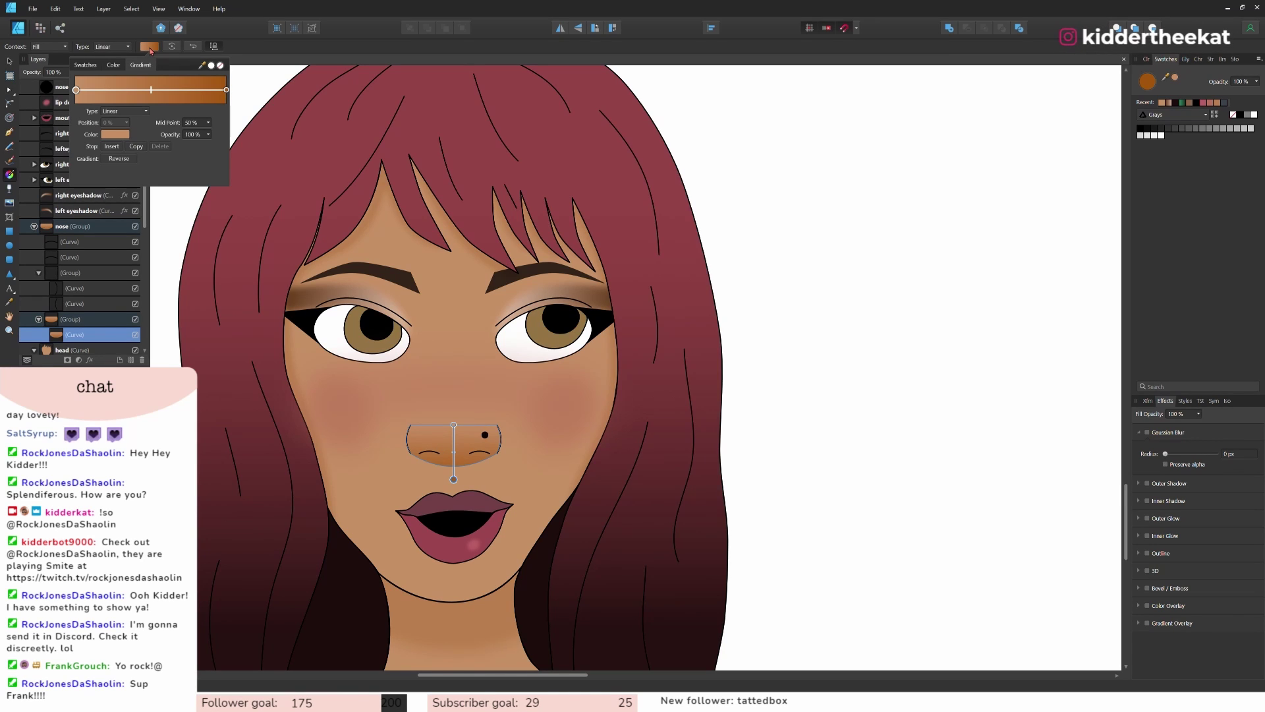
pyautogui.click(227, 90)
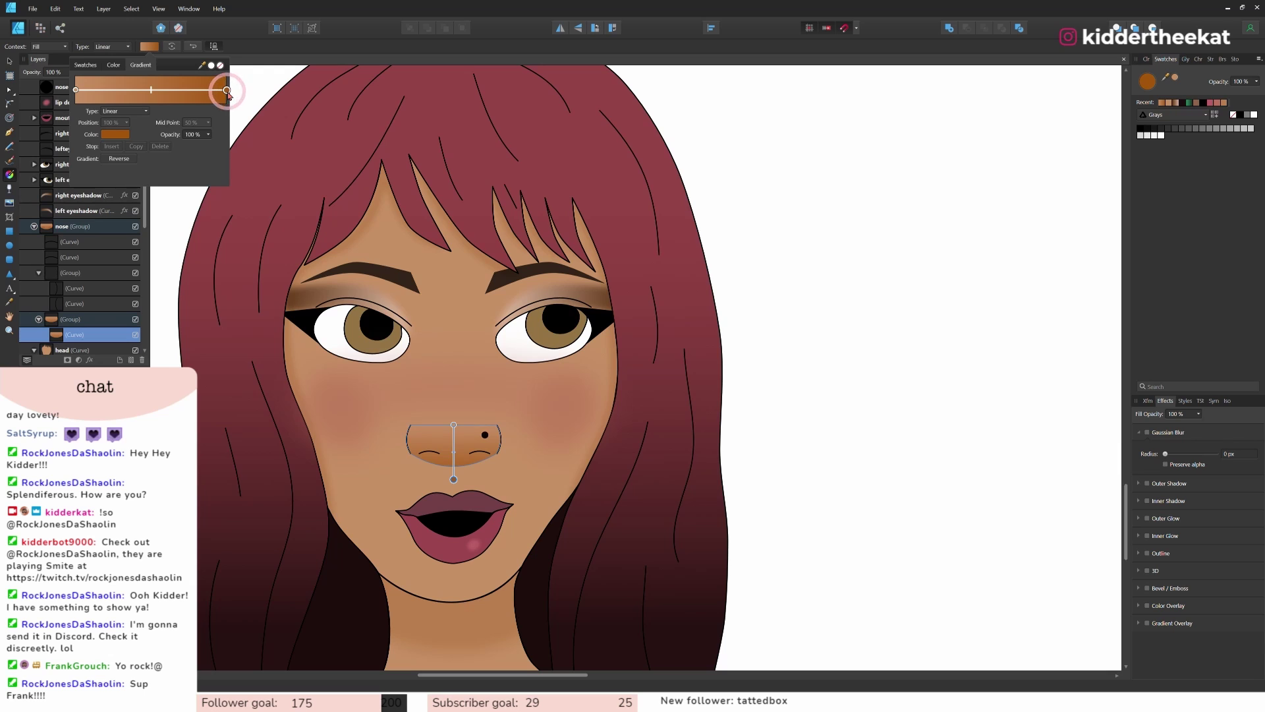
pyautogui.click(115, 136)
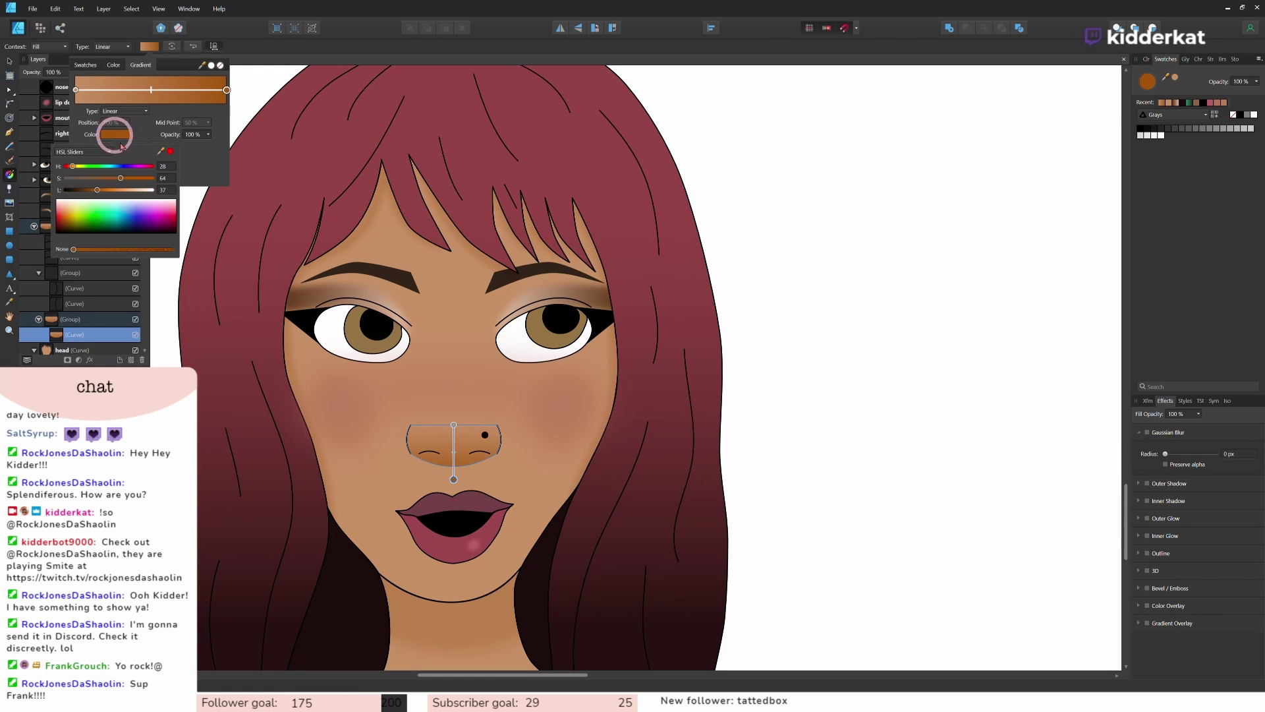
pyautogui.moveTo(122, 182); pyautogui.dragTo(109, 183)
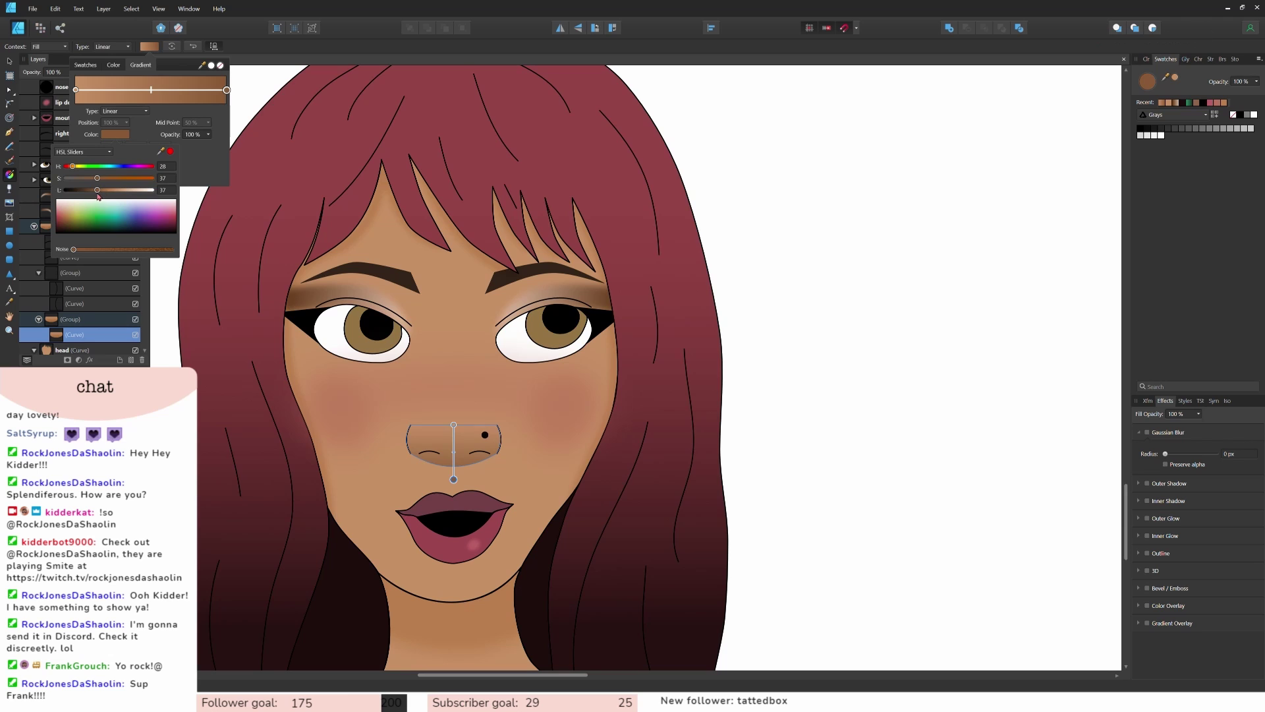
pyautogui.moveTo(98, 192); pyautogui.dragTo(96, 192)
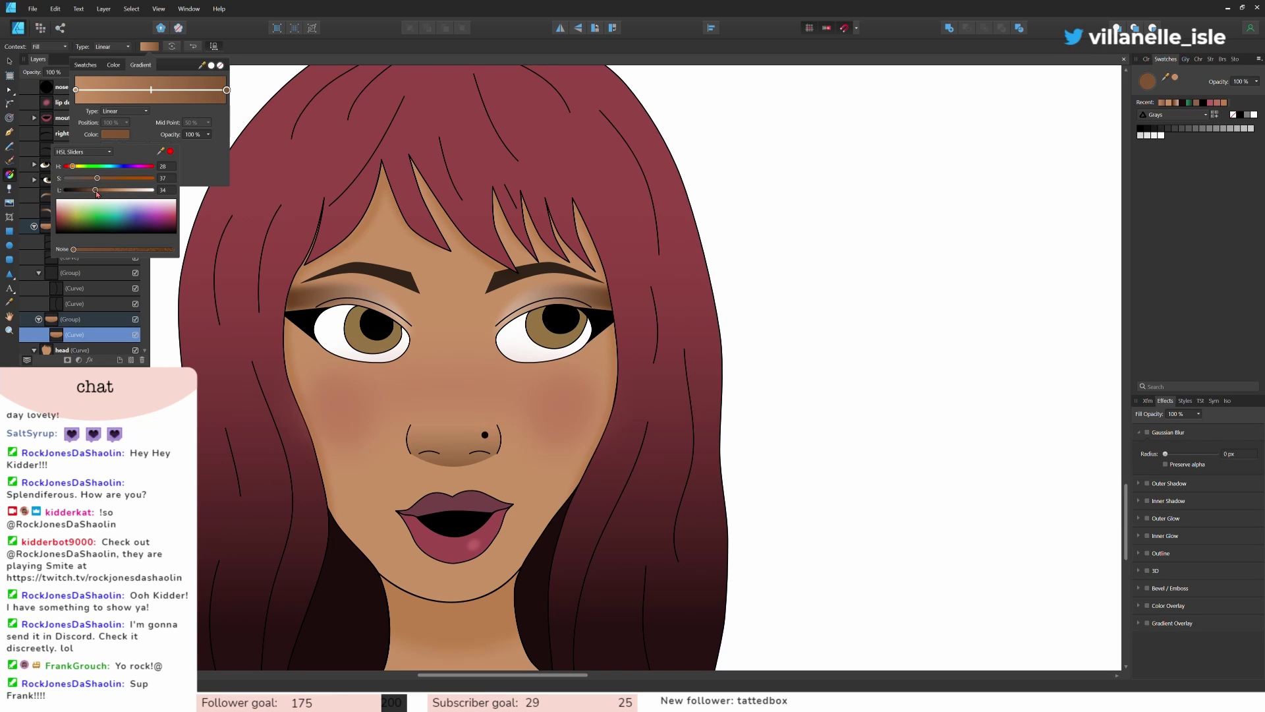
pyautogui.click(199, 179)
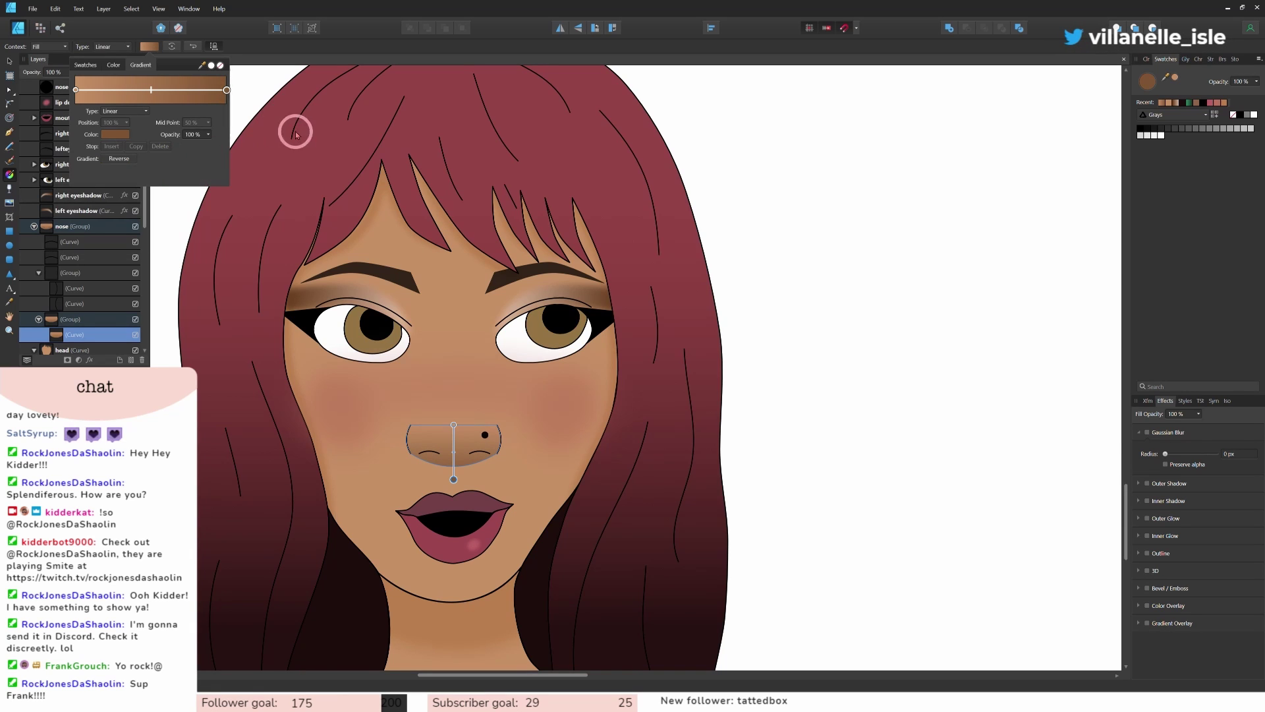
pyautogui.click(150, 46)
# Step: Move the start of the nose gradient down to mid-nose and soften the shape with a Gaussian blur of about 4.4 px
pyautogui.moveTo(453, 425); pyautogui.dragTo(455, 441)
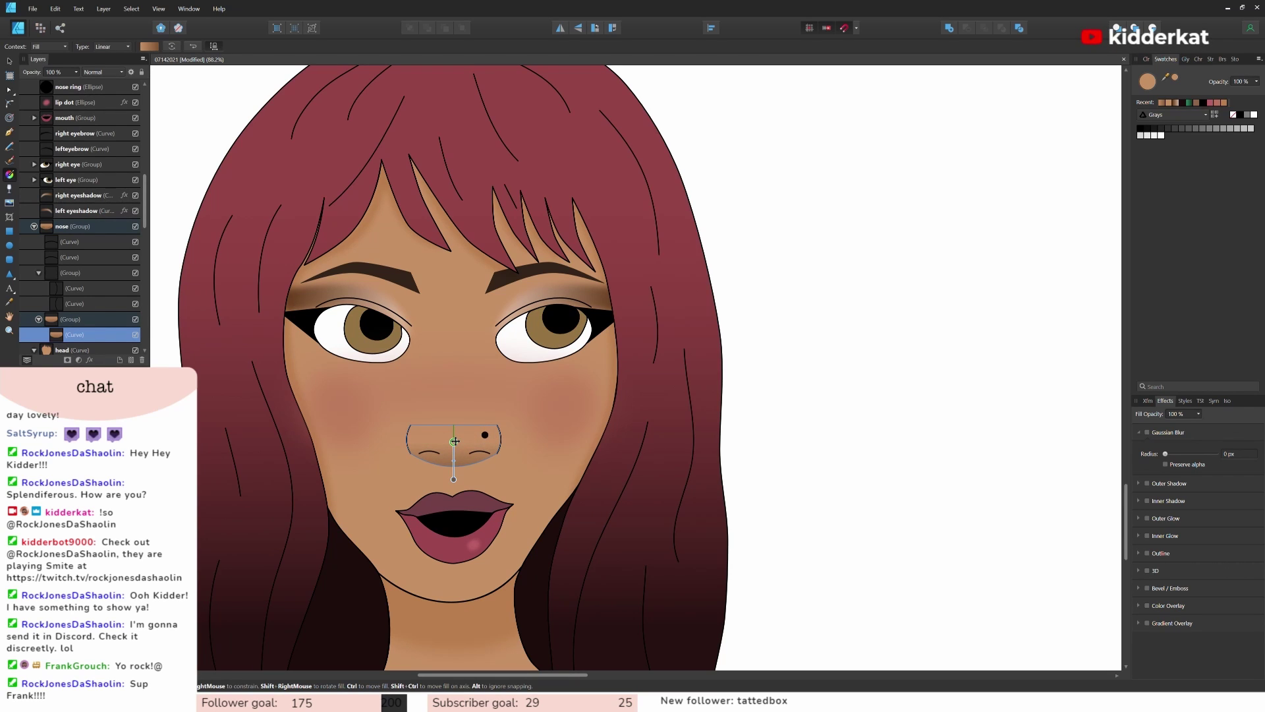
pyautogui.moveTo(455, 440); pyautogui.dragTo(454, 440)
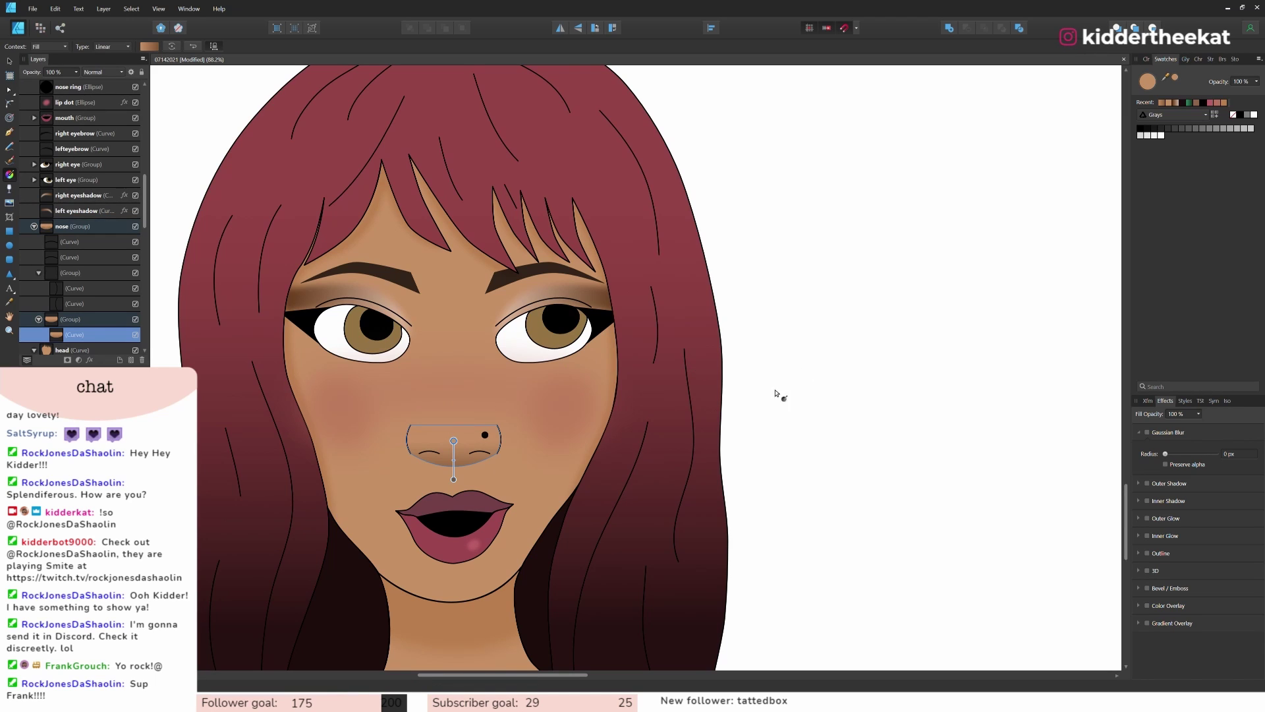
pyautogui.moveTo(1165, 453); pyautogui.dragTo(1180, 461)
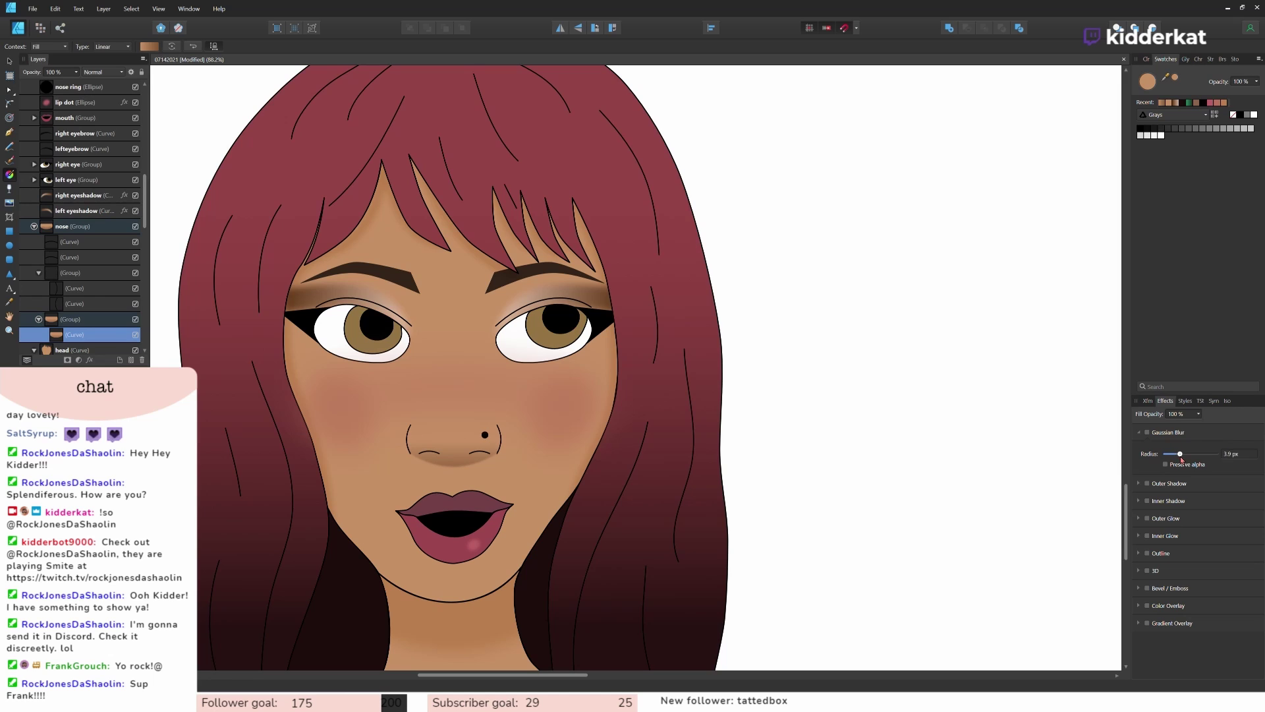
# Step: Select the two nostril curves and the group of nose side lines within the nose group
pyautogui.click(74, 247)
pyautogui.keyDown('shift'); pyautogui.click(79, 273); pyautogui.keyUp('shift')
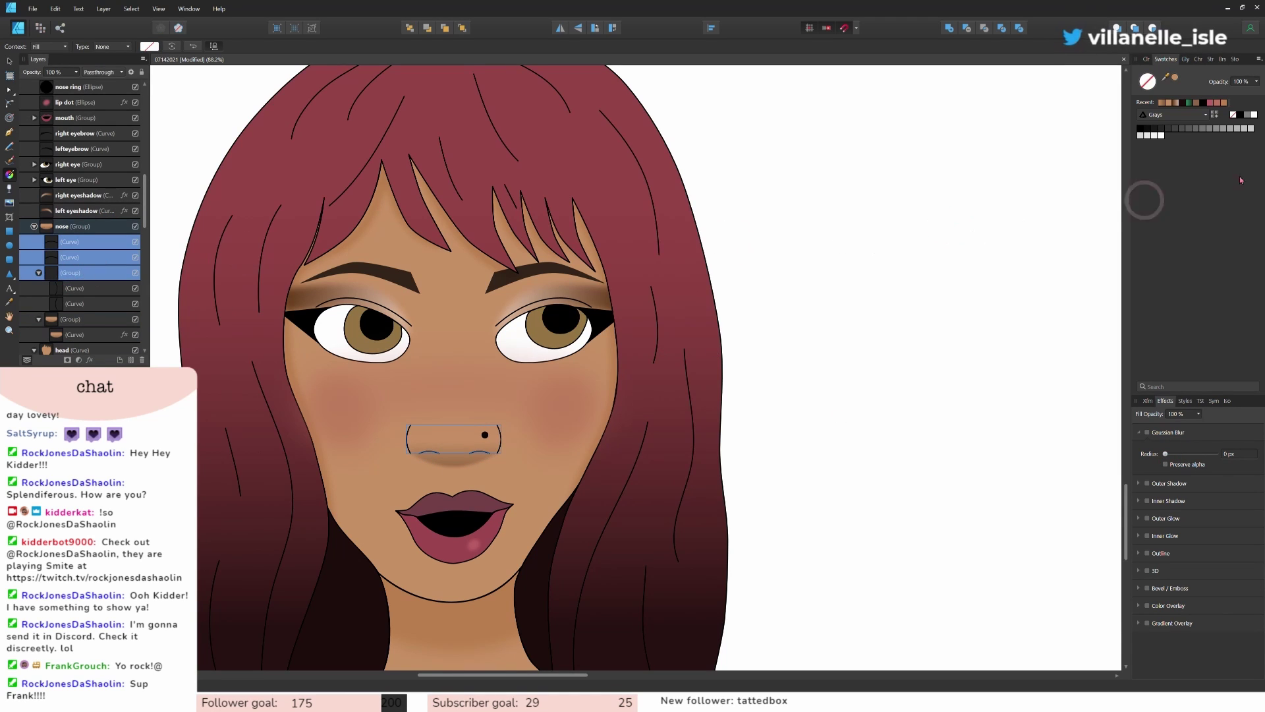
pyautogui.click(11, 63)
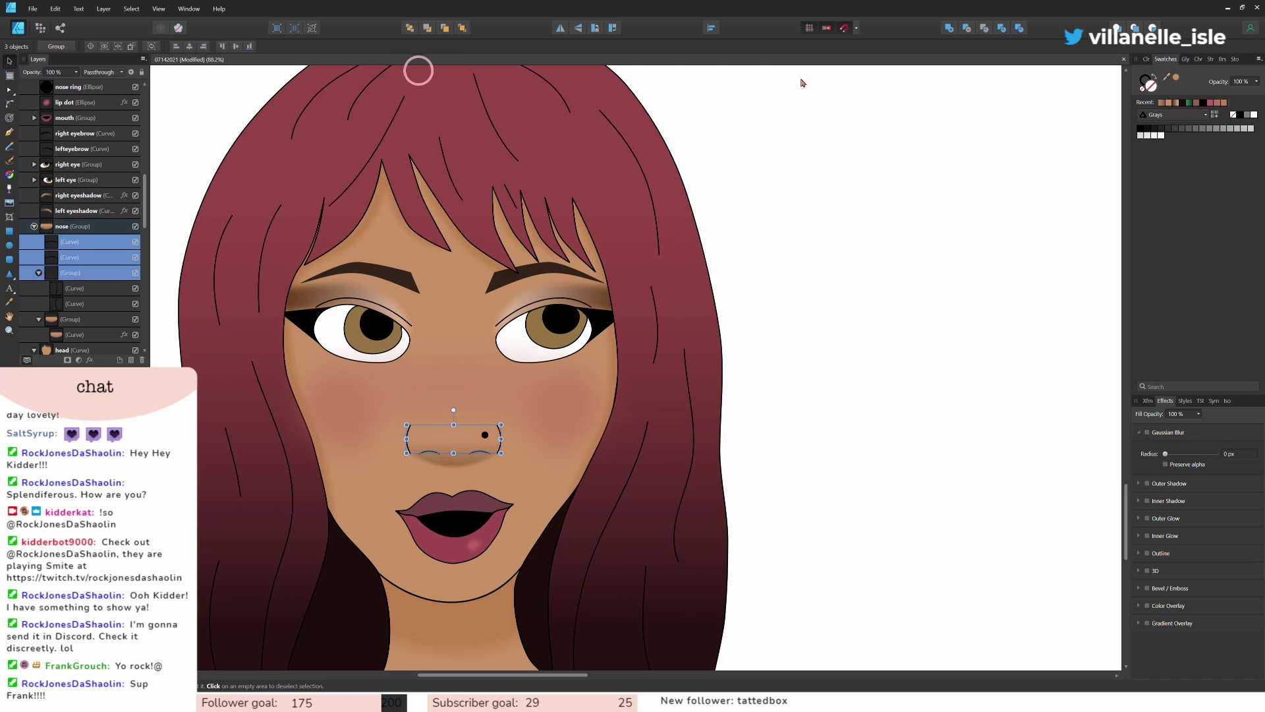
pyautogui.doubleClick(1150, 84)
pyautogui.click(602, 226)
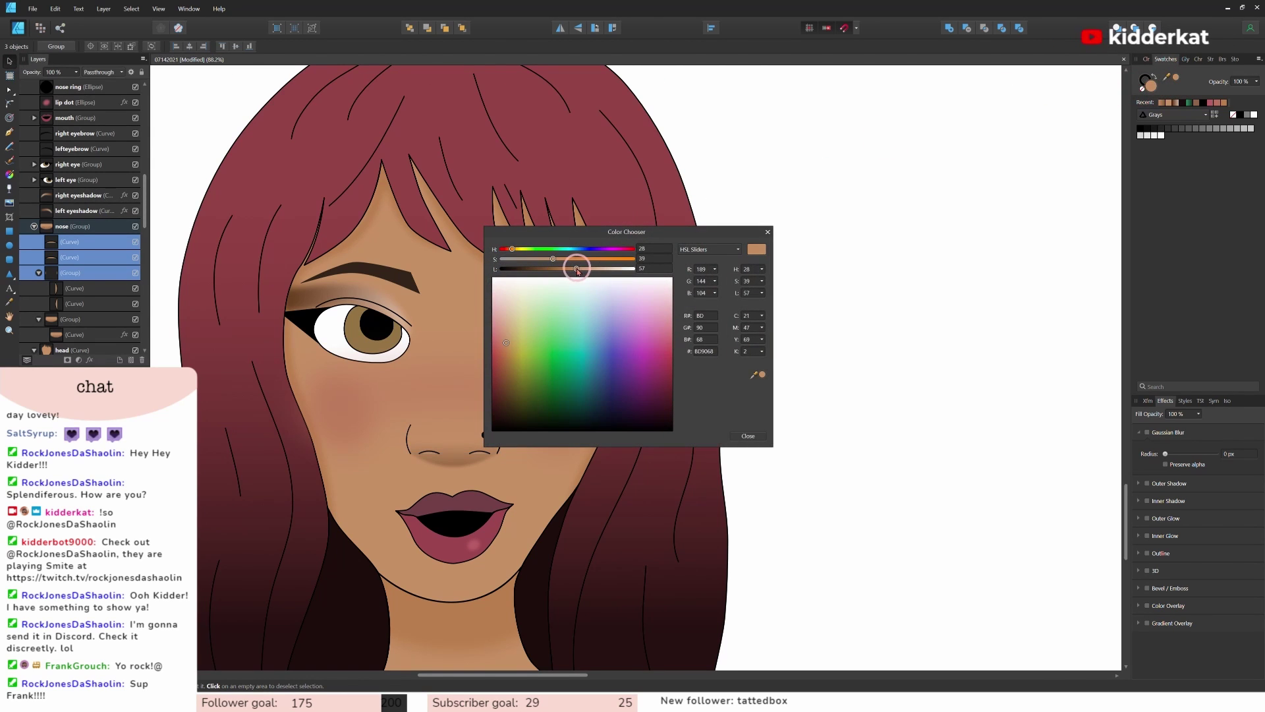
pyautogui.moveTo(577, 270); pyautogui.dragTo(575, 272)
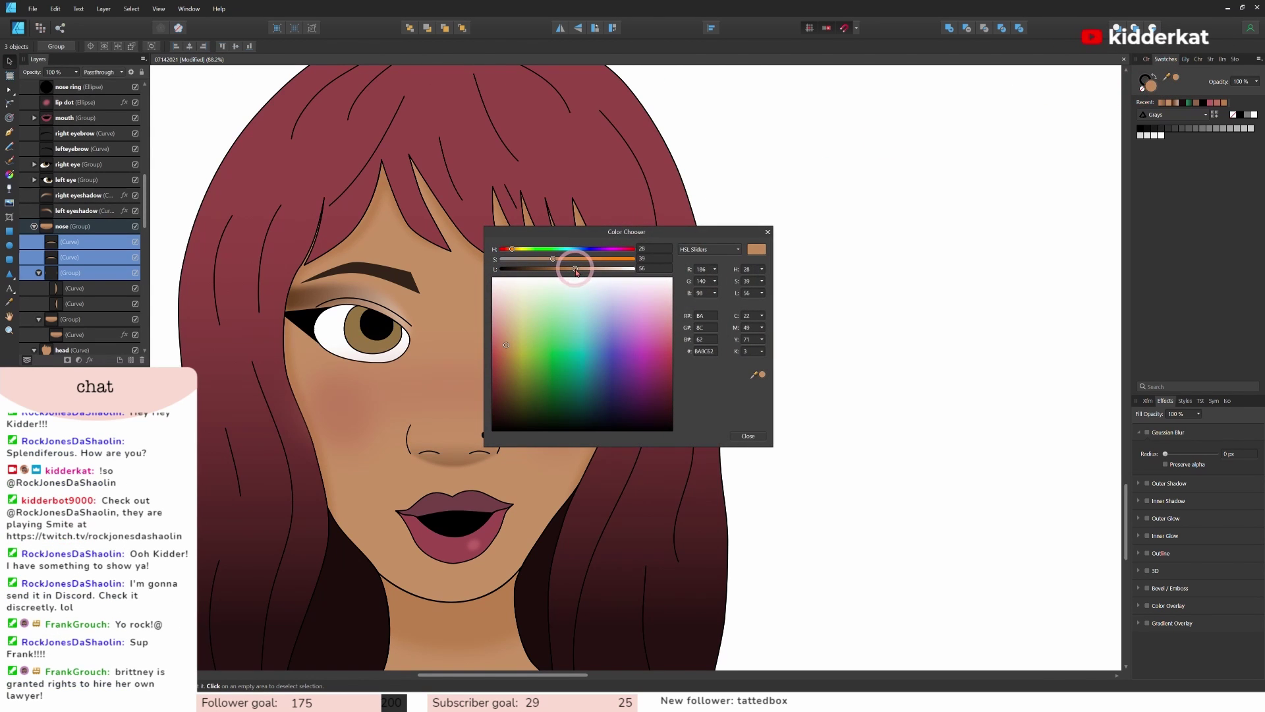
pyautogui.click(749, 437)
pyautogui.click(1142, 89)
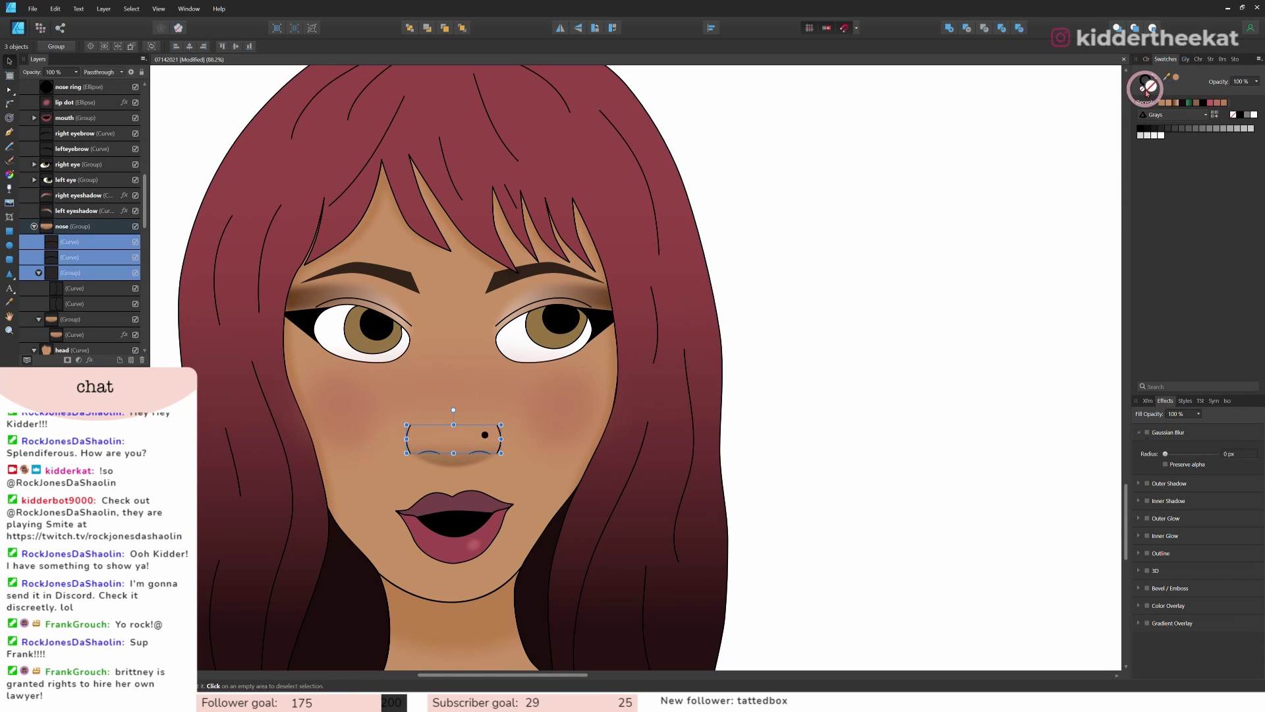
# Step: Recolour the strokes of the selected nose lines with the sampled skin tone, darkened to hue 28, saturation 39 and lightness 37
pyautogui.click(1145, 77)
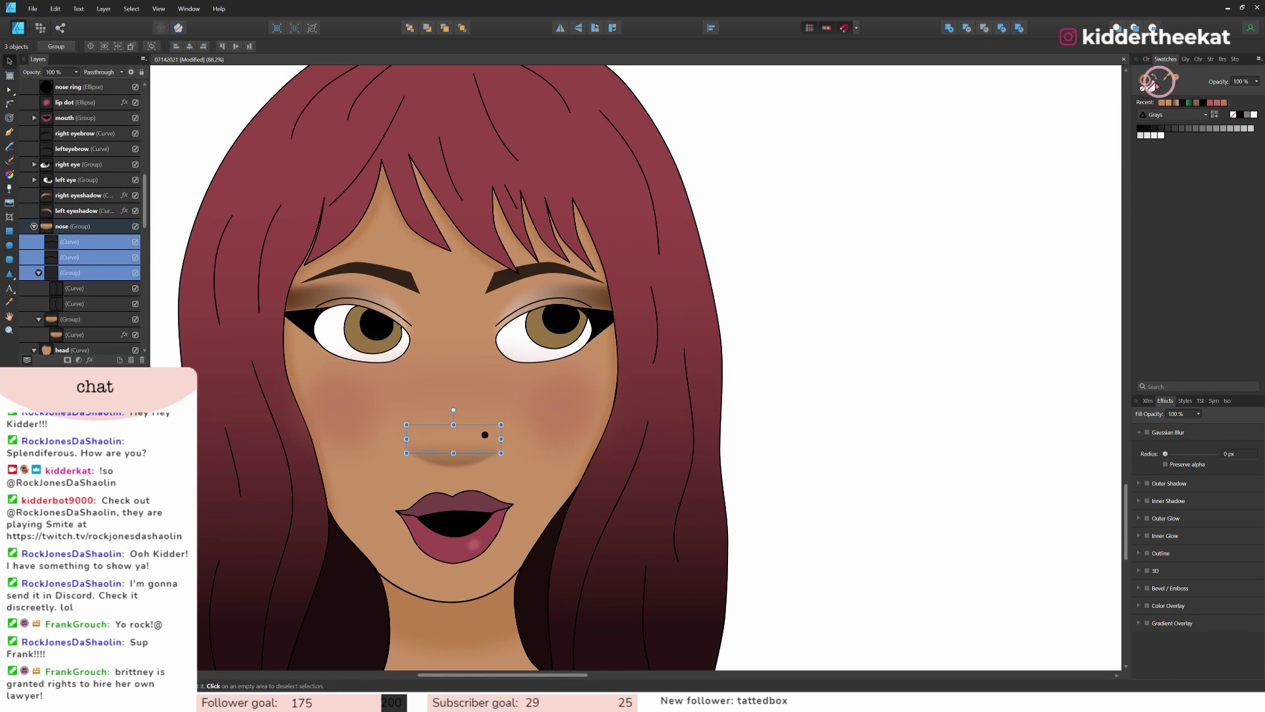
pyautogui.doubleClick(1146, 80)
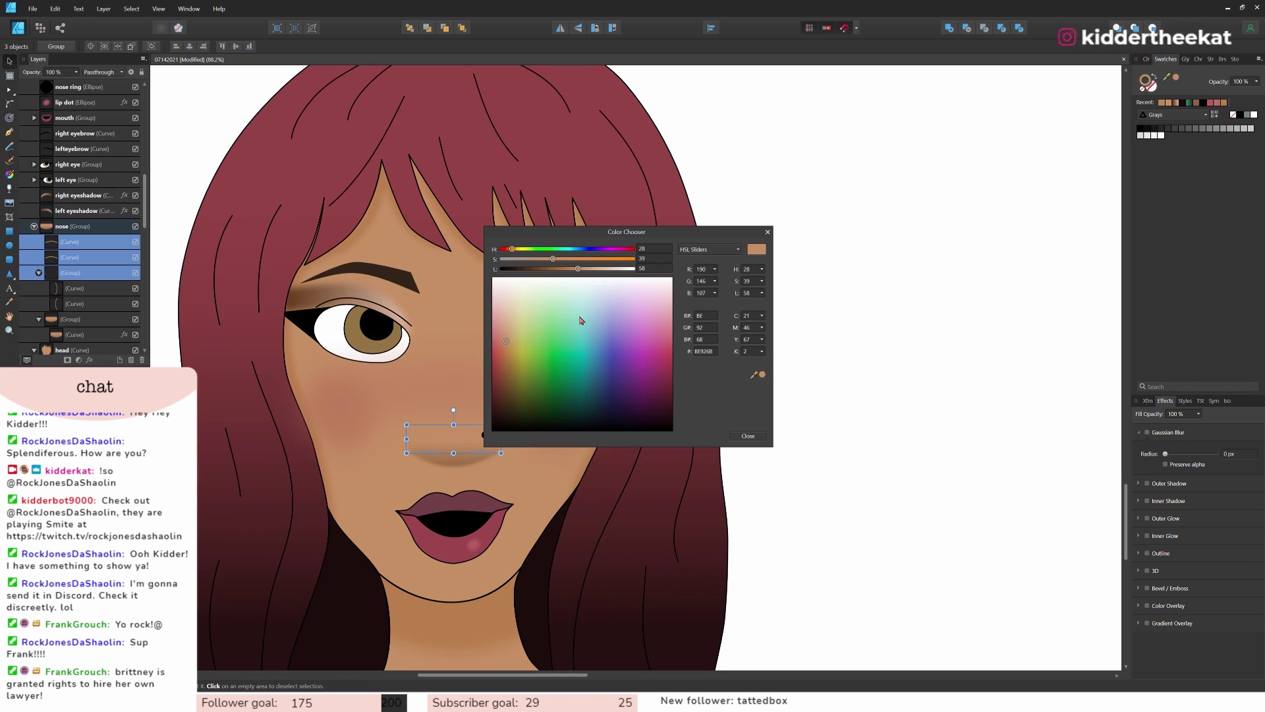
pyautogui.moveTo(579, 276); pyautogui.dragTo(568, 276)
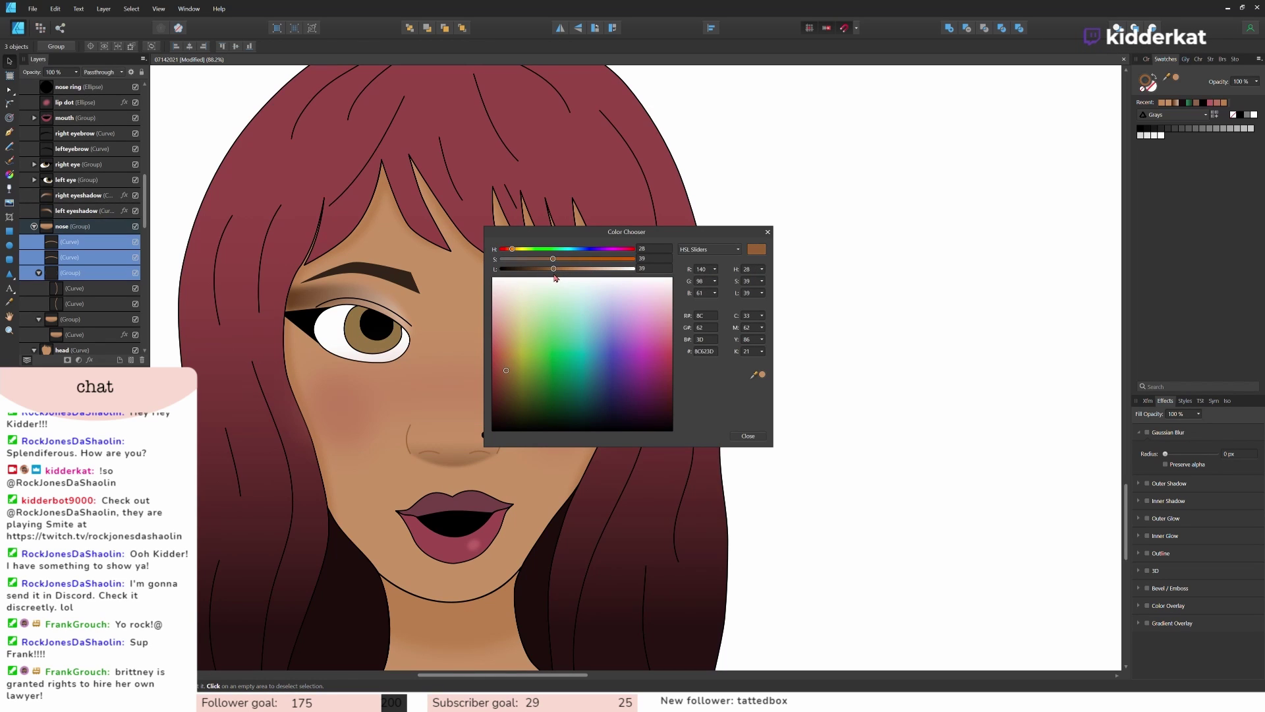
pyautogui.moveTo(552, 277); pyautogui.dragTo(550, 278)
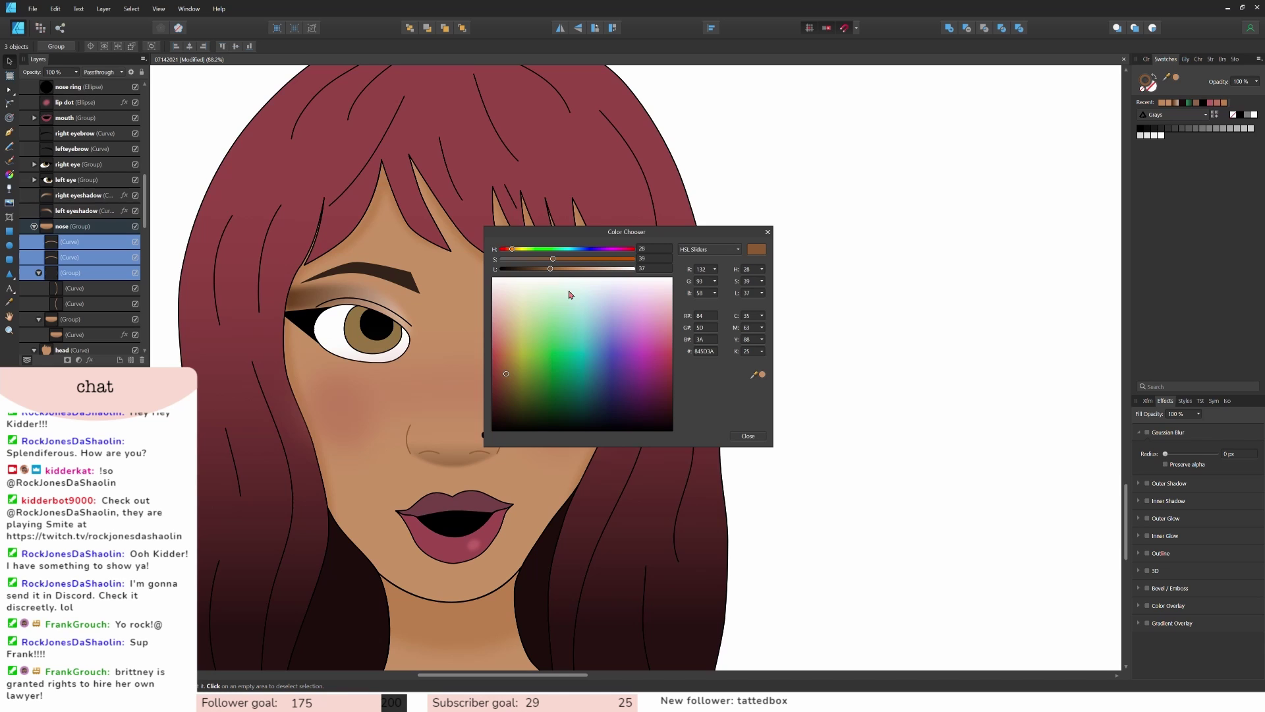
pyautogui.click(748, 436)
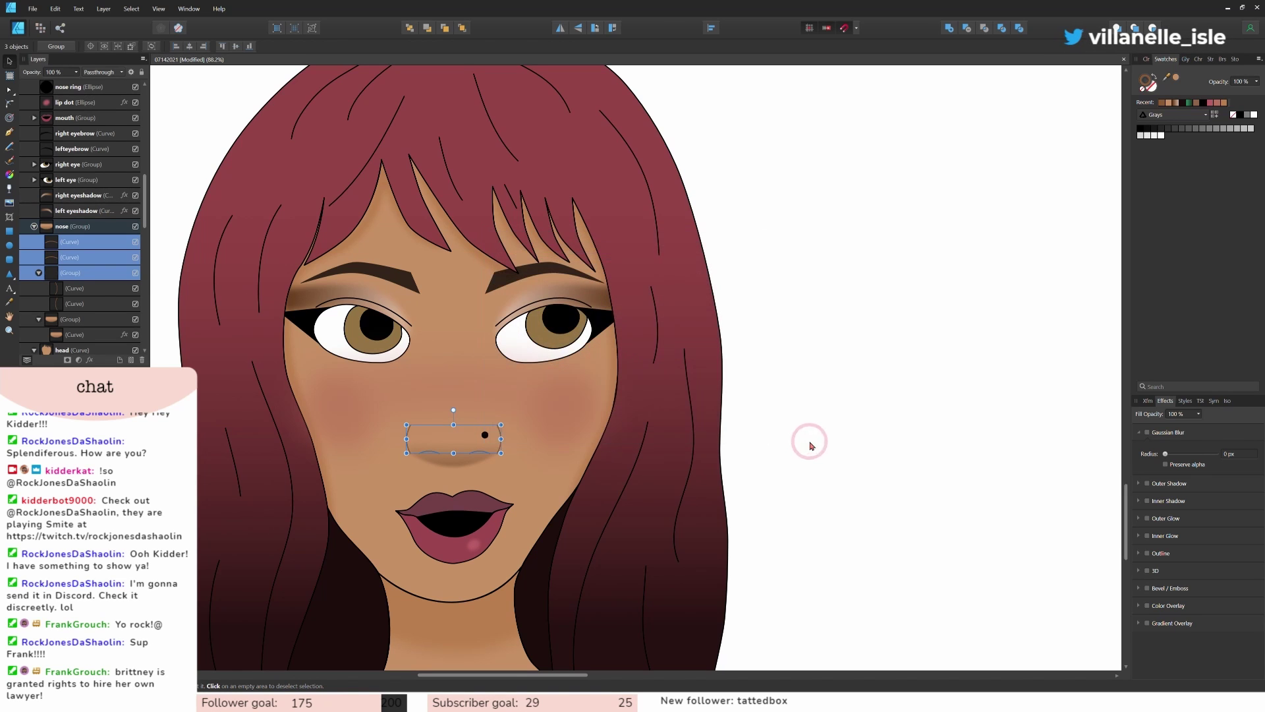
# Step: Reduce the height of the blurred nose shading shape slightly from its lower edge
pyautogui.click(810, 446)
pyautogui.scroll(-5, 784, 431)
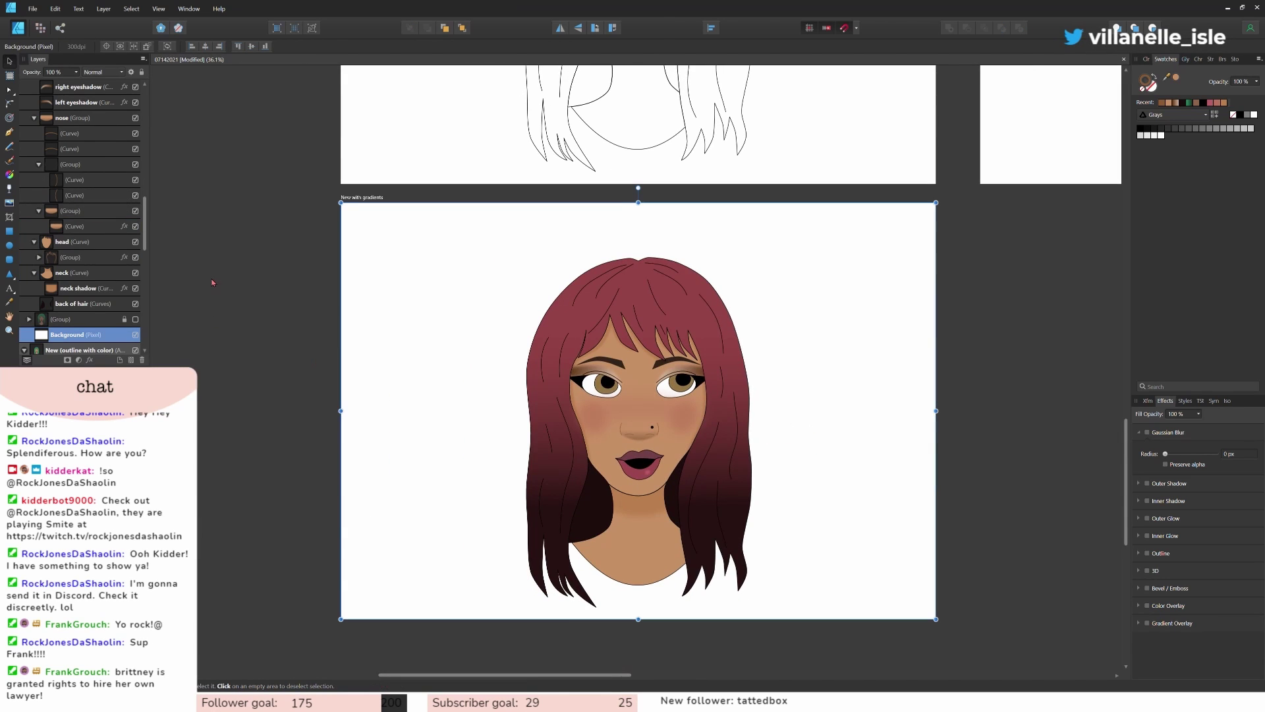
pyautogui.click(85, 288)
pyautogui.click(99, 226)
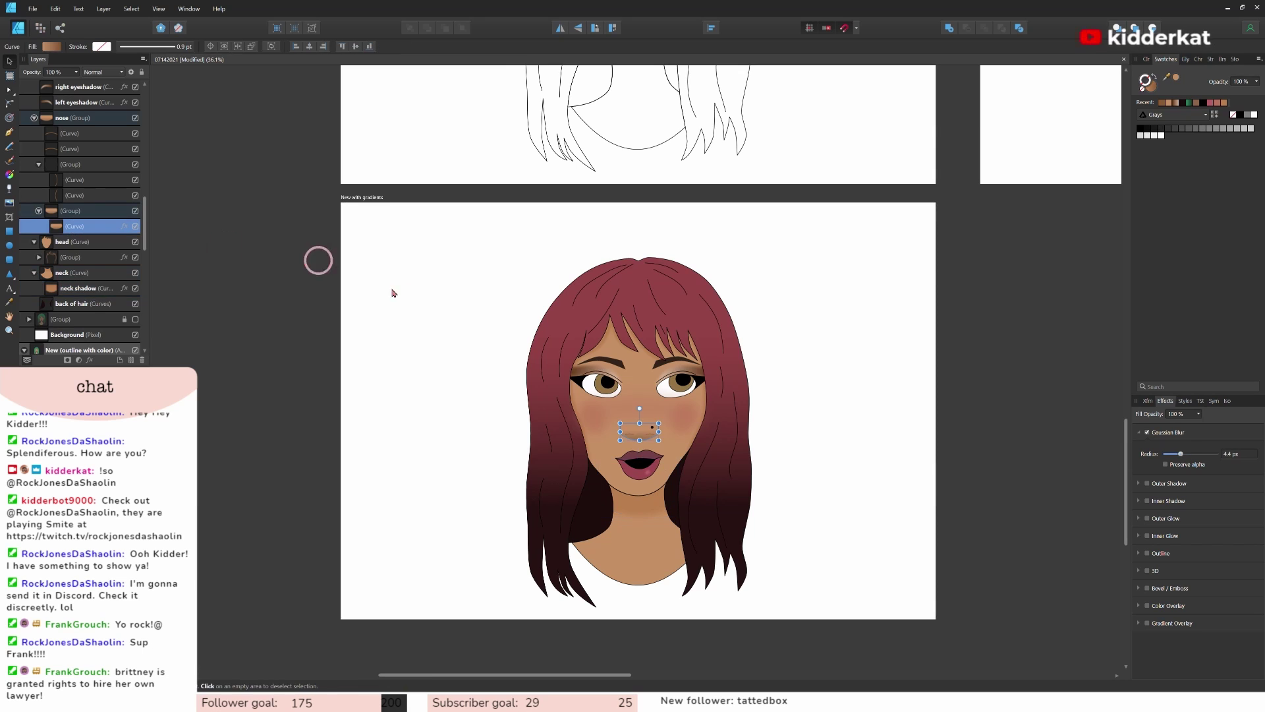
pyautogui.scroll(4, 678, 460)
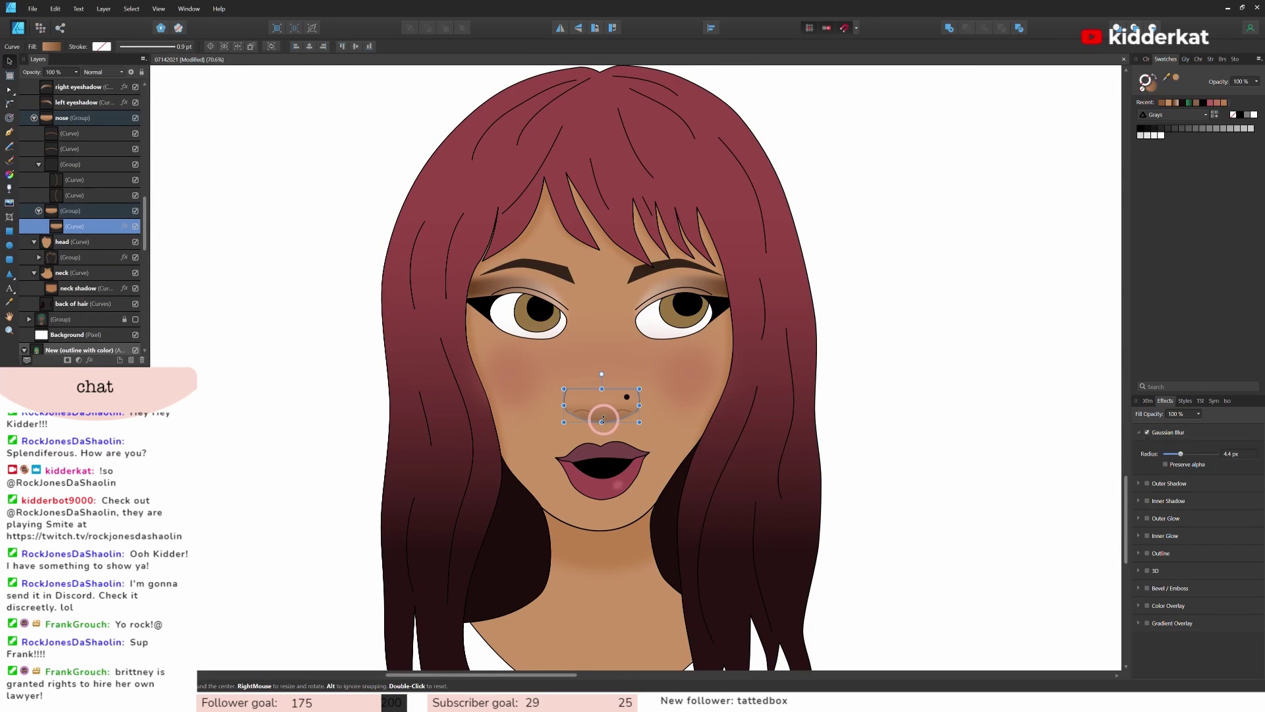
pyautogui.moveTo(602, 420); pyautogui.dragTo(602, 418)
pyautogui.click(807, 440)
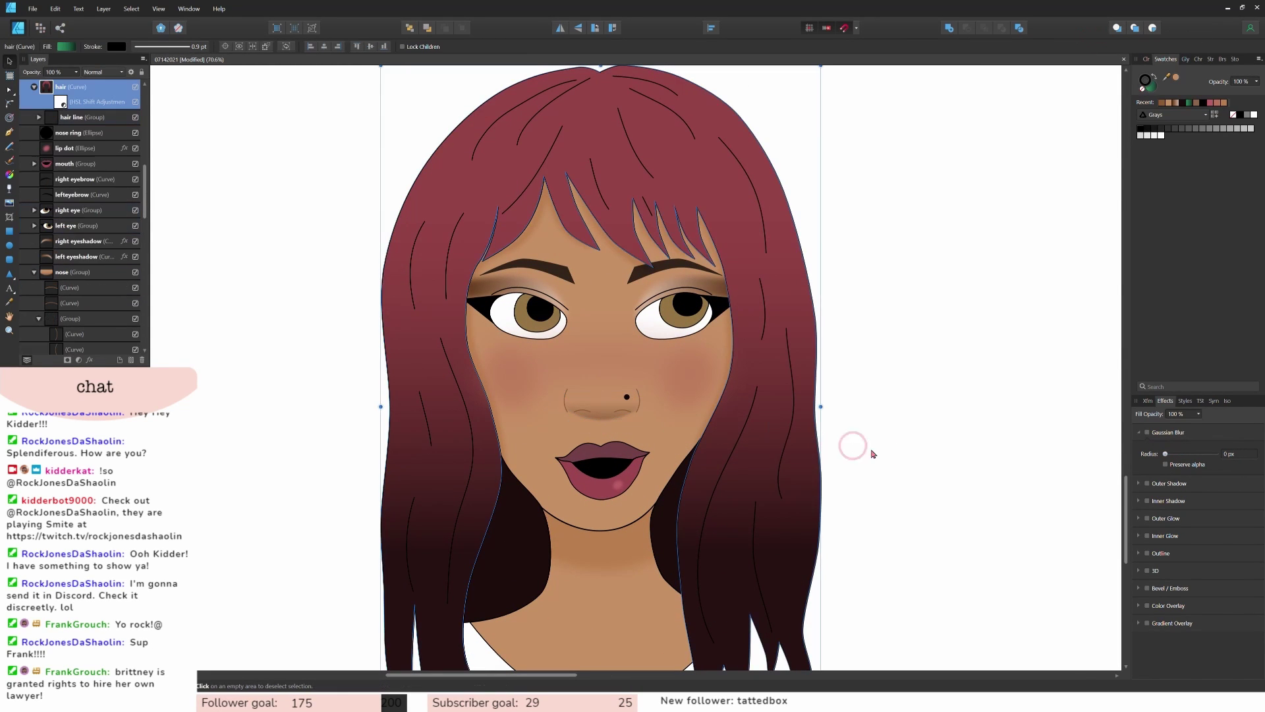
# Step: Insert a new document-sized artboard beside the Reference artboard
pyautogui.scroll(-4, 881, 452)
pyautogui.scroll(-4, 882, 452)
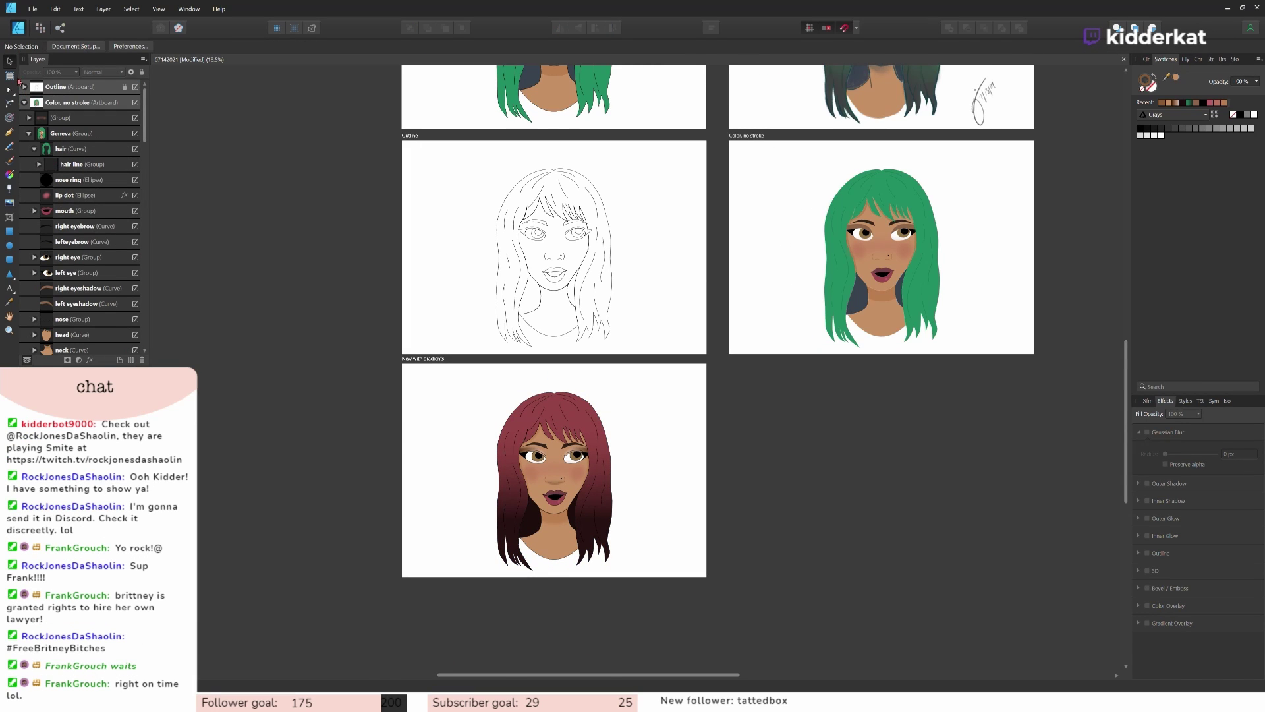
pyautogui.click(9, 75)
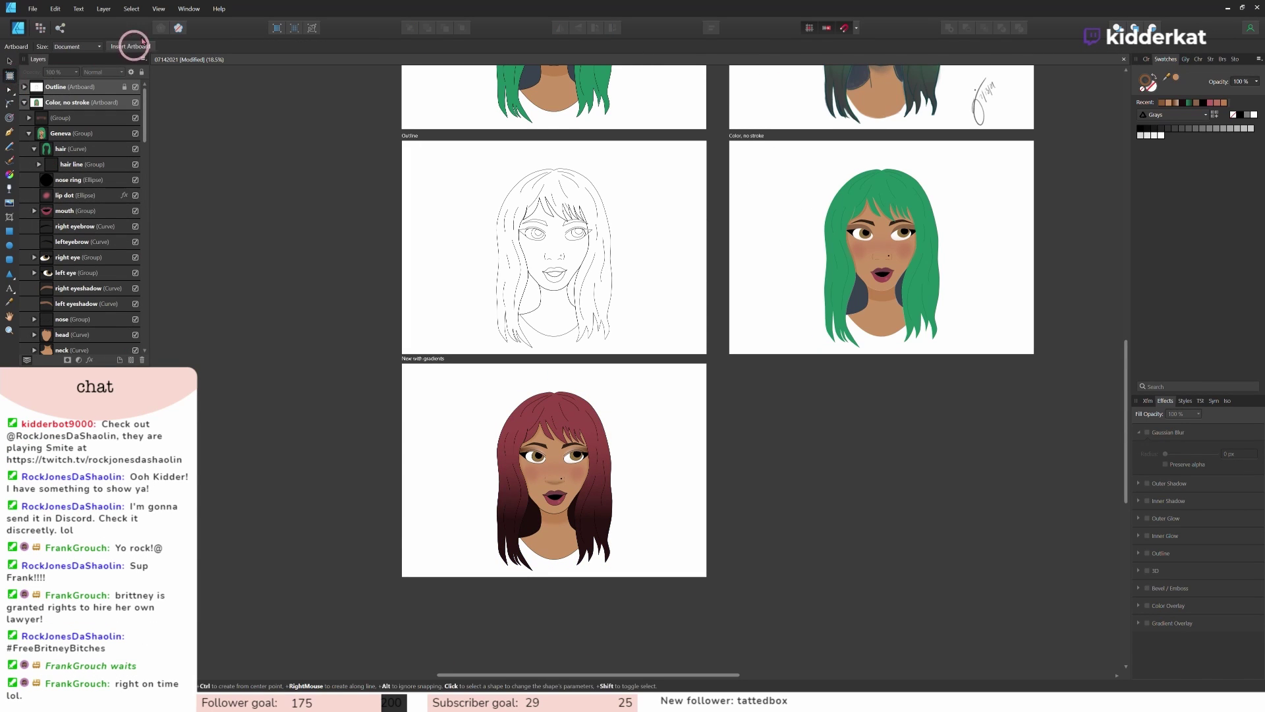
pyautogui.click(130, 46)
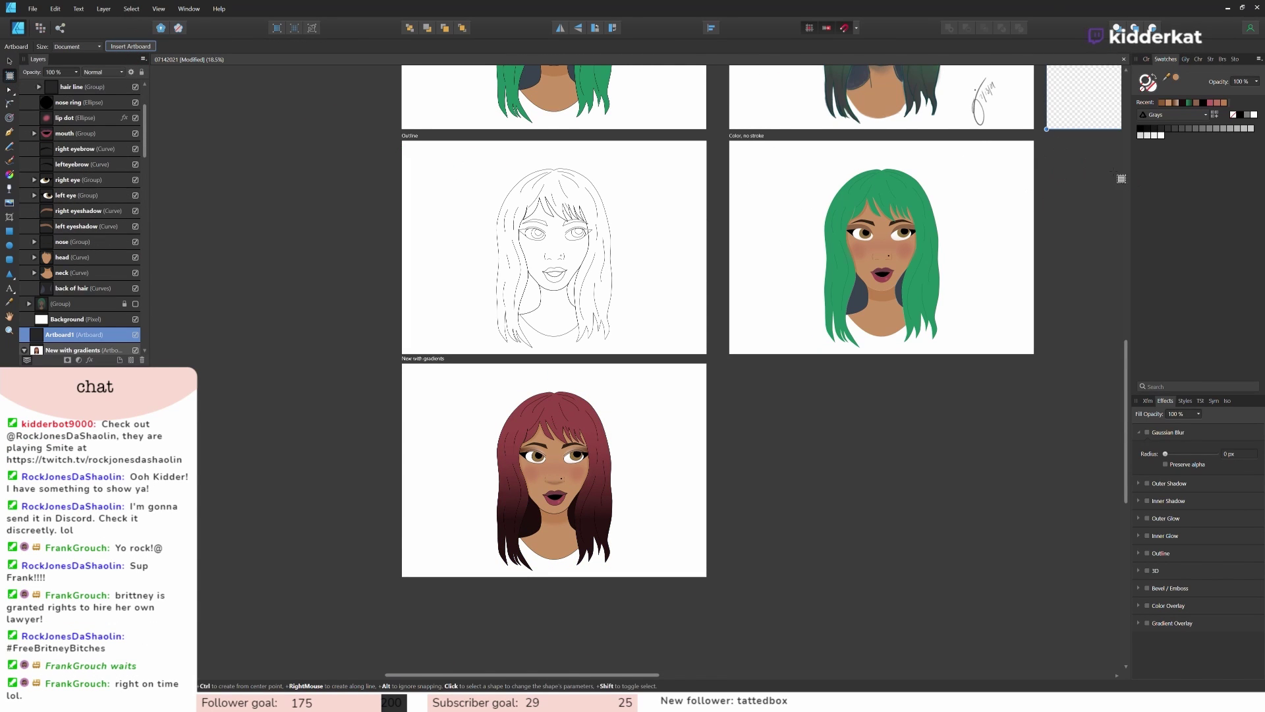
pyautogui.scroll(2, 1066, 156)
pyautogui.moveTo(638, 677); pyautogui.dragTo(1010, 443)
pyautogui.scroll(3, 627, 345)
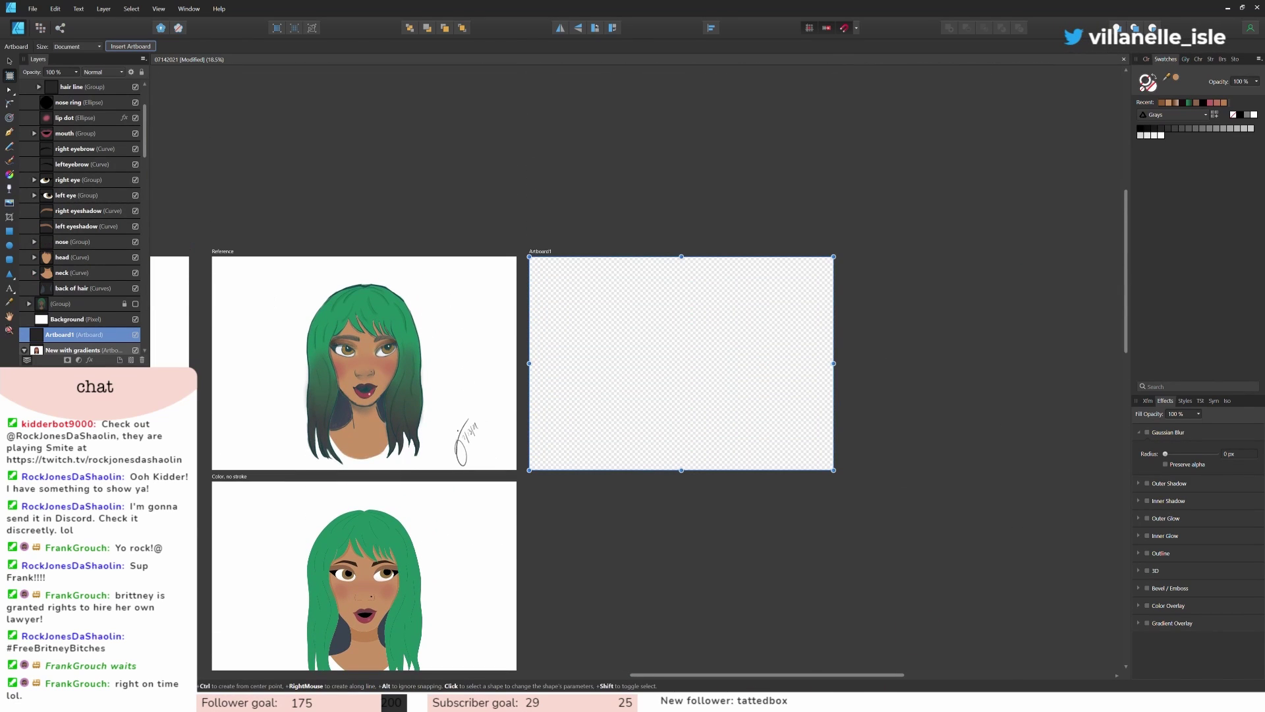
# Step: Move the new artboard to the very top of the layer stack, above the Outline artboard
pyautogui.scroll(5, 64, 81)
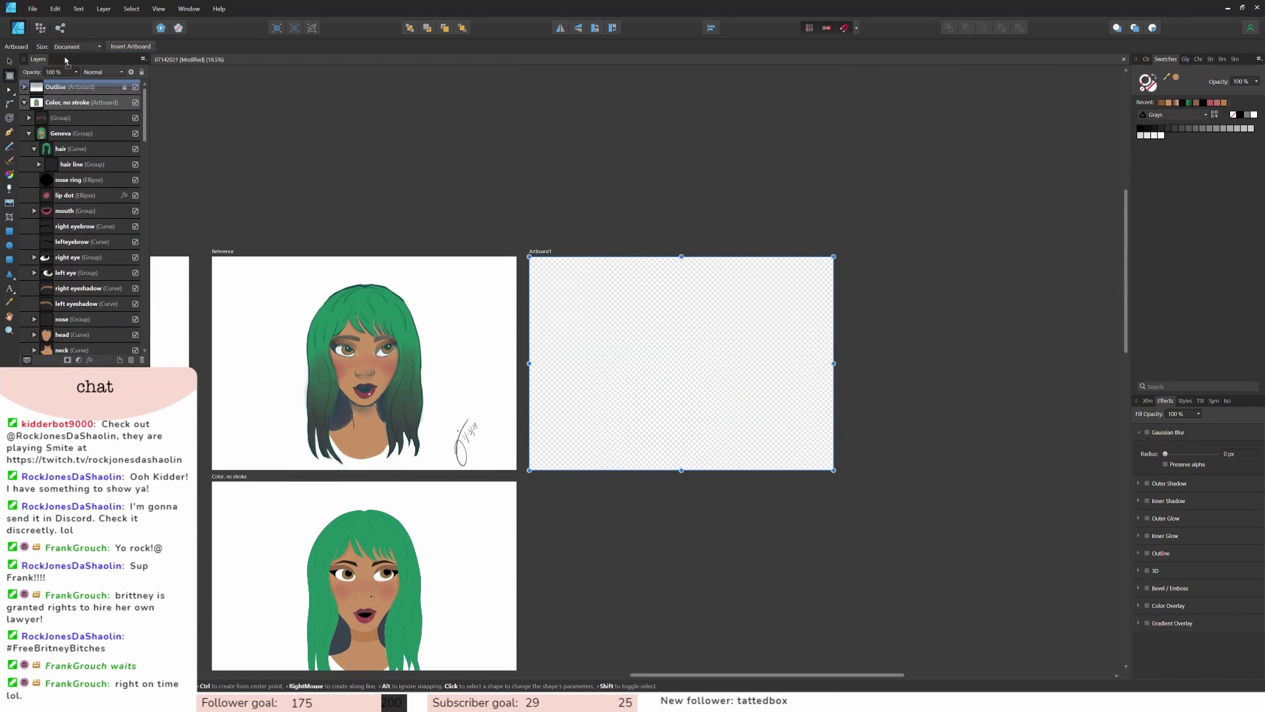
pyautogui.moveTo(64, 81); pyautogui.dragTo(64, 82)
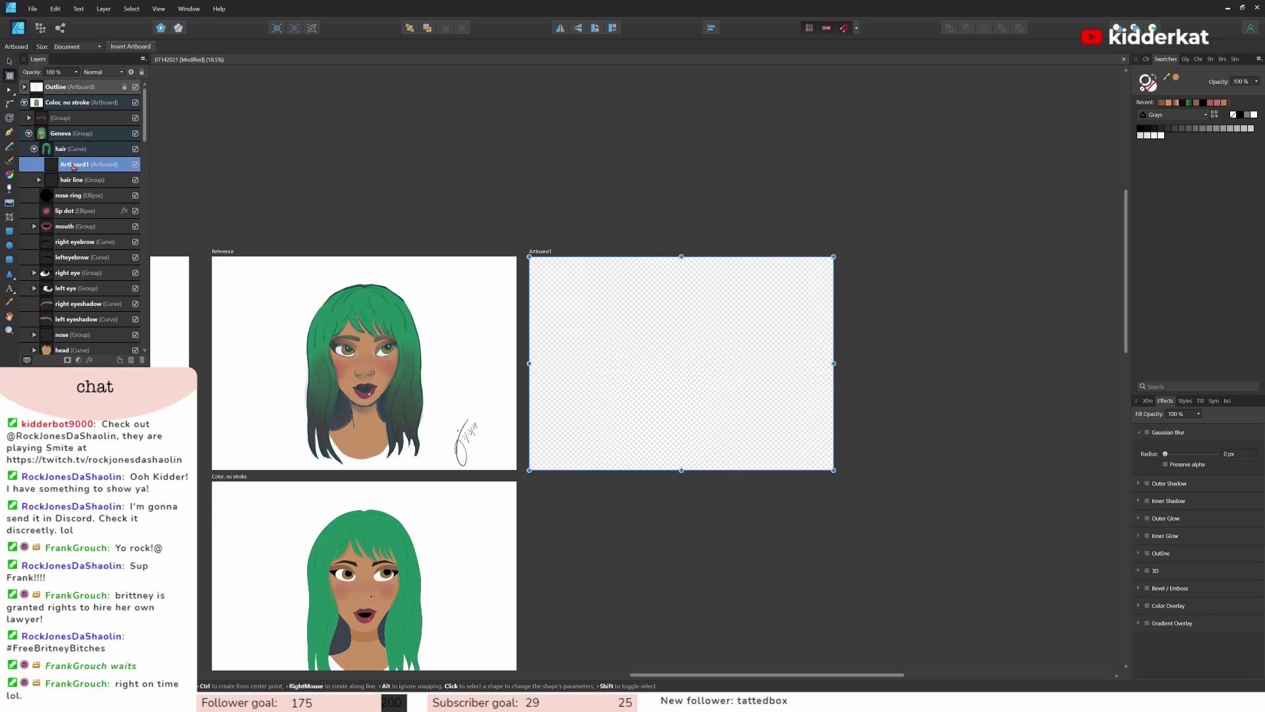
pyautogui.moveTo(74, 168); pyautogui.dragTo(47, 83)
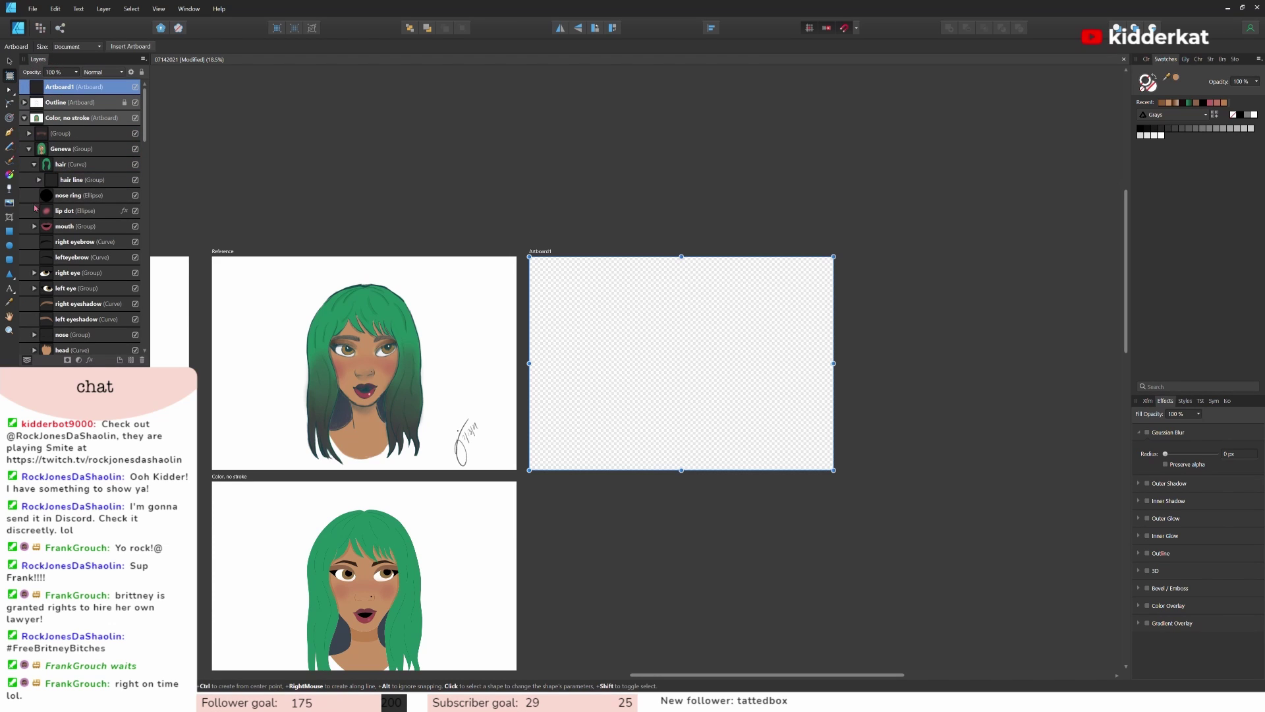
# Step: Cover the new artboard completely with a white rectangle without a stroke, and lock that rectangle
pyautogui.press('m')
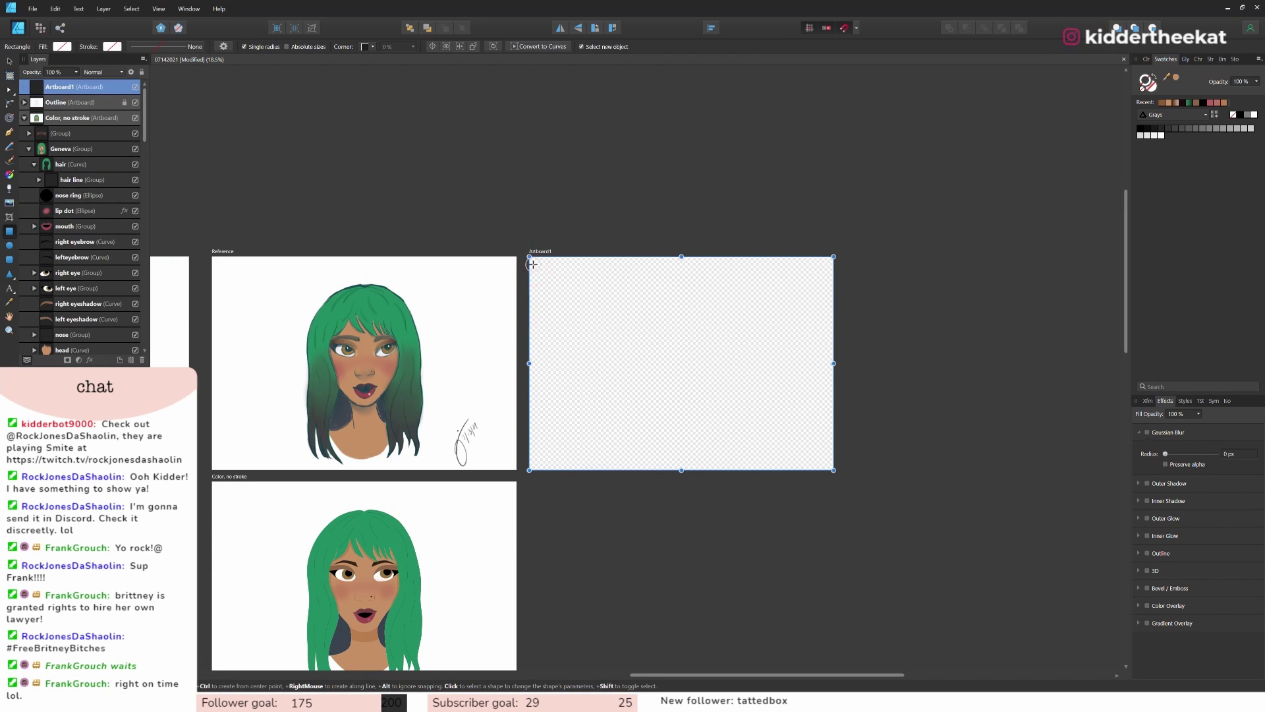
pyautogui.moveTo(532, 264); pyautogui.dragTo(833, 470)
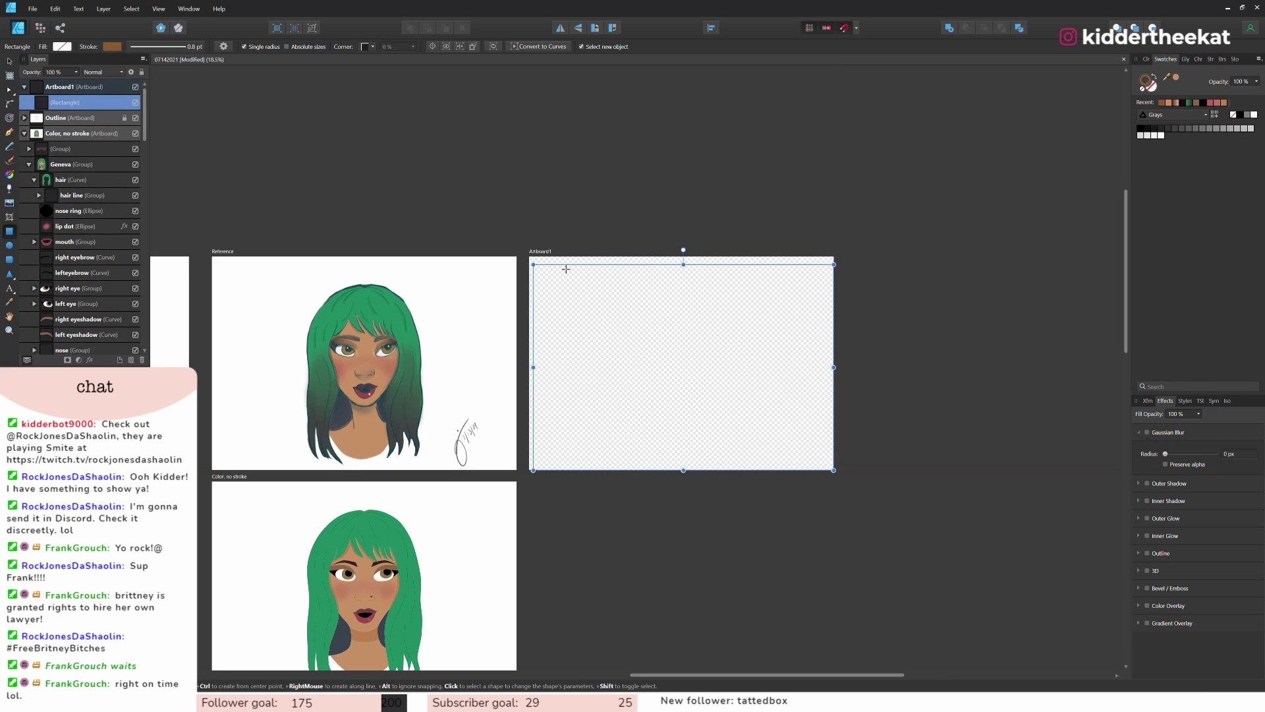
pyautogui.moveTo(533, 264); pyautogui.dragTo(529, 256)
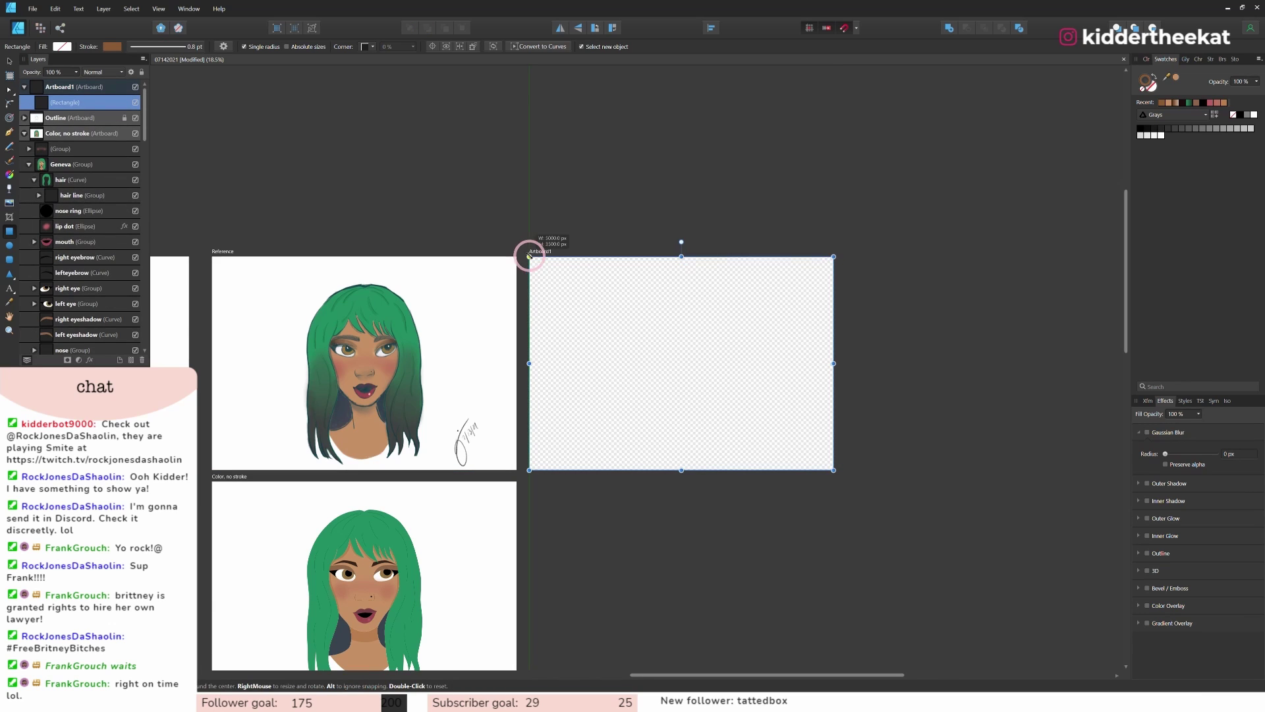
pyautogui.click(1153, 83)
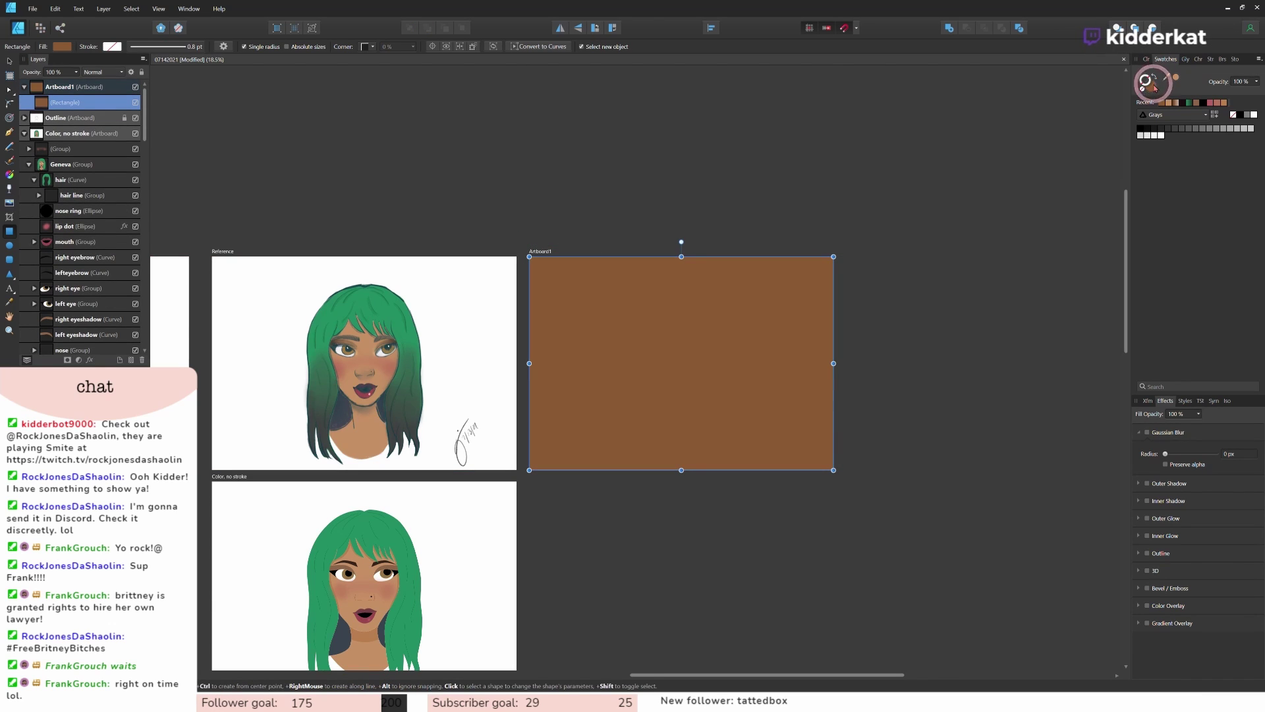
pyautogui.click(1253, 115)
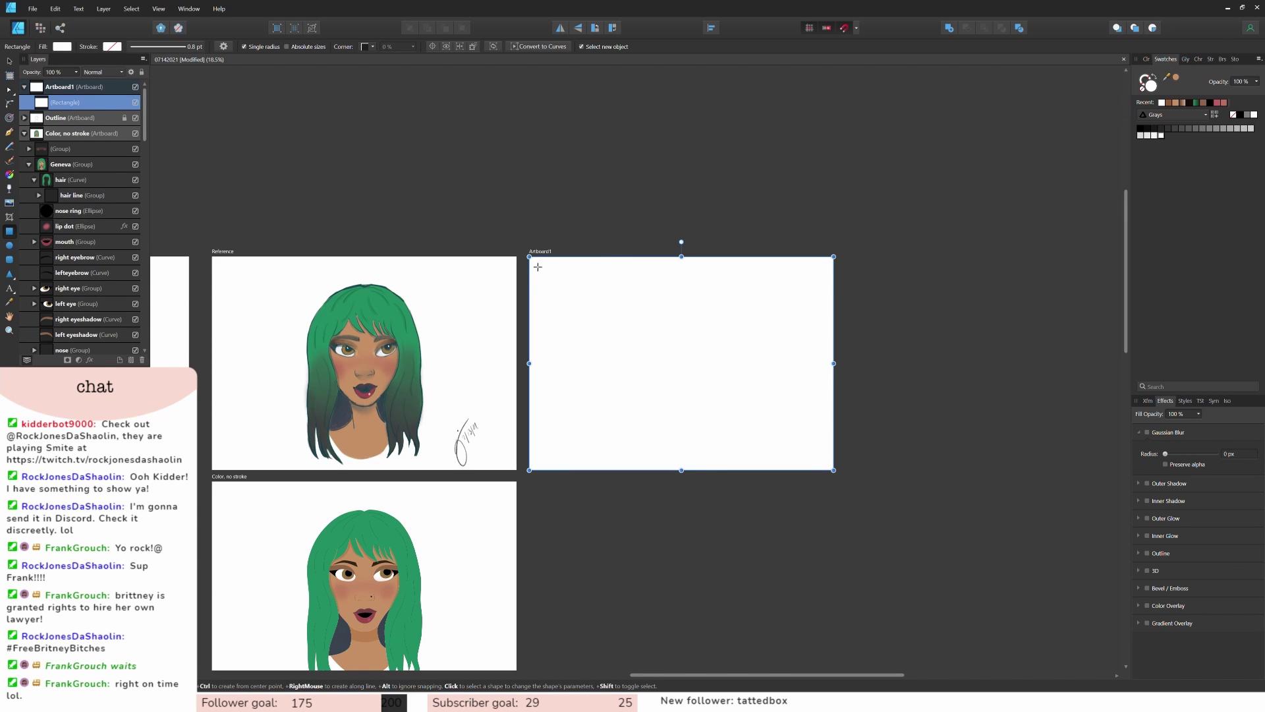
pyautogui.rightClick(115, 107)
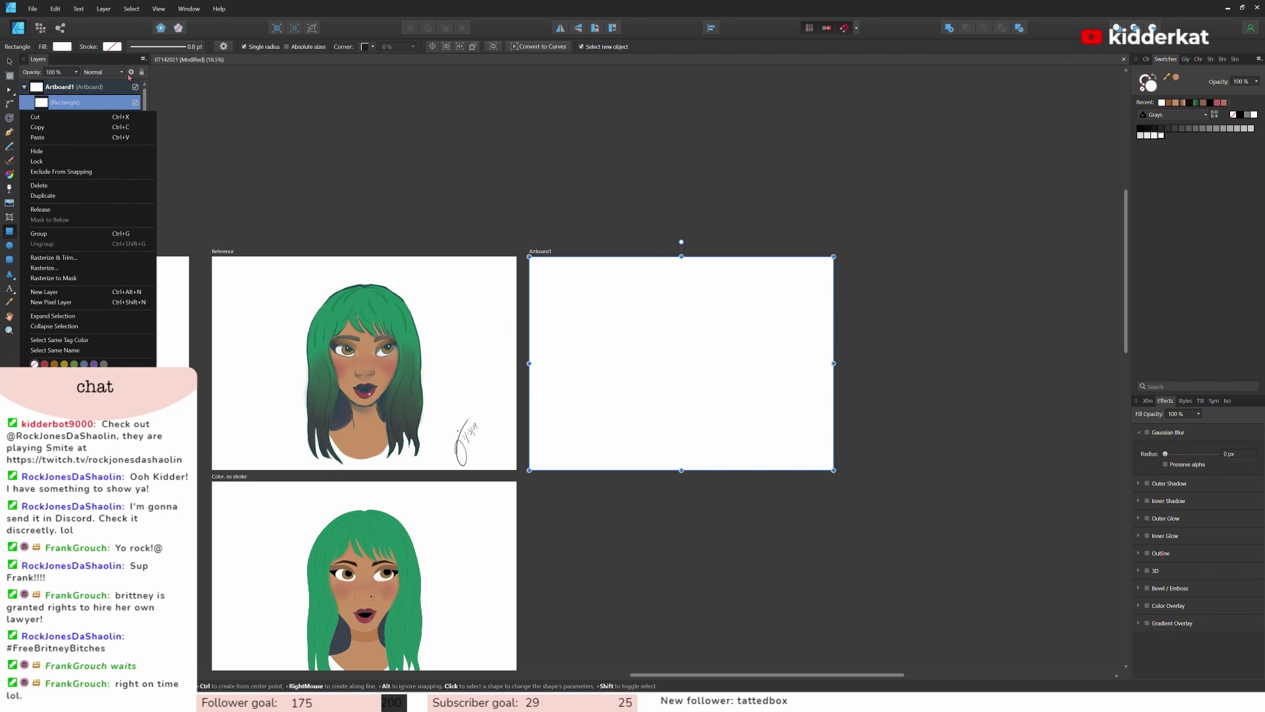
pyautogui.click(141, 72)
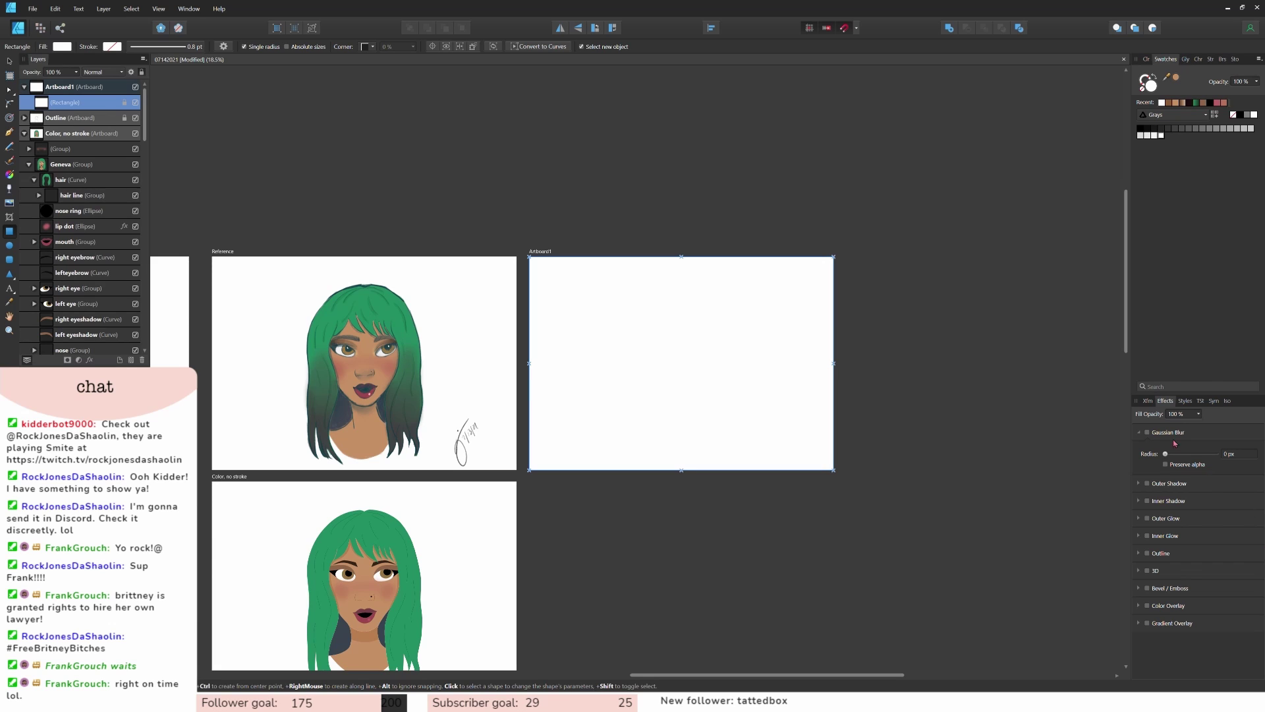
# Step: Place the Geneva symbol in the middle of the new artboard and detach it from its symbol
pyautogui.click(1147, 400)
pyautogui.click(1206, 655)
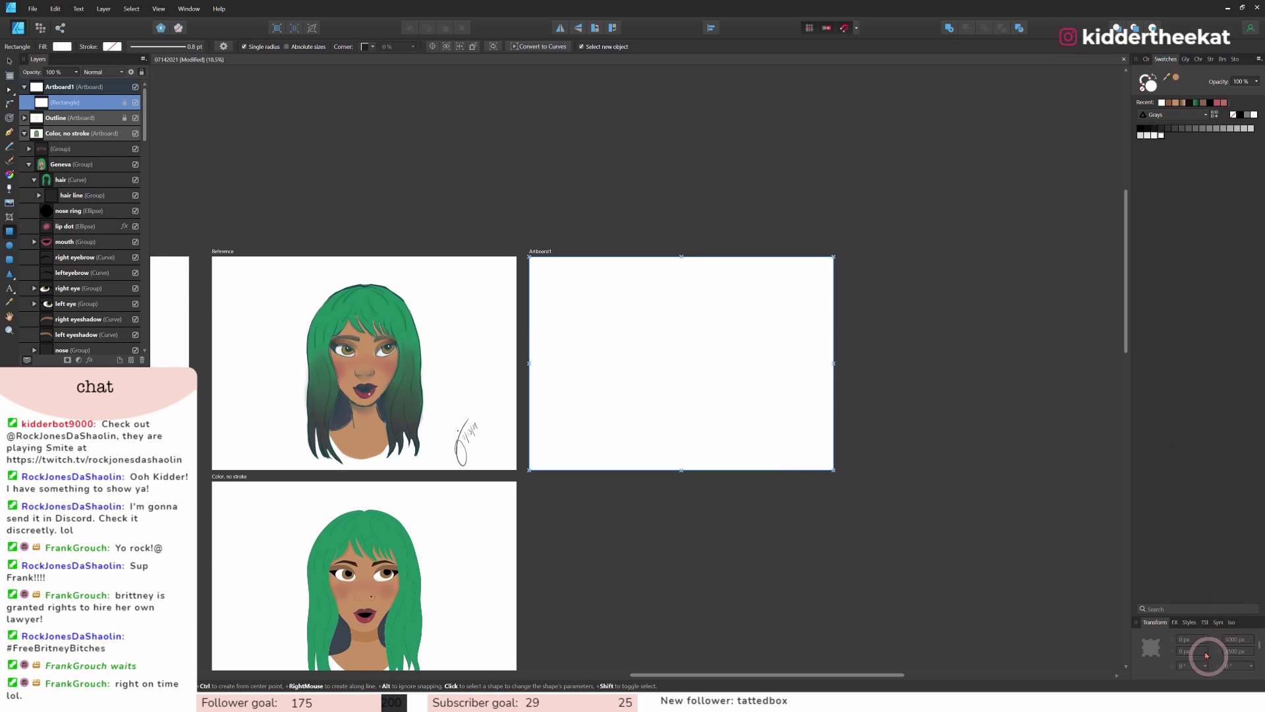
pyautogui.click(1226, 625)
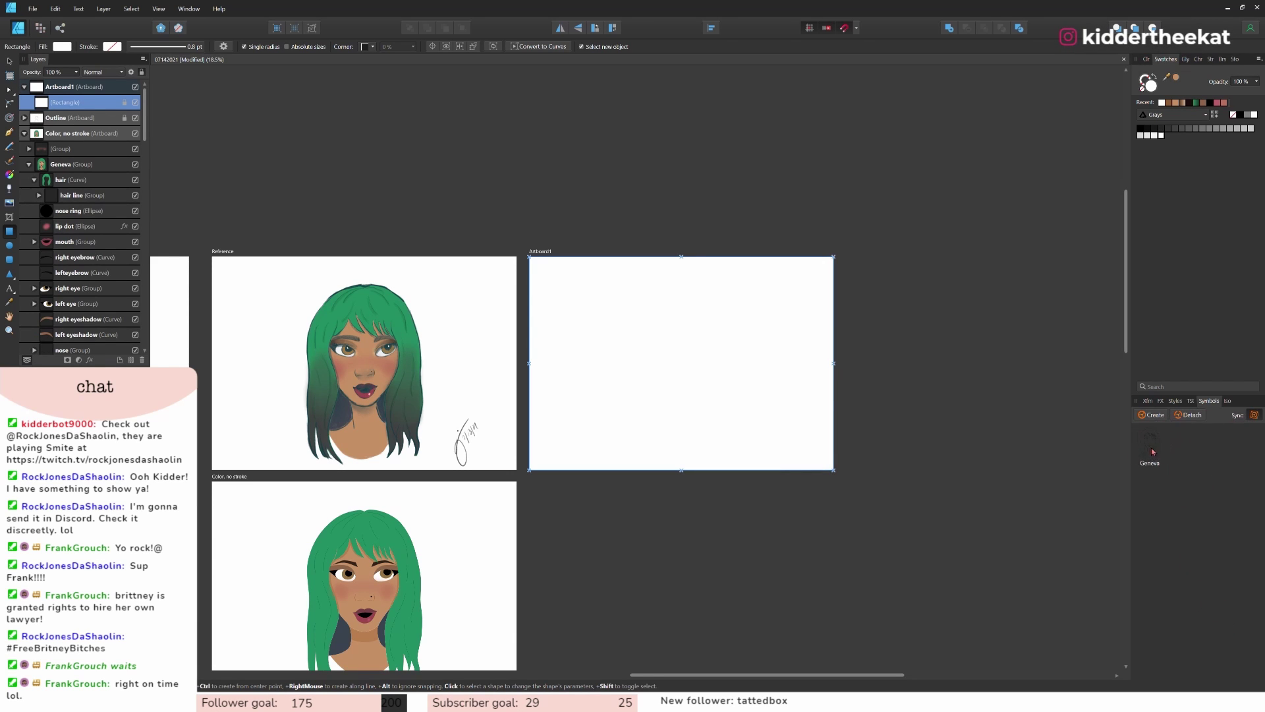
pyautogui.moveTo(1150, 445)
pyautogui.mouseDown()
pyautogui.moveTo(682, 354)
pyautogui.moveTo(672, 363)
pyautogui.moveTo(688, 379)
pyautogui.mouseUp()
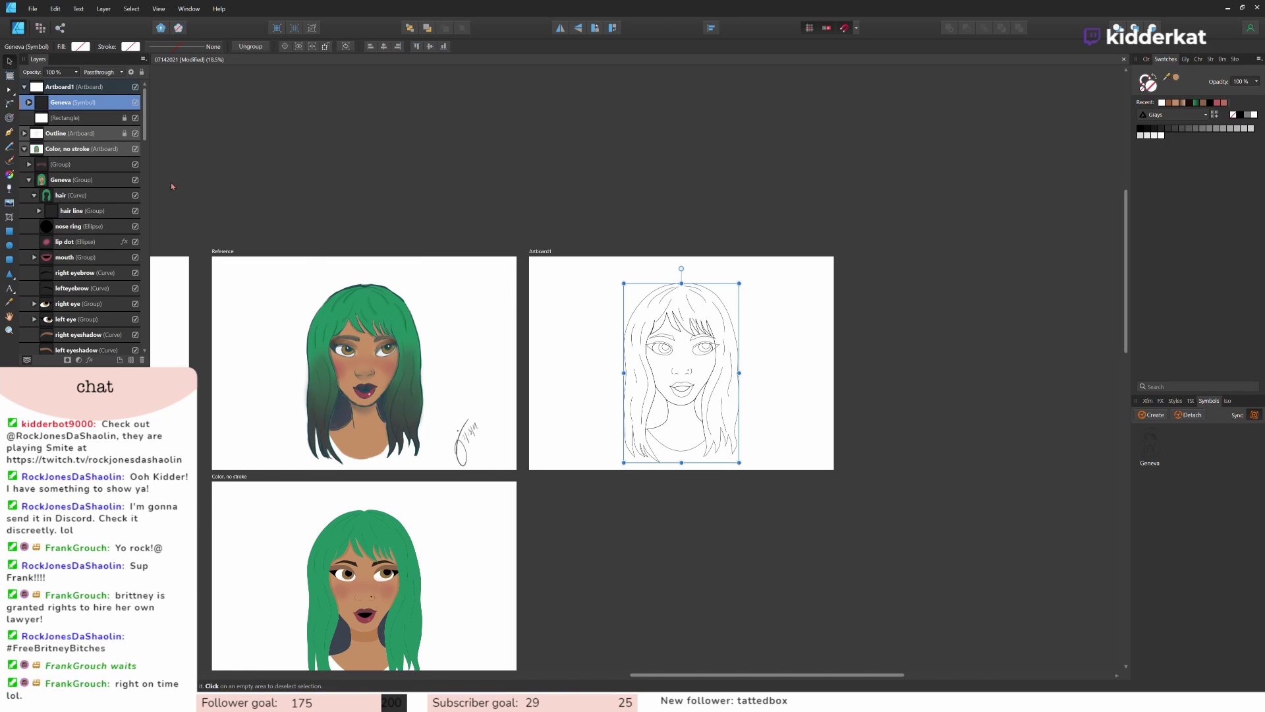
pyautogui.click(29, 103)
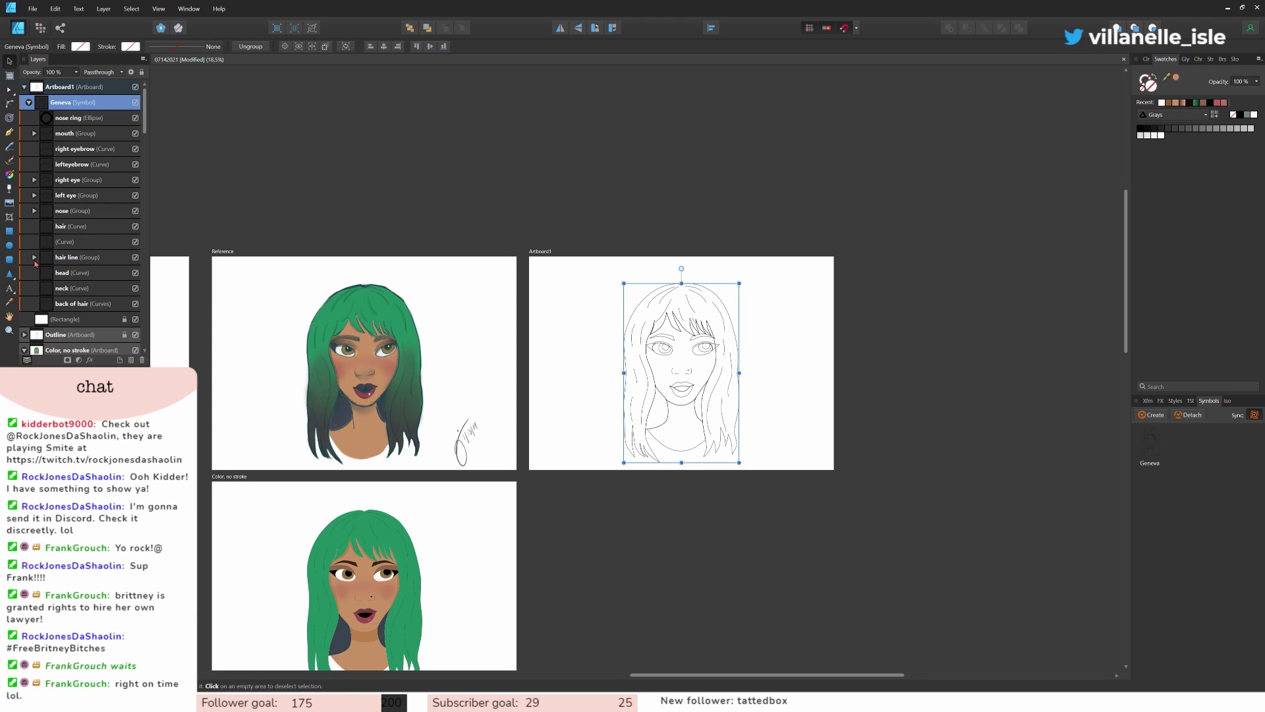
pyautogui.click(1191, 415)
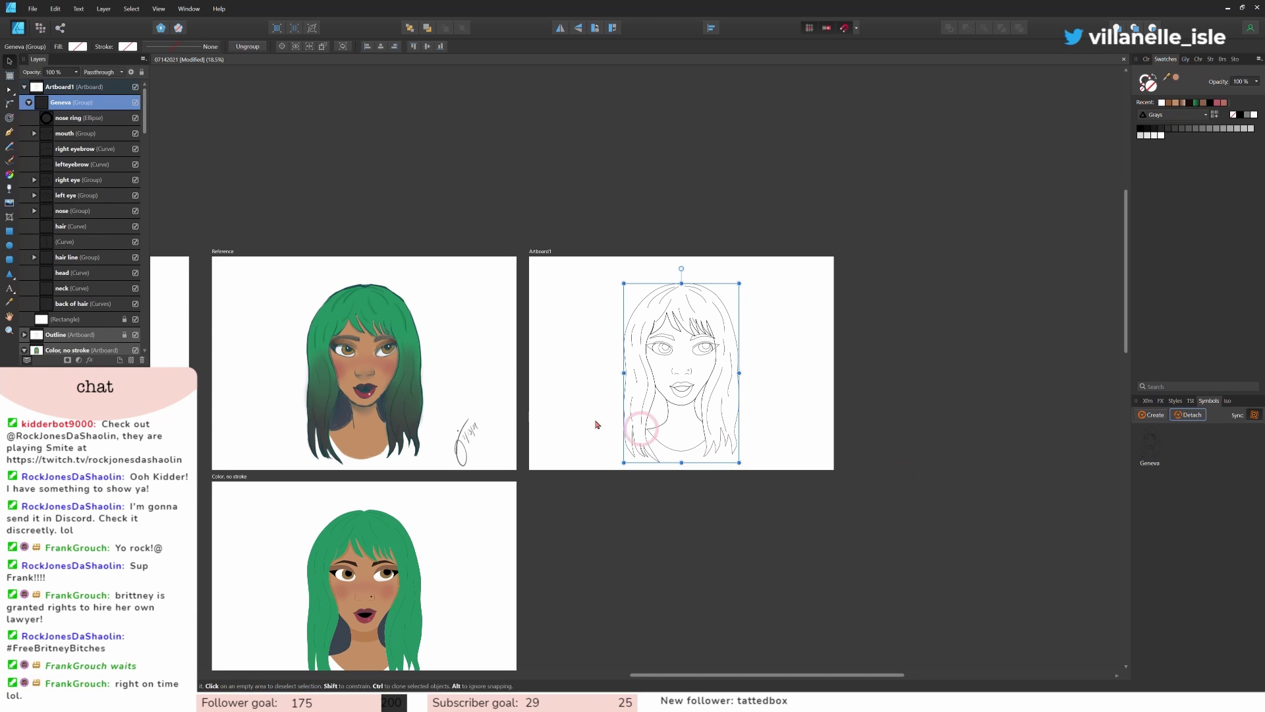
# Step: Look over the Outline, Color, no stroke and New with gradients artboards, and return to the detached portrait outline
pyautogui.scroll(-1, 625, 488)
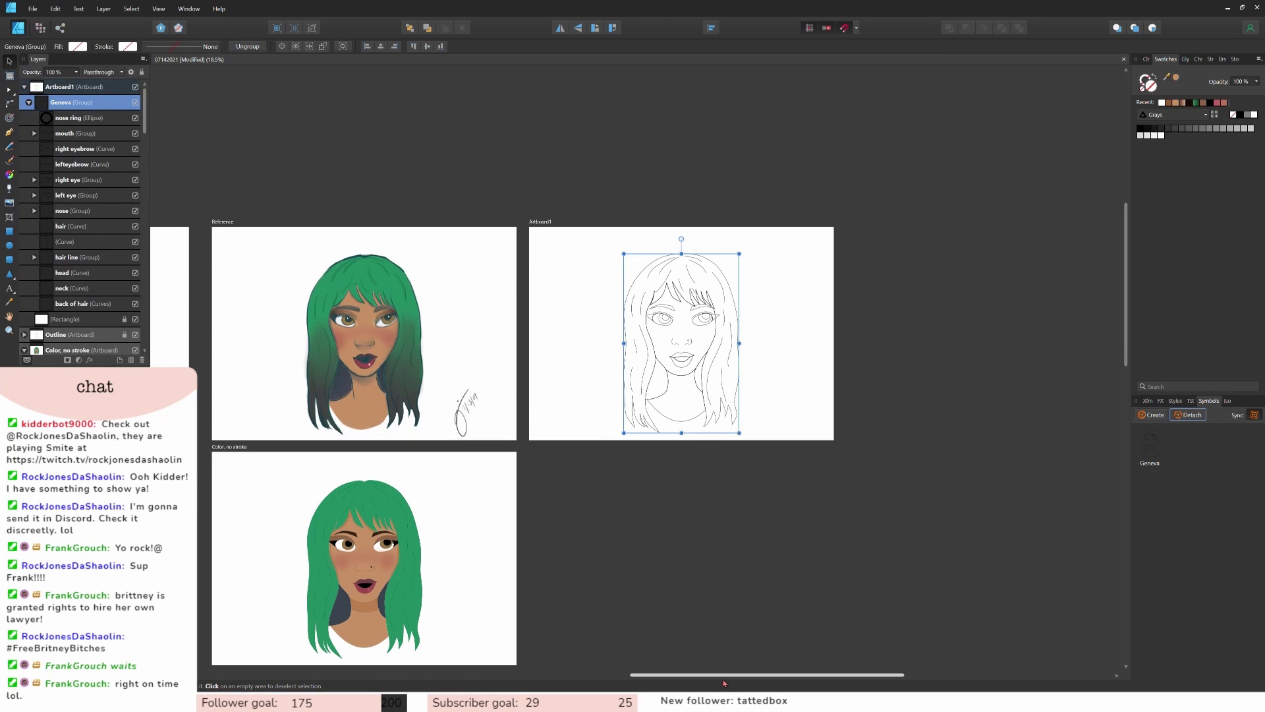
pyautogui.hscroll(-8, 633, 491)
pyautogui.scroll(-2, 725, 507)
pyautogui.scroll(-2, 602, 624)
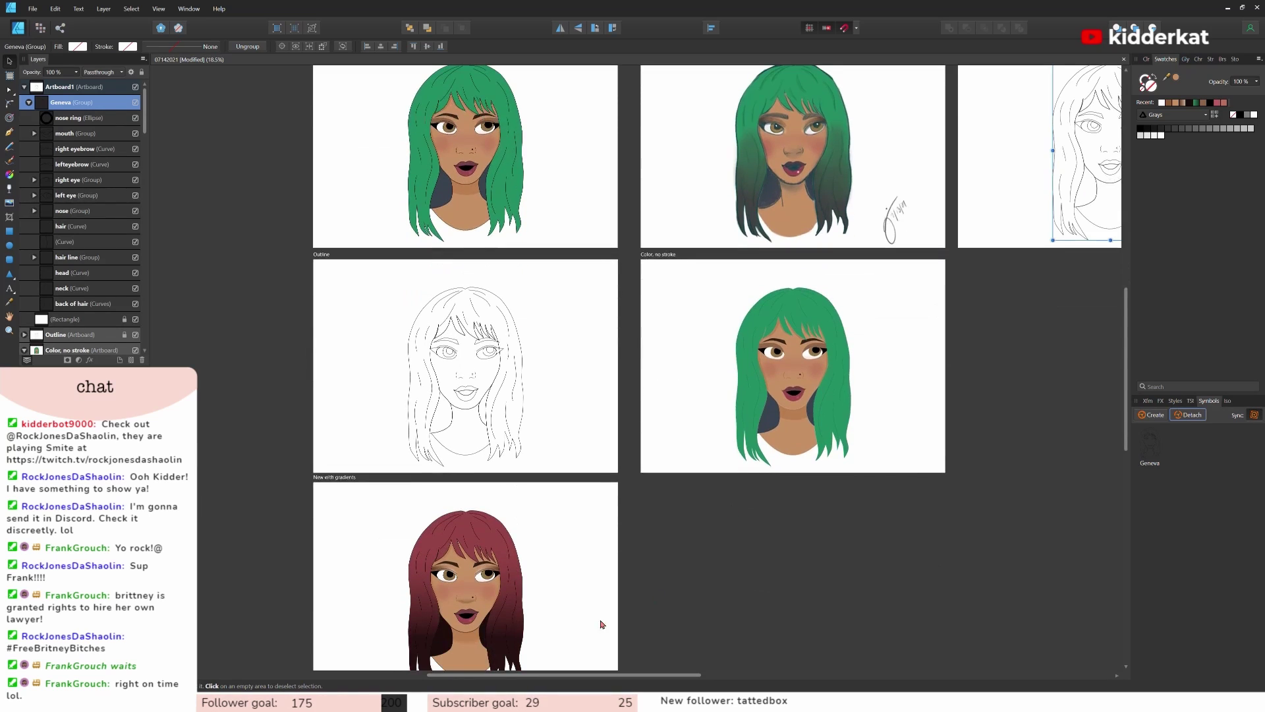
pyautogui.hscroll(6, 858, 488)
pyautogui.scroll(4, 857, 488)
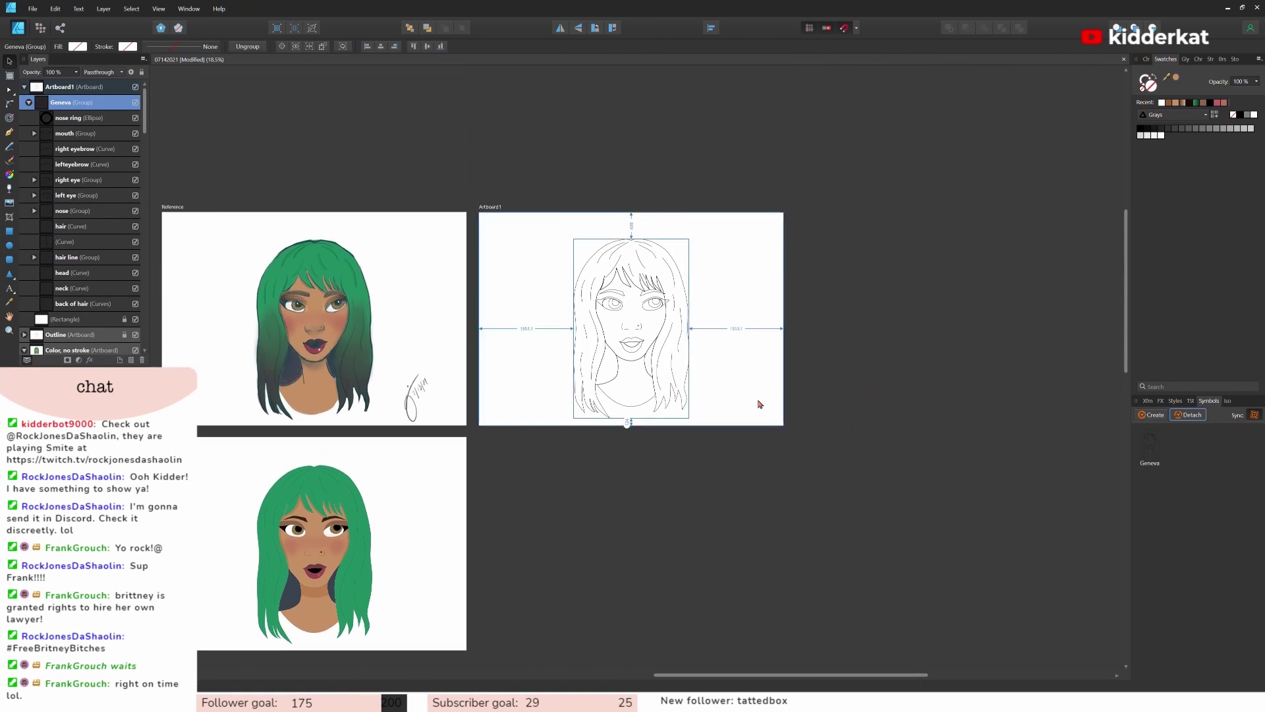
pyautogui.scroll(7, 759, 404)
pyautogui.hscroll(-4, 850, 613)
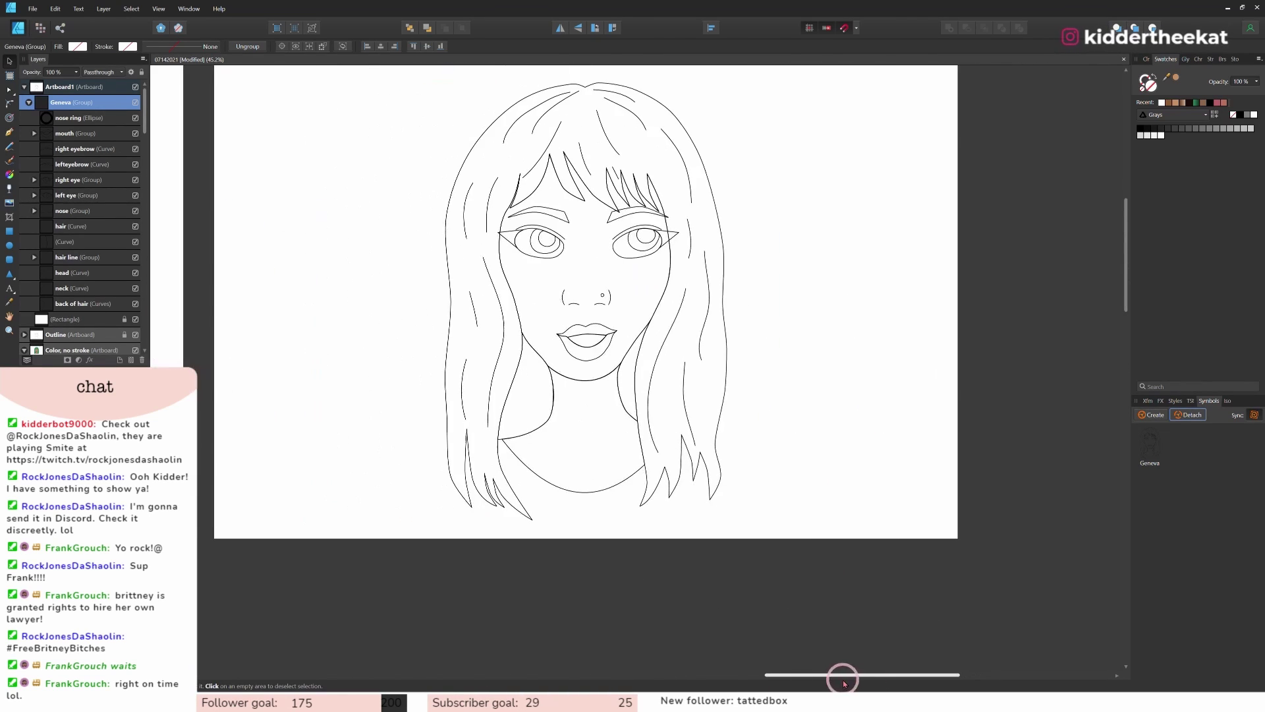
pyautogui.scroll(3, 874, 562)
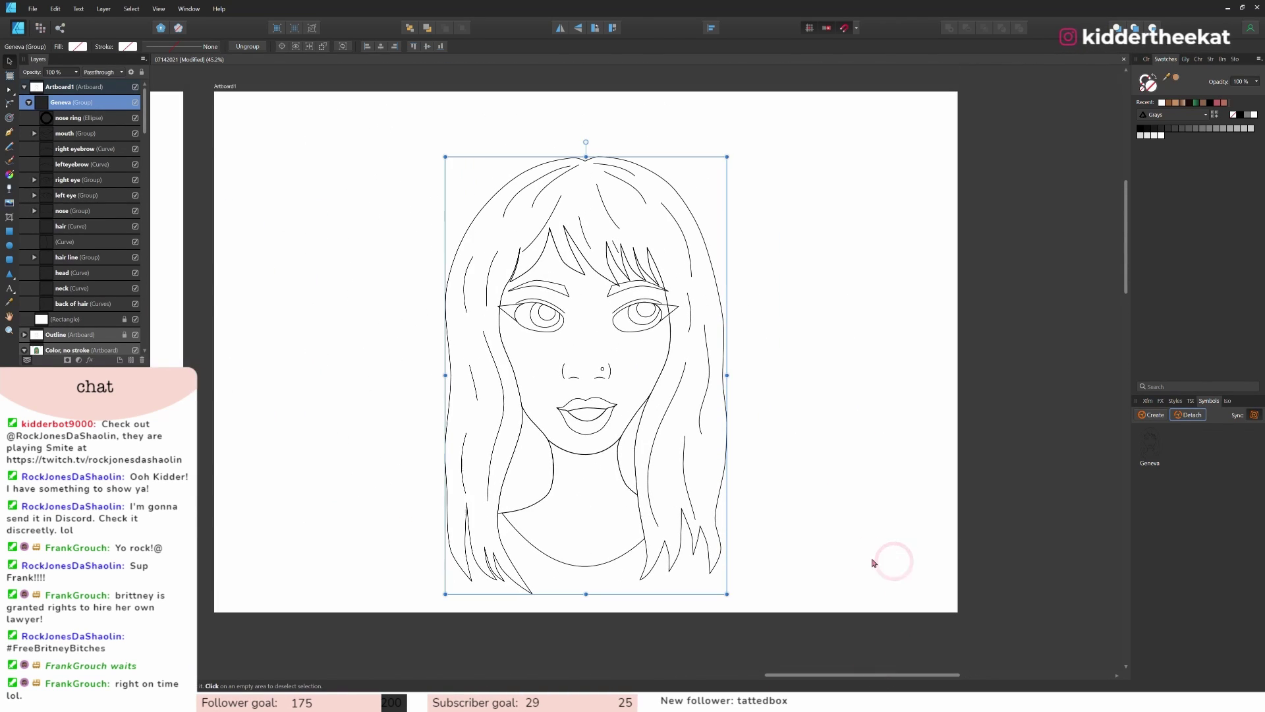
# Step: Switch to the Pixel Persona and add a pixel layer directly above the head curve in the new artboard's Geneva group
pyautogui.click(39, 28)
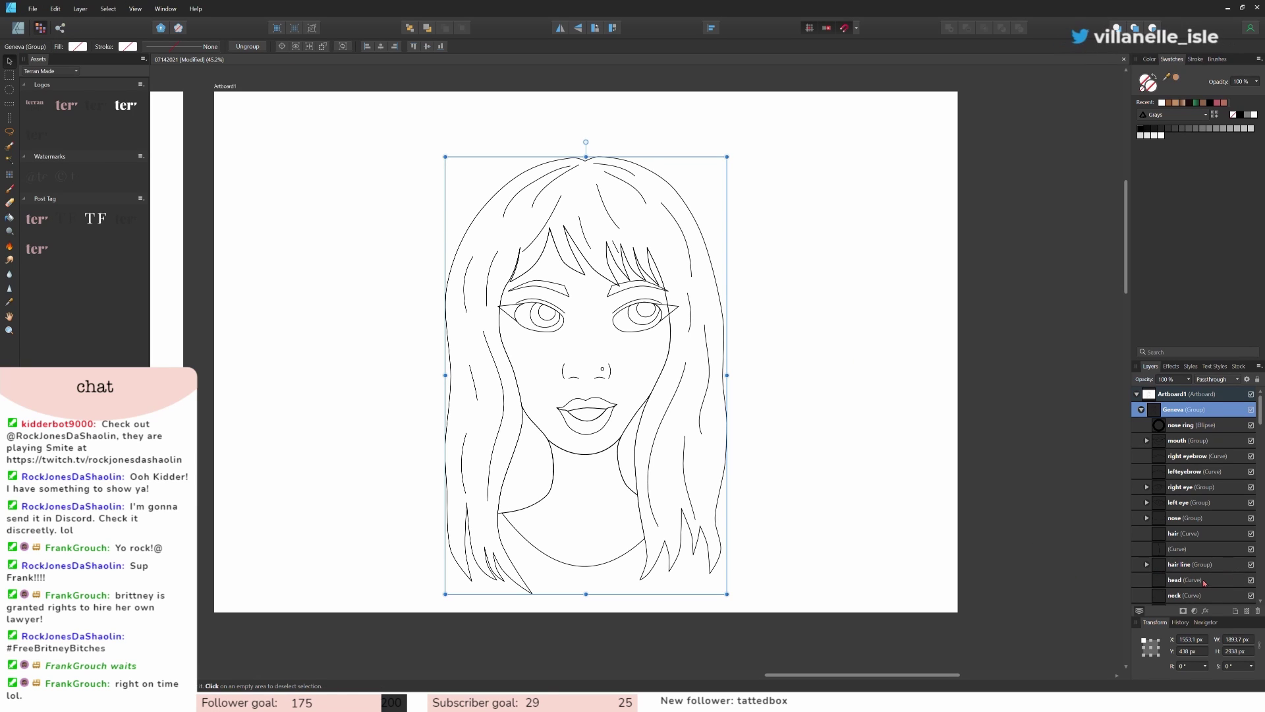
pyautogui.scroll(-3, 1195, 510)
pyautogui.scroll(2, 1192, 511)
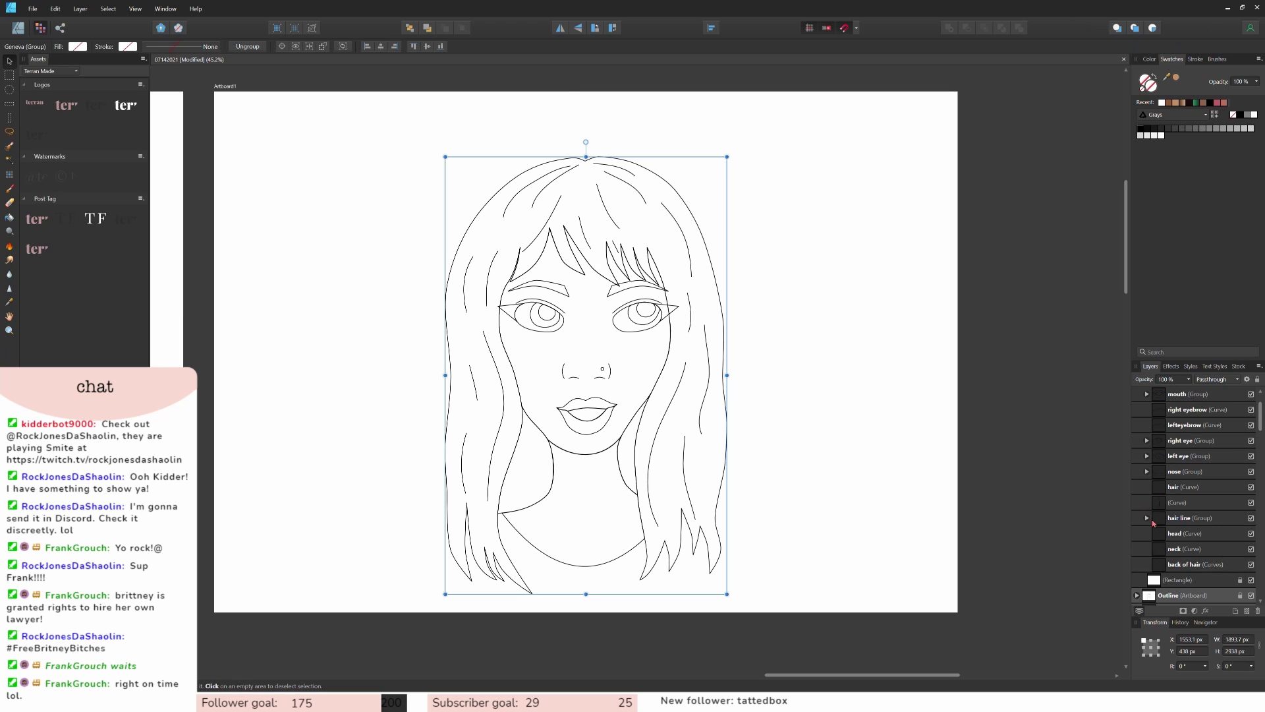
pyautogui.click(1172, 532)
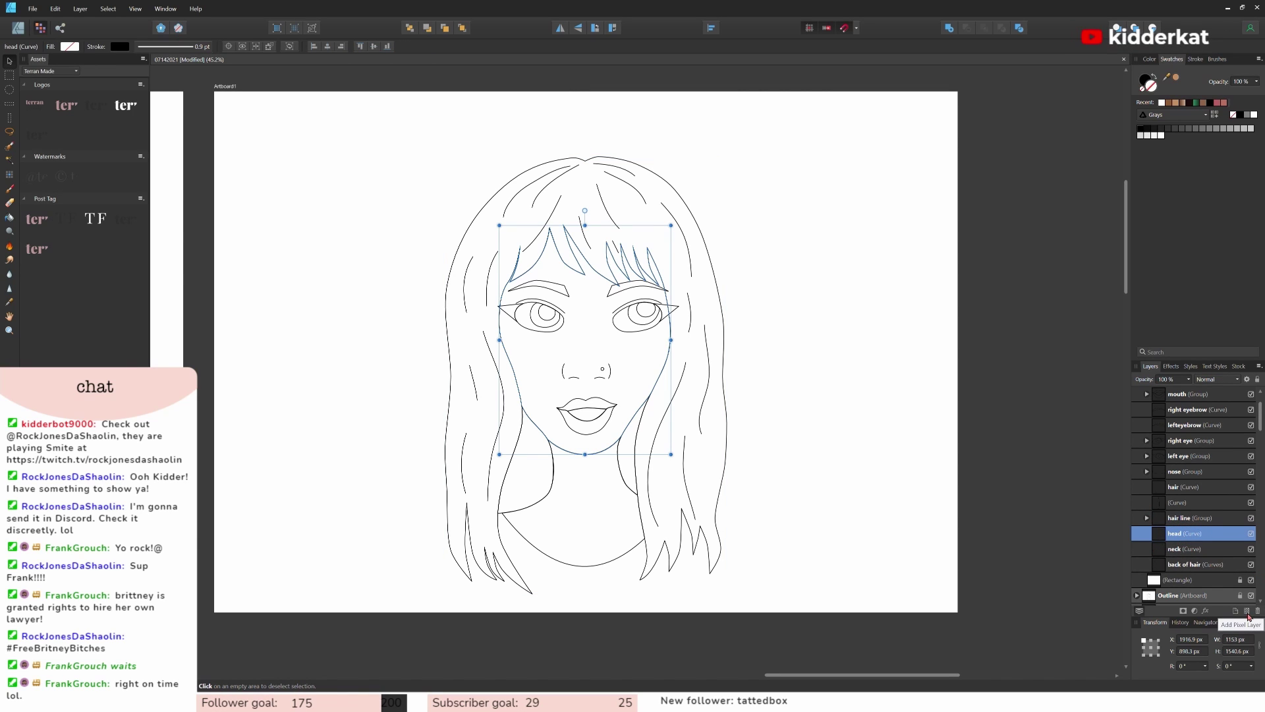
pyautogui.click(1246, 611)
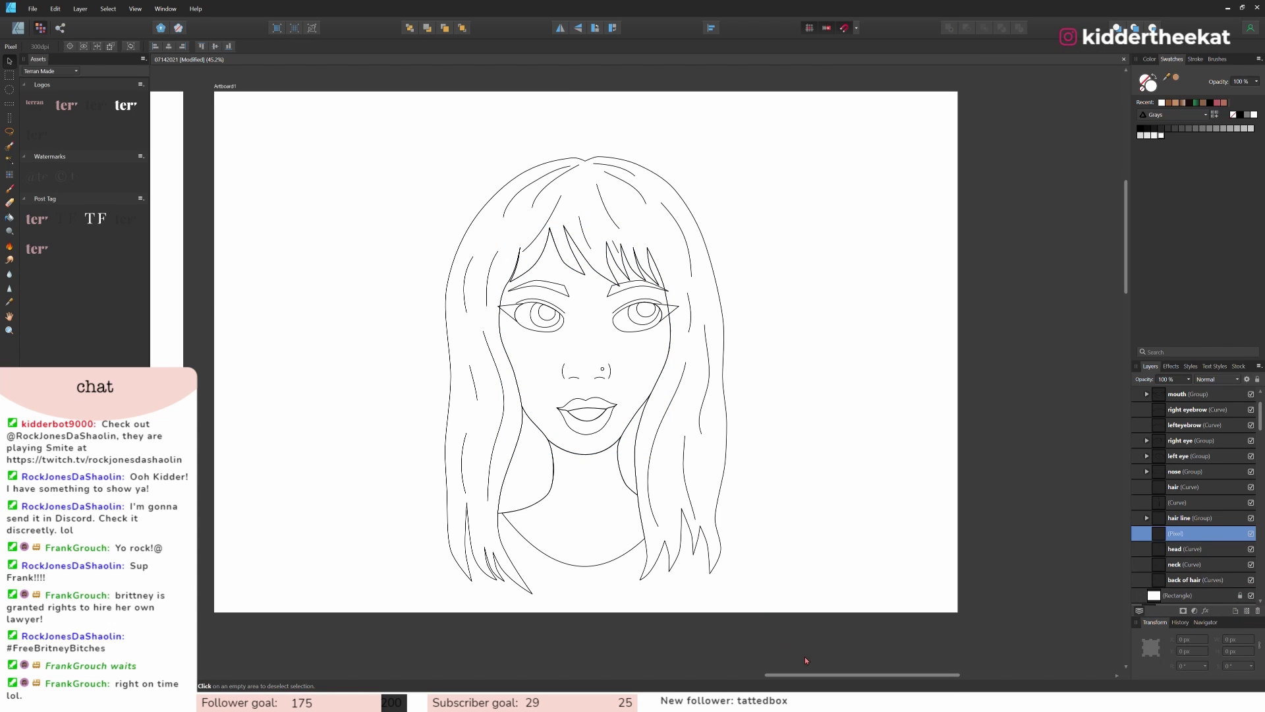
# Step: Choose the Paint Brush with the first soft brush from the Sprays and Spatters category
pyautogui.scroll(-2, 739, 526)
pyautogui.moveTo(785, 675); pyautogui.dragTo(738, 675)
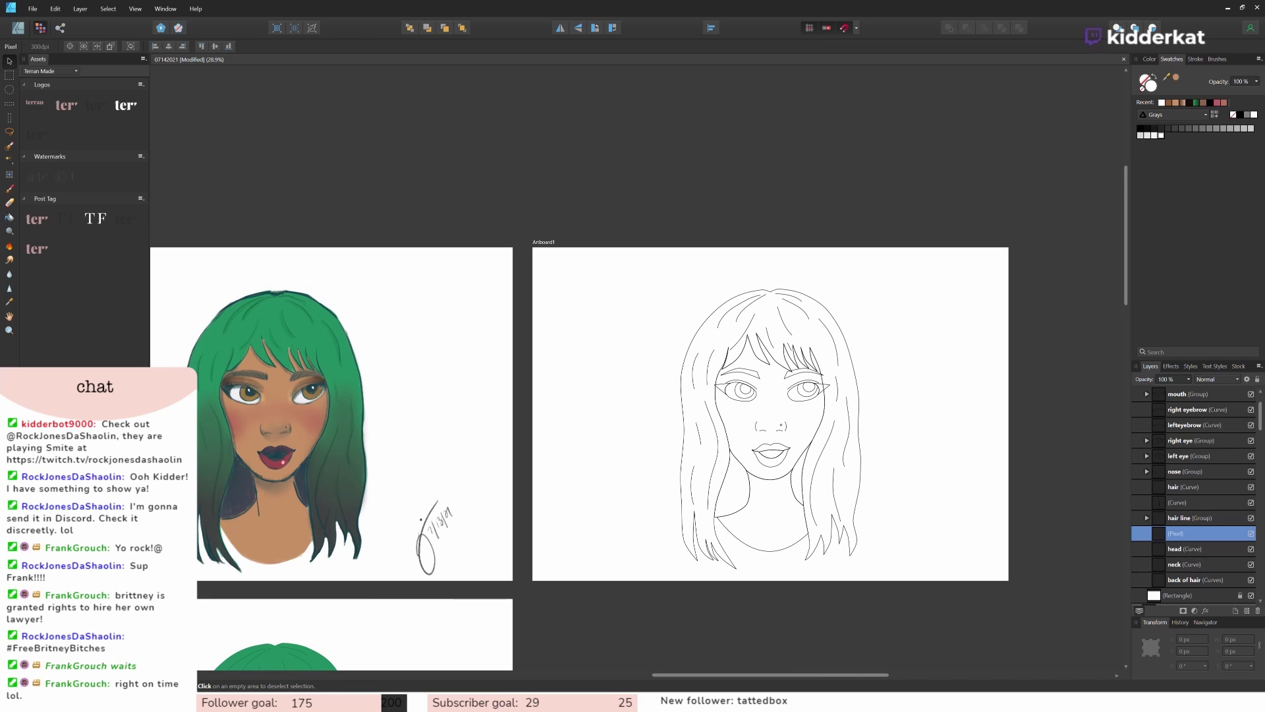
pyautogui.click(10, 189)
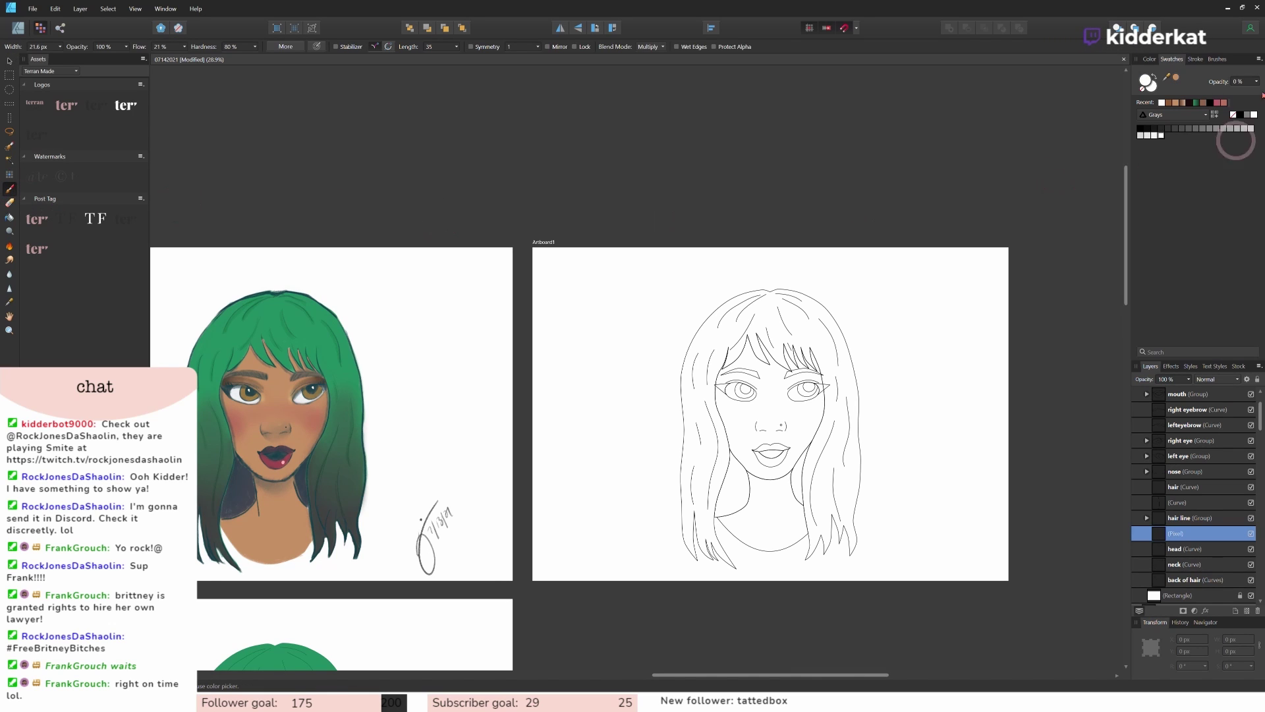
pyautogui.click(1216, 59)
pyautogui.click(1187, 89)
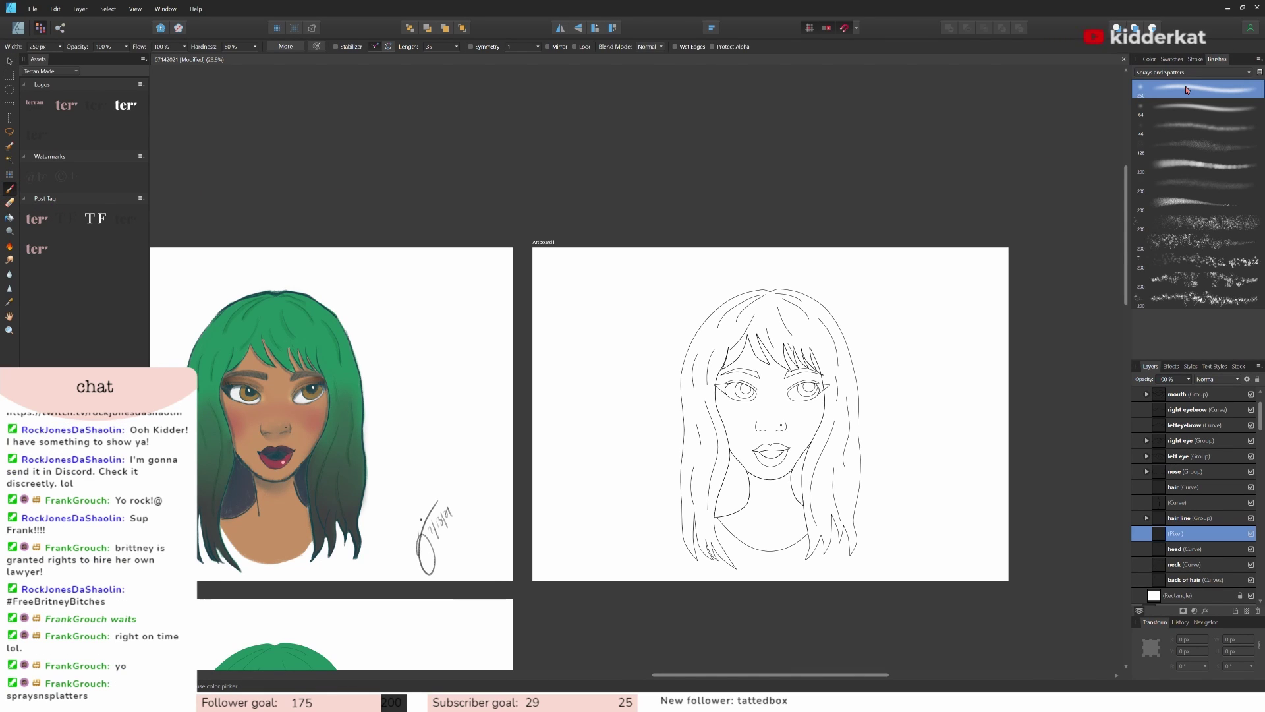
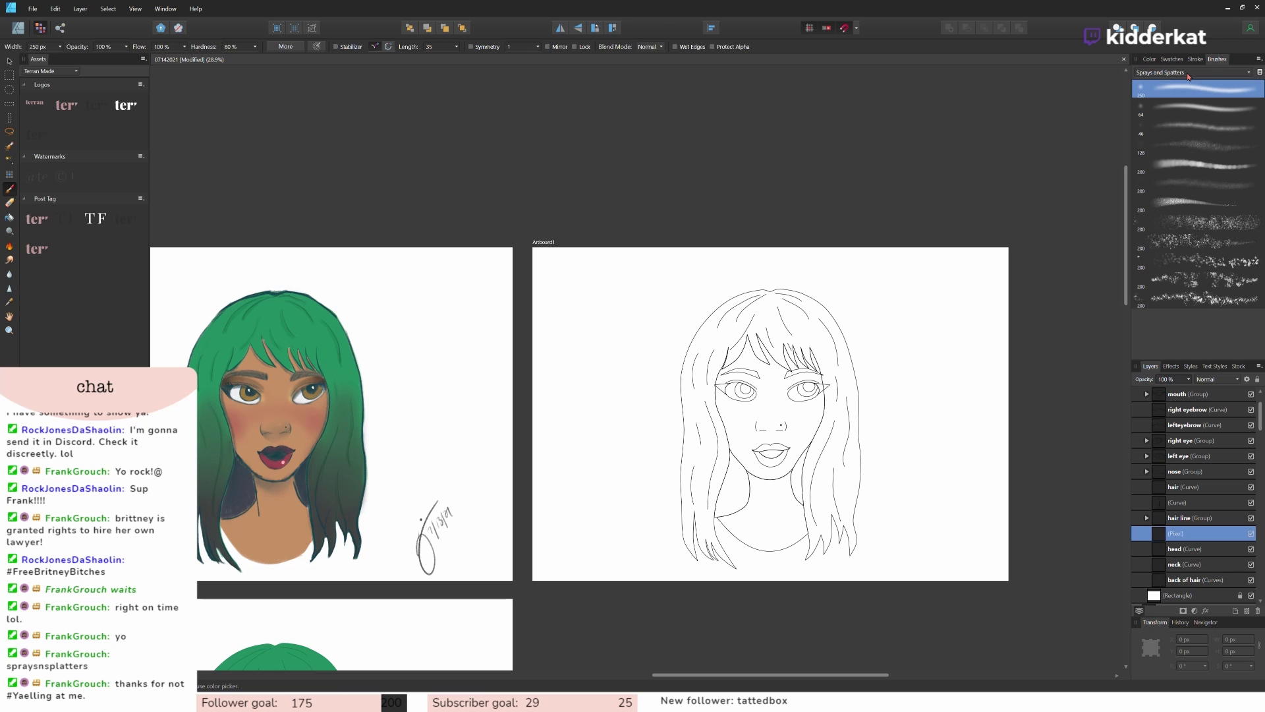
# Step: Sample the skin tone from the neck of the Reference portrait and make it the brush colour
pyautogui.click(1149, 58)
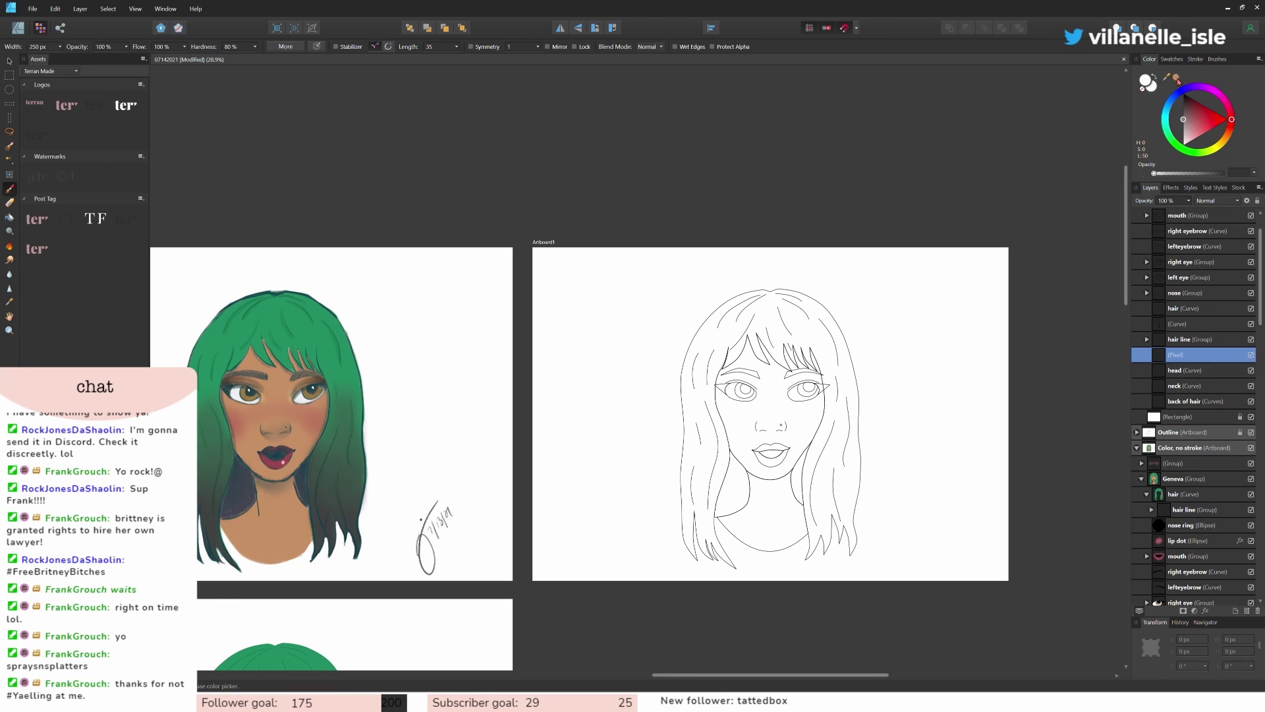
pyautogui.moveTo(1178, 79); pyautogui.dragTo(274, 531)
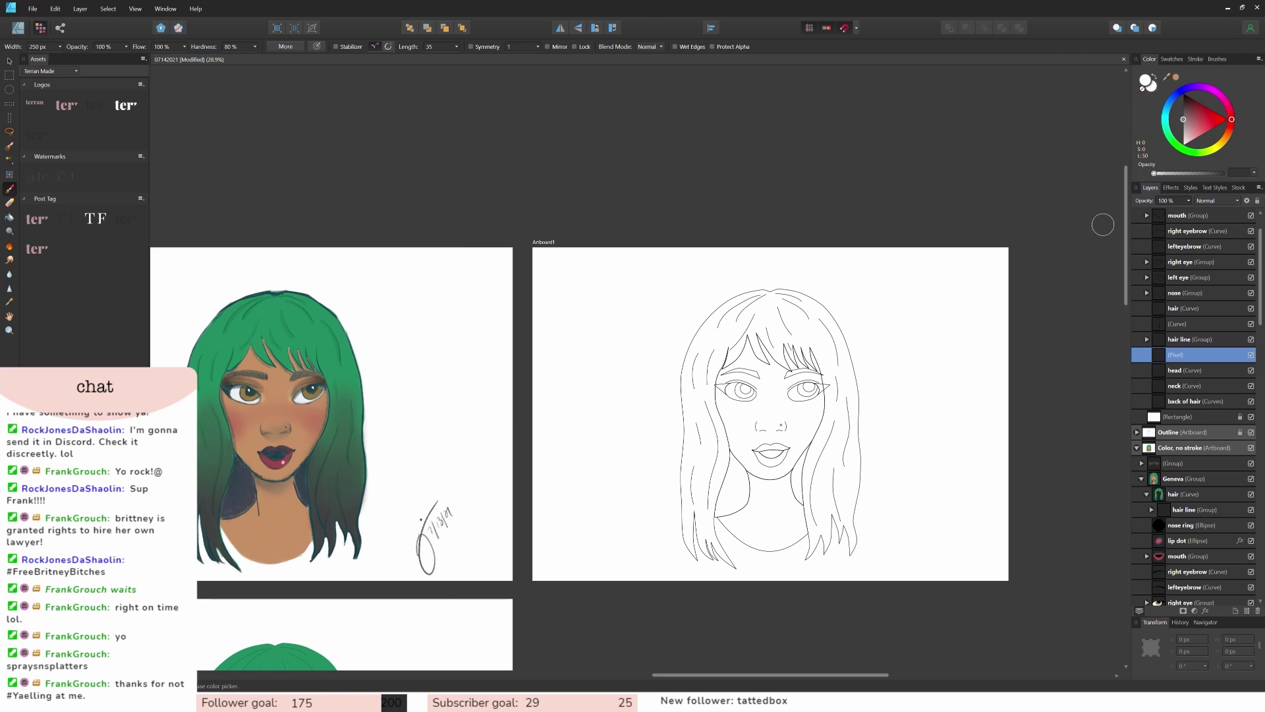
pyautogui.click(1176, 77)
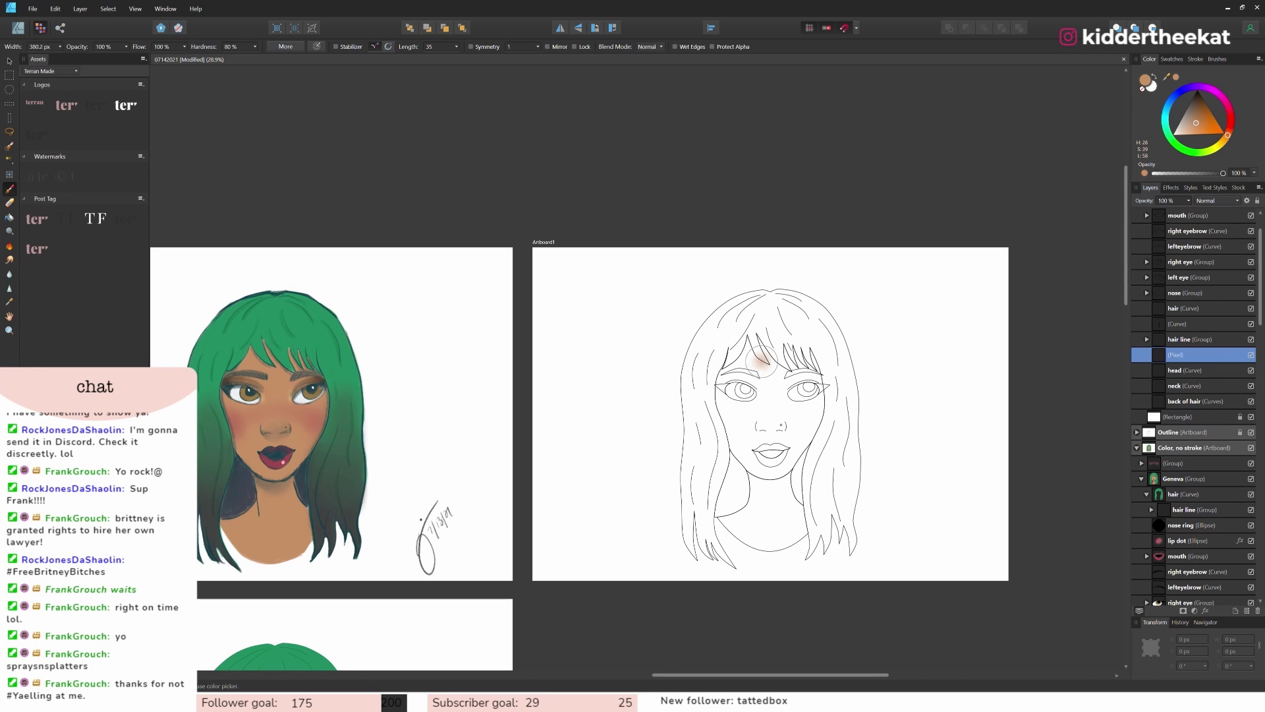
# Step: Enlarge the brush to 665 px, paint the skin tone loosely over the whole face and neck area, and undo the stray extra dab
pyautogui.press(']')
pyautogui.press(']')
pyautogui.press(']')
pyautogui.press(']')
pyautogui.moveTo(764, 361)
pyautogui.mouseDown()
pyautogui.moveTo(795, 360)
pyautogui.moveTo(726, 343)
pyautogui.moveTo(653, 354)
pyautogui.moveTo(664, 388)
pyautogui.moveTo(883, 388)
pyautogui.moveTo(853, 415)
pyautogui.moveTo(743, 445)
pyautogui.moveTo(918, 502)
pyautogui.moveTo(771, 520)
pyautogui.moveTo(738, 563)
pyautogui.moveTo(848, 527)
pyautogui.moveTo(753, 442)
pyautogui.moveTo(731, 346)
pyautogui.moveTo(681, 300)
pyautogui.moveTo(773, 361)
pyautogui.mouseUp()
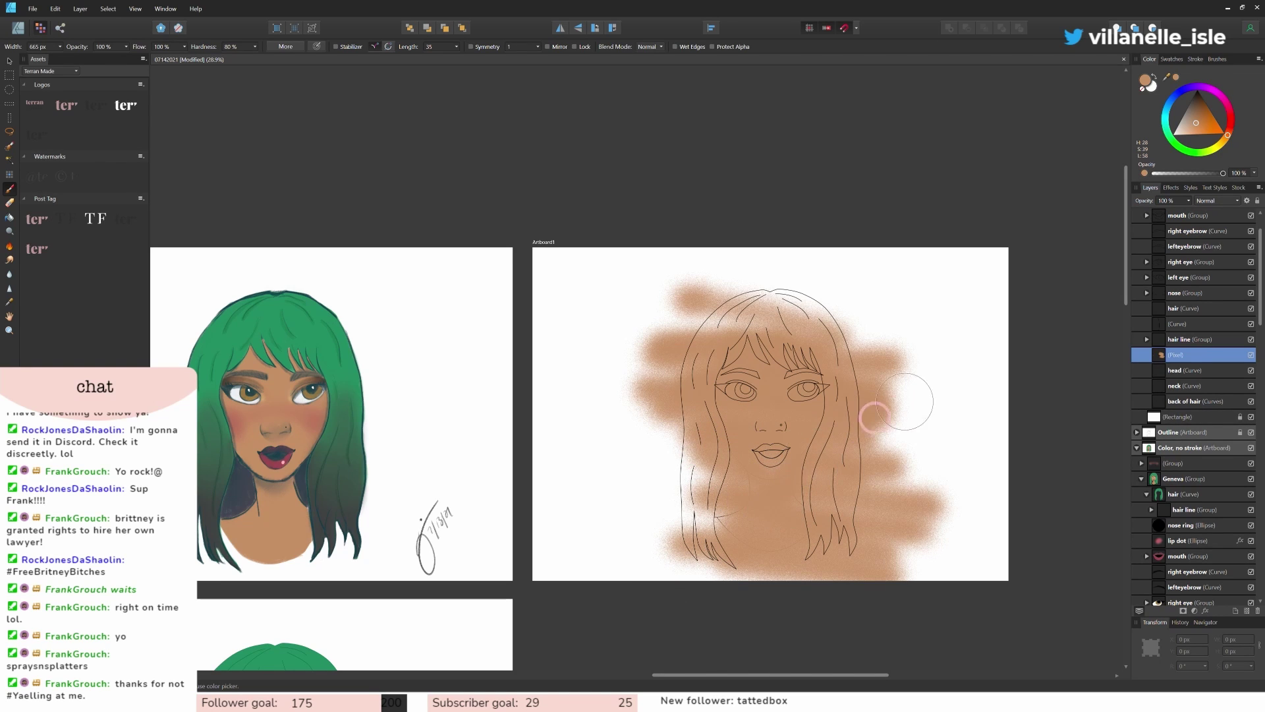
pyautogui.click(915, 393)
pyautogui.hotkey('ctrl', 'z')
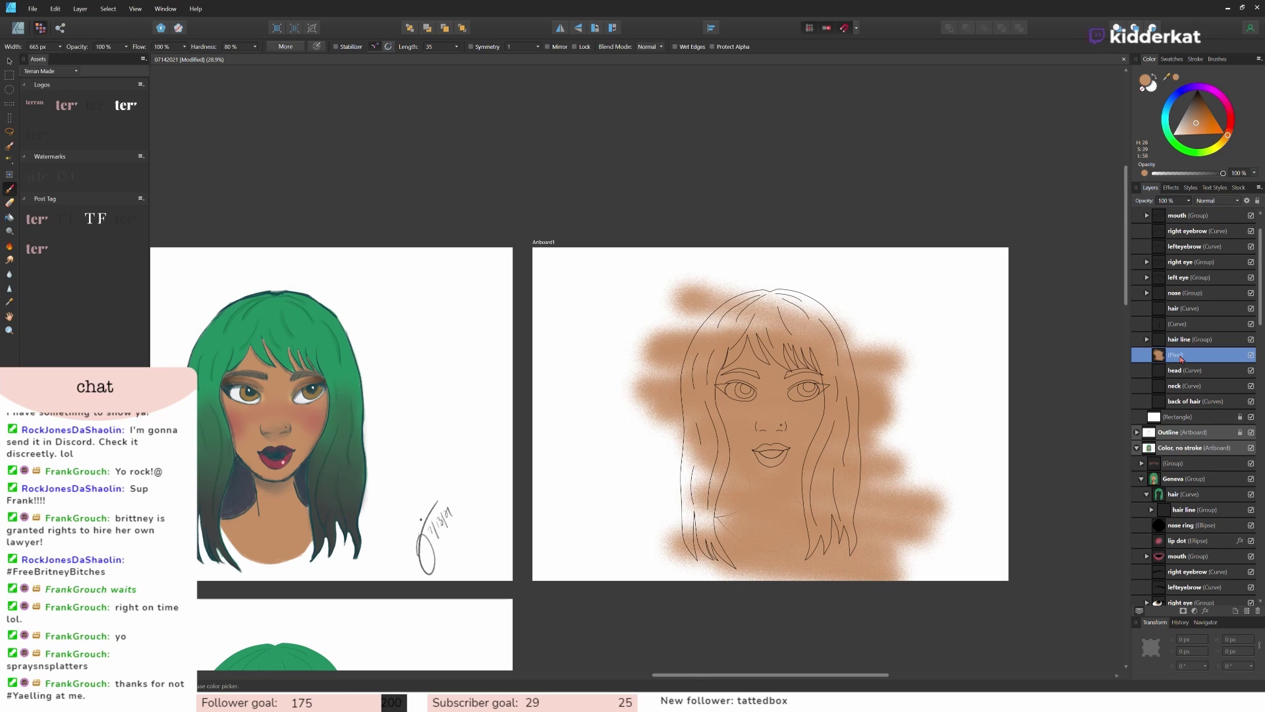
# Step: Clip the painted pixel layer inside the head curve and inspect the hairline edges
pyautogui.moveTo(1179, 354); pyautogui.dragTo(1186, 370)
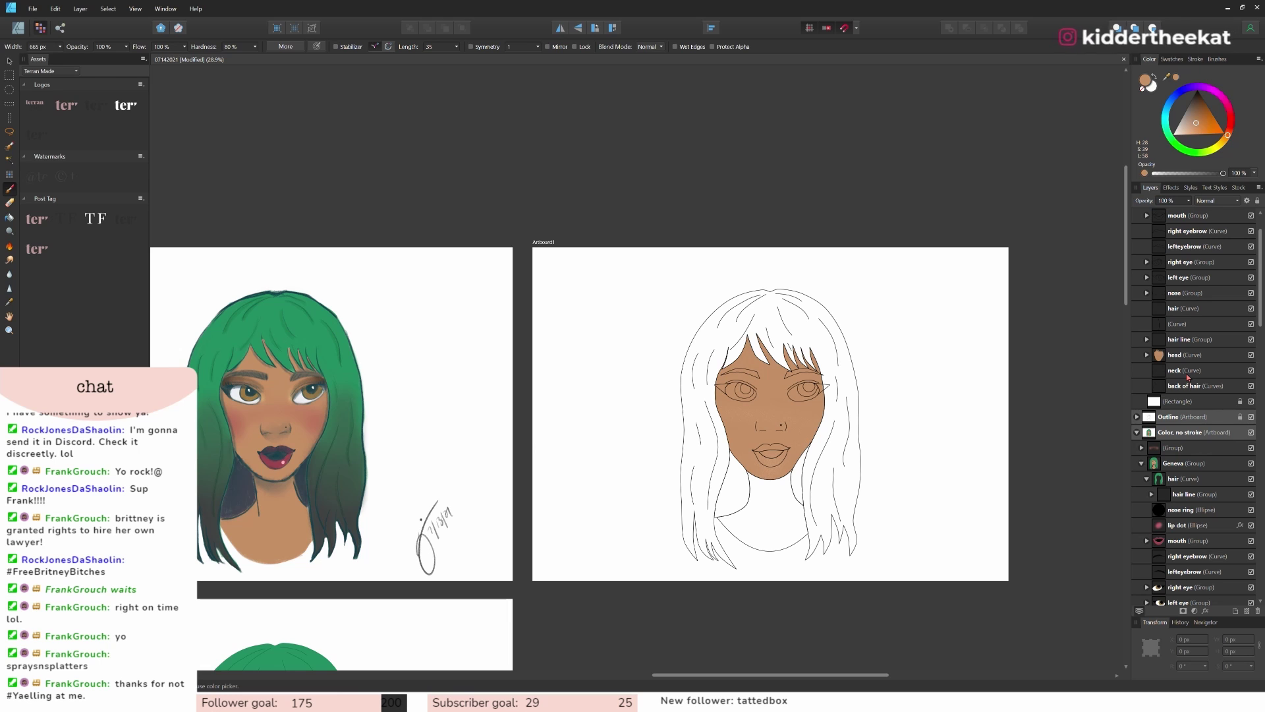
pyautogui.scroll(4, 819, 333)
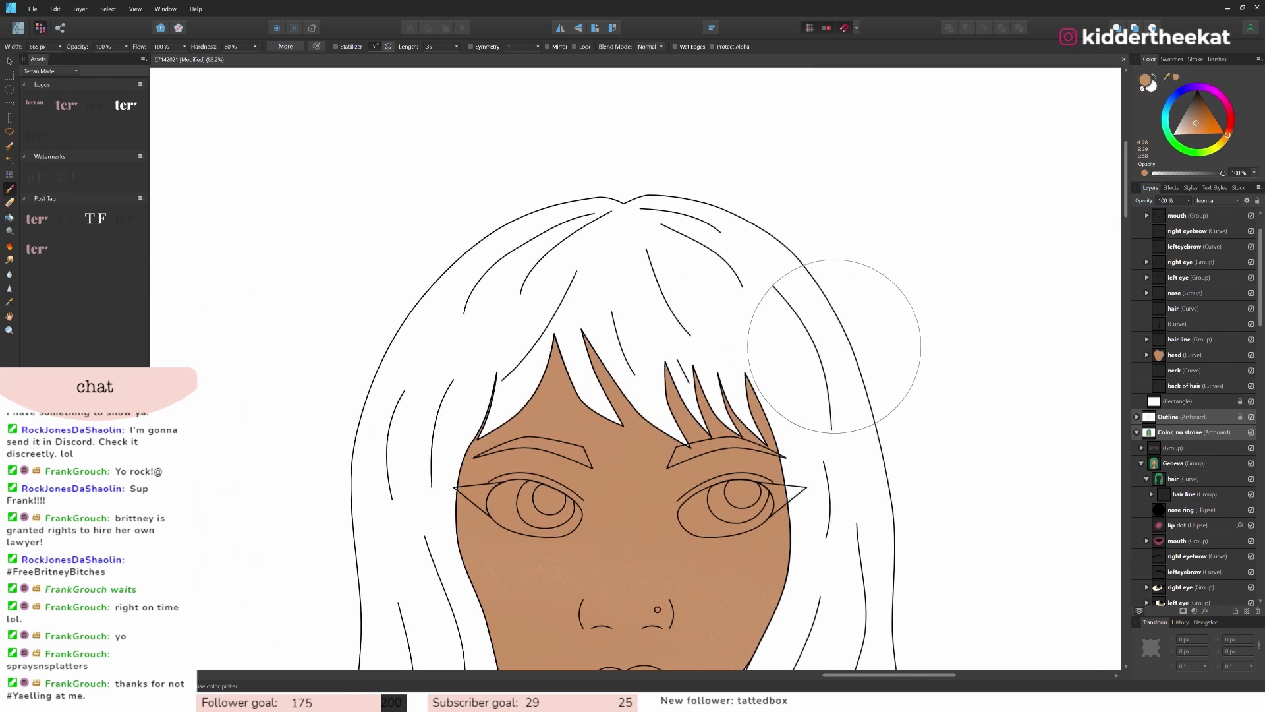
pyautogui.scroll(-3, 833, 348)
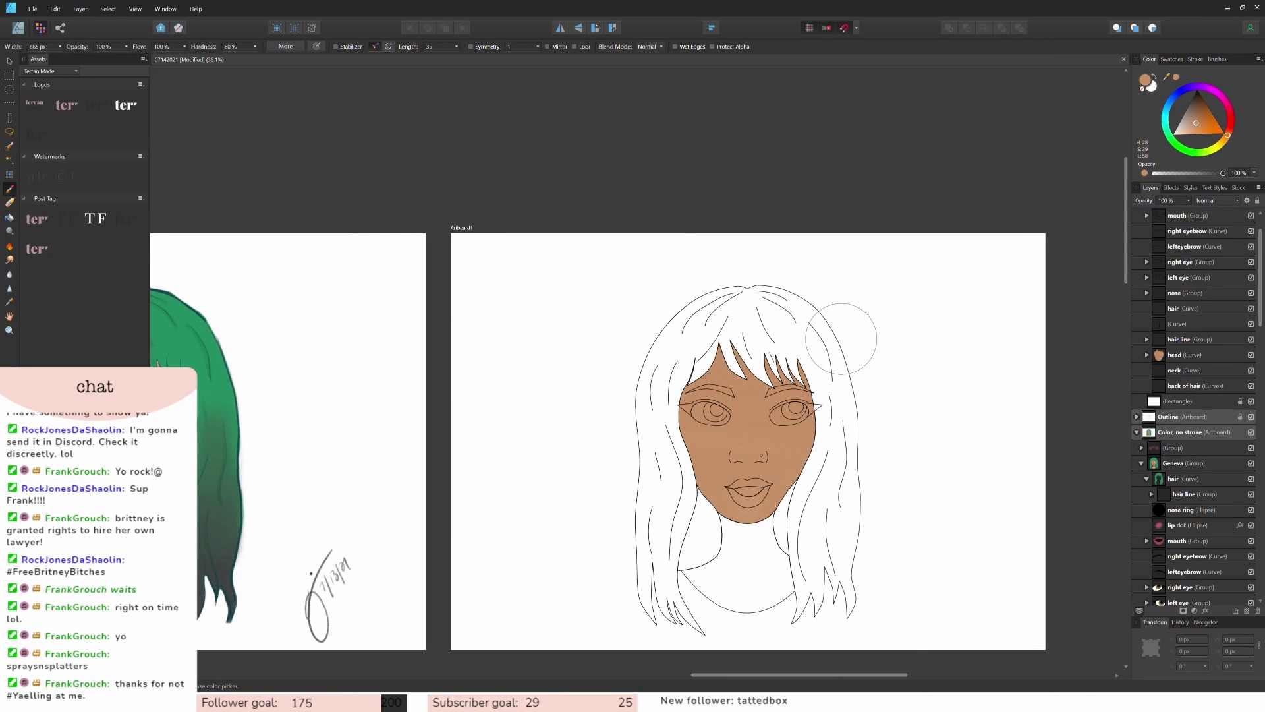
# Step: Undo the clipping into the head curve and the skin-tone painting on the pixel layer
pyautogui.hotkey('ctrl', 'z')
pyautogui.hotkey('ctrl', 'z')
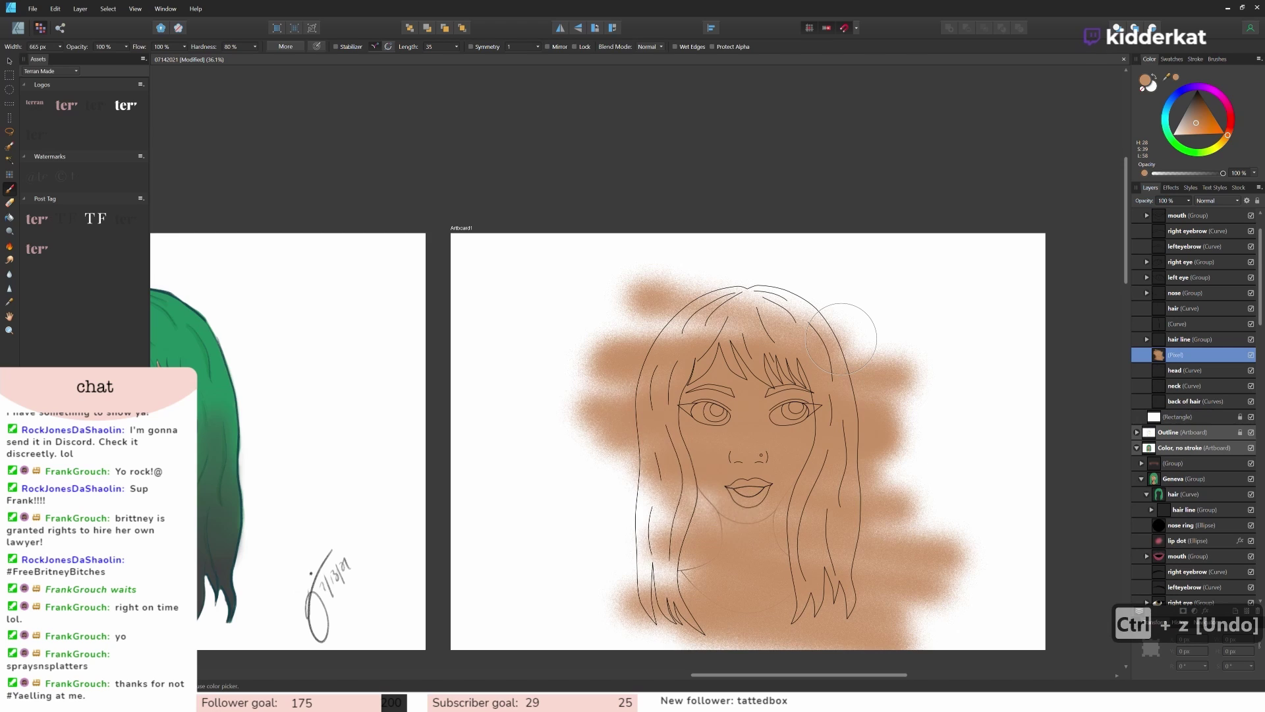
pyautogui.hotkey('ctrl', 'z')
pyautogui.hotkey('ctrl', 'z')
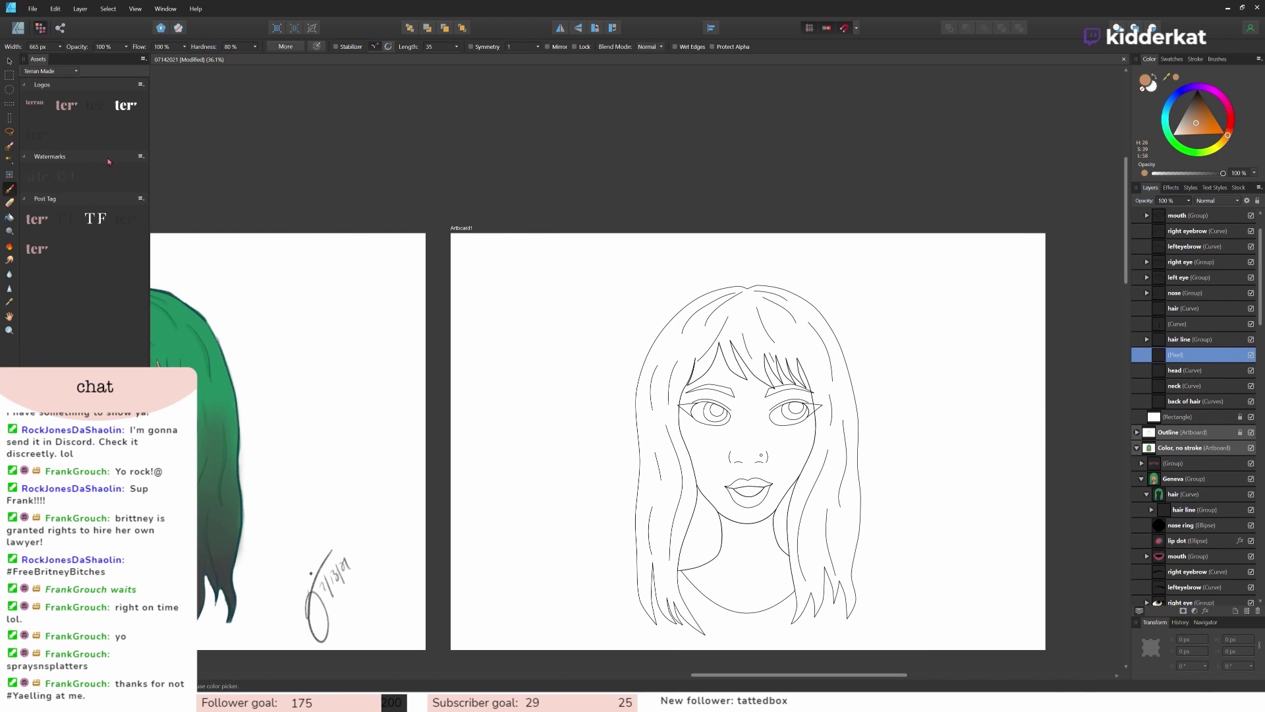
pyautogui.moveTo(126, 46); pyautogui.dragTo(90, 60)
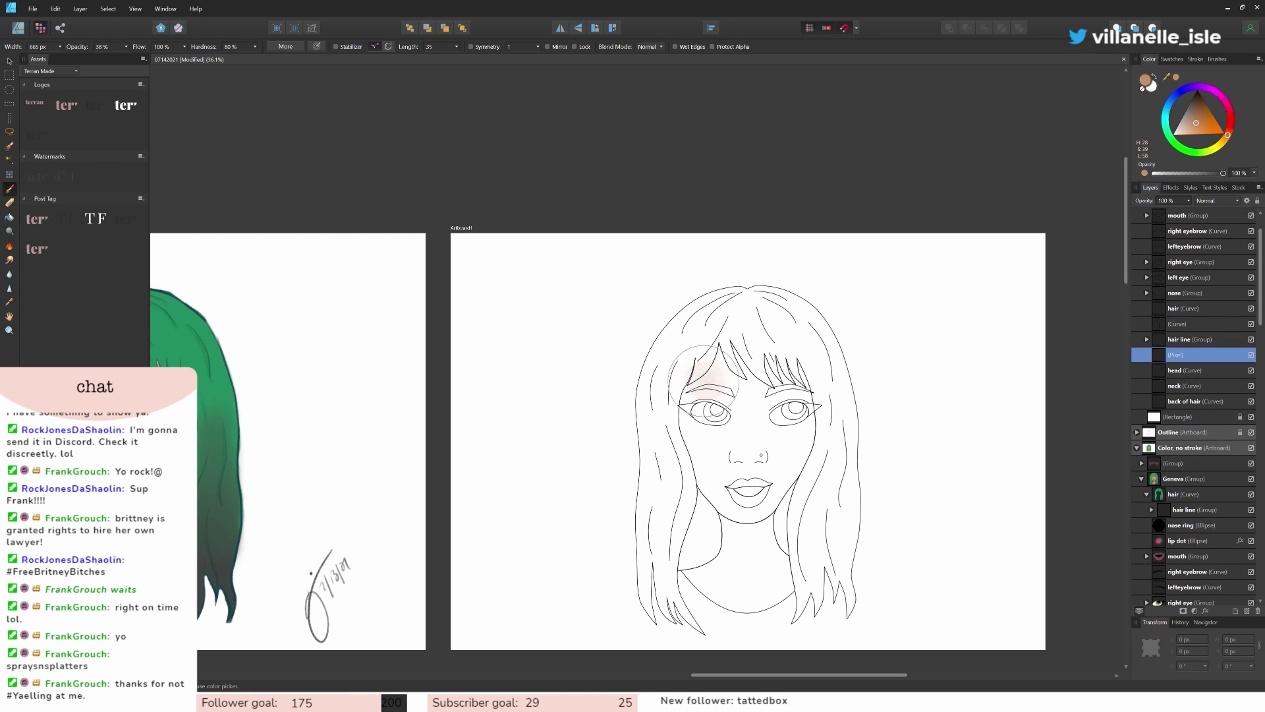
pyautogui.moveTo(661, 361)
pyautogui.mouseDown()
pyautogui.moveTo(870, 375)
pyautogui.moveTo(566, 415)
pyautogui.moveTo(593, 466)
pyautogui.moveTo(858, 573)
pyautogui.moveTo(791, 622)
pyautogui.moveTo(883, 629)
pyautogui.mouseUp()
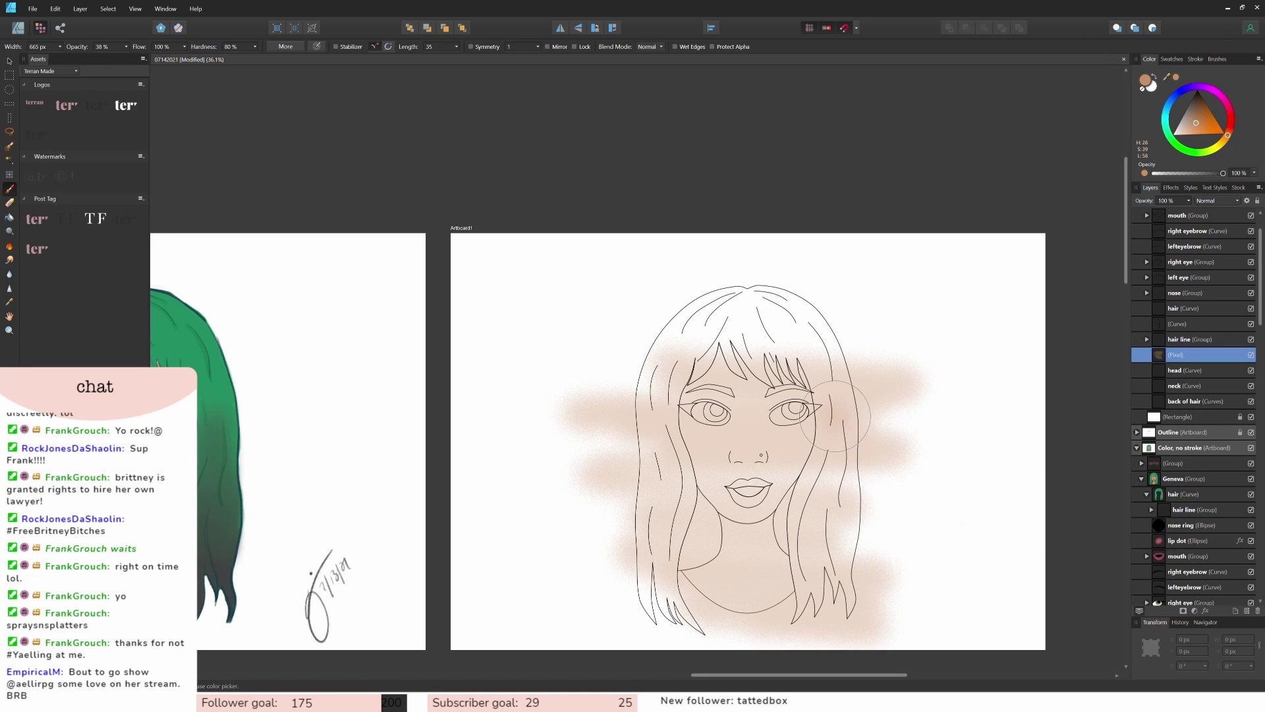
pyautogui.hotkey('ctrl', 'z')
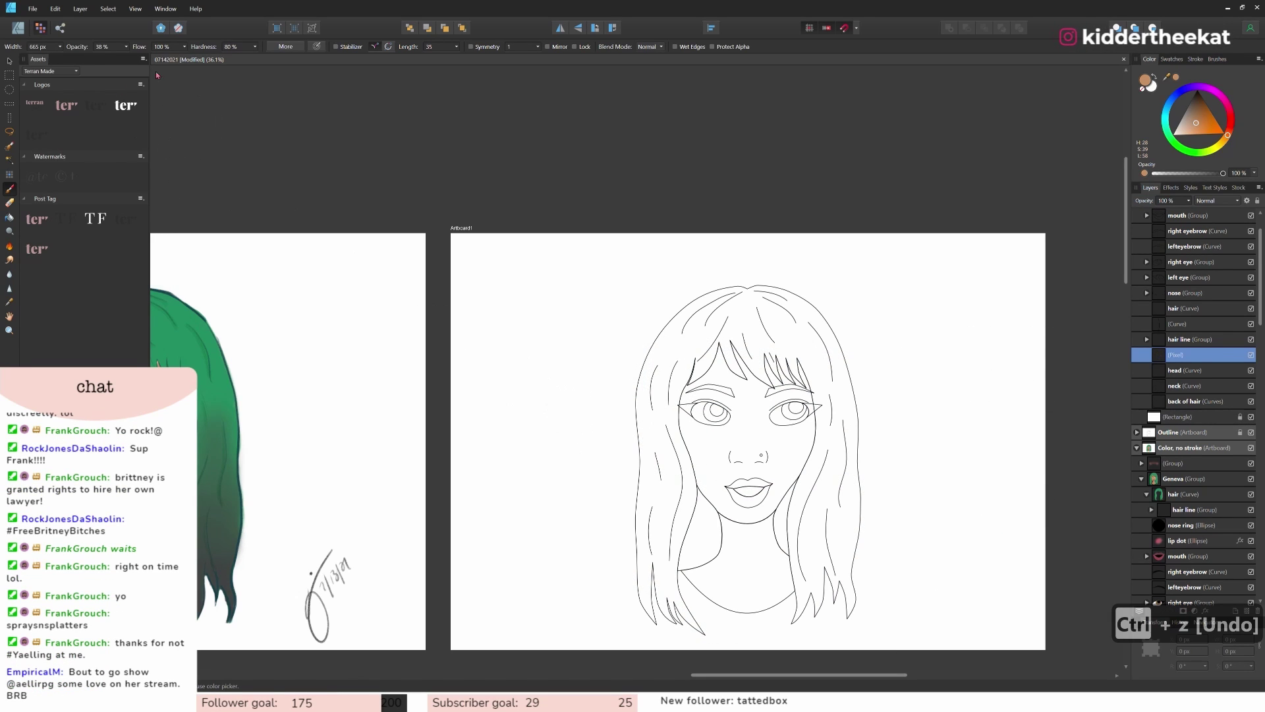
# Step: Set the brush opacity to 69%, paint the skin tone over the face, and clip the pixel layer inside the head curve
pyautogui.click(126, 46)
pyautogui.moveTo(126, 58); pyautogui.dragTo(146, 58)
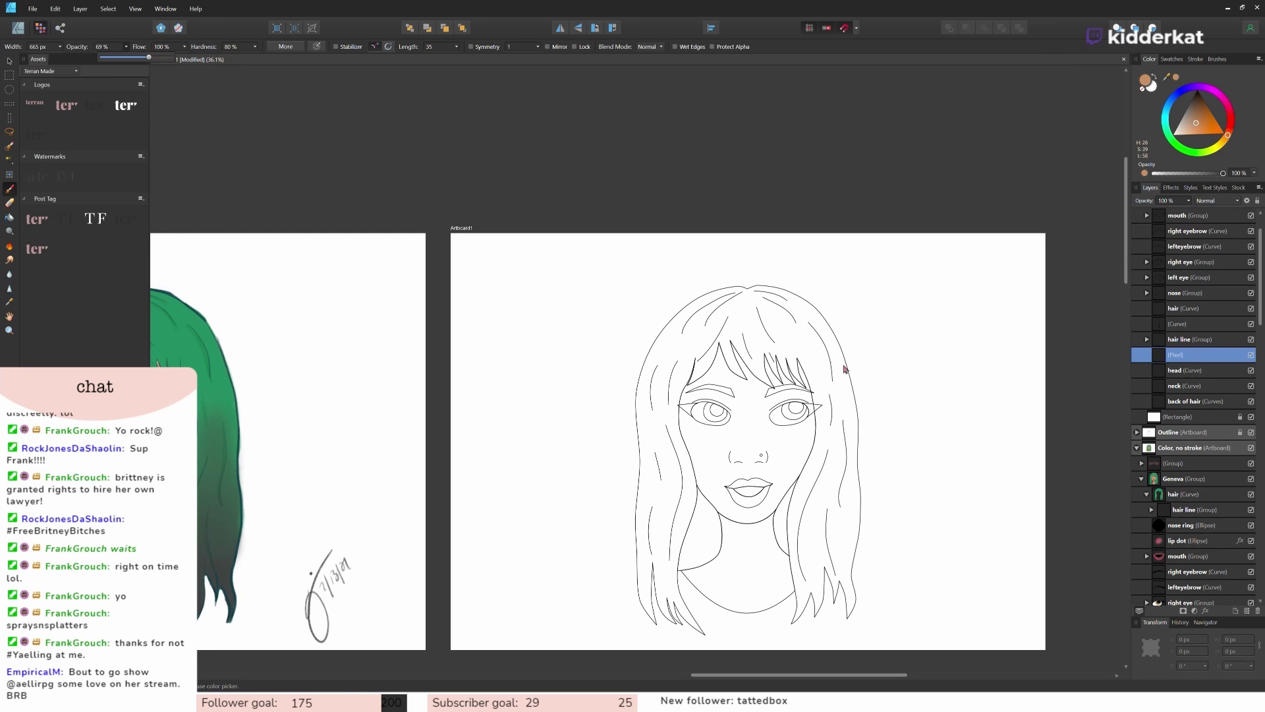
pyautogui.moveTo(728, 327); pyautogui.dragTo(757, 359)
pyautogui.moveTo(881, 355)
pyautogui.mouseDown()
pyautogui.moveTo(775, 340)
pyautogui.moveTo(786, 358)
pyautogui.moveTo(595, 407)
pyautogui.moveTo(578, 434)
pyautogui.moveTo(881, 473)
pyautogui.moveTo(908, 536)
pyautogui.moveTo(620, 575)
pyautogui.moveTo(682, 620)
pyautogui.moveTo(909, 567)
pyautogui.mouseUp()
pyautogui.moveTo(1170, 381); pyautogui.dragTo(1180, 369)
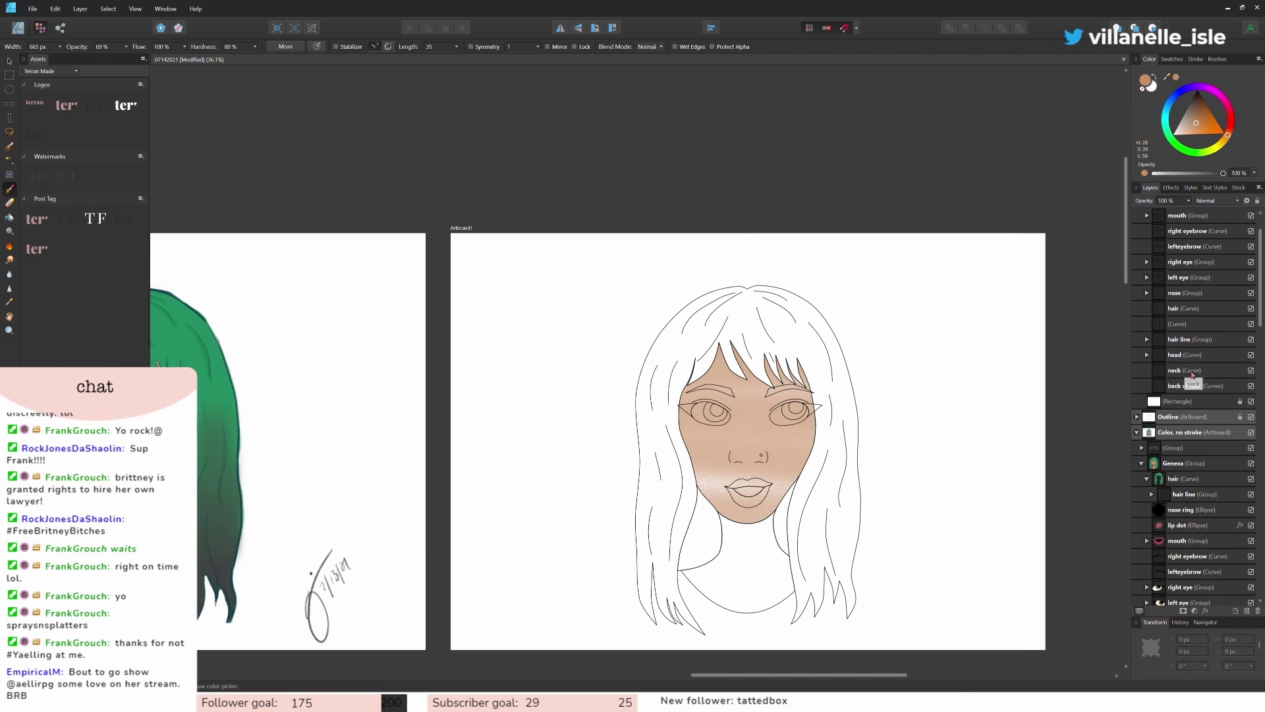
# Step: Paint the skin tone over the neck and shoulders on a new pixel layer and clip it inside the neck curve
pyautogui.click(1193, 374)
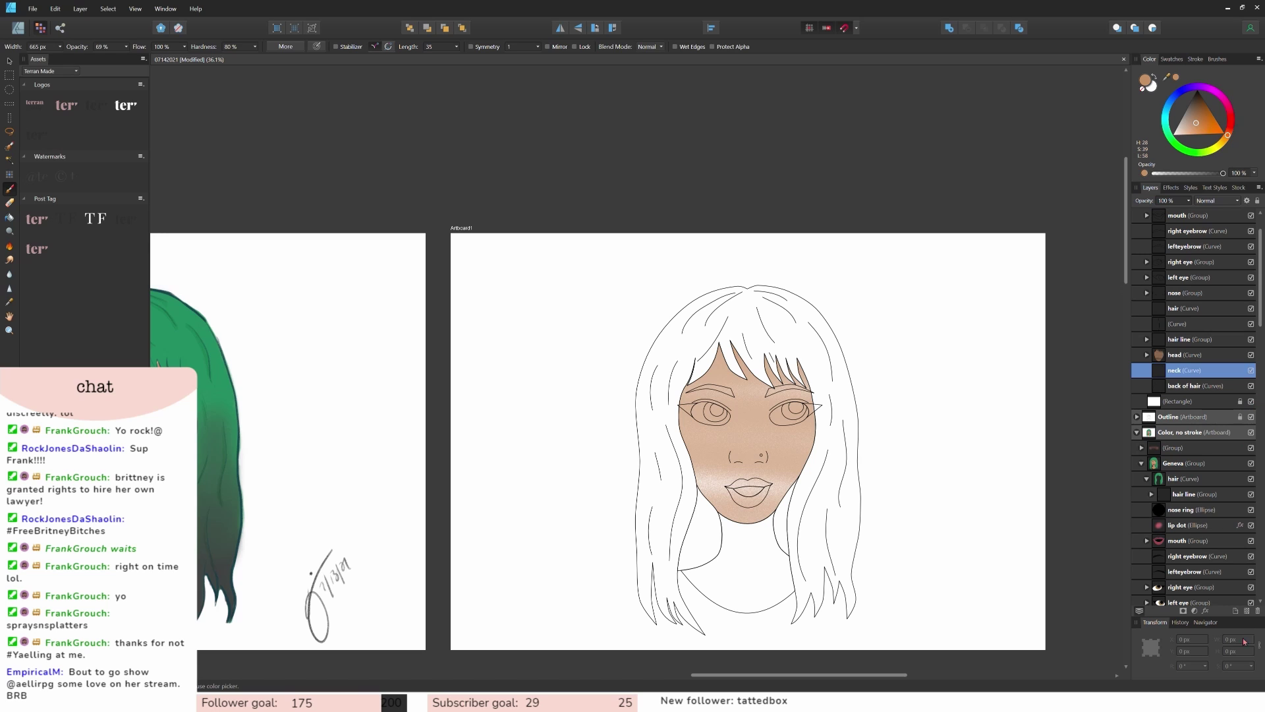
pyautogui.click(1235, 610)
pyautogui.moveTo(740, 565)
pyautogui.mouseDown()
pyautogui.moveTo(690, 545)
pyautogui.moveTo(929, 531)
pyautogui.moveTo(659, 613)
pyautogui.moveTo(922, 659)
pyautogui.mouseUp()
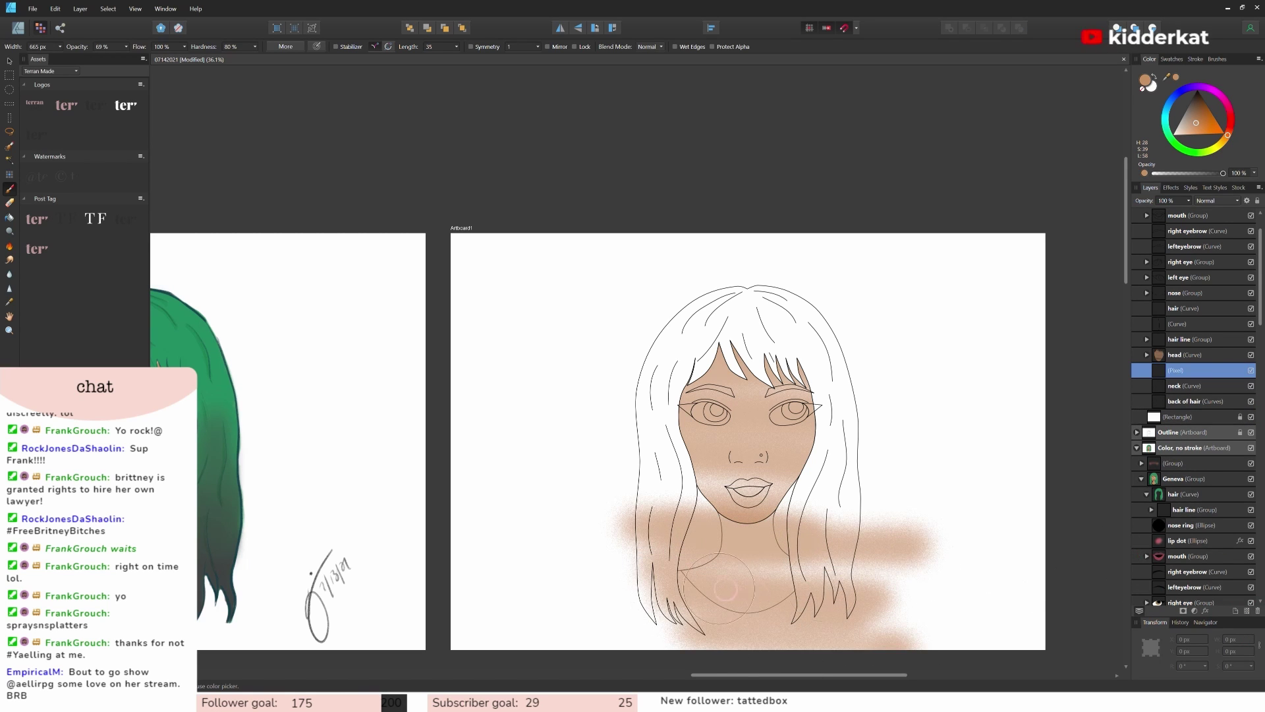
pyautogui.moveTo(725, 588)
pyautogui.mouseDown()
pyautogui.moveTo(696, 559)
pyautogui.moveTo(739, 563)
pyautogui.mouseUp()
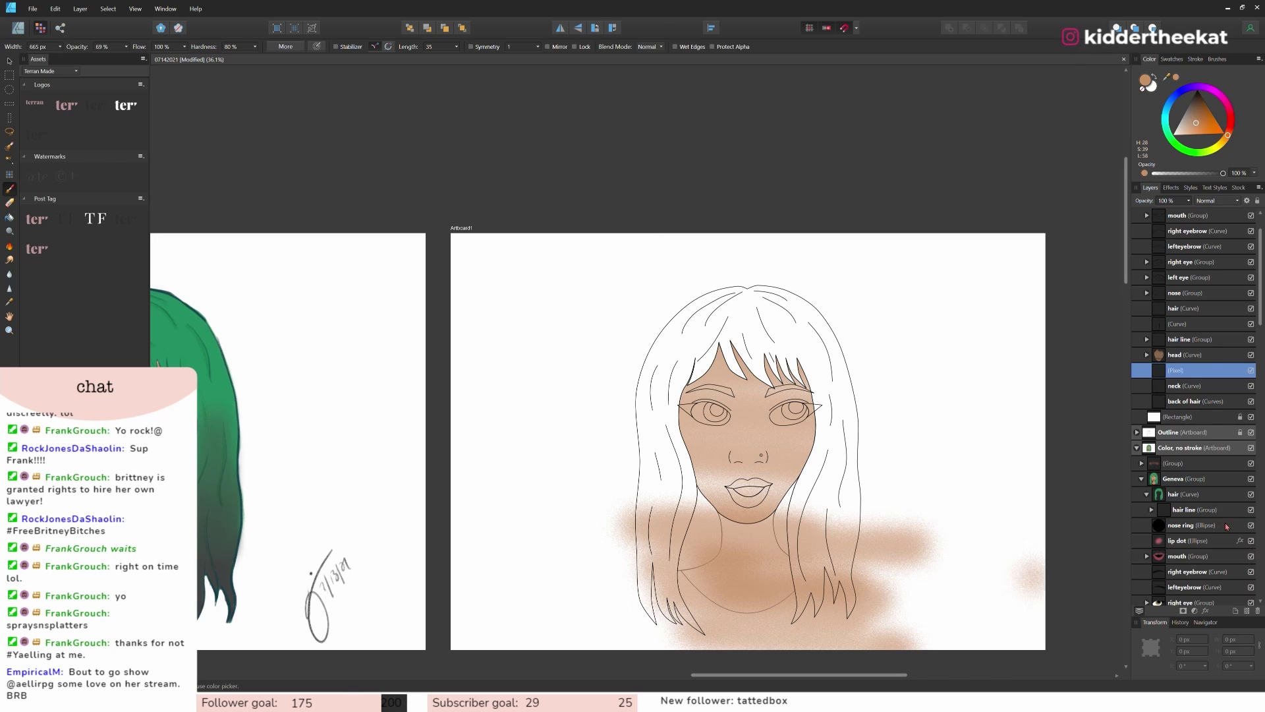
pyautogui.hotkey('ctrl', 'z')
pyautogui.hotkey('ctrl', 'z')
pyautogui.hotkey('ctrl', 'z')
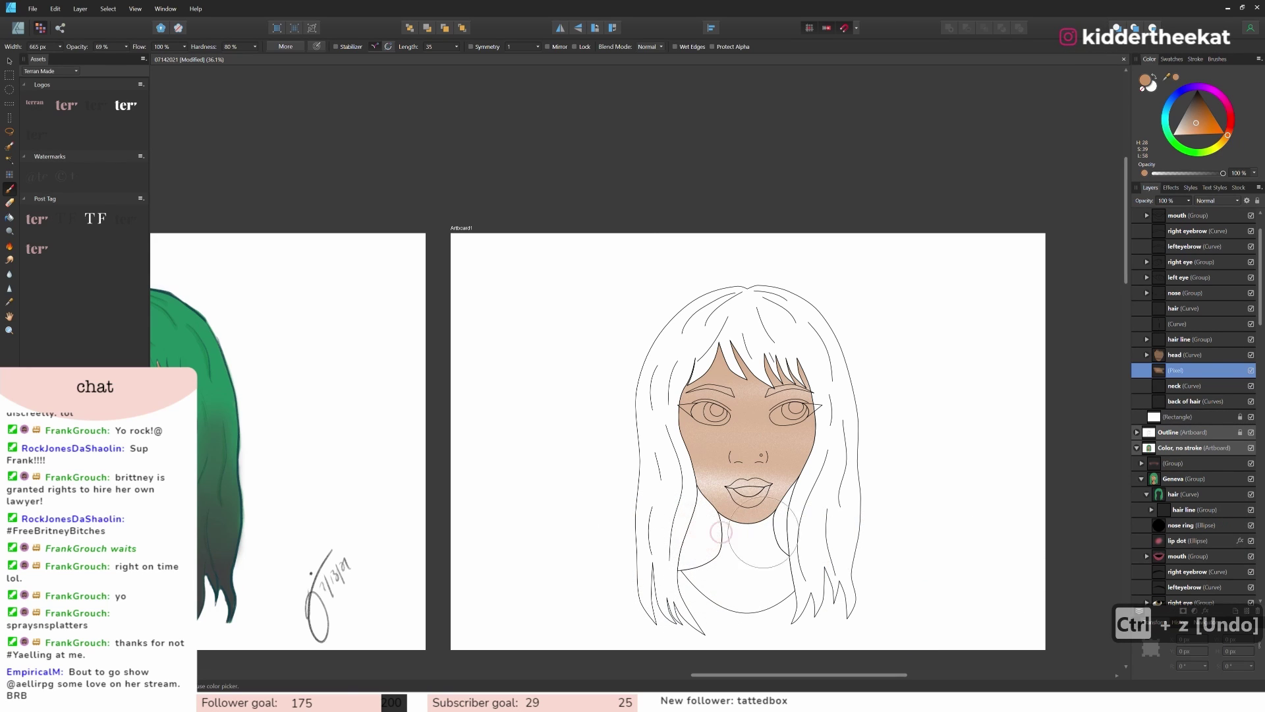
pyautogui.moveTo(763, 541)
pyautogui.mouseDown()
pyautogui.moveTo(828, 622)
pyautogui.moveTo(870, 635)
pyautogui.mouseUp()
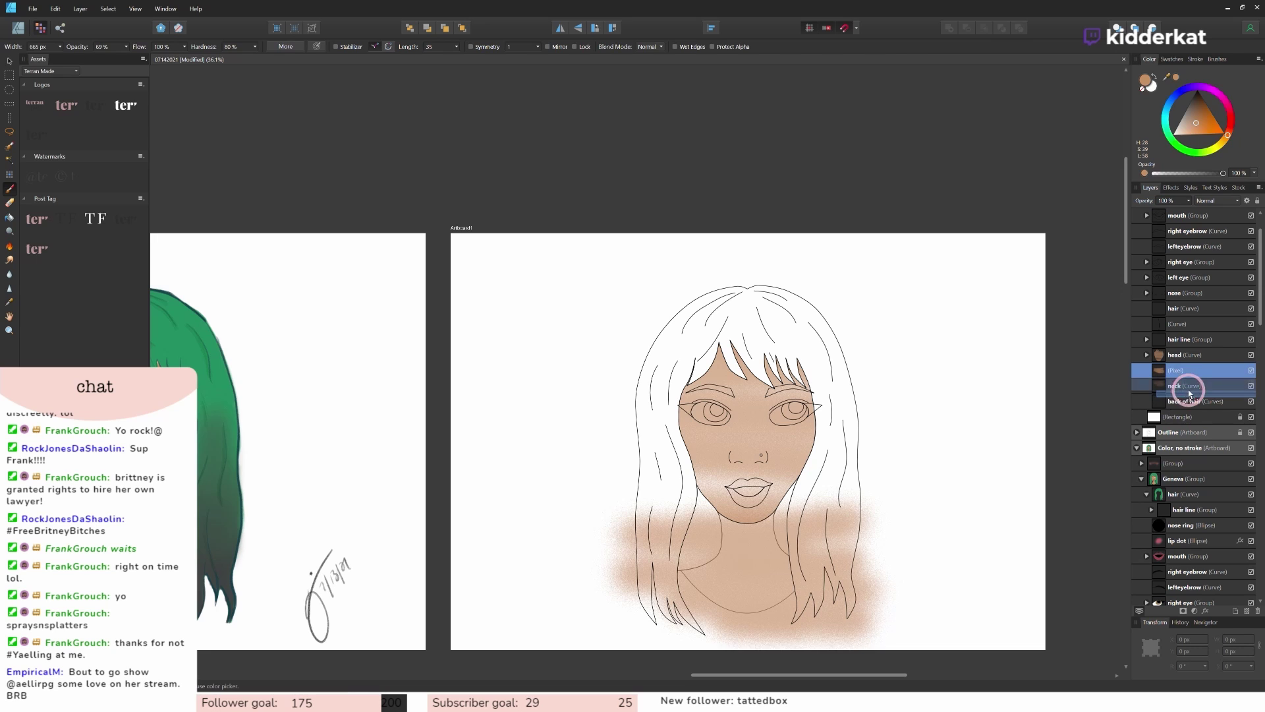
pyautogui.press('Delete')
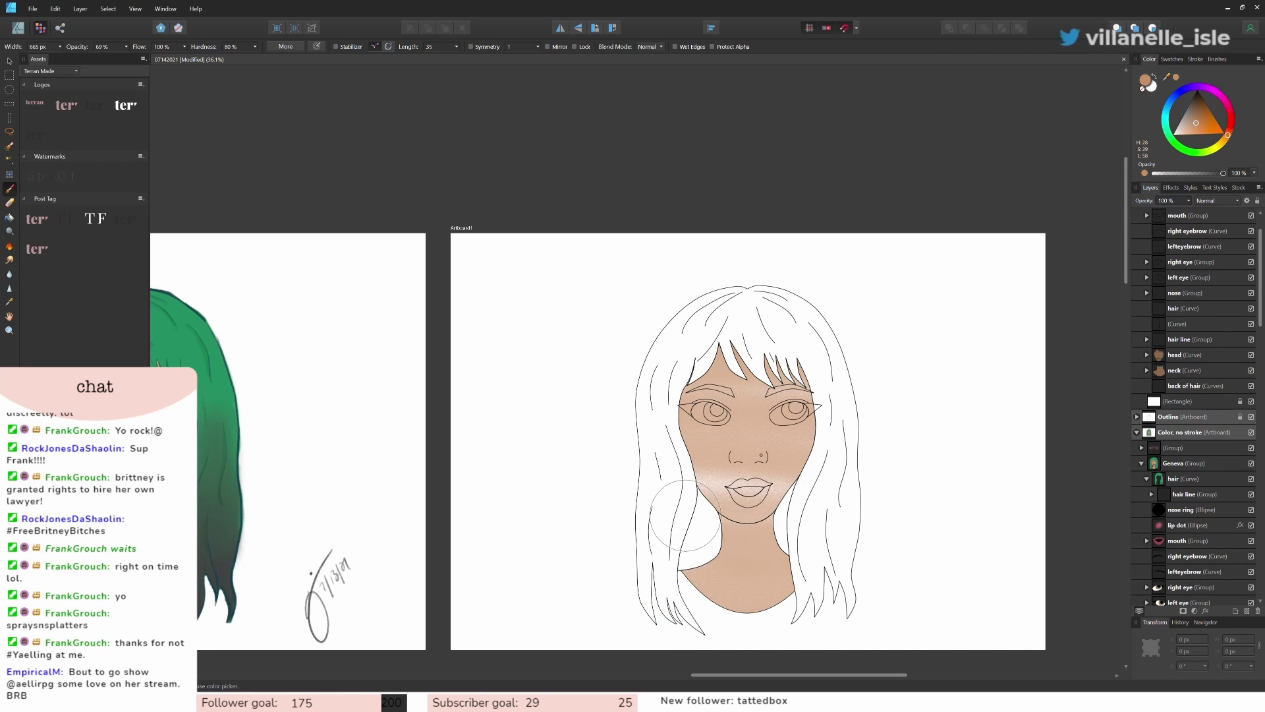
# Step: Try to cover the pale patch around the mouth by brushing more skin tone on the head's pixel layer, and undo it
pyautogui.scroll(3, 772, 508)
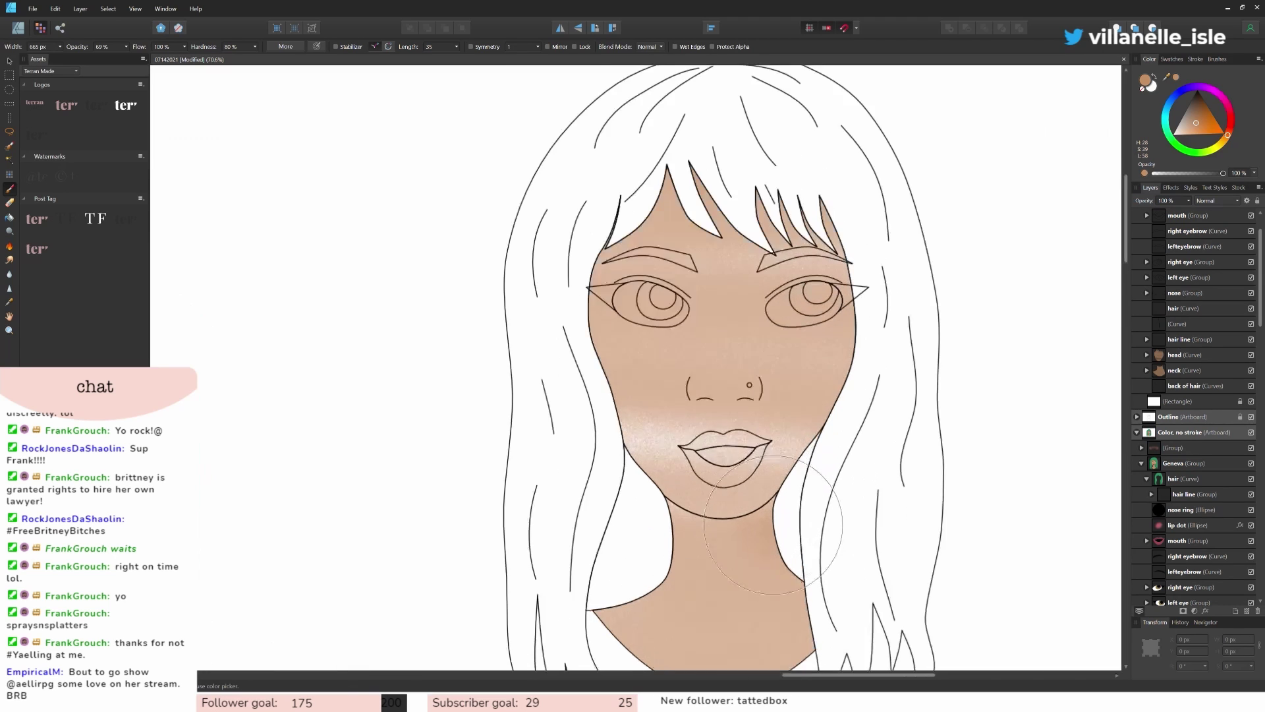
pyautogui.scroll(-1, 810, 520)
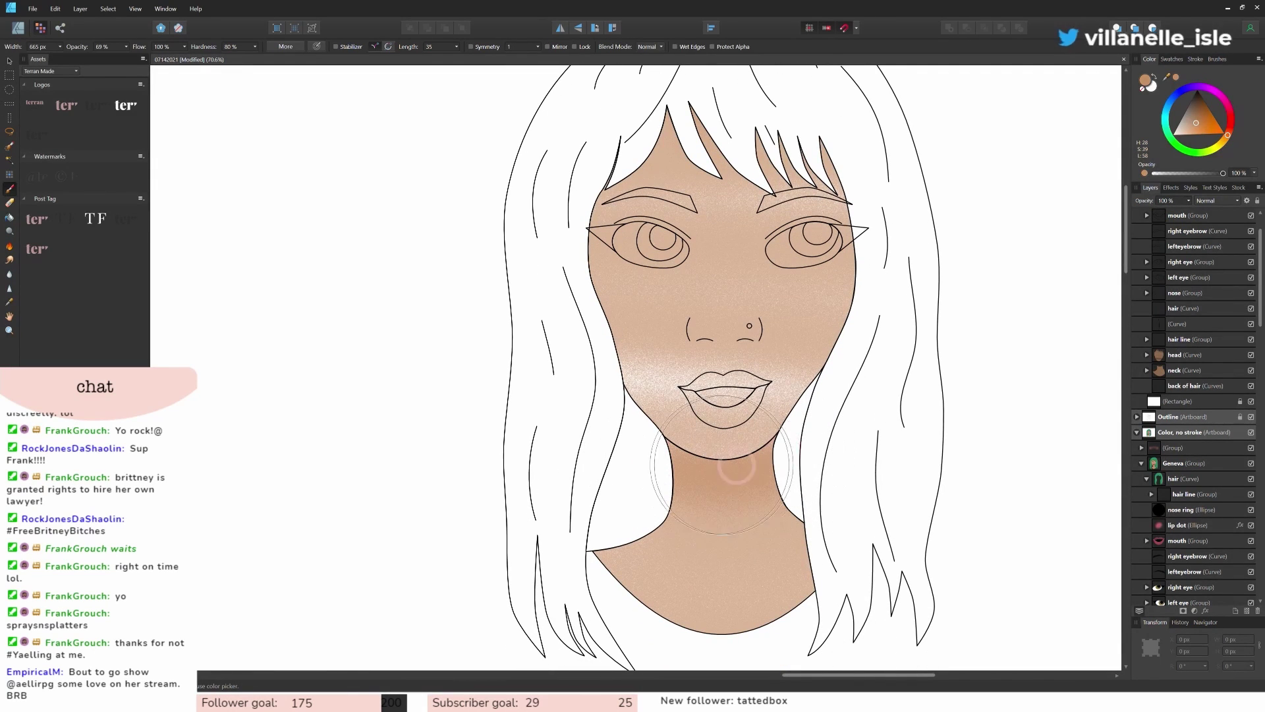
pyautogui.click(1194, 356)
pyautogui.moveTo(636, 380); pyautogui.dragTo(721, 378)
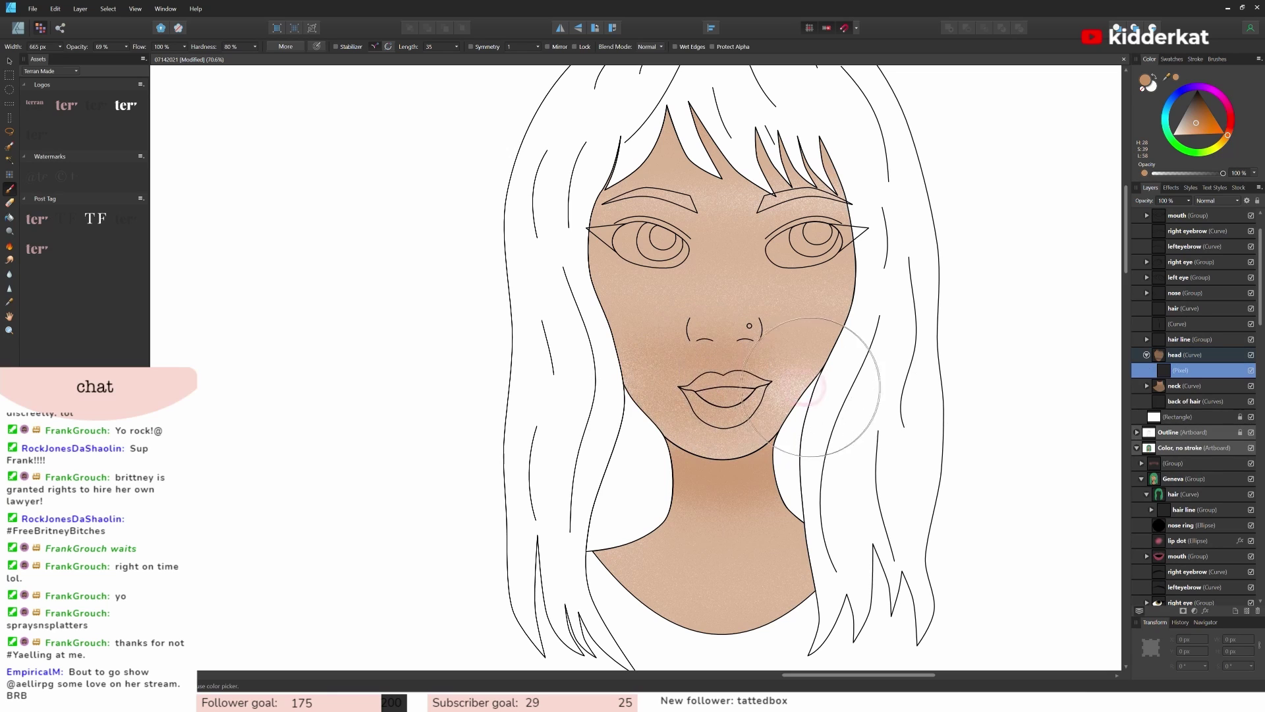
pyautogui.hotkey('ctrl', 'z')
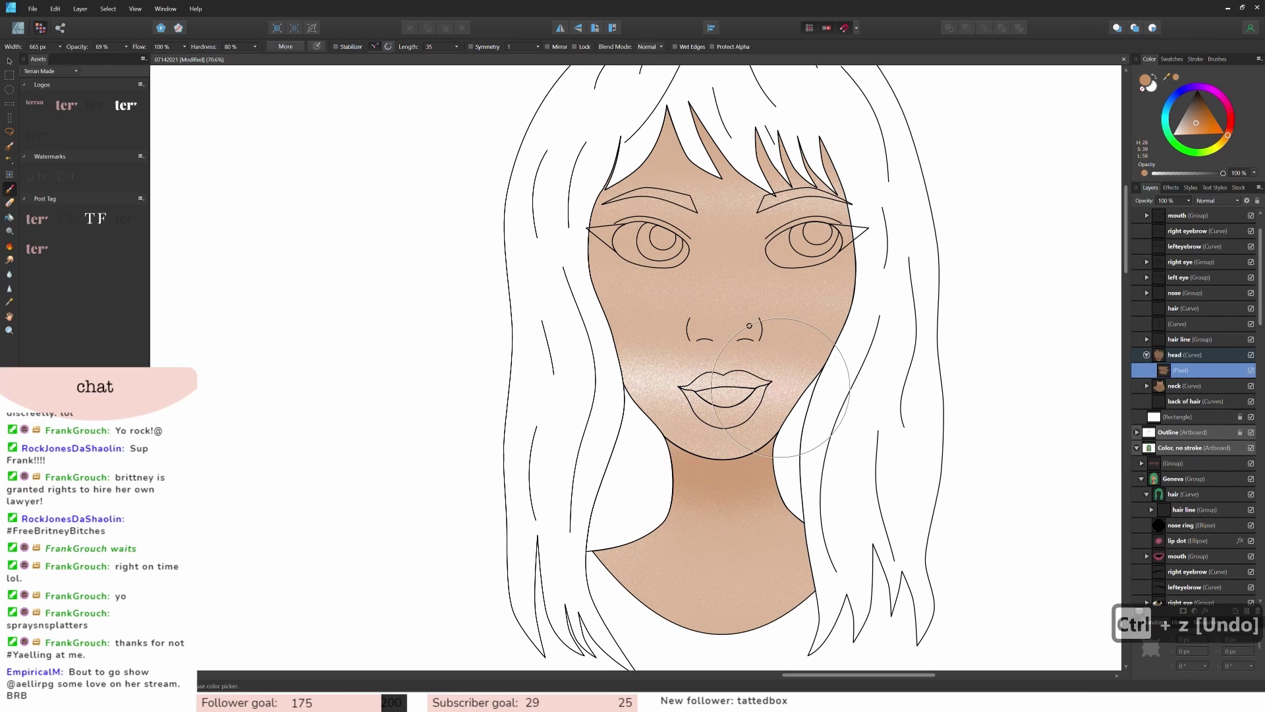
pyautogui.hotkey('ctrl', 'z')
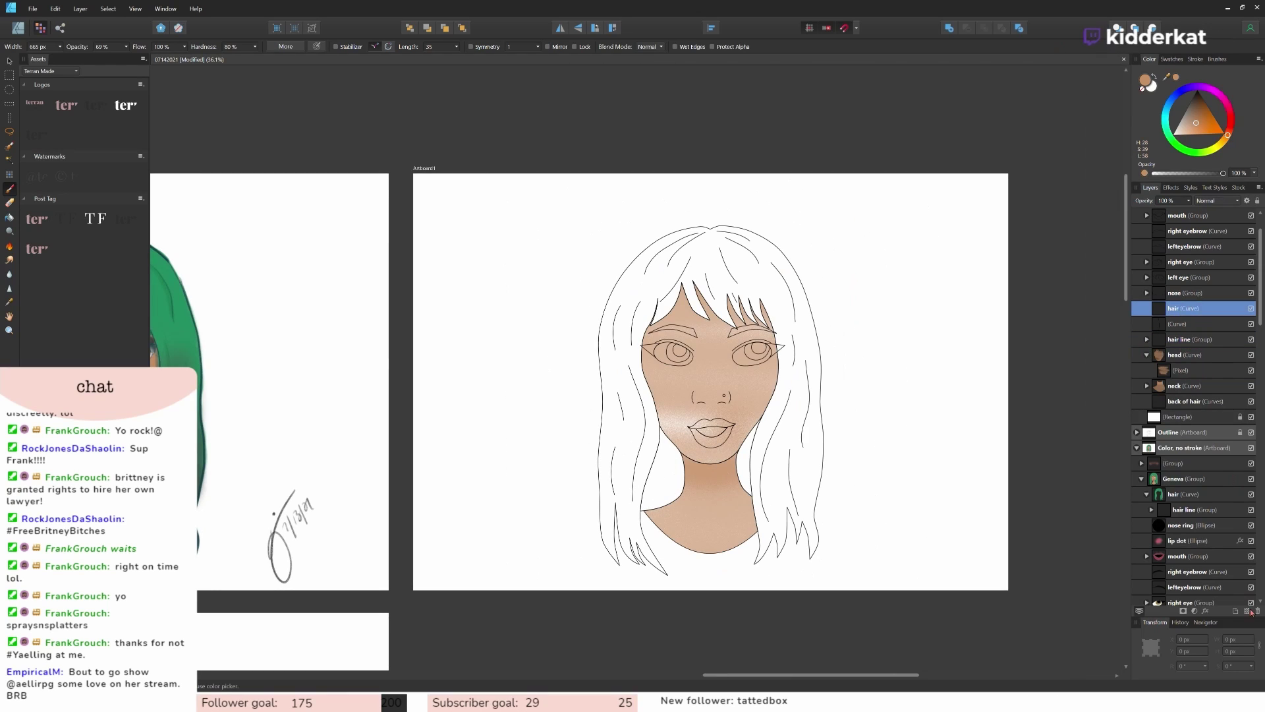
# Step: Enlarge the brush to 714.3 px, paint the hair green on a new pixel layer, and clip it inside the hair curve
pyautogui.click(1257, 610)
pyautogui.click(1247, 611)
pyautogui.press(']')
pyautogui.press(']')
pyautogui.press(']')
pyautogui.press(']')
pyautogui.moveTo(870, 270)
pyautogui.mouseDown()
pyautogui.moveTo(506, 288)
pyautogui.moveTo(857, 540)
pyautogui.mouseUp()
pyautogui.moveTo(1176, 308); pyautogui.dragTo(1184, 324)
# Step: Paint dark green over the lower hair on another pixel layer, clip it inside the hair curve, and undo the stray dab
pyautogui.click(1217, 131)
pyautogui.click(1173, 309)
pyautogui.click(1247, 611)
pyautogui.moveTo(544, 491)
pyautogui.mouseDown()
pyautogui.moveTo(813, 557)
pyautogui.moveTo(534, 448)
pyautogui.mouseUp()
pyautogui.moveTo(1176, 308); pyautogui.dragTo(1184, 324)
pyautogui.click(790, 333)
pyautogui.hotkey('ctrl', 'z')
# Step: Paint the right eyeball white with a 438.7 px brush on a new pixel layer and clip it inside the eye's big curve
pyautogui.click(1152, 86)
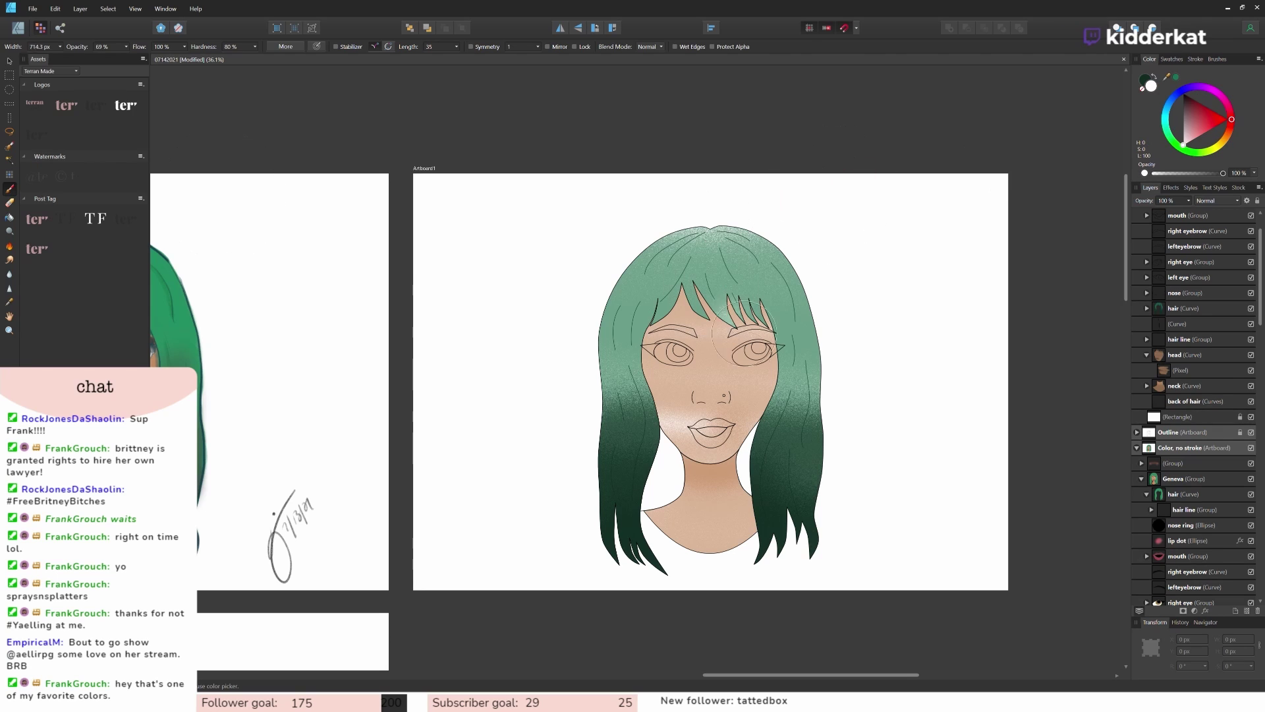
pyautogui.click(1147, 261)
pyautogui.click(1181, 278)
pyautogui.click(1246, 610)
pyautogui.press('[')
pyautogui.press('[')
pyautogui.press('[')
pyautogui.press('[')
pyautogui.moveTo(737, 352); pyautogui.dragTo(804, 351)
pyautogui.moveTo(1180, 278); pyautogui.dragTo(1188, 339)
# Step: Paint the right iris with the eye colour sampled from the Reference and clip the pixel layer inside its color curve
pyautogui.hscroll(-2, 249, 339)
pyautogui.moveTo(588, 315); pyautogui.dragTo(249, 353)
pyautogui.click(1181, 308)
pyautogui.click(1246, 610)
pyautogui.click(1175, 77)
pyautogui.moveTo(906, 340); pyautogui.dragTo(856, 349)
pyautogui.moveTo(1180, 309); pyautogui.dragTo(1189, 324)
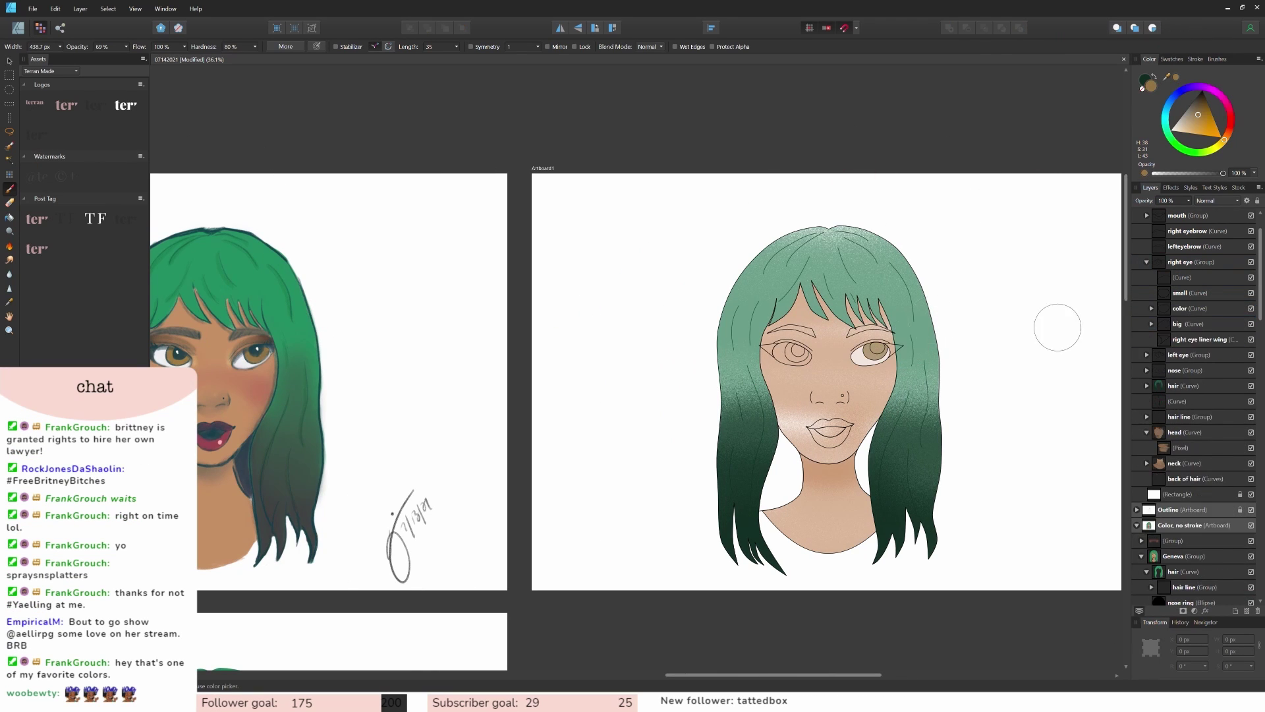
# Step: Paint the right pupil black on a new pixel layer and clip it inside the small curve
pyautogui.click(1186, 293)
pyautogui.click(1247, 610)
pyautogui.click(1202, 90)
pyautogui.moveTo(895, 346); pyautogui.dragTo(919, 349)
pyautogui.moveTo(1179, 293); pyautogui.dragTo(1189, 308)
# Step: Try to replace the left eye group with a moved duplicate of the right eye, and undo the replacement
pyautogui.click(1209, 355)
pyautogui.press('Delete')
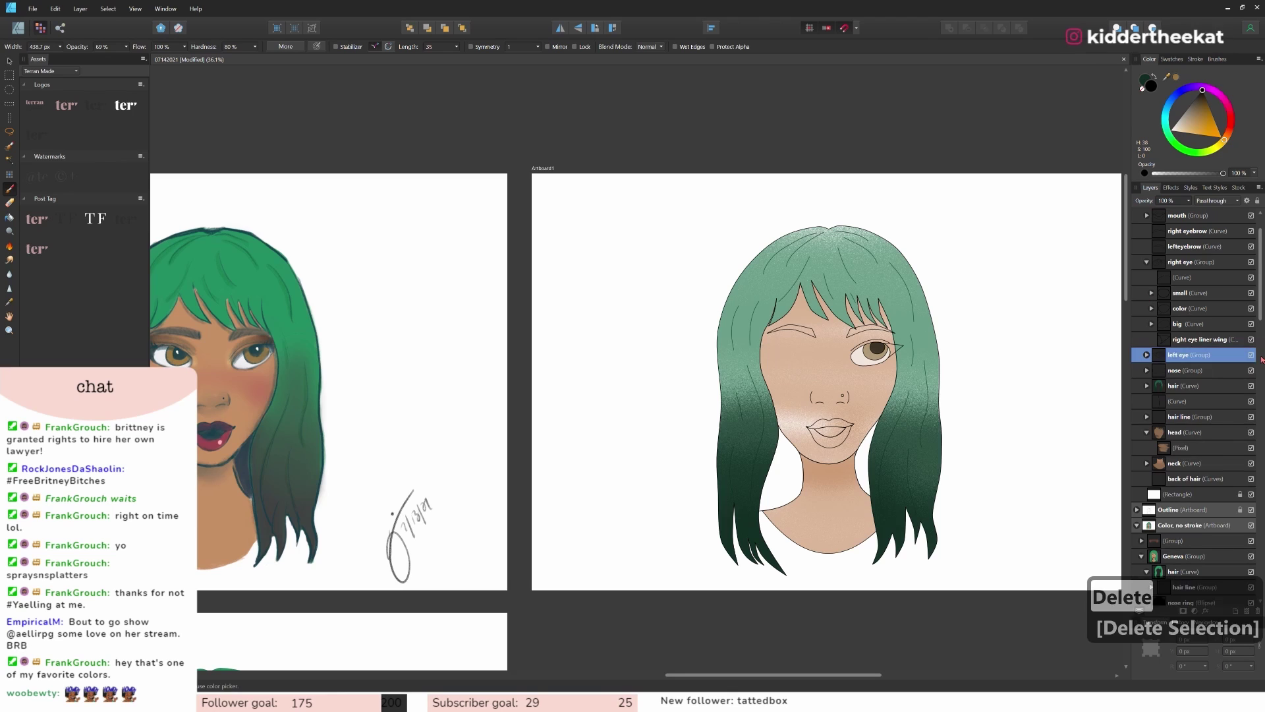
pyautogui.click(1199, 262)
pyautogui.hotkey('ctrl', 'j')
pyautogui.click(10, 61)
pyautogui.hotkey('ctrl', 'z')
pyautogui.moveTo(880, 360)
pyautogui.mouseDown()
pyautogui.moveTo(796, 363)
pyautogui.moveTo(807, 352)
pyautogui.mouseUp()
pyautogui.hotkey('ctrl', 'z')
pyautogui.hotkey('ctrl', 'z')
# Step: Paint the left eyeball white and its iris brown on pixel layers, clipping them inside the big and color curves
pyautogui.click(9, 189)
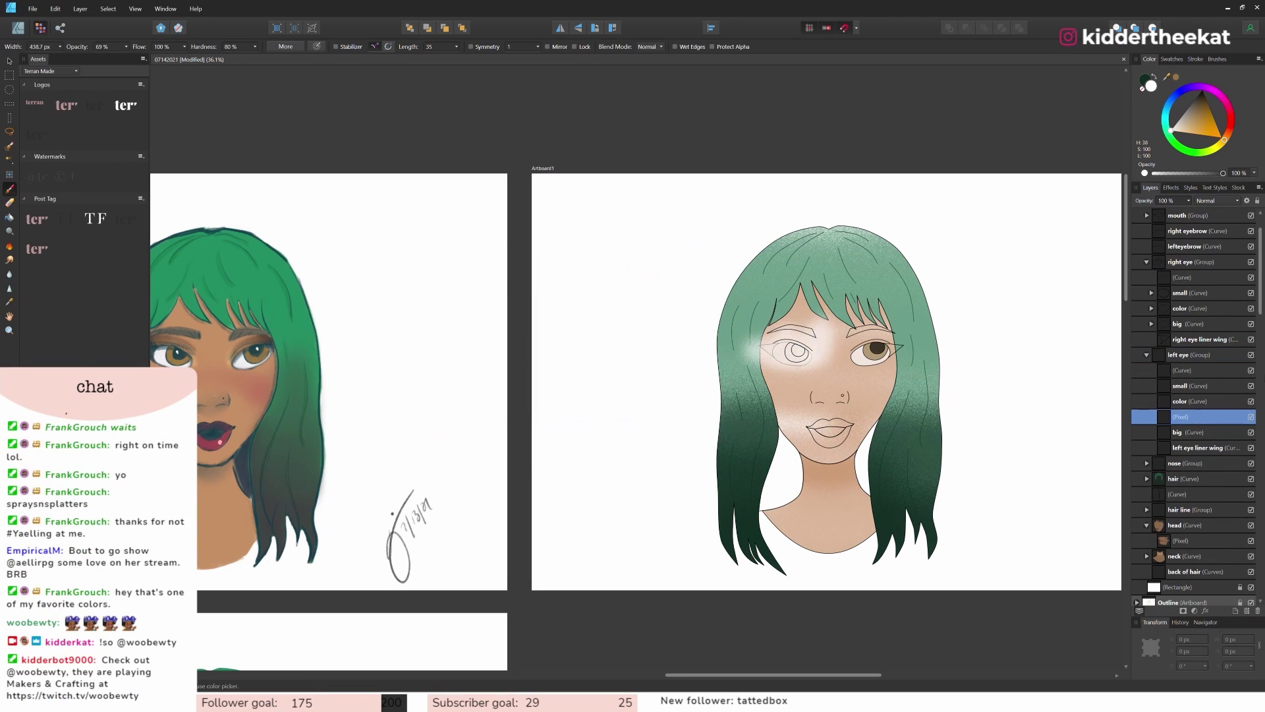
pyautogui.moveTo(1179, 417); pyautogui.dragTo(1188, 432)
pyautogui.click(1190, 401)
pyautogui.click(1246, 610)
pyautogui.moveTo(1166, 77)
pyautogui.mouseDown()
pyautogui.moveTo(867, 353)
pyautogui.moveTo(805, 352)
pyautogui.mouseUp()
pyautogui.click(1175, 77)
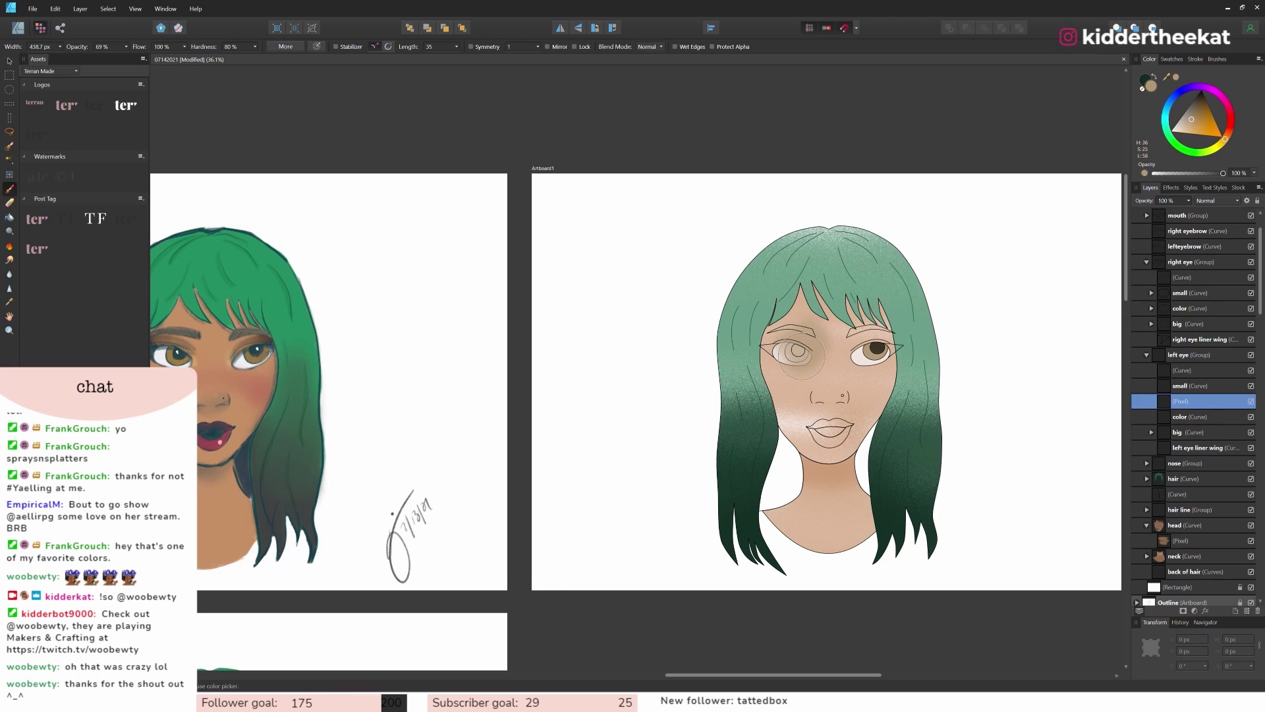
pyautogui.moveTo(1179, 401); pyautogui.dragTo(1189, 416)
# Step: Paint the left pupil black on a new pixel layer and clip it inside the left eye's small curve
pyautogui.click(1247, 610)
pyautogui.click(1201, 91)
pyautogui.moveTo(795, 350); pyautogui.dragTo(800, 351)
pyautogui.moveTo(1185, 417); pyautogui.dragTo(1188, 387)
pyautogui.click(1151, 386)
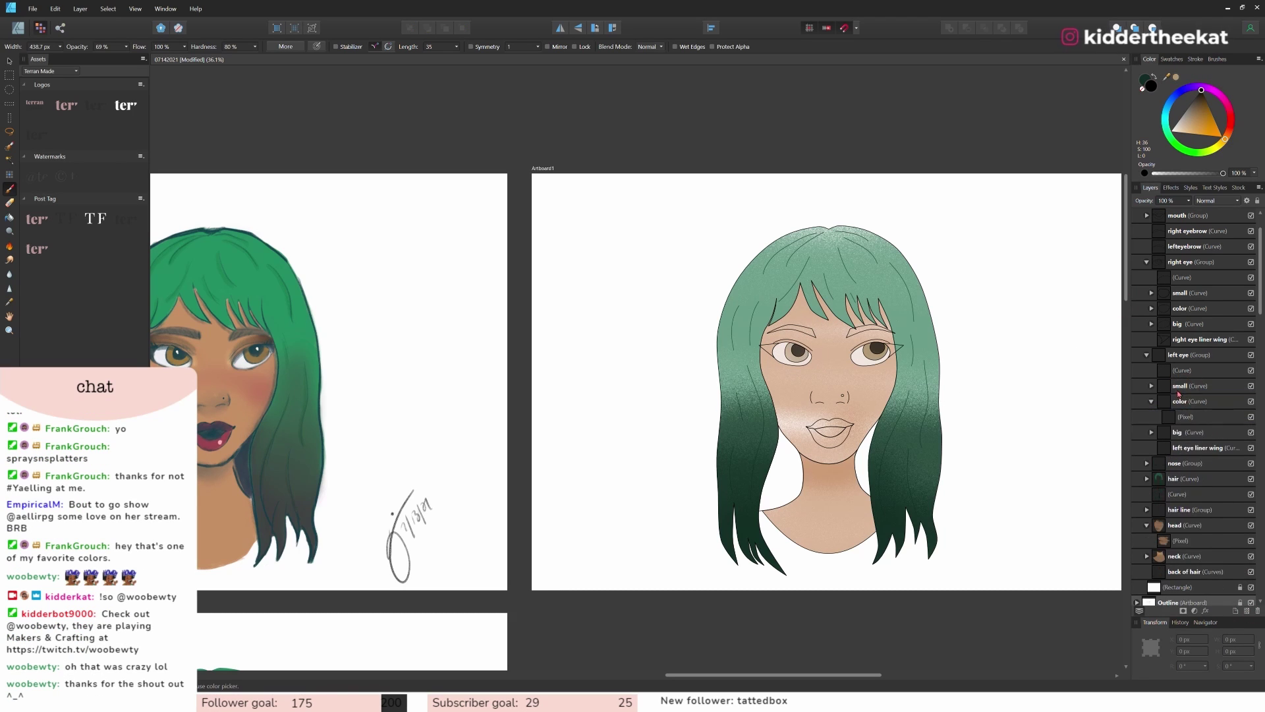
# Step: Sample the lip colour from the Reference and paint the bottom lip on a pixel layer inside the bottom lip curve
pyautogui.scroll(-6, 1182, 402)
pyautogui.scroll(7, 1183, 402)
pyautogui.click(1147, 262)
pyautogui.click(1191, 277)
pyautogui.moveTo(1166, 77); pyautogui.dragTo(211, 444)
pyautogui.click(1175, 77)
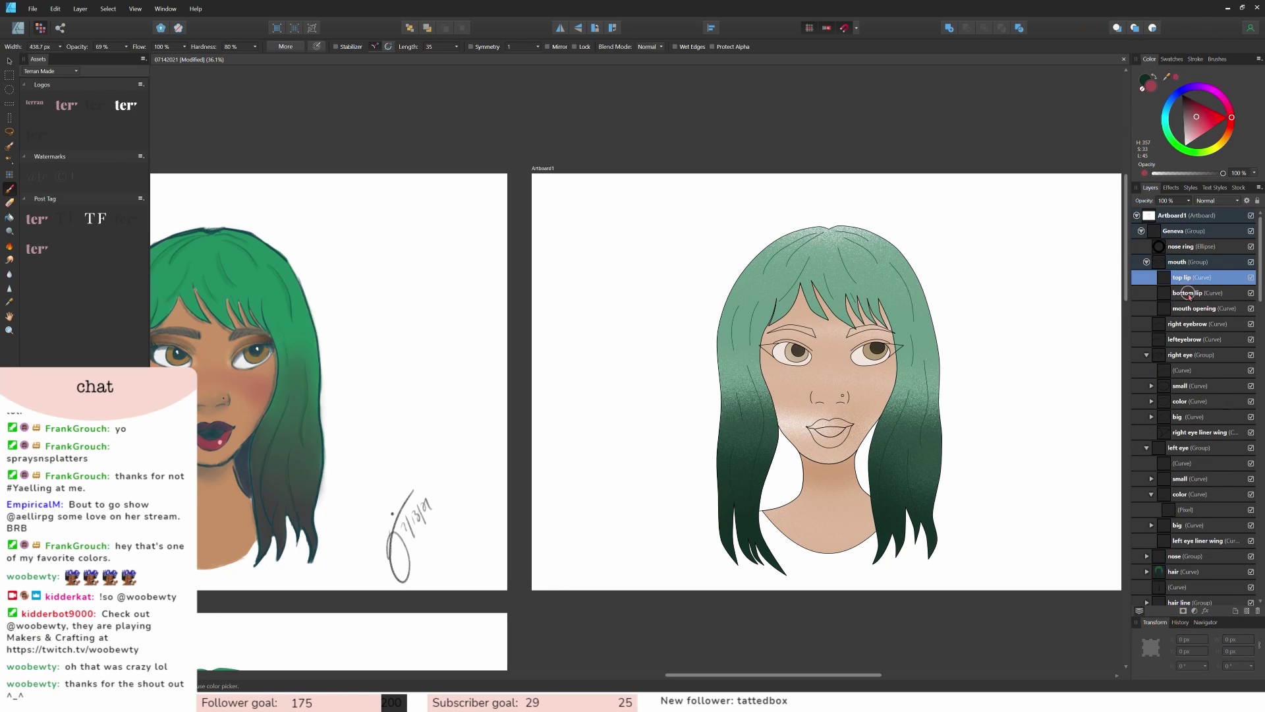
pyautogui.click(1190, 293)
pyautogui.moveTo(818, 433); pyautogui.dragTo(843, 435)
# Step: Paint the top lip with a sampled lip colour and fill the mouth opening with near-black on clipped pixel layers
pyautogui.click(1192, 277)
pyautogui.moveTo(1167, 77); pyautogui.dragTo(225, 426)
pyautogui.moveTo(822, 419); pyautogui.dragTo(840, 432)
pyautogui.click(1200, 339)
pyautogui.click(1182, 98)
# Step: Sample and adjust the Reference's cheek blush, enlarge the brush to 667.1 px, and paint it across both cheeks on a new pixel layer
pyautogui.moveTo(1166, 77); pyautogui.dragTo(219, 379)
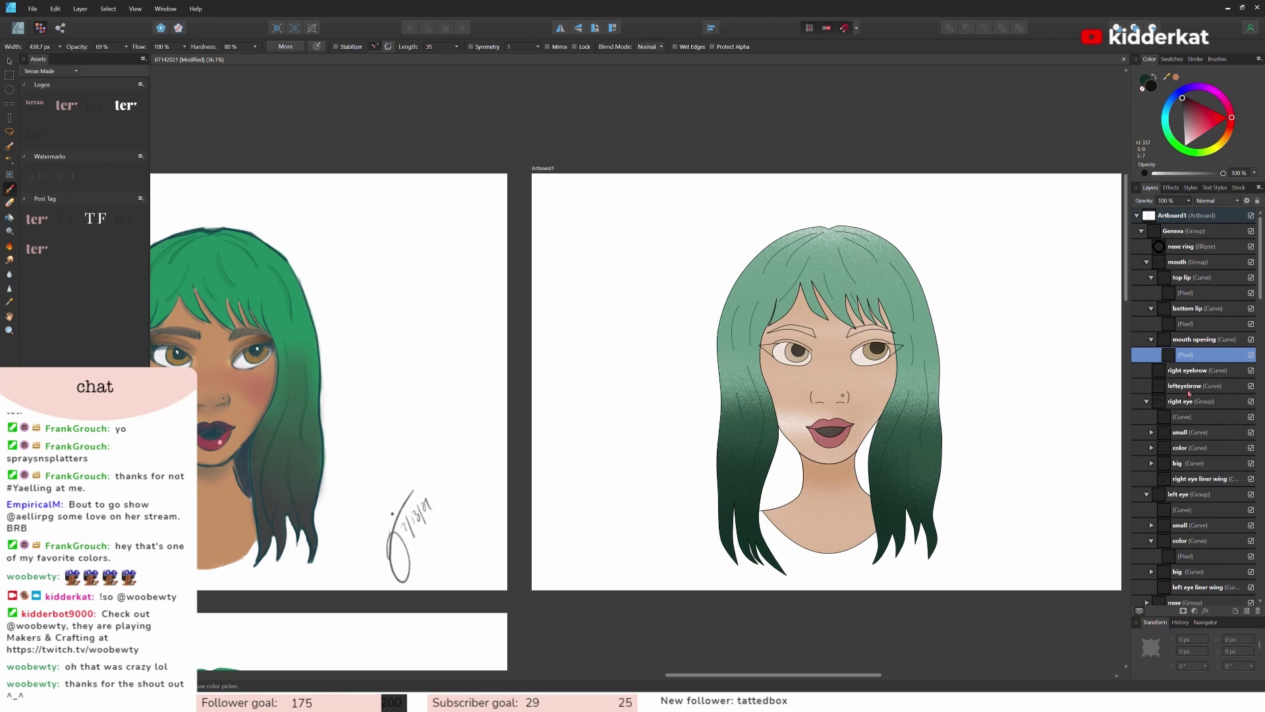
pyautogui.click(1200, 248)
pyautogui.click(1200, 261)
pyautogui.click(1247, 611)
pyautogui.click(1175, 77)
pyautogui.doubleClick(1151, 86)
pyautogui.moveTo(511, 250); pyautogui.dragTo(505, 250)
pyautogui.click(748, 435)
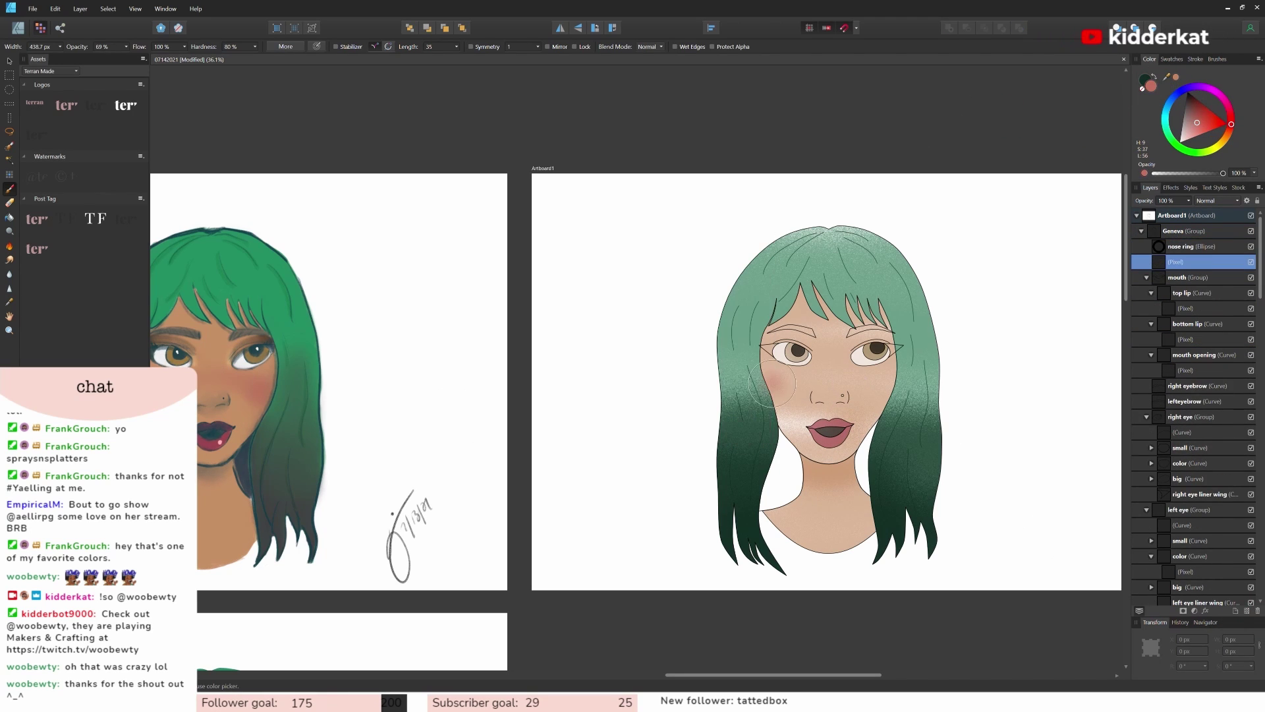
pyautogui.press(']')
pyautogui.moveTo(781, 390); pyautogui.dragTo(882, 382)
# Step: Clip the blush layer inside the head curve and lower its opacity to 56%
pyautogui.moveTo(1179, 263); pyautogui.dragTo(1171, 499)
pyautogui.click(1189, 200)
pyautogui.moveTo(1189, 212); pyautogui.dragTo(1166, 213)
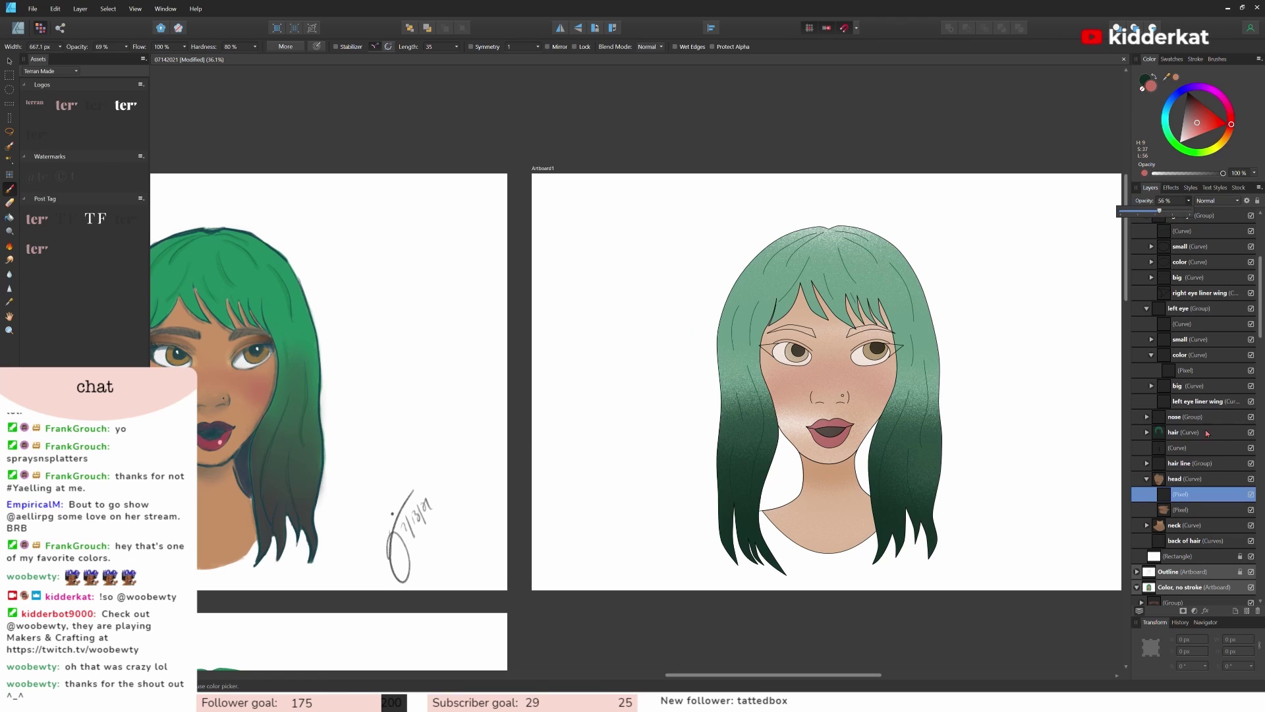
# Step: Darken the blush colour, dab both cheeks with a 296 px brush on a new pixel layer, and set its opacity to 33%
pyautogui.doubleClick(1151, 87)
pyautogui.moveTo(575, 268); pyautogui.dragTo(561, 268)
pyautogui.click(748, 435)
pyautogui.click(1247, 611)
pyautogui.press('[')
pyautogui.moveTo(881, 384); pyautogui.dragTo(877, 398)
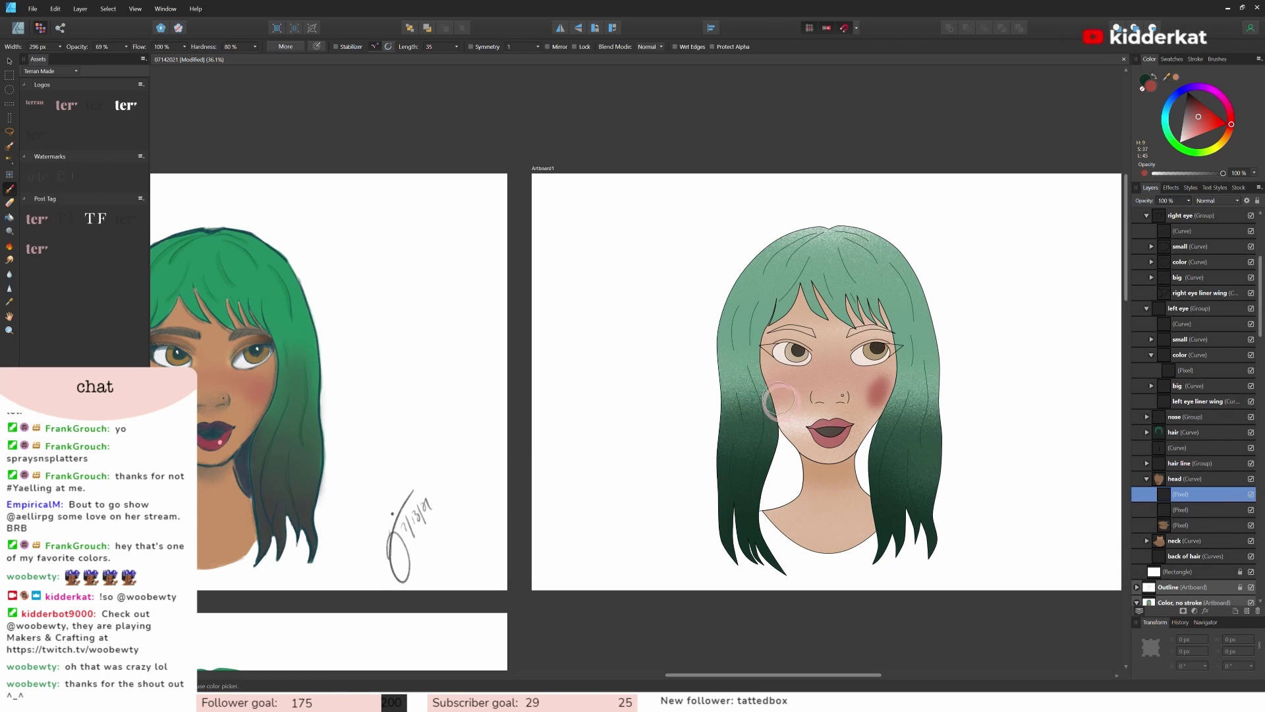
pyautogui.click(1188, 200)
pyautogui.moveTo(1189, 211); pyautogui.dragTo(1144, 212)
# Step: Sample a light skin tone from the painted face and brush it over the lower face on the head's base pixel layer
pyautogui.scroll(-3, 830, 396)
pyautogui.scroll(5, 857, 449)
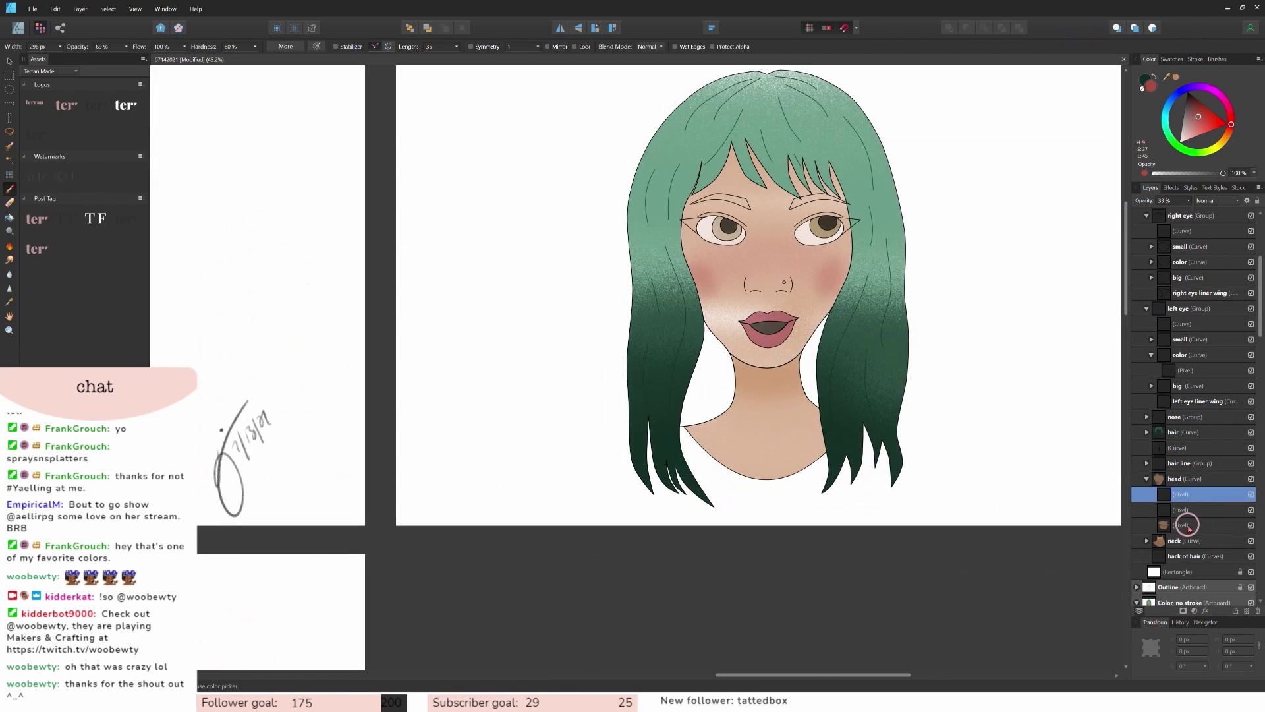
pyautogui.click(1186, 523)
pyautogui.moveTo(1167, 77); pyautogui.dragTo(744, 270)
pyautogui.click(1176, 77)
pyautogui.moveTo(715, 310); pyautogui.dragTo(748, 326)
# Step: Fit all artboards in view and save the document
pyautogui.hotkey('ctrl', '0')
pyautogui.scroll(5, 1192, 408)
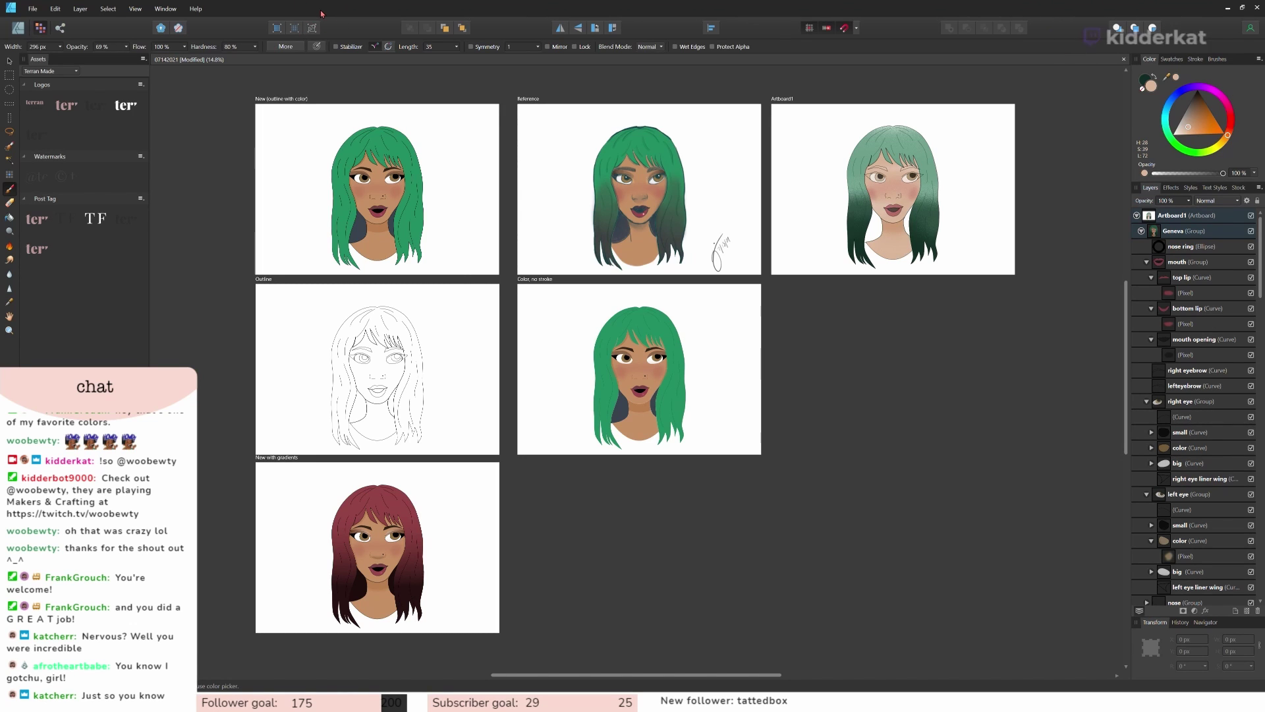
pyautogui.hotkey('ctrl', 's')
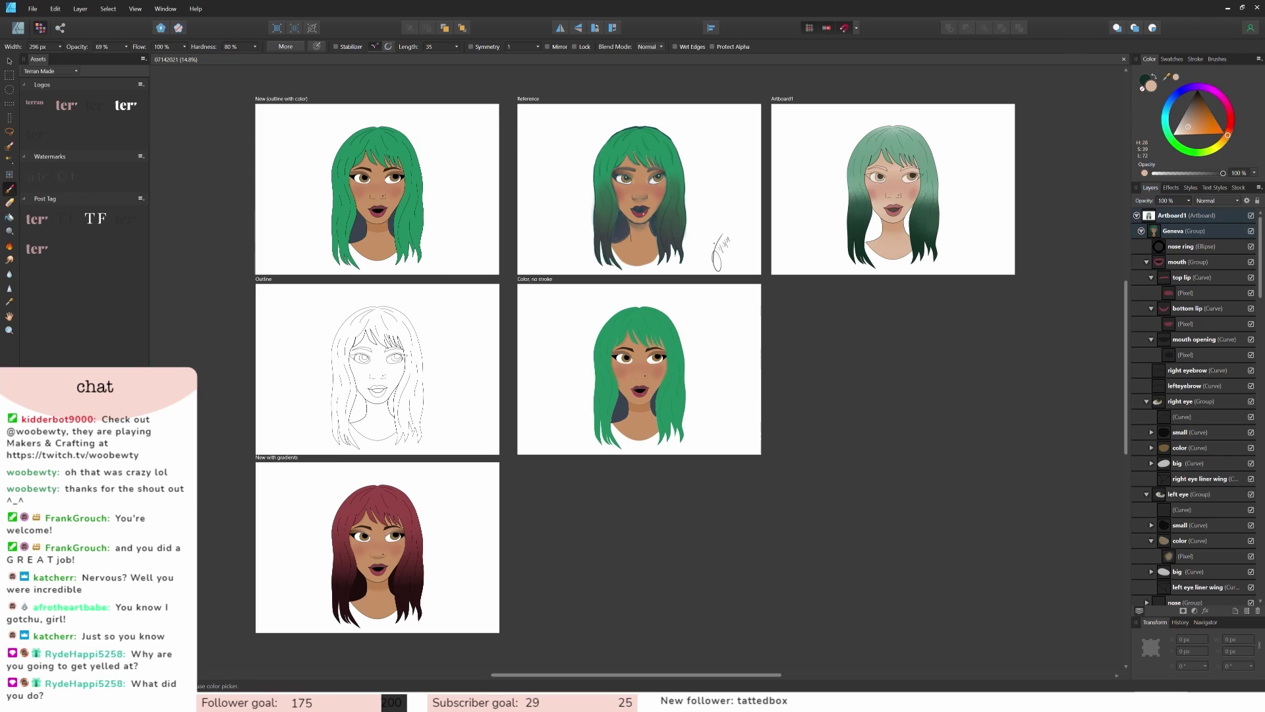
# Step: Quit the background app with the purple icon in the system tray
pyautogui.click(1135, 702)
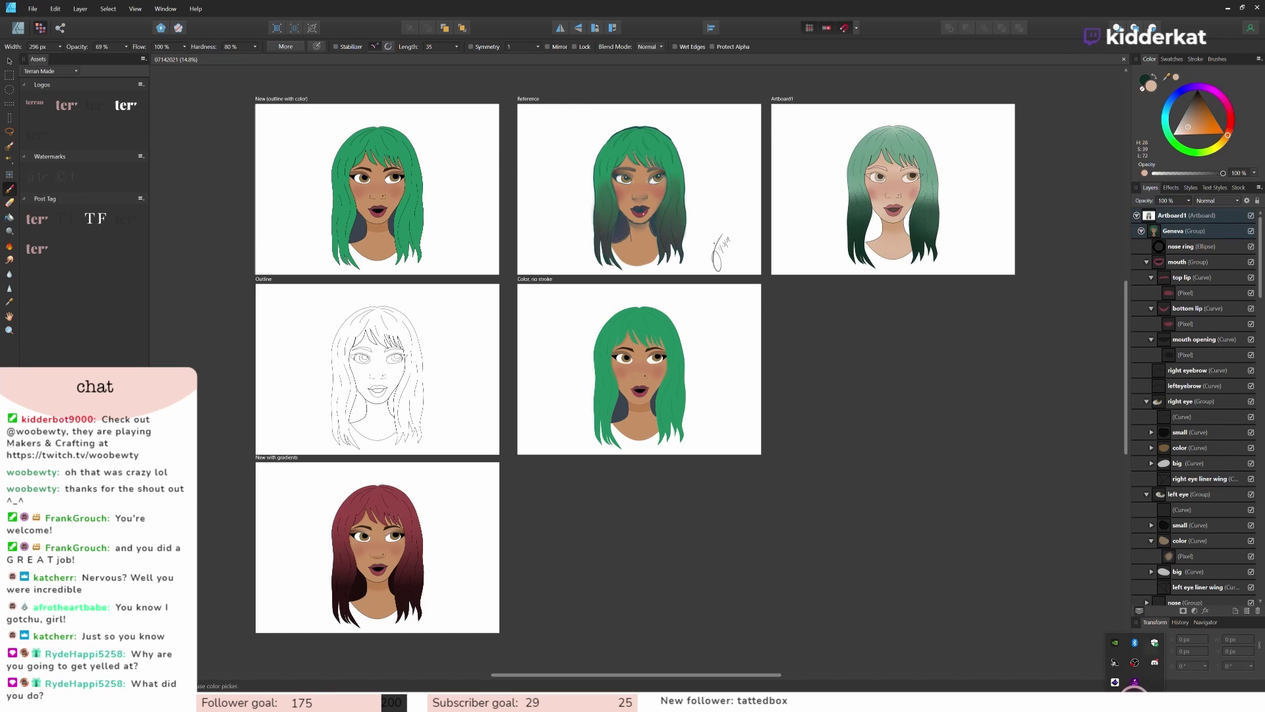
pyautogui.click(1133, 683)
pyautogui.rightClick(1134, 685)
pyautogui.click(1126, 678)
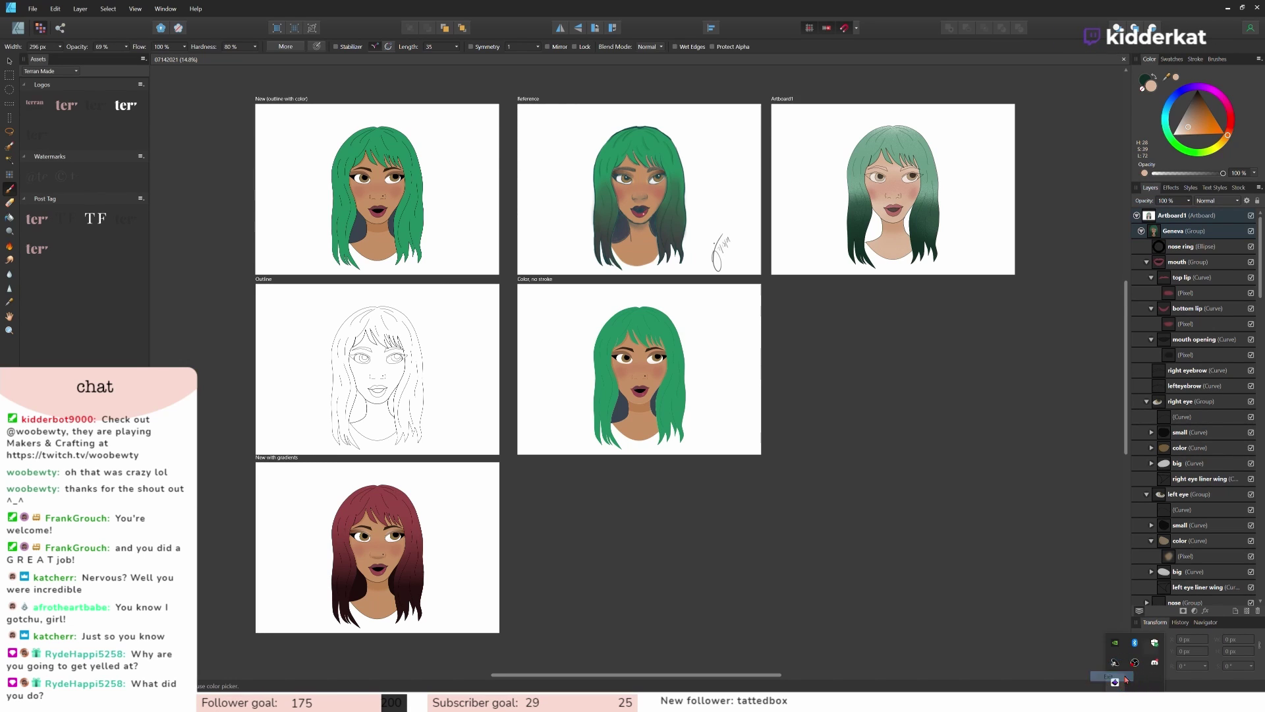
pyautogui.click(904, 606)
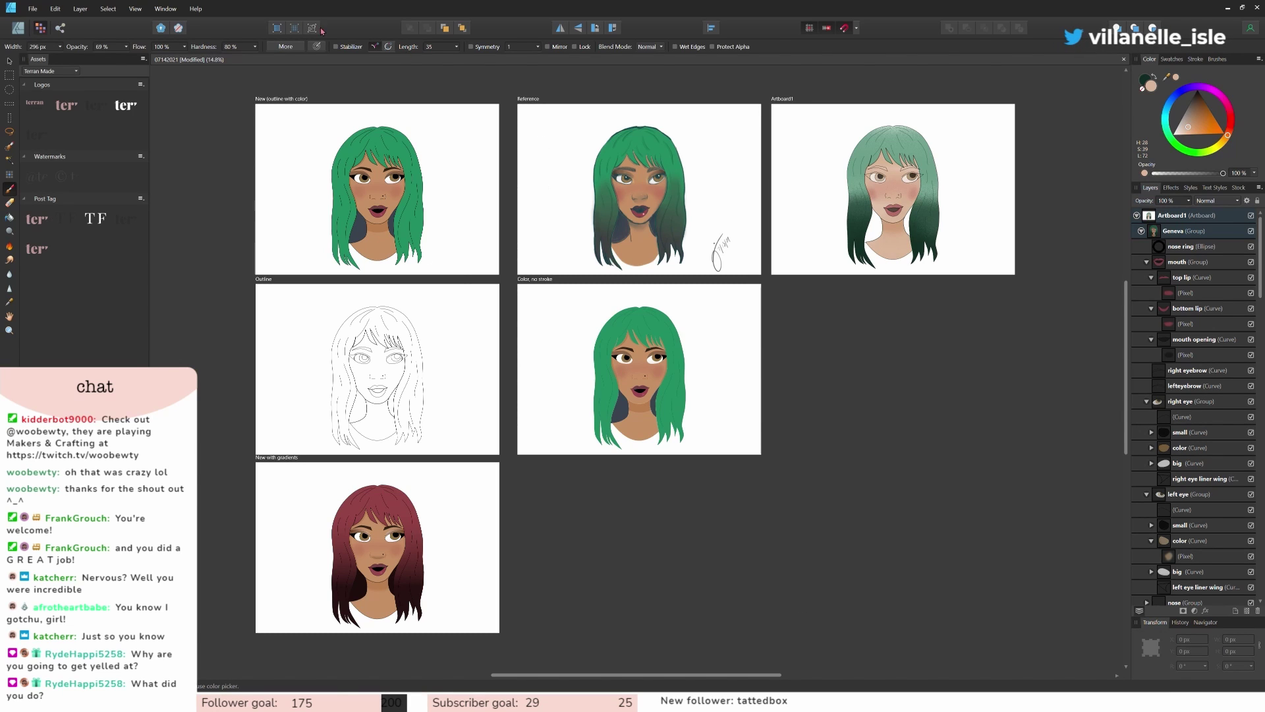
# Step: Save the latest changes to the 07142021 file
pyautogui.click(26, 9)
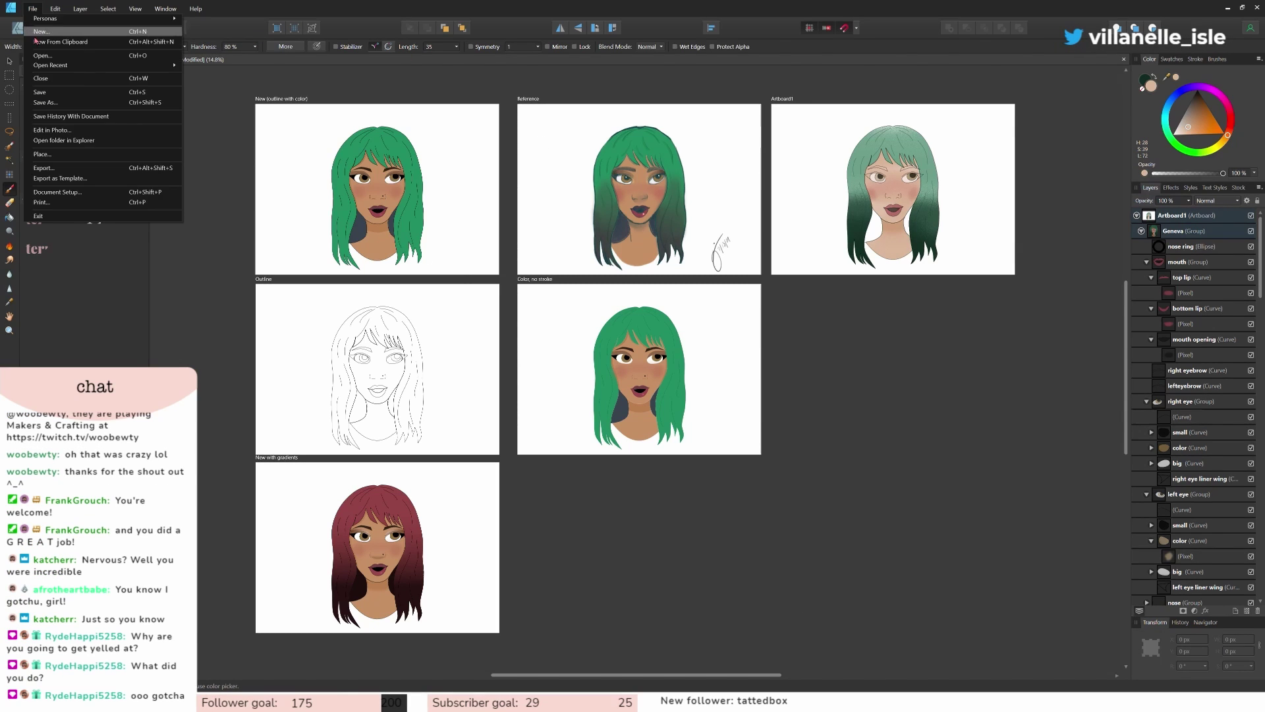
pyautogui.click(42, 97)
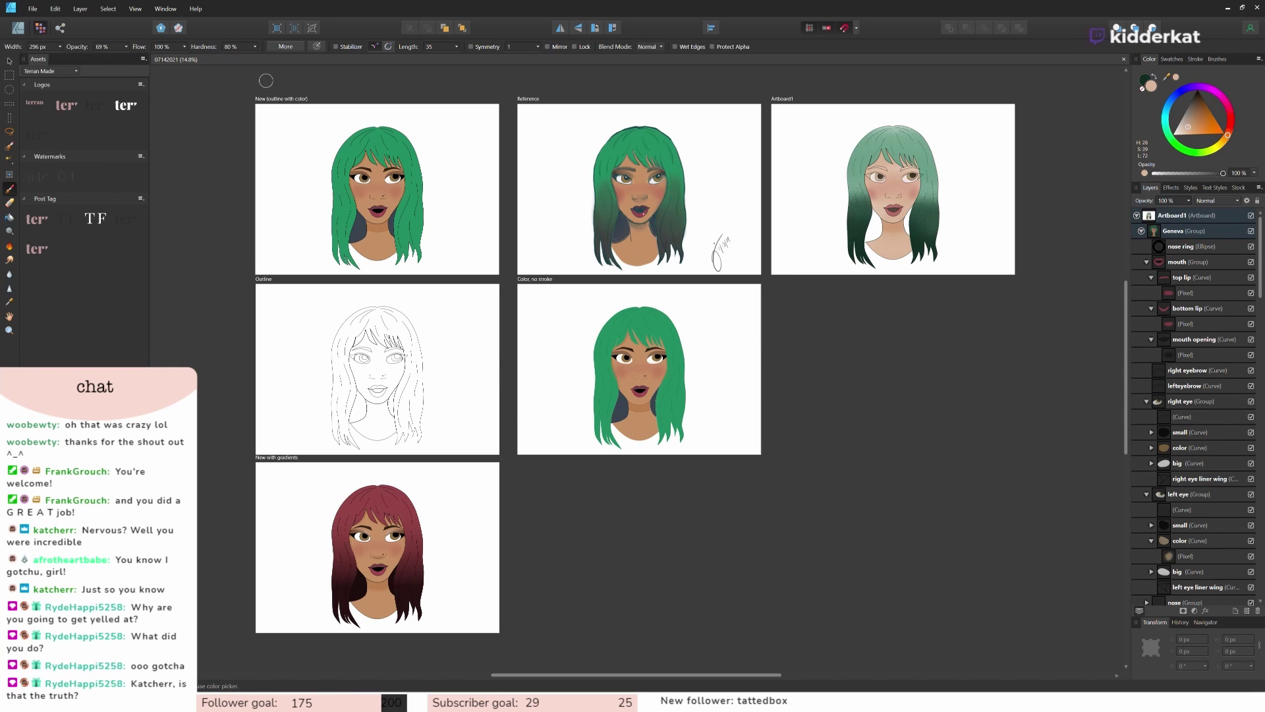
# Step: Open the 07122021drawing_b.afdesign file from the On Stream Designs folder
pyautogui.click(34, 9)
pyautogui.click(44, 56)
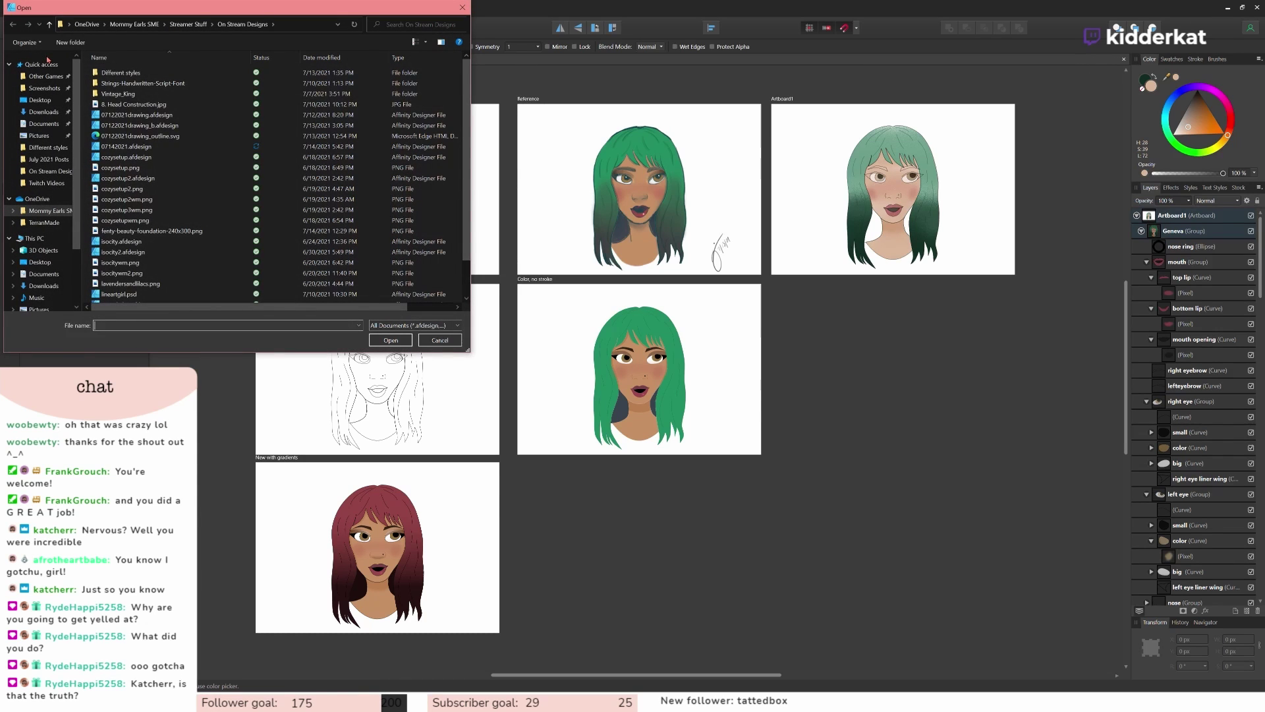
pyautogui.click(161, 125)
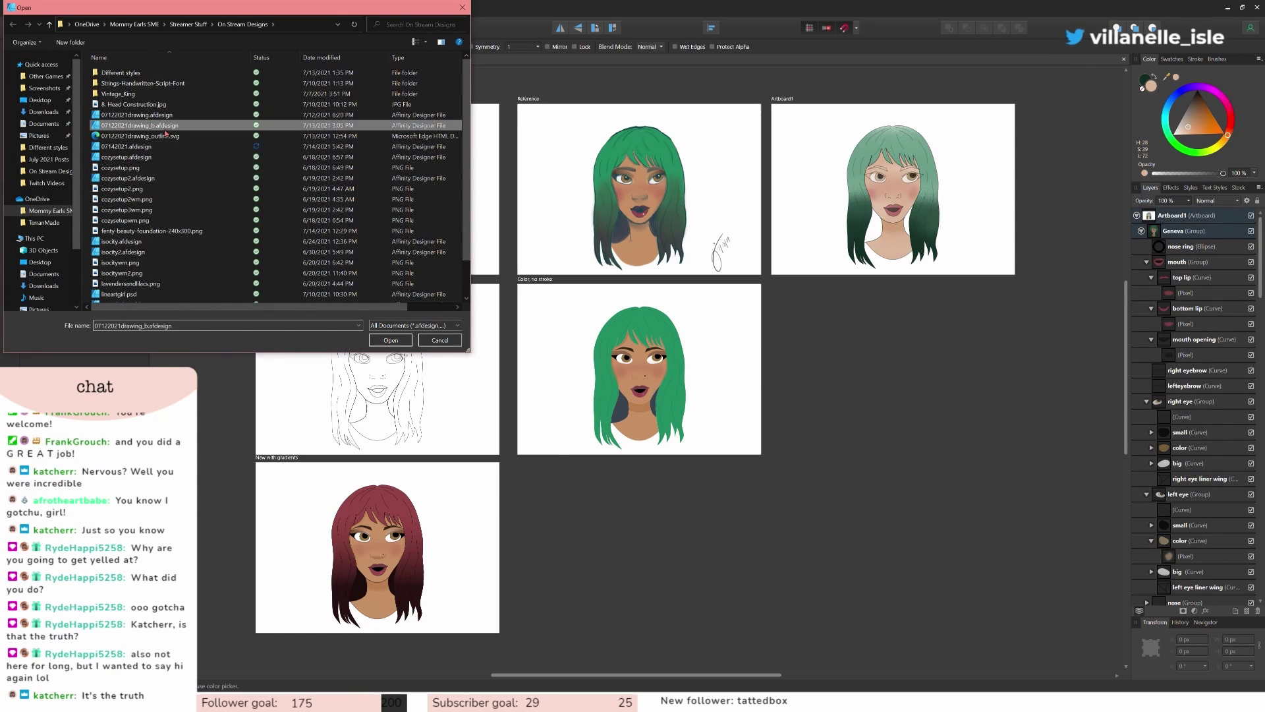
pyautogui.click(391, 340)
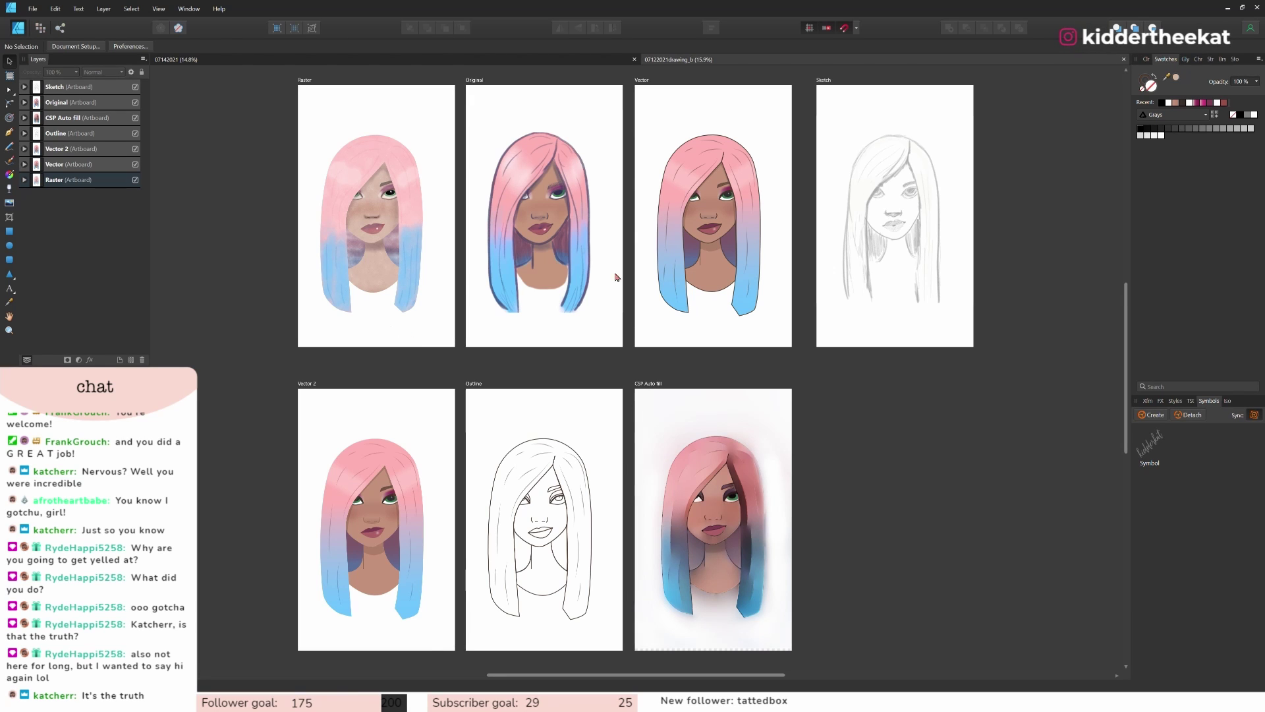
# Step: Examine the pink-and-blue-haired portrait on the Vector 2 artboard up close, leaving nothing selected
pyautogui.scroll(4, 460, 482)
pyautogui.scroll(-7, 413, 435)
pyautogui.scroll(5, 343, 451)
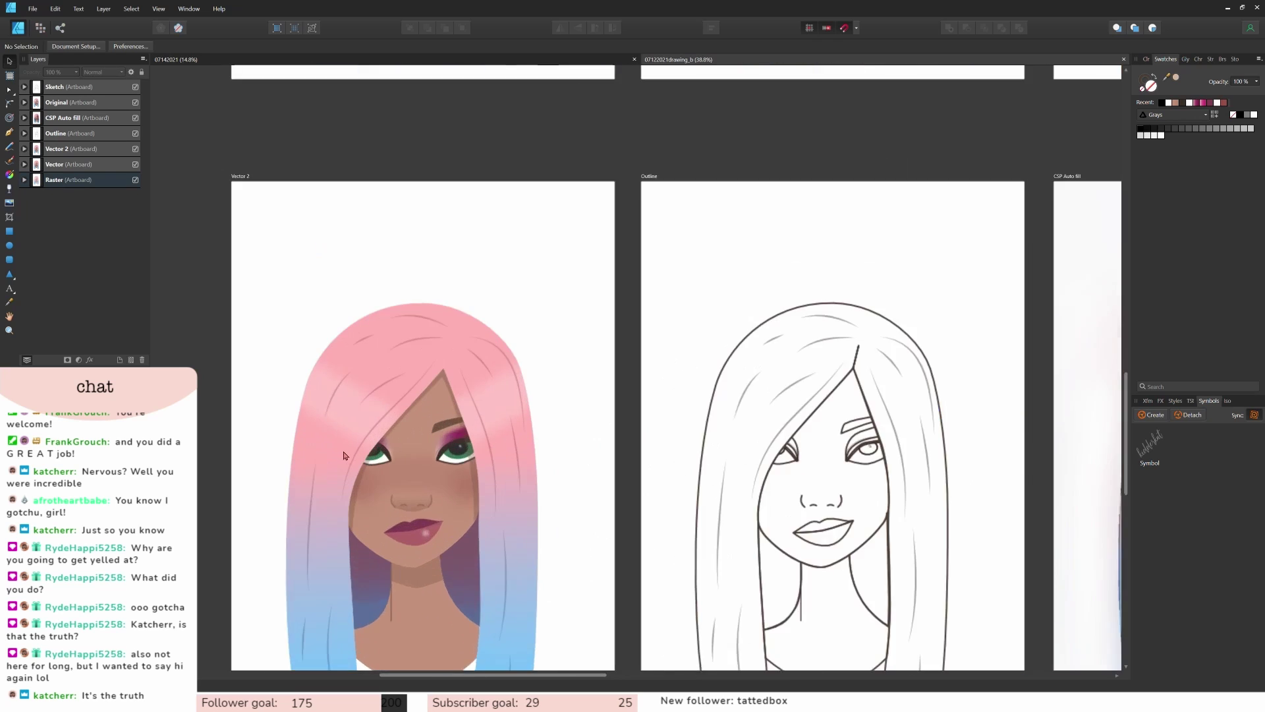
pyautogui.scroll(-4, 341, 450)
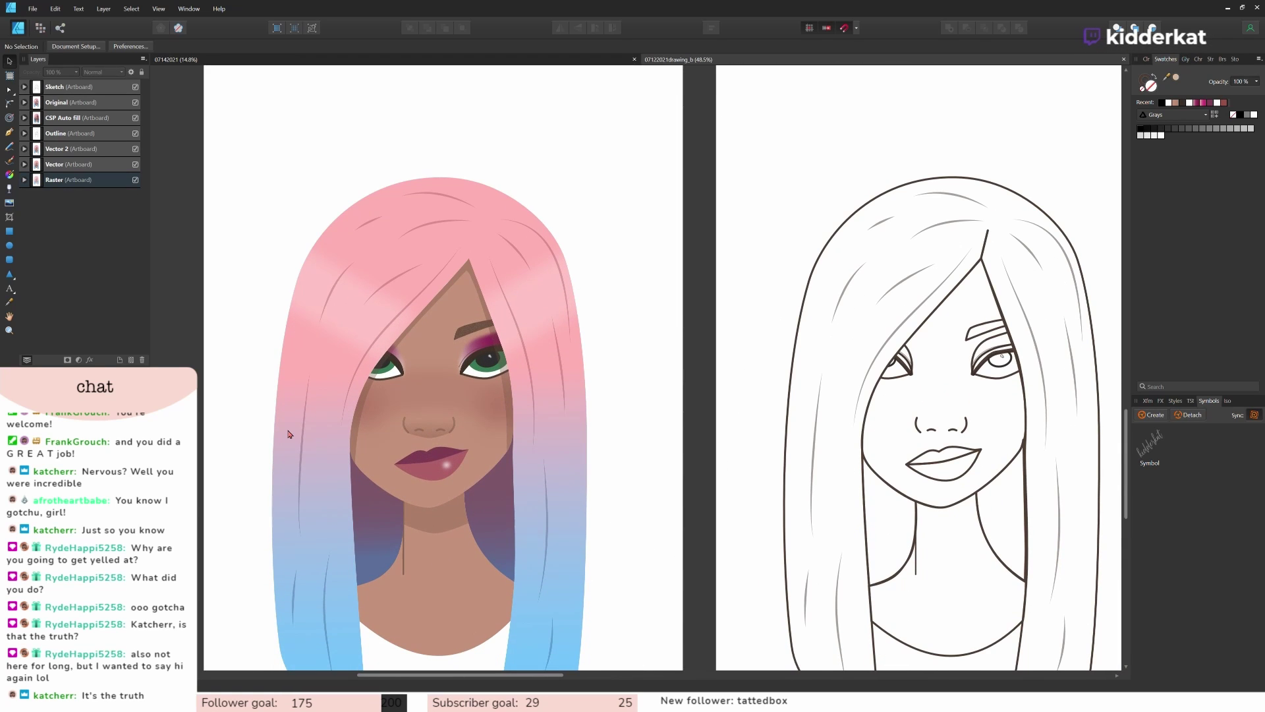
pyautogui.scroll(-2, 291, 435)
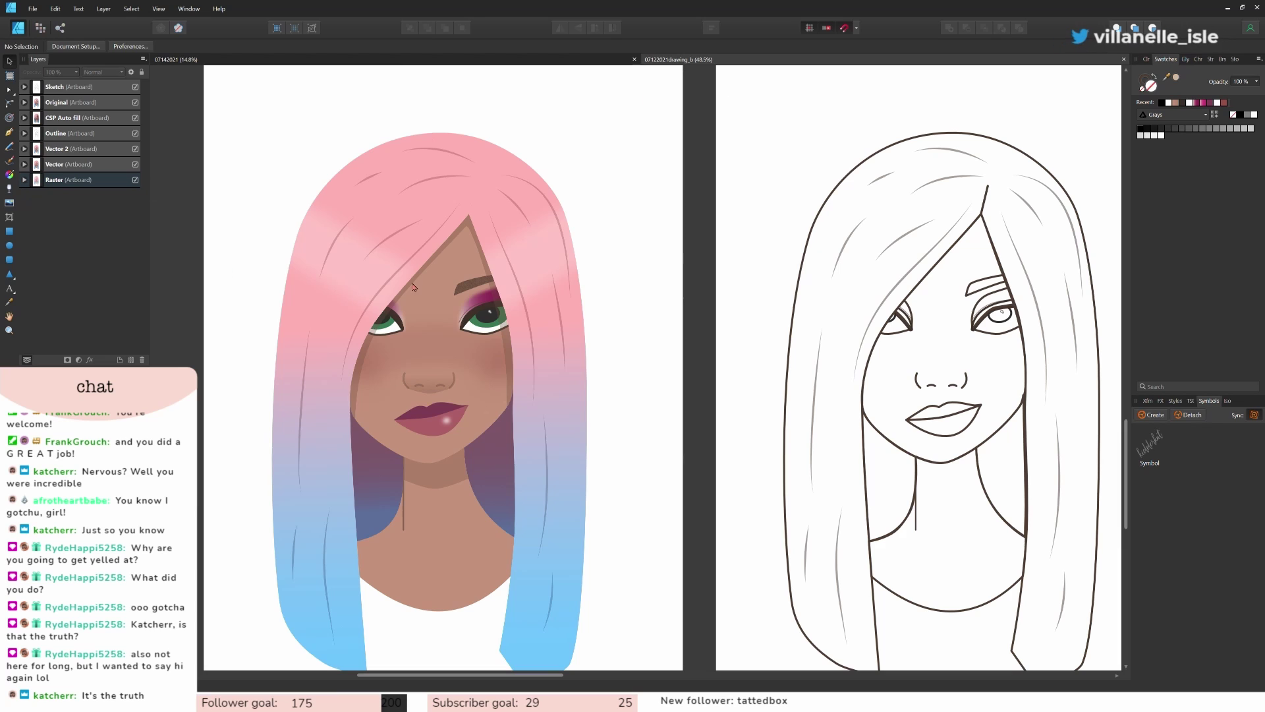
pyautogui.moveTo(417, 285); pyautogui.dragTo(461, 429)
pyautogui.hotkey('ctrl', 'z')
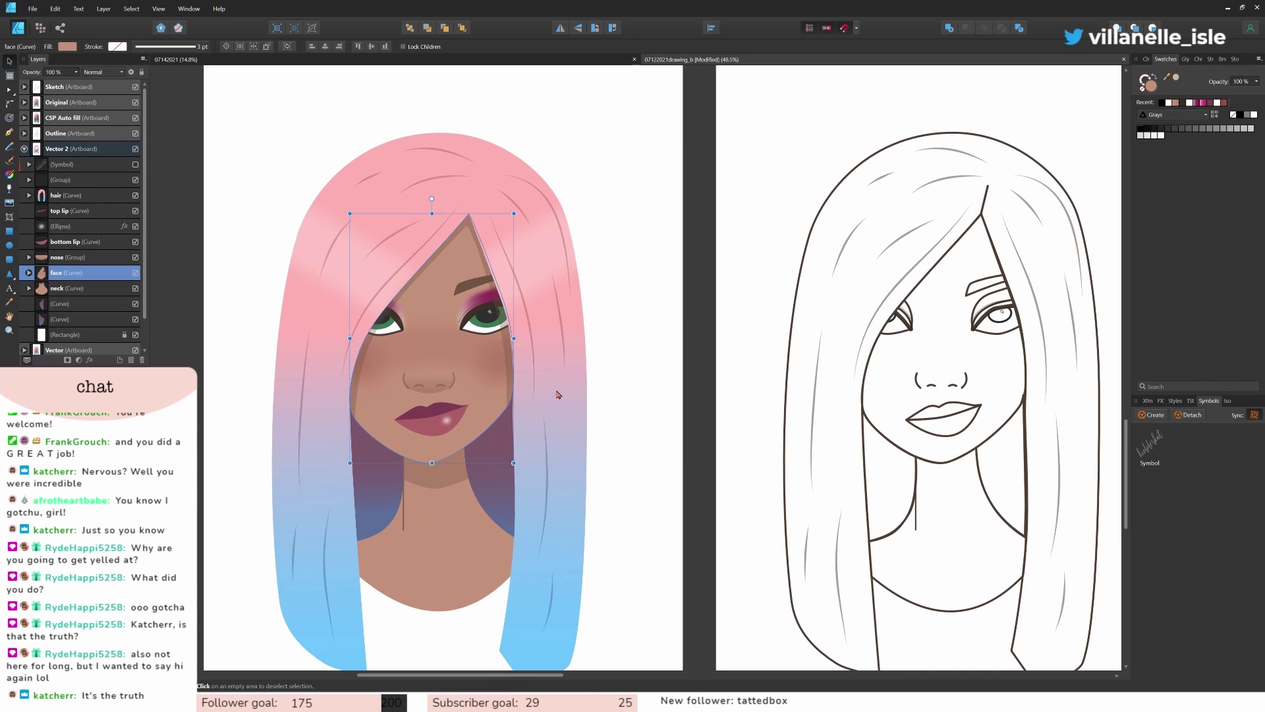
pyautogui.click(663, 358)
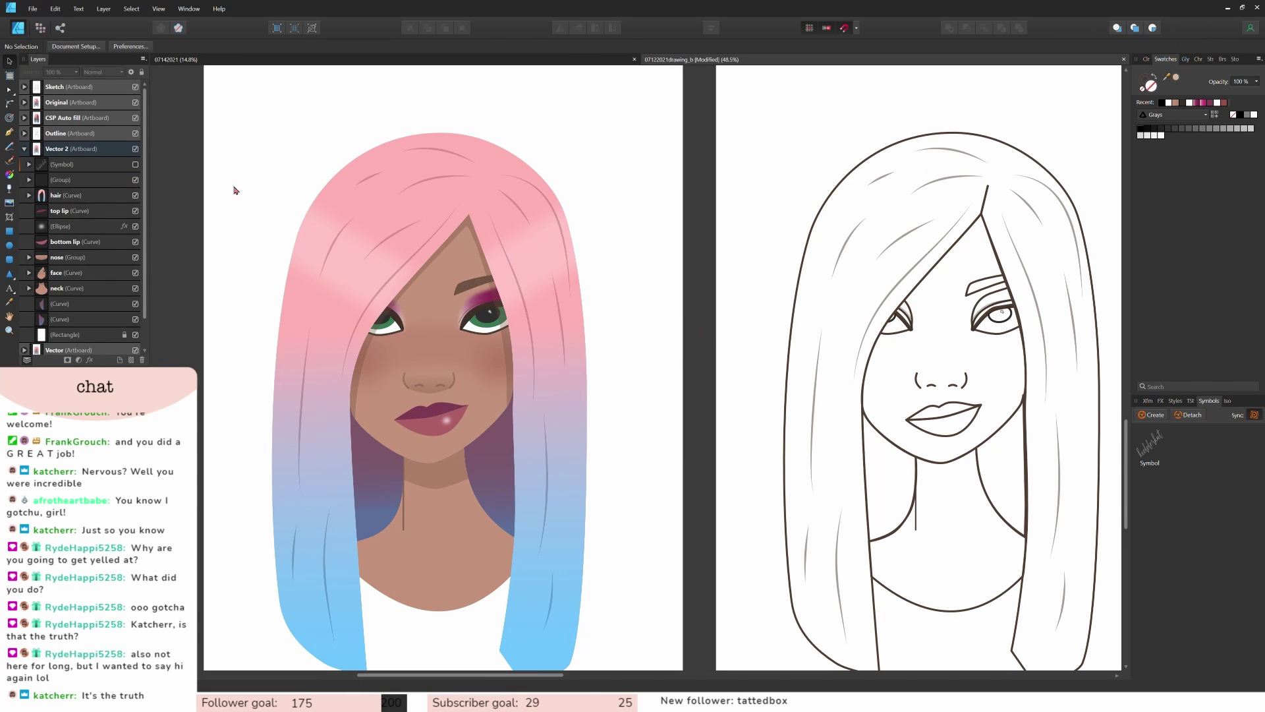
# Step: Open the 07122021drawing.afdesign file from the same folder
pyautogui.click(30, 9)
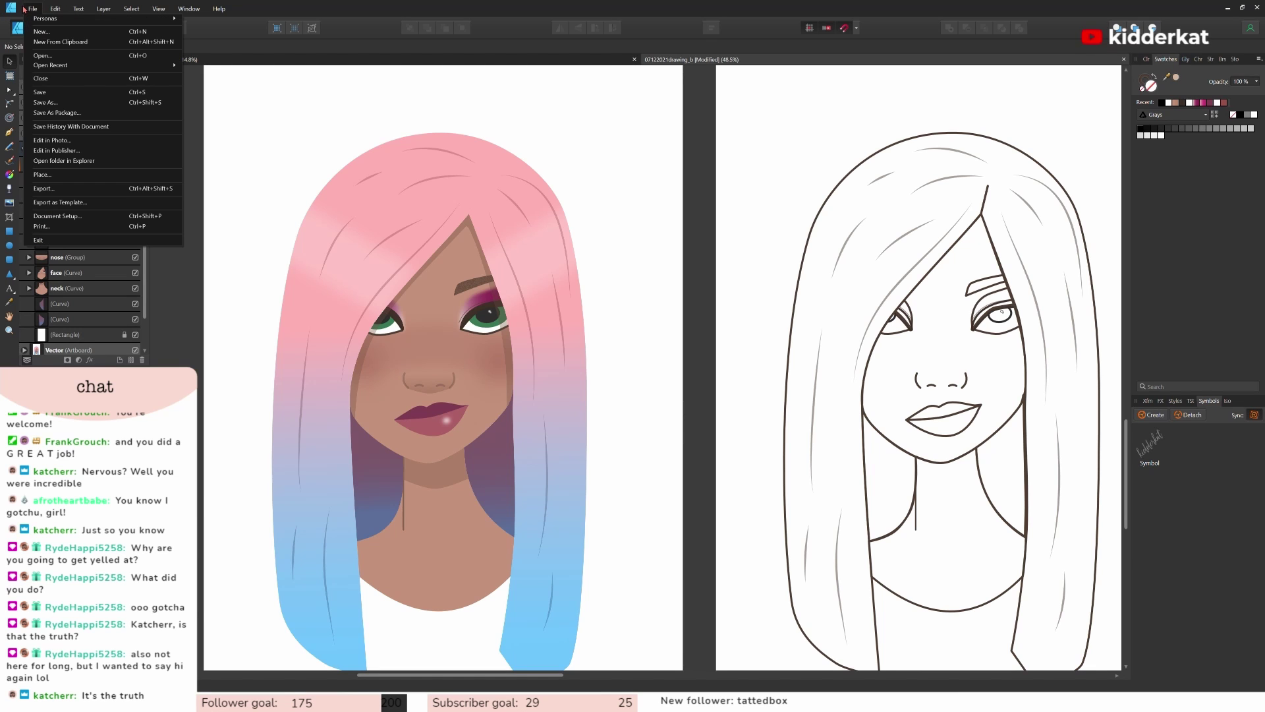
pyautogui.click(57, 57)
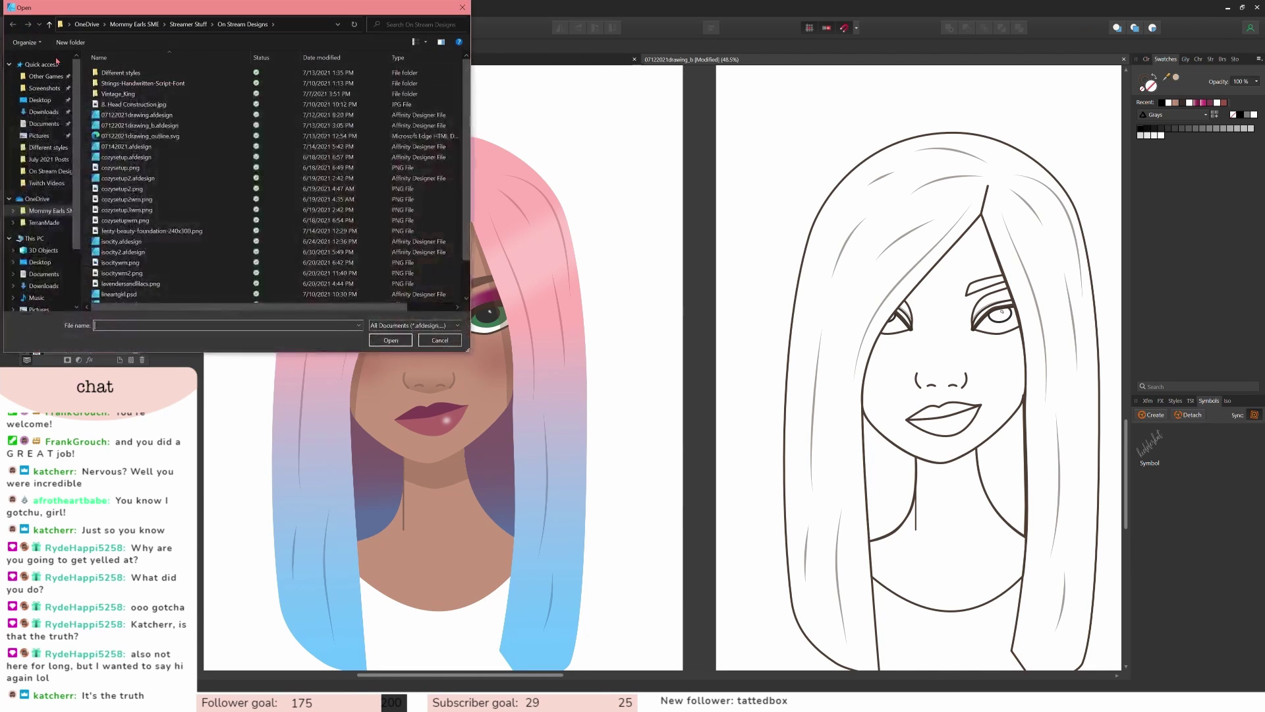
pyautogui.click(145, 115)
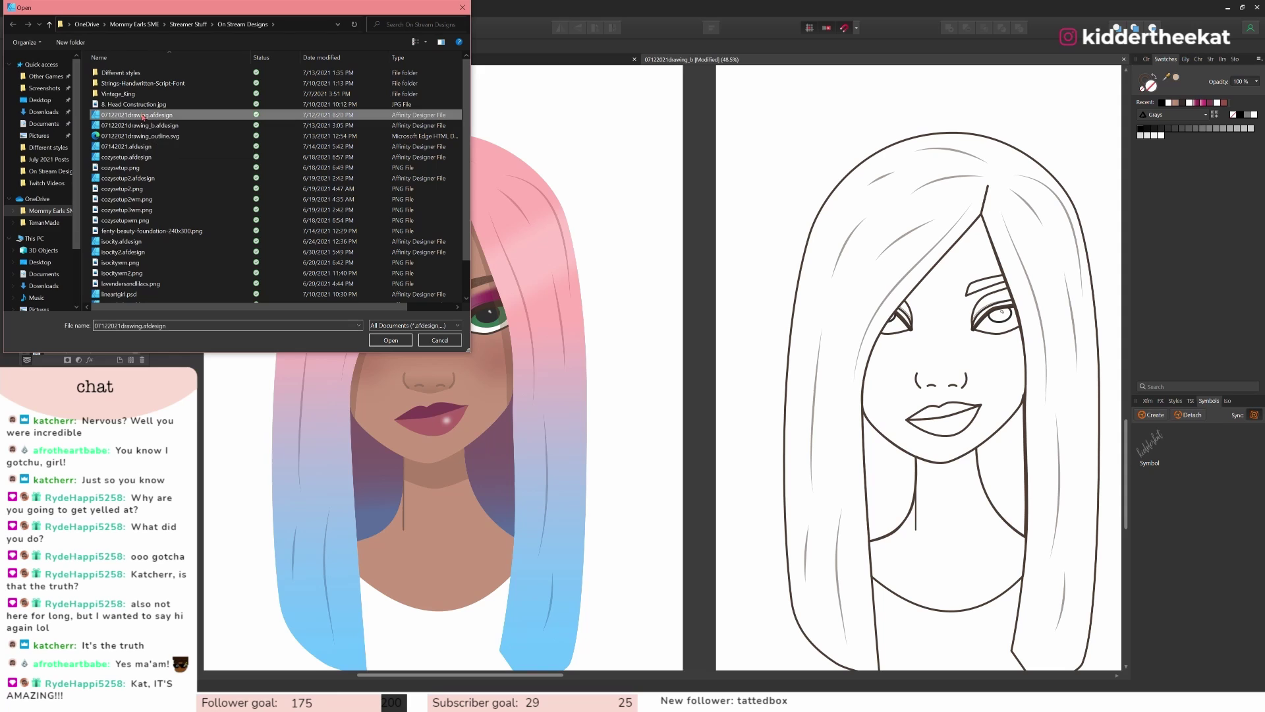
pyautogui.click(391, 340)
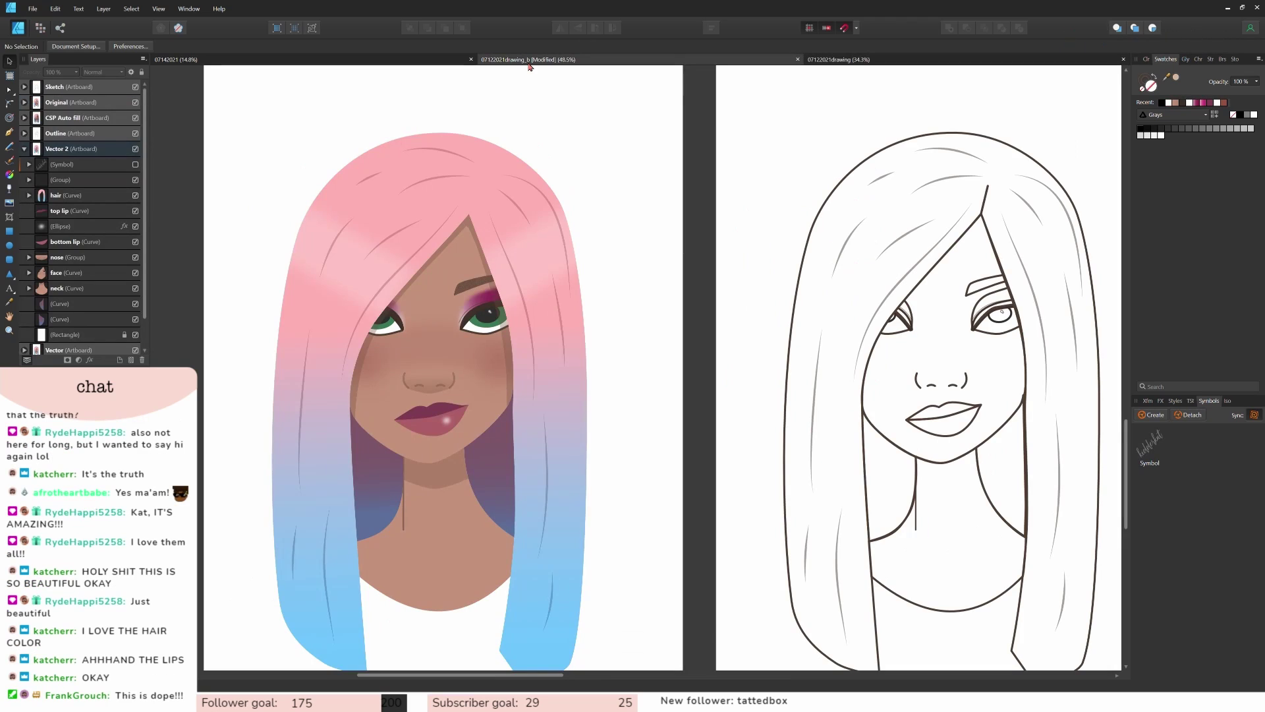
# Step: View the Vector 2 portrait in 07122021drawing_b and the two braided-hair portraits in 07122021drawing
pyautogui.click(530, 60)
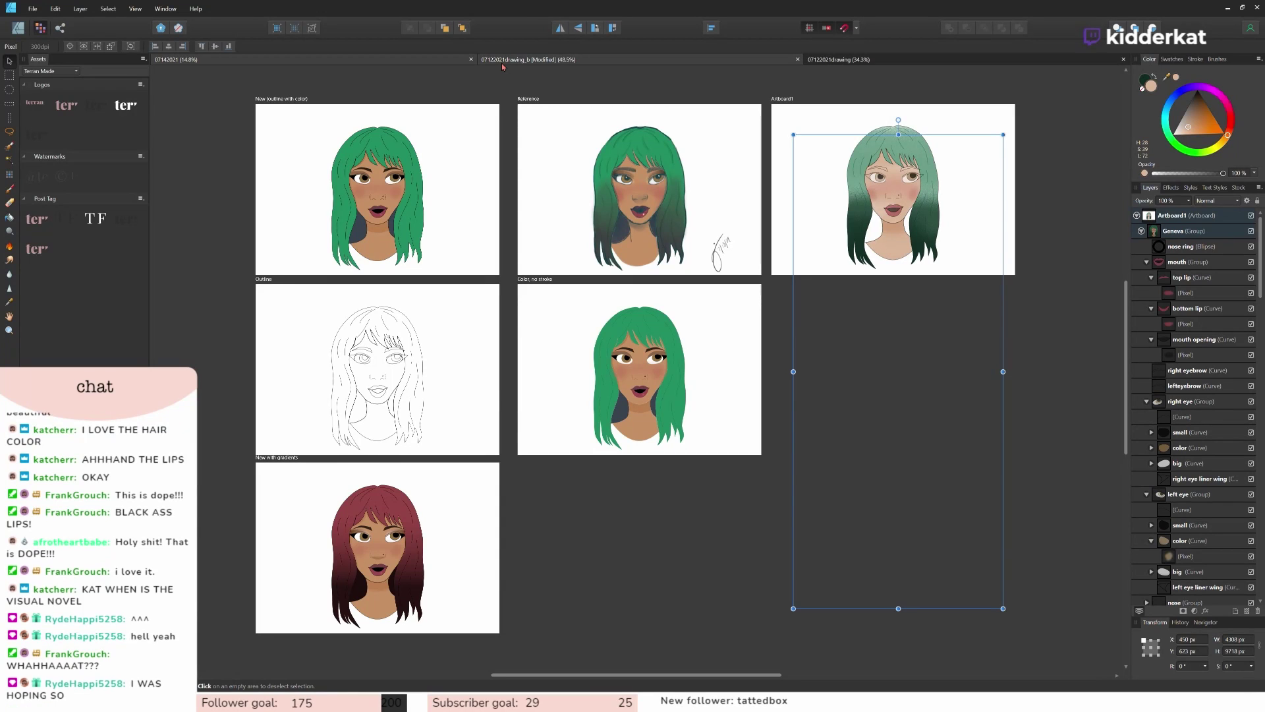
pyautogui.click(524, 61)
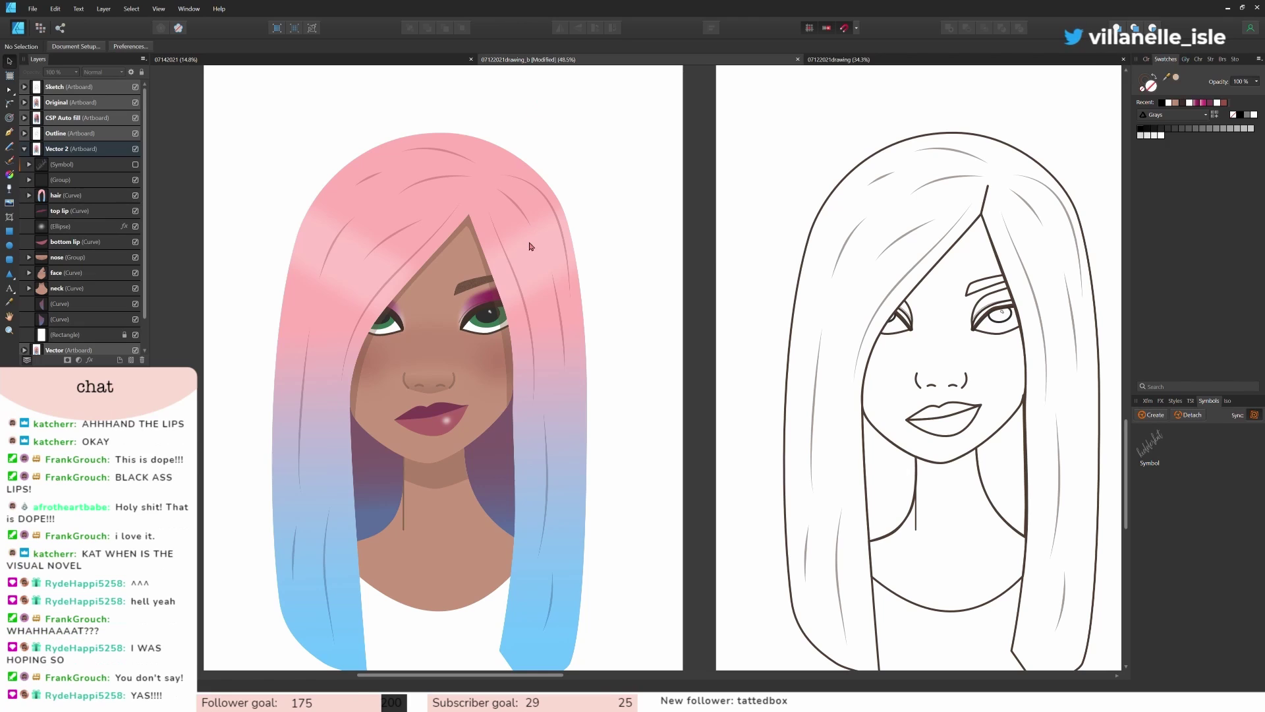
pyautogui.scroll(-3, 488, 357)
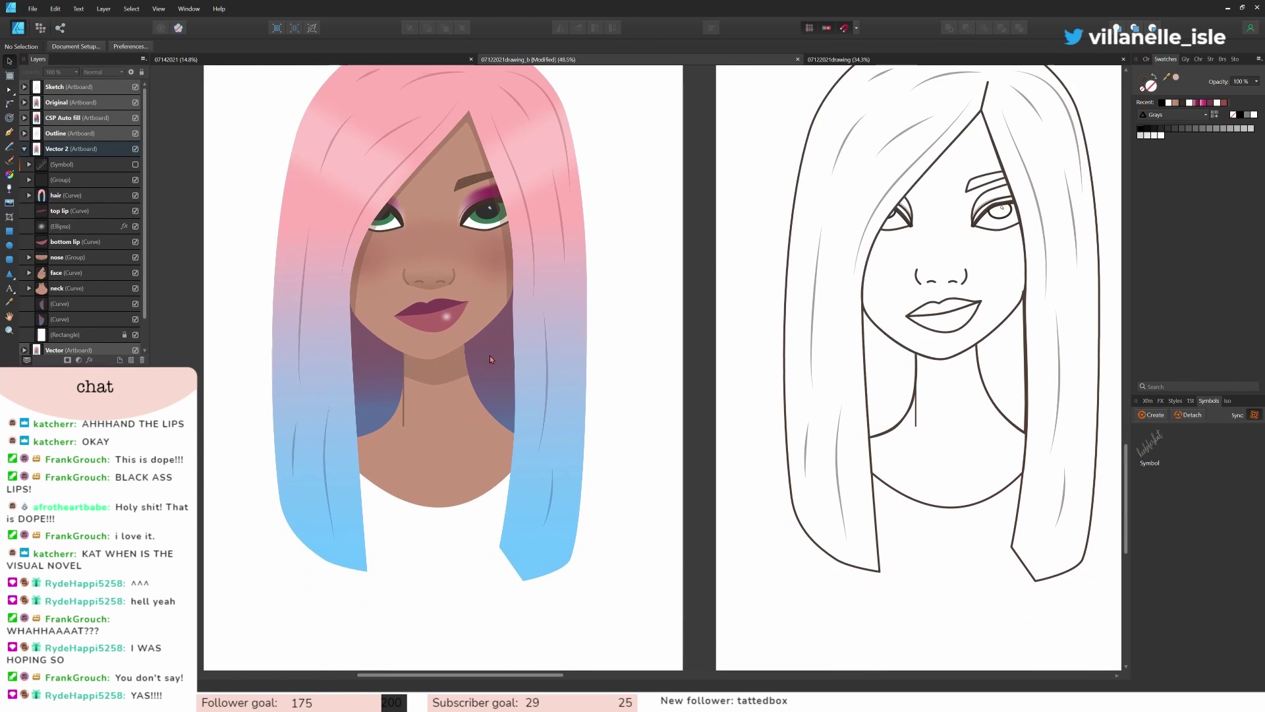
pyautogui.scroll(1, 489, 355)
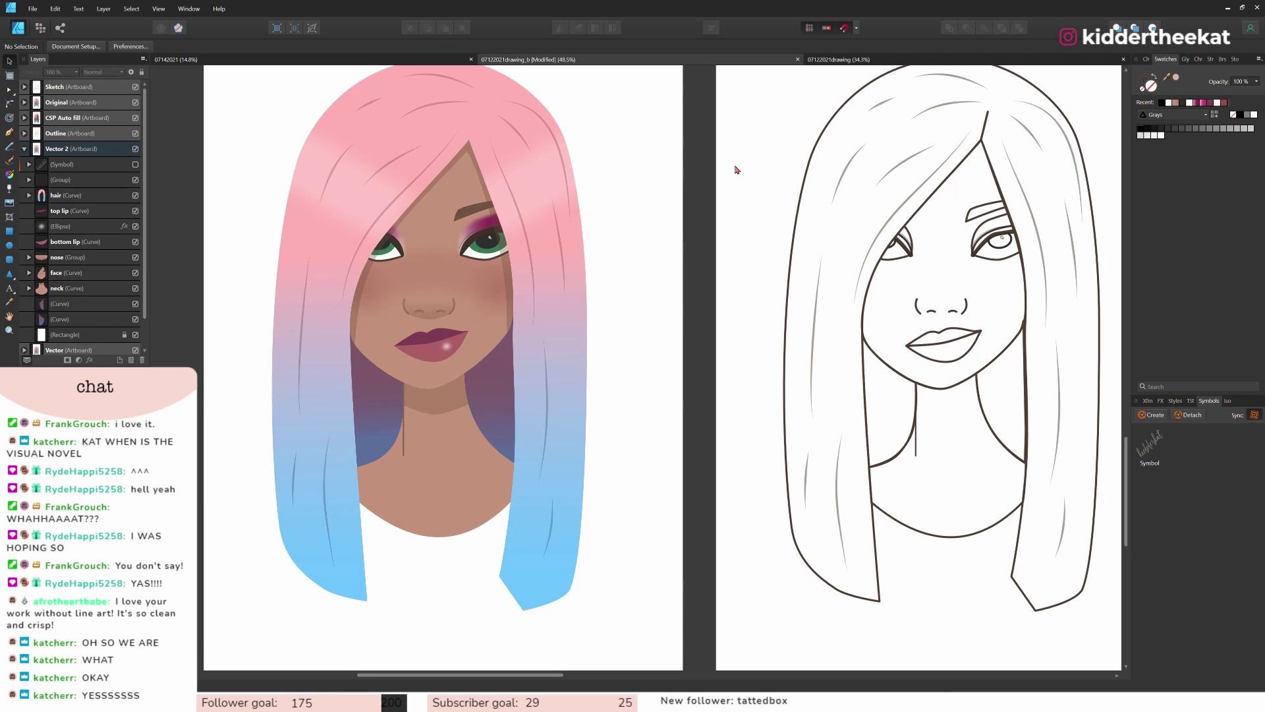
pyautogui.click(918, 61)
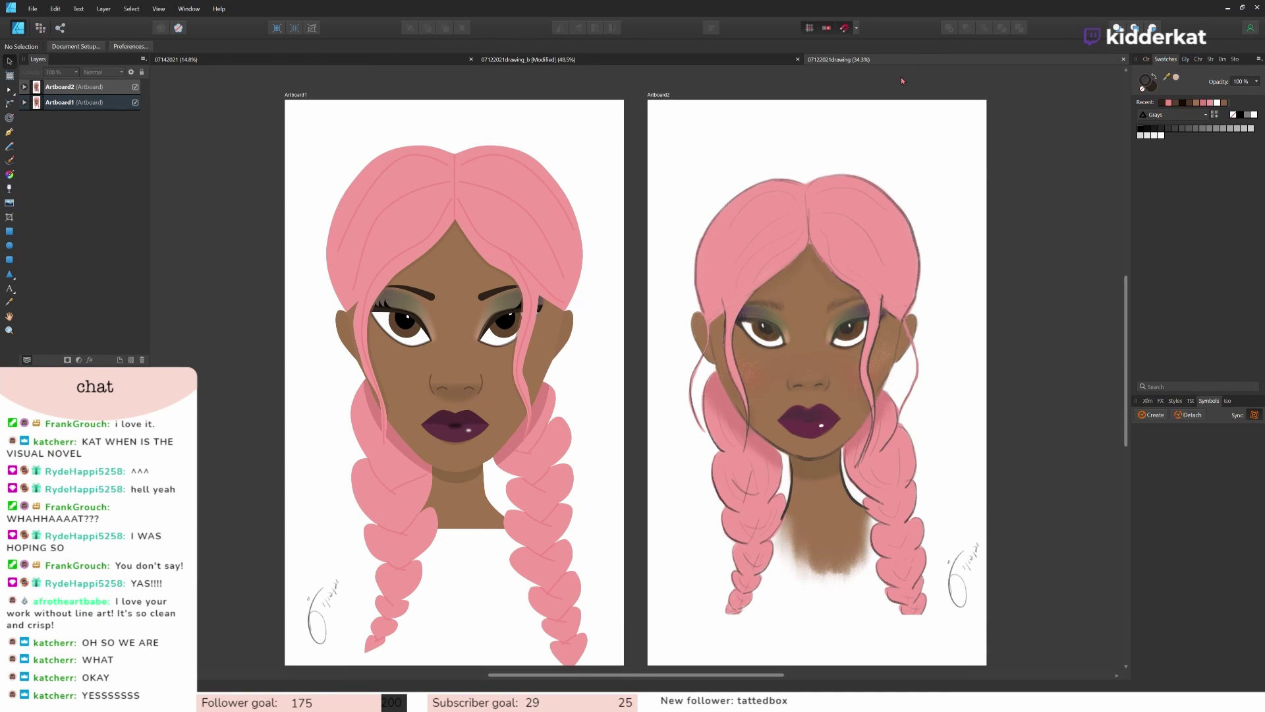
# Step: Return to the 07142021 document and examine the portrait on the Color, no stroke artboard up close
pyautogui.click(295, 64)
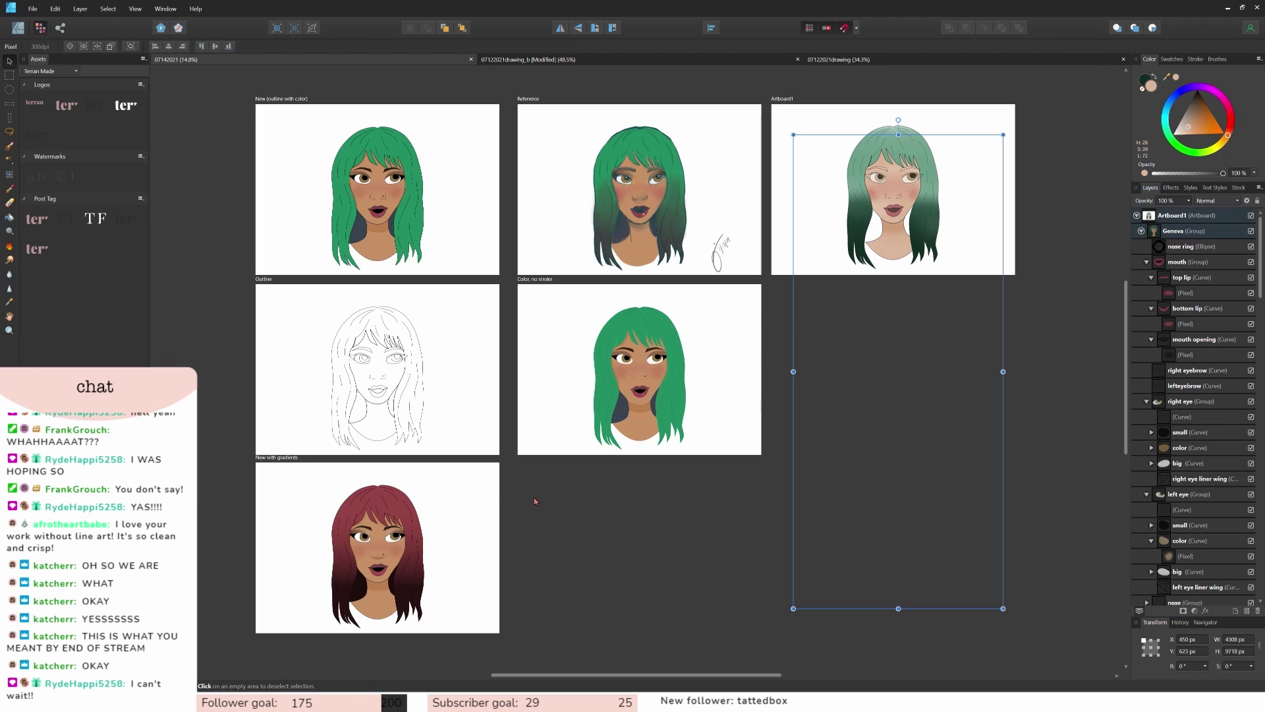
pyautogui.click(727, 286)
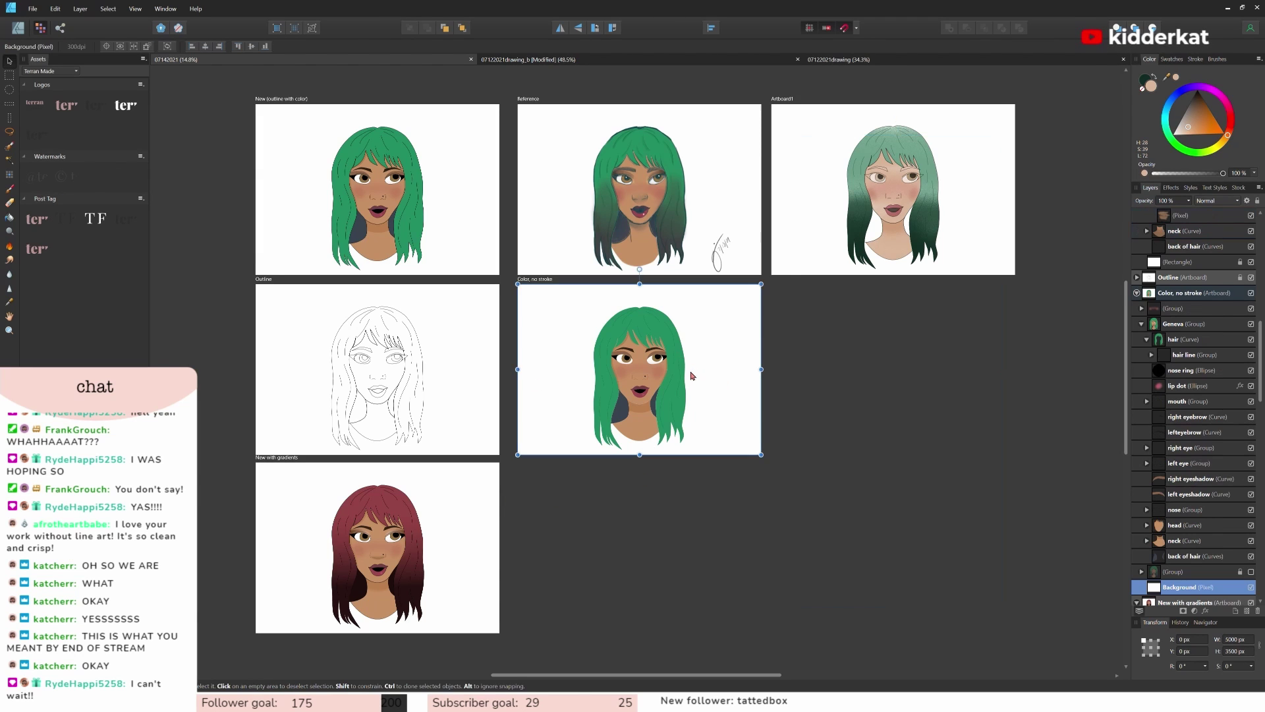
pyautogui.scroll(4, 689, 373)
pyautogui.scroll(1, 690, 377)
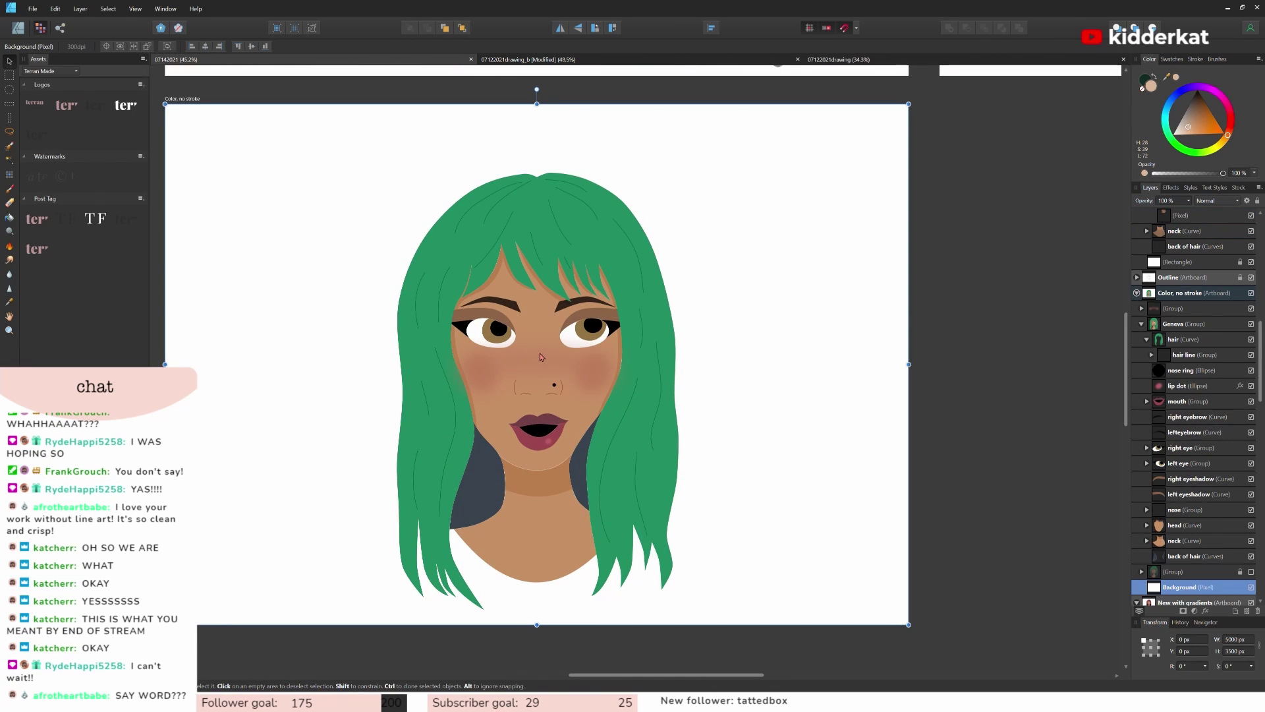
pyautogui.scroll(-4, 541, 400)
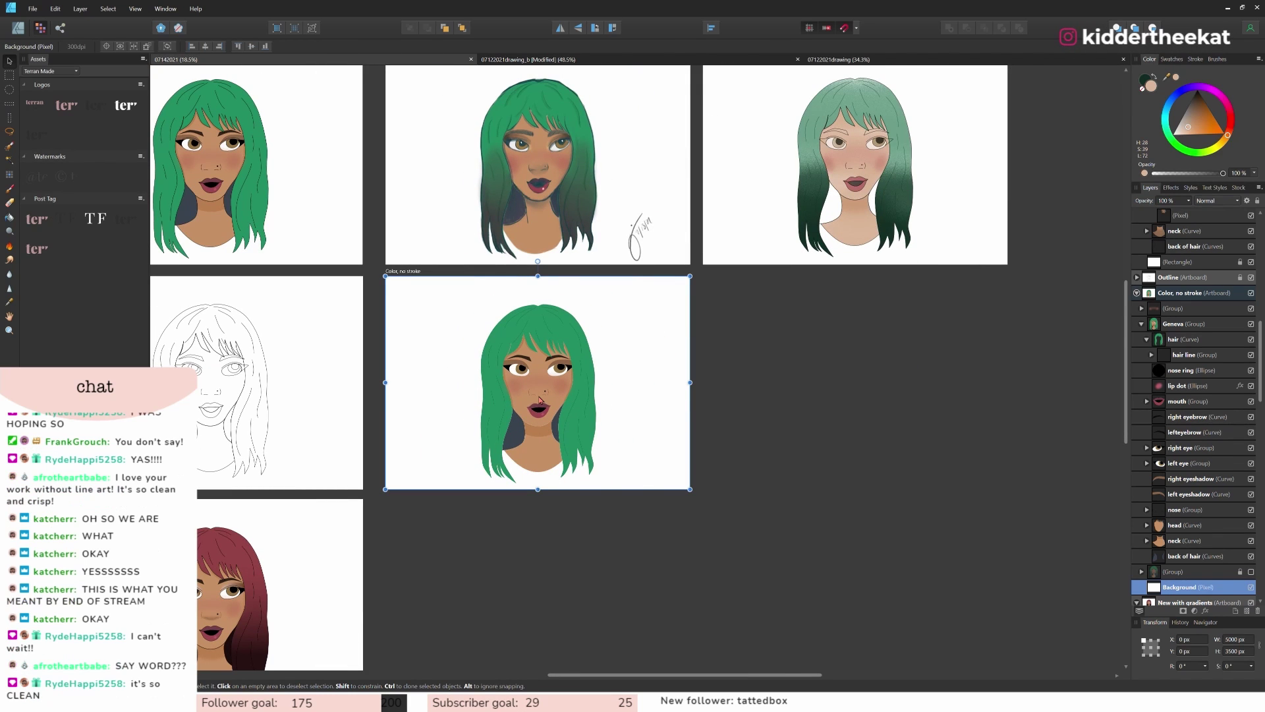
# Step: Compare the portraits in 07122021drawing_b and 07122021drawing, finishing on the Raster, Original and Vector artboards of 07122021drawing_b
pyautogui.click(541, 62)
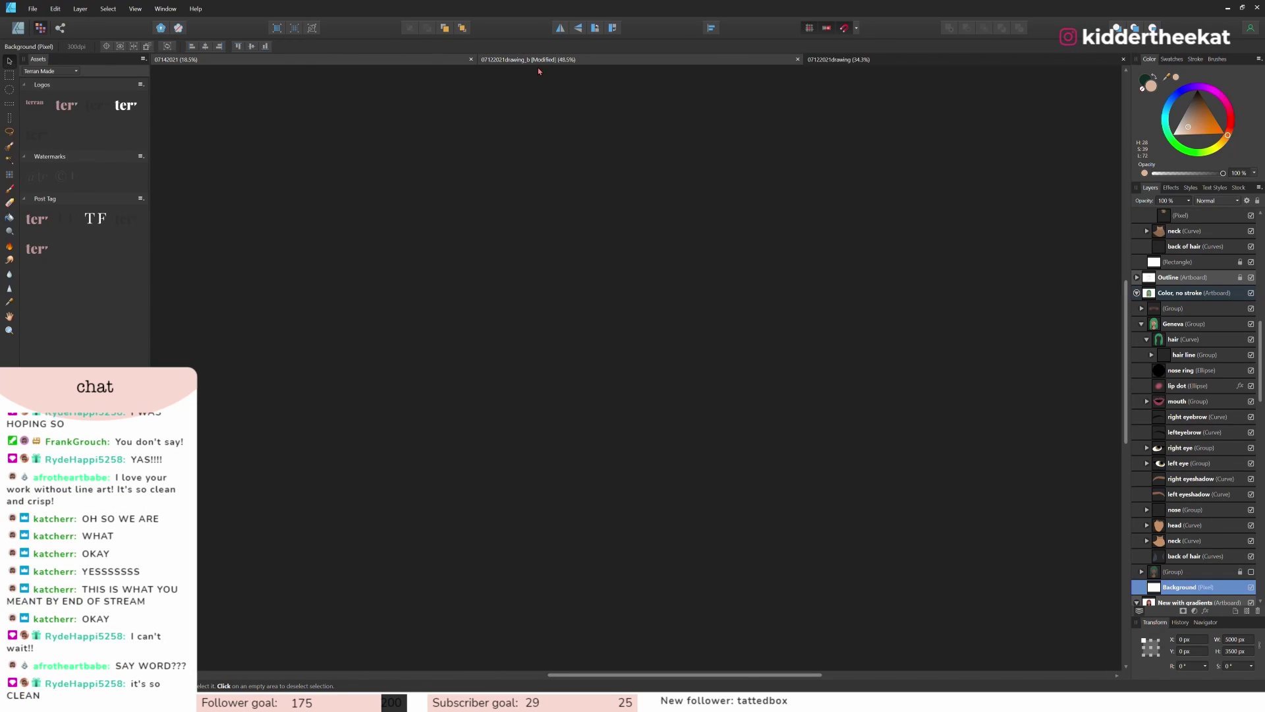
pyautogui.scroll(1, 619, 228)
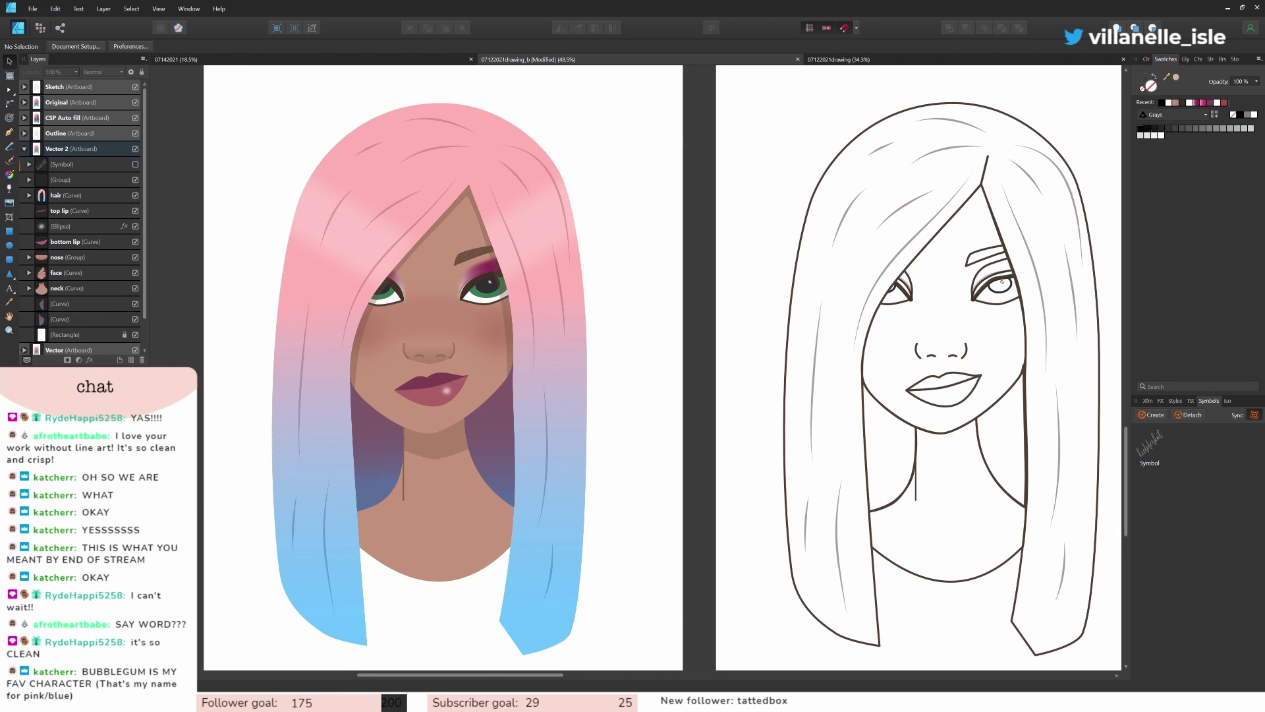
pyautogui.click(855, 60)
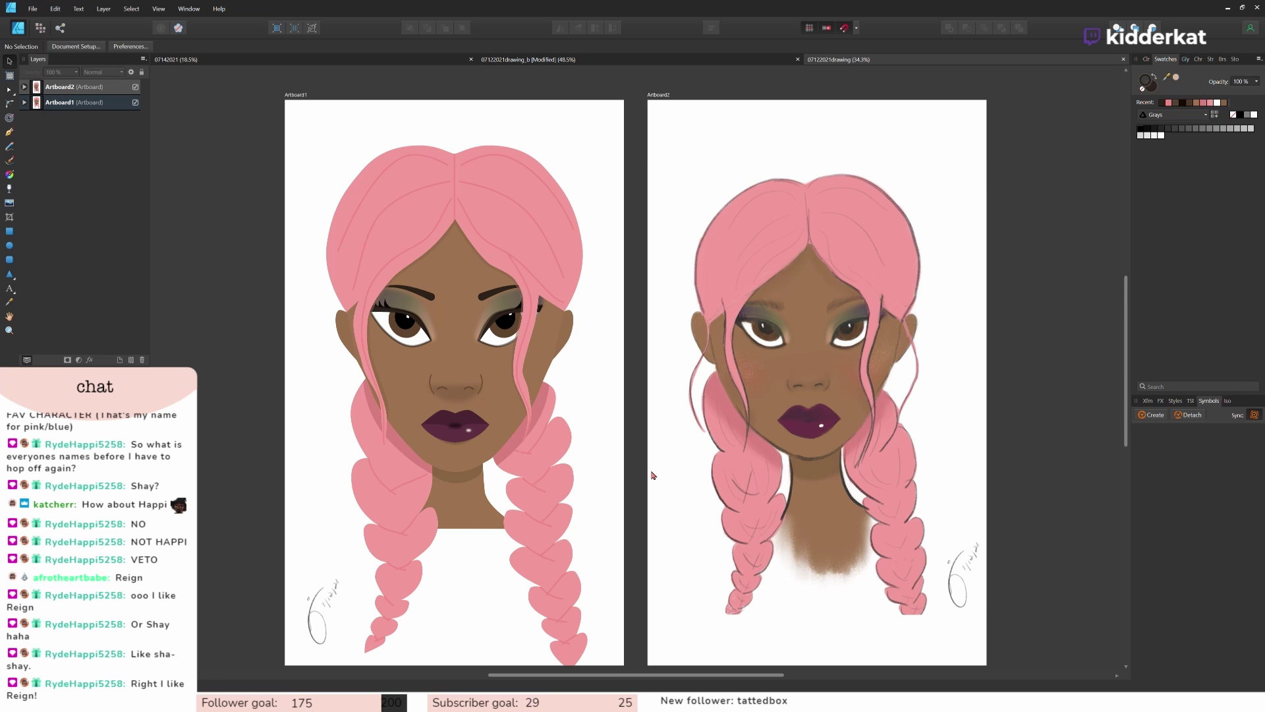
pyautogui.click(520, 60)
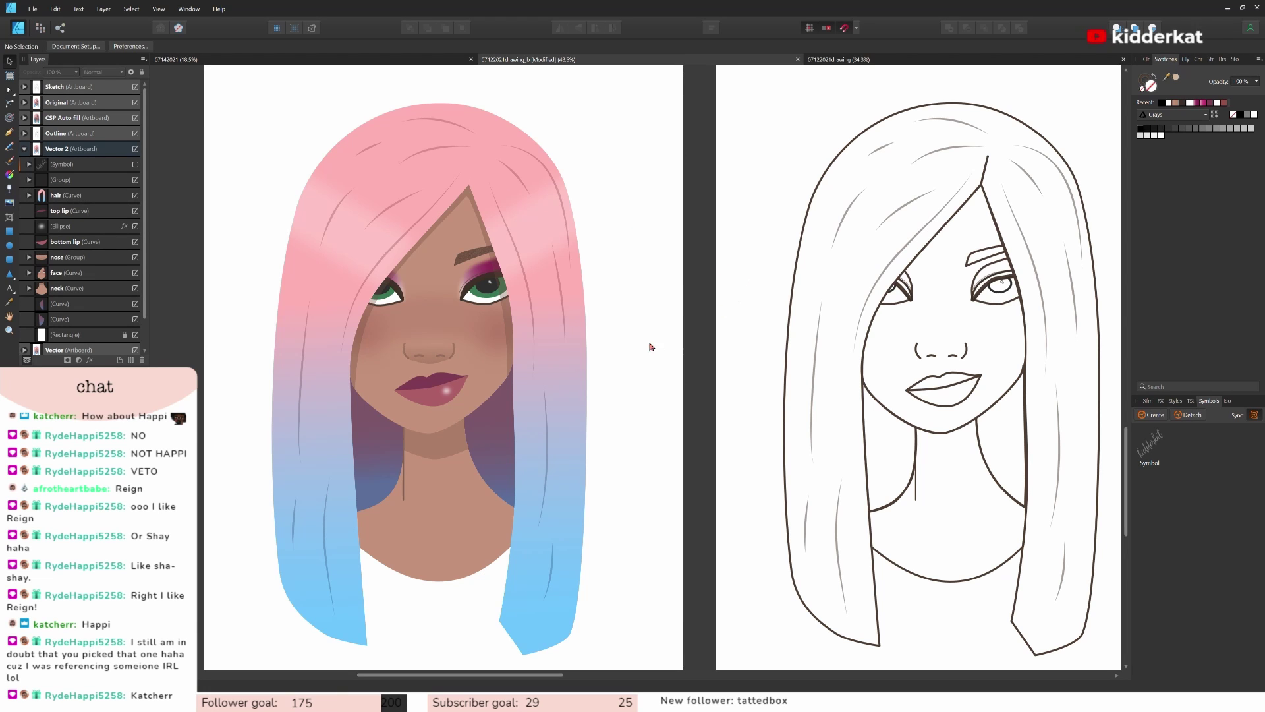
pyautogui.scroll(-5, 650, 347)
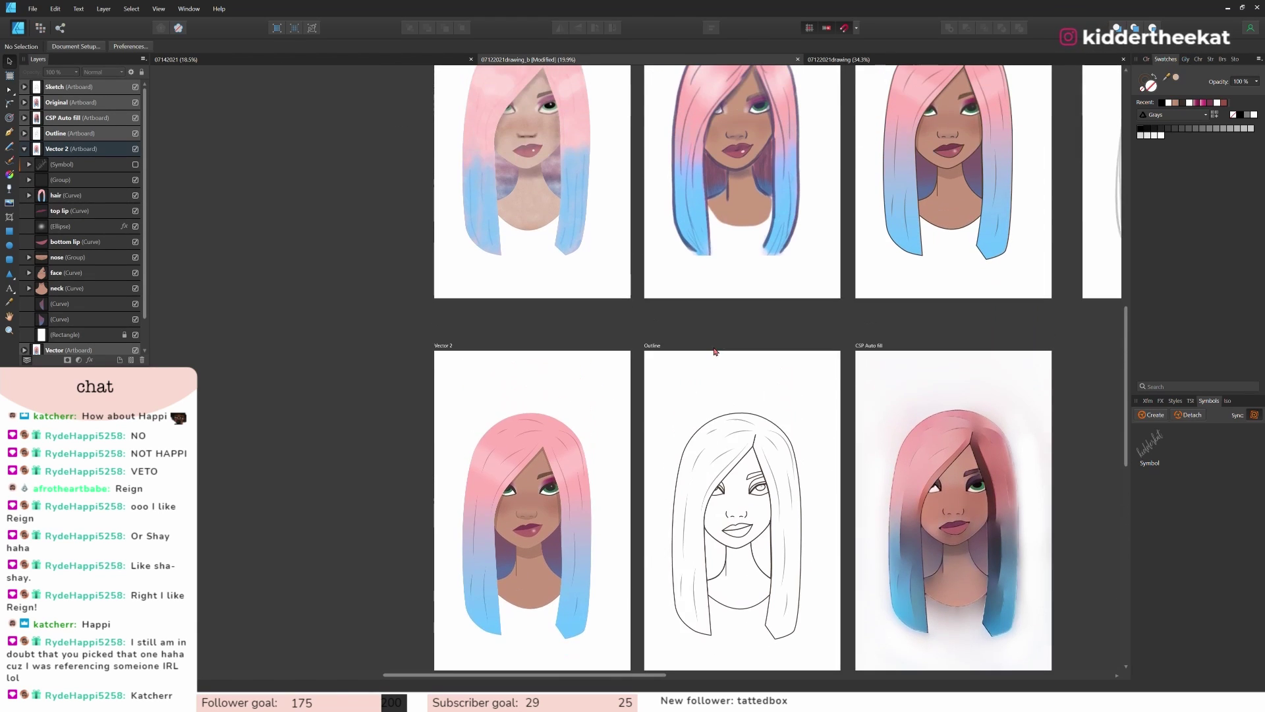
pyautogui.scroll(3, 715, 351)
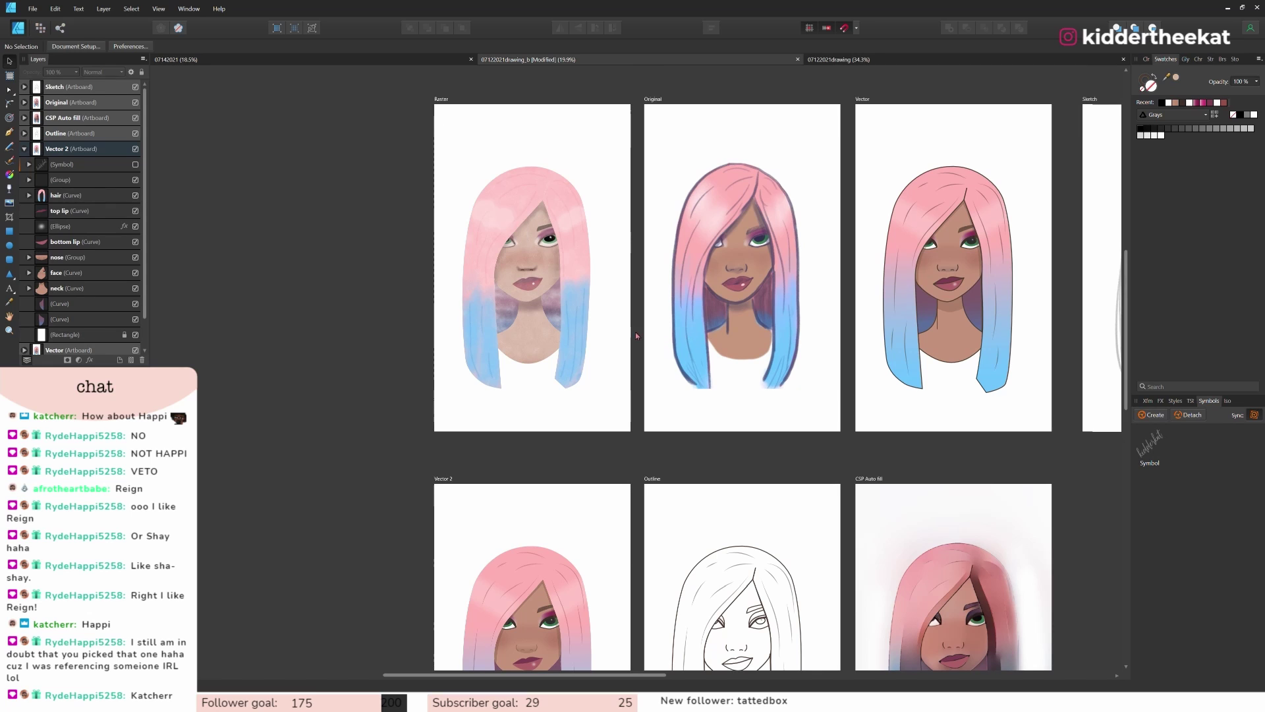
pyautogui.scroll(1, 626, 328)
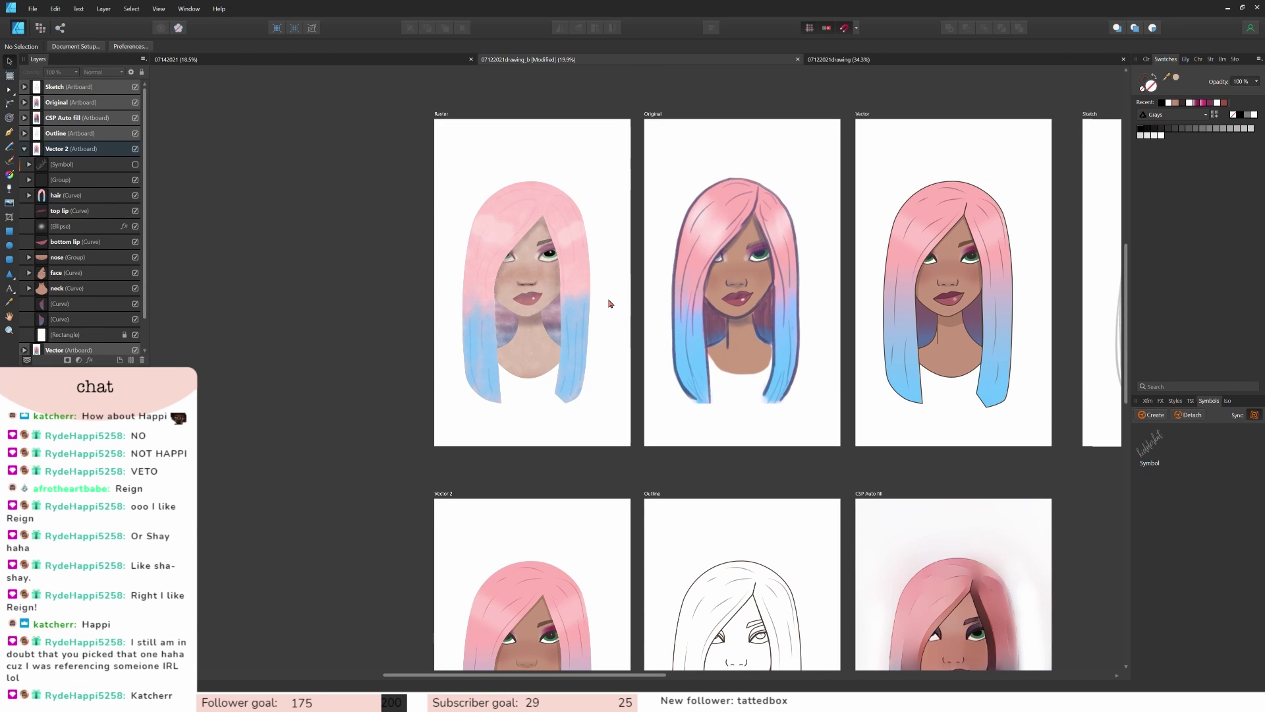